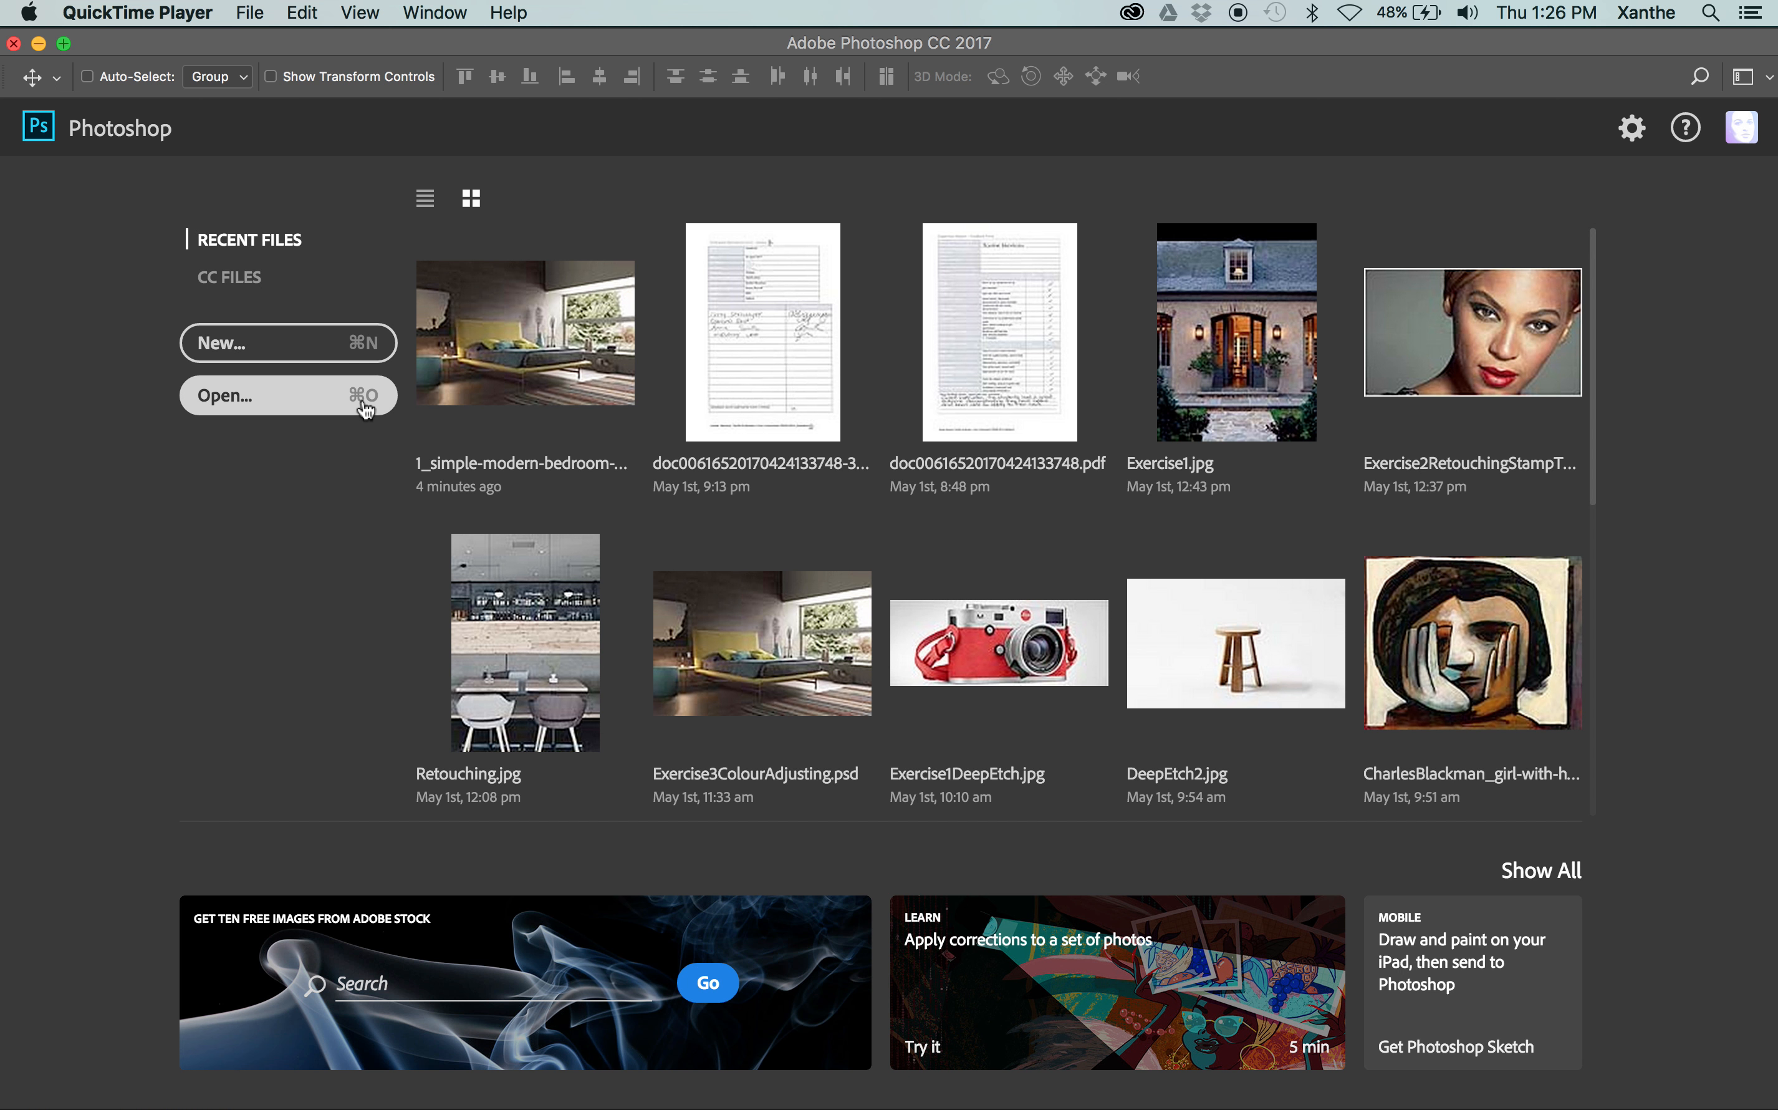
# Open the bedroom image 1_simple-modern-bedroom-with-a-view-fair-light-bolzan.psd from the Assets folder in Session2
pyautogui.click(249, 12)
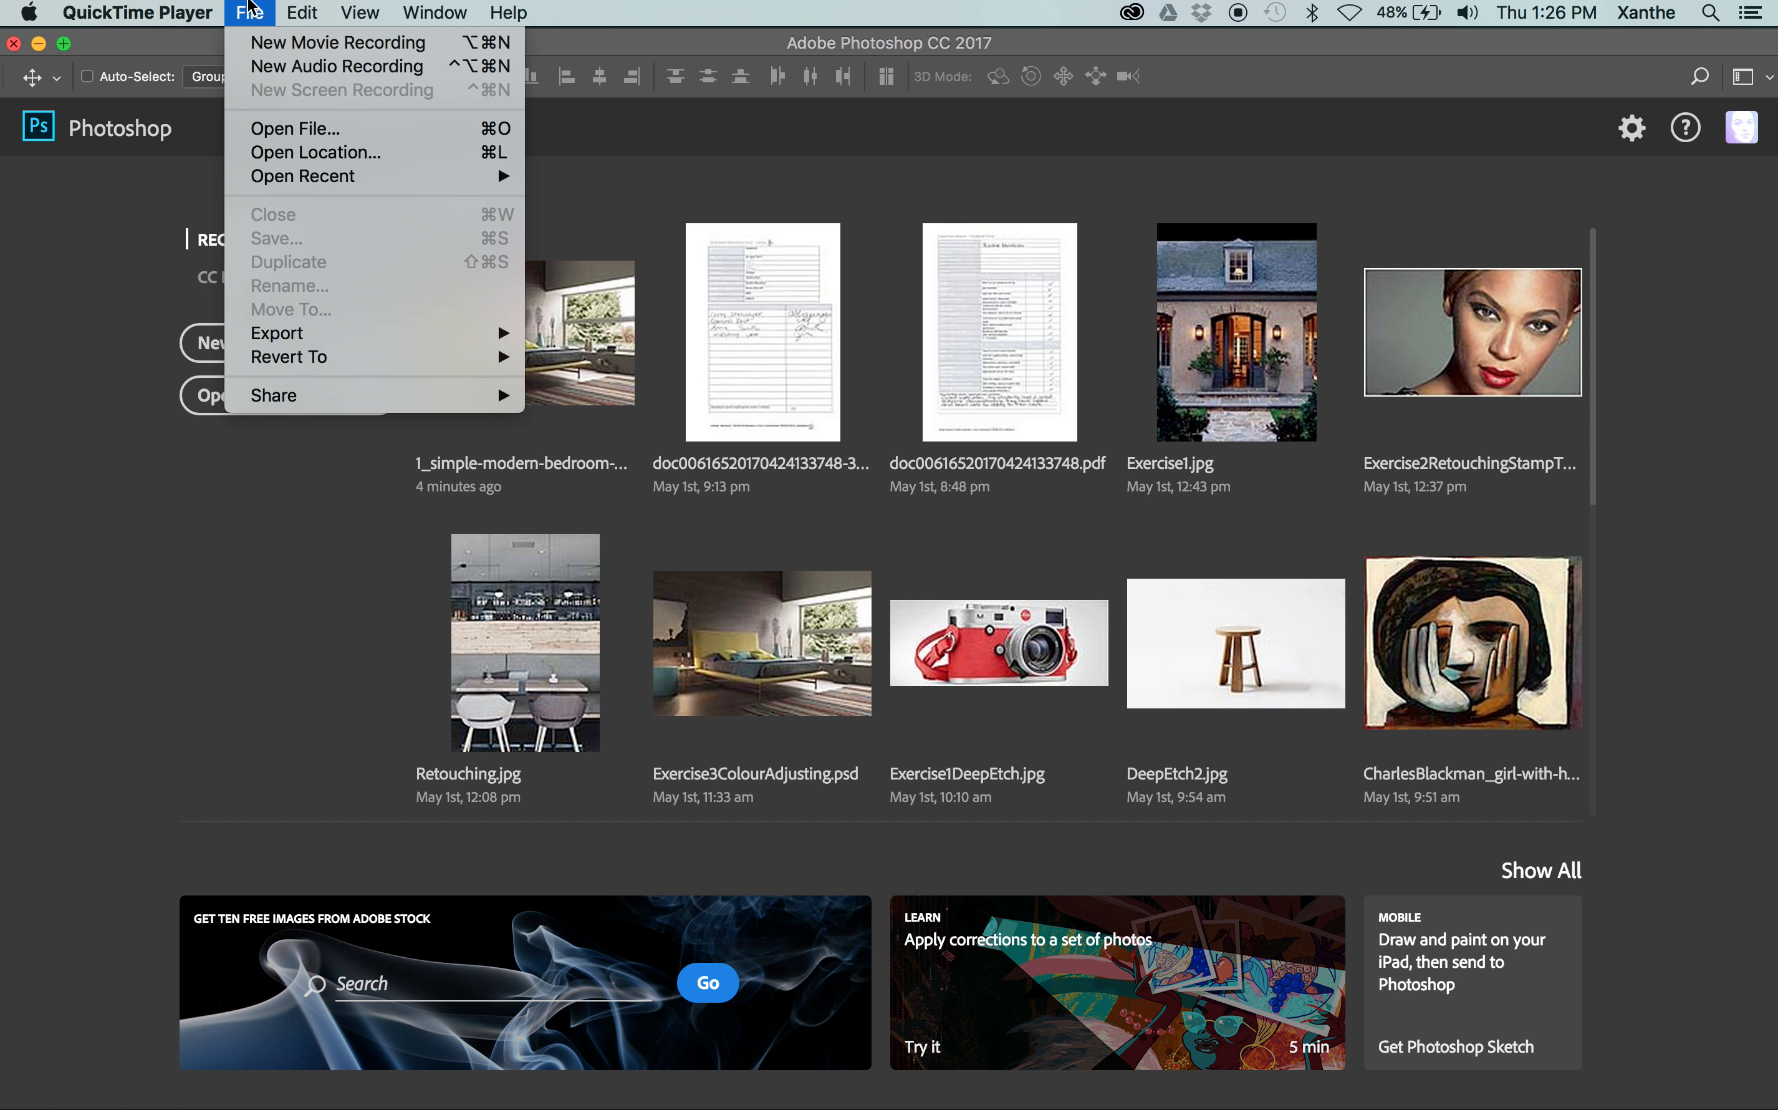
pyautogui.click(106, 316)
pyautogui.click(232, 15)
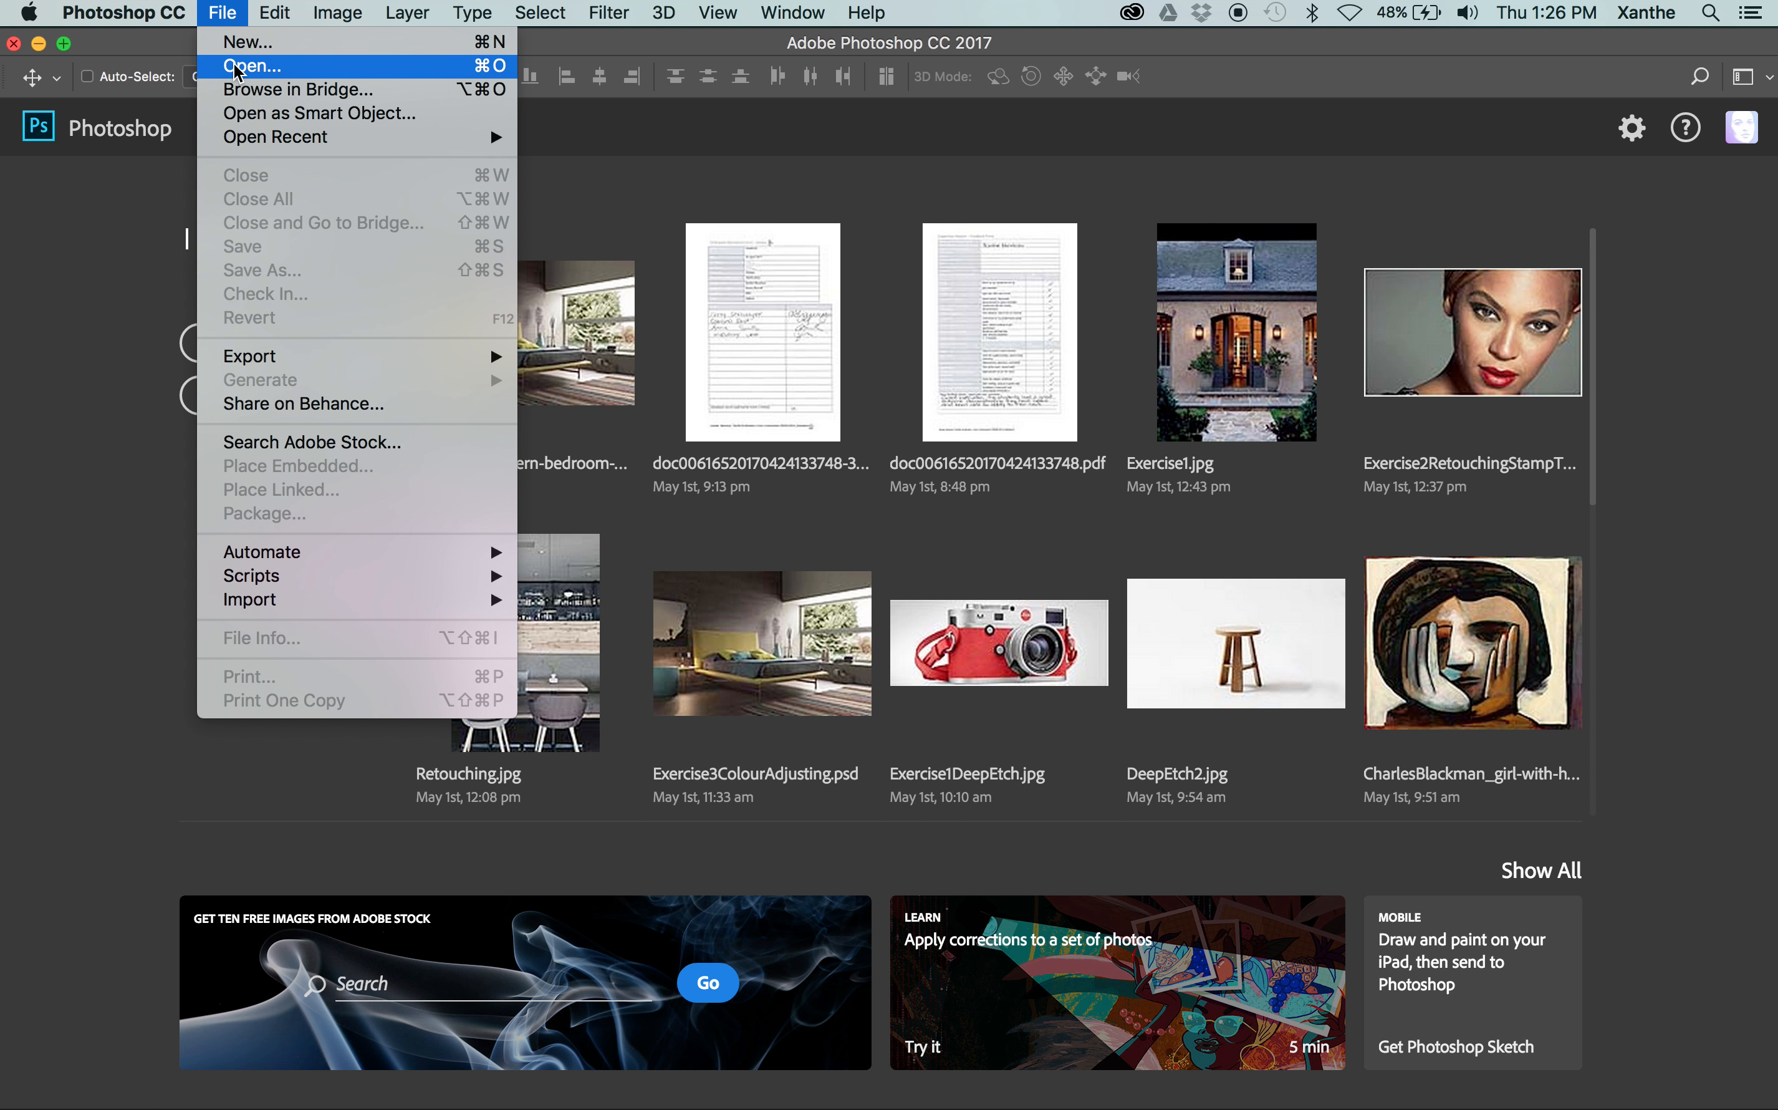
pyautogui.click(237, 67)
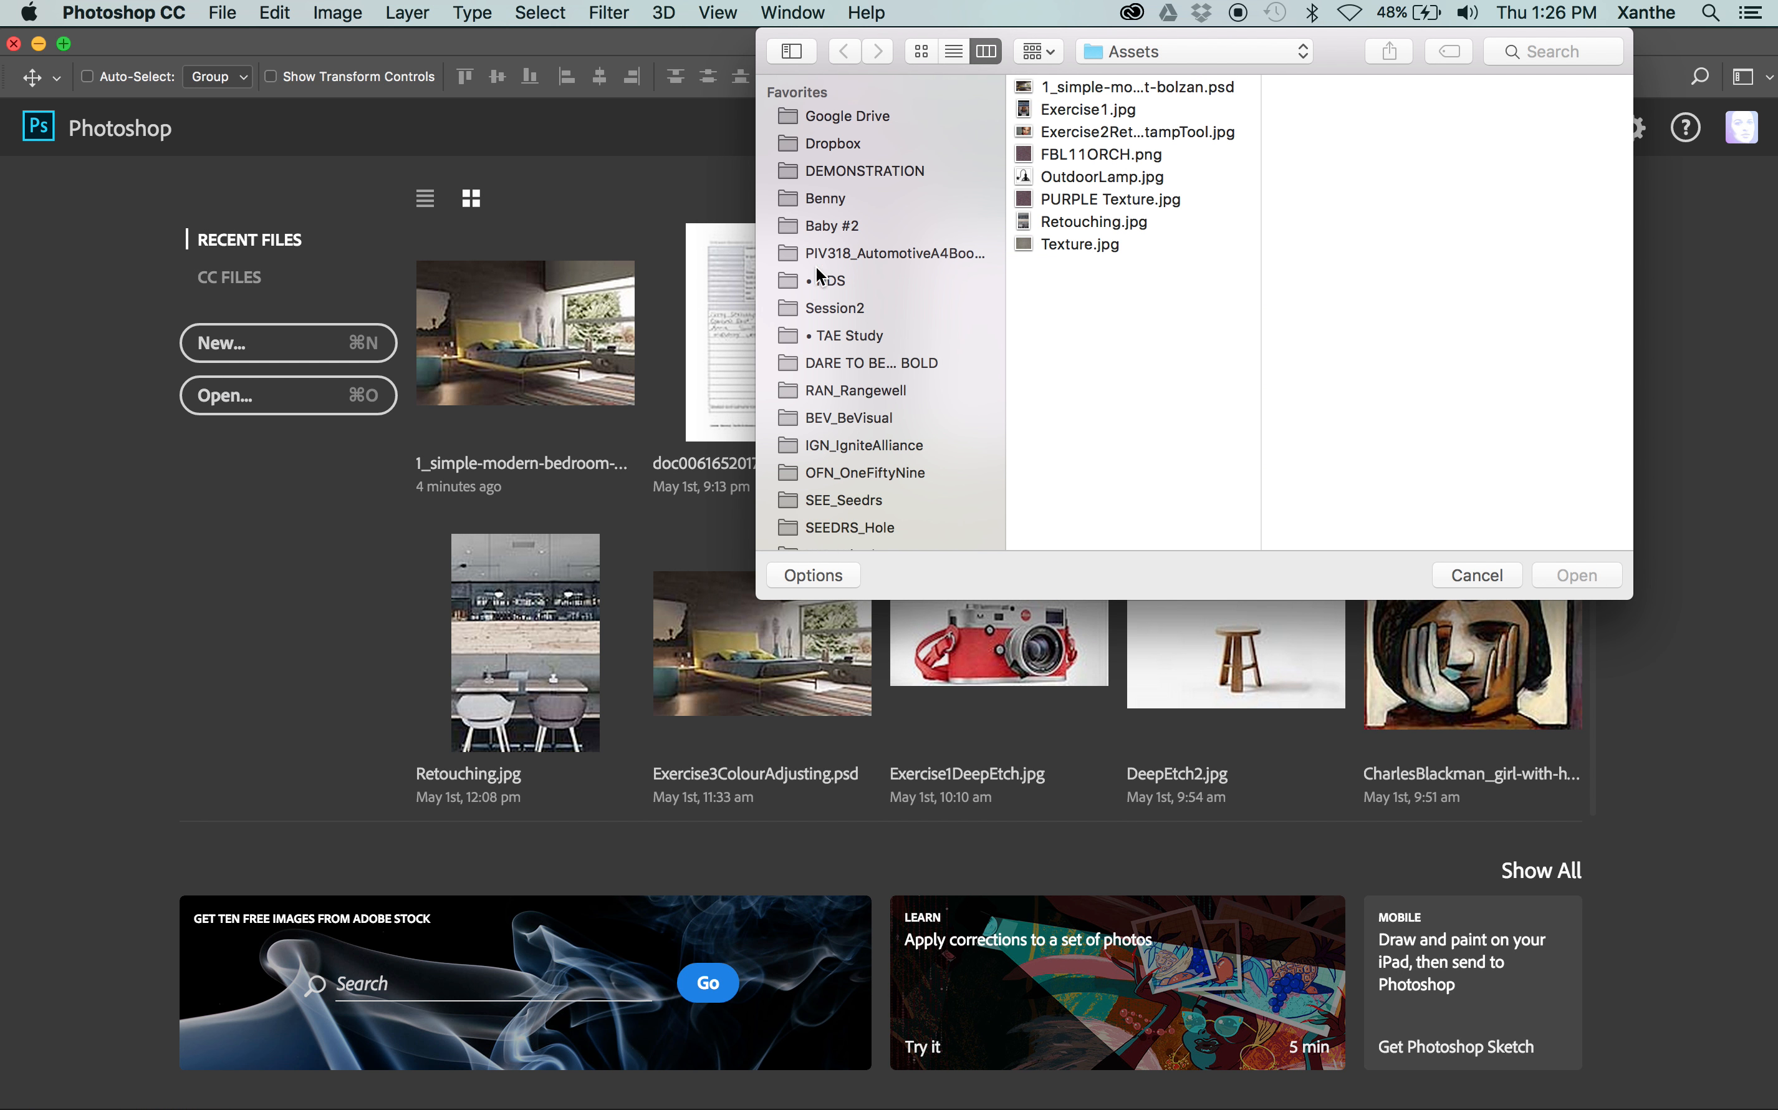
pyautogui.click(834, 308)
pyautogui.click(1071, 87)
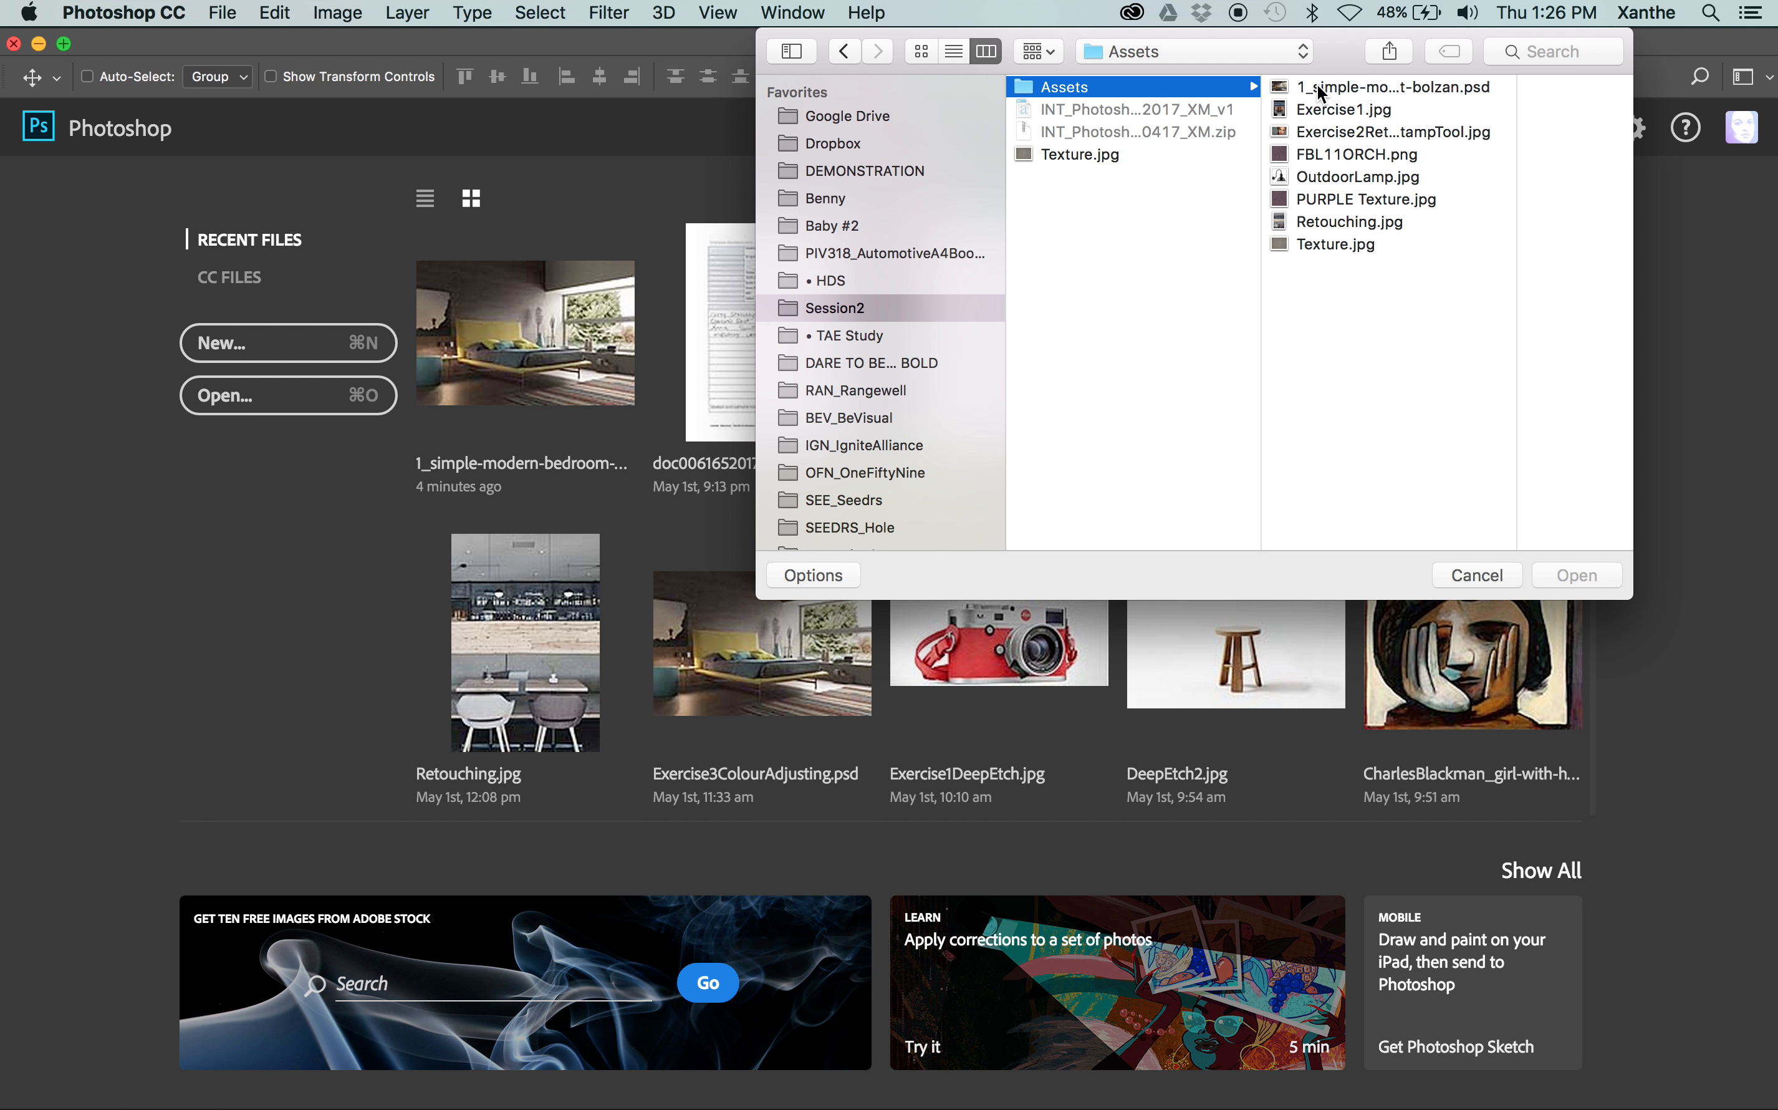
pyautogui.click(1321, 88)
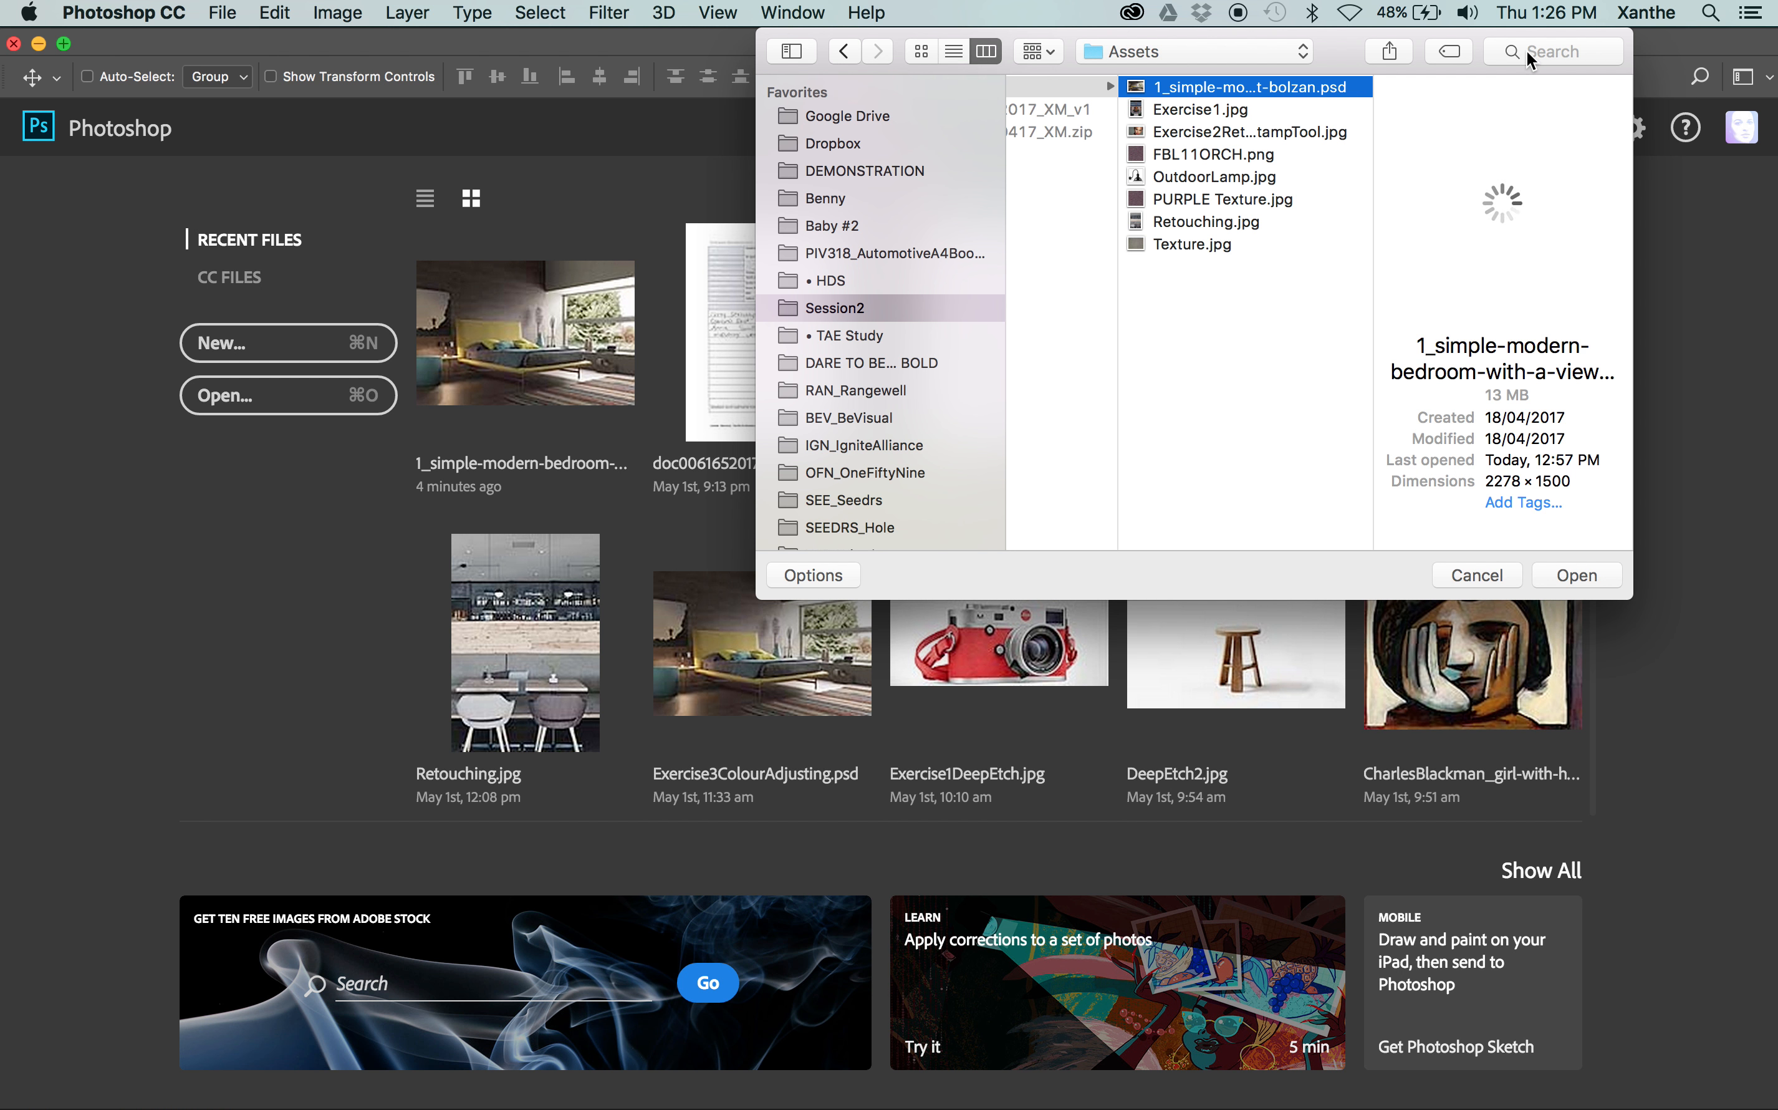
pyautogui.click(1576, 573)
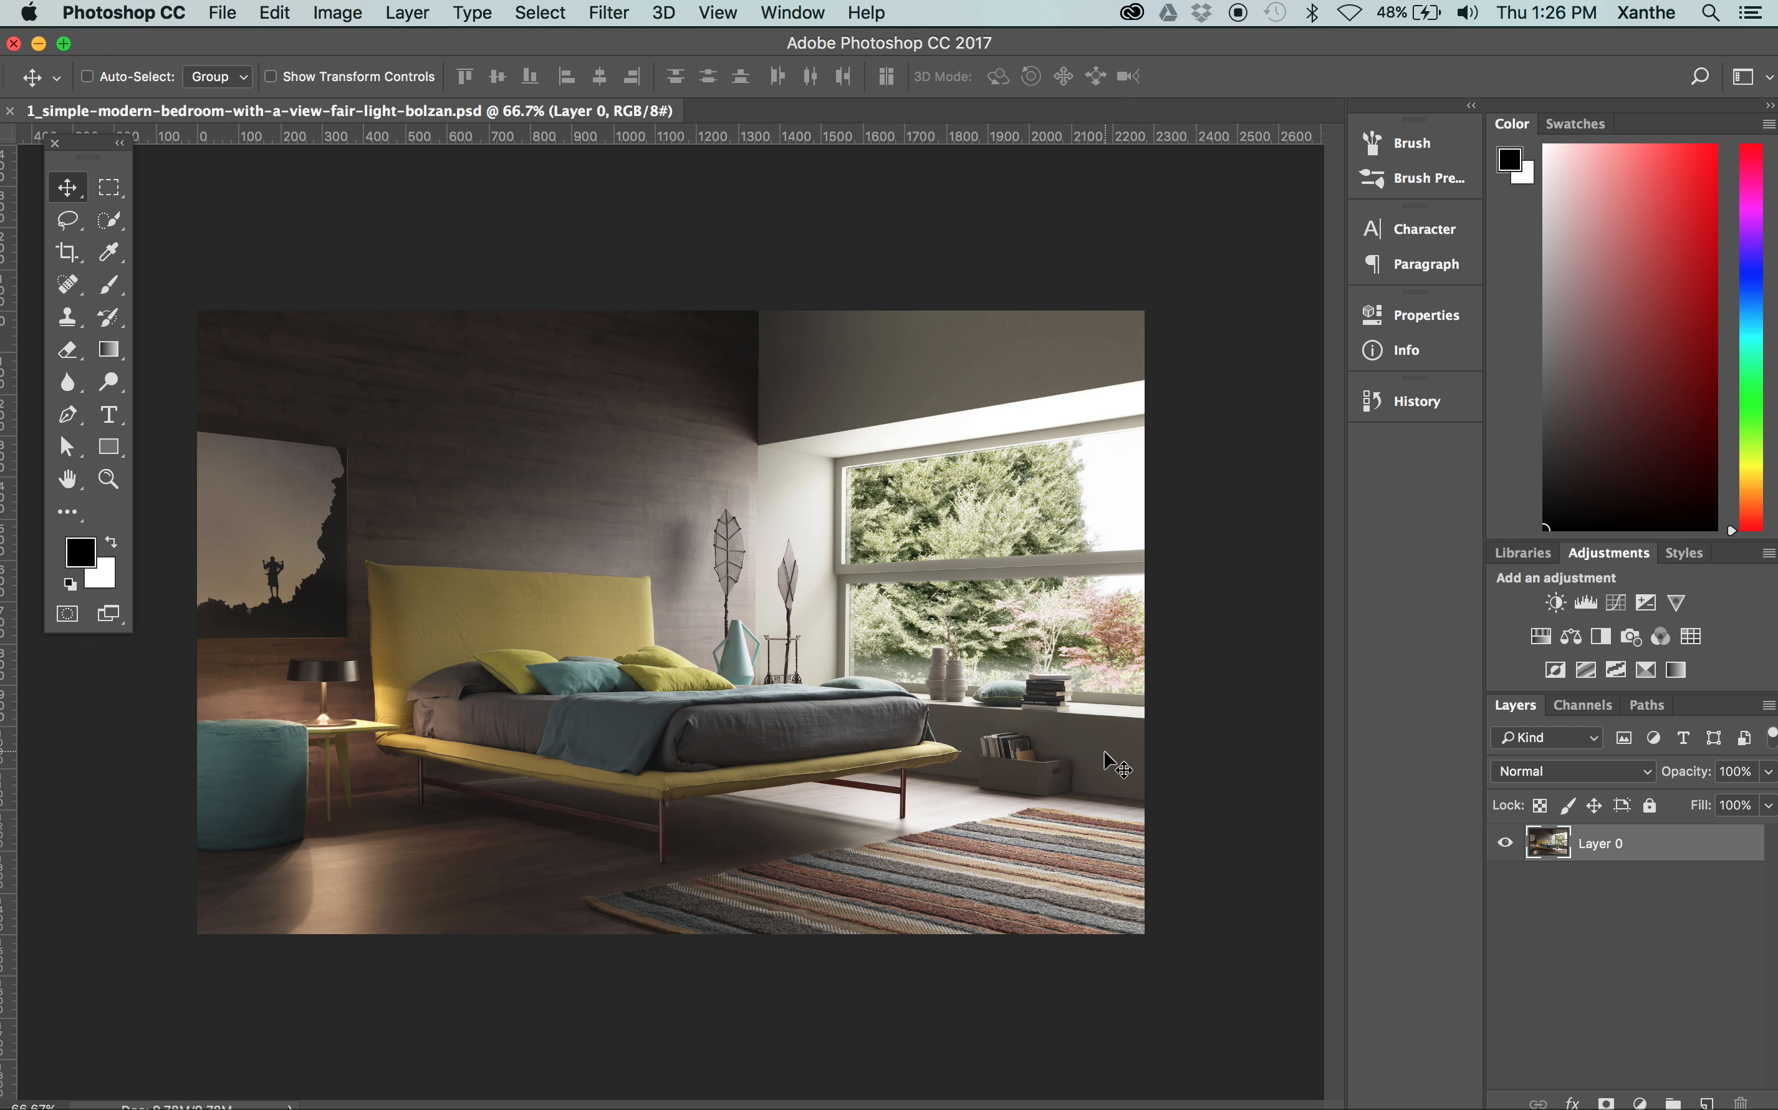
# Rename the image's only layer to Background
pyautogui.doubleClick(1611, 845)
pyautogui.write('B')
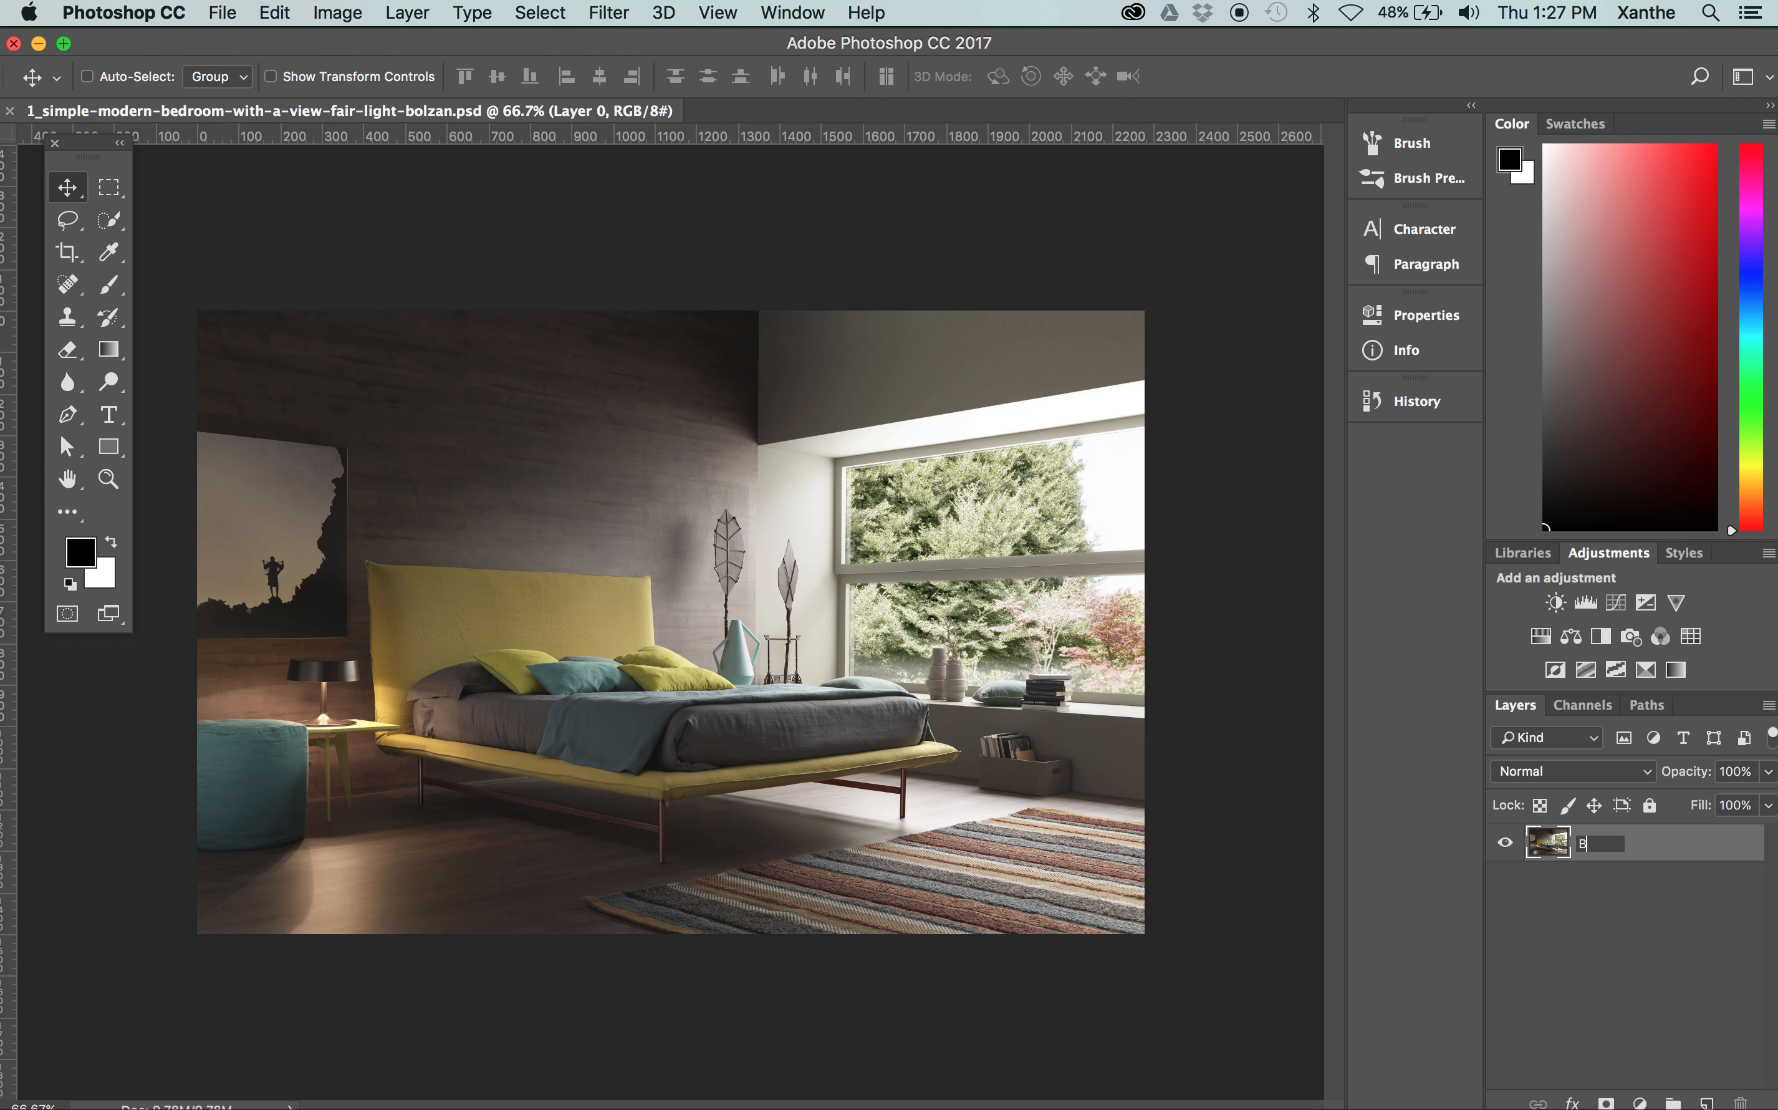
pyautogui.write('ackground')
pyautogui.press('Return')
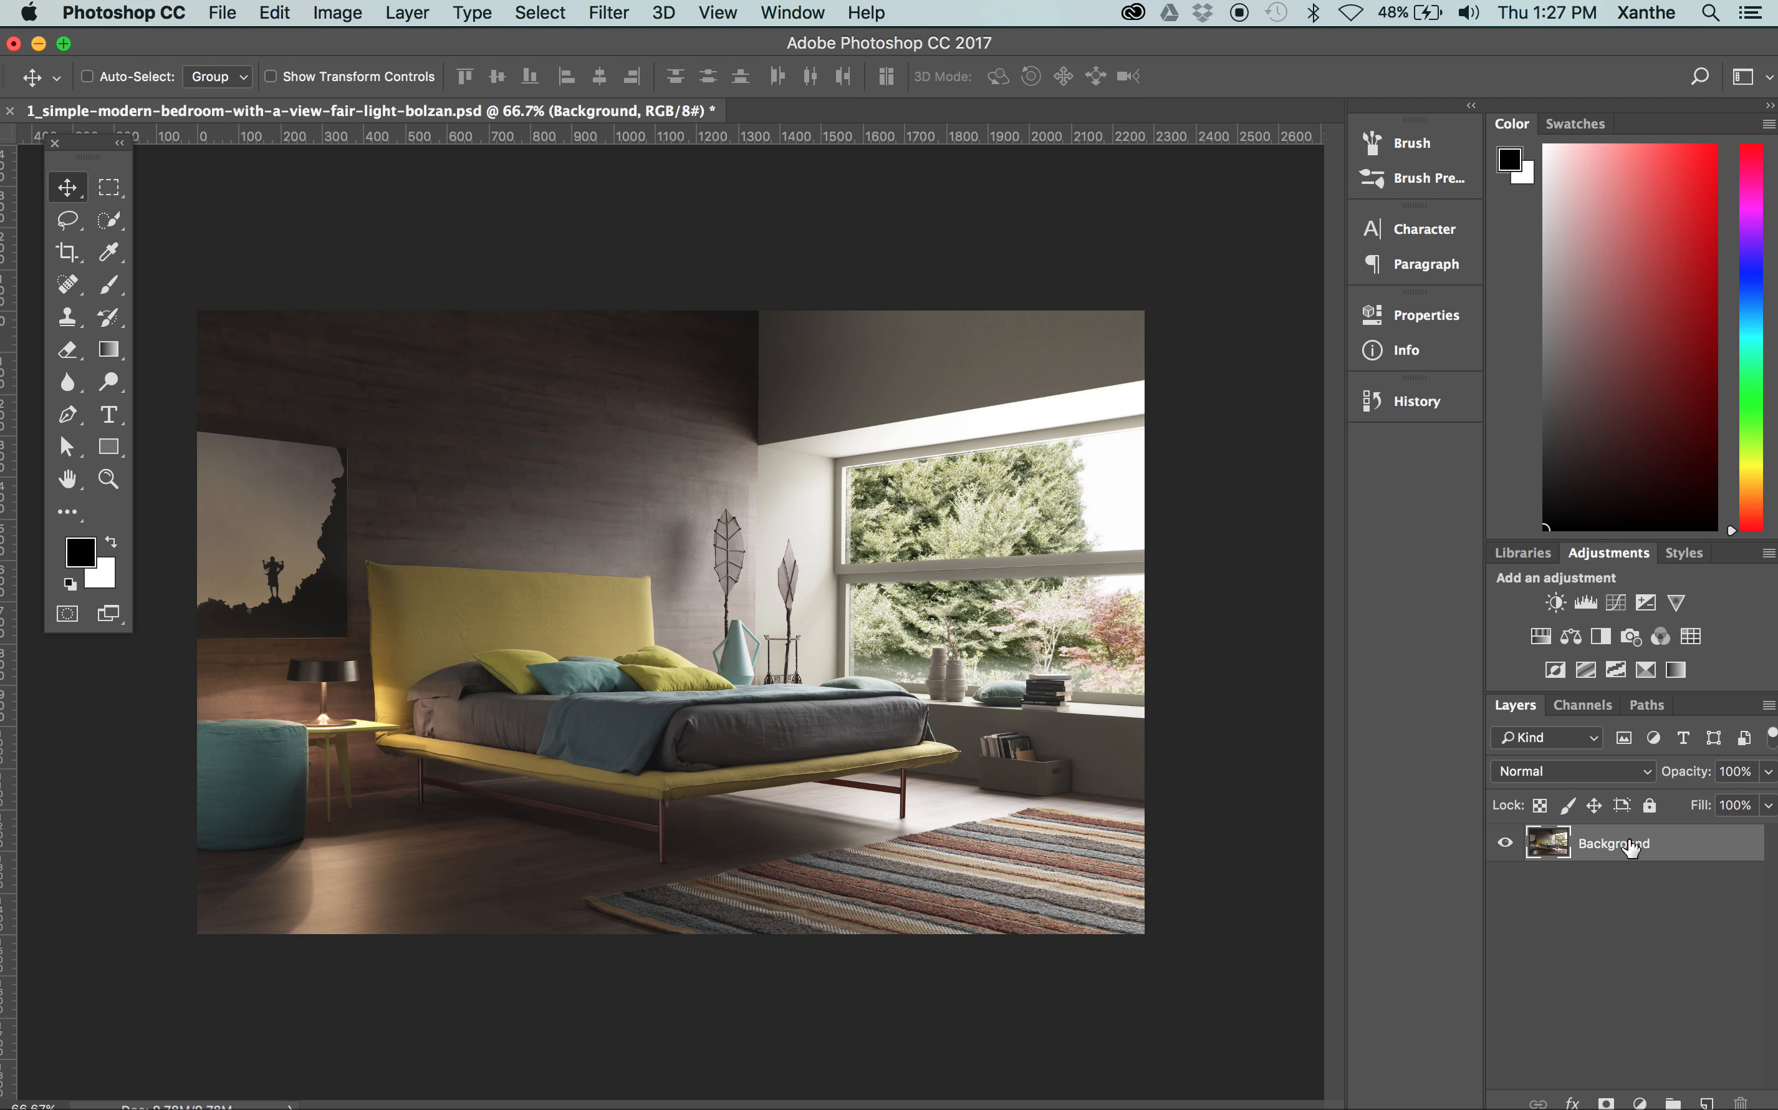
# Duplicate the Background layer in the same document and name the copy WF
pyautogui.moveTo(1631, 846); pyautogui.dragTo(1709, 1101)
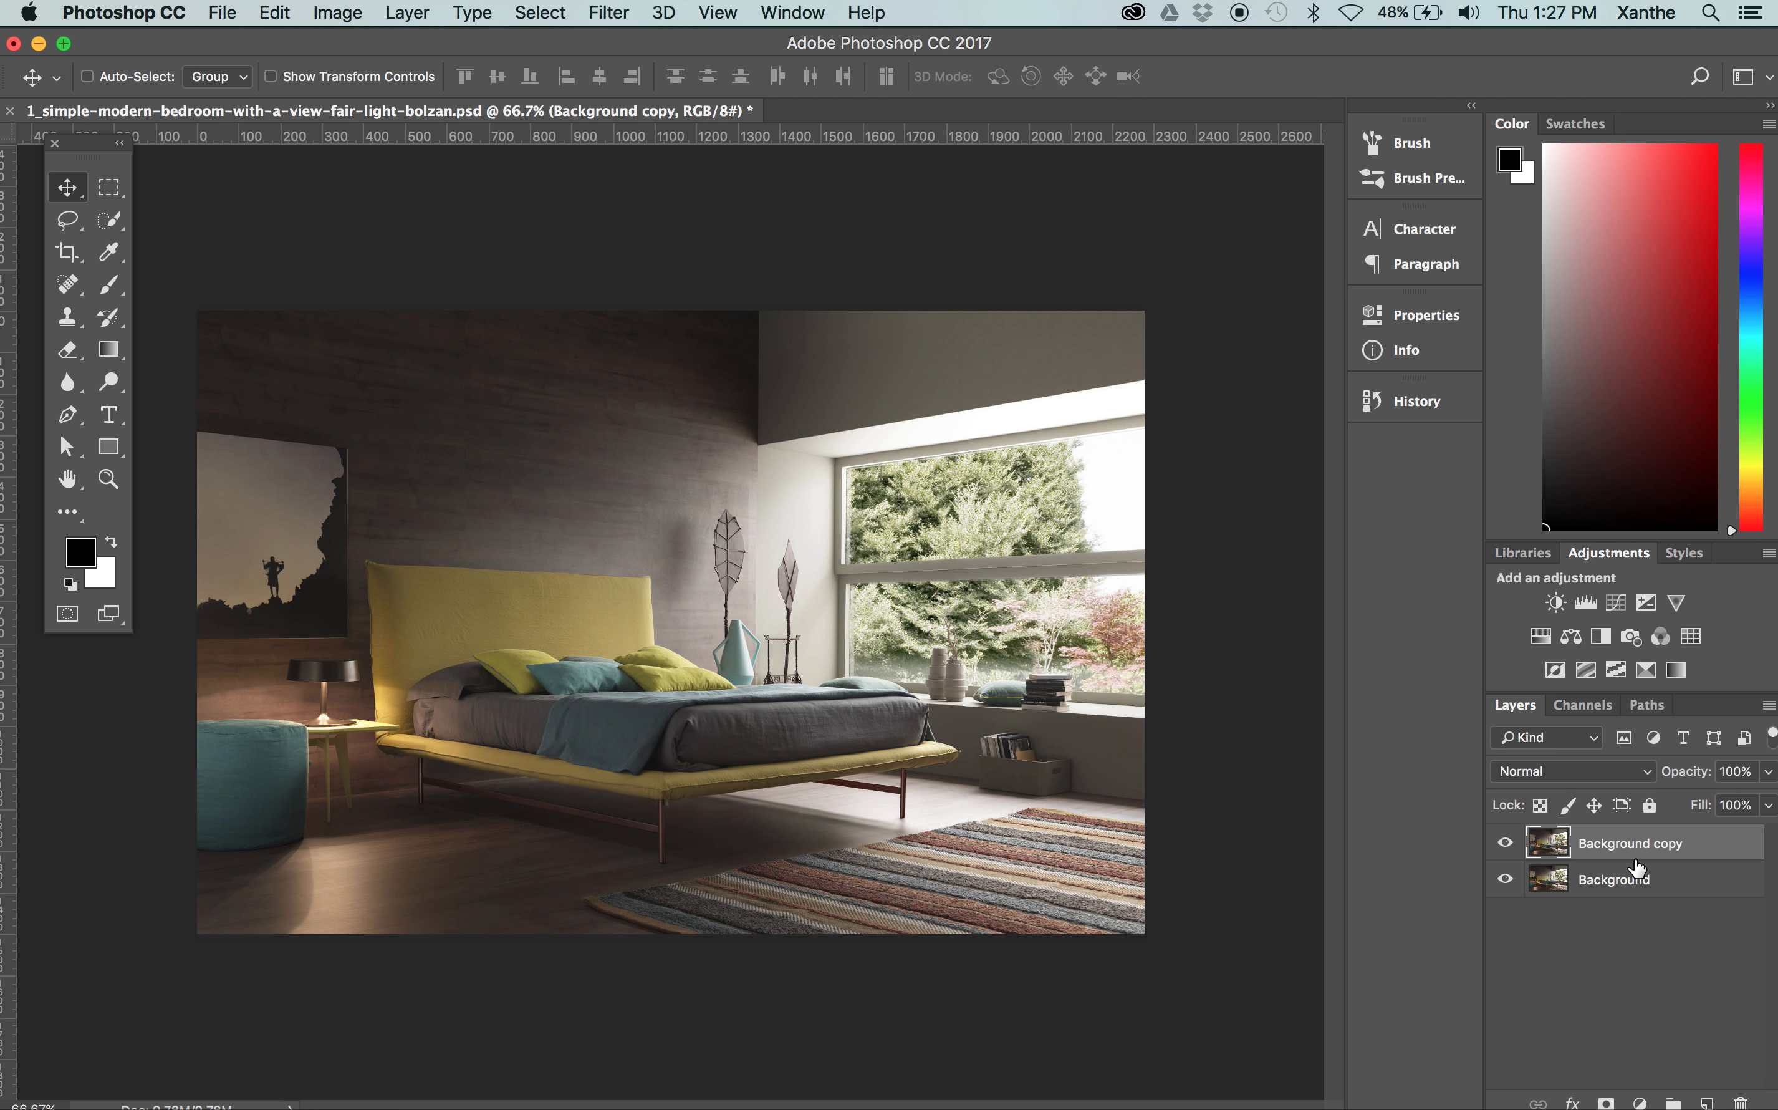
pyautogui.press('super+z')
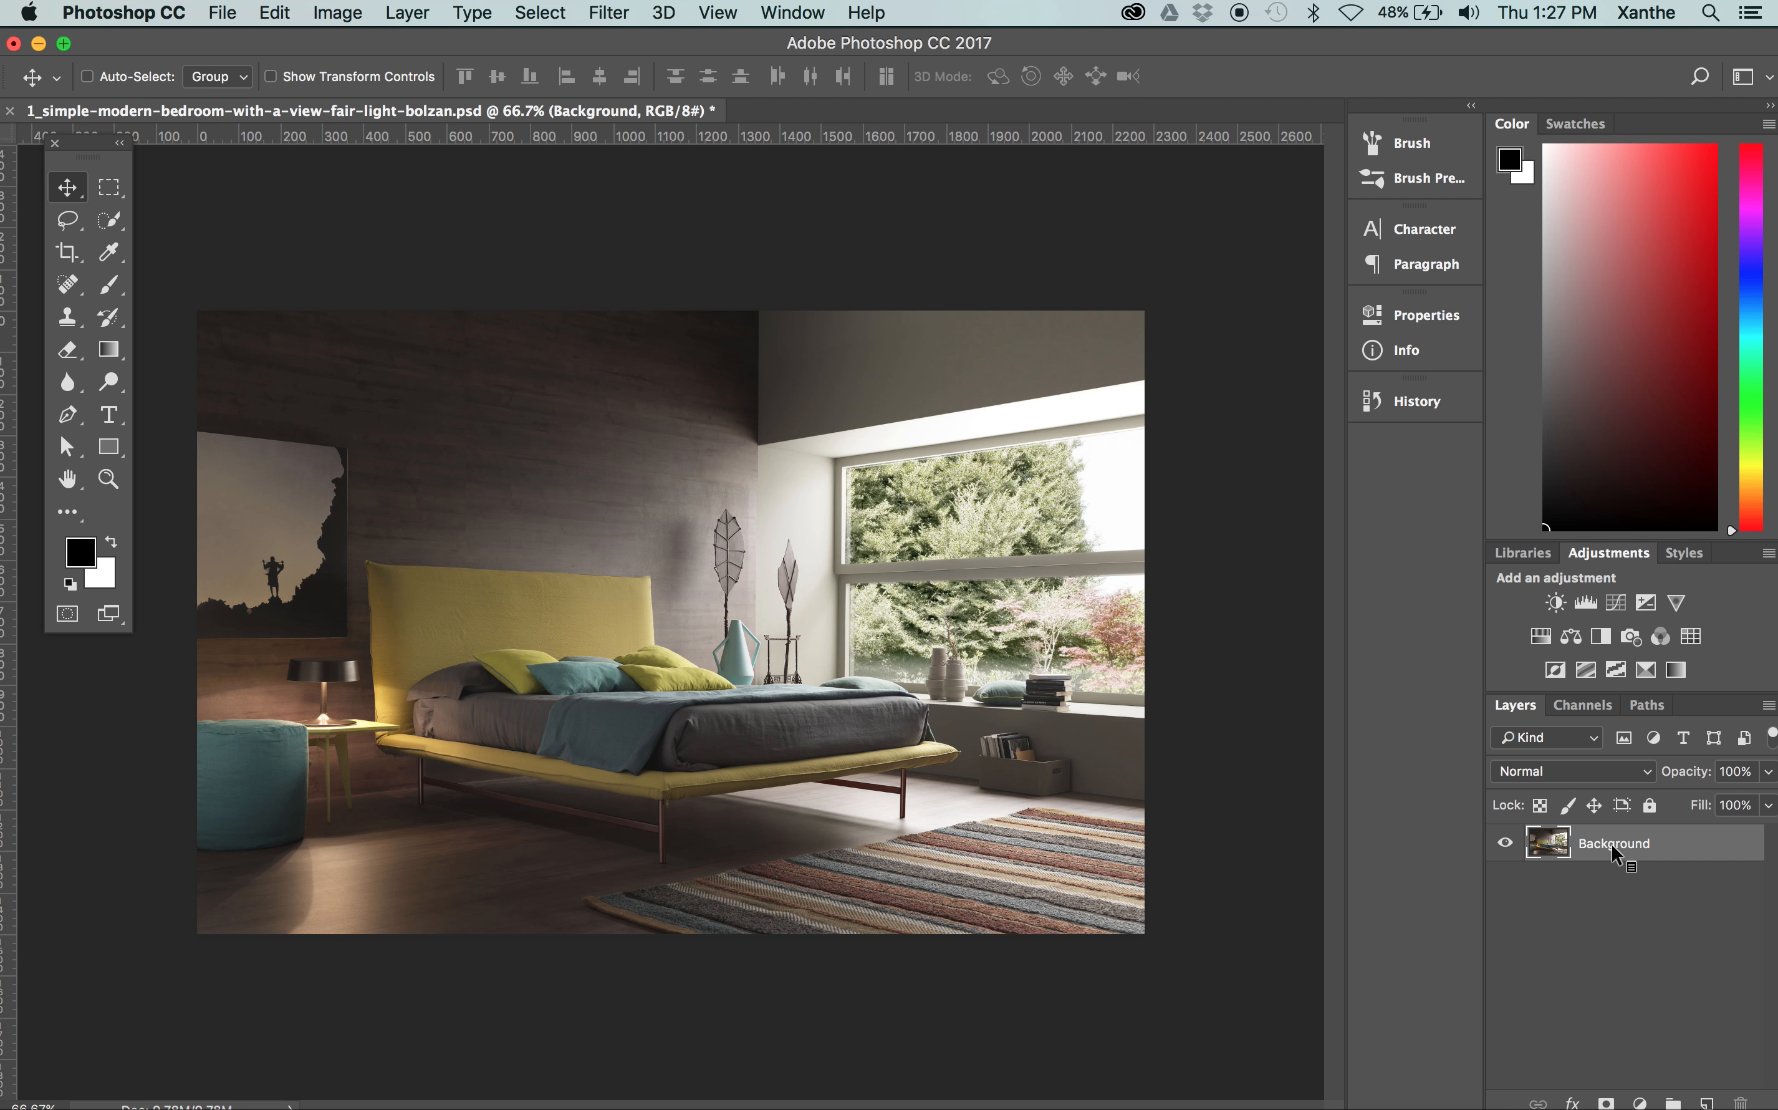
pyautogui.rightClick(1611, 852)
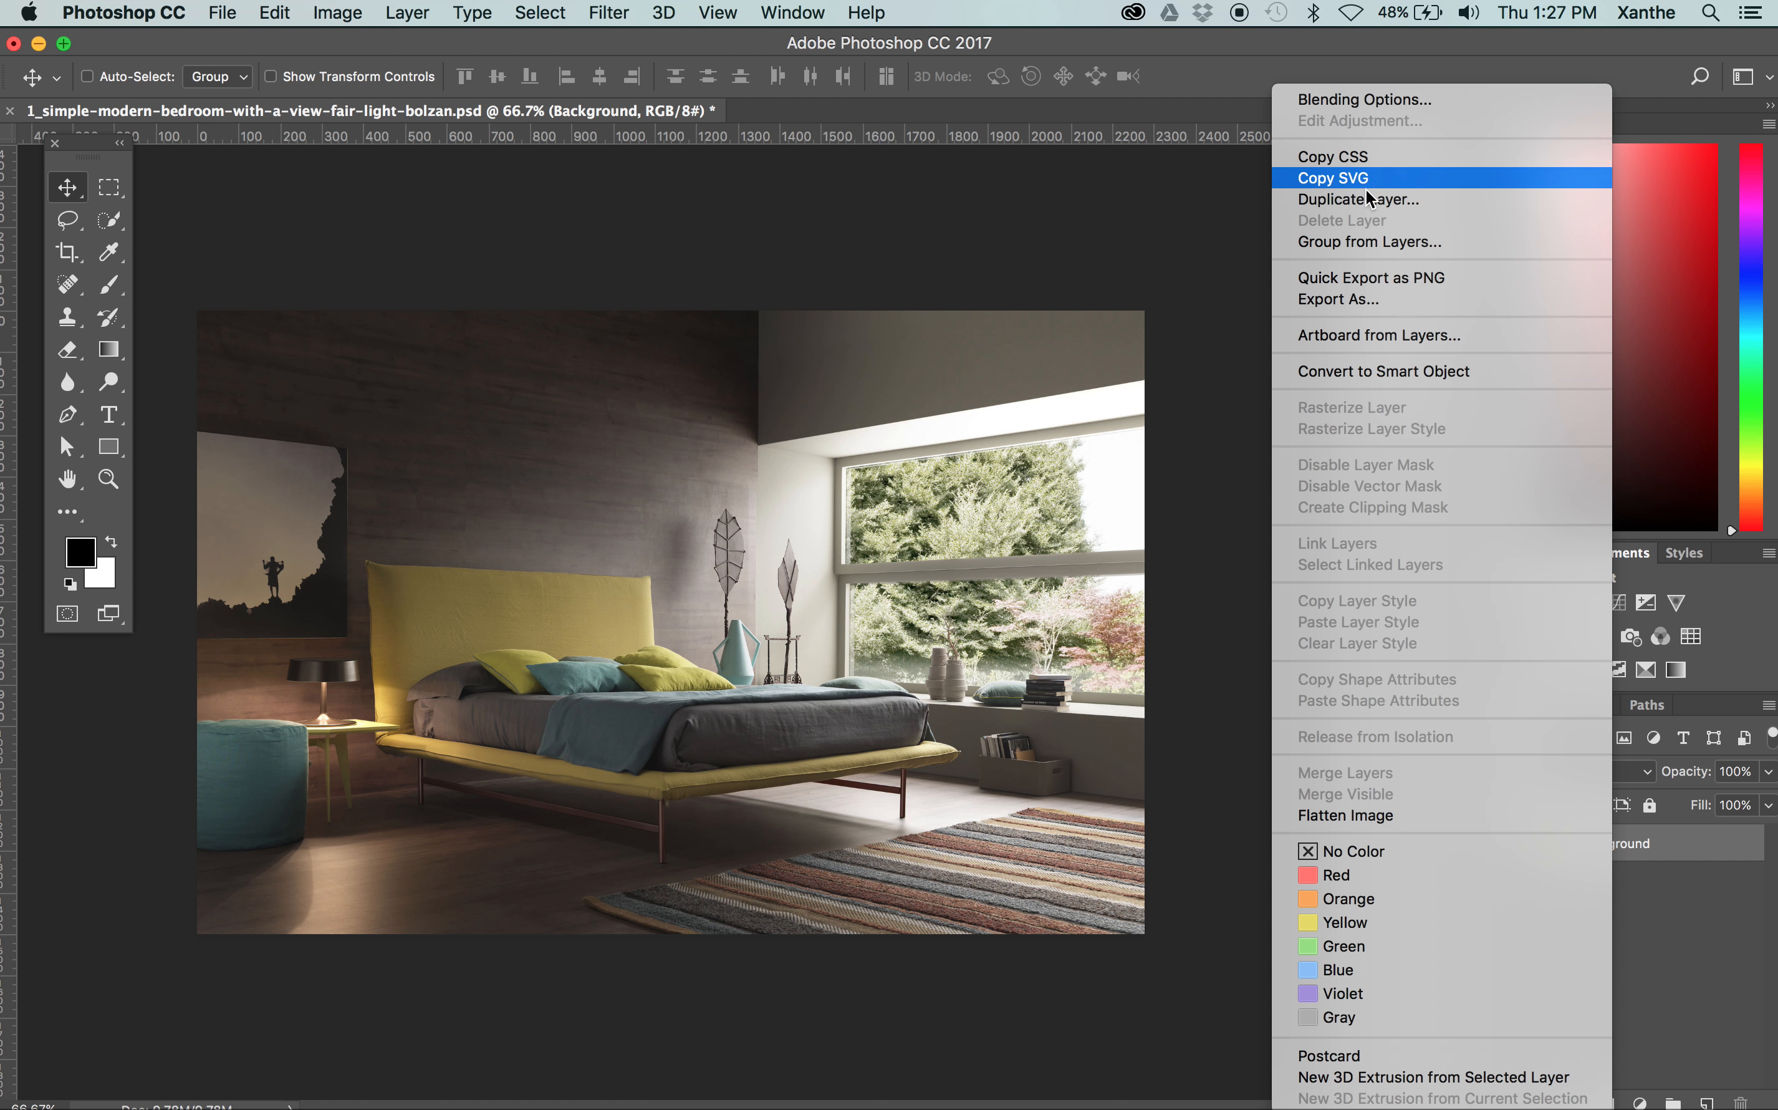
pyautogui.click(1348, 199)
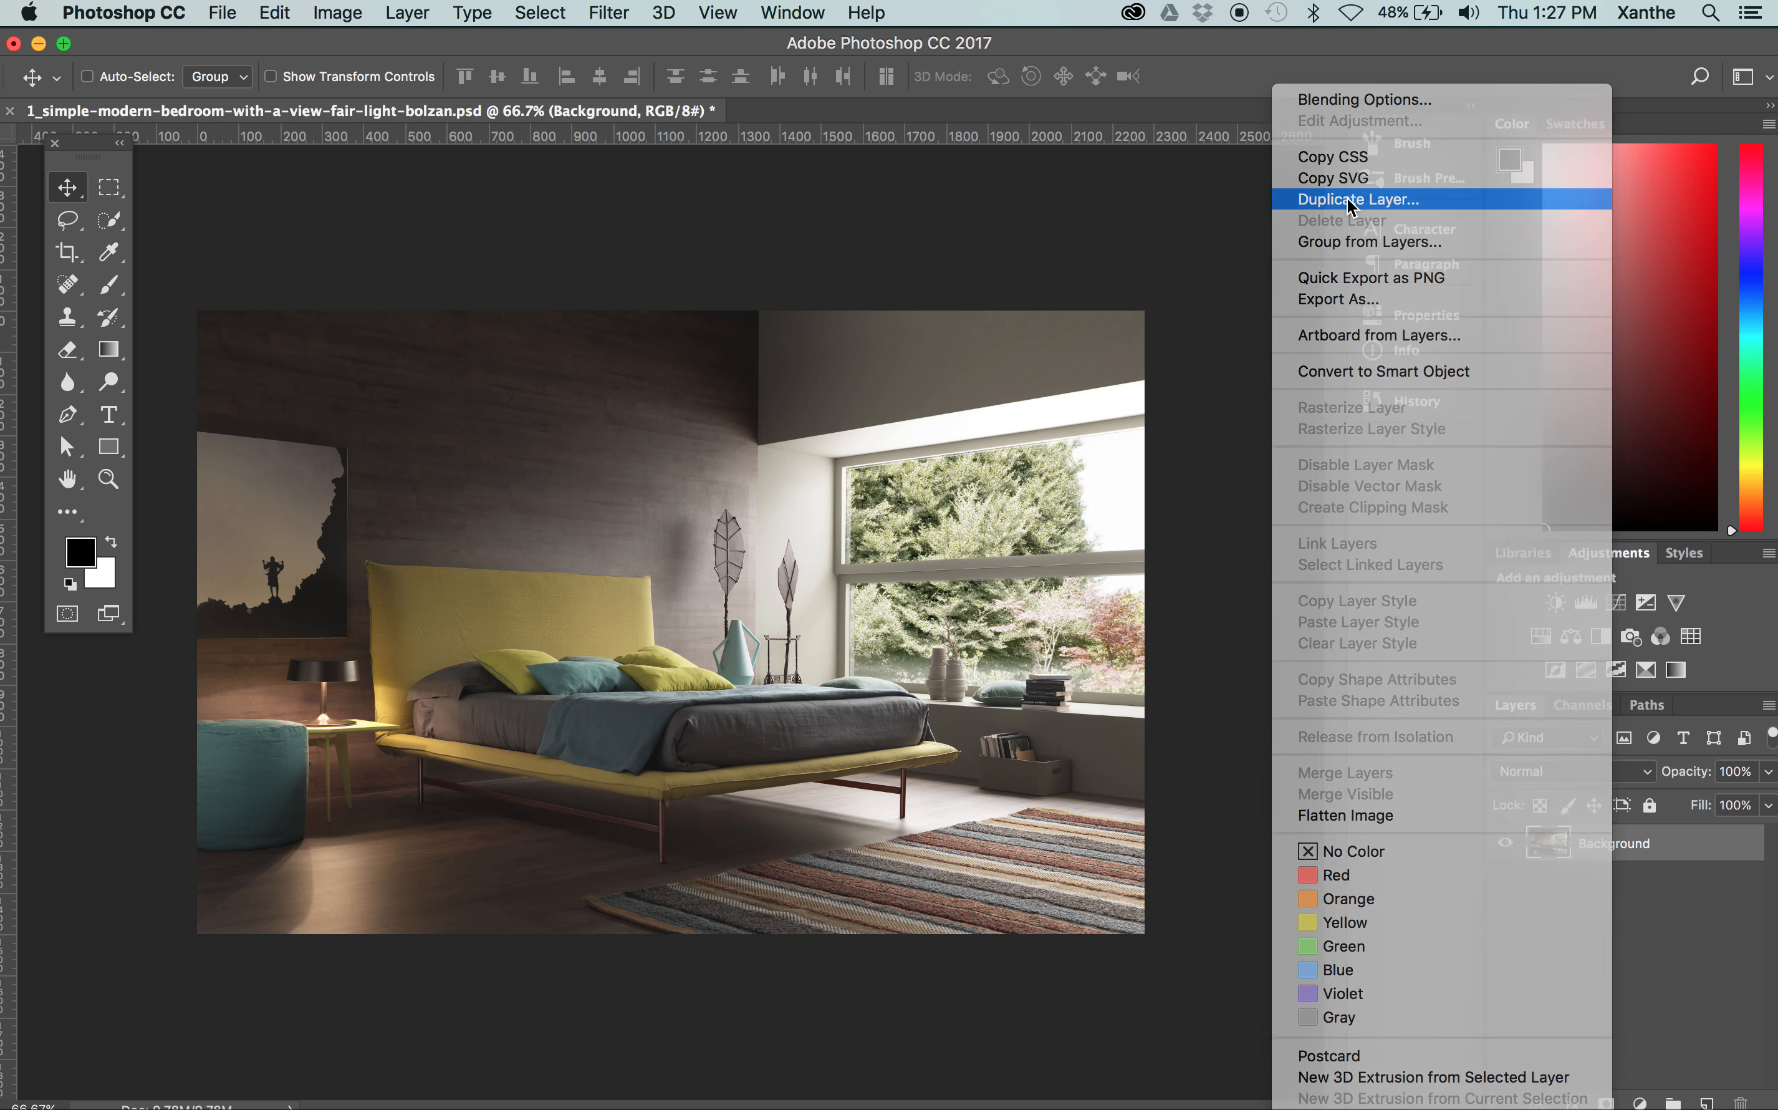
pyautogui.write('W')
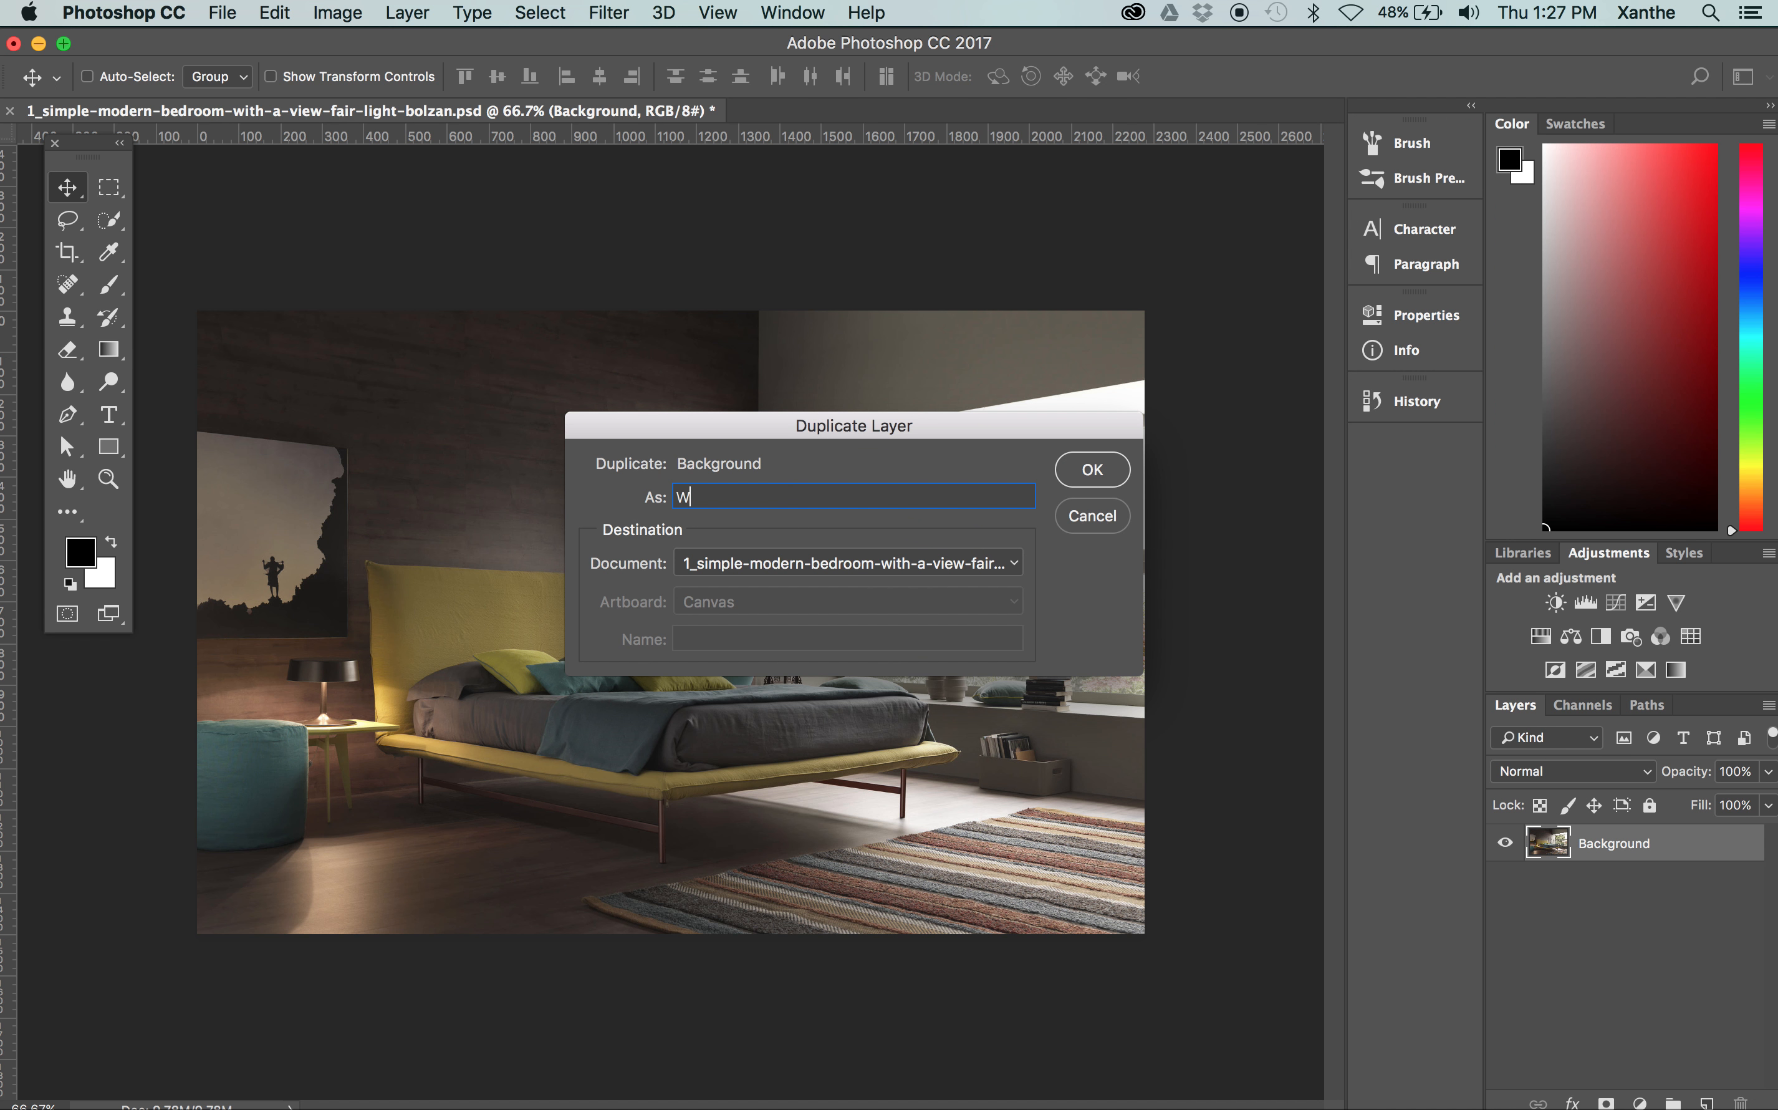
pyautogui.write('F')
pyautogui.press('Return')
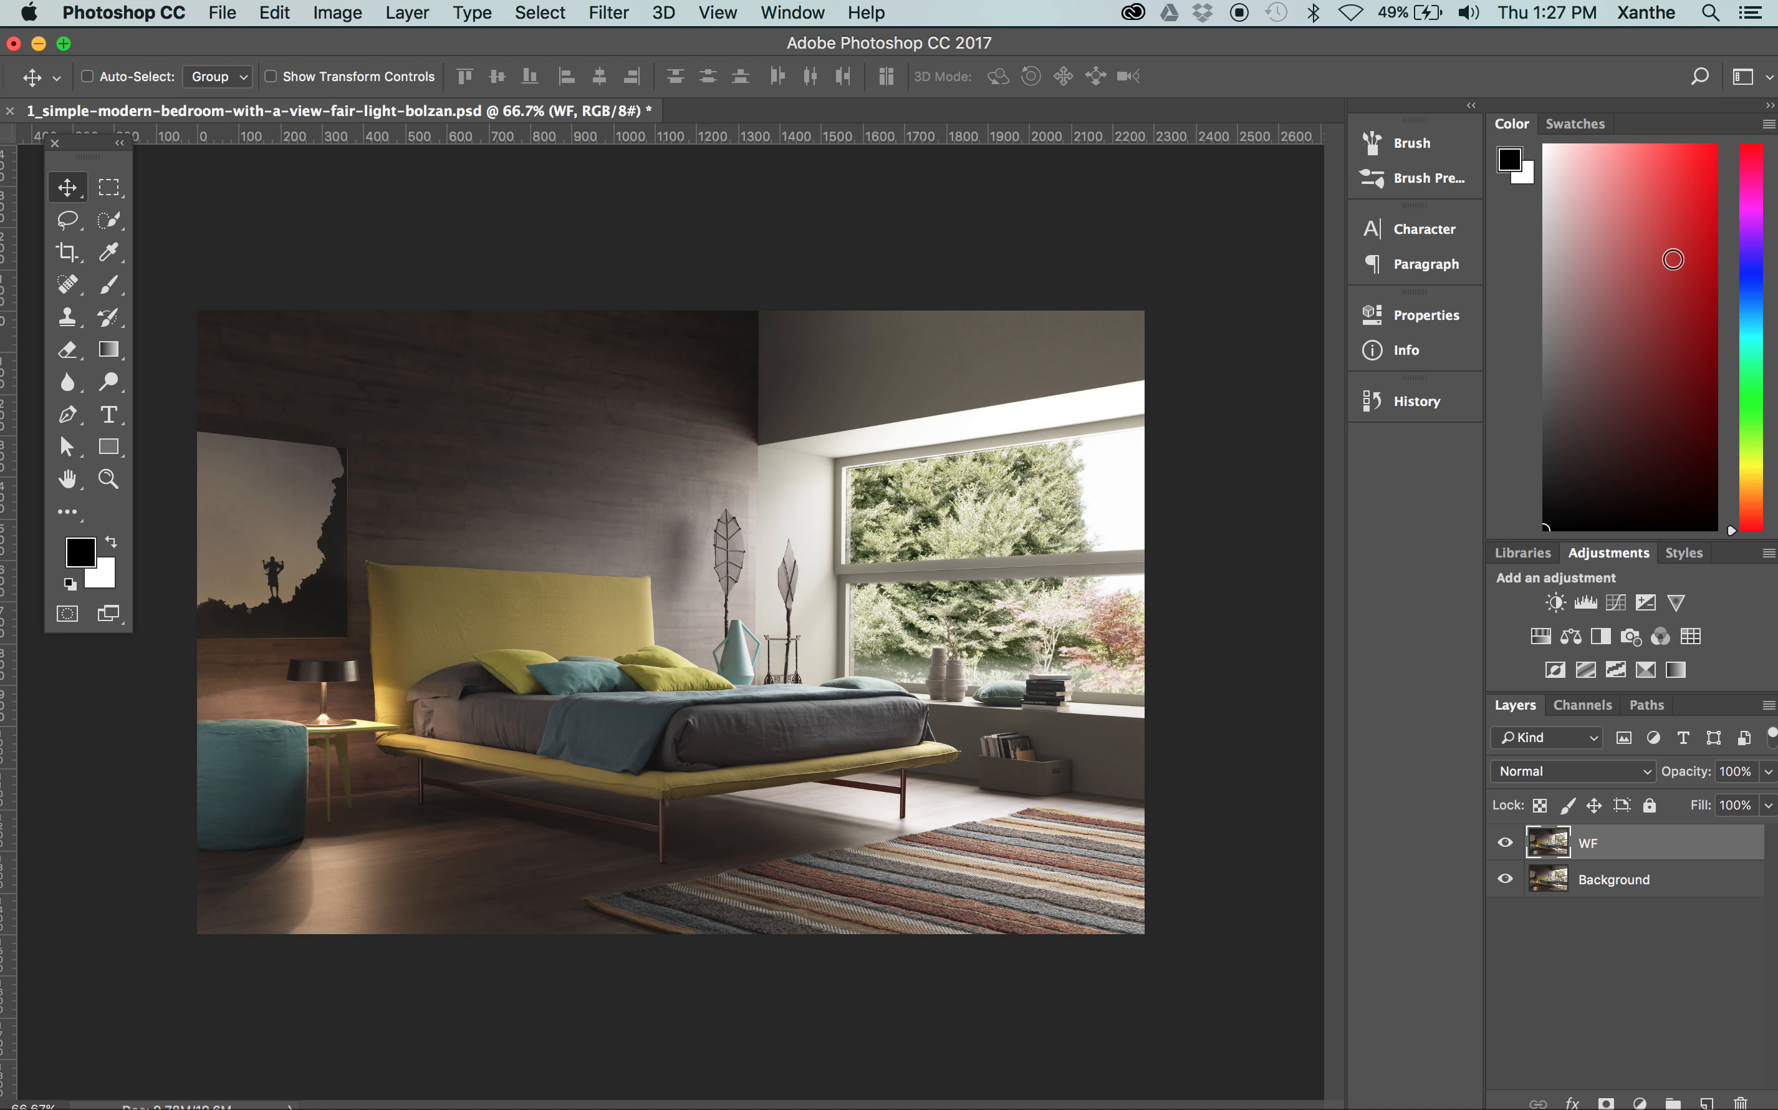
# Lock the Background layer completely and make WF the active layer
pyautogui.click(1623, 879)
pyautogui.click(1649, 805)
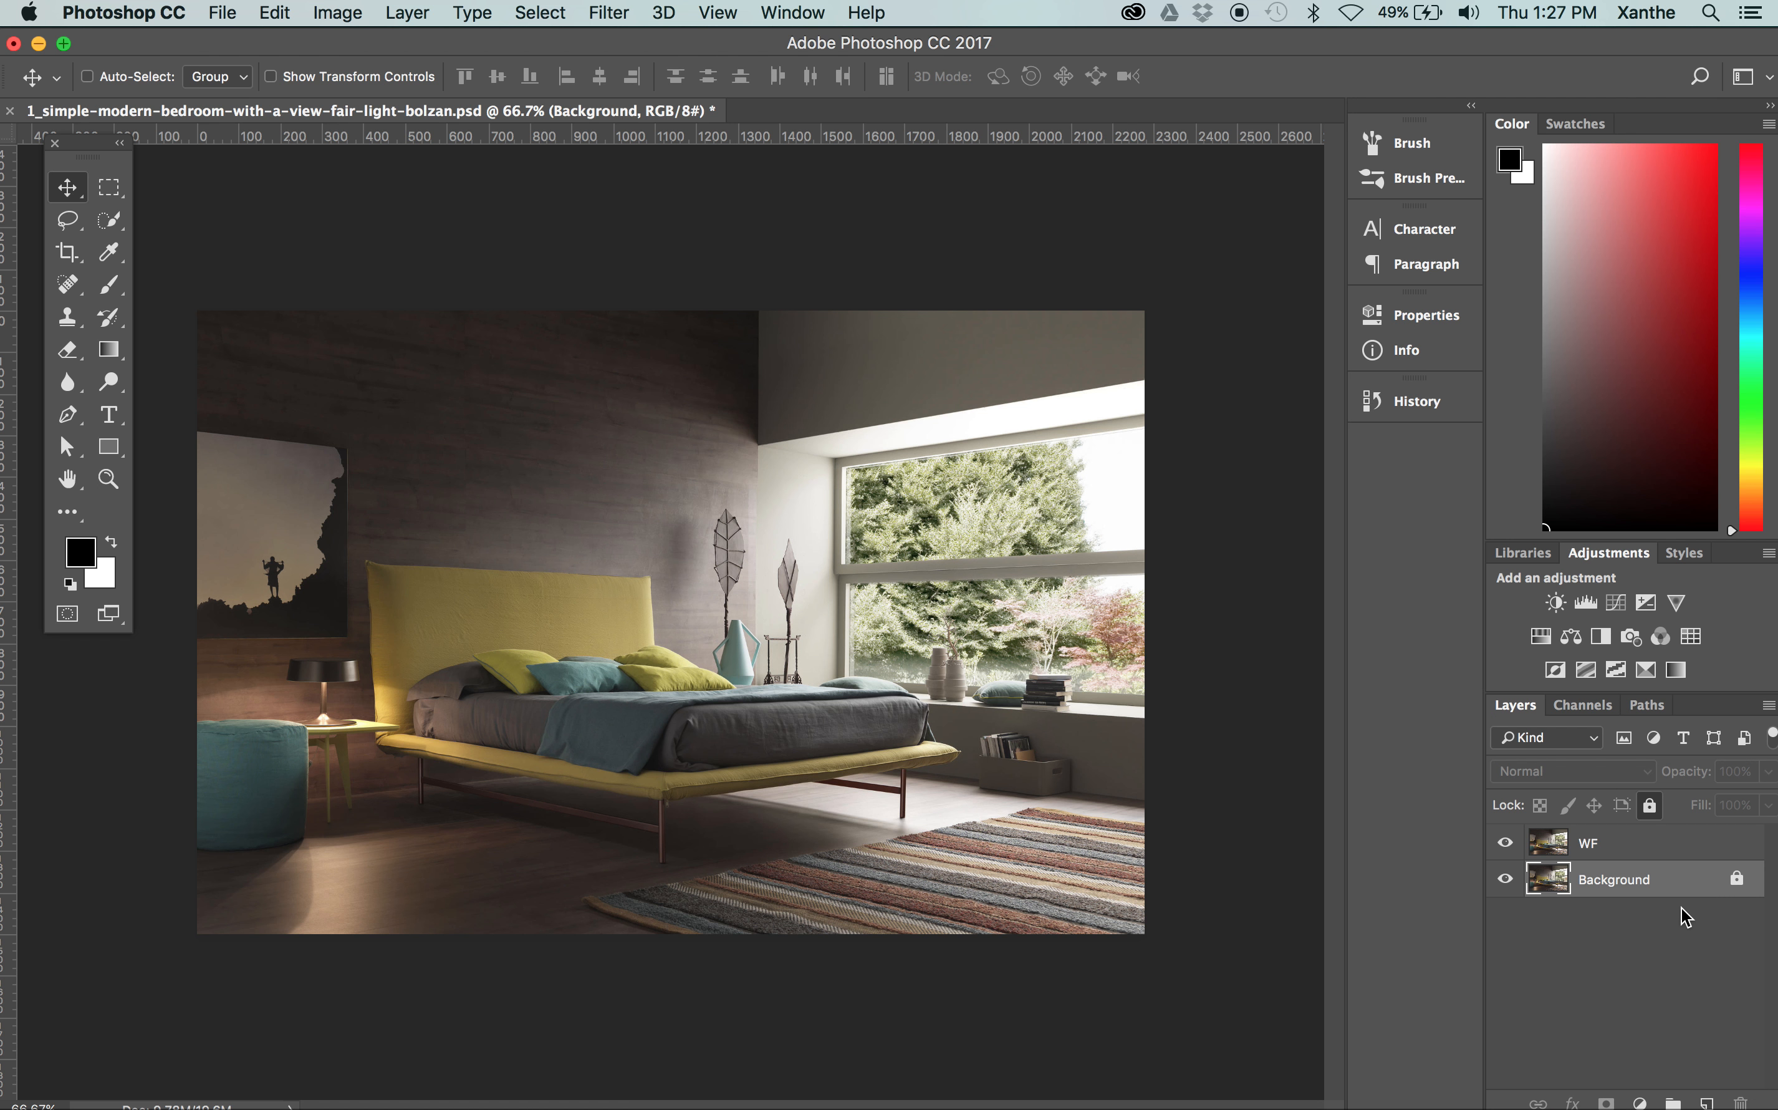
pyautogui.click(1627, 858)
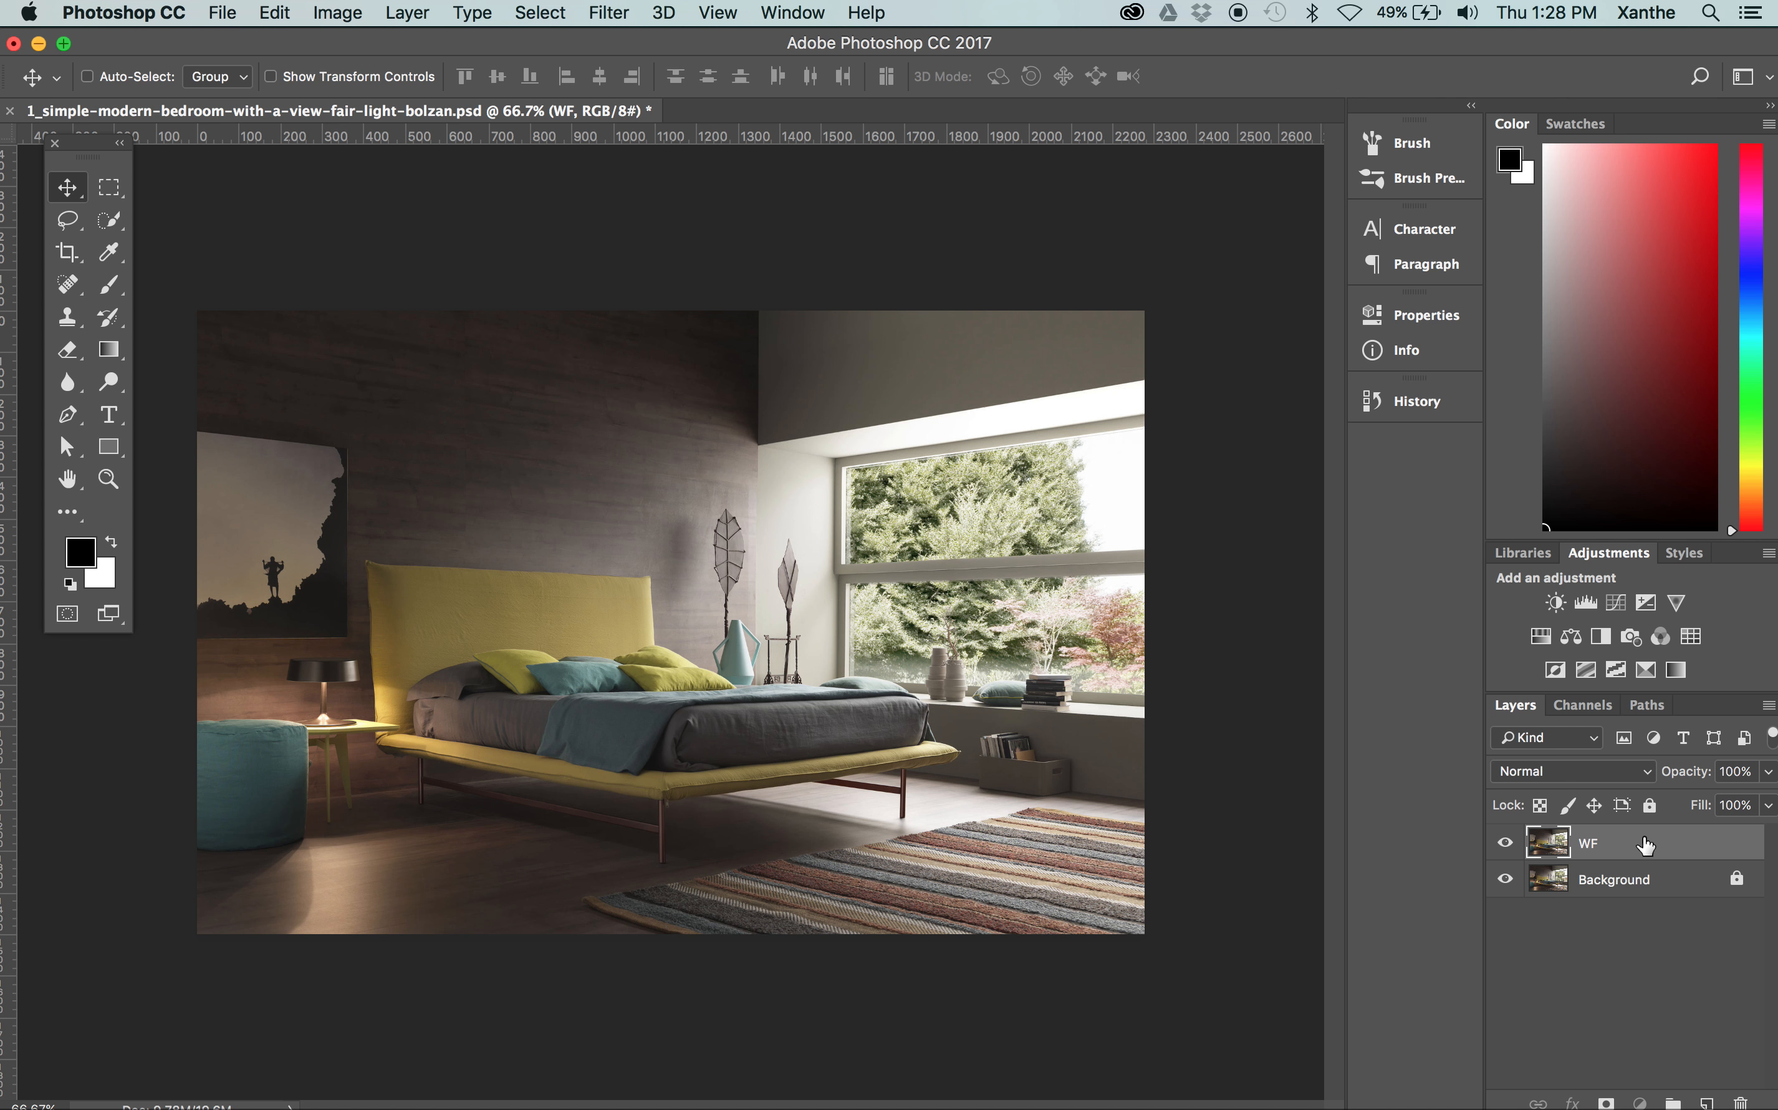
# Make a new anti-aliased selection from BedHead Path with a feather radius of 0.5 pixels
pyautogui.click(1644, 705)
pyautogui.click(1577, 741)
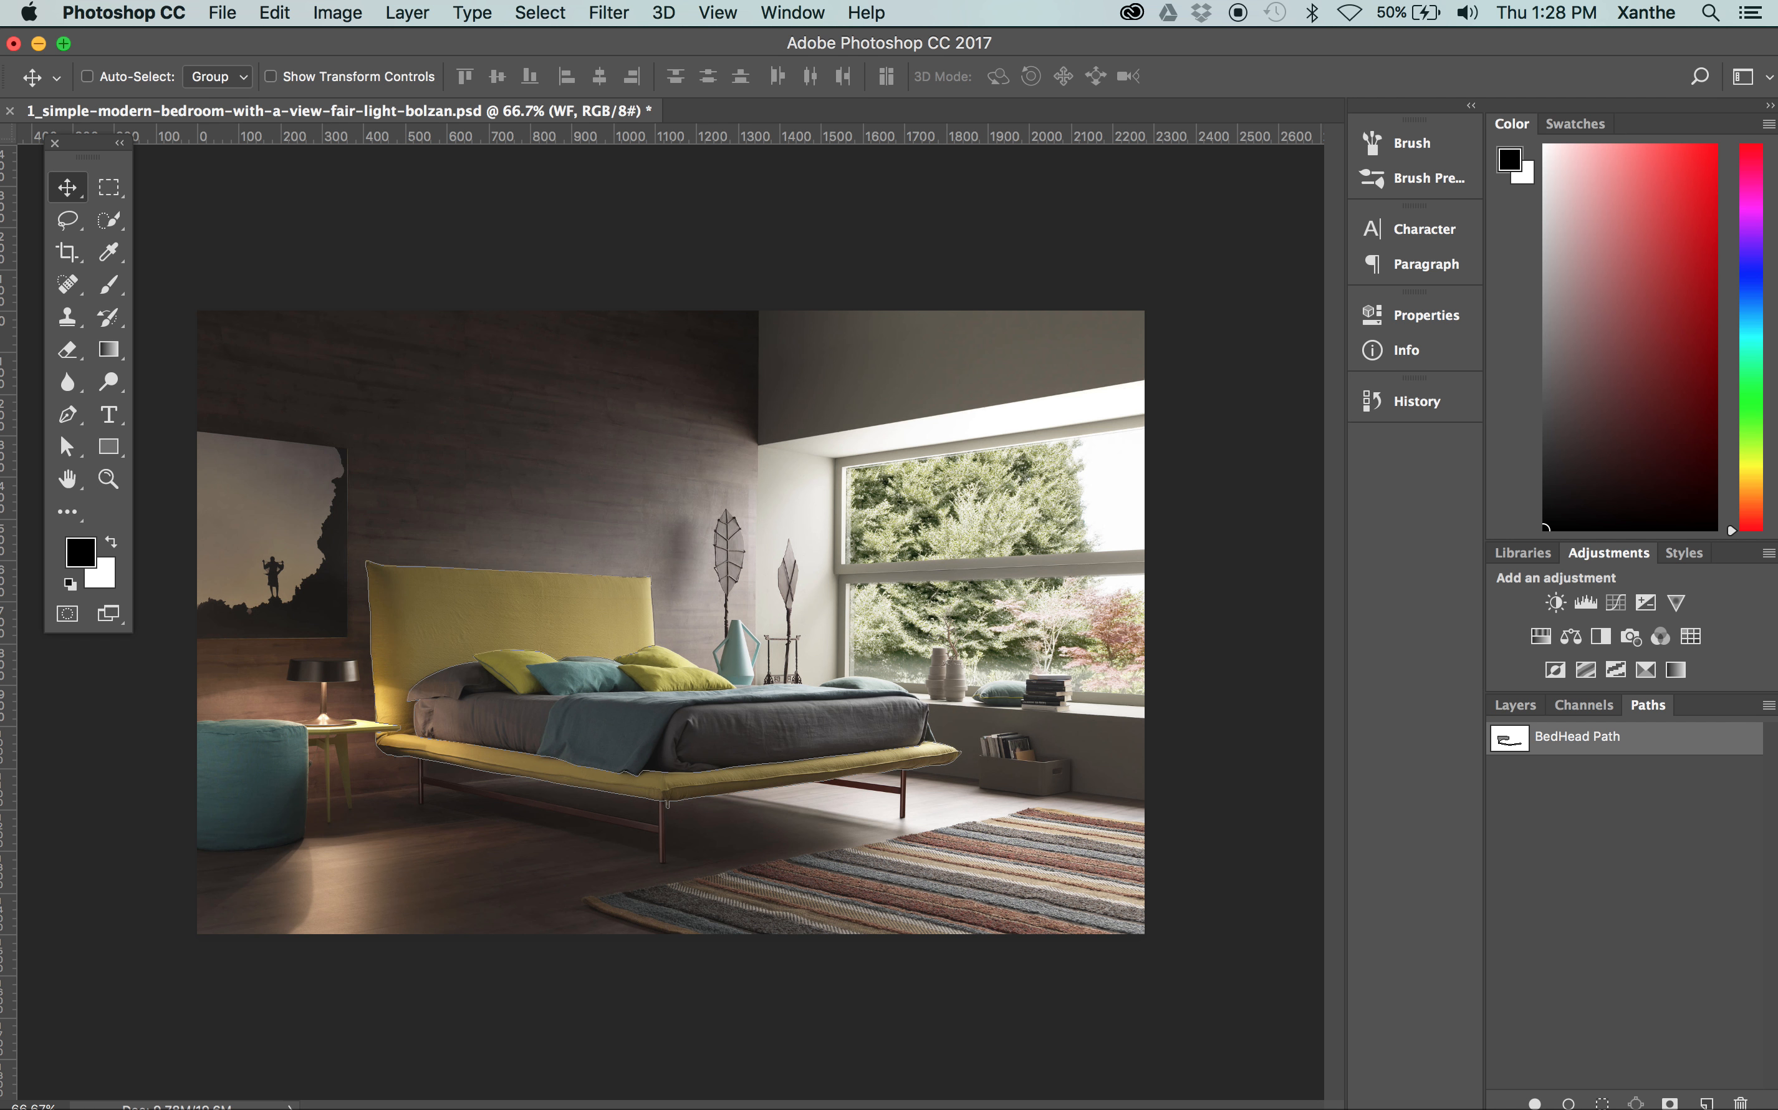
pyautogui.click(1768, 706)
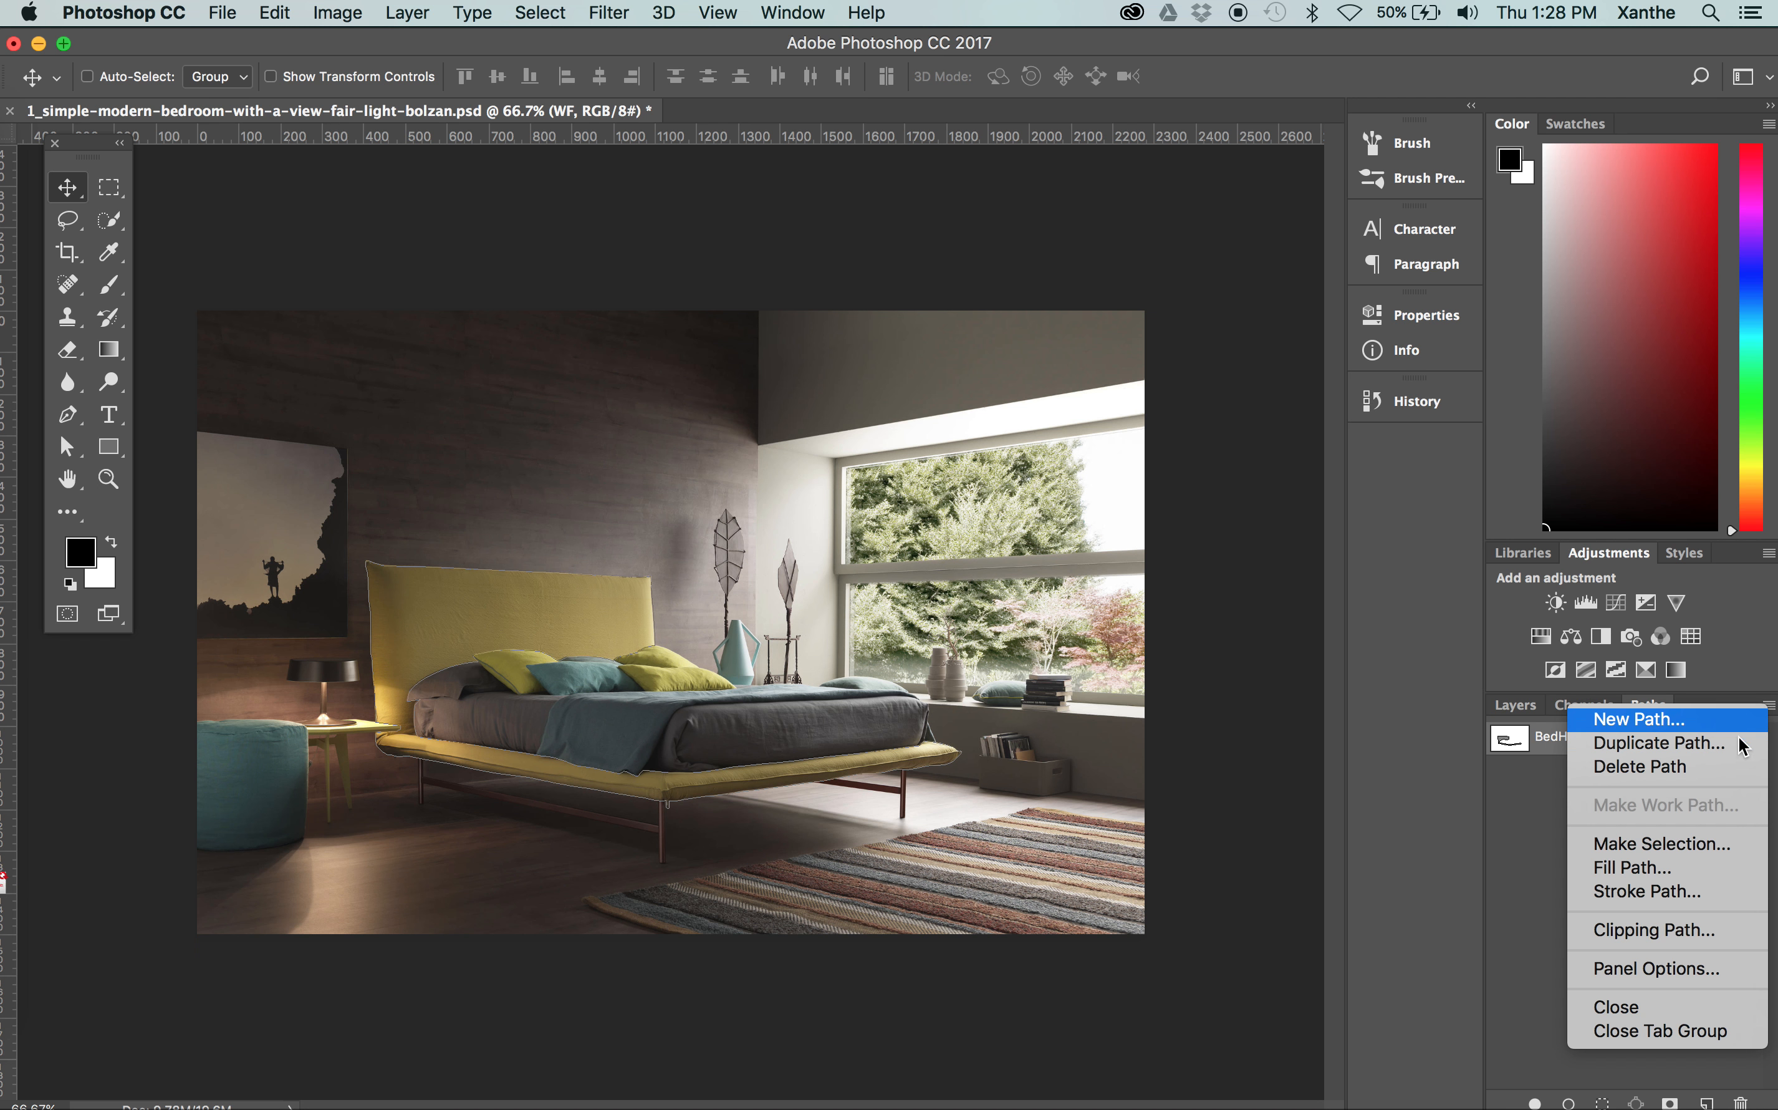
pyautogui.click(1662, 844)
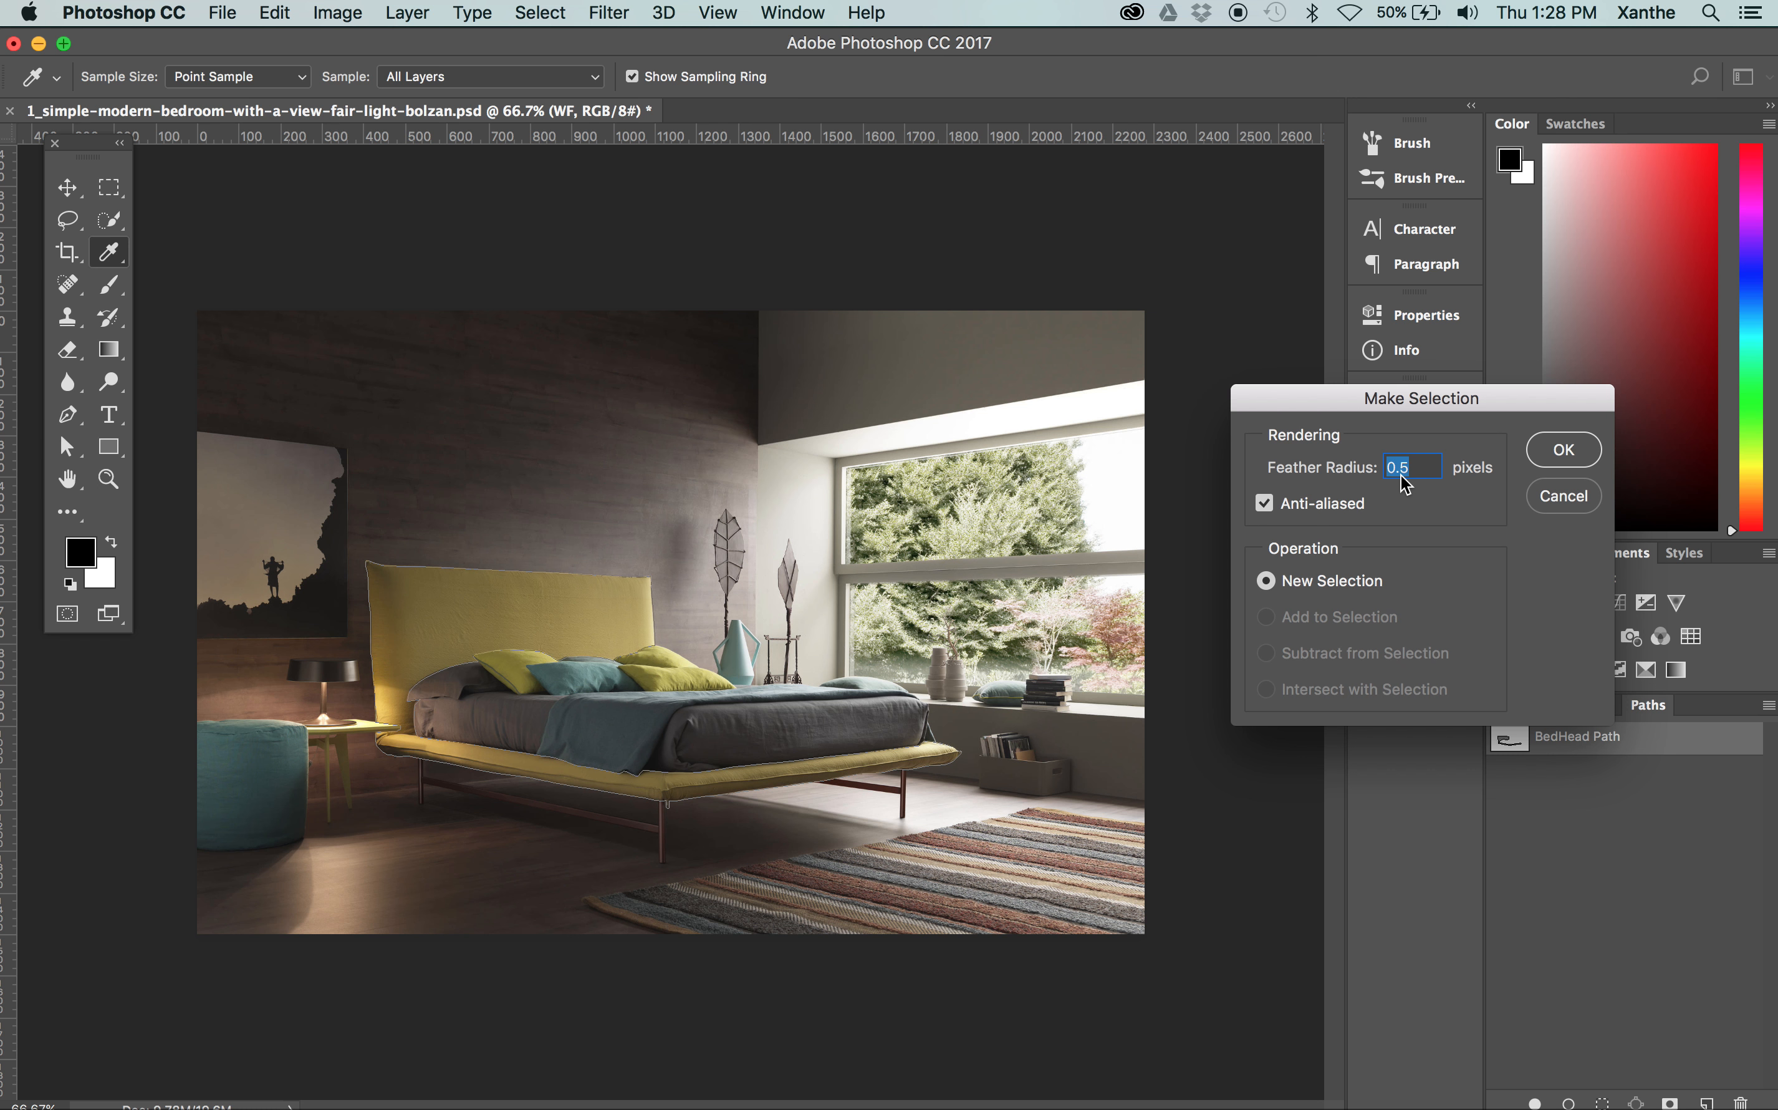
pyautogui.click(1559, 449)
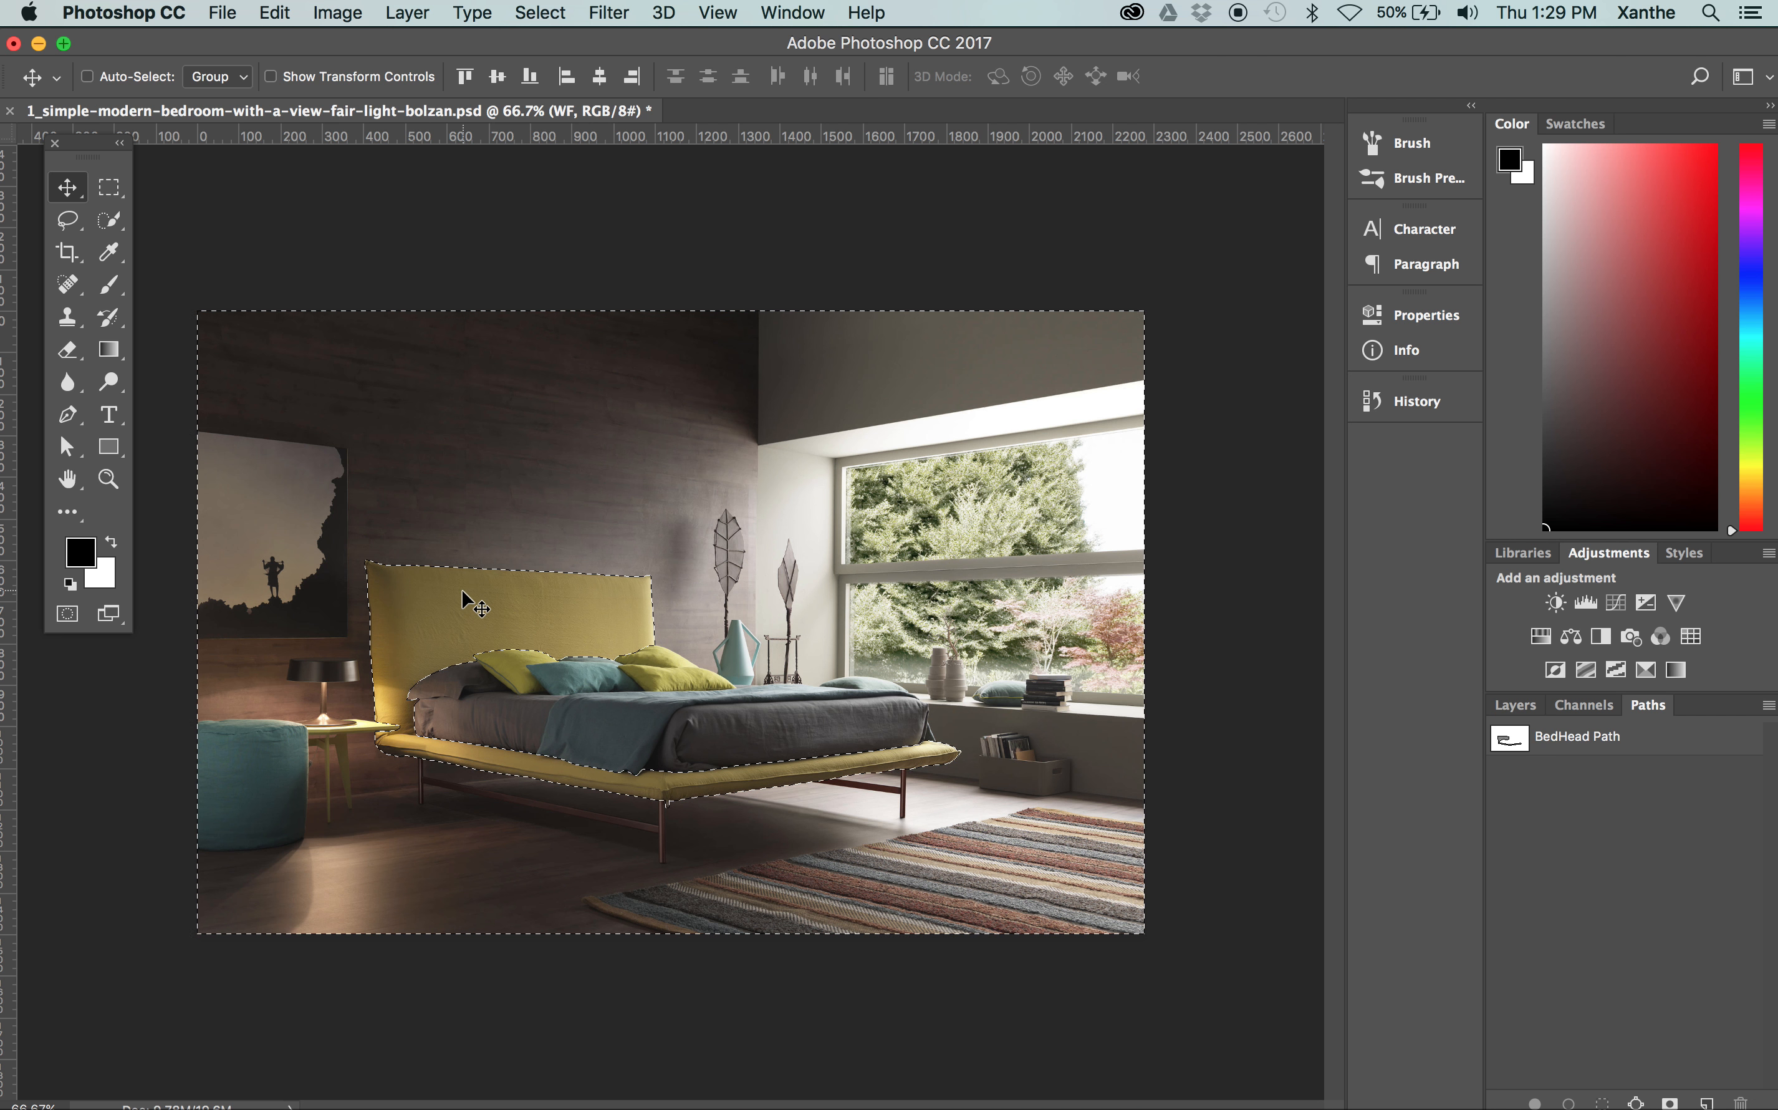
# Invert the selection so it covers the yellow bed frame, and return to the layer list
pyautogui.click(529, 12)
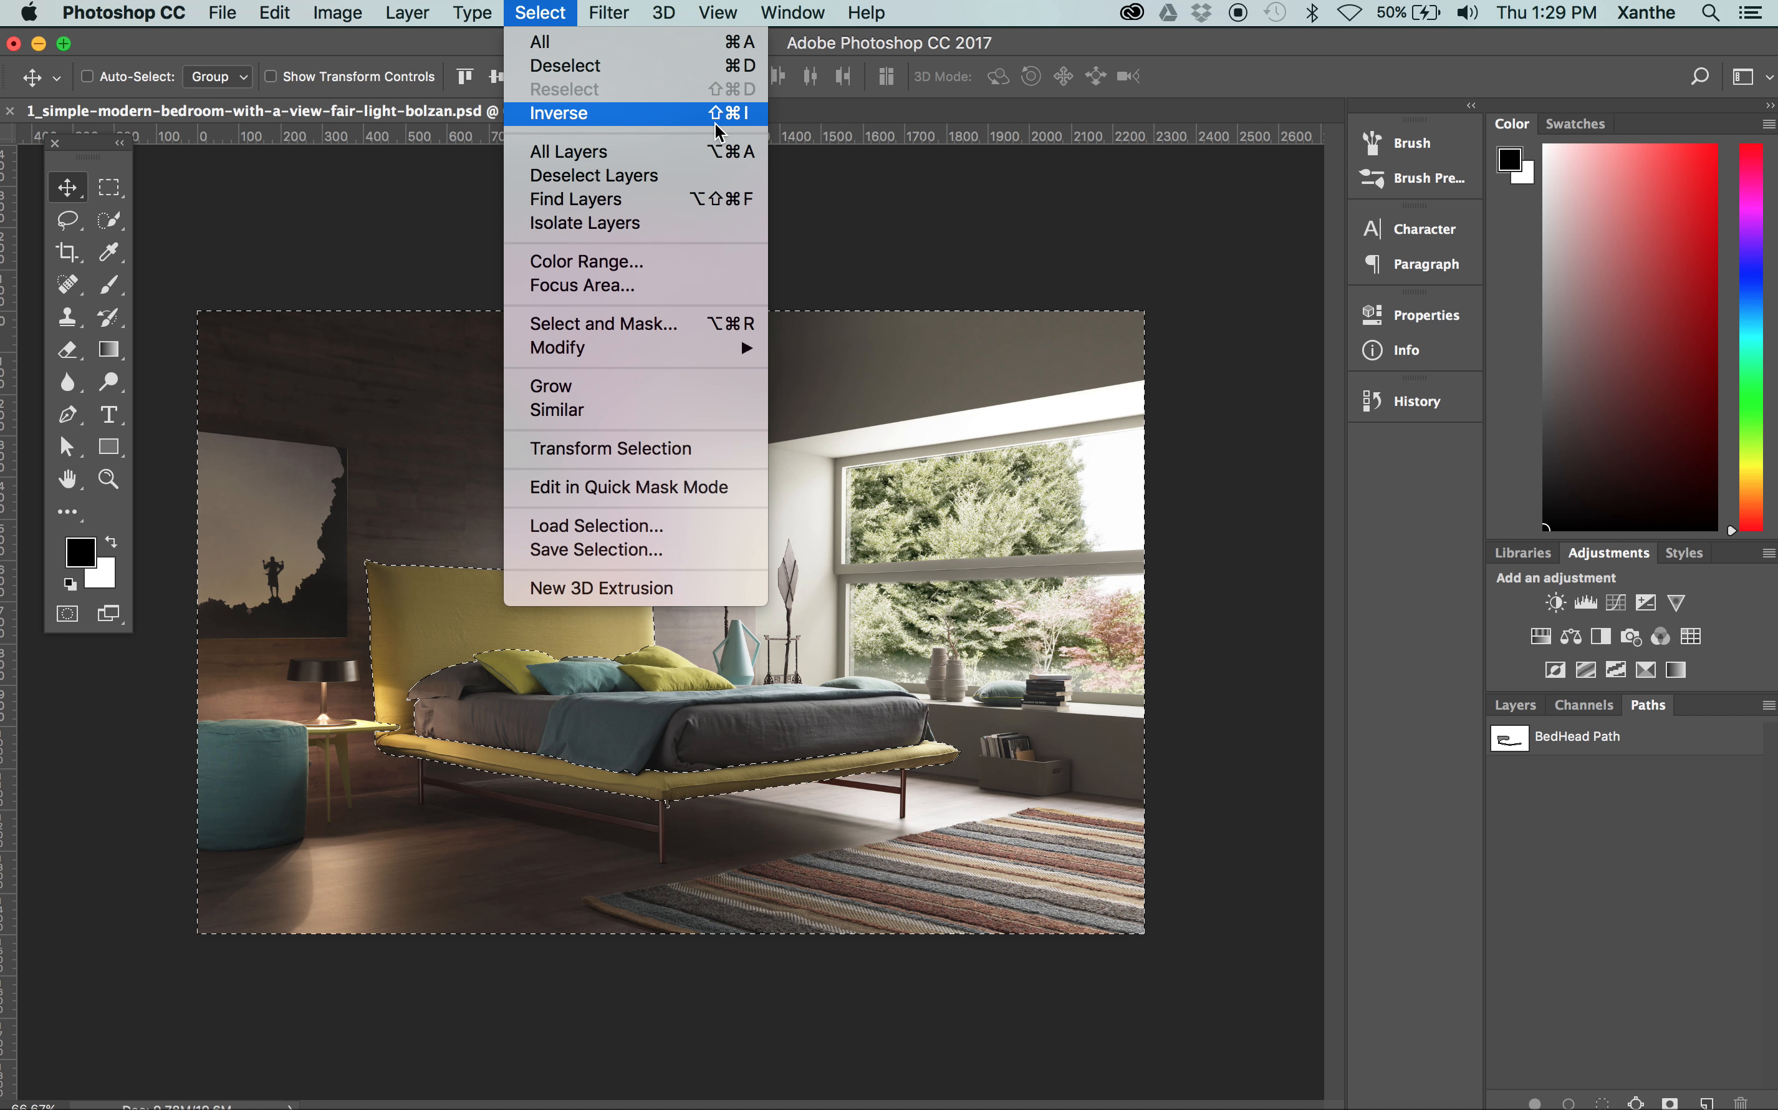
pyautogui.click(678, 116)
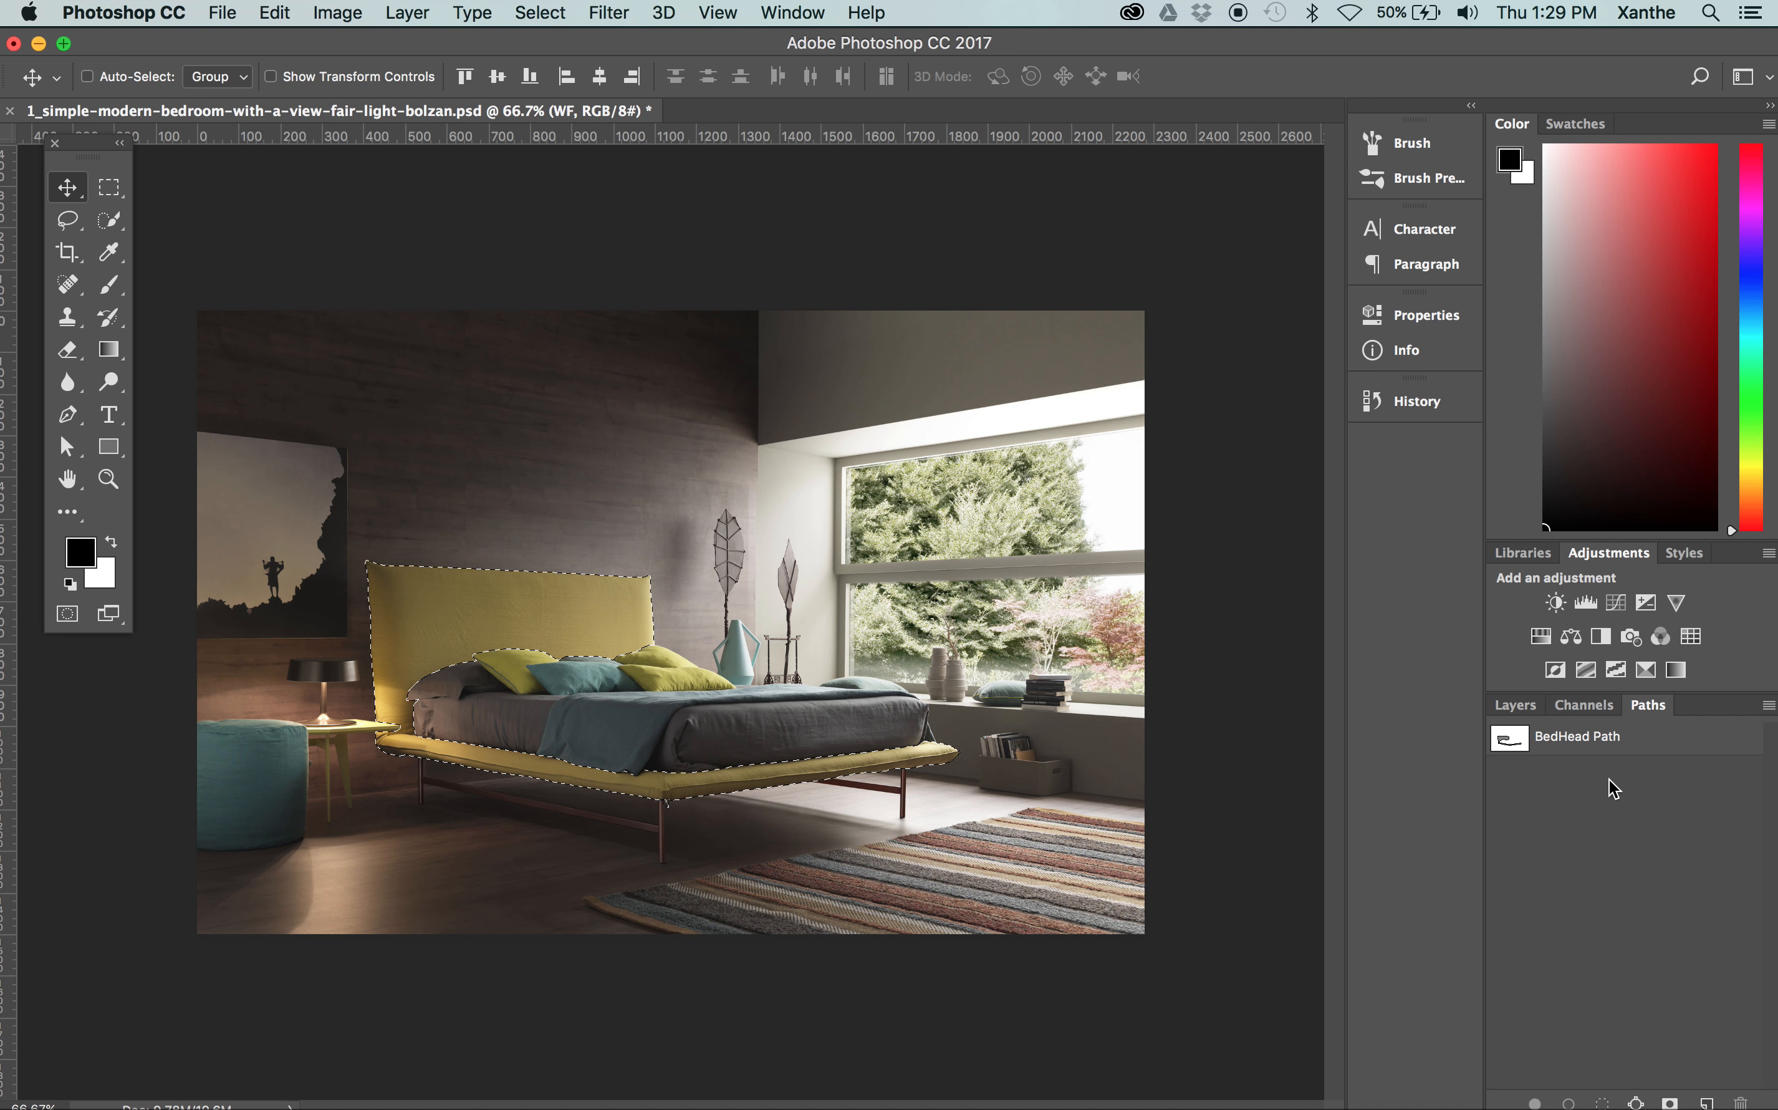
pyautogui.click(1521, 701)
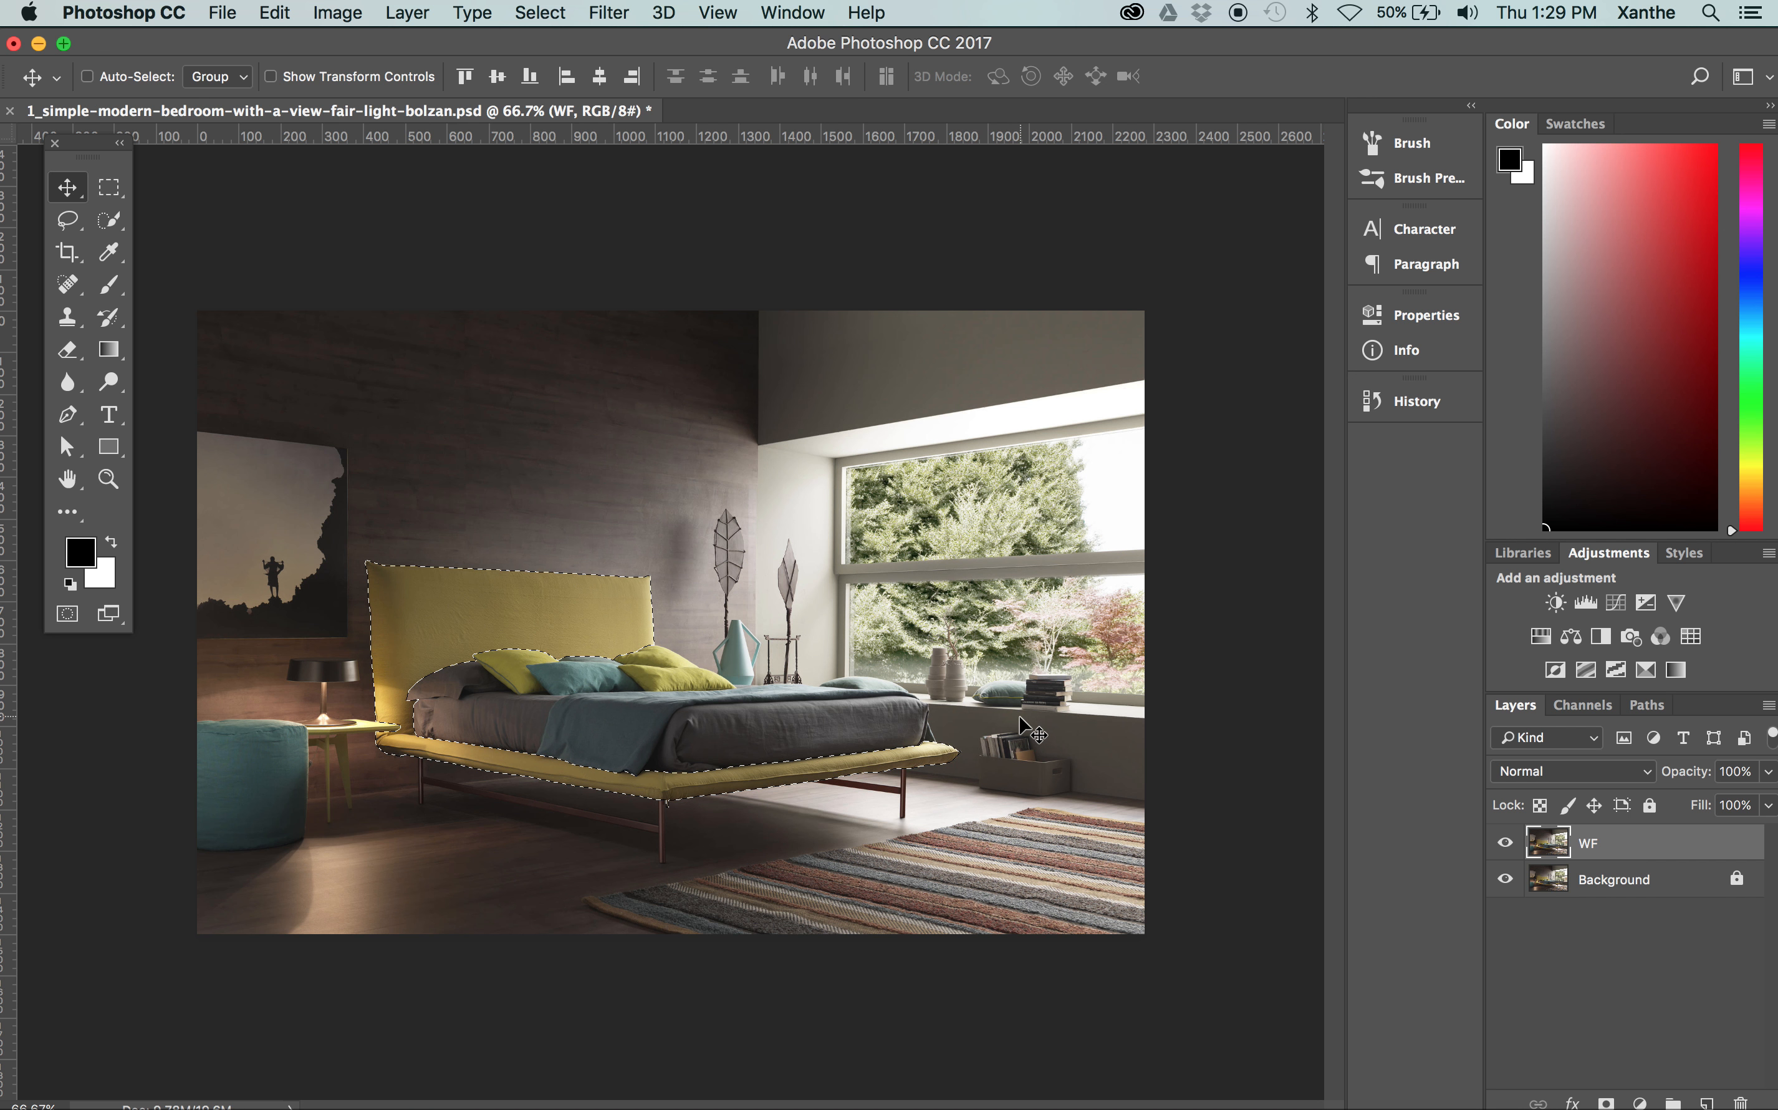
# Test the bed frame selection with a white fill on a new layer, and remove that fill and layer
pyautogui.press('super+1')
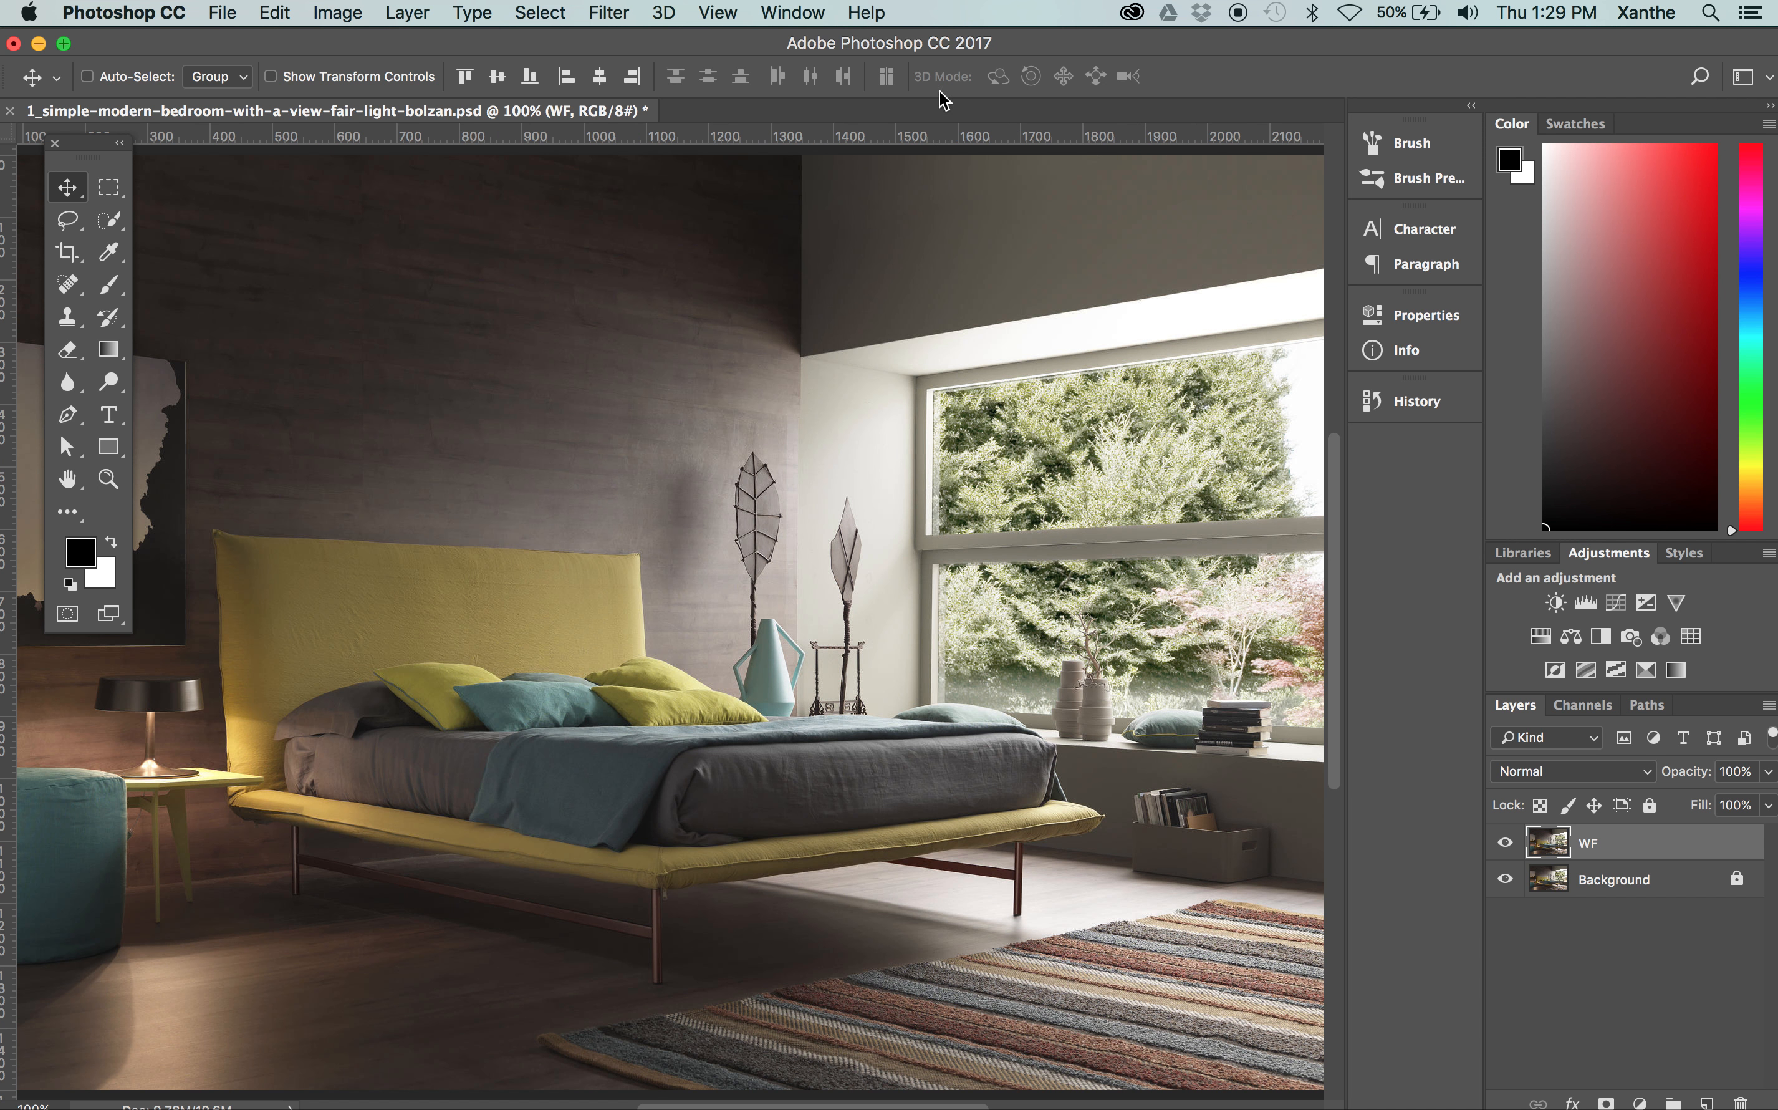
pyautogui.click(718, 15)
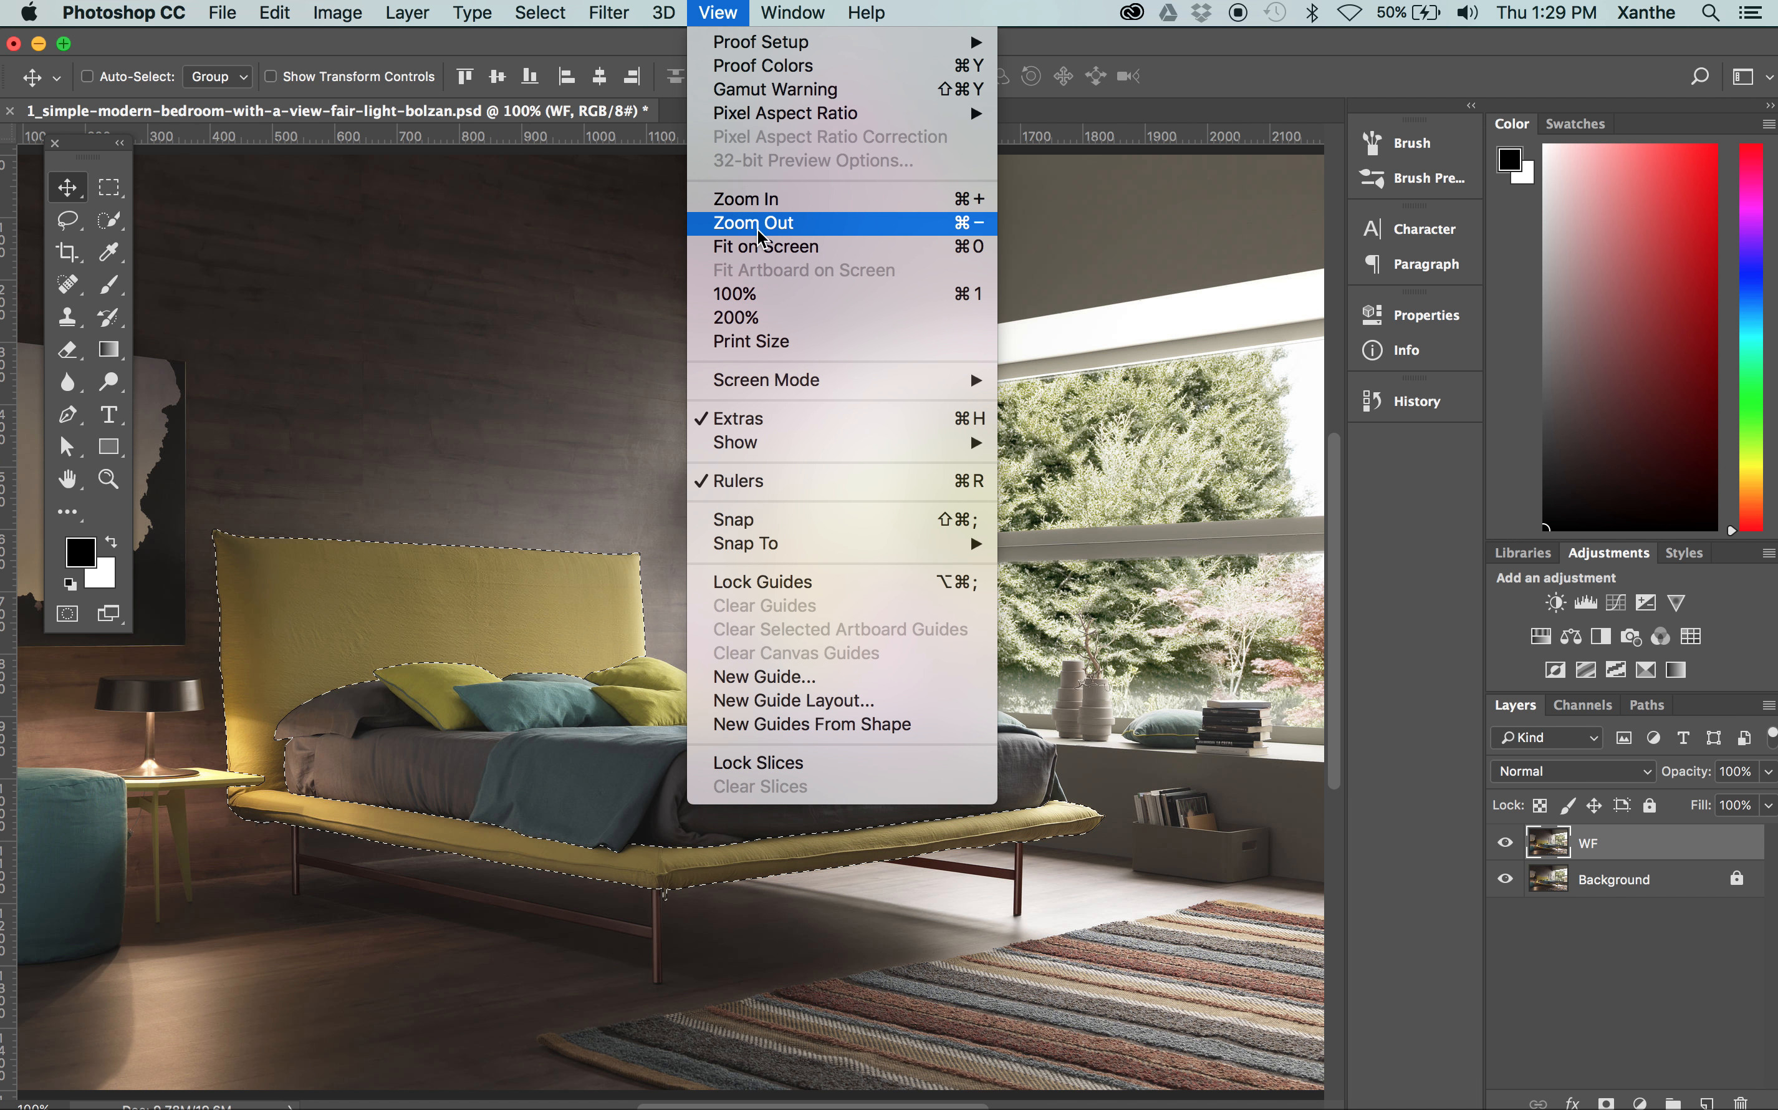
pyautogui.click(496, 285)
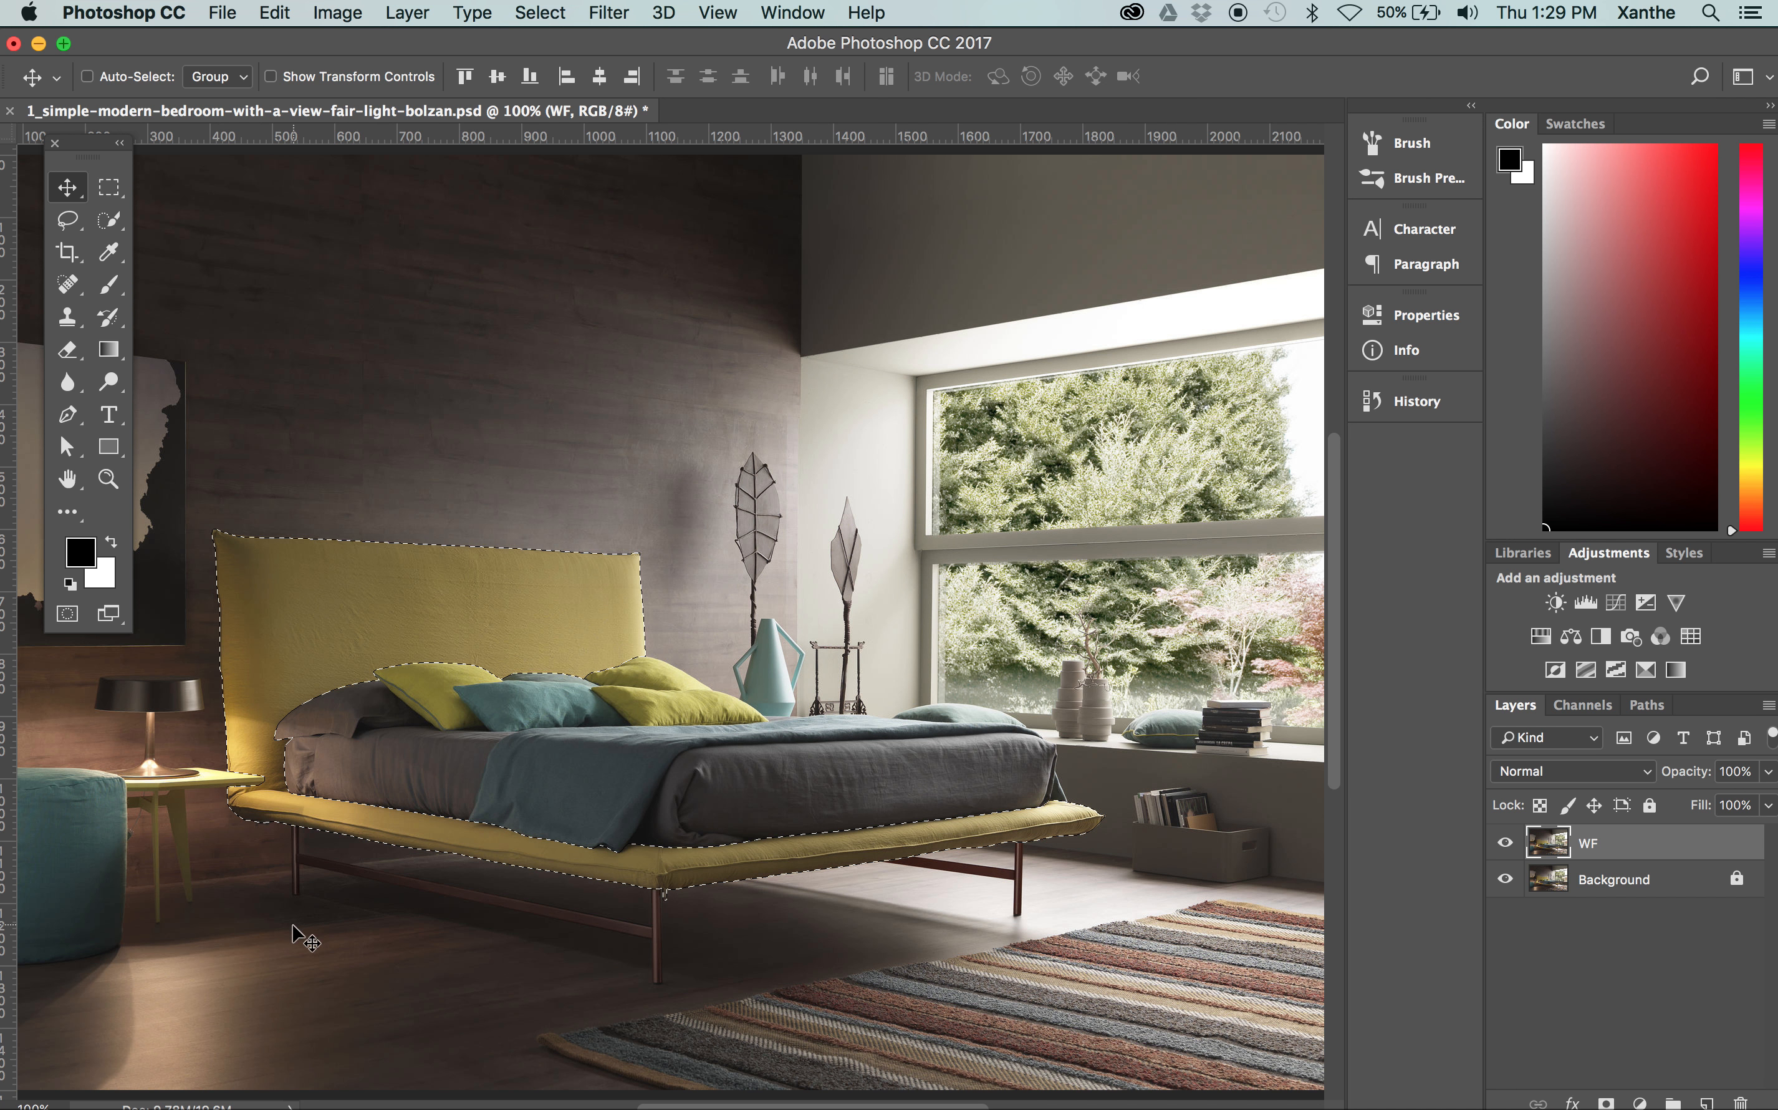
pyautogui.moveTo(306, 890); pyautogui.dragTo(420, 832)
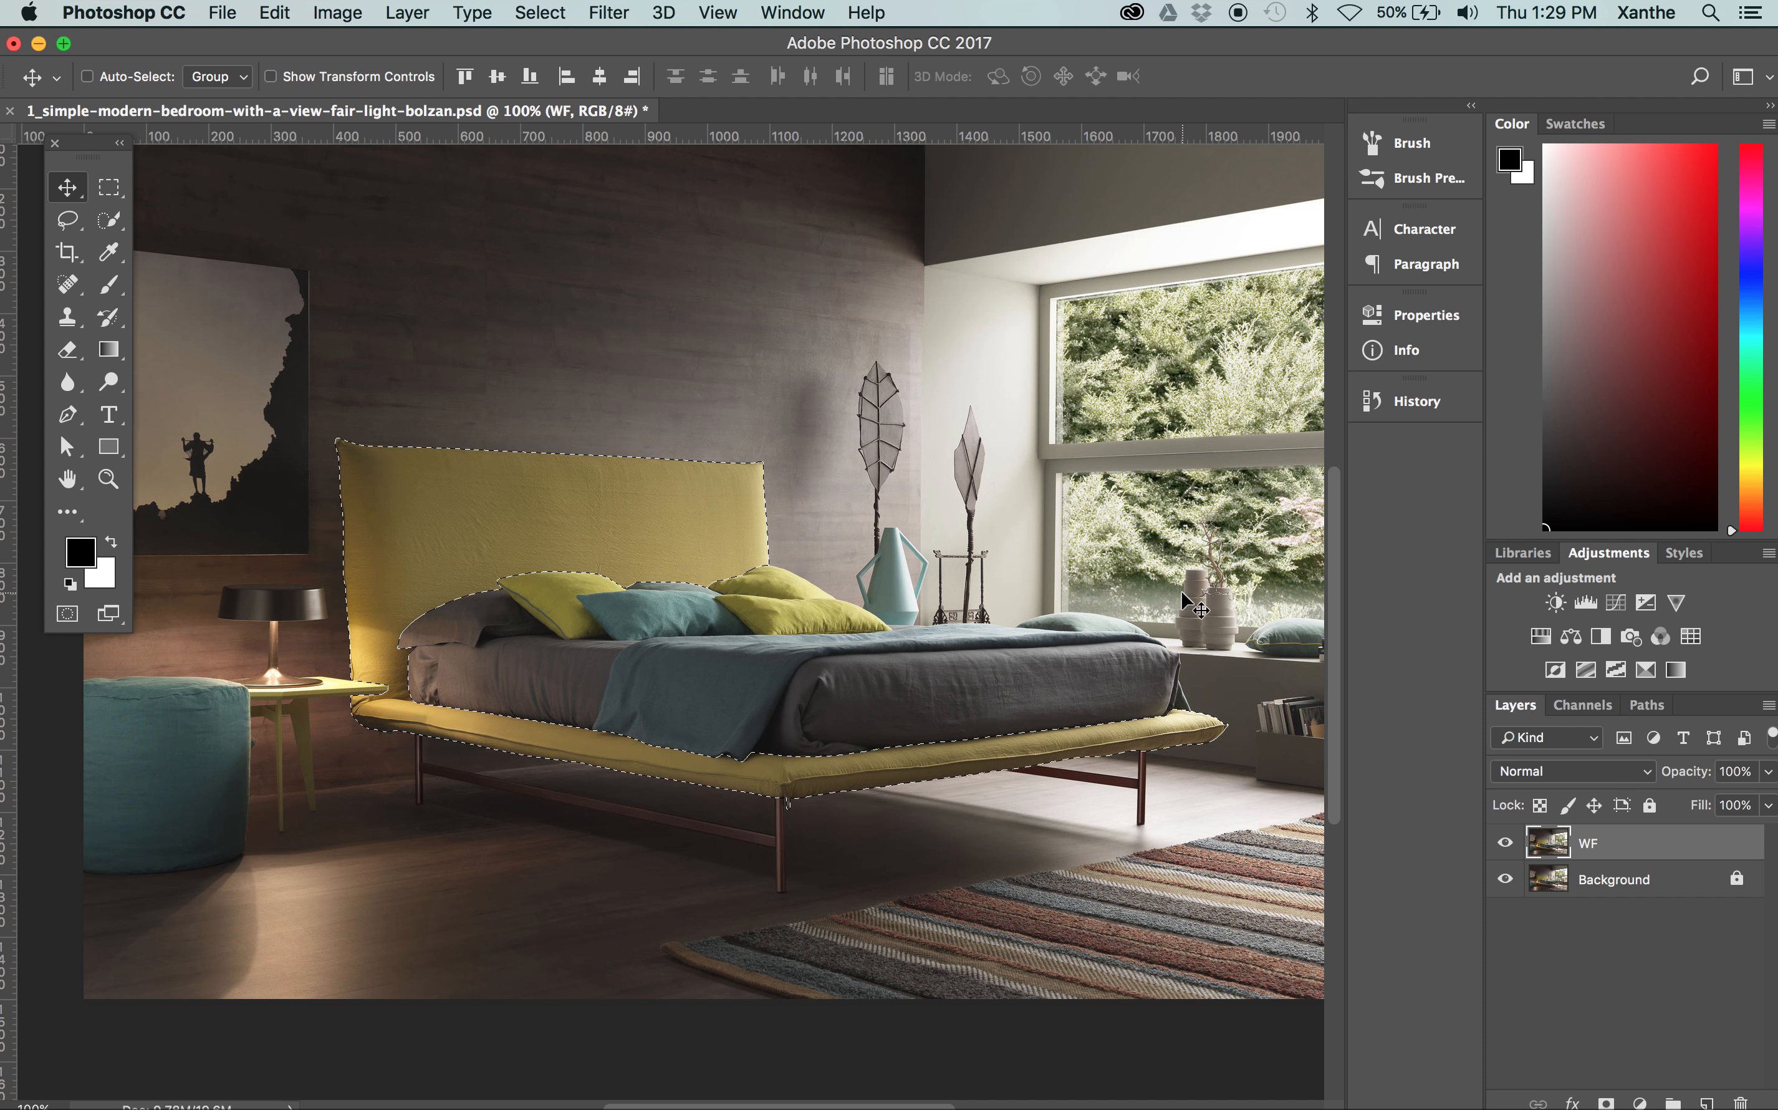
pyautogui.click(1703, 1100)
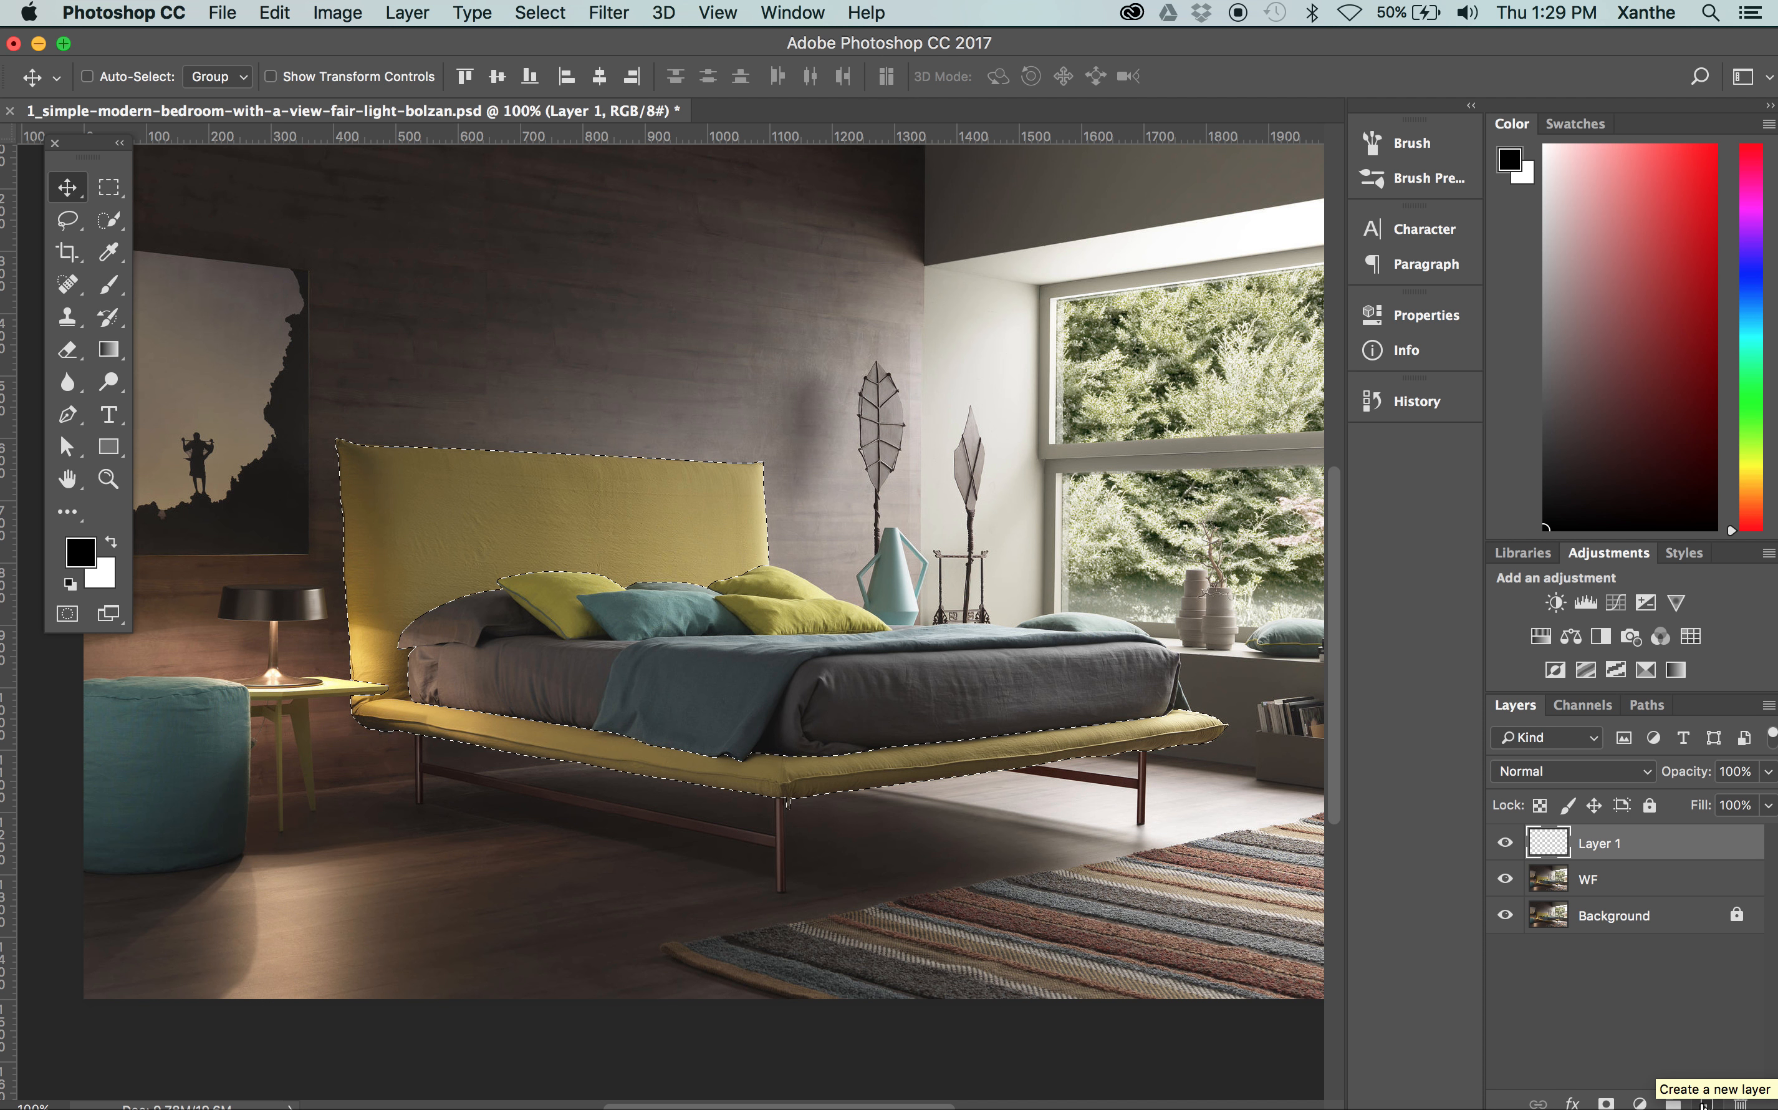
pyautogui.press('super+BackSpace')
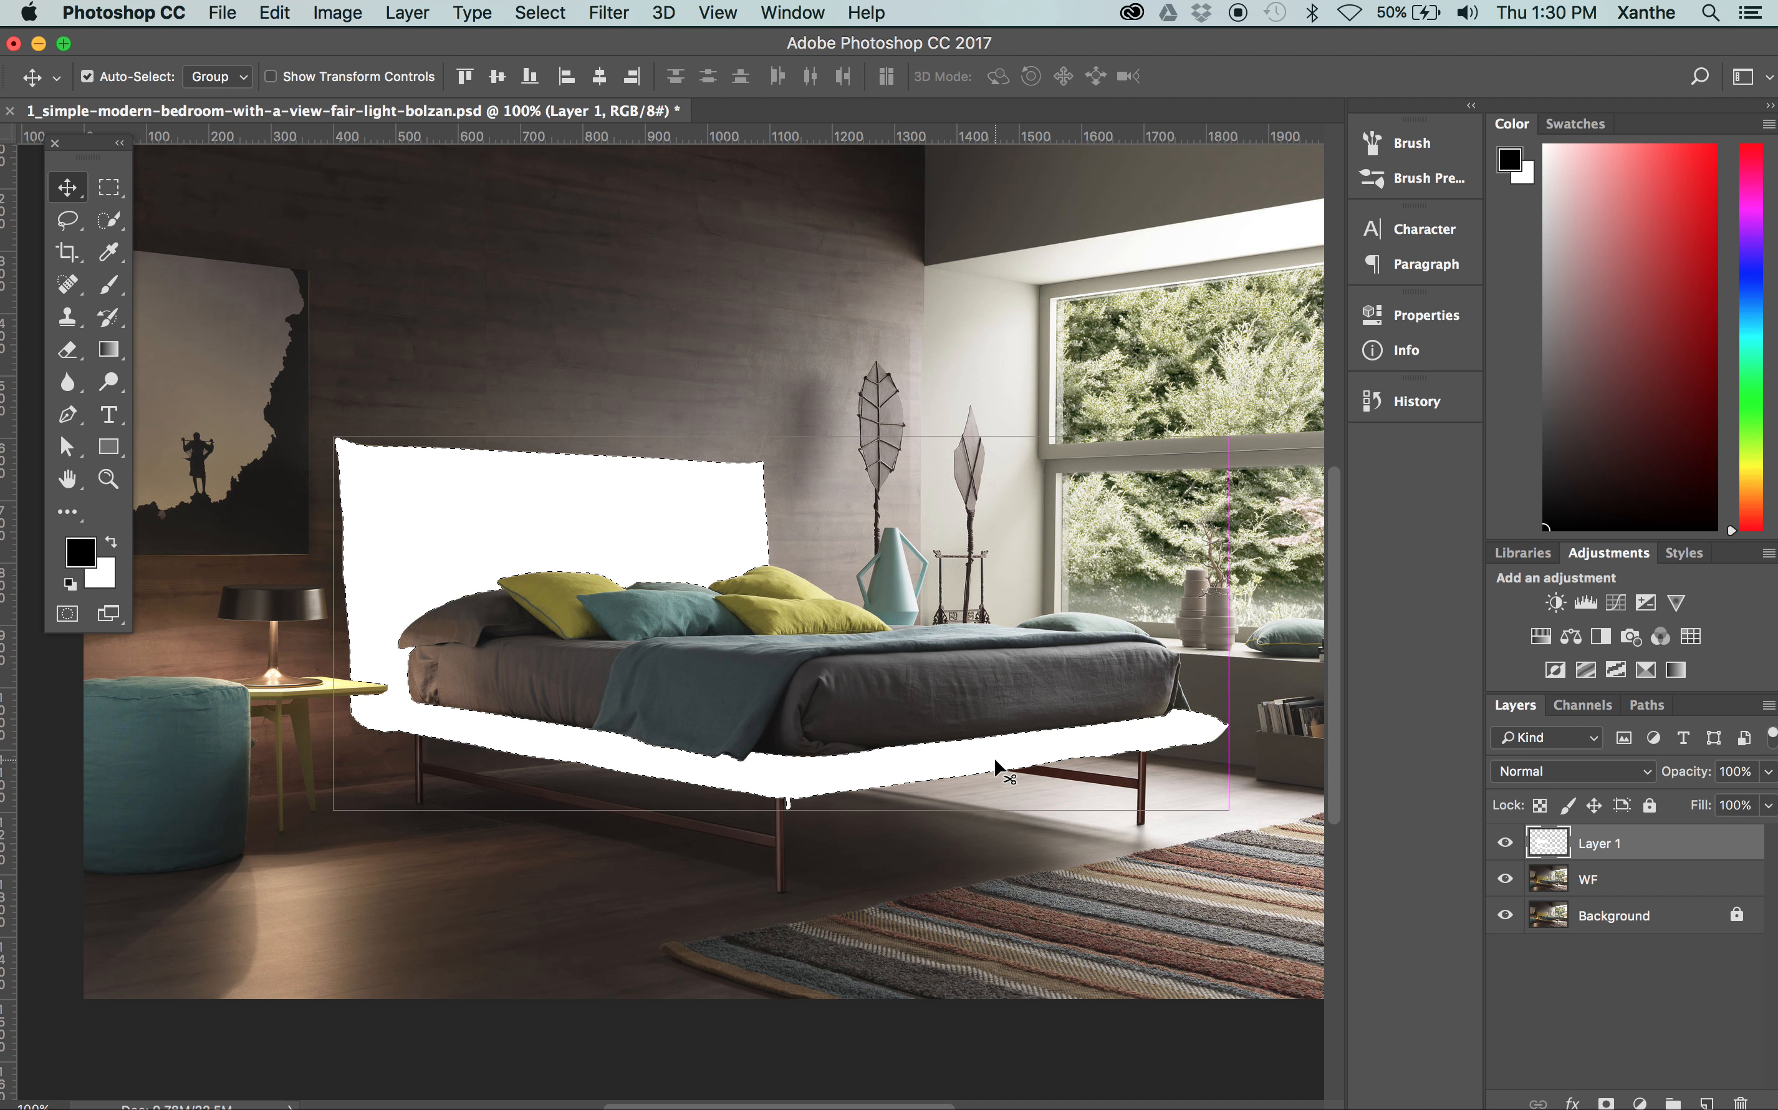
pyautogui.press('super+z')
pyautogui.click(1741, 1102)
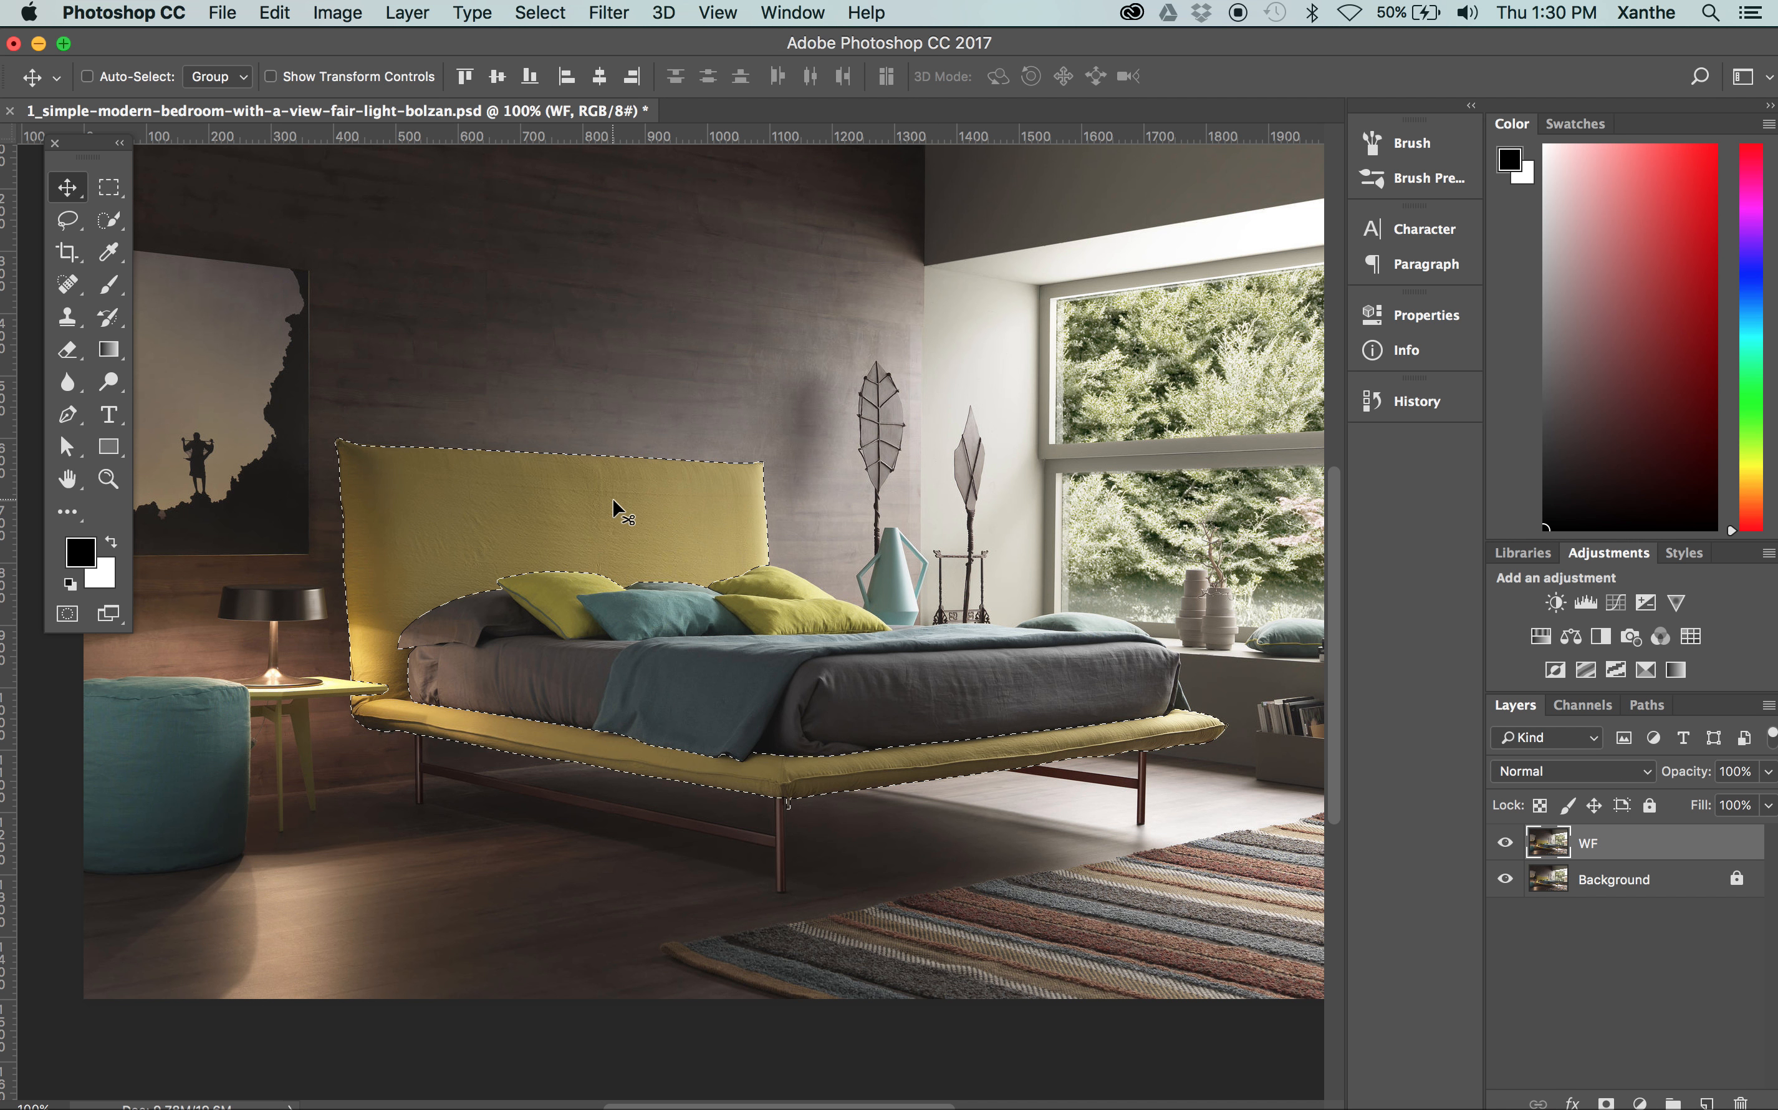
# Try Levels on the bed frame with black input 75 and white input 131, and reset them to 0 and 255
pyautogui.press('super+equal')
pyautogui.press('super+minus')
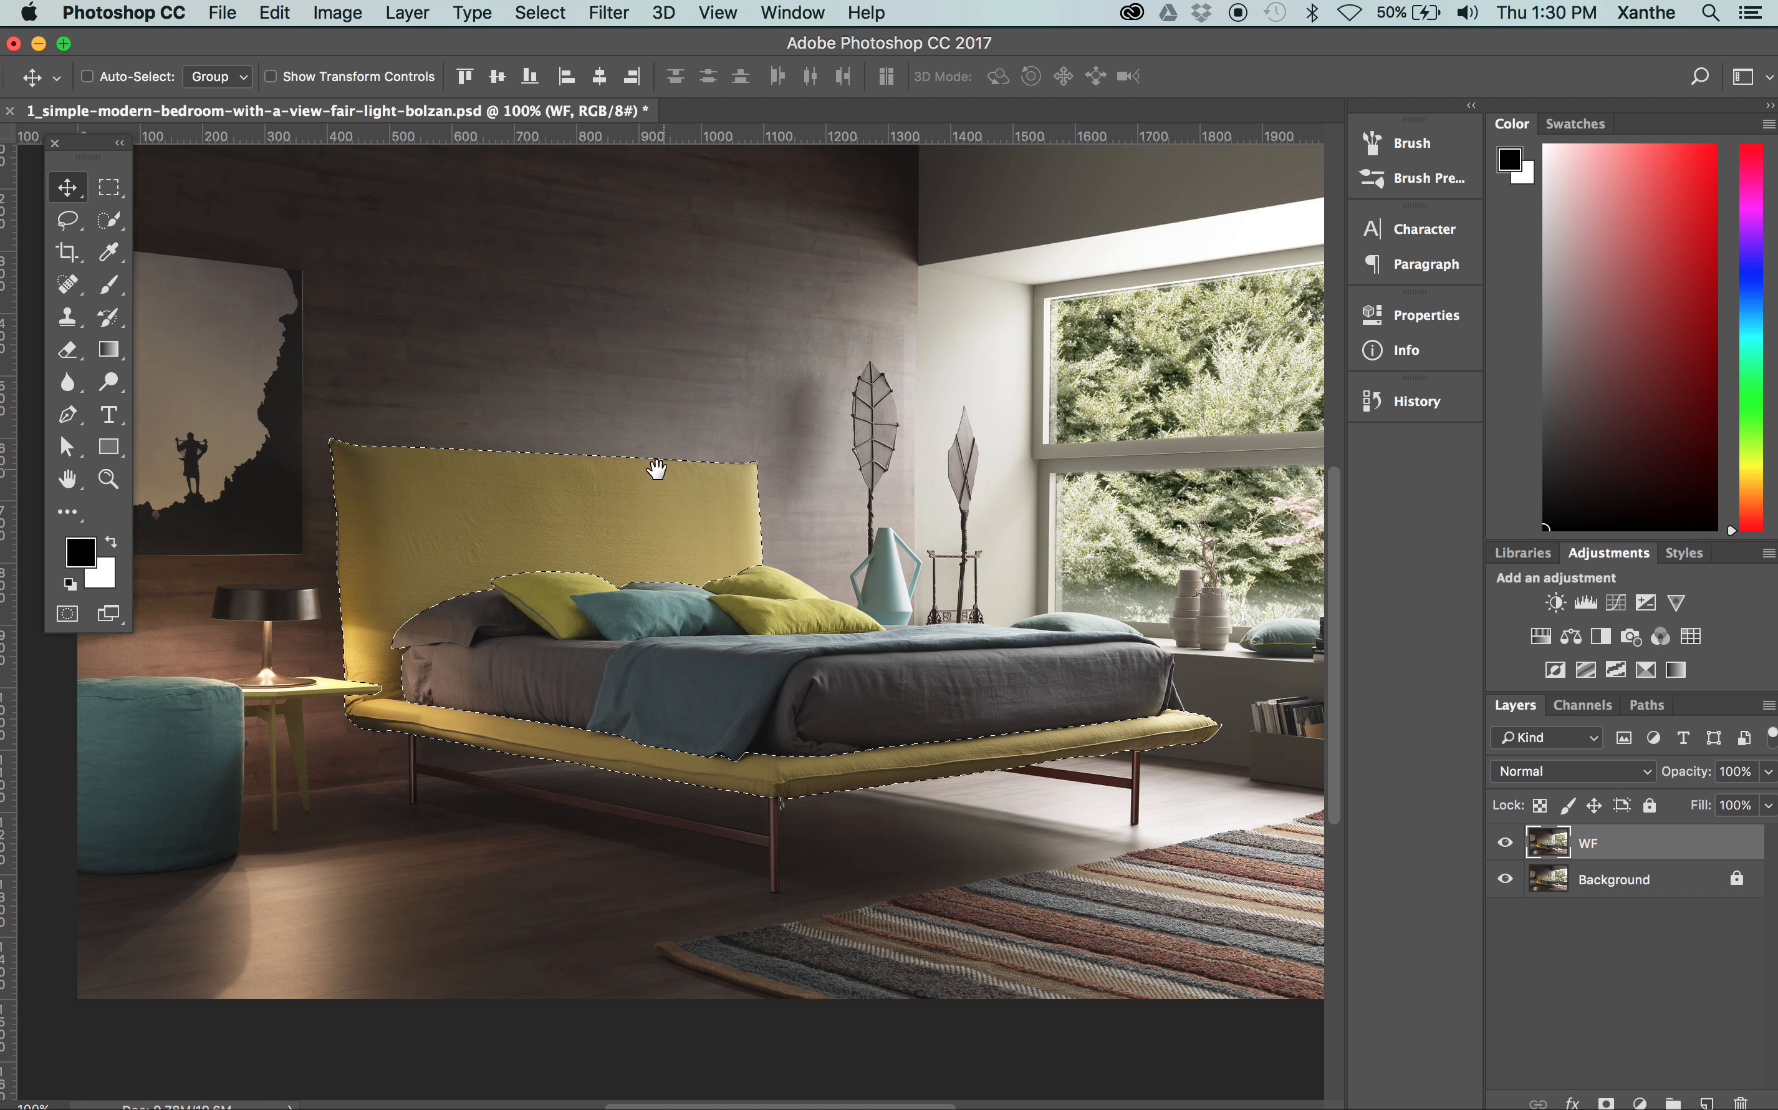
pyautogui.press('super+equal')
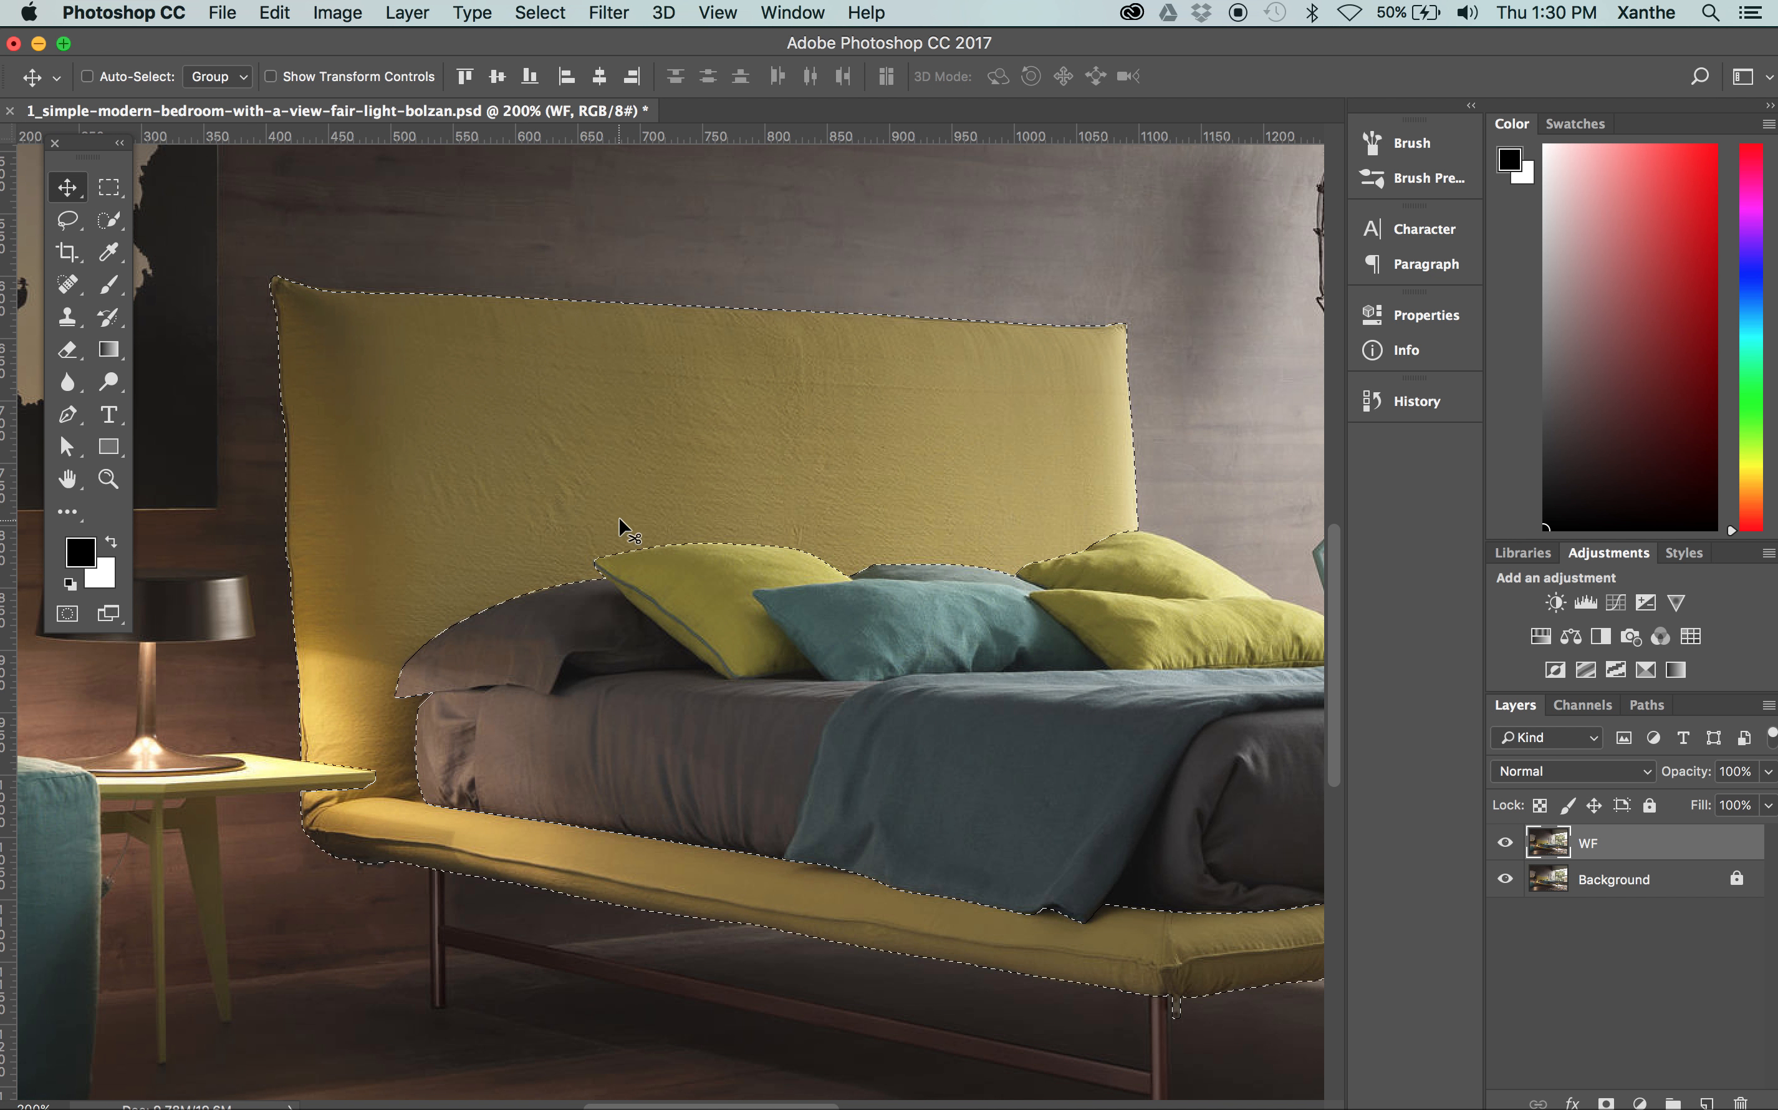
pyautogui.click(348, 16)
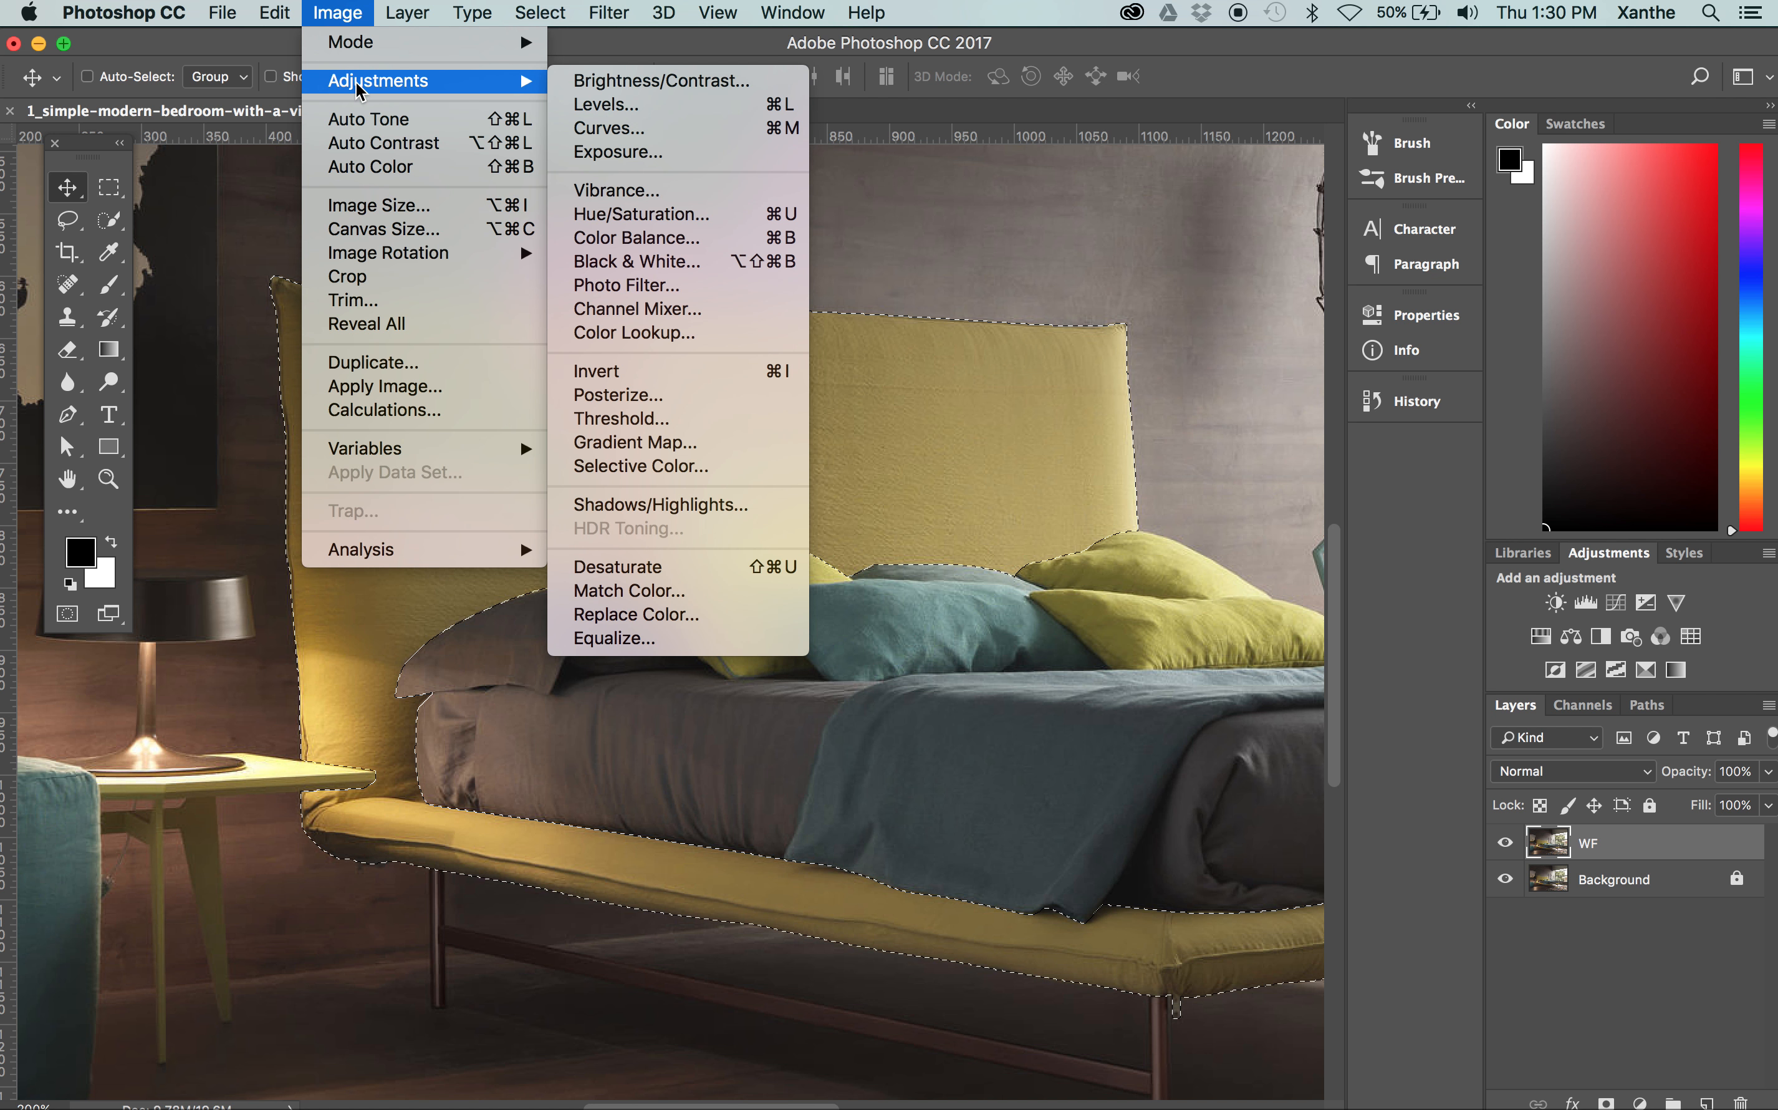
pyautogui.moveTo(353, 82)
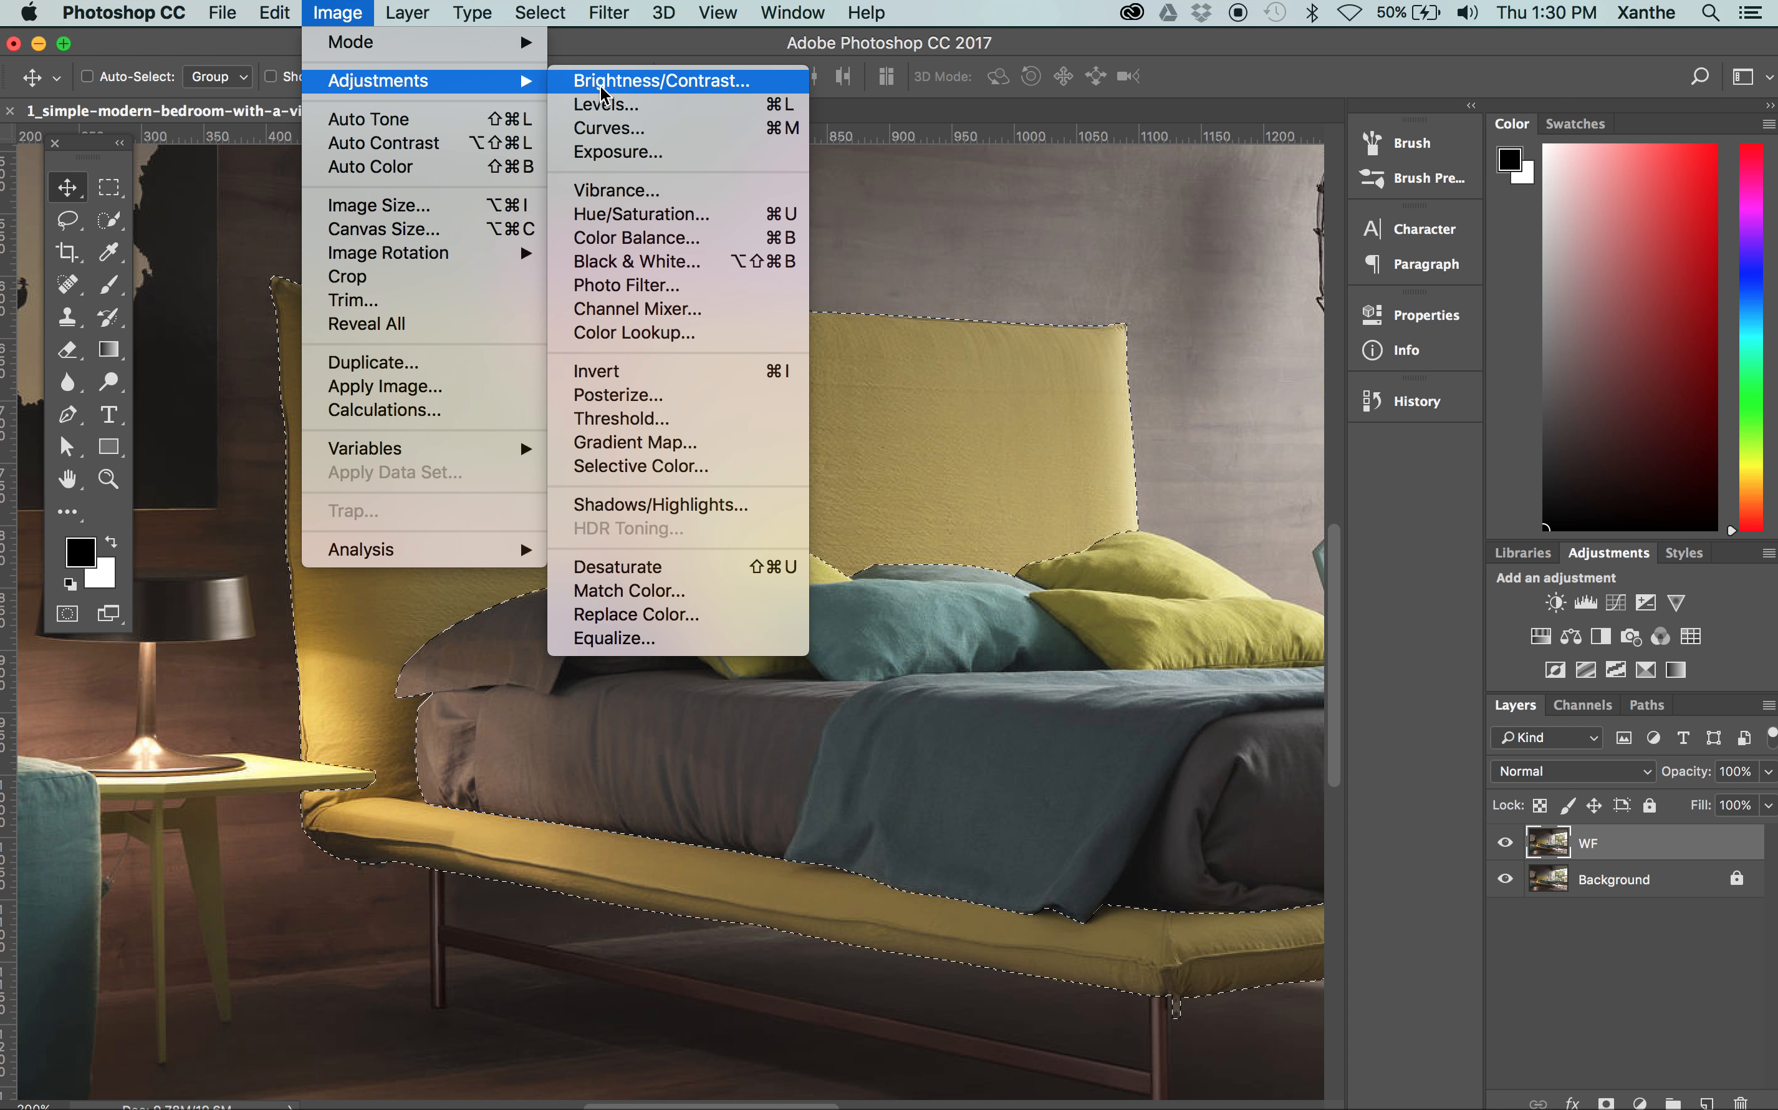
pyautogui.click(653, 110)
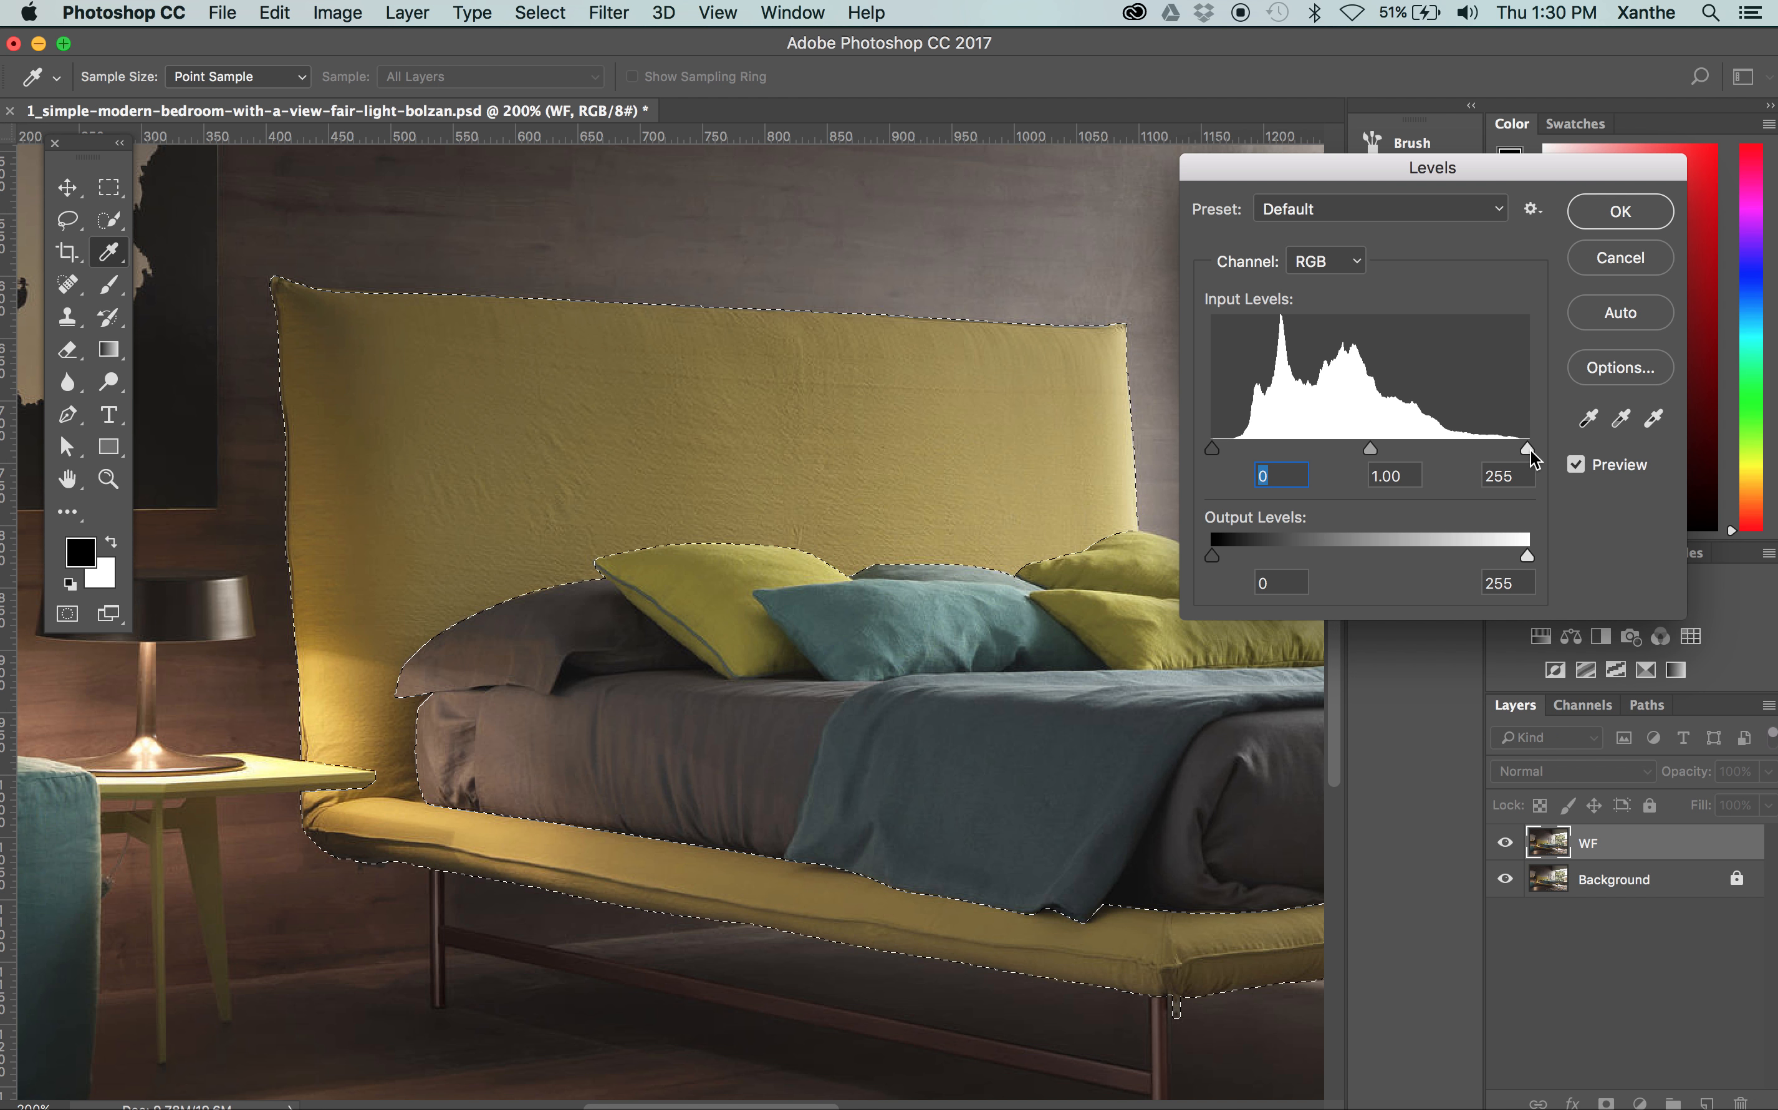
pyautogui.moveTo(1299, 176); pyautogui.dragTo(992, 115)
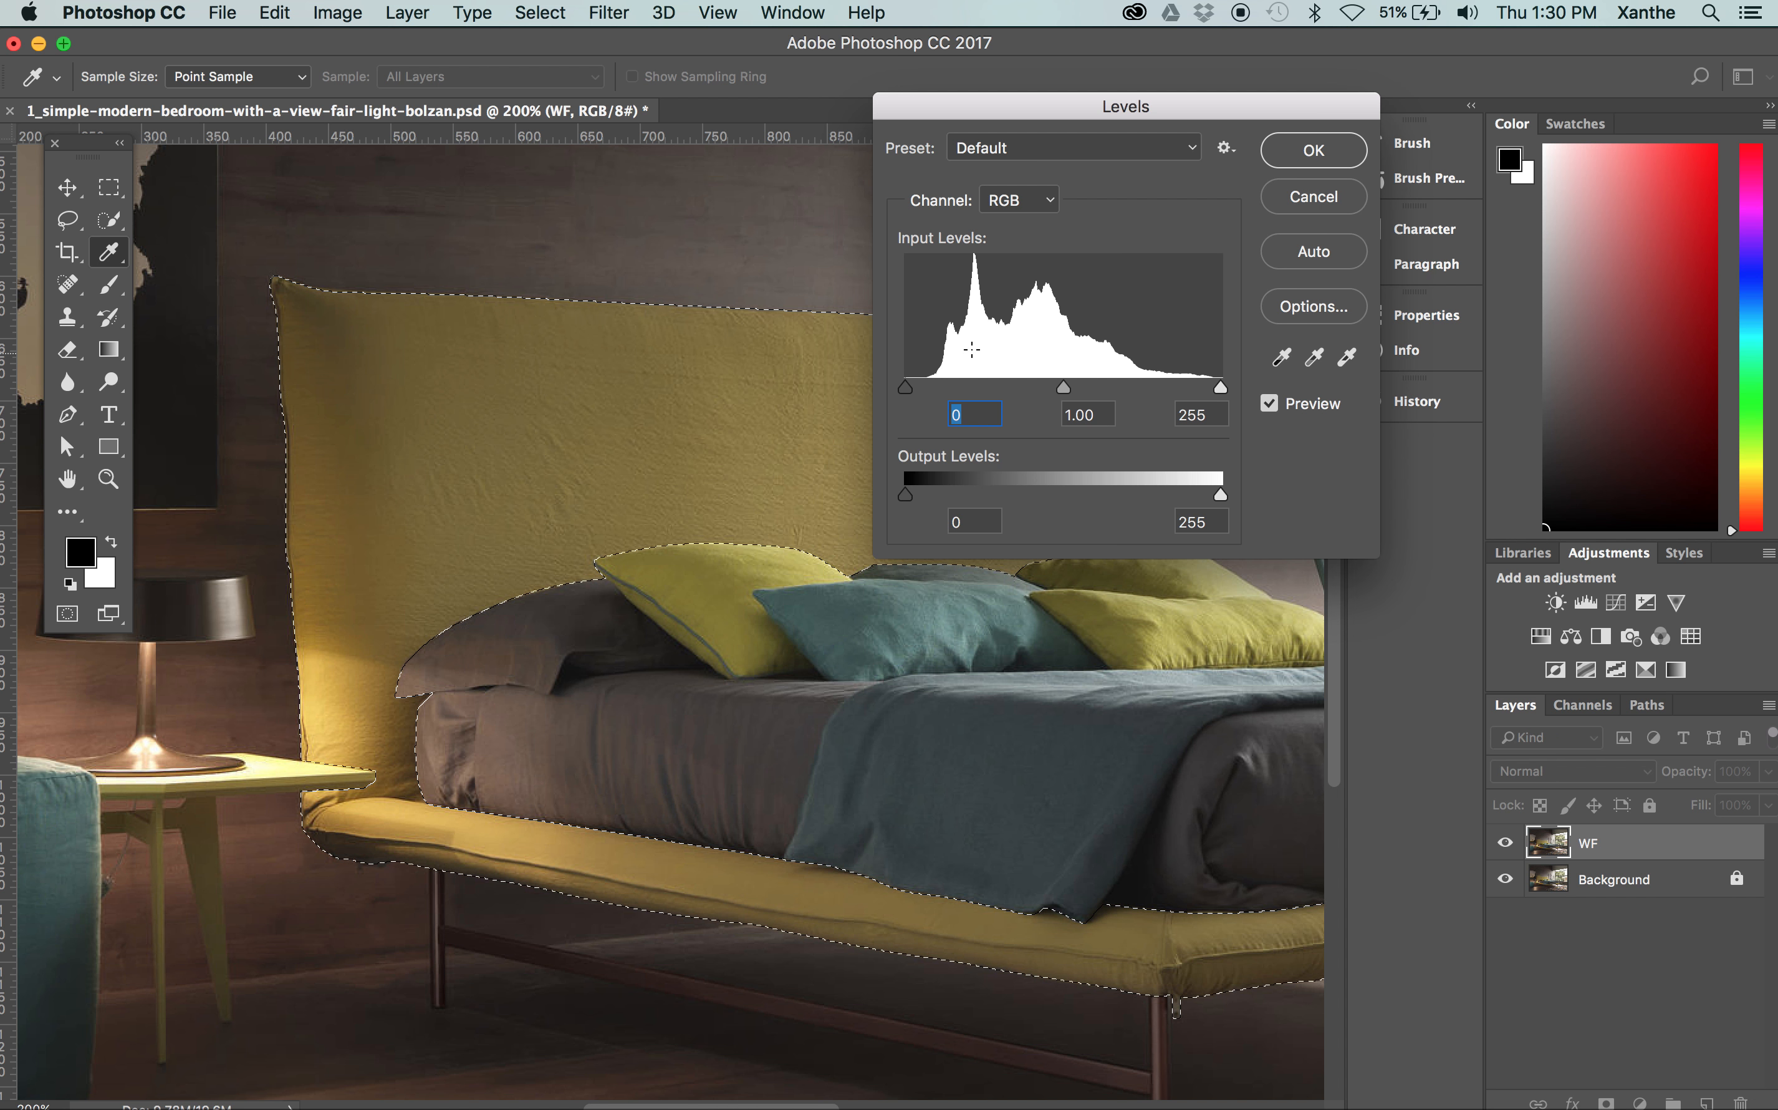
pyautogui.moveTo(908, 397); pyautogui.dragTo(999, 389)
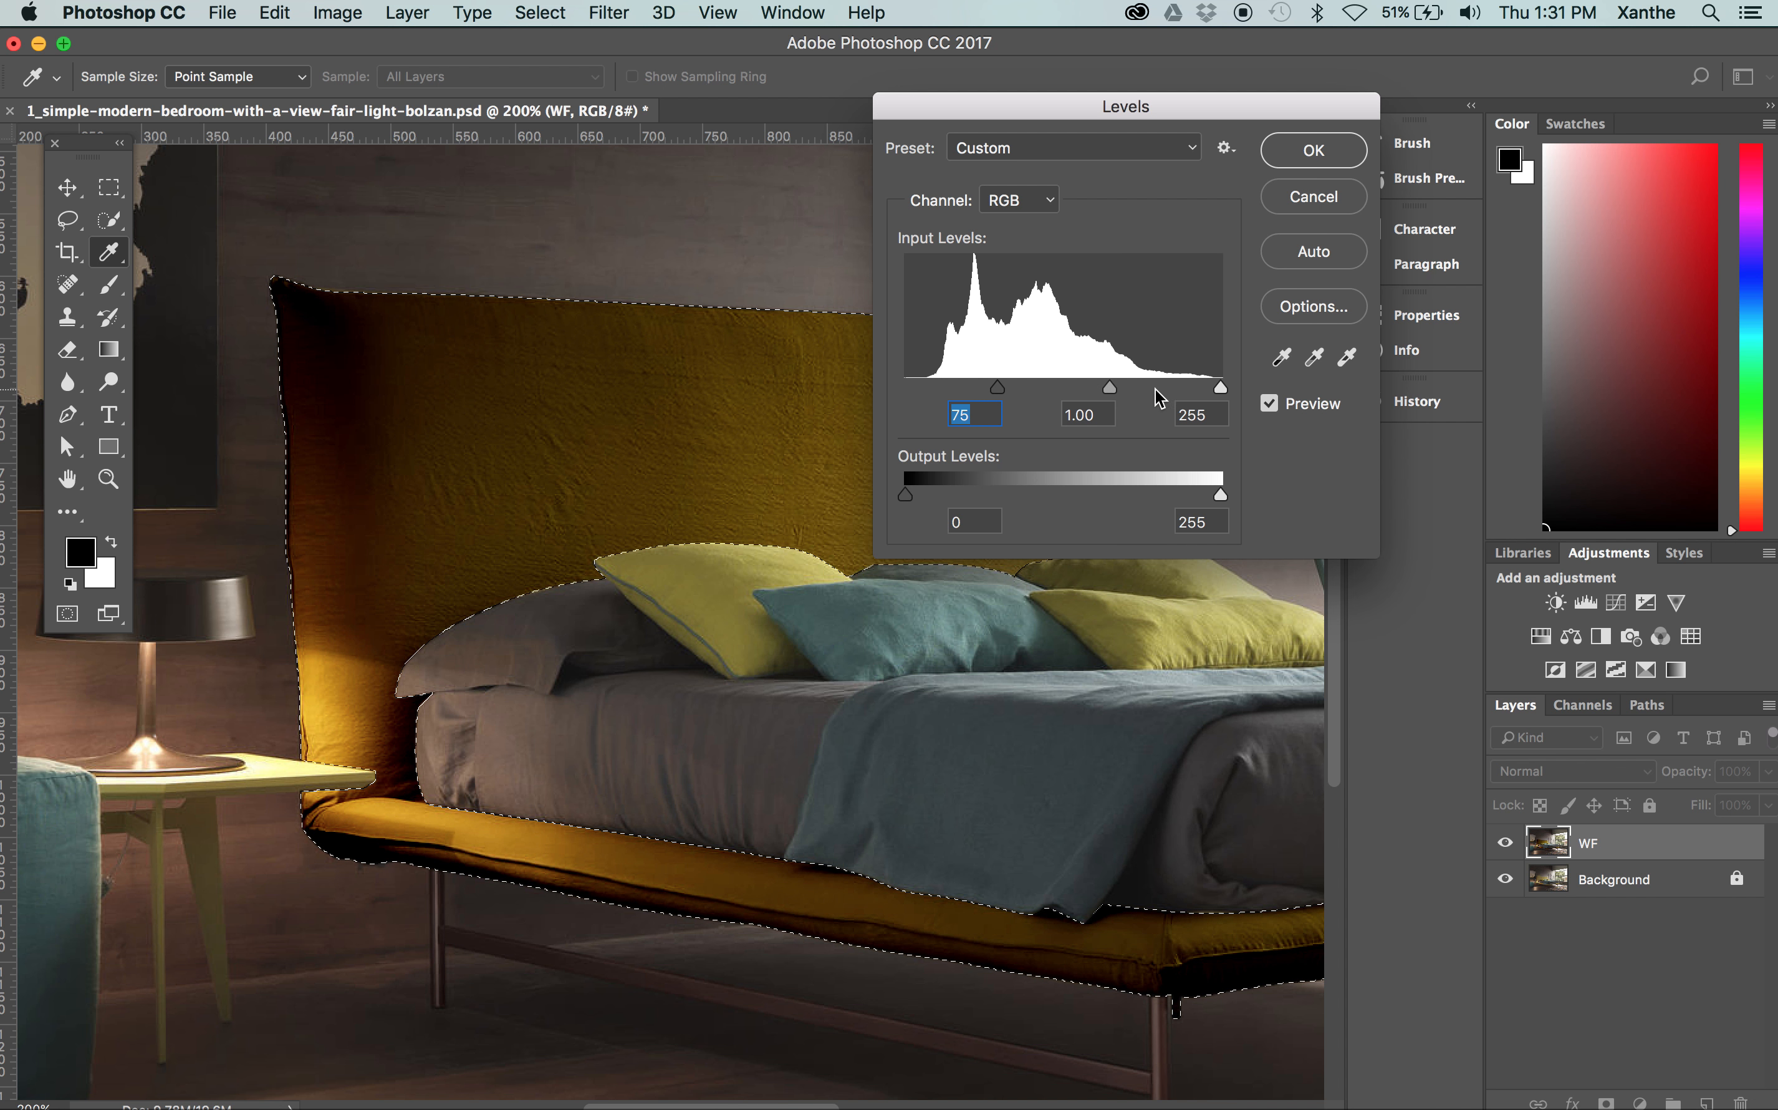
pyautogui.moveTo(1220, 388); pyautogui.dragTo(1067, 382)
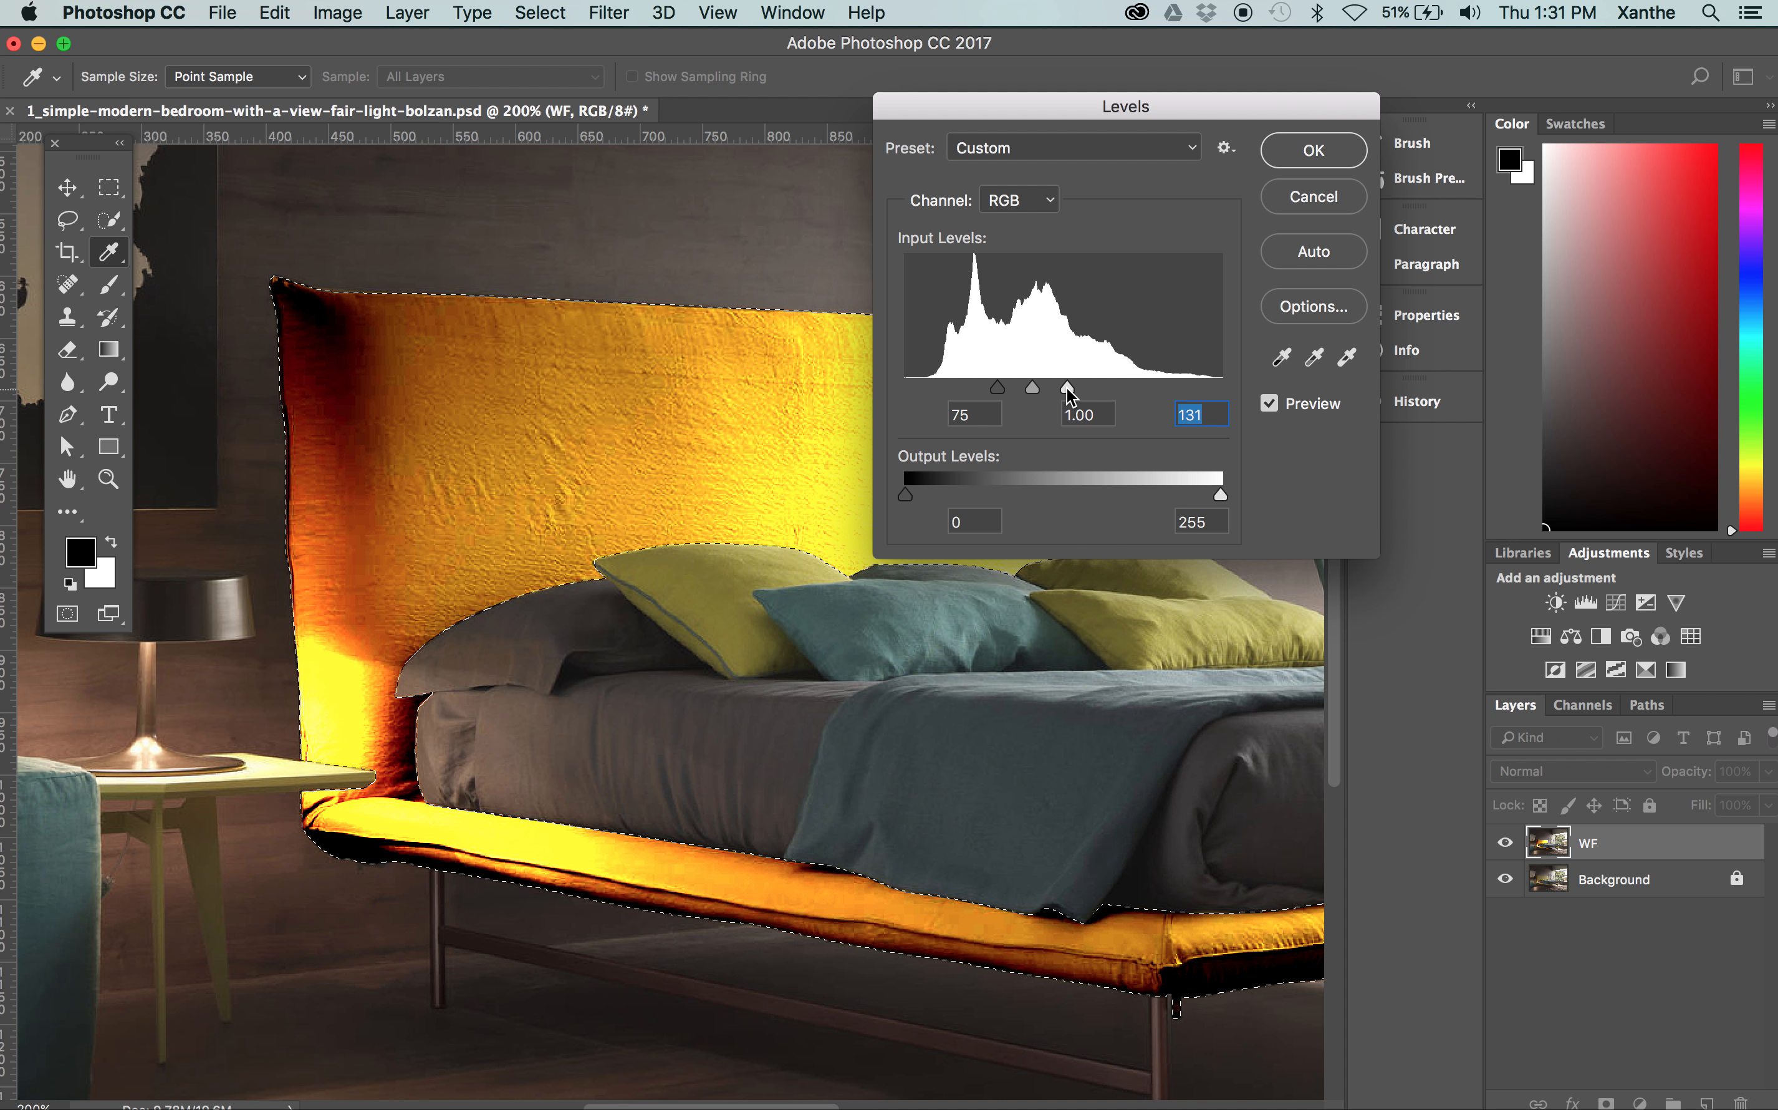
pyautogui.moveTo(1067, 388); pyautogui.dragTo(1233, 386)
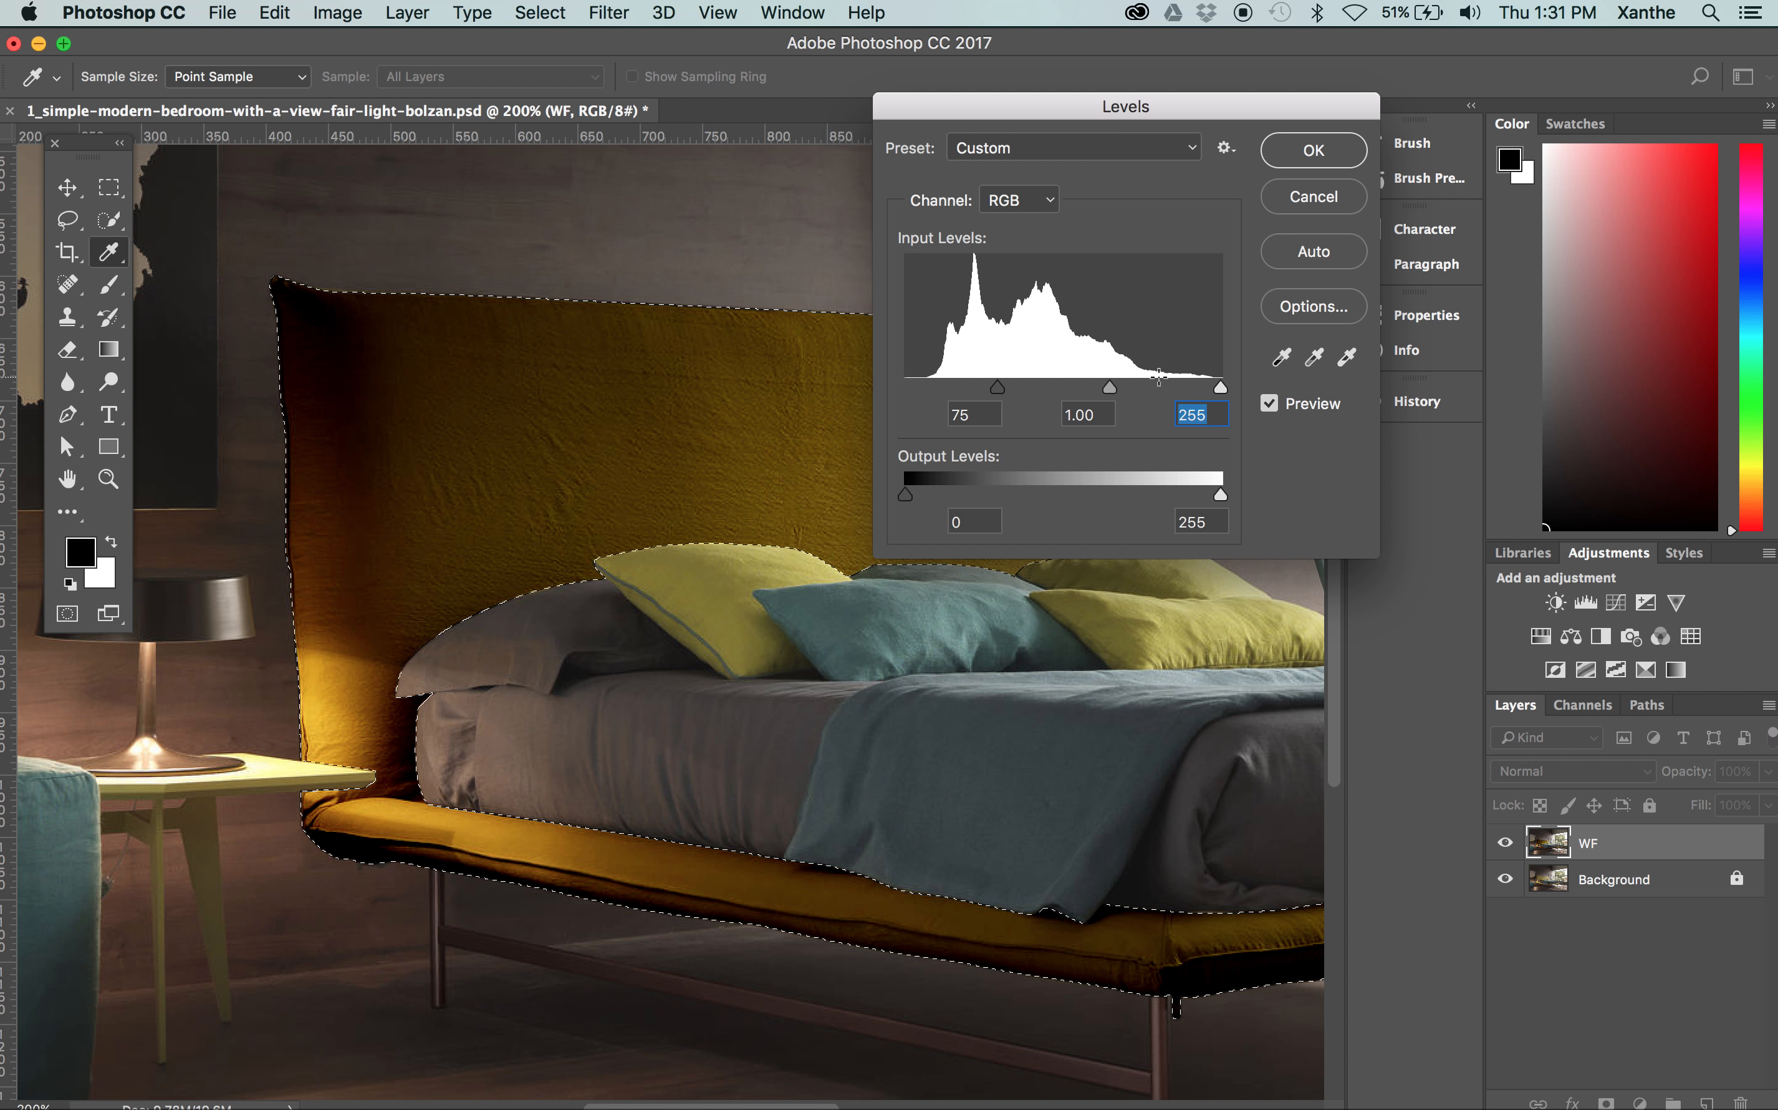
pyautogui.moveTo(997, 387); pyautogui.dragTo(867, 373)
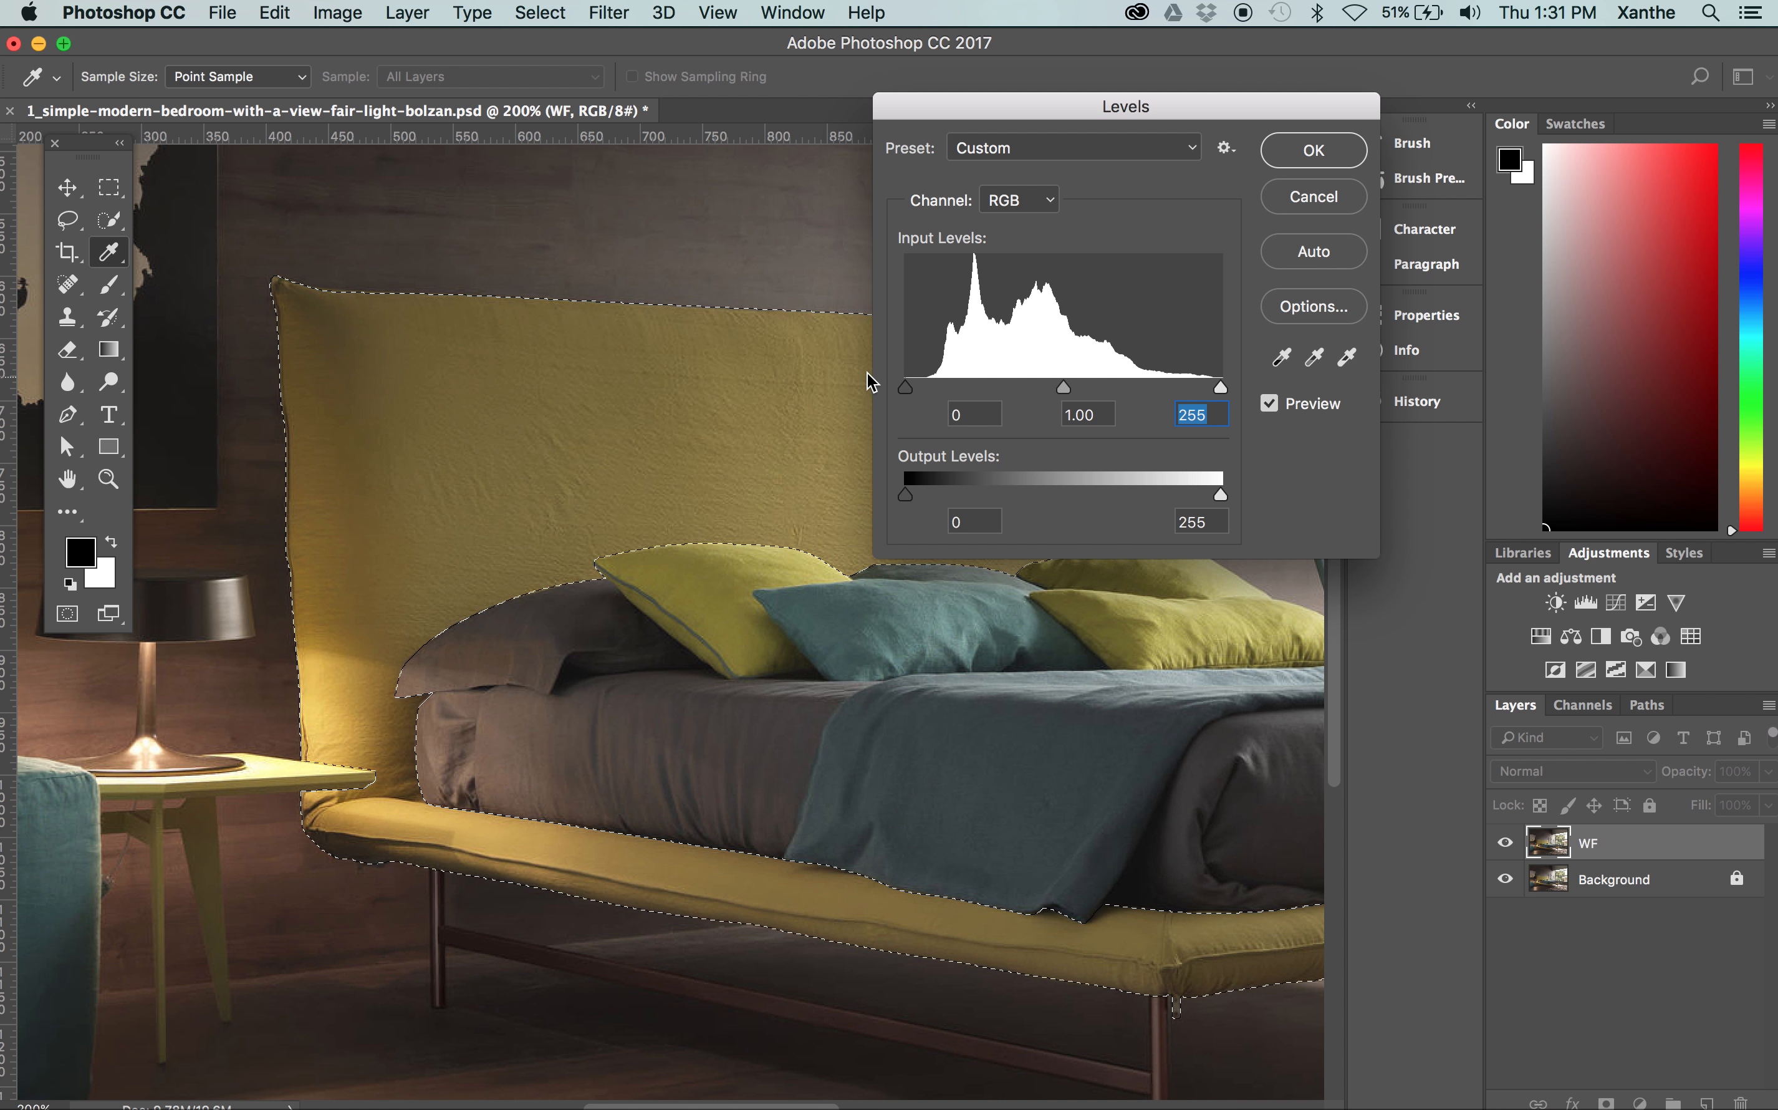
# Try a Levels midtone of 2.97 with black input 59, reduce the midtone to 1.25, and cancel the adjustment
pyautogui.moveTo(1063, 393); pyautogui.dragTo(956, 382)
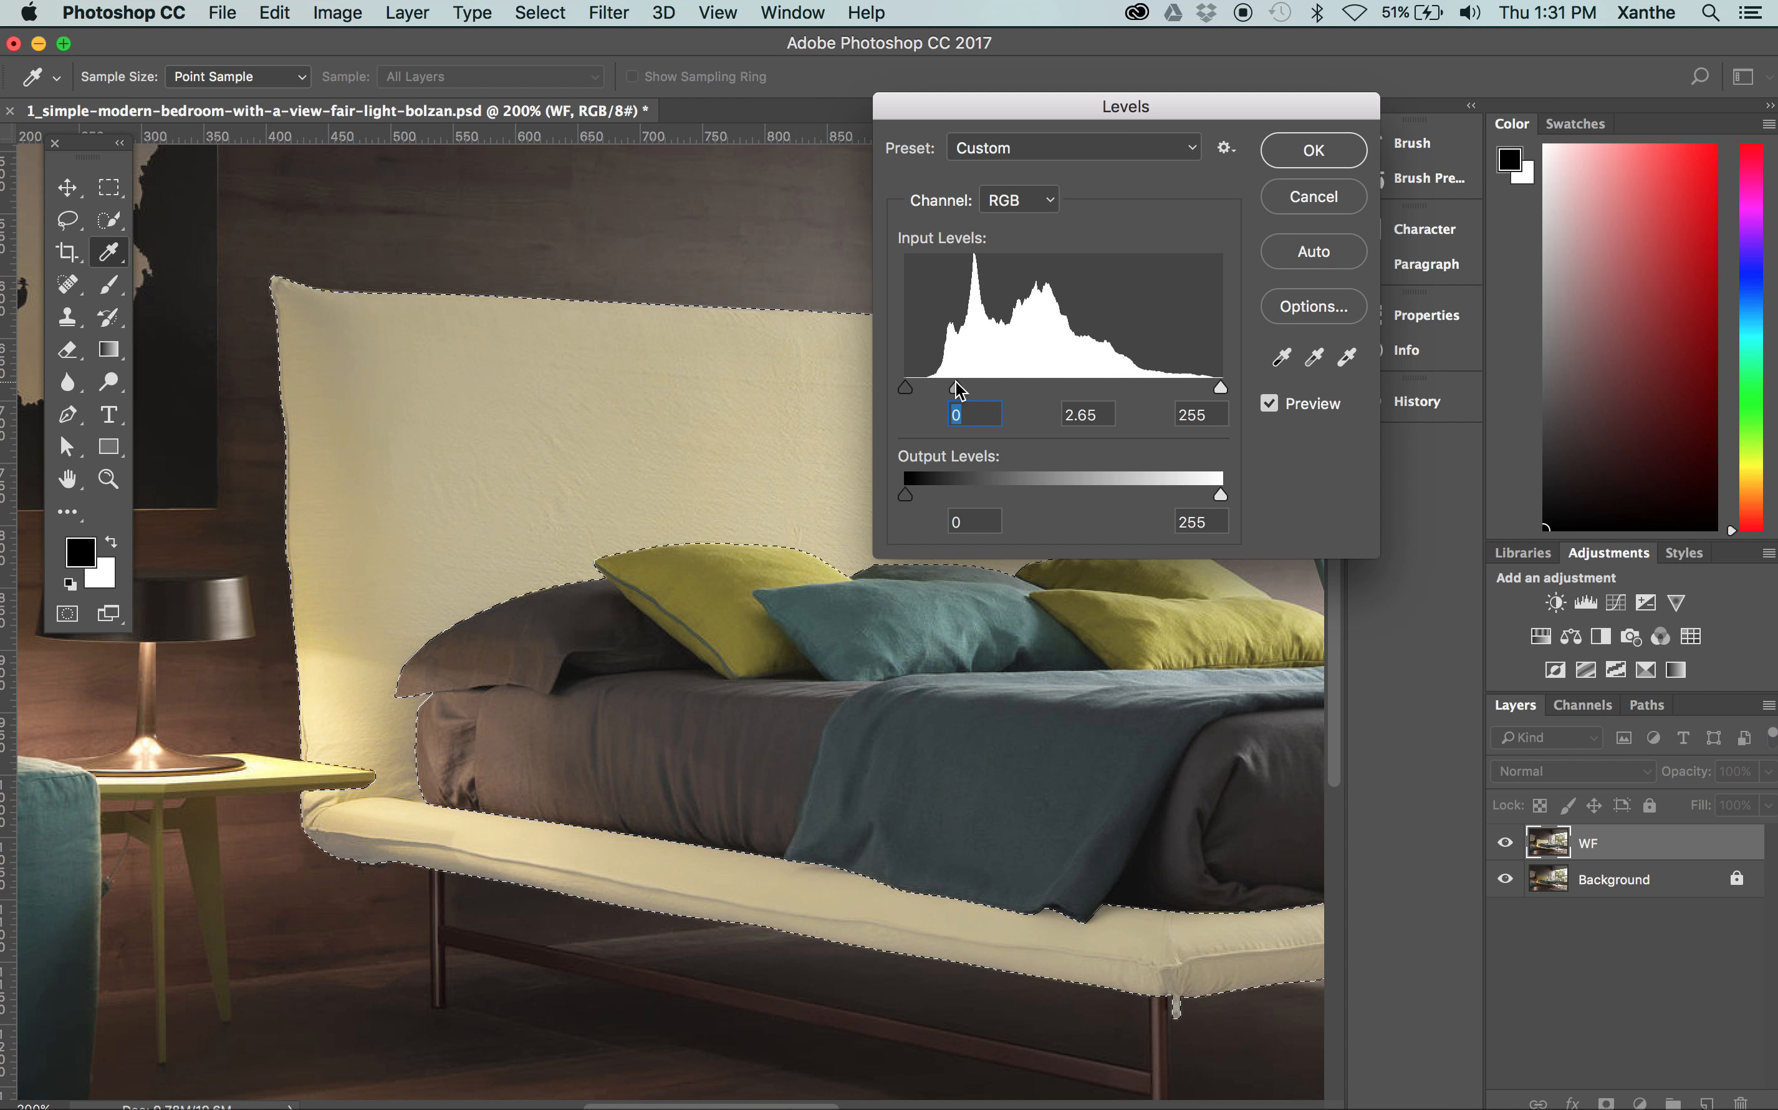
pyautogui.moveTo(956, 382); pyautogui.dragTo(946, 384)
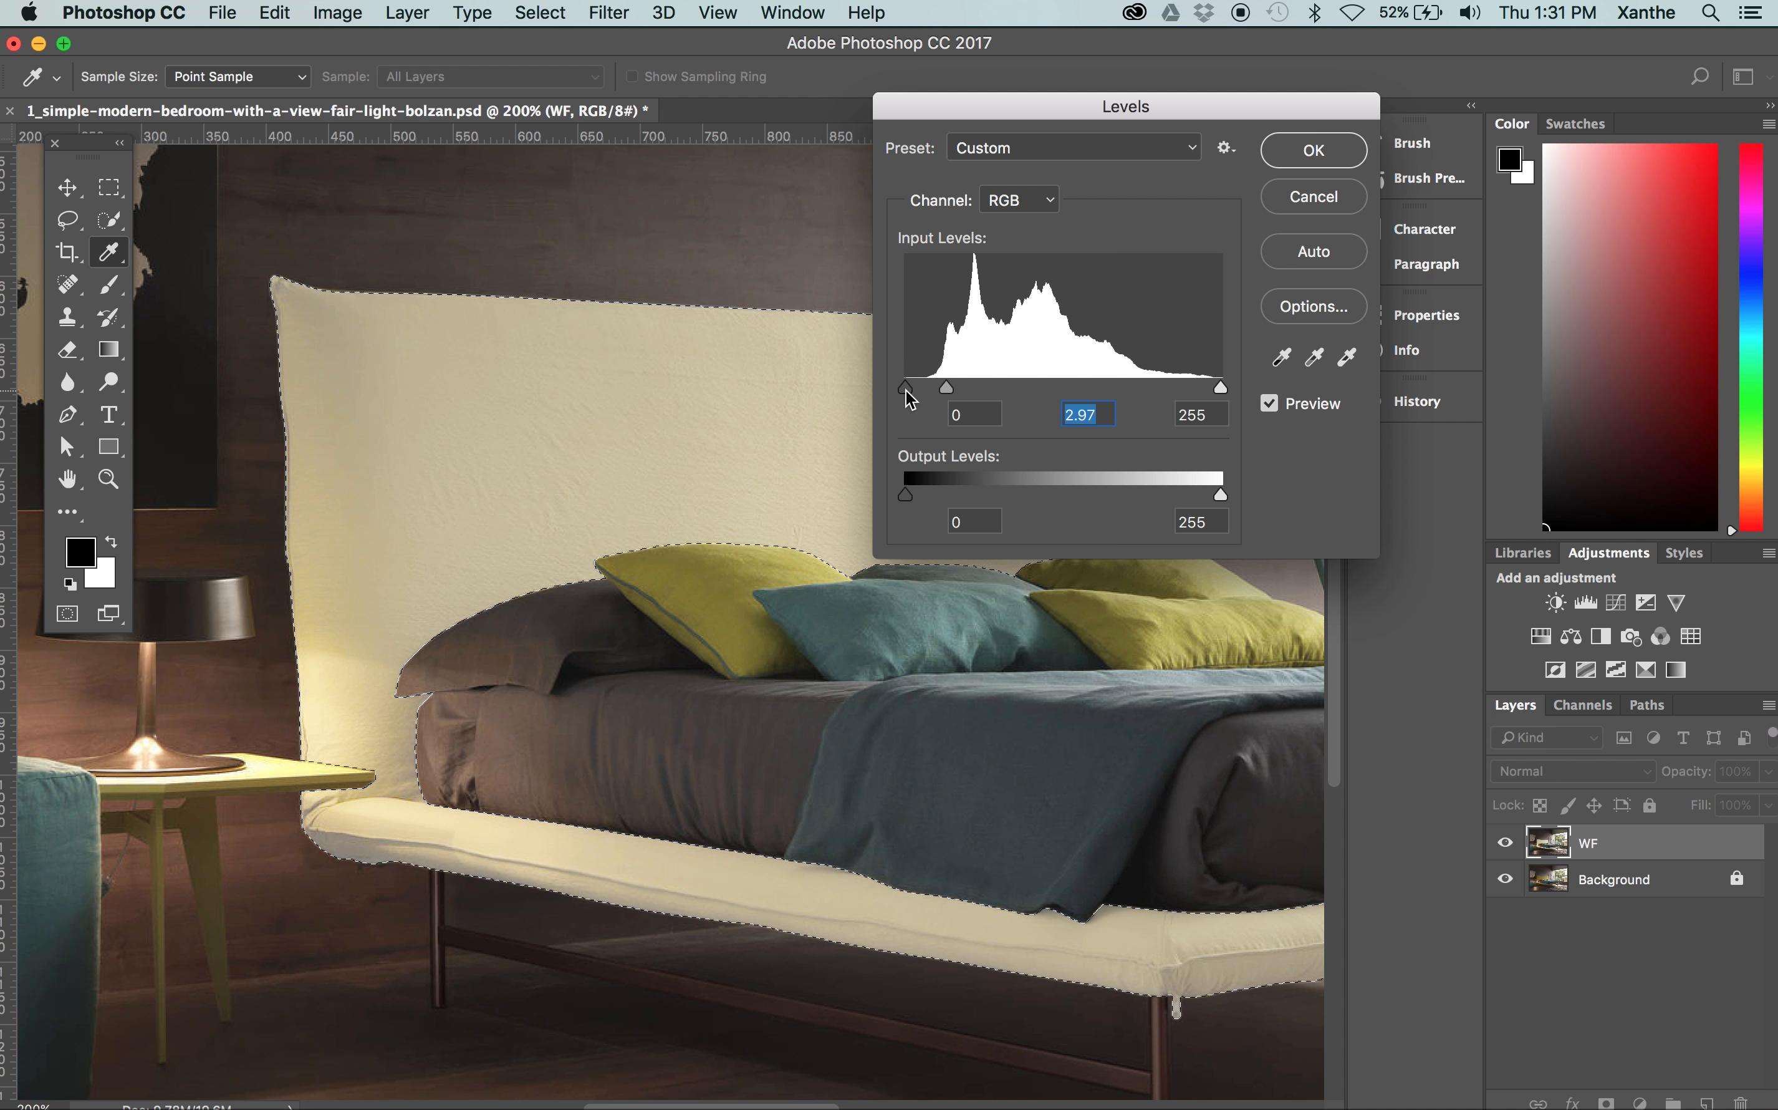
pyautogui.moveTo(910, 400); pyautogui.dragTo(974, 386)
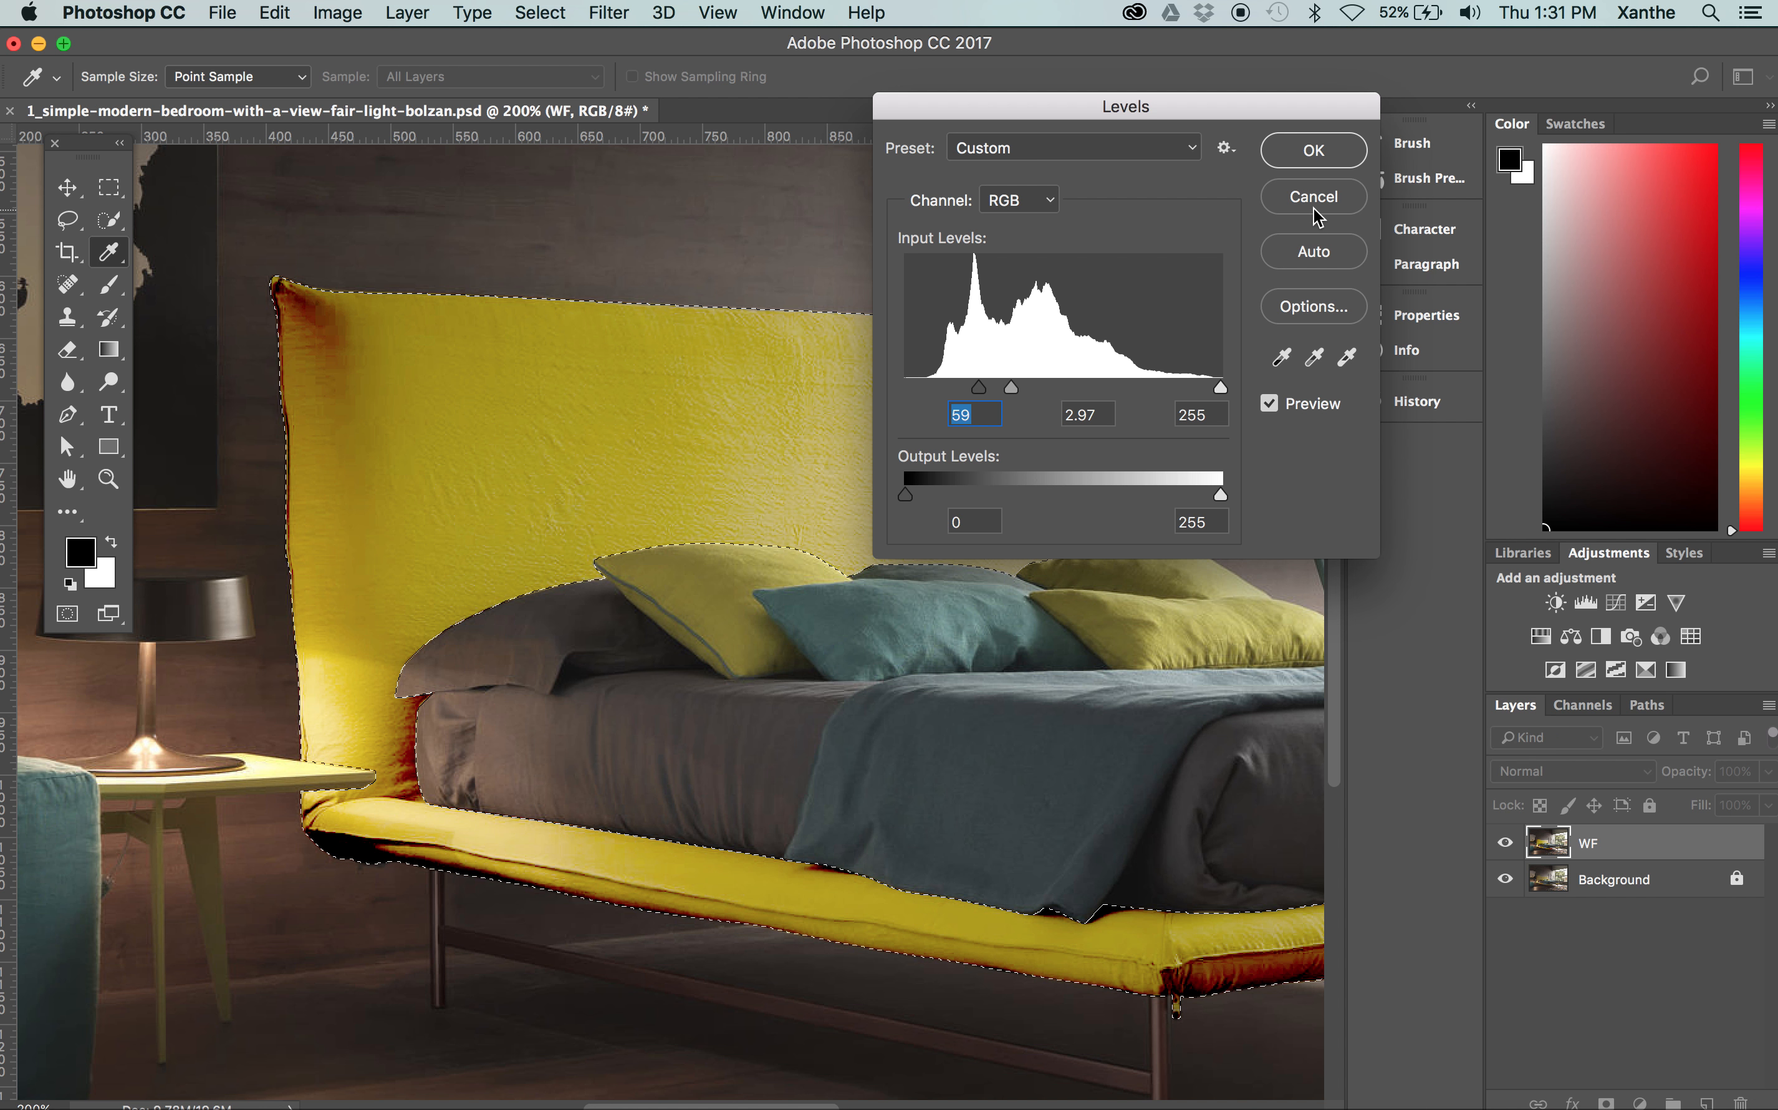
pyautogui.moveTo(1010, 386); pyautogui.dragTo(1081, 386)
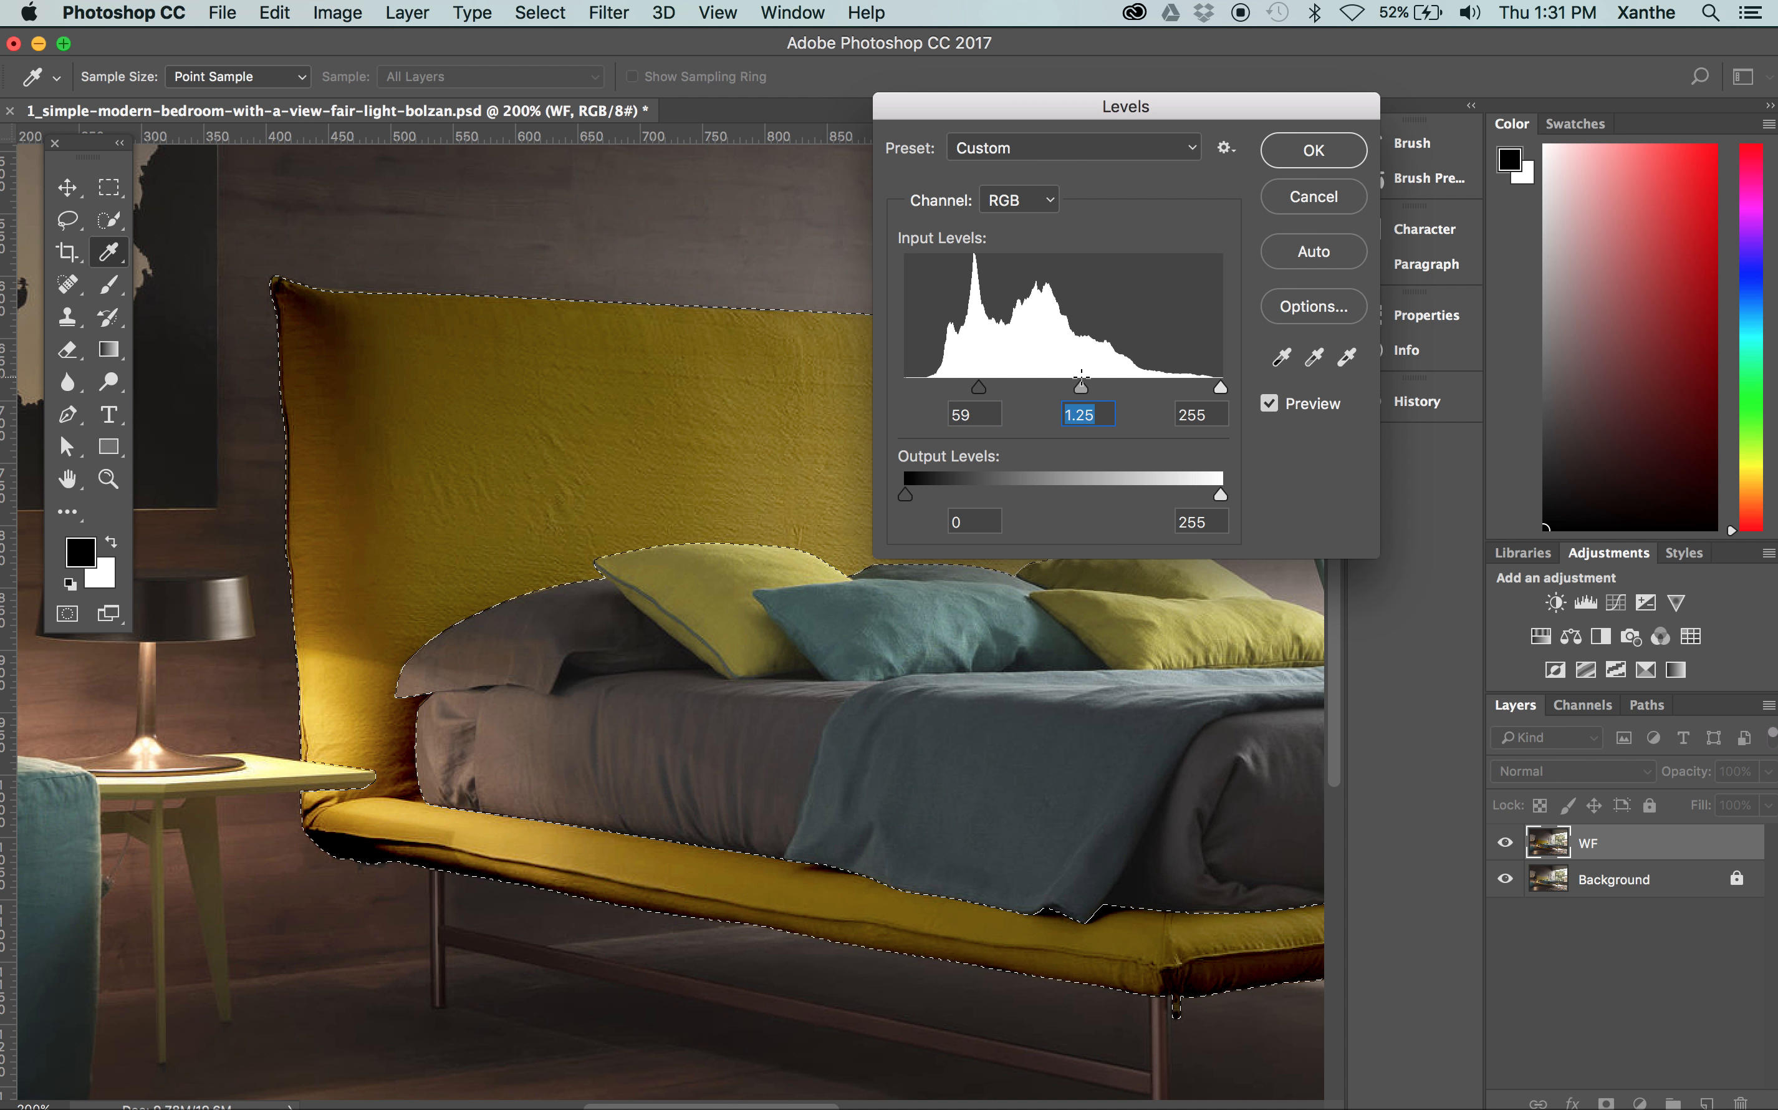
pyautogui.click(1313, 195)
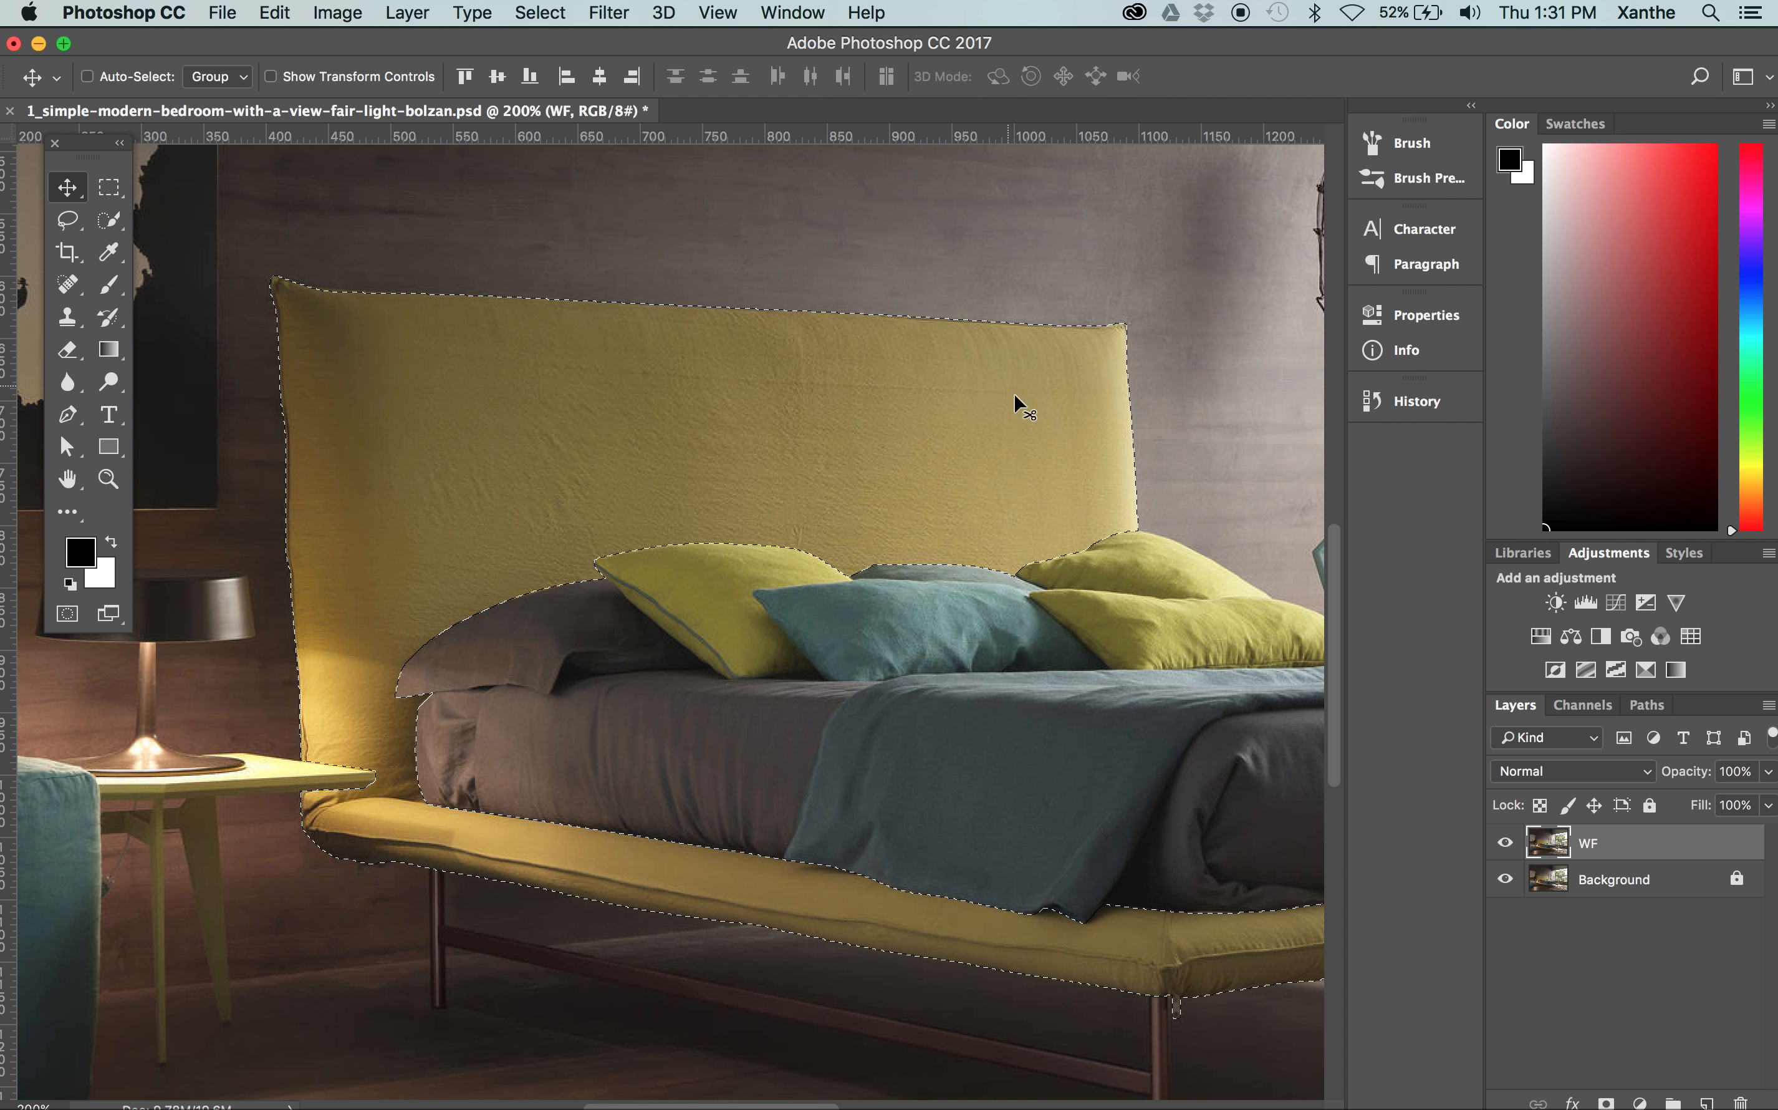
# Try a Hue/Saturation lightness of +57 on the bed frame, and reset the lightness to 0
pyautogui.click(339, 12)
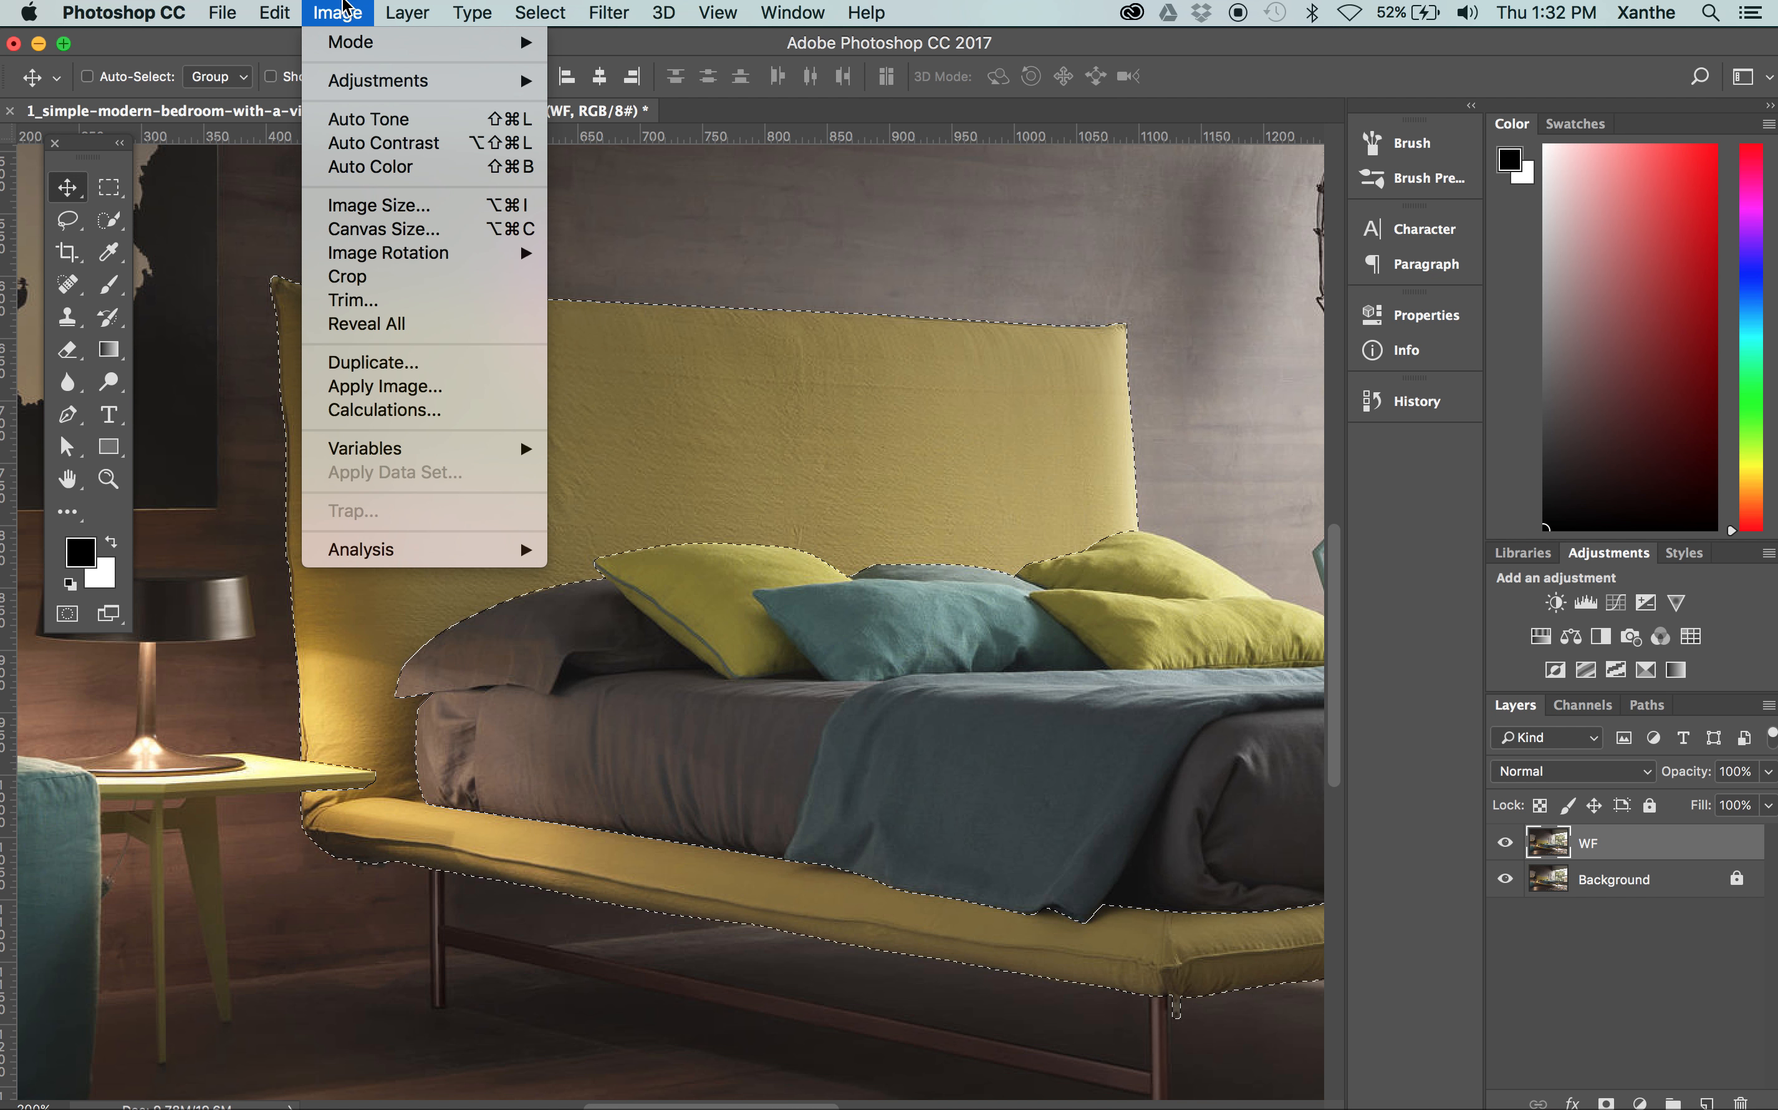
pyautogui.moveTo(351, 86)
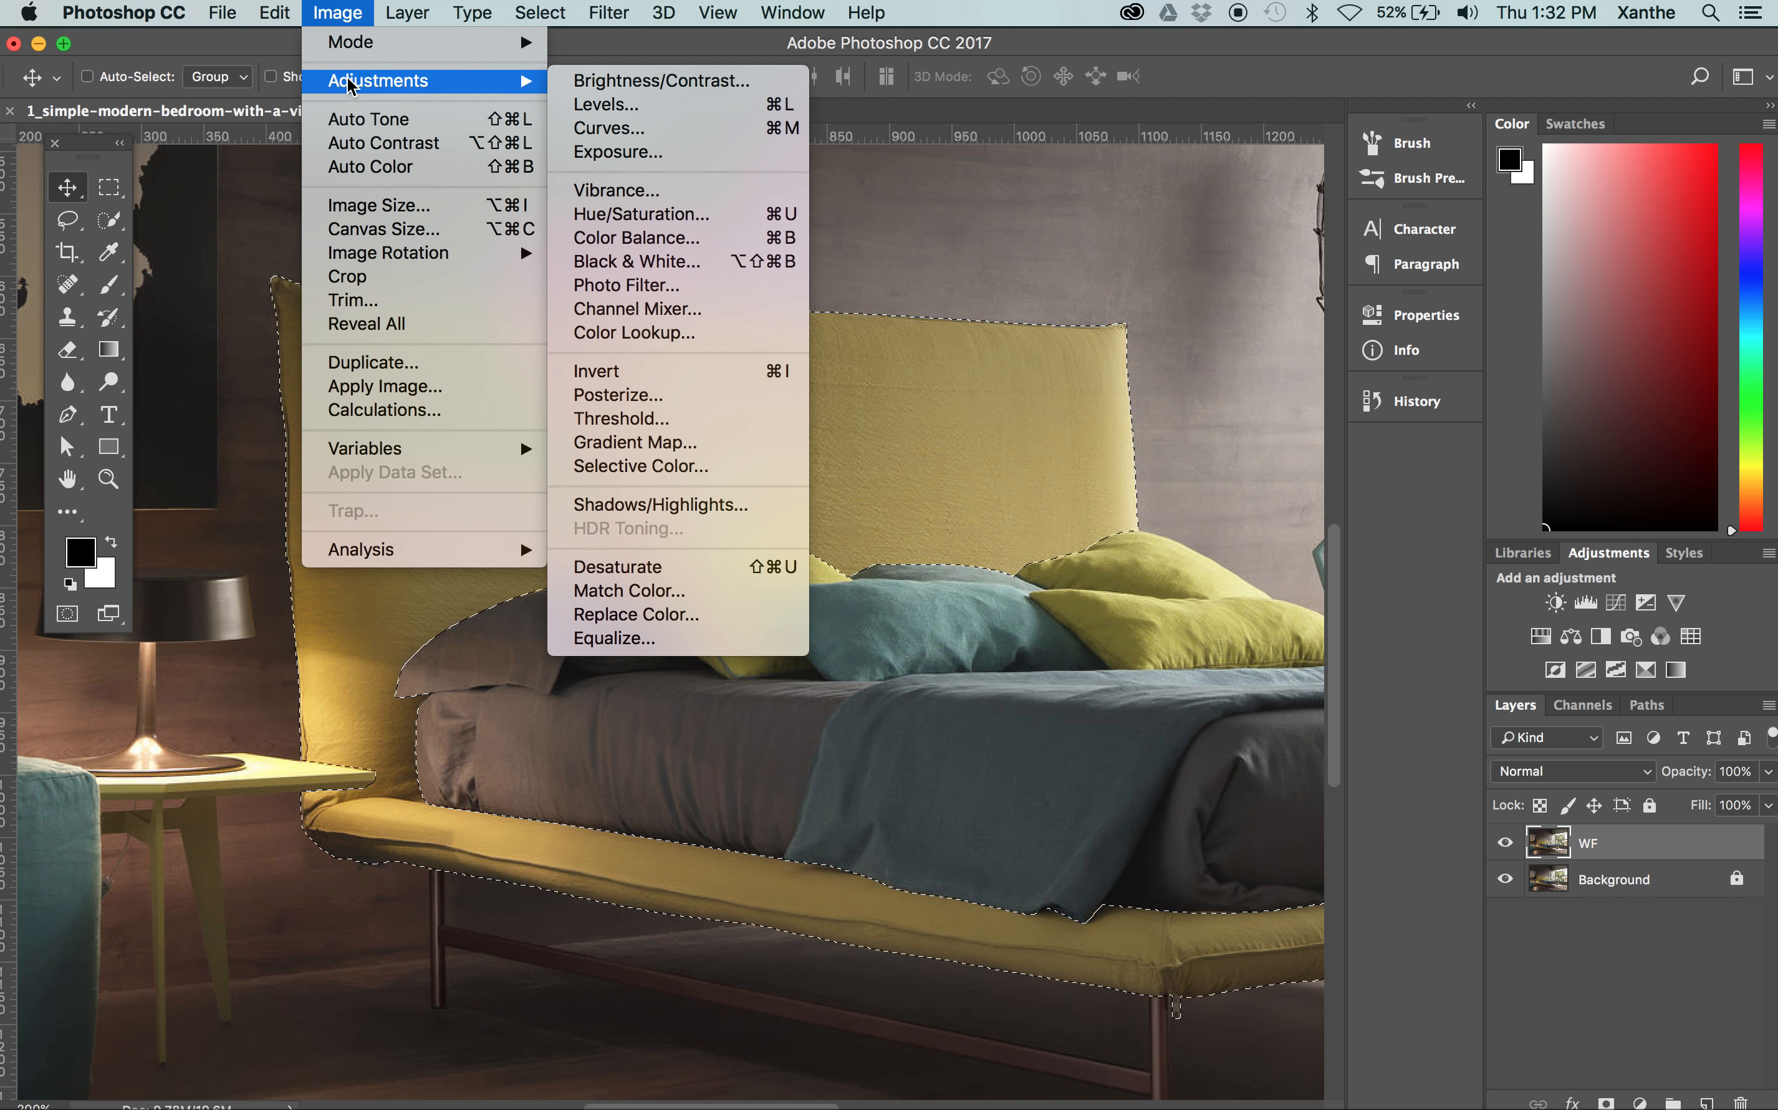
pyautogui.click(658, 220)
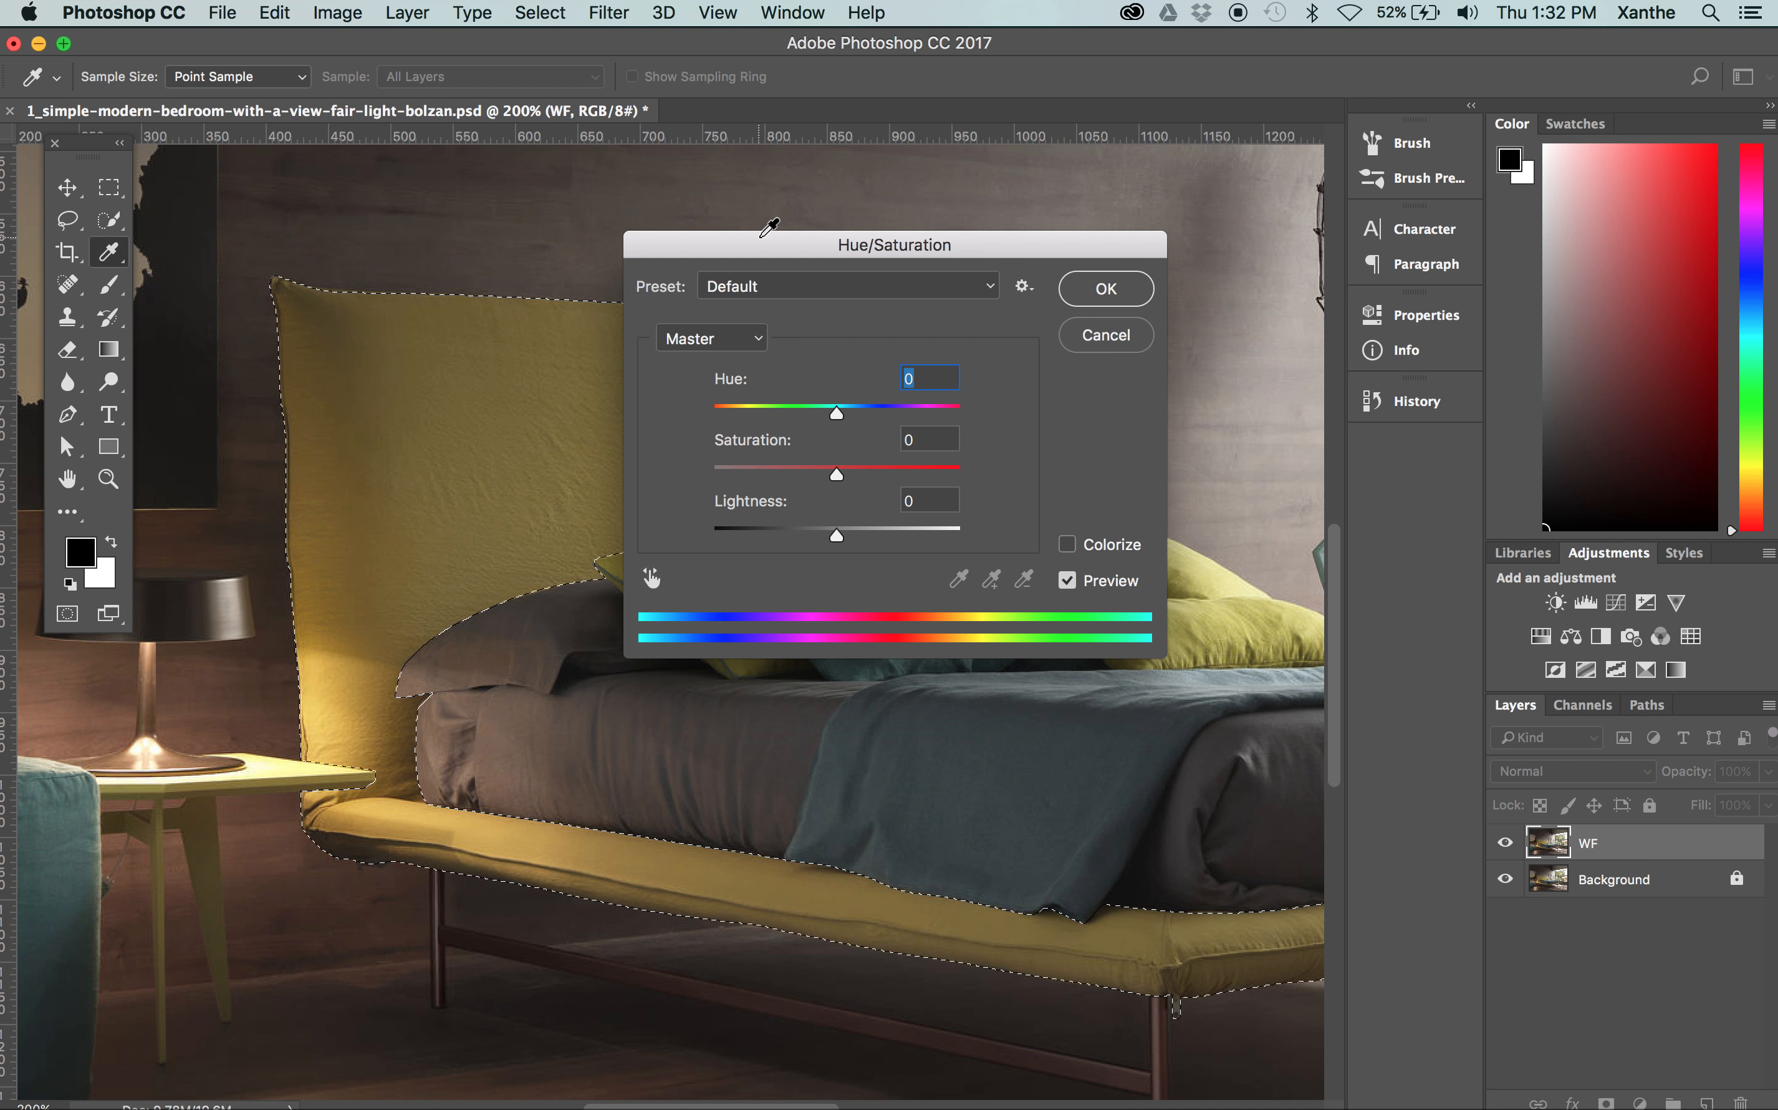
pyautogui.moveTo(769, 229); pyautogui.dragTo(1092, 54)
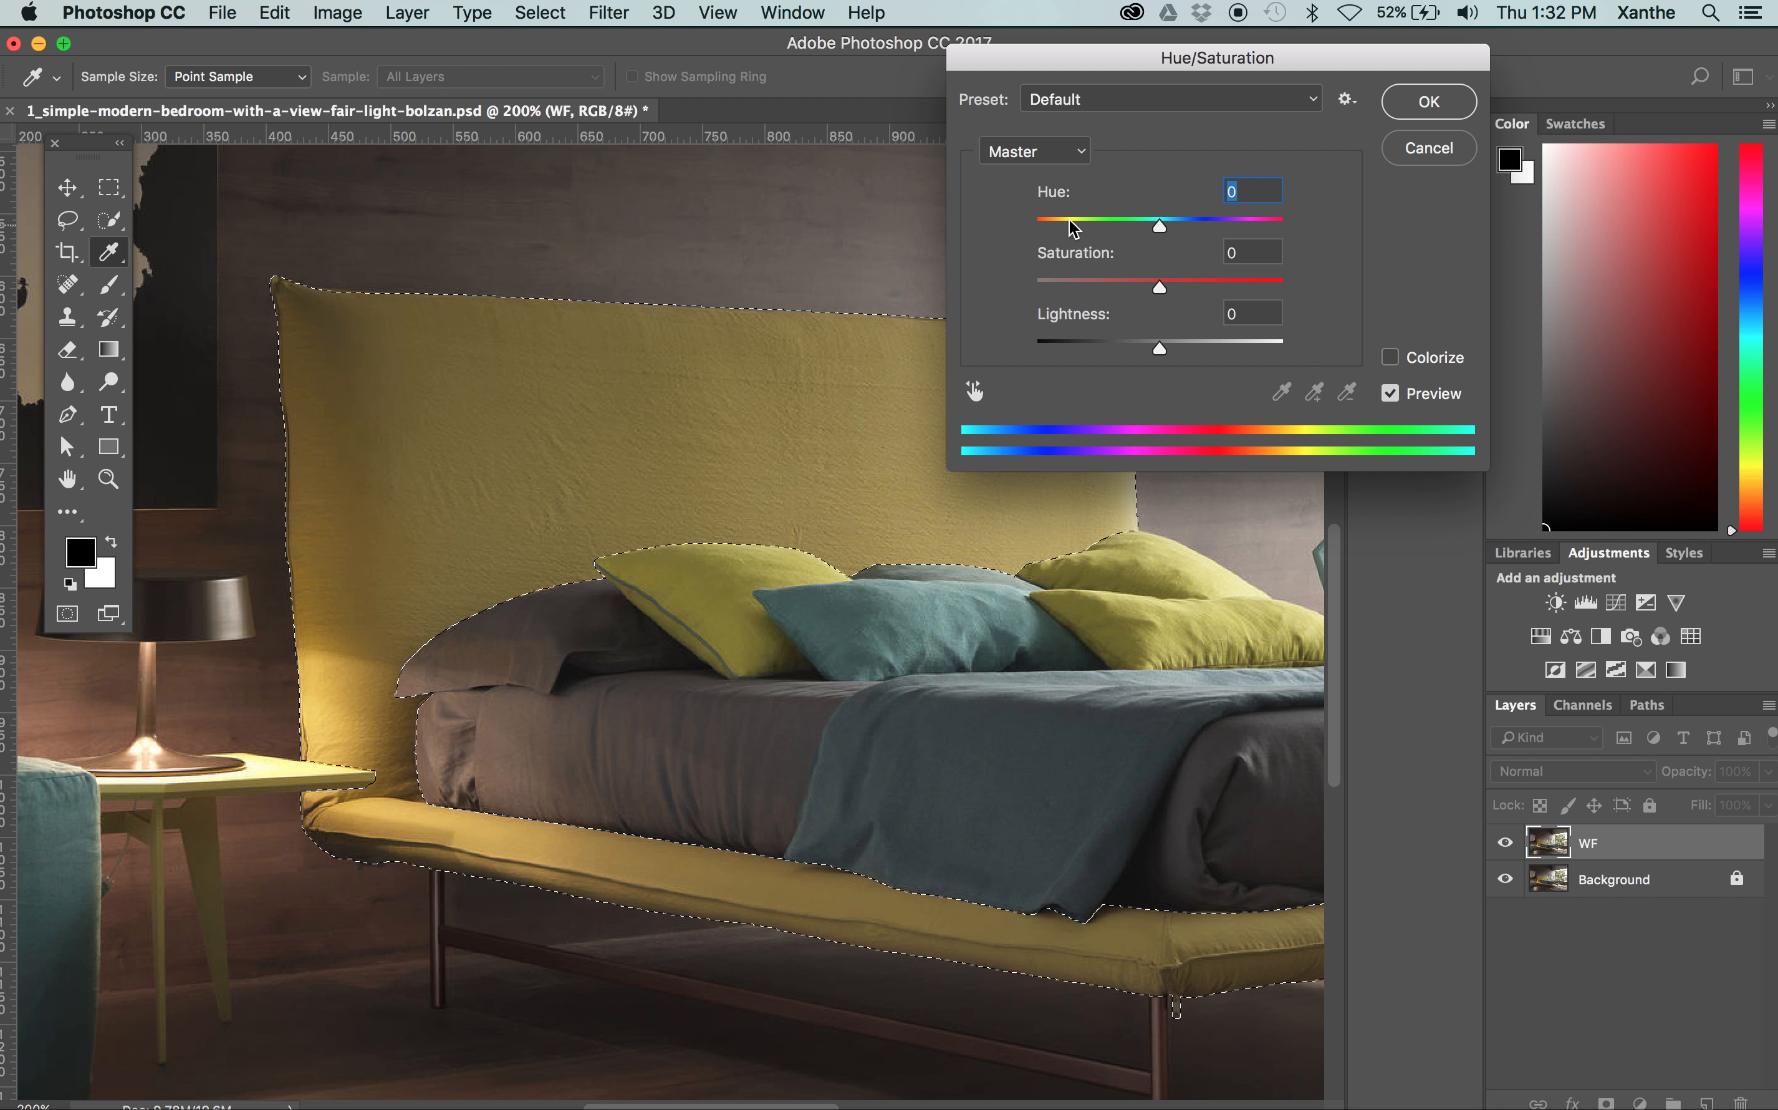
pyautogui.click(1156, 348)
pyautogui.moveTo(1156, 348); pyautogui.dragTo(1233, 342)
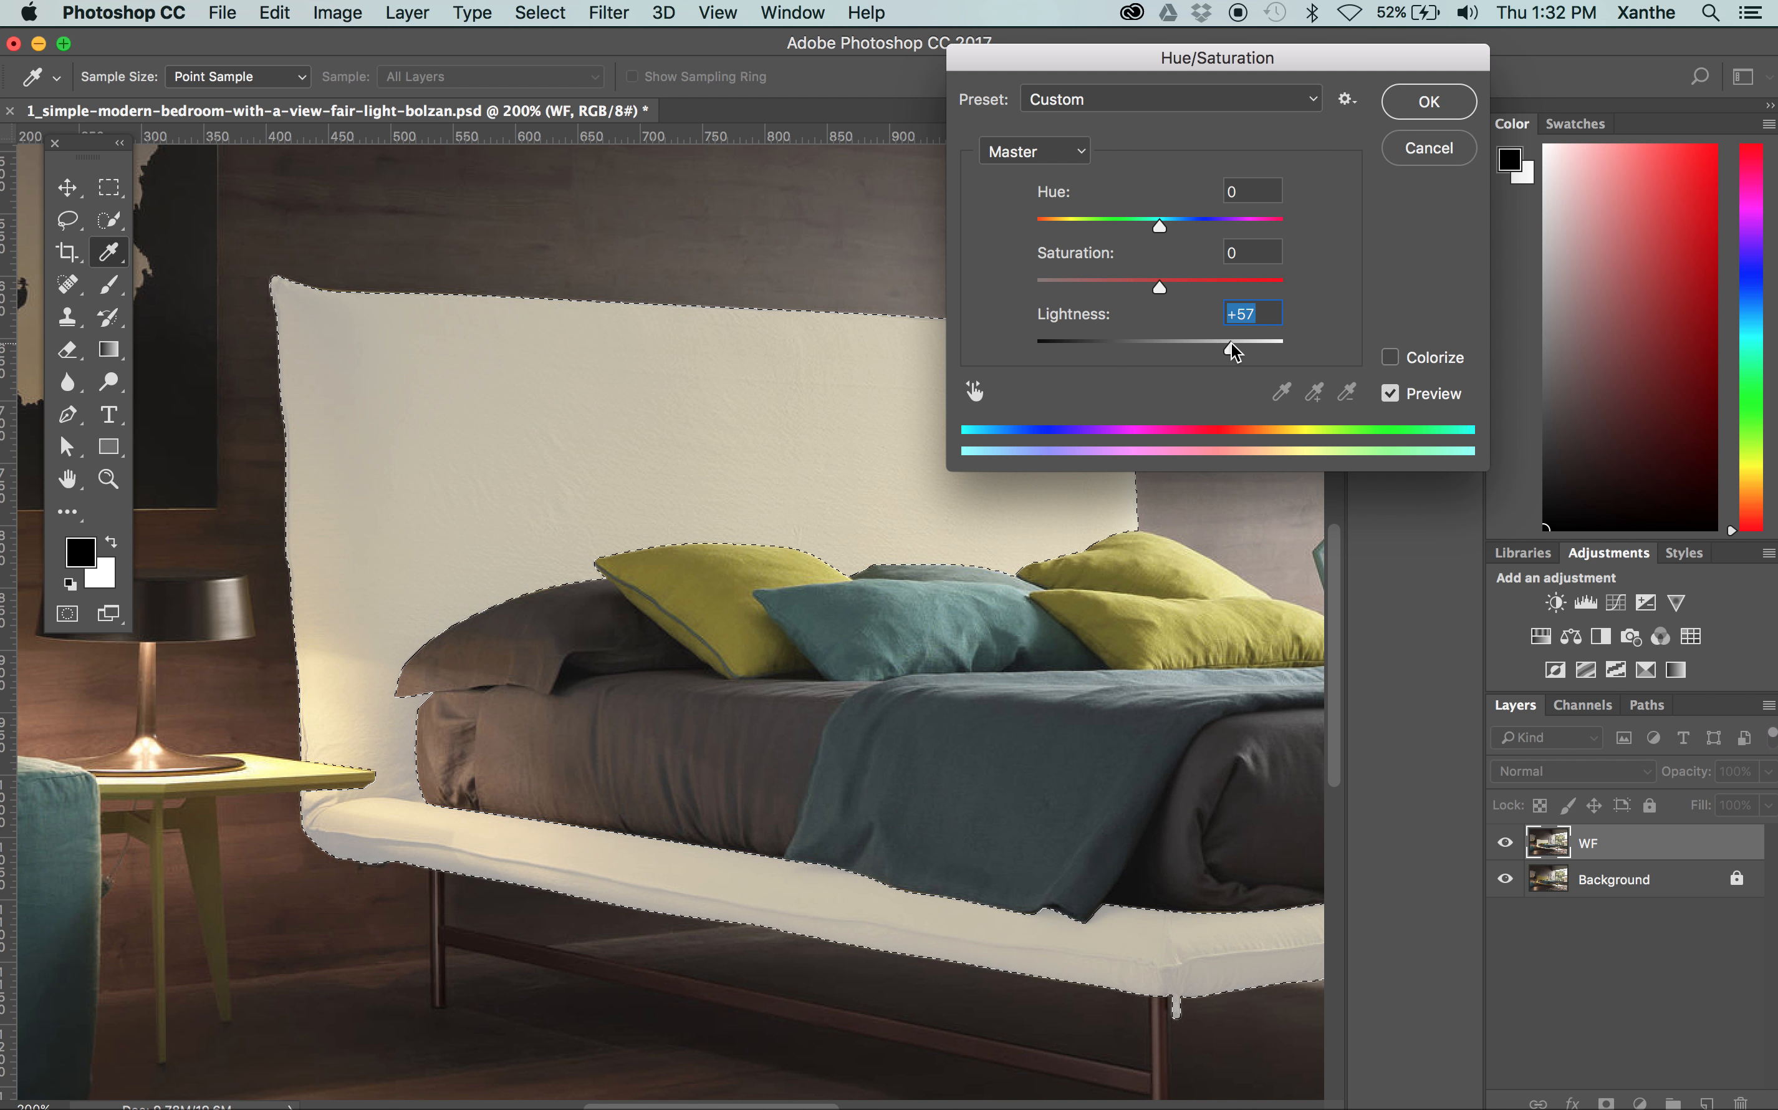
pyautogui.moveTo(1231, 344); pyautogui.dragTo(1115, 351)
pyautogui.write('0')
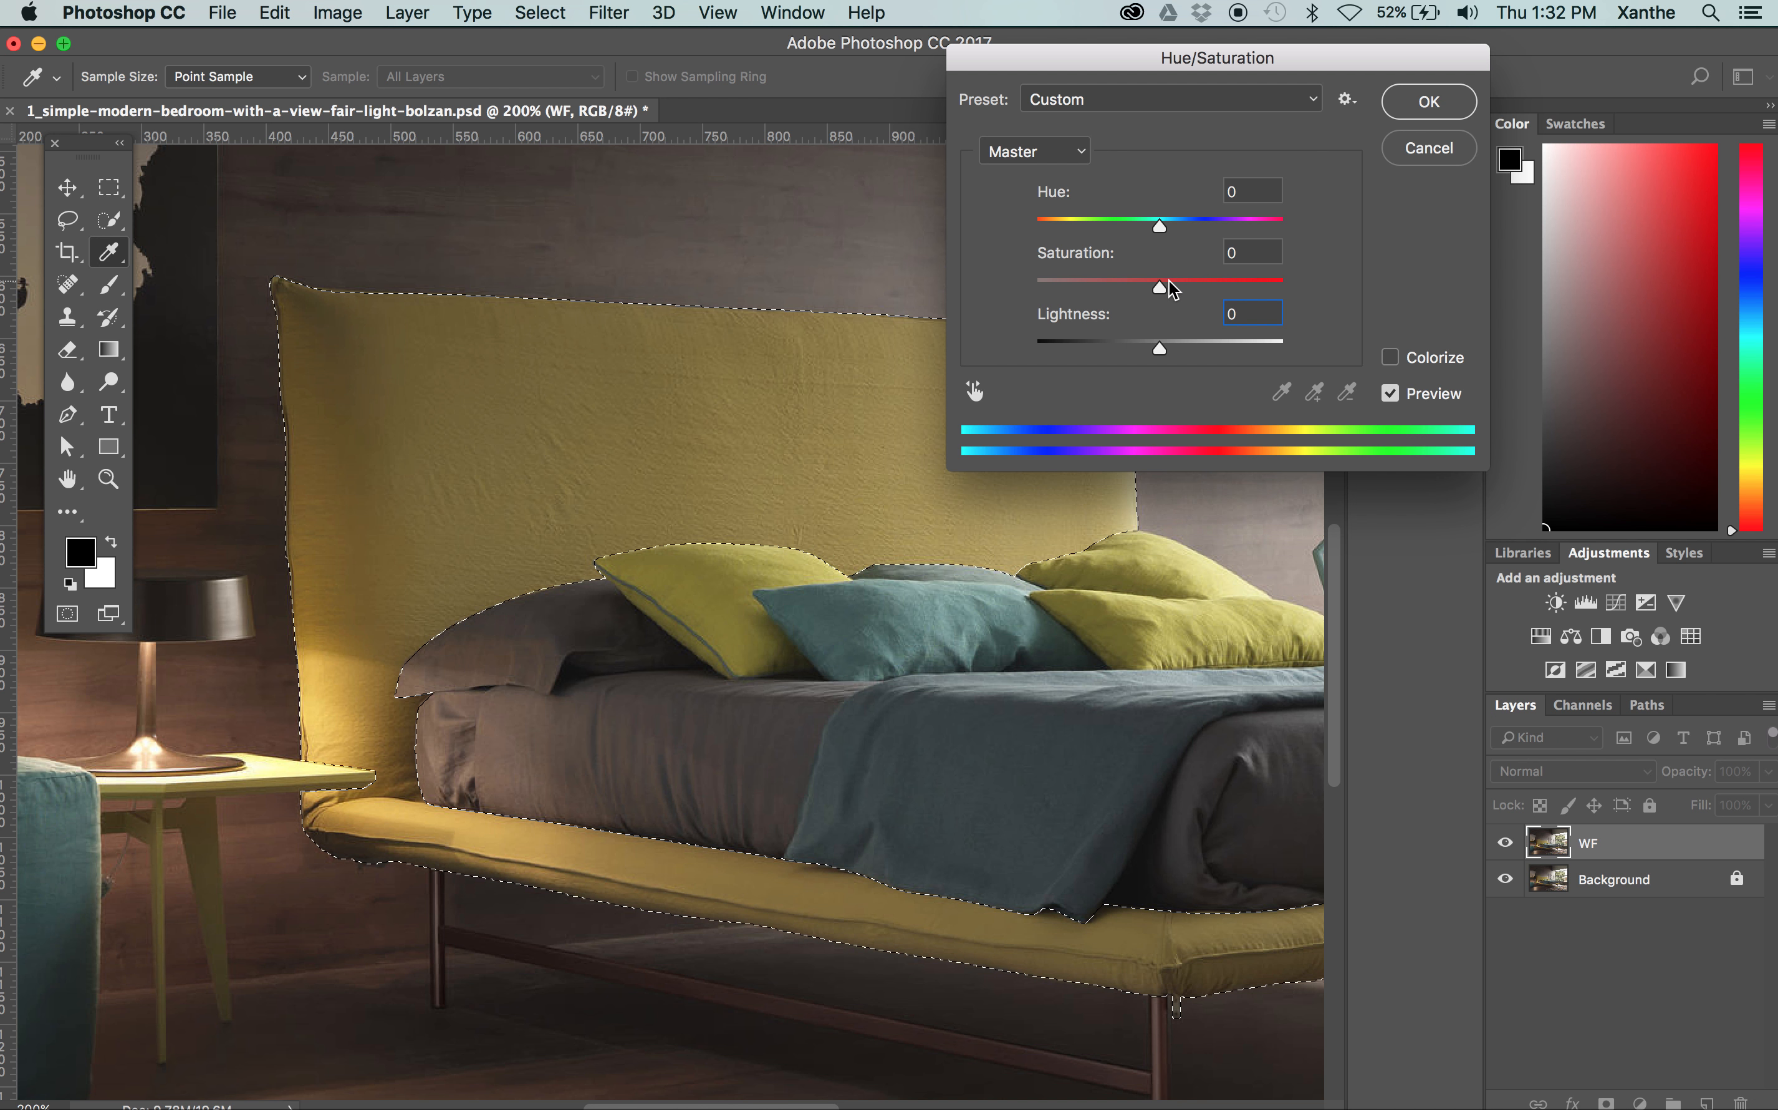
# Try the bed frame's saturation at -100 and +100, and reset the saturation to 0
pyautogui.moveTo(1157, 285); pyautogui.dragTo(988, 293)
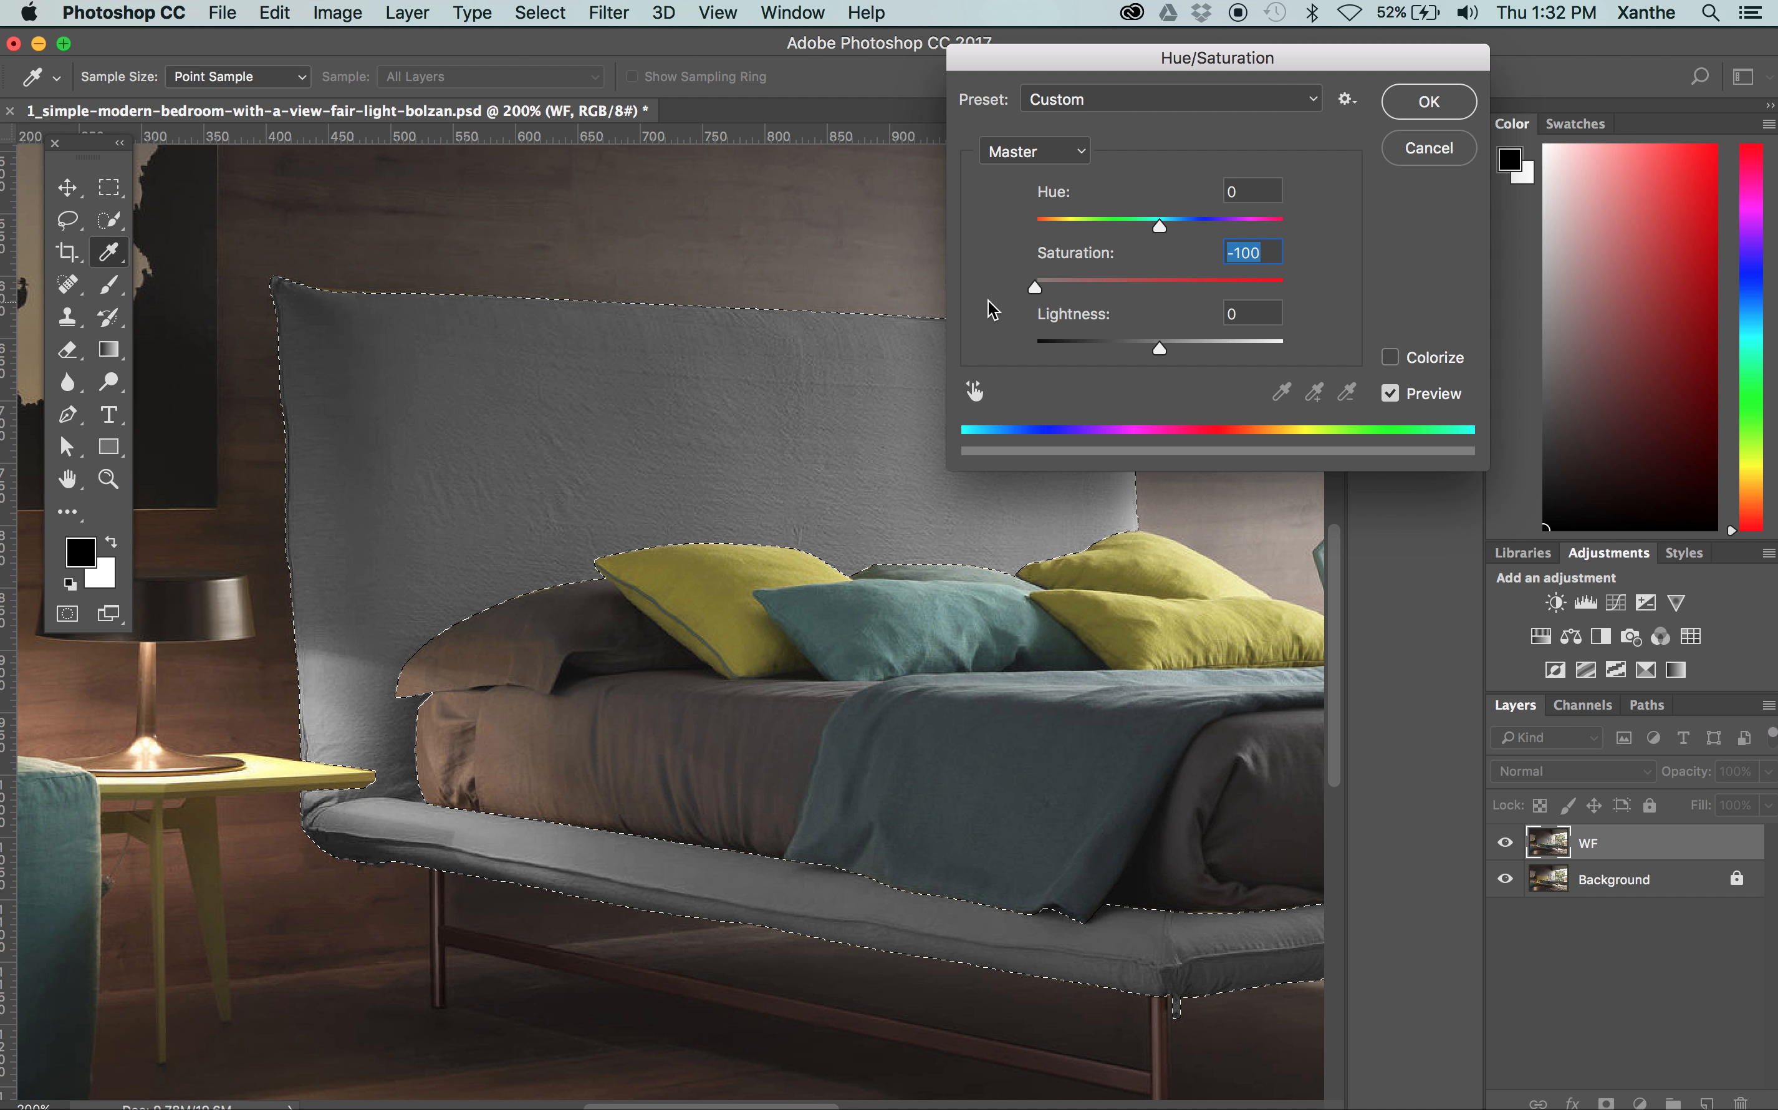
pyautogui.moveTo(1035, 287); pyautogui.dragTo(1272, 291)
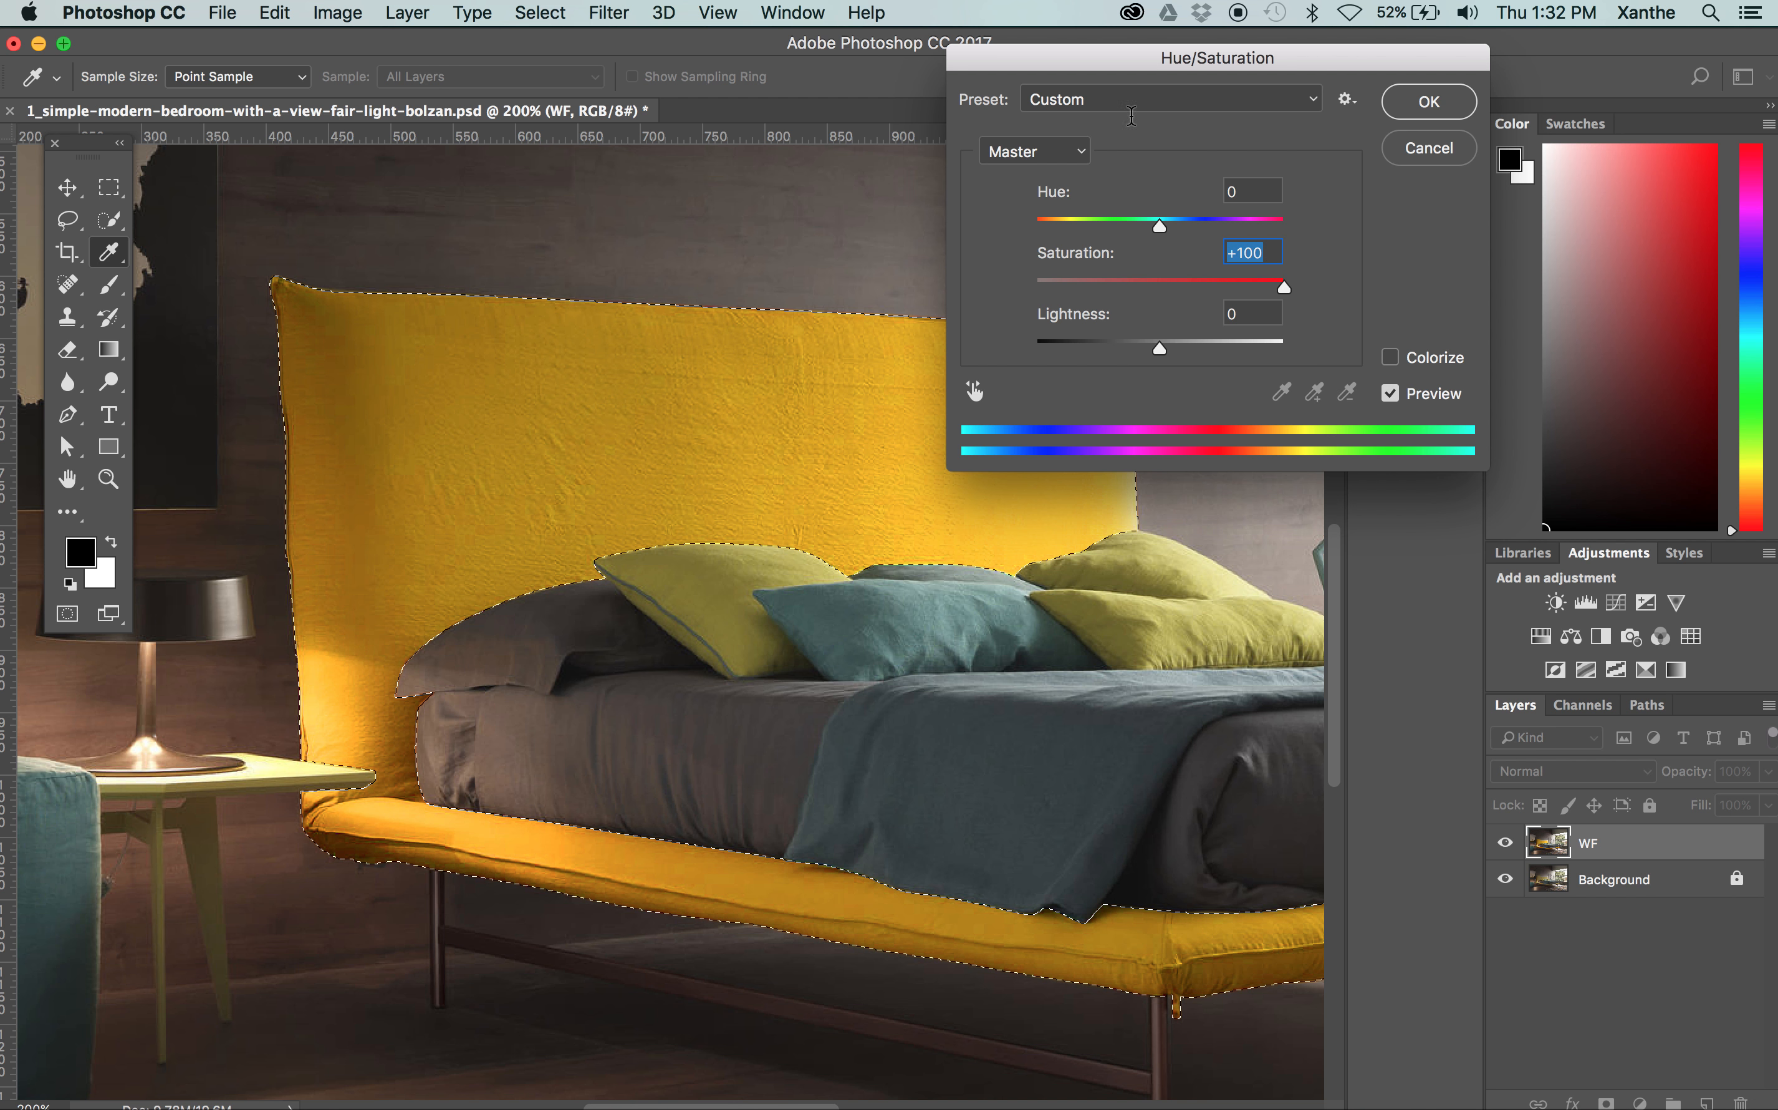
pyautogui.moveTo(1075, 63); pyautogui.dragTo(1392, 46)
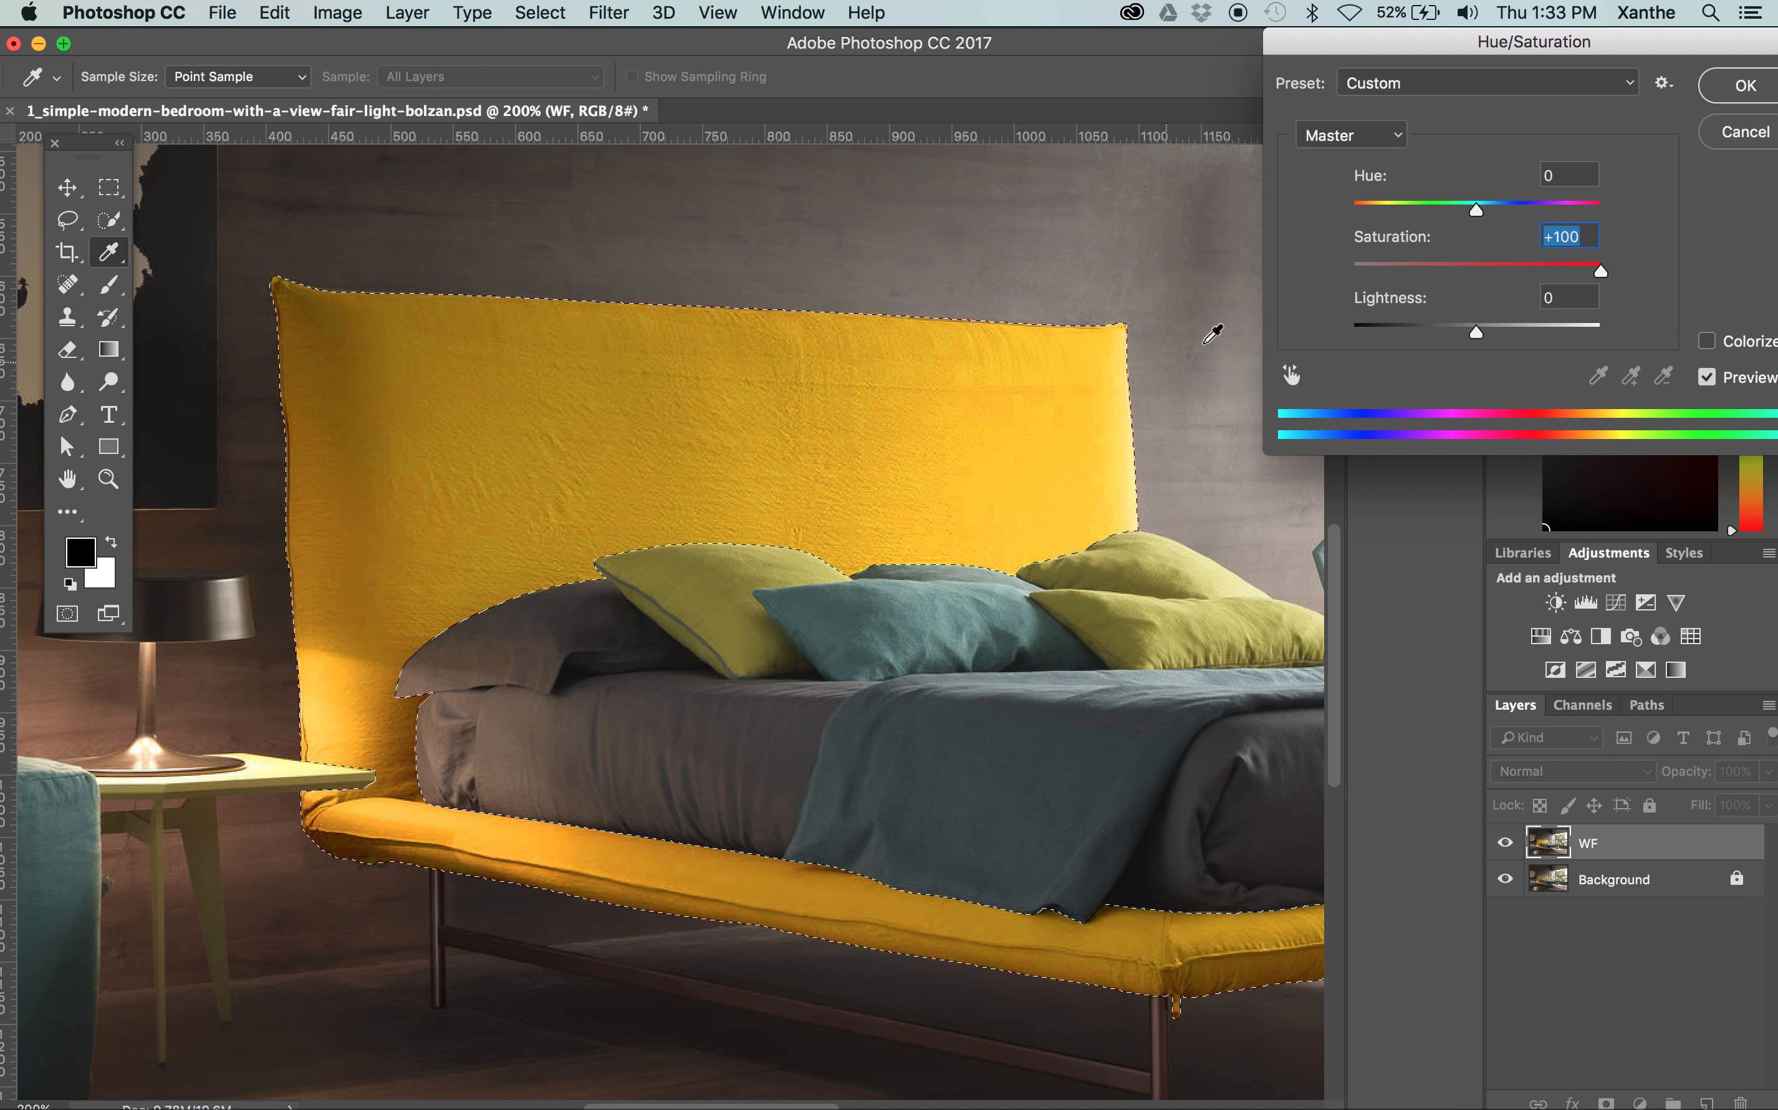
pyautogui.write('0')
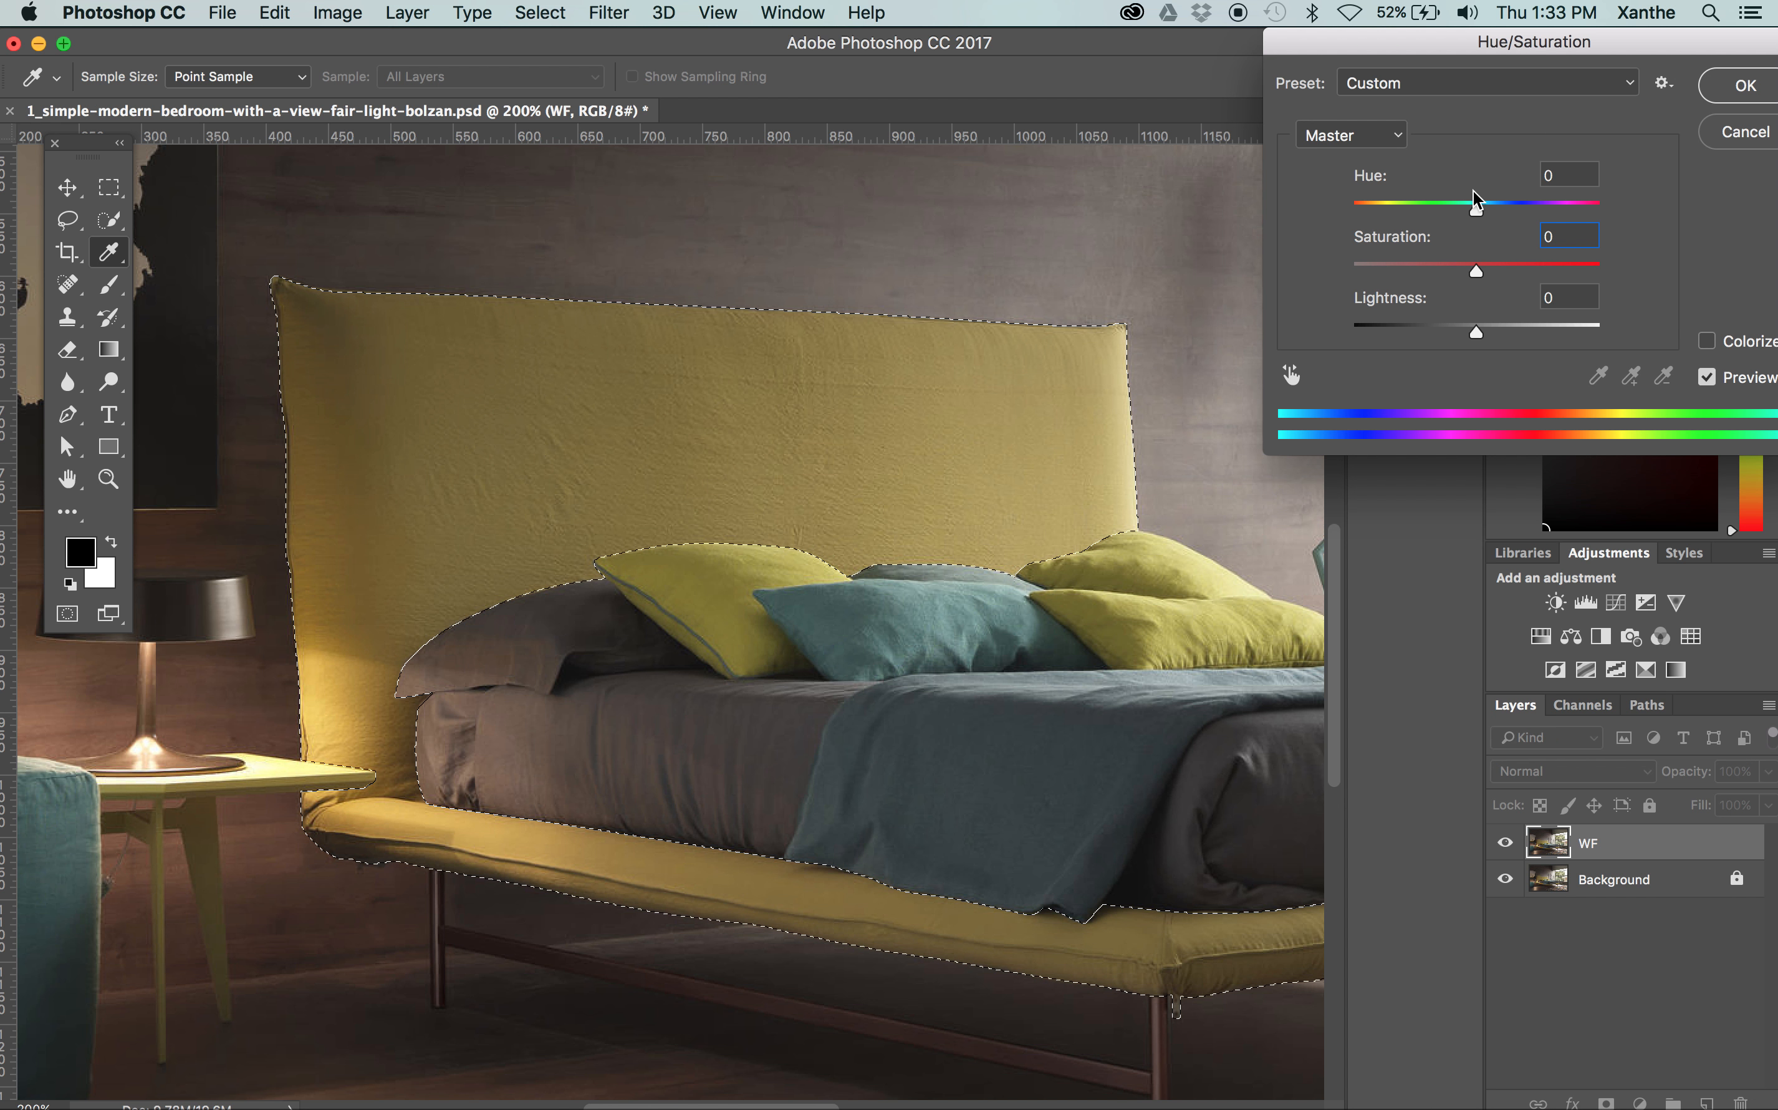
# Try a hue shift of -180 on the bed frame, and cancel the Hue/Saturation adjustment
pyautogui.moveTo(1476, 210); pyautogui.dragTo(1351, 208)
pyautogui.moveTo(1668, 43); pyautogui.dragTo(1384, 46)
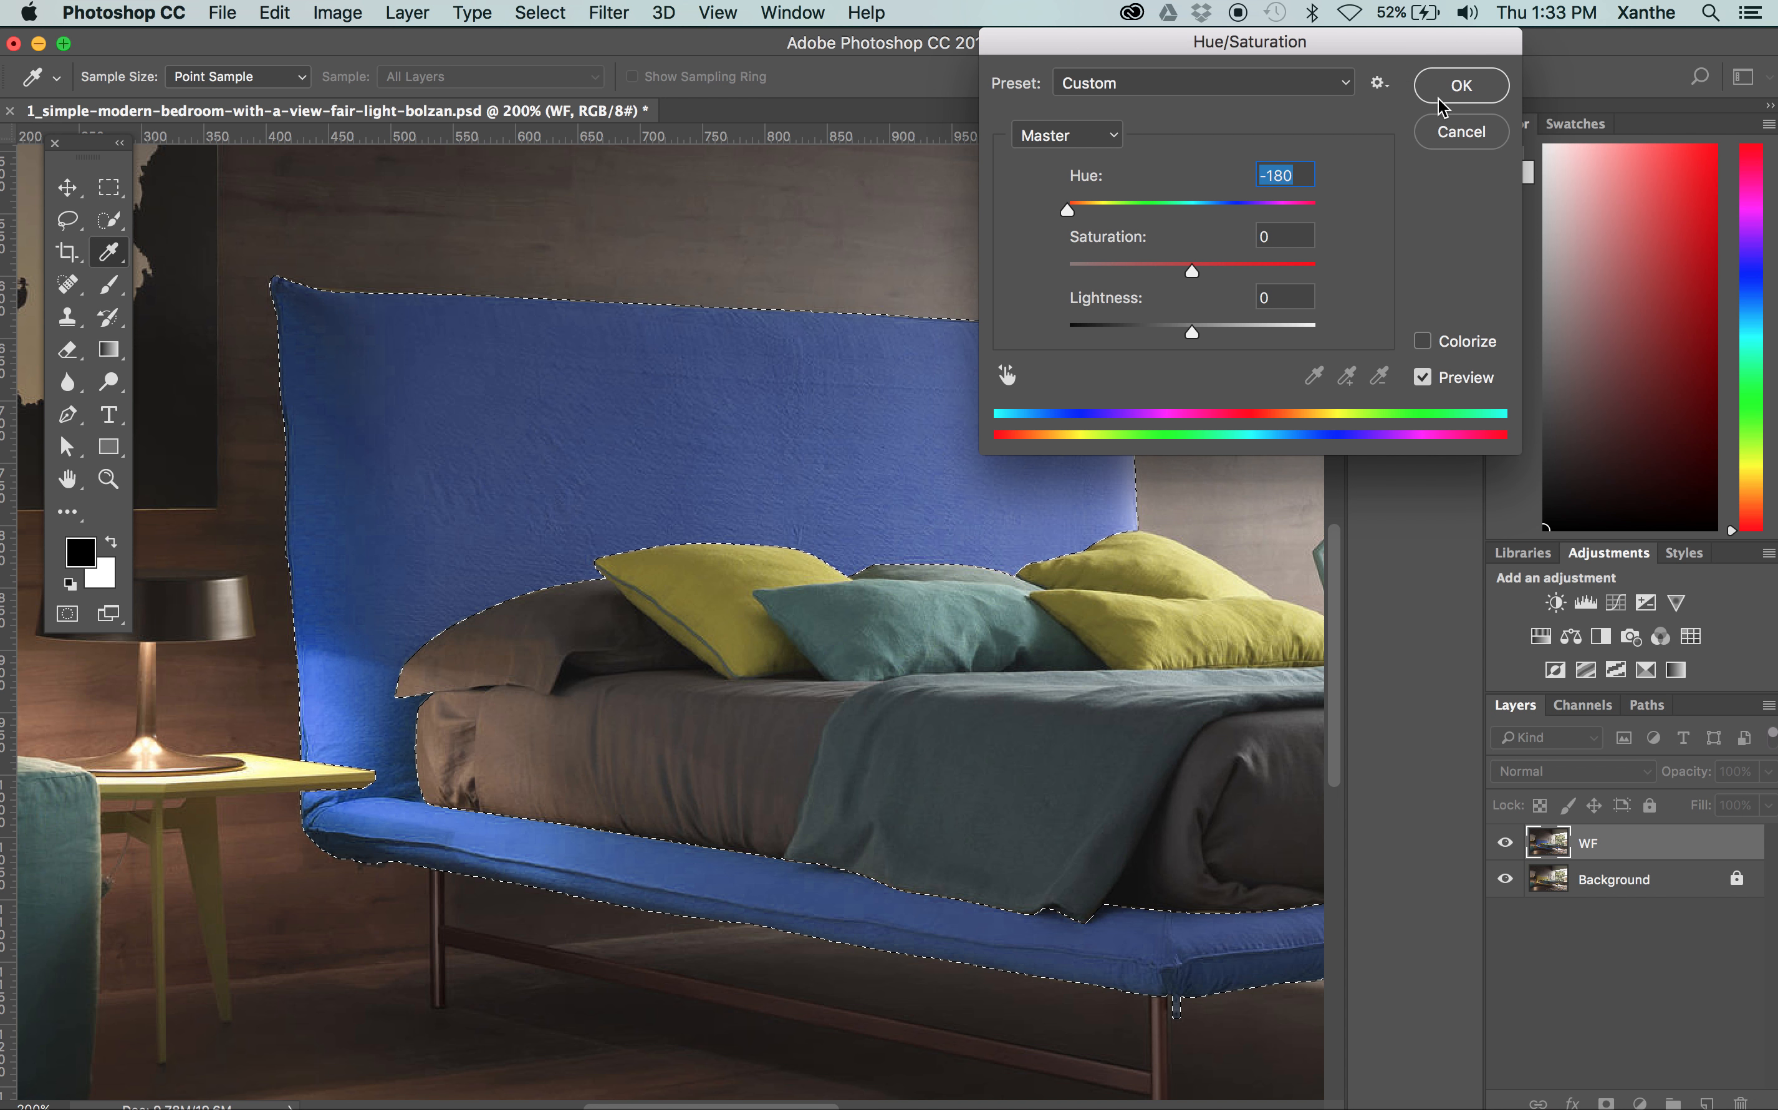
pyautogui.click(1462, 132)
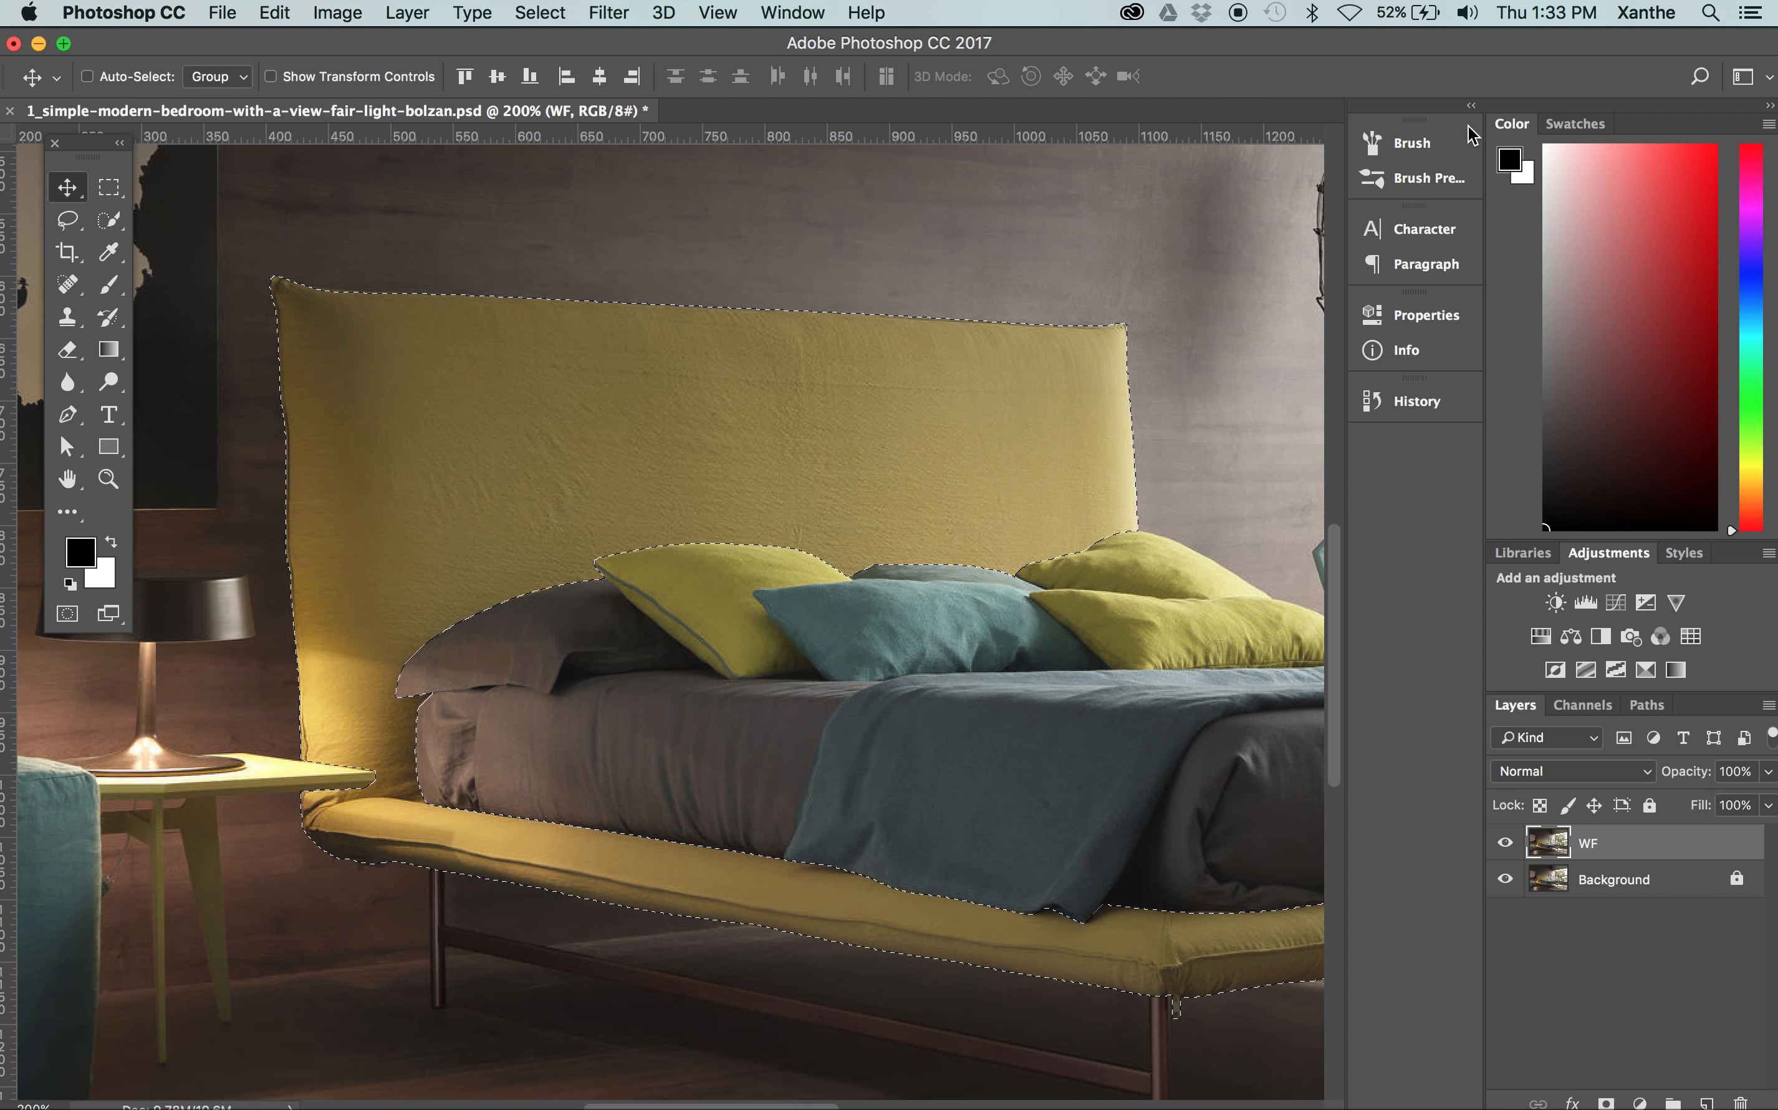
# Try Color Balance on the selected bed frame, setting the shadows' Cyan-Red level to -100
pyautogui.click(352, 9)
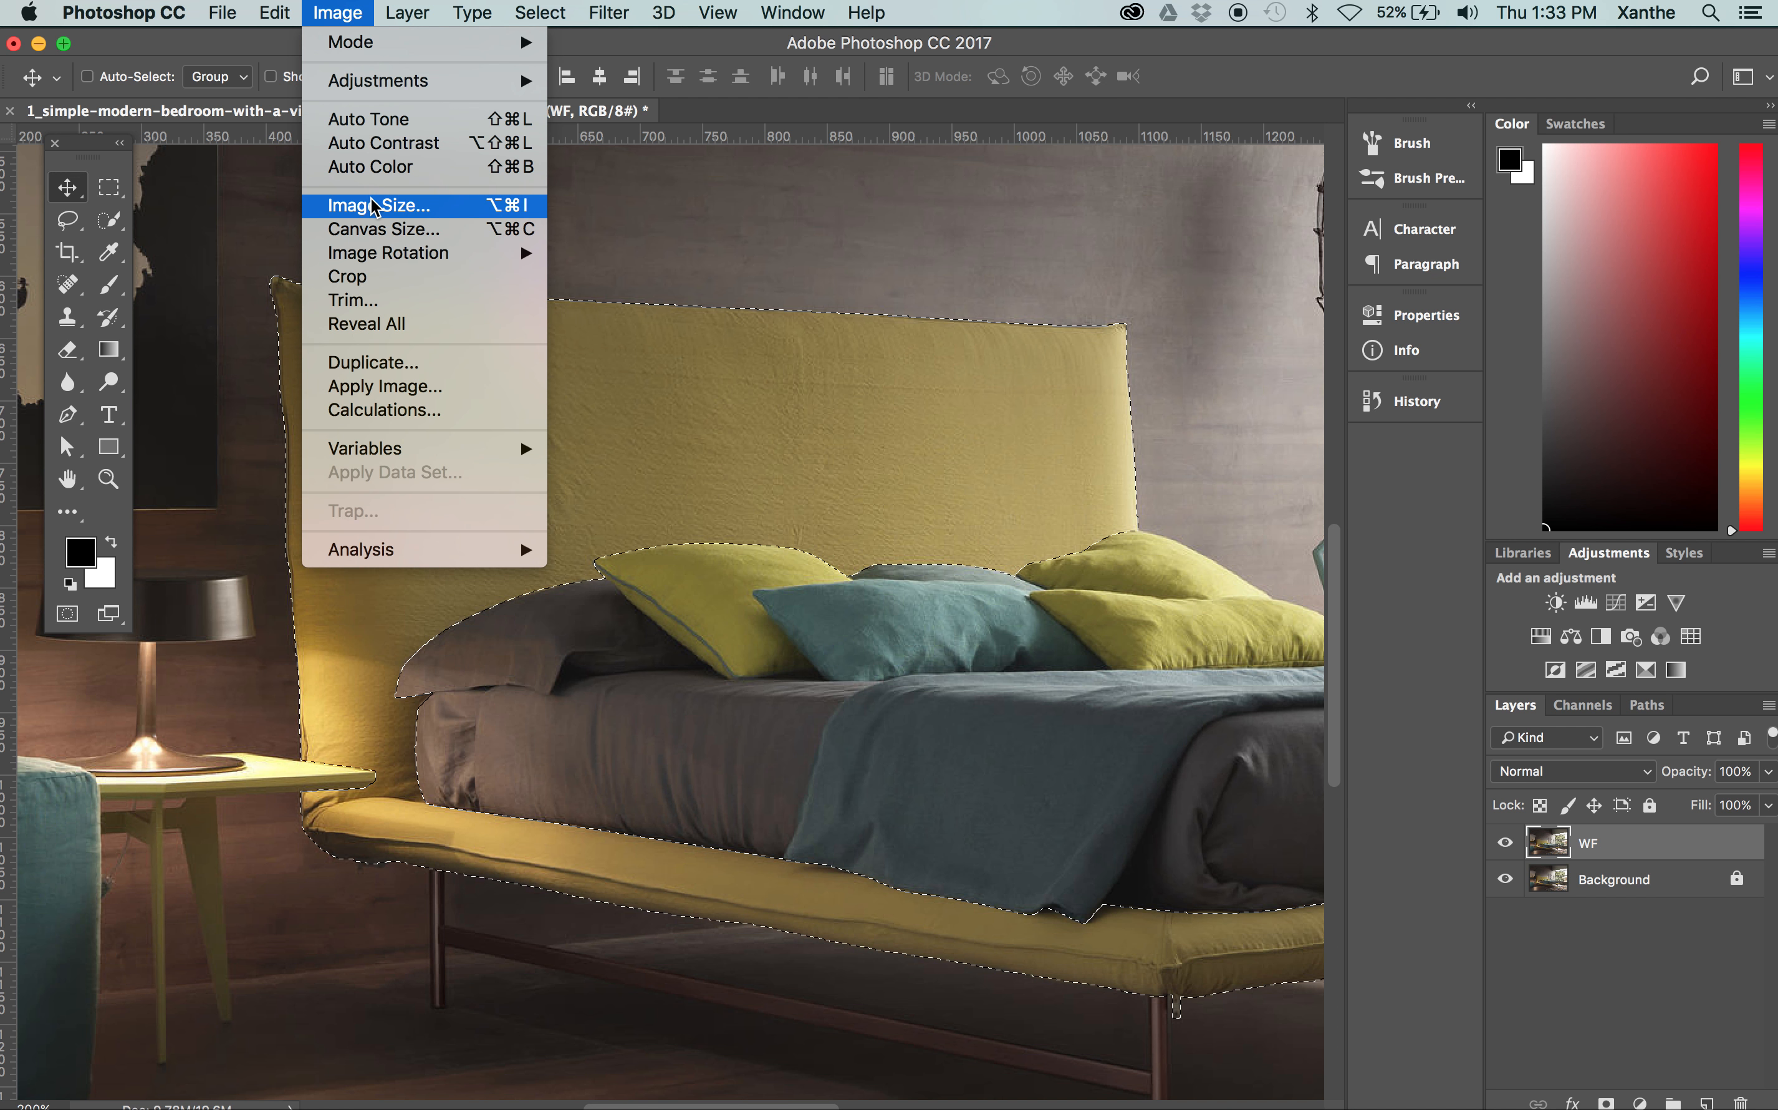
pyautogui.moveTo(381, 80)
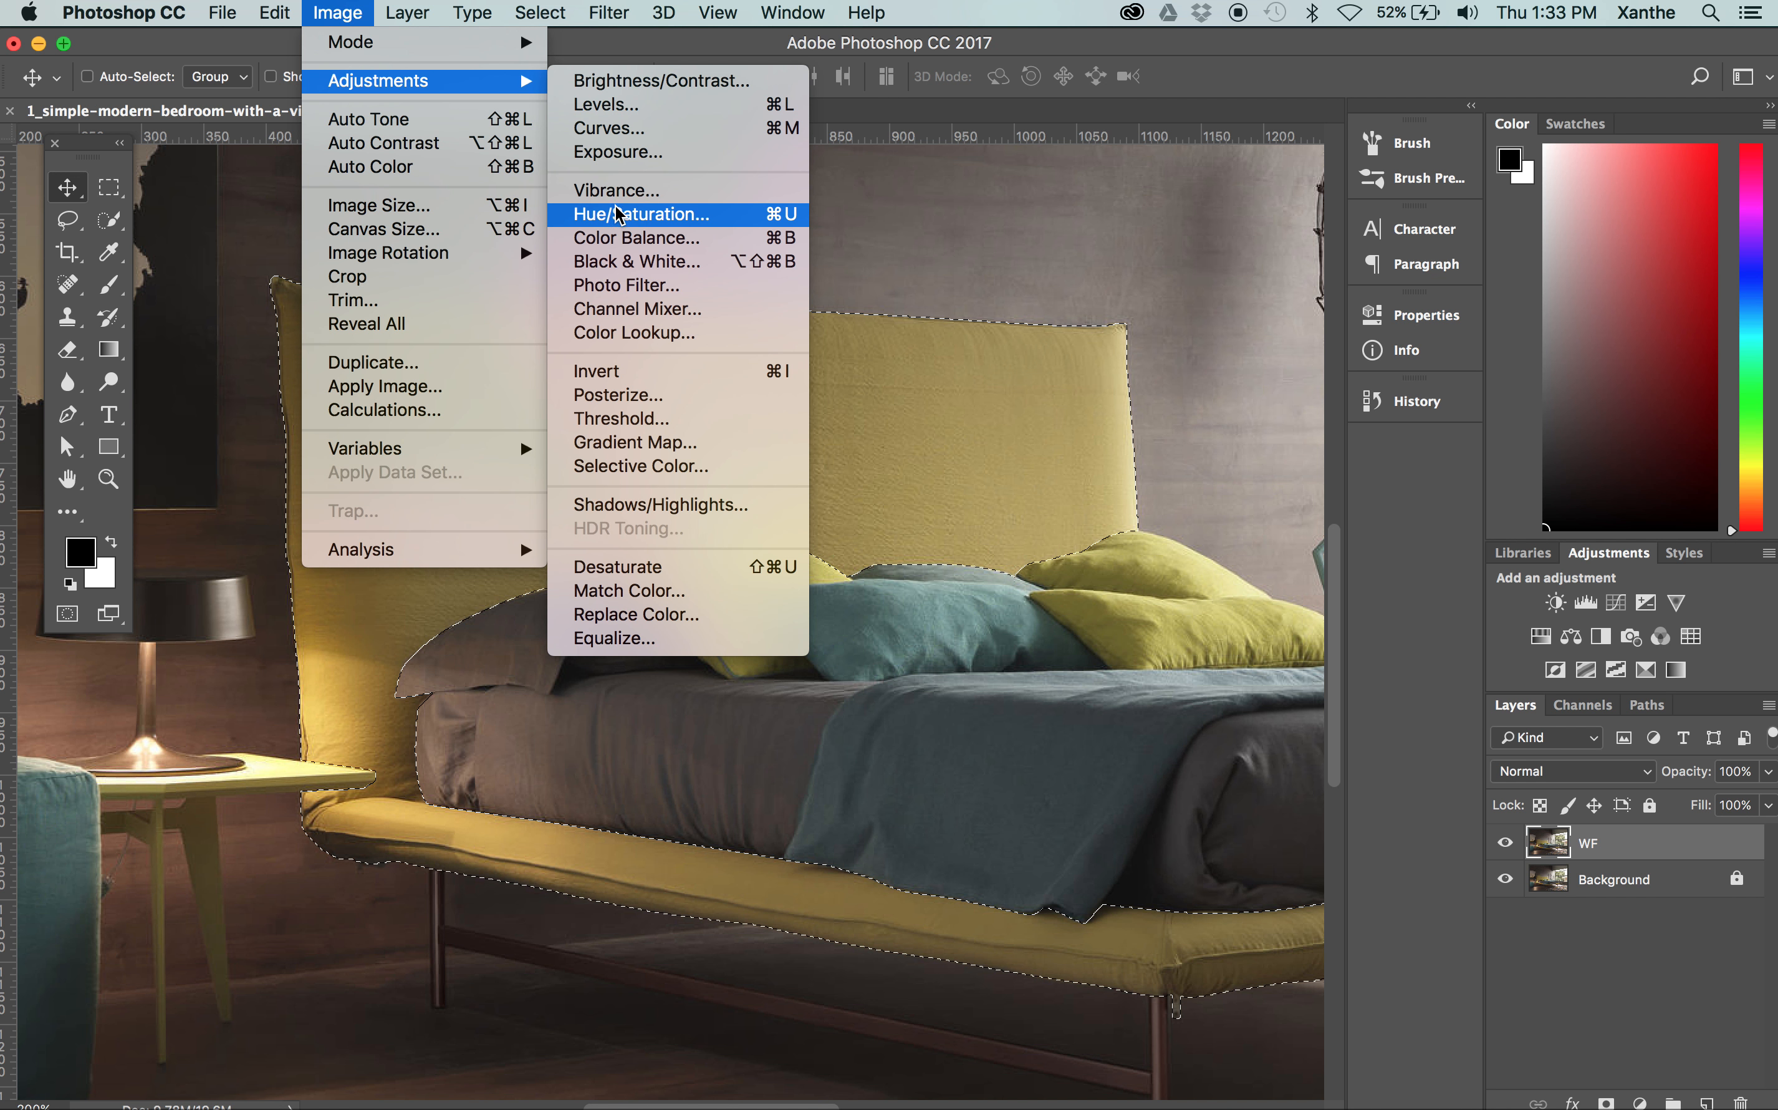
pyautogui.click(622, 237)
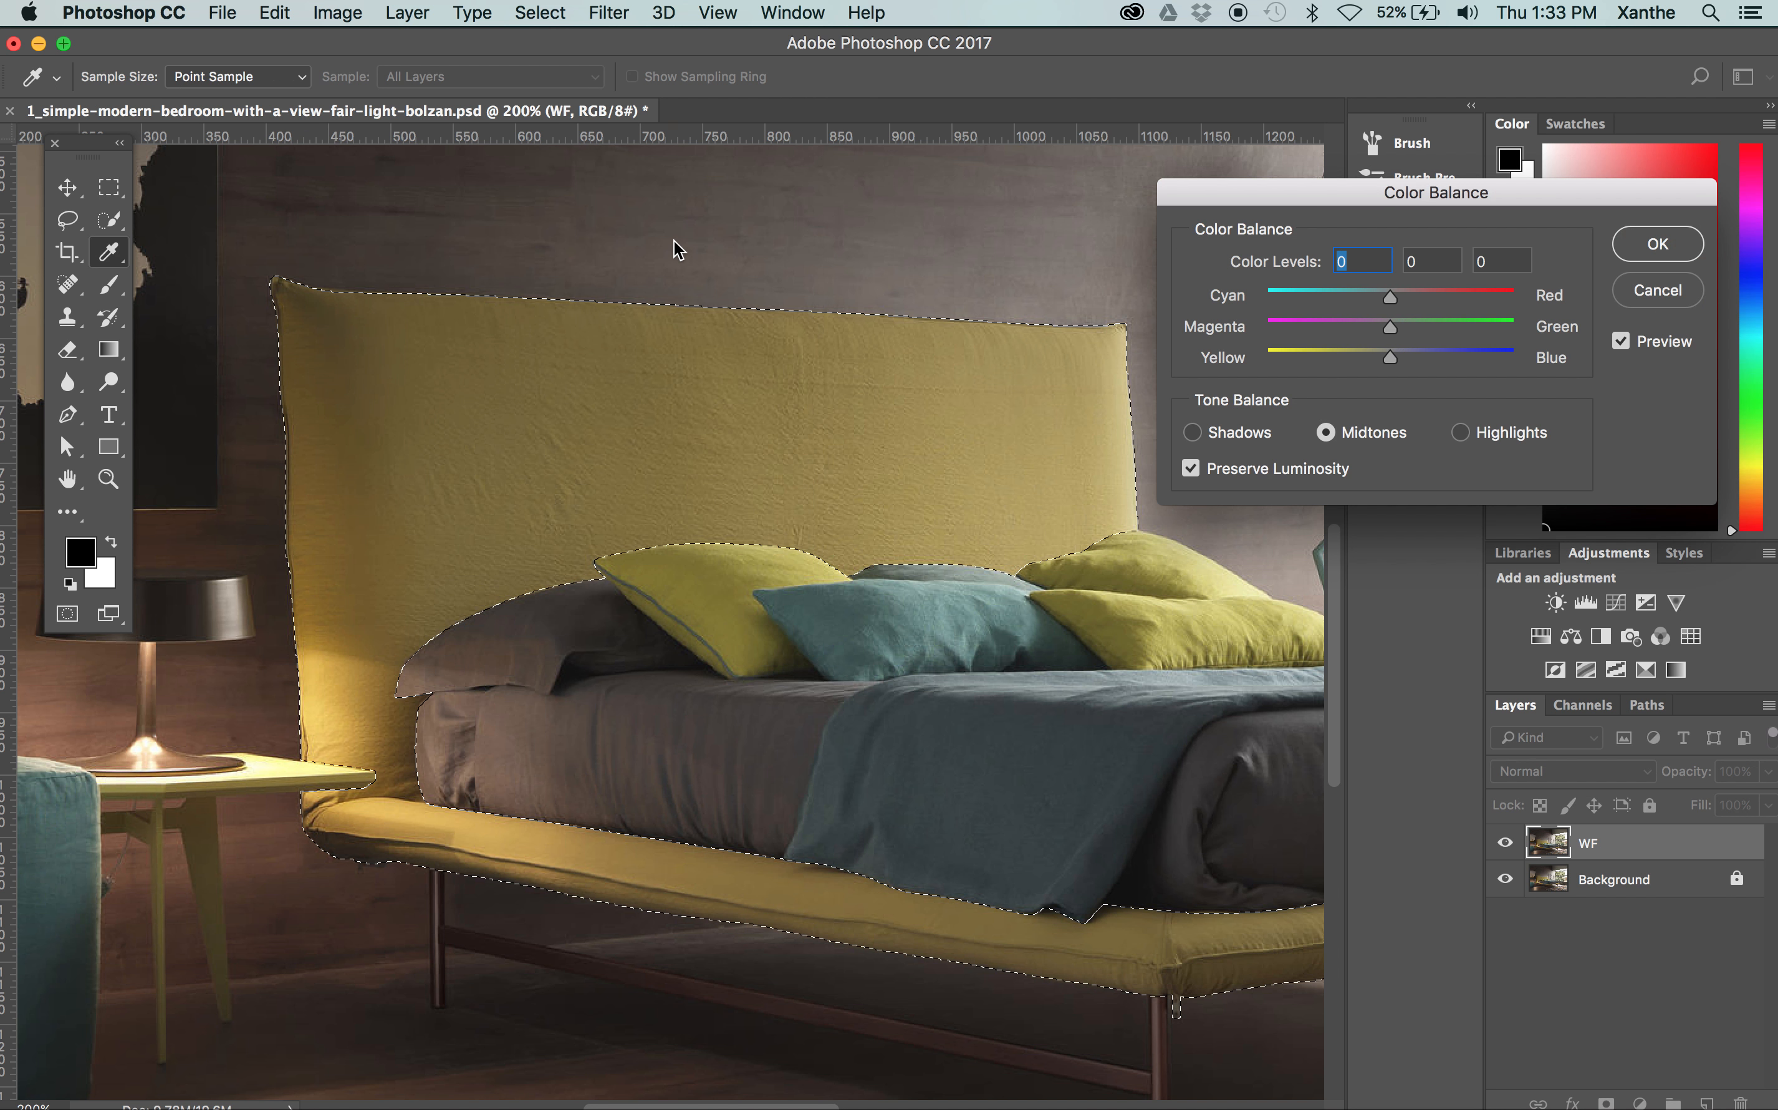
pyautogui.moveTo(1319, 183); pyautogui.dragTo(1197, 32)
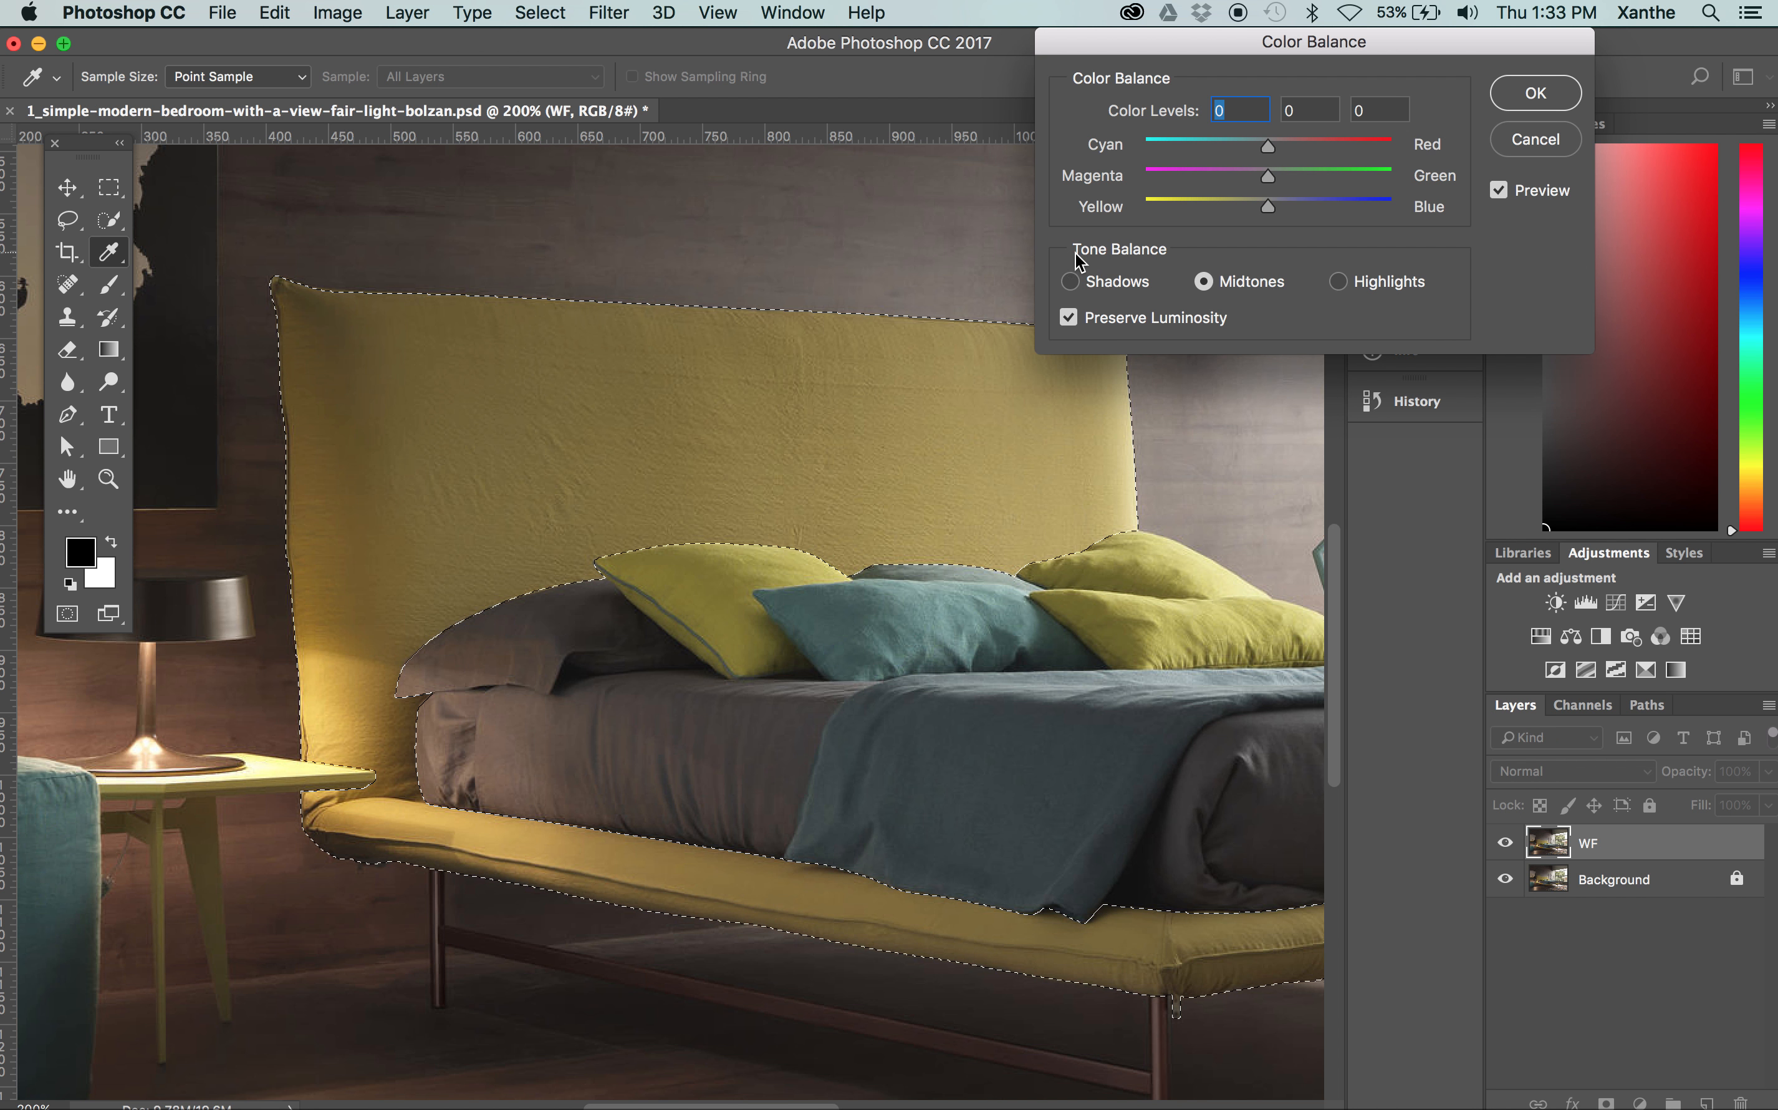
pyautogui.click(1073, 281)
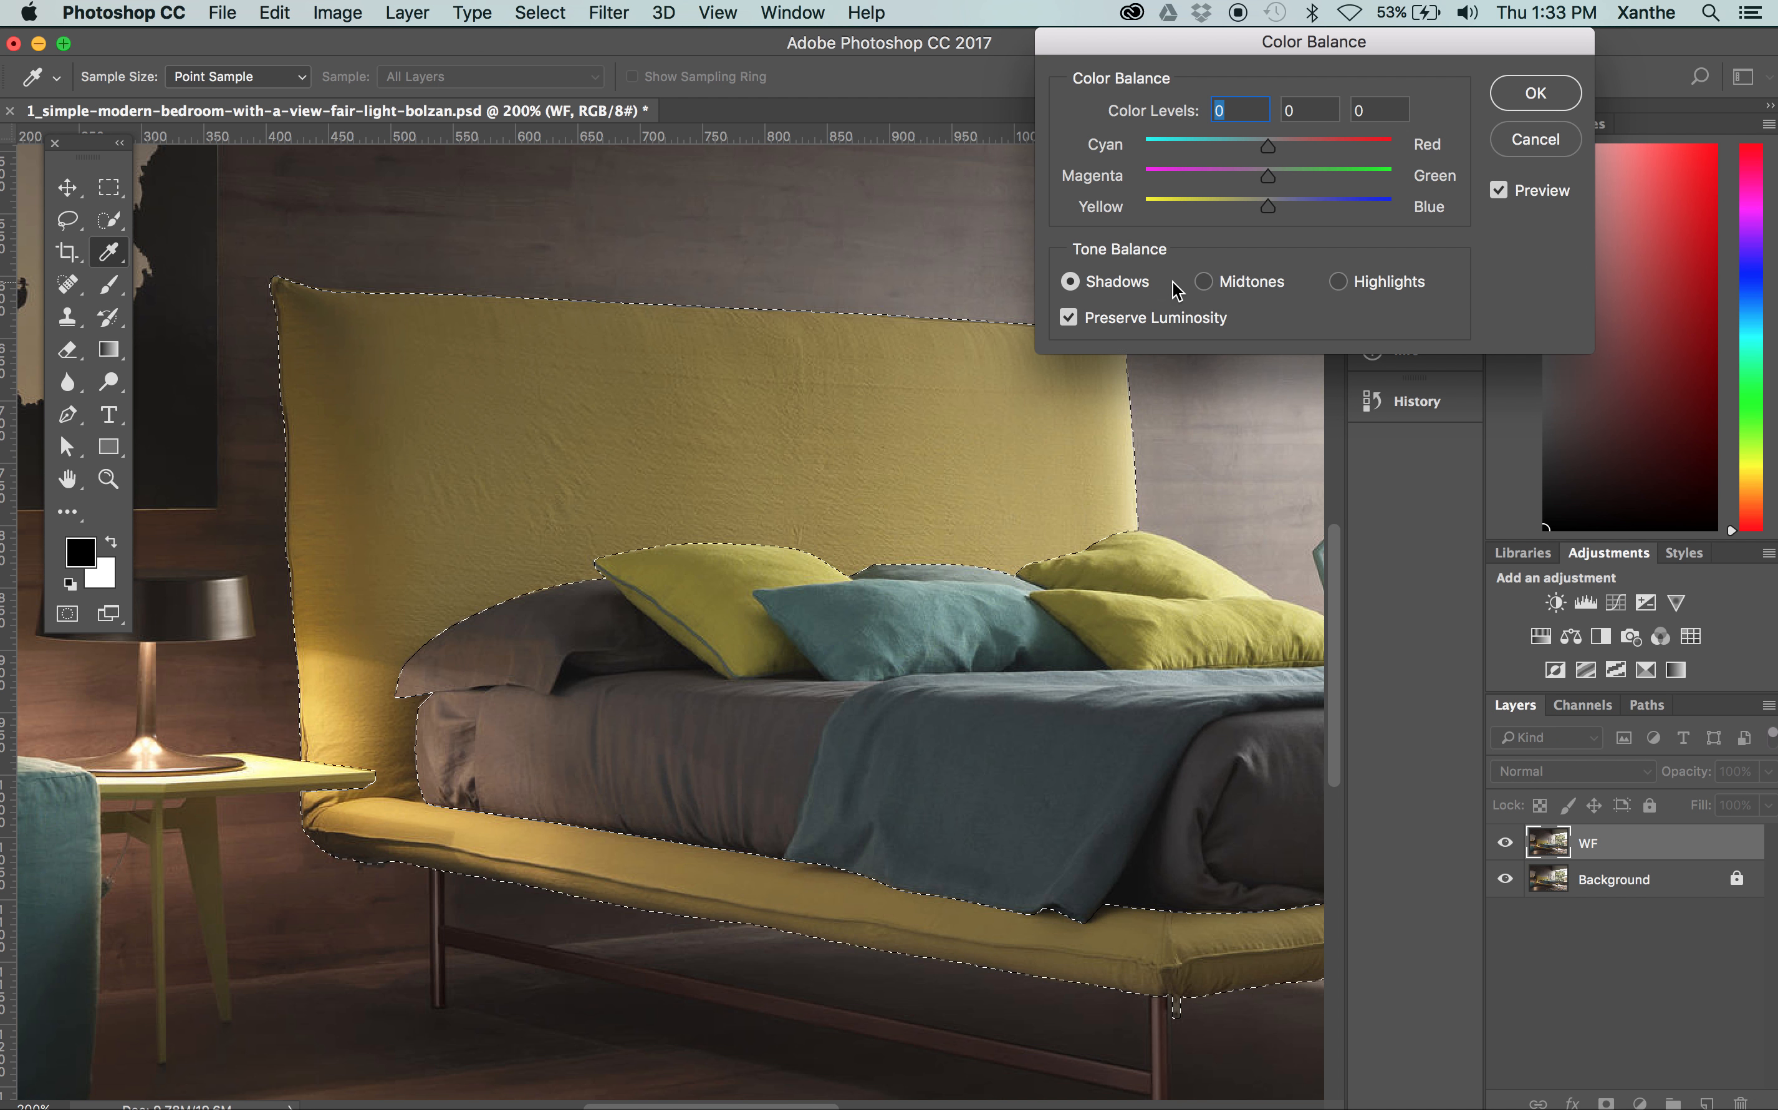
pyautogui.click(1204, 281)
pyautogui.click(1337, 282)
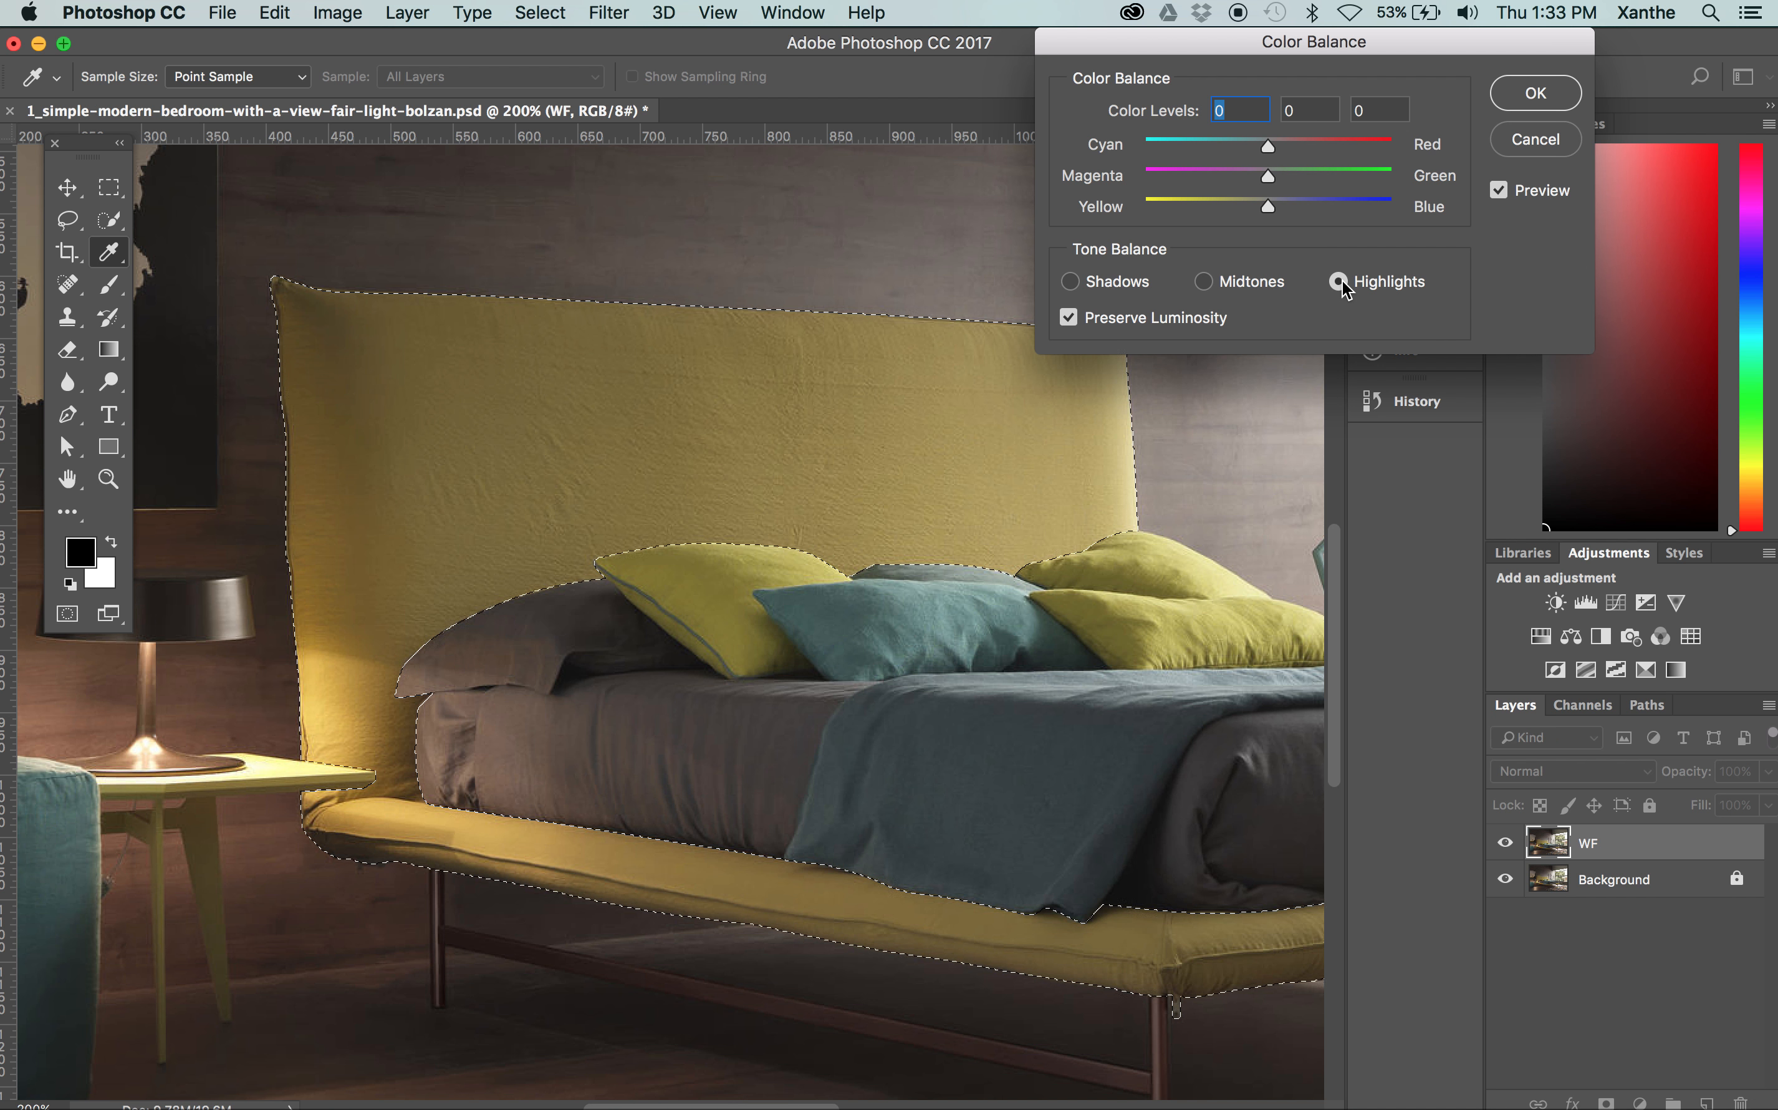
pyautogui.click(1072, 281)
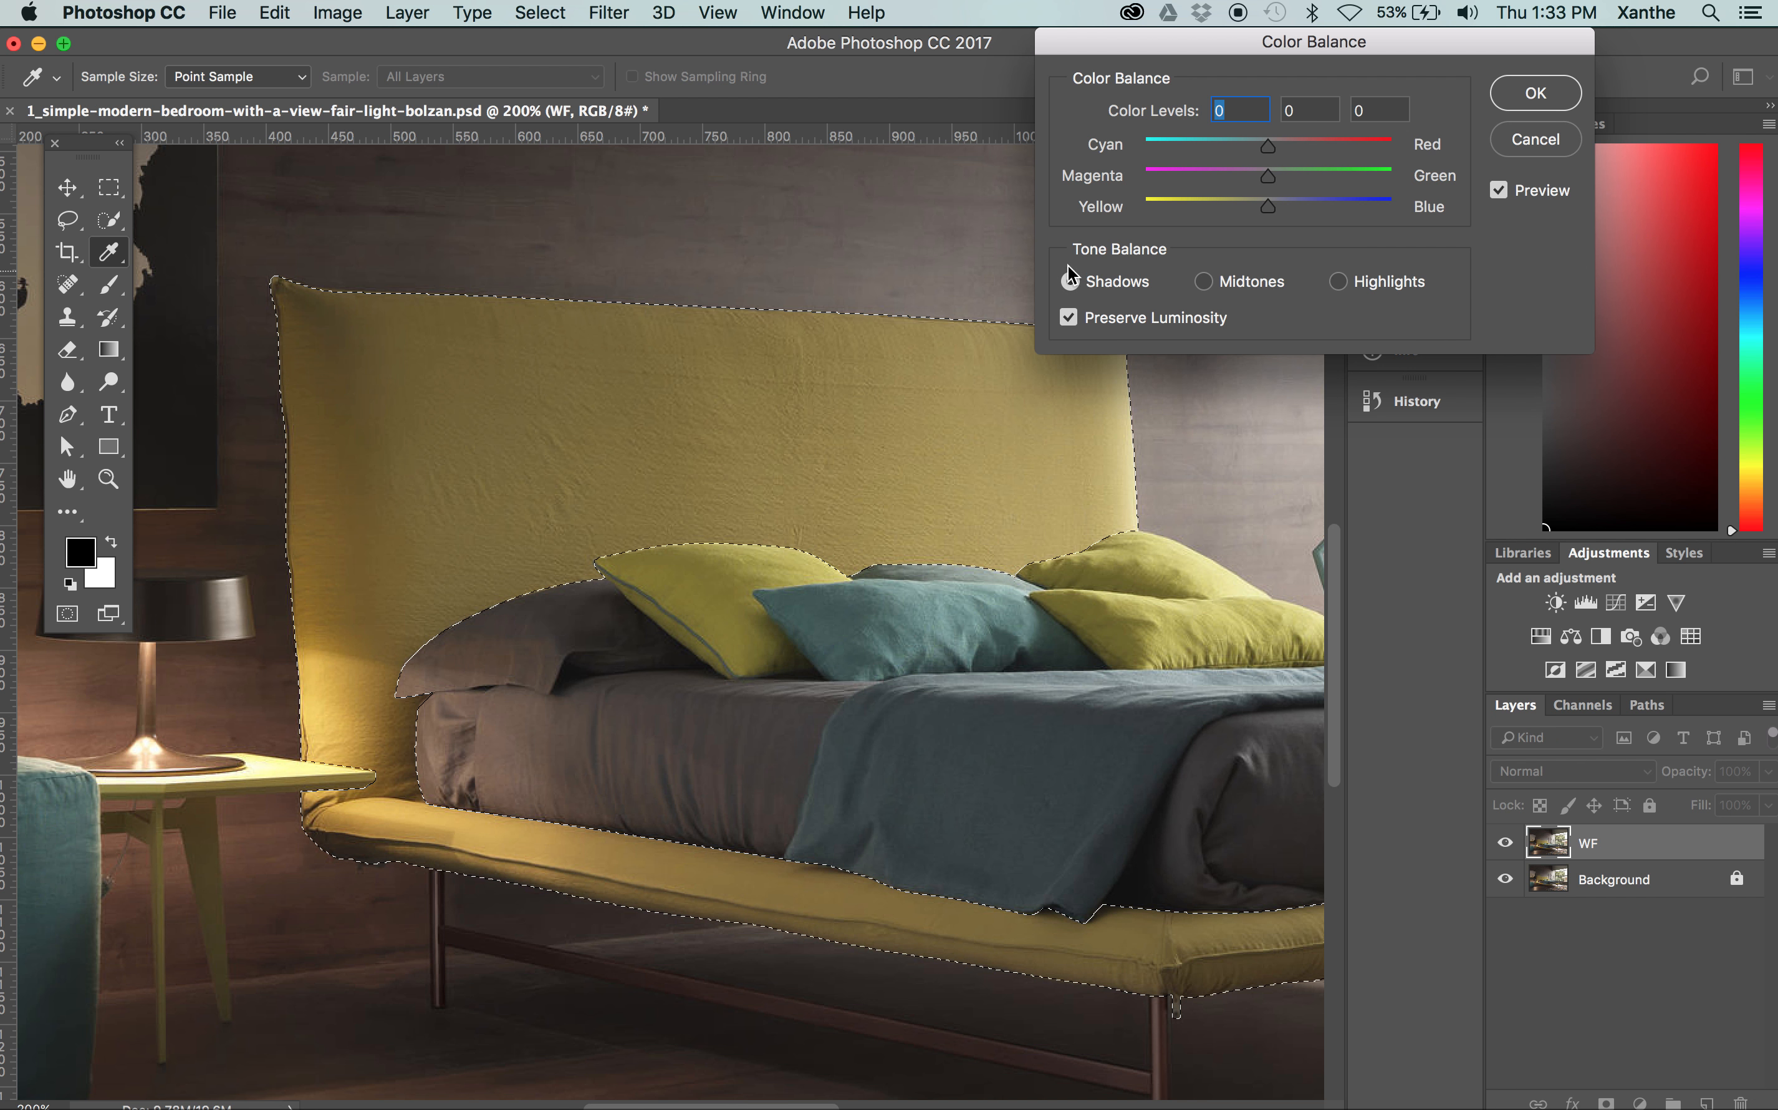
pyautogui.moveTo(1259, 149); pyautogui.dragTo(1085, 137)
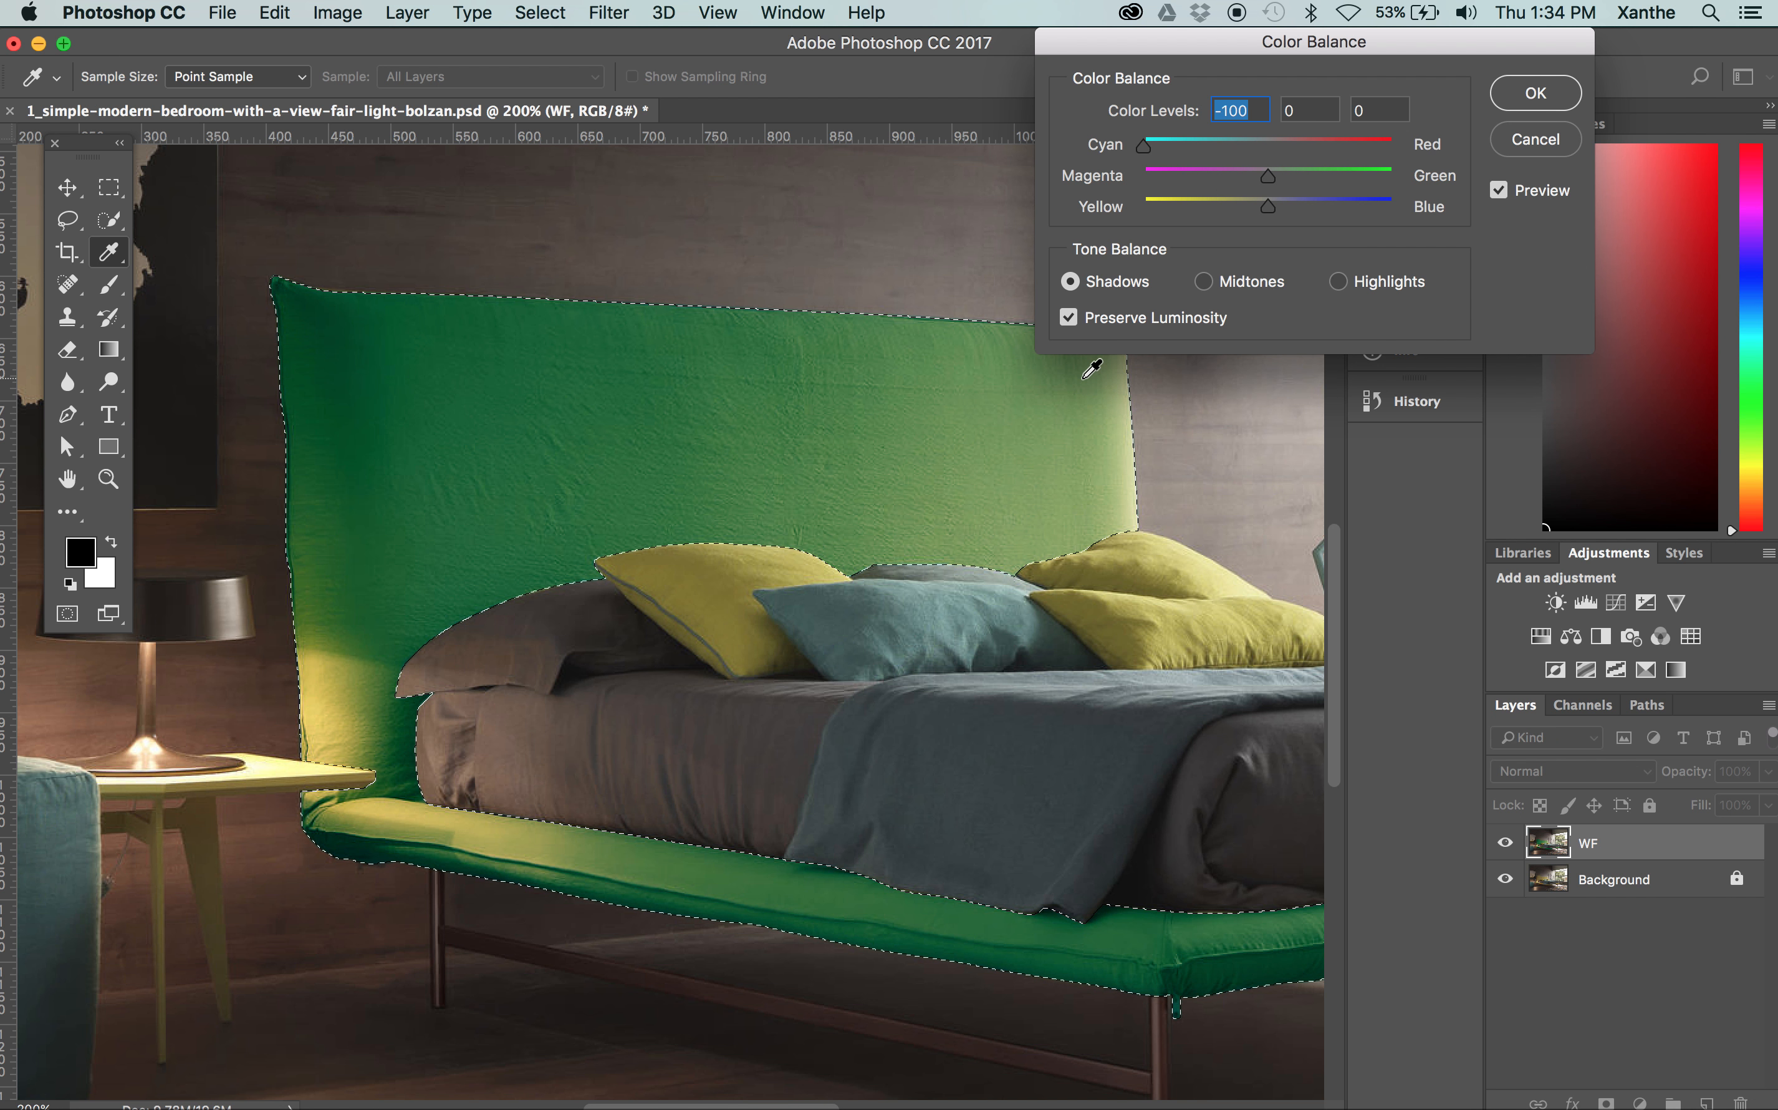
pyautogui.moveTo(1291, 46); pyautogui.dragTo(1325, 46)
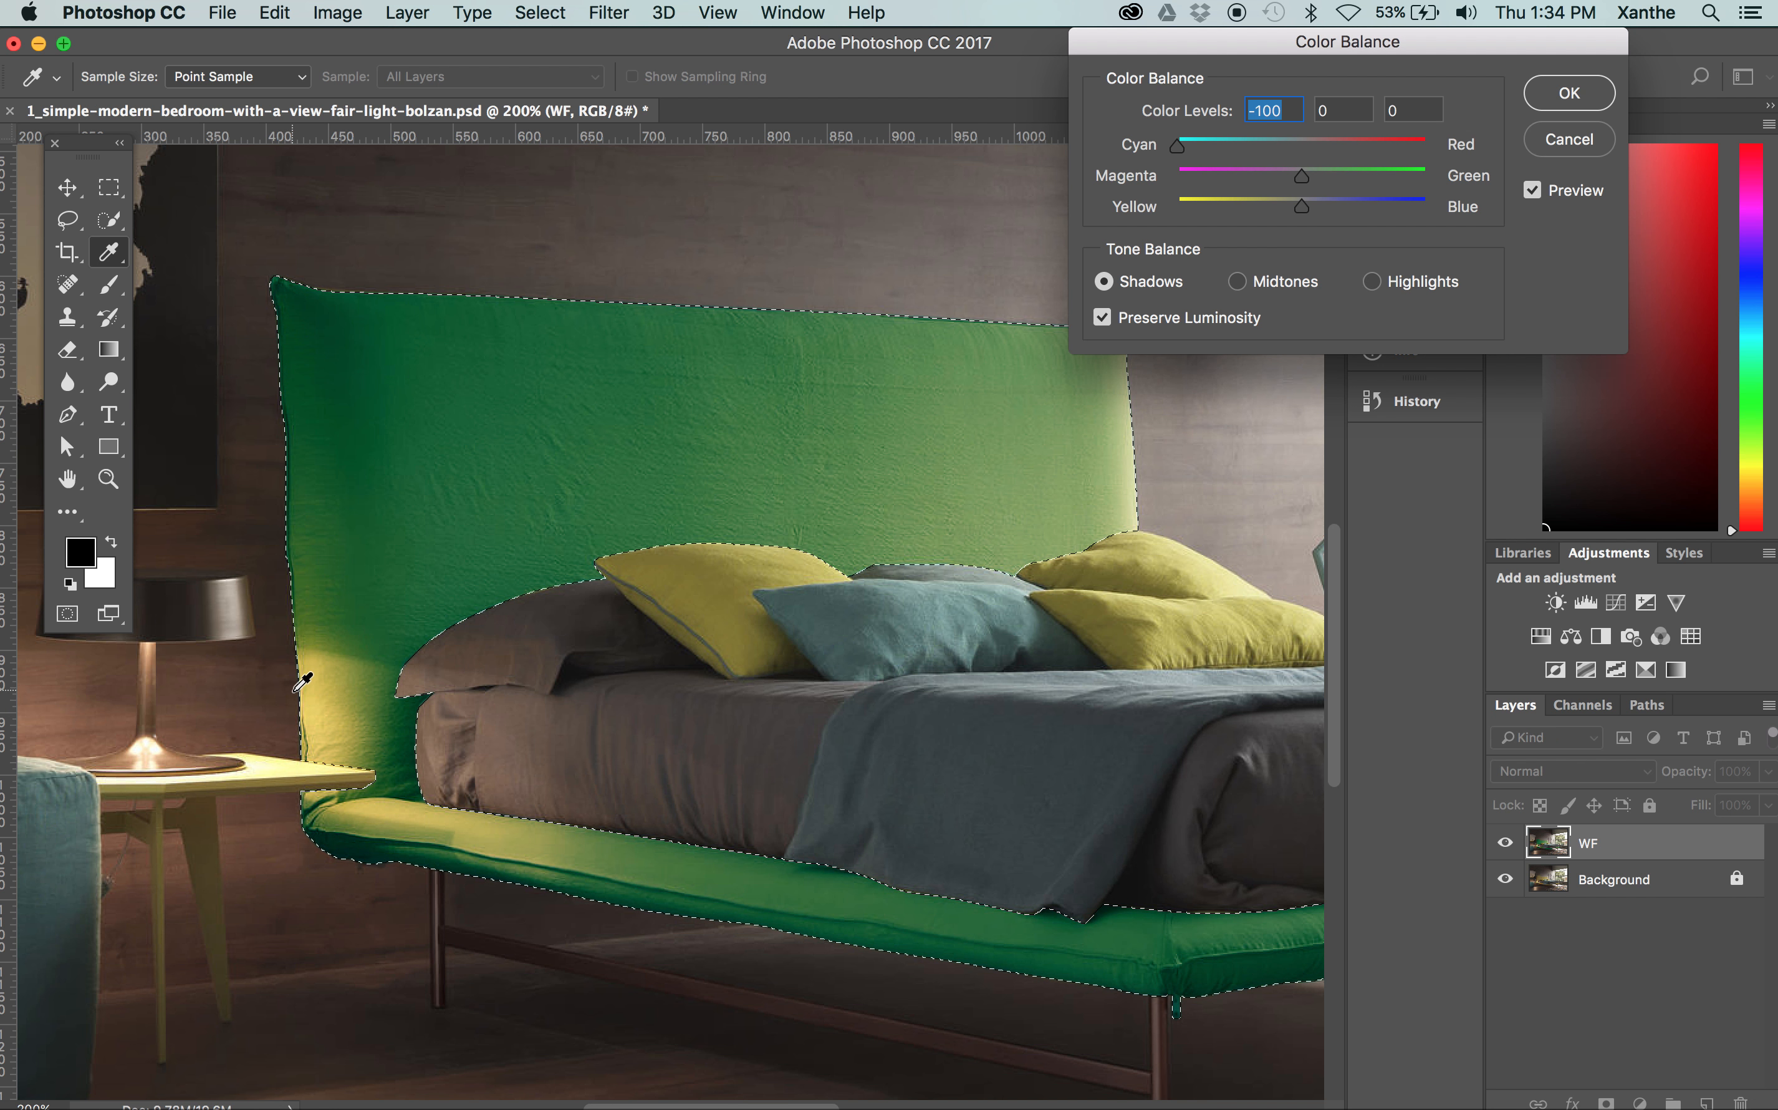
# Try shadow levels of -27 Cyan-Red and +36 Magenta-Green with highlights at +94 Yellow-Blue, and cancel Color Balance
pyautogui.moveTo(1177, 145); pyautogui.dragTo(1273, 146)
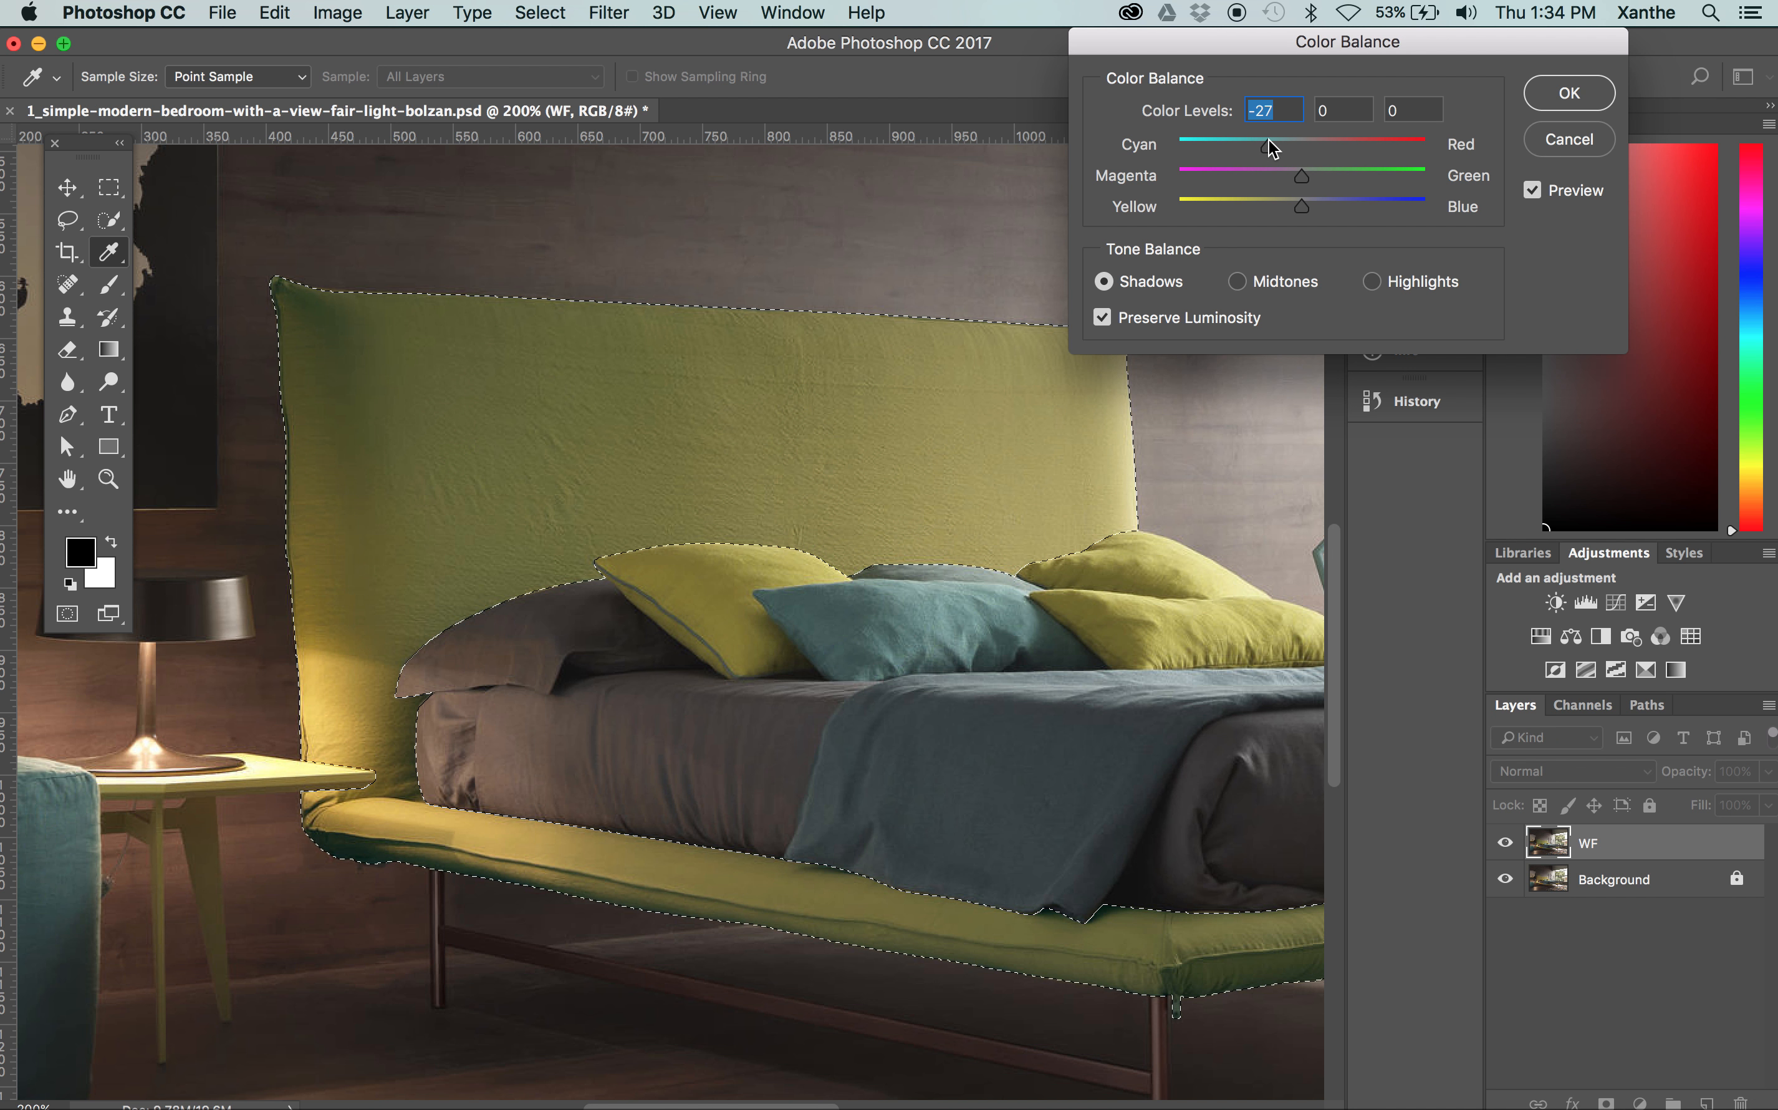
pyautogui.moveTo(1305, 167); pyautogui.dragTo(1330, 184)
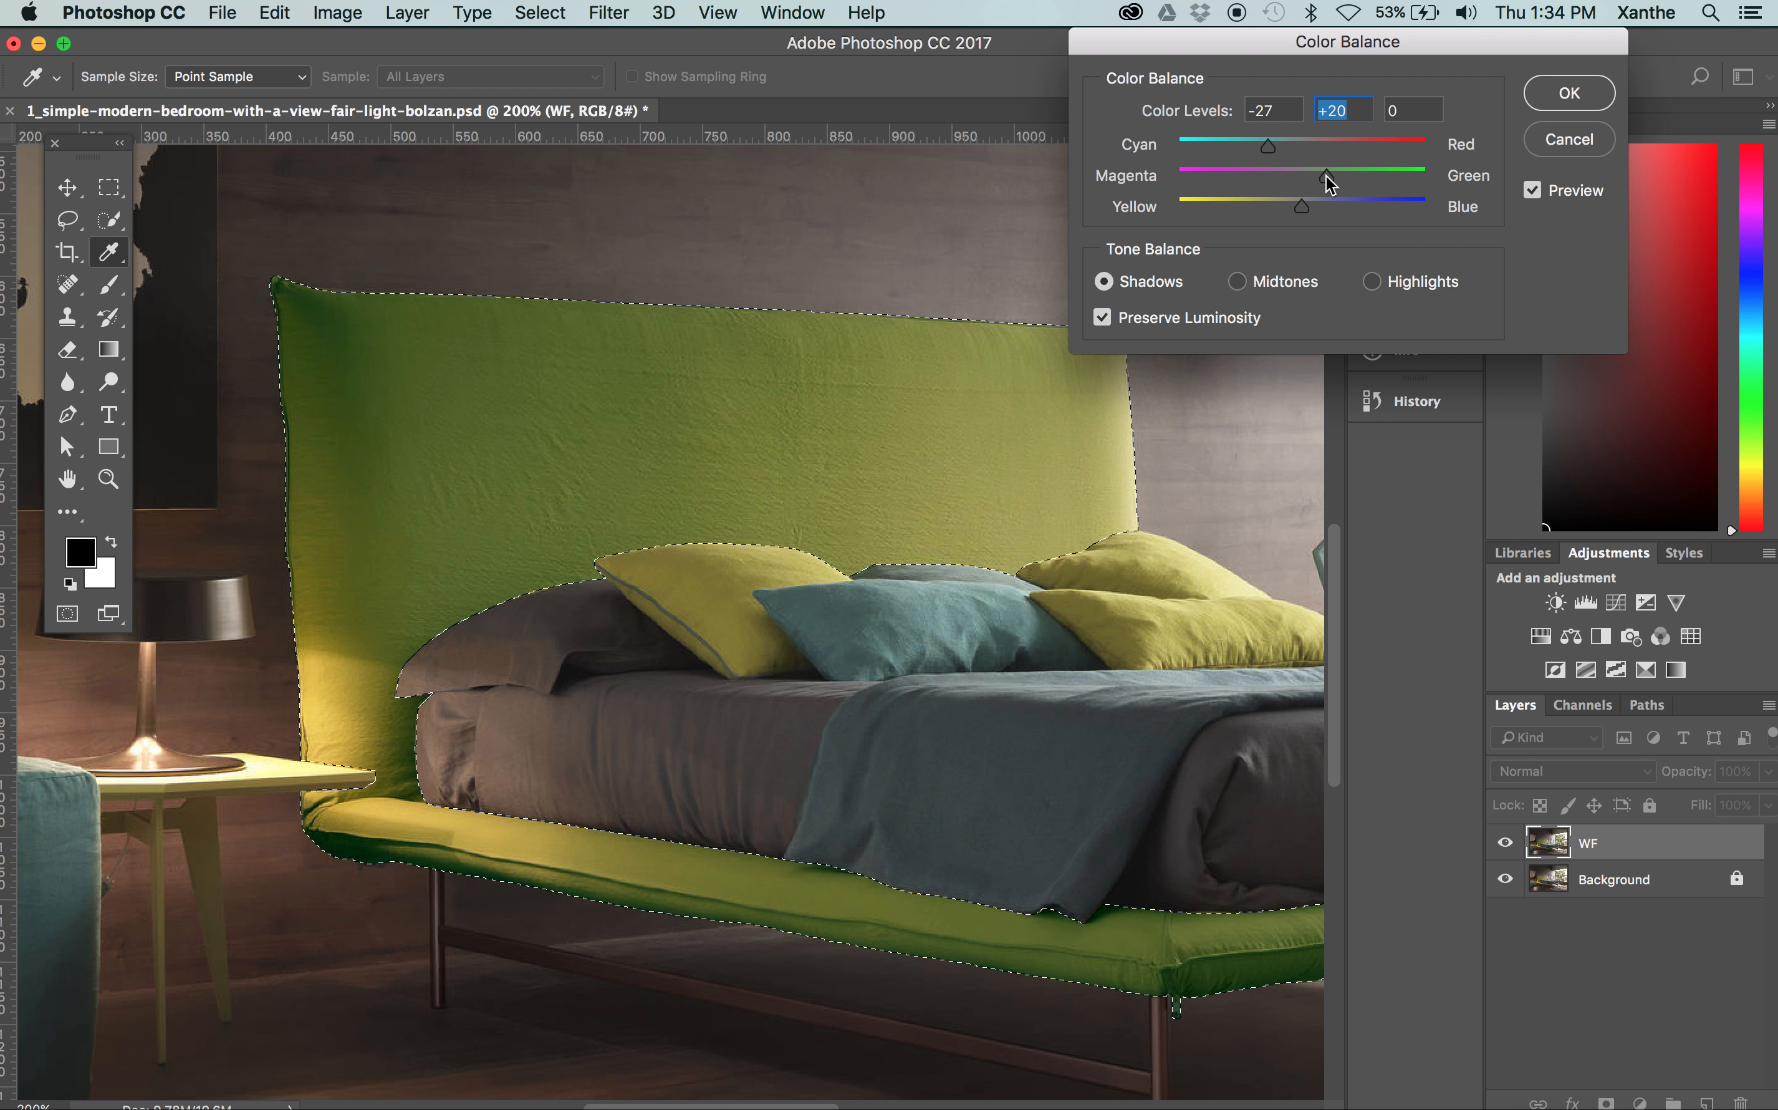
pyautogui.click(1345, 177)
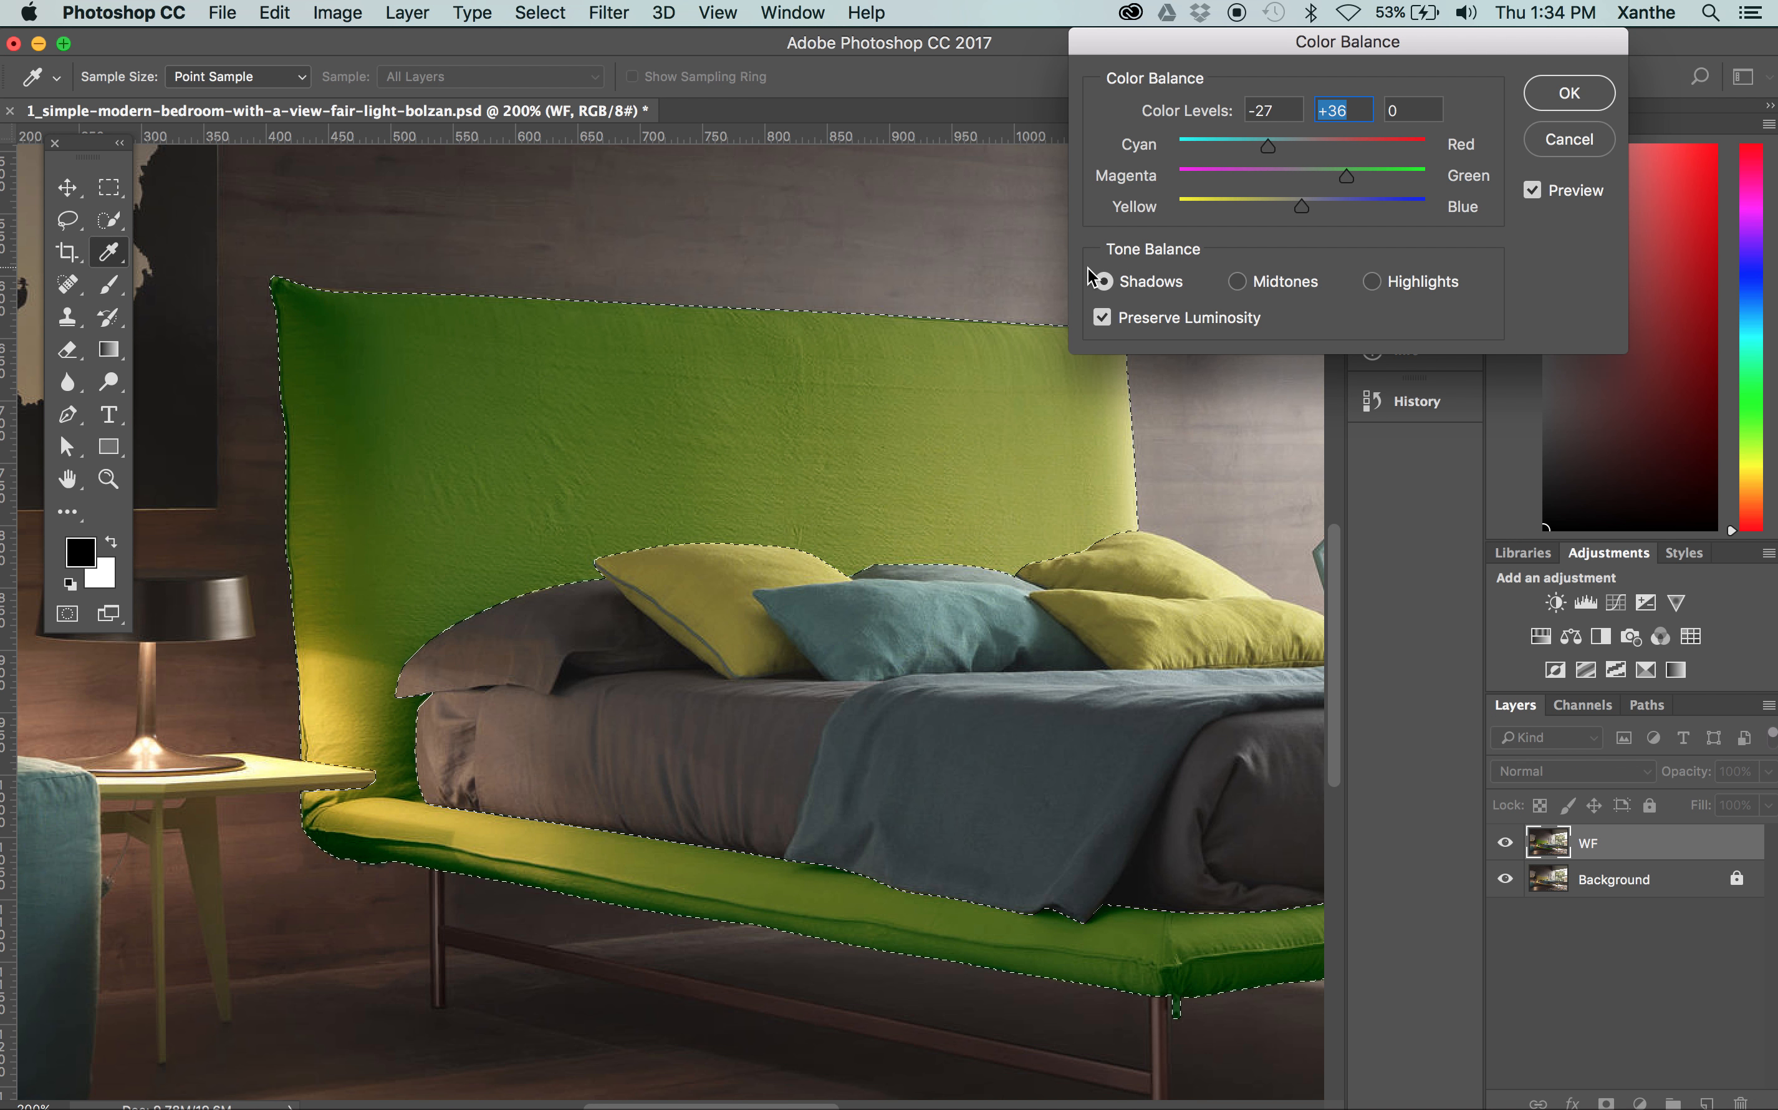
pyautogui.click(1349, 201)
pyautogui.click(1371, 282)
pyautogui.moveTo(1347, 211); pyautogui.dragTo(1417, 209)
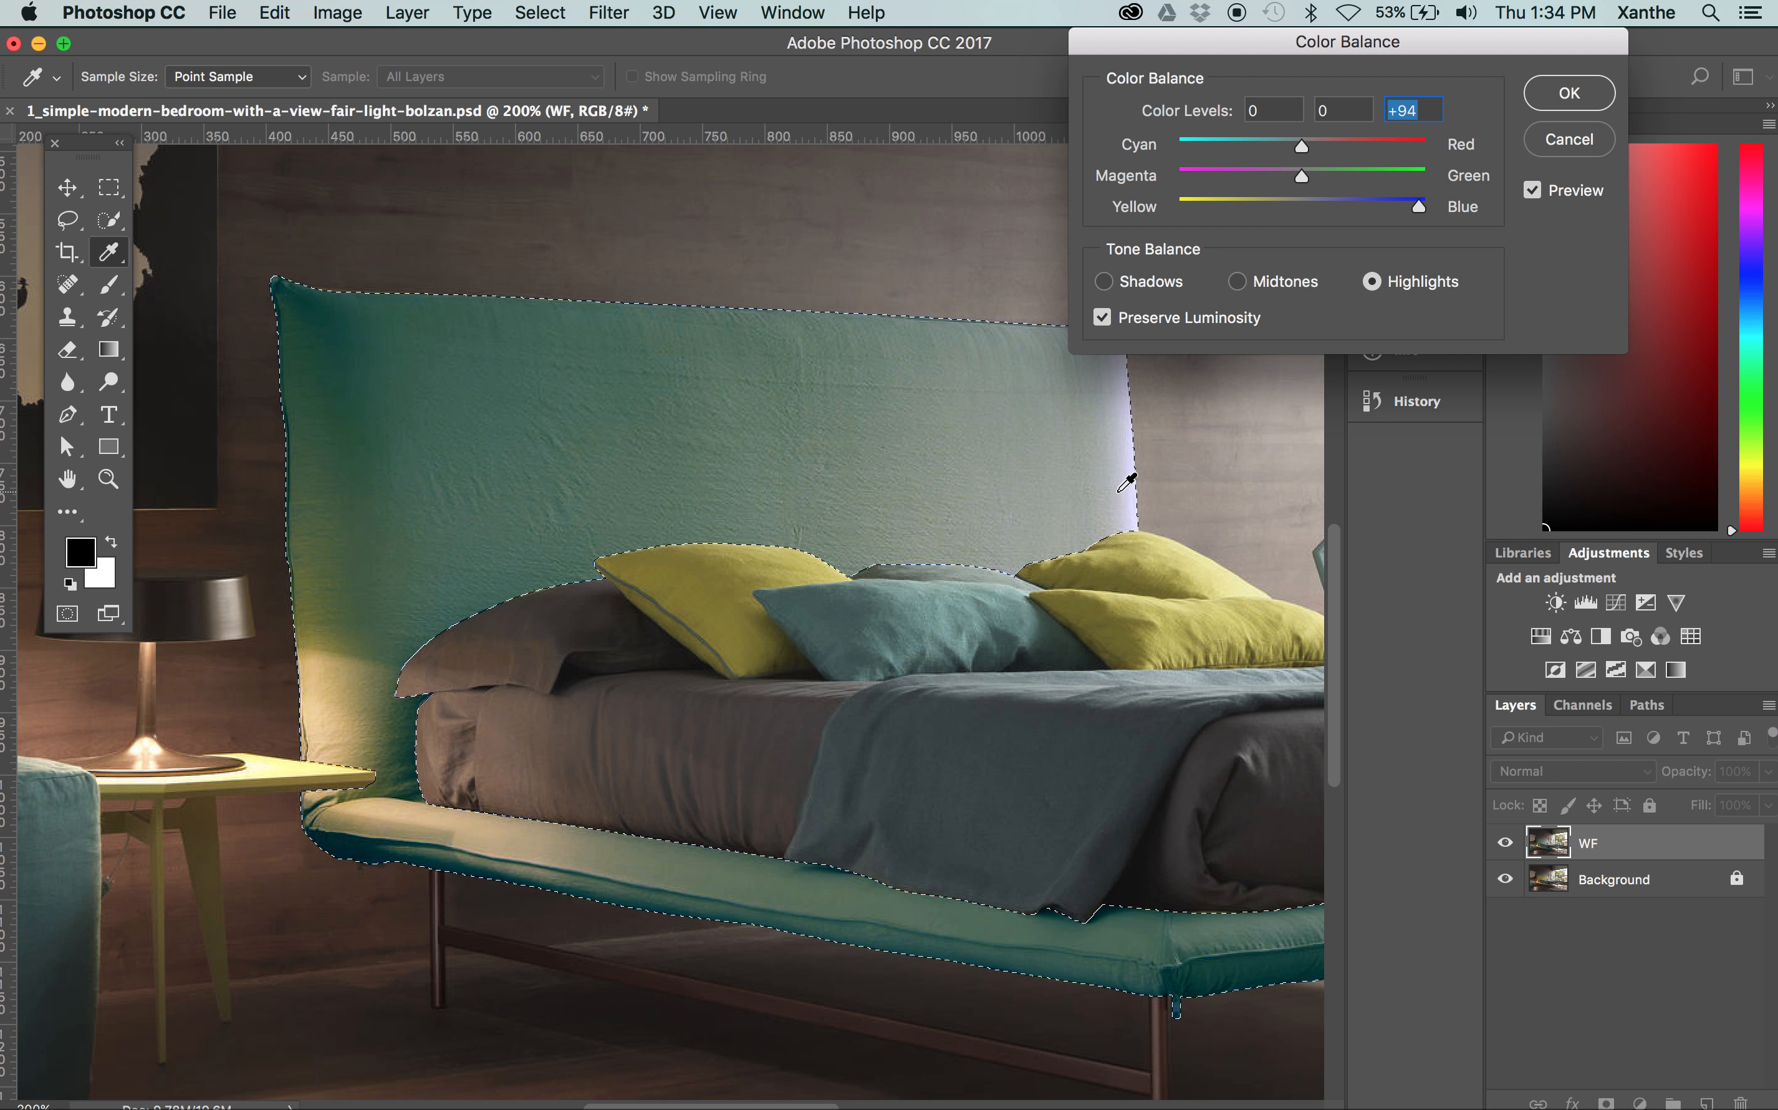
pyautogui.click(1570, 139)
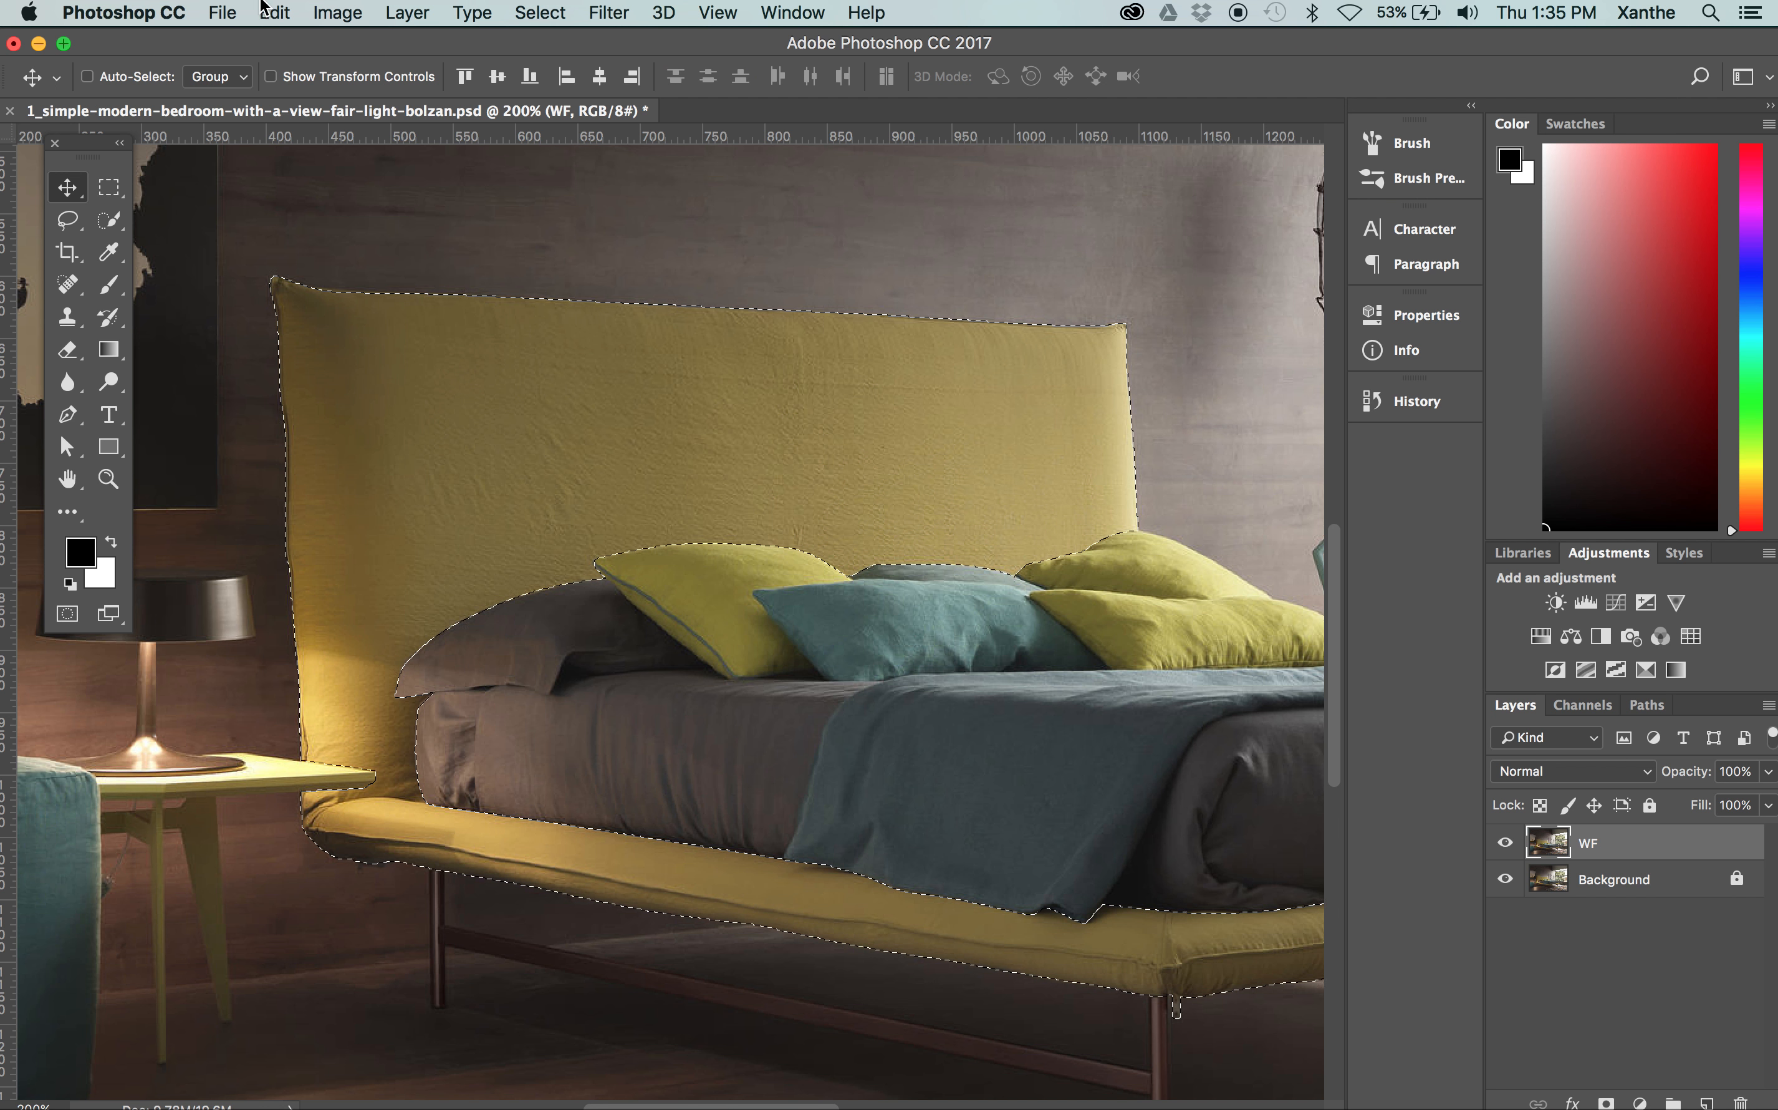
# Try Replace Color on the bed frame, adding several headboard tones to the sampled colours with a hue of +29, and cancel
pyautogui.click(338, 13)
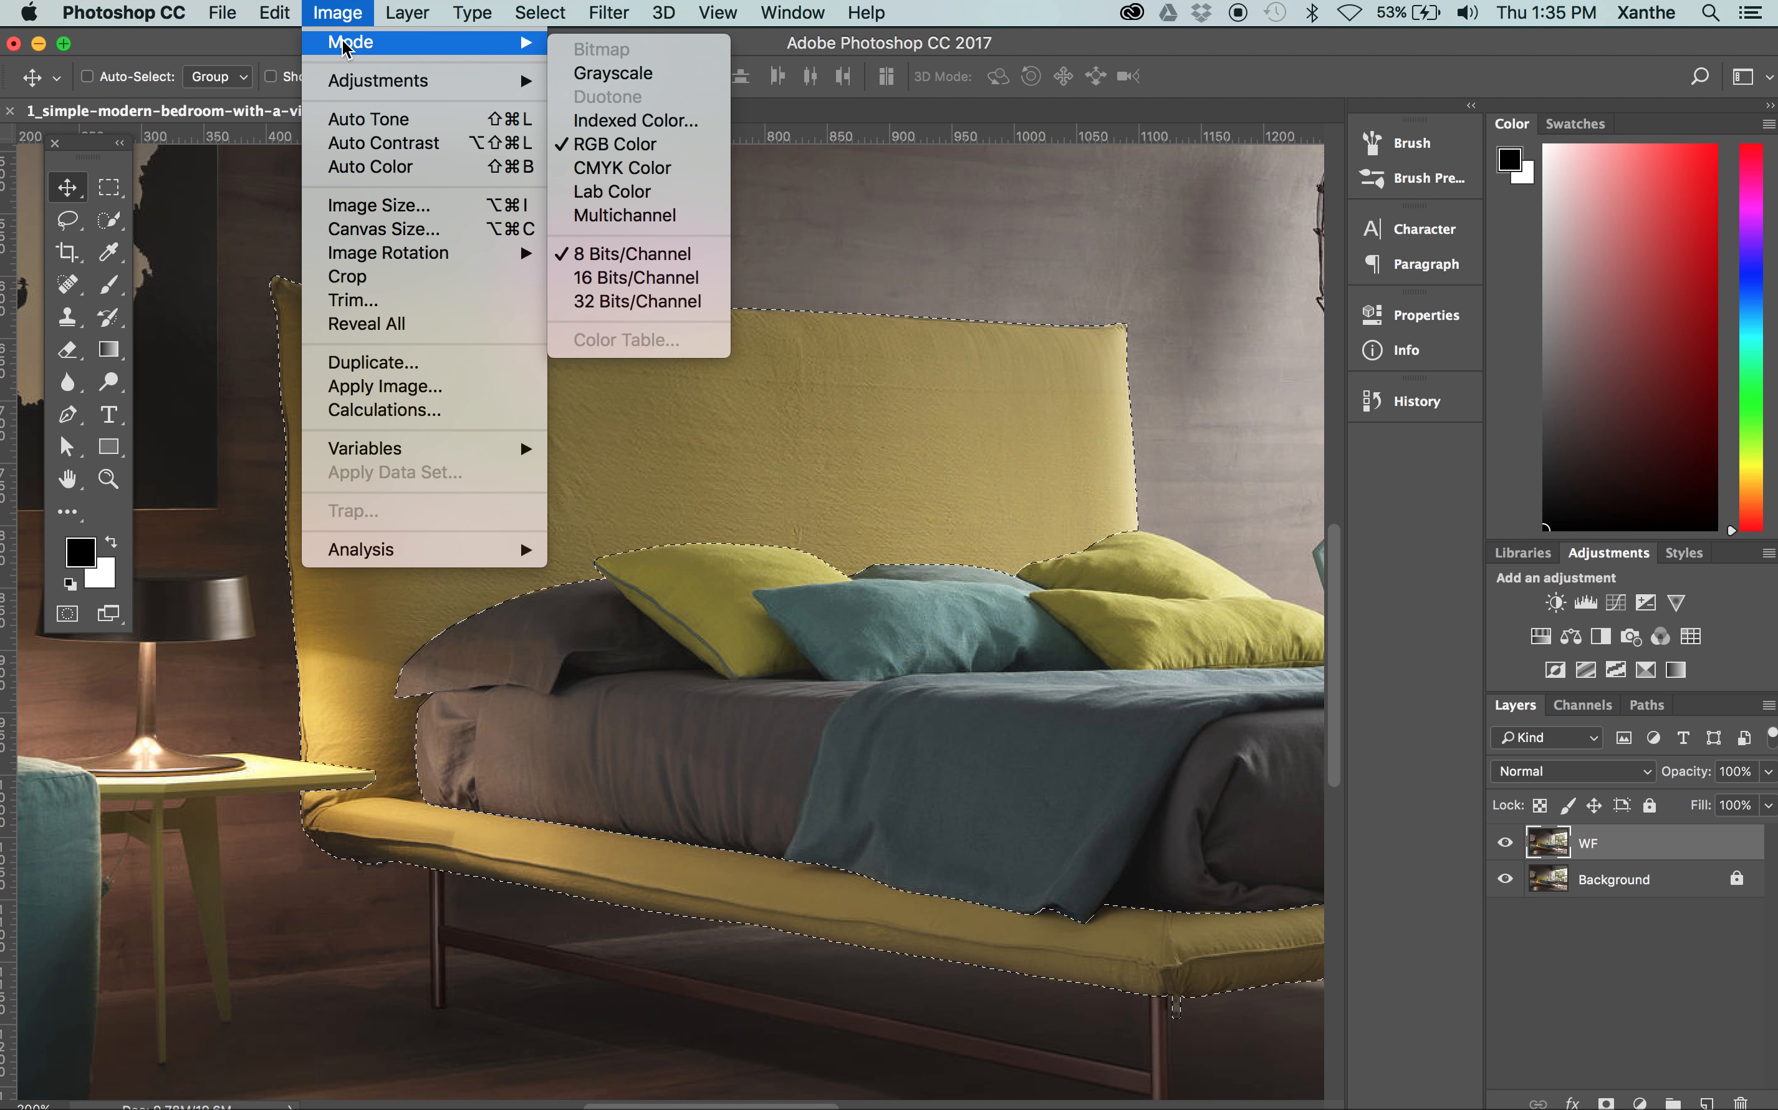
pyautogui.moveTo(356, 84)
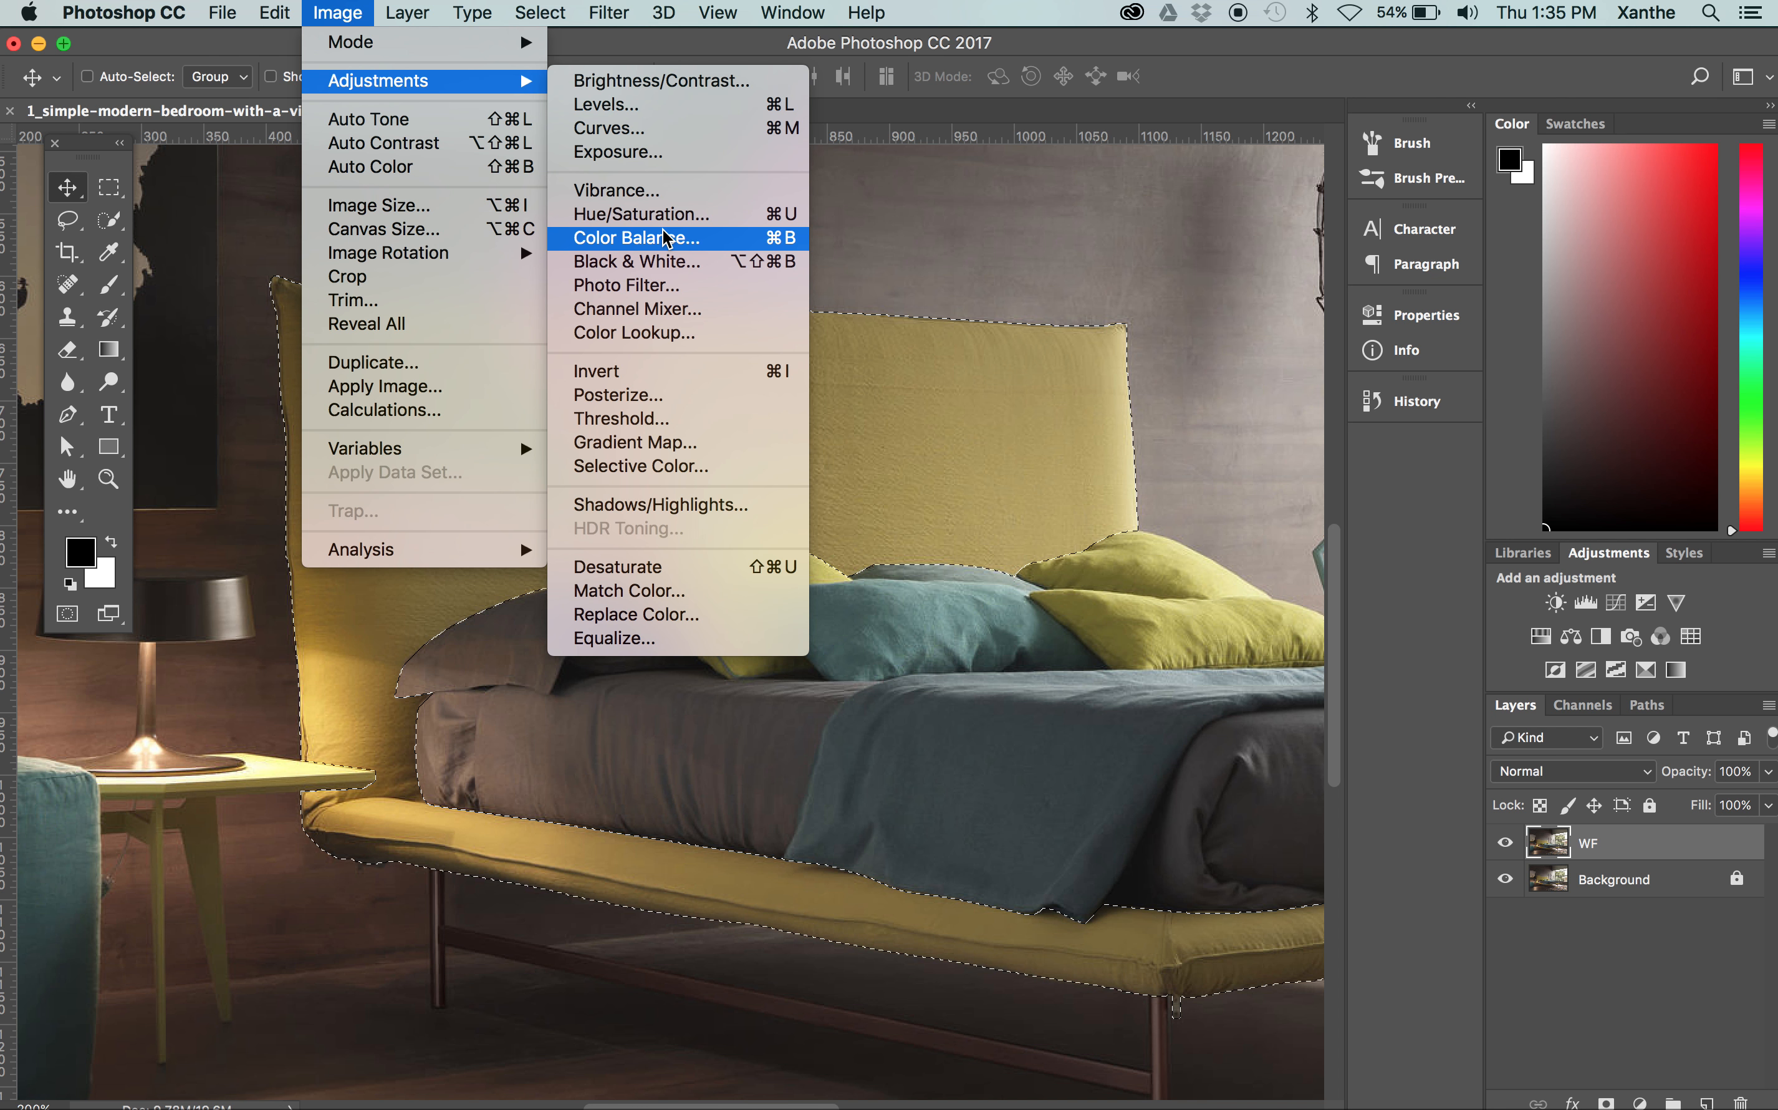
pyautogui.click(623, 616)
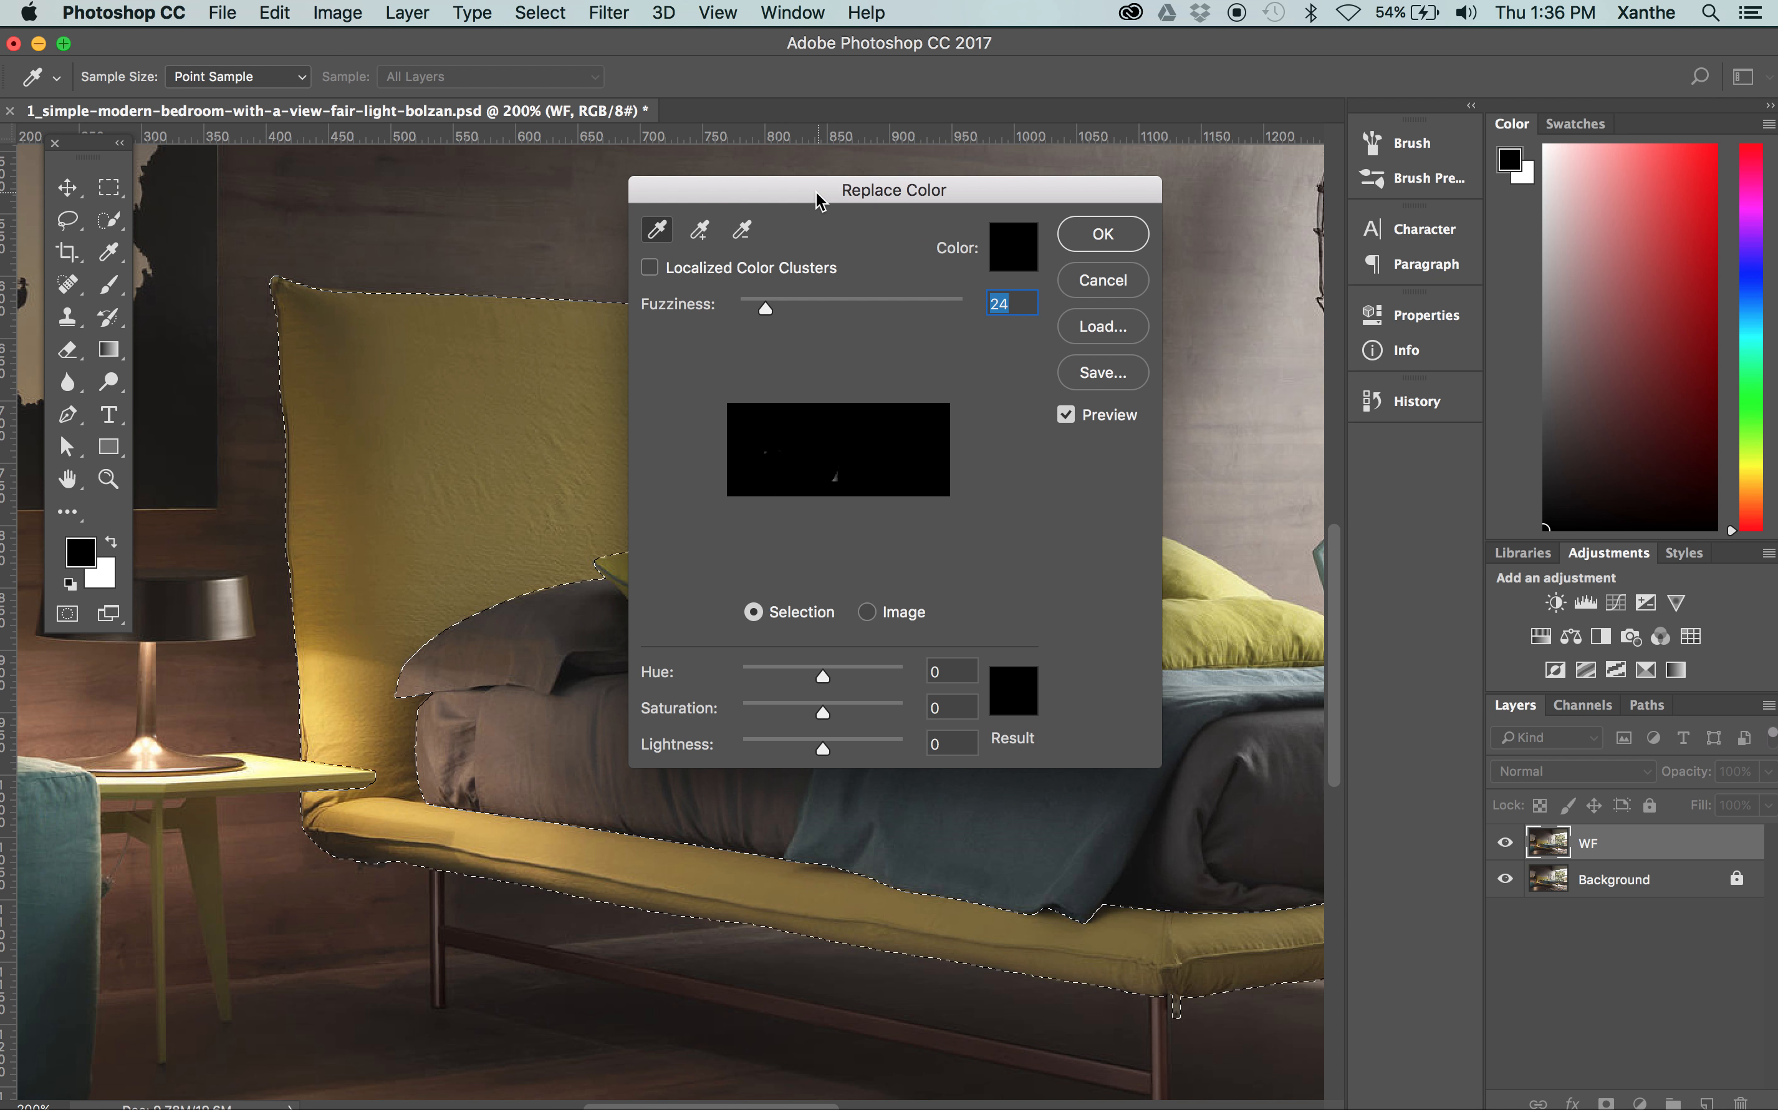
pyautogui.moveTo(770, 201); pyautogui.dragTo(1052, 125)
pyautogui.click(982, 154)
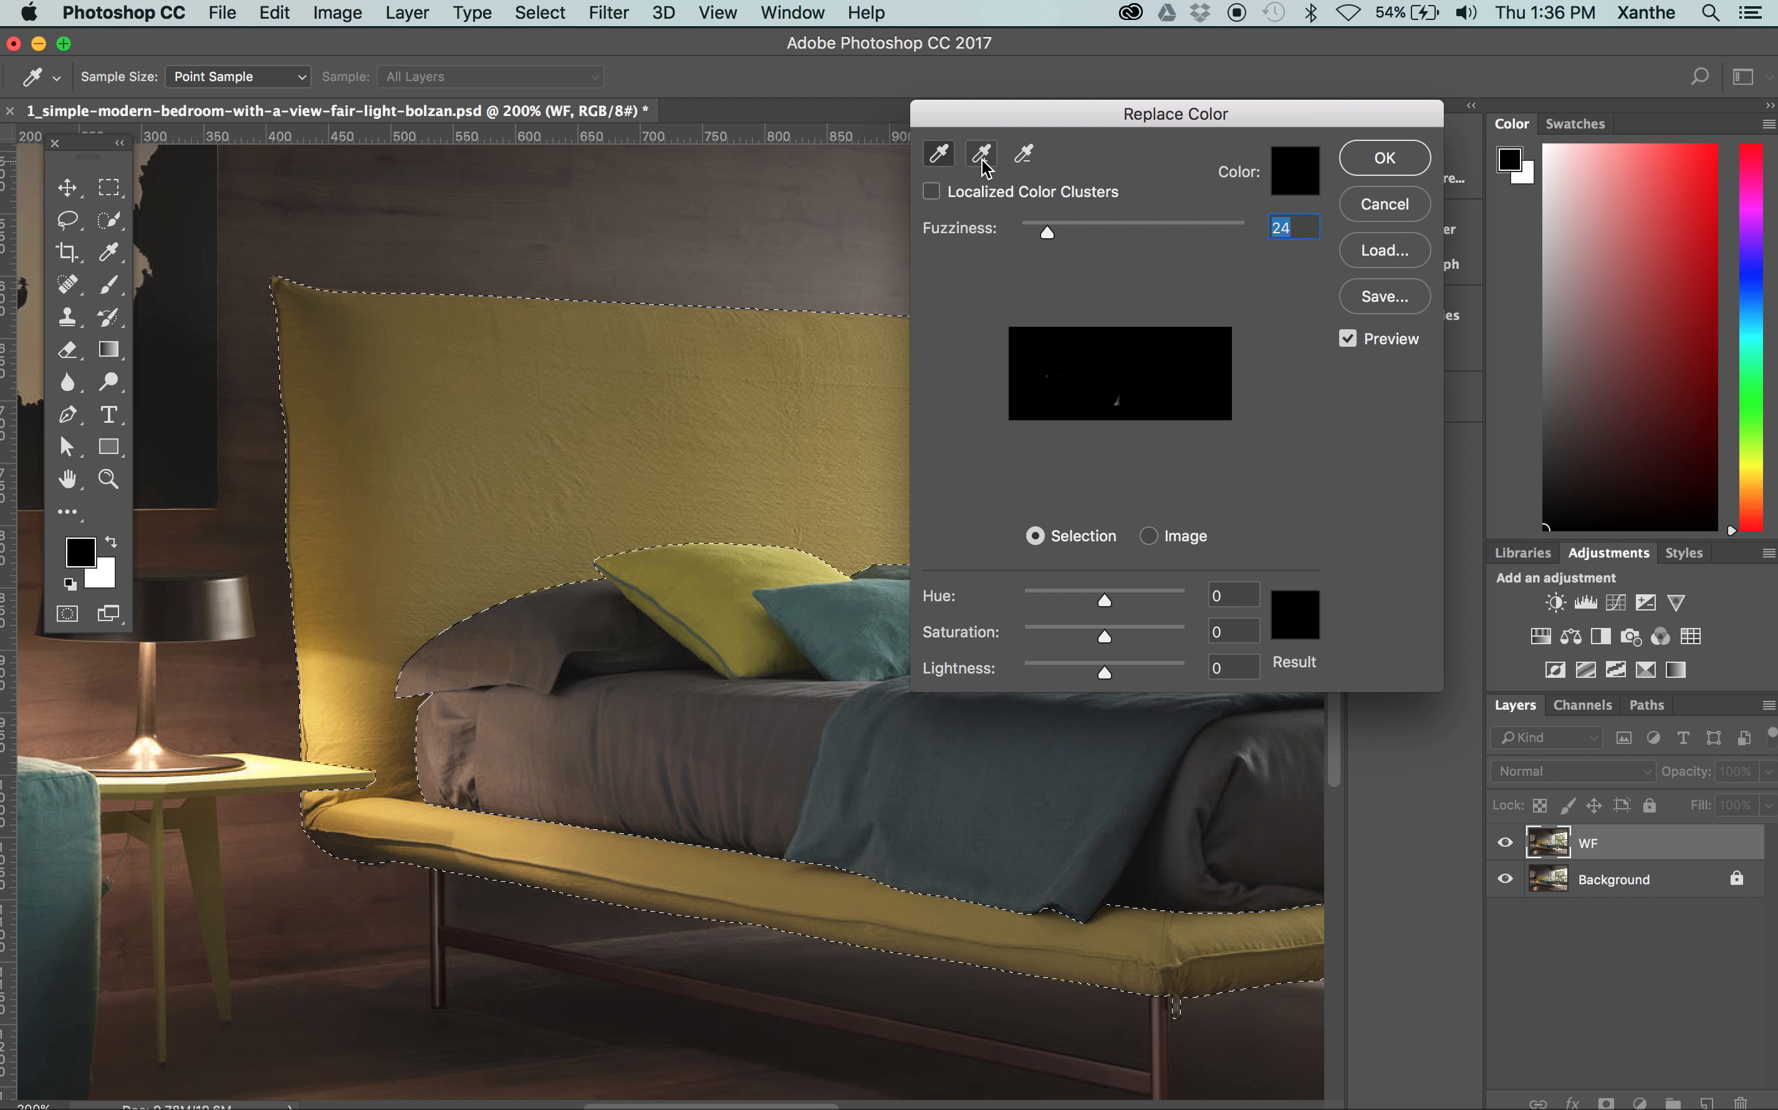
pyautogui.click(647, 371)
pyautogui.click(466, 362)
pyautogui.click(382, 424)
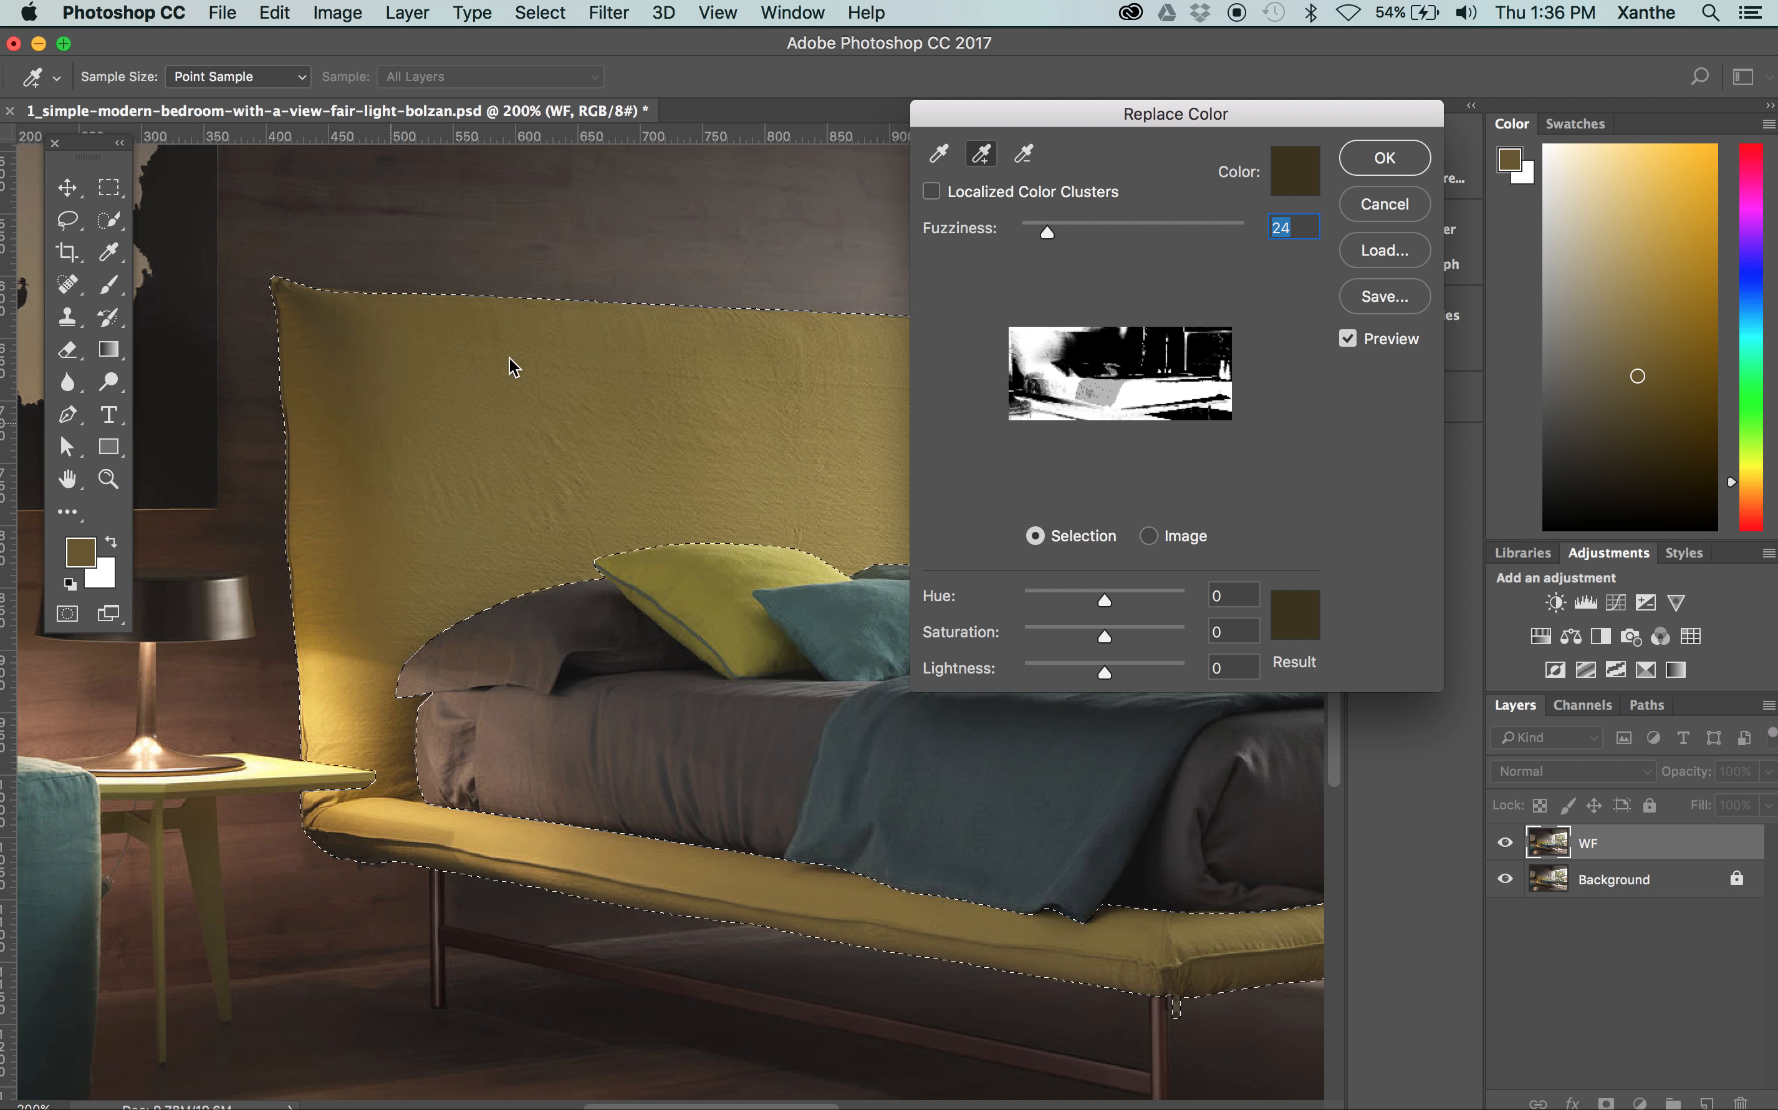
pyautogui.click(749, 398)
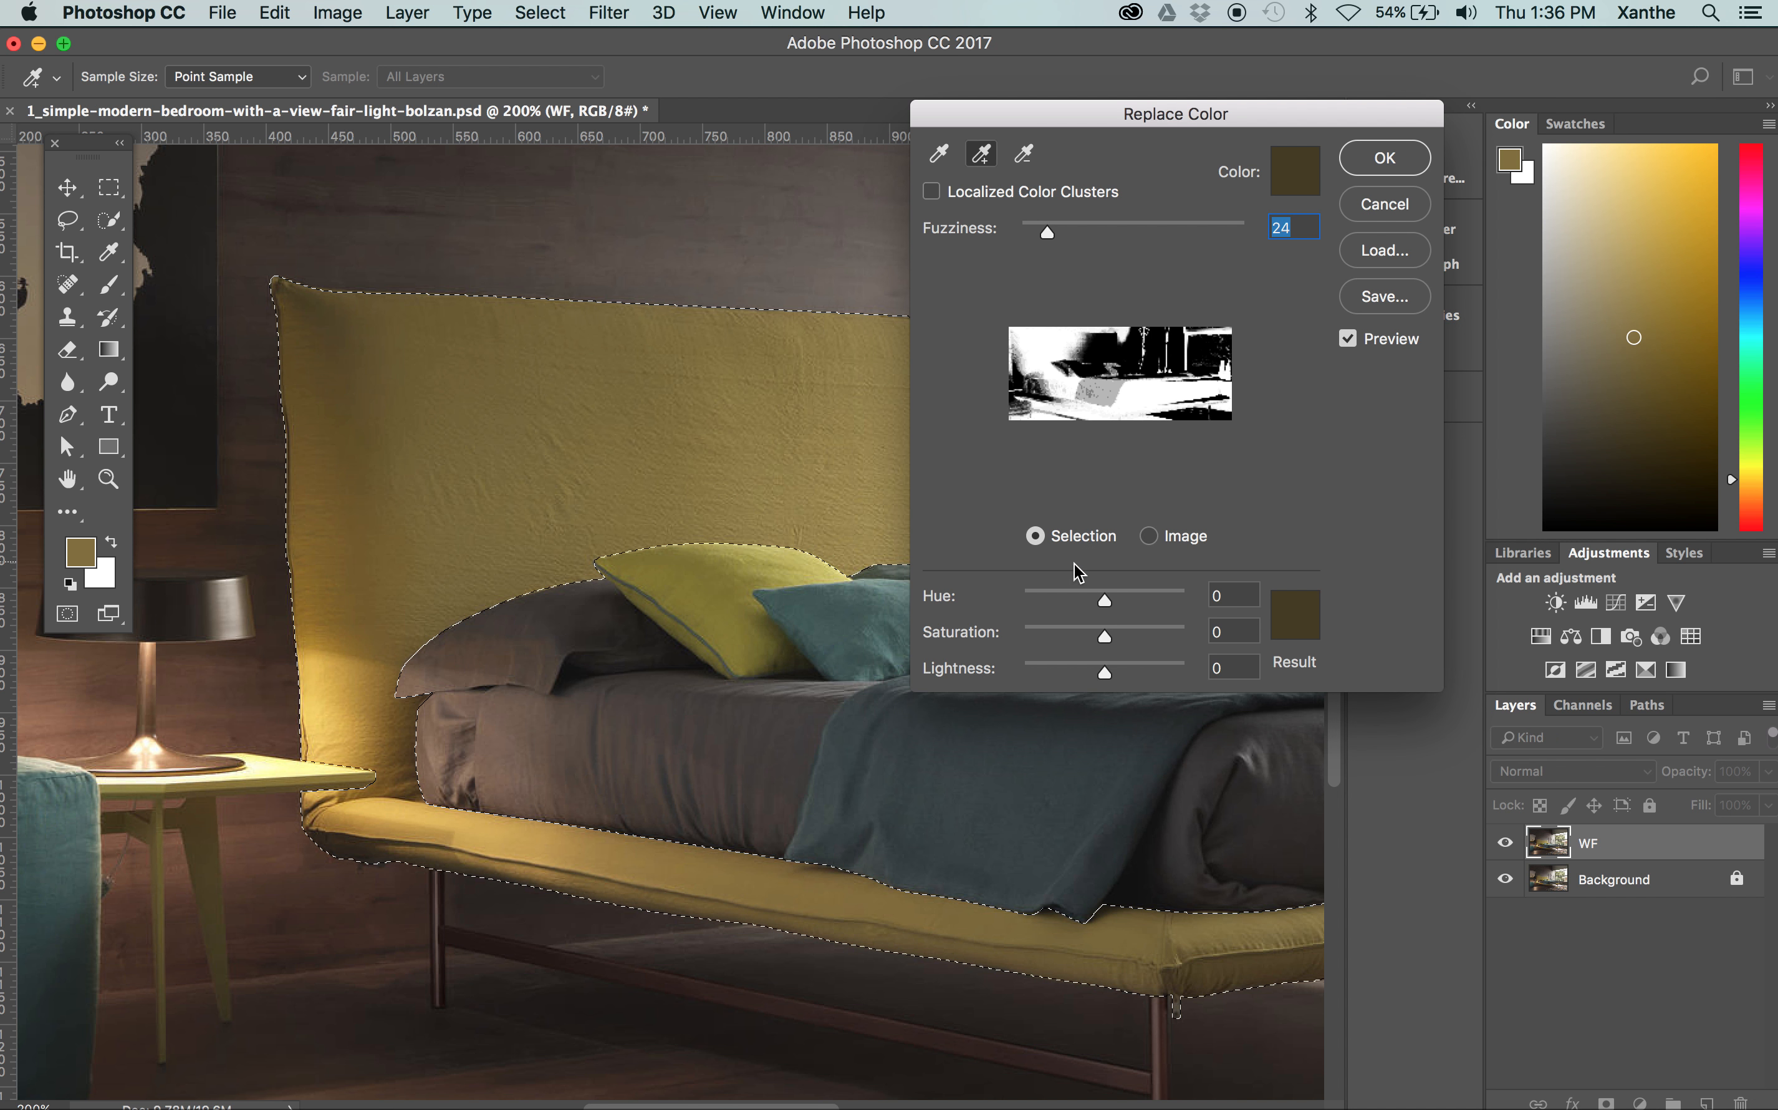
pyautogui.moveTo(1076, 598); pyautogui.dragTo(1118, 583)
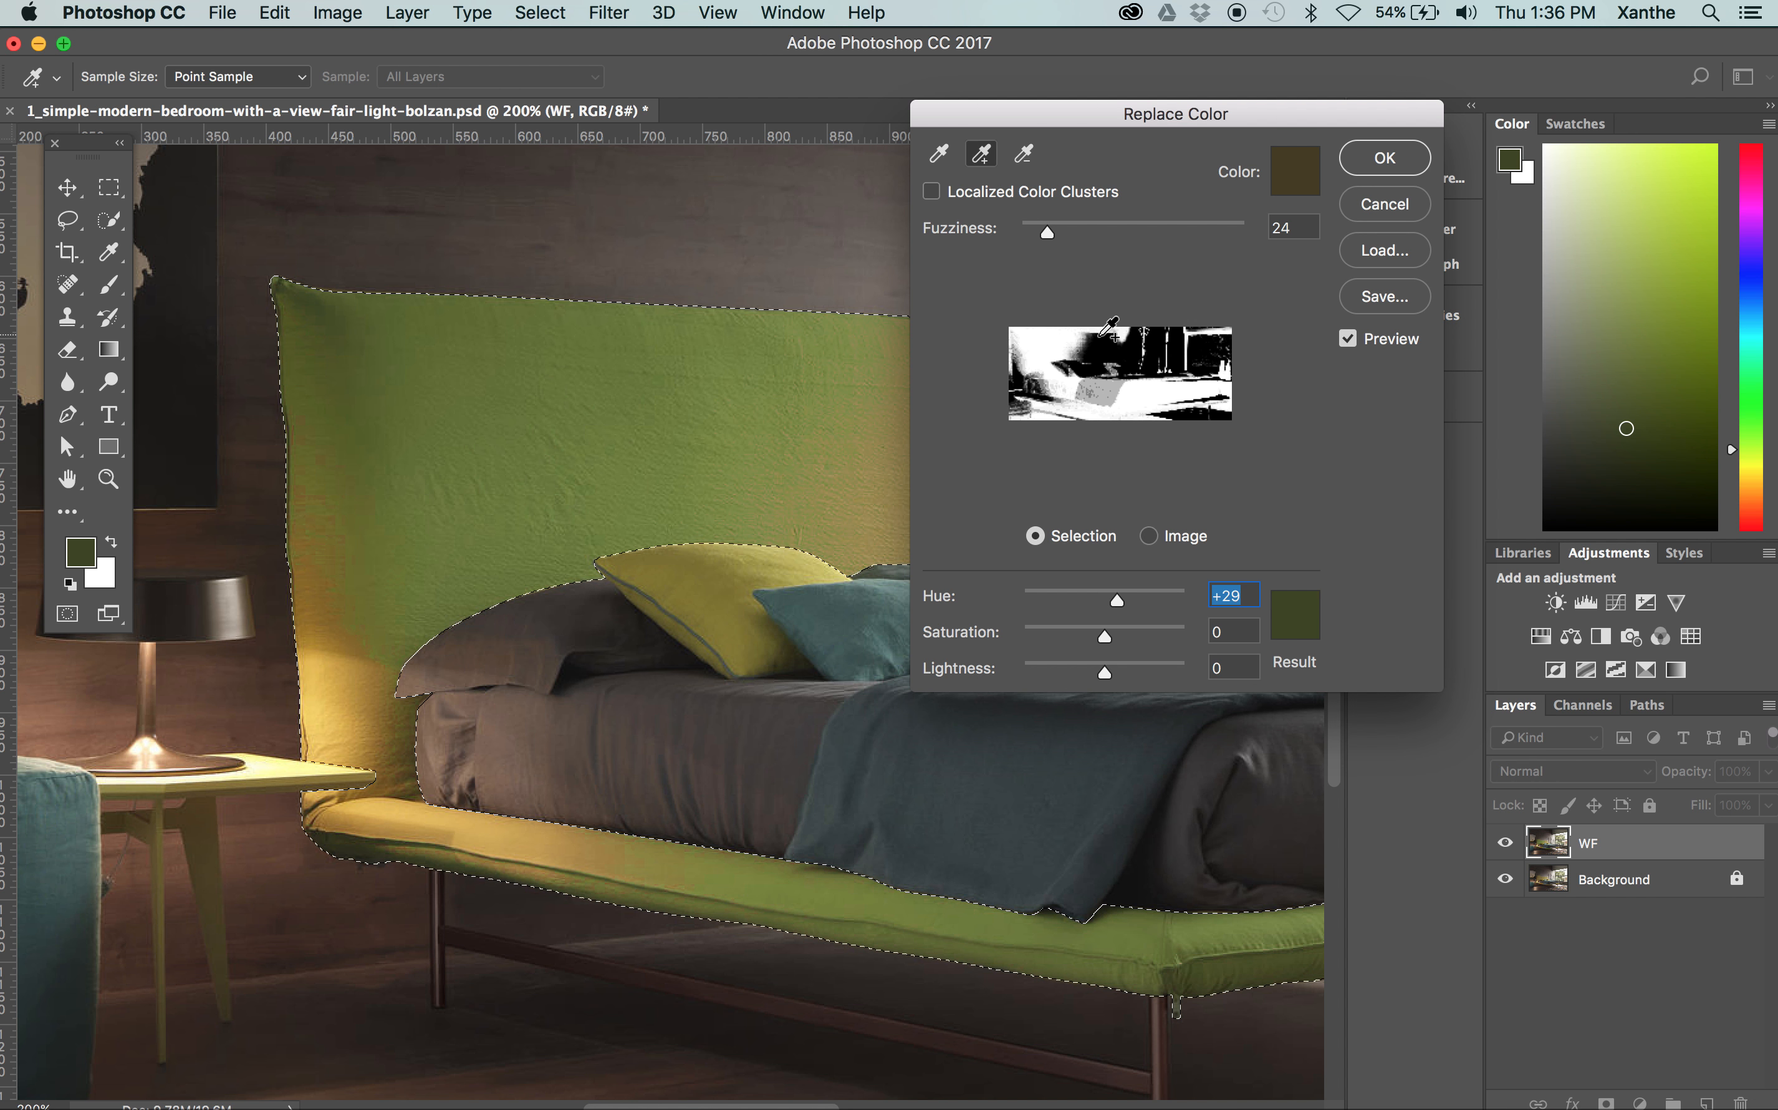
pyautogui.click(1385, 207)
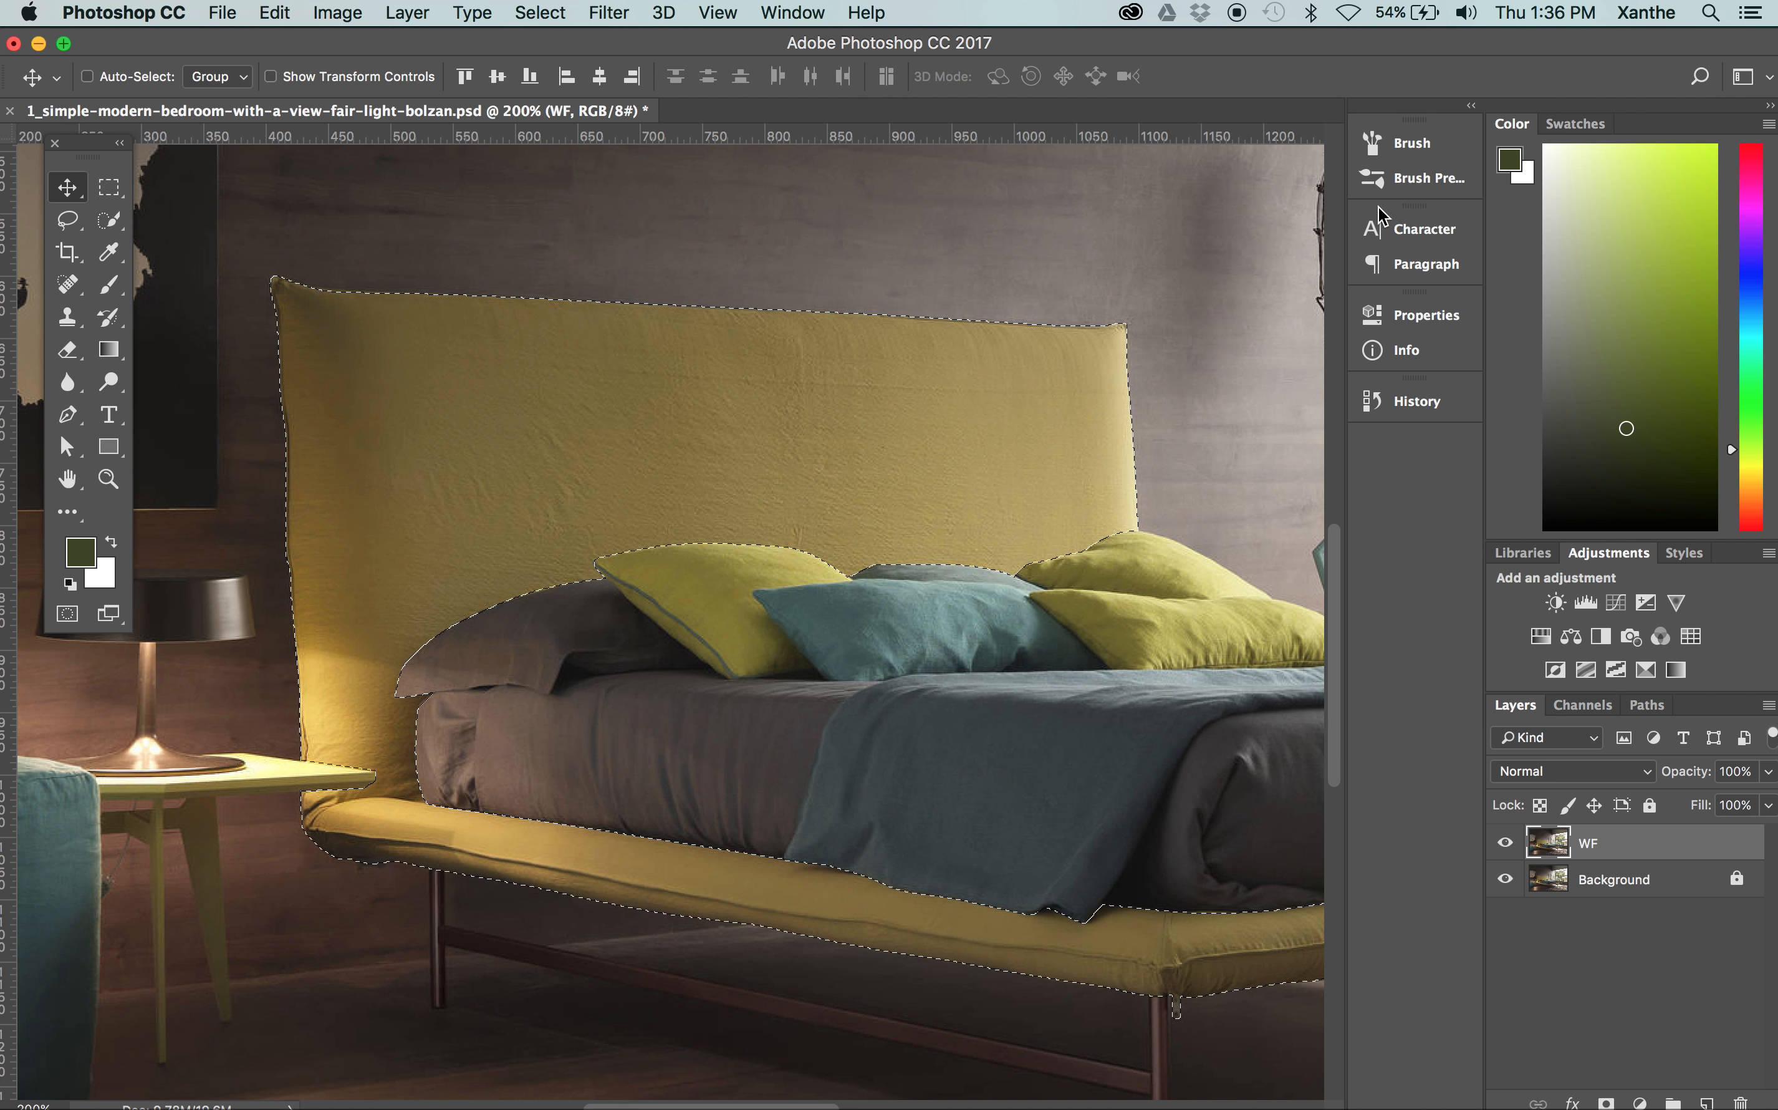
# Start a Hue/Saturation adjustment on the selected bed frame and set its saturation to -60
pyautogui.press('super+minus')
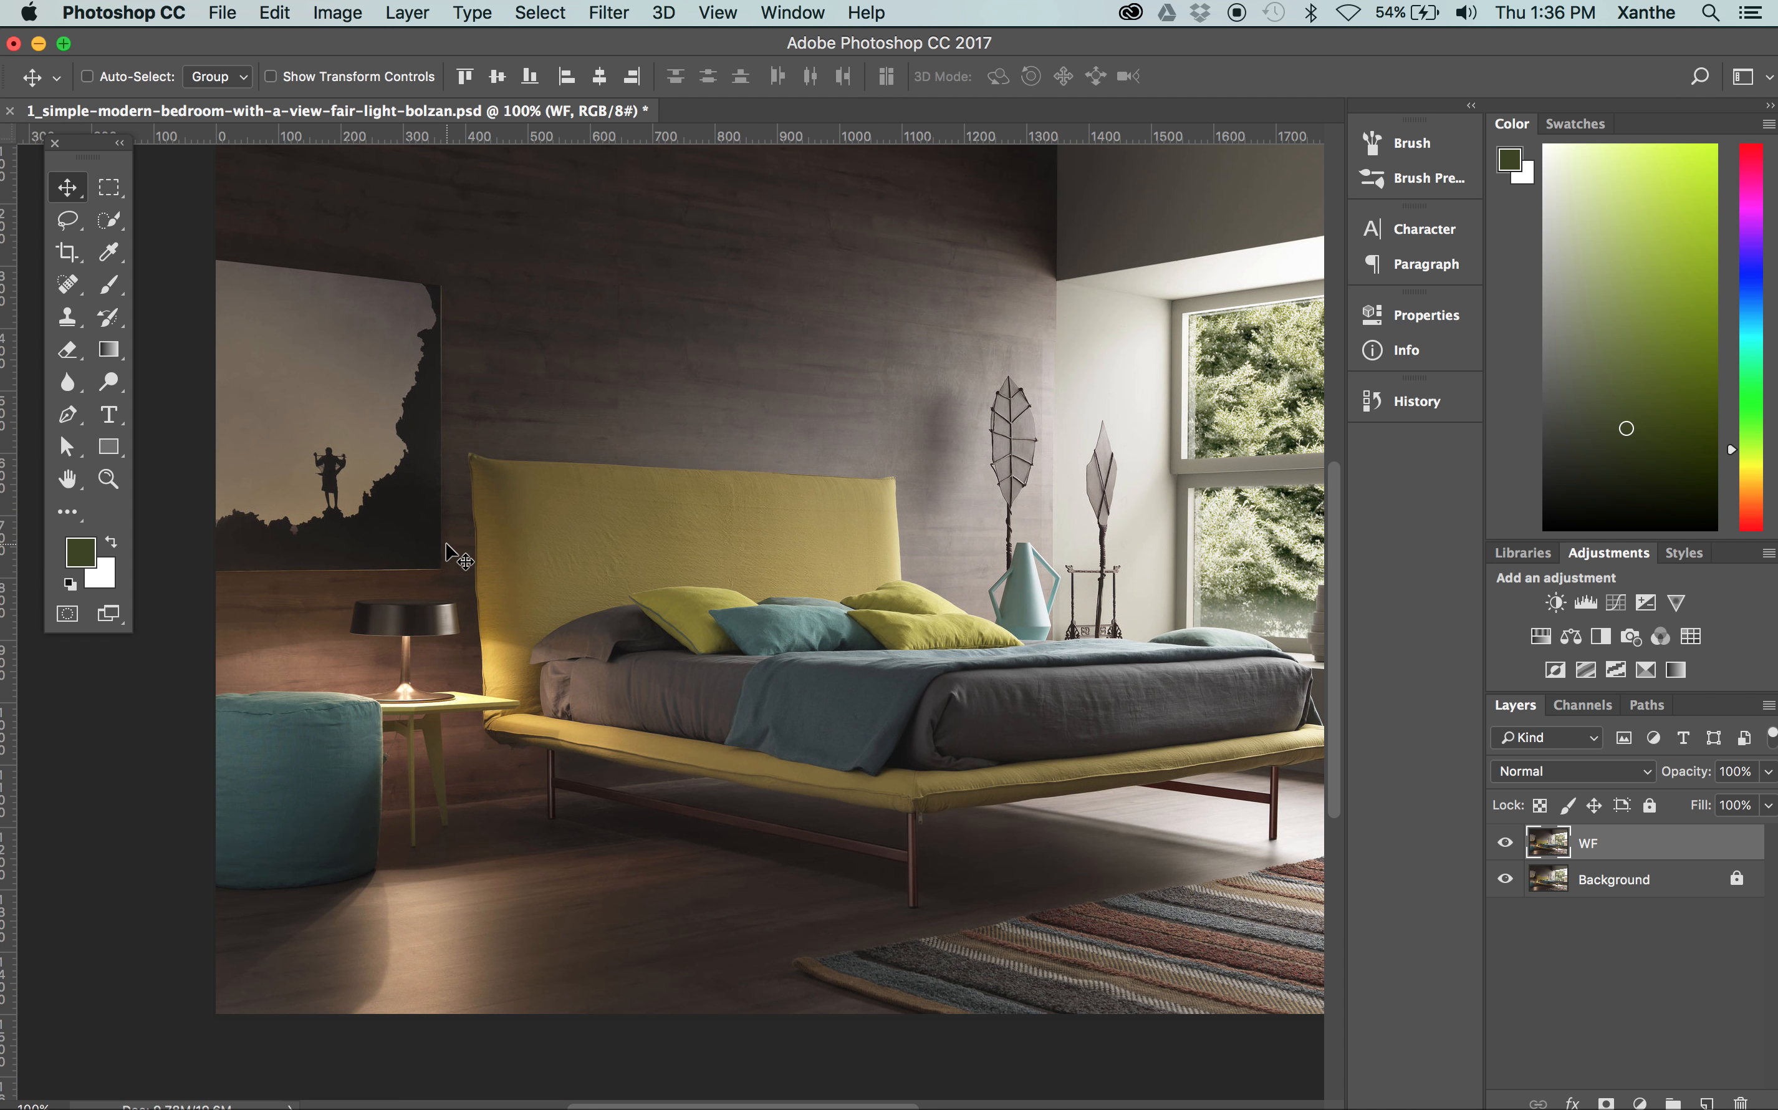
pyautogui.hscroll(5, 655, 629)
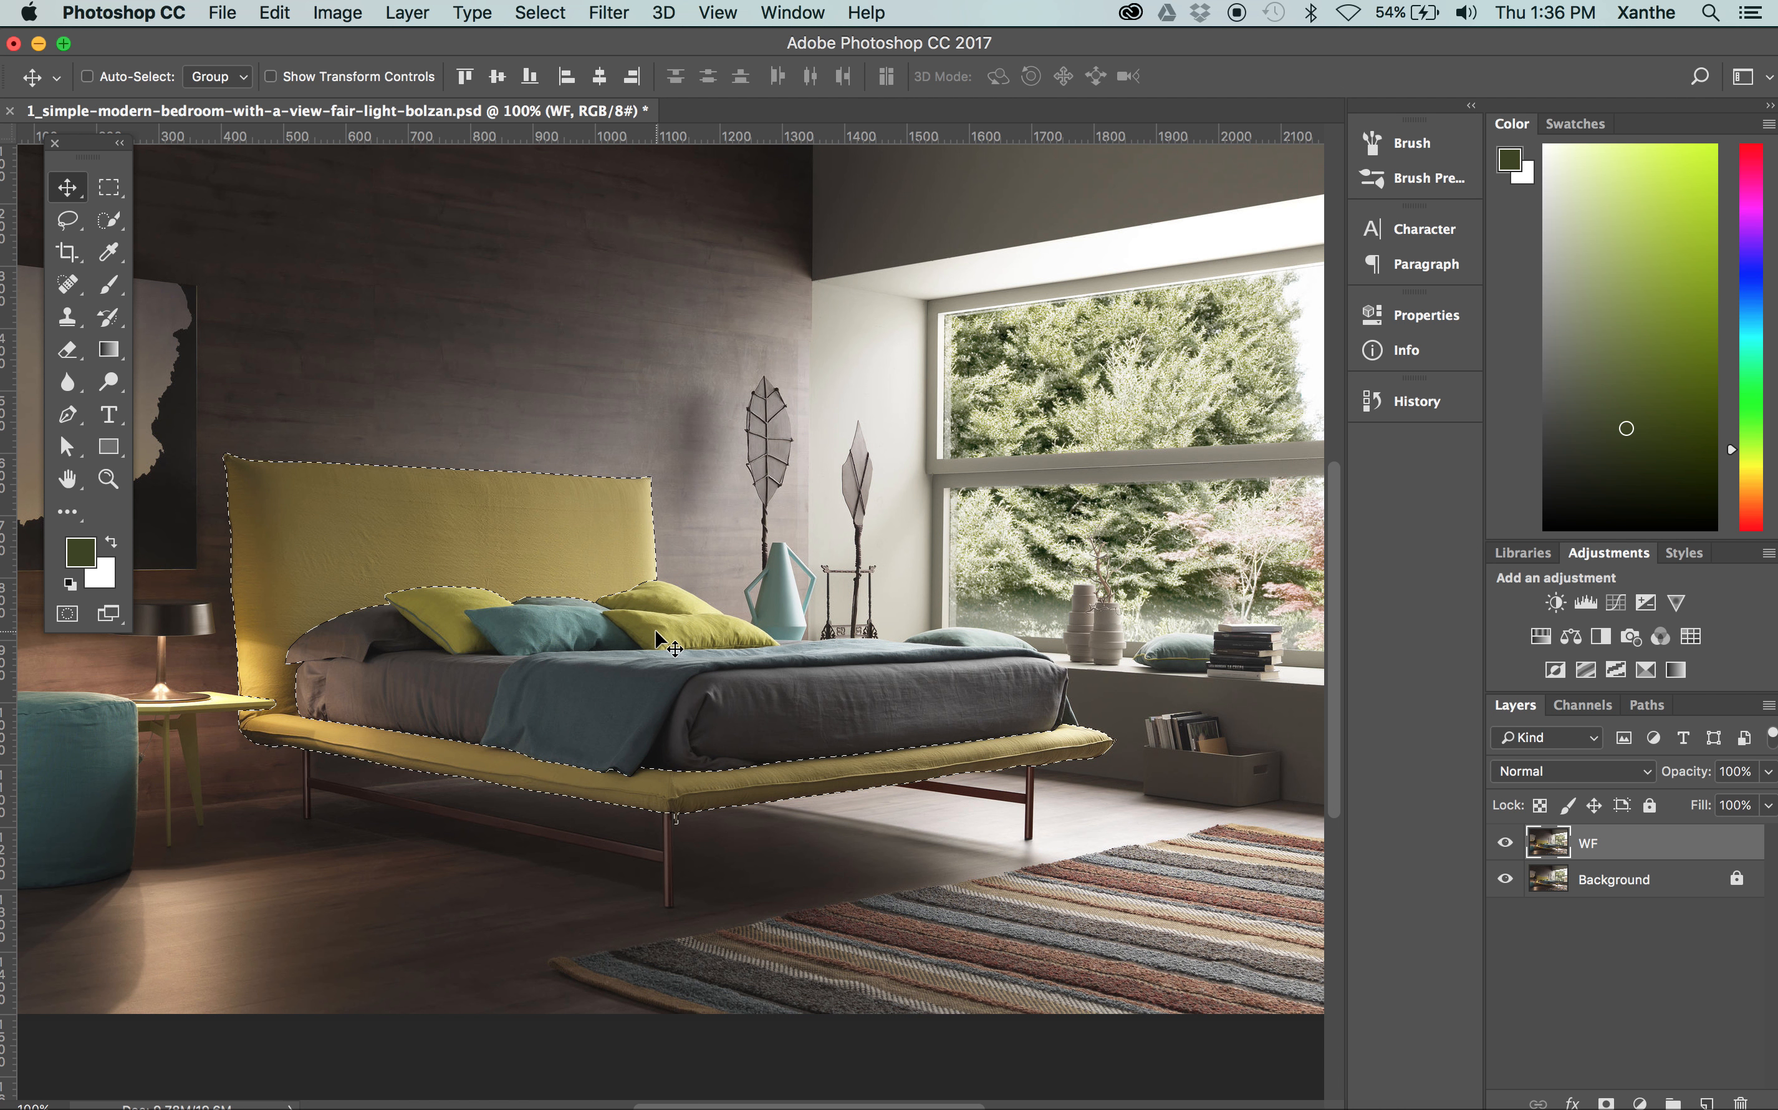
pyautogui.hscroll(-4, 655, 630)
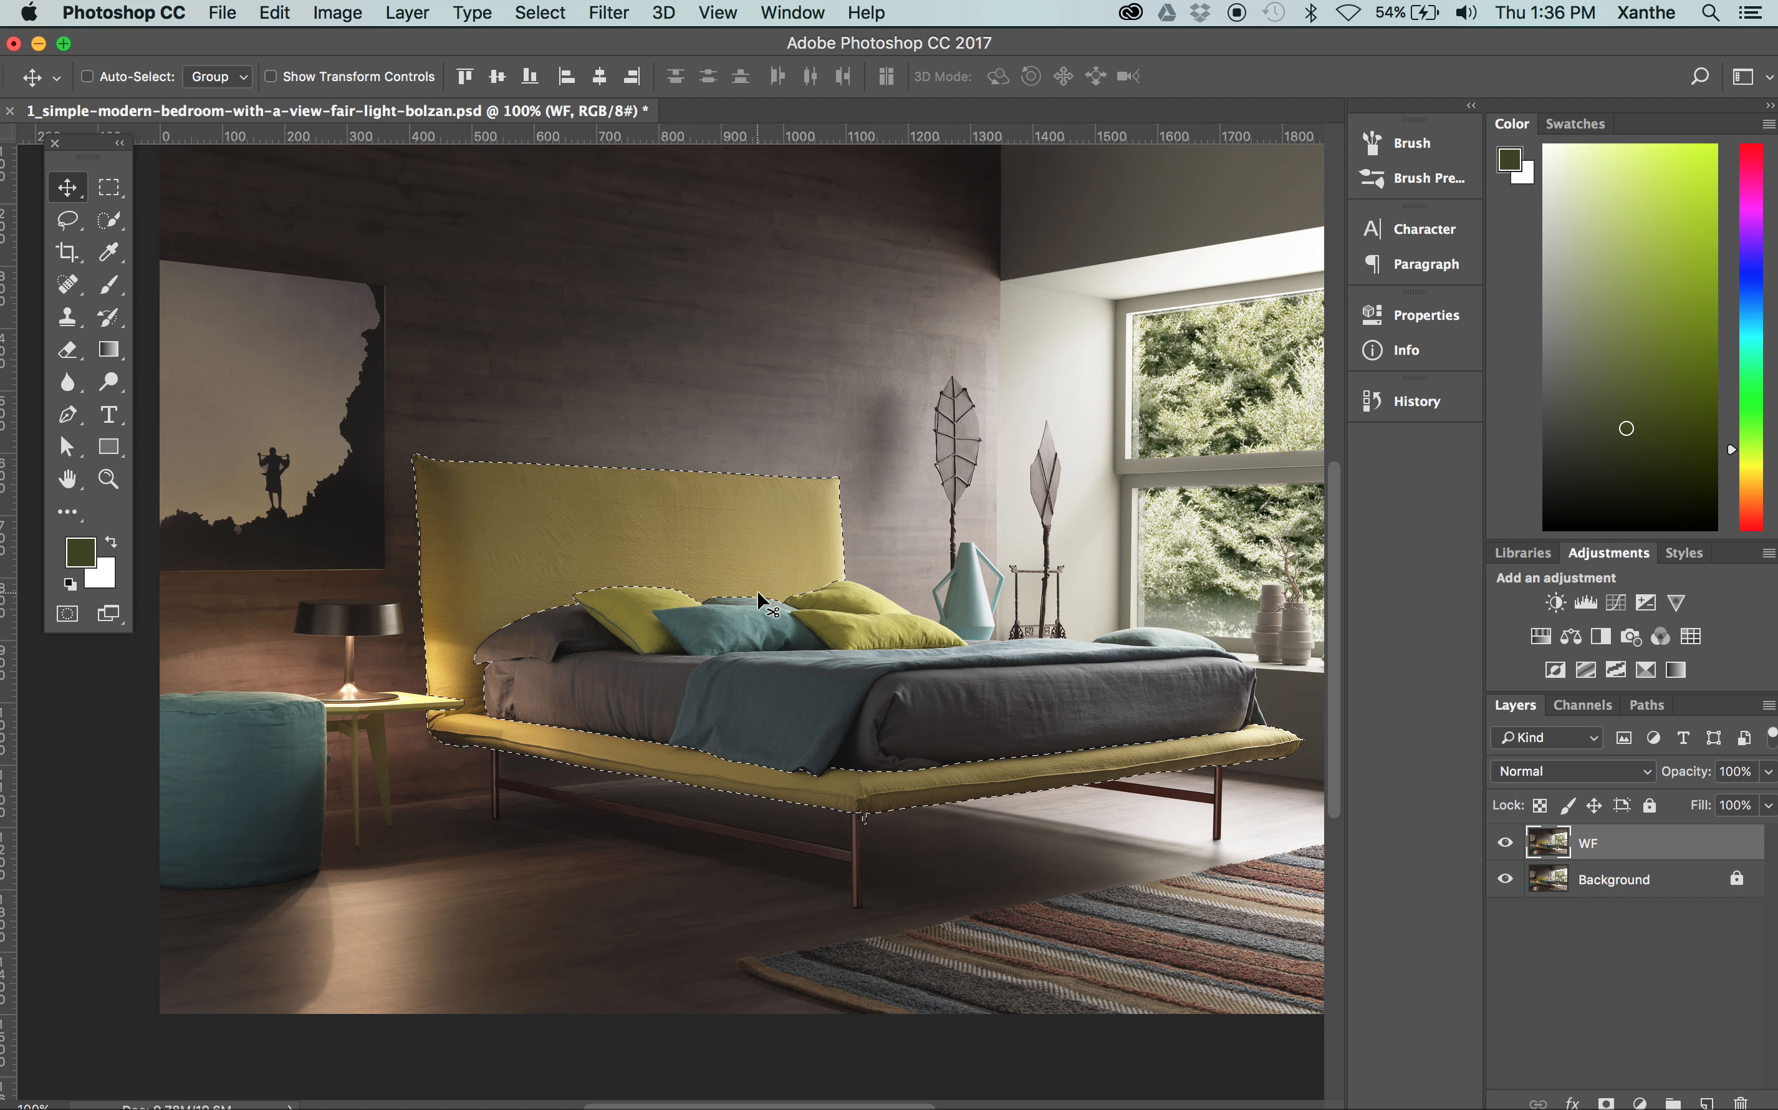
pyautogui.hscroll(1, 993, 581)
pyautogui.hscroll(1, 993, 578)
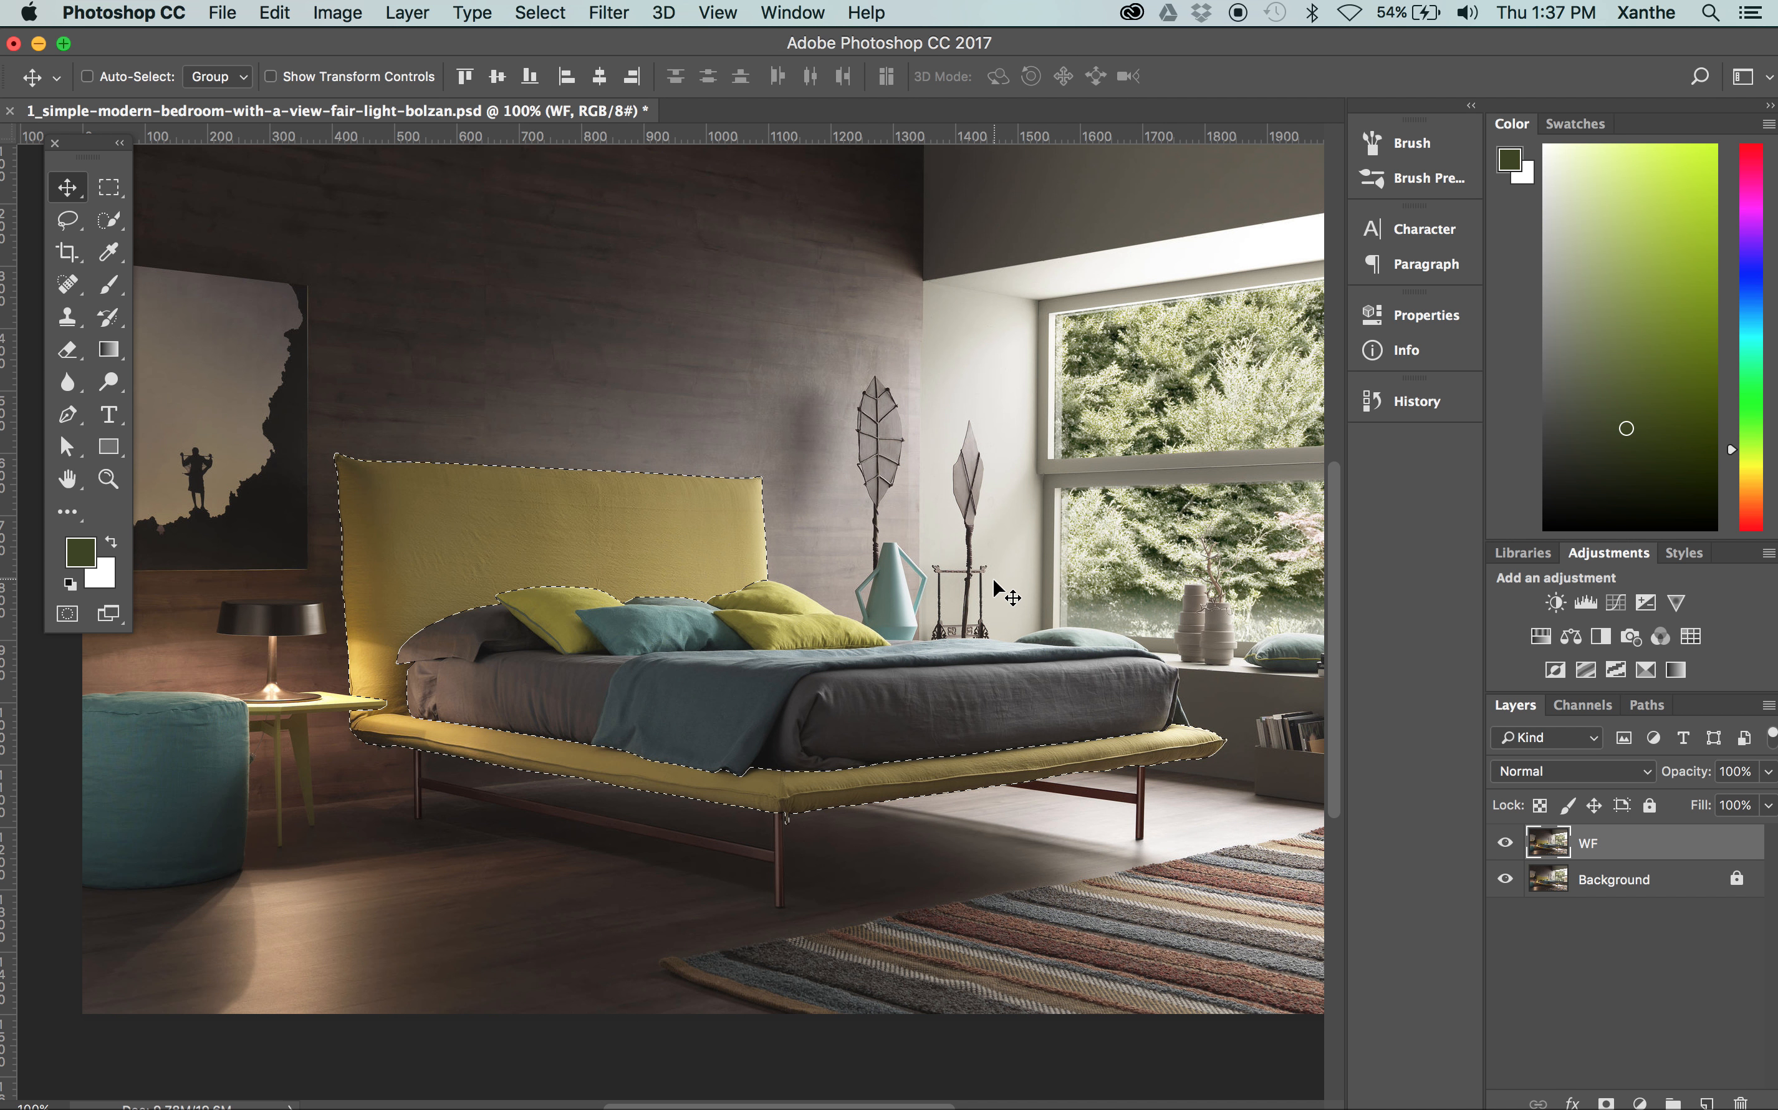
pyautogui.click(338, 12)
pyautogui.moveTo(440, 90)
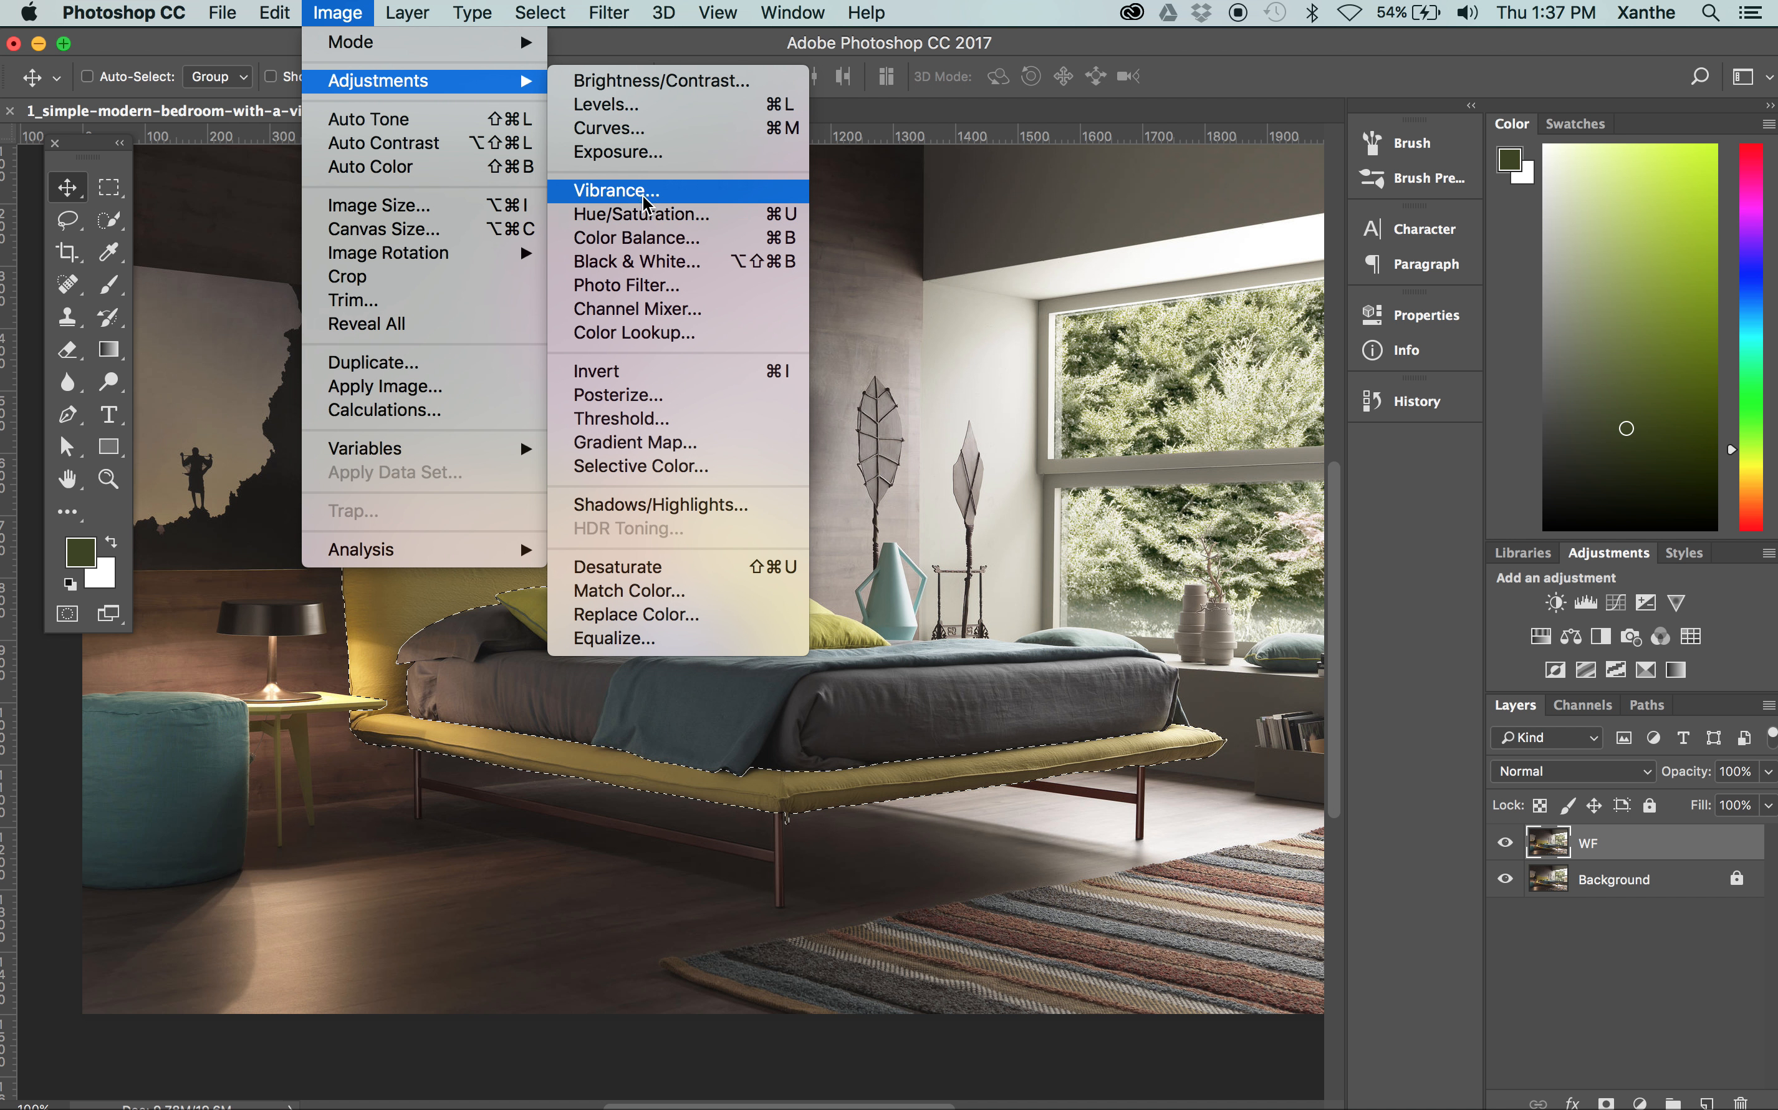
pyautogui.click(645, 214)
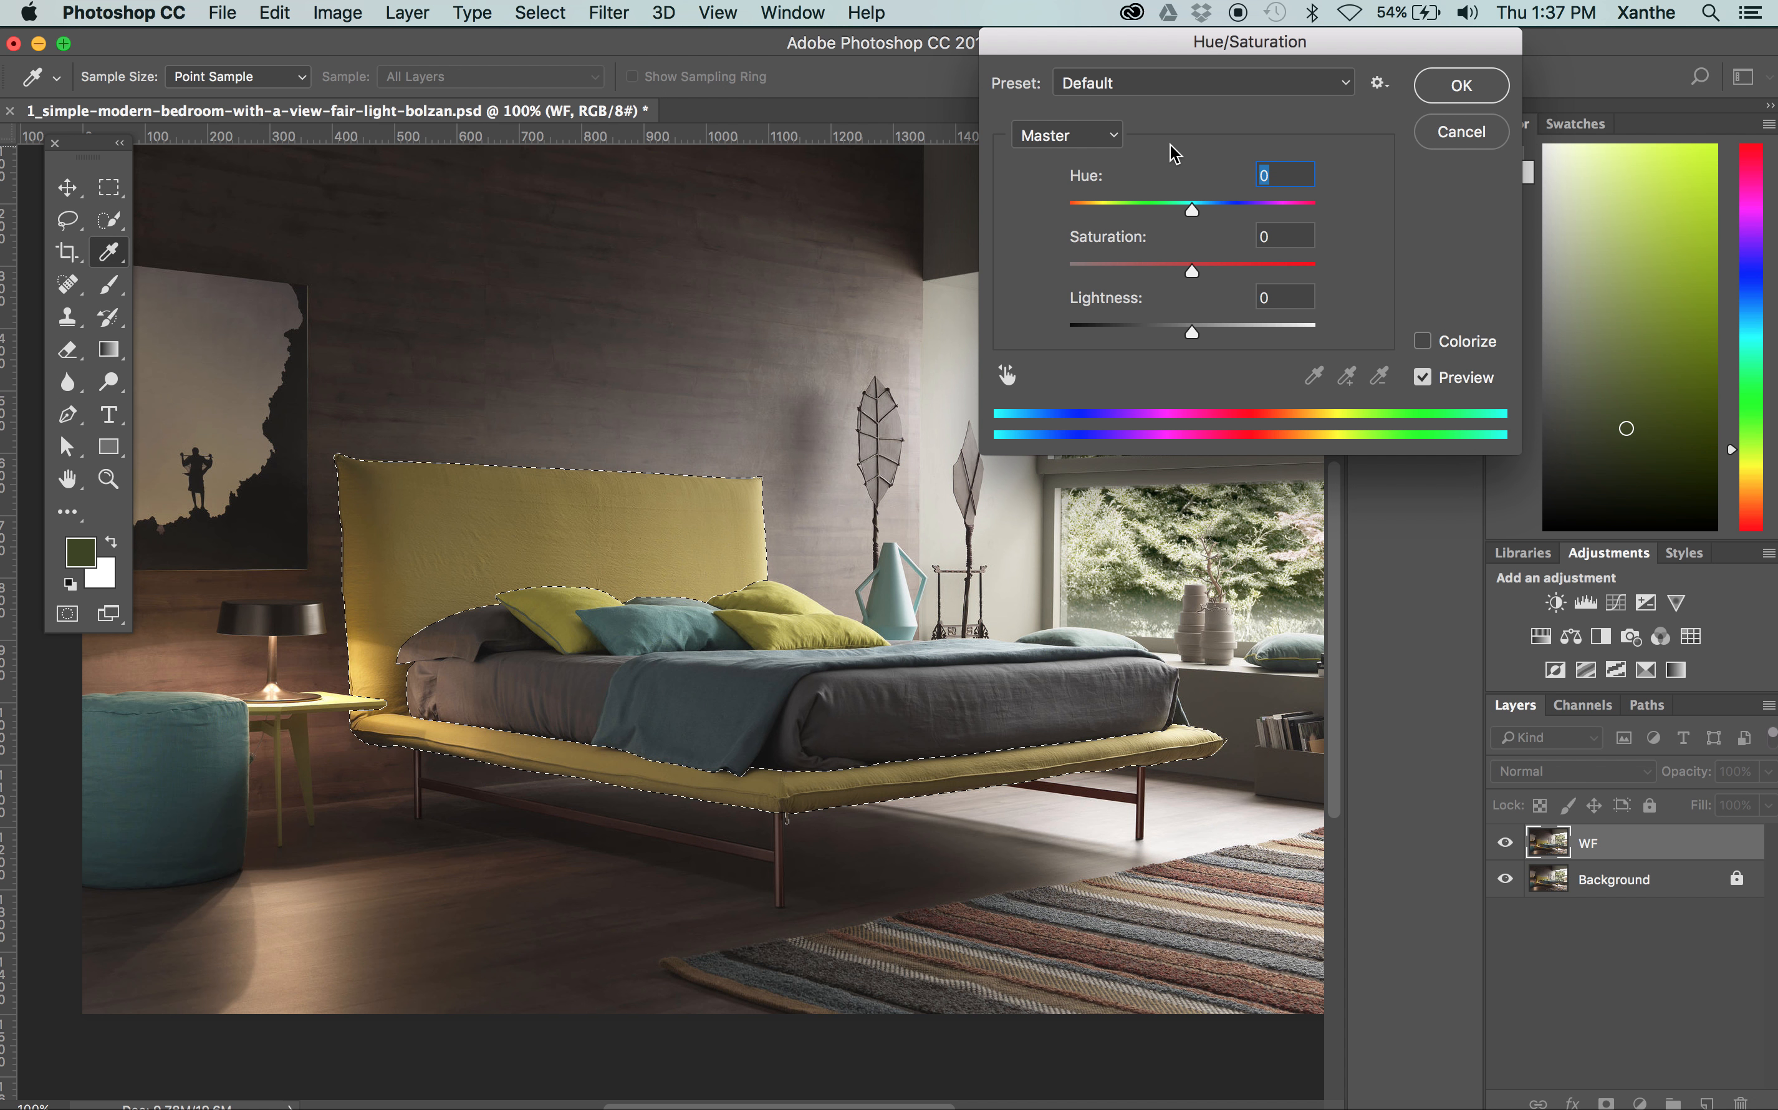
pyautogui.click(1164, 266)
pyautogui.moveTo(1141, 266); pyautogui.dragTo(1118, 265)
pyautogui.press('super+equal')
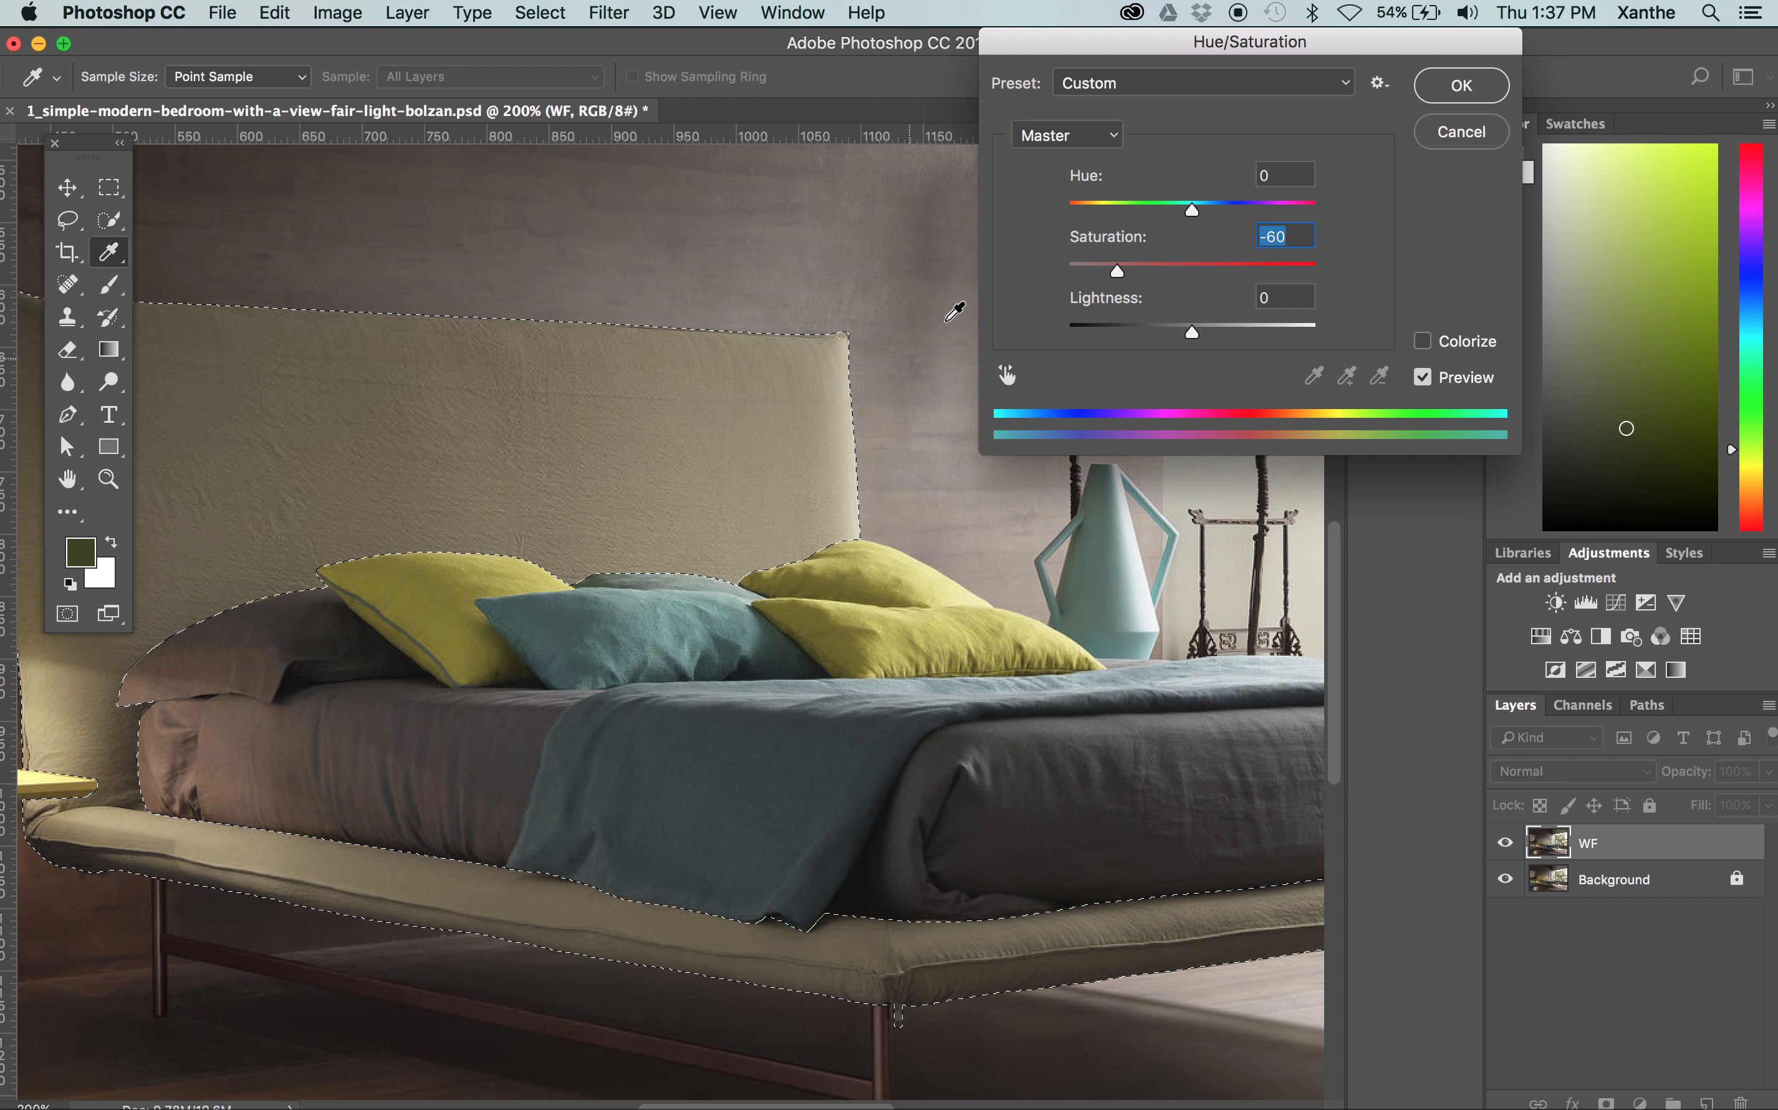
# Compare the bed frame with and without the adjustment preview, and set its lightness to +25
pyautogui.click(1426, 378)
pyautogui.click(1426, 378)
pyautogui.click(1425, 378)
pyautogui.click(1423, 377)
pyautogui.moveTo(1192, 332); pyautogui.dragTo(1219, 334)
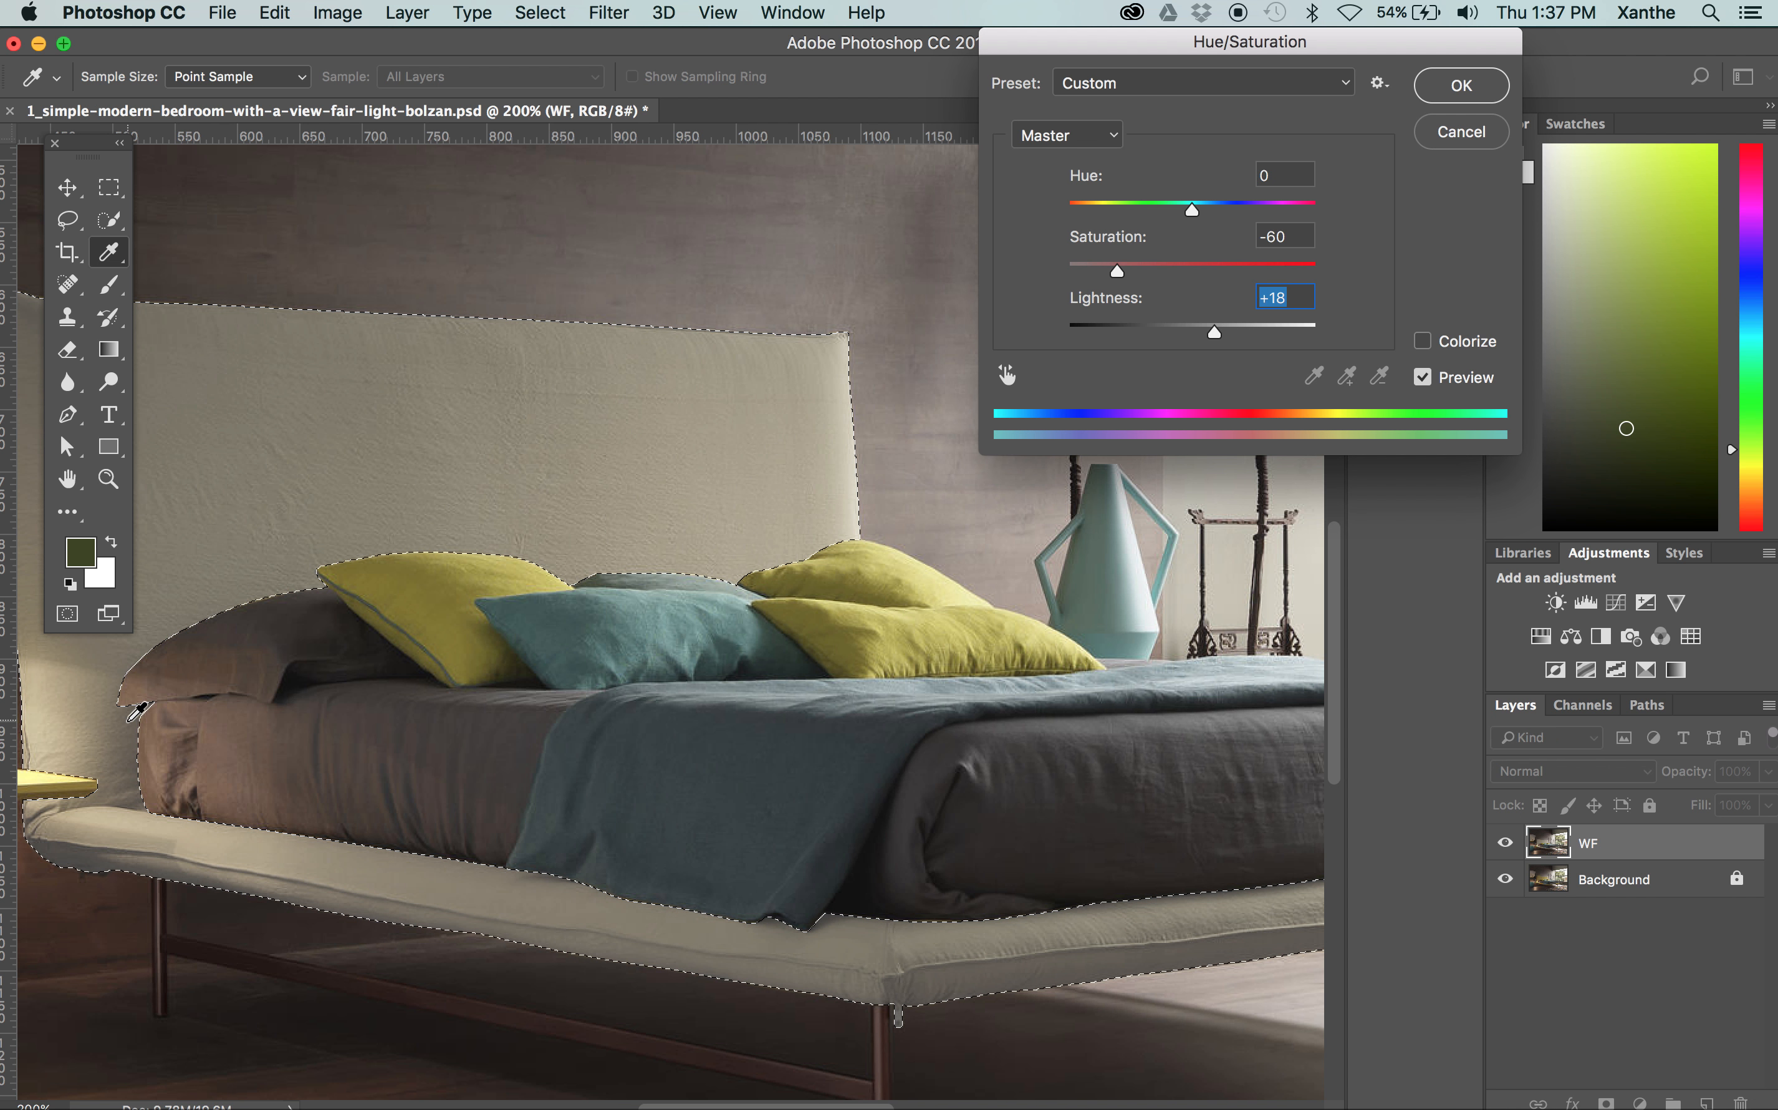
pyautogui.moveTo(1117, 272)
pyautogui.mouseDown()
pyautogui.moveTo(1141, 269)
pyautogui.moveTo(1117, 268)
pyautogui.mouseUp()
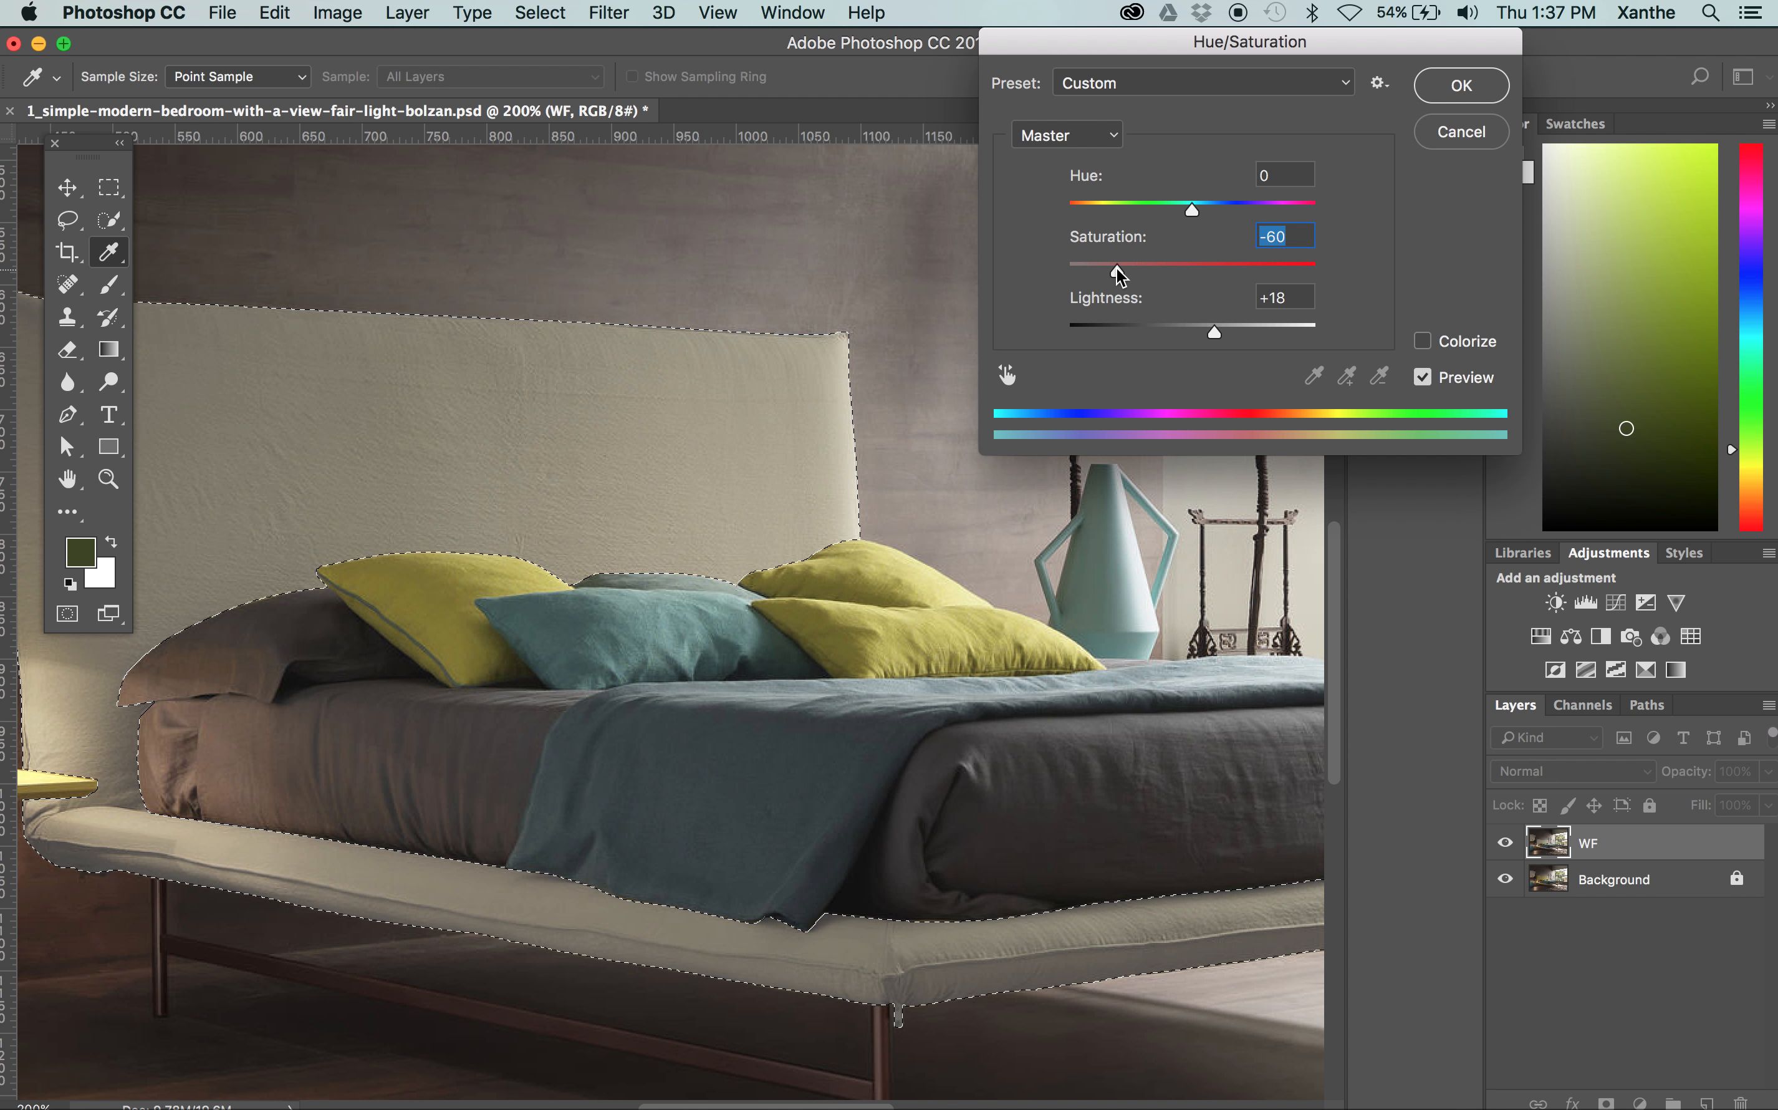
pyautogui.moveTo(1214, 332)
pyautogui.mouseDown()
pyautogui.moveTo(1251, 329)
pyautogui.moveTo(1222, 328)
pyautogui.mouseUp()
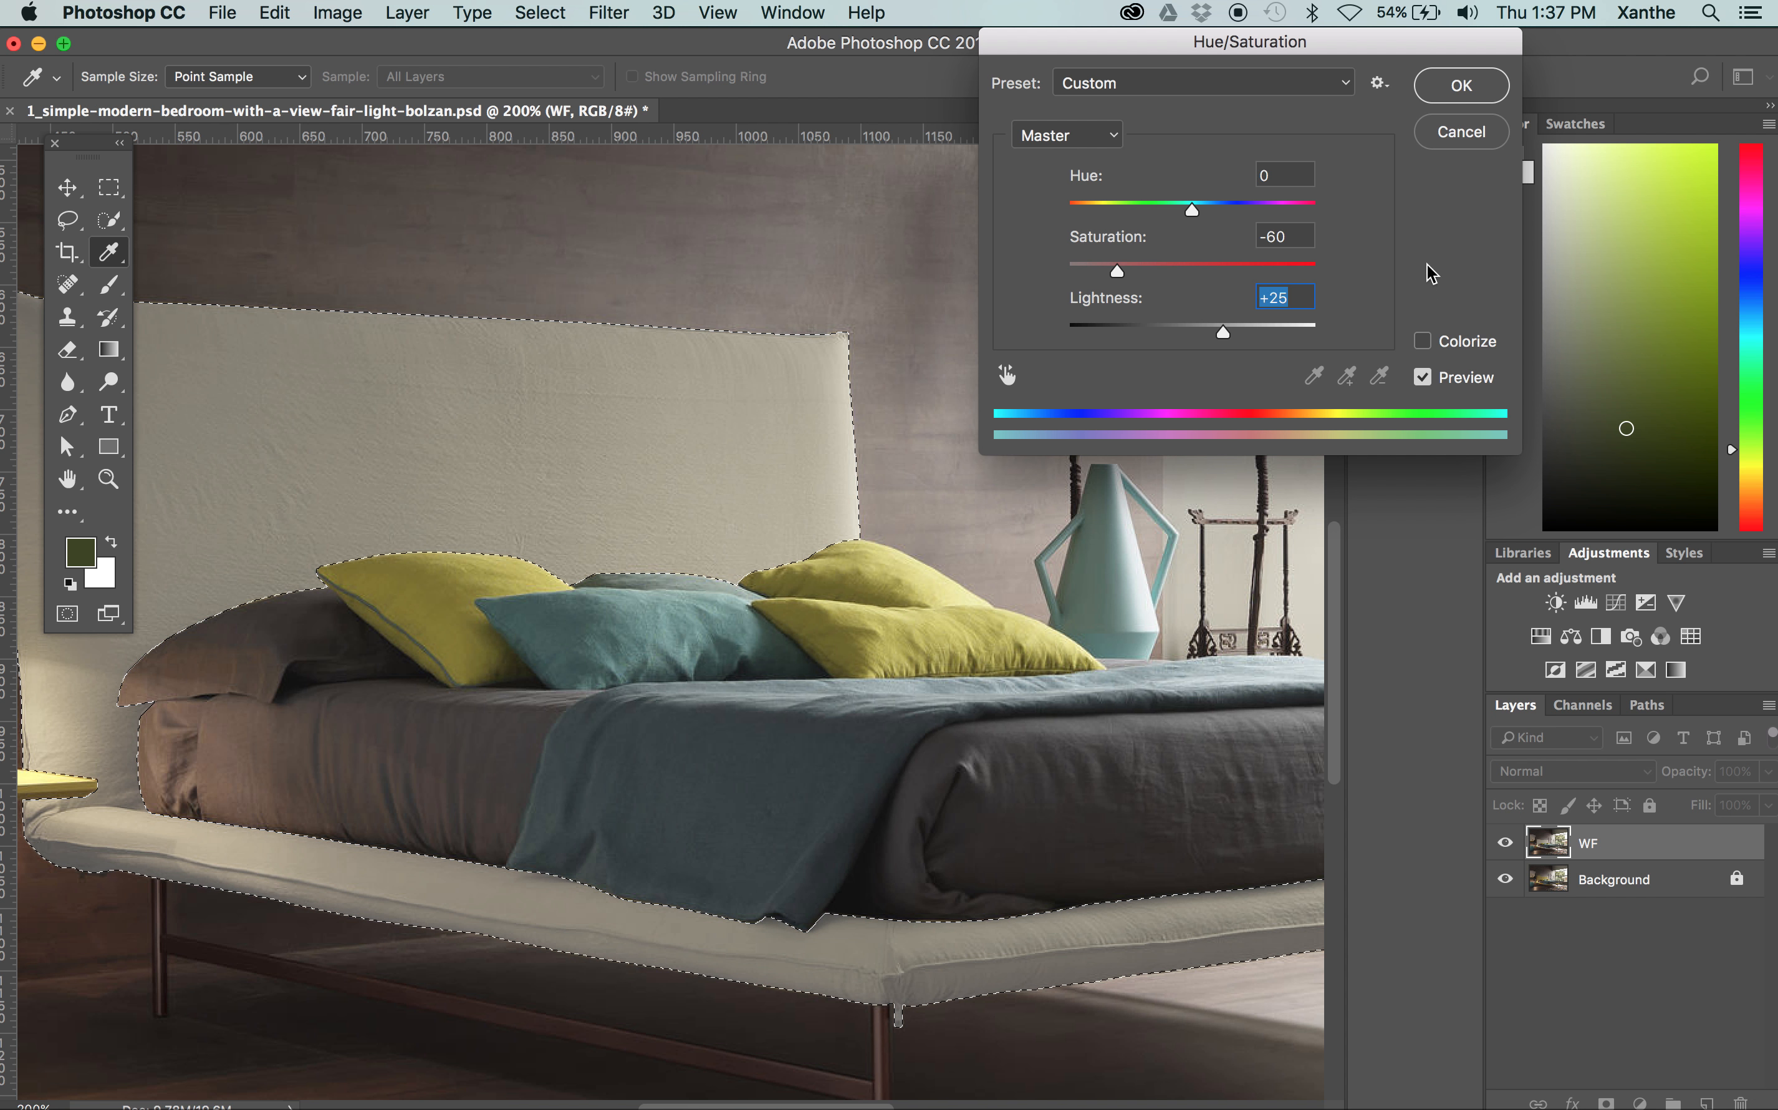
# Compare the bed frame with its original colour once more and apply the Hue/Saturation adjustment
pyautogui.click(1471, 376)
pyautogui.click(1473, 377)
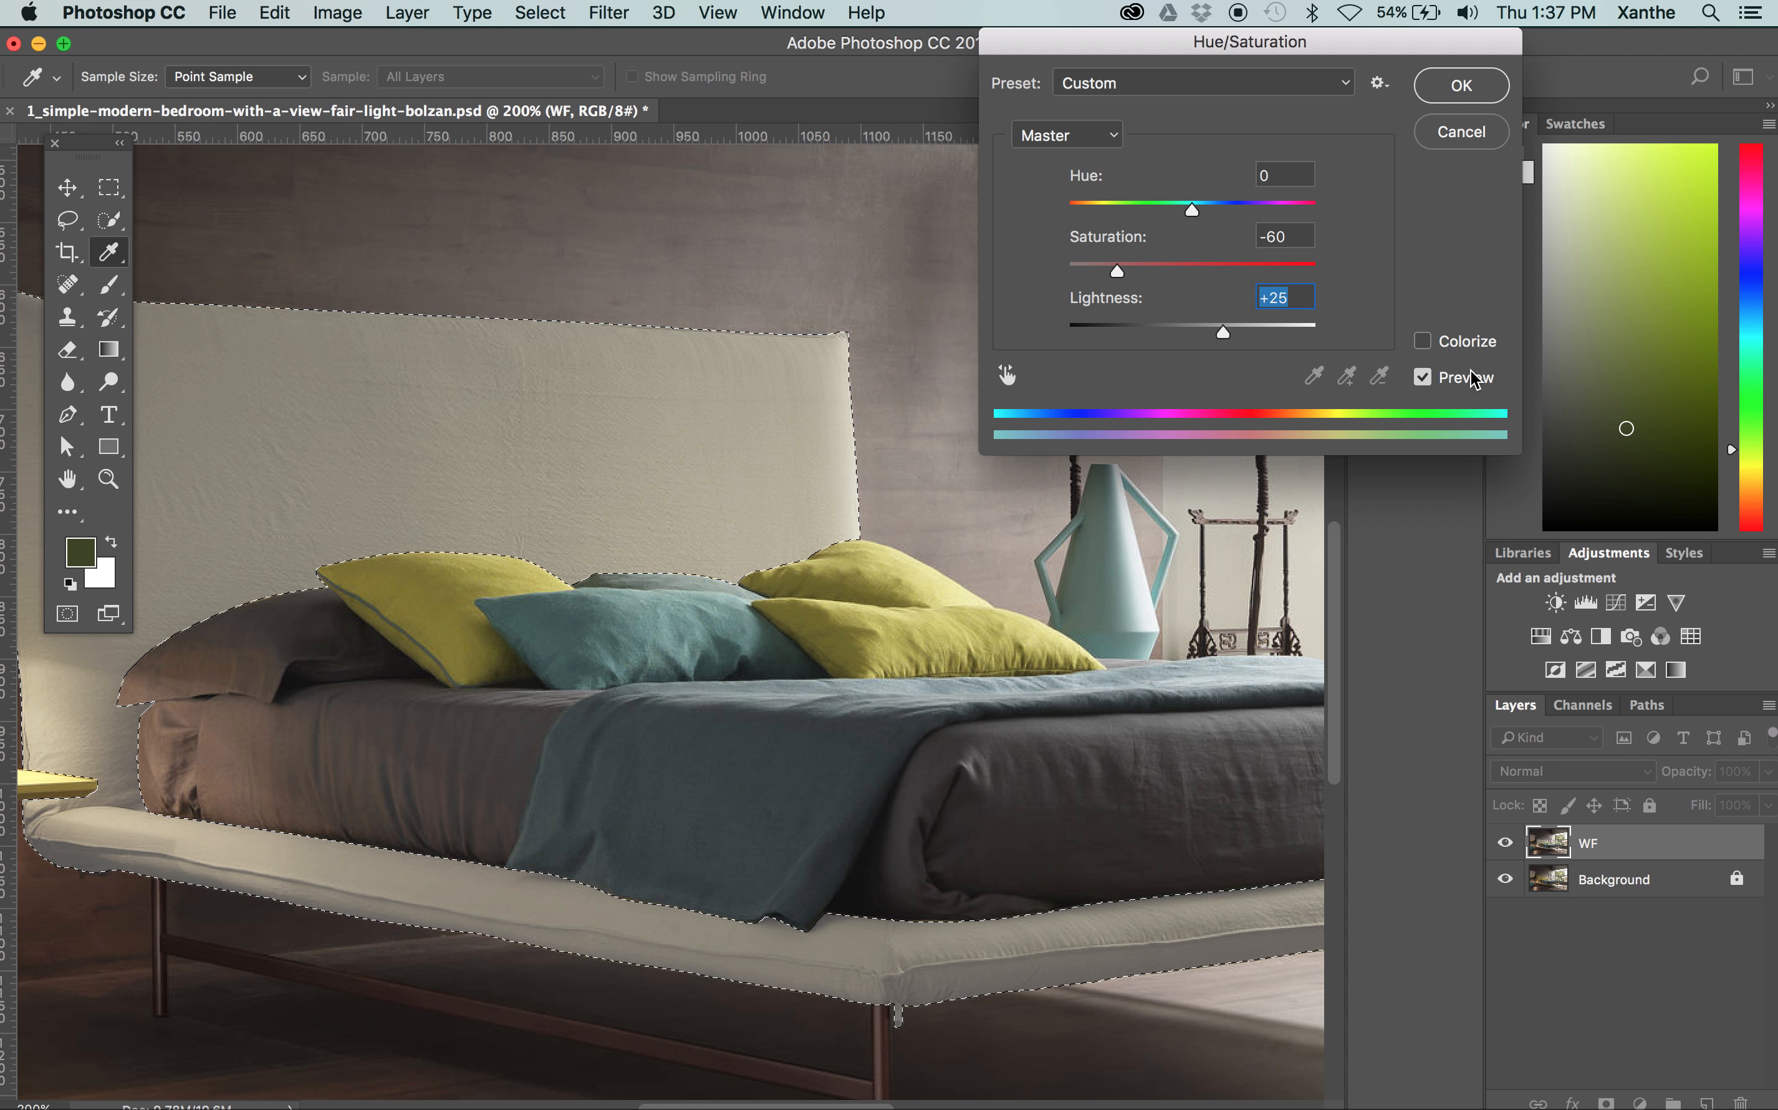
pyautogui.press('Return')
pyautogui.press('v')
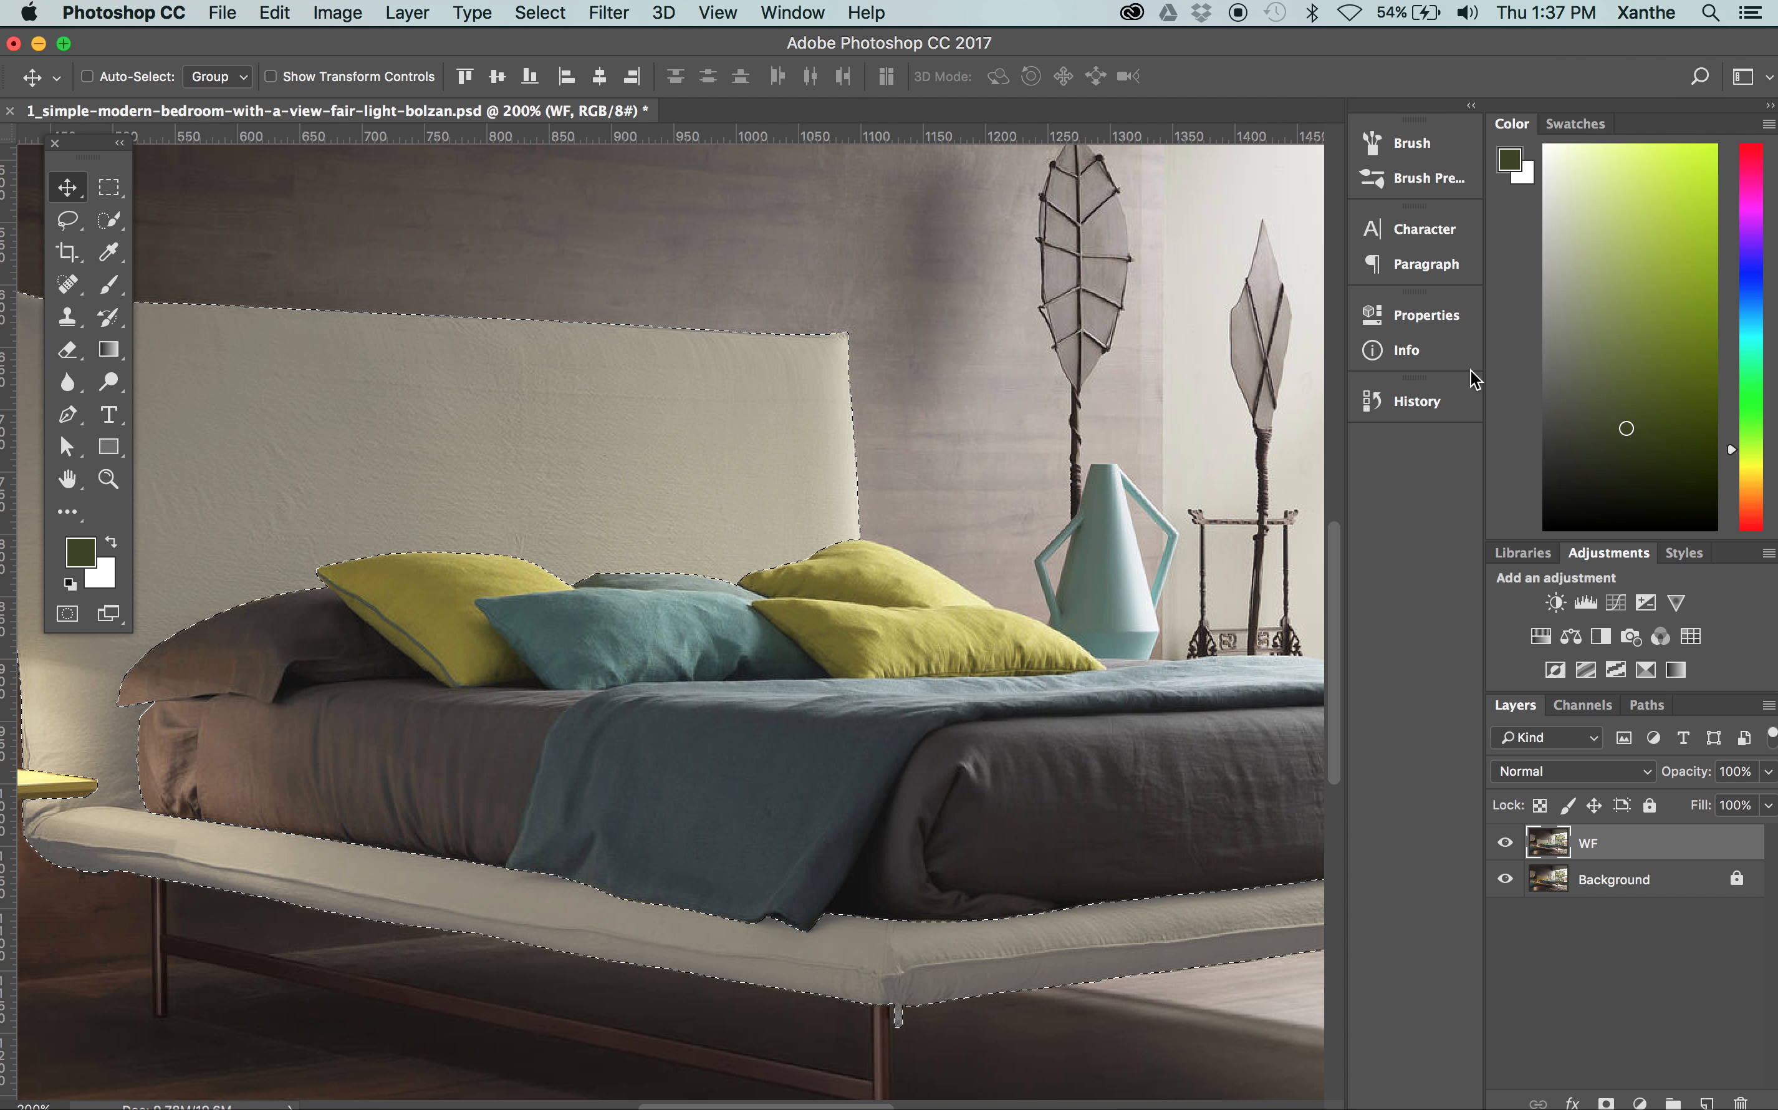
pyautogui.hscroll(-3, 1022, 390)
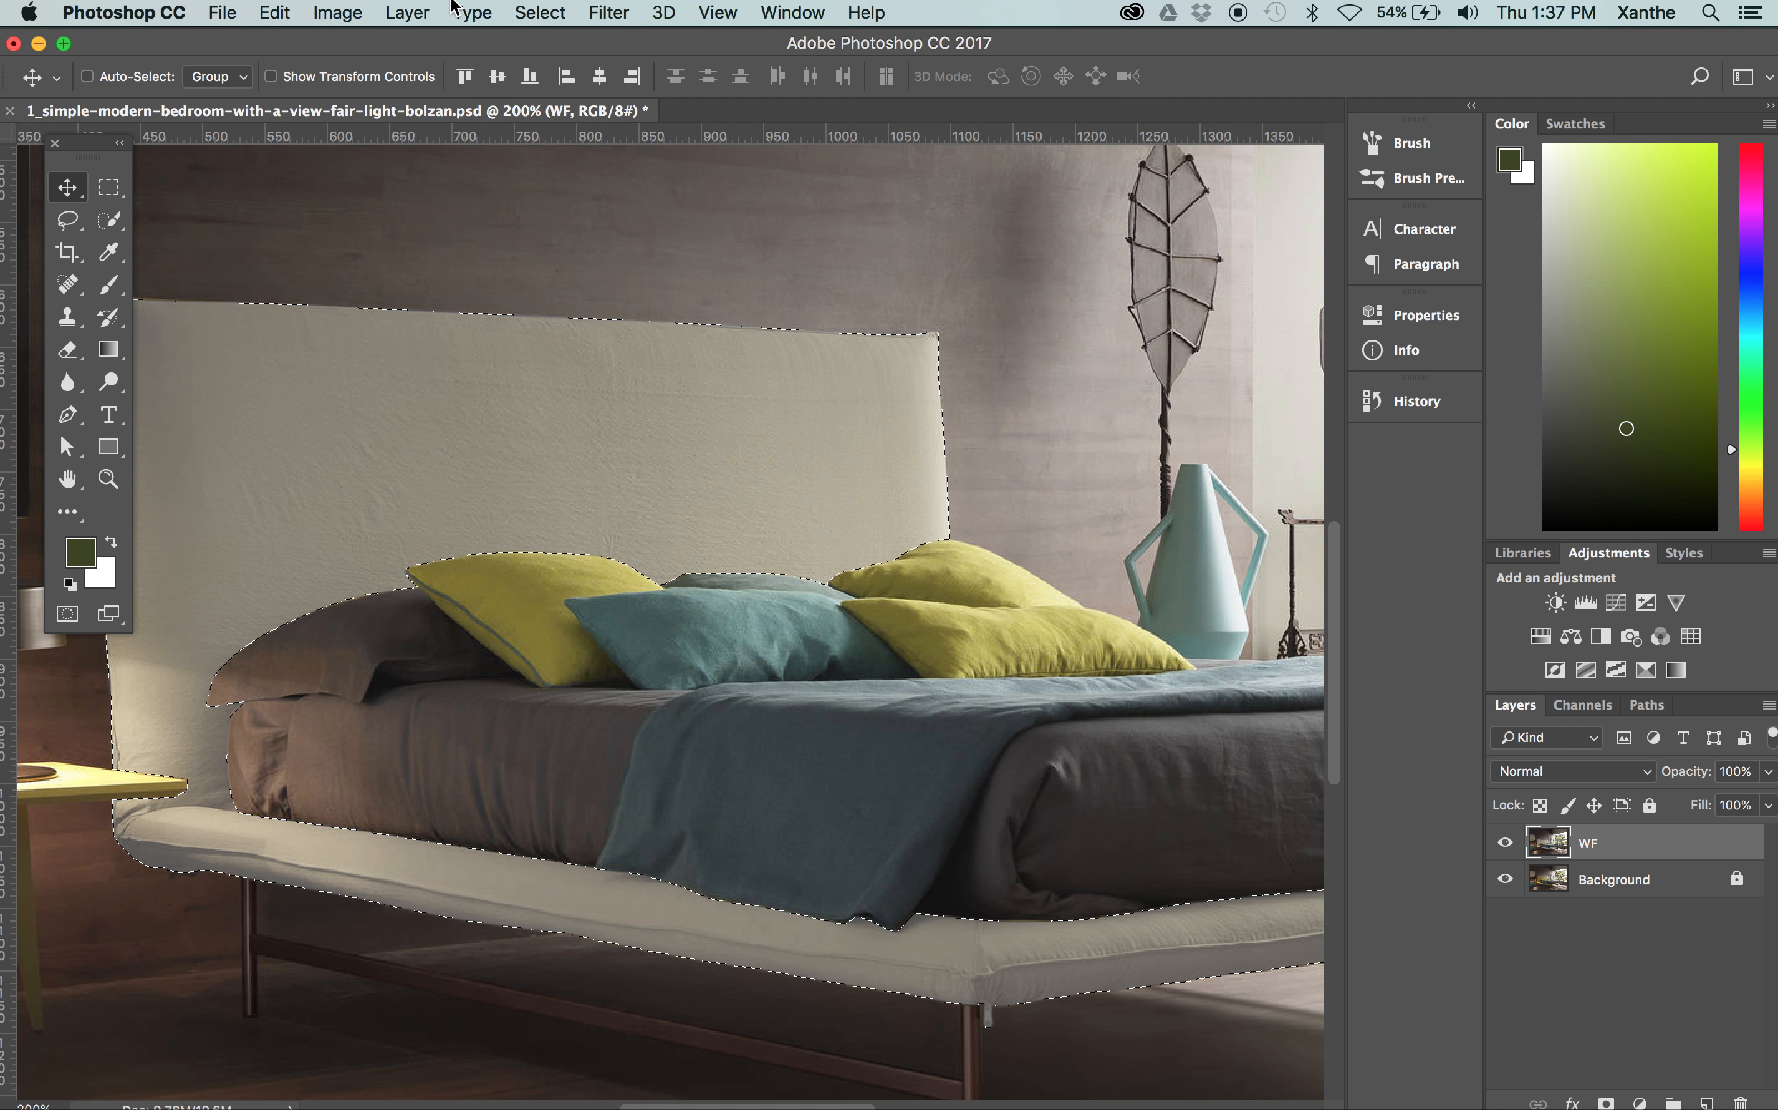
# Start a Levels adjustment on the selected bed frame and set the input levels to 55, 1.28 and 214
pyautogui.click(337, 13)
pyautogui.moveTo(345, 83)
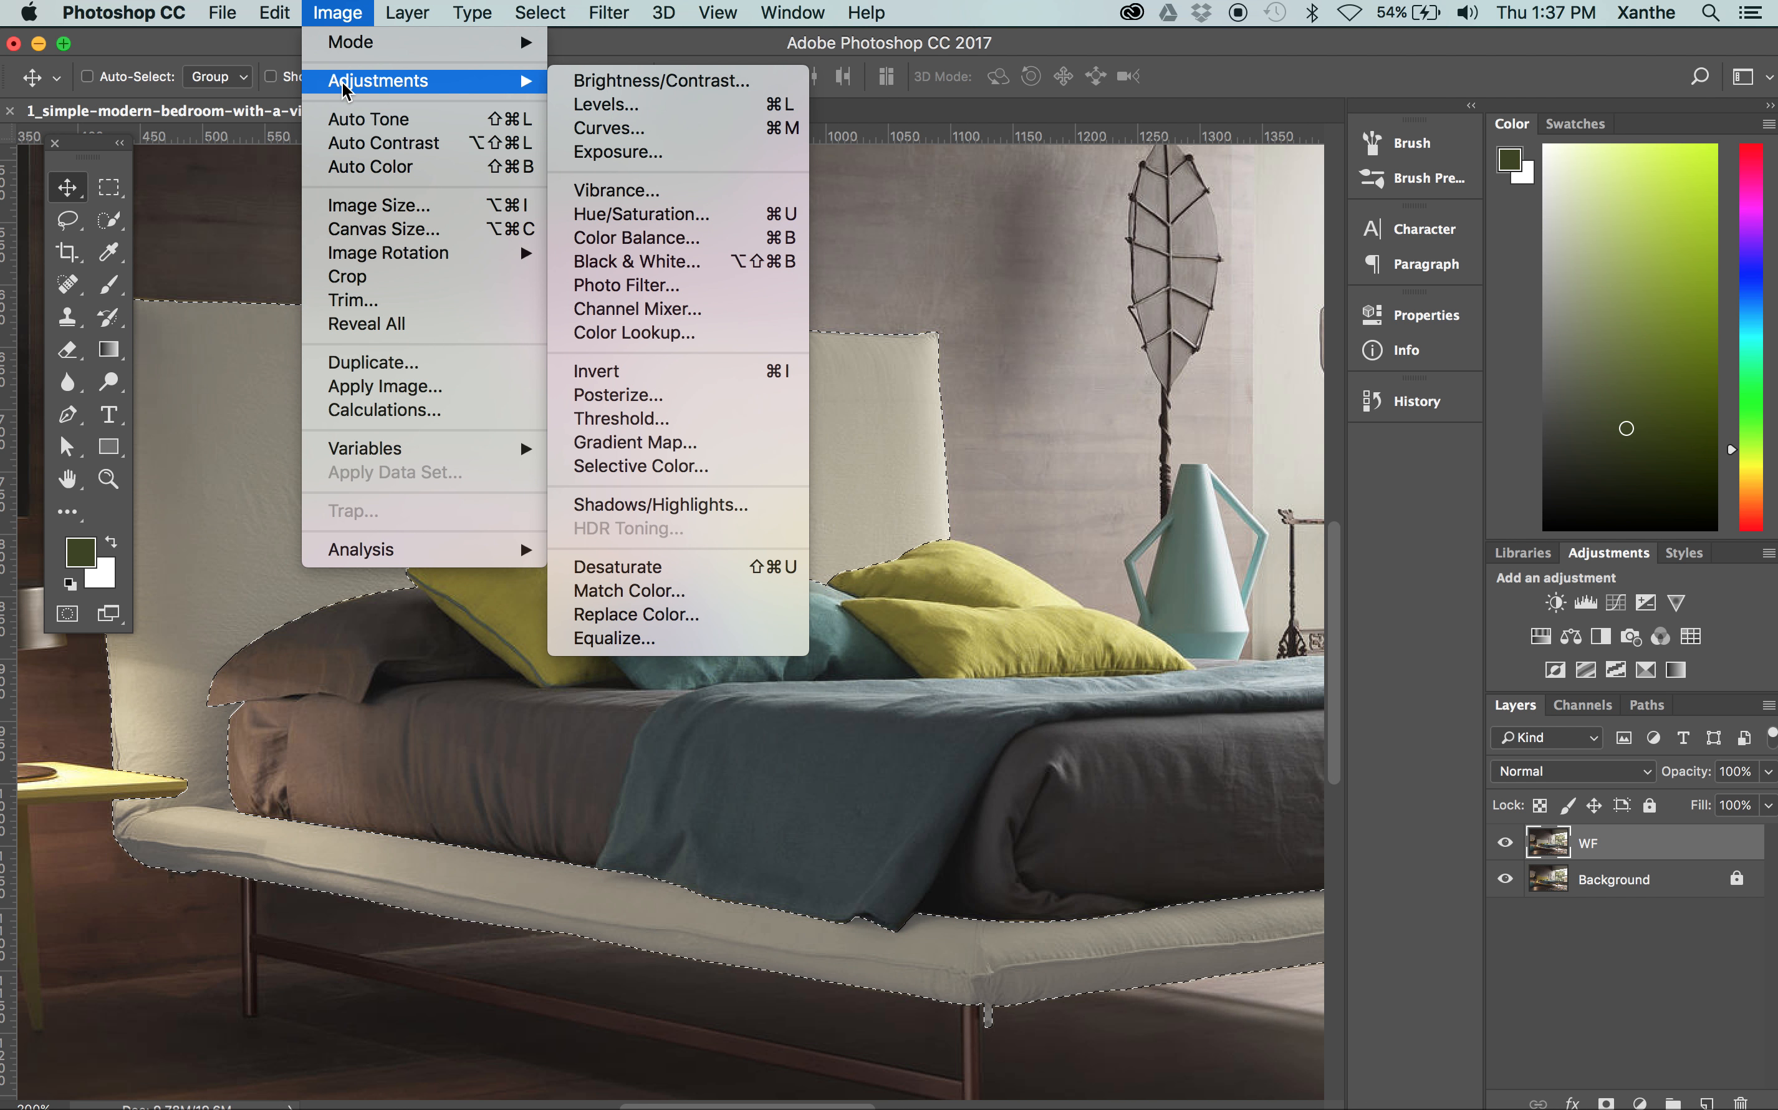
pyautogui.click(631, 110)
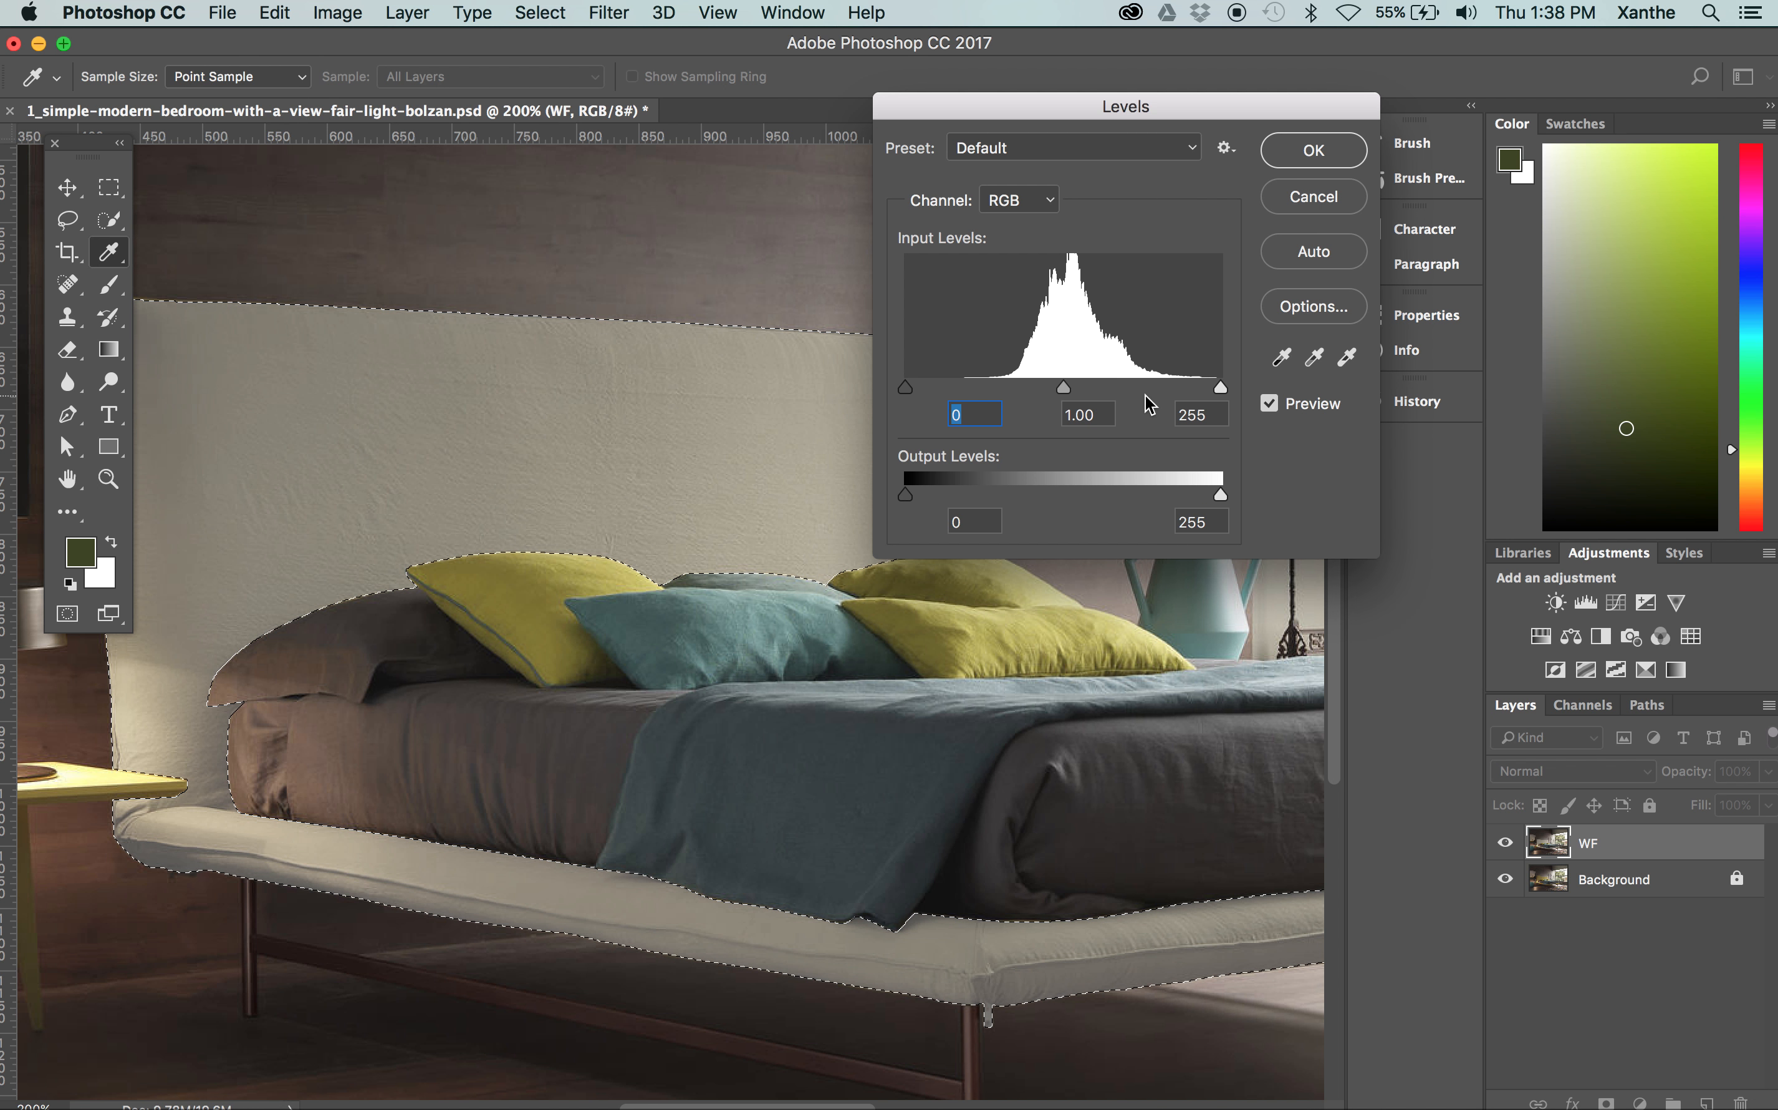
pyautogui.moveTo(905, 387); pyautogui.dragTo(947, 394)
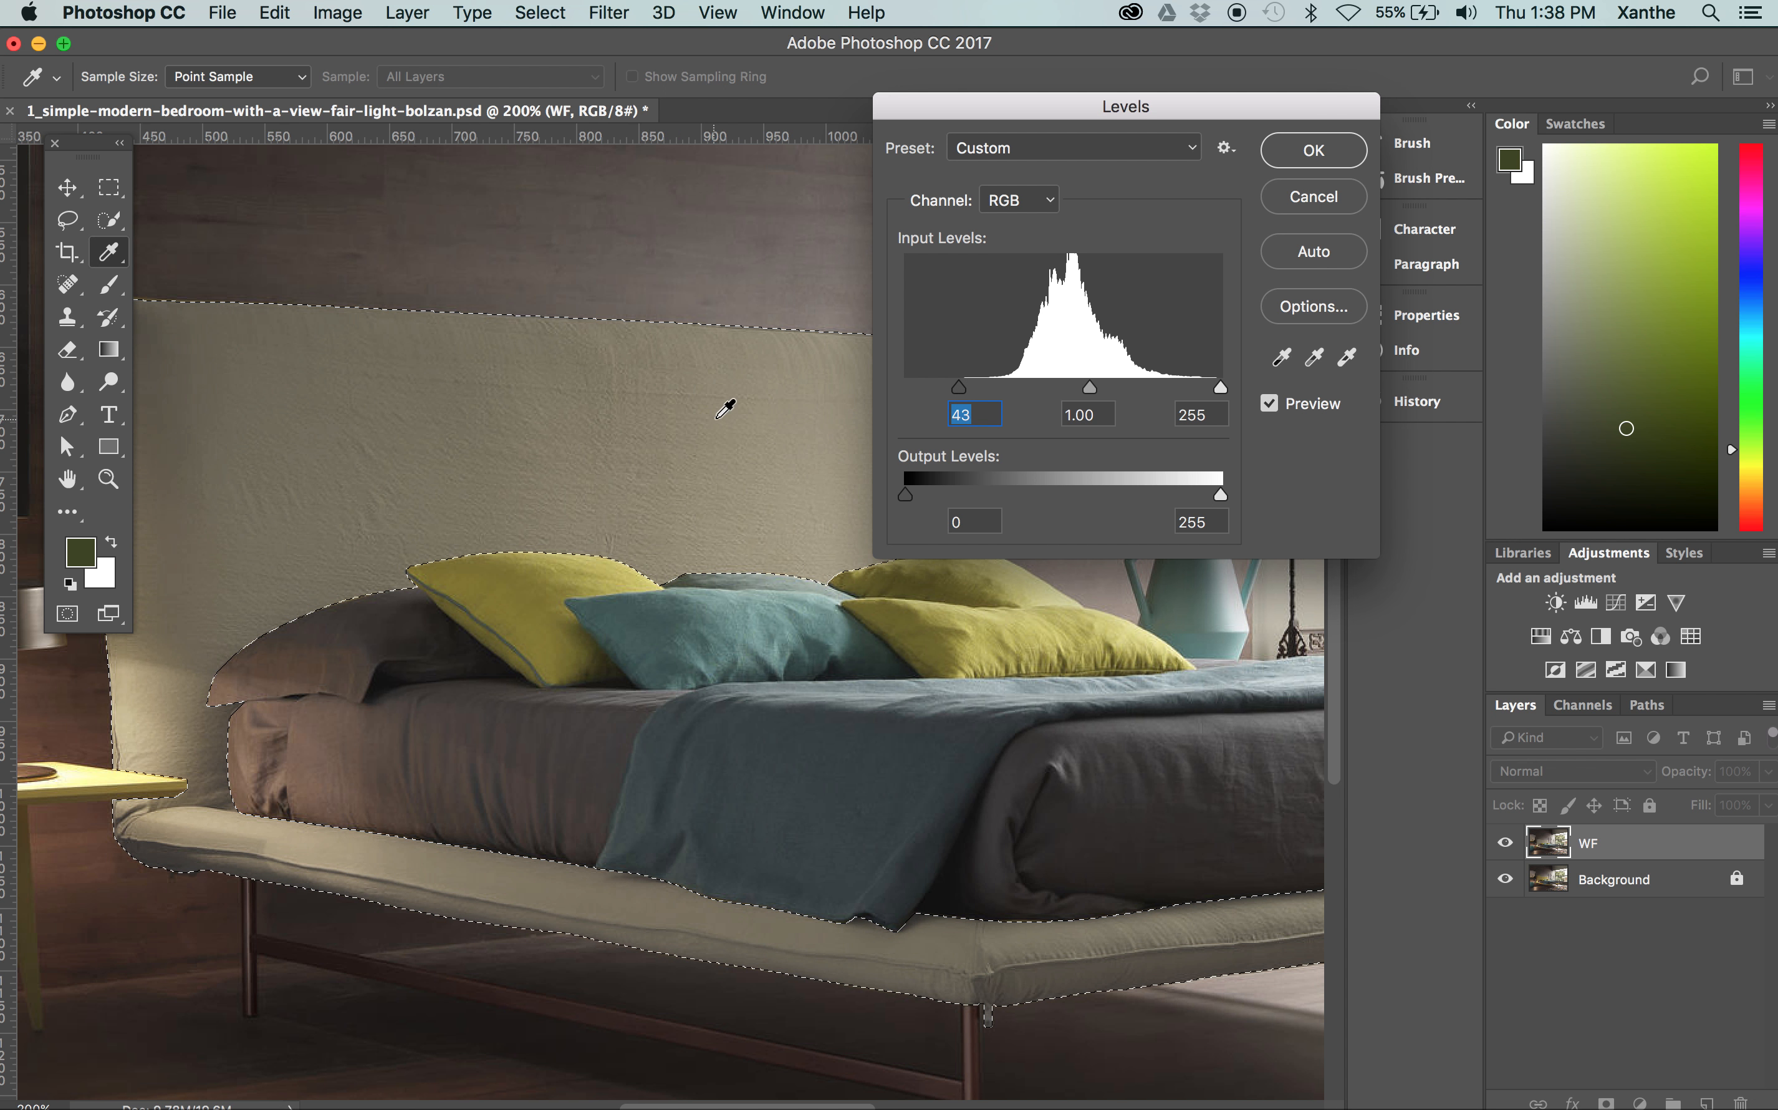
pyautogui.moveTo(1218, 390); pyautogui.dragTo(1186, 398)
pyautogui.moveTo(954, 120); pyautogui.dragTo(1275, 133)
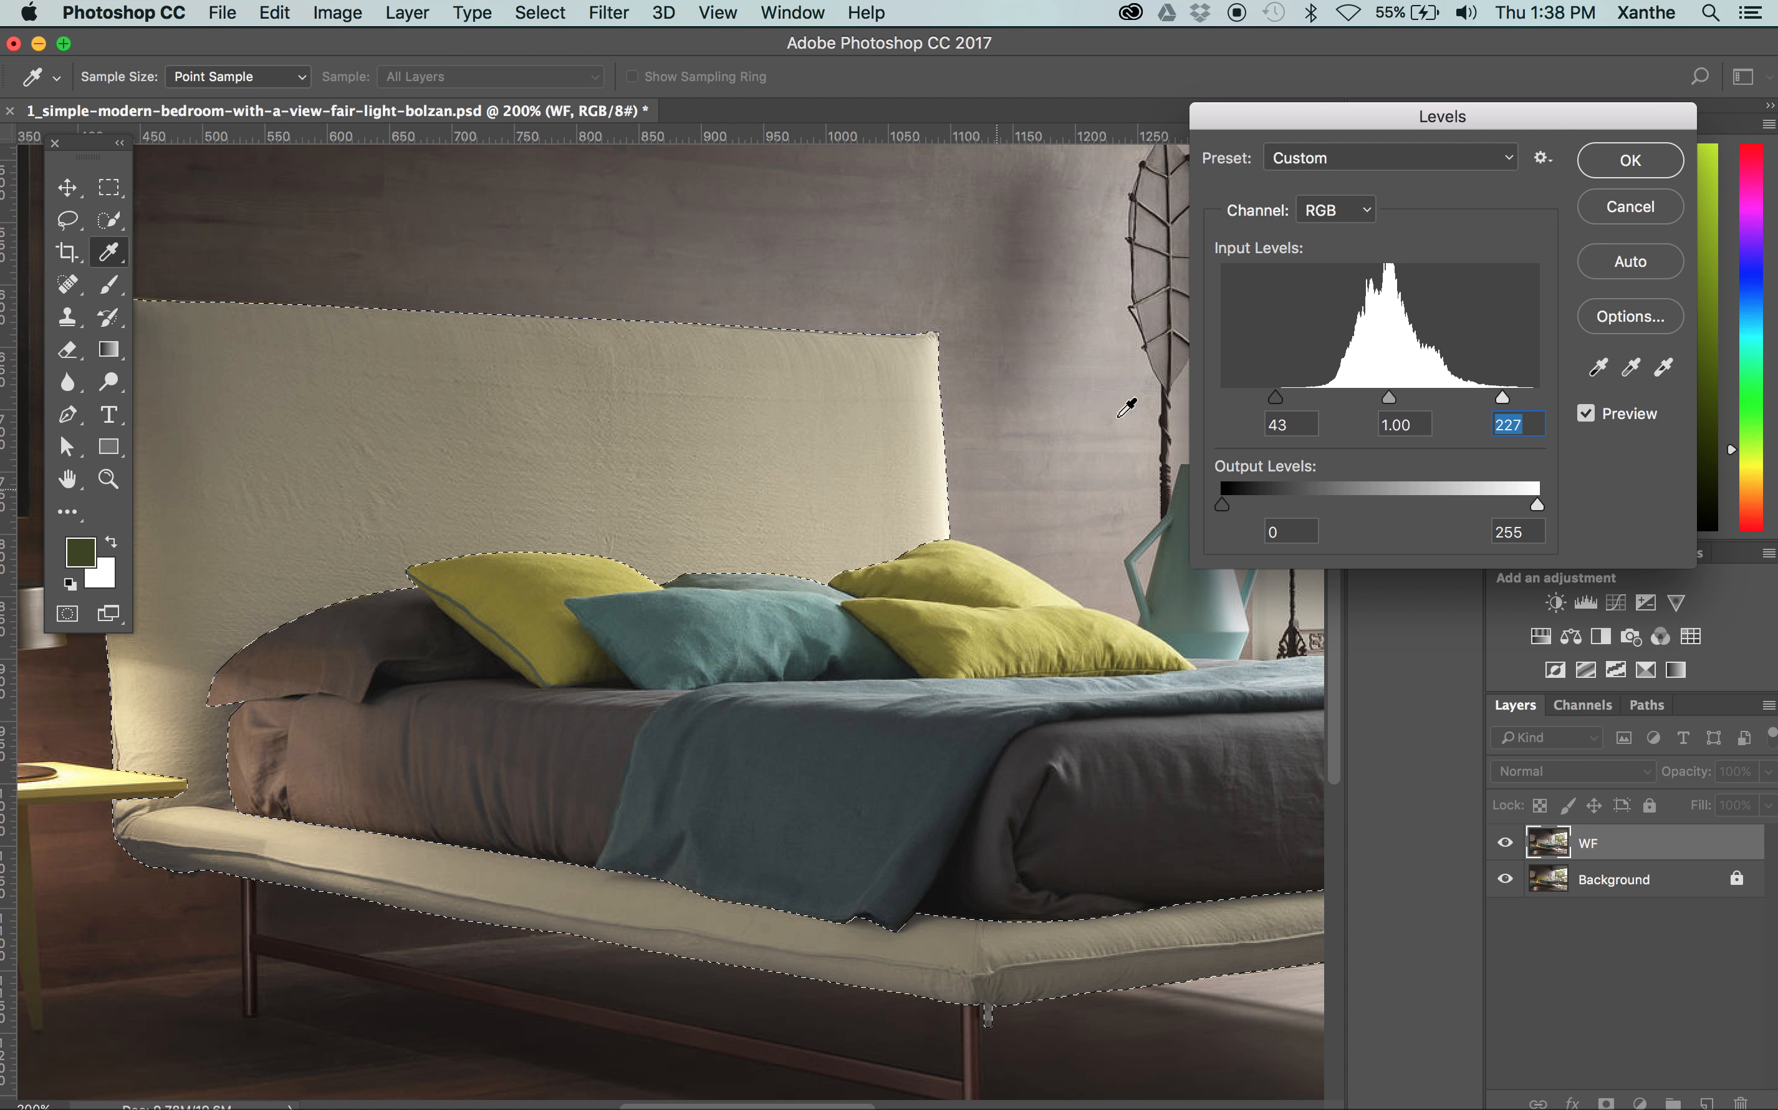
pyautogui.moveTo(1276, 397); pyautogui.dragTo(1290, 399)
pyautogui.moveTo(1490, 394); pyautogui.dragTo(1370, 397)
# Compare the bed frame with and without the Levels preview, and set the black input to 65 and the white input to 222
pyautogui.click(1646, 421)
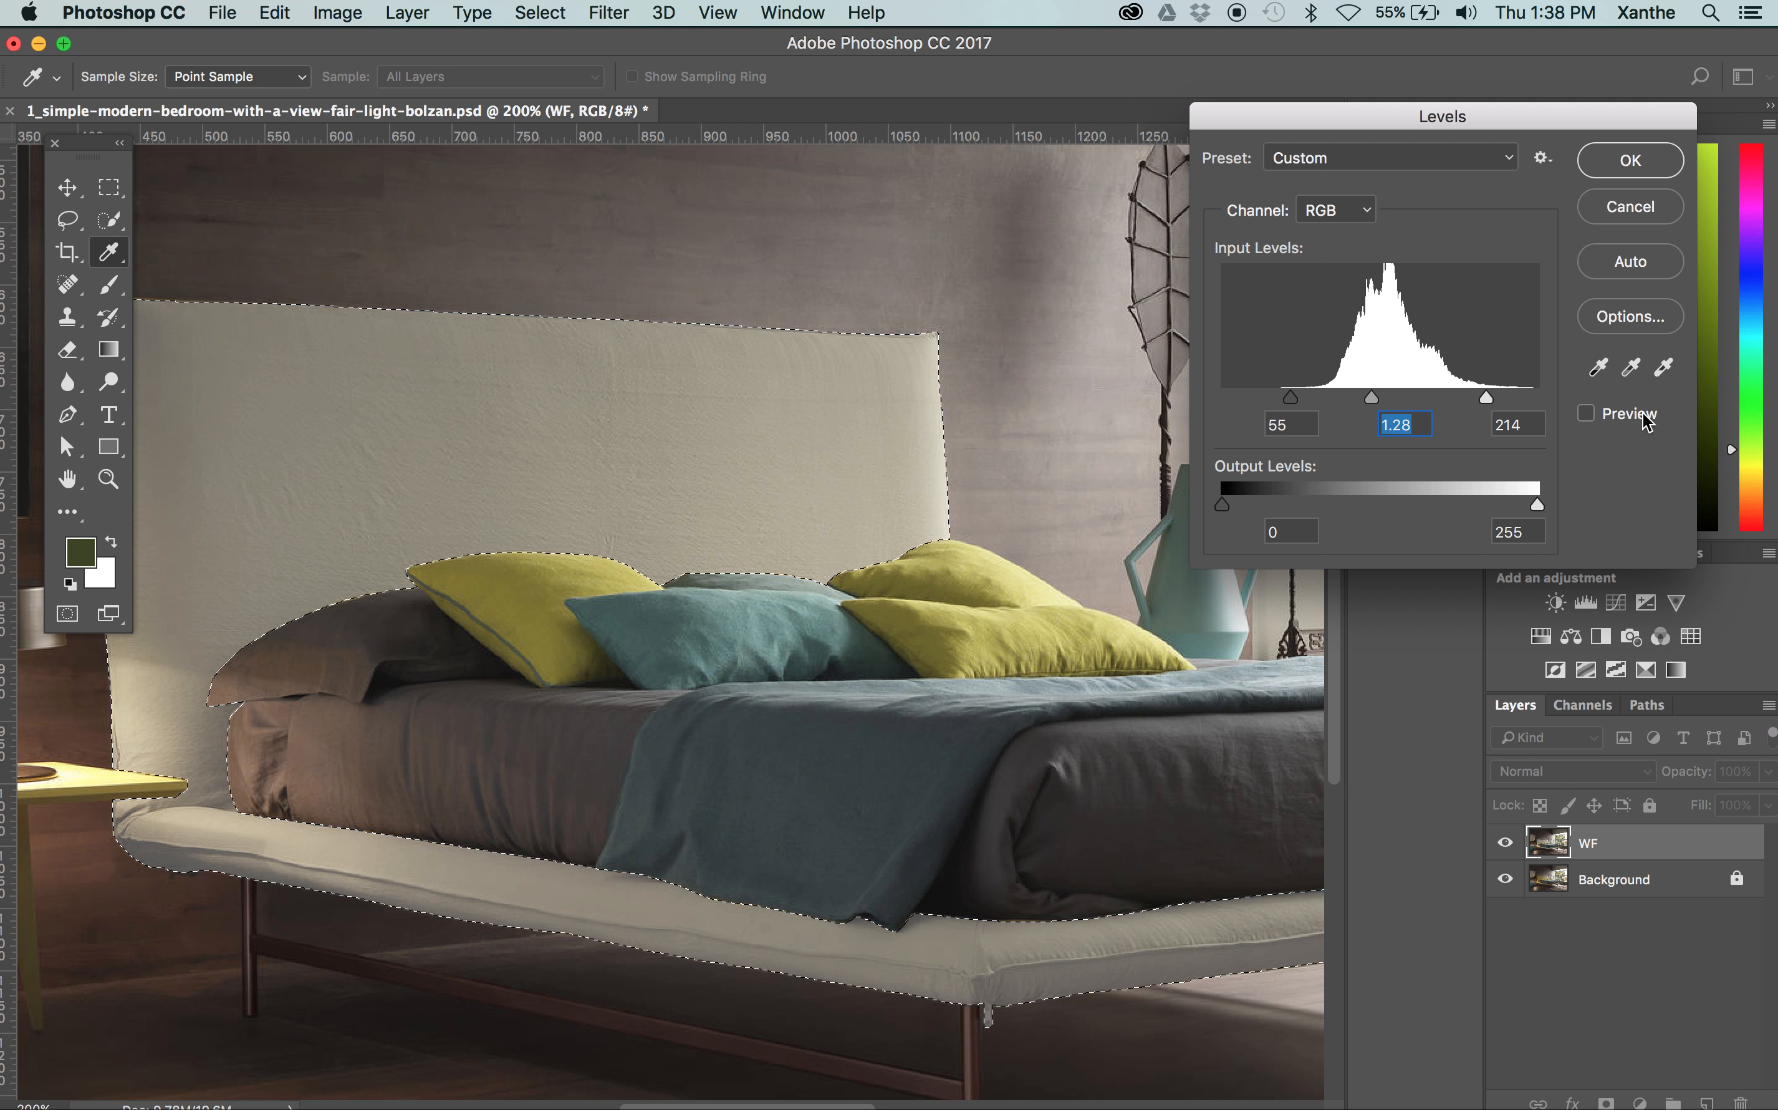
pyautogui.click(1645, 418)
pyautogui.click(1645, 418)
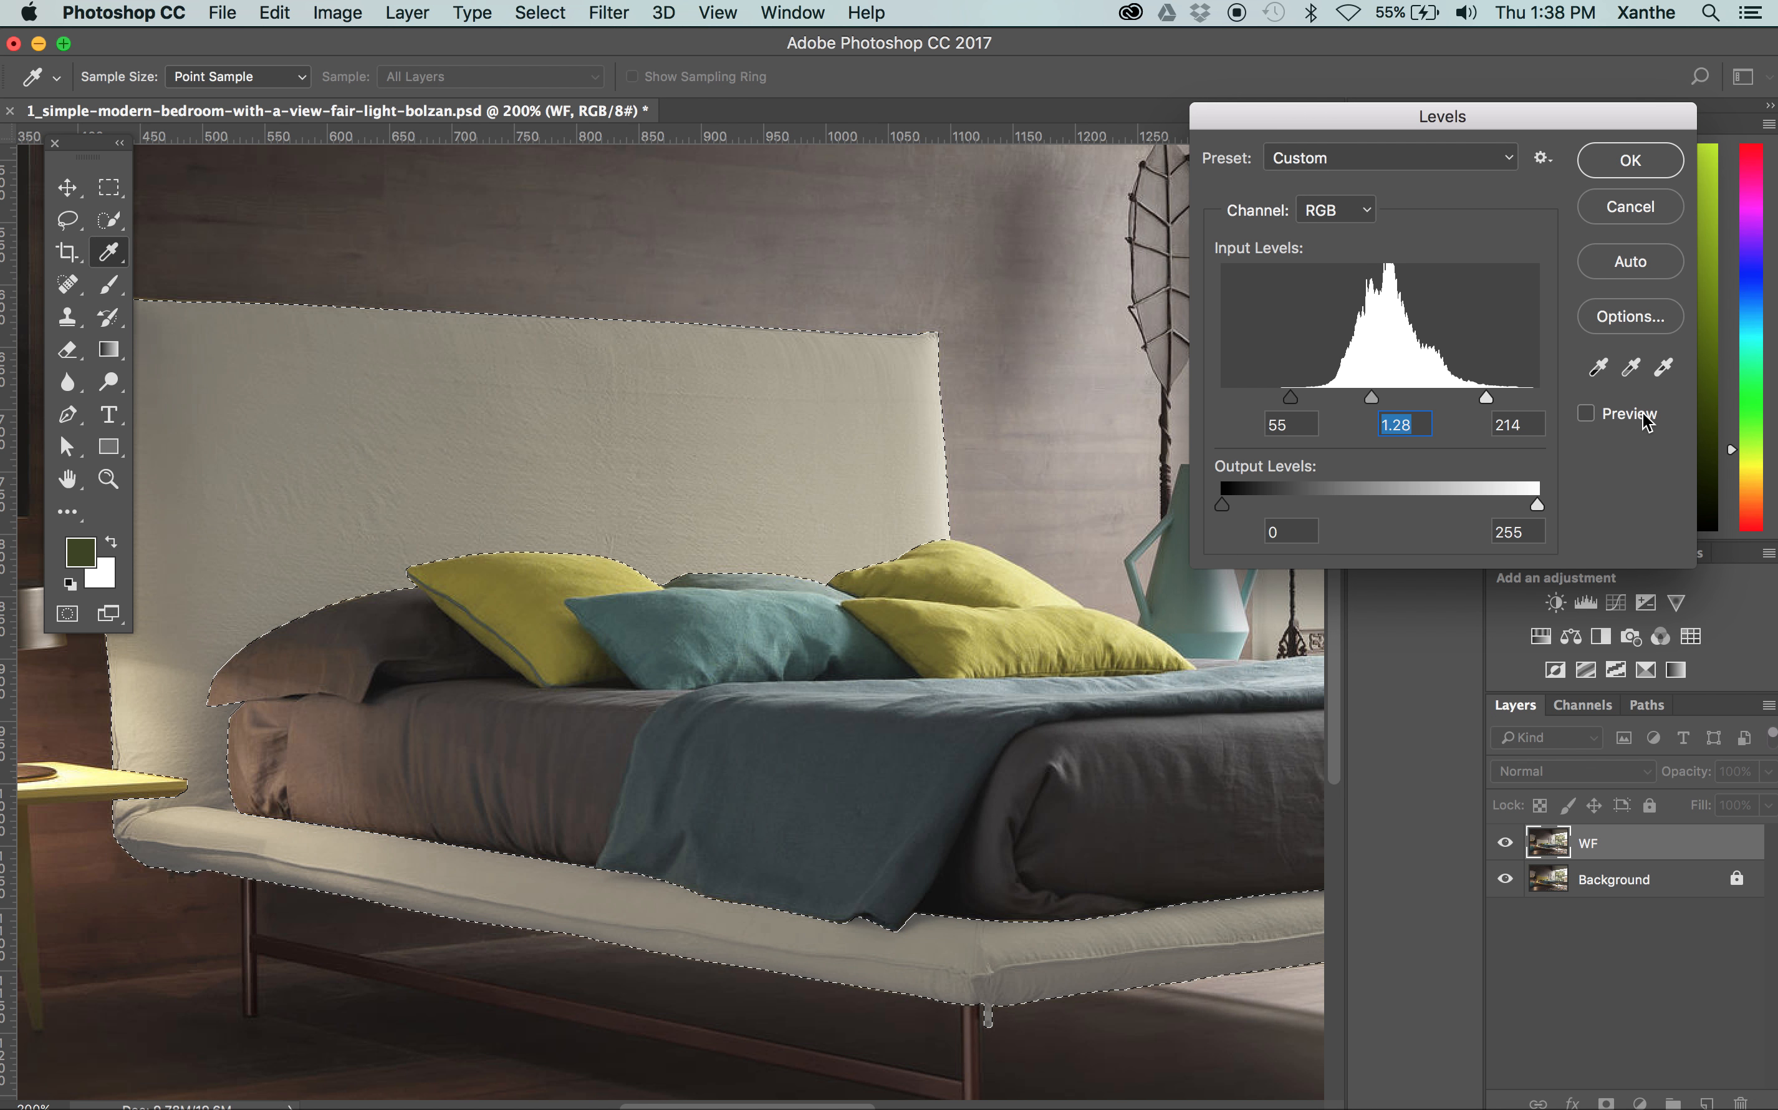
pyautogui.click(1645, 419)
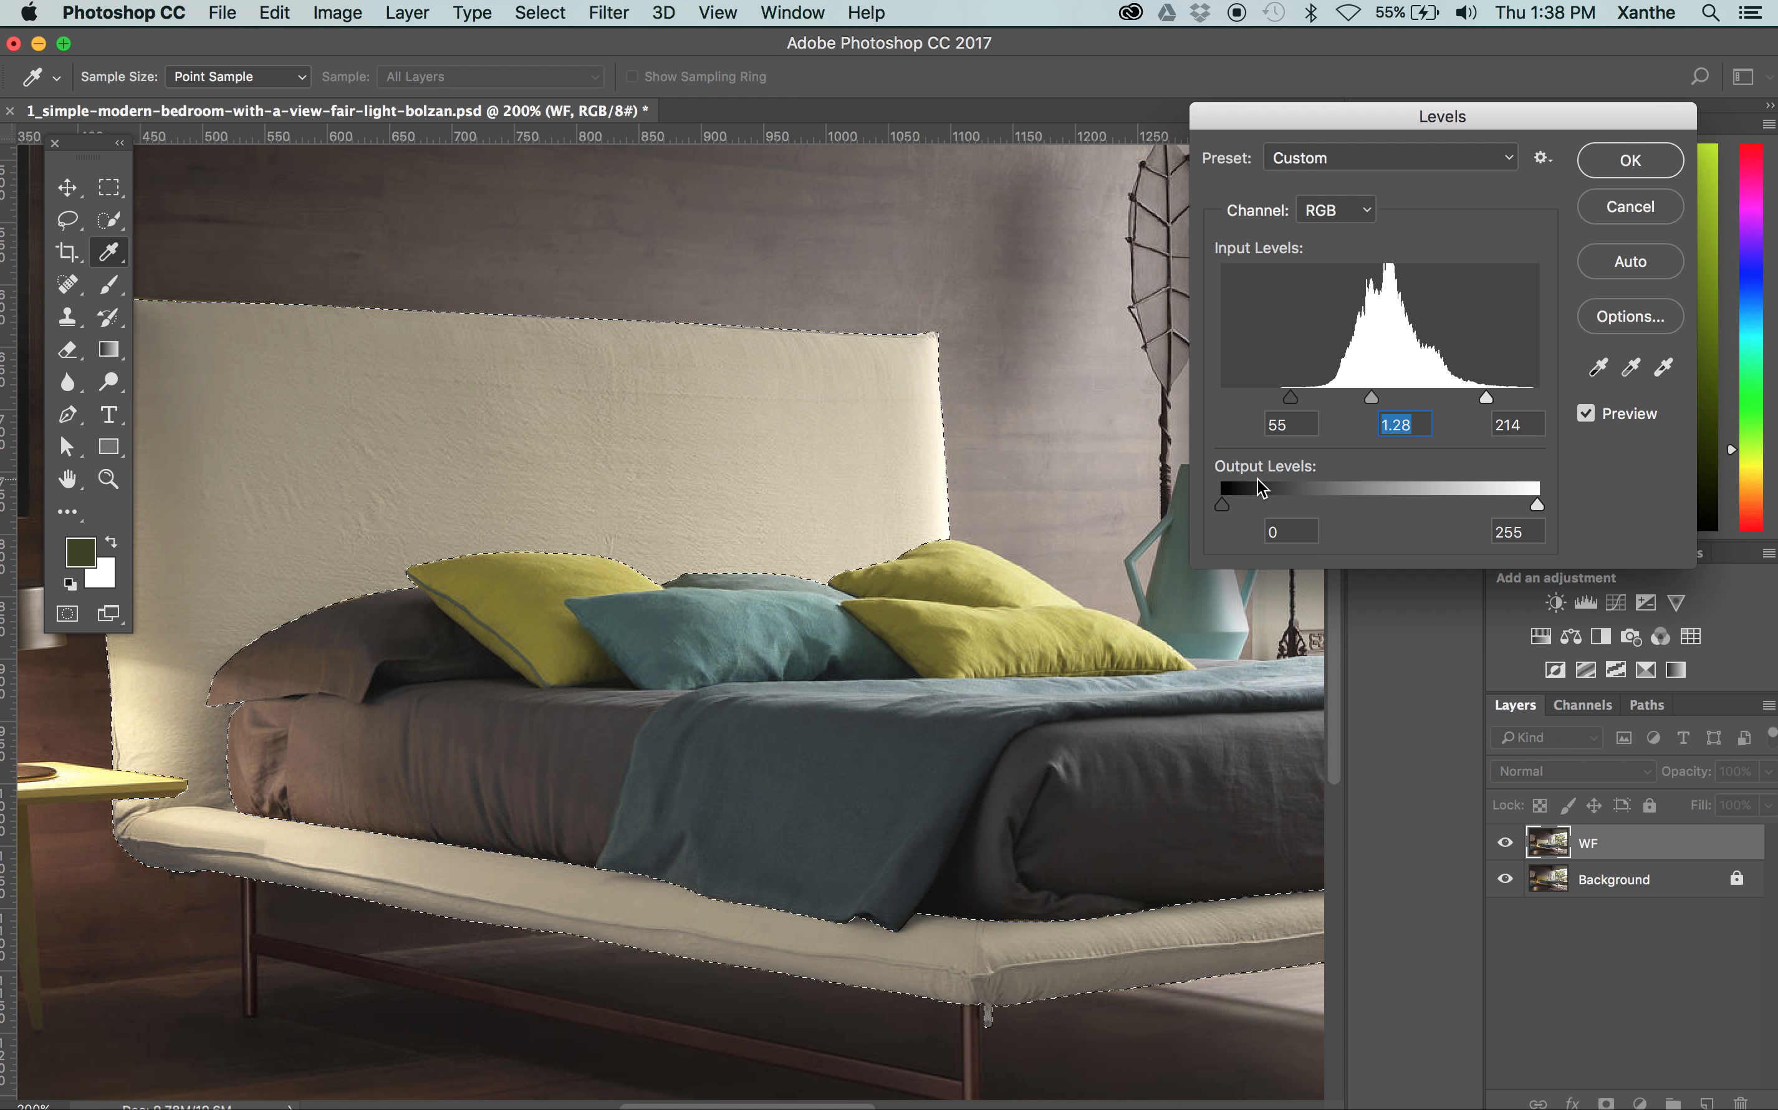
pyautogui.moveTo(1290, 397); pyautogui.dragTo(1301, 397)
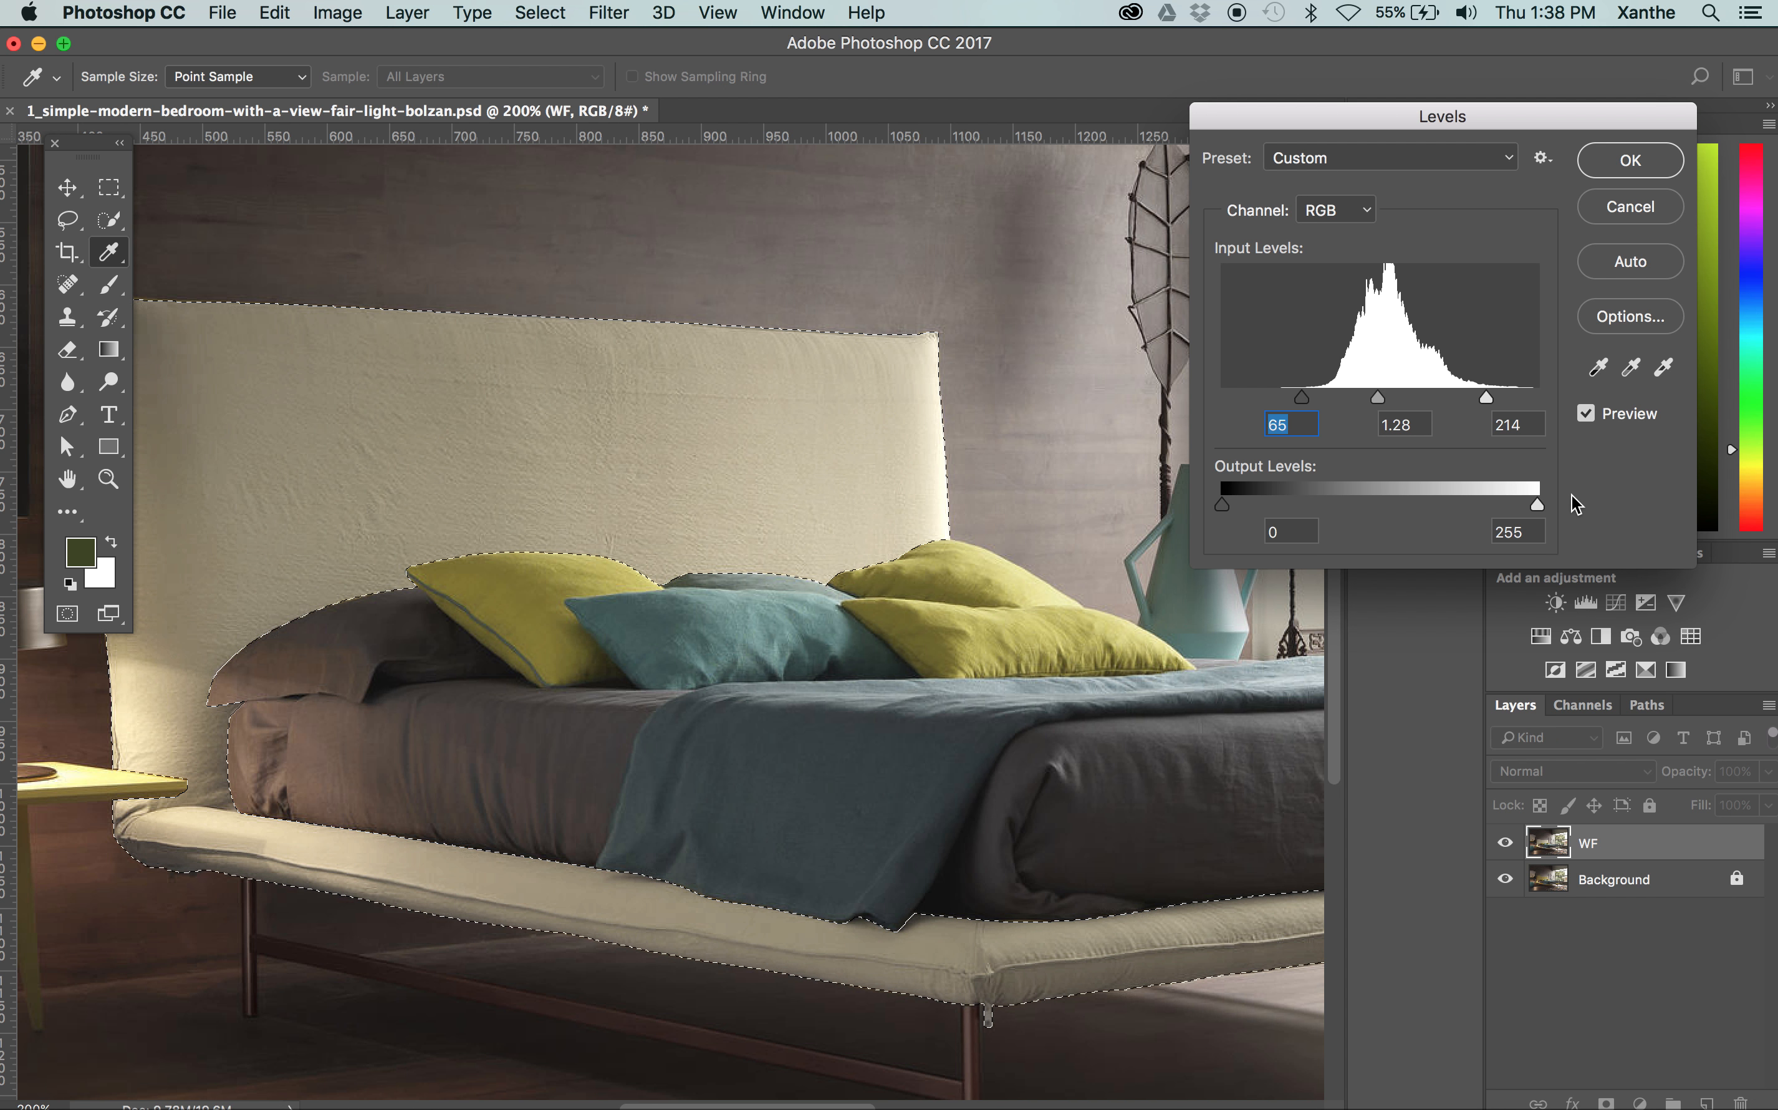
pyautogui.moveTo(1480, 395); pyautogui.dragTo(1476, 394)
pyautogui.moveTo(1481, 396); pyautogui.dragTo(1497, 398)
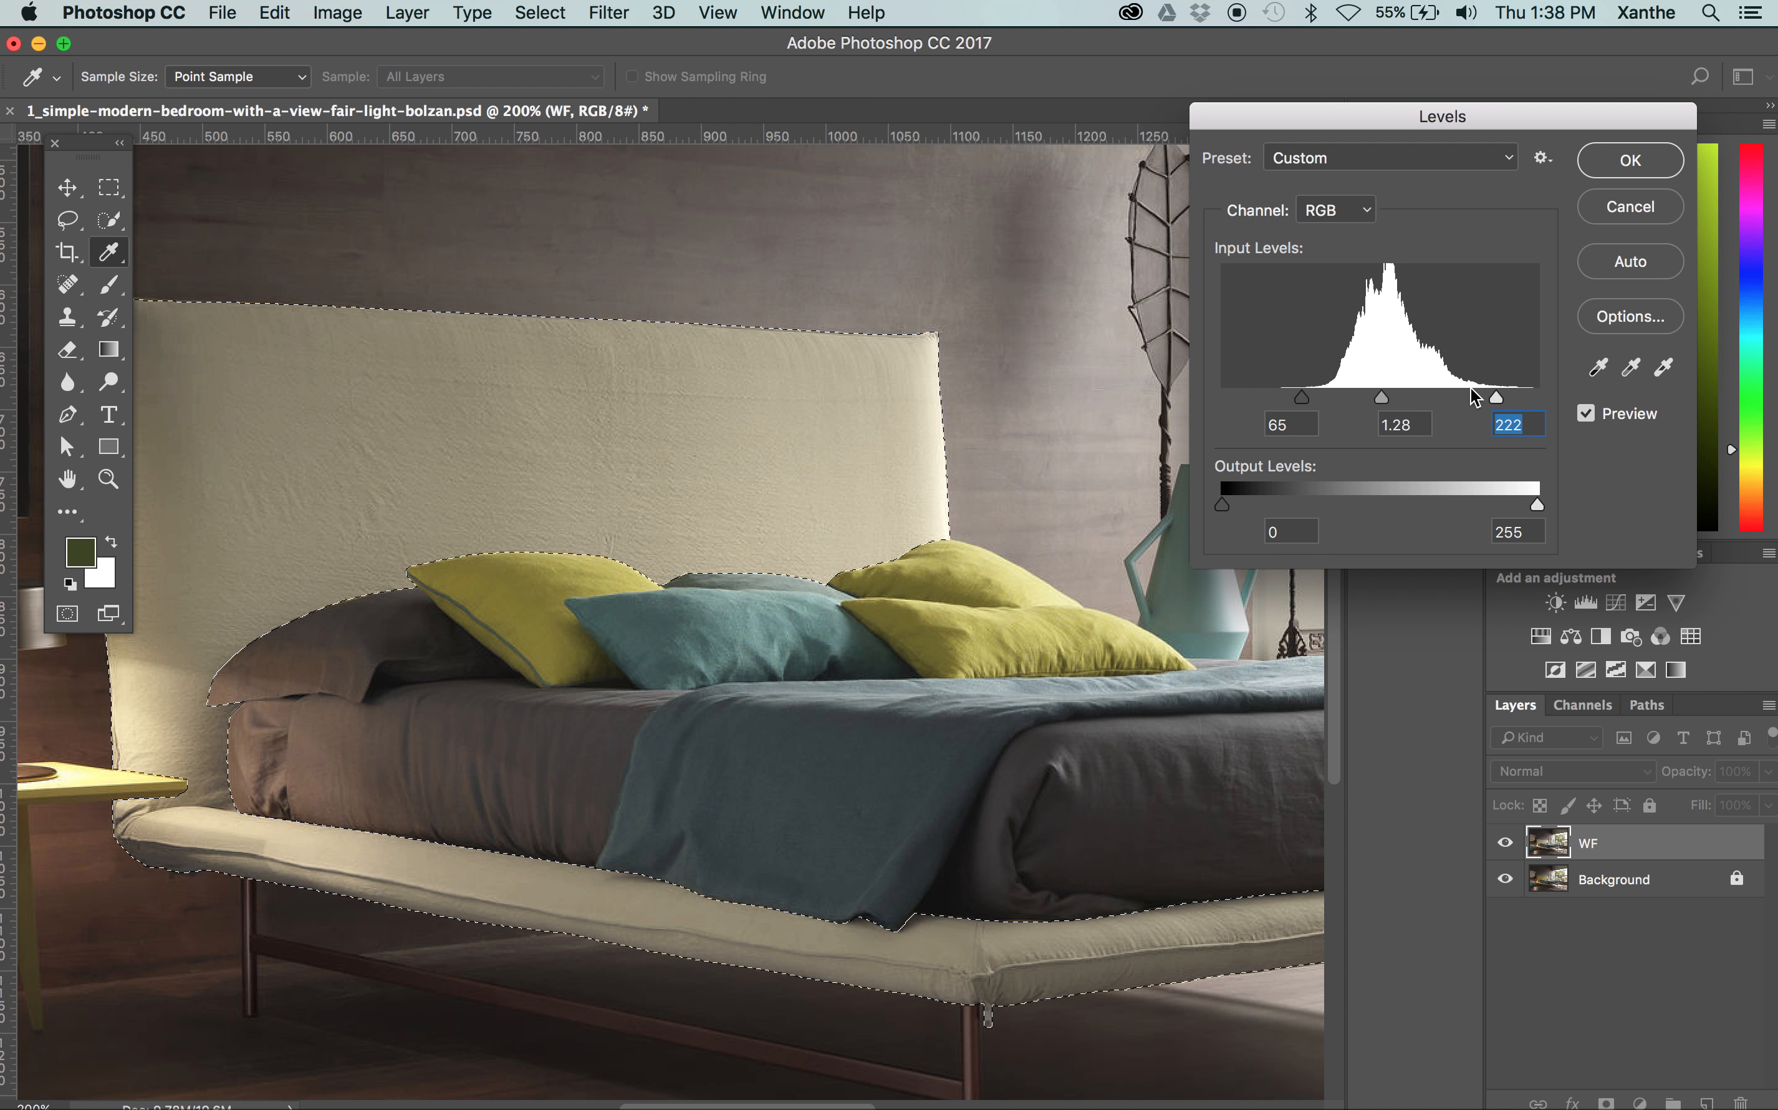
# Toggle the Levels preview to compare the bed frame's contrast again, and apply the adjustment
pyautogui.click(1623, 418)
pyautogui.click(1623, 418)
pyautogui.click(1623, 418)
pyautogui.click(1623, 418)
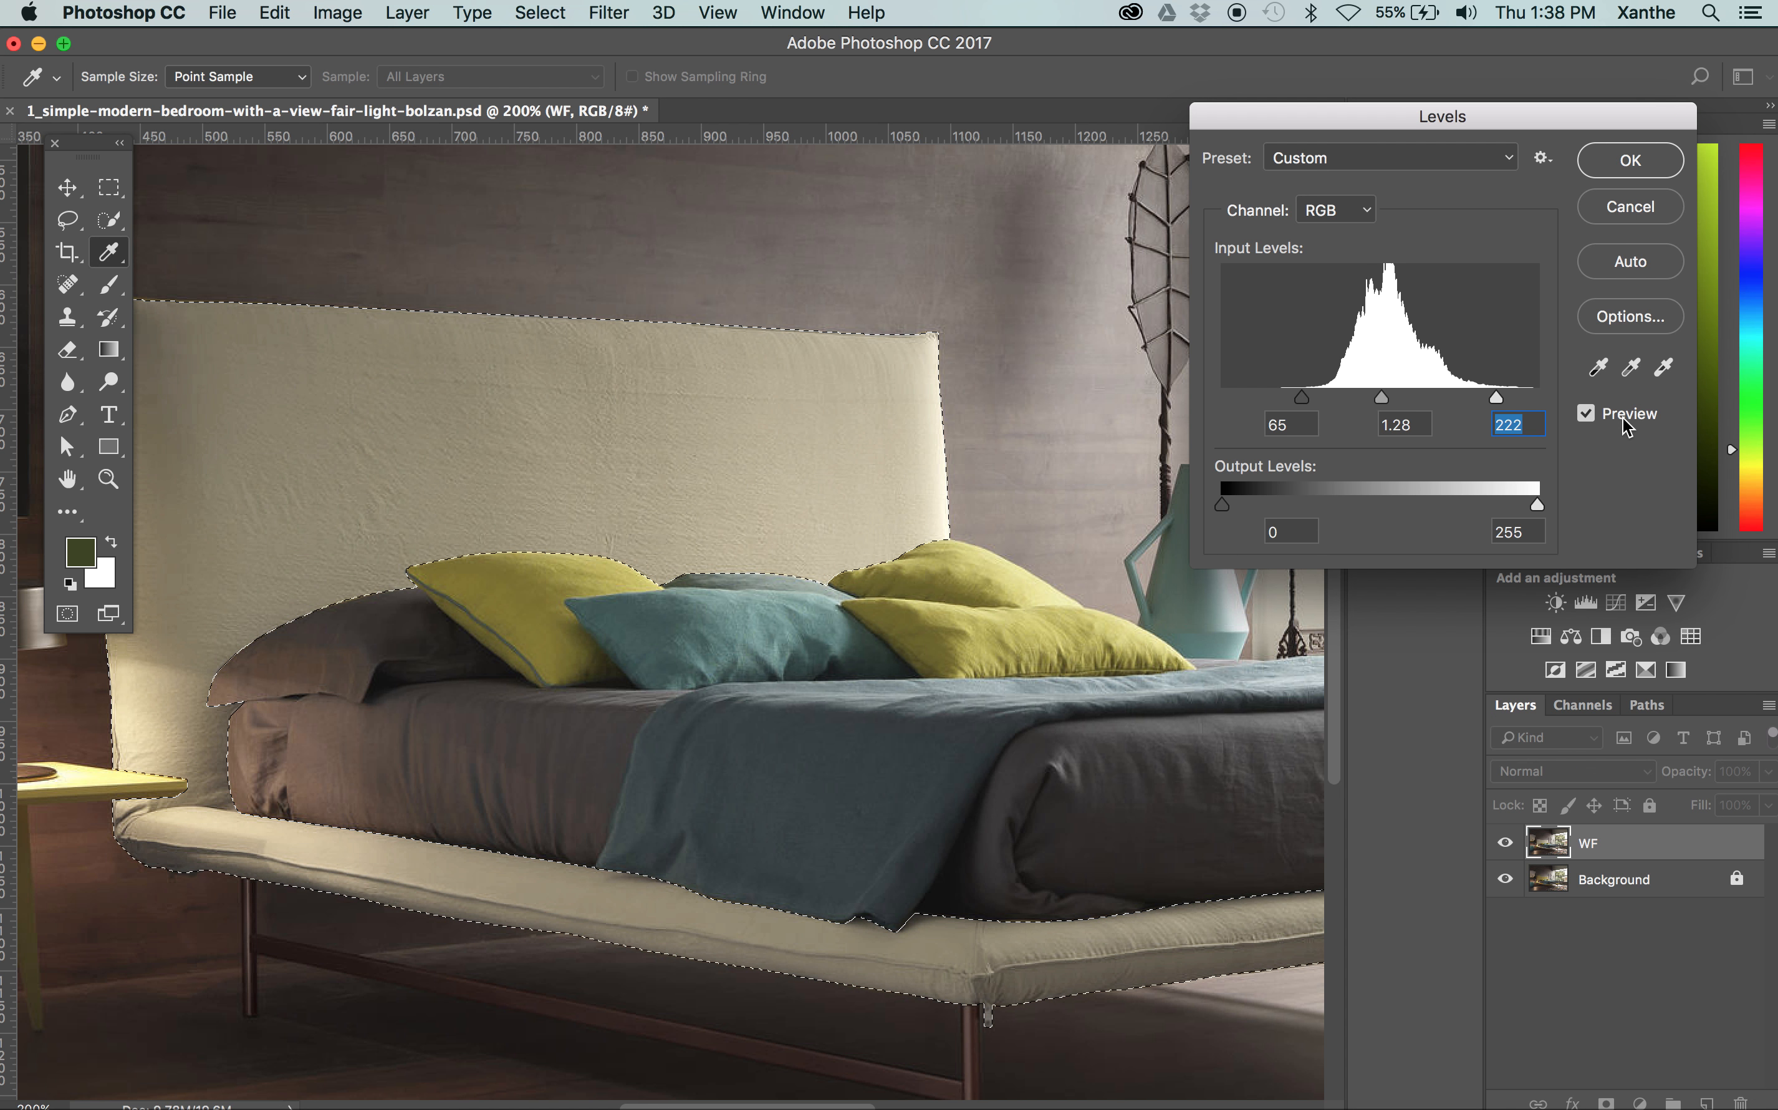
pyautogui.click(1623, 419)
pyautogui.press('Return')
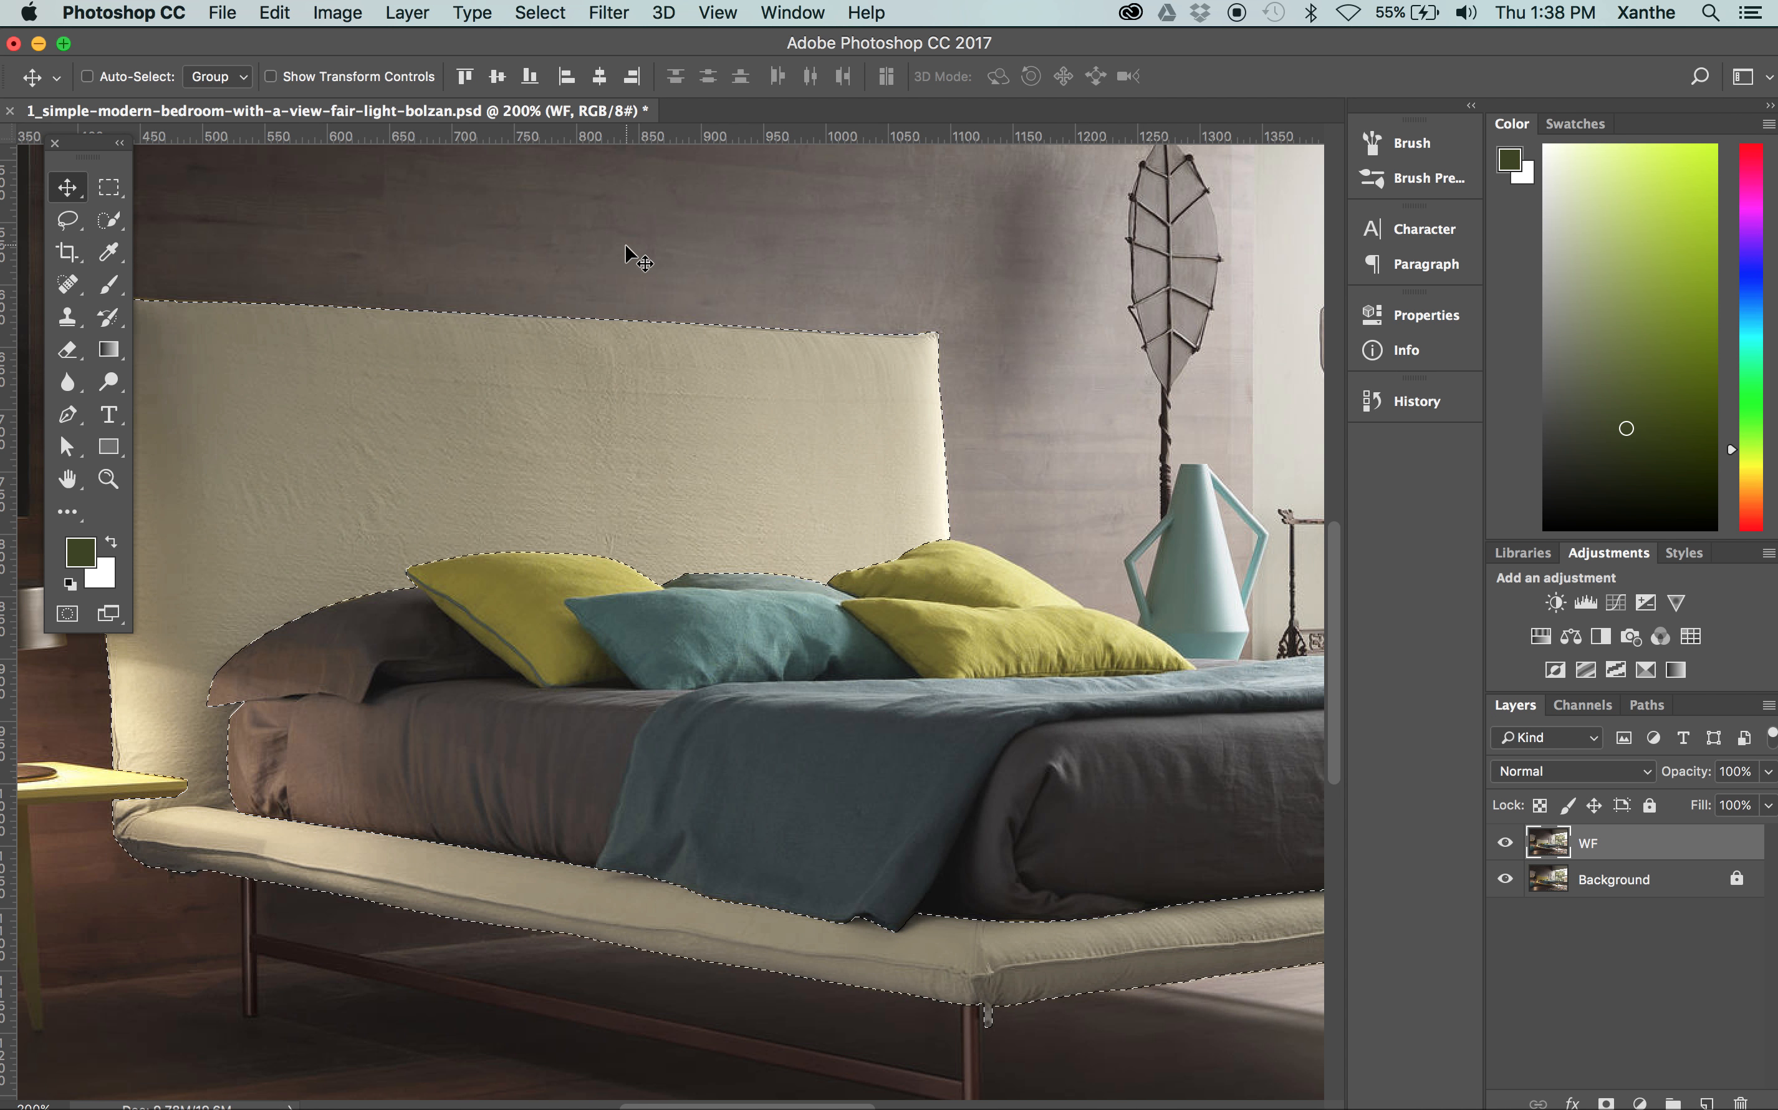
# Examine the adjusted bed frame up close and in the context of the whole bedroom
pyautogui.hscroll(-3, 815, 417)
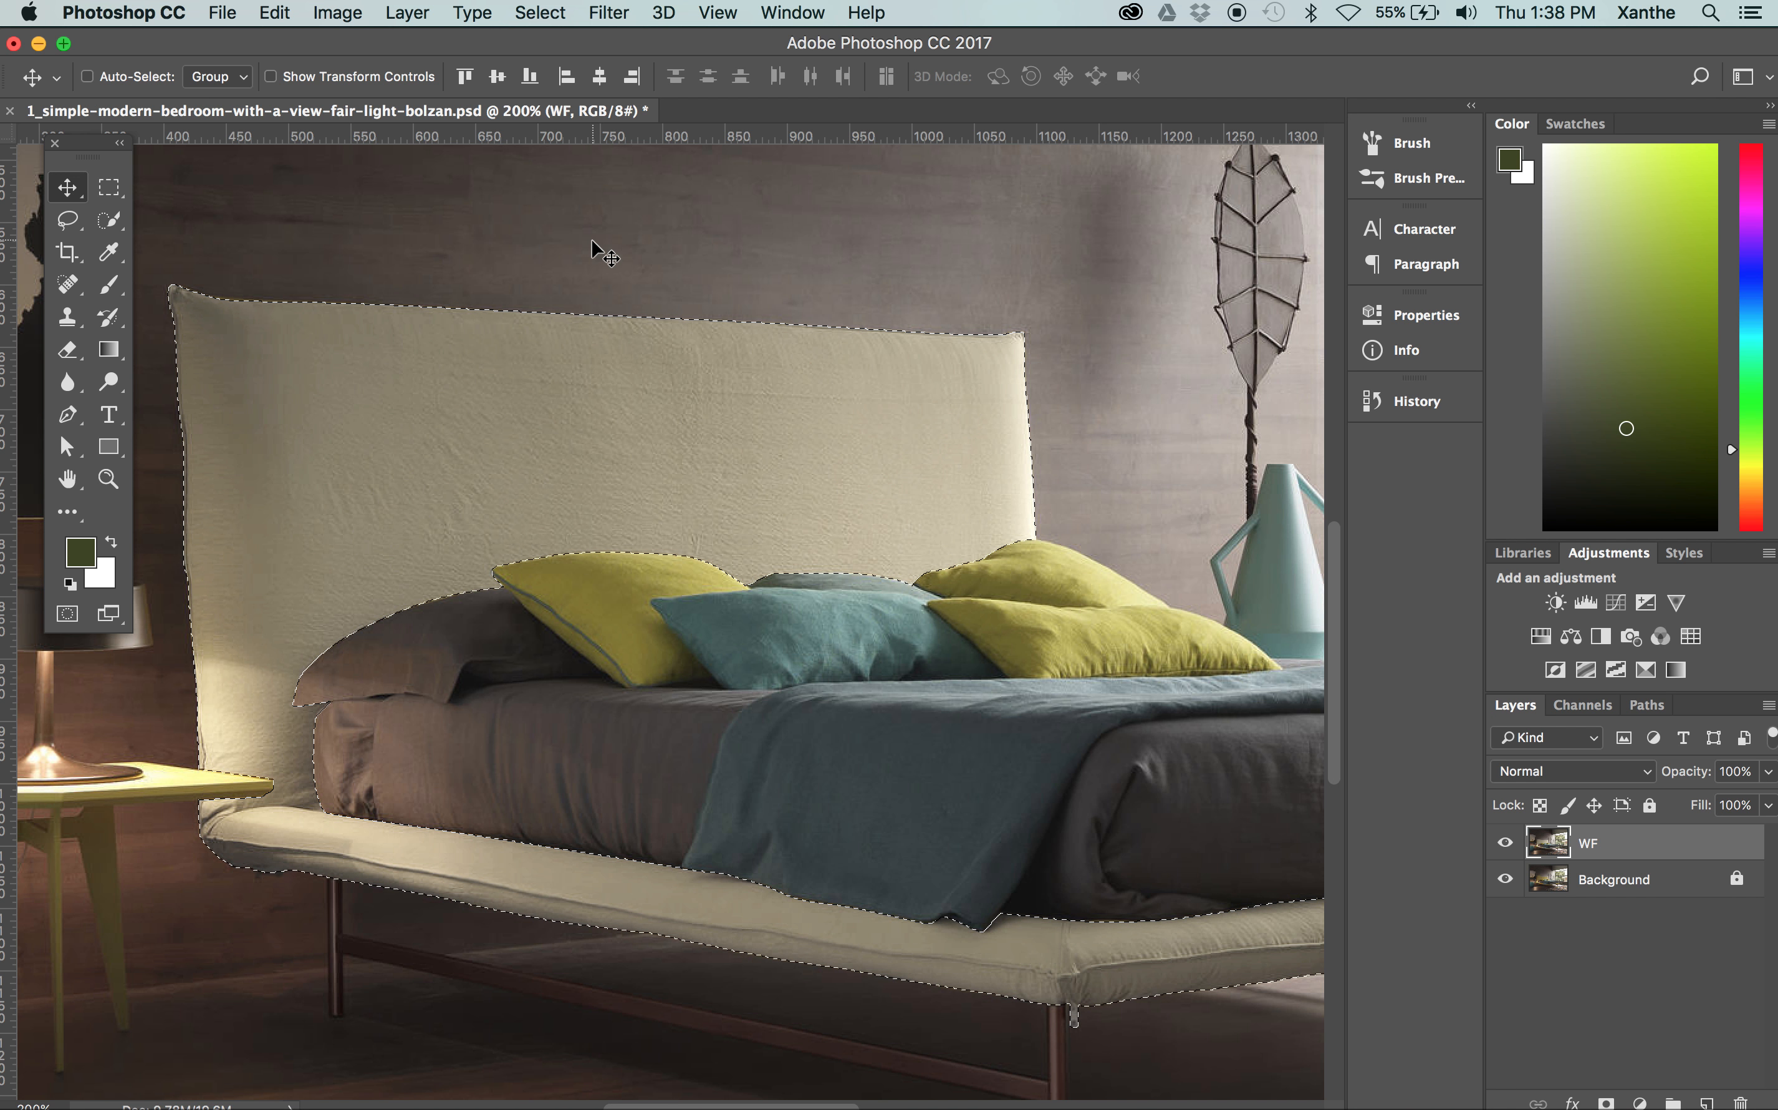
pyautogui.press('super+minus')
pyautogui.press('super+minus')
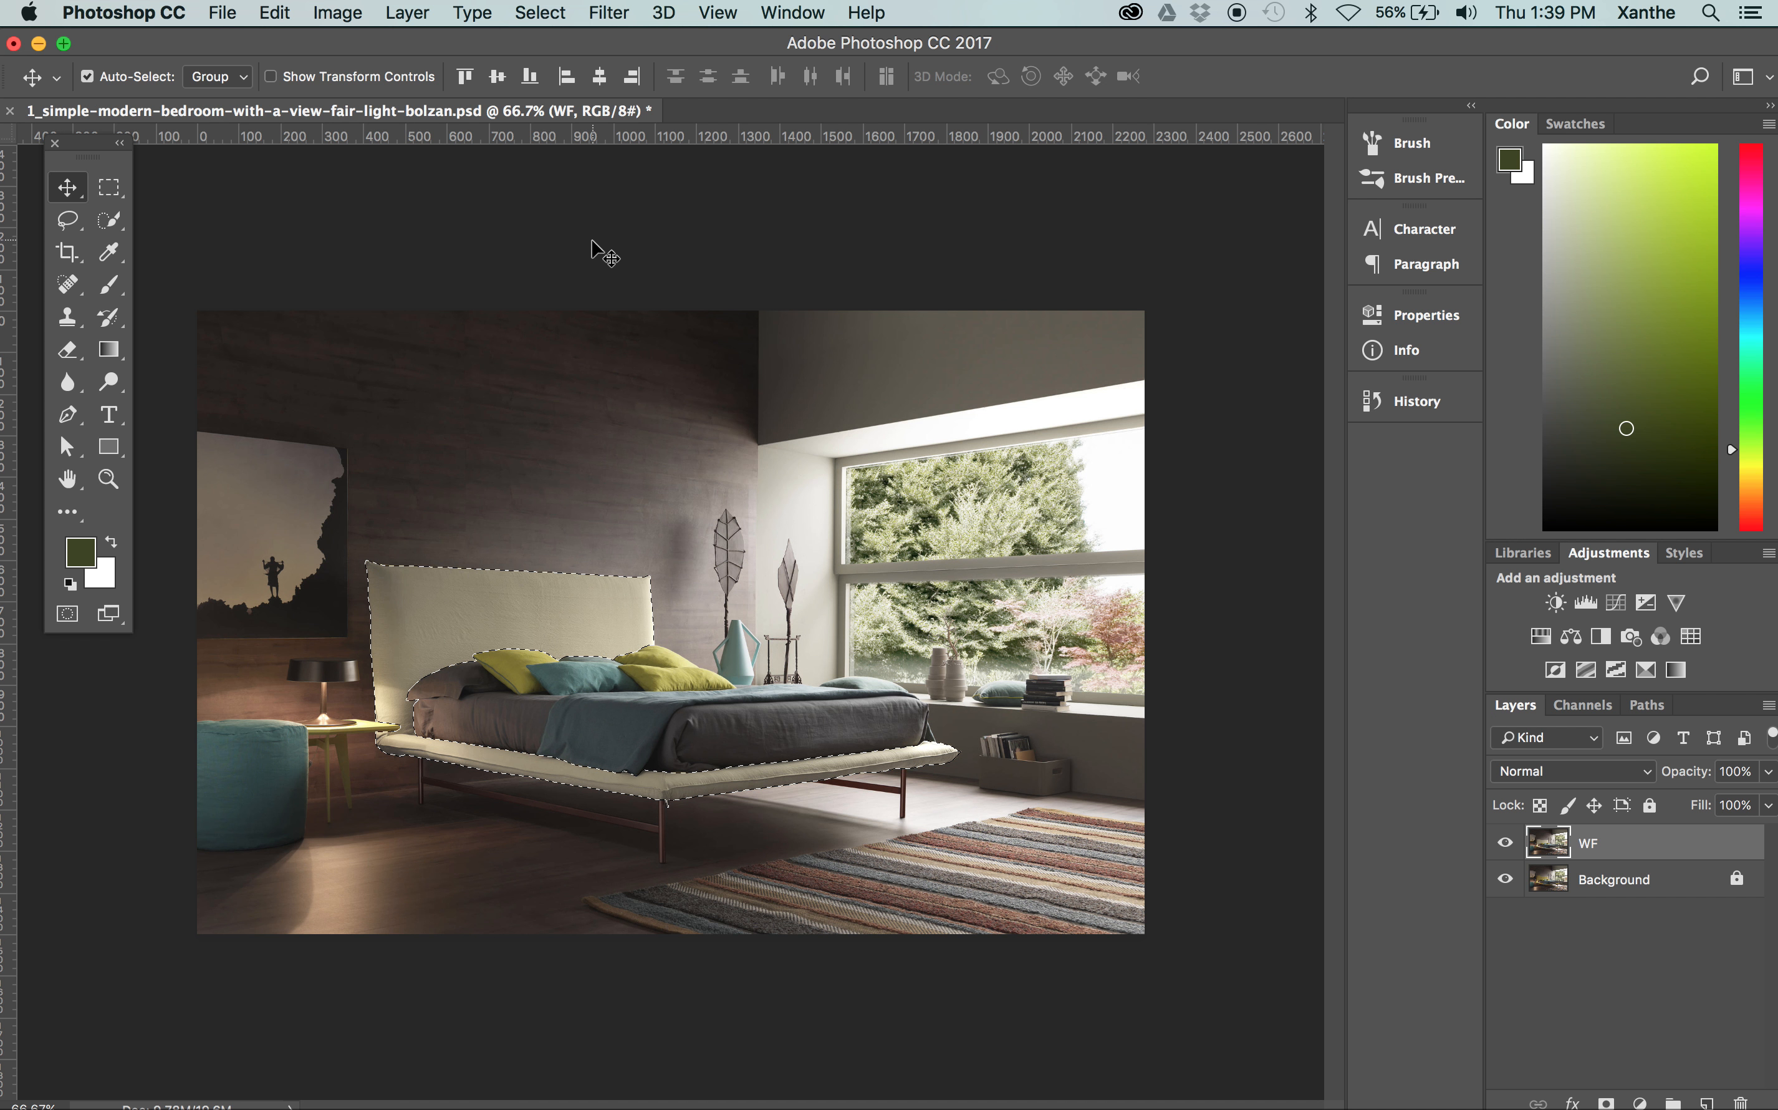
pyautogui.press('super+plus')
pyautogui.press('super+plus')
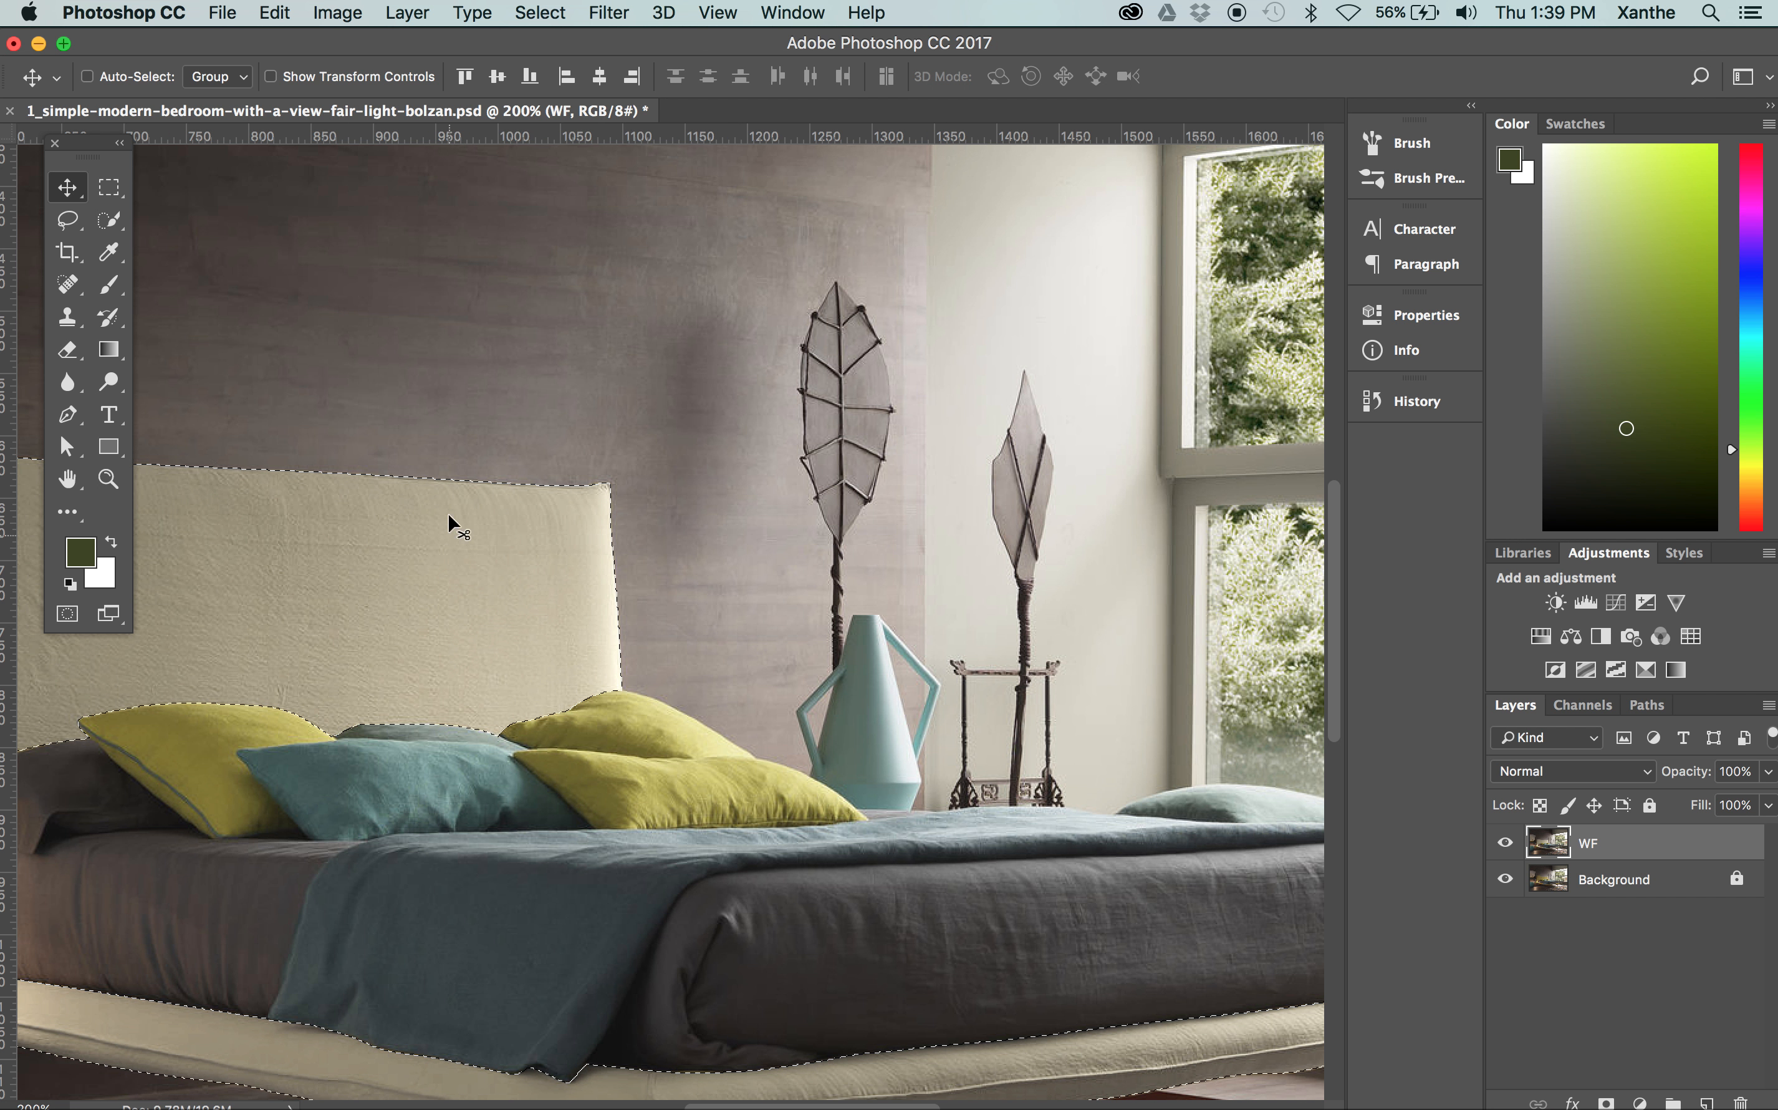
pyautogui.hscroll(-3, 490, 453)
pyautogui.scroll(-2, 490, 453)
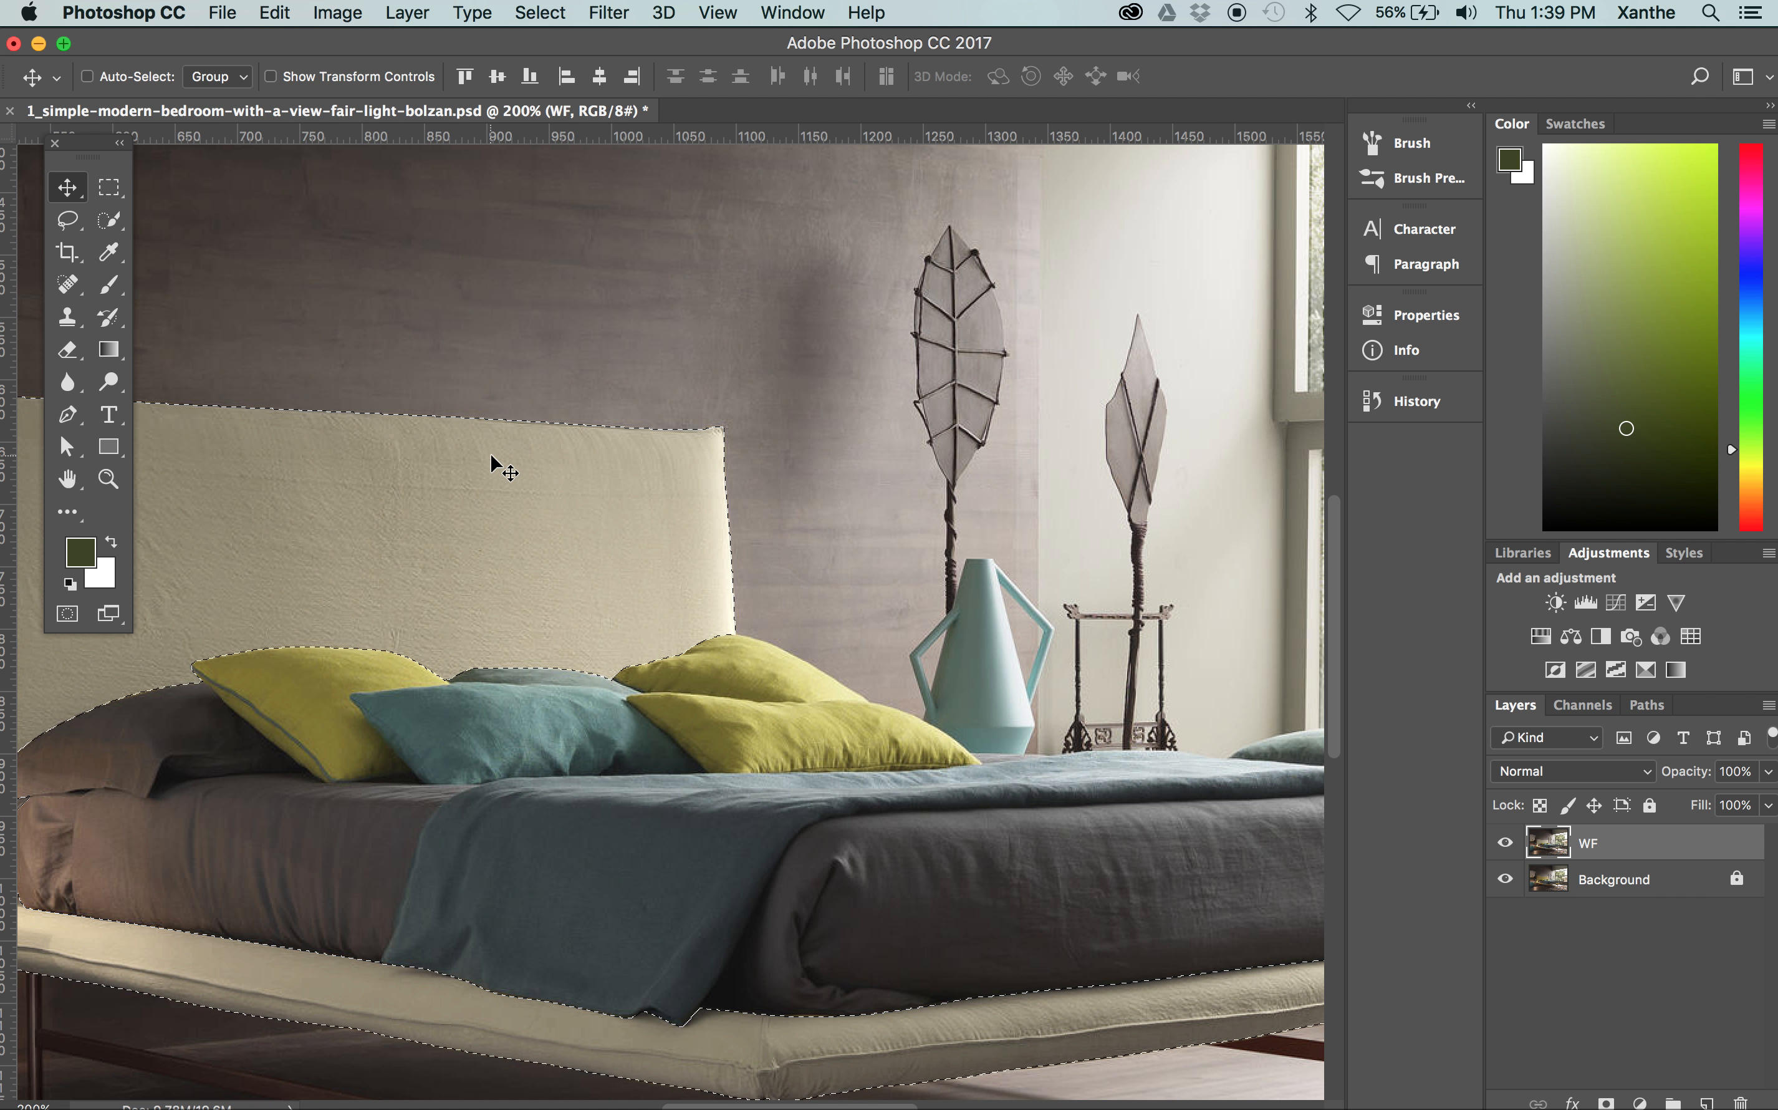
pyautogui.press('super+minus')
# Start a Color Balance adjustment on the bed frame and set its shadows to -10 on cyan–red and +17 on yellow–blue
pyautogui.click(337, 13)
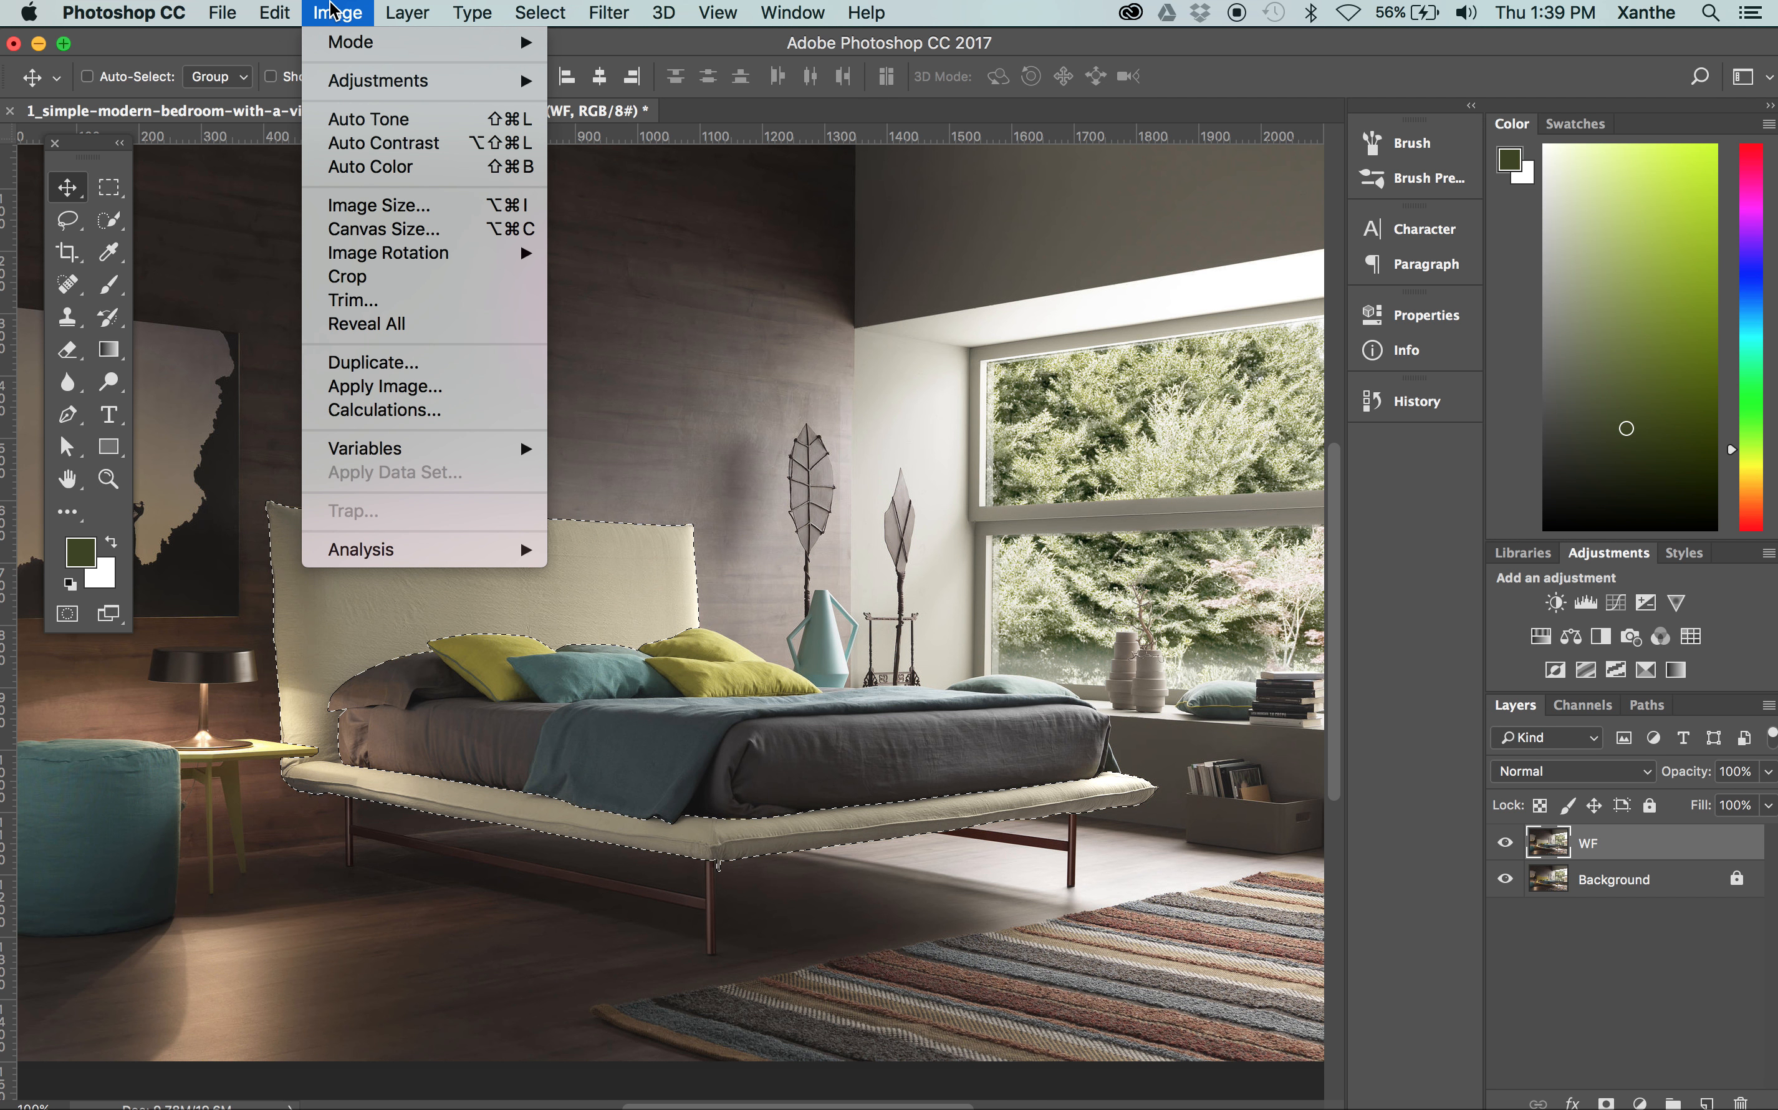
pyautogui.moveTo(342, 46)
pyautogui.moveTo(385, 82)
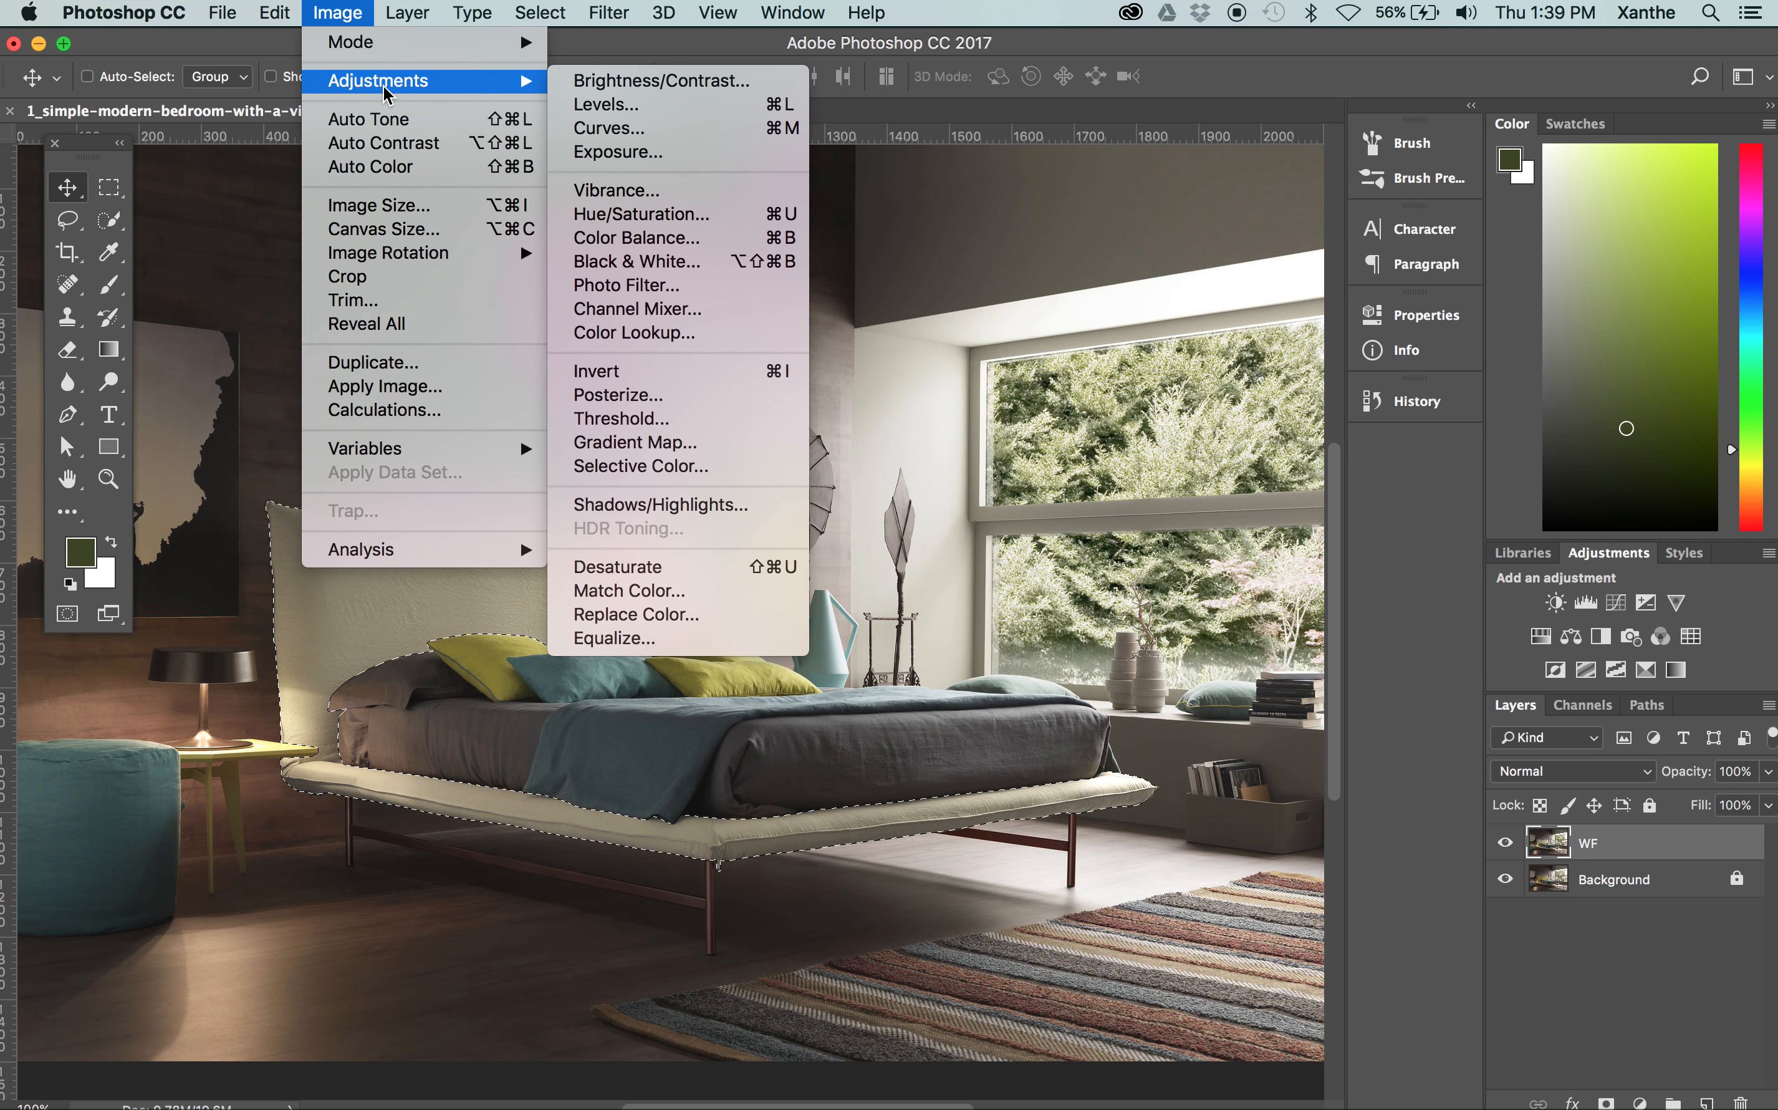
pyautogui.click(636, 237)
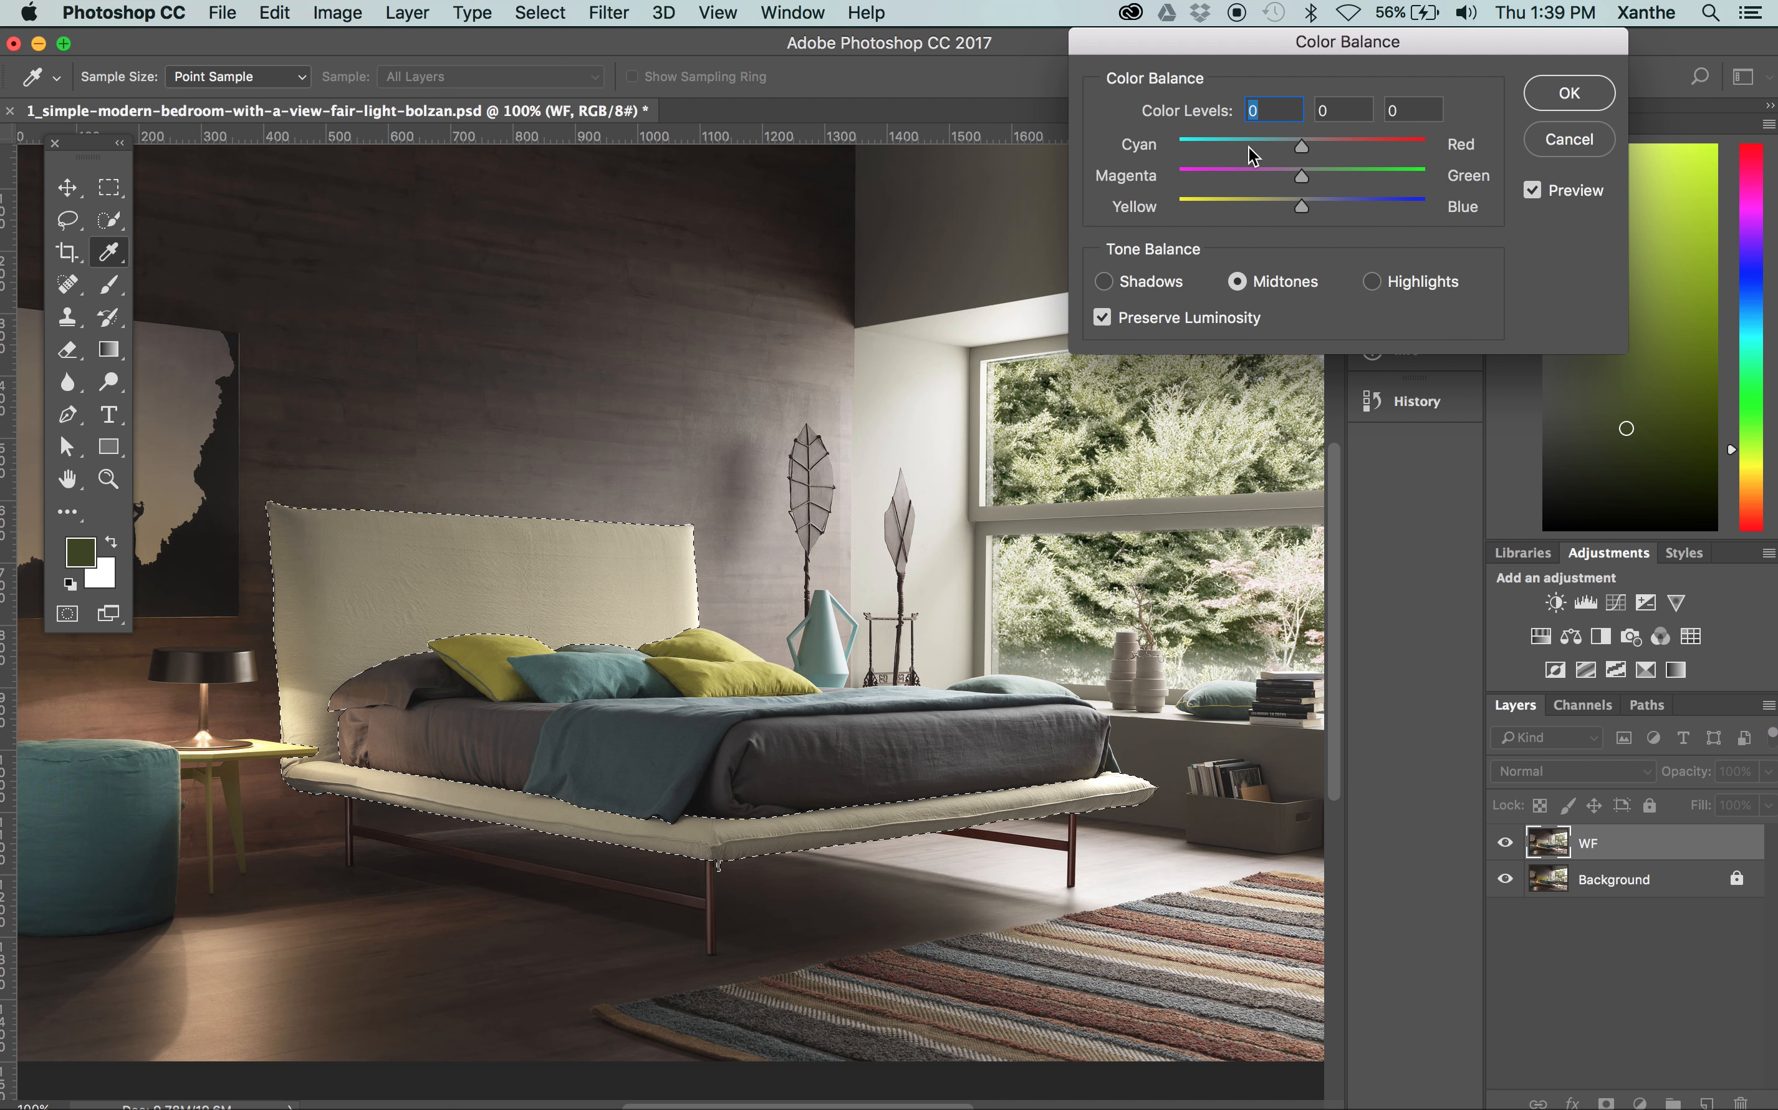
pyautogui.click(1130, 286)
pyautogui.press('super+plus')
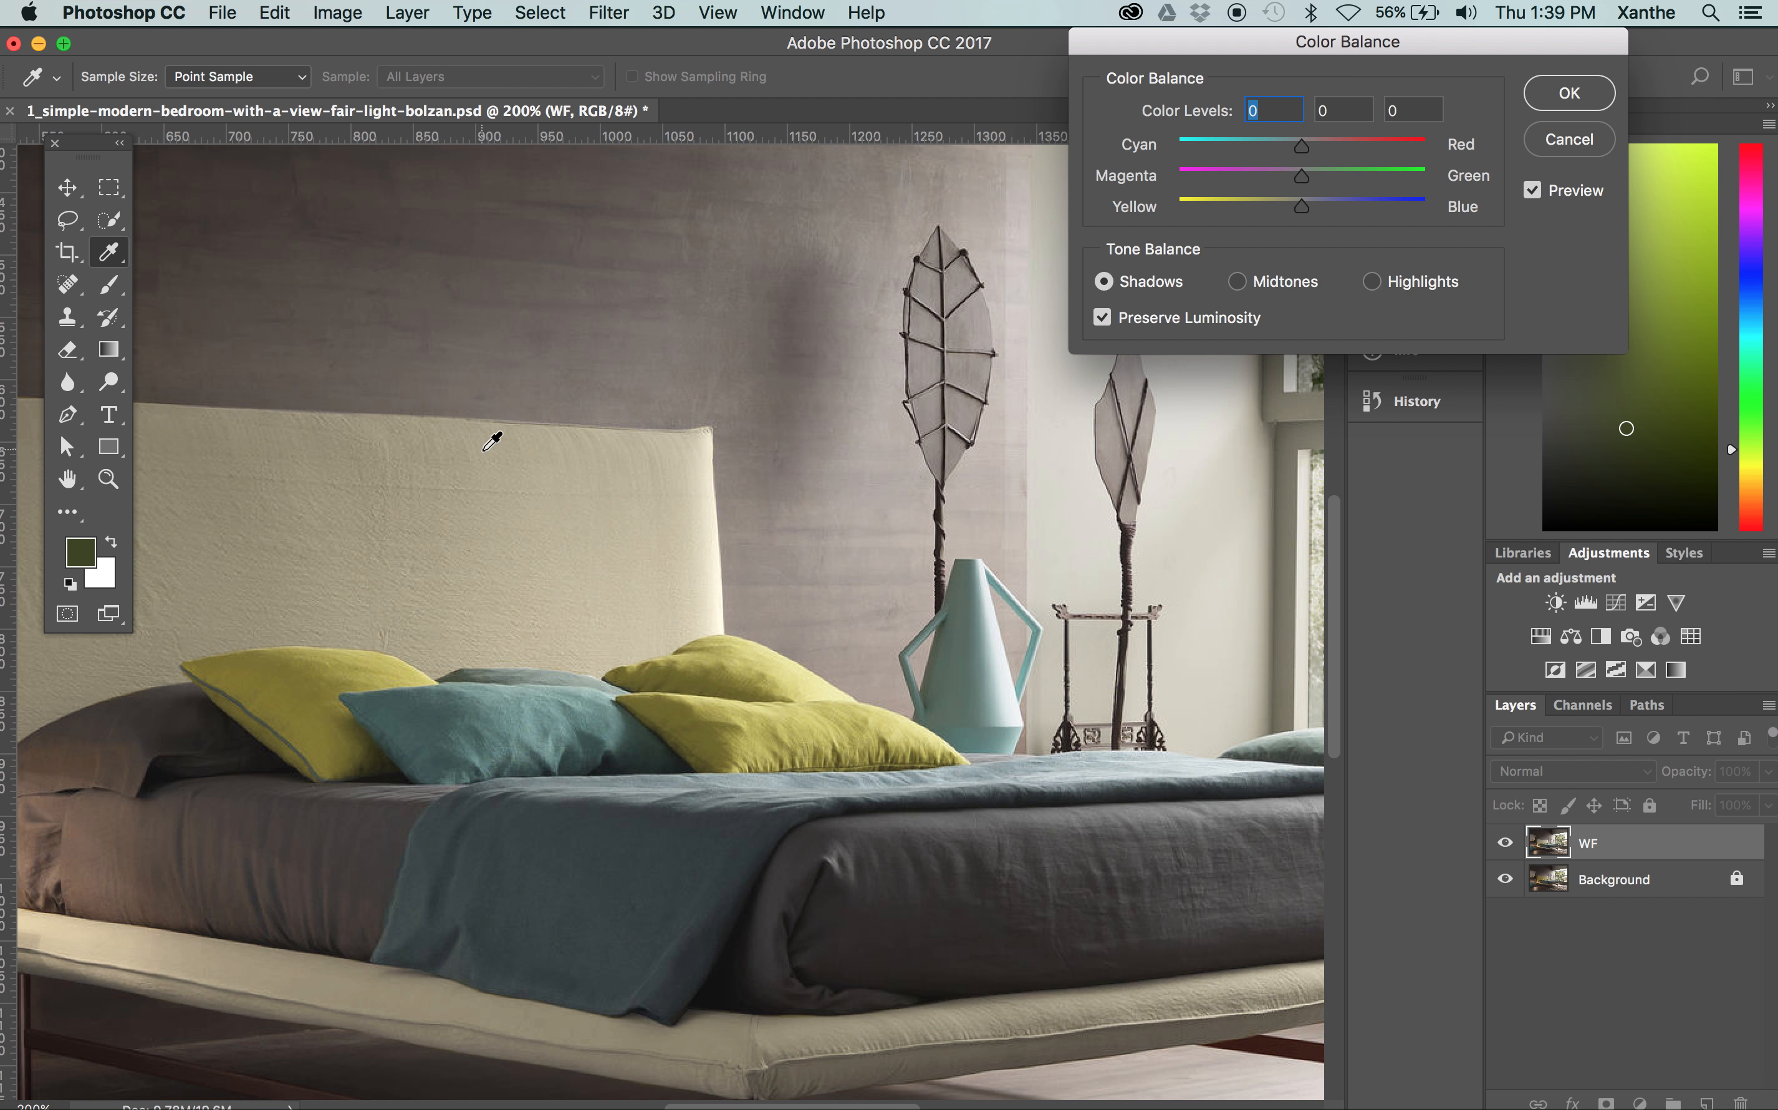
pyautogui.hscroll(-5, 501, 549)
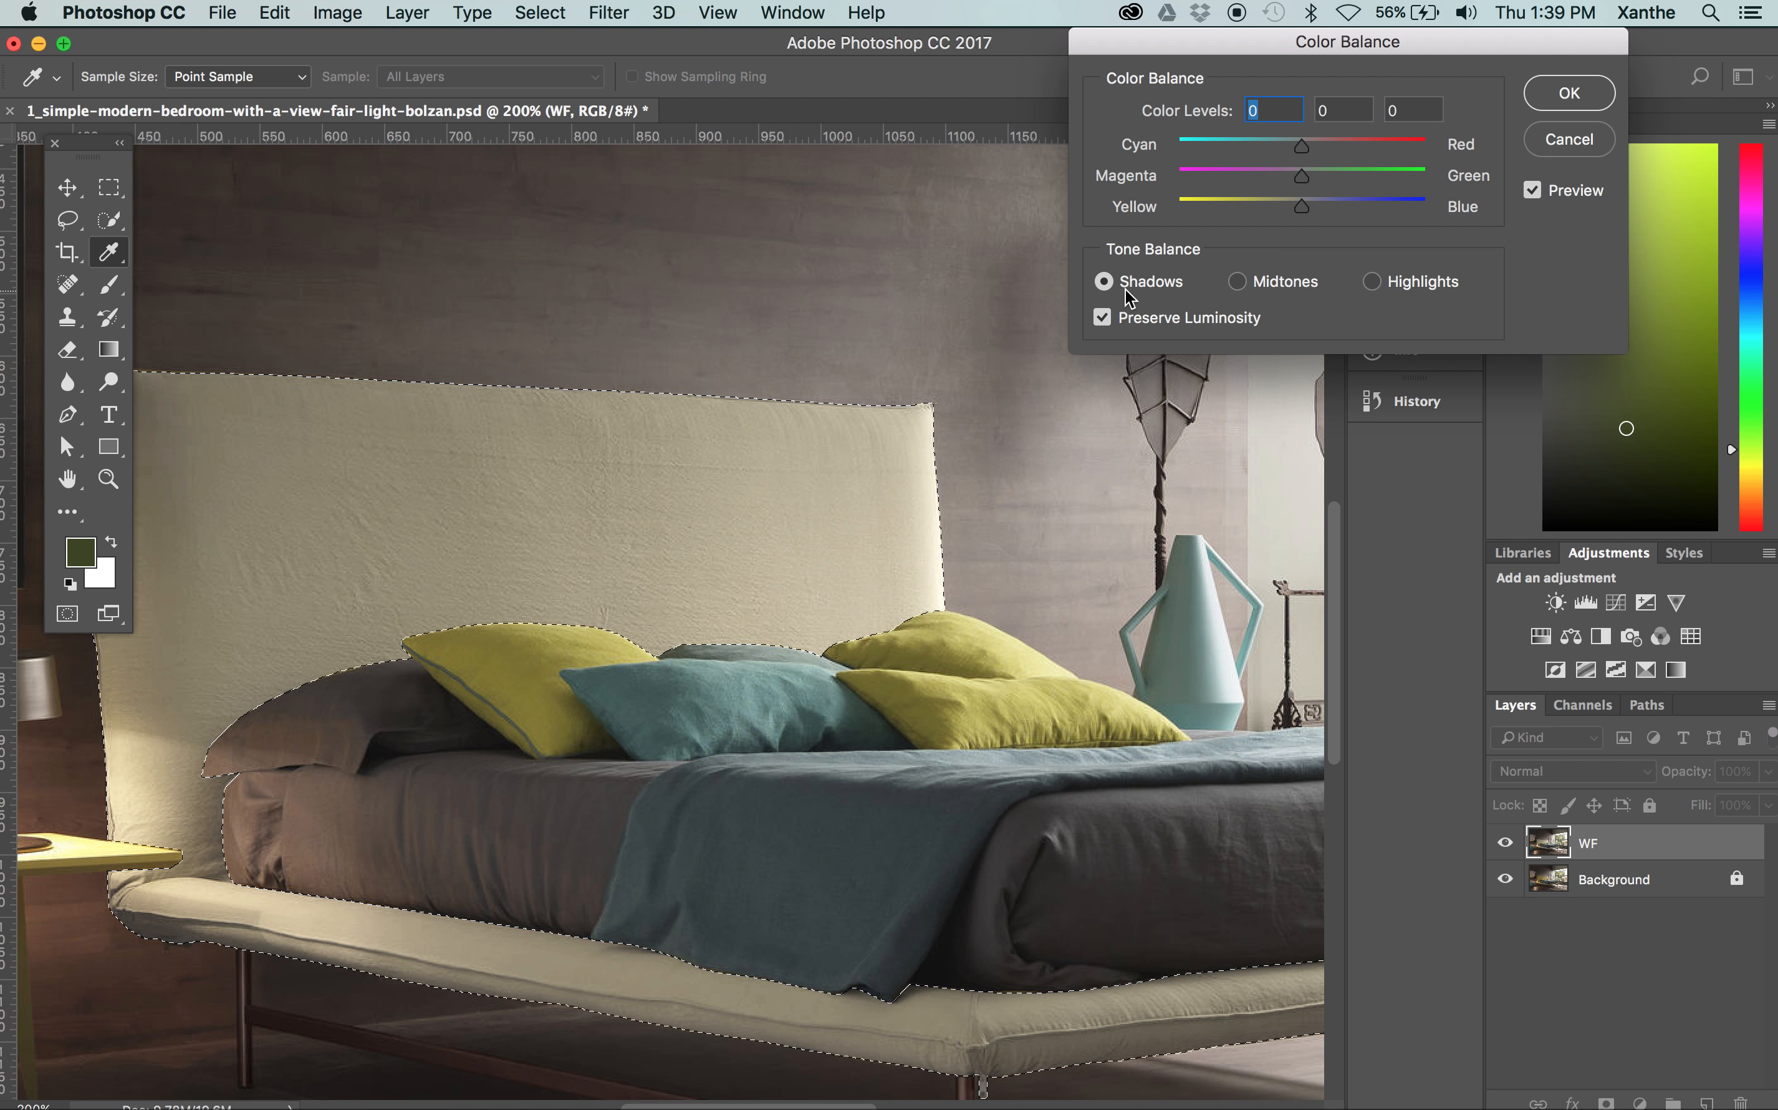
pyautogui.moveTo(1301, 144); pyautogui.dragTo(1292, 149)
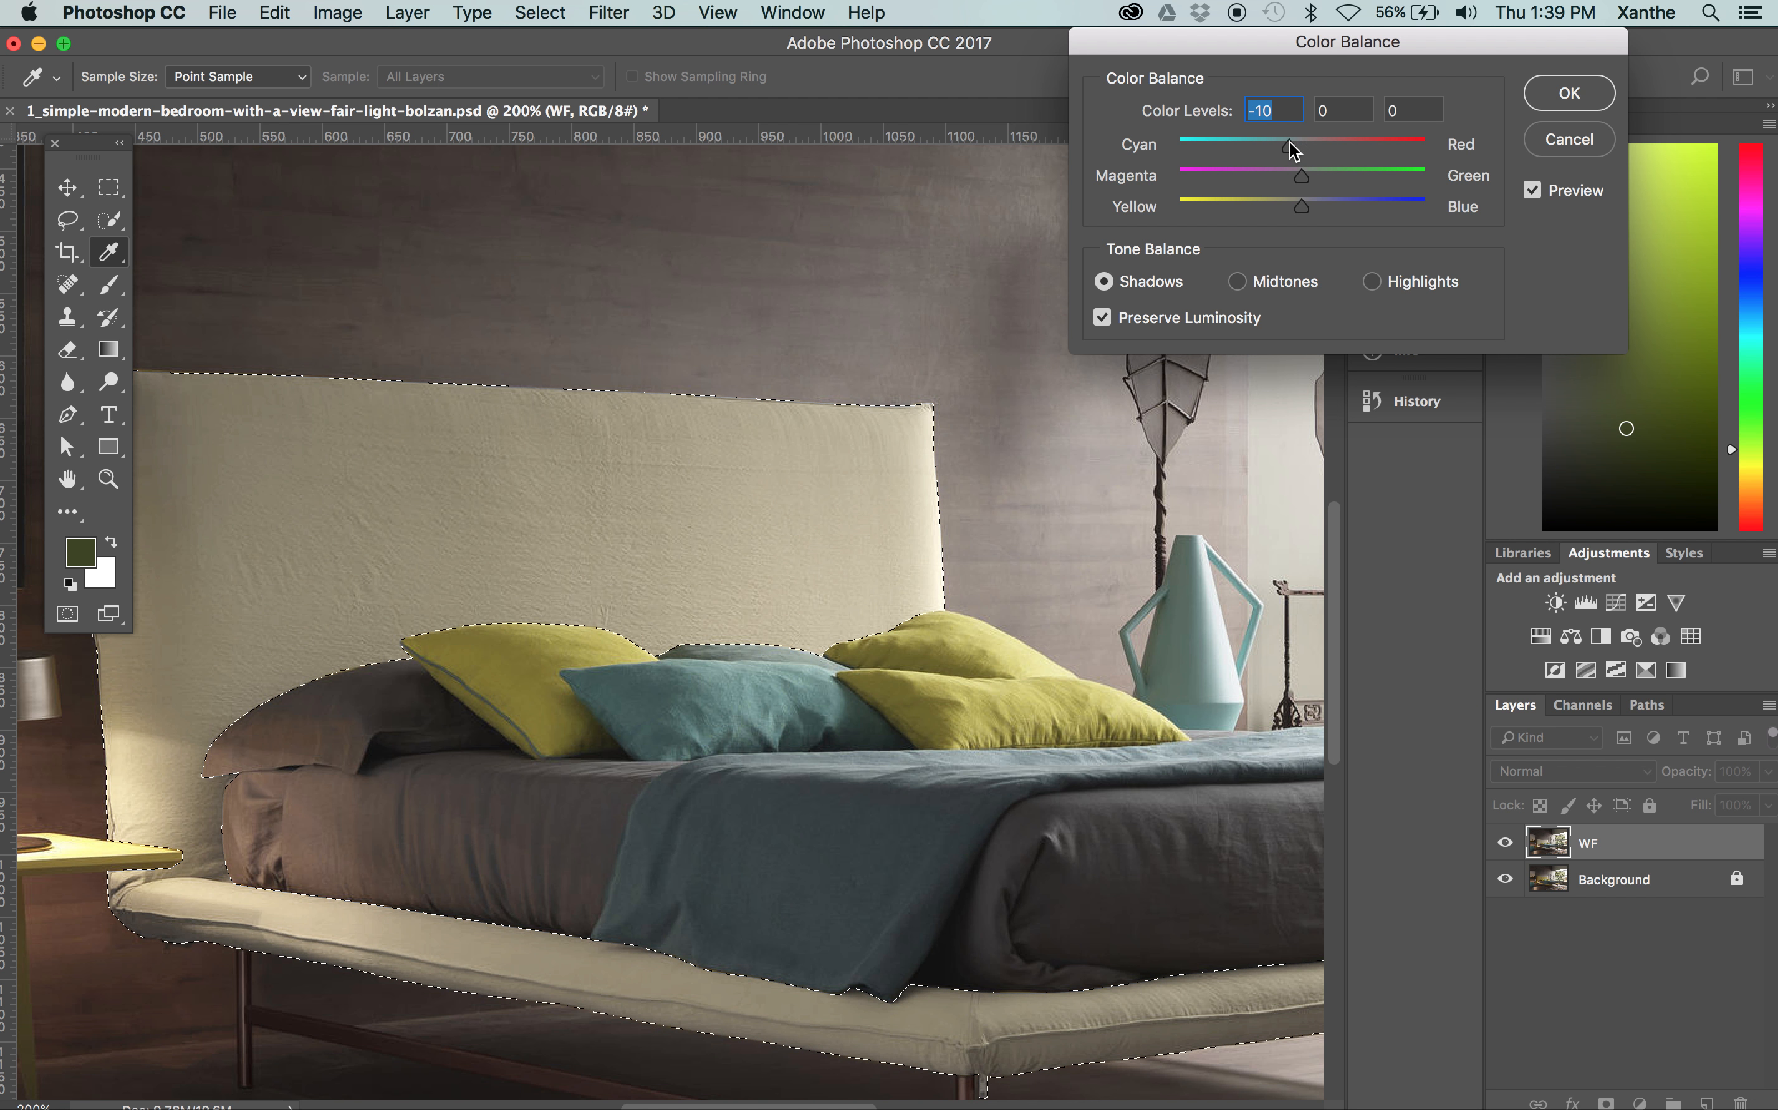
pyautogui.click(1325, 206)
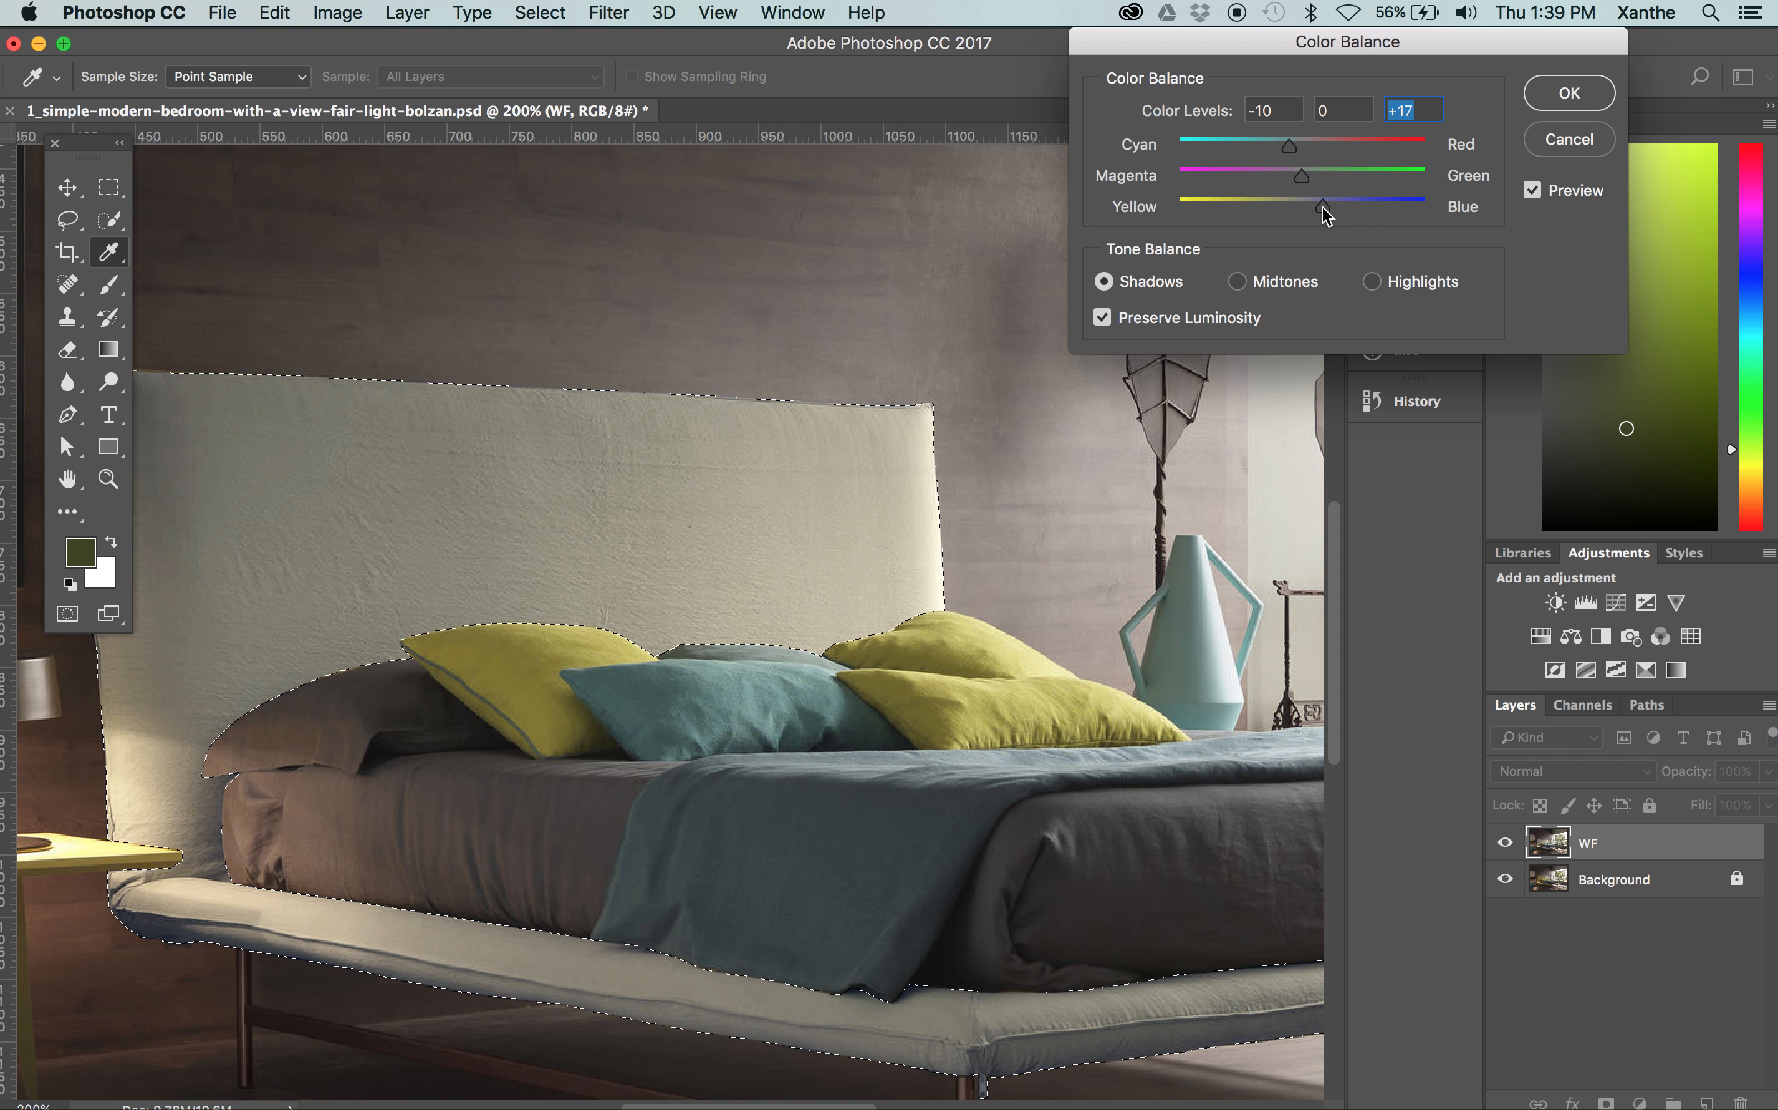
# Try the shadows' yellow–blue level at the extreme of +100, and settle on +13
pyautogui.moveTo(1322, 208); pyautogui.dragTo(1706, 212)
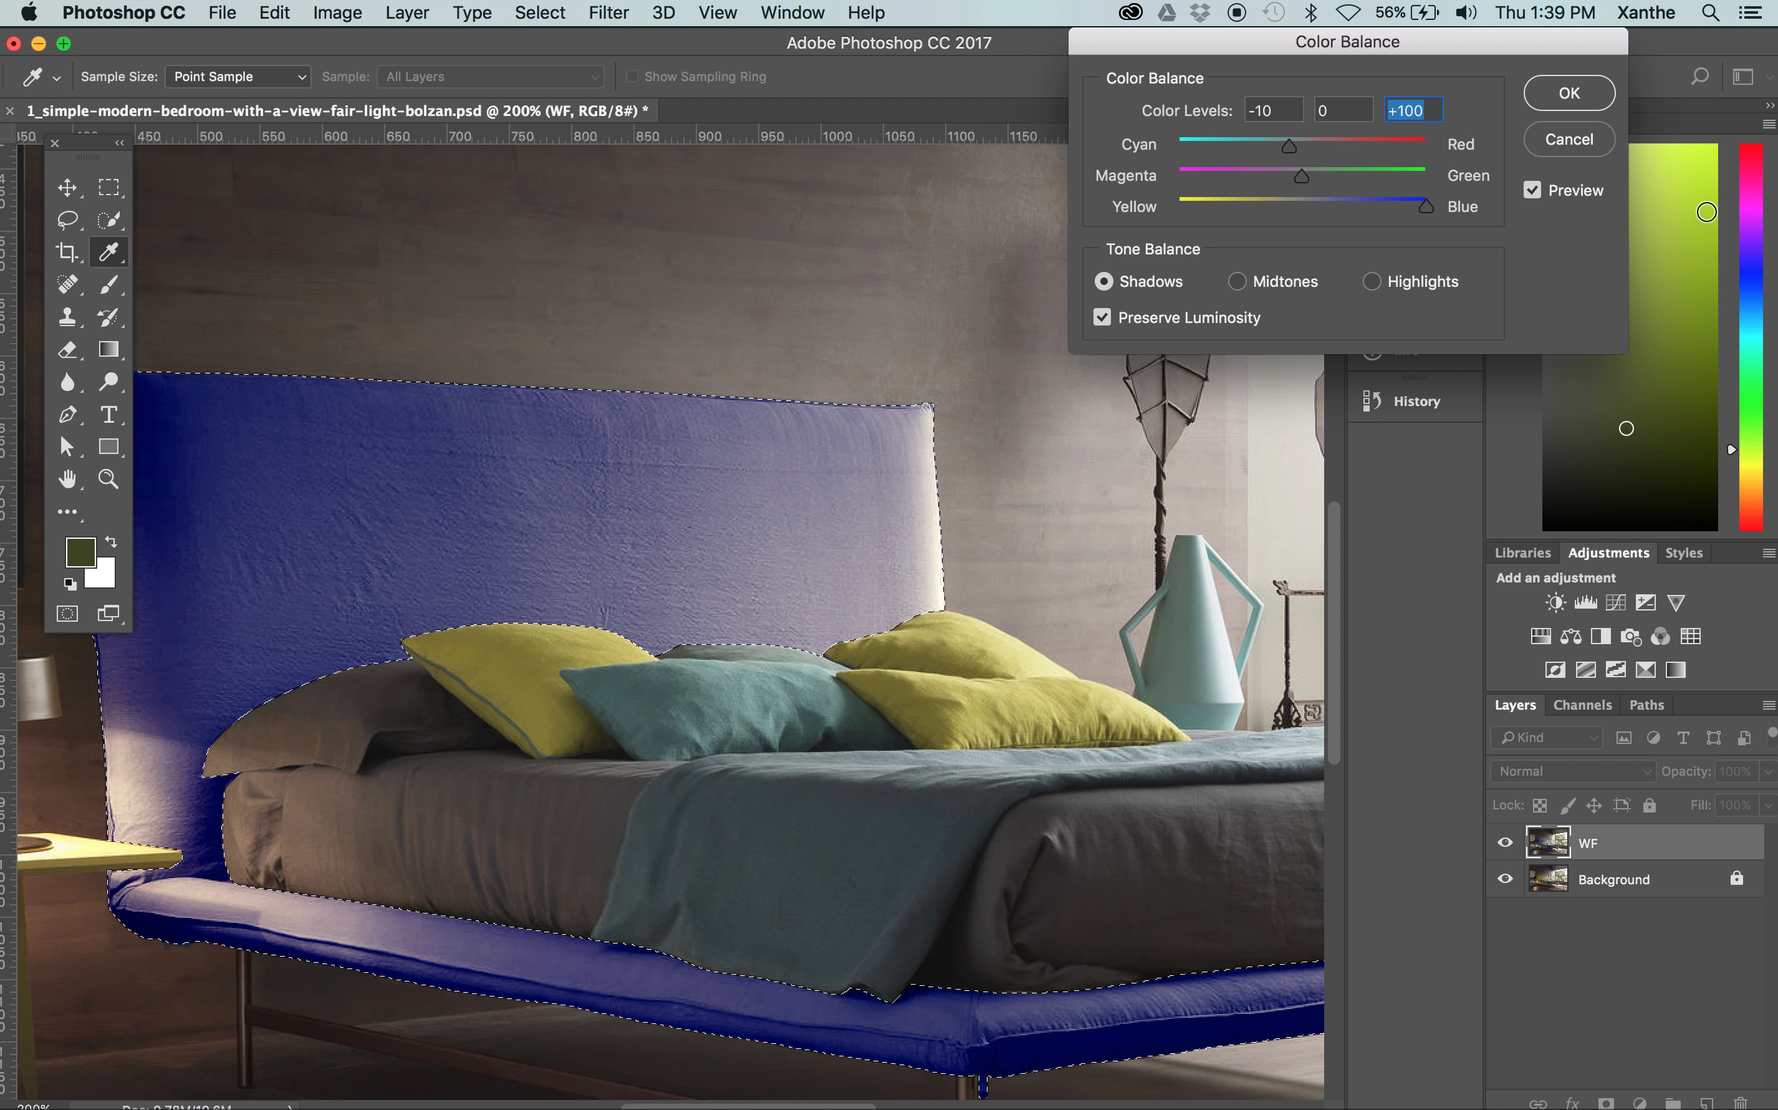
pyautogui.click(1314, 206)
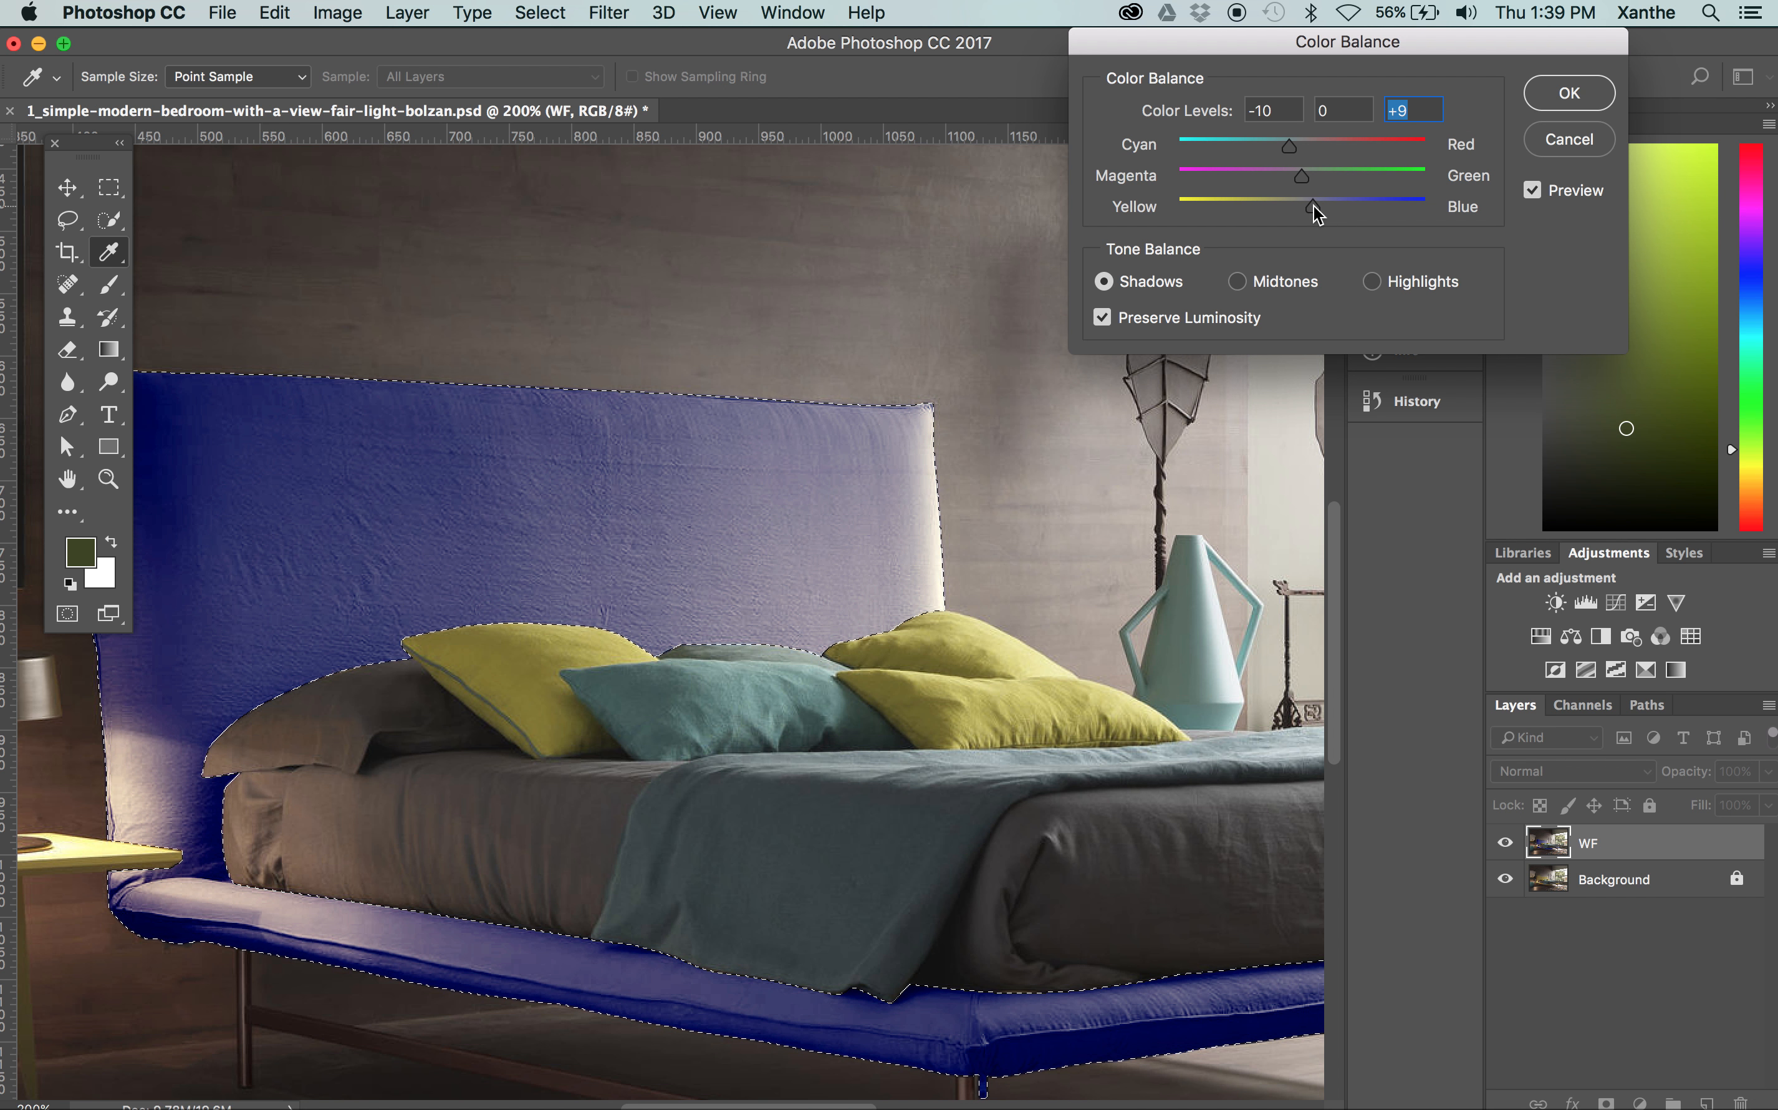
pyautogui.moveTo(1314, 207); pyautogui.dragTo(1317, 207)
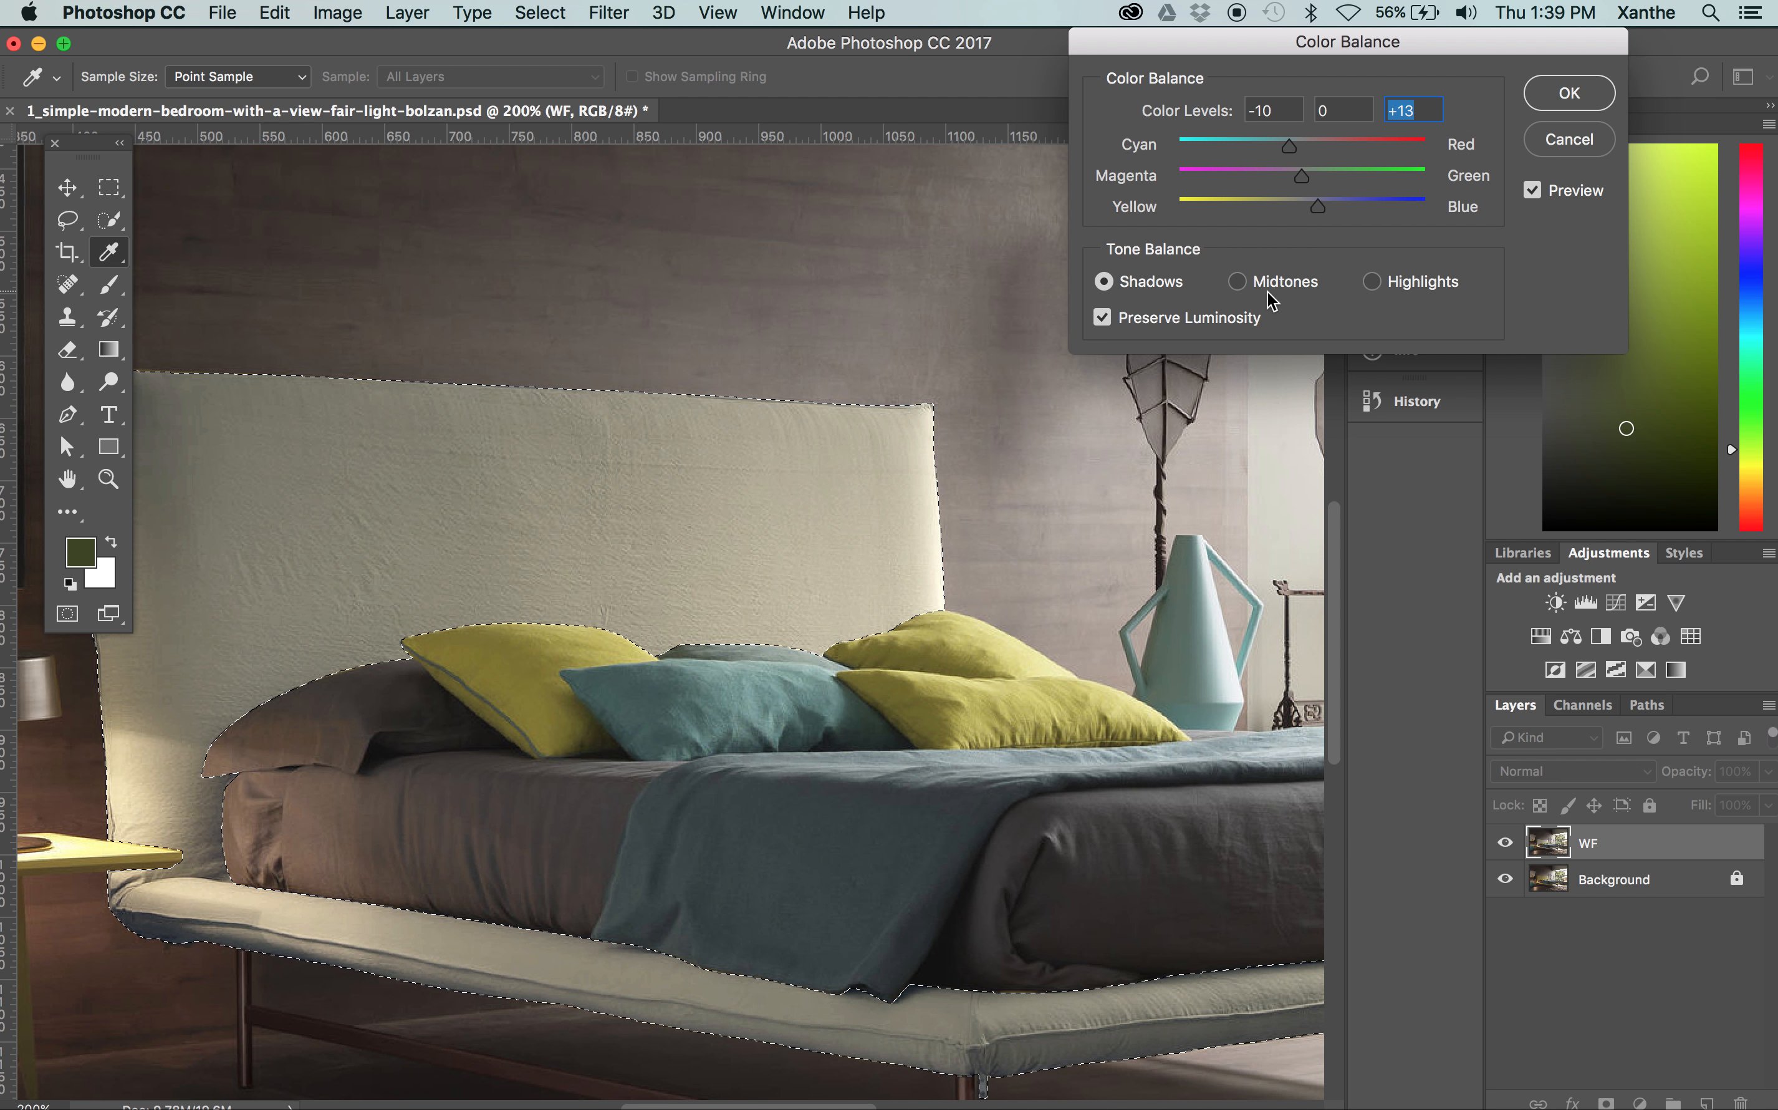
# Set the bed frame's midtones to colour levels of -13 cyan–red, -5 magenta–green and +9 yellow–blue
pyautogui.click(1298, 281)
pyautogui.moveTo(1297, 144); pyautogui.dragTo(1313, 209)
pyautogui.click(1288, 170)
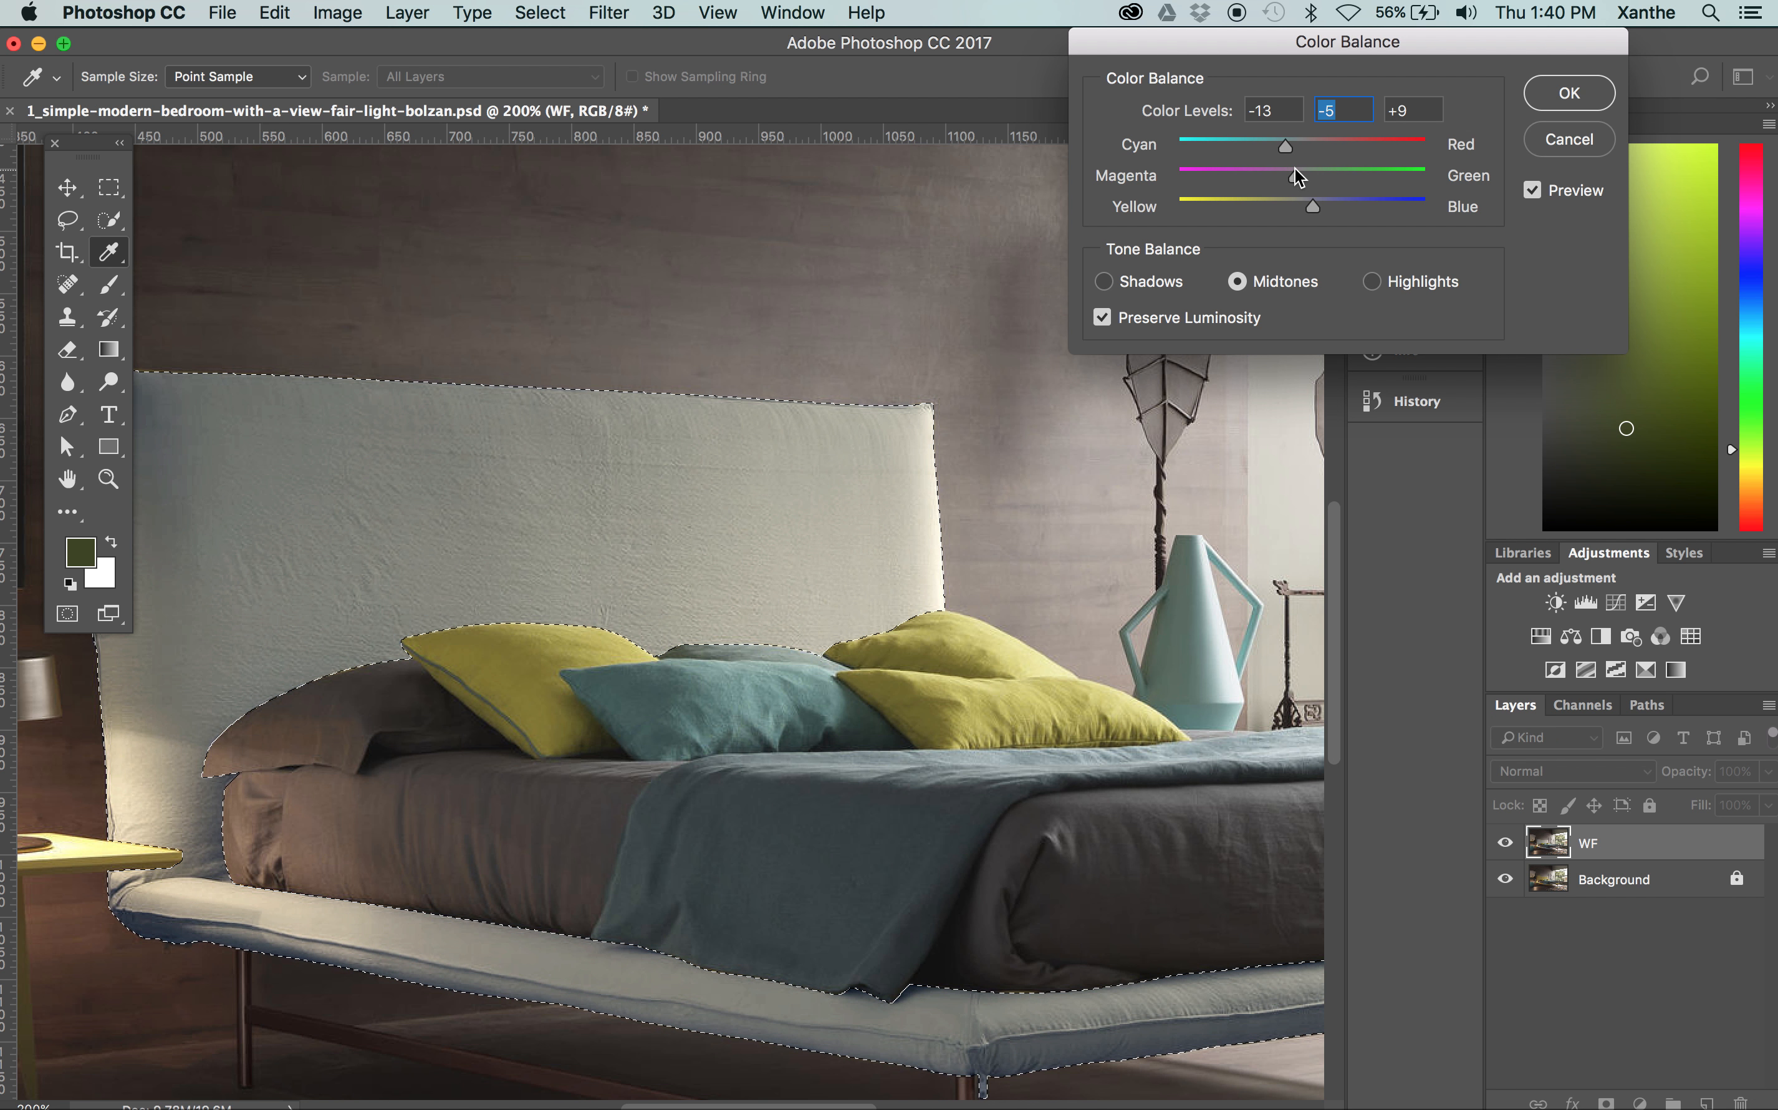
# Set the bed frame's highlights to colour levels of -6 cyan–red, -7 magenta–green and +13 yellow–blue
pyautogui.click(1371, 282)
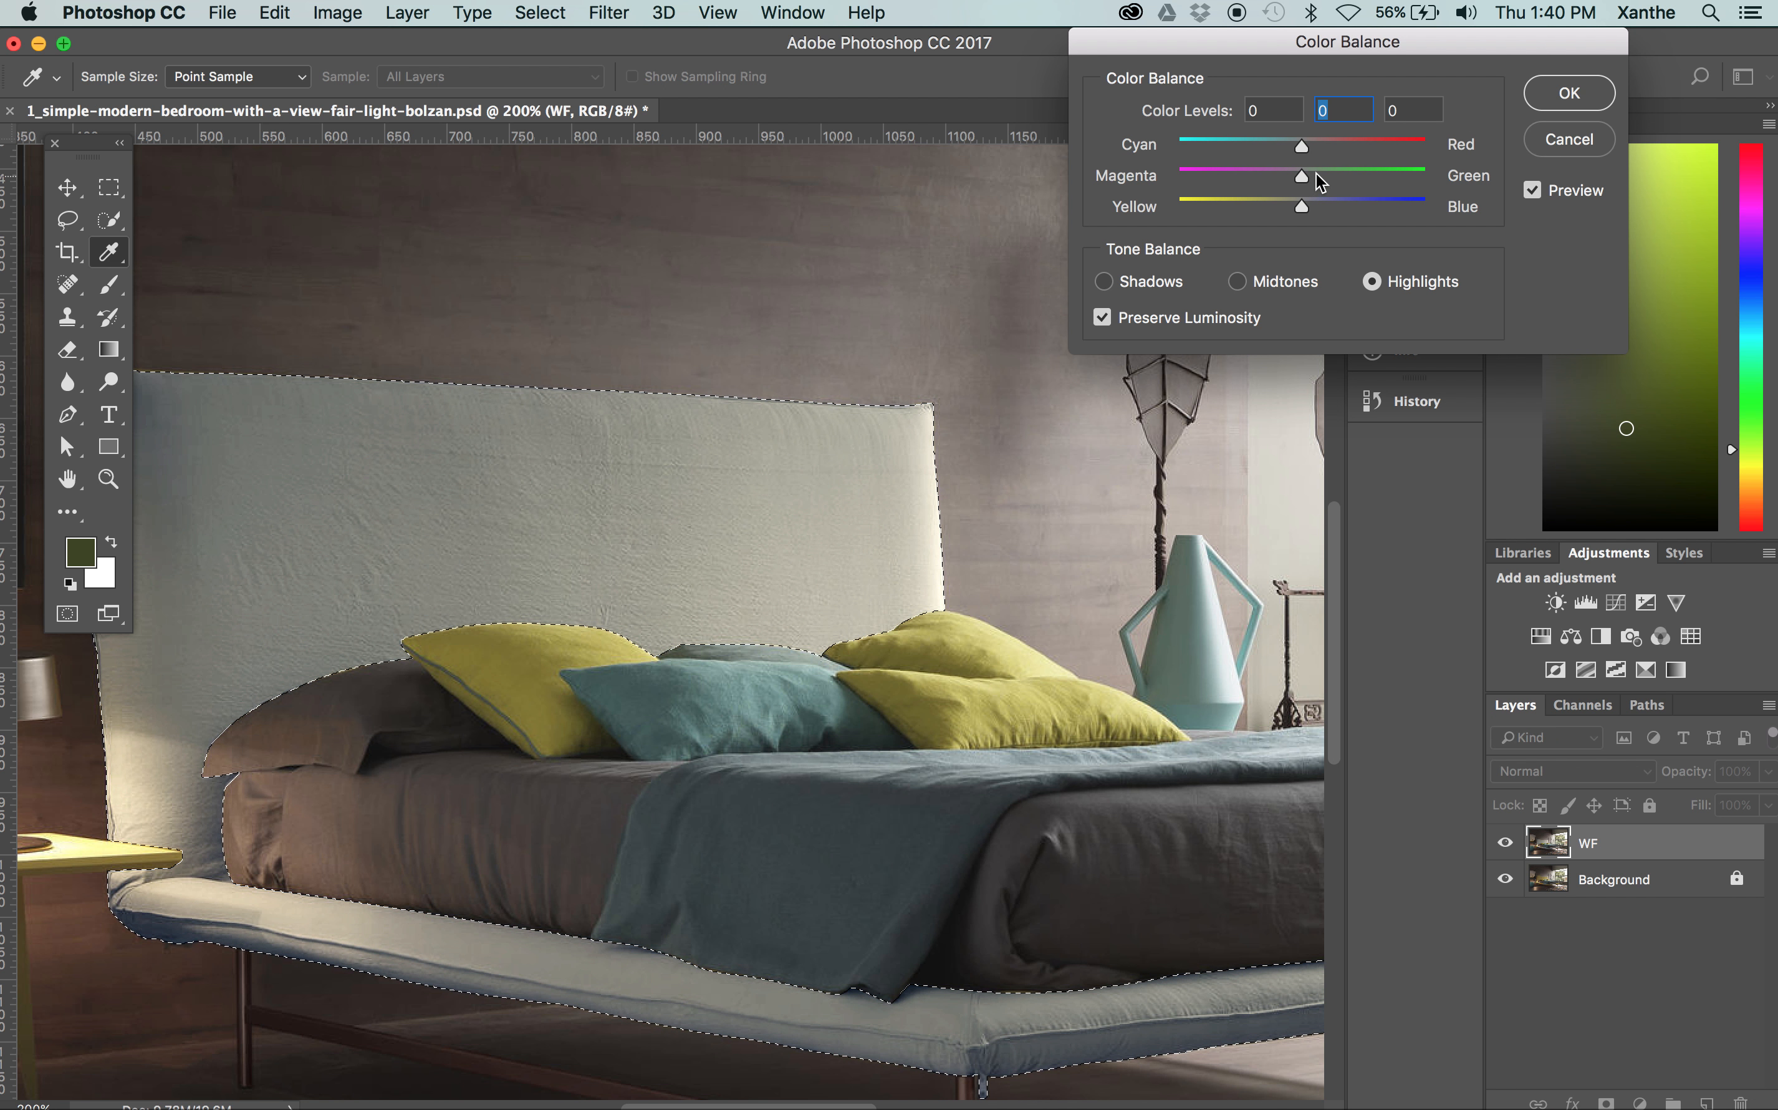
pyautogui.click(1291, 183)
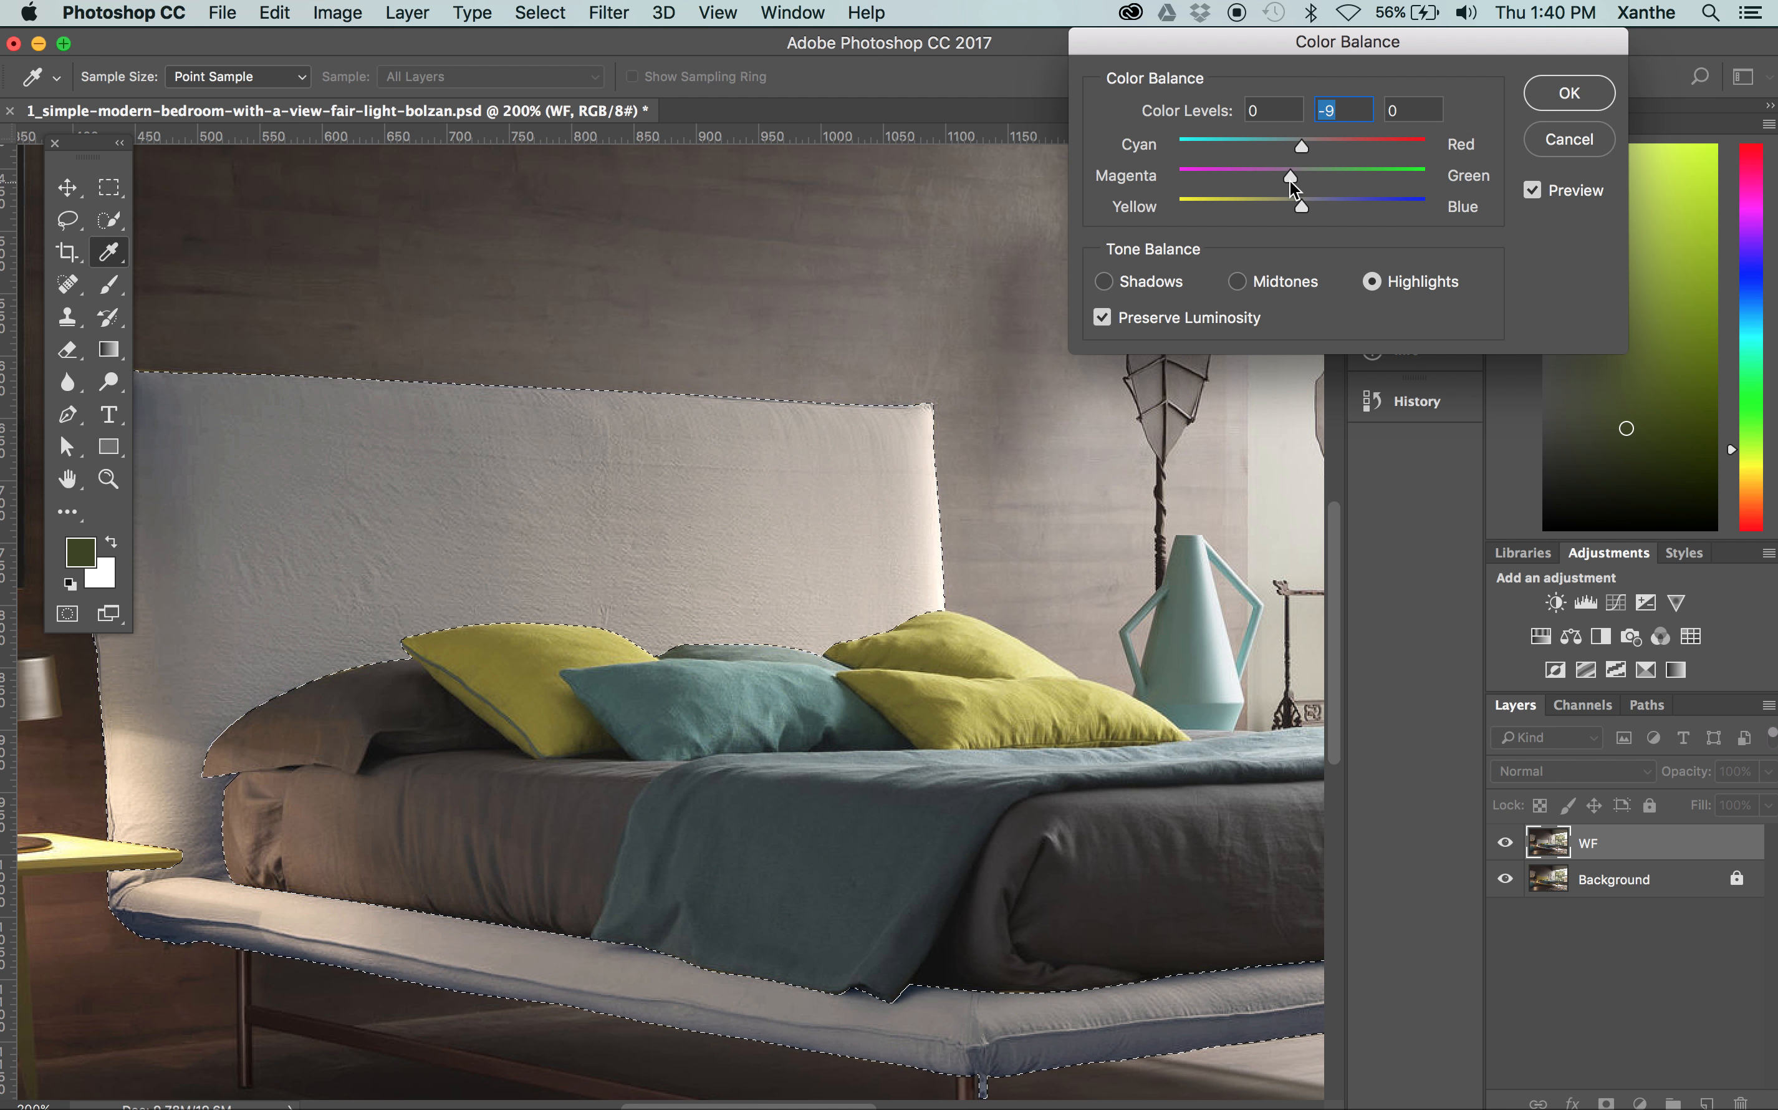
pyautogui.moveTo(1296, 178); pyautogui.dragTo(1292, 177)
pyautogui.click(1296, 153)
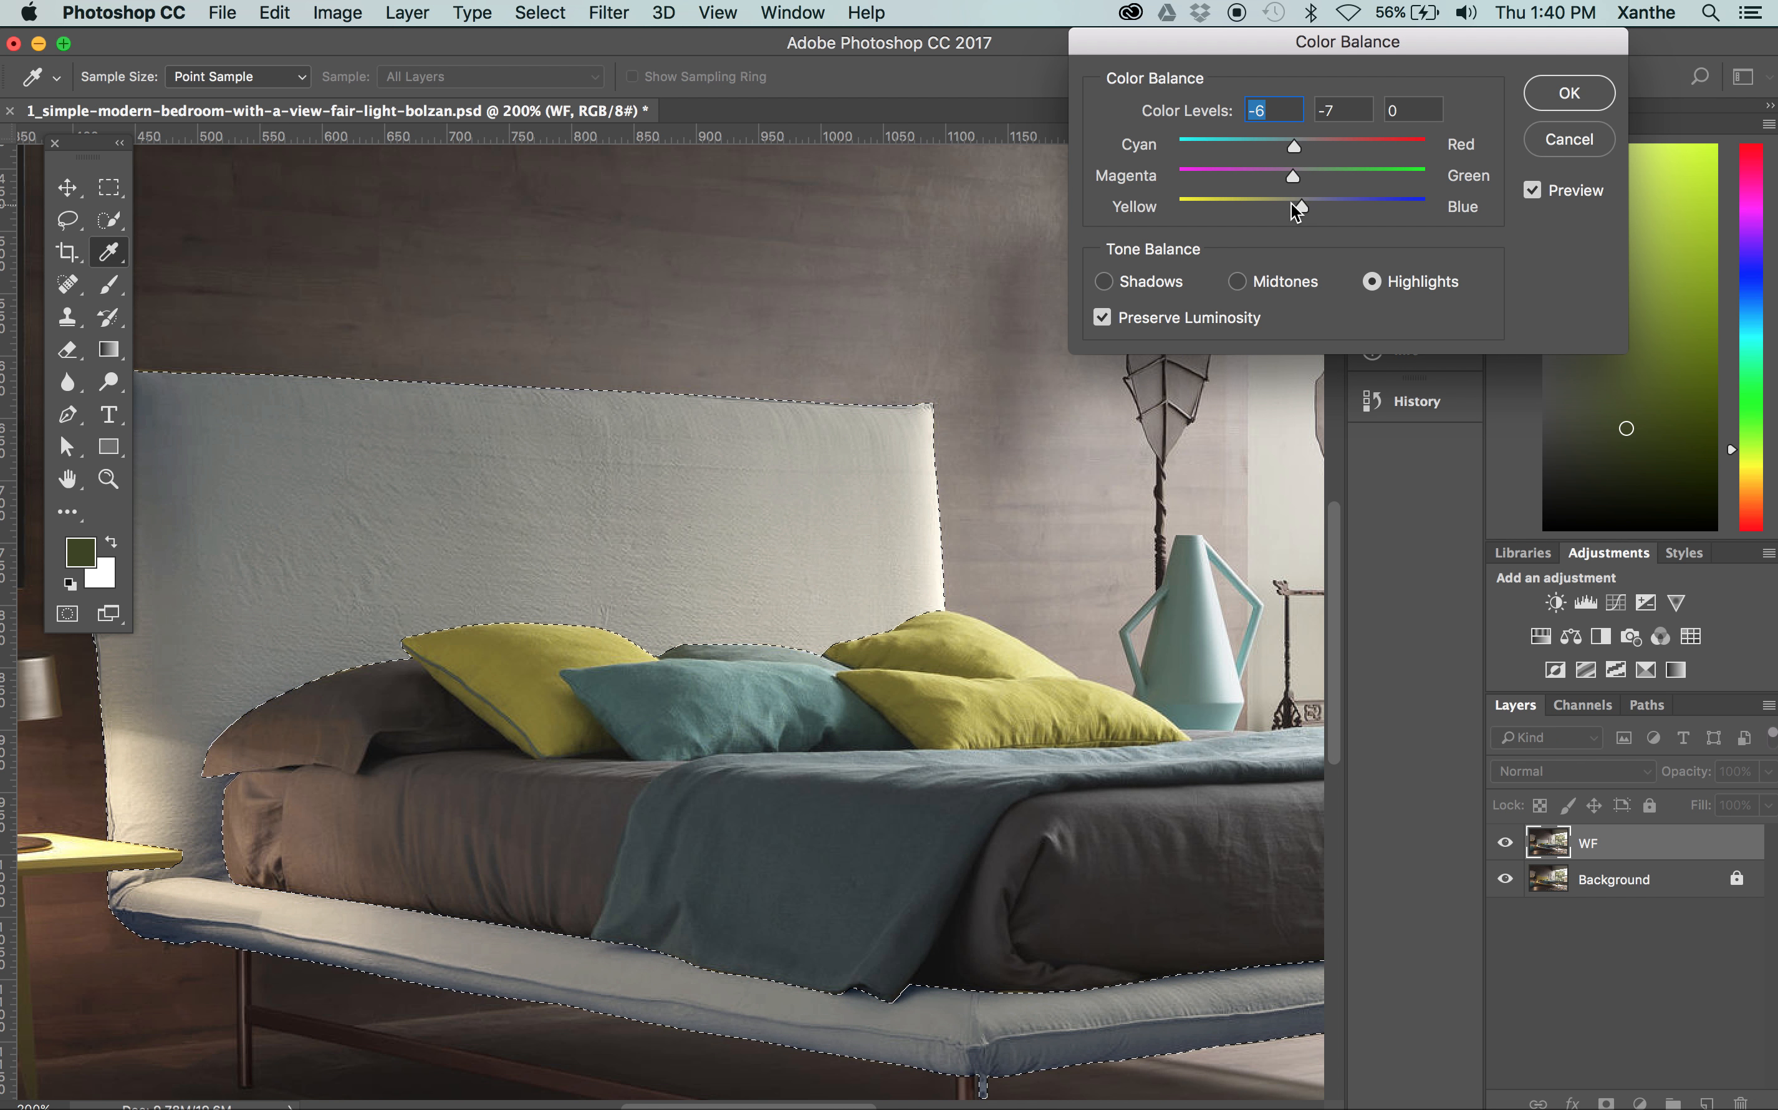
pyautogui.moveTo(1292, 203); pyautogui.dragTo(1318, 203)
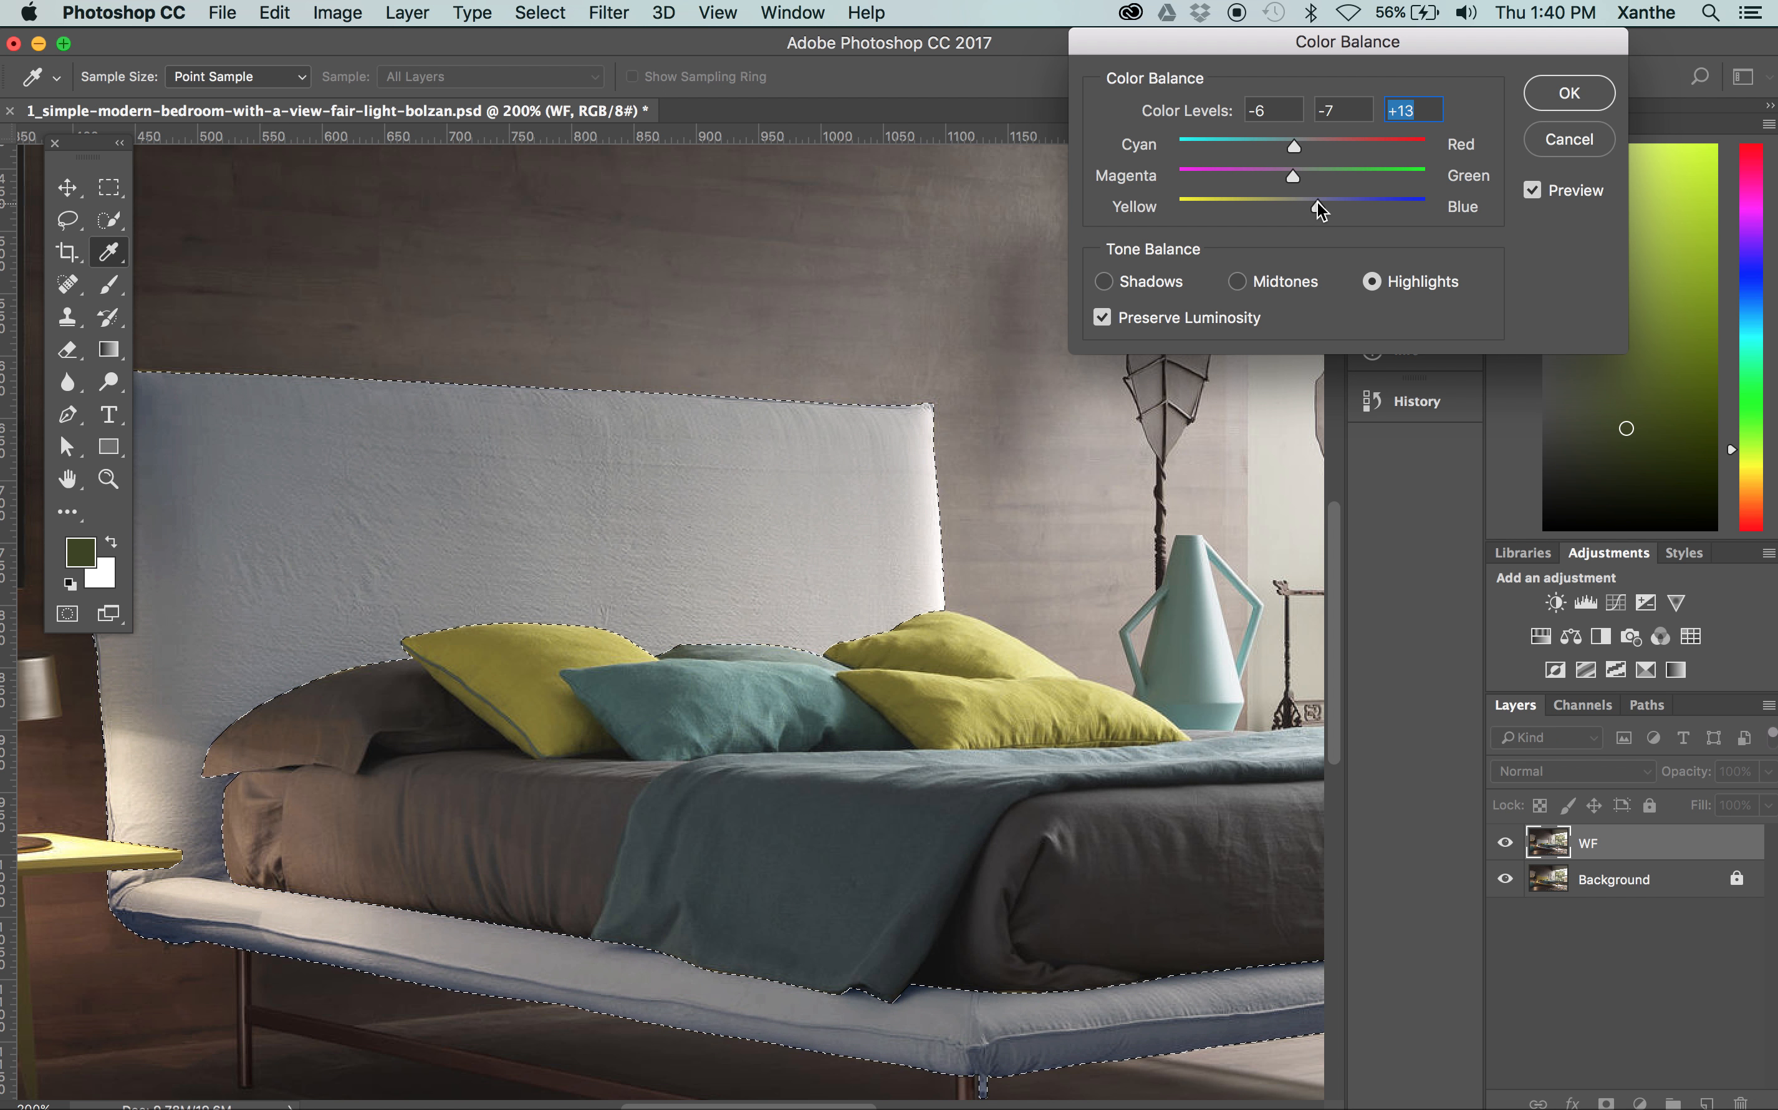
# Return to the shadows and set their cyan–red level to 0 and yellow–blue level to +9
pyautogui.click(1157, 281)
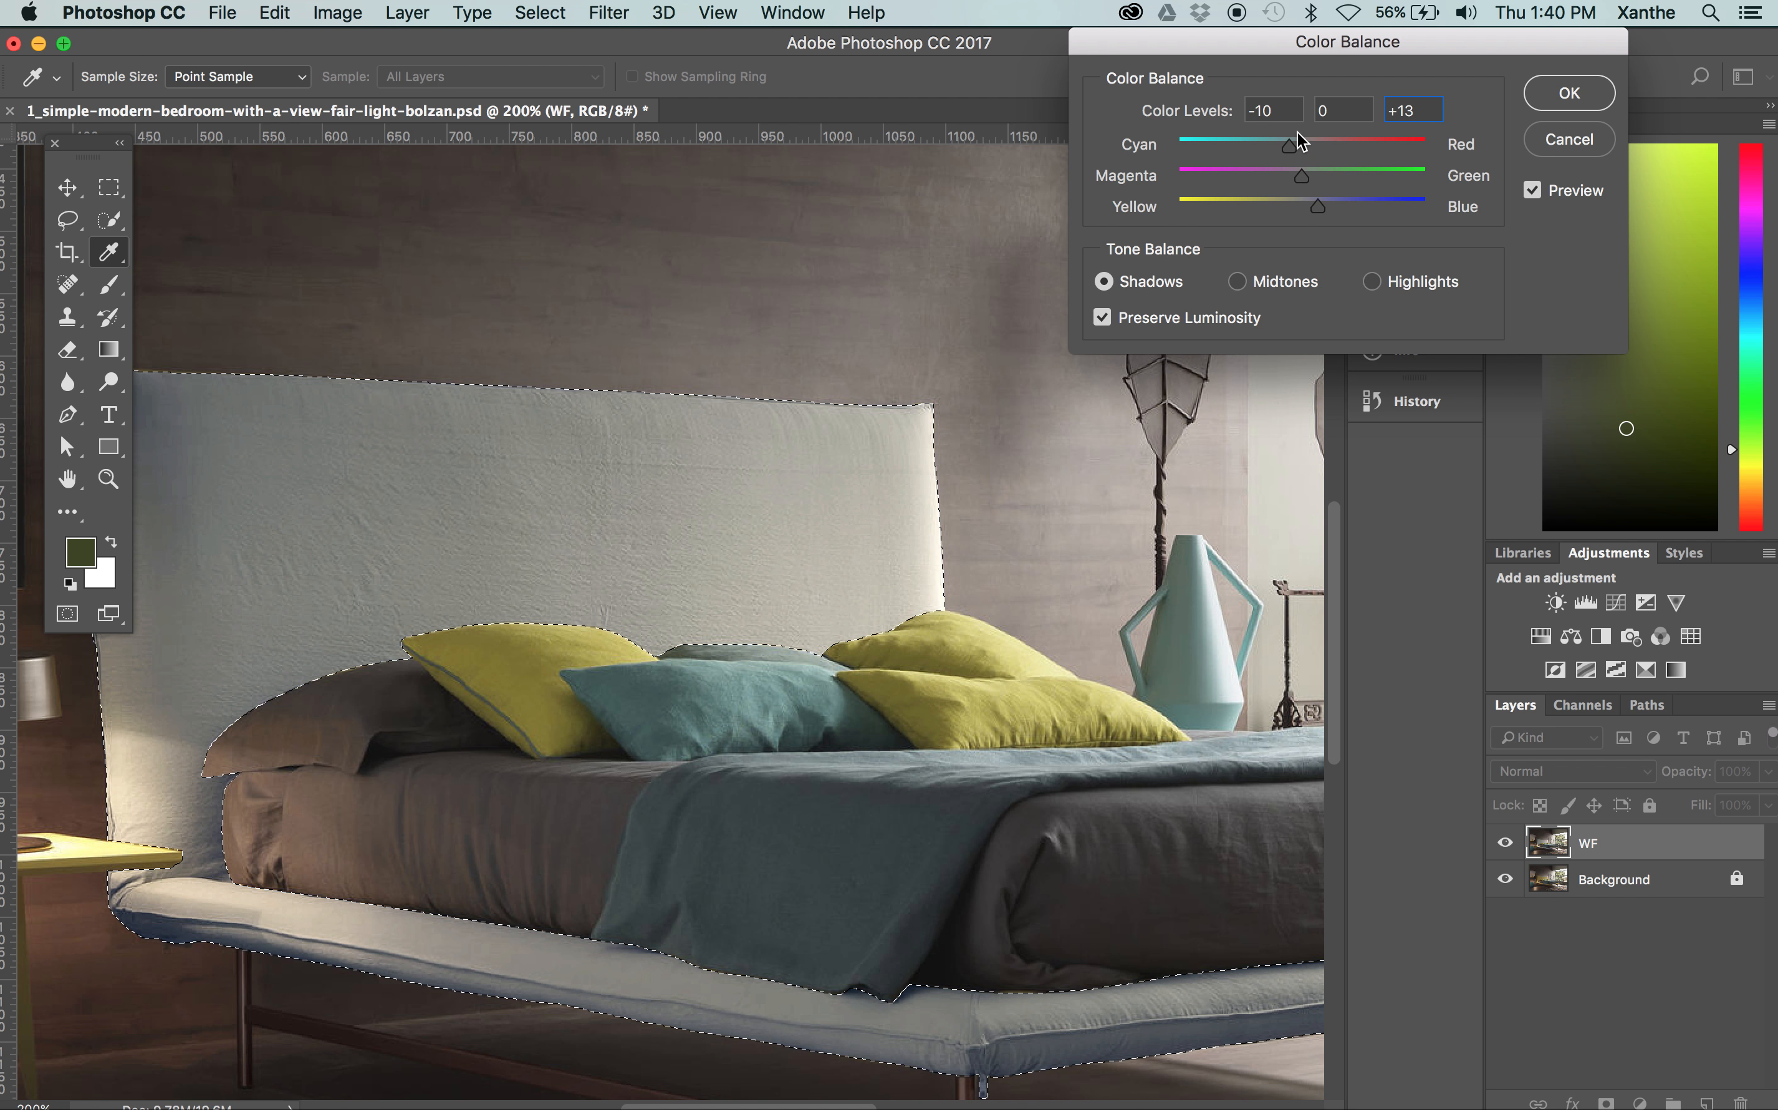
pyautogui.moveTo(1324, 213); pyautogui.dragTo(1313, 211)
pyautogui.moveTo(1295, 146); pyautogui.dragTo(1301, 153)
# Compare the bed frame with and without the Color Balance preview, and apply the adjustment
pyautogui.click(1560, 195)
pyautogui.click(1561, 195)
pyautogui.click(1560, 195)
pyautogui.click(1538, 191)
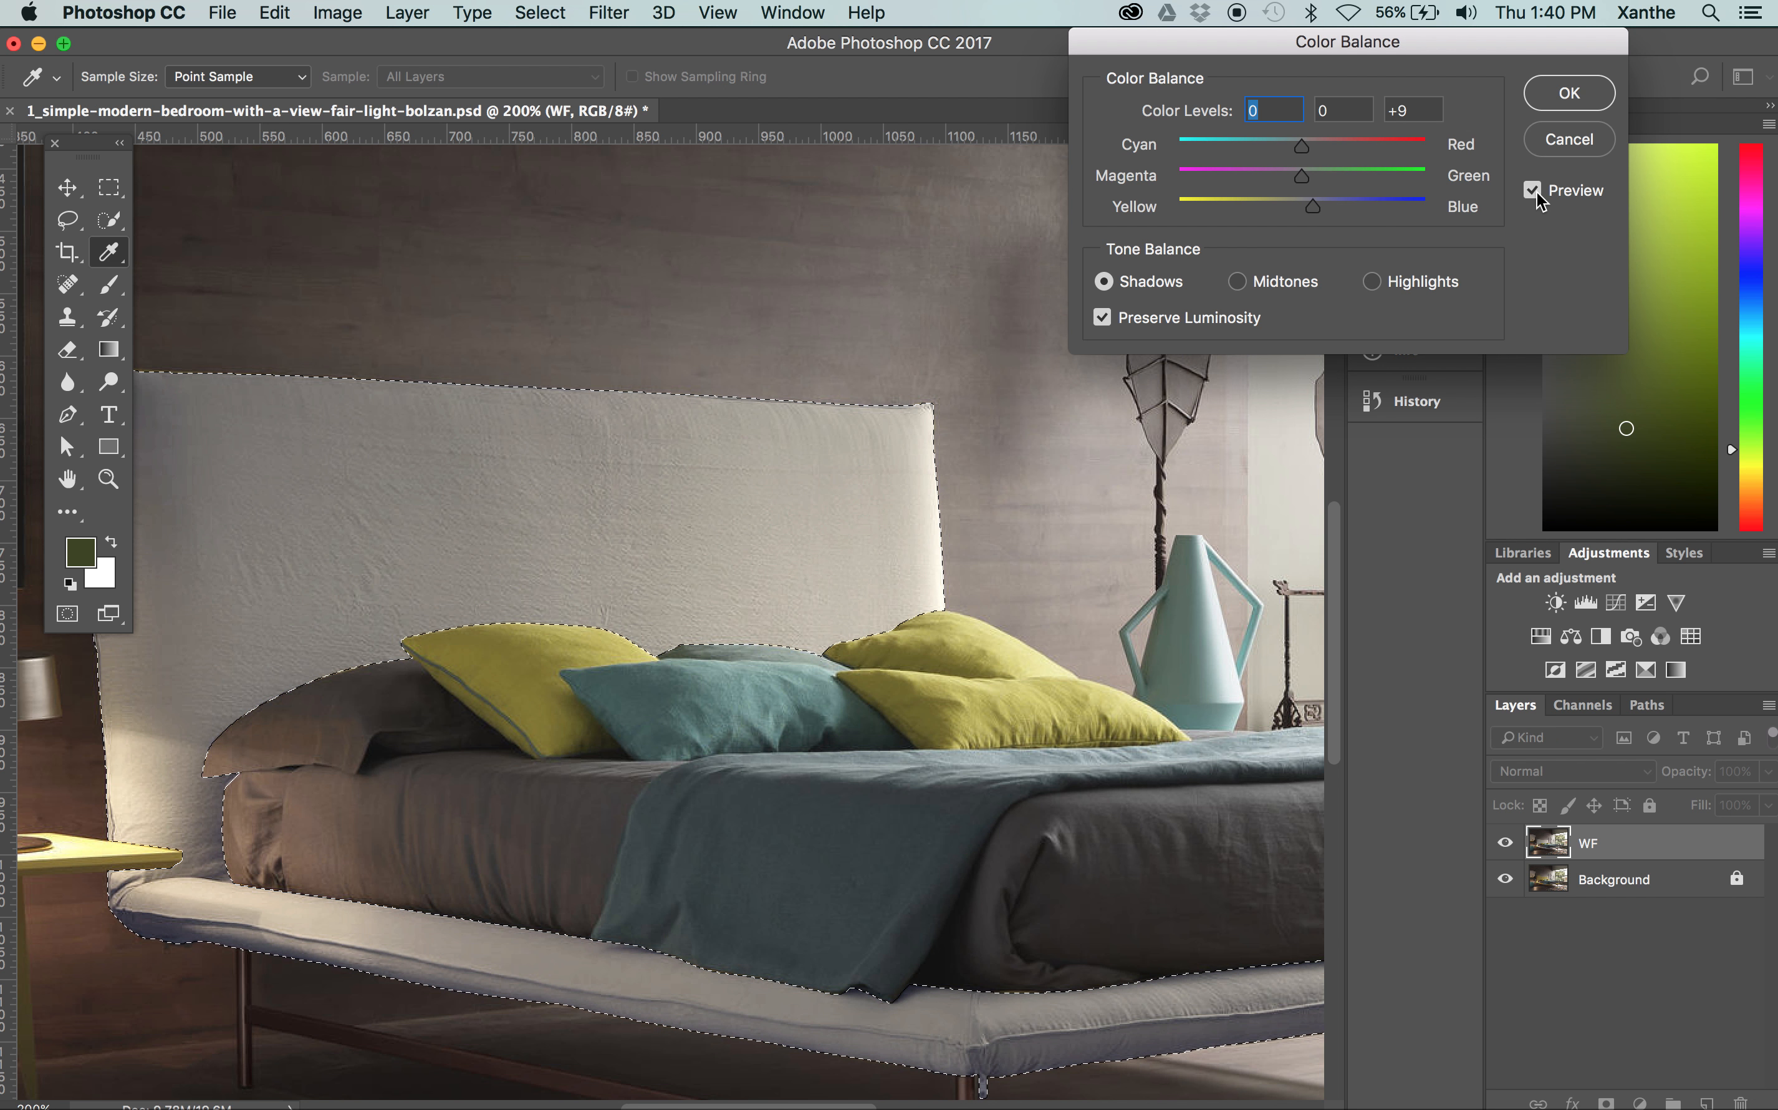
pyautogui.press('Return')
# Start another Hue/Saturation adjustment on the bed frame with saturation -29 and lightness +16
pyautogui.press('v')
pyautogui.press('super+1')
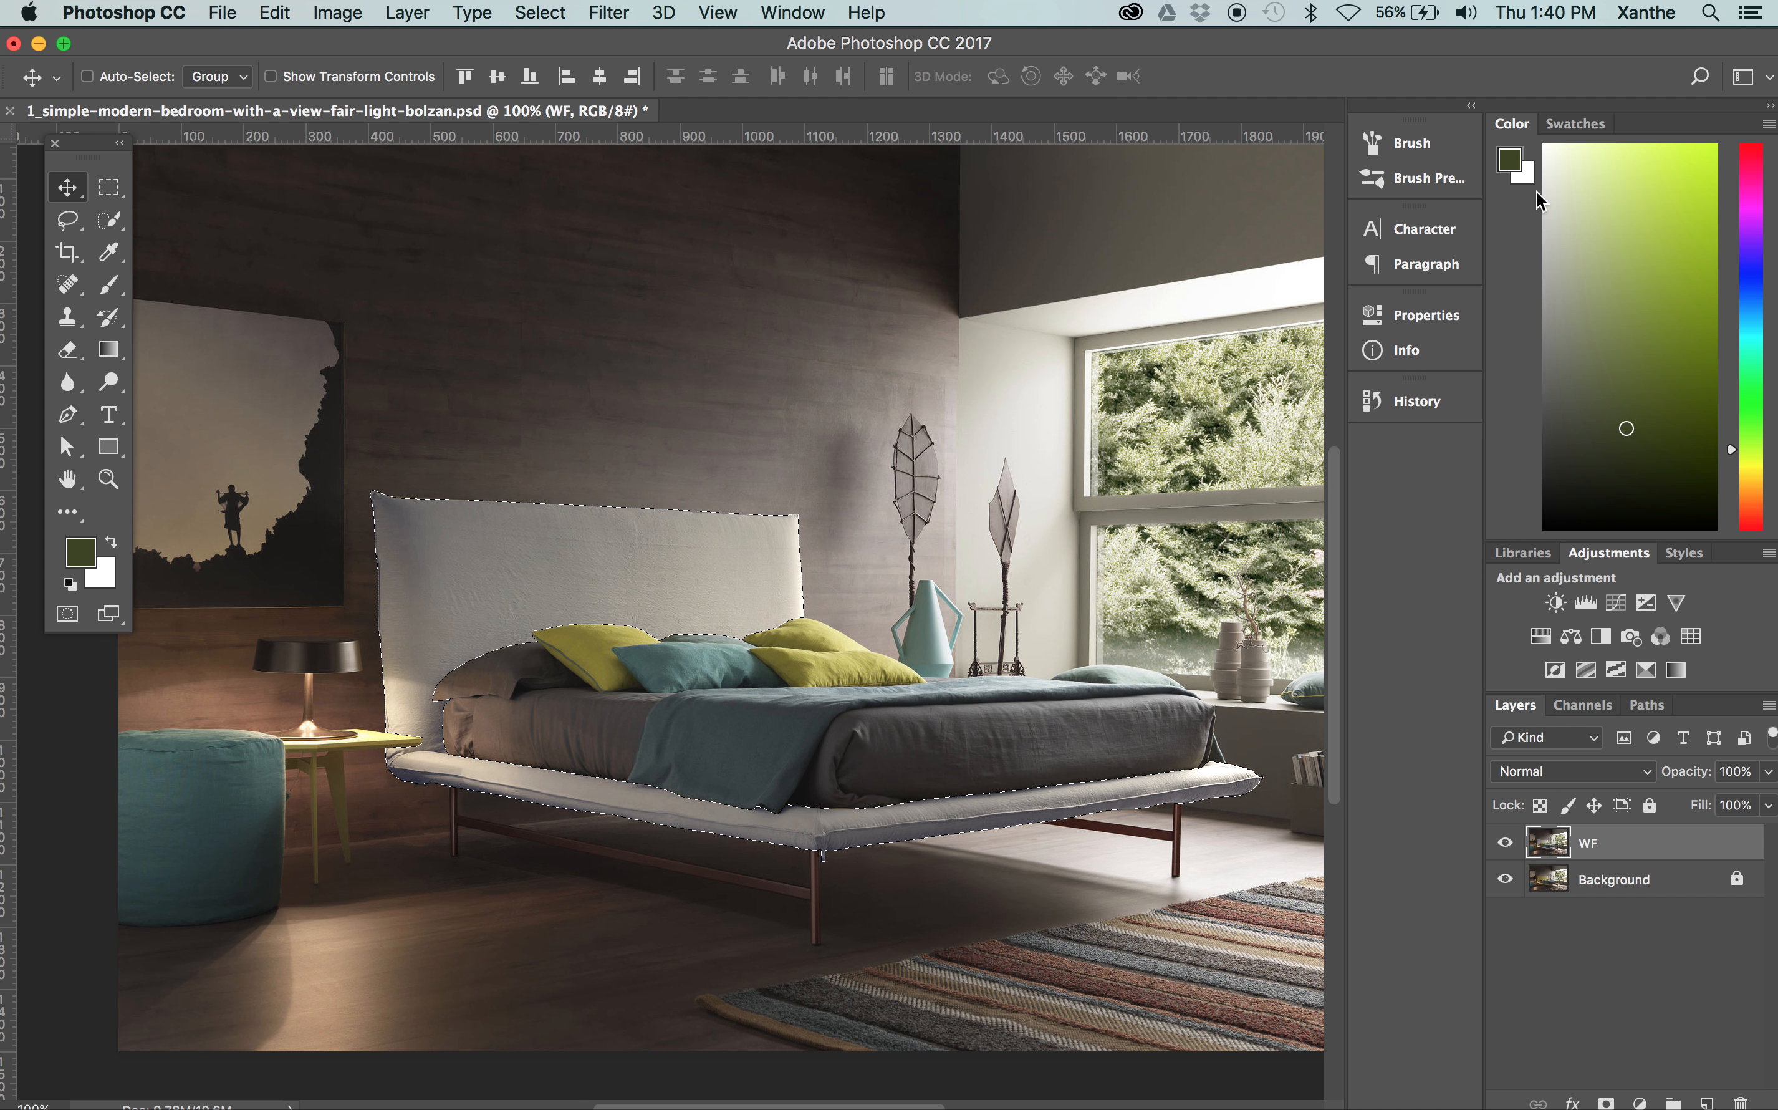
pyautogui.click(348, 9)
pyautogui.moveTo(365, 86)
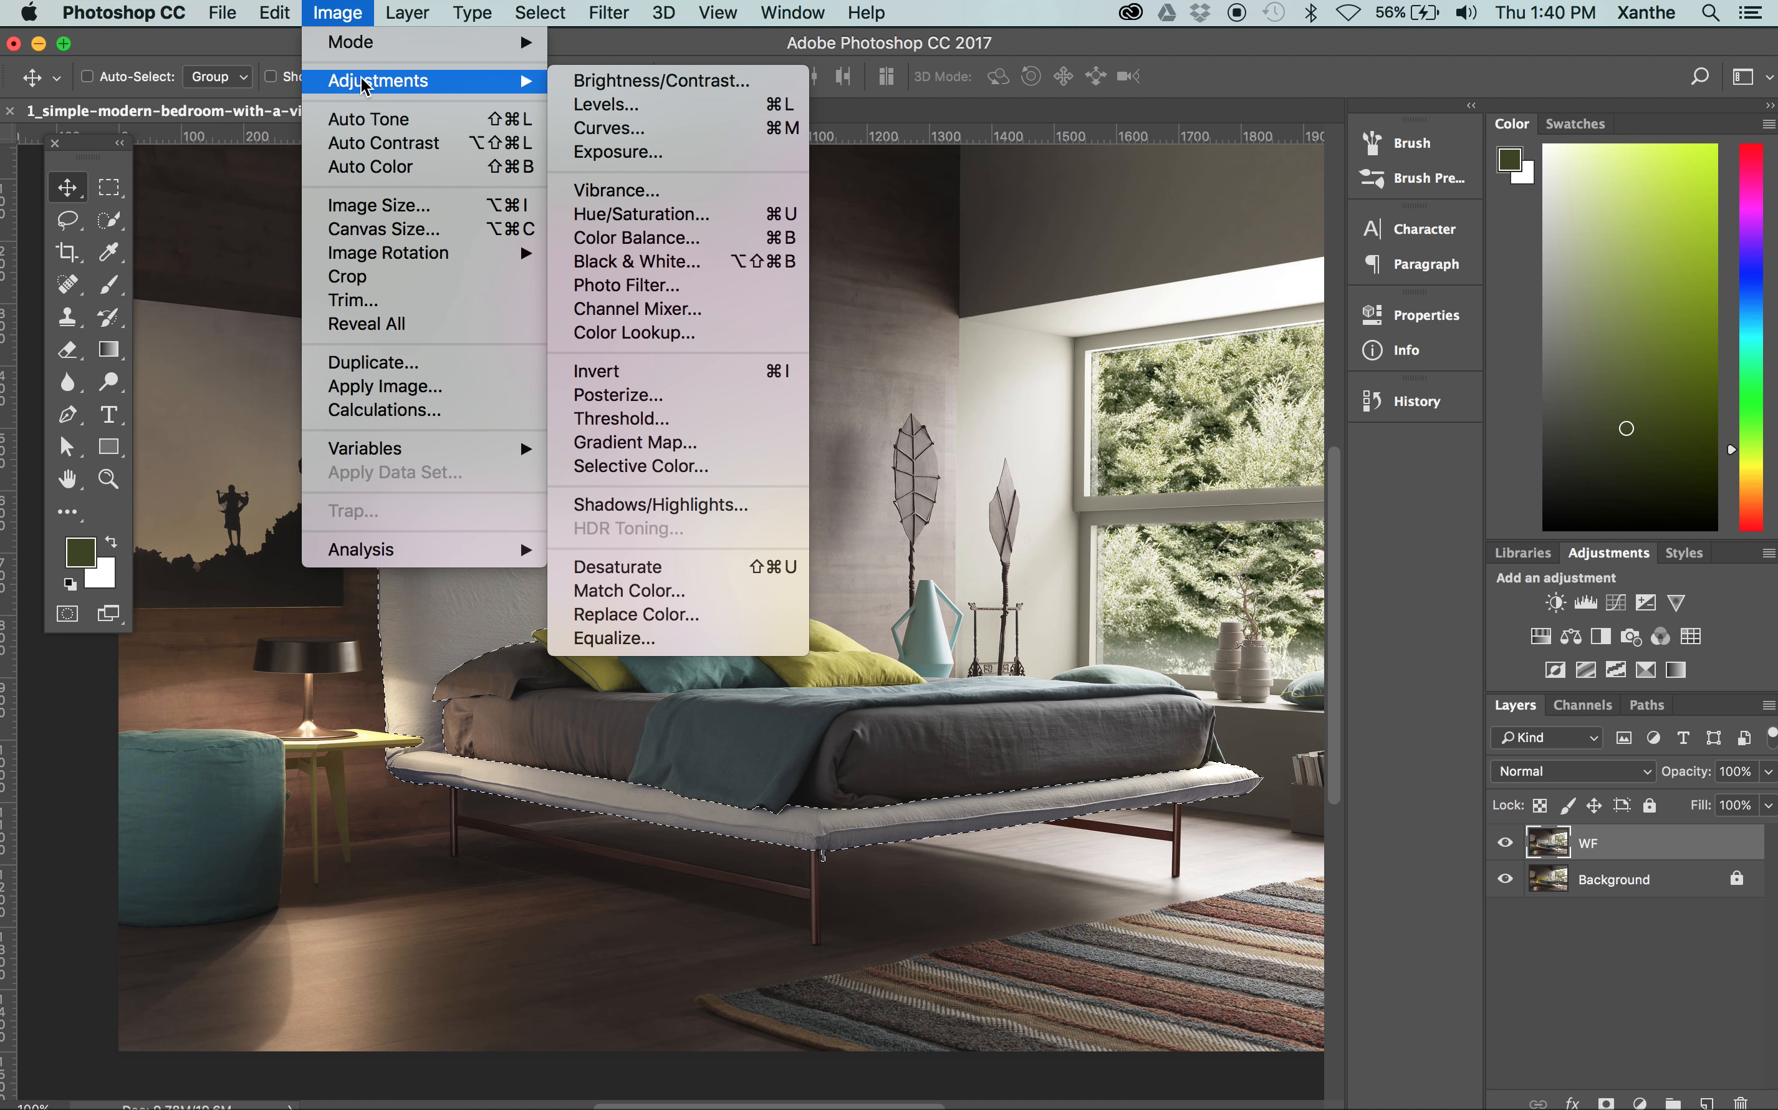
pyautogui.click(638, 214)
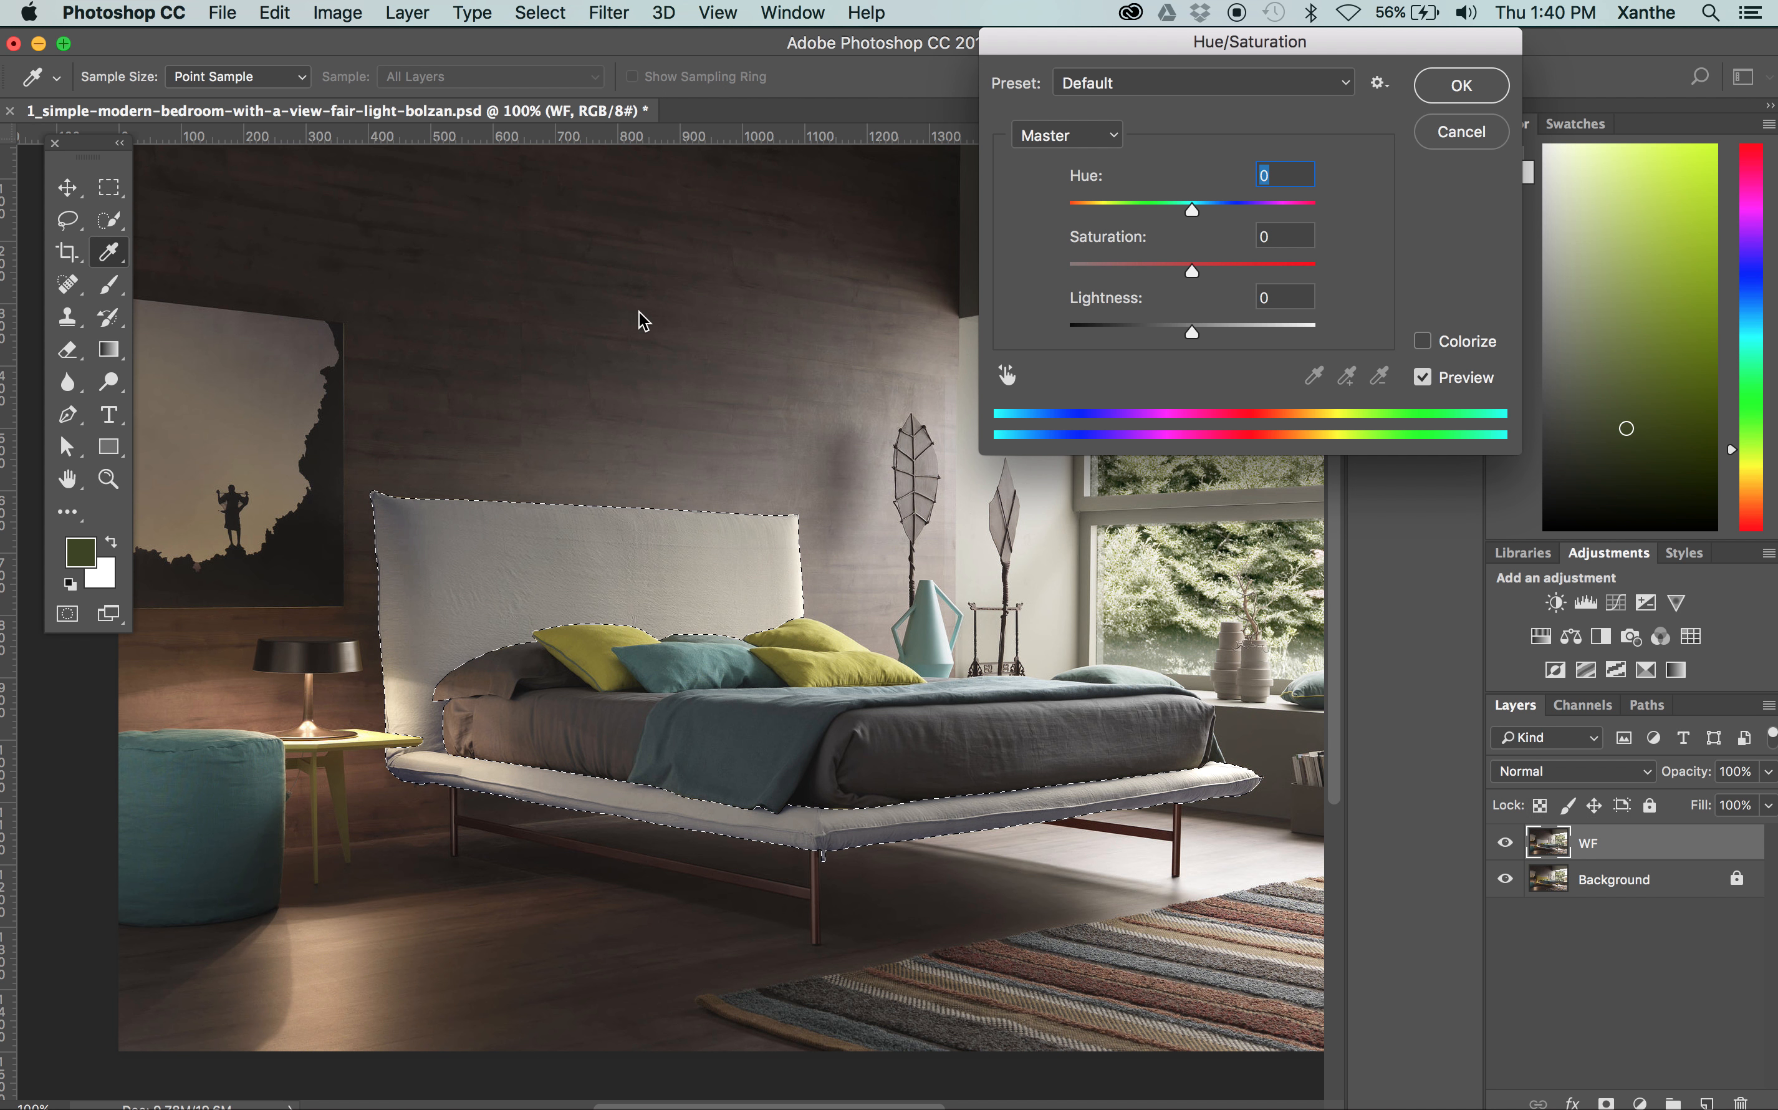
pyautogui.press('super+equal')
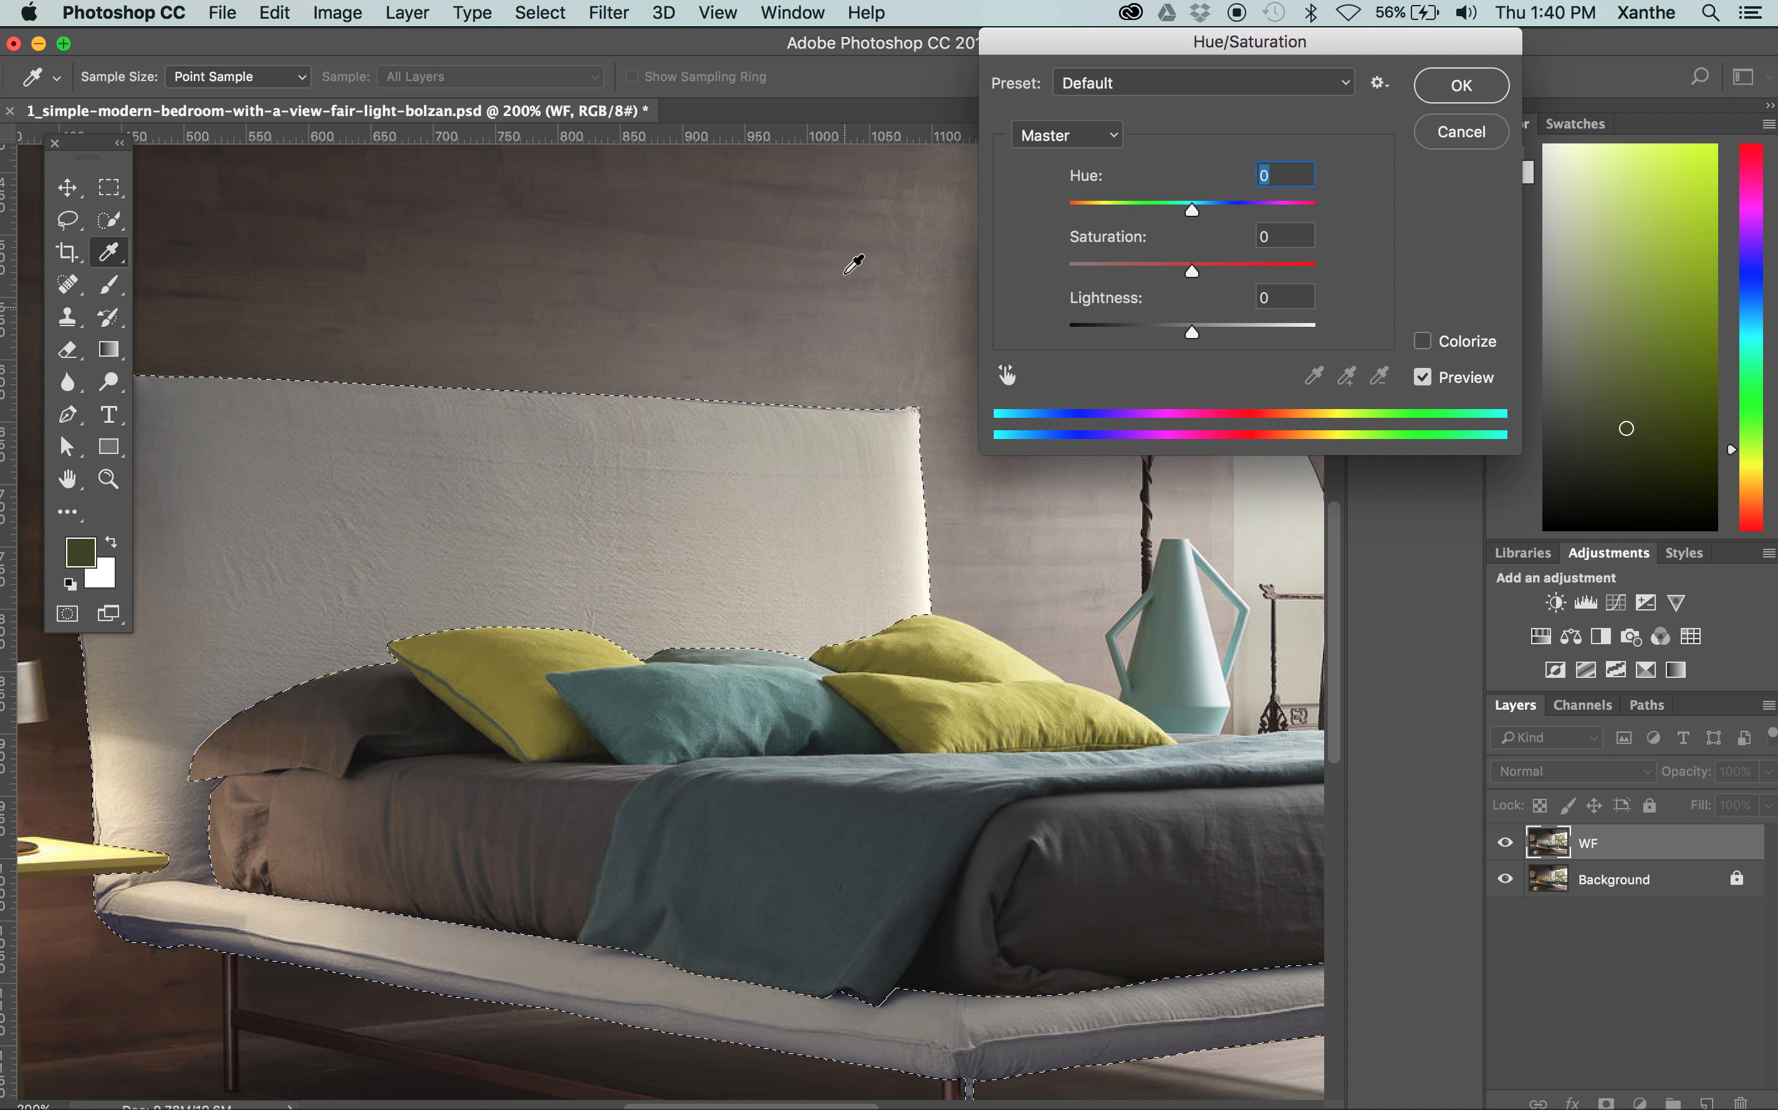
pyautogui.moveTo(1191, 270); pyautogui.dragTo(1211, 333)
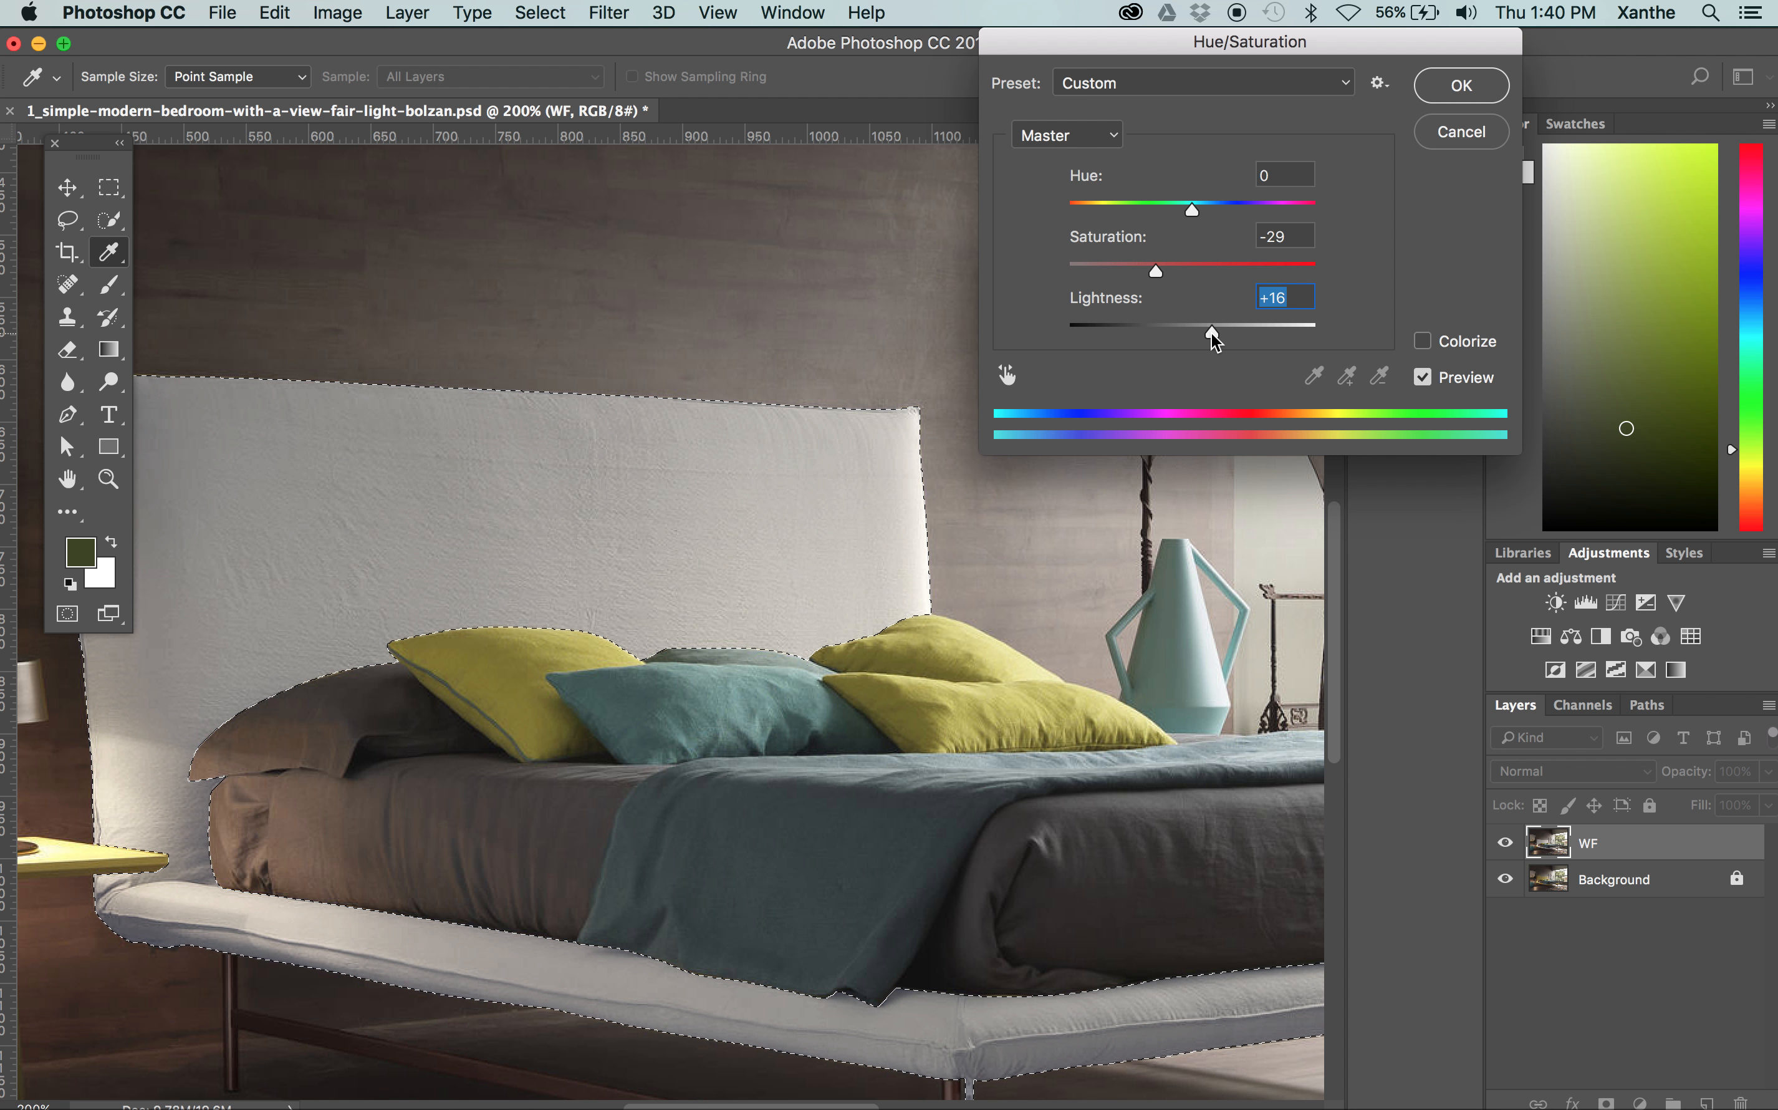
# Compare the bed frame with and without the Hue/Saturation preview, and apply the adjustment
pyautogui.click(1456, 380)
pyautogui.click(1455, 380)
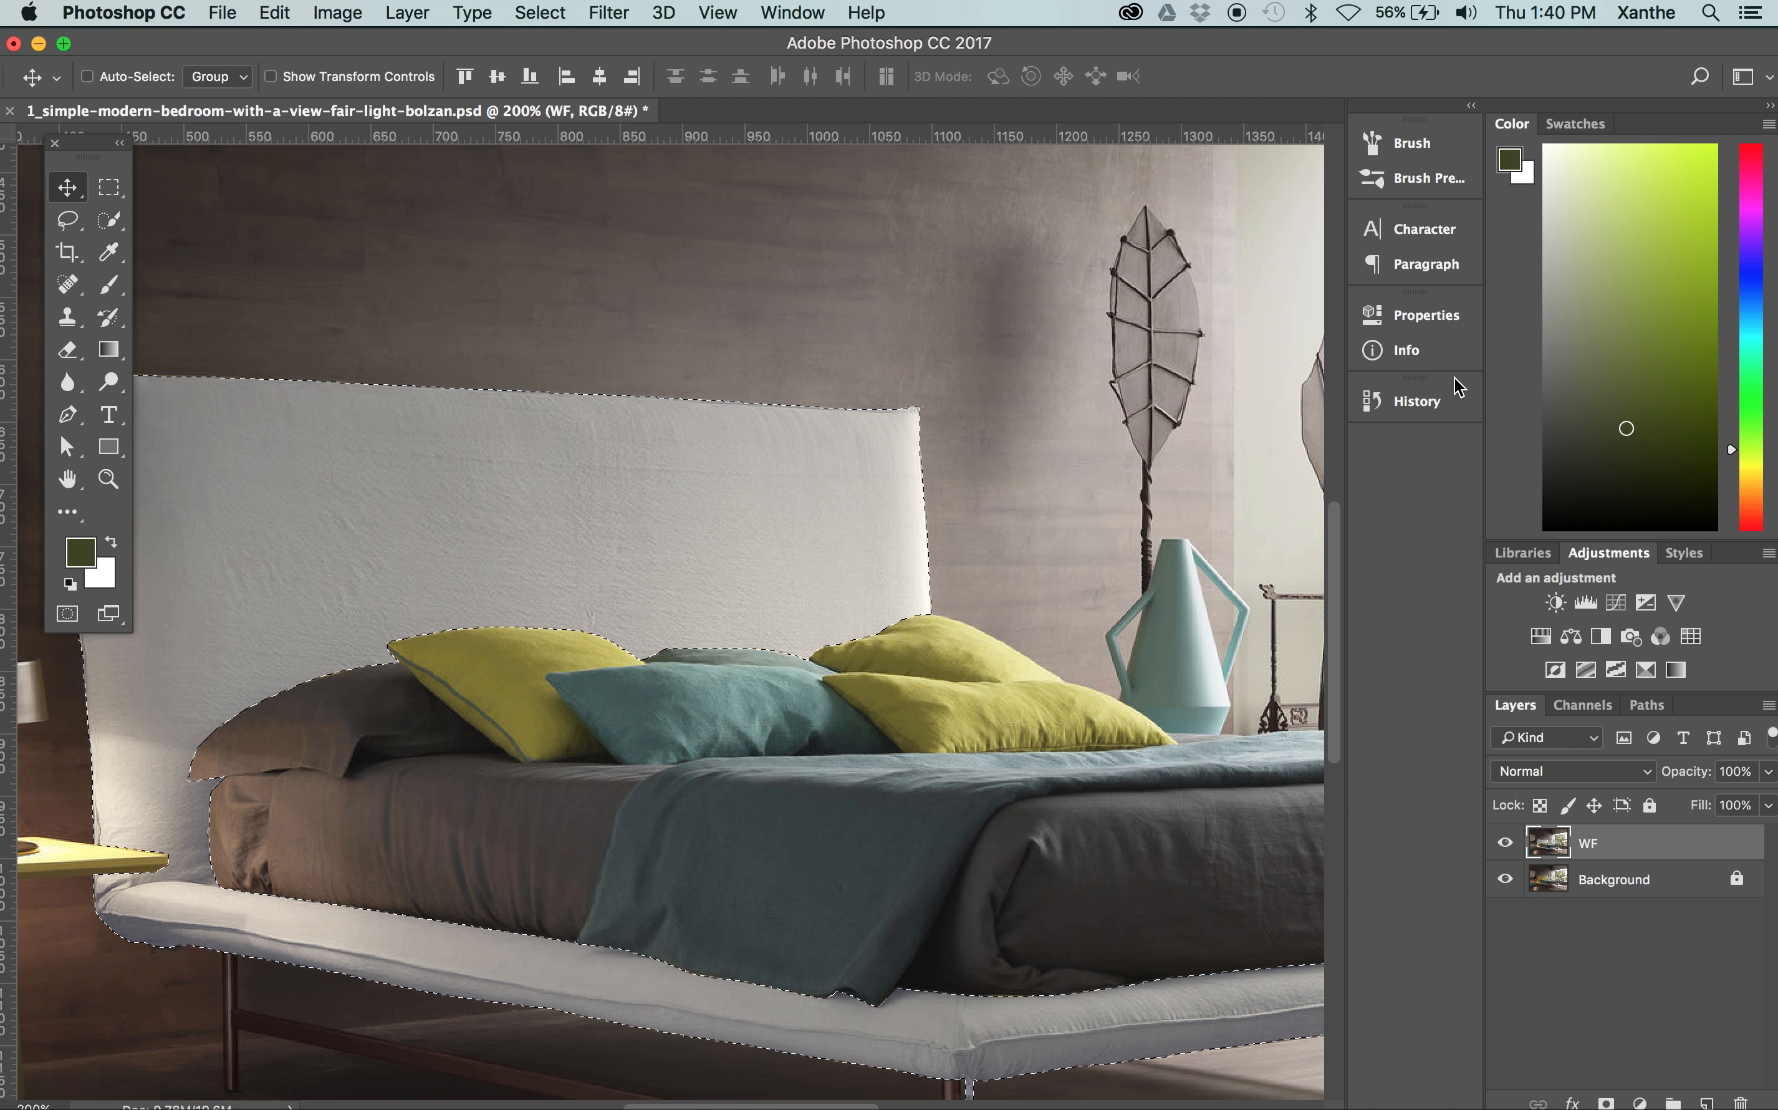
pyautogui.press('super+minus')
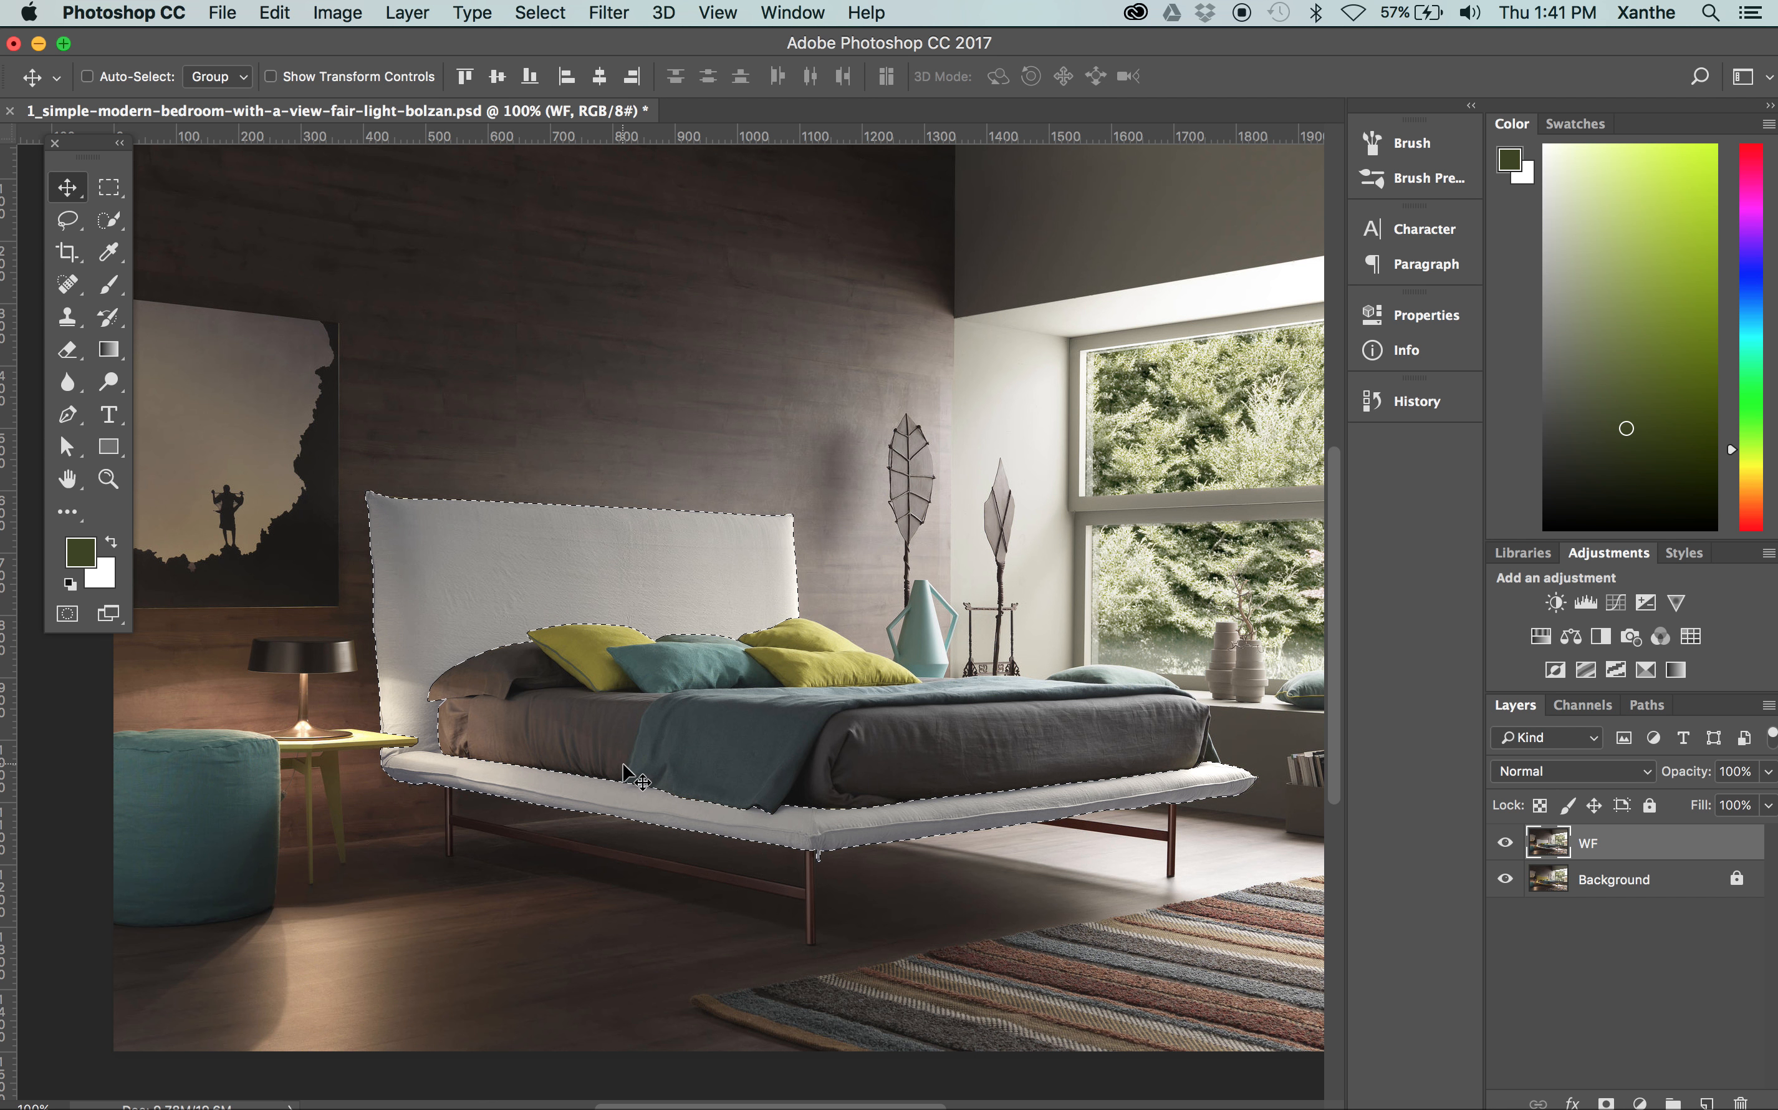
# Deselect the bed frame
pyautogui.press('super+d')
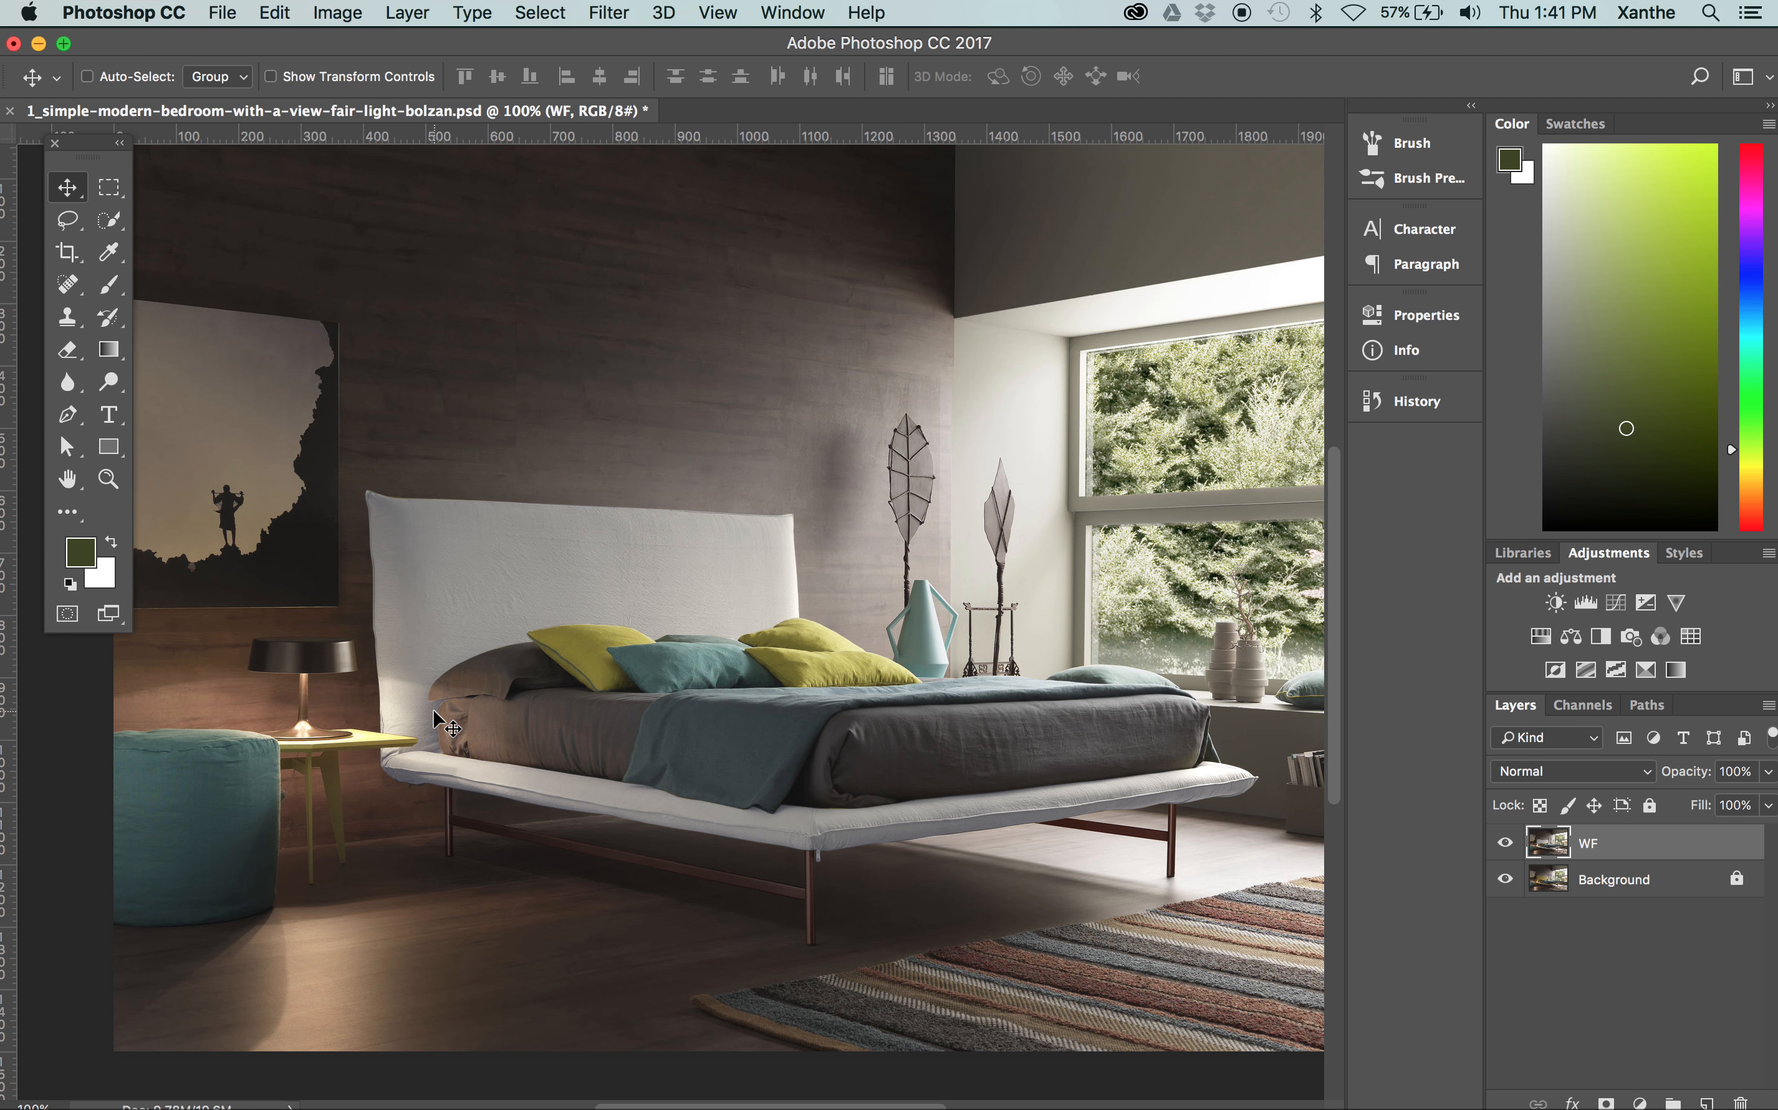
pyautogui.click(561, 15)
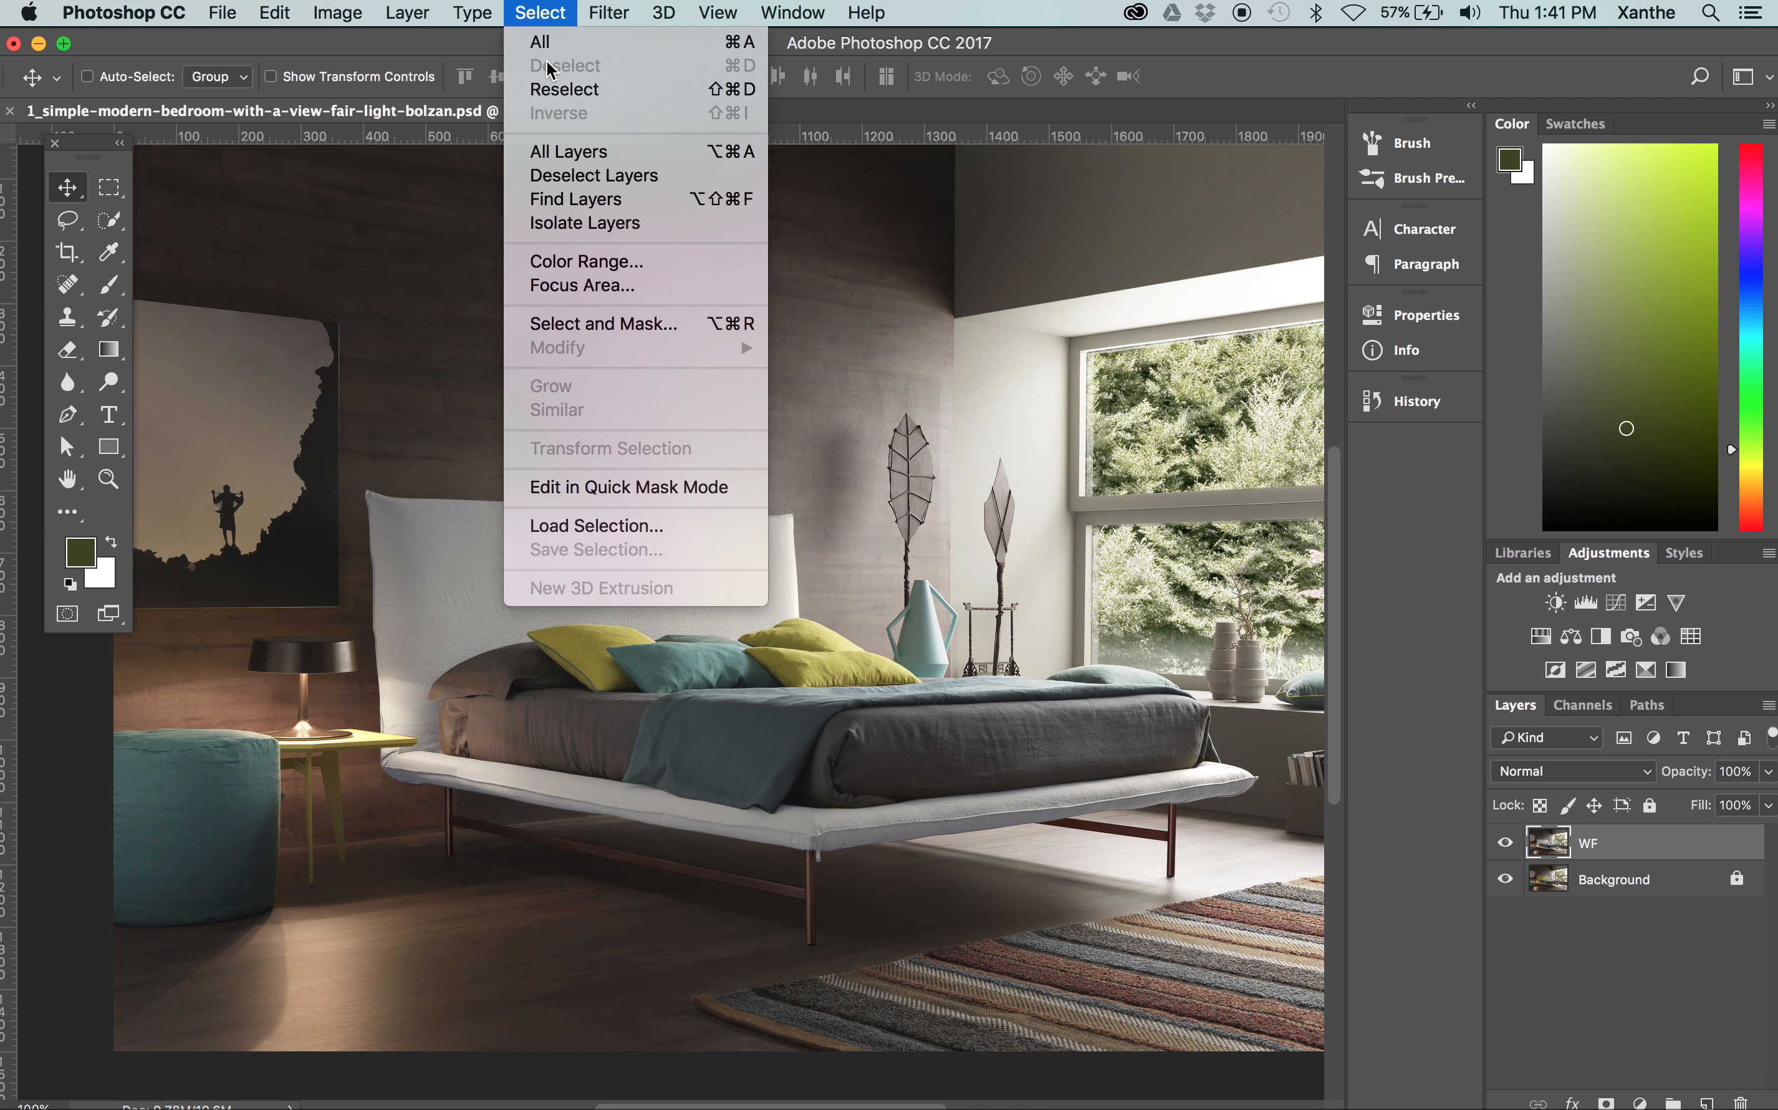
pyautogui.click(908, 321)
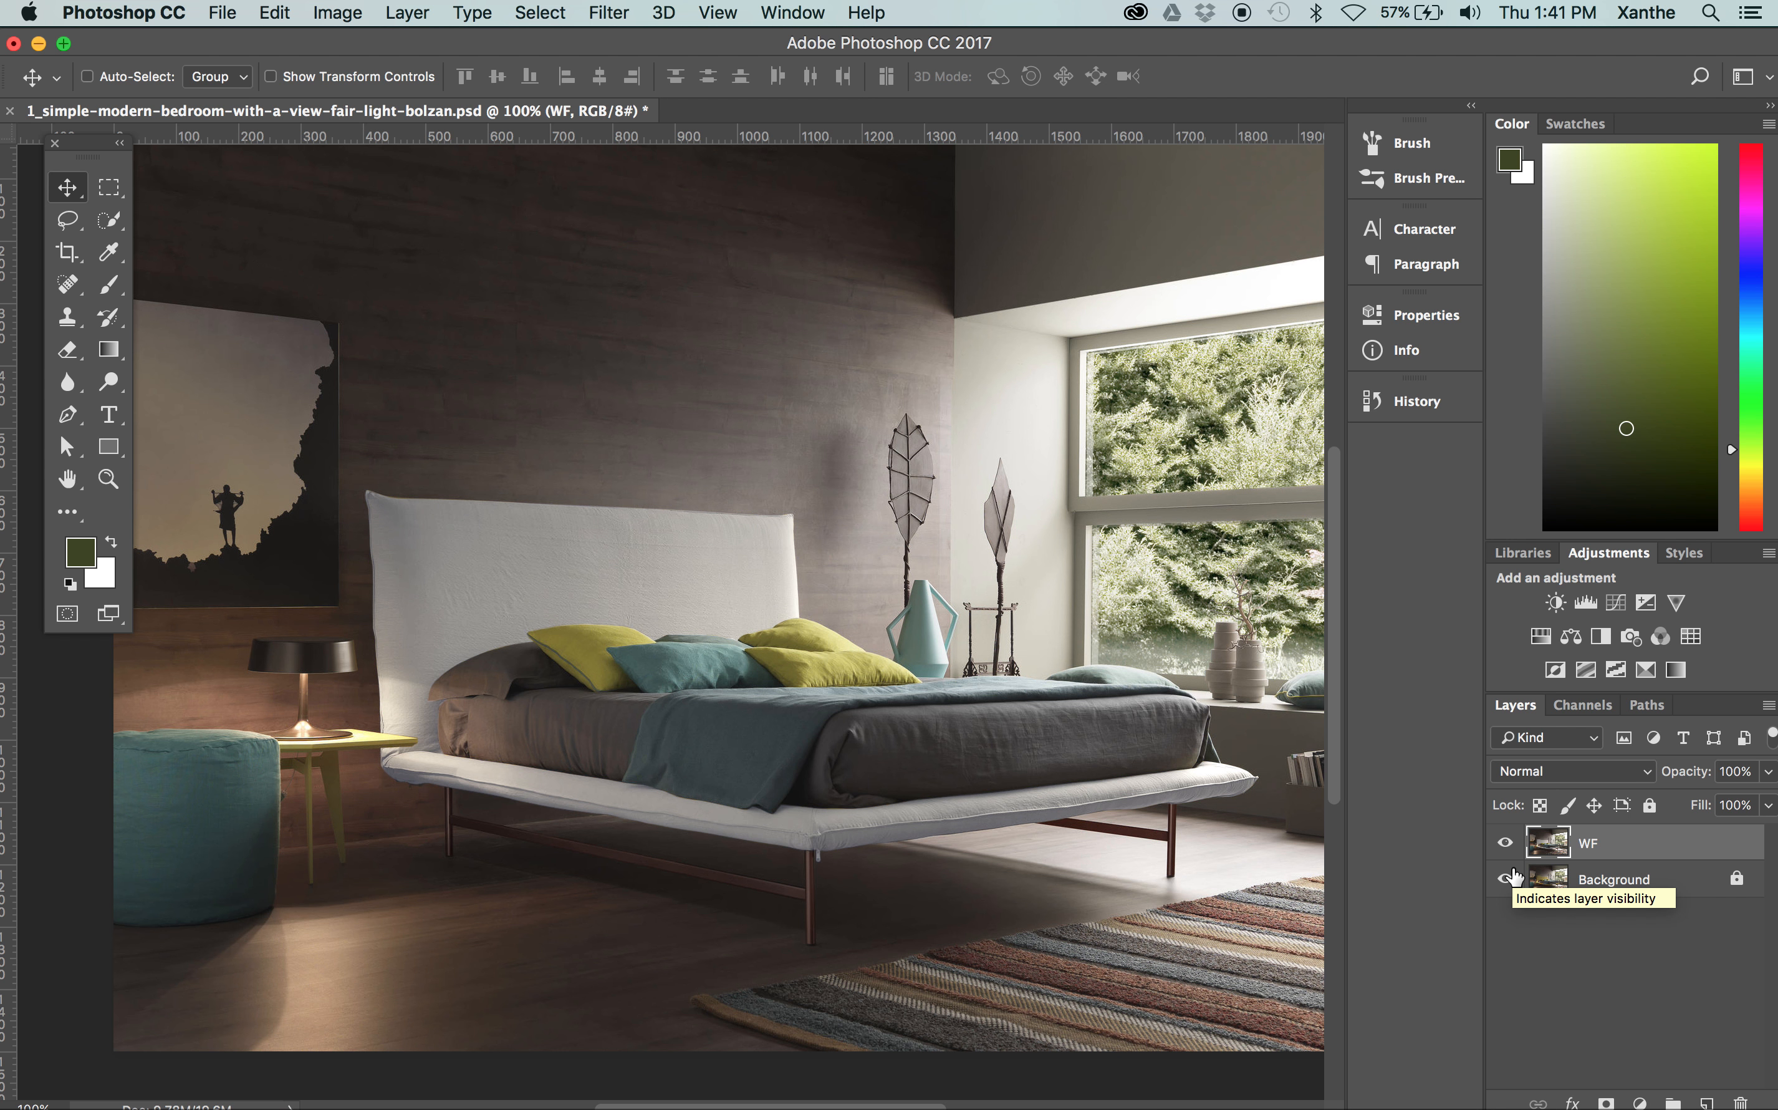
# Step back in the document history to the last Hue/Saturation state to restore the bed frame selection
pyautogui.click(1407, 400)
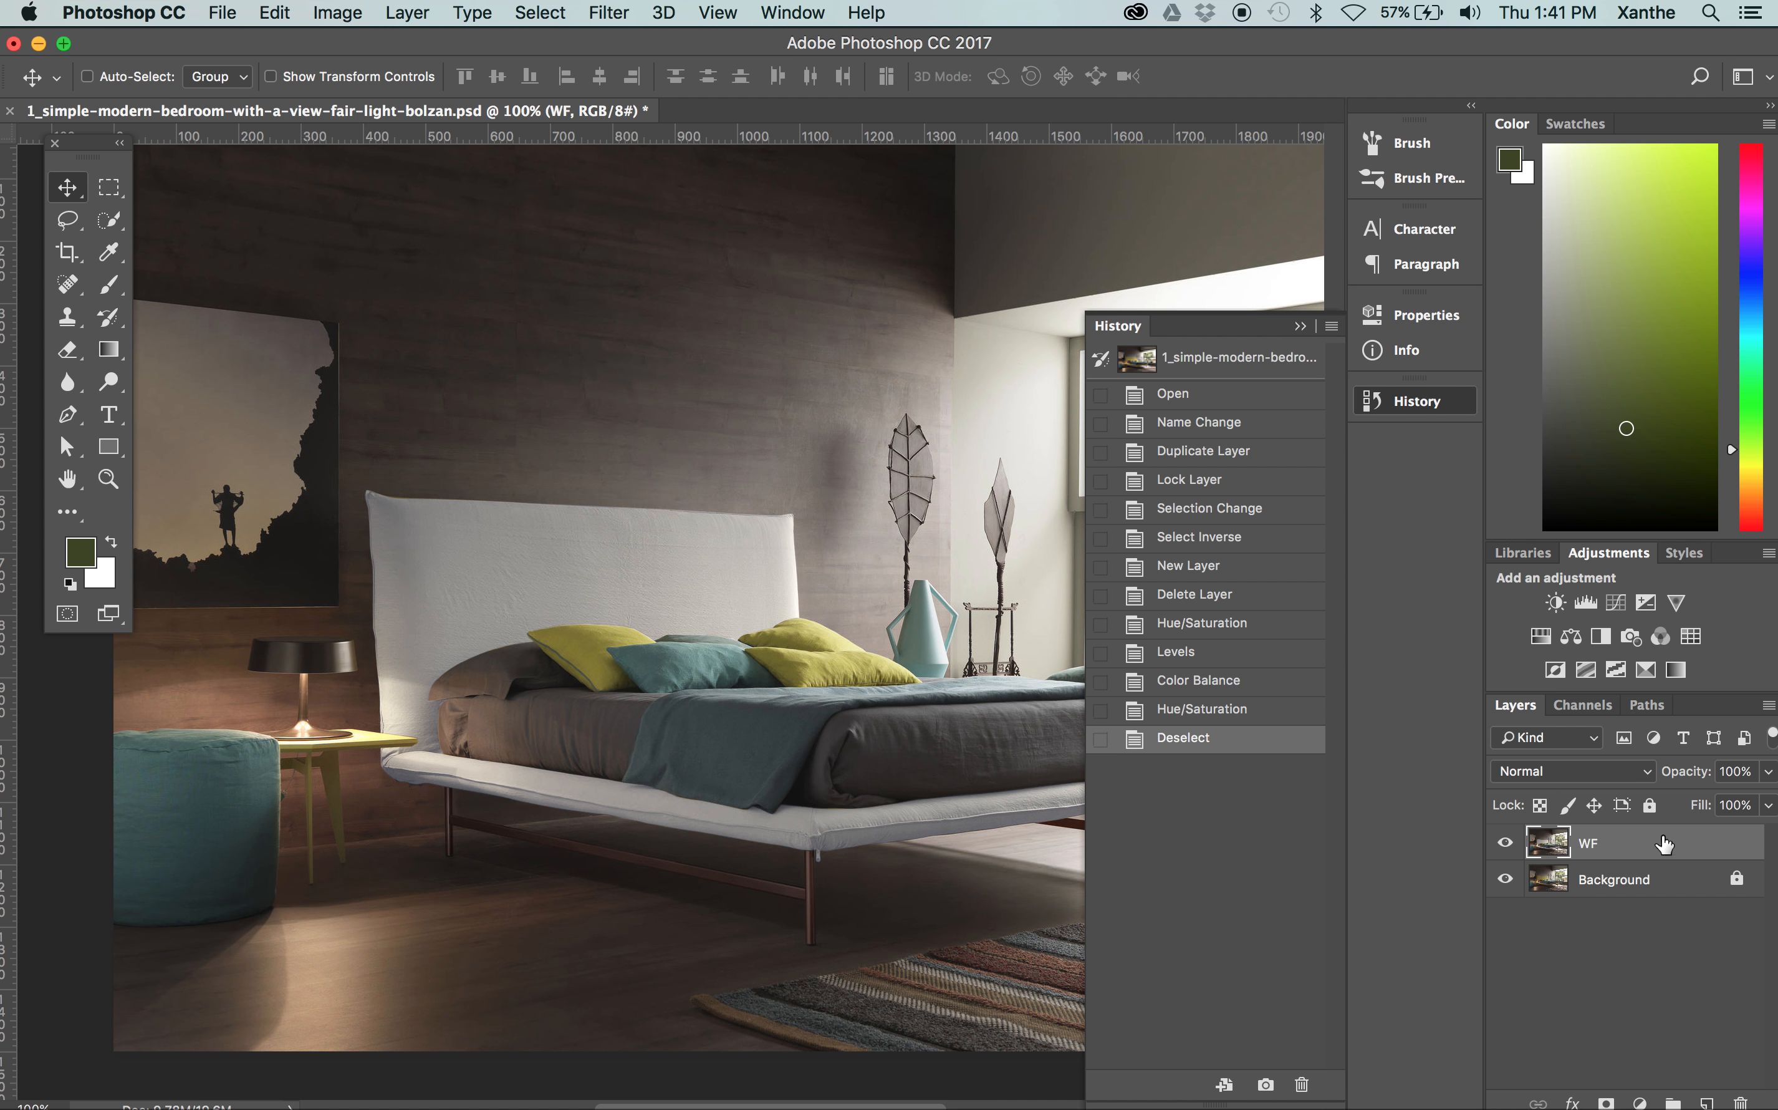
pyautogui.click(1648, 705)
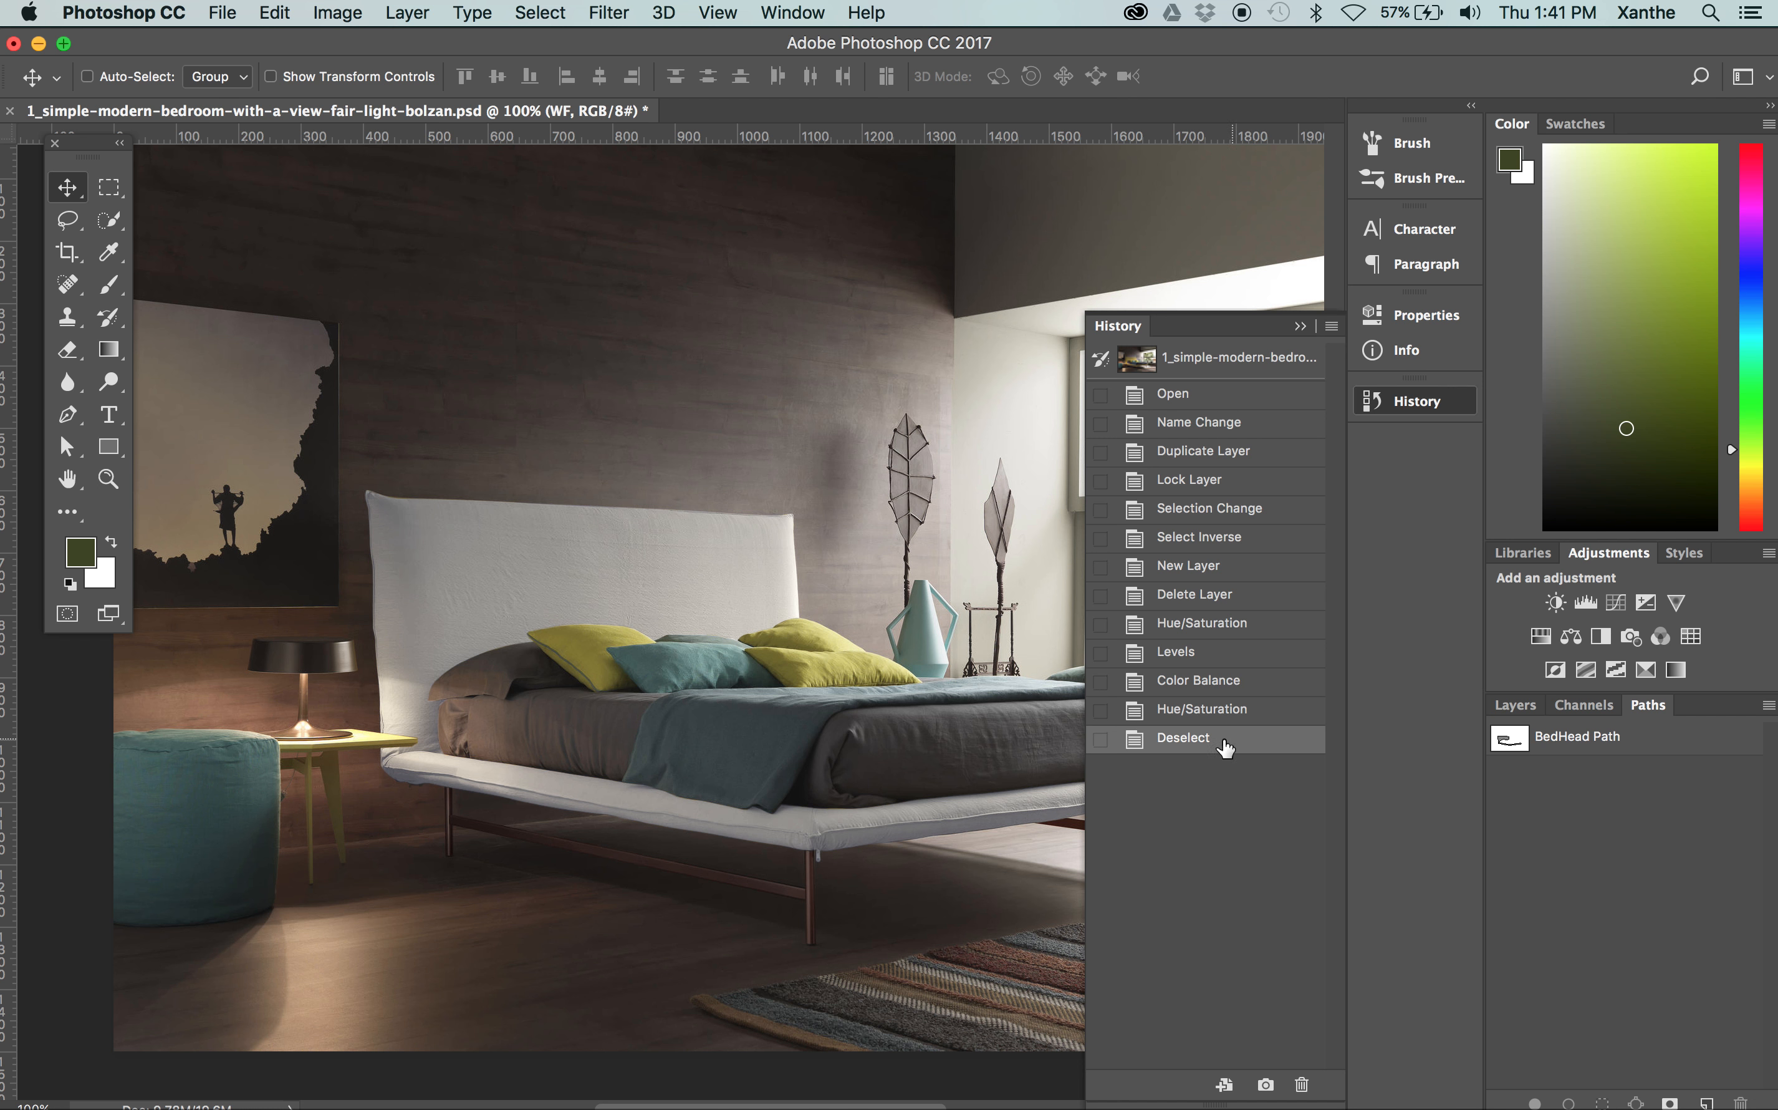
pyautogui.click(1197, 712)
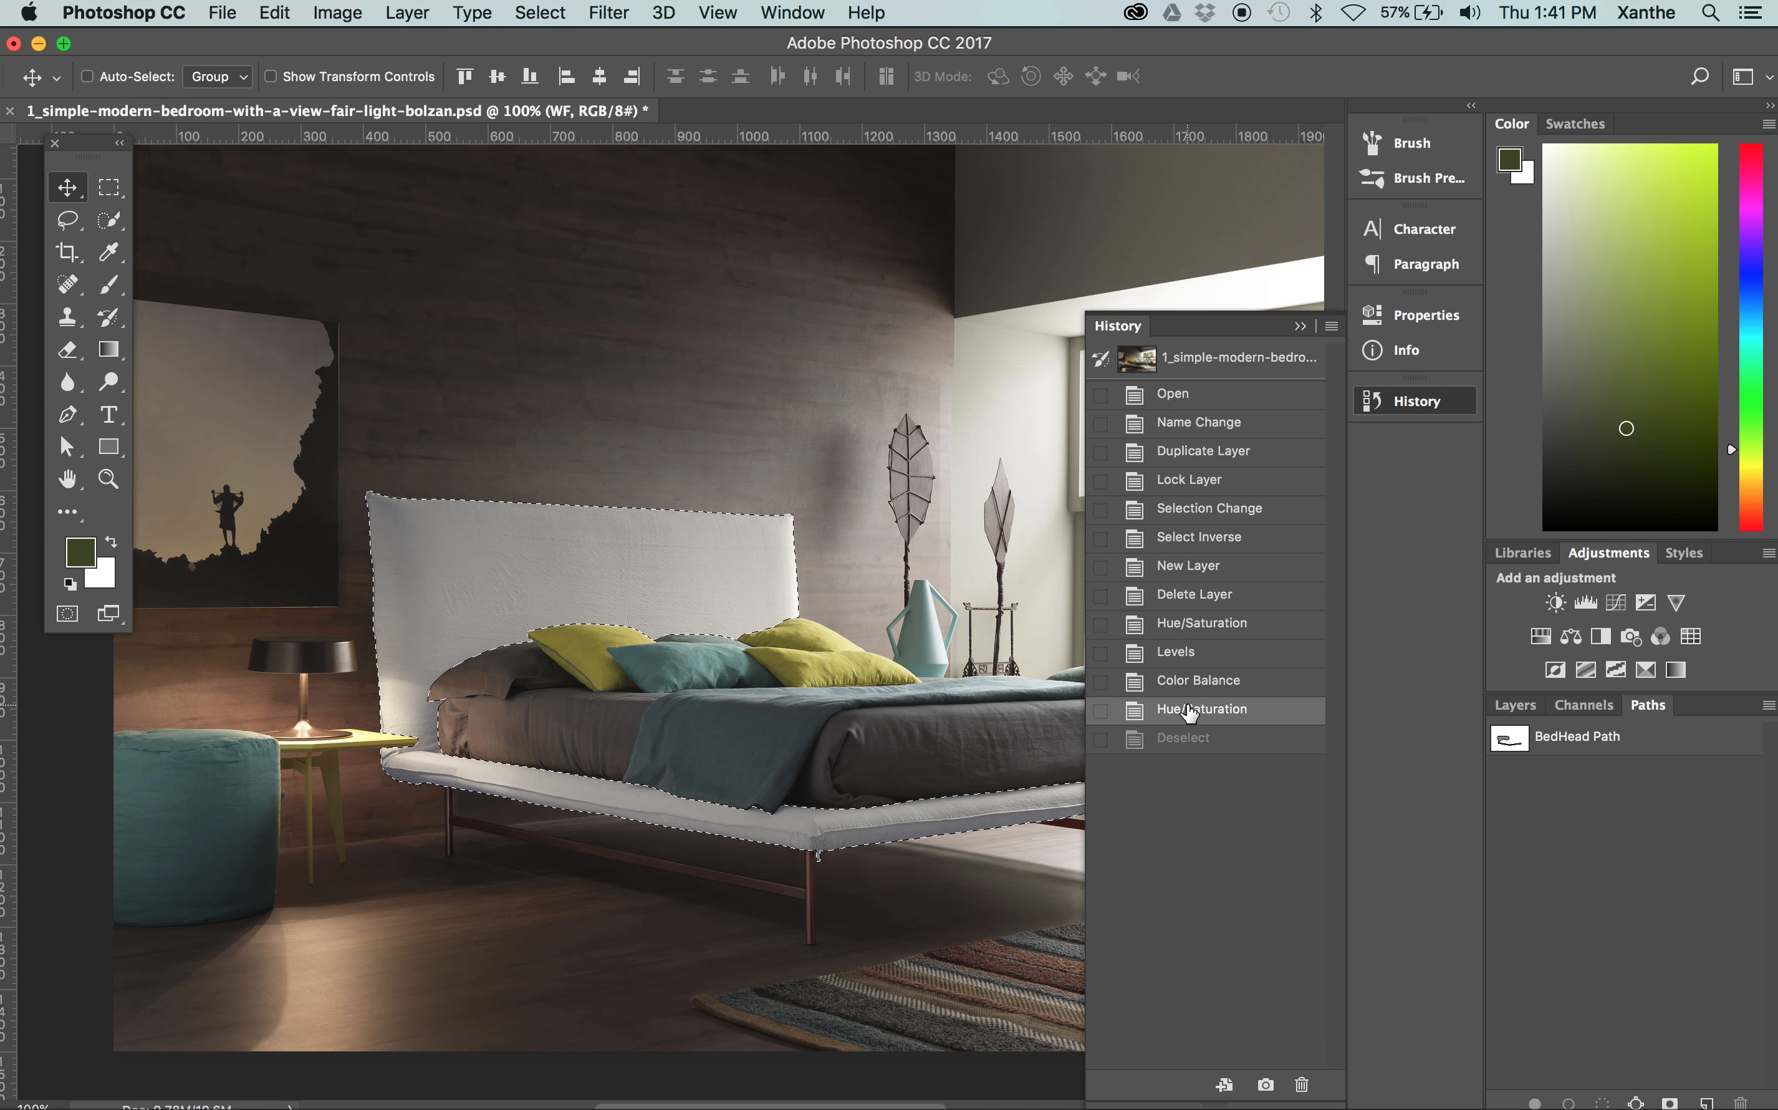
pyautogui.click(1300, 327)
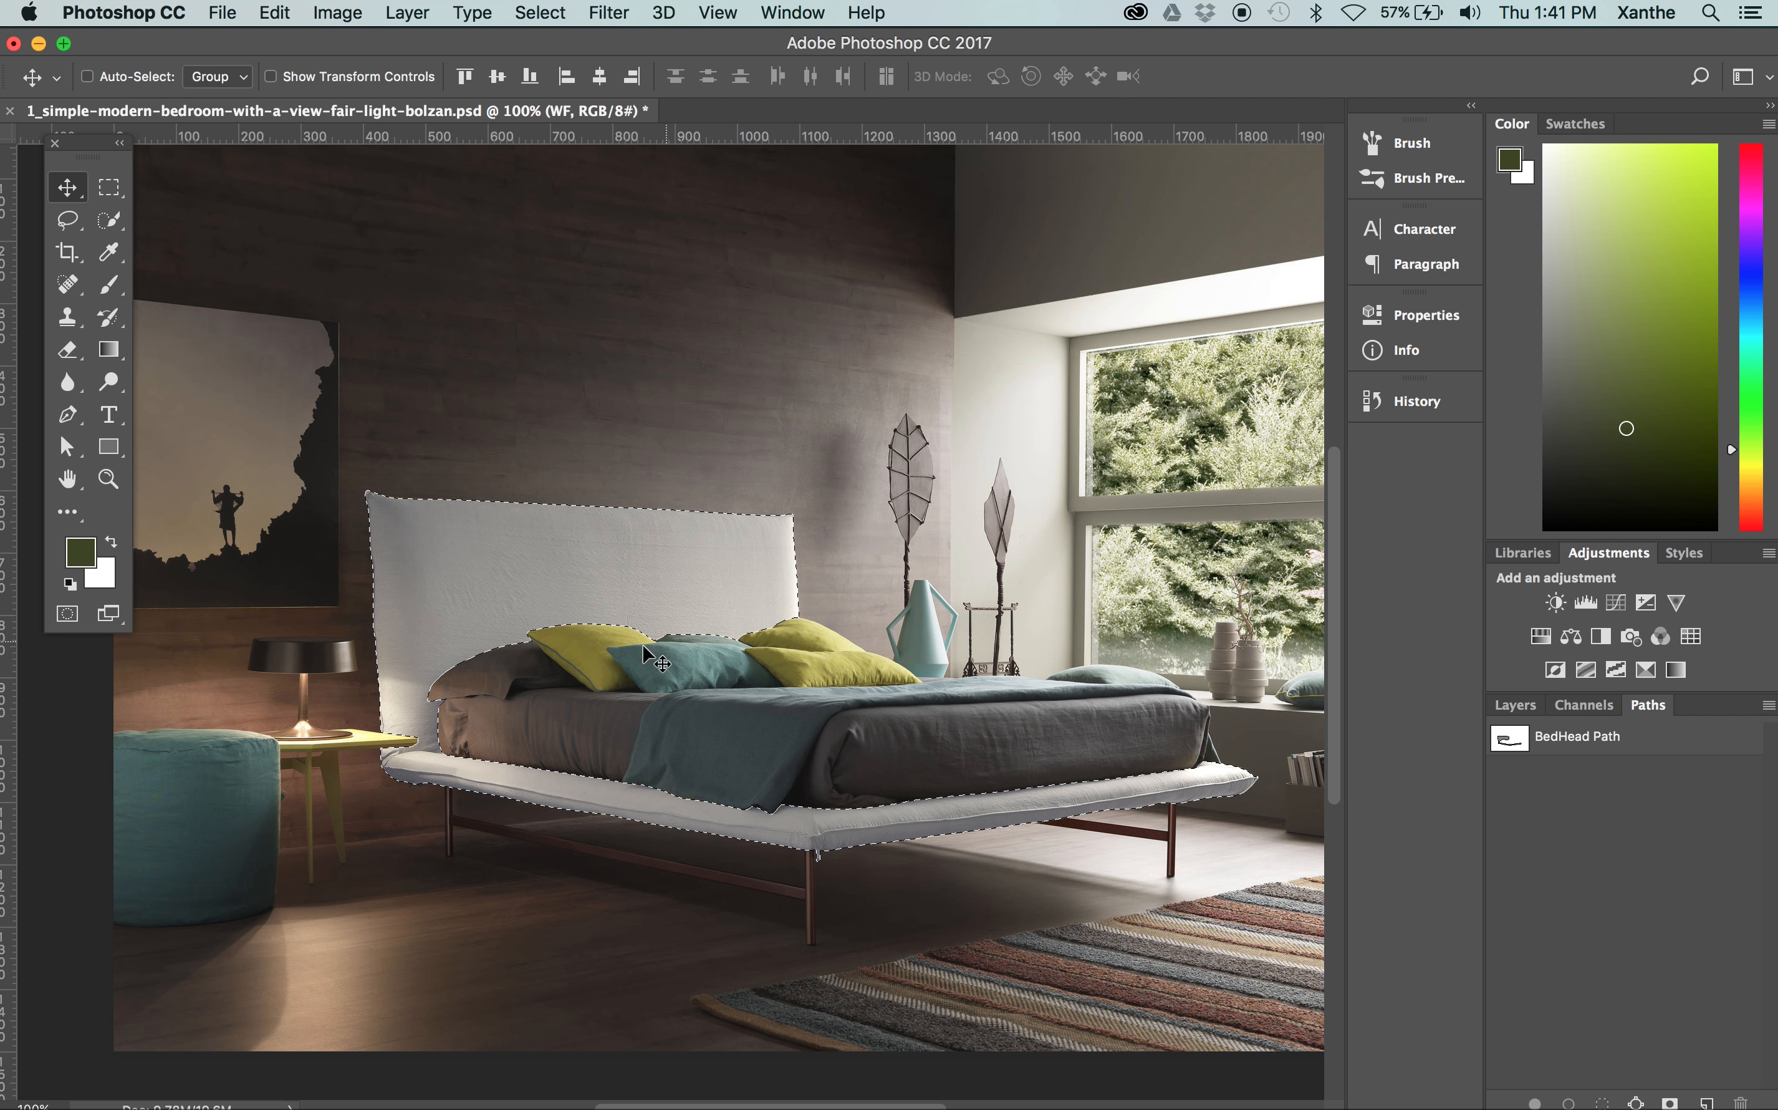
# Create a new layer above the WF layer and name it Colour
pyautogui.hscroll(5, 781, 726)
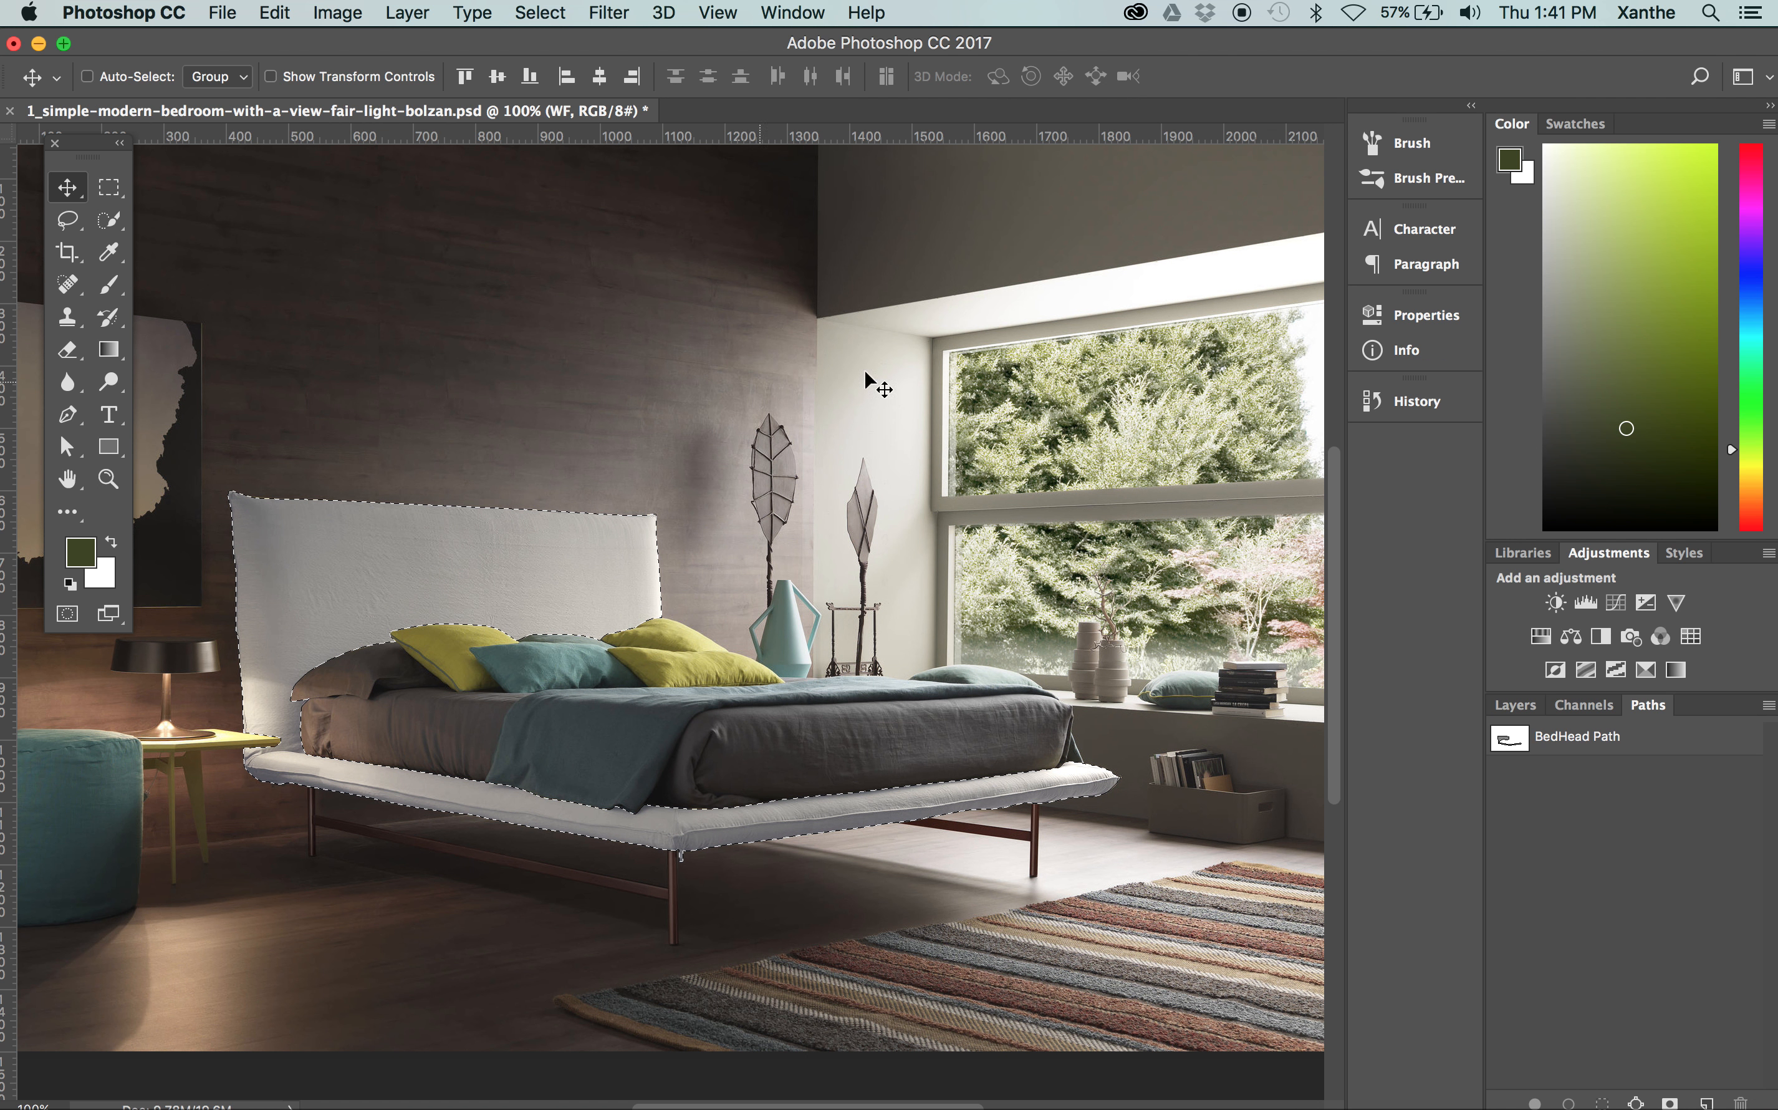
pyautogui.click(1521, 703)
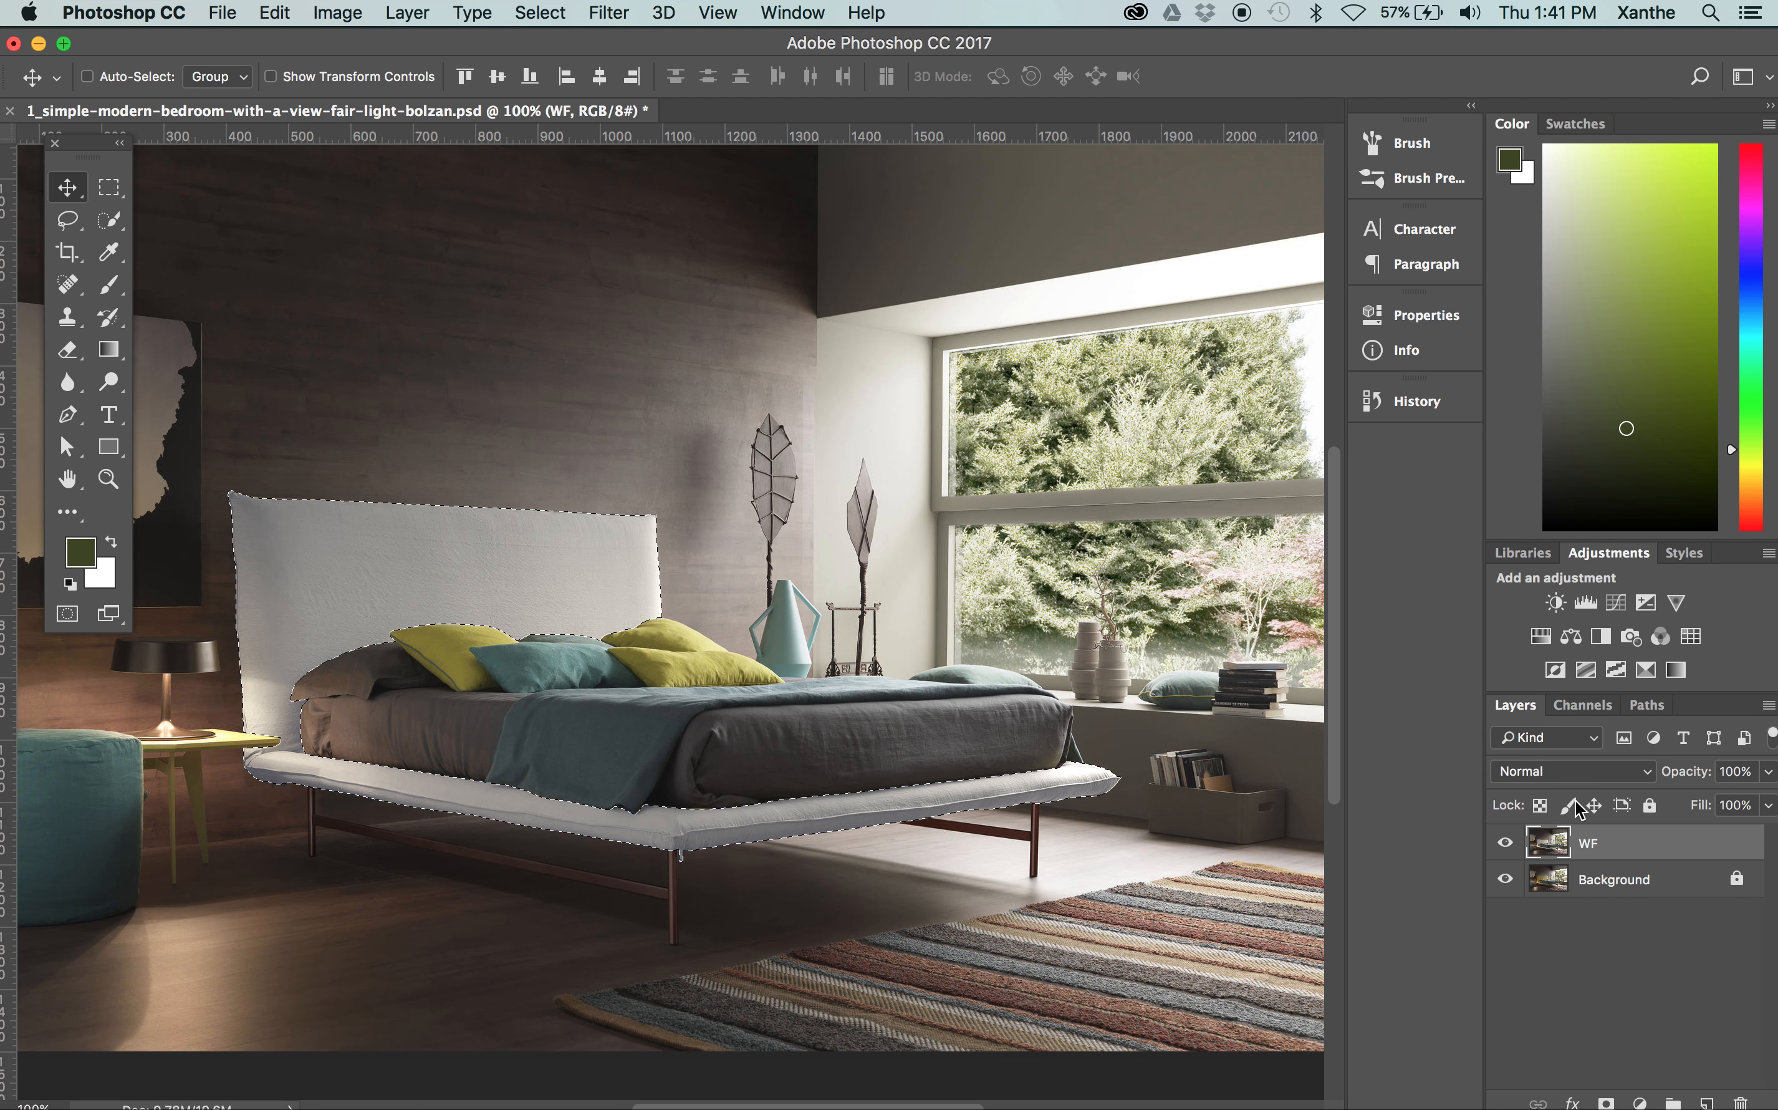
pyautogui.click(1707, 1101)
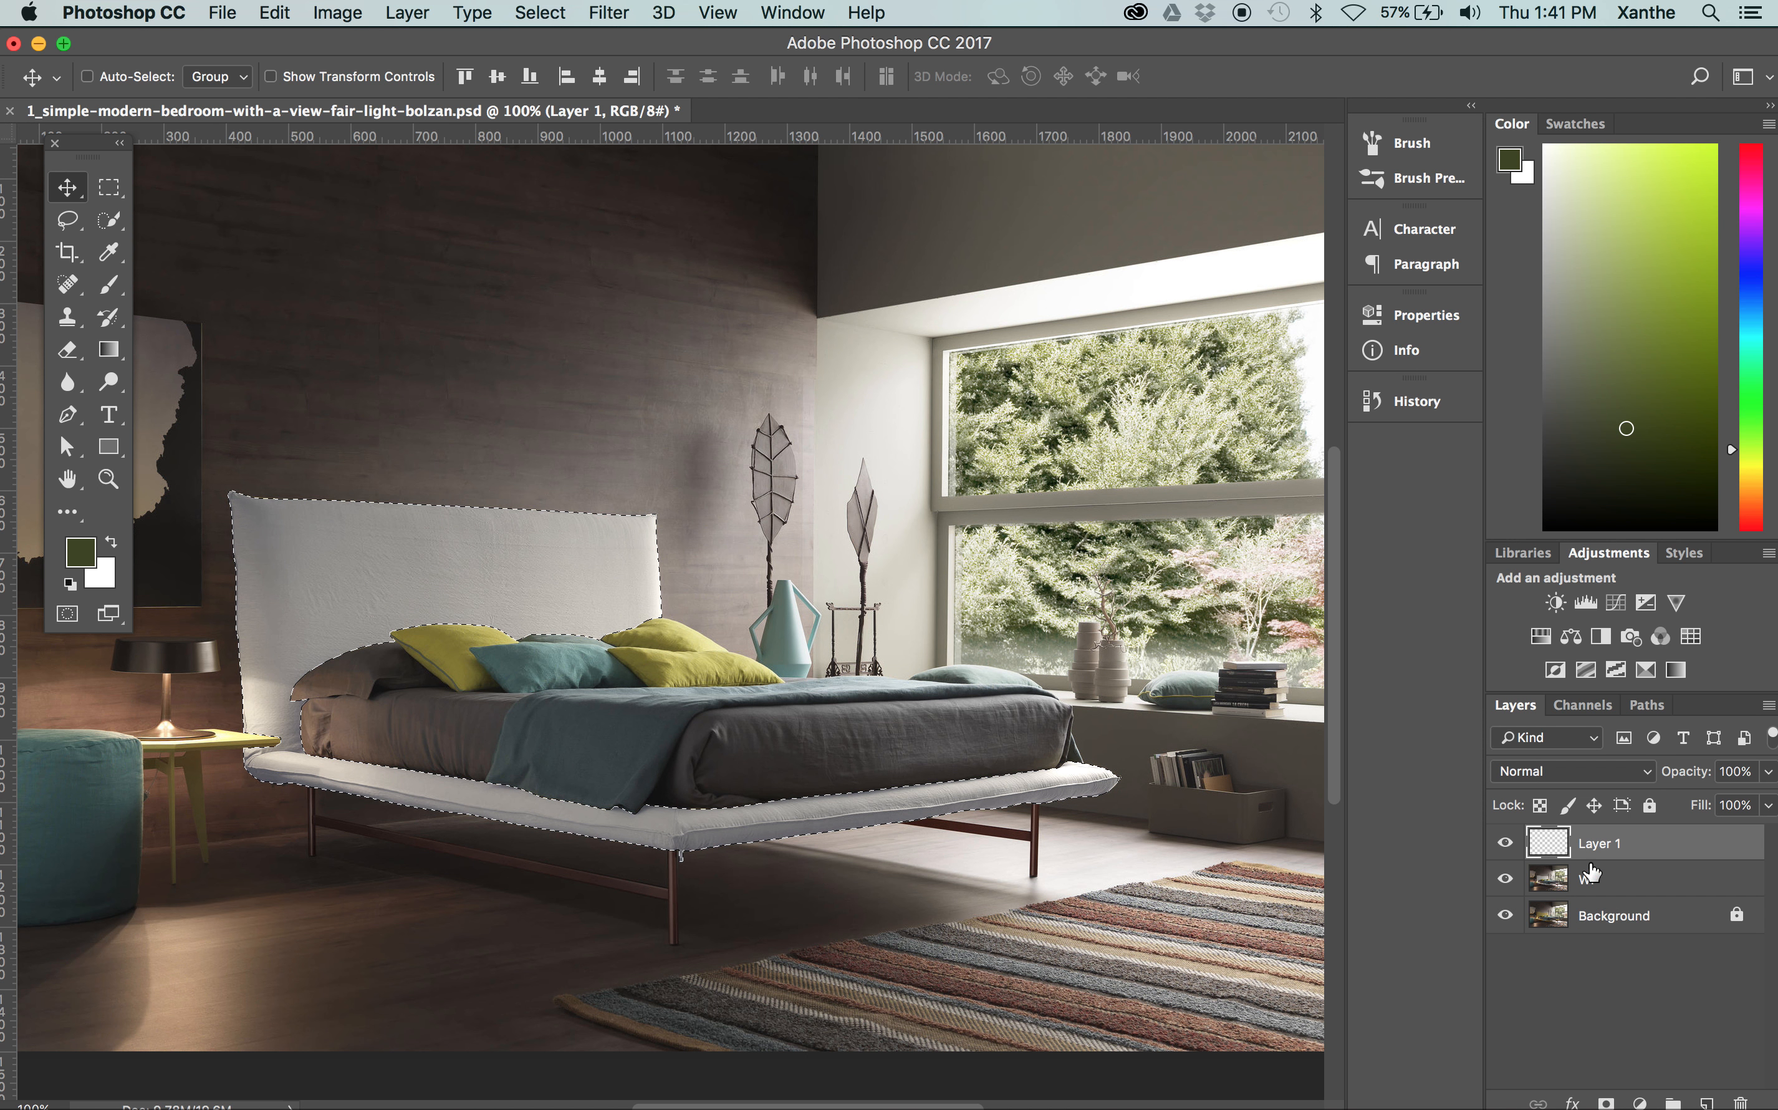
pyautogui.doubleClick(1589, 844)
pyautogui.write('Co')
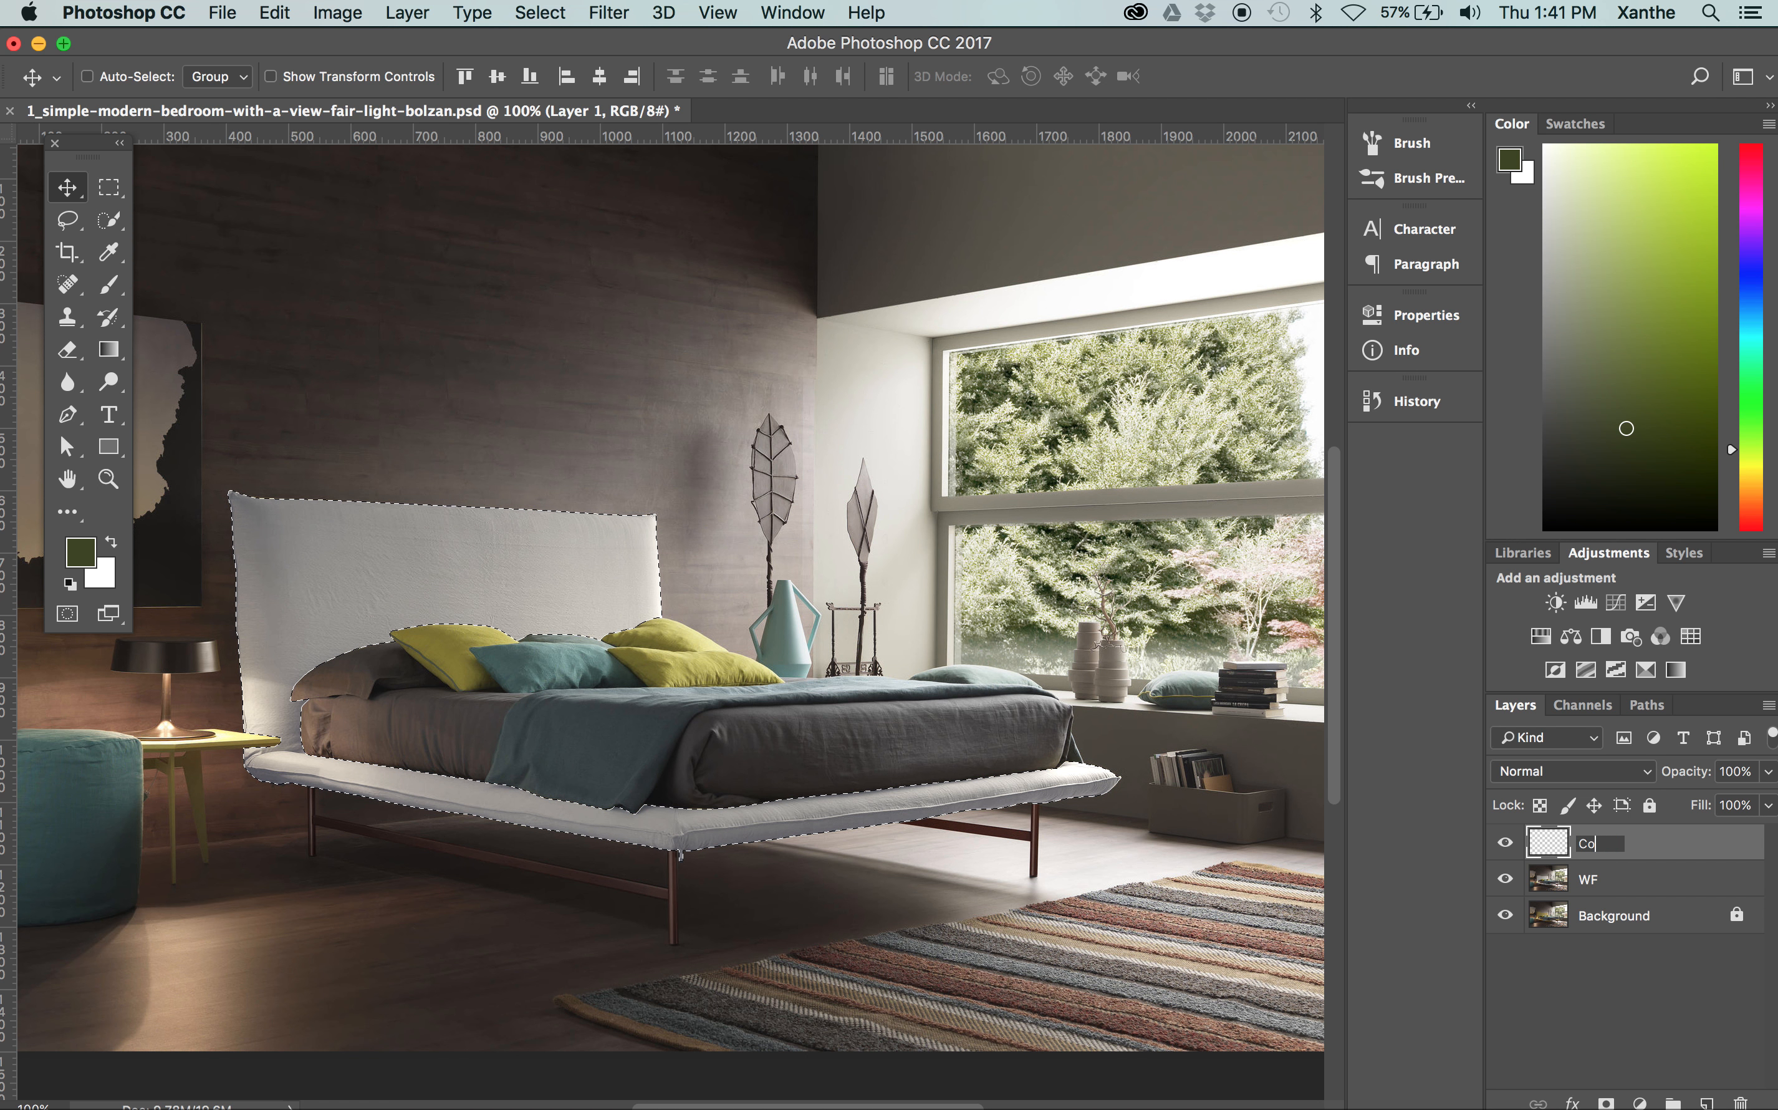
pyautogui.write('lour')
pyautogui.press('Return')
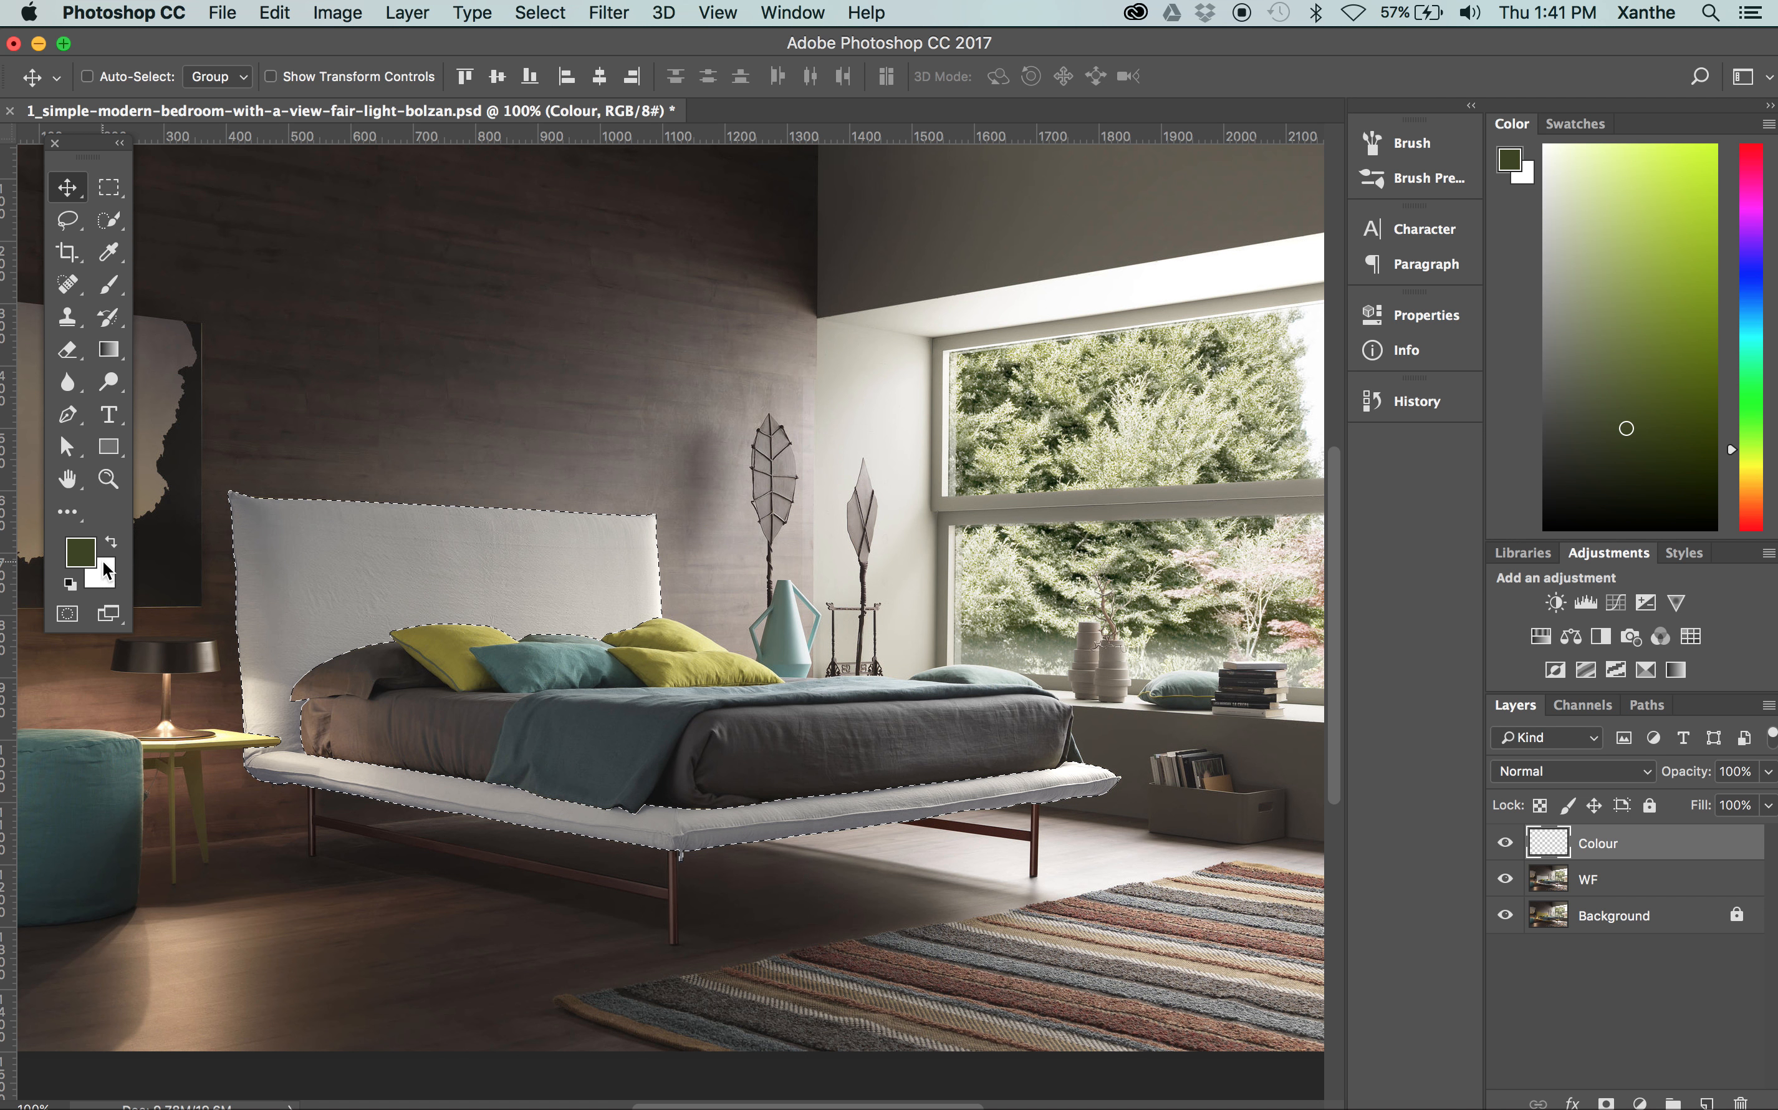
# Swap the foreground and background colours, and swap them back
pyautogui.click(112, 544)
pyautogui.click(112, 544)
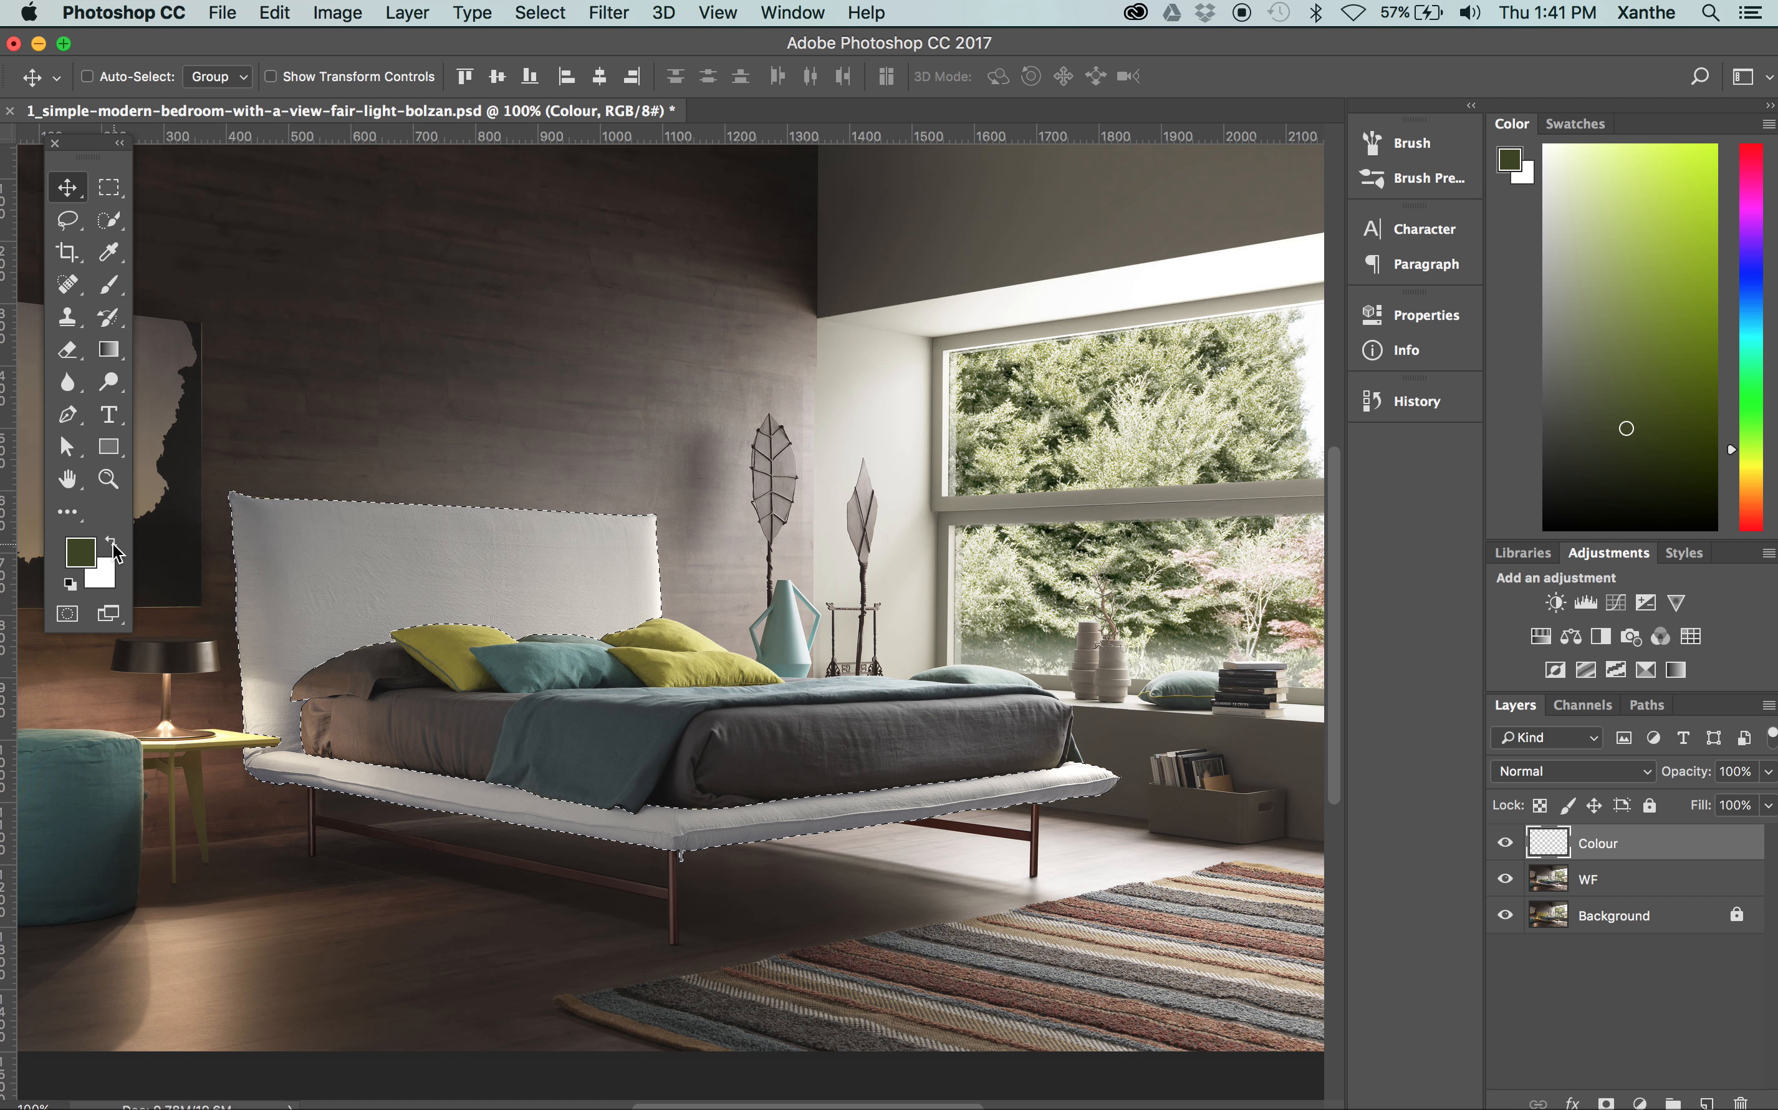
pyautogui.click(113, 548)
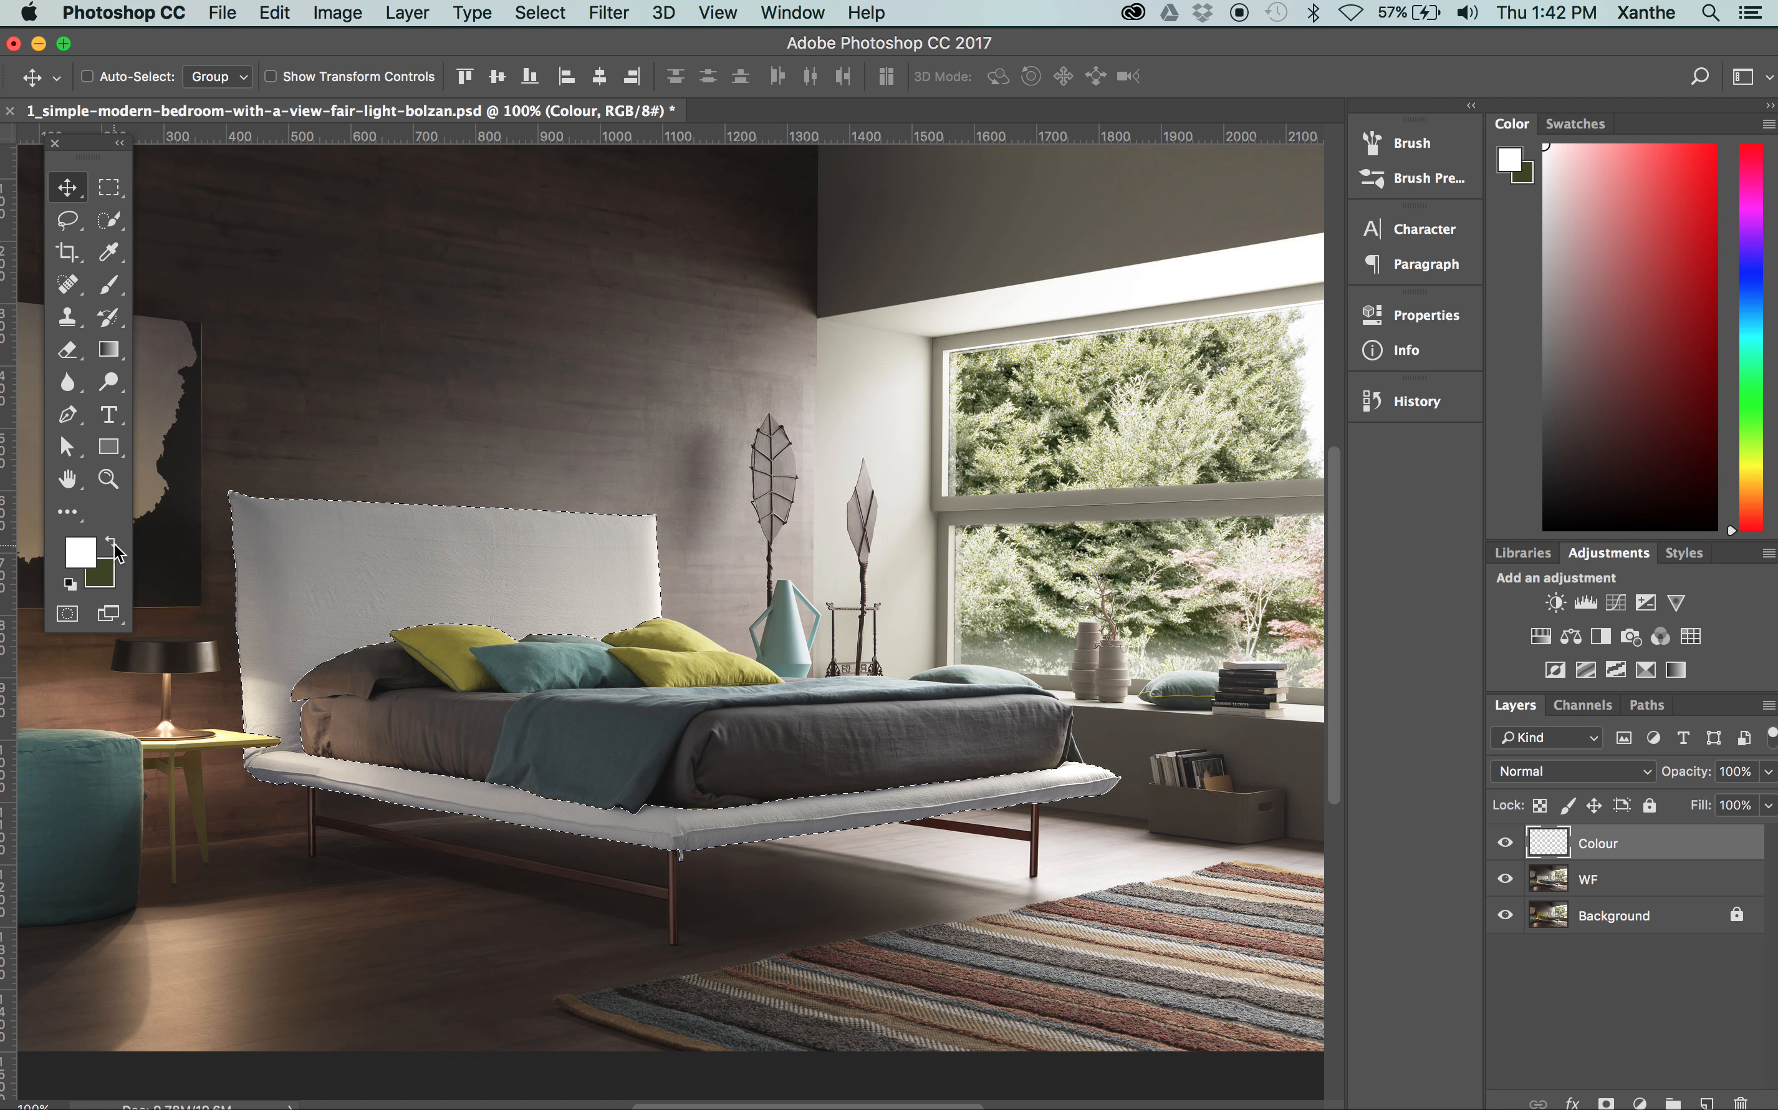
pyautogui.click(112, 545)
# Set the foreground colour to the bright magenta #d91aea
pyautogui.click(83, 556)
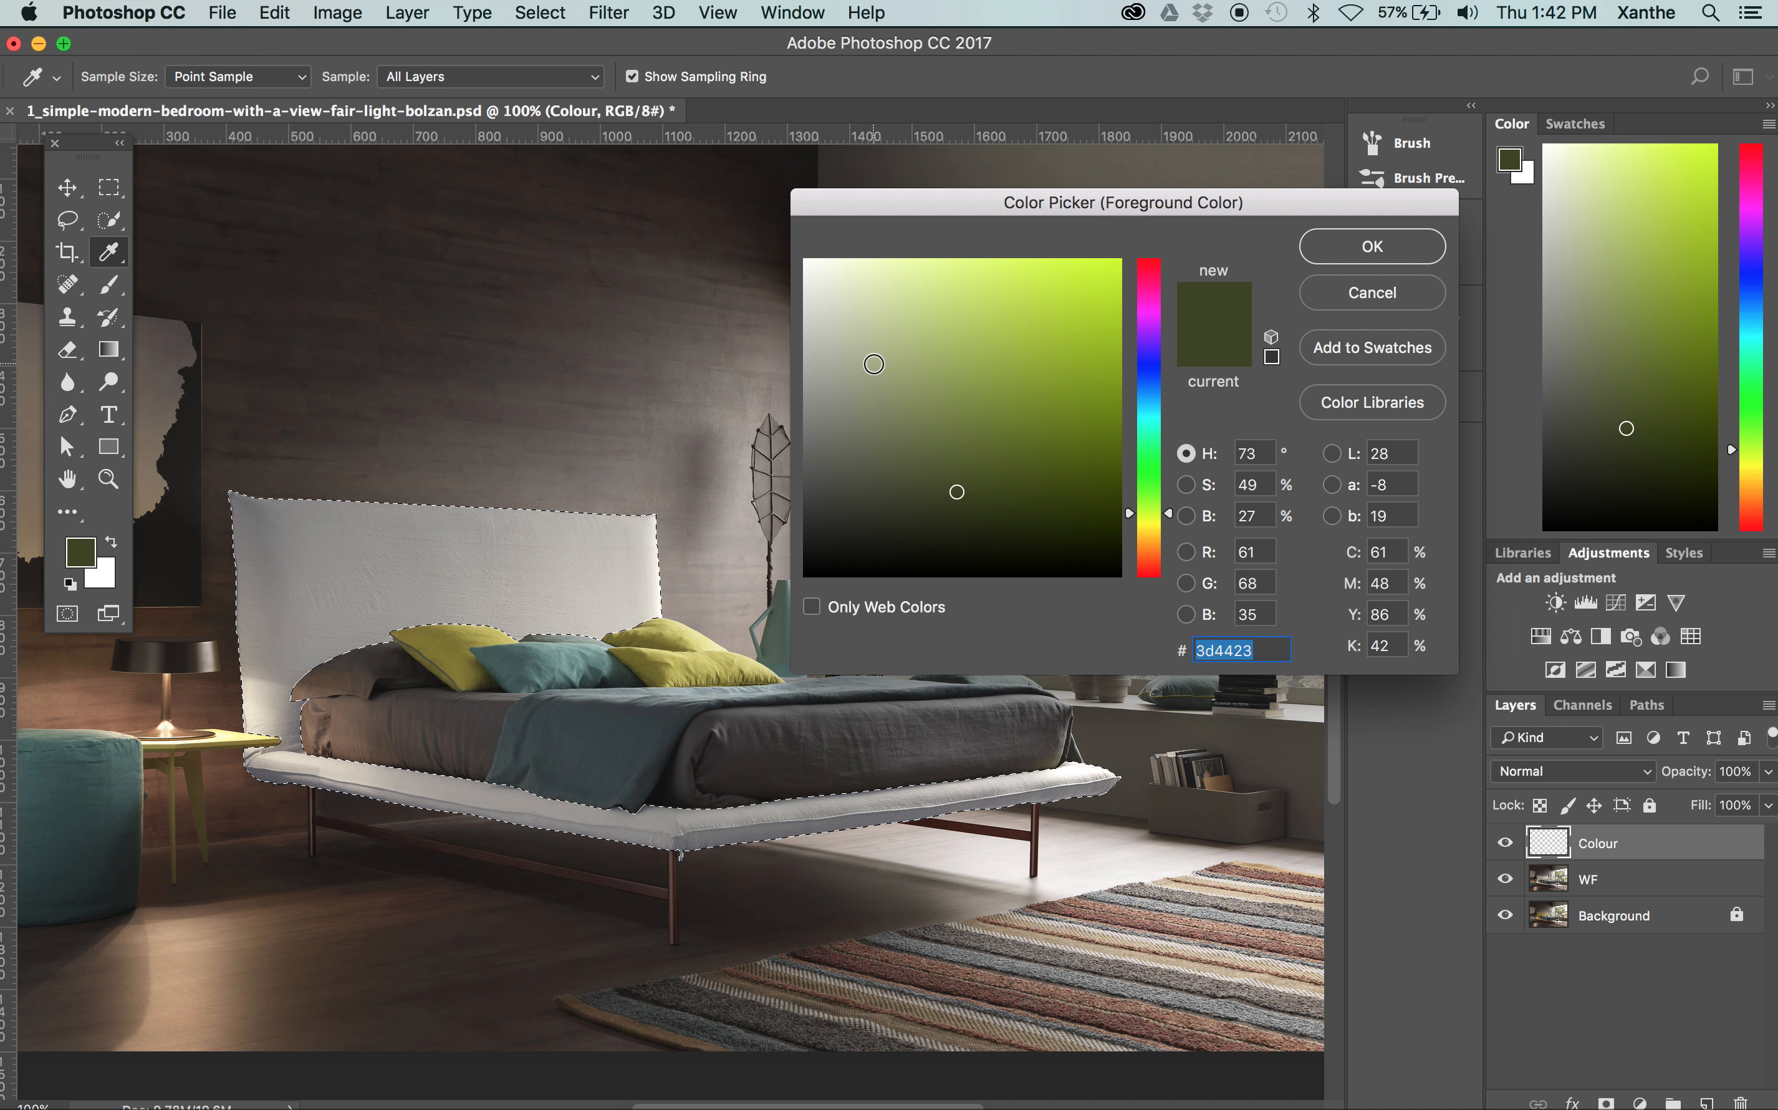
pyautogui.click(1077, 289)
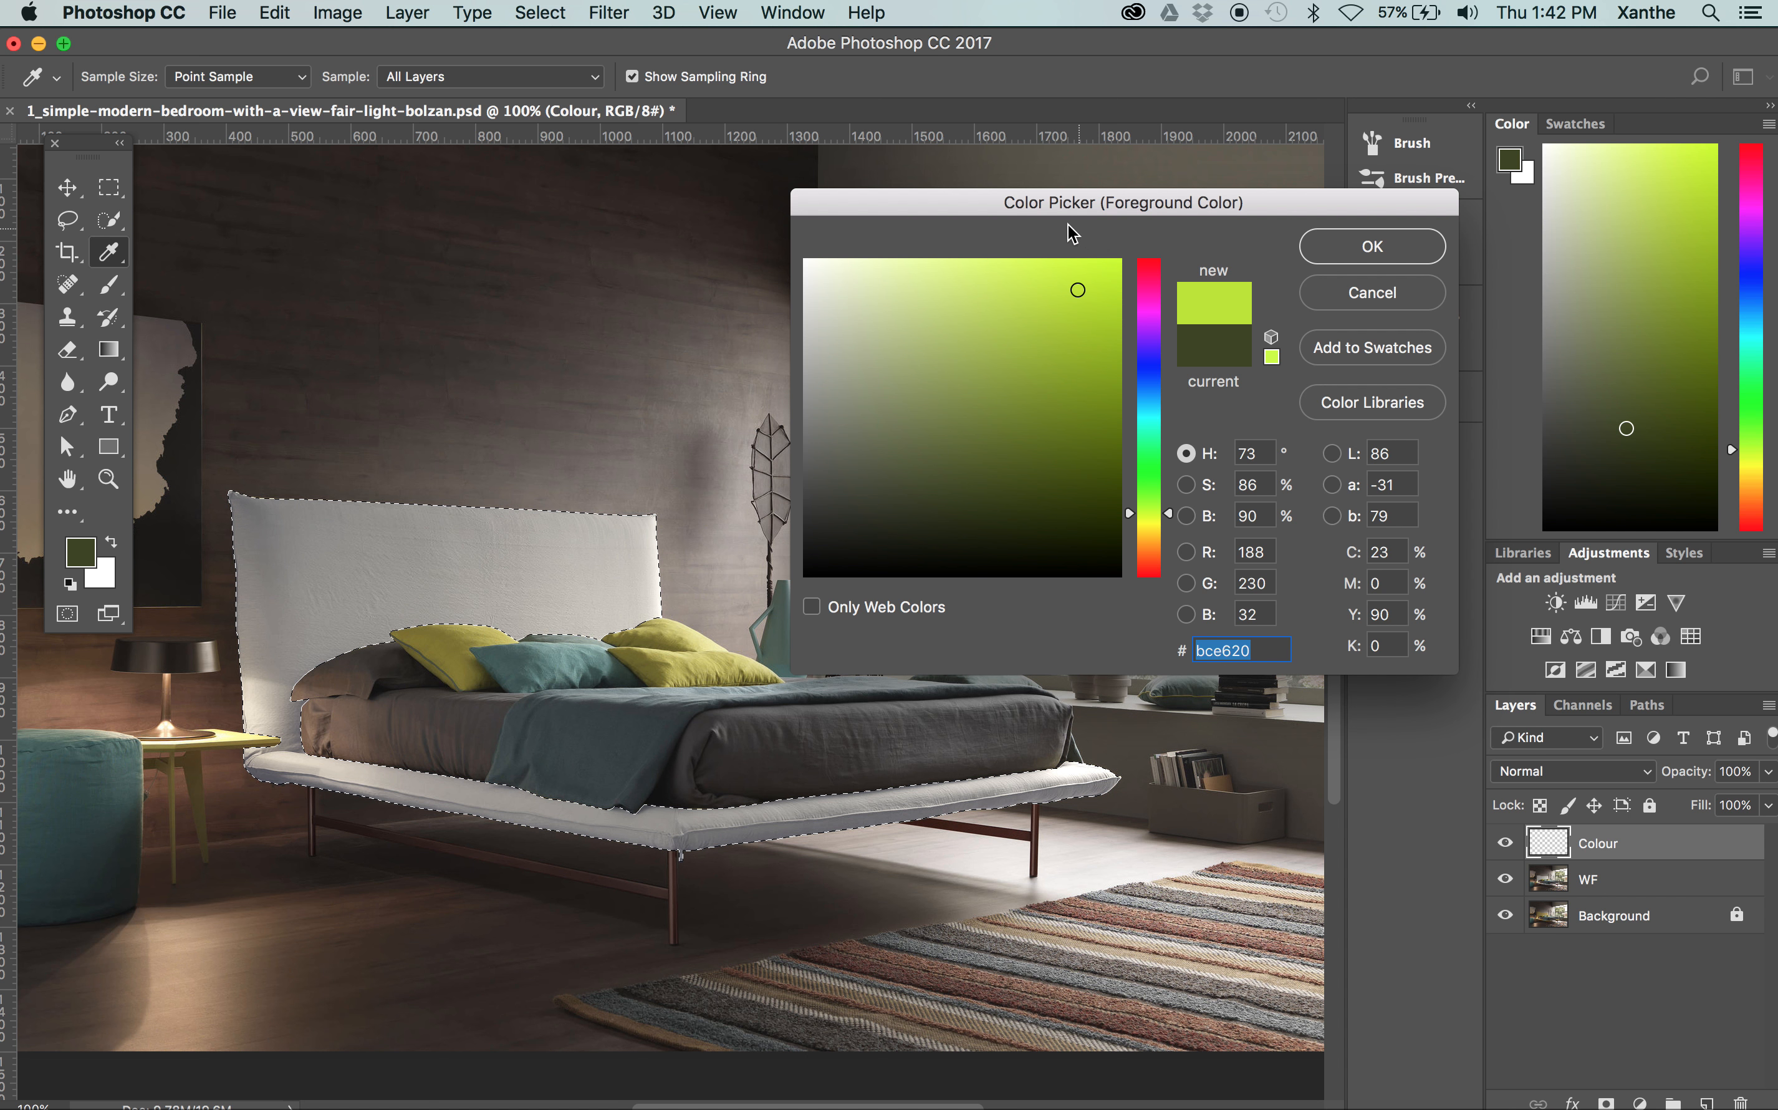
pyautogui.moveTo(985, 213); pyautogui.dragTo(836, 129)
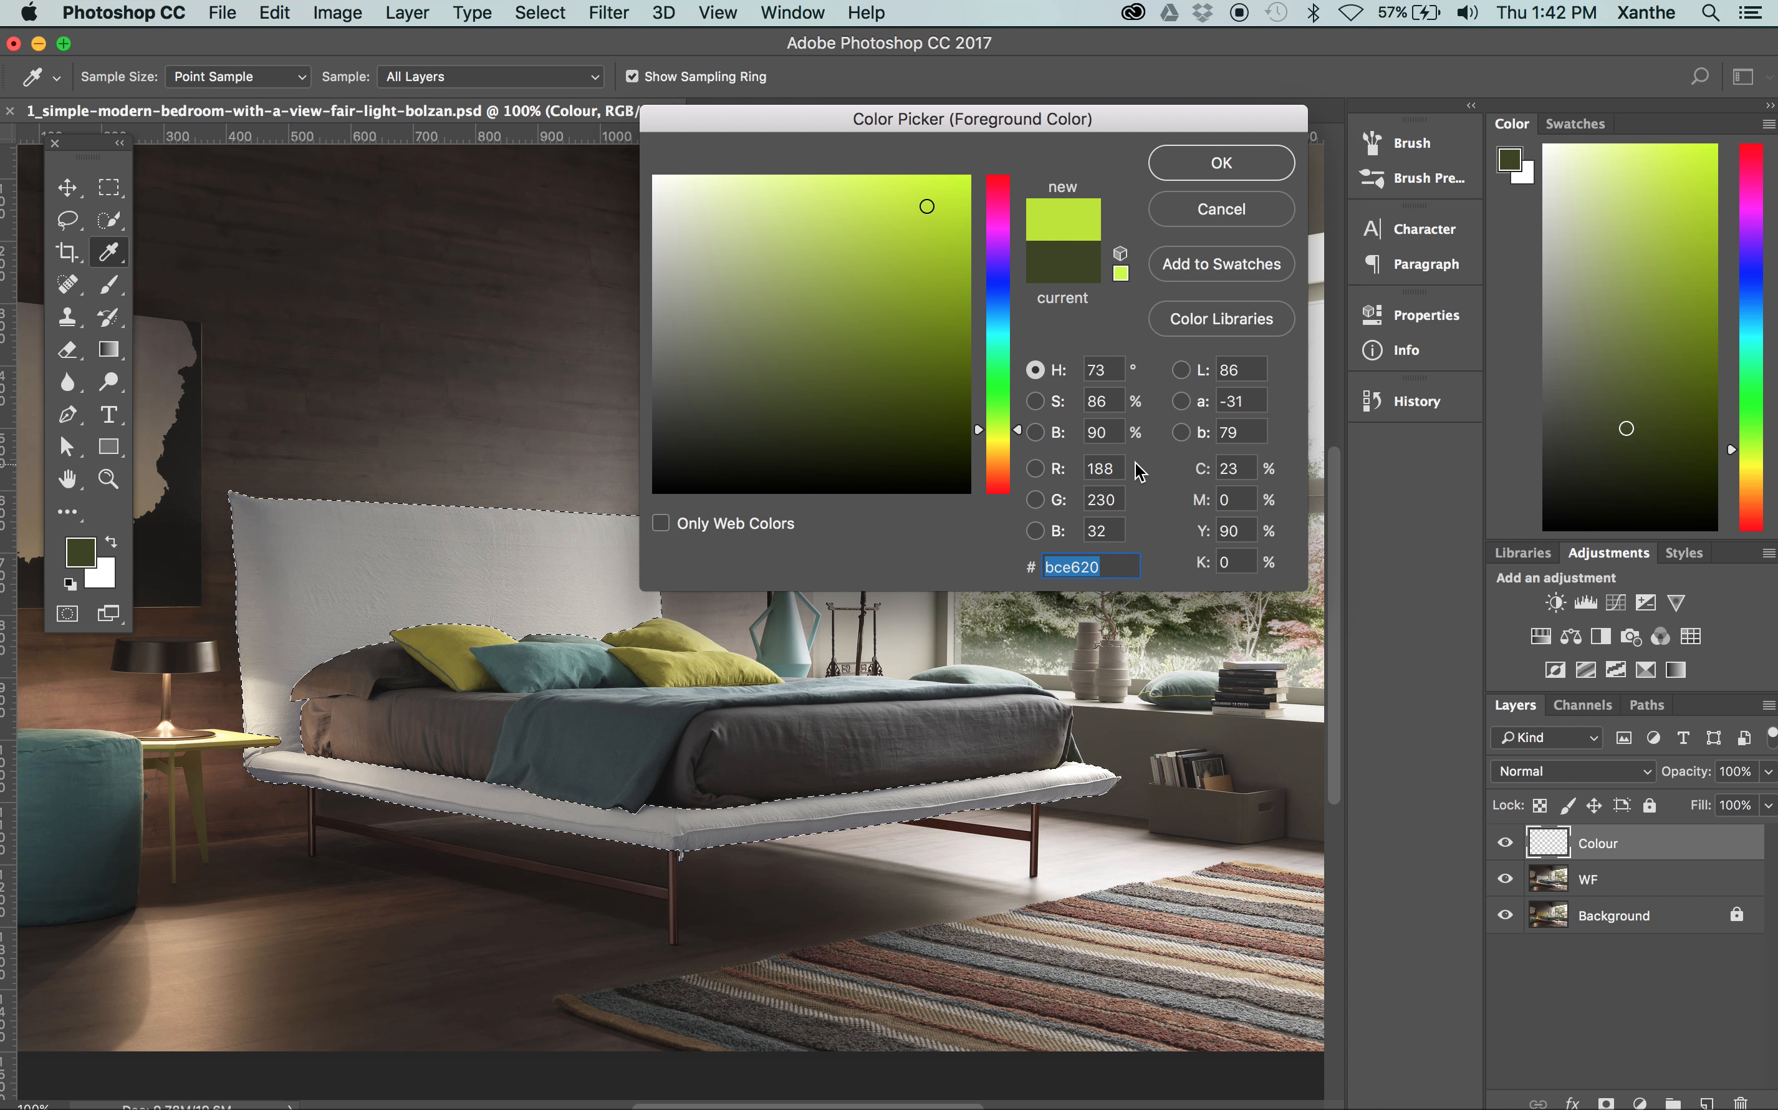
pyautogui.doubleClick(1103, 468)
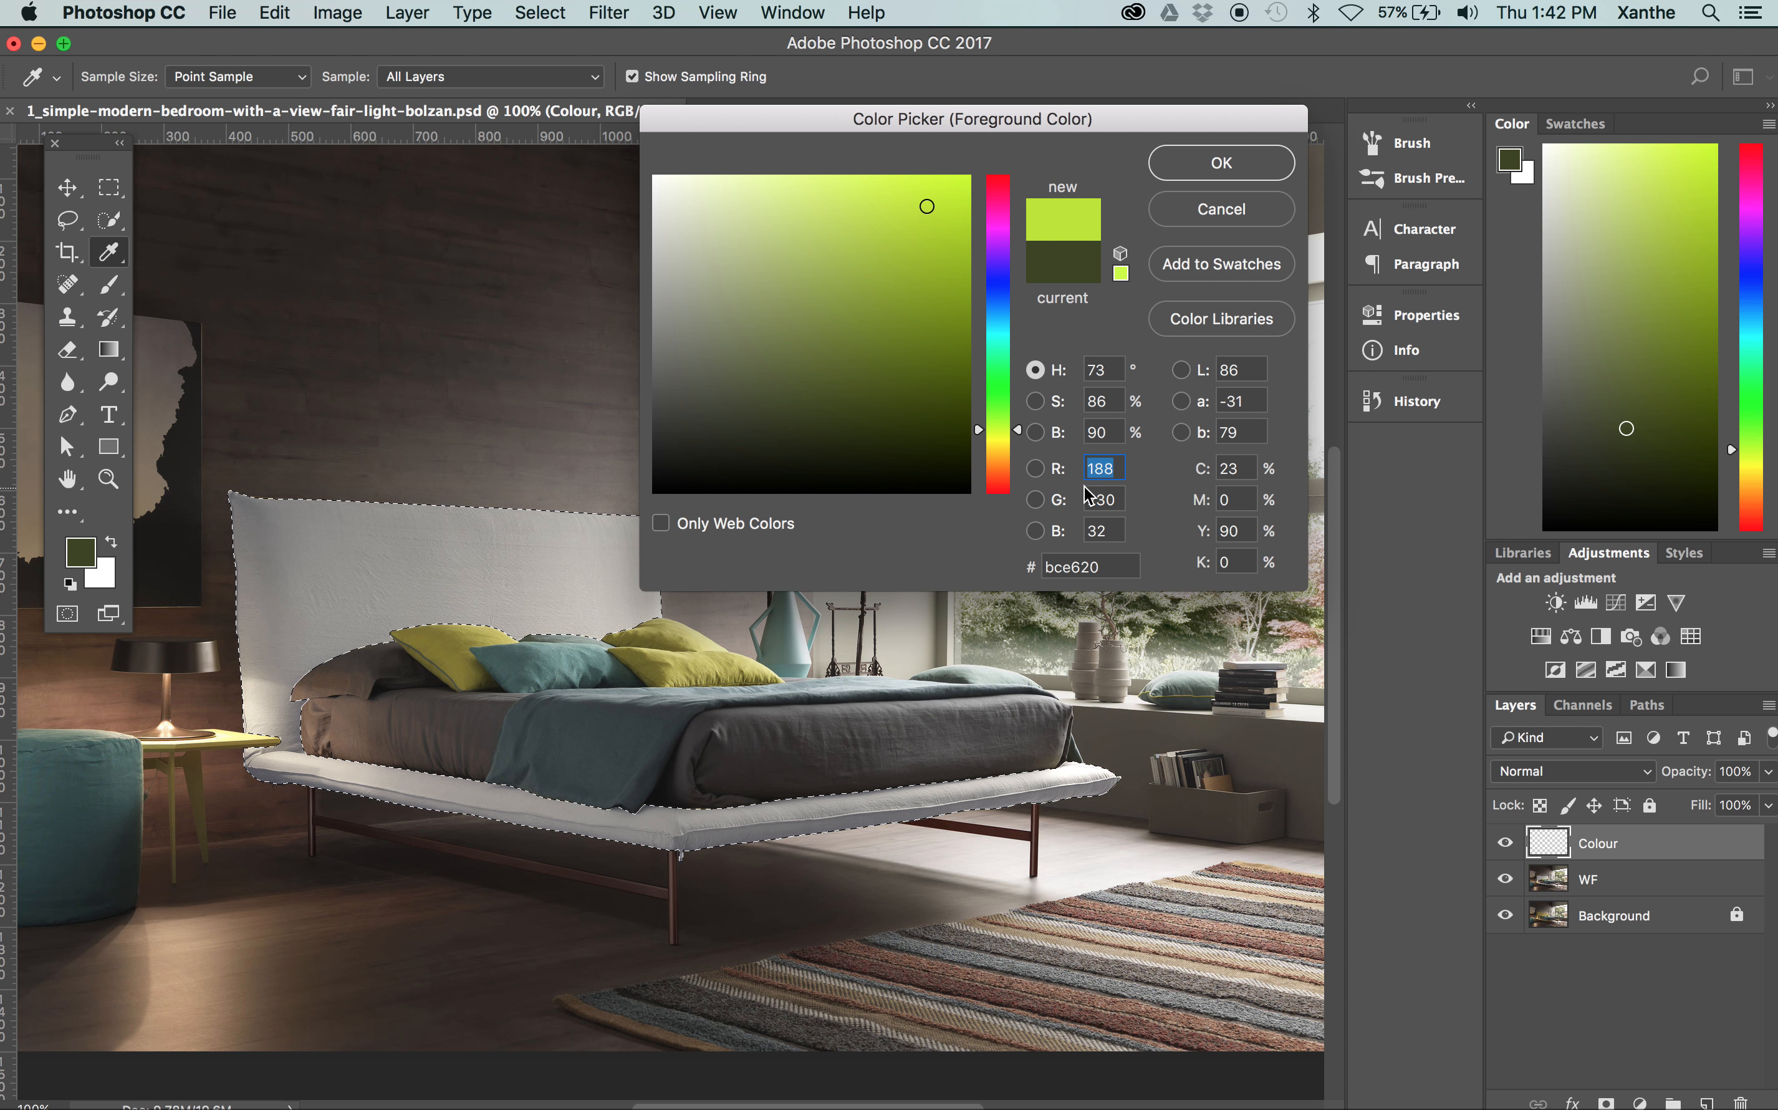
pyautogui.click(1106, 530)
pyautogui.click(1122, 568)
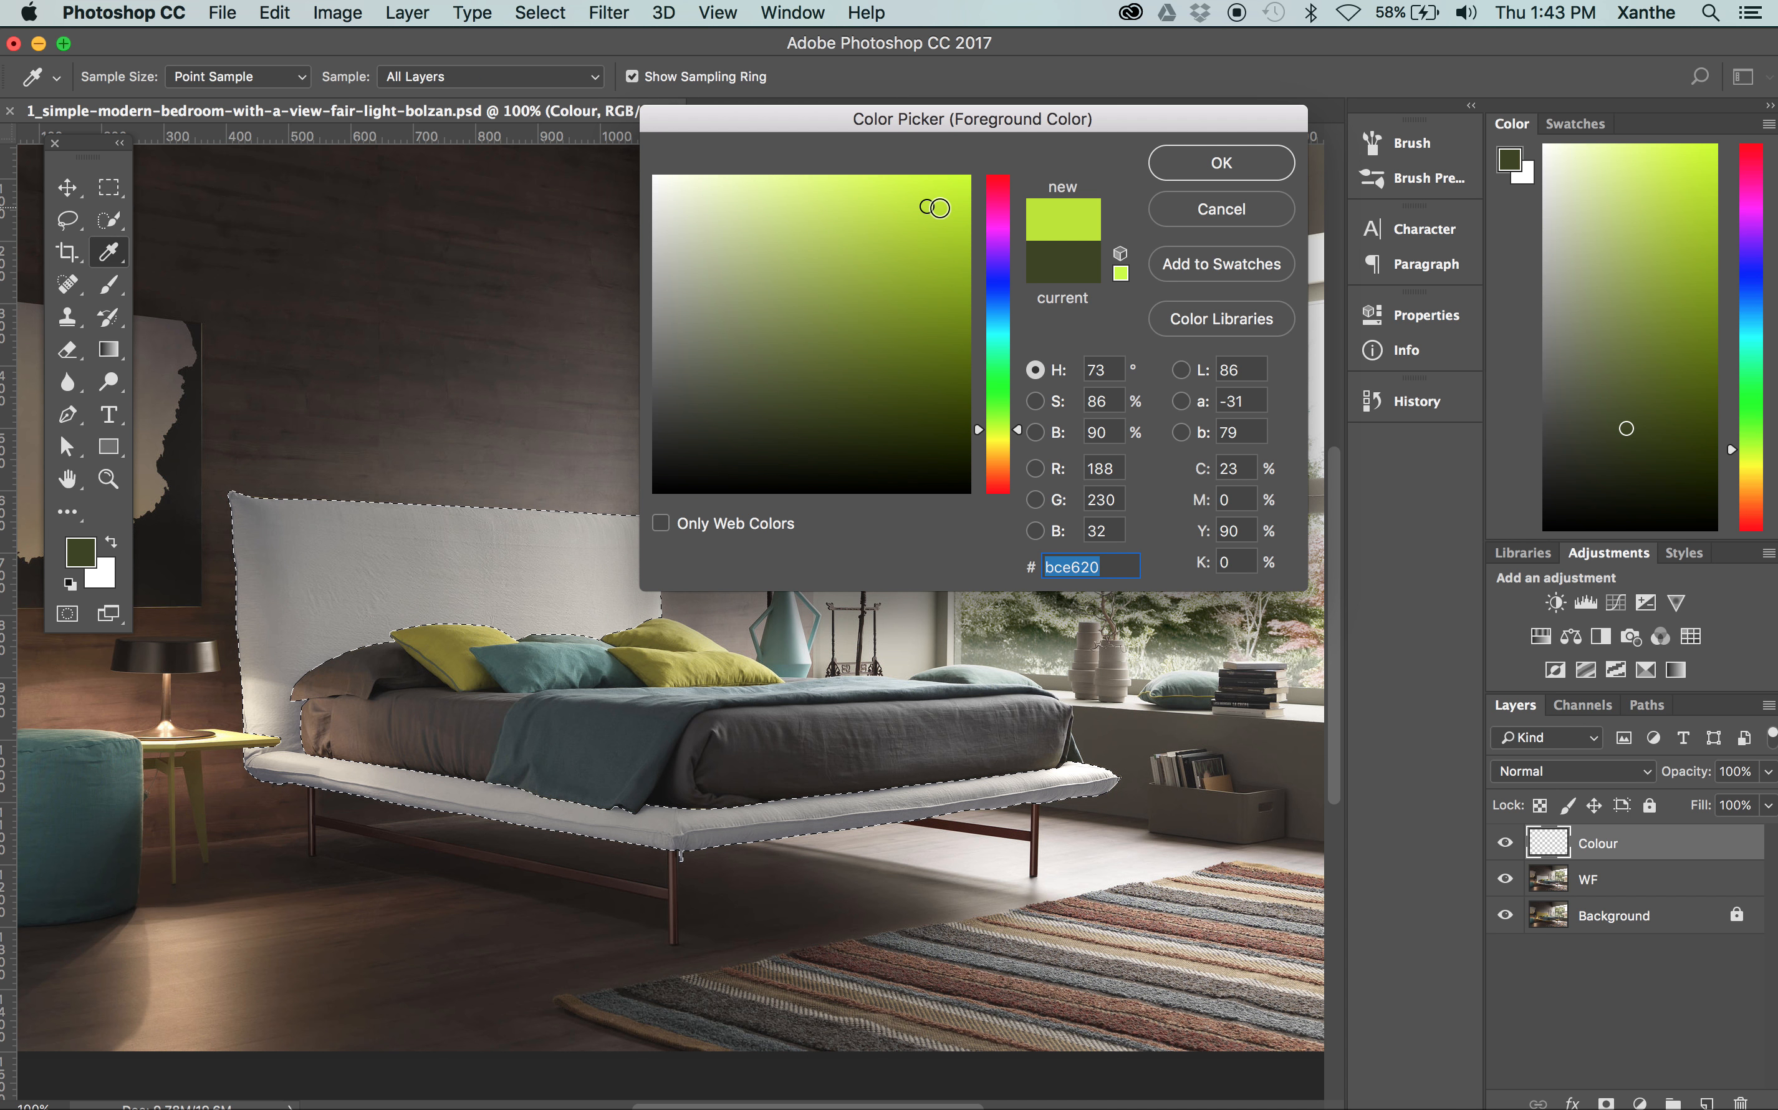
pyautogui.click(939, 208)
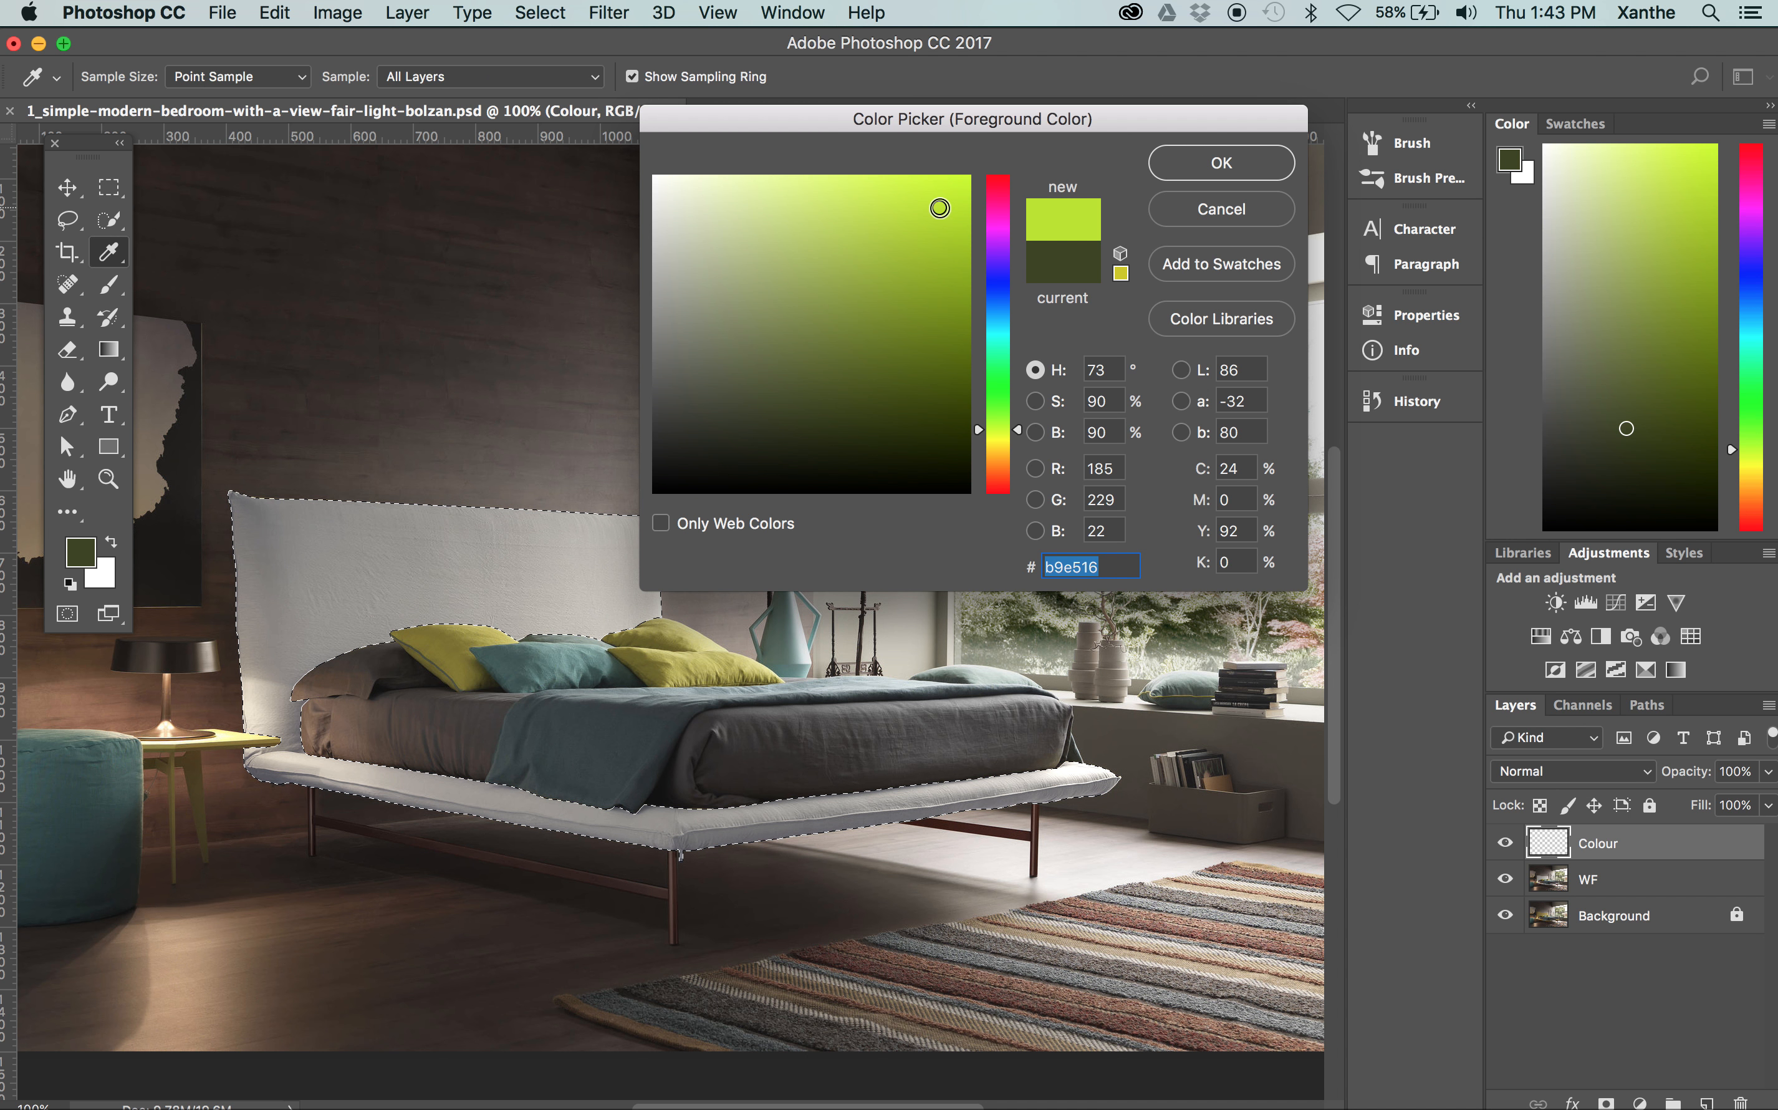
pyautogui.moveTo(1022, 429); pyautogui.dragTo(935, 202)
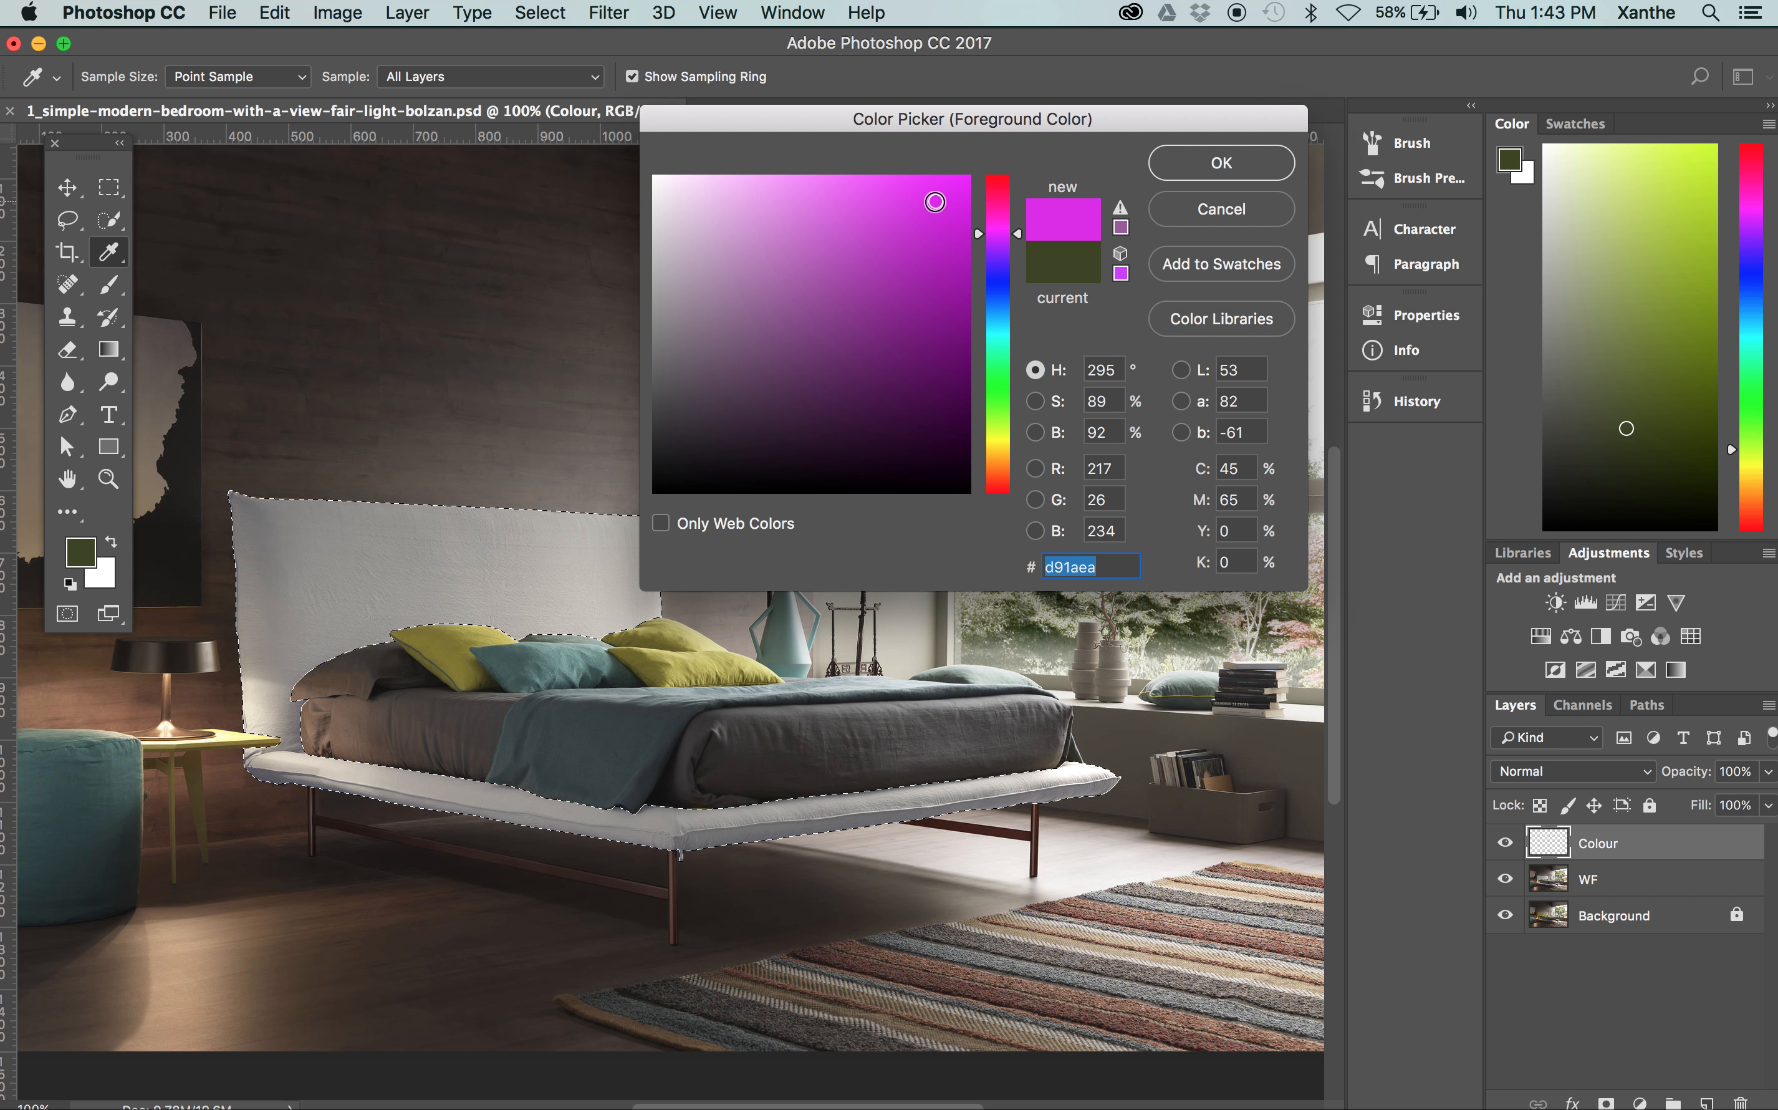
pyautogui.press('Return')
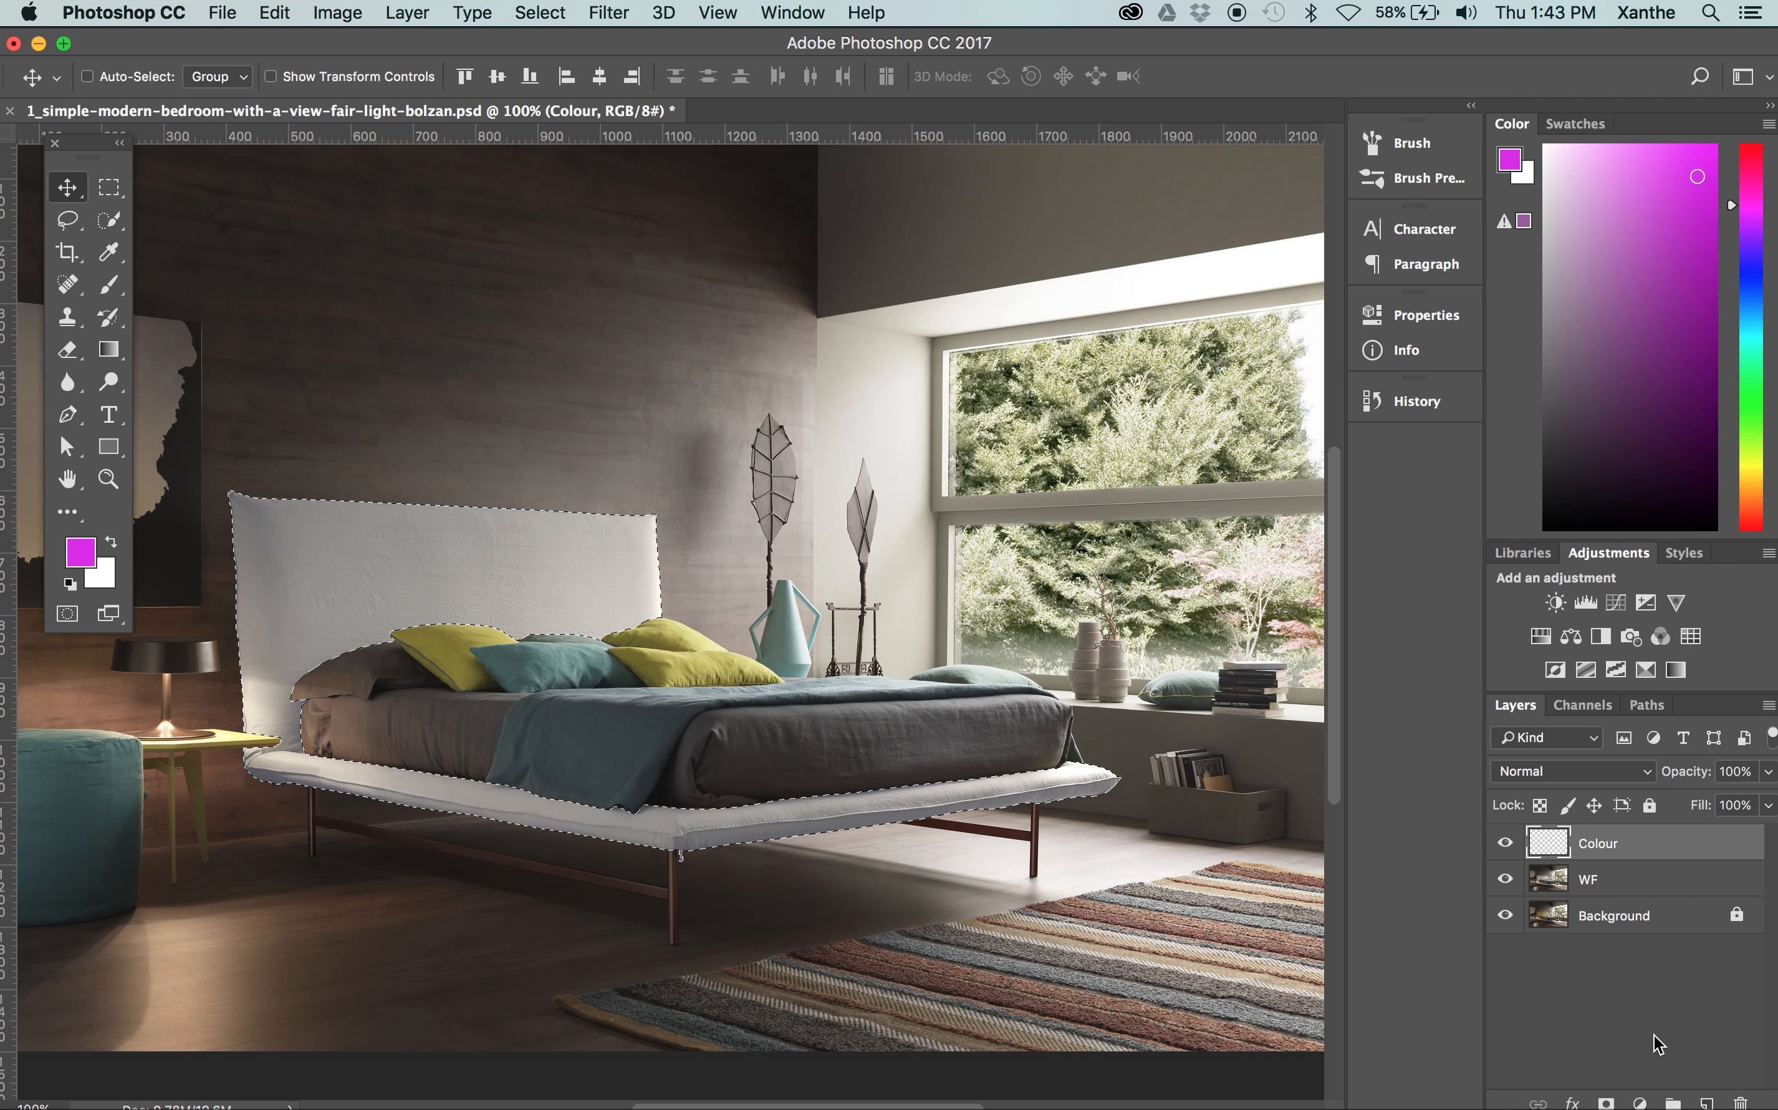
# Fill the bed frame selection on the Colour layer with the magenta foreground colour, and deselect it
pyautogui.hotkey('alt', 'BackSpace')
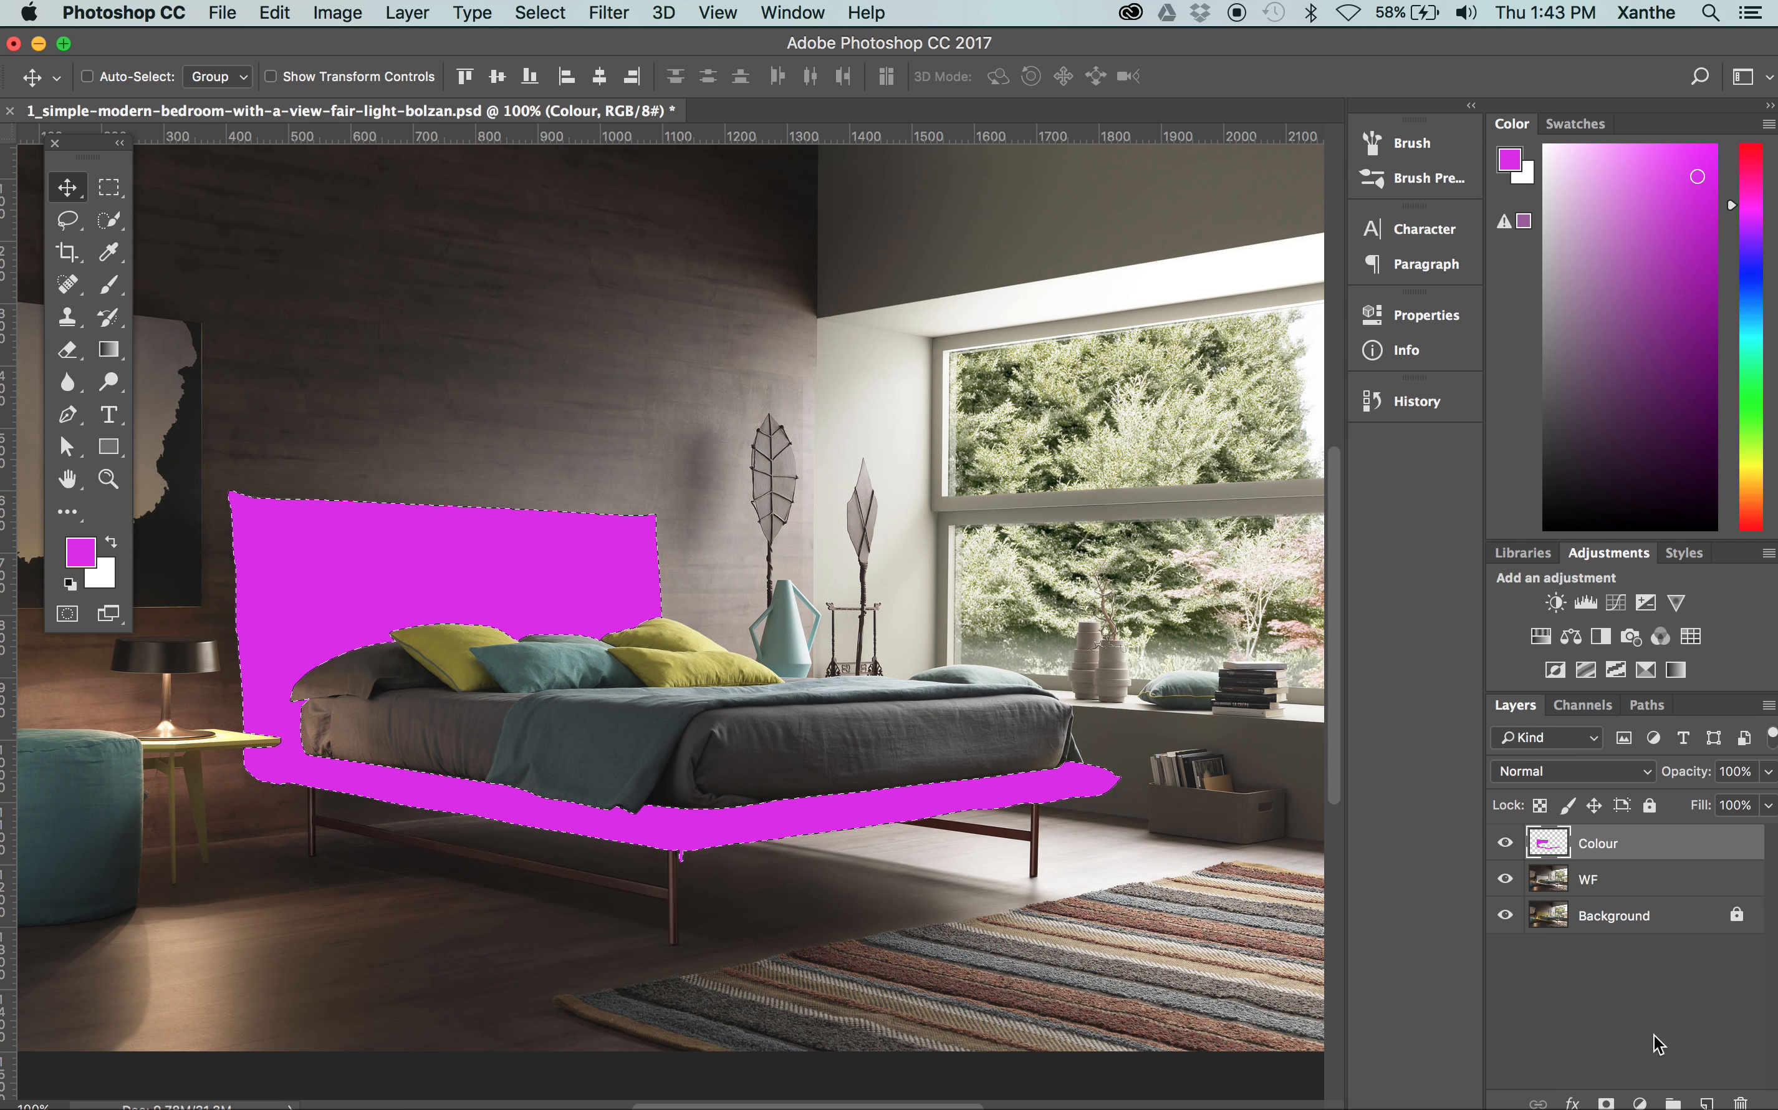
pyautogui.click(564, 14)
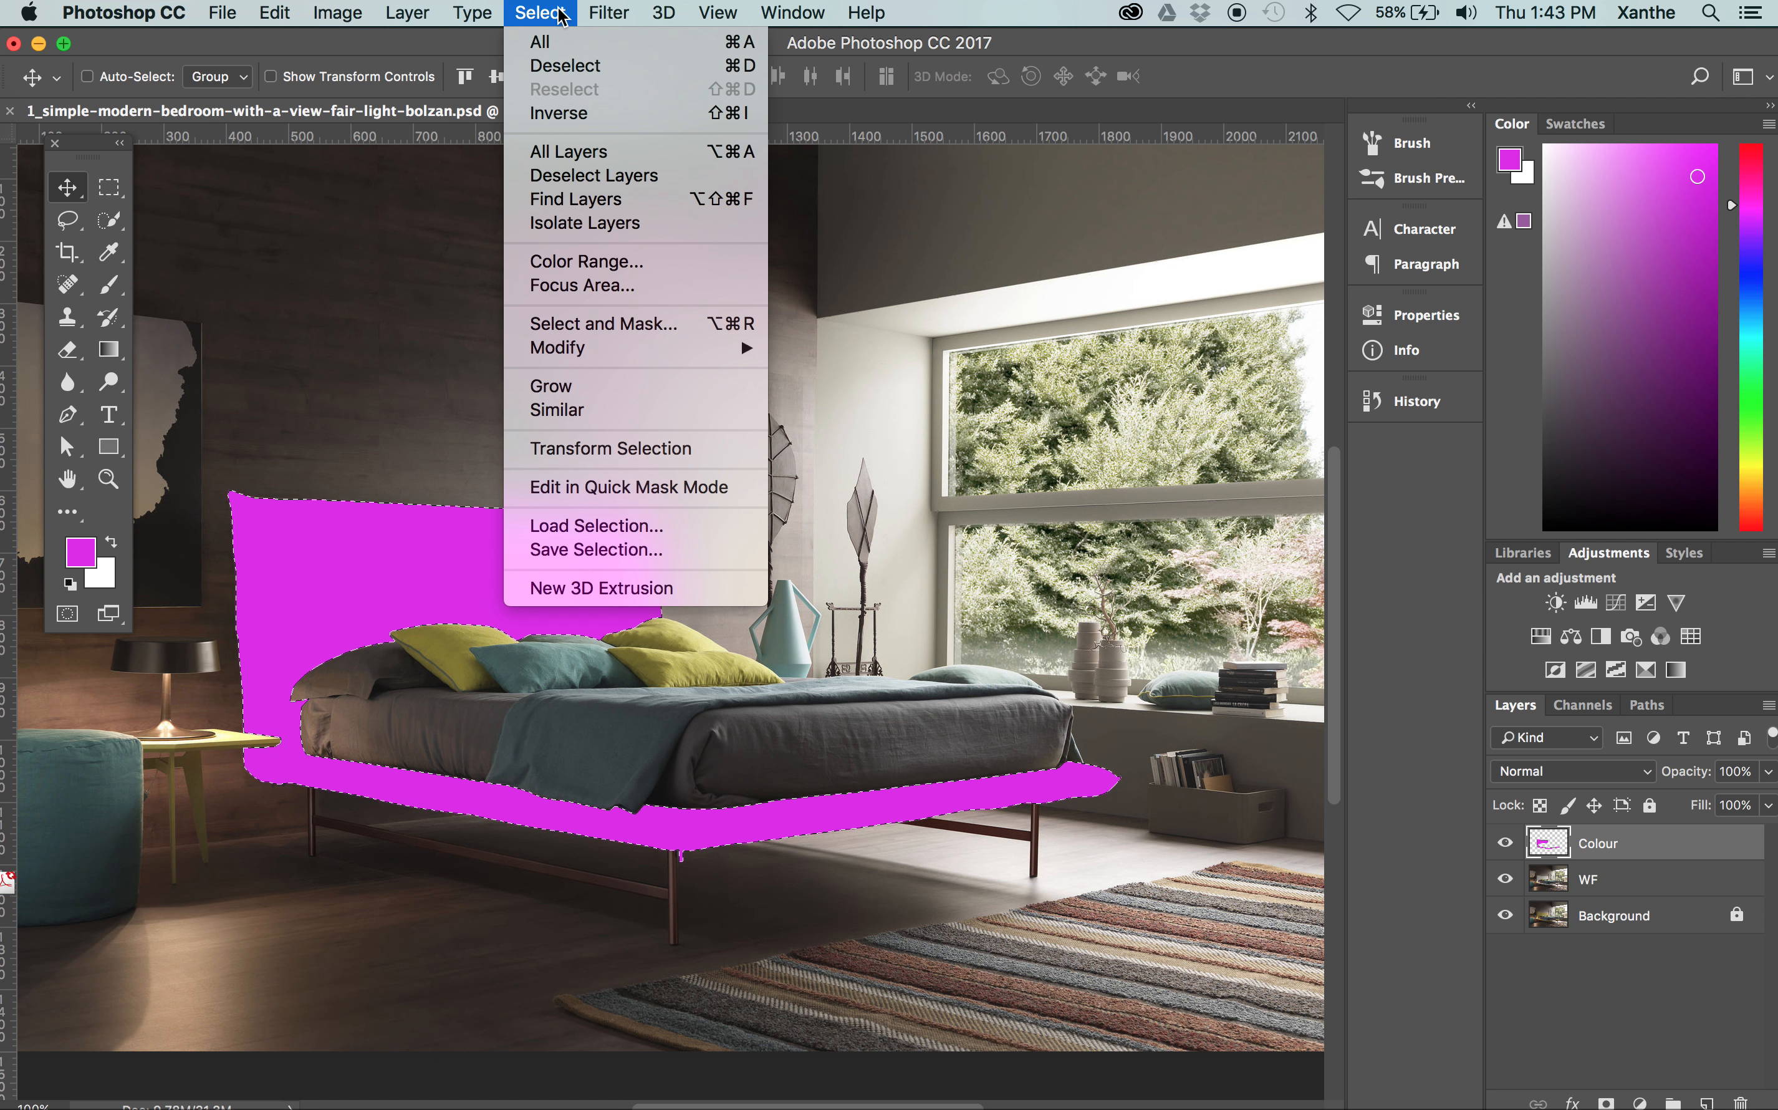
pyautogui.click(562, 67)
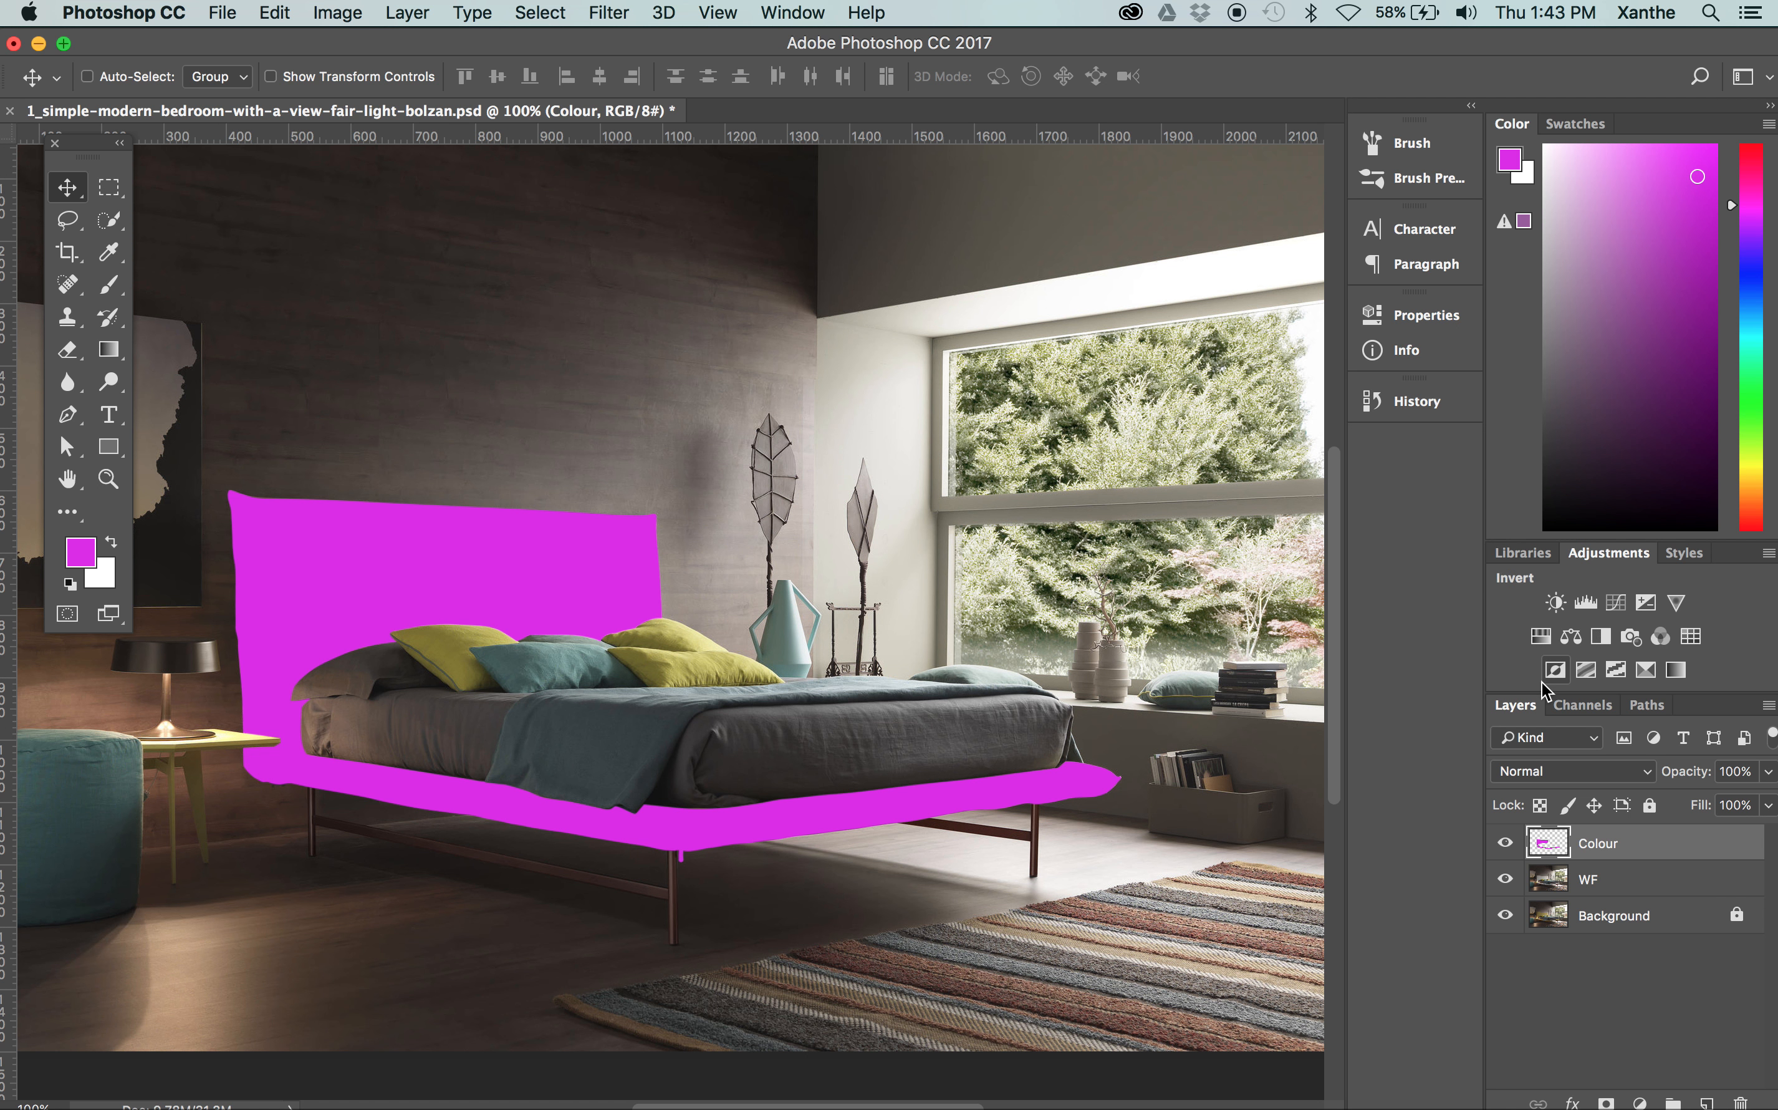
# Set the Colour layer's blend mode to Multiply
pyautogui.click(1520, 772)
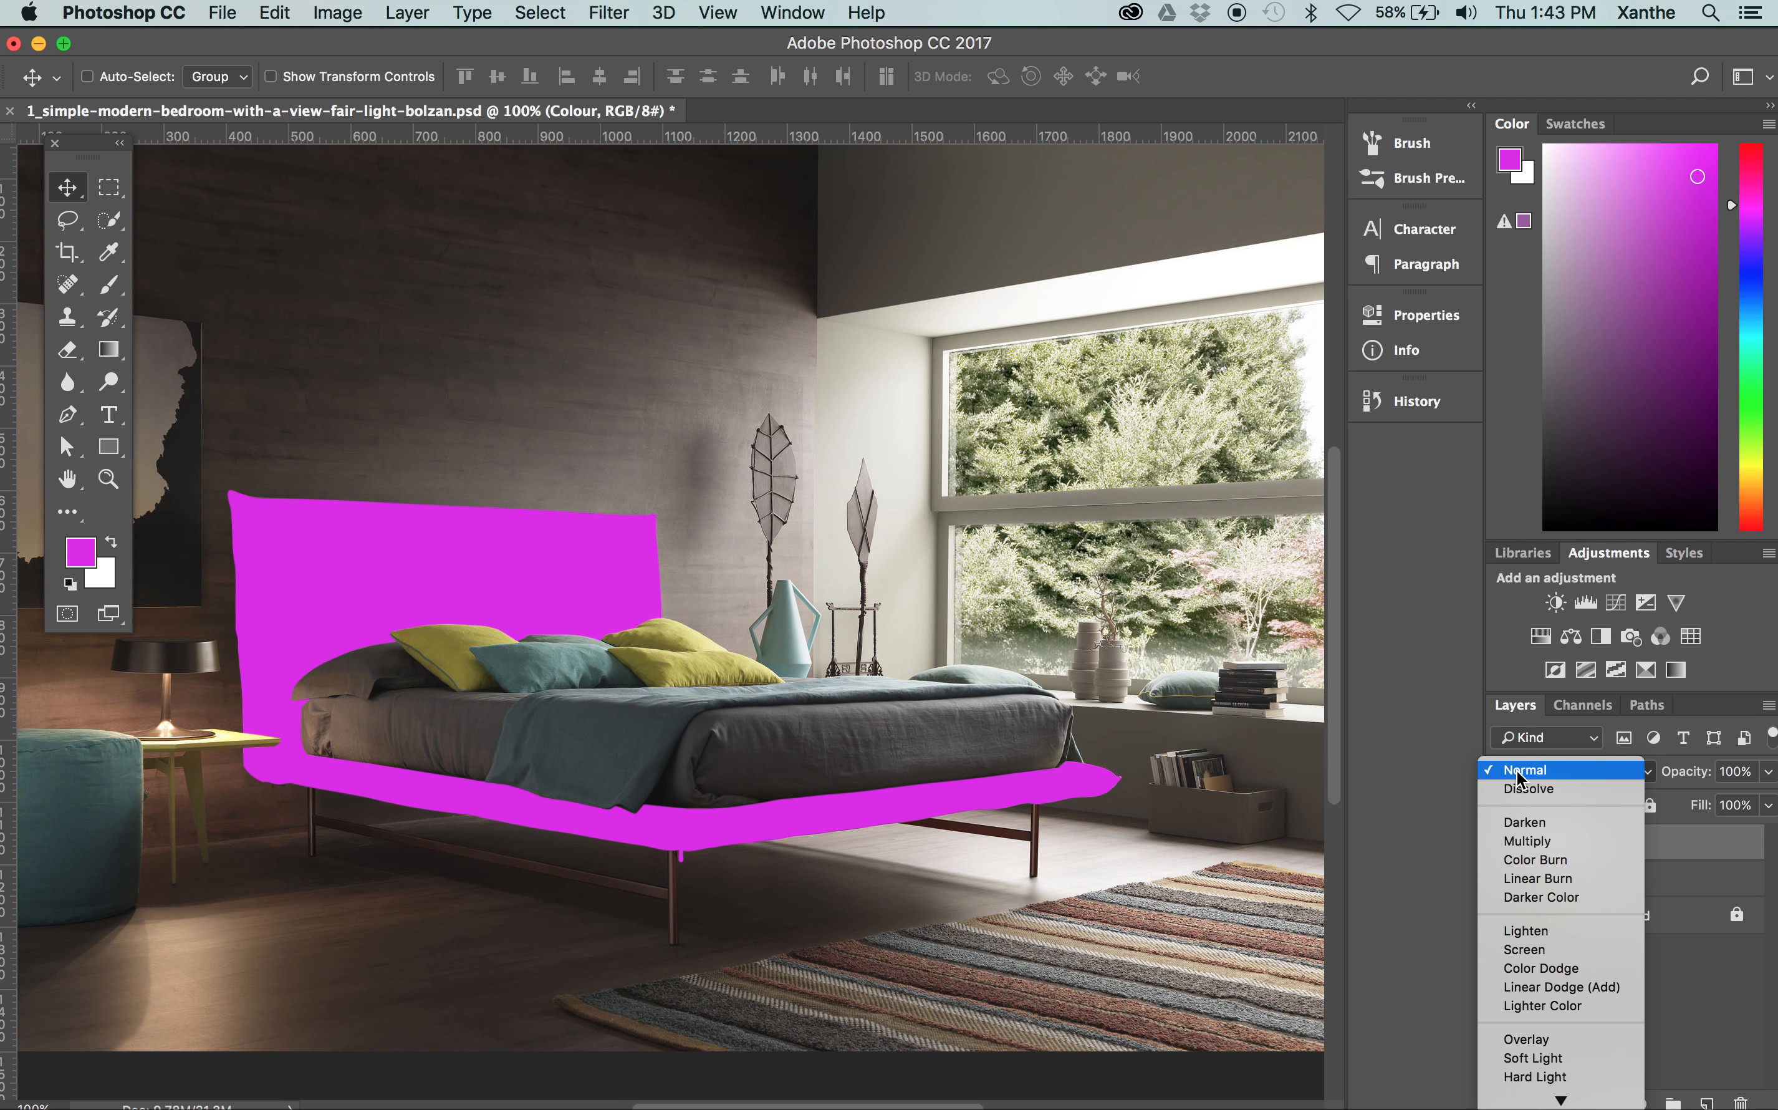
pyautogui.click(1520, 771)
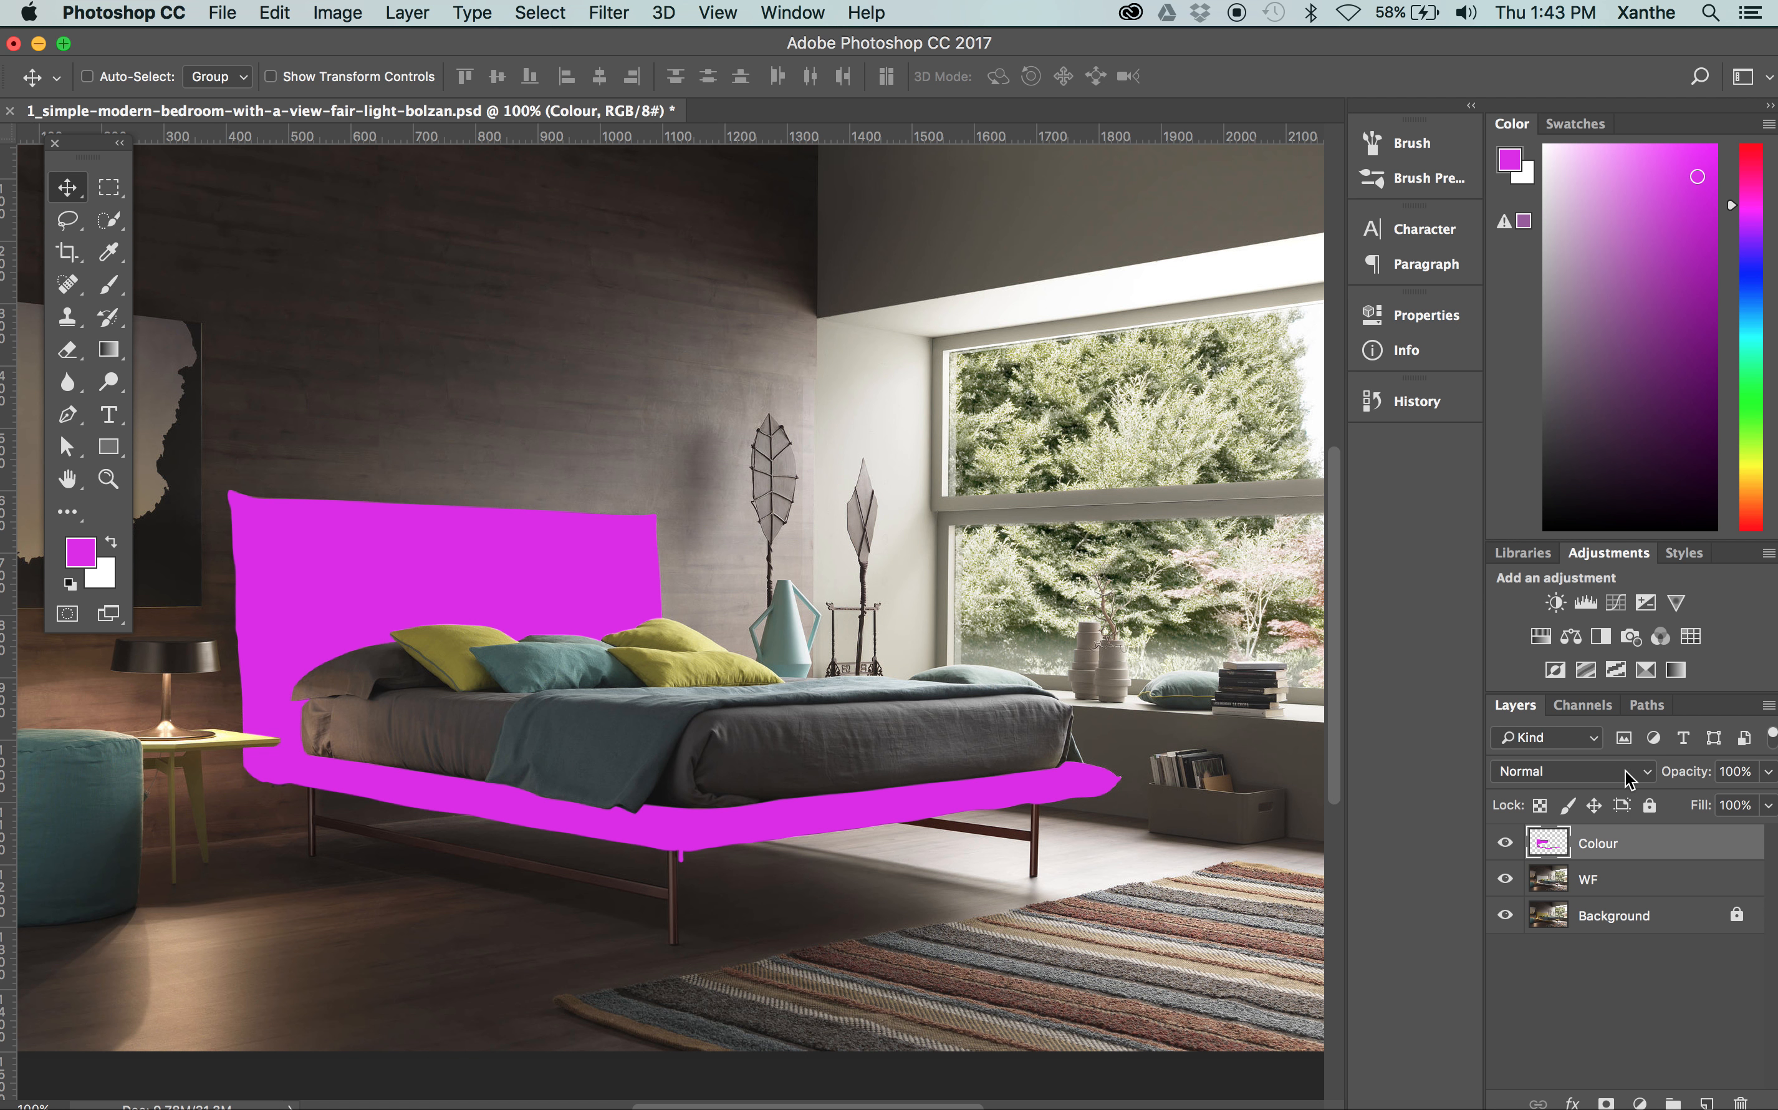
pyautogui.click(1646, 774)
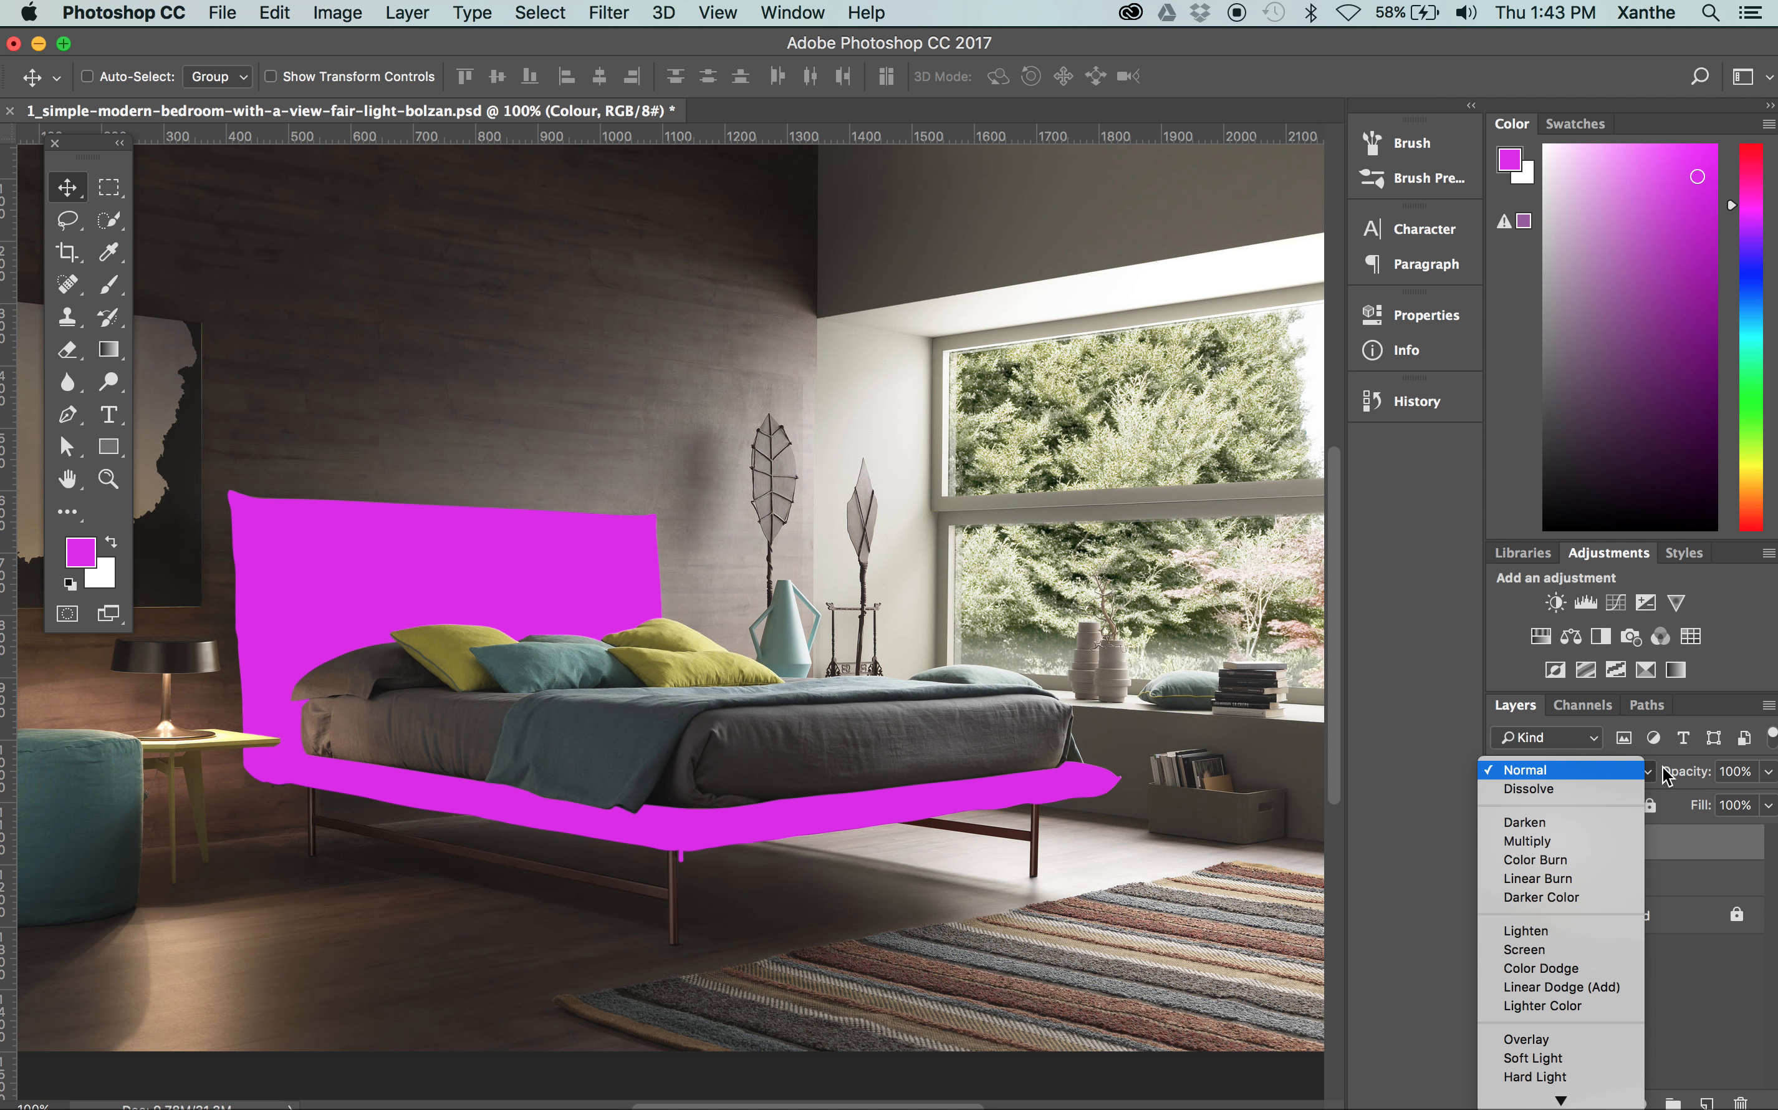
pyautogui.click(1650, 771)
pyautogui.click(1620, 770)
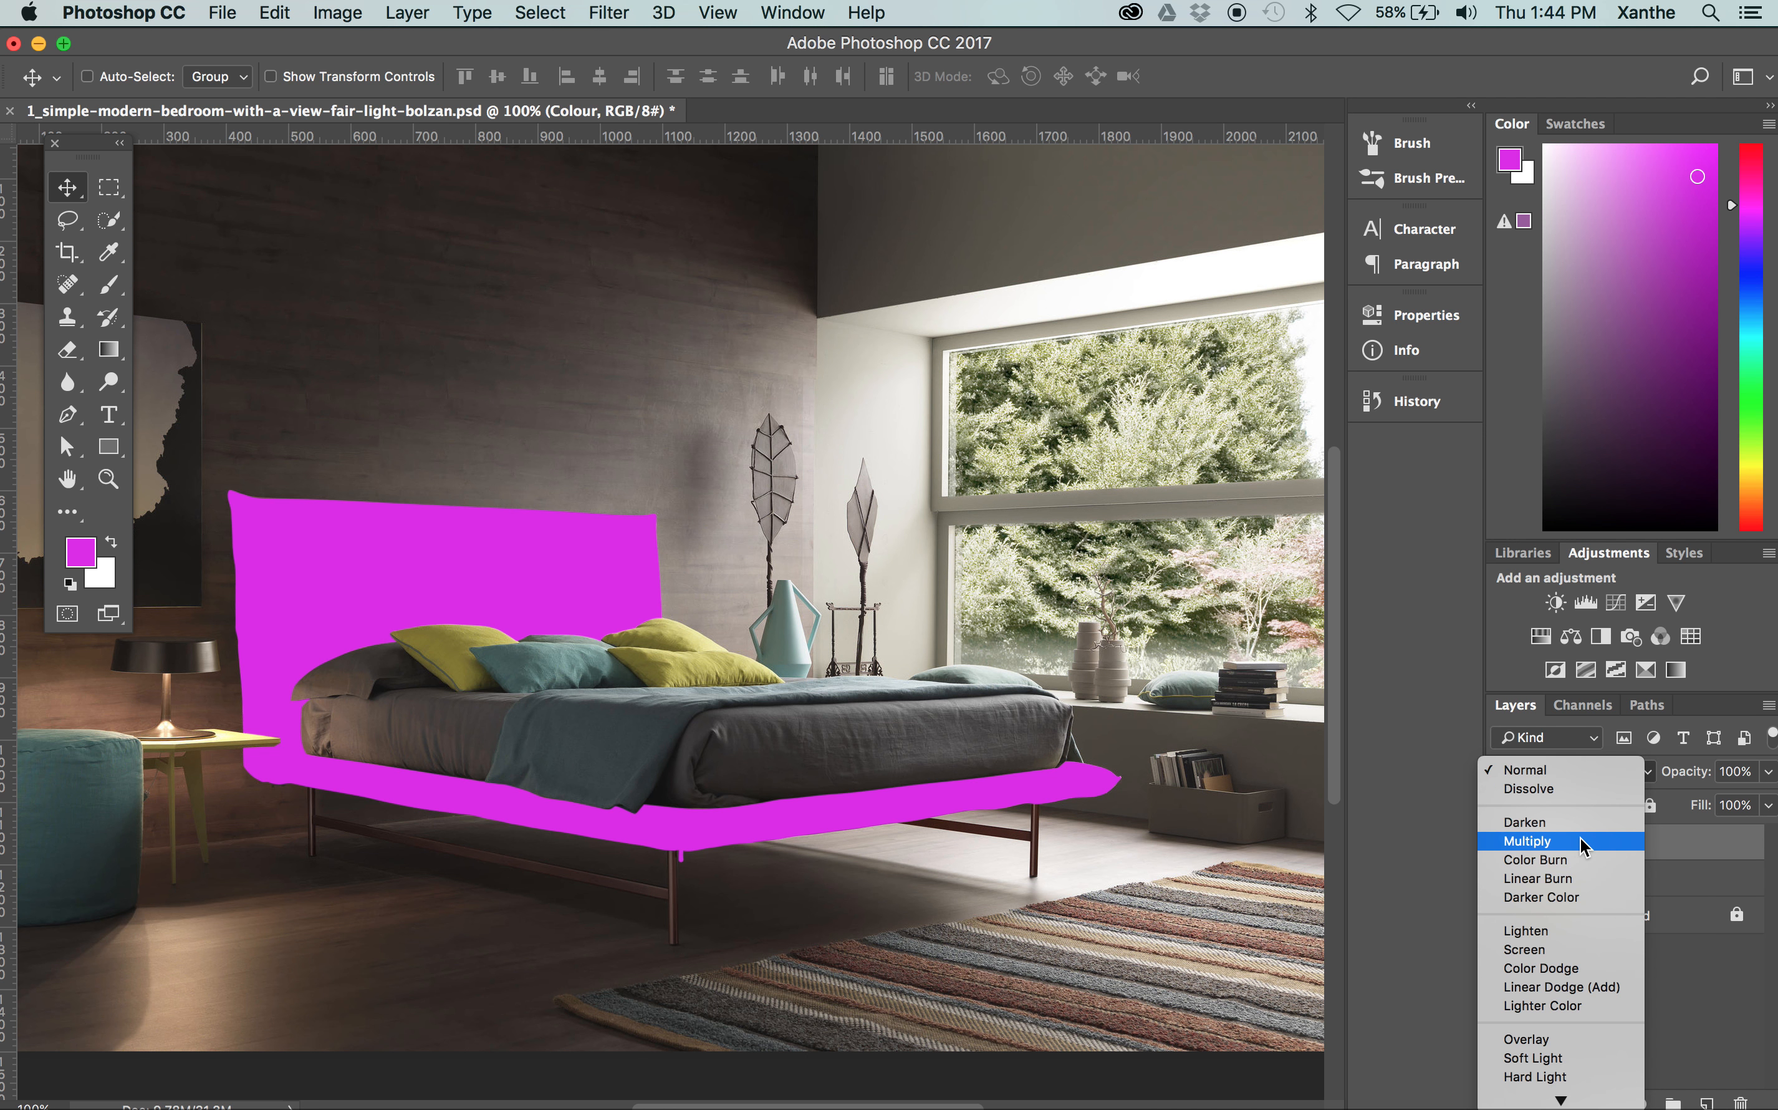
pyautogui.click(1523, 837)
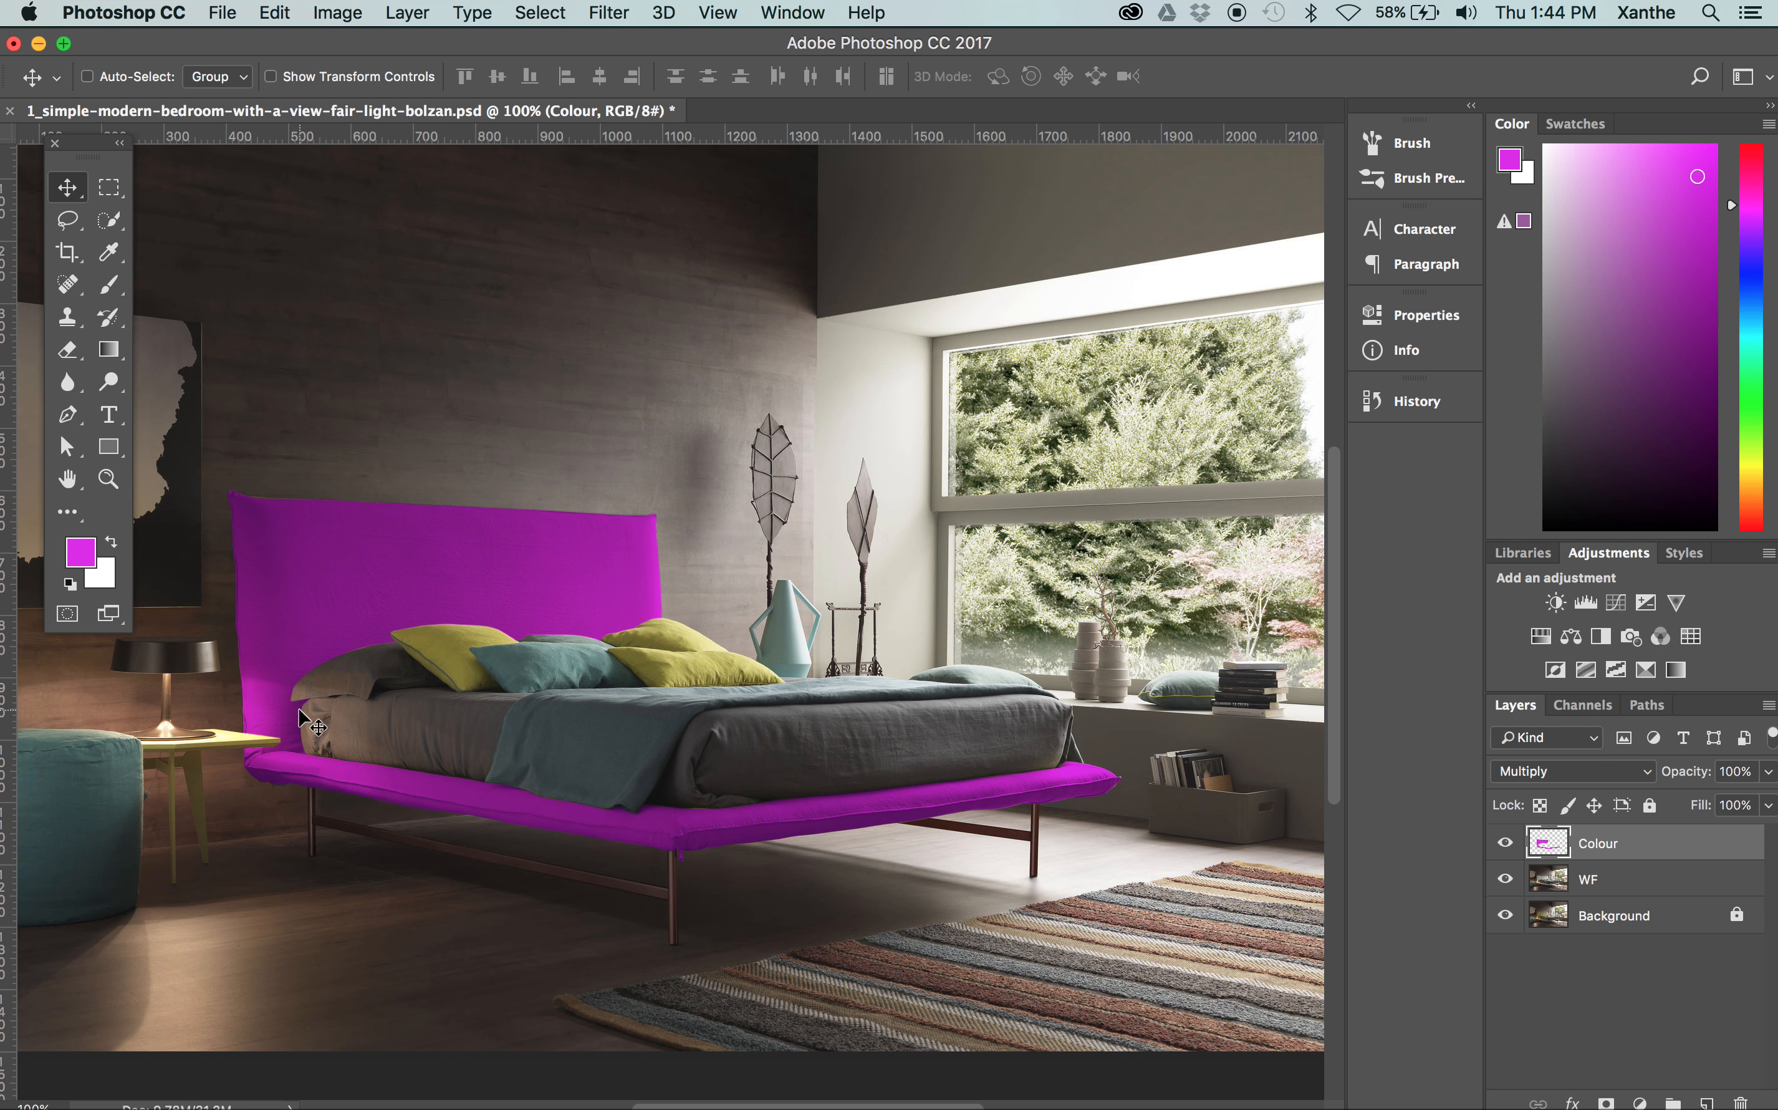
# Try the Overlay and Soft Light blend modes on the Colour layer, and set it to Hard Light
pyautogui.click(1525, 771)
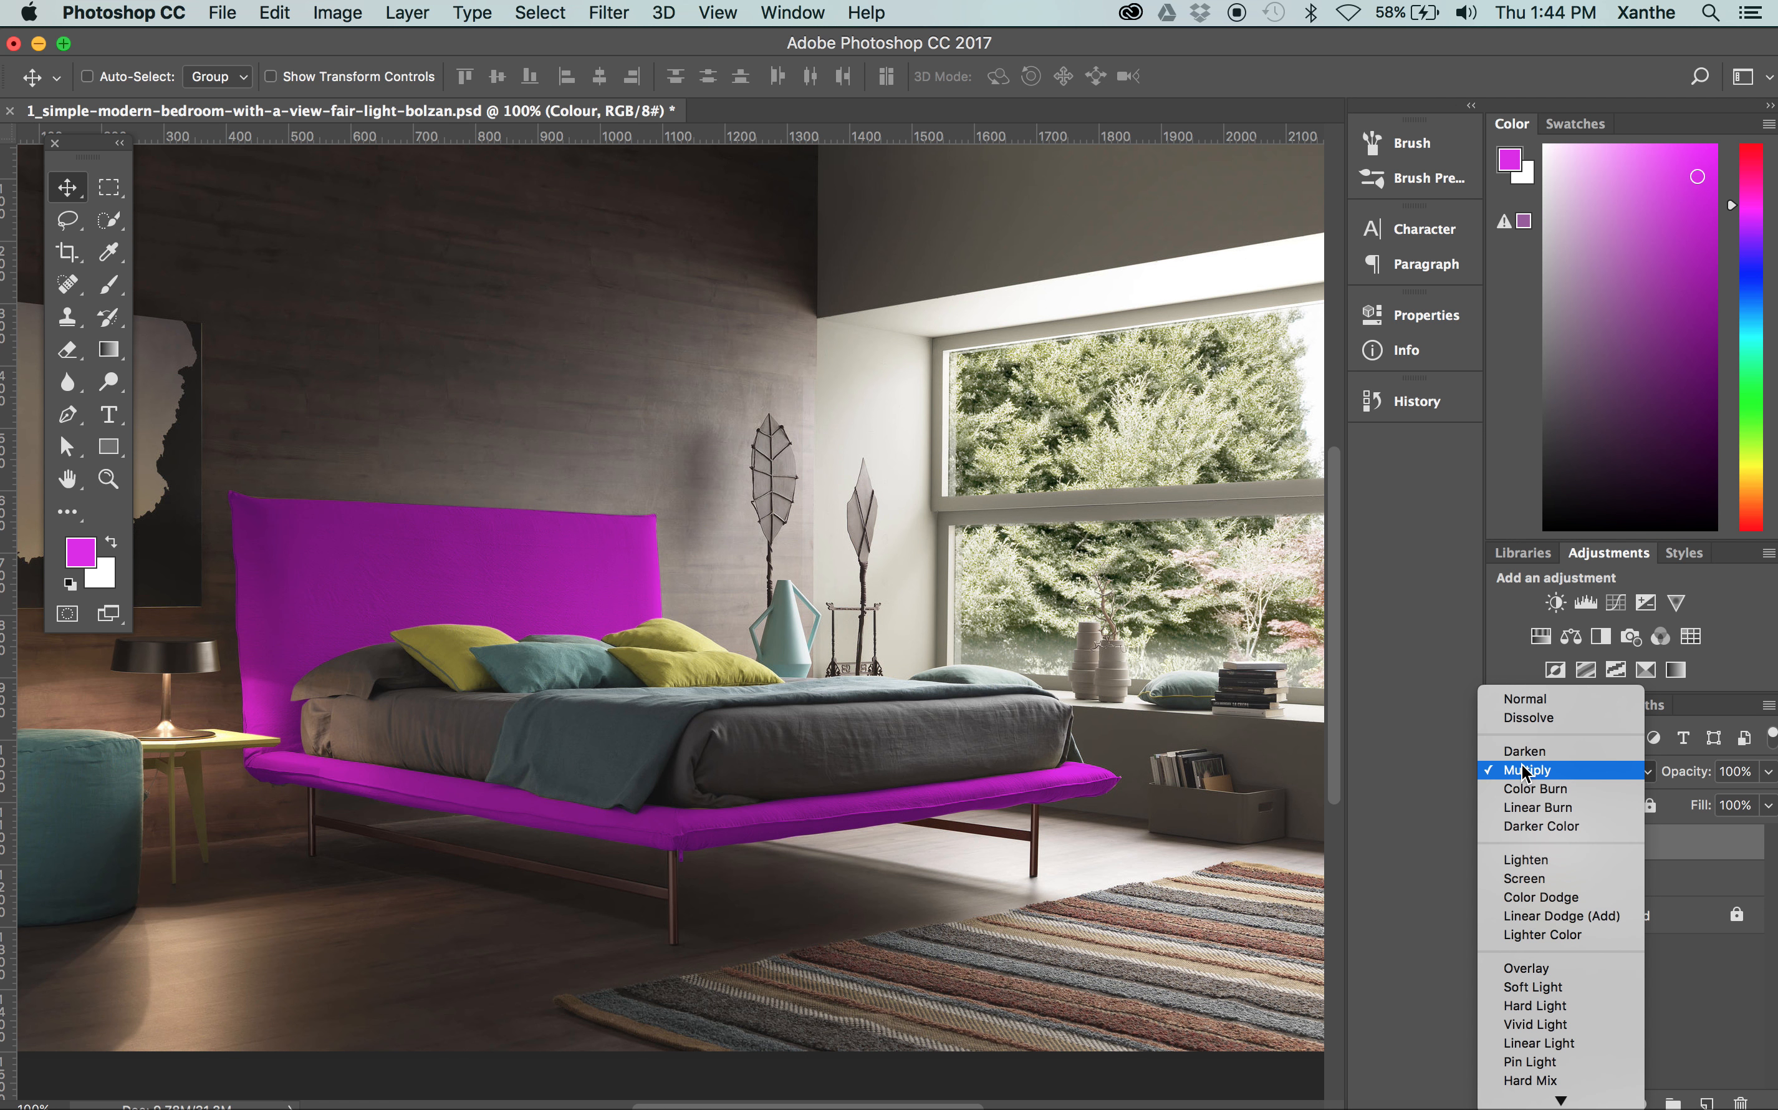
pyautogui.click(1549, 970)
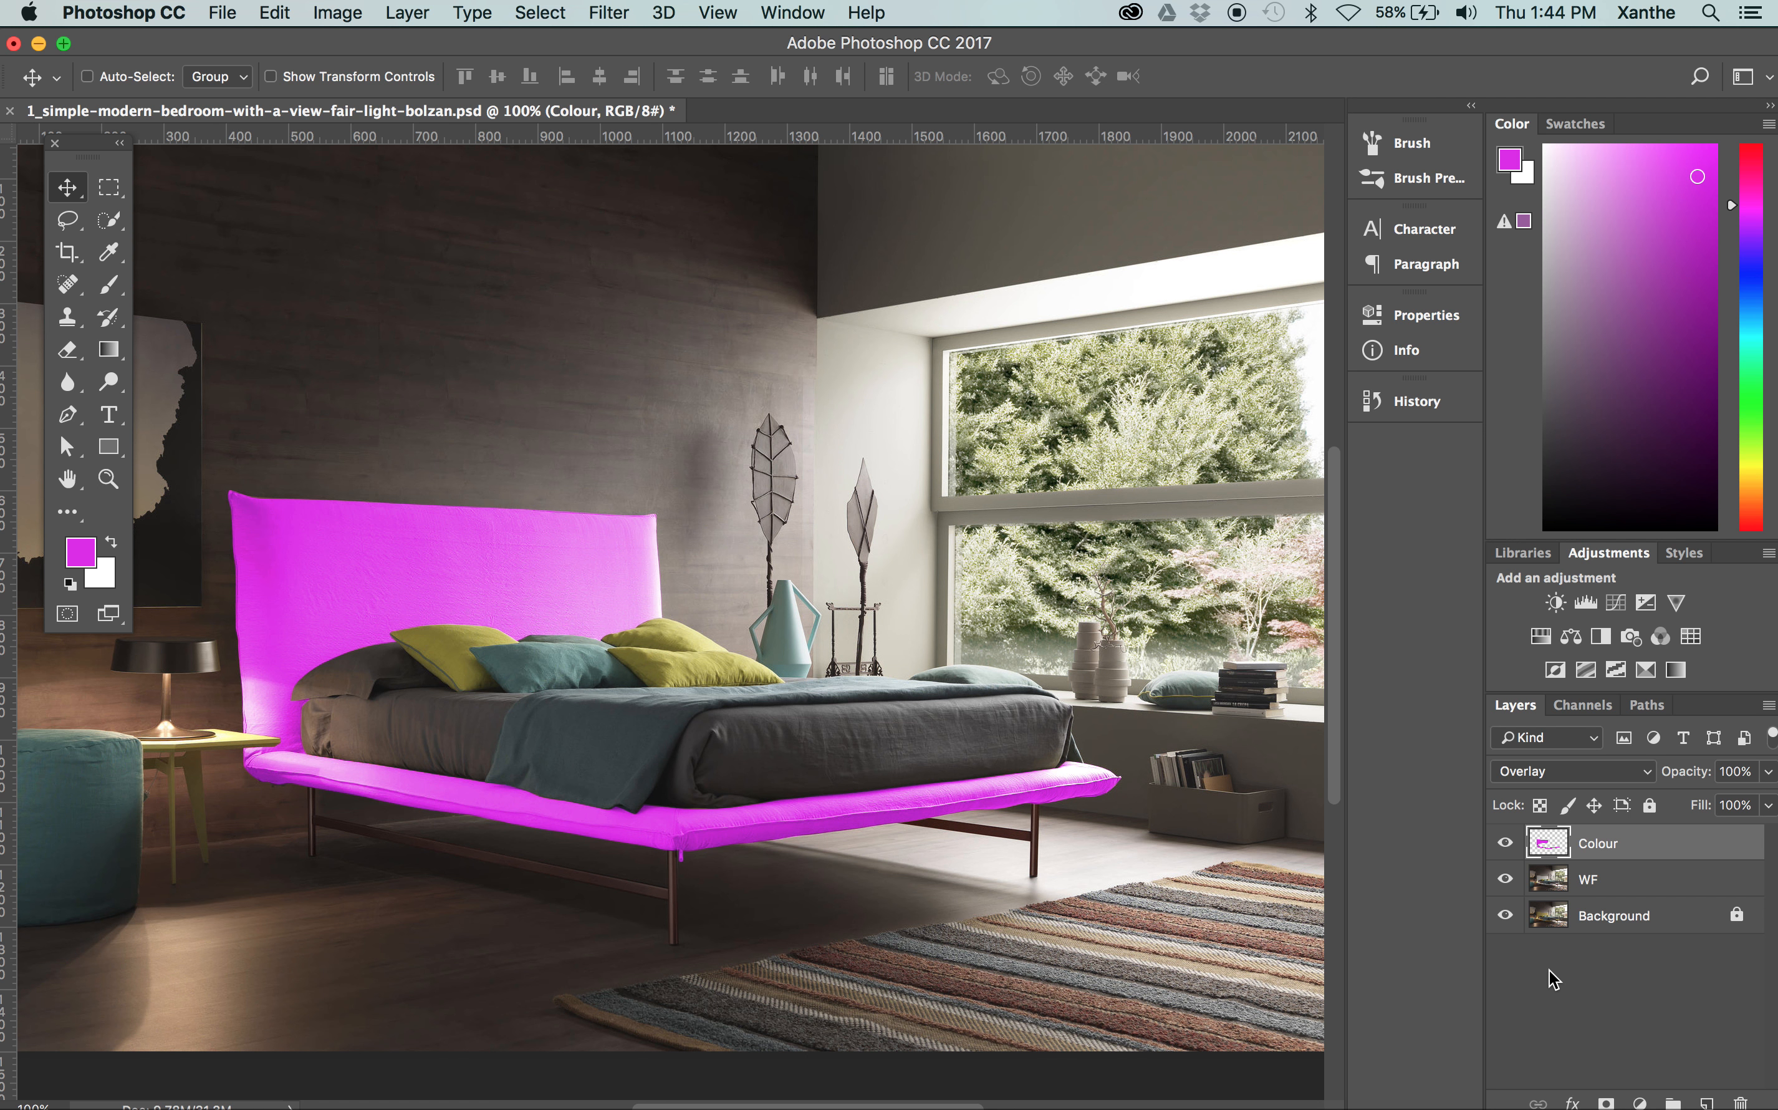
pyautogui.click(1542, 773)
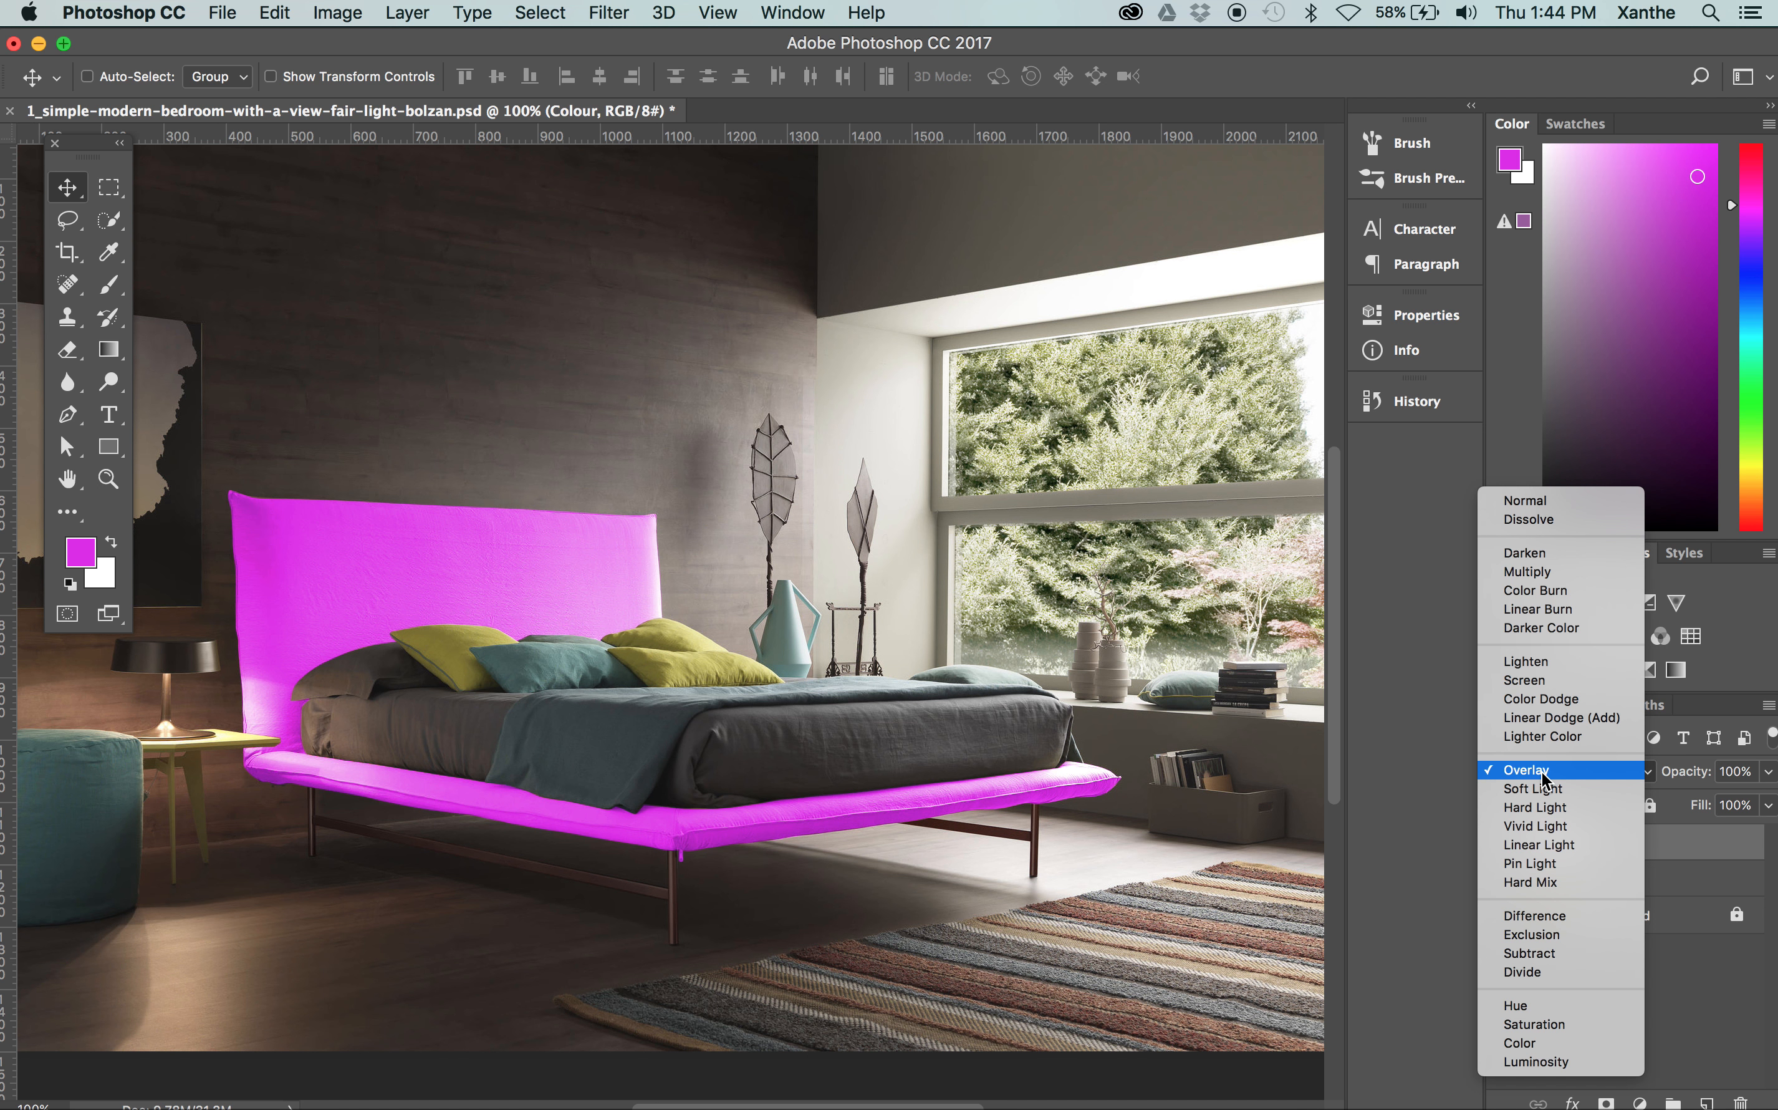
pyautogui.click(1545, 792)
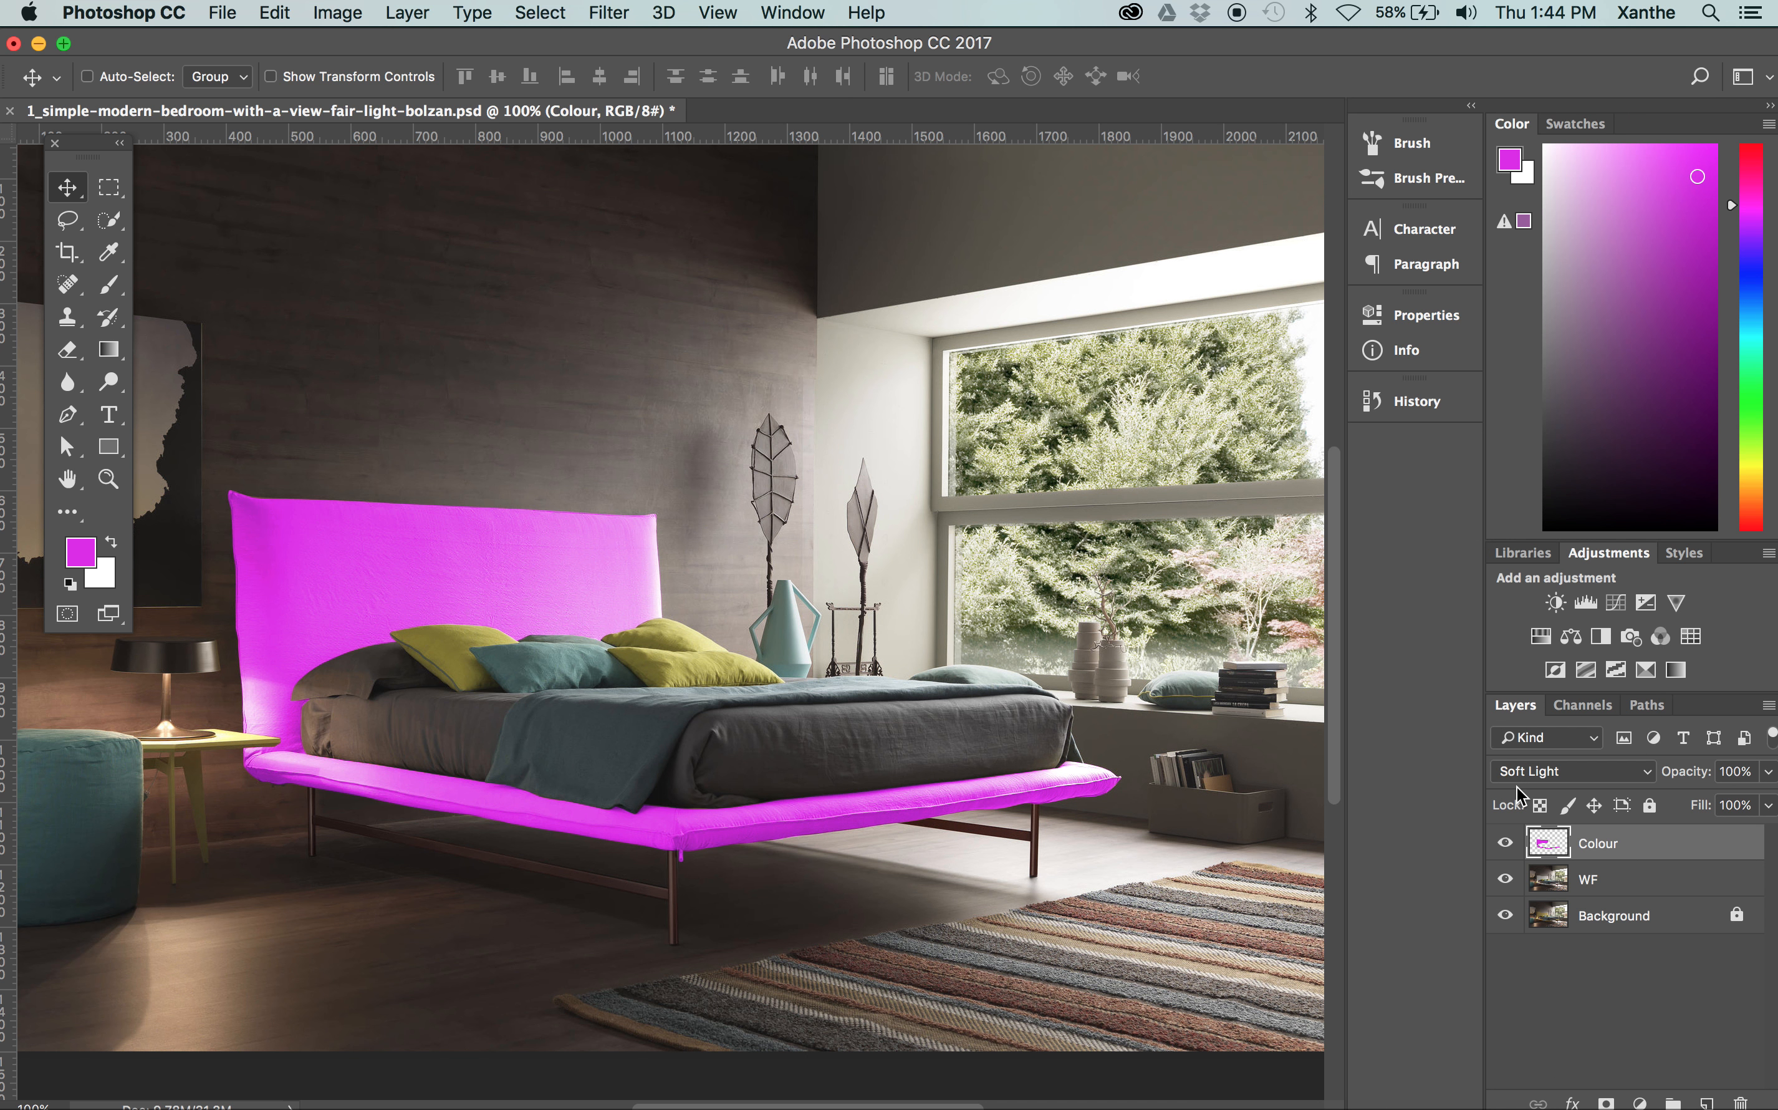
pyautogui.click(1554, 770)
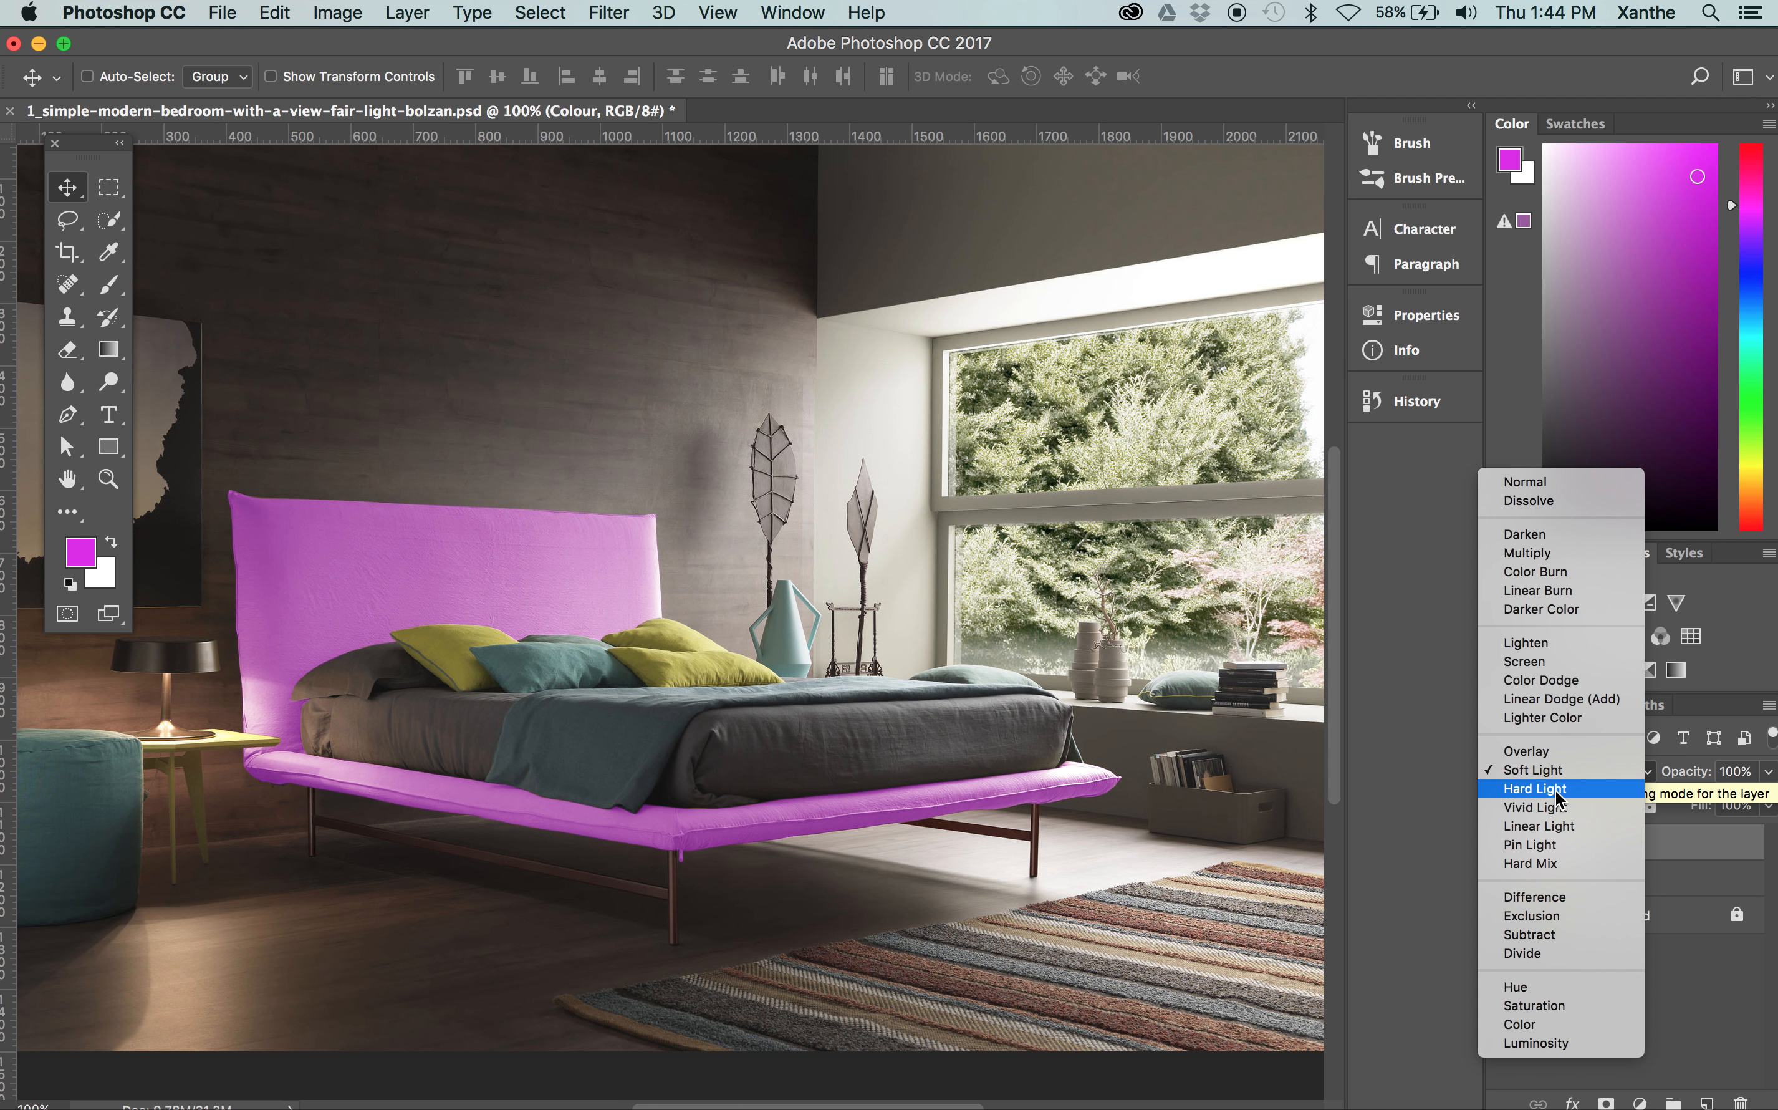
pyautogui.click(1538, 791)
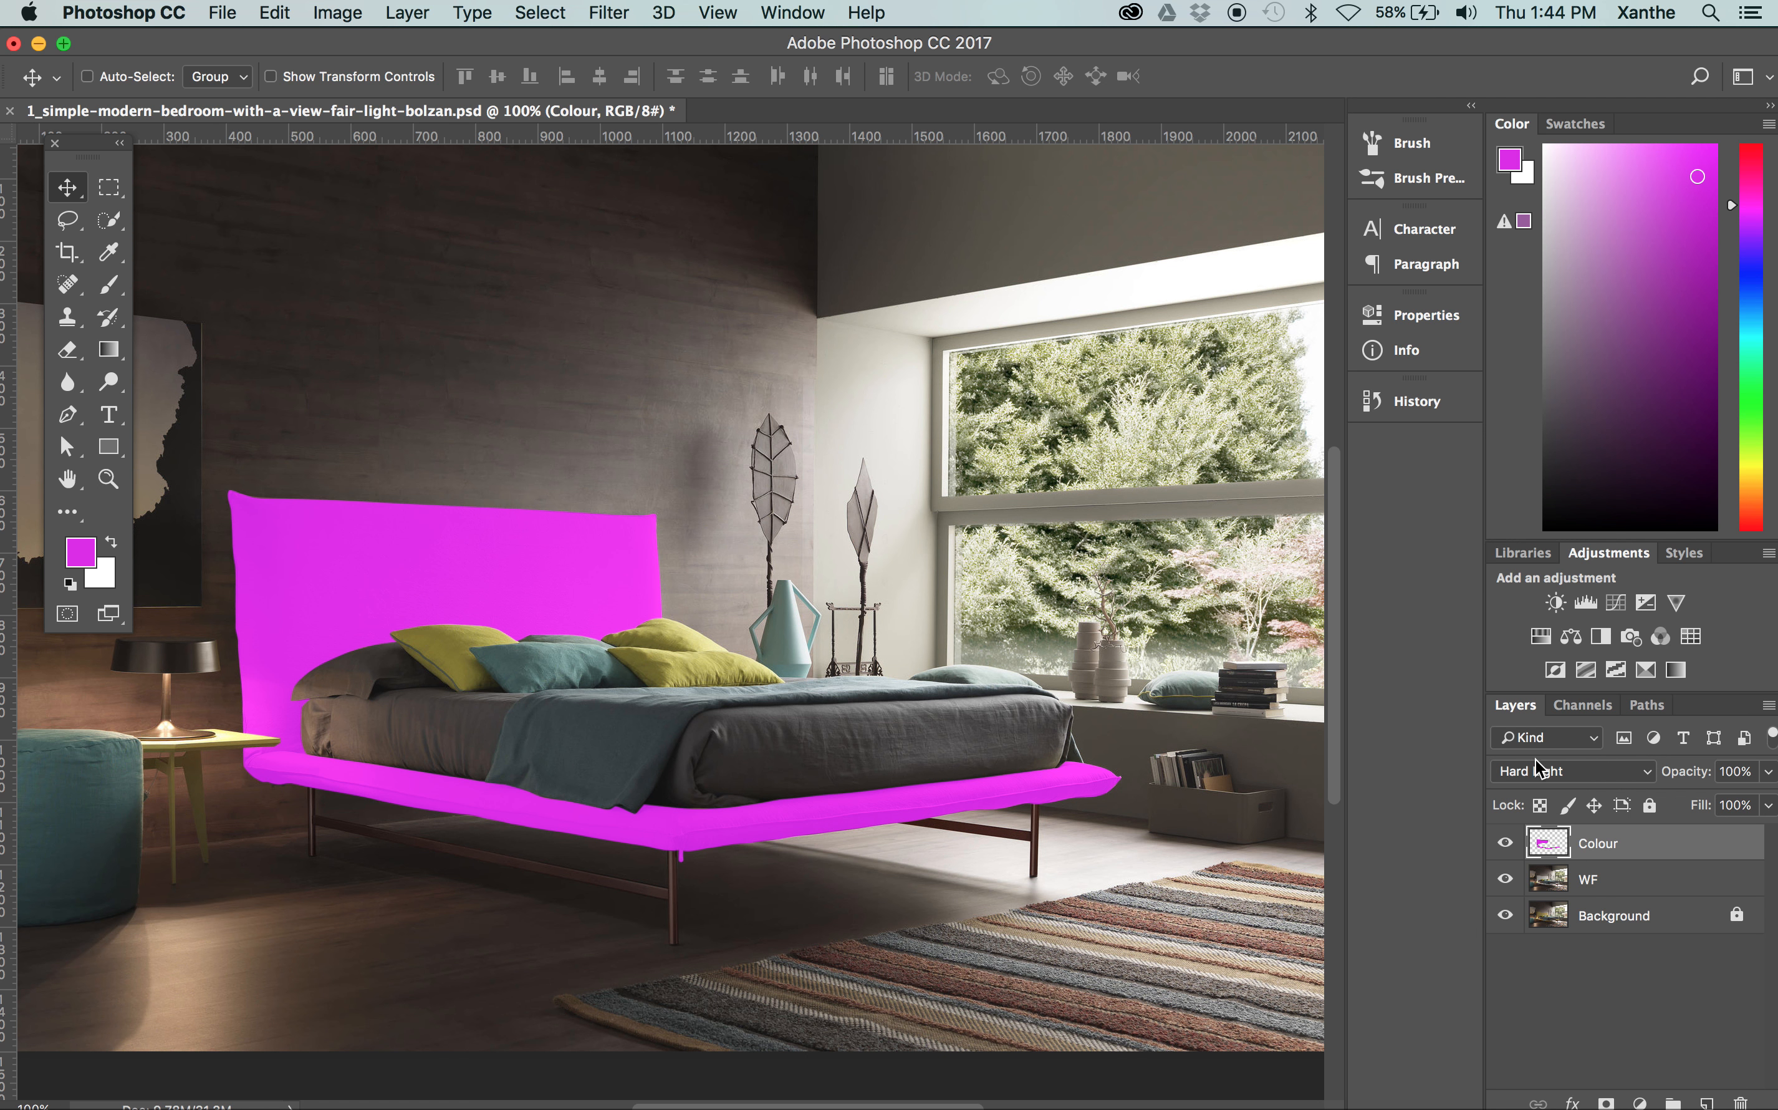
# Try the Soft Light, Multiply and Screen blend modes on the Colour layer, and lower its opacity to 7%
pyautogui.click(1535, 766)
pyautogui.click(1537, 746)
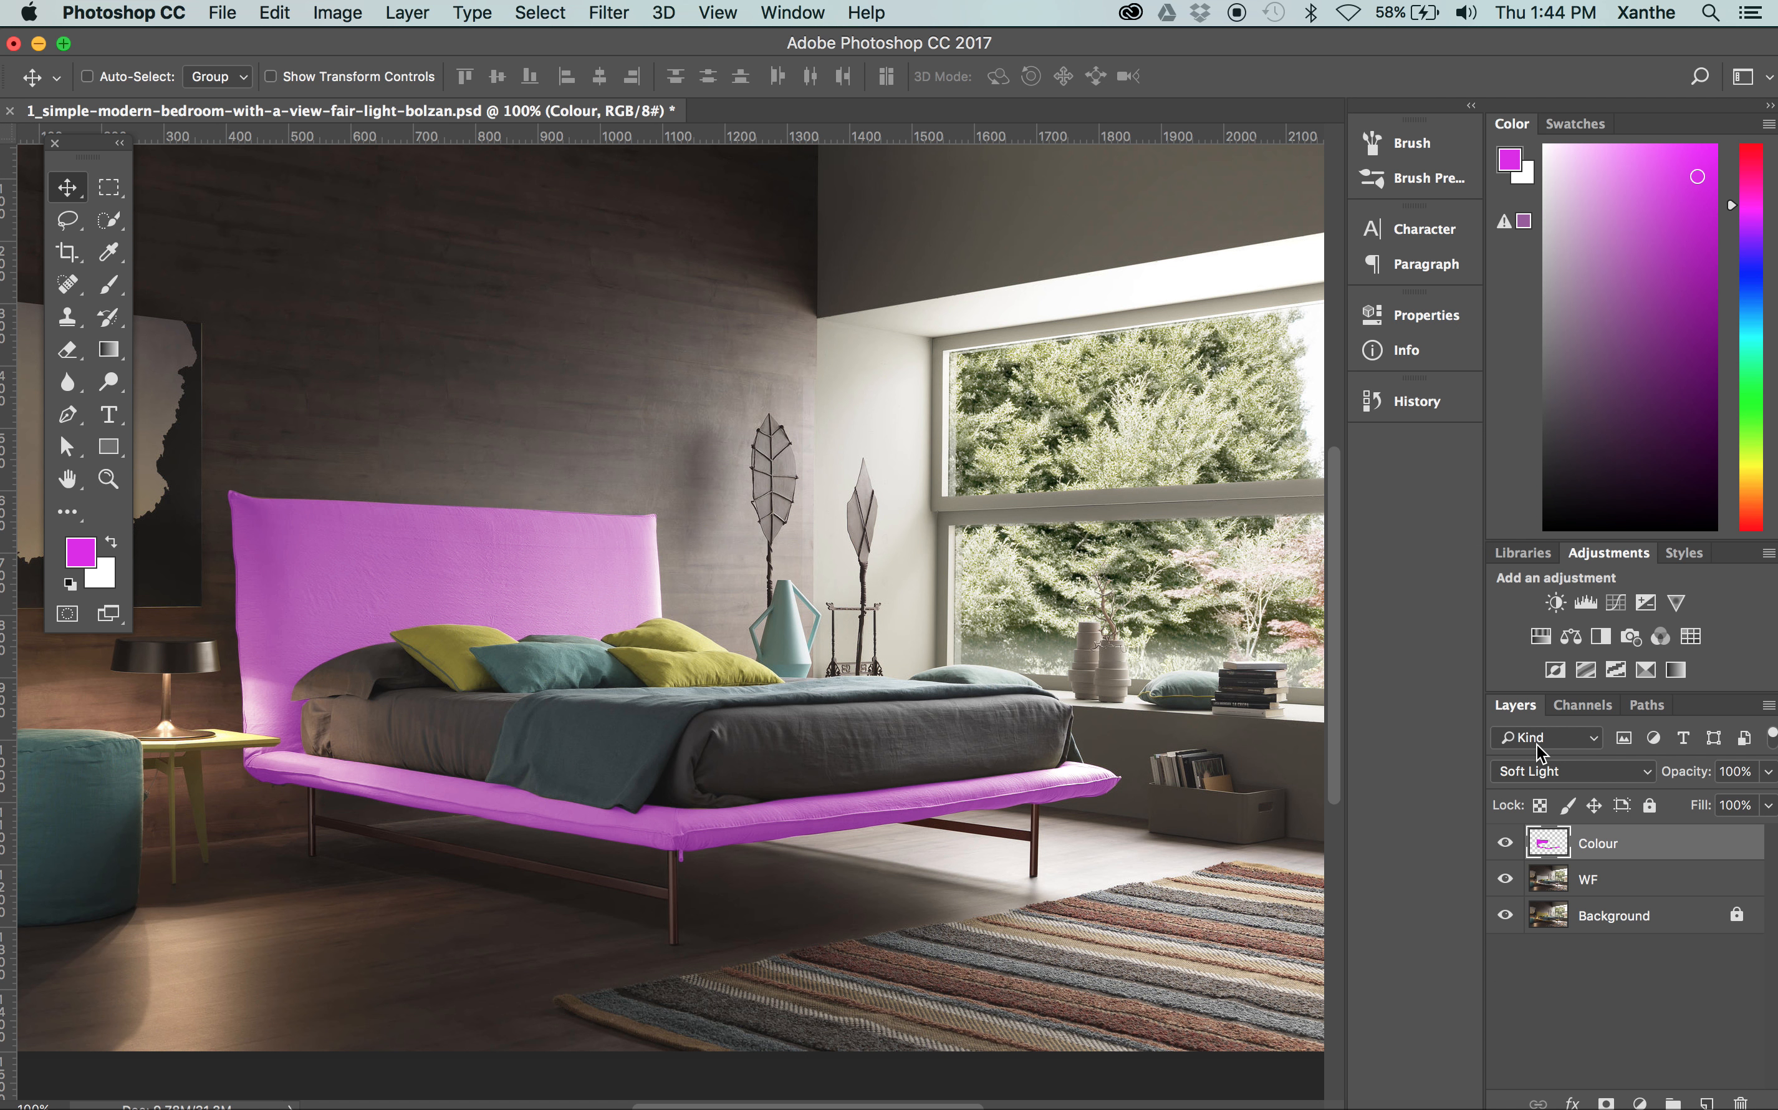
pyautogui.click(1565, 768)
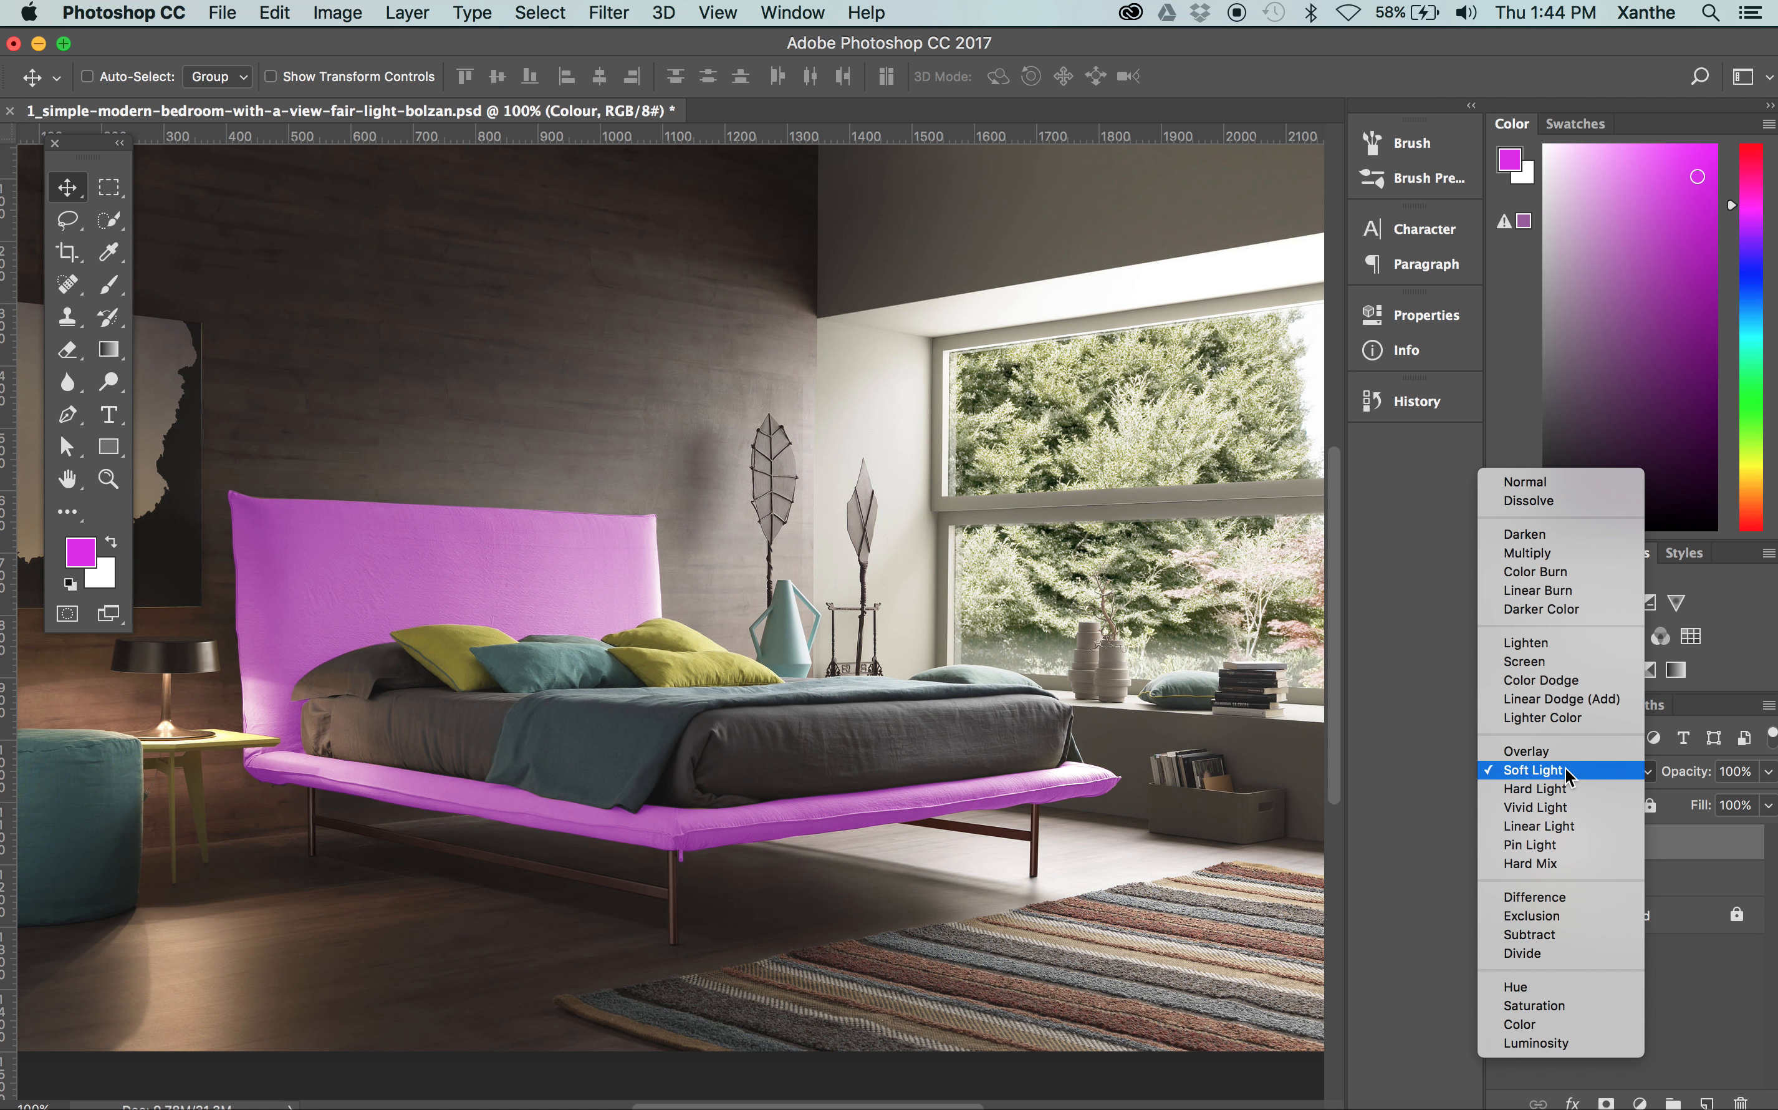
pyautogui.click(1536, 557)
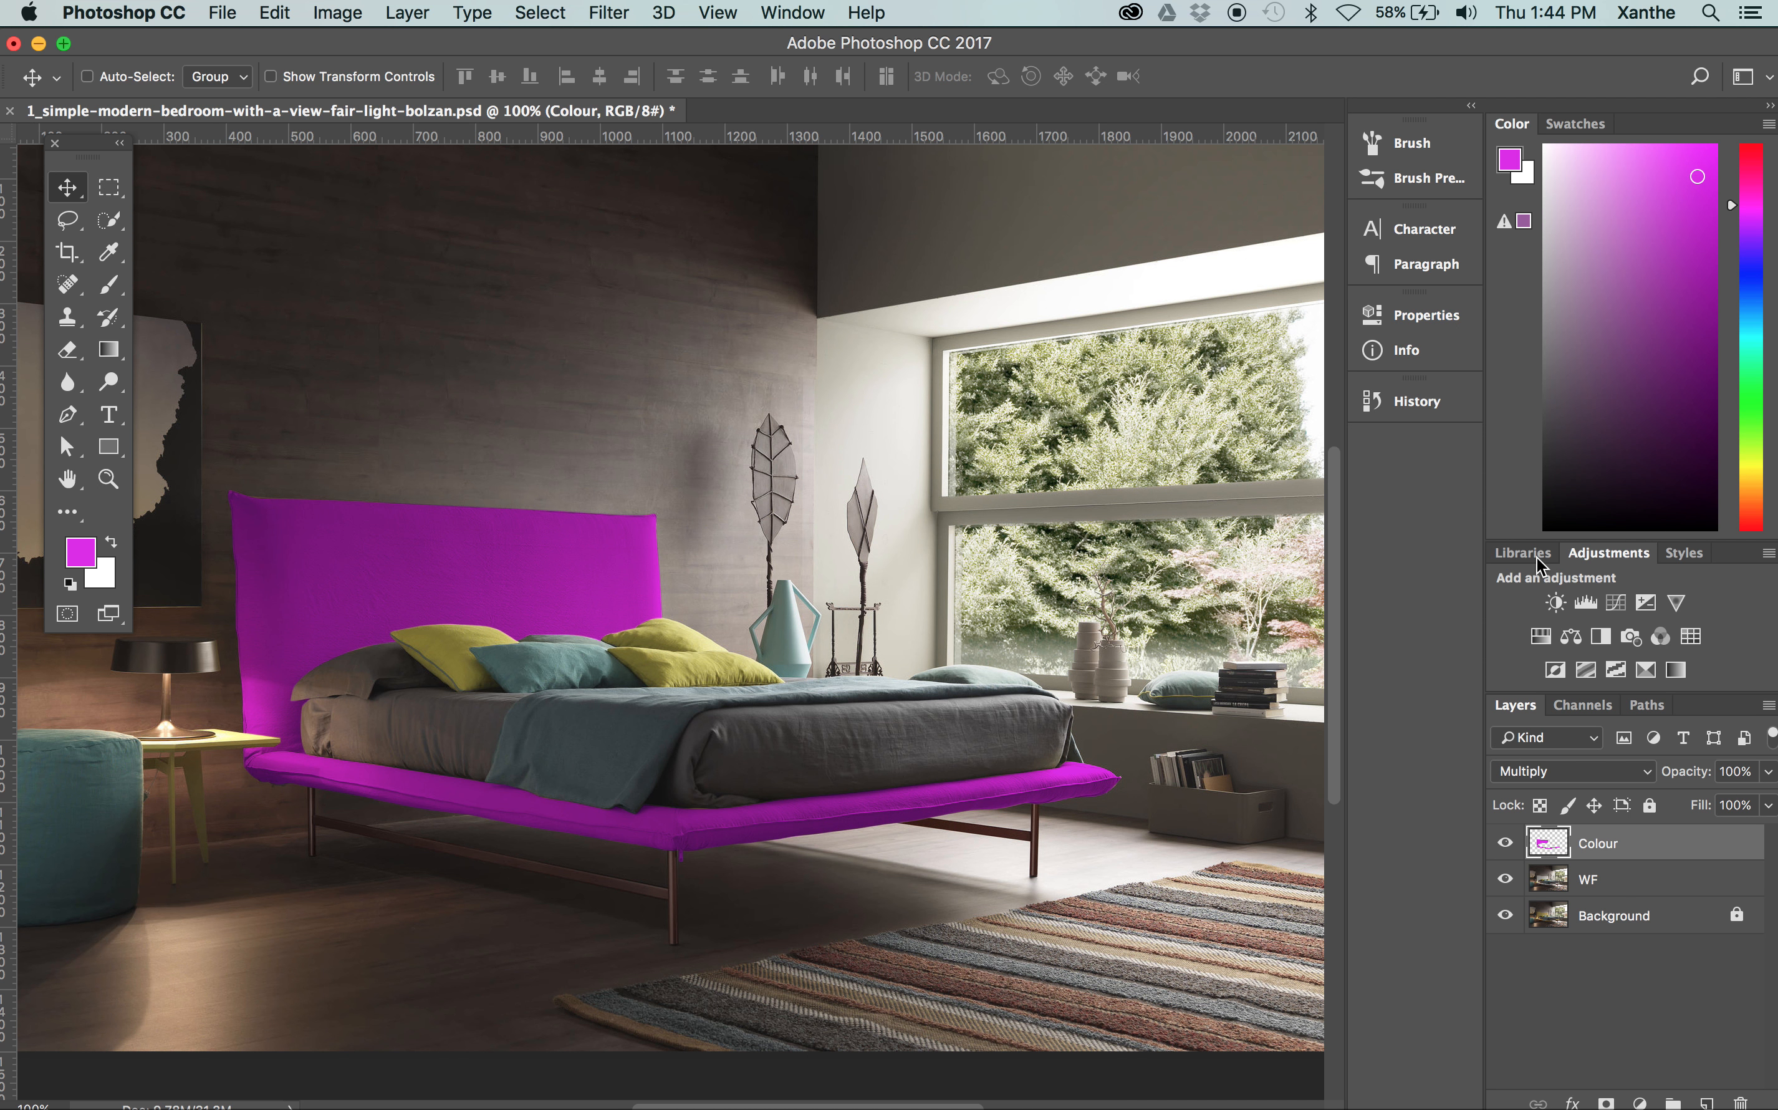
pyautogui.click(1569, 770)
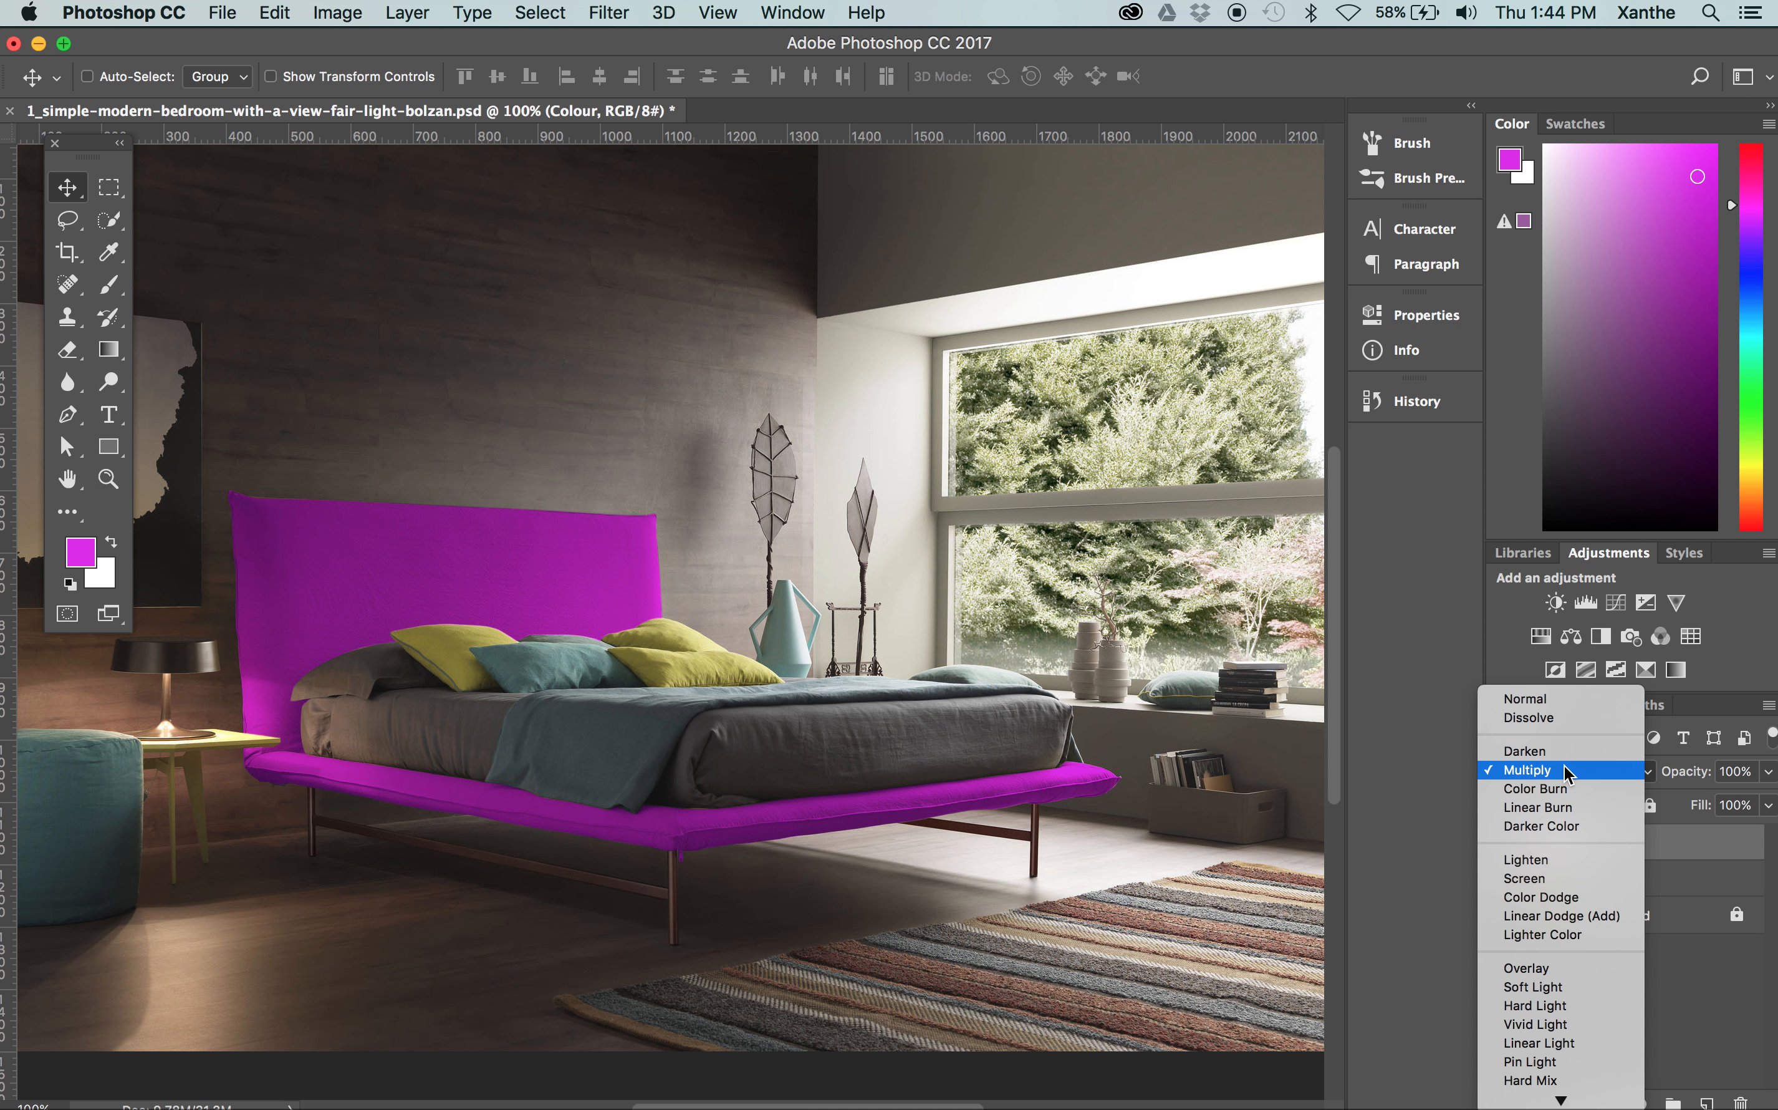
pyautogui.click(1561, 878)
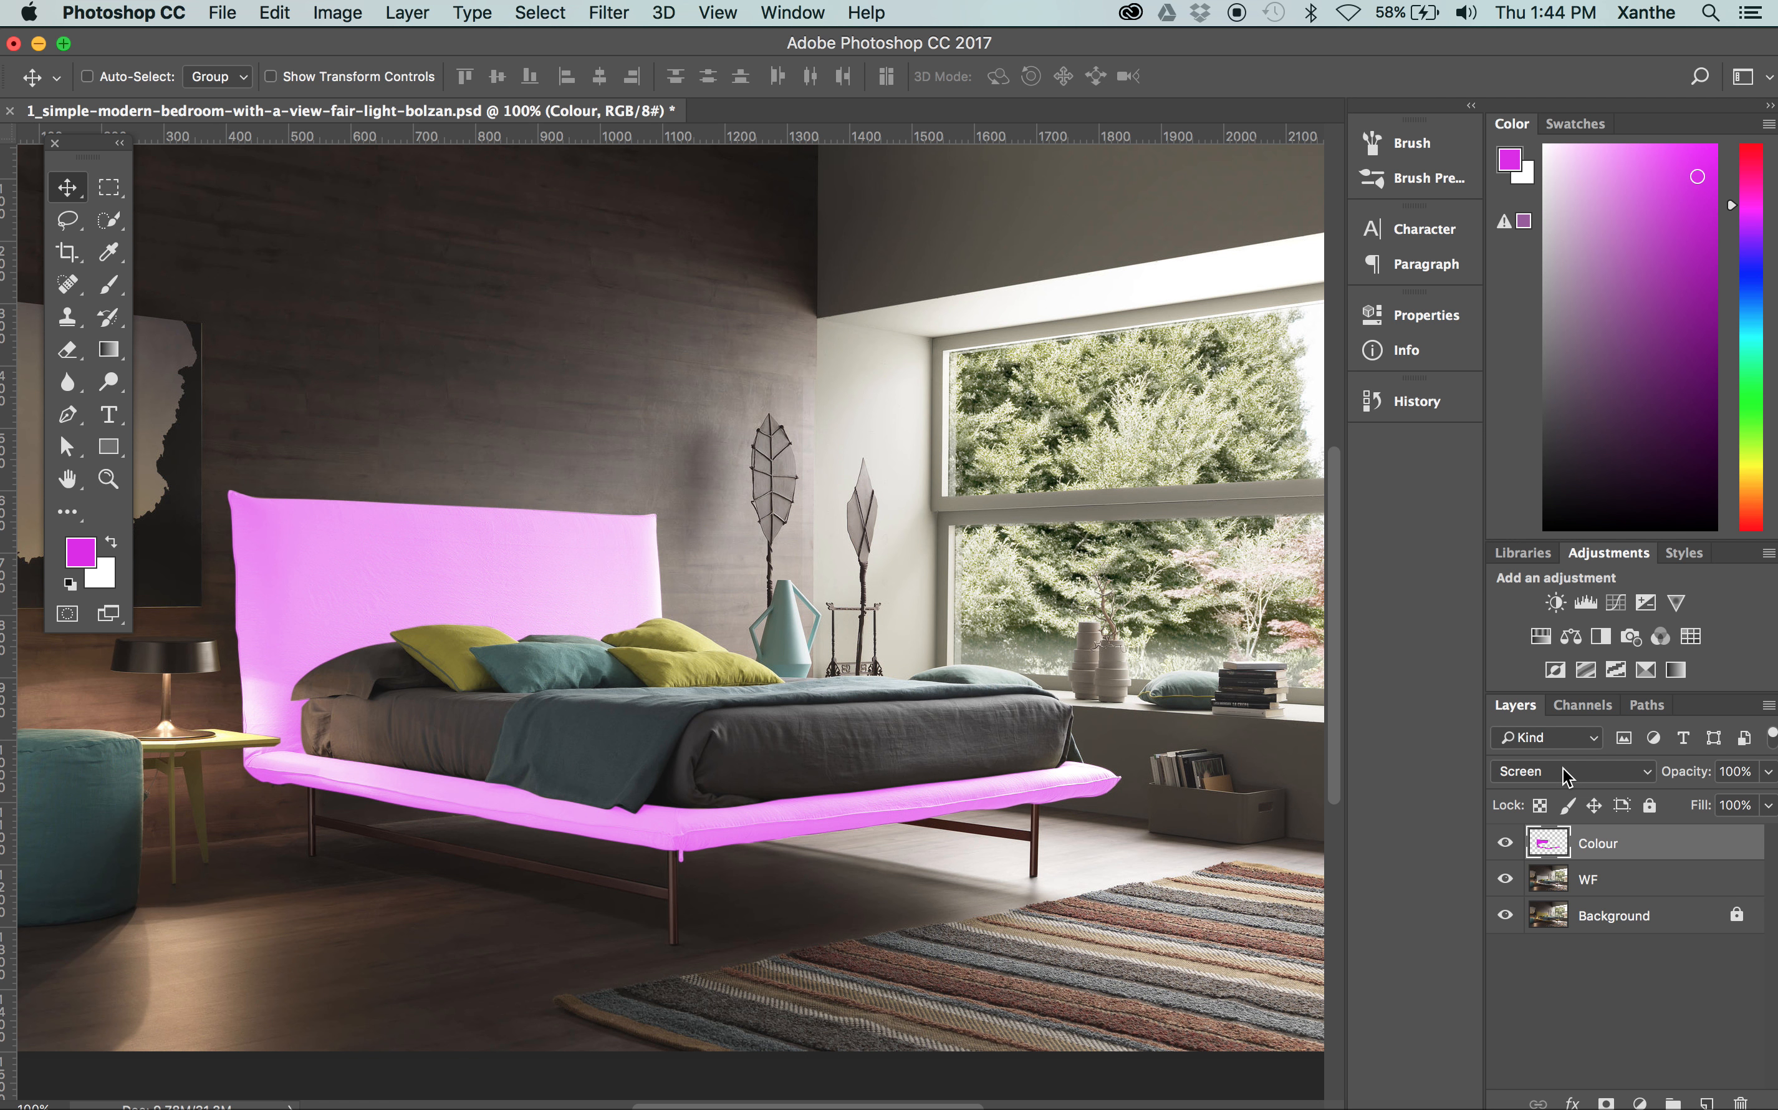
pyautogui.click(1769, 771)
pyautogui.moveTo(1764, 798); pyautogui.dragTo(1657, 798)
# Set the Colour layer's blend mode to Multiply and its opacity to 75%
pyautogui.click(1553, 770)
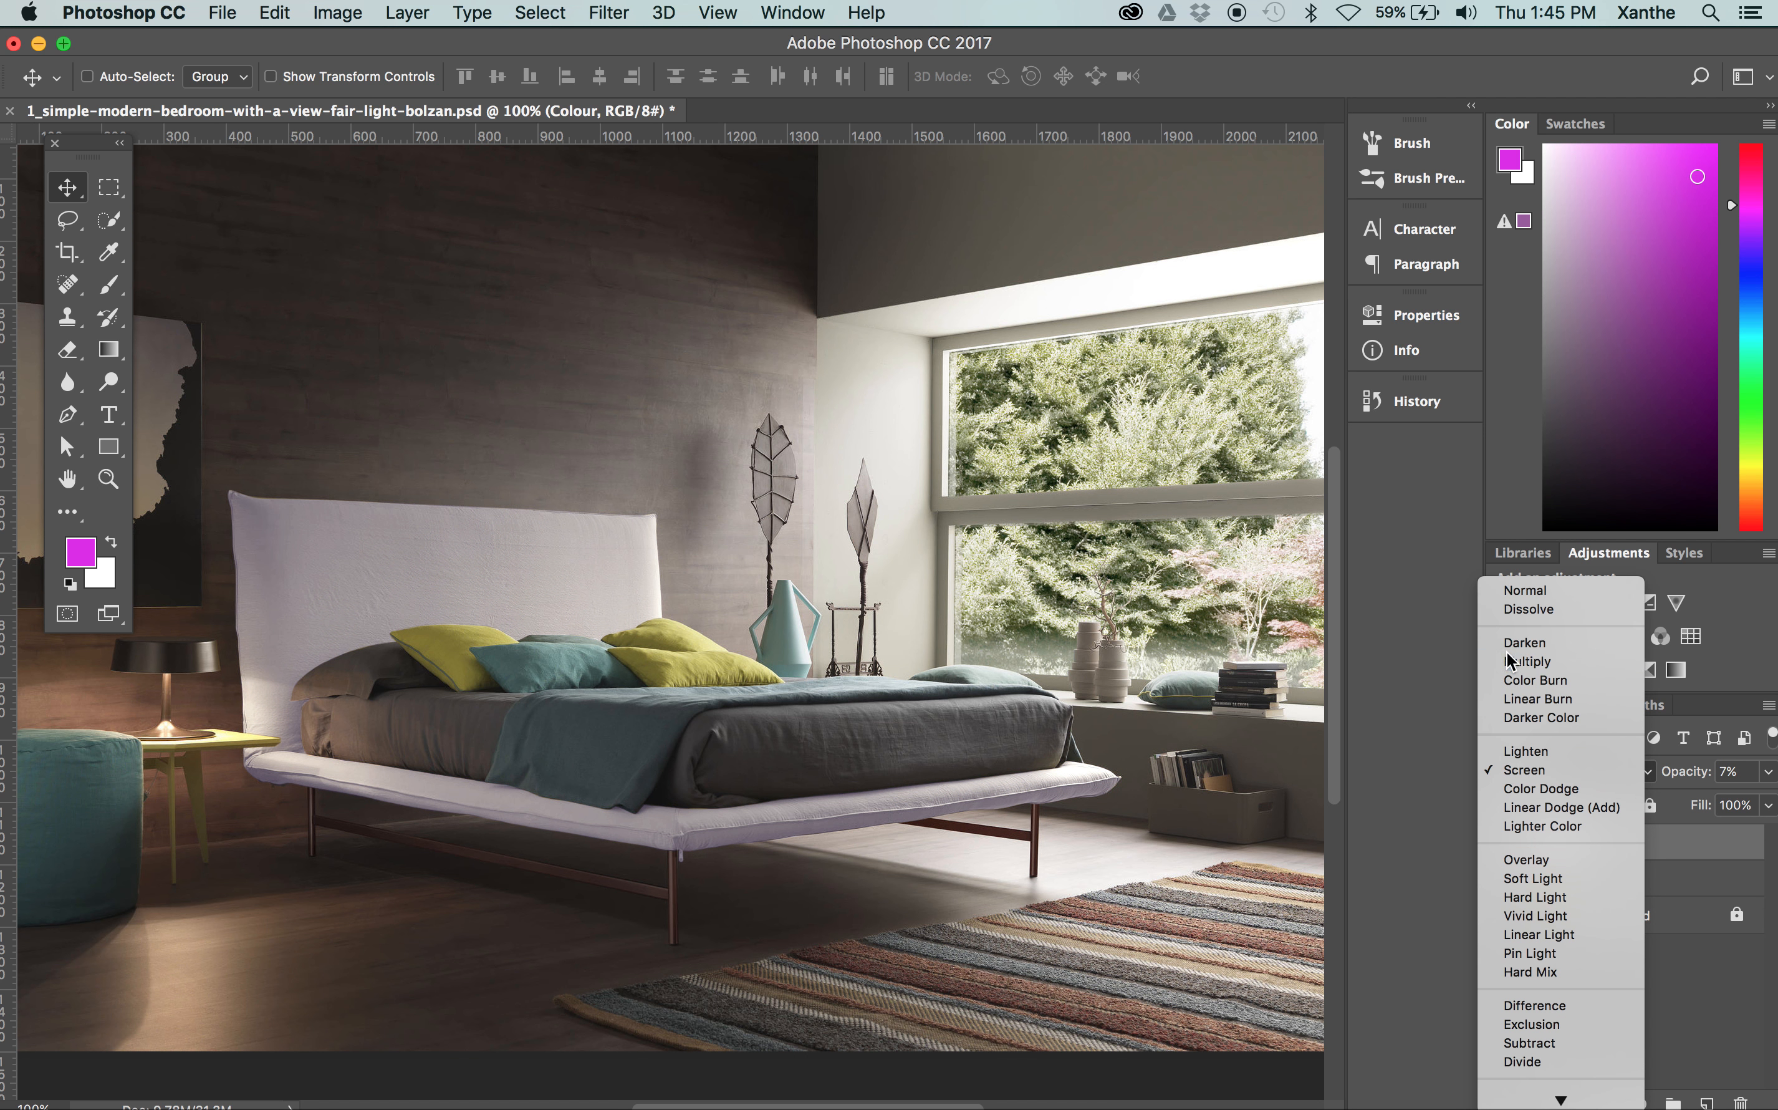
pyautogui.click(1508, 659)
pyautogui.click(1546, 769)
pyautogui.click(1546, 767)
pyautogui.click(1768, 772)
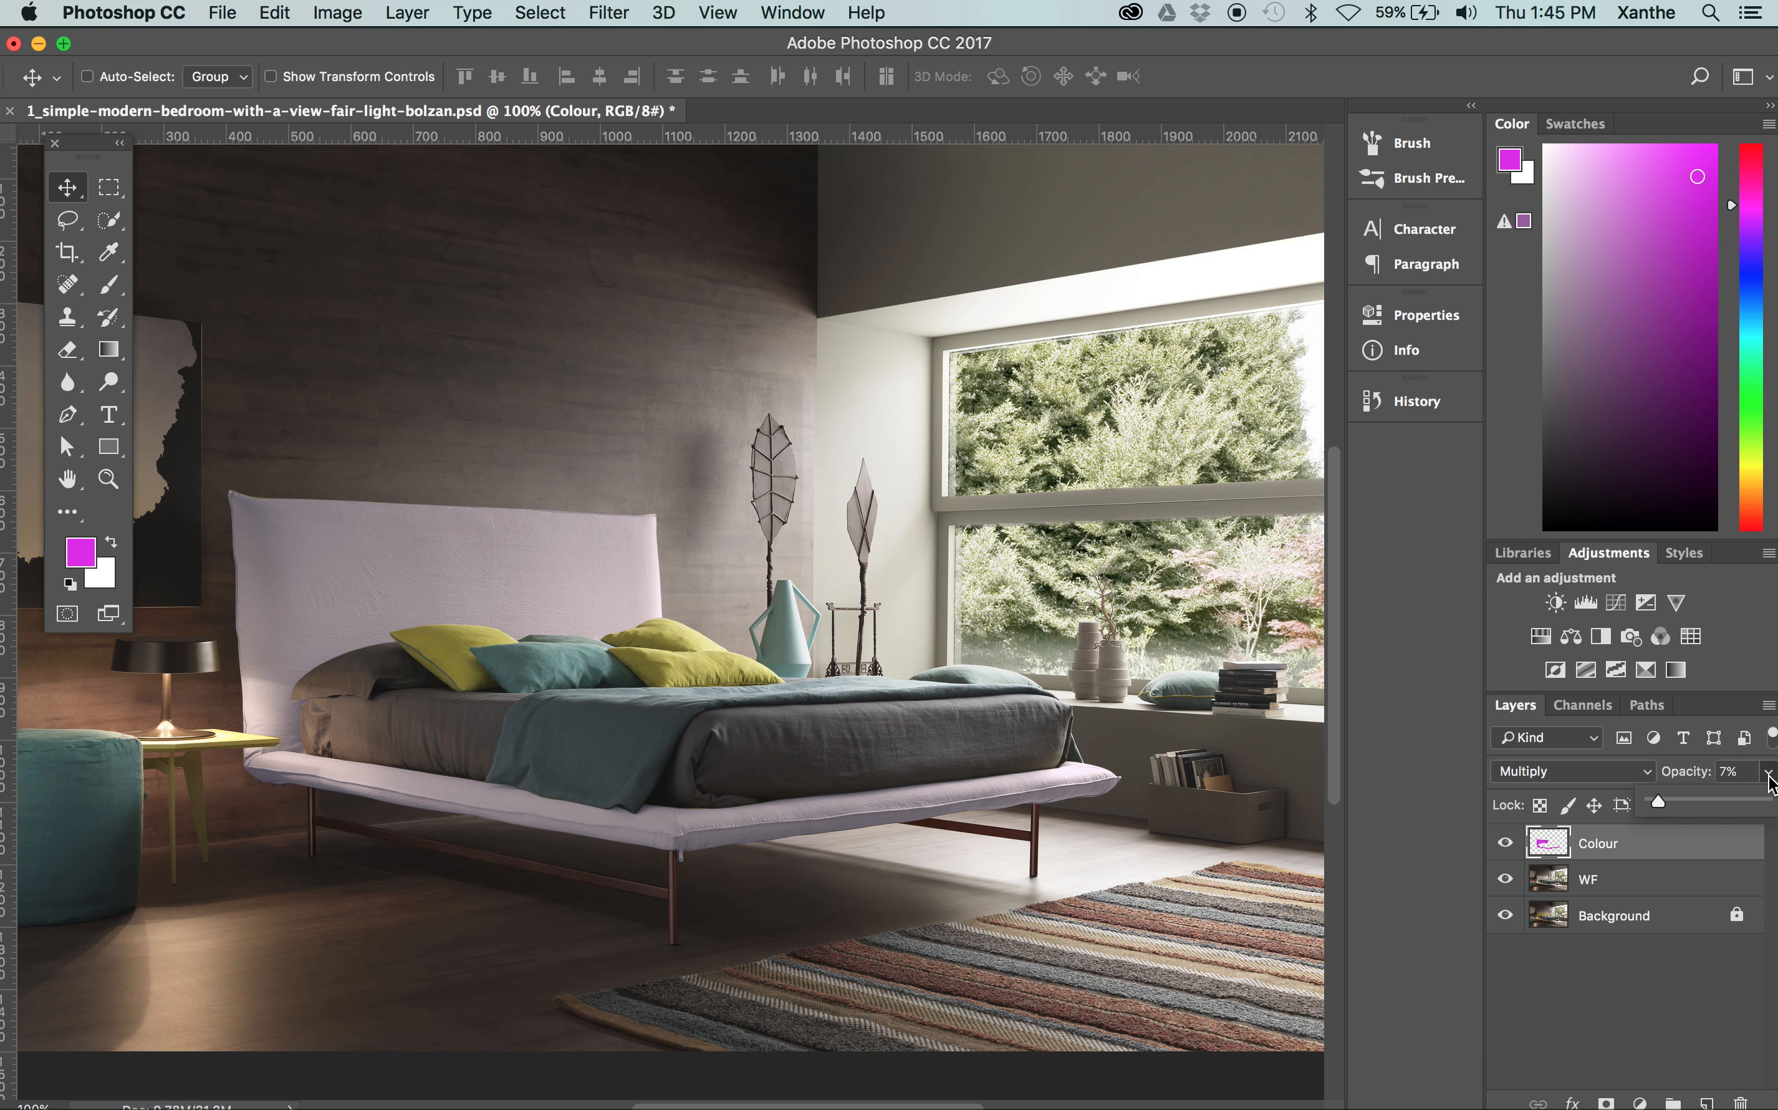
pyautogui.moveTo(1721, 799)
pyautogui.mouseDown()
pyautogui.moveTo(1774, 799)
pyautogui.moveTo(1713, 802)
pyautogui.moveTo(1731, 802)
pyautogui.mouseUp()
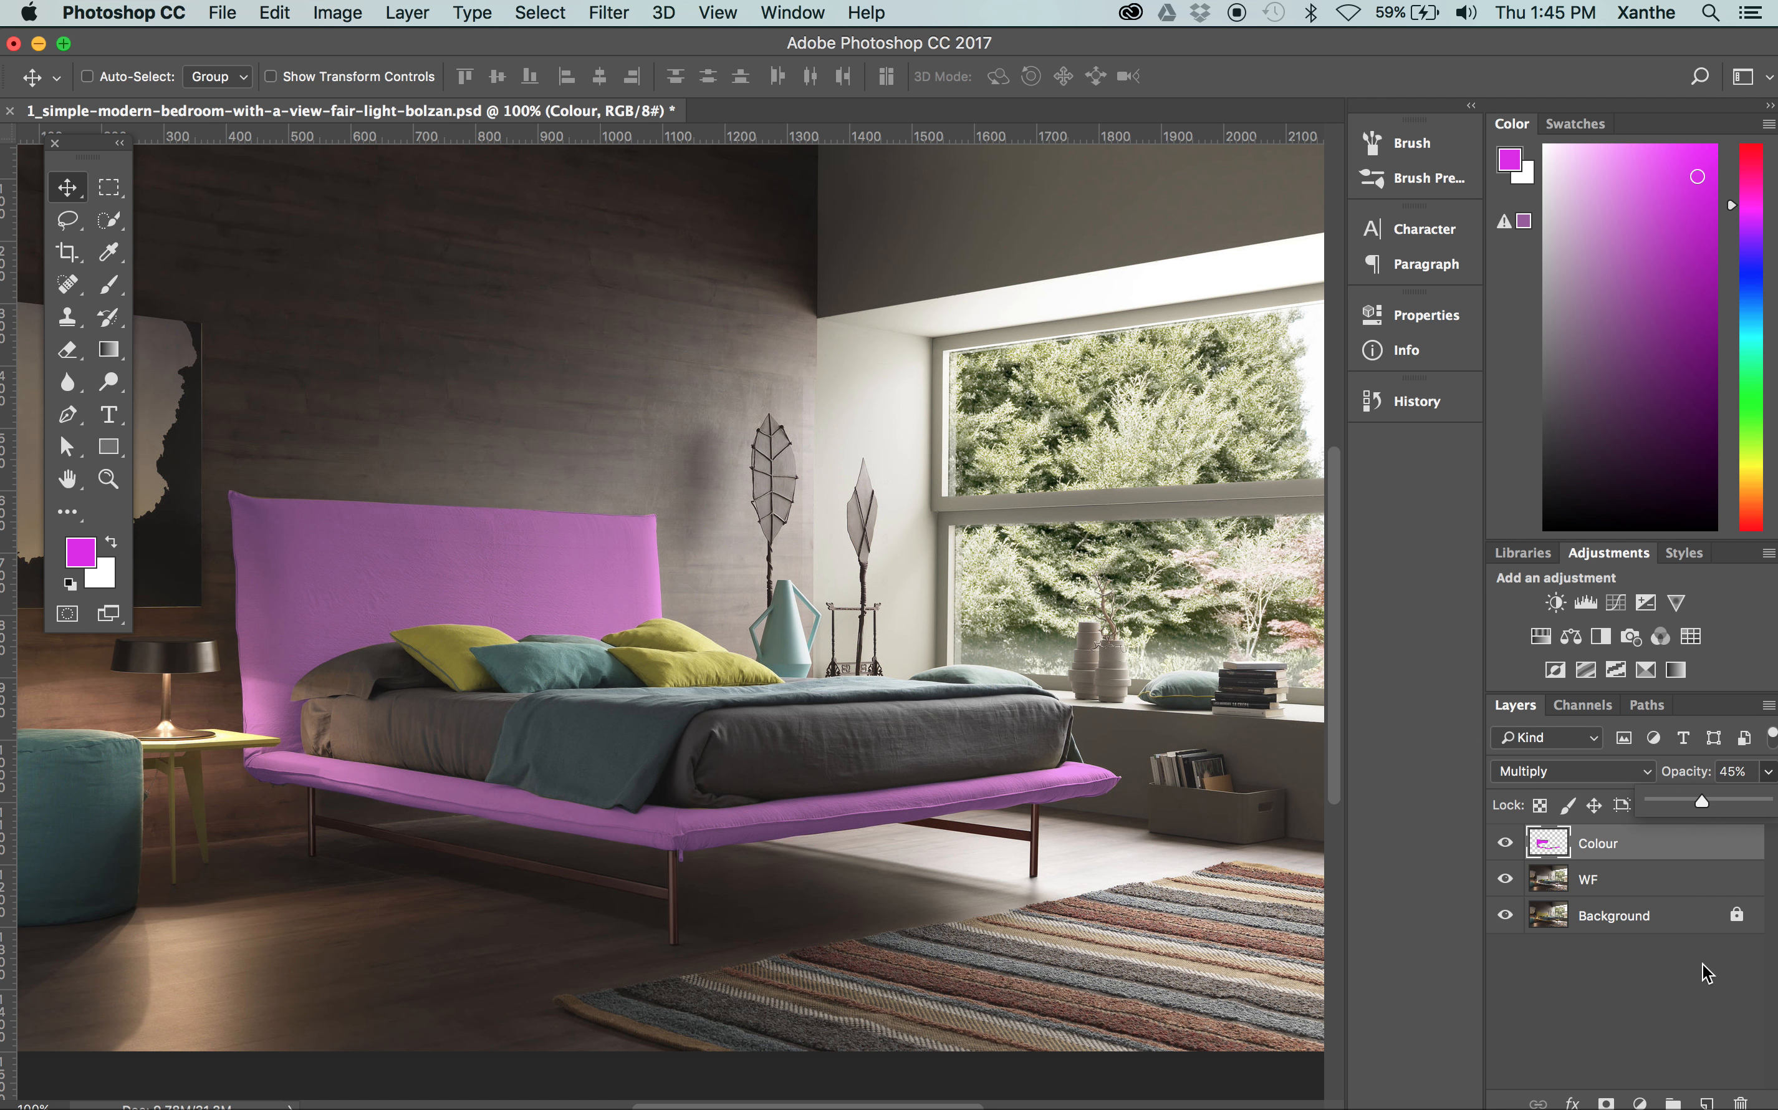
pyautogui.moveTo(1724, 794); pyautogui.dragTo(1734, 794)
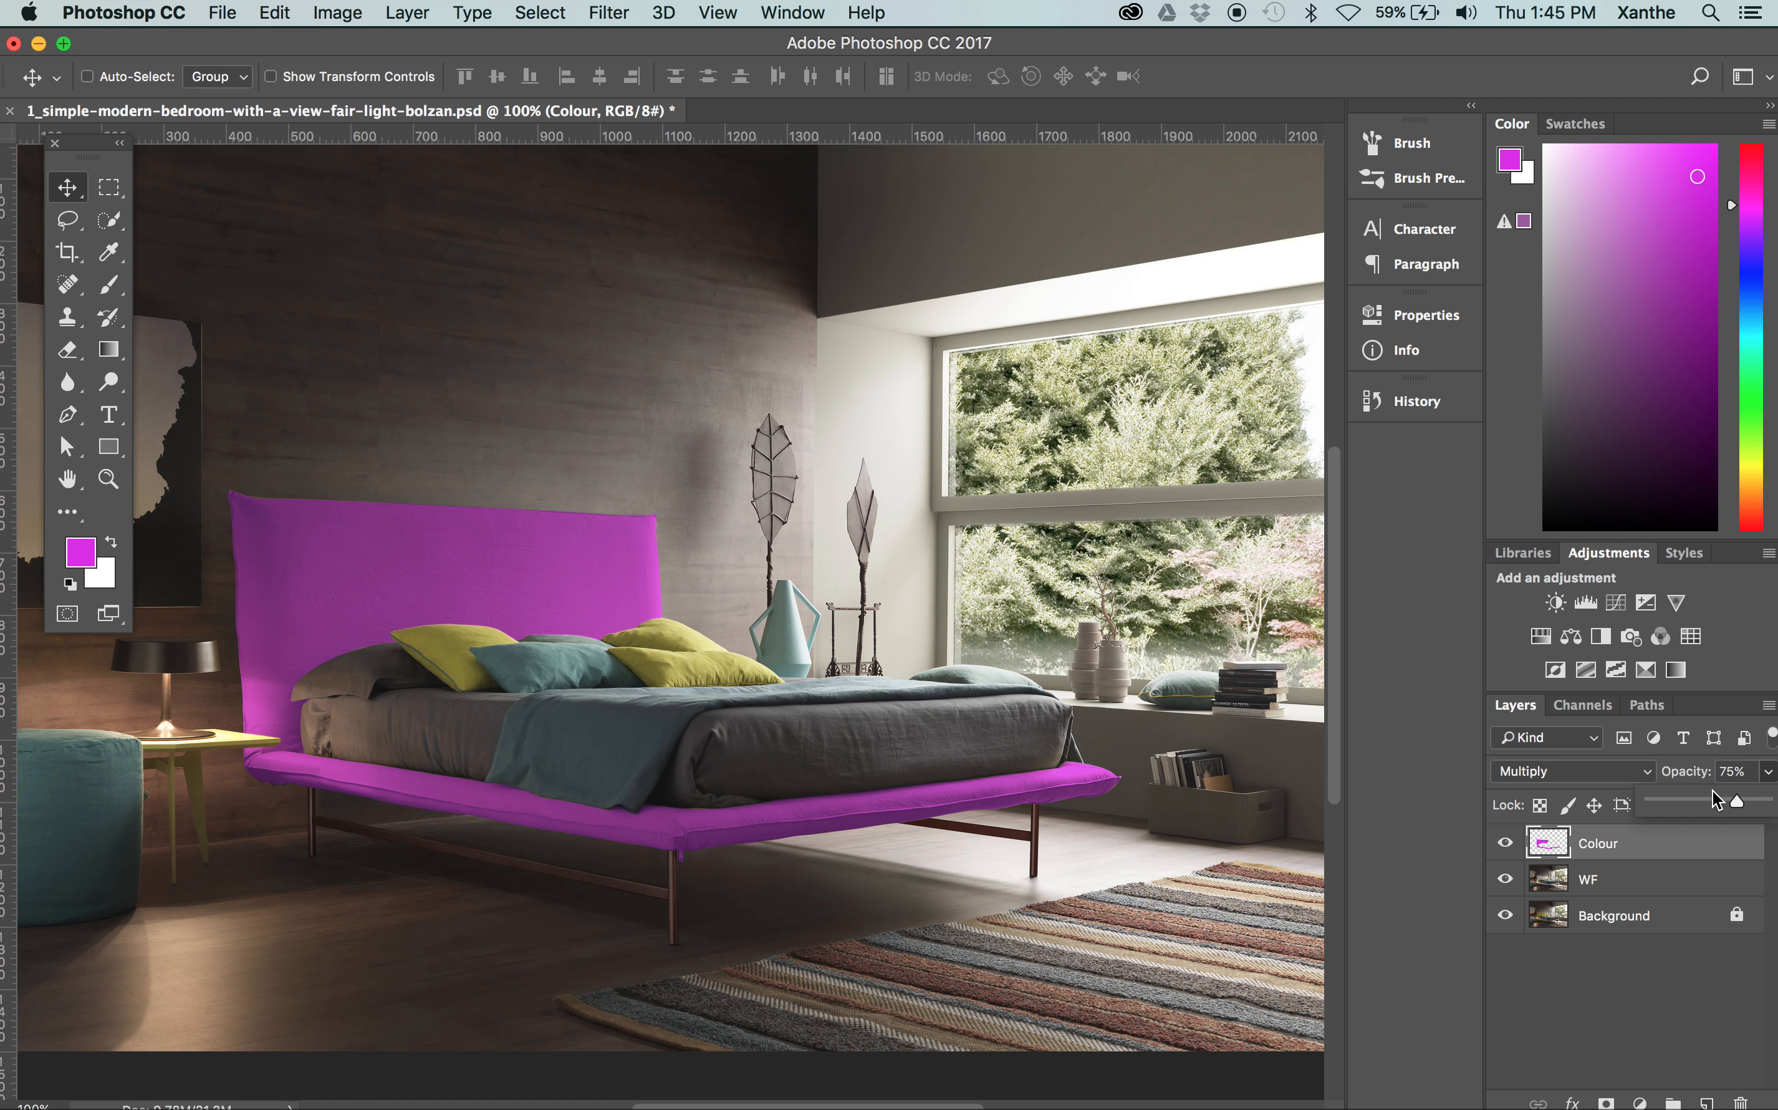
pyautogui.click(591, 41)
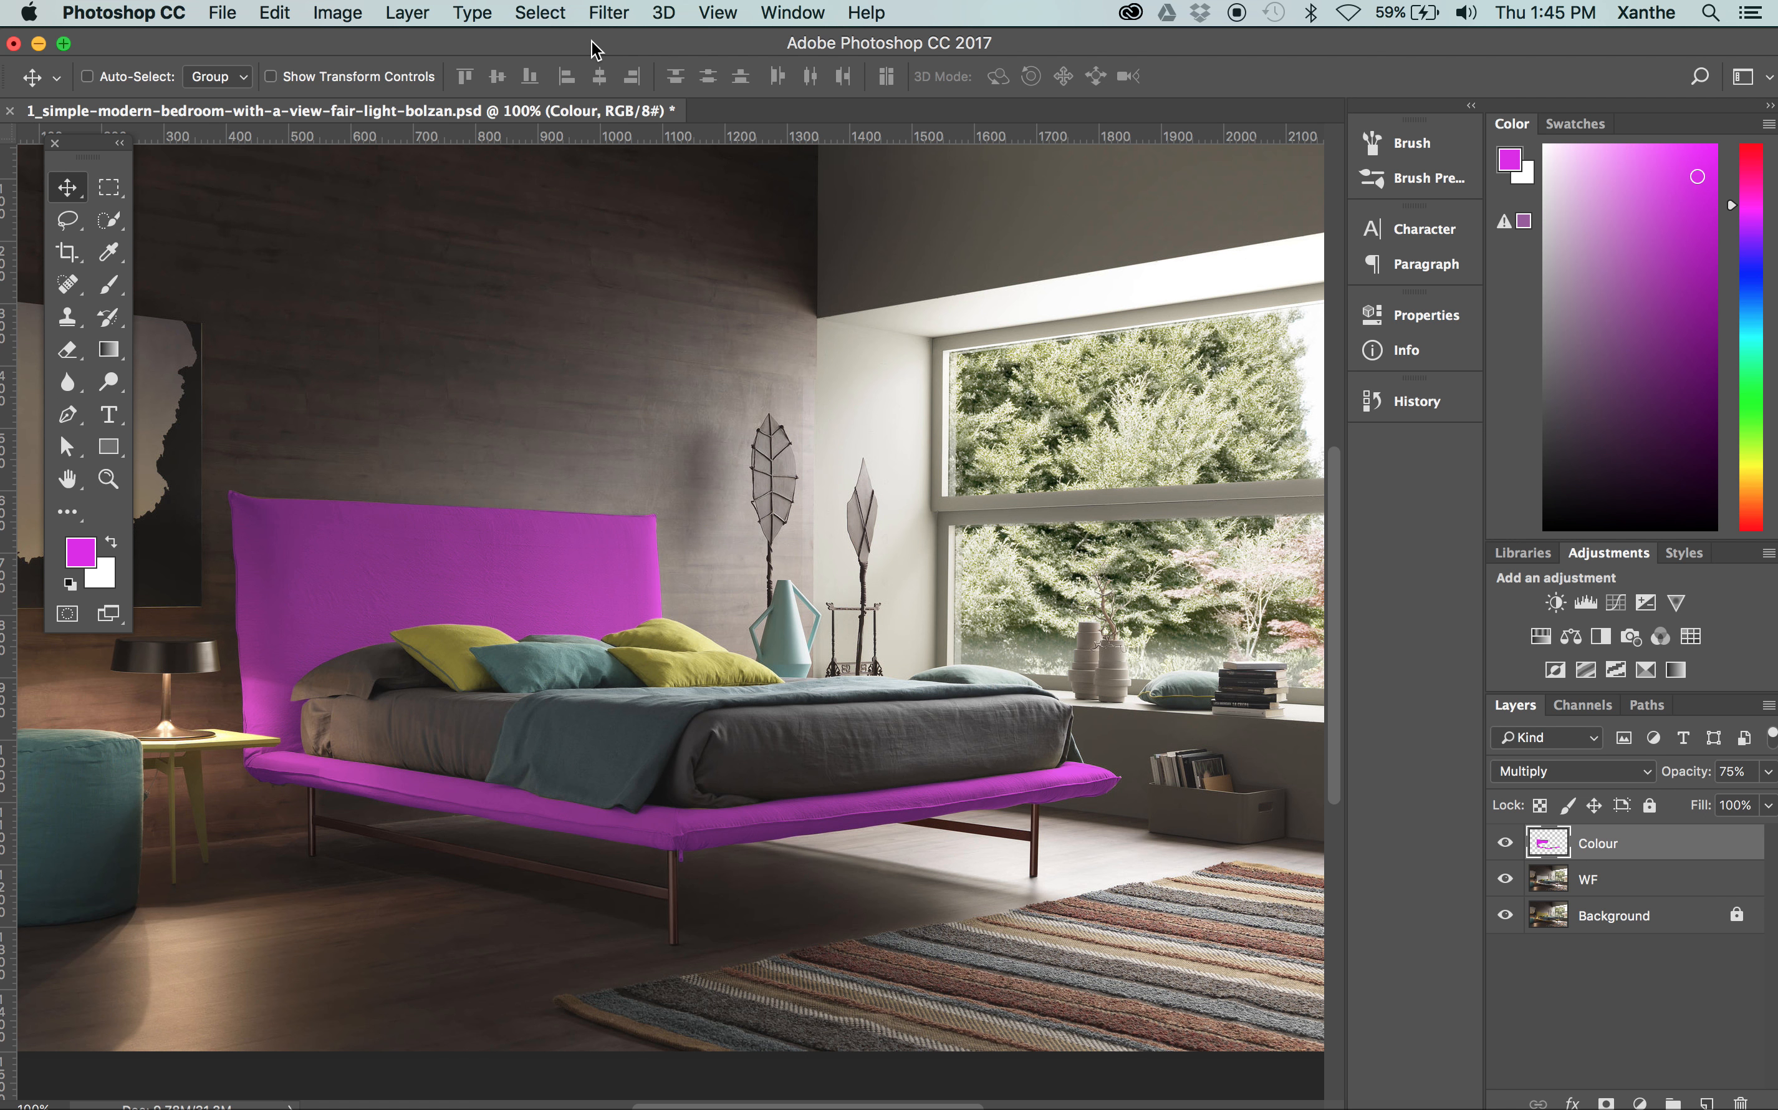
# Switch to Finder, open the Assets folder inside Session2, and select the texture file FBL11ORCH.png
pyautogui.moveTo(300, 30); pyautogui.dragTo(307, 33)
pyautogui.moveTo(3, 297)
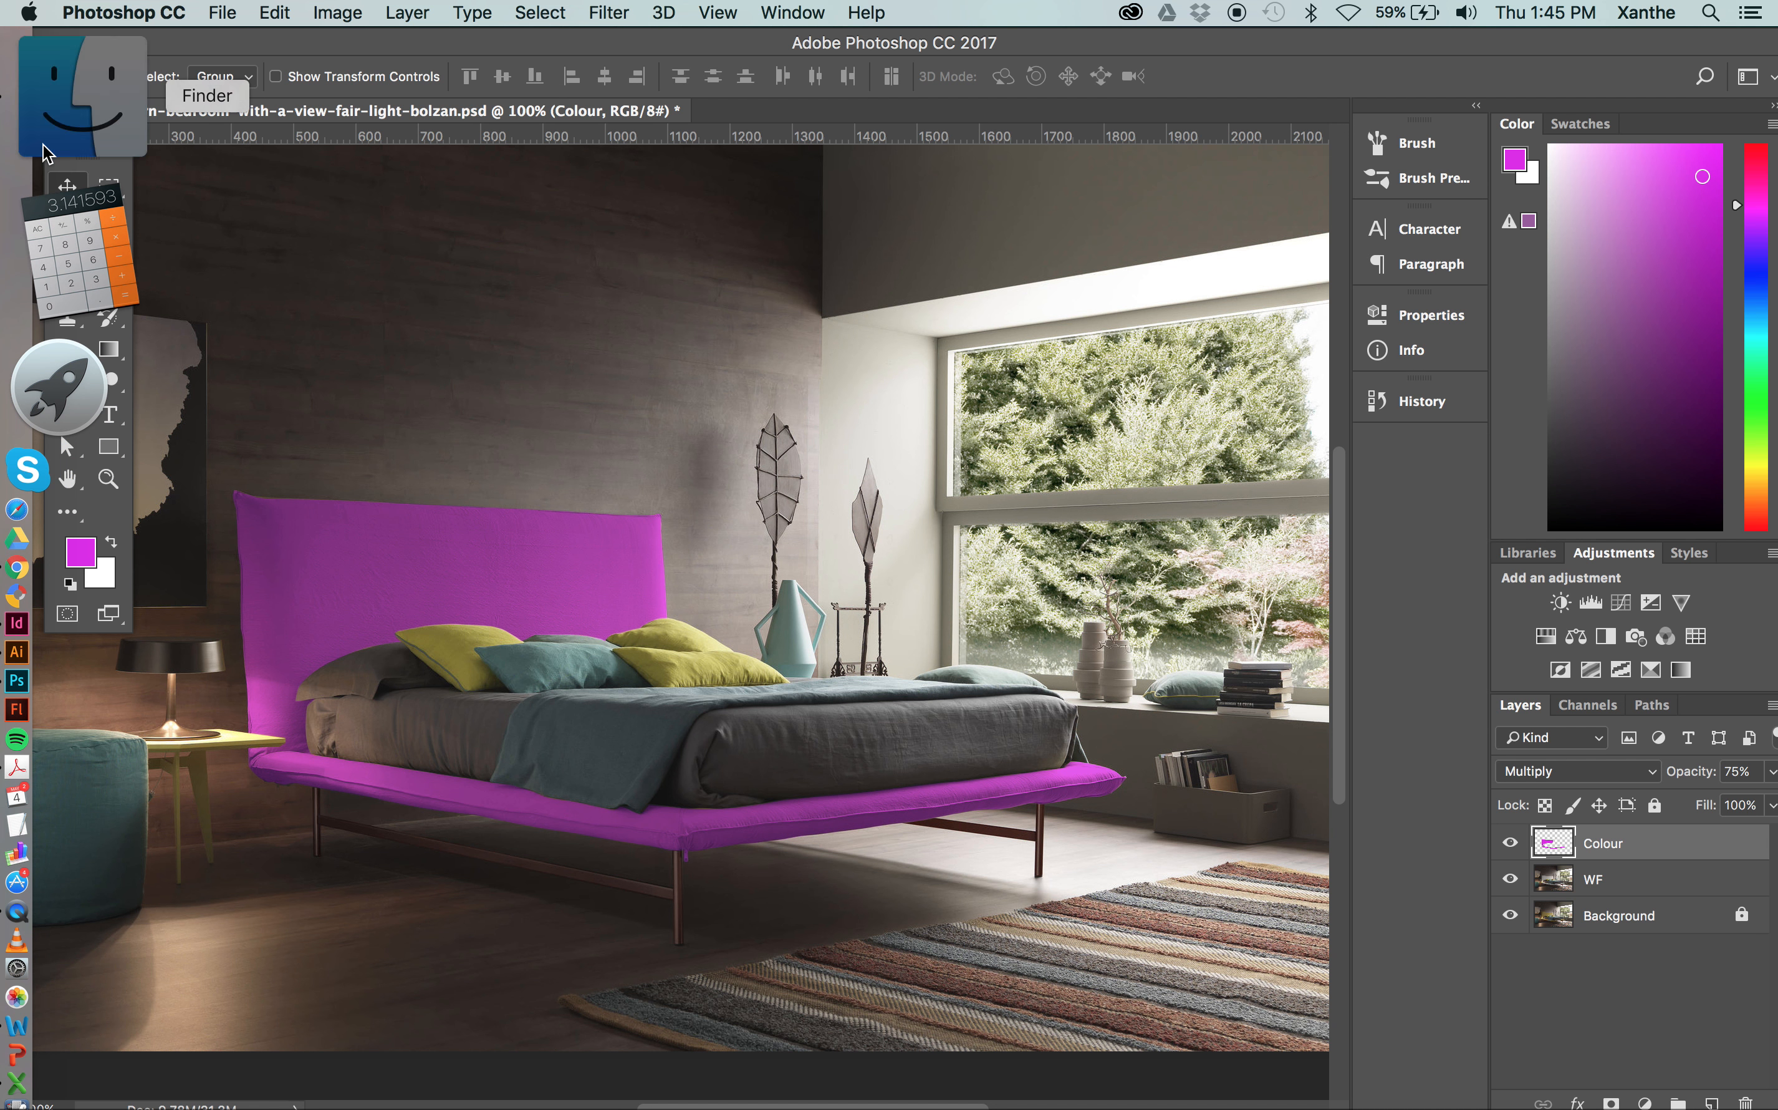
pyautogui.click(43, 144)
pyautogui.moveTo(674, 71); pyautogui.dragTo(818, 74)
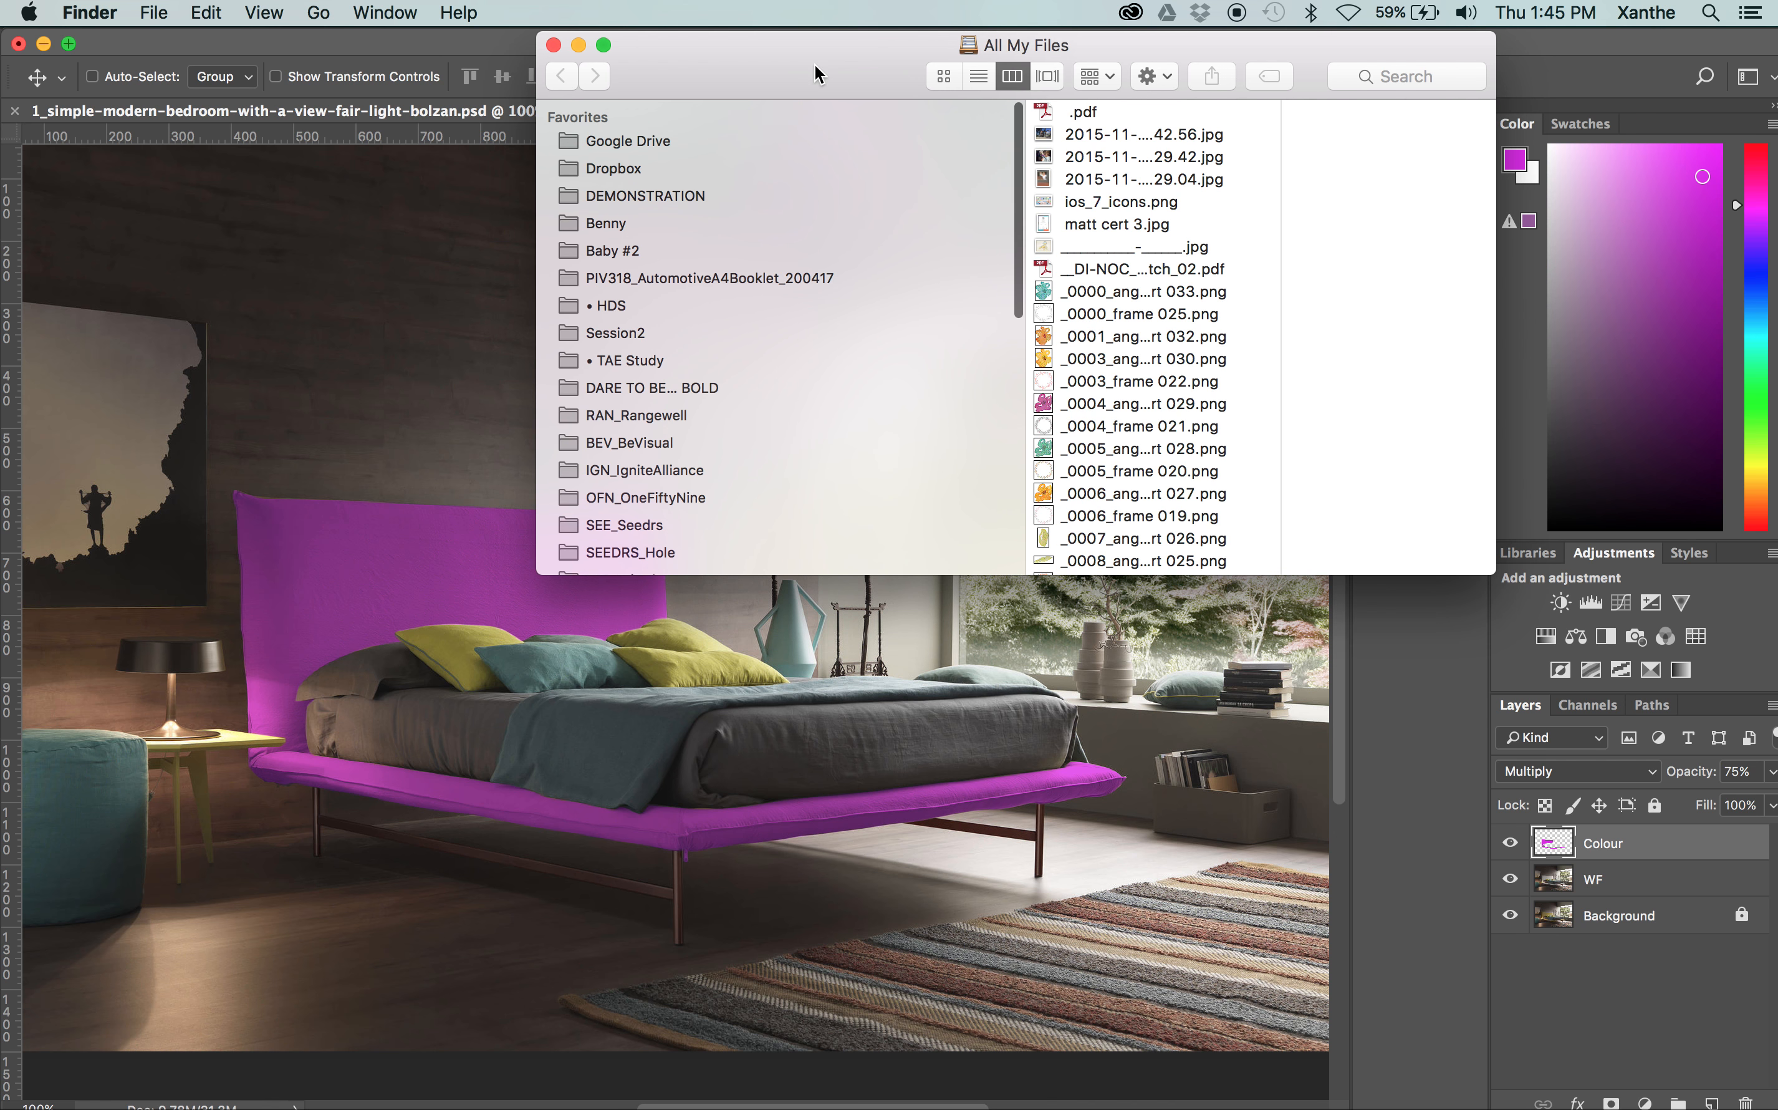
pyautogui.click(600, 333)
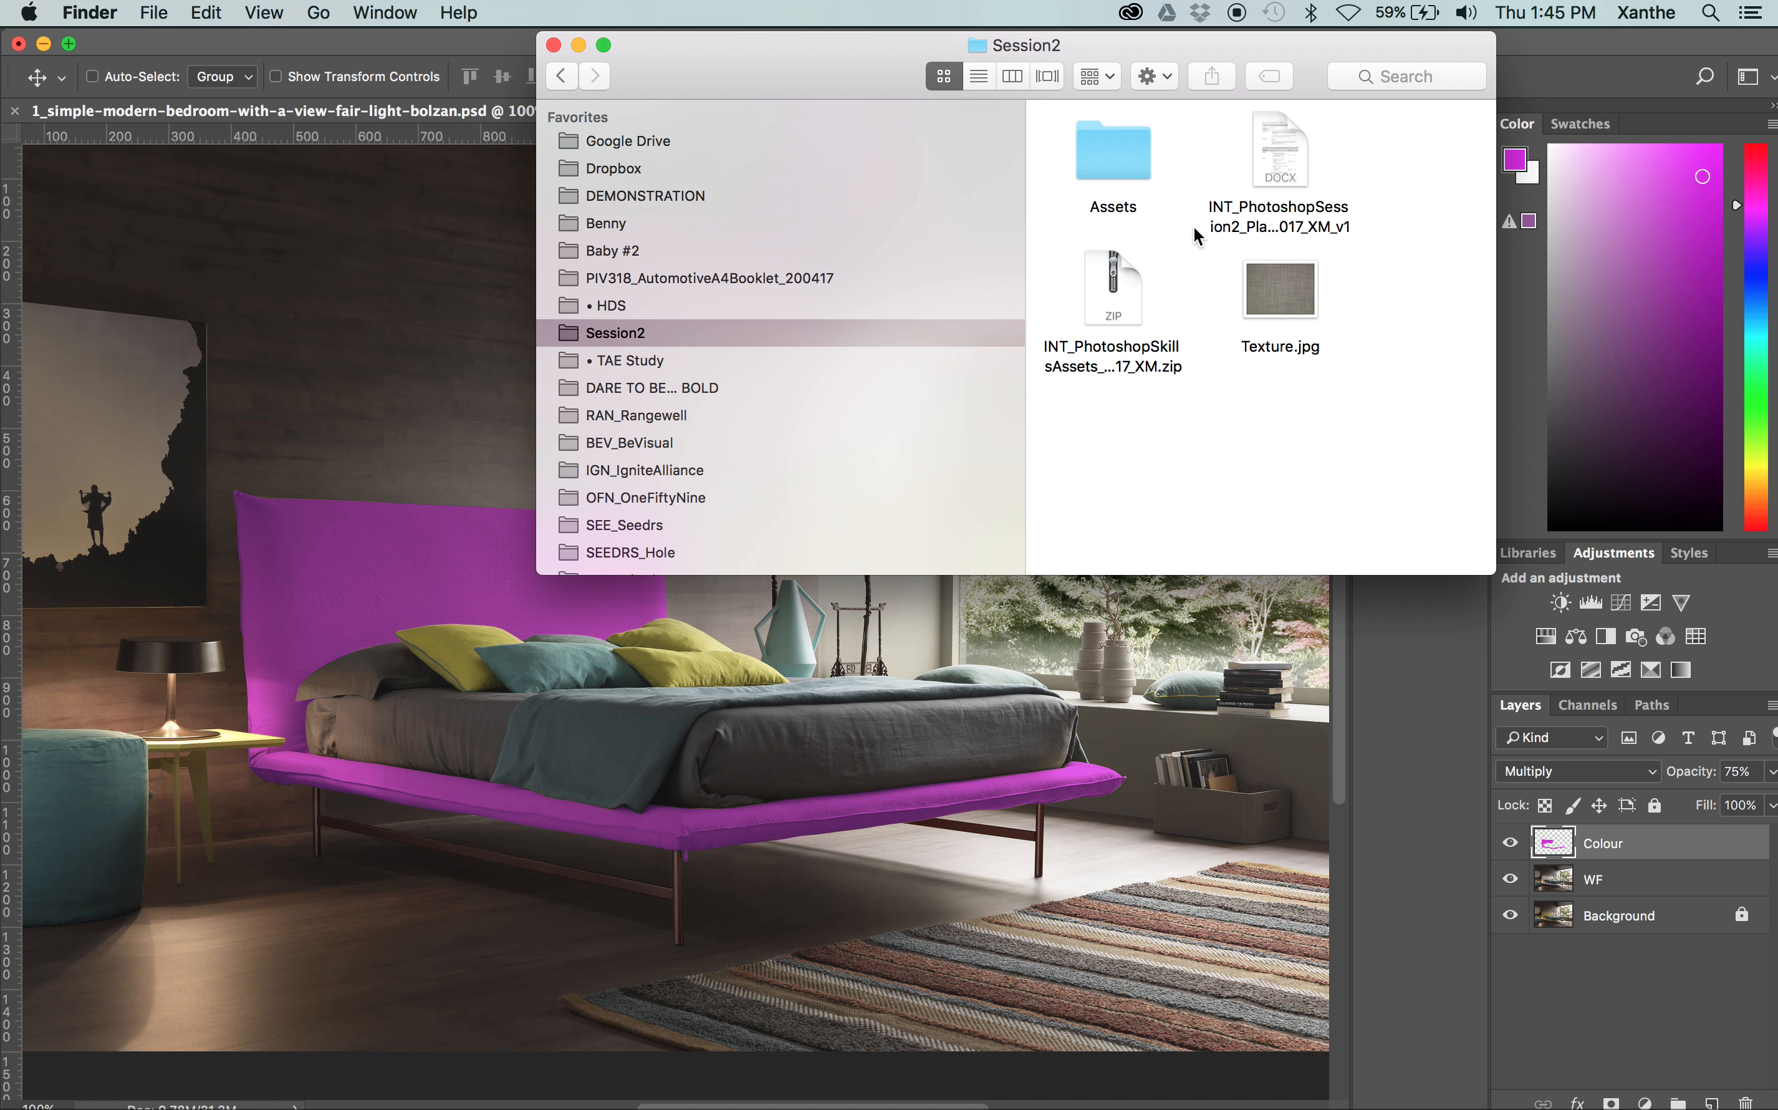
pyautogui.doubleClick(1129, 158)
pyautogui.click(1018, 78)
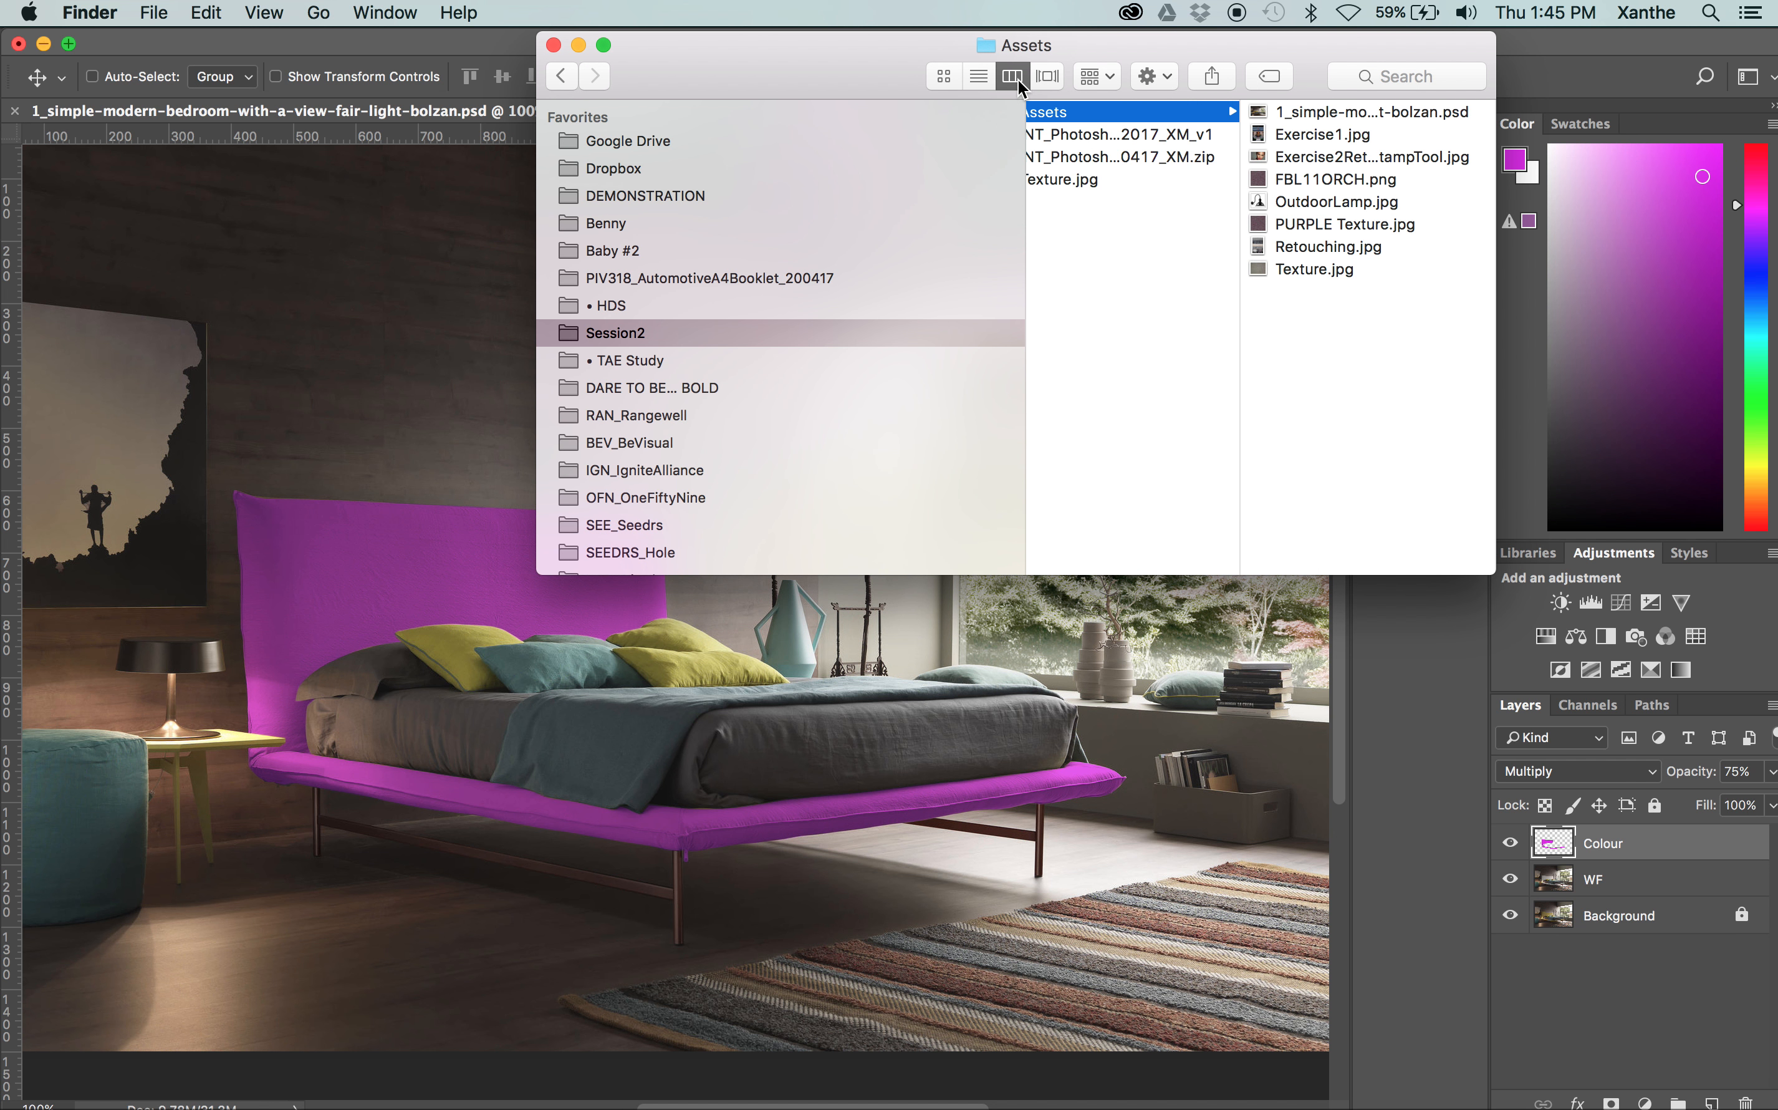
pyautogui.click(1290, 179)
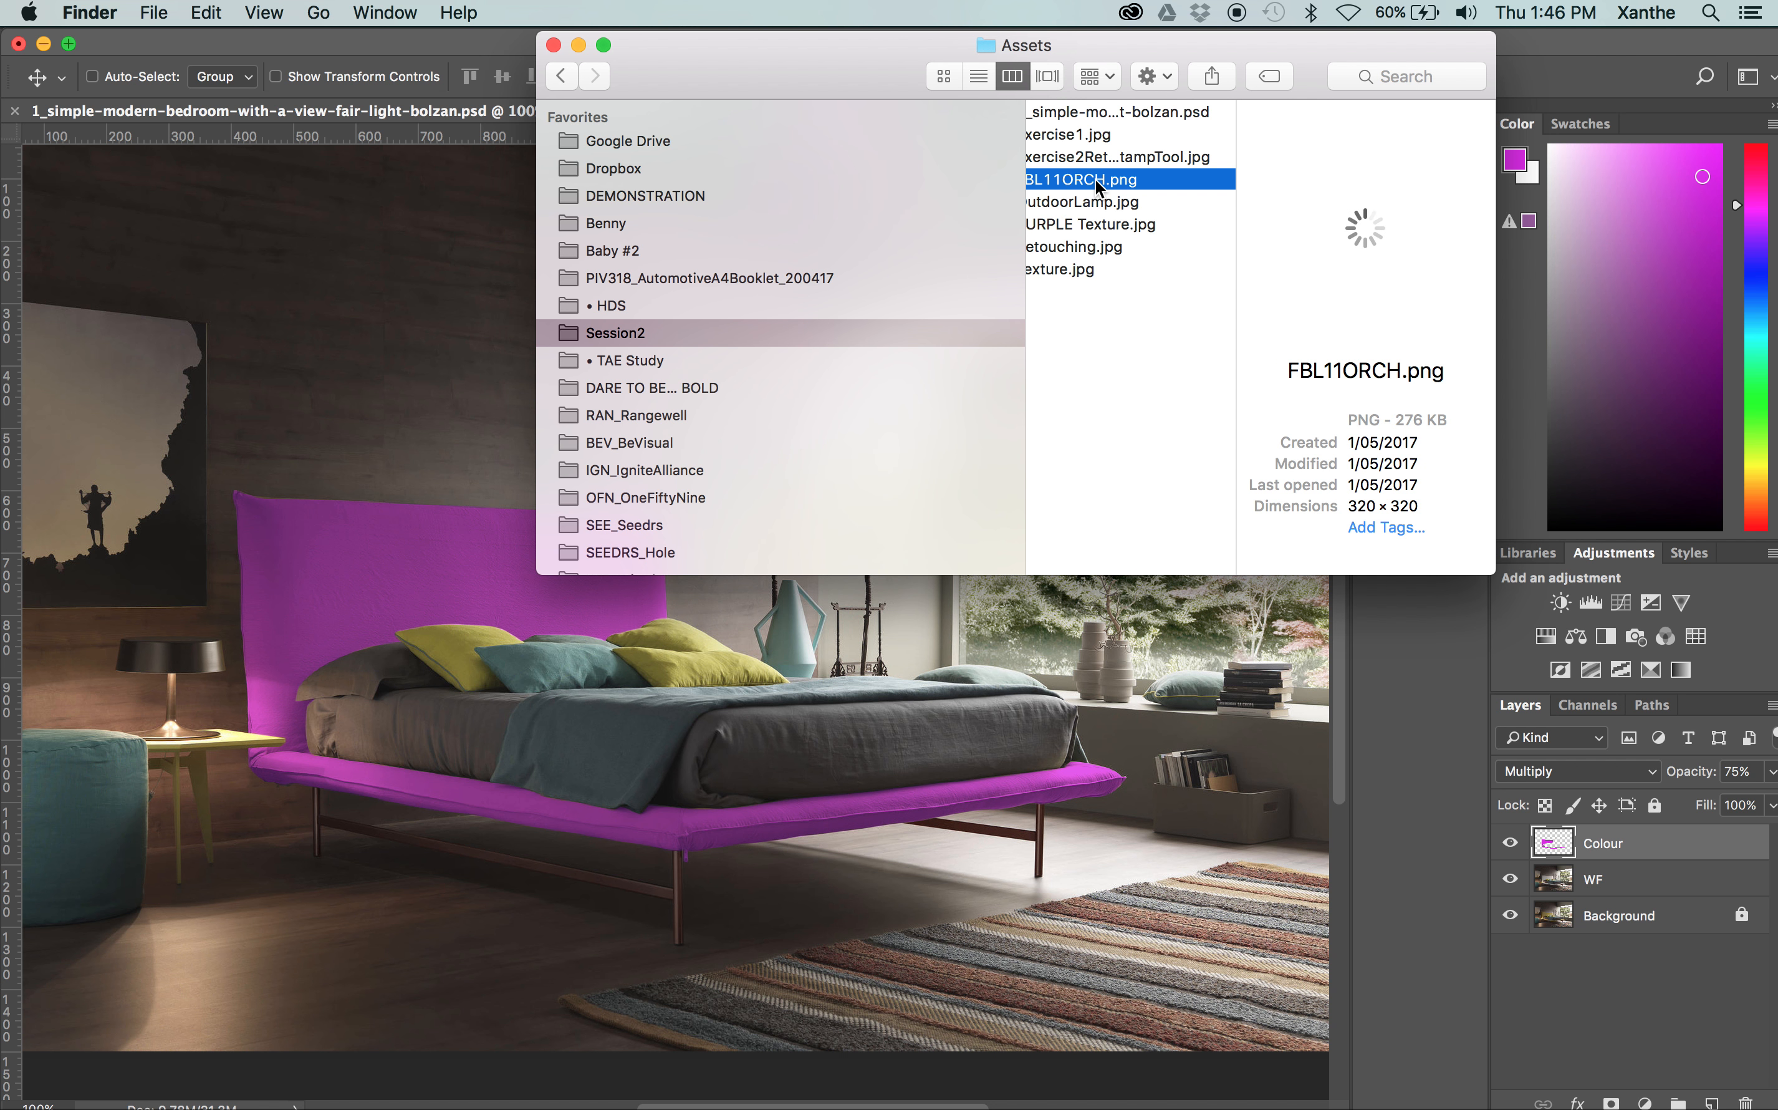
# Place FBL11ORCH.png into the bedroom document as a new layer, and move it onto the wall above the headboard
pyautogui.moveTo(1096, 179); pyautogui.dragTo(431, 298)
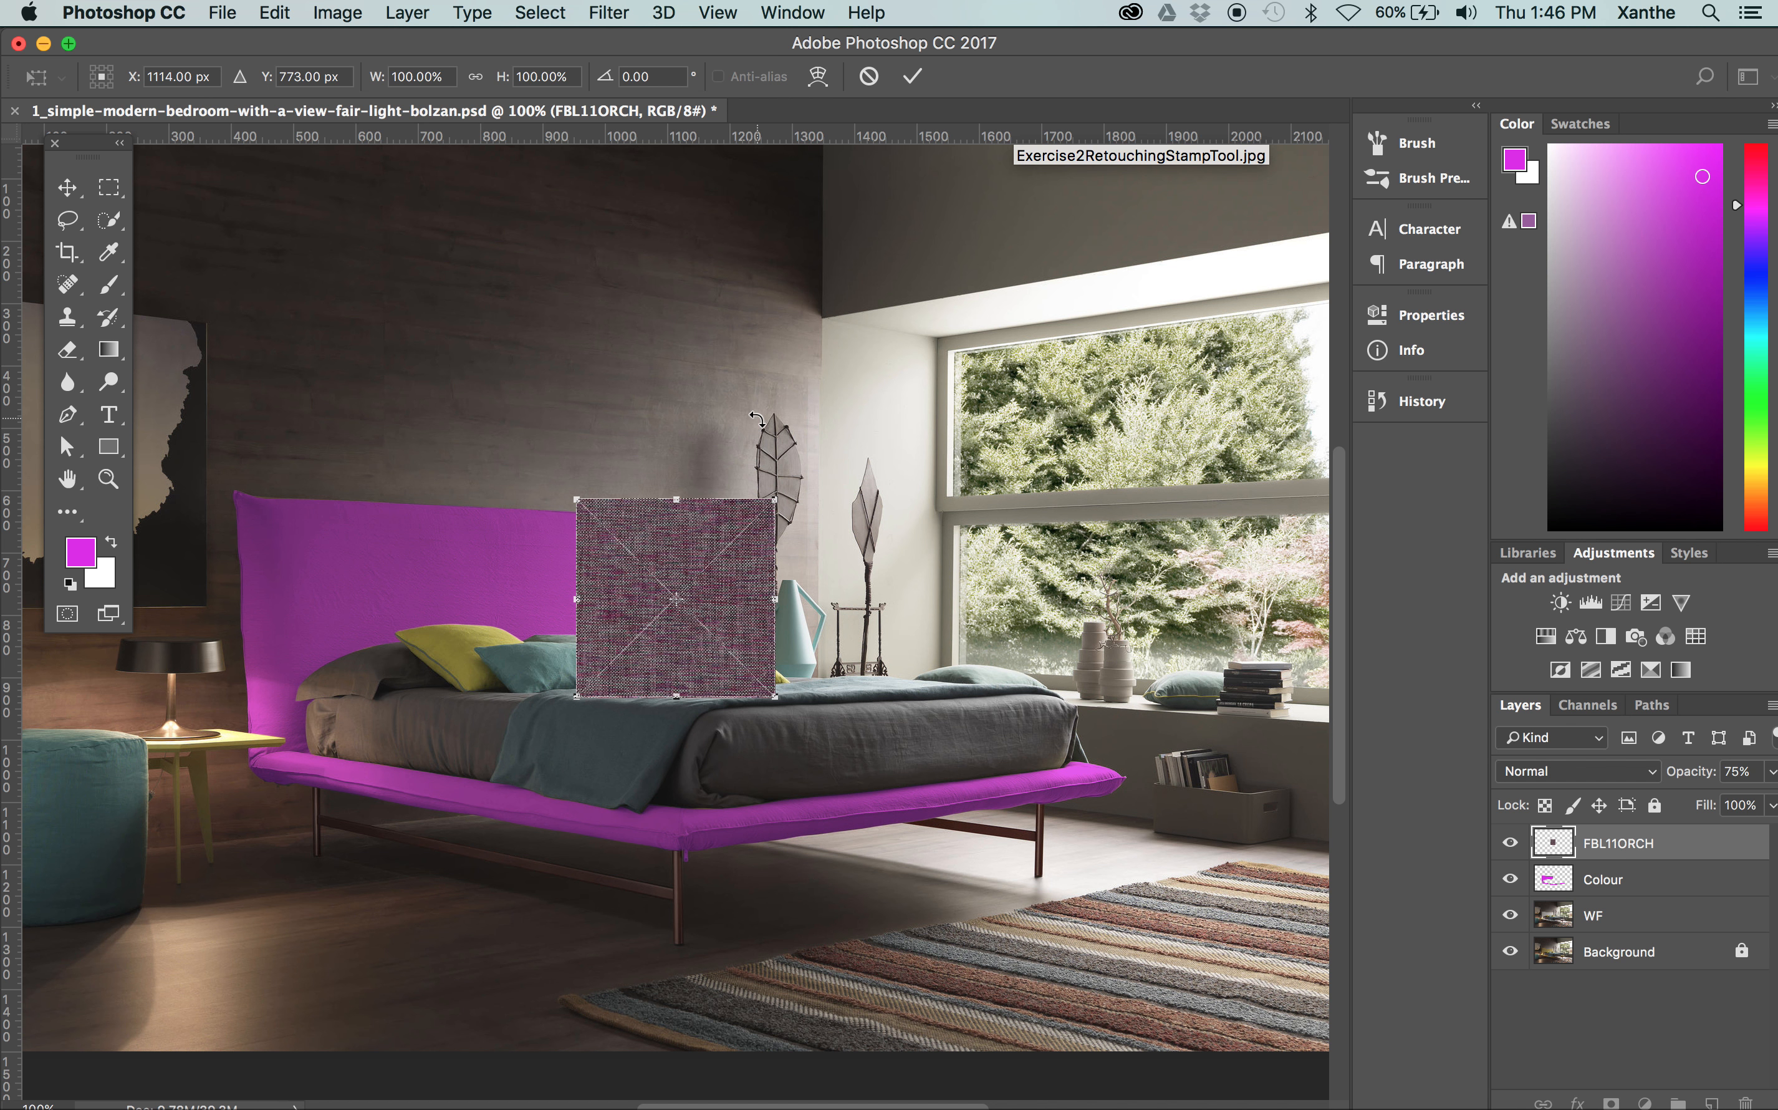
pyautogui.press('Return')
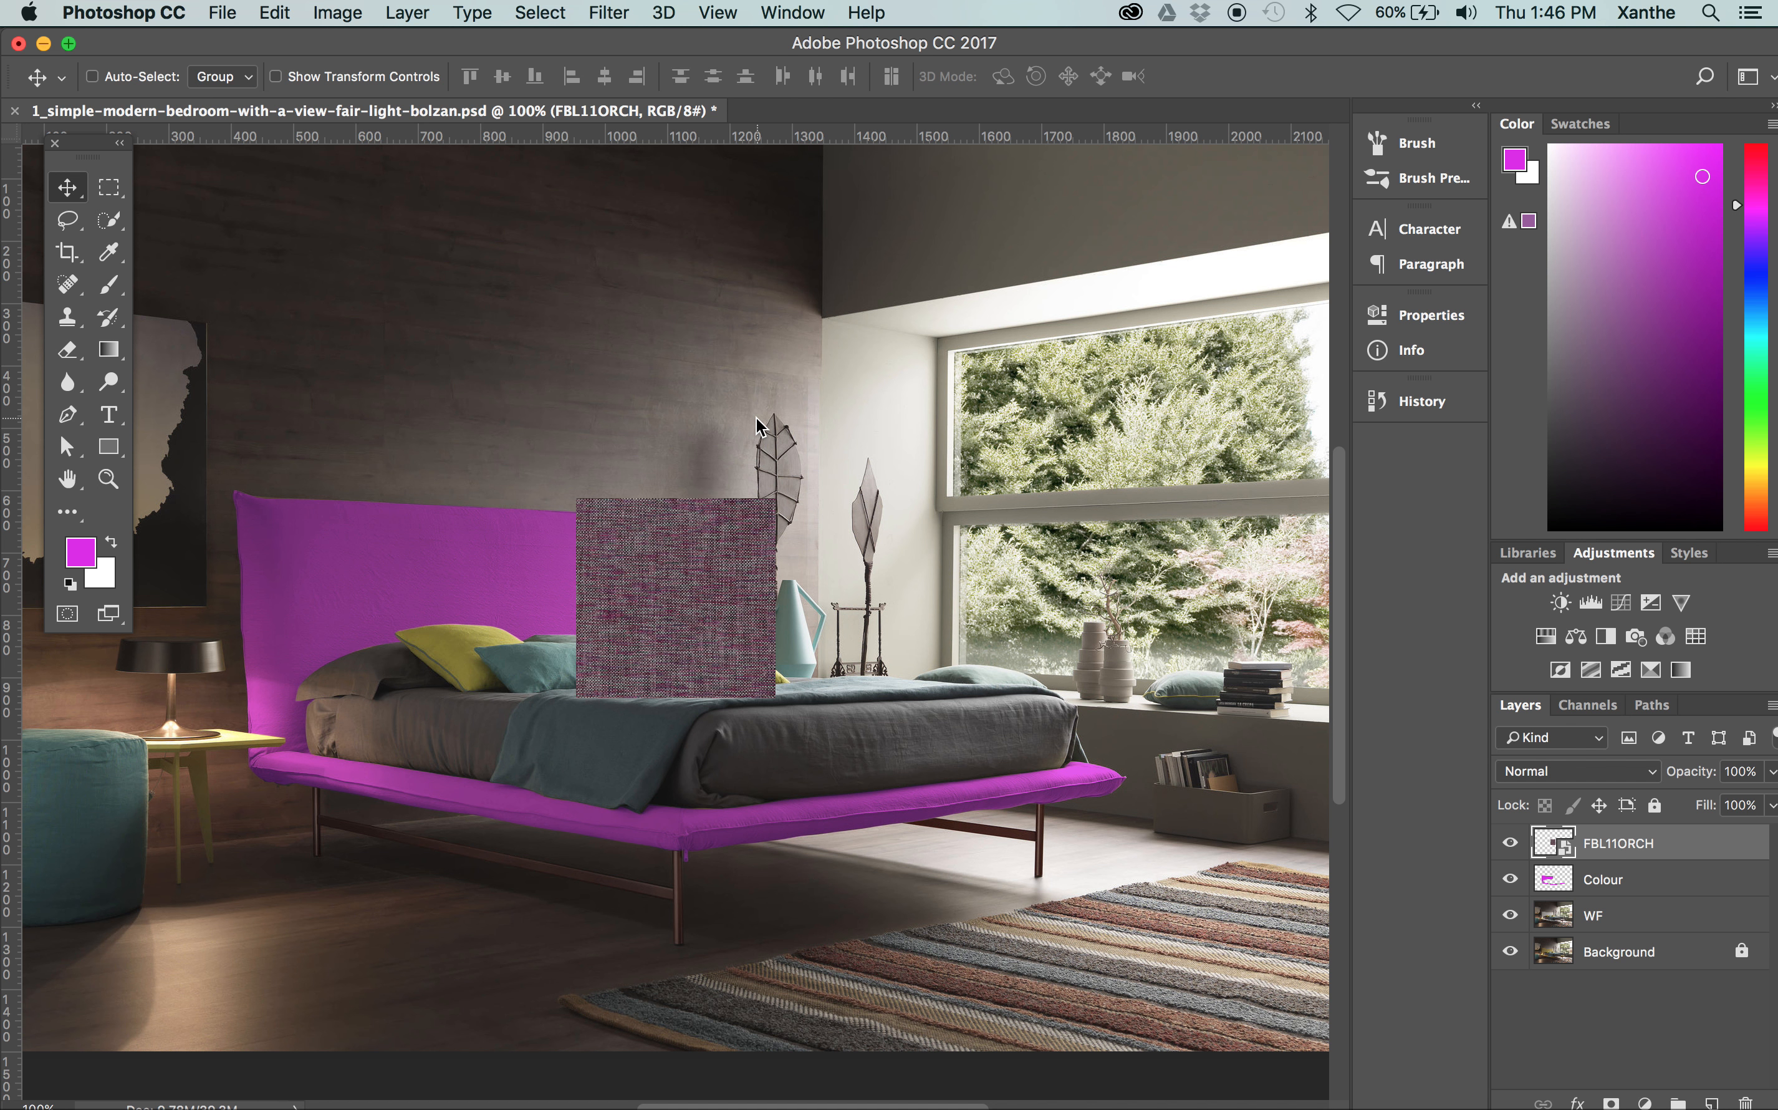
pyautogui.moveTo(690, 609); pyautogui.dragTo(331, 375)
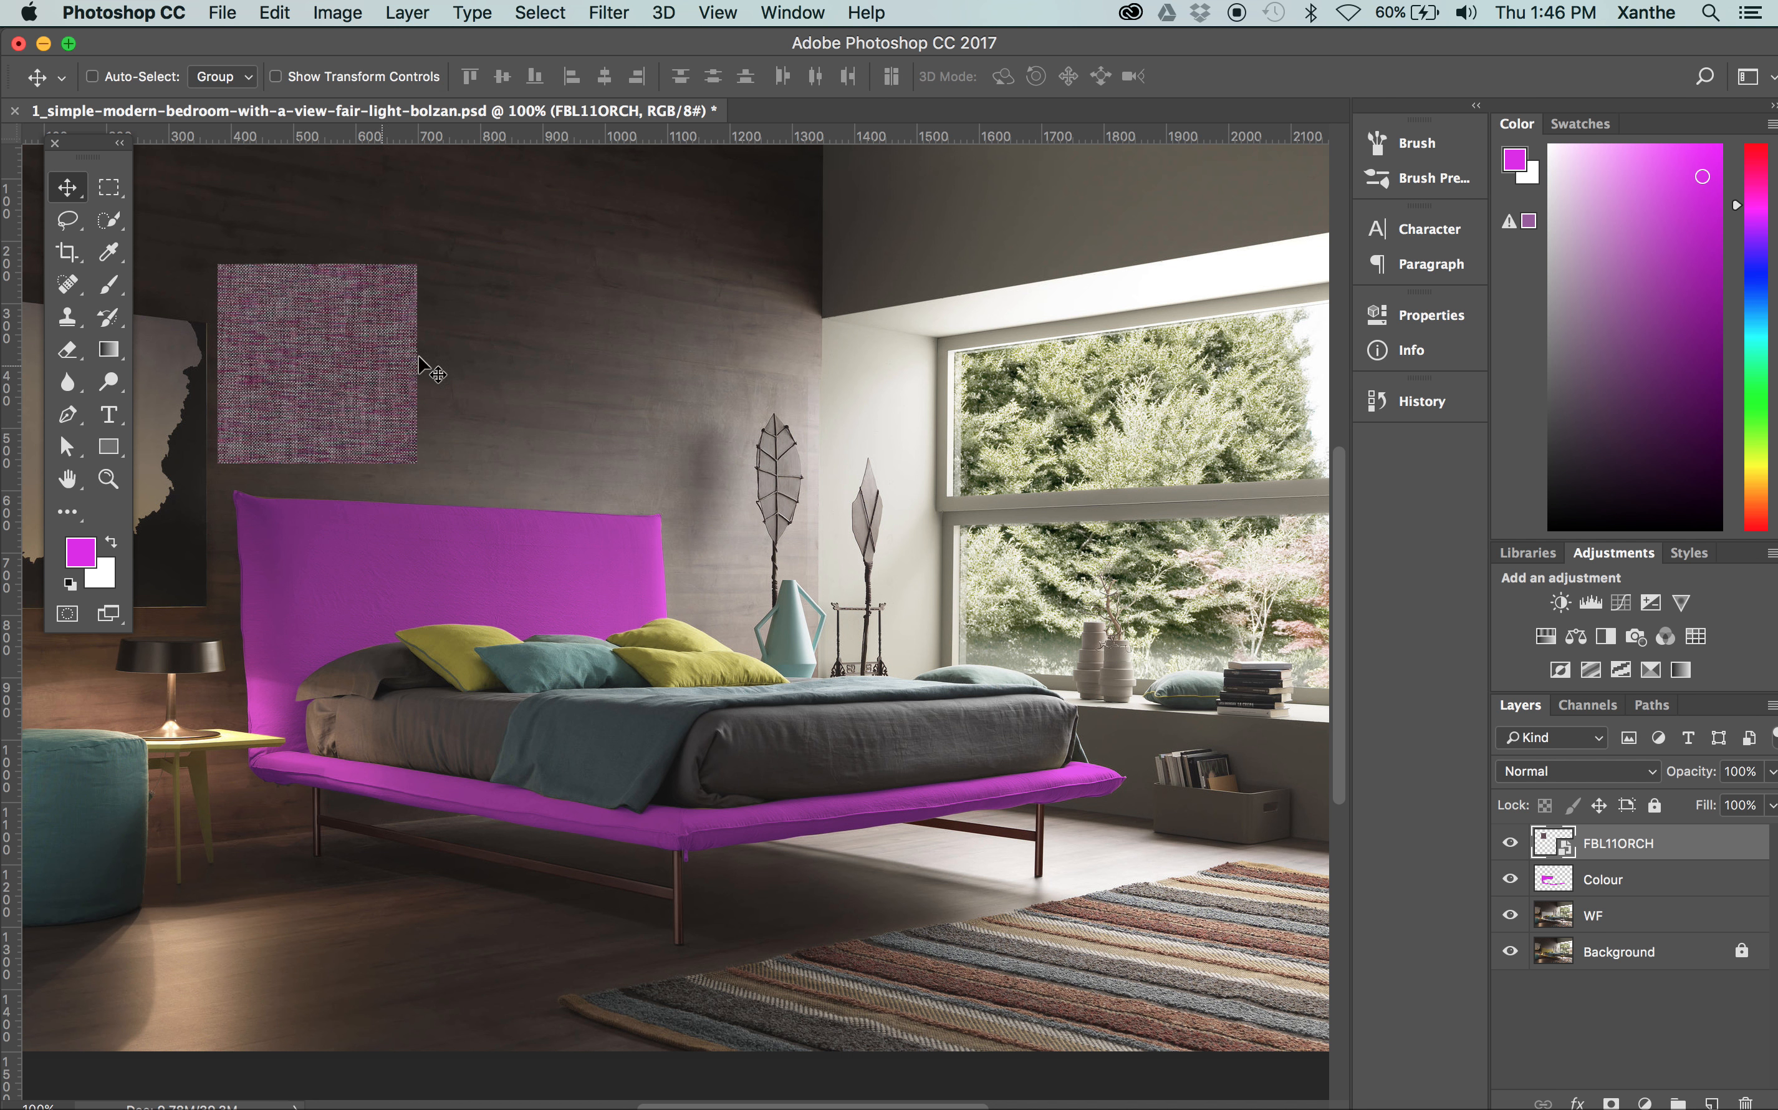
# Open the contents of the FBL11ORCH smart object to view them, and close them again
pyautogui.rightClick(1564, 848)
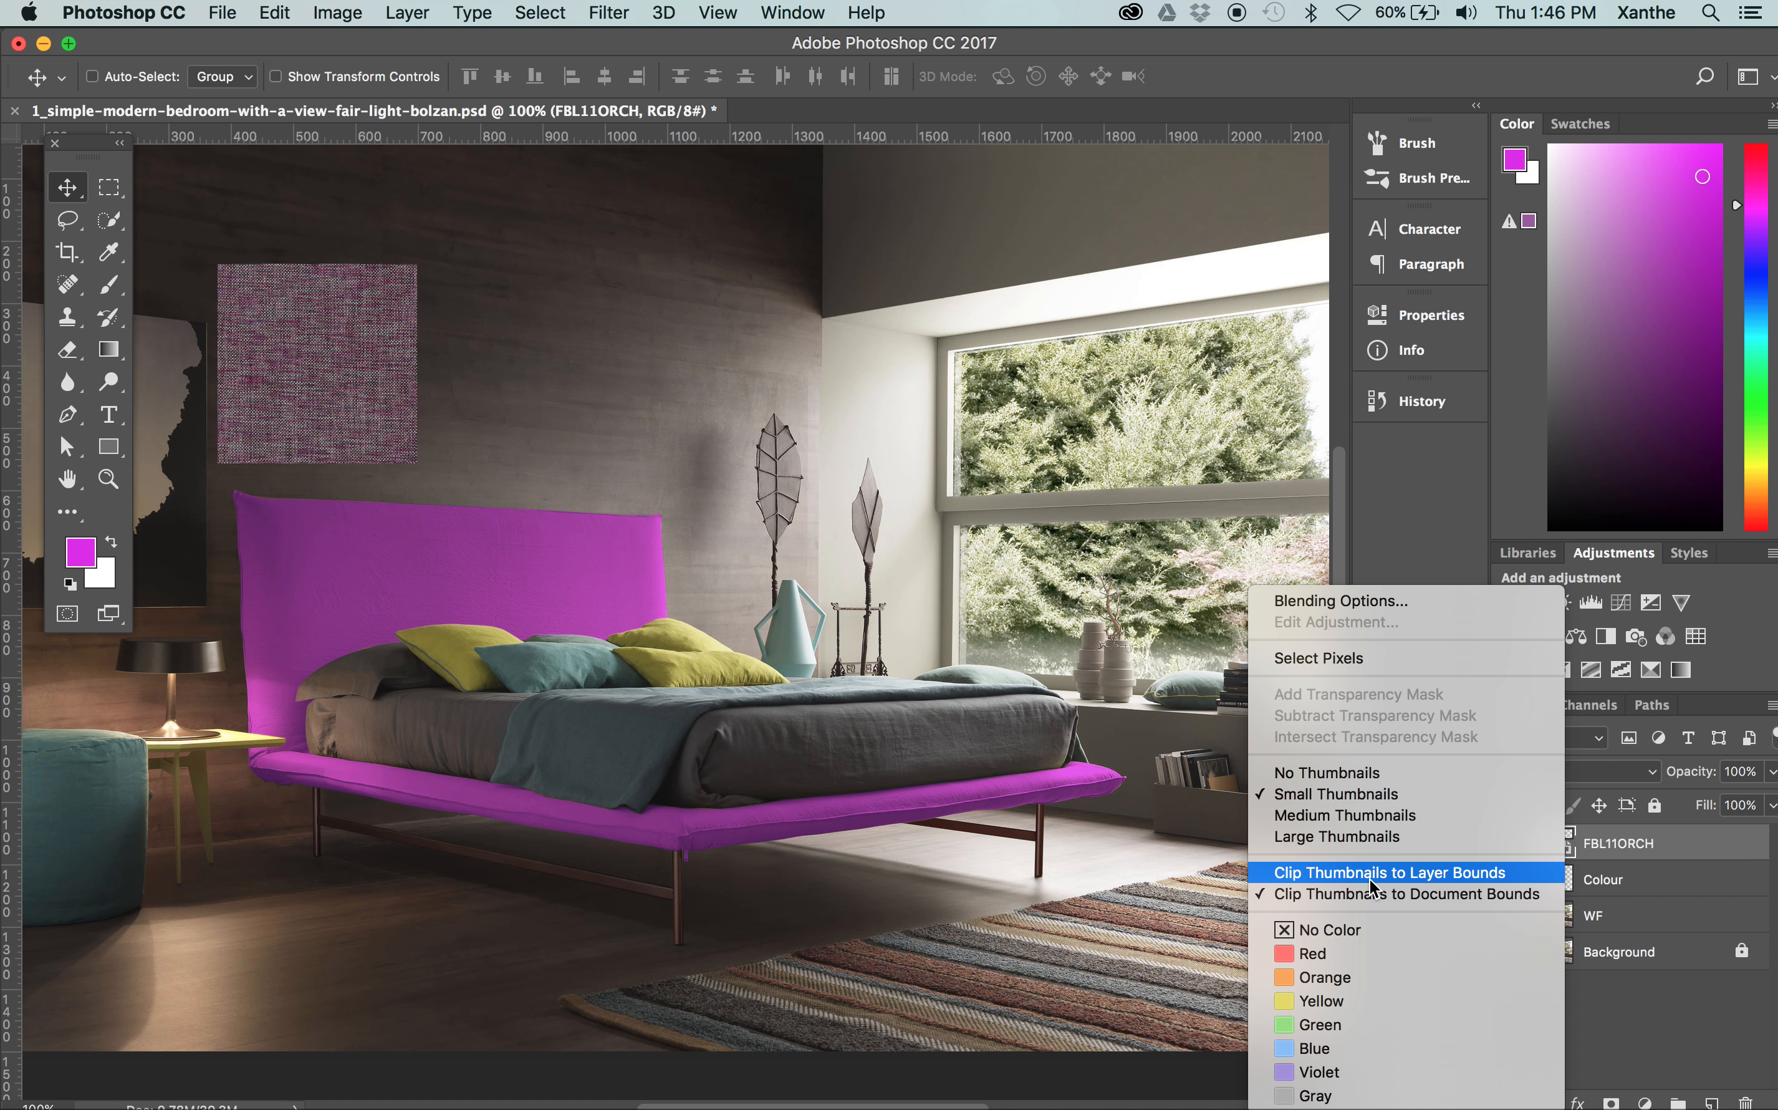
pyautogui.click(1618, 850)
pyautogui.doubleClick(1569, 848)
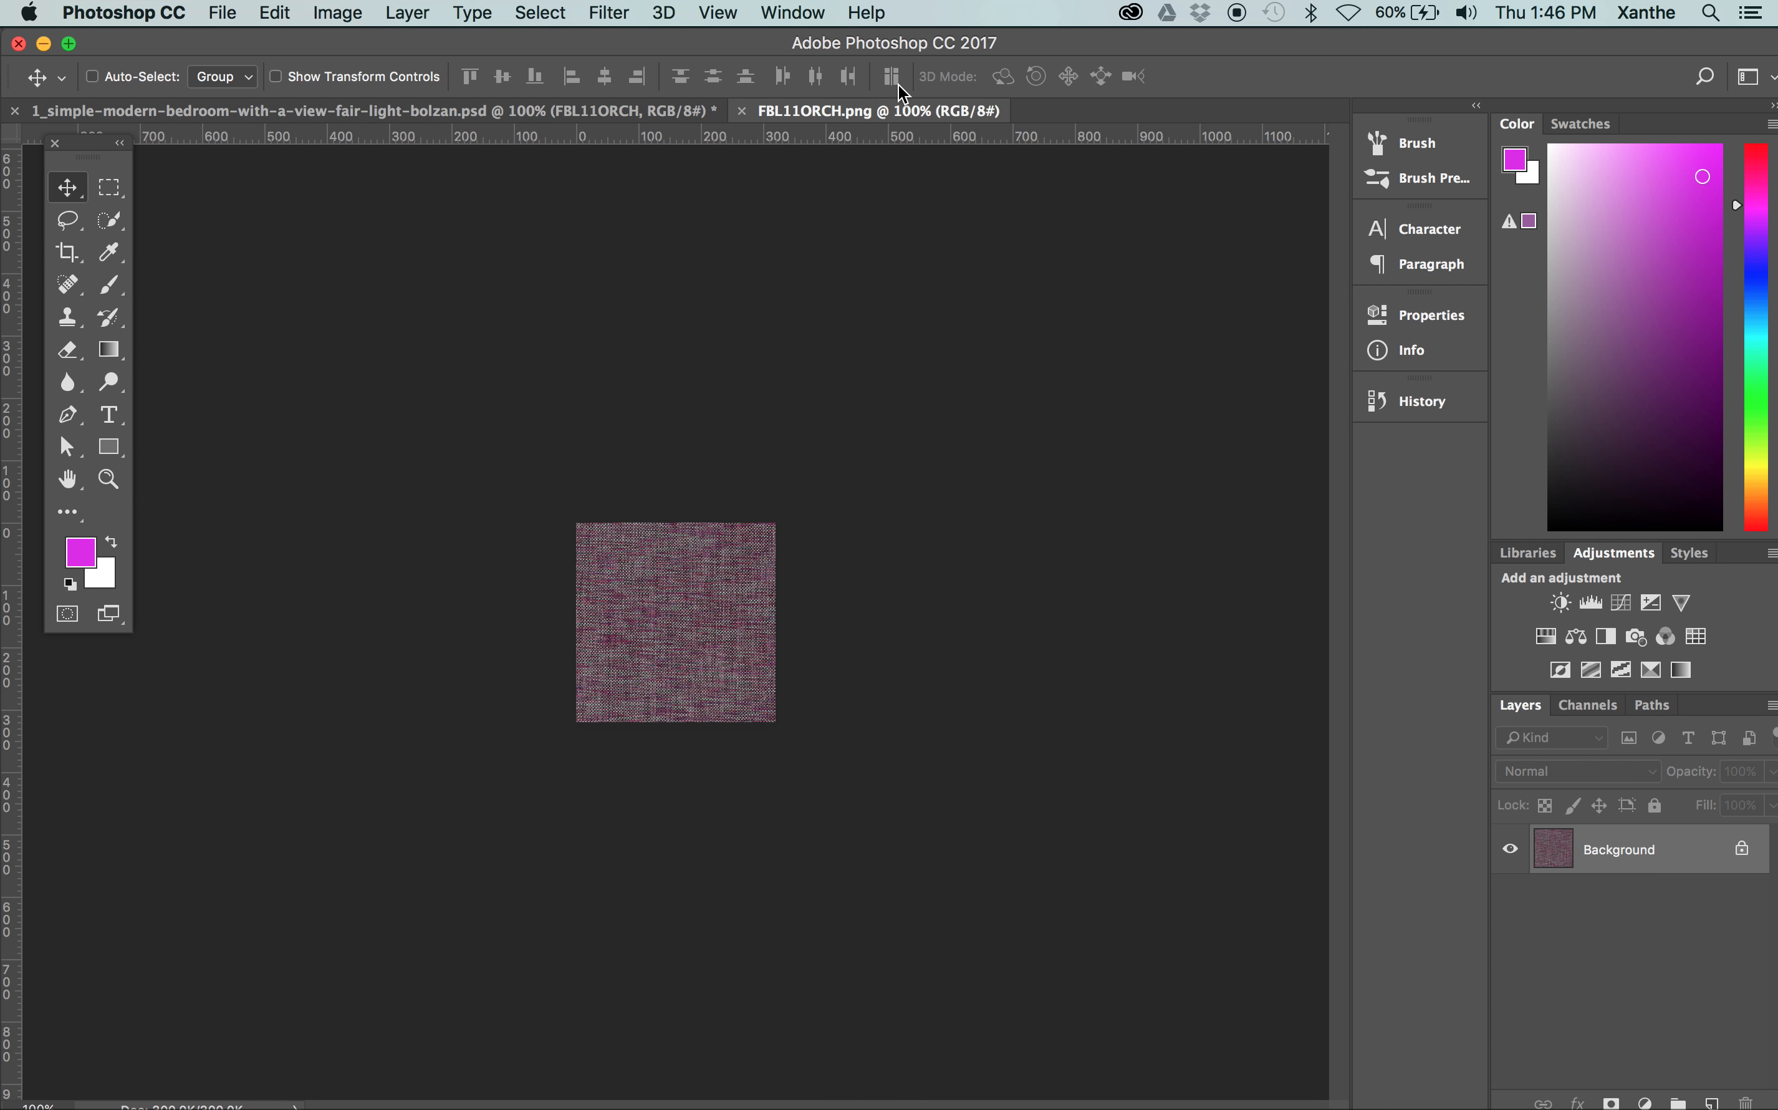
pyautogui.click(742, 111)
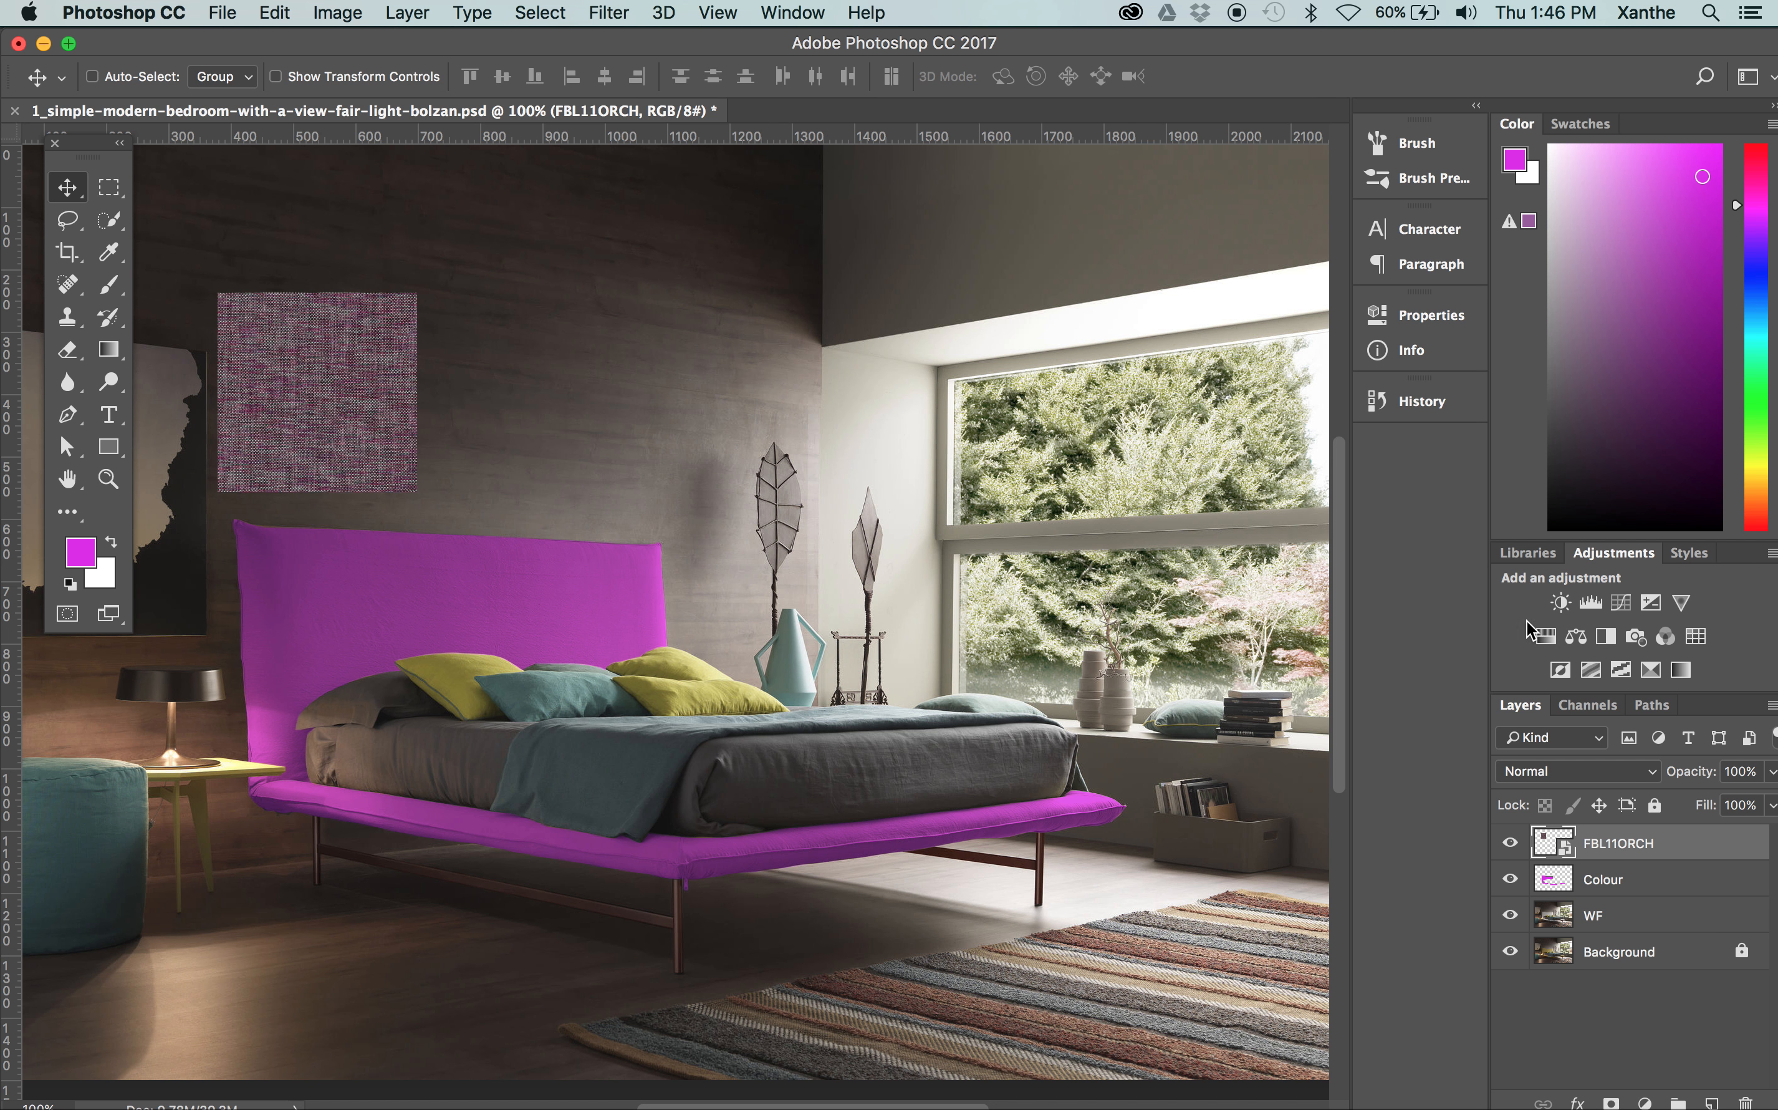
# Rasterize the FBL11ORCH smart object layer
pyautogui.rightClick(1562, 845)
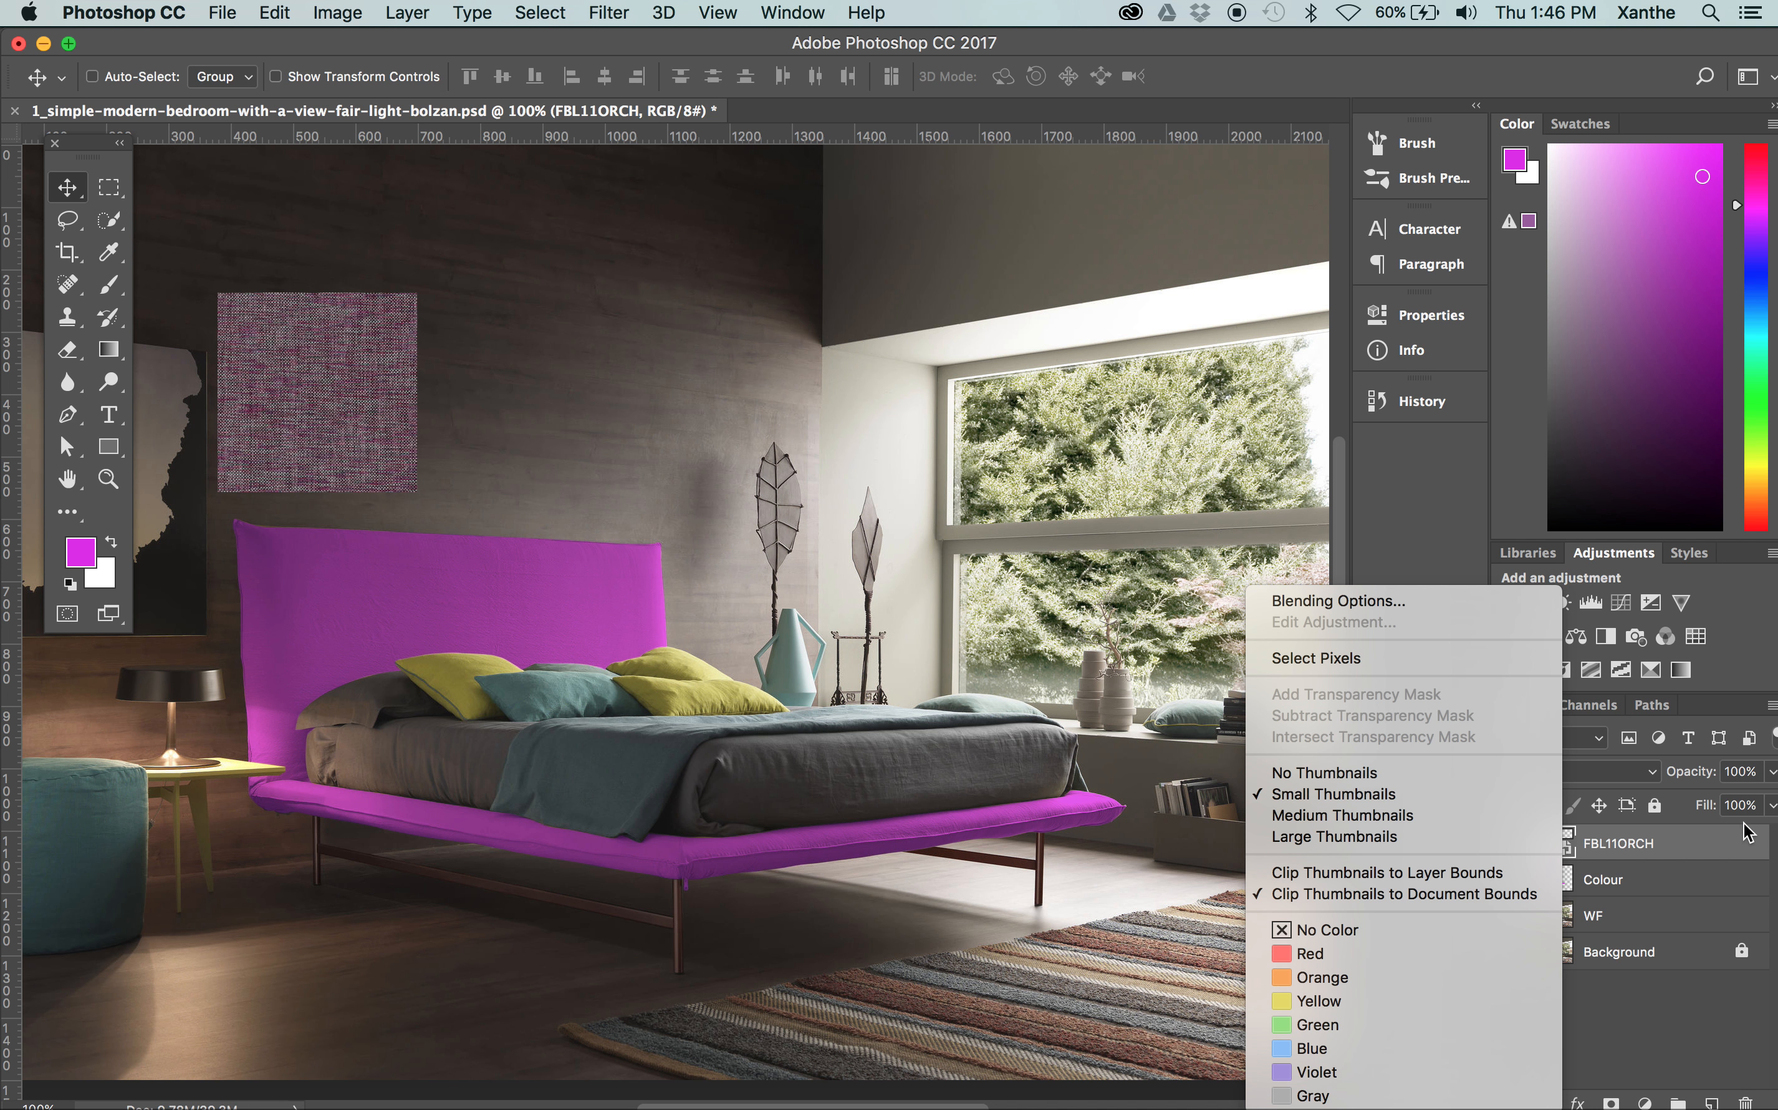
pyautogui.click(1671, 848)
pyautogui.rightClick(1662, 849)
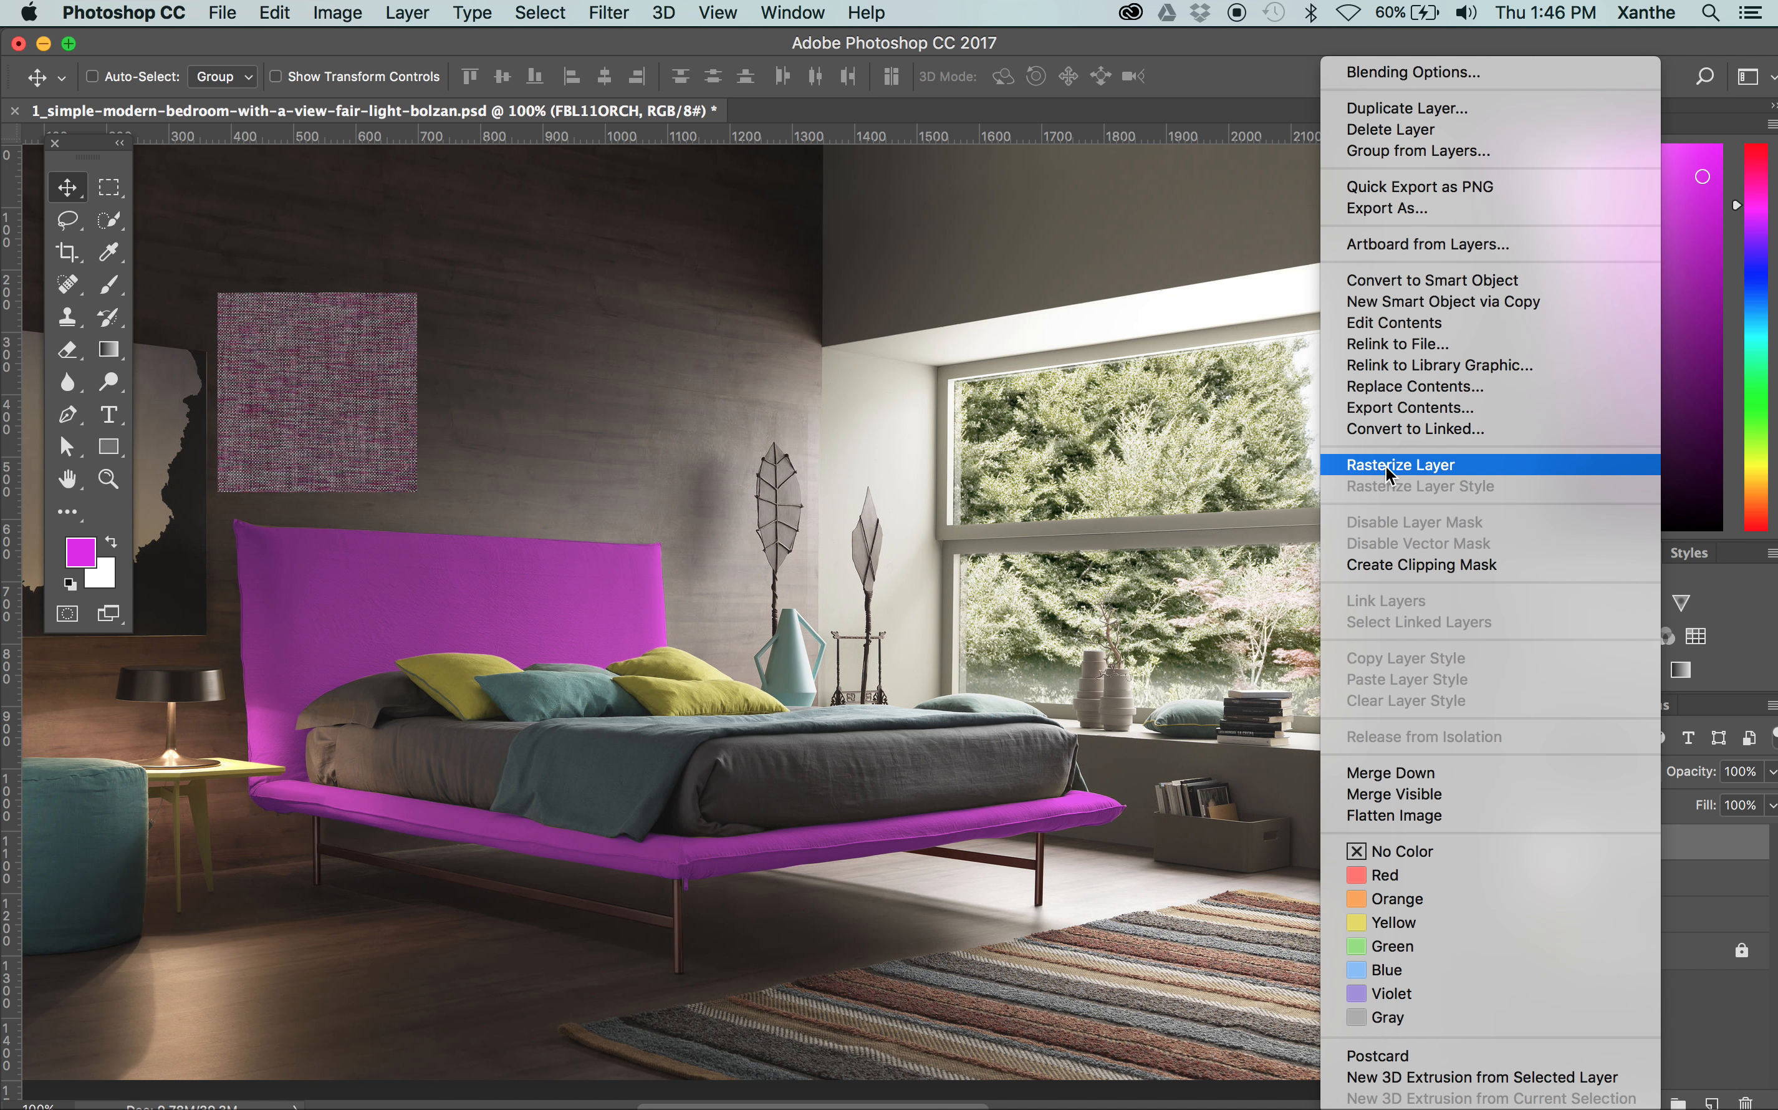
pyautogui.click(1366, 465)
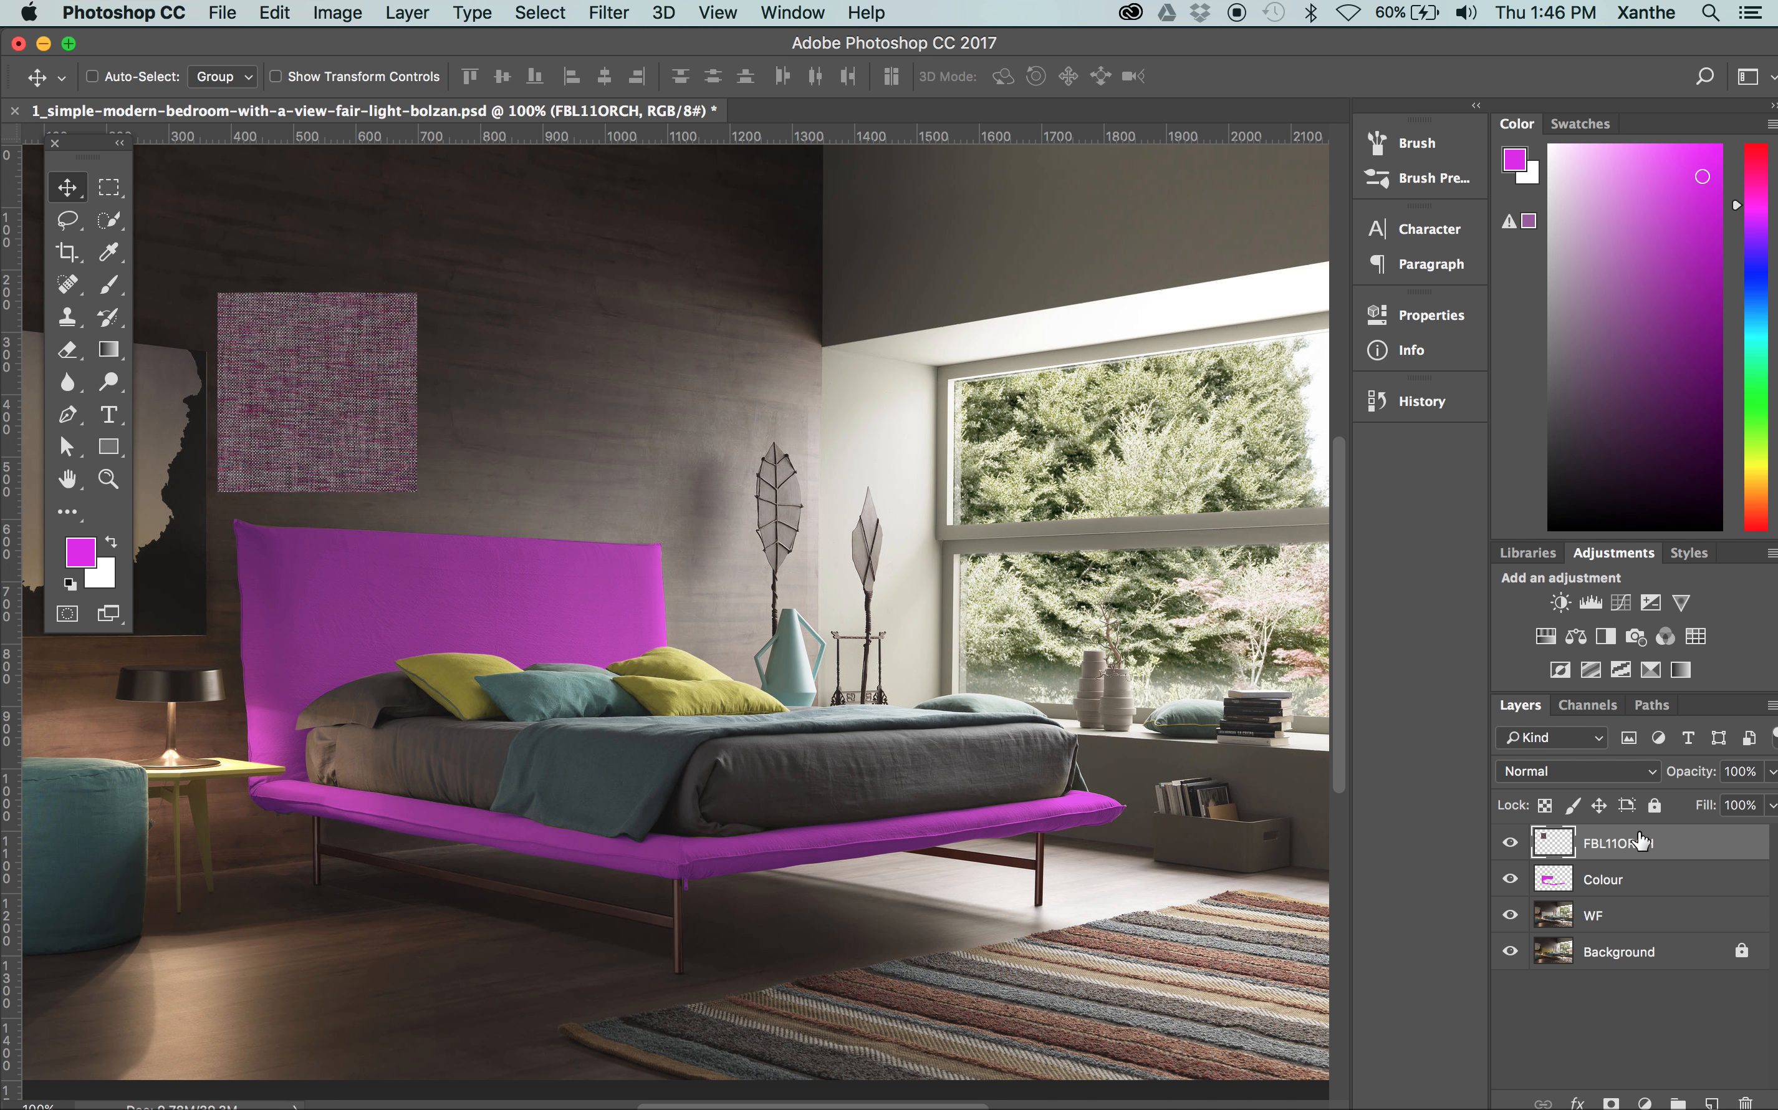
# Scale the FBL11ORCH texture proportionally to about 454%, and position it over the whole bed frame
pyautogui.moveTo(389, 410); pyautogui.dragTo(391, 620)
pyautogui.hotkey('ctrl', 't')
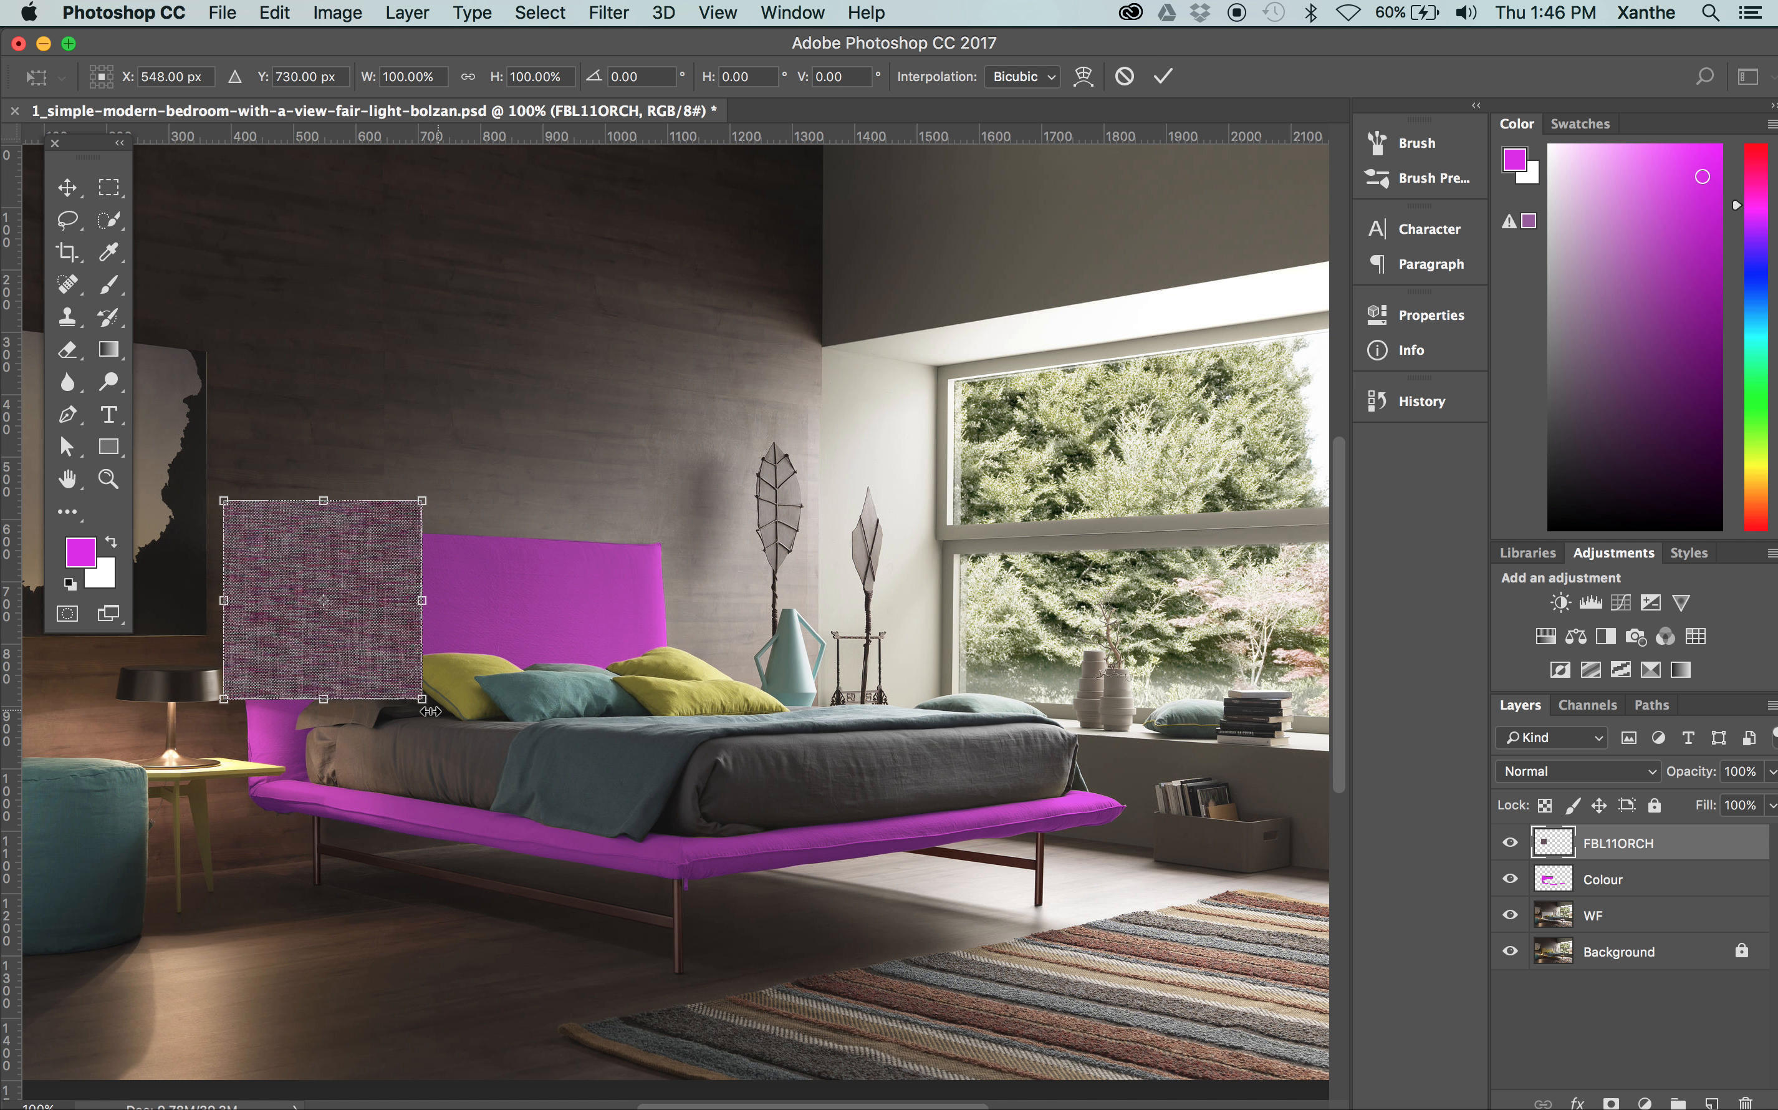
pyautogui.moveTo(422, 699); pyautogui.dragTo(1093, 963)
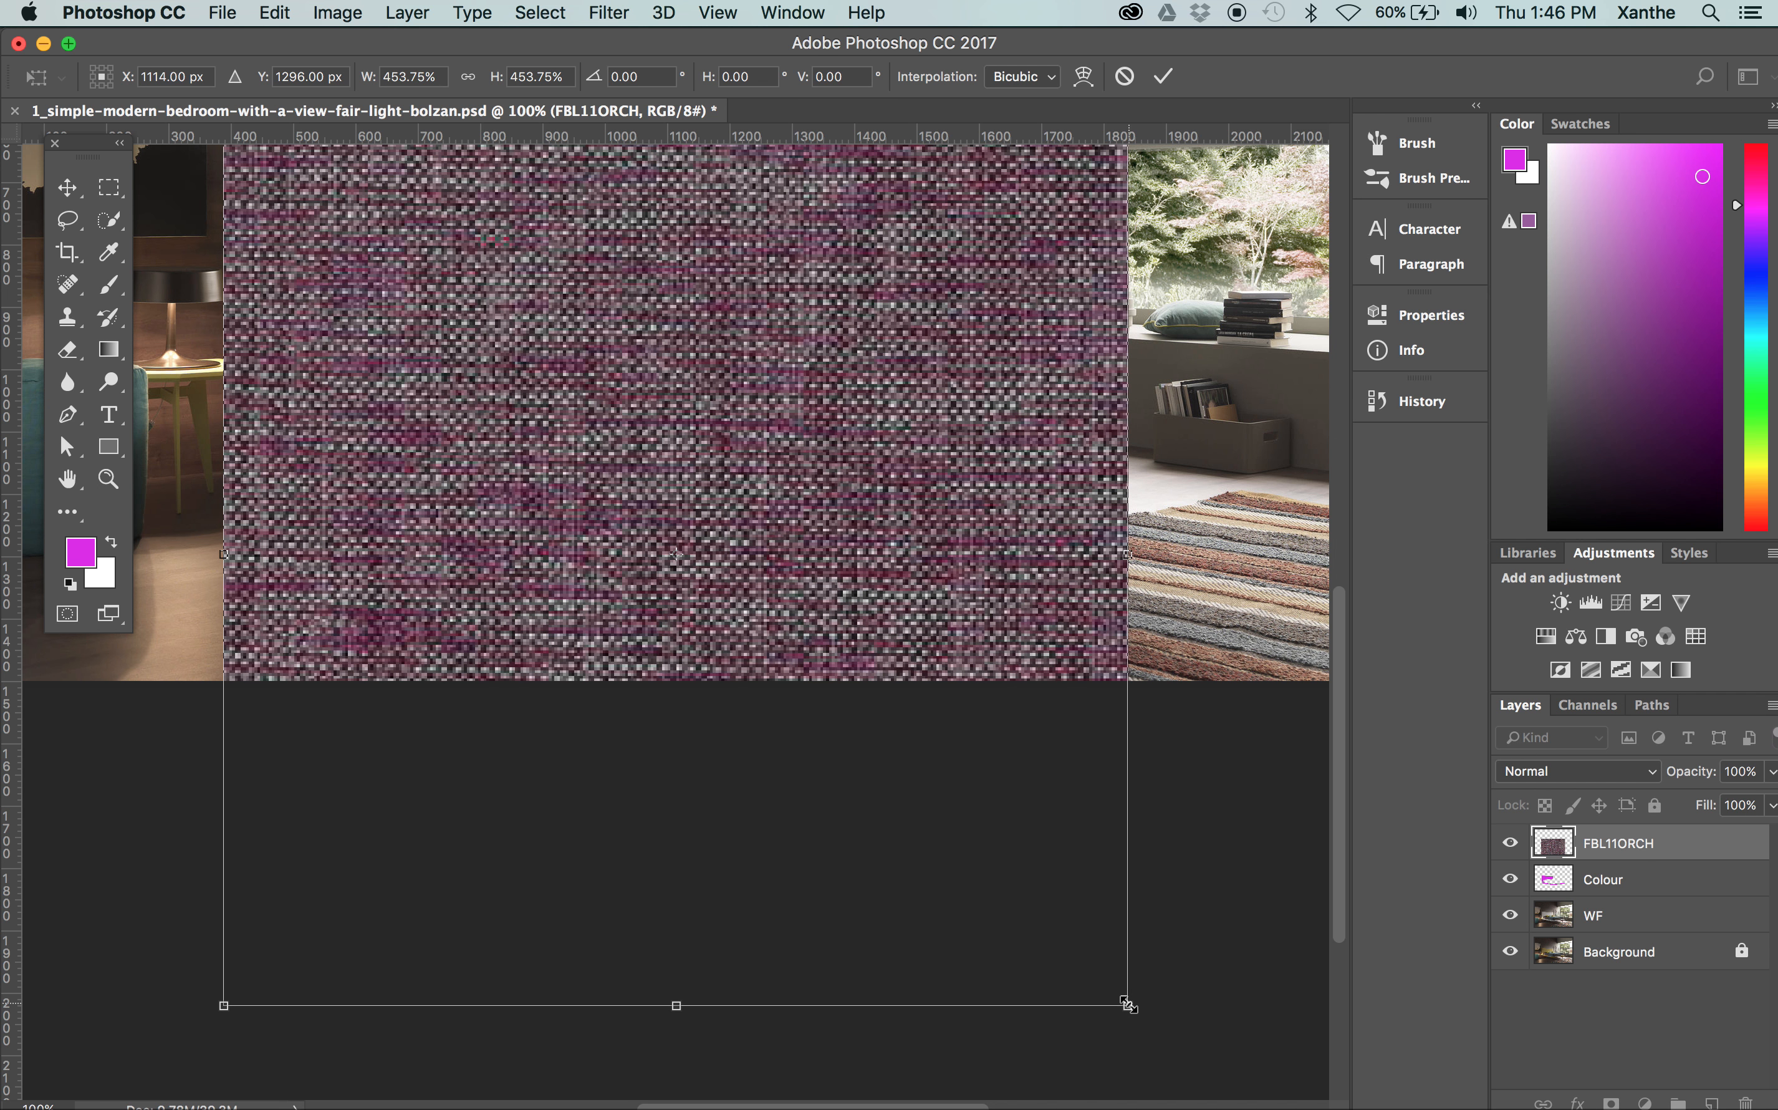
pyautogui.press('Return')
pyautogui.scroll(5, 909, 452)
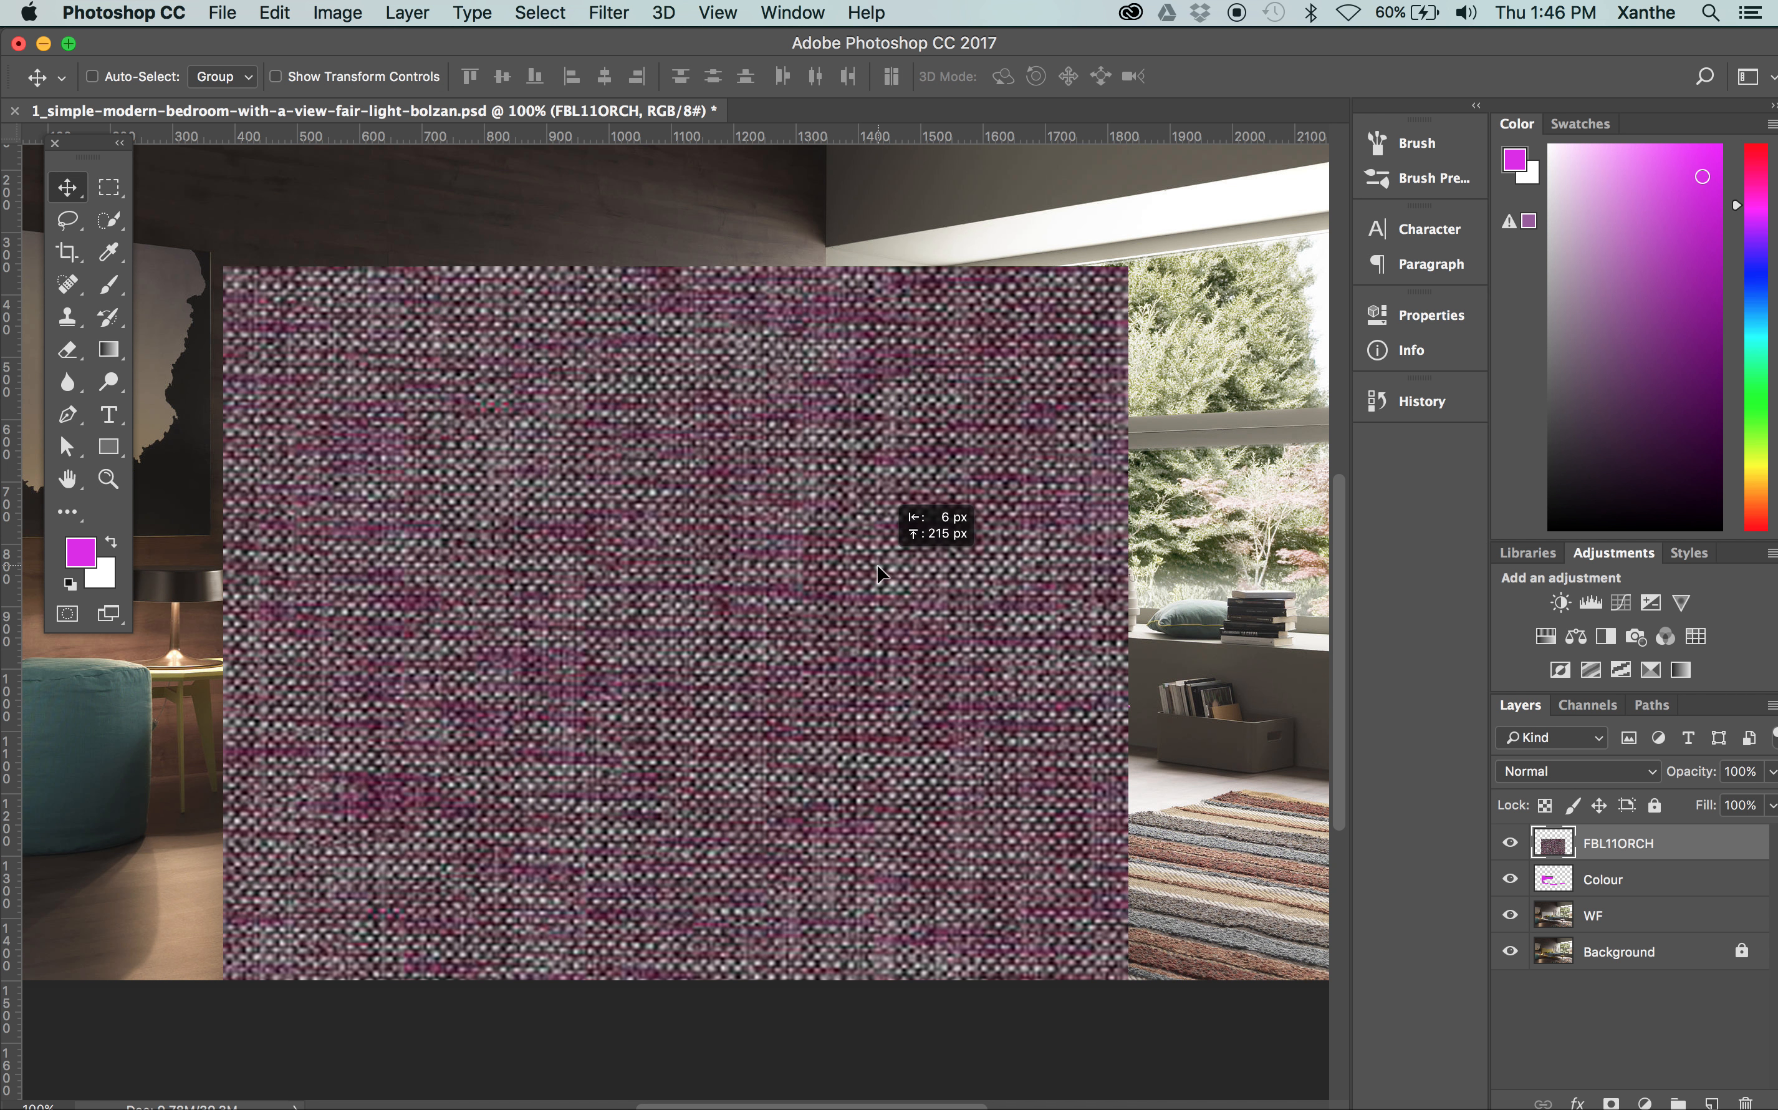
# Make a selection from the BedHead Path with a 0.5-pixel feather, delete the texture outside the bed frame, and deselect
pyautogui.click(1650, 704)
pyautogui.click(1589, 740)
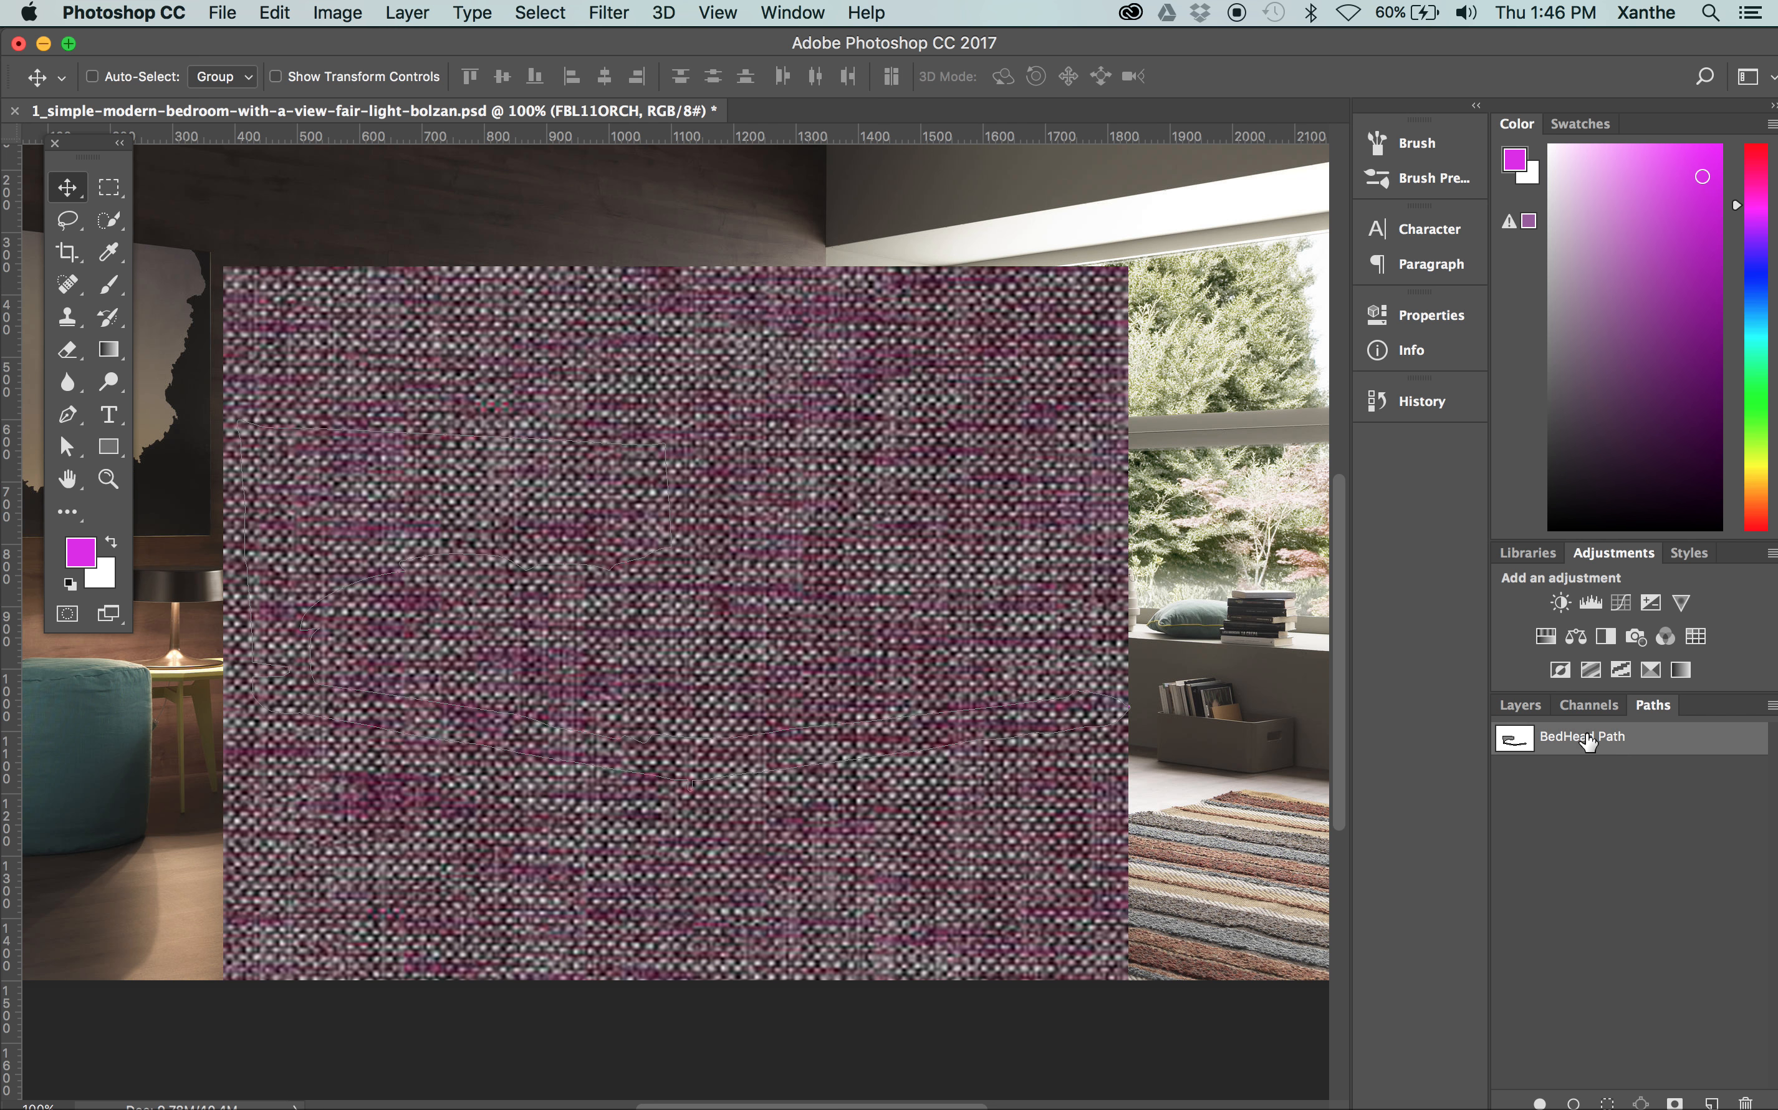
pyautogui.click(1772, 705)
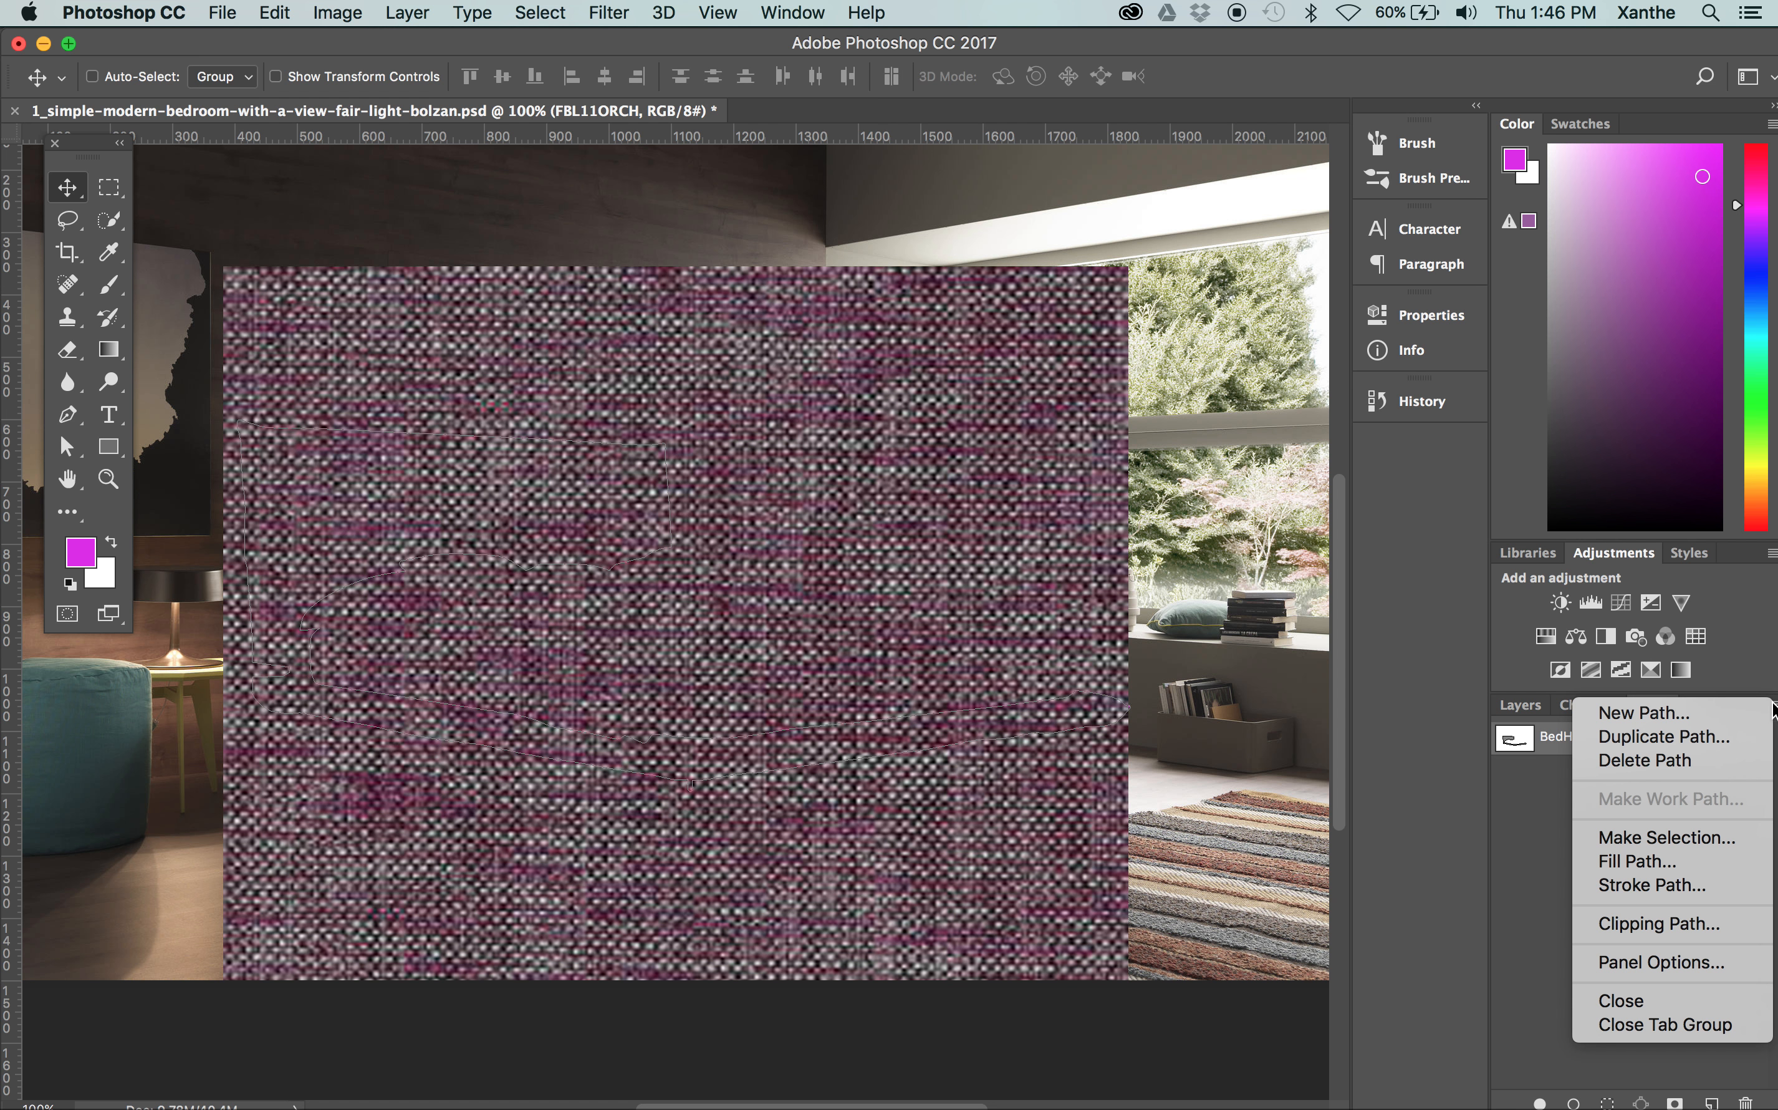
pyautogui.click(1666, 828)
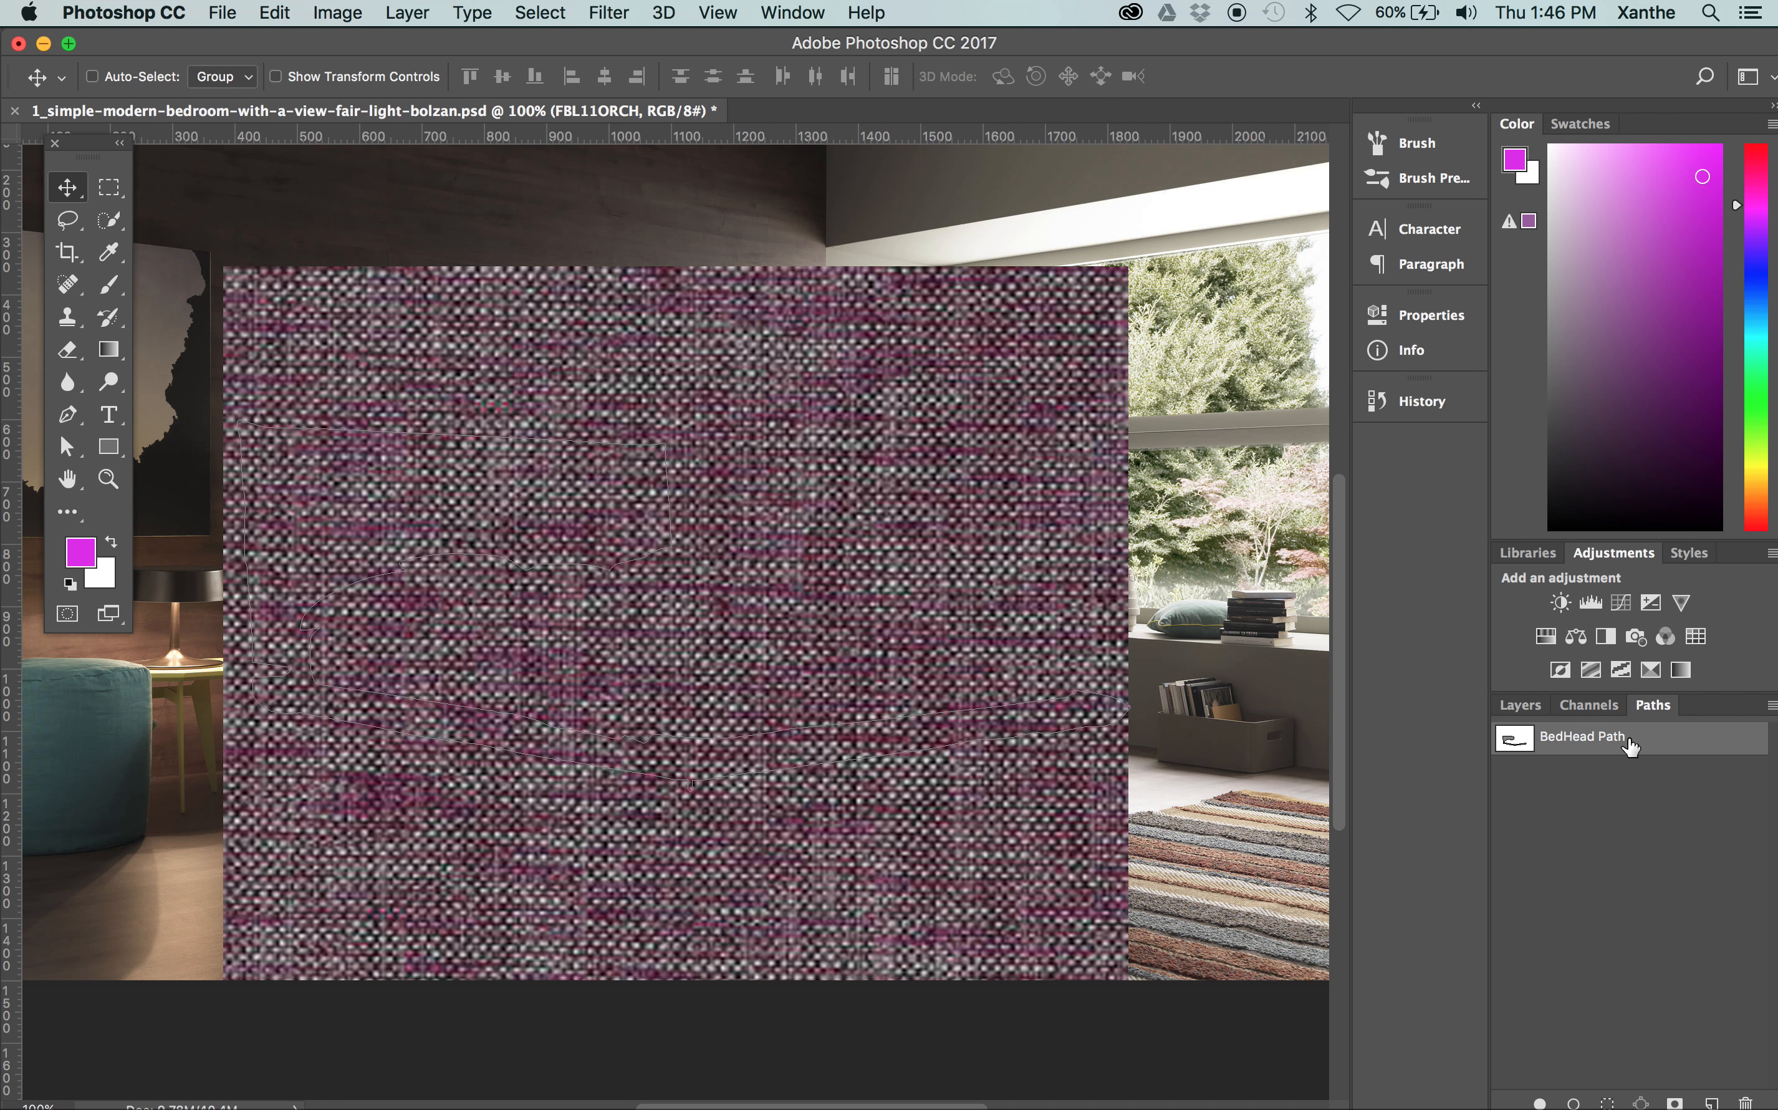
pyautogui.click(1772, 706)
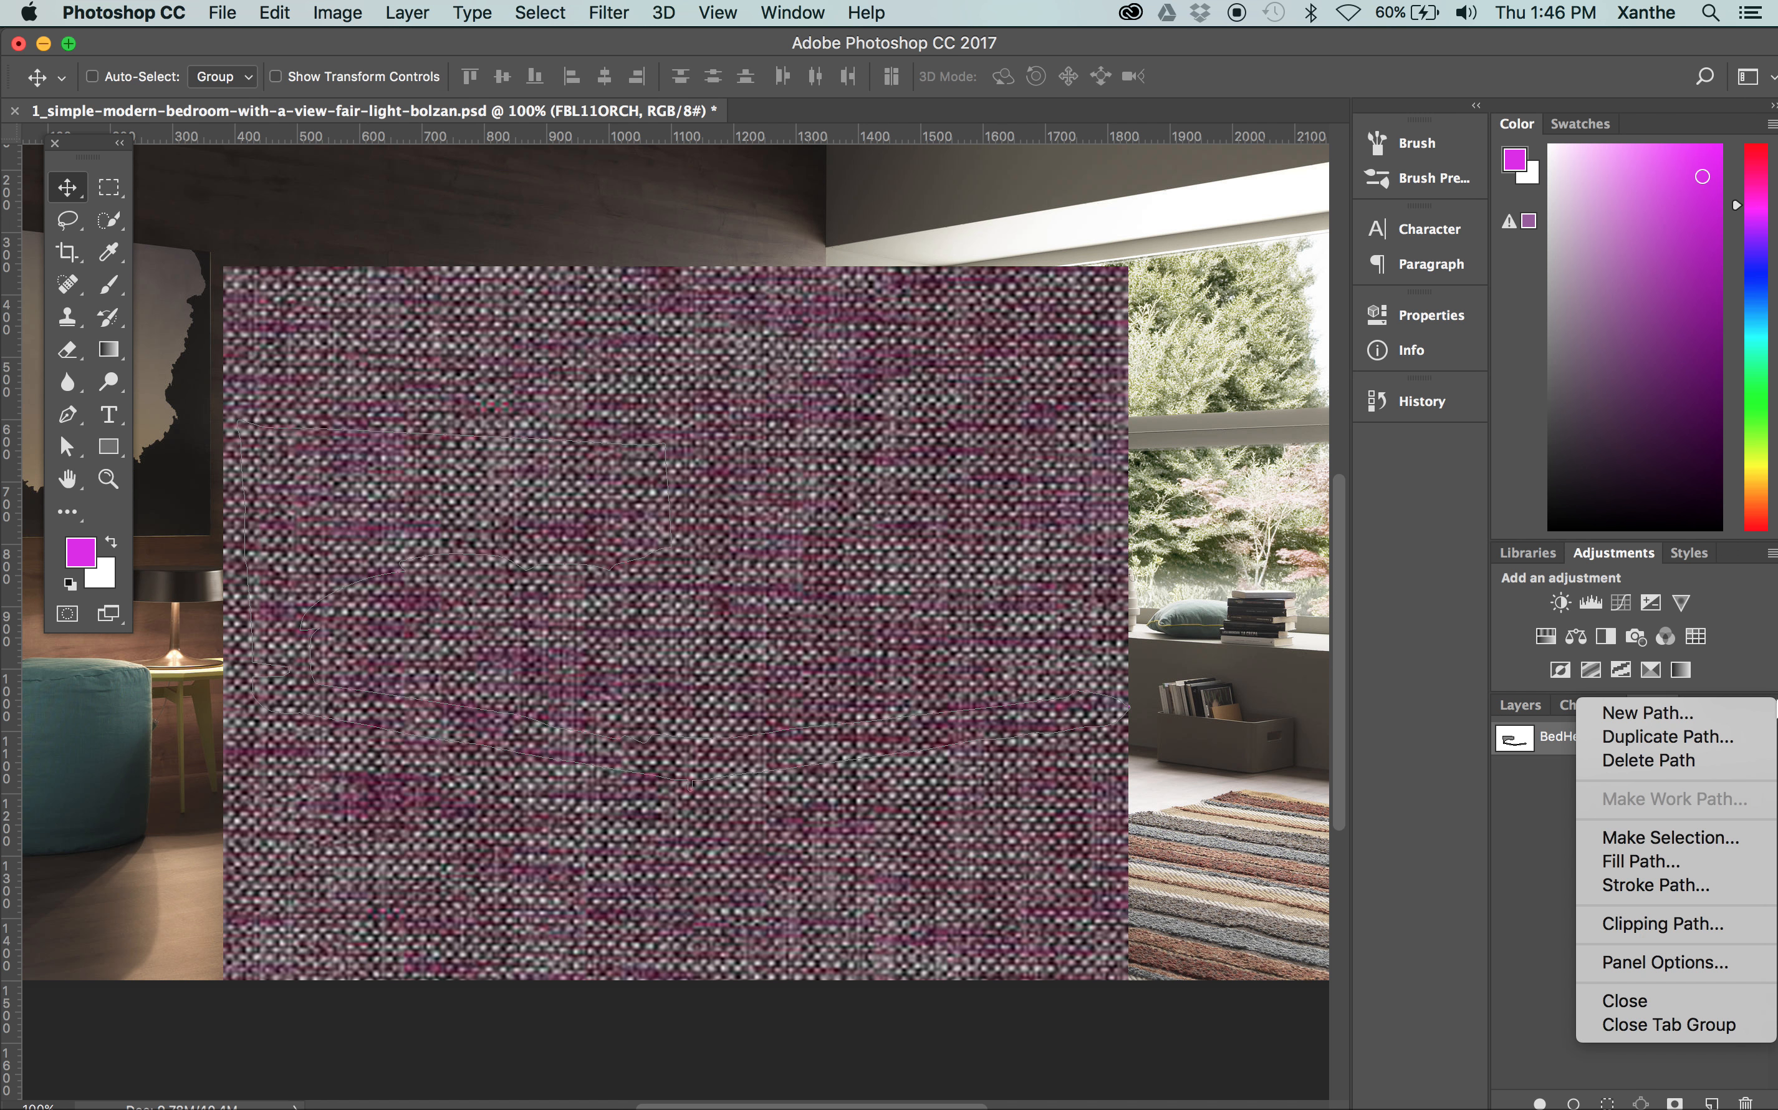
pyautogui.click(1669, 836)
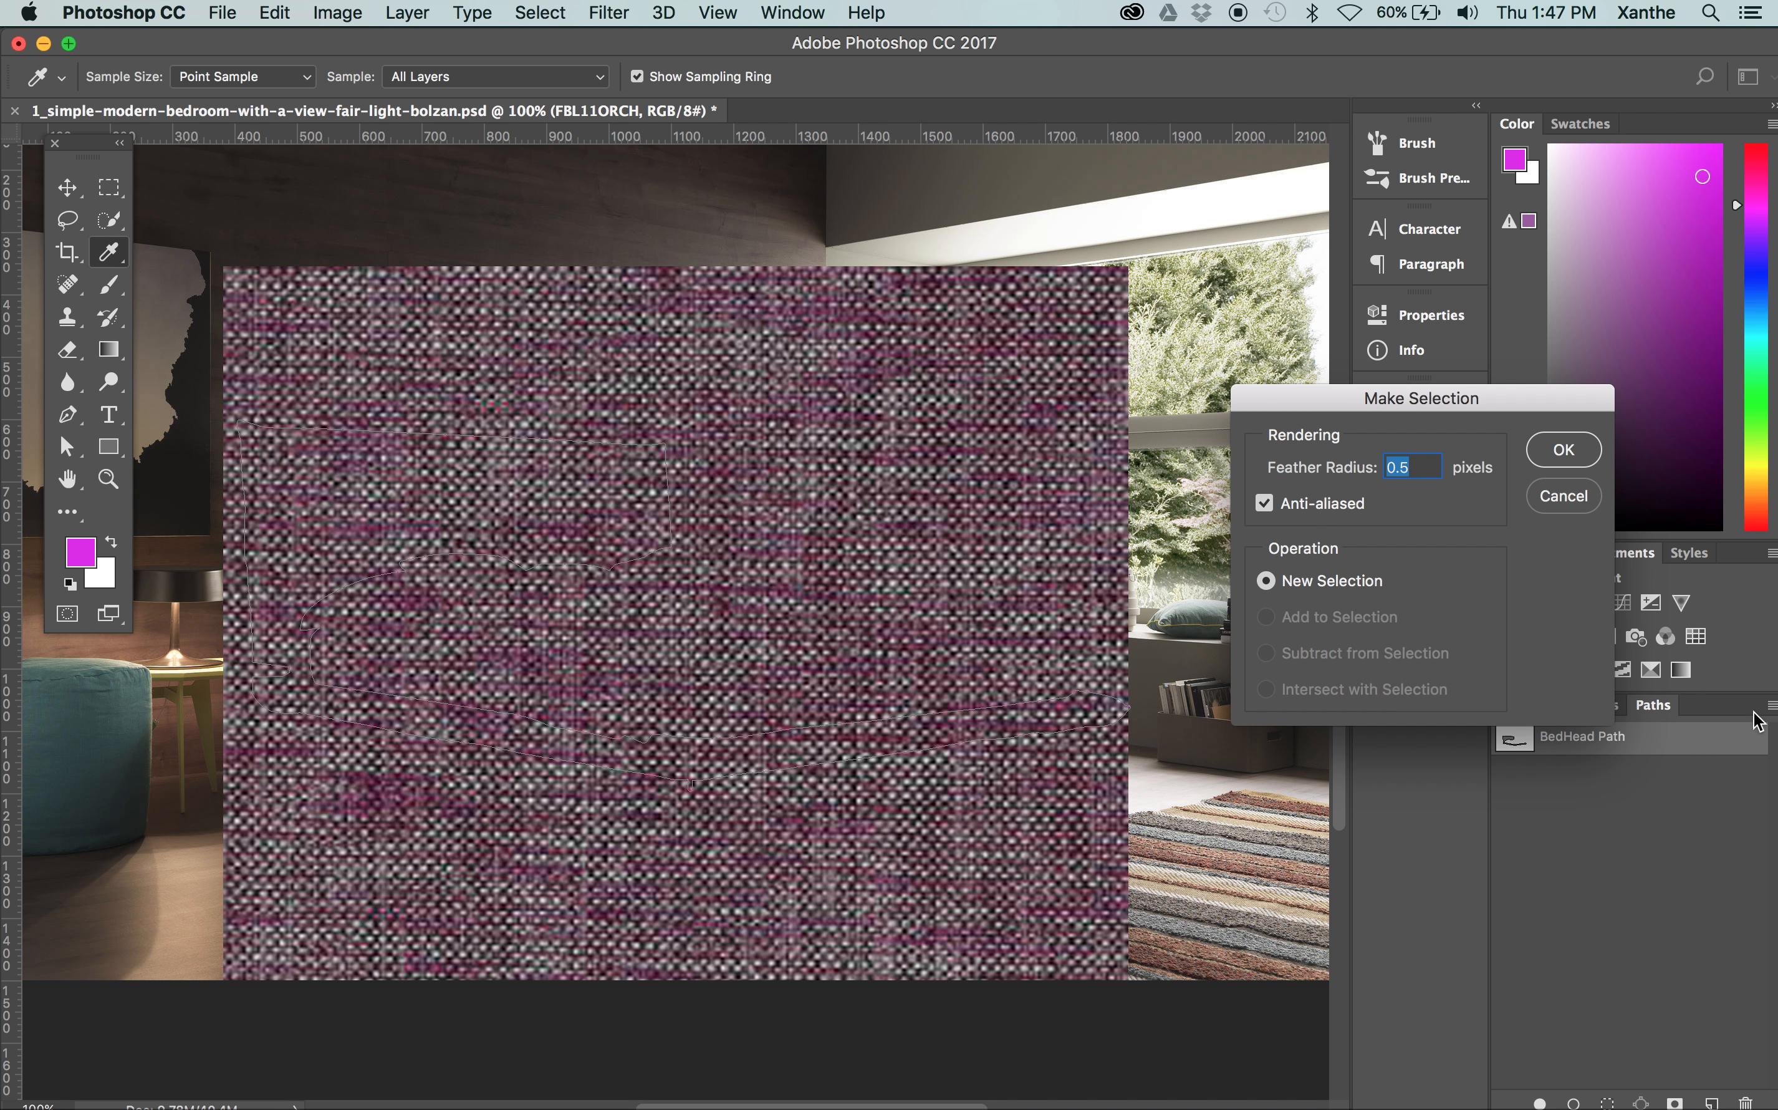
pyautogui.press('Return')
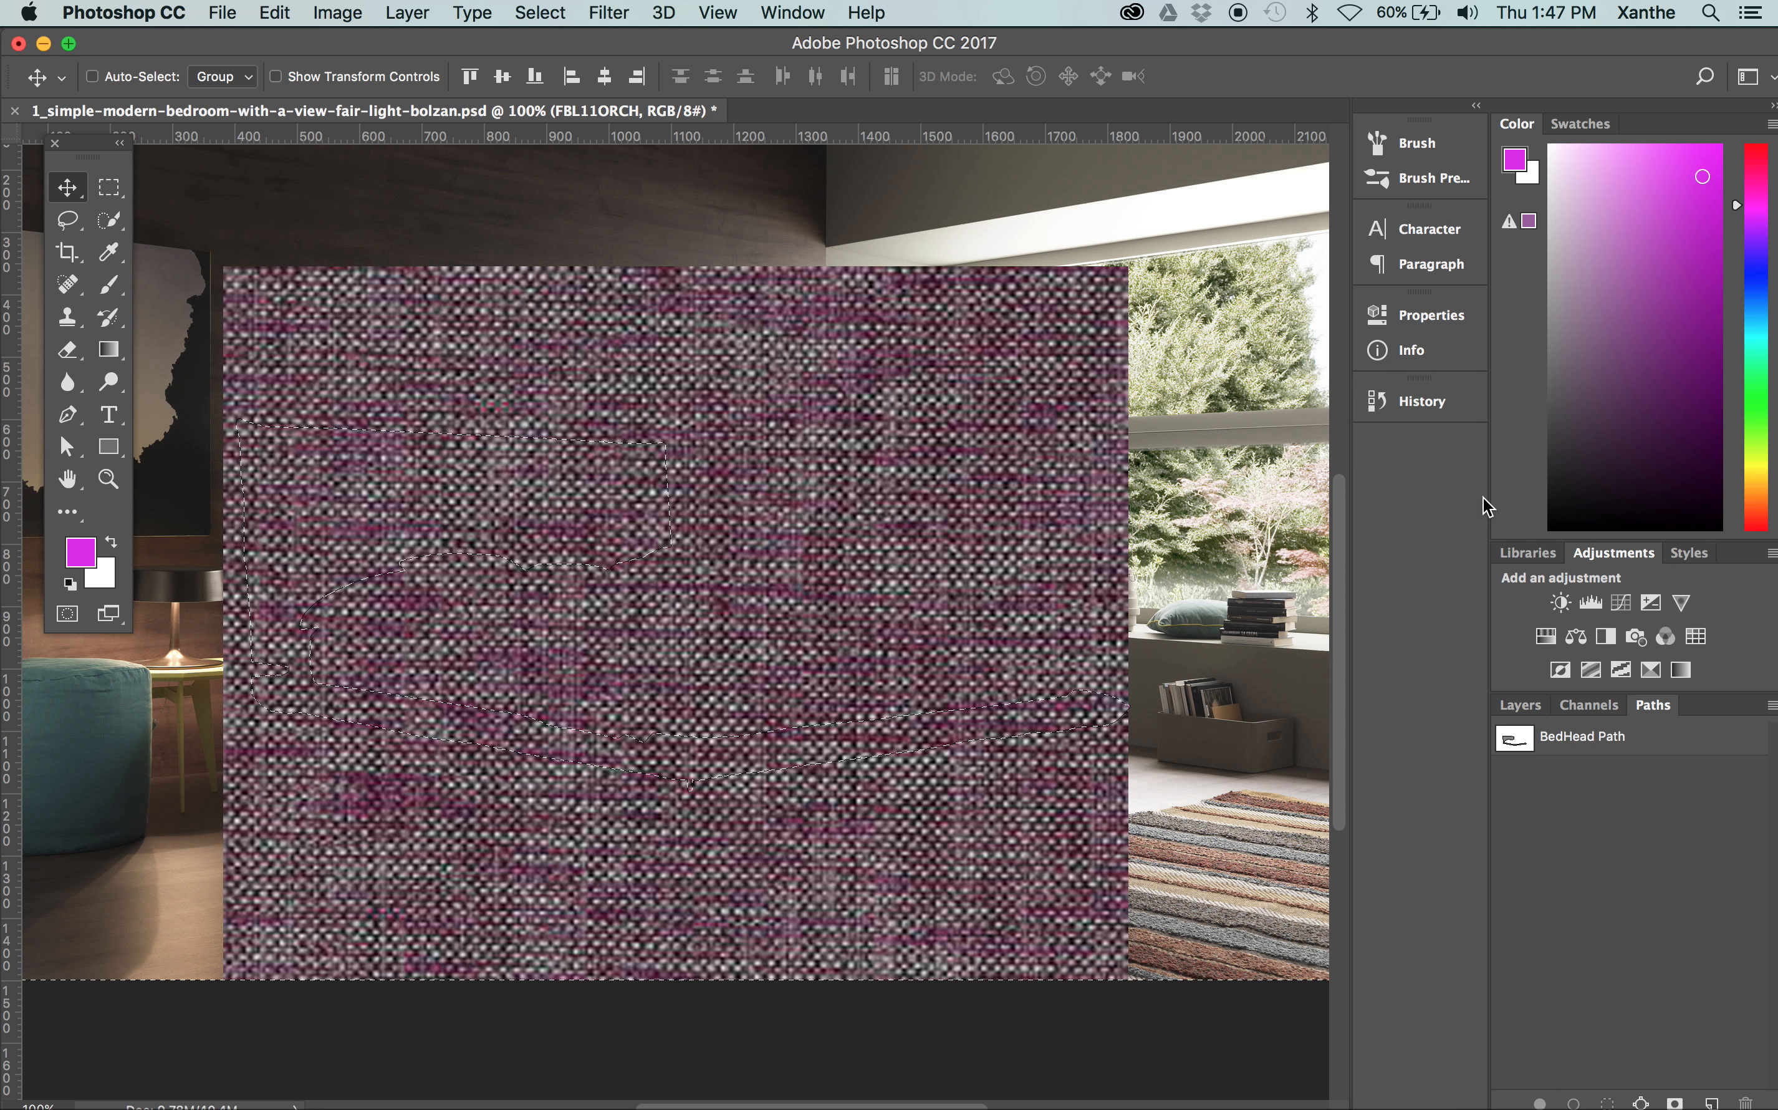
pyautogui.press('Delete')
pyautogui.press('super+d')
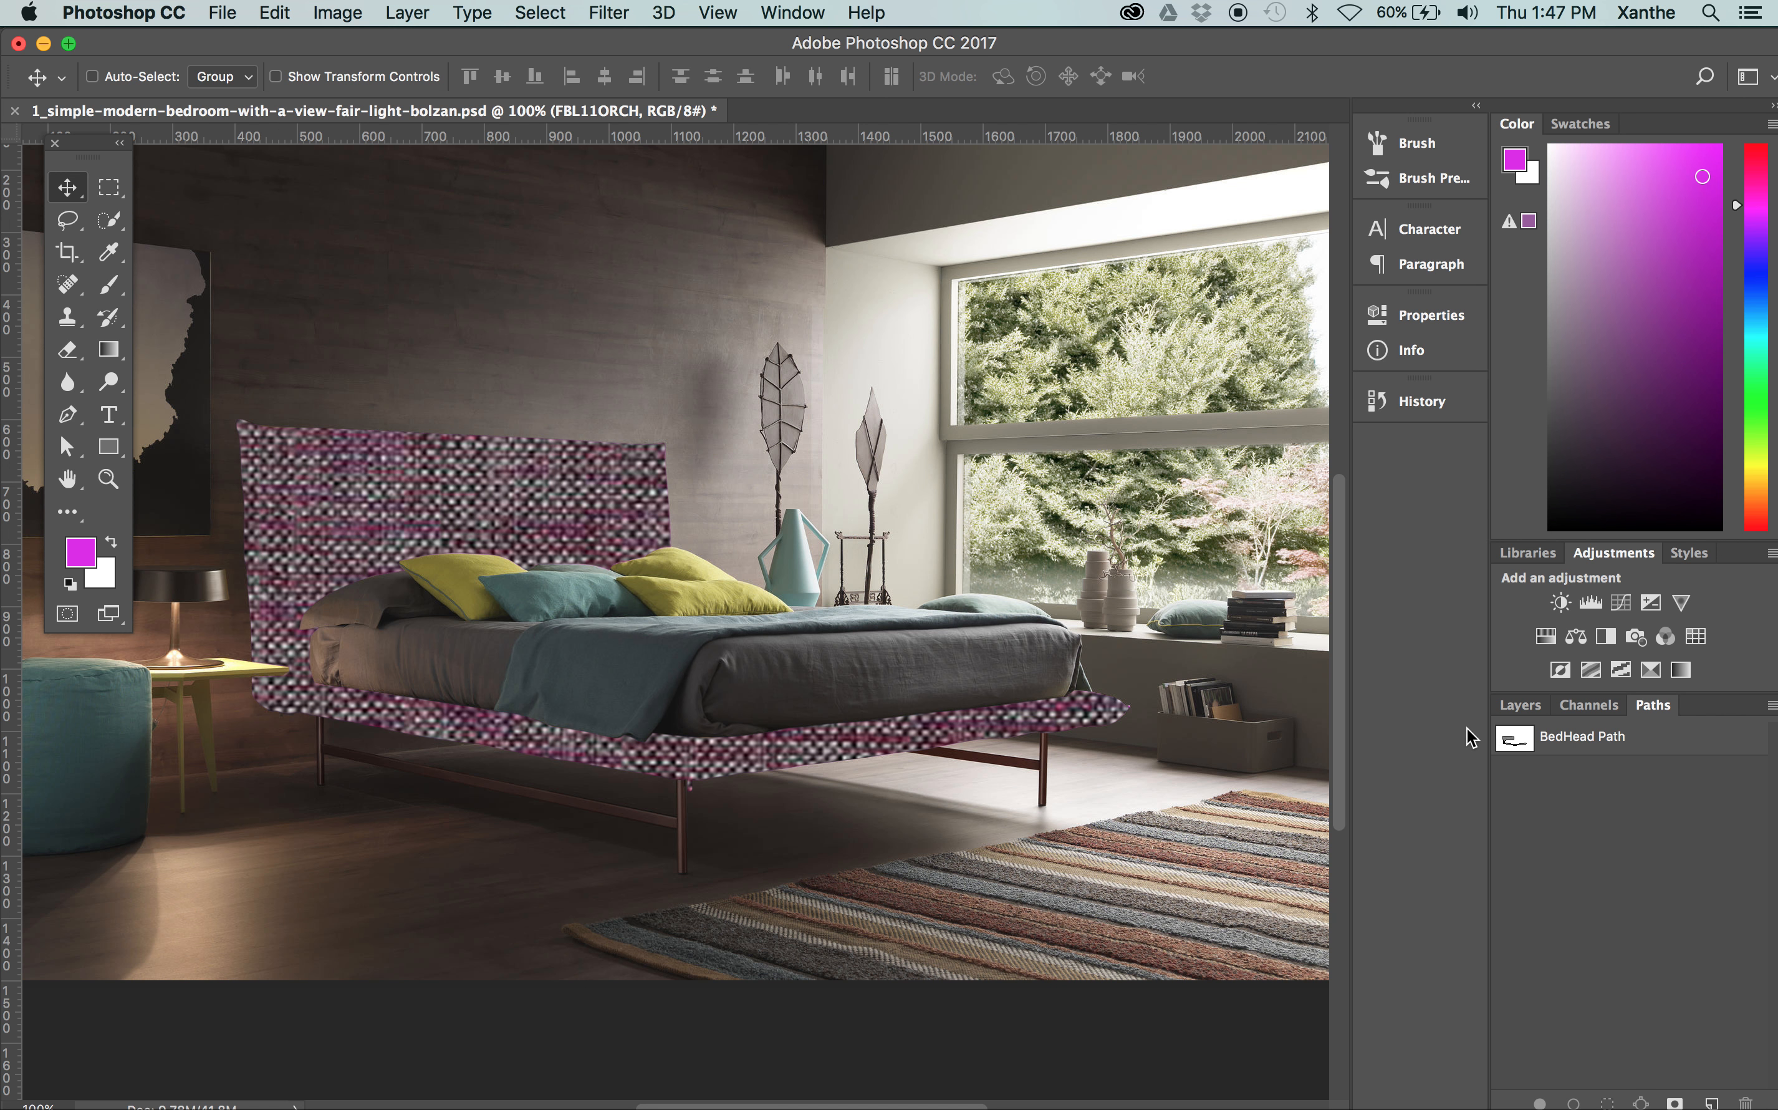
# Try the Multiply blend mode on the FBL11ORCH texture layer
pyautogui.click(1513, 711)
pyautogui.click(1576, 767)
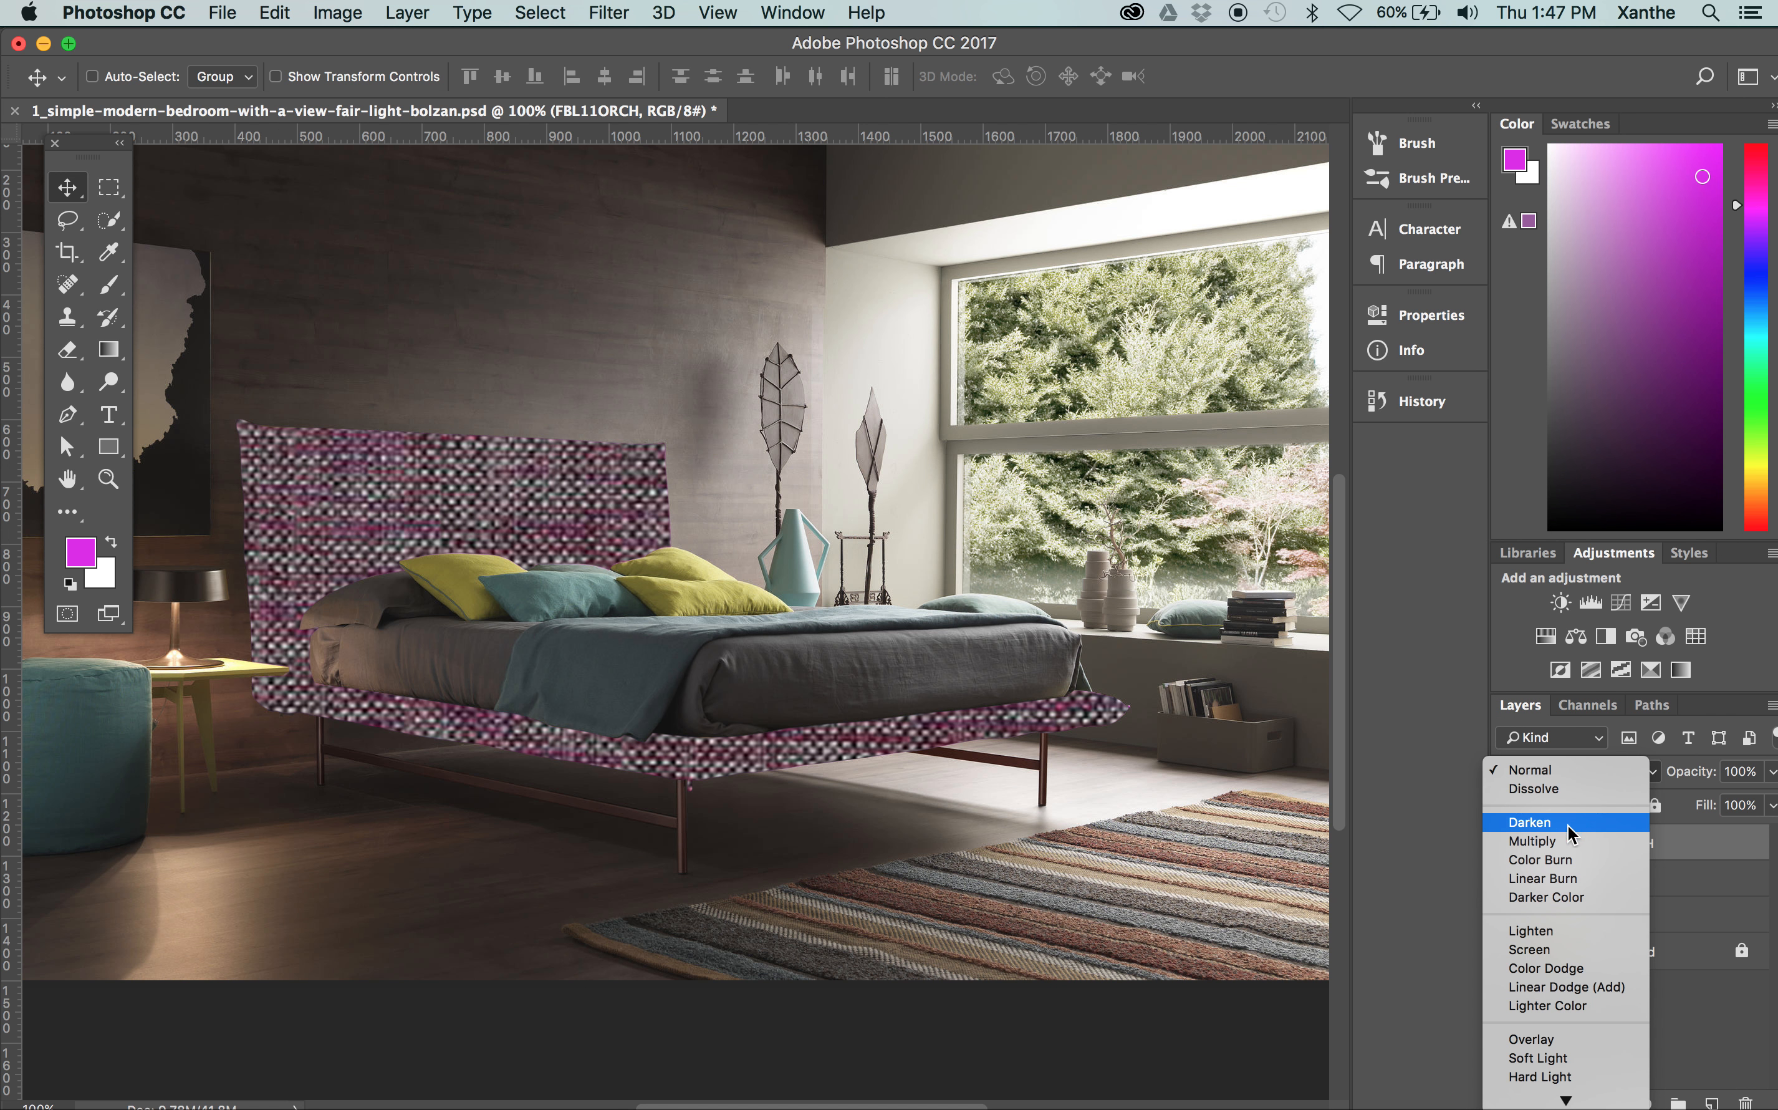
pyautogui.click(1562, 841)
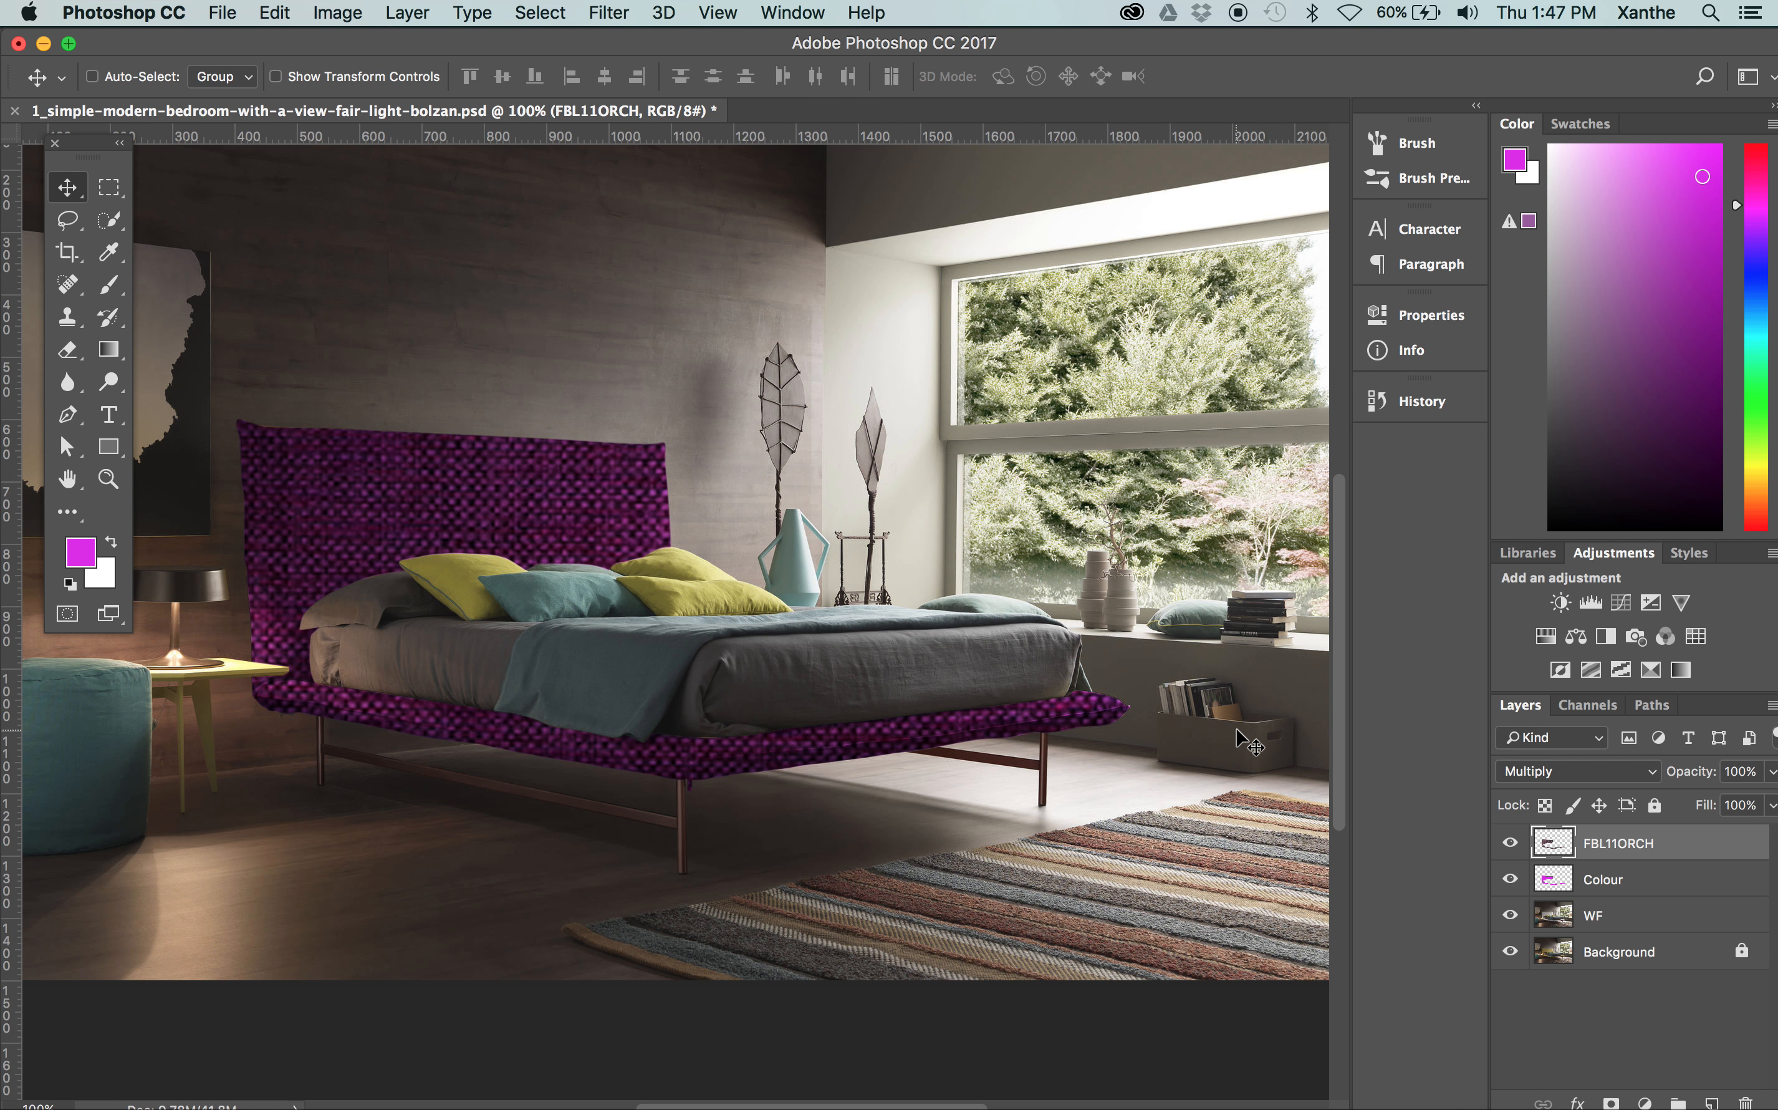
pyautogui.click(1644, 711)
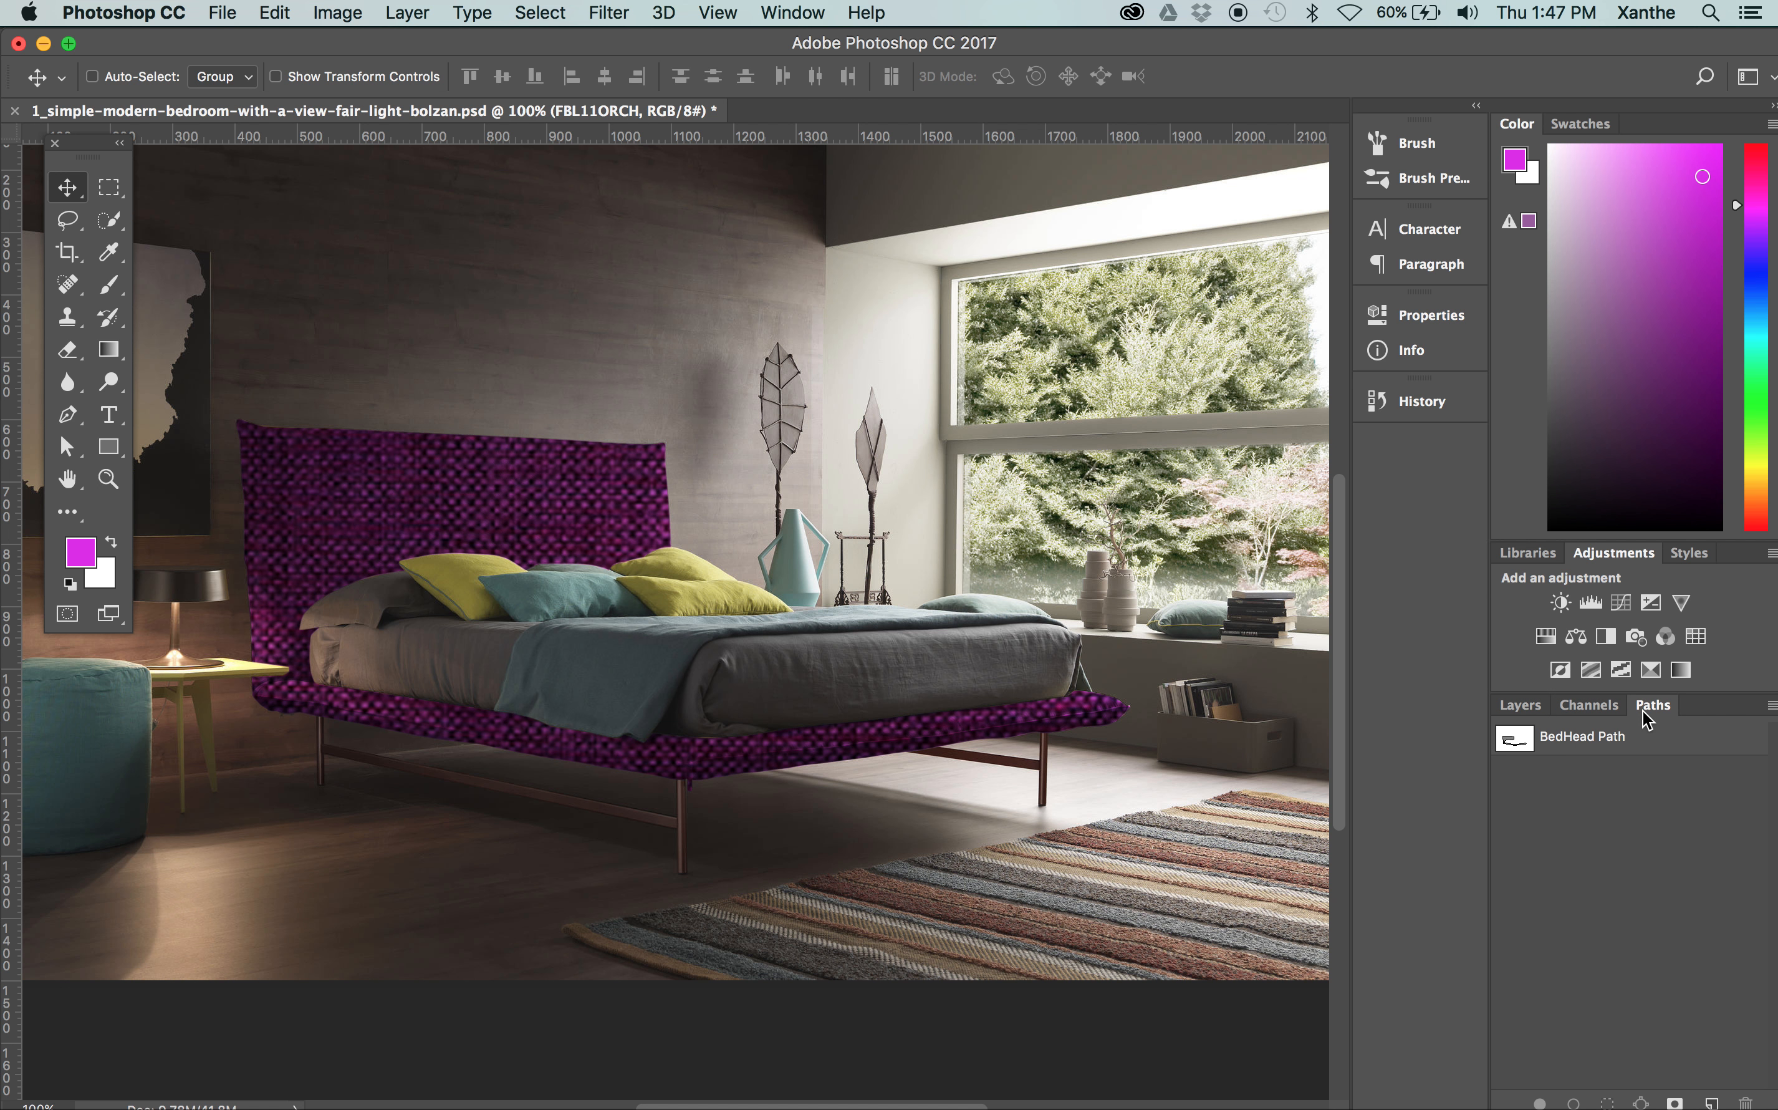
pyautogui.click(1521, 706)
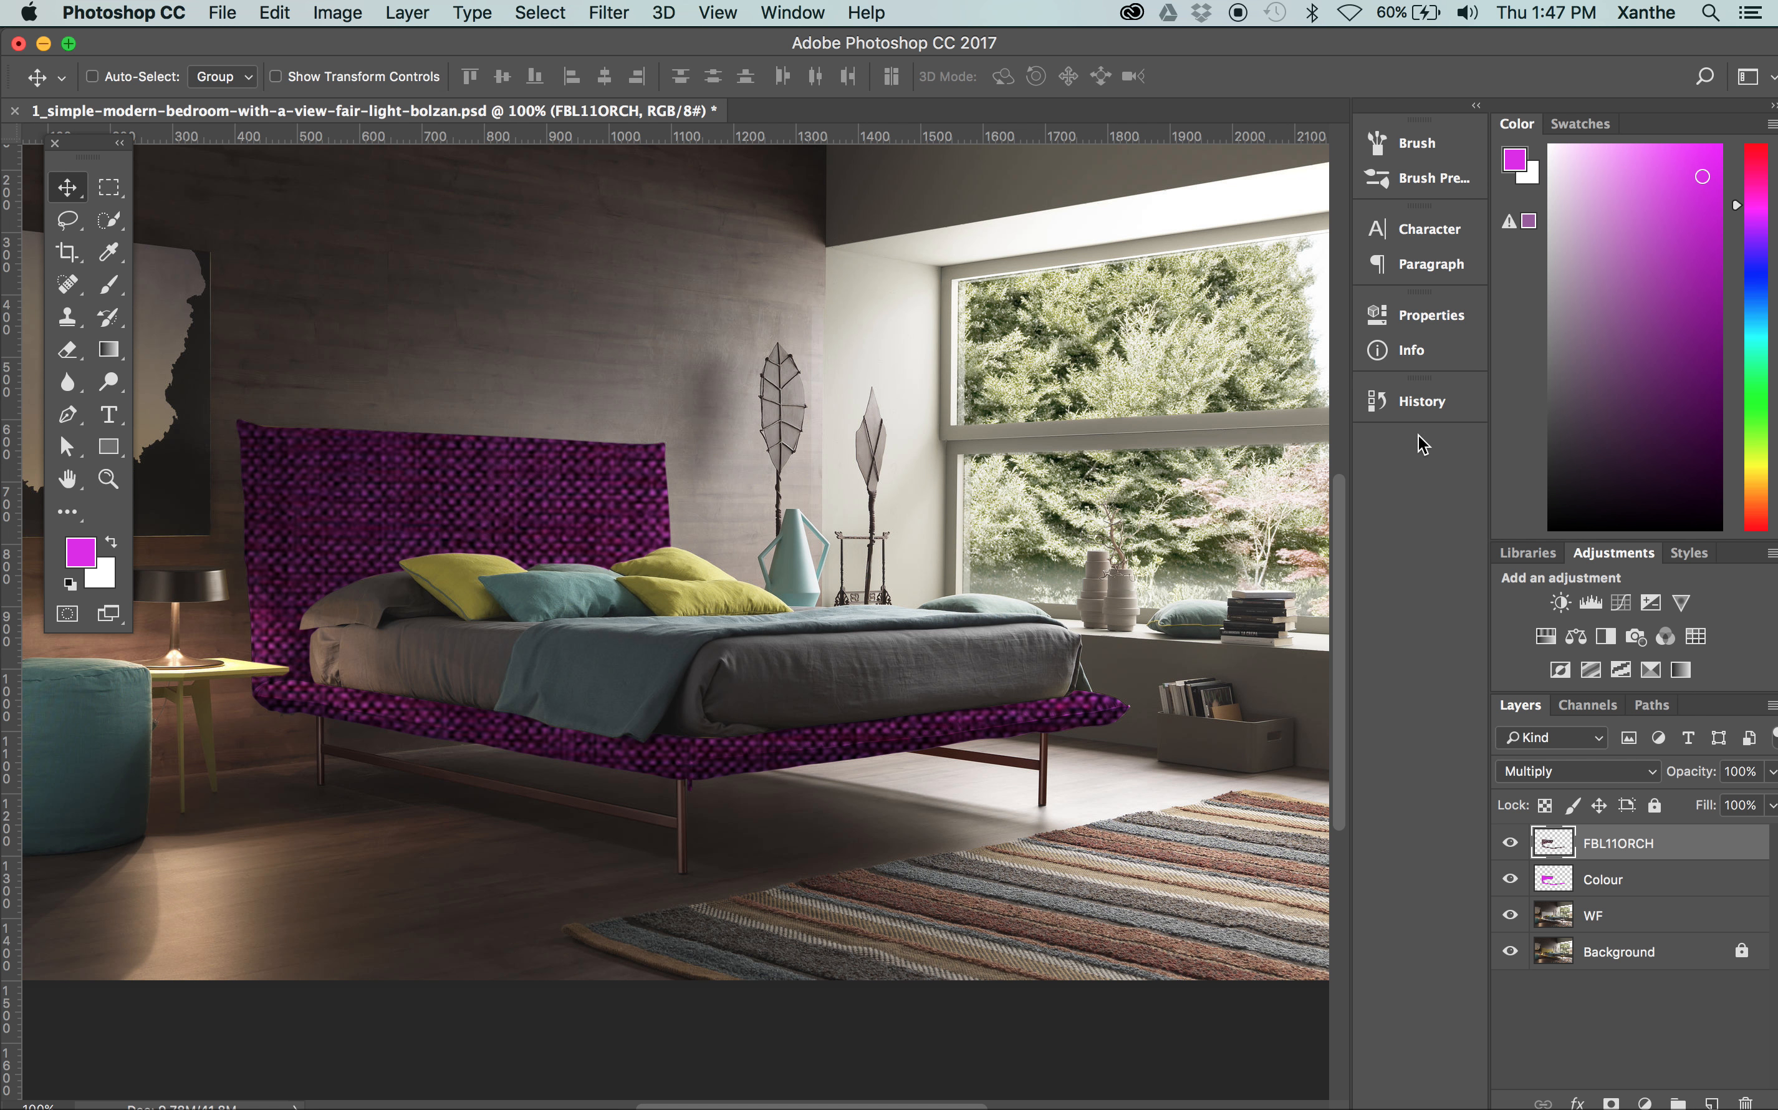
# Revert the document to the Rasterize Layer history state, before the texture was enlarged and trimmed
pyautogui.click(1430, 401)
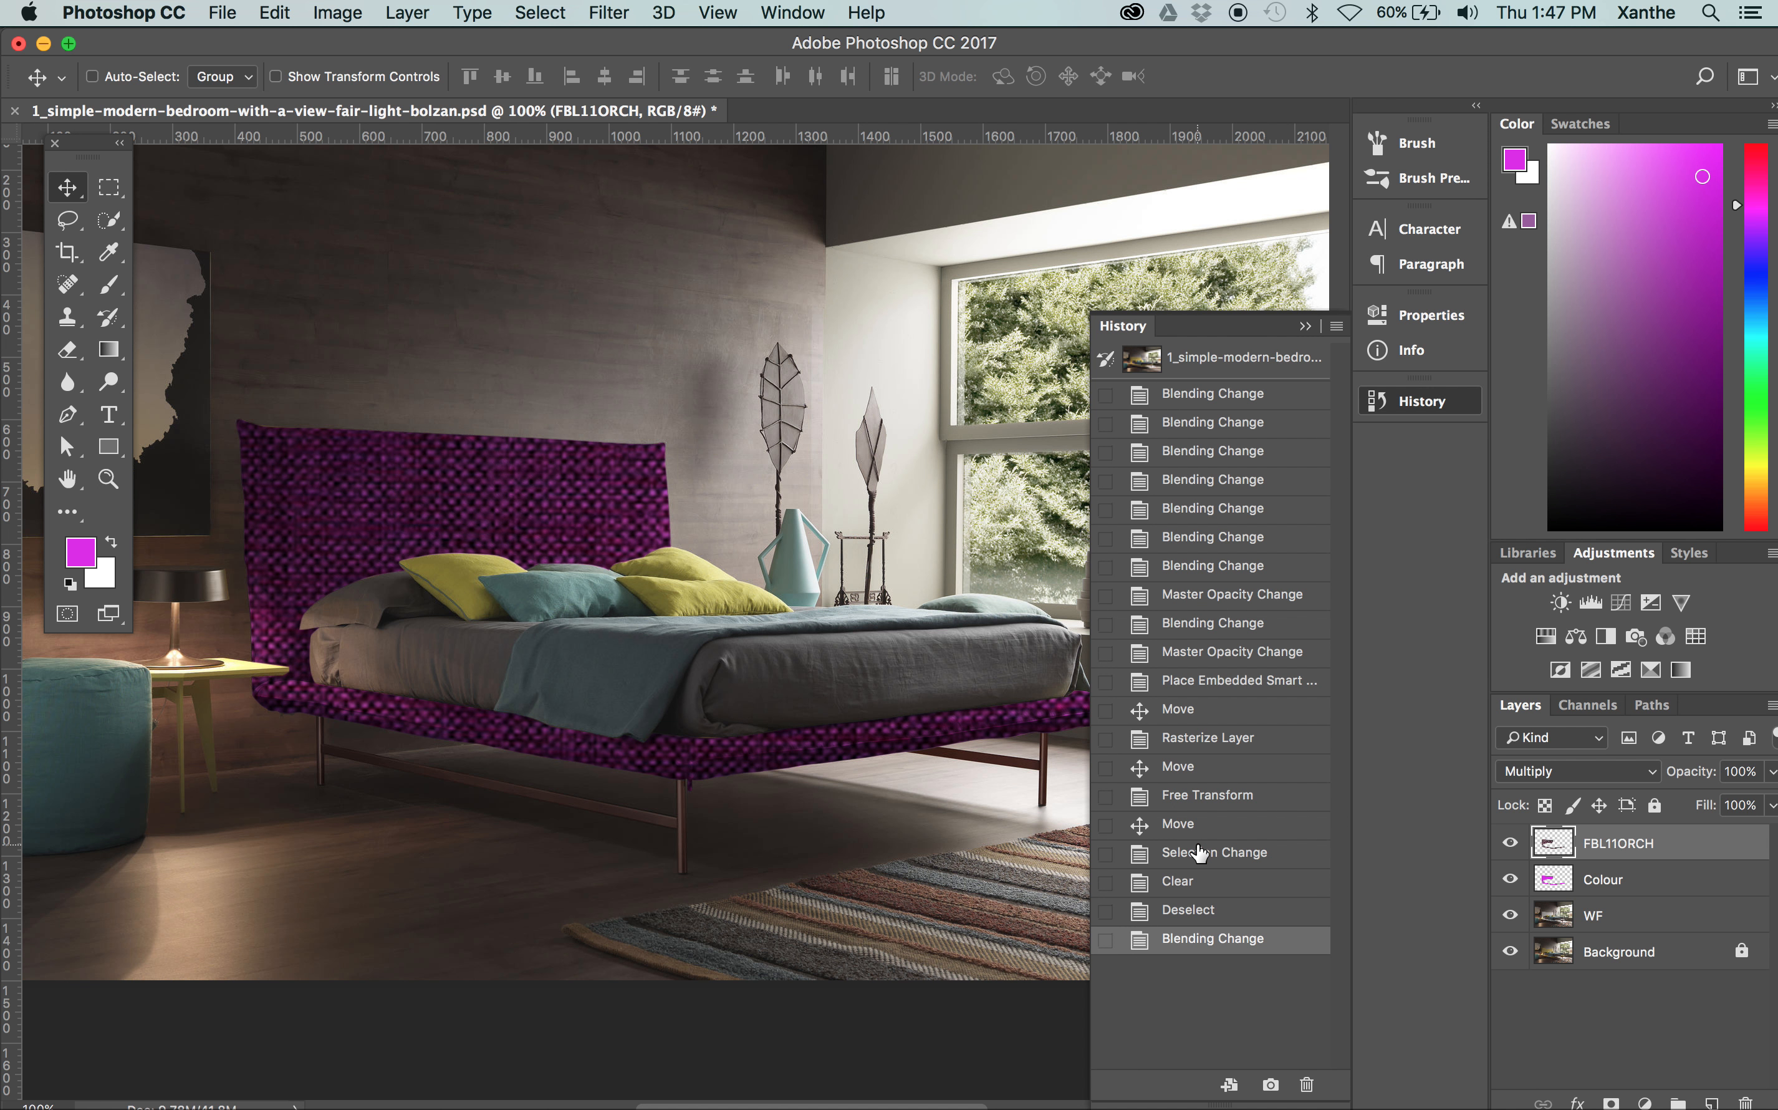
pyautogui.click(1205, 738)
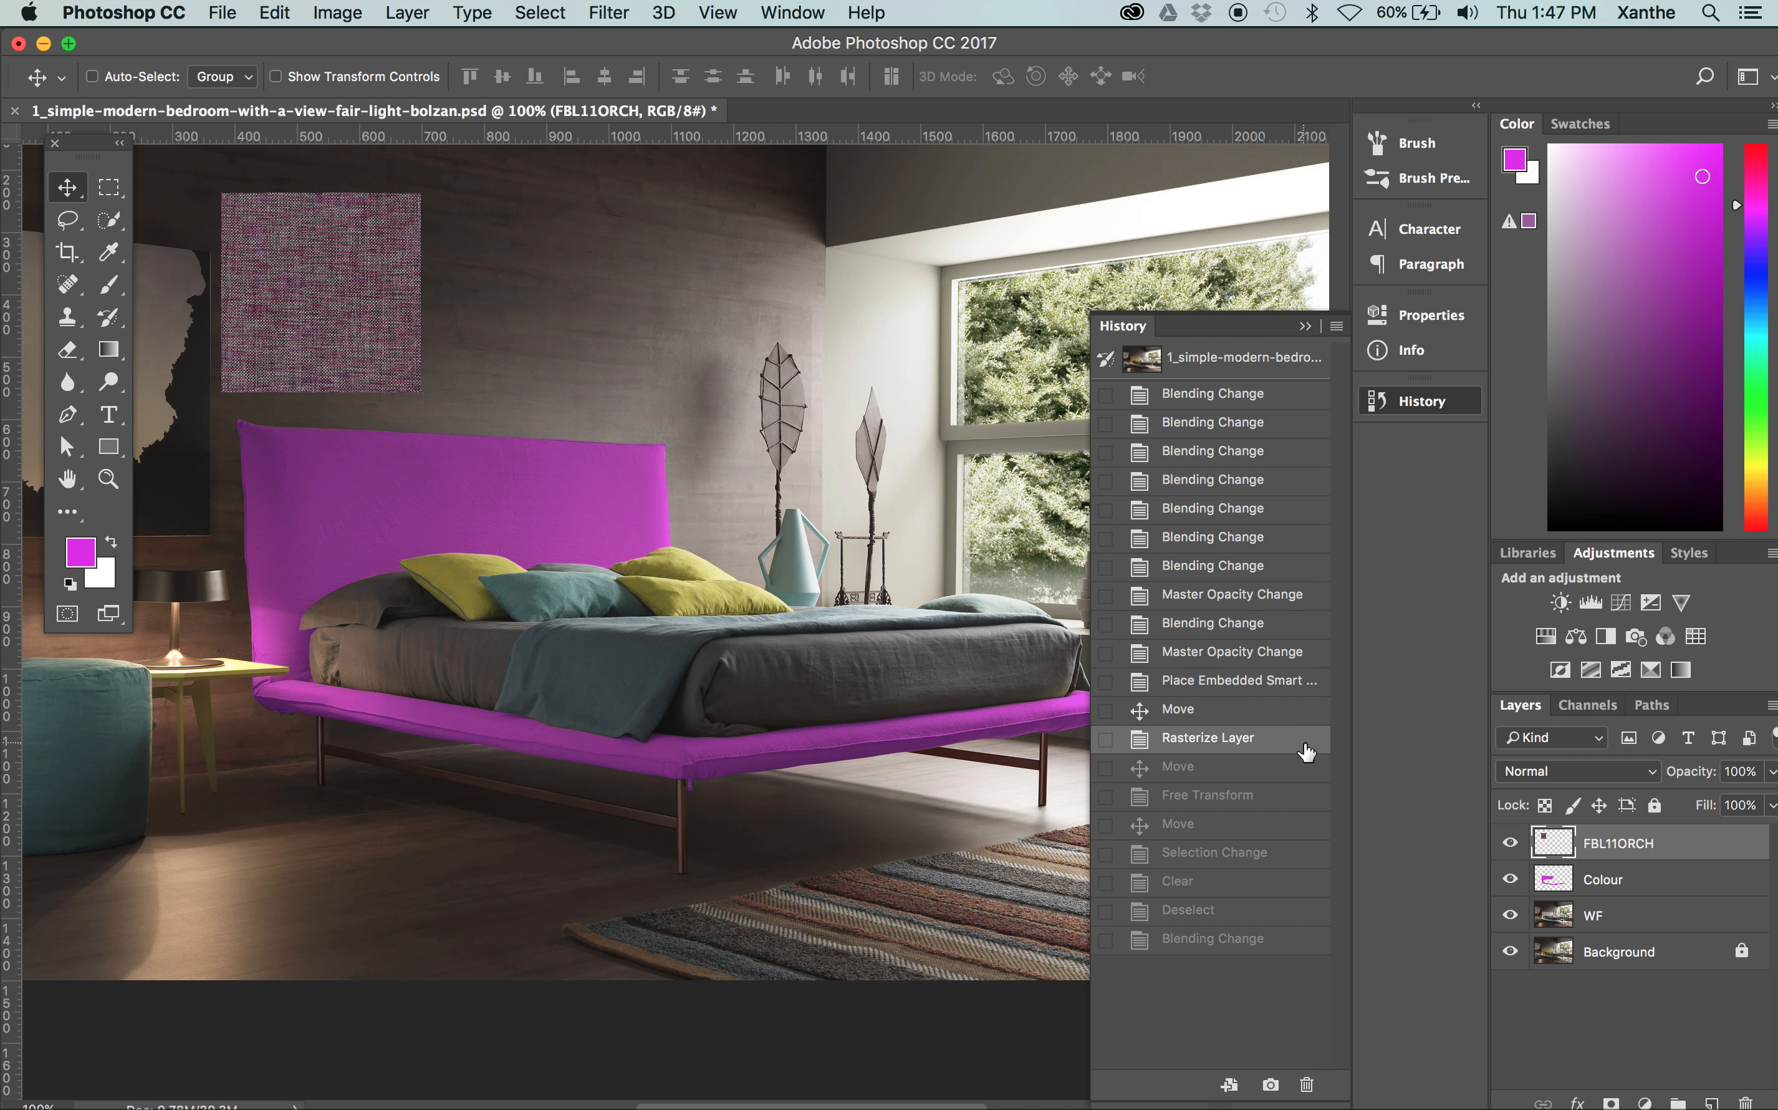
# Duplicate the small FBL11ORCH swatch twice and line up the copies edge to edge in a horizontal row
pyautogui.moveTo(1659, 845); pyautogui.dragTo(1711, 1100)
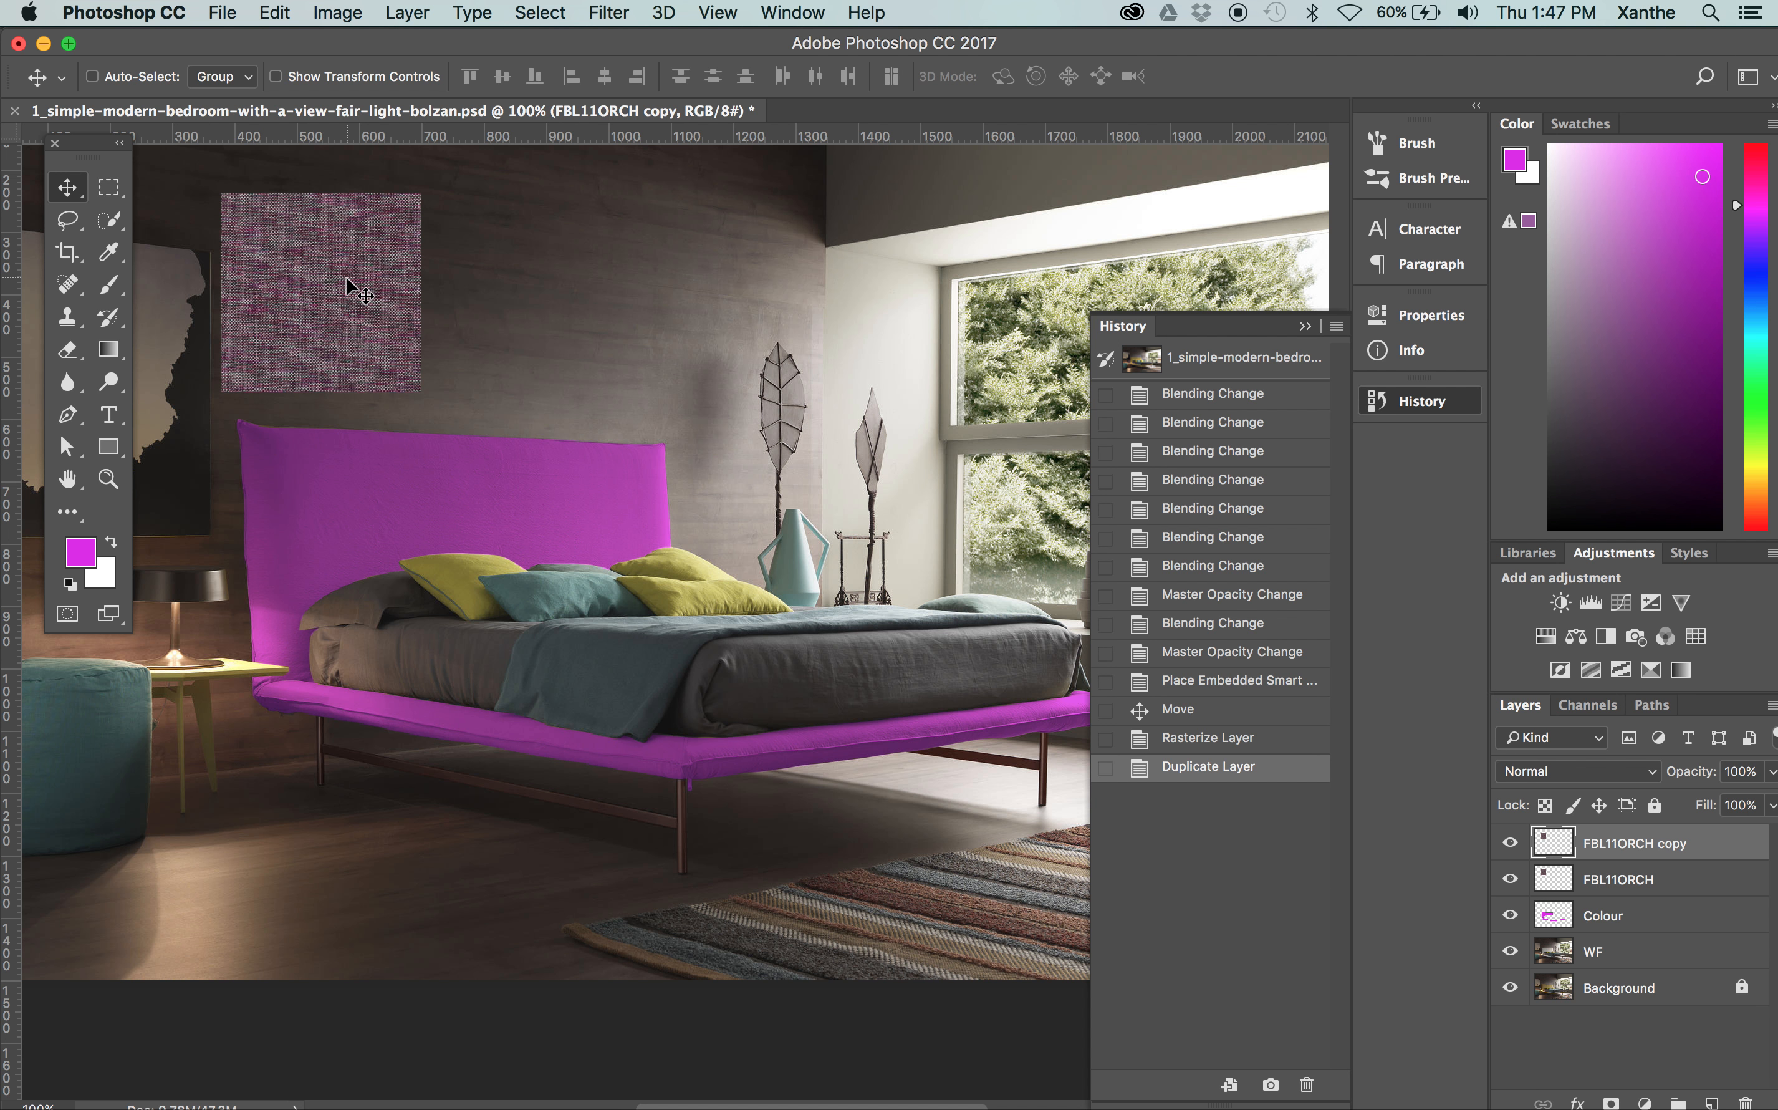
pyautogui.moveTo(303, 279); pyautogui.dragTo(506, 274)
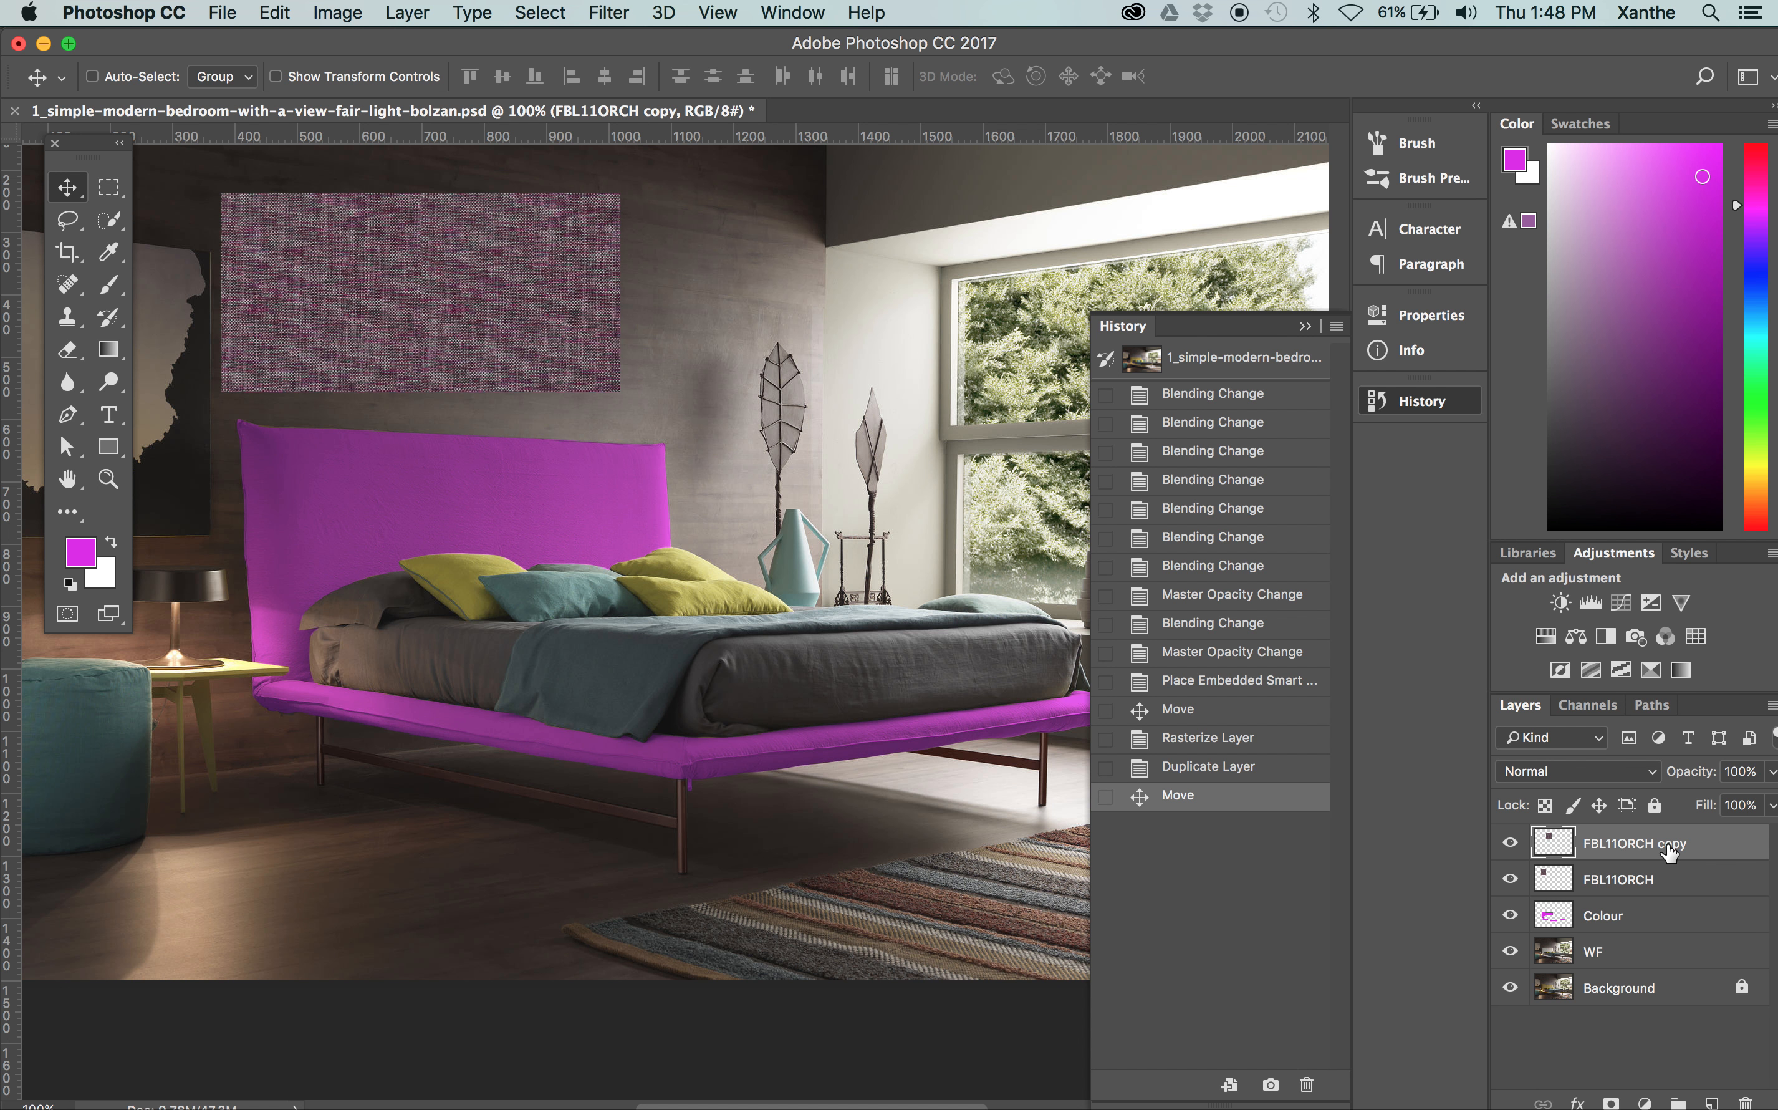
pyautogui.moveTo(1669, 852); pyautogui.dragTo(1711, 1101)
pyautogui.moveTo(441, 303); pyautogui.dragTo(639, 302)
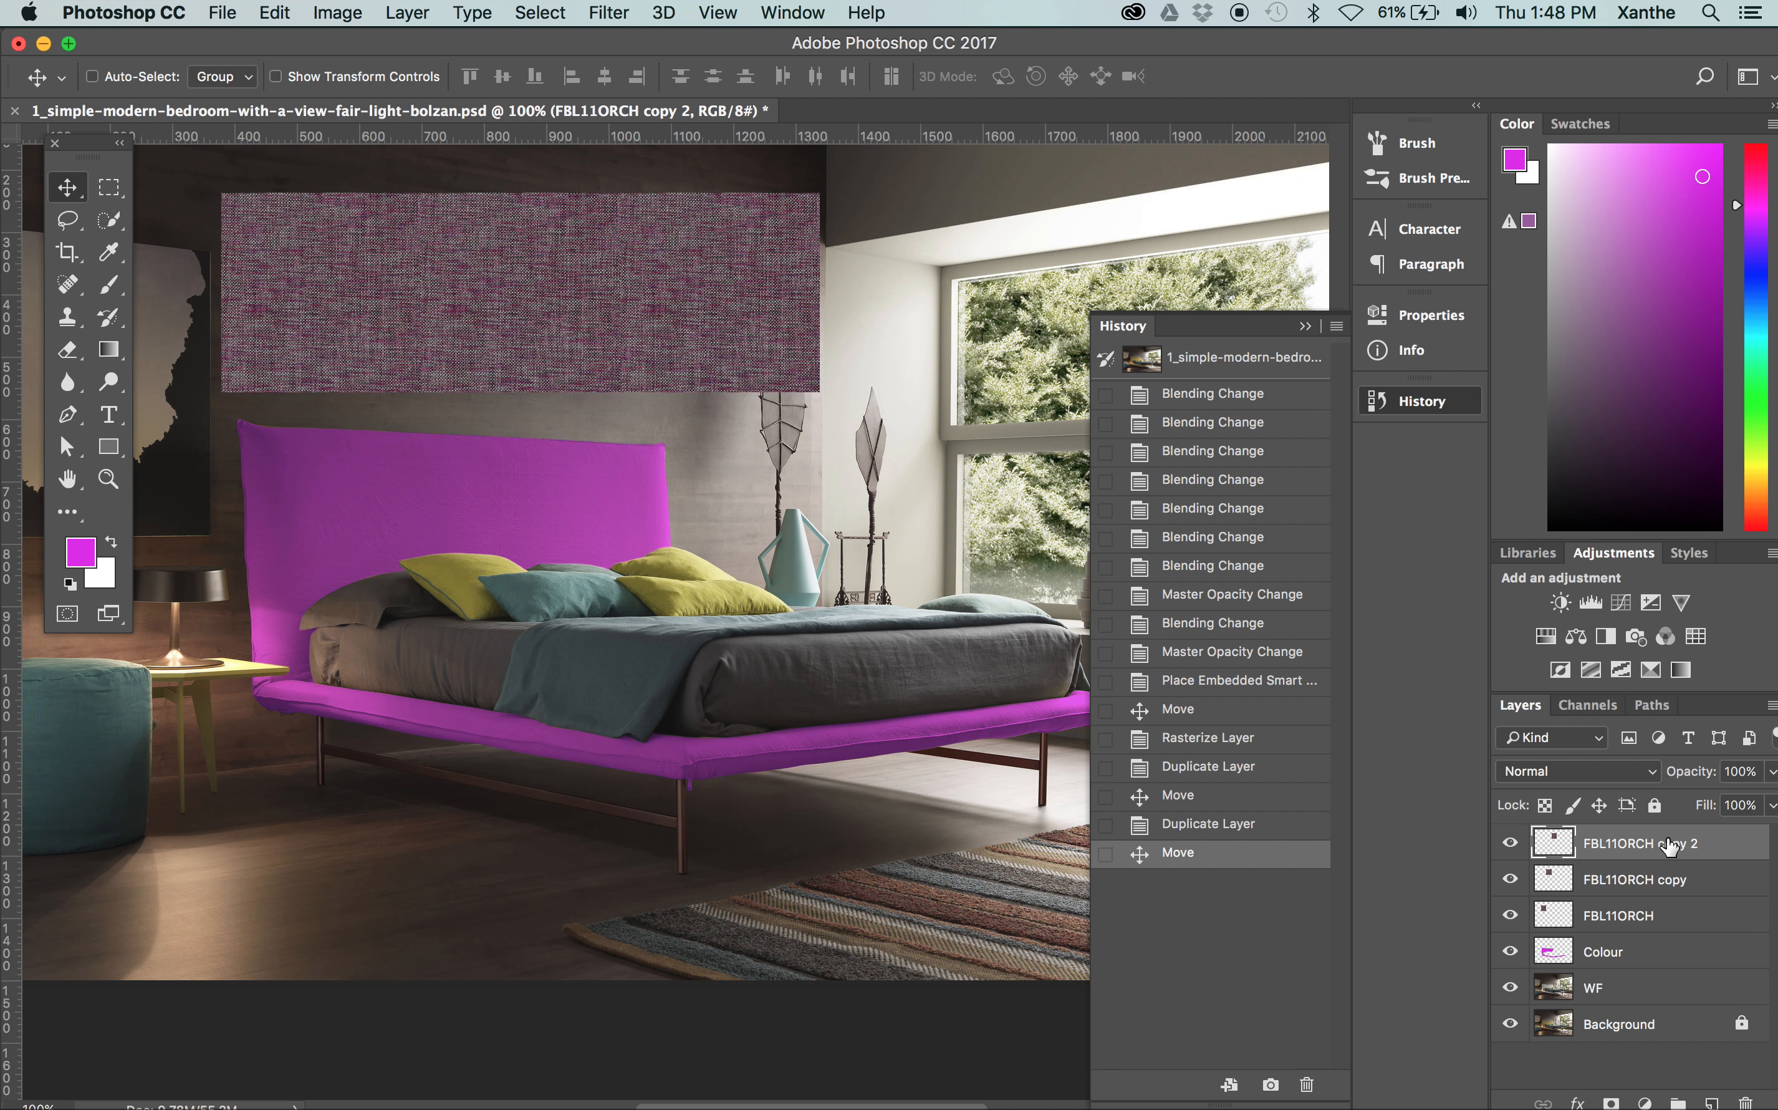
pyautogui.moveTo(1669, 846); pyautogui.dragTo(1711, 1085)
pyautogui.moveTo(613, 326); pyautogui.dragTo(754, 299)
pyautogui.press('super+z')
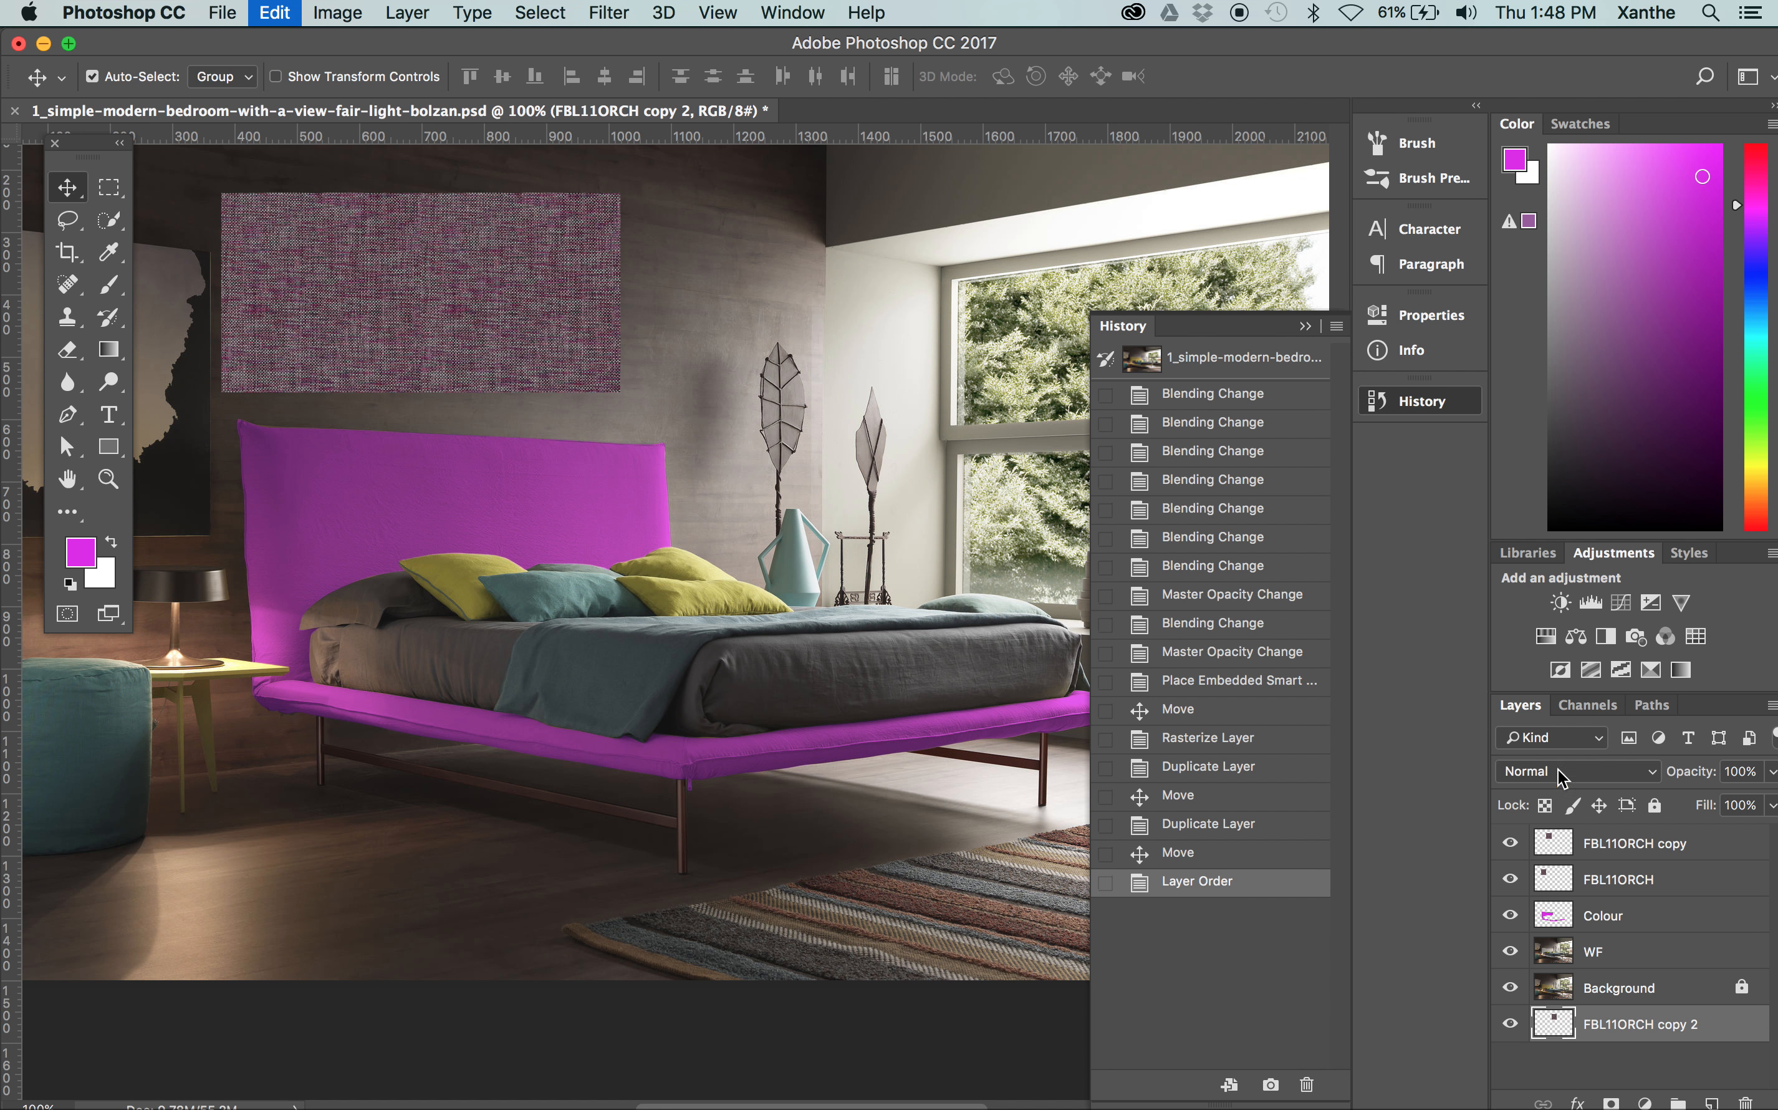
pyautogui.click(1214, 854)
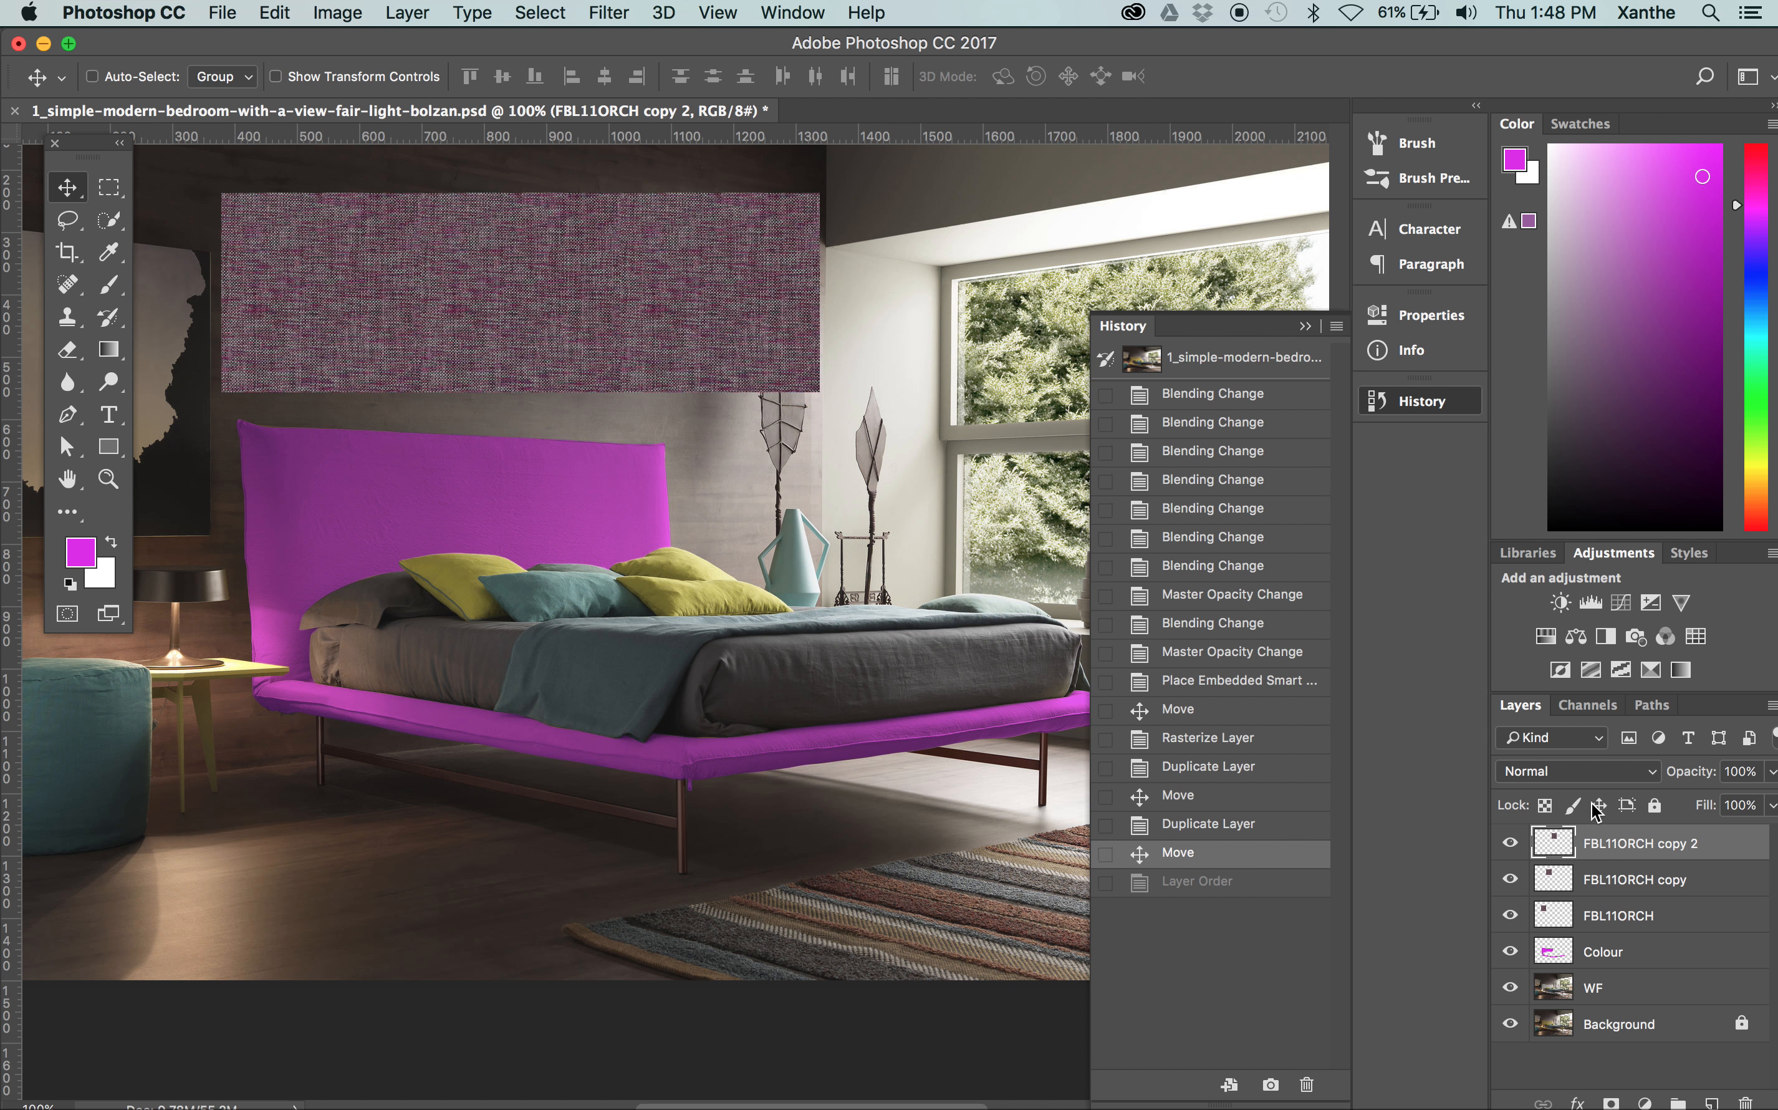
# Add two more copies of the swatch to extend the row to five tiles, and collapse the history list
pyautogui.moveTo(1668, 844); pyautogui.dragTo(1712, 1097)
pyautogui.moveTo(532, 367); pyautogui.dragTo(673, 360)
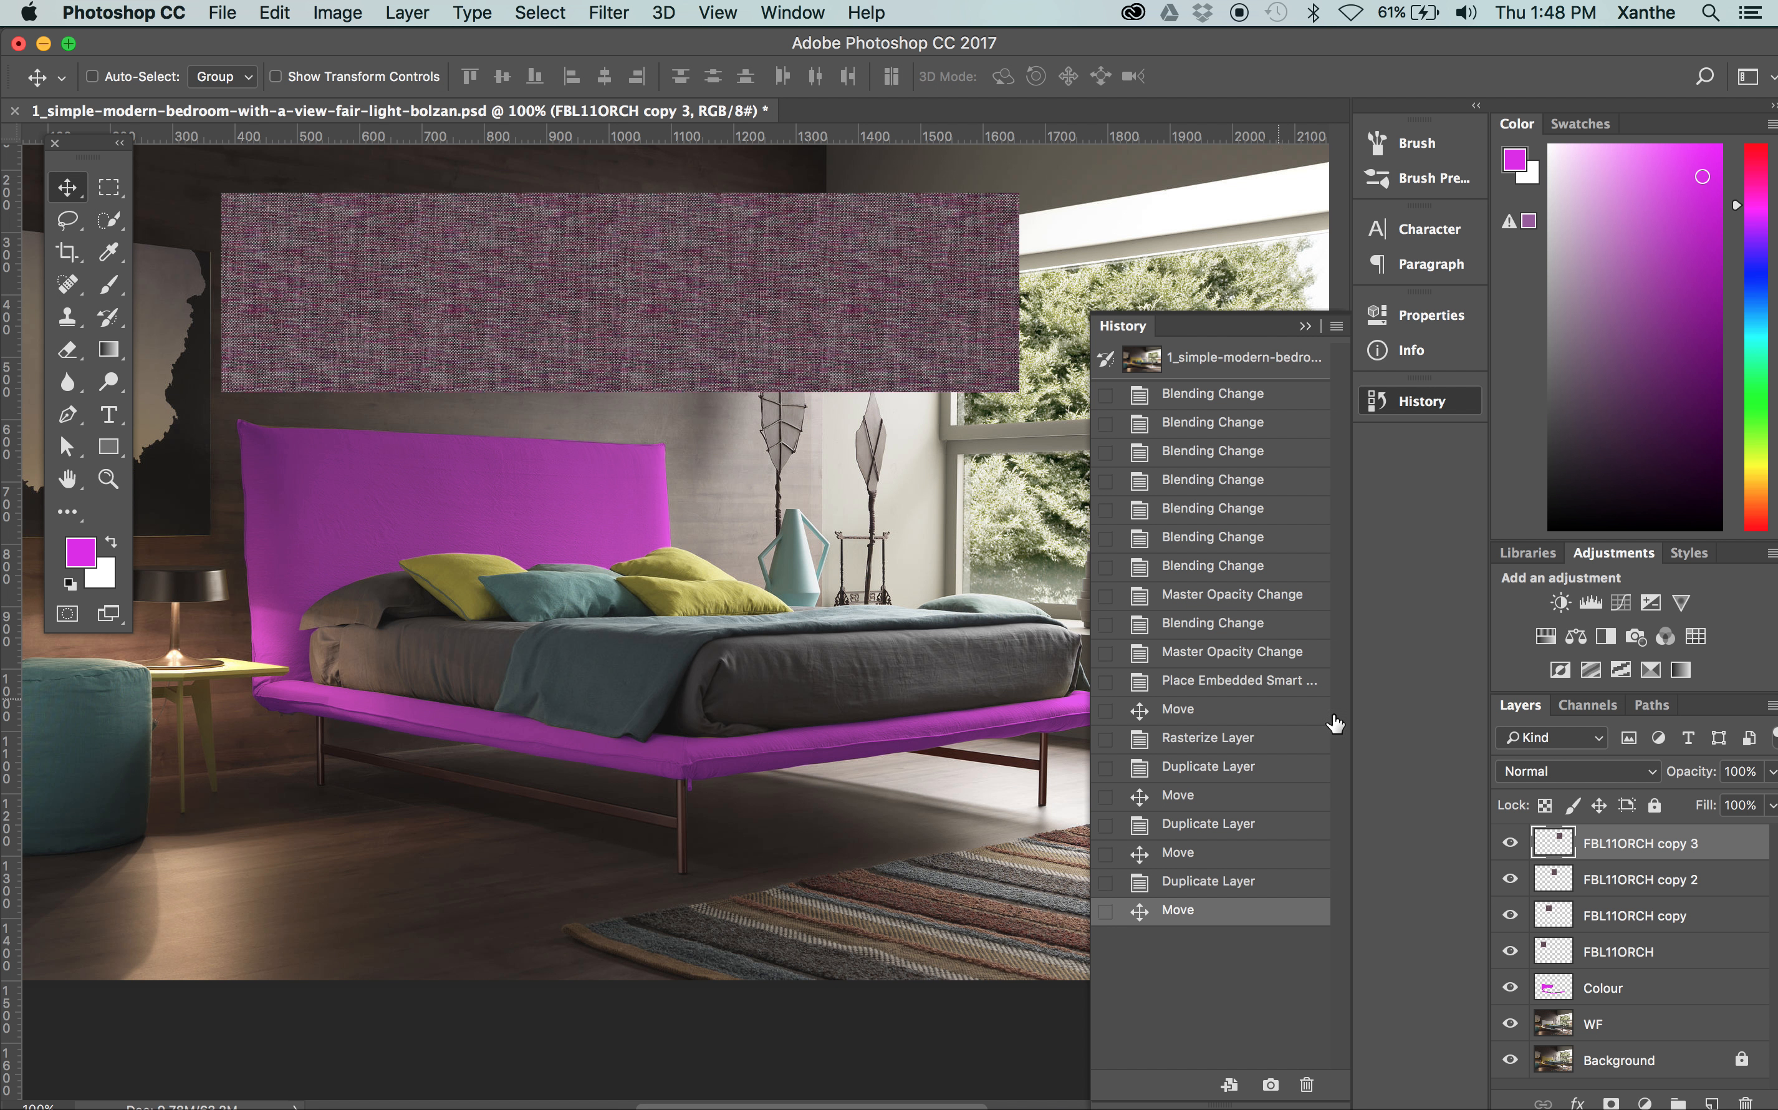
pyautogui.moveTo(1595, 844); pyautogui.dragTo(1711, 1101)
pyautogui.moveTo(859, 264); pyautogui.dragTo(1047, 253)
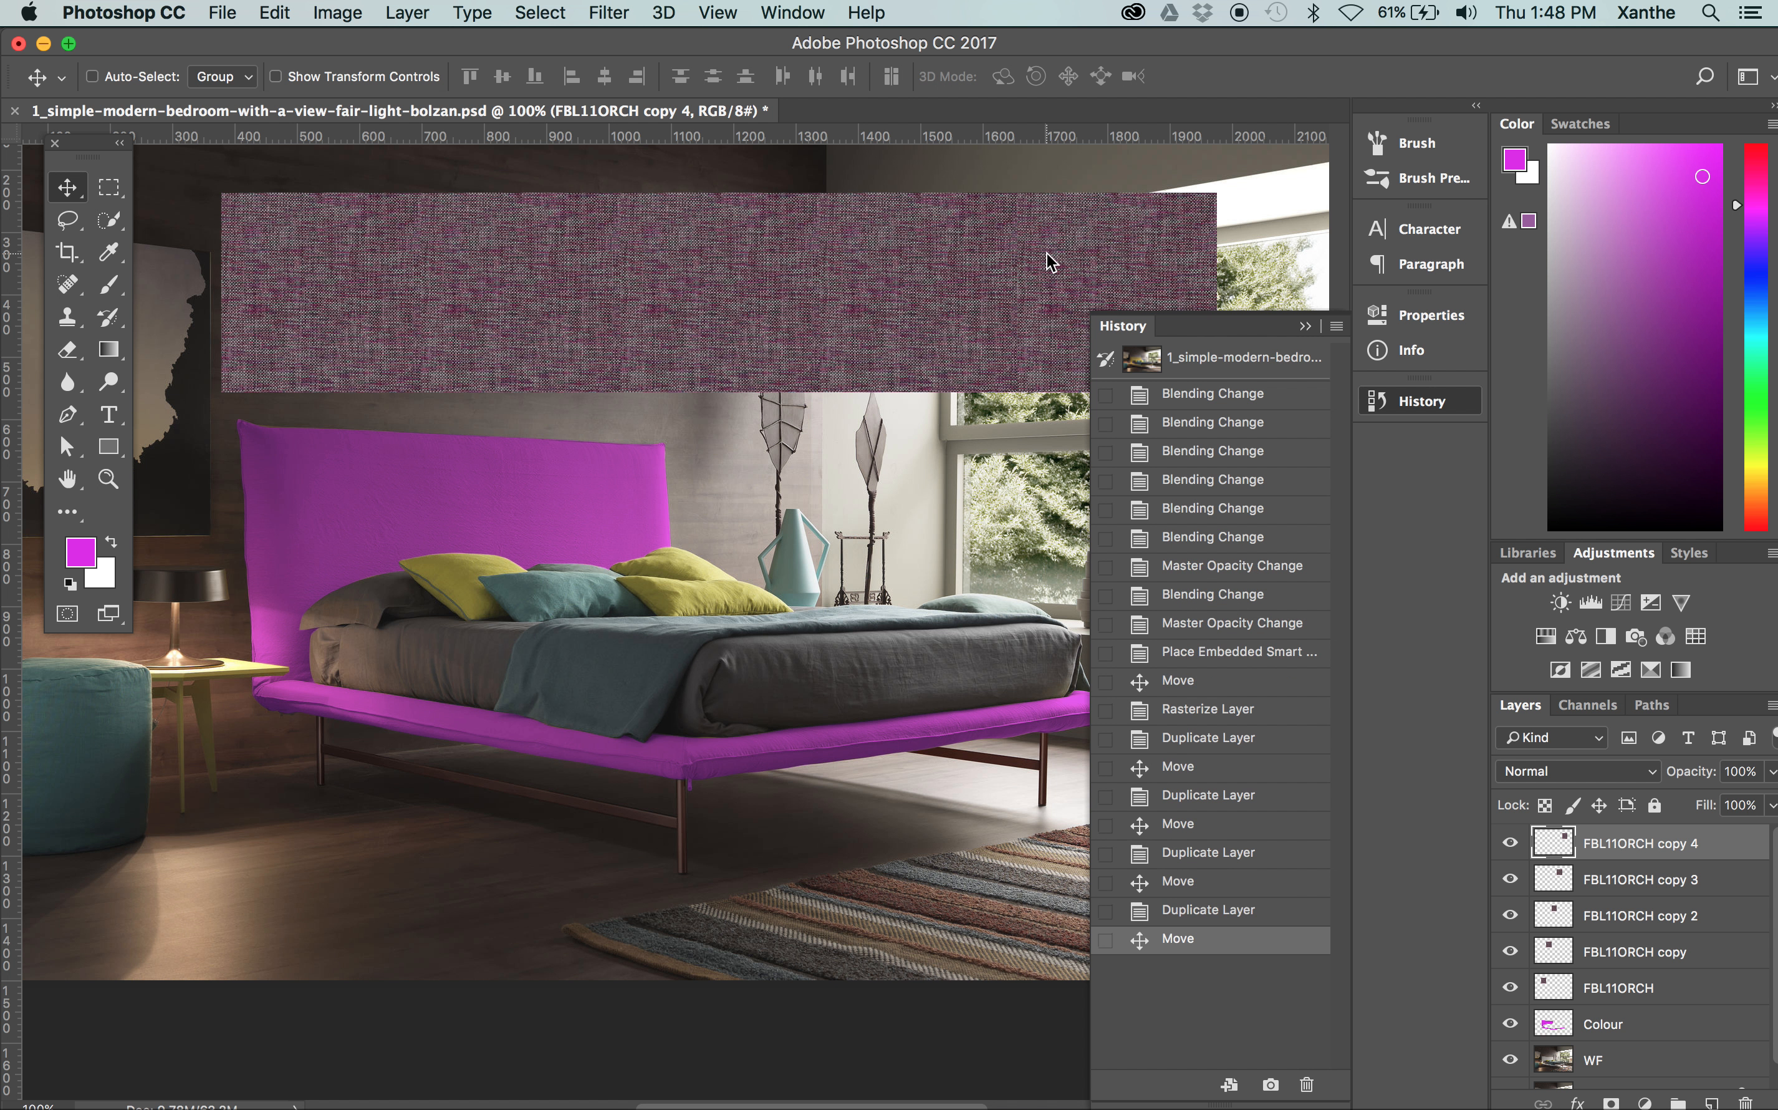
pyautogui.click(1303, 328)
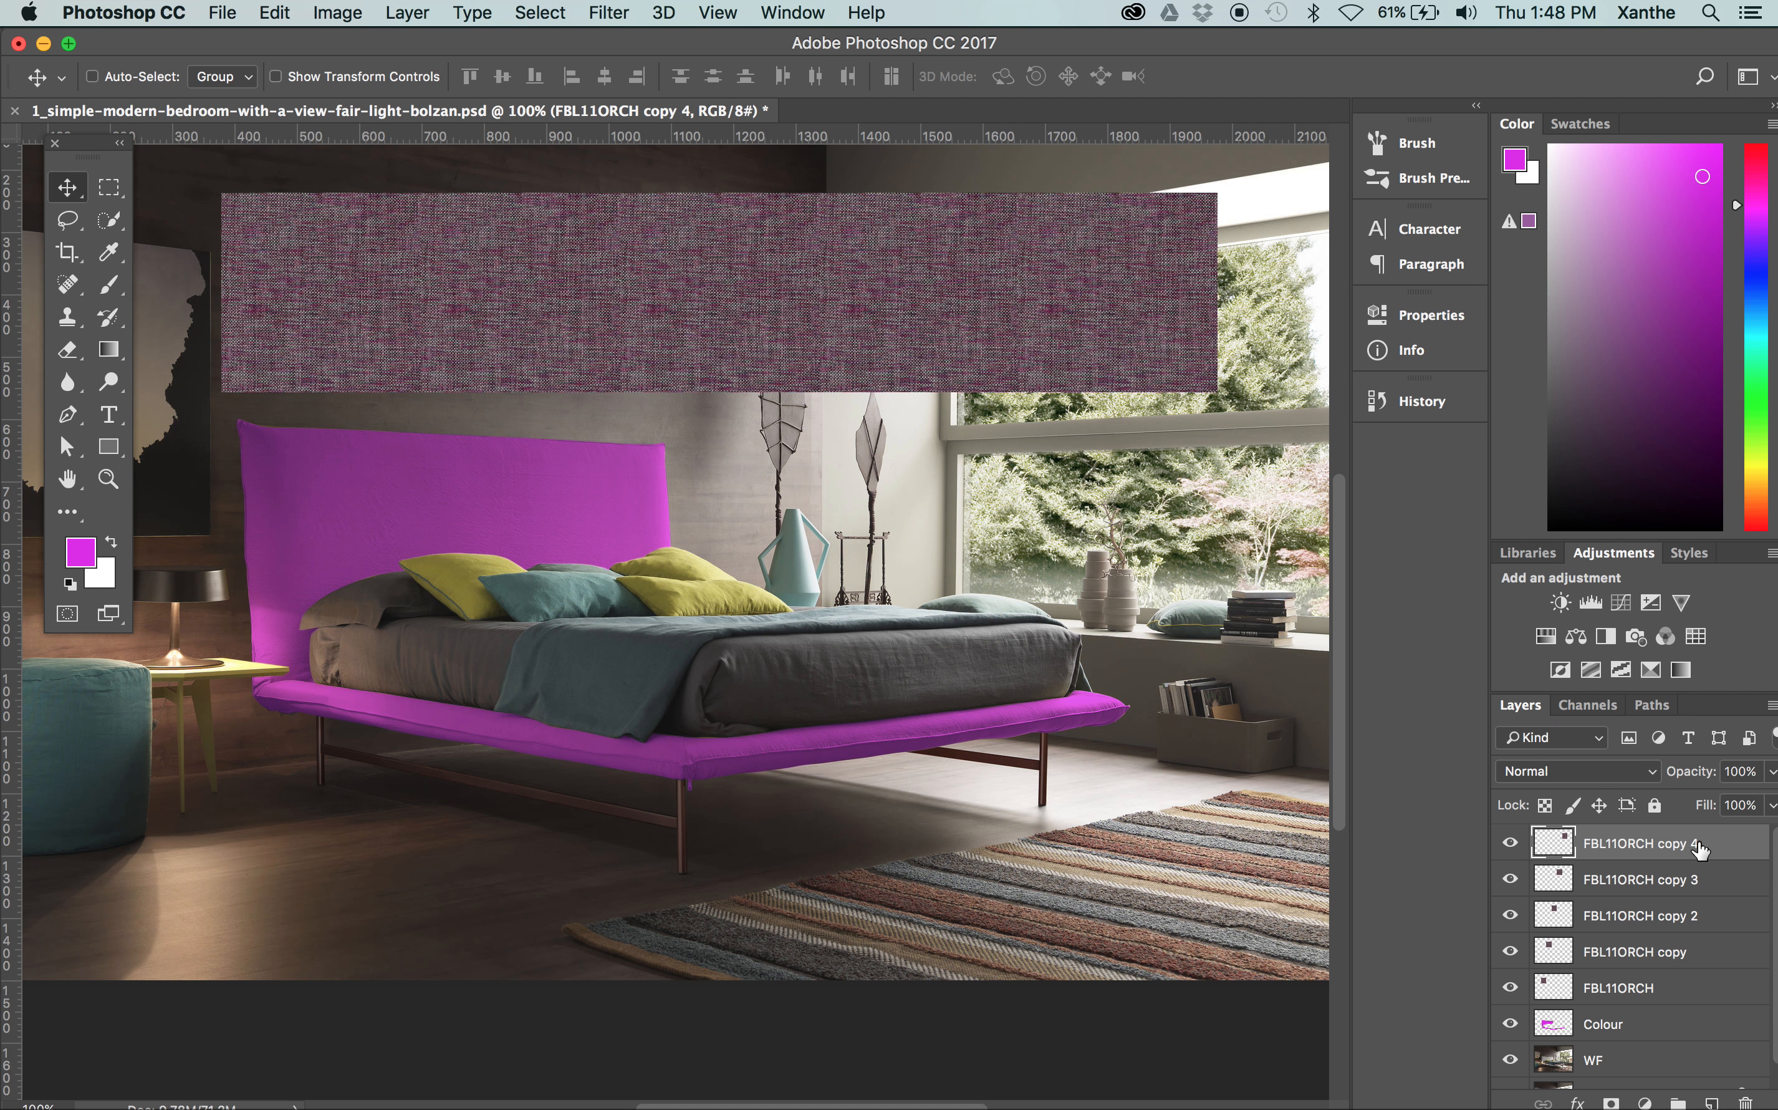
# Select the FBL11ORCH layer and its four copies, and merge them into one texture strip
pyautogui.keyDown('shift'); pyautogui.click(1619, 877); pyautogui.keyUp('shift')
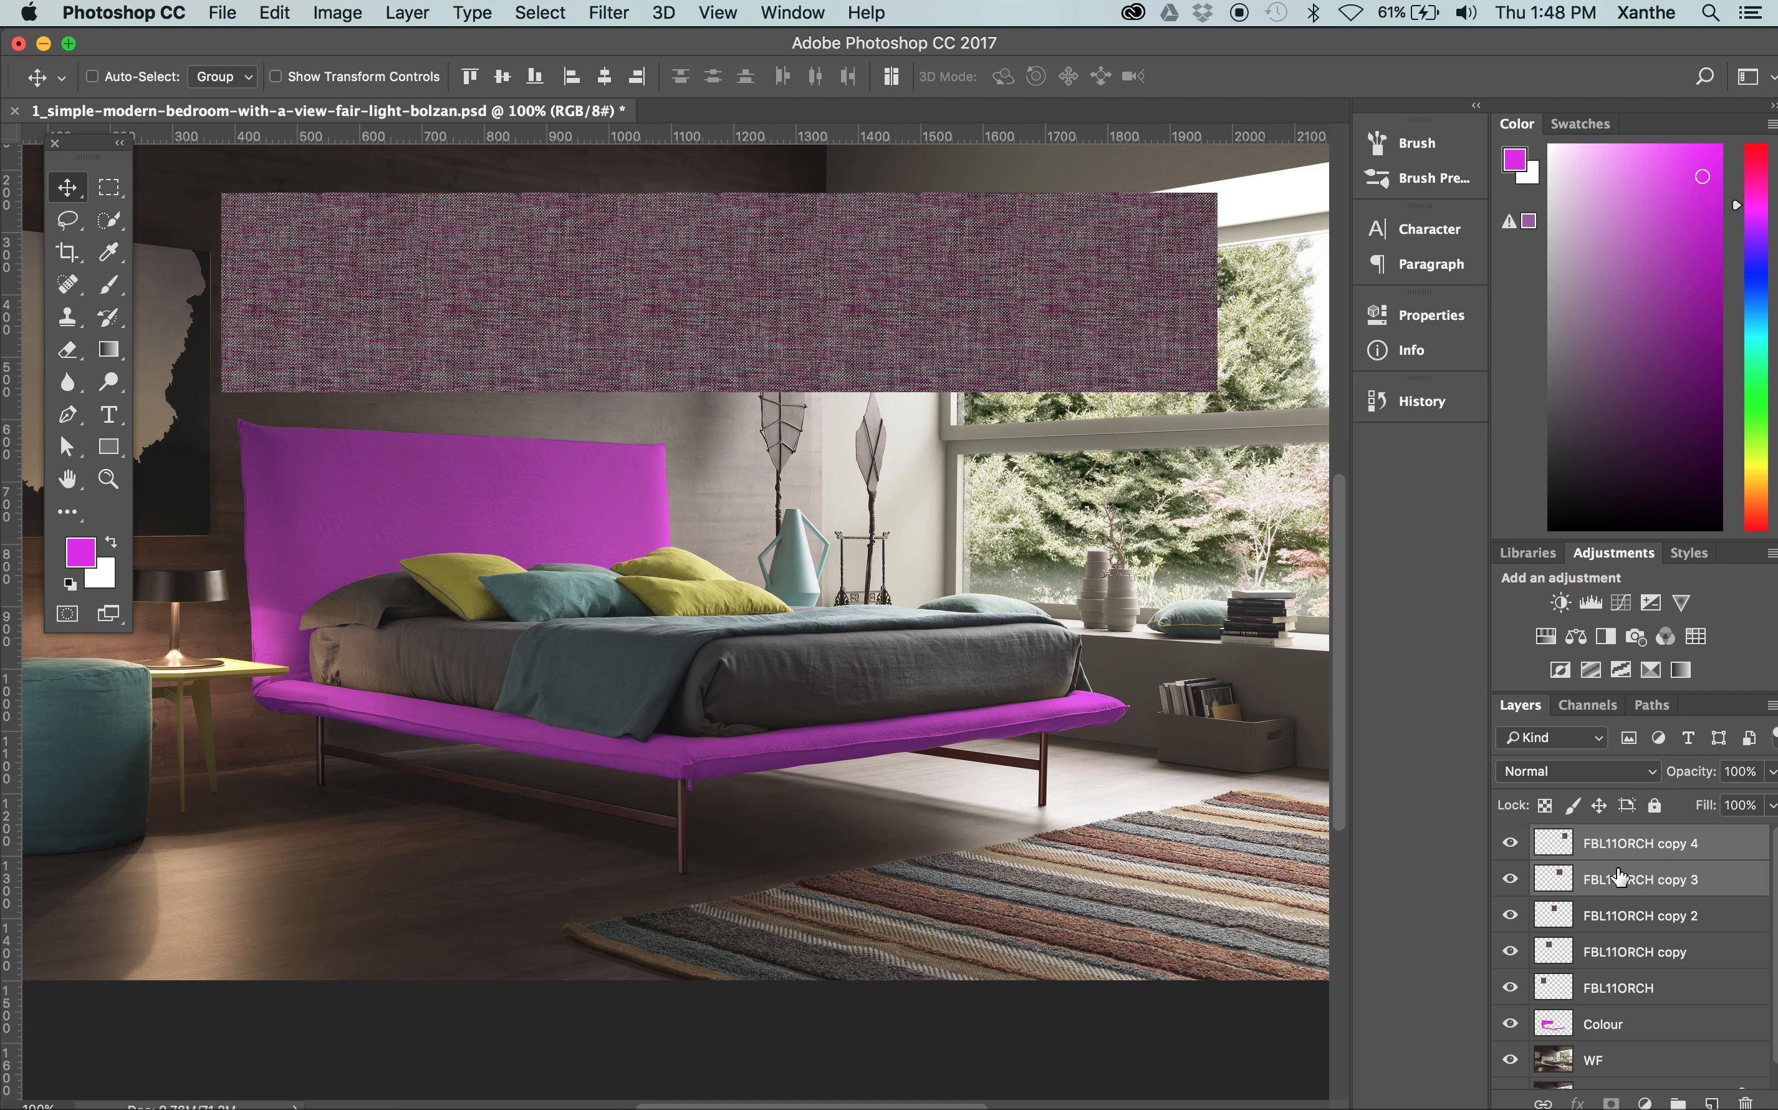
pyautogui.keyDown('shift'); pyautogui.click(1647, 915); pyautogui.keyUp('shift')
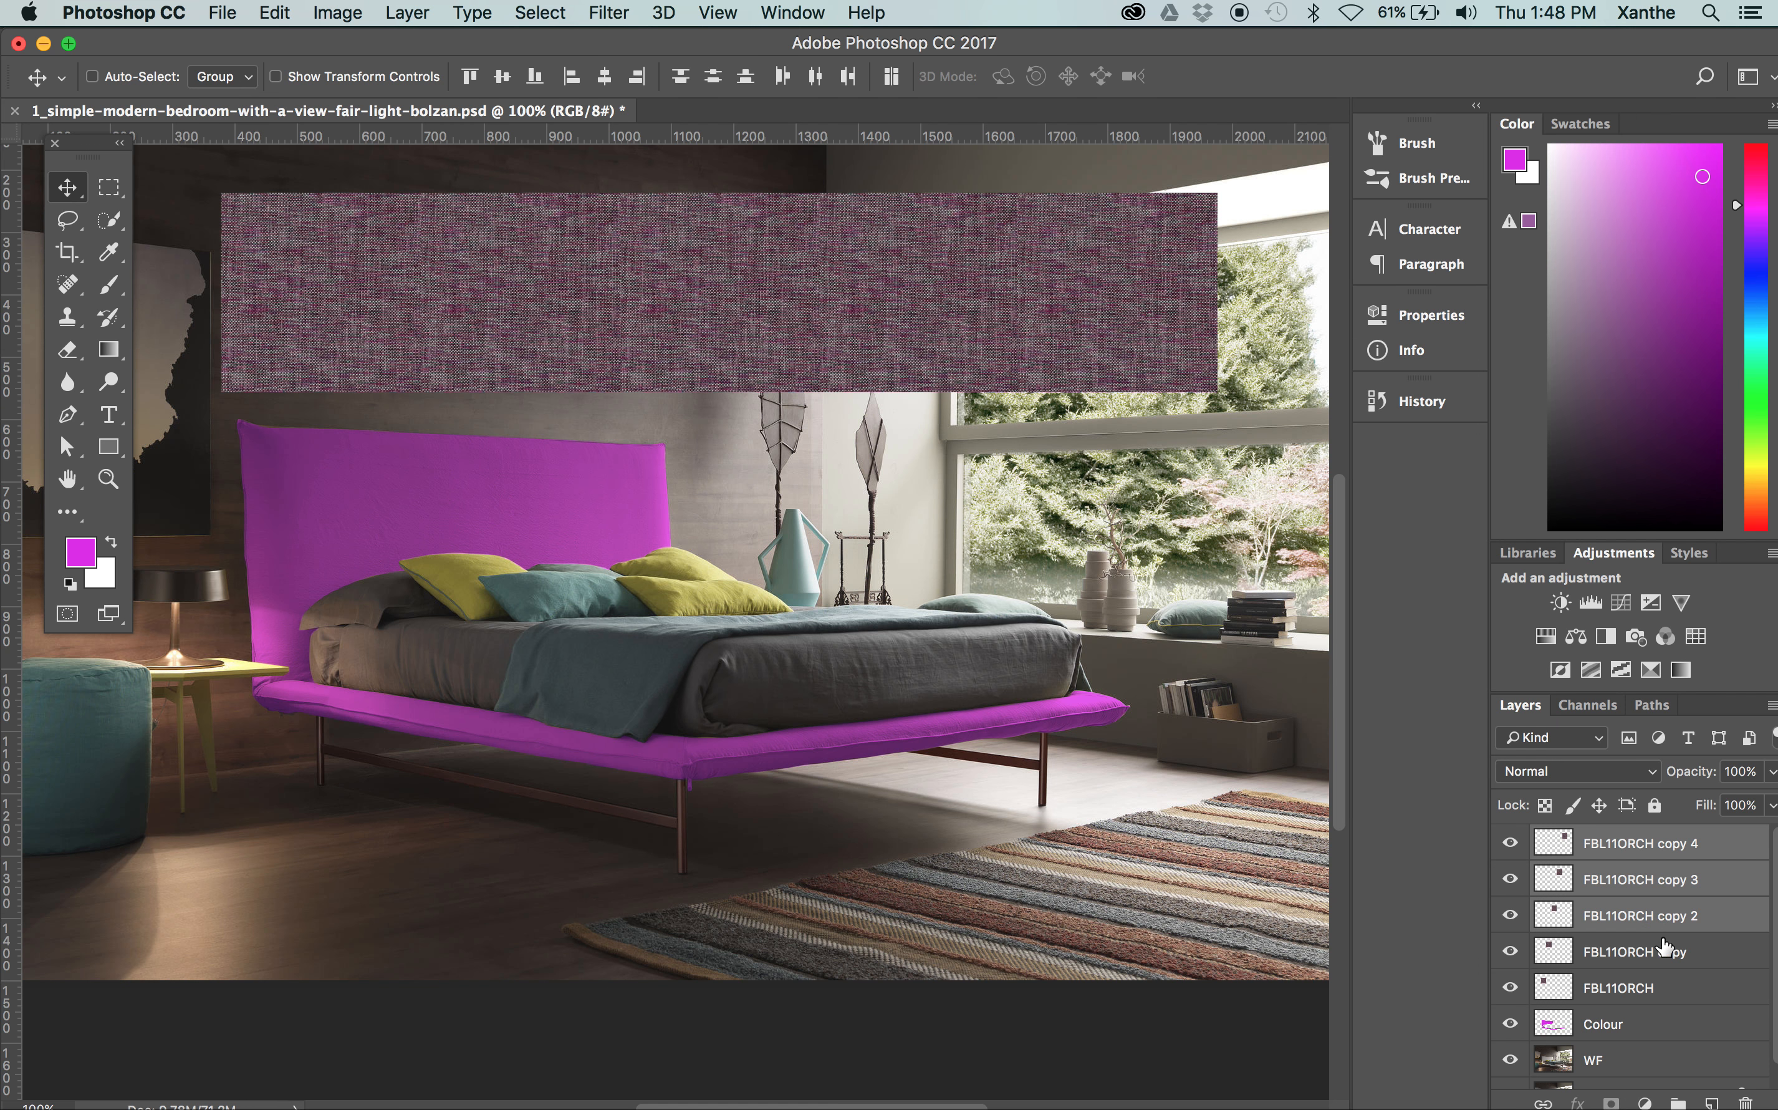
pyautogui.keyDown('shift'); pyautogui.click(1673, 953); pyautogui.keyUp('shift')
pyautogui.keyDown('shift'); pyautogui.click(1675, 987); pyautogui.keyUp('shift')
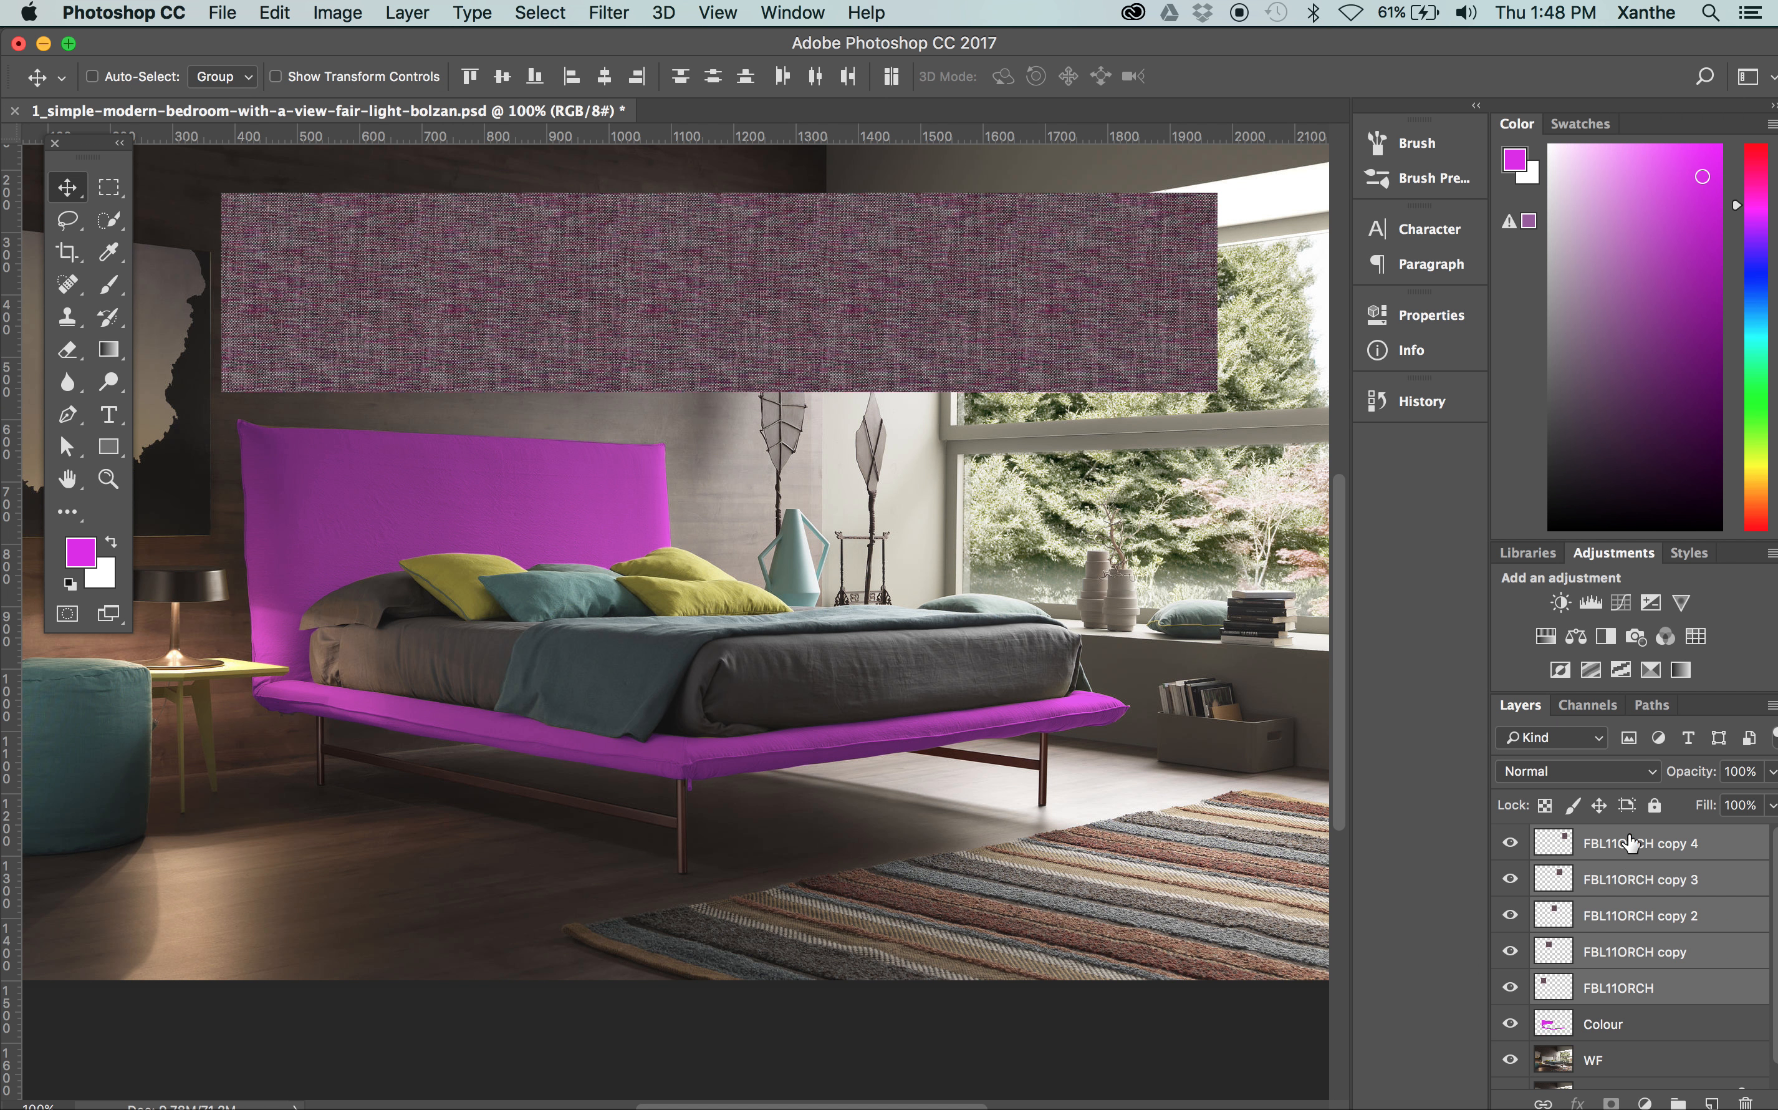
pyautogui.rightClick(1656, 880)
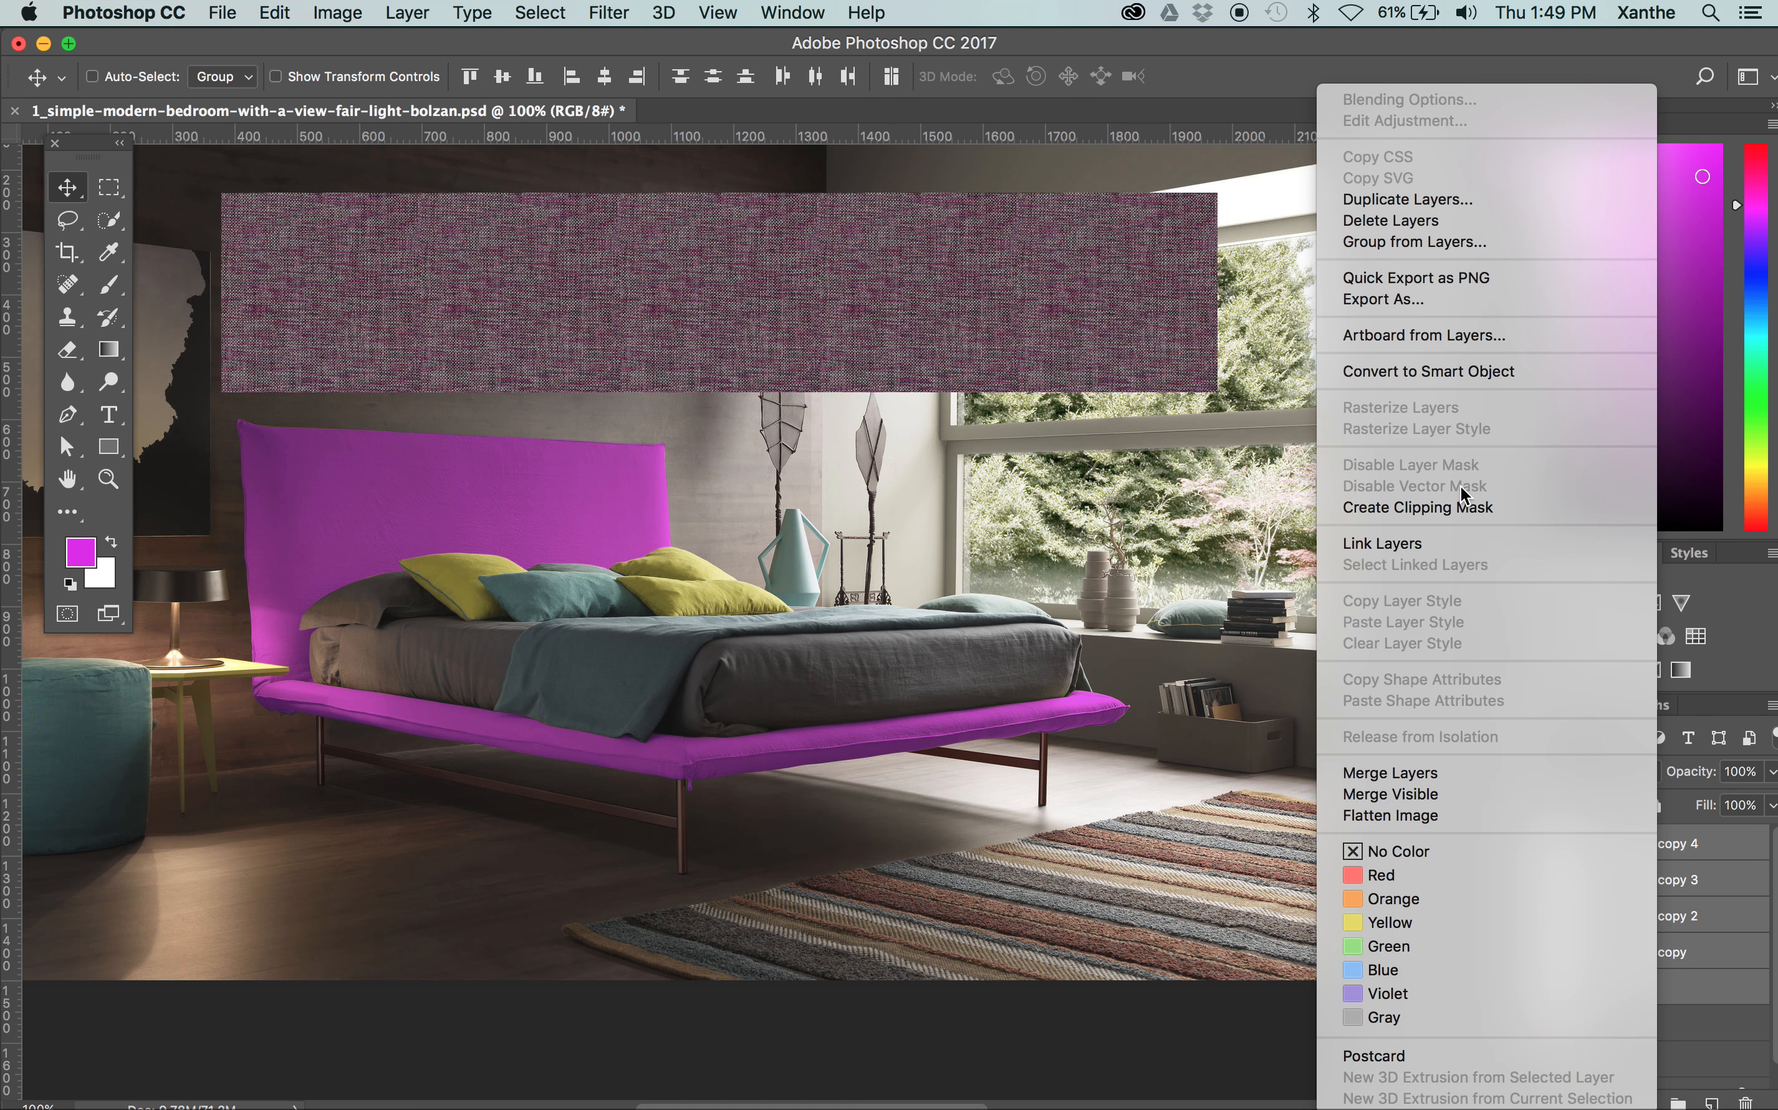
pyautogui.click(1409, 774)
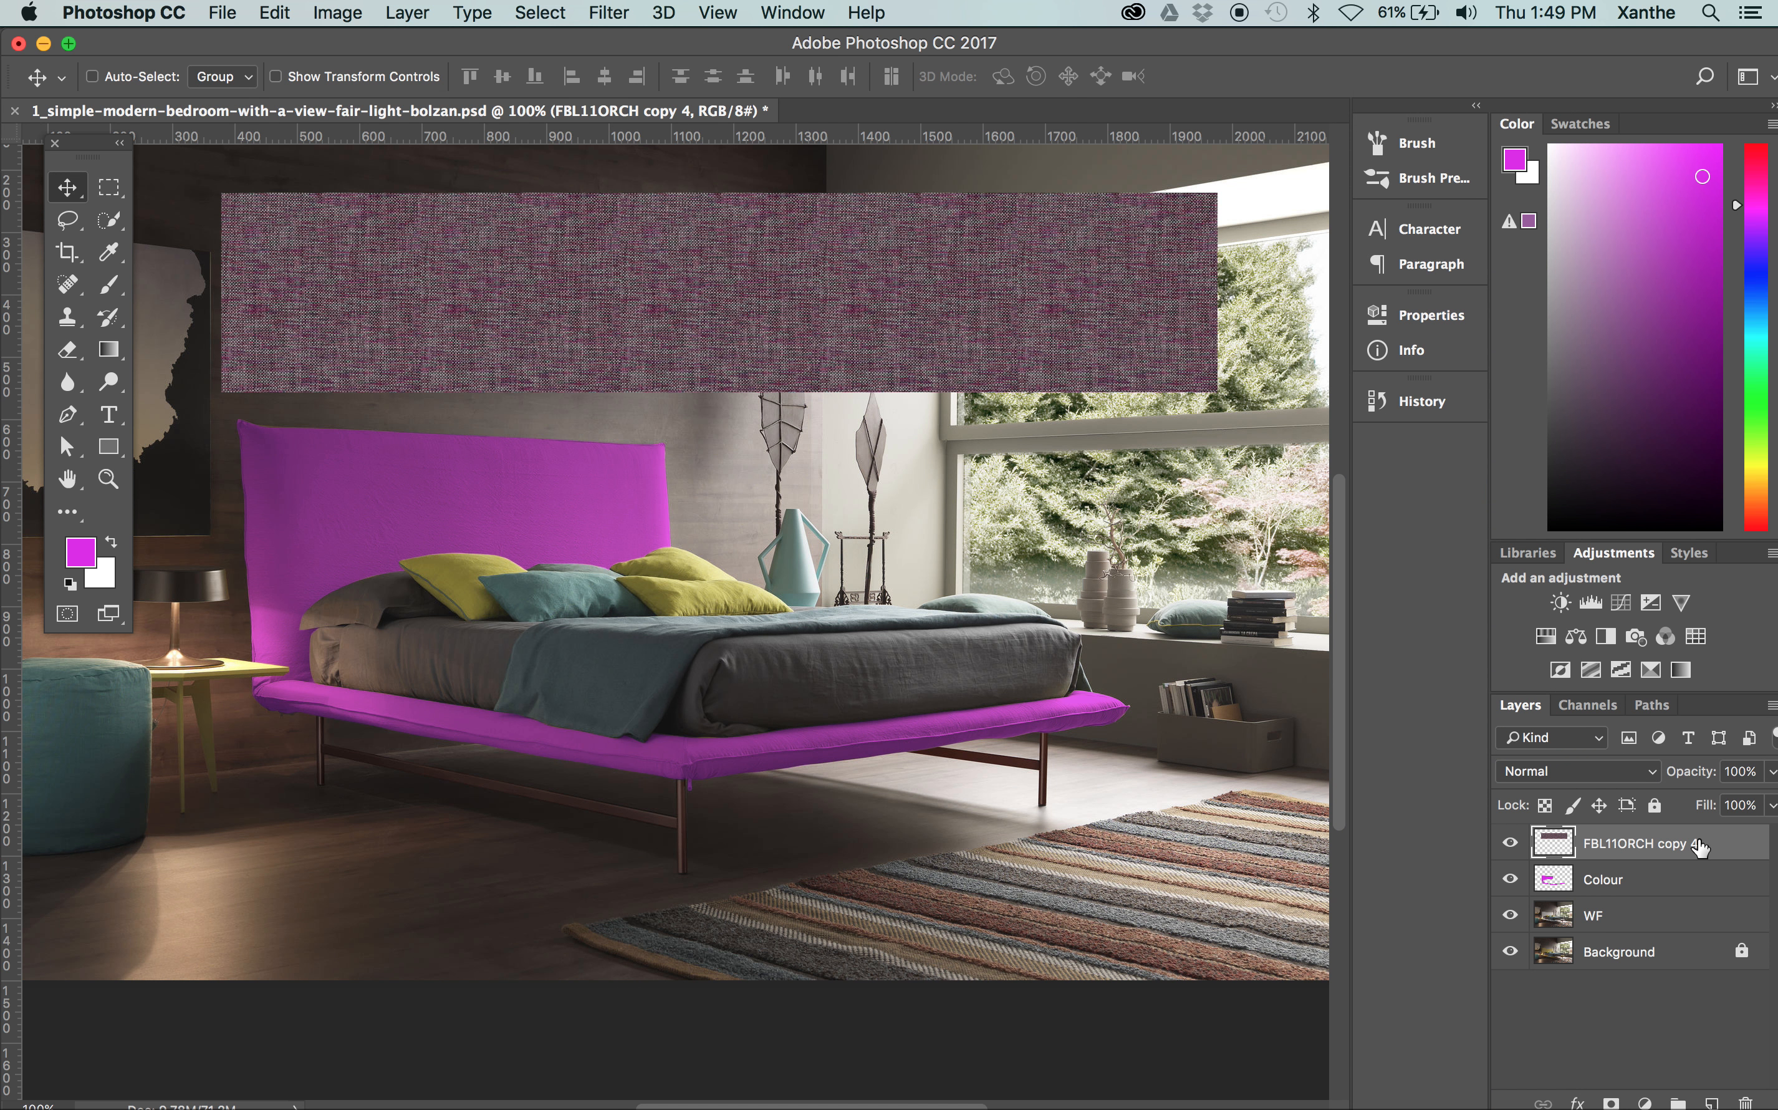
pyautogui.press('super+z')
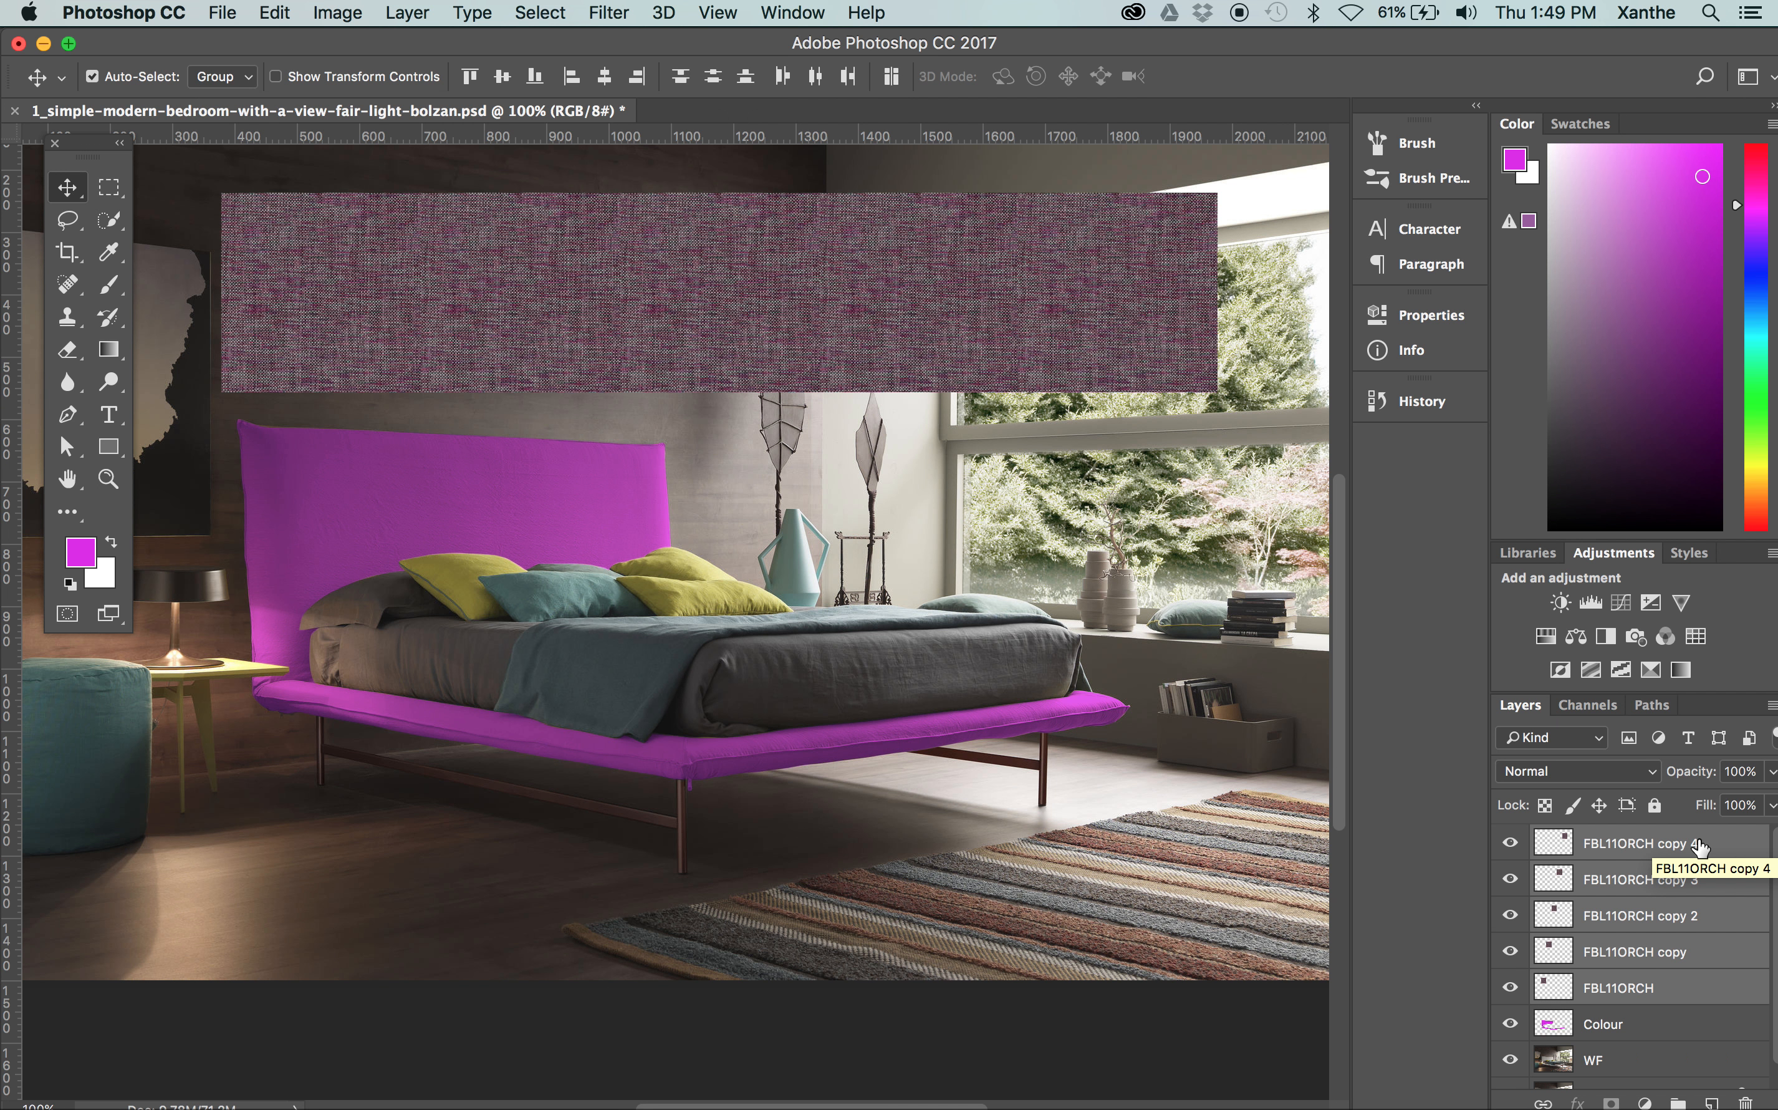
pyautogui.press('super+e')
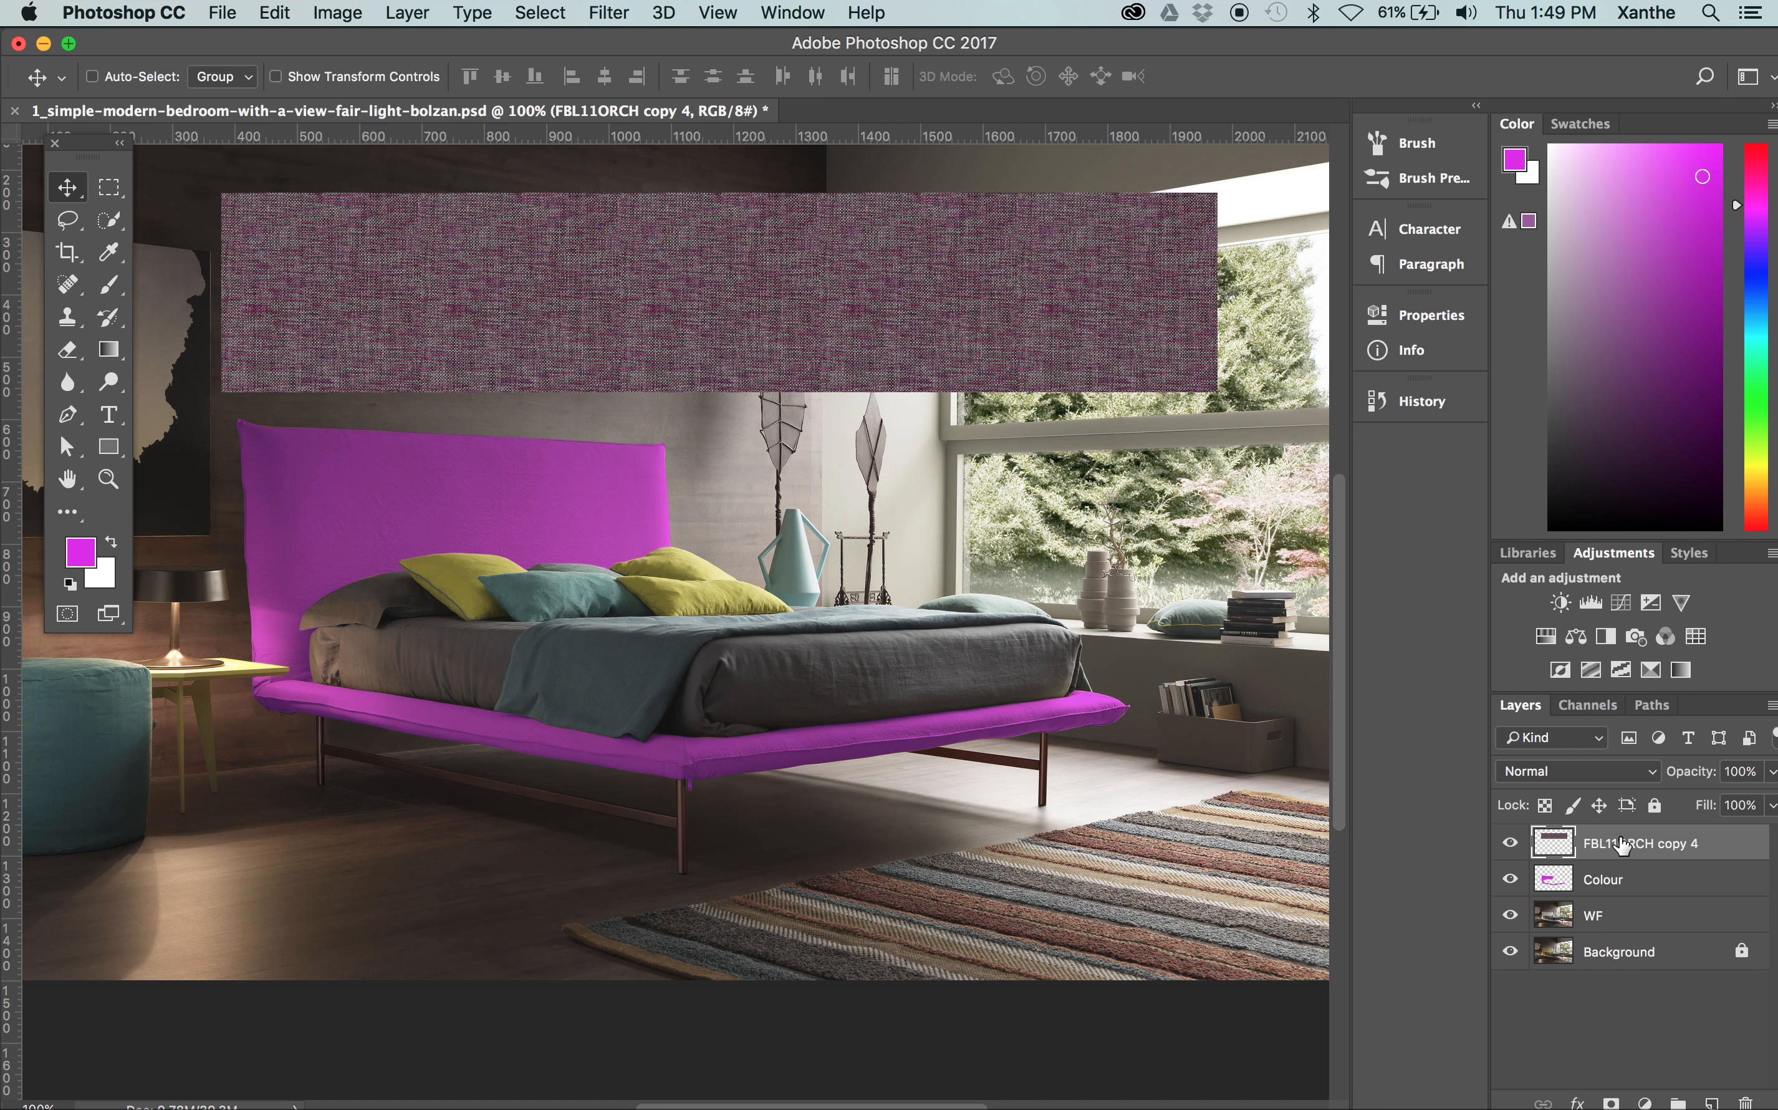
# Duplicate the merged texture strip, align the copy directly beneath it, and merge the two layers
pyautogui.moveTo(1654, 852); pyautogui.dragTo(1711, 1101)
pyautogui.moveTo(858, 334); pyautogui.dragTo(864, 520)
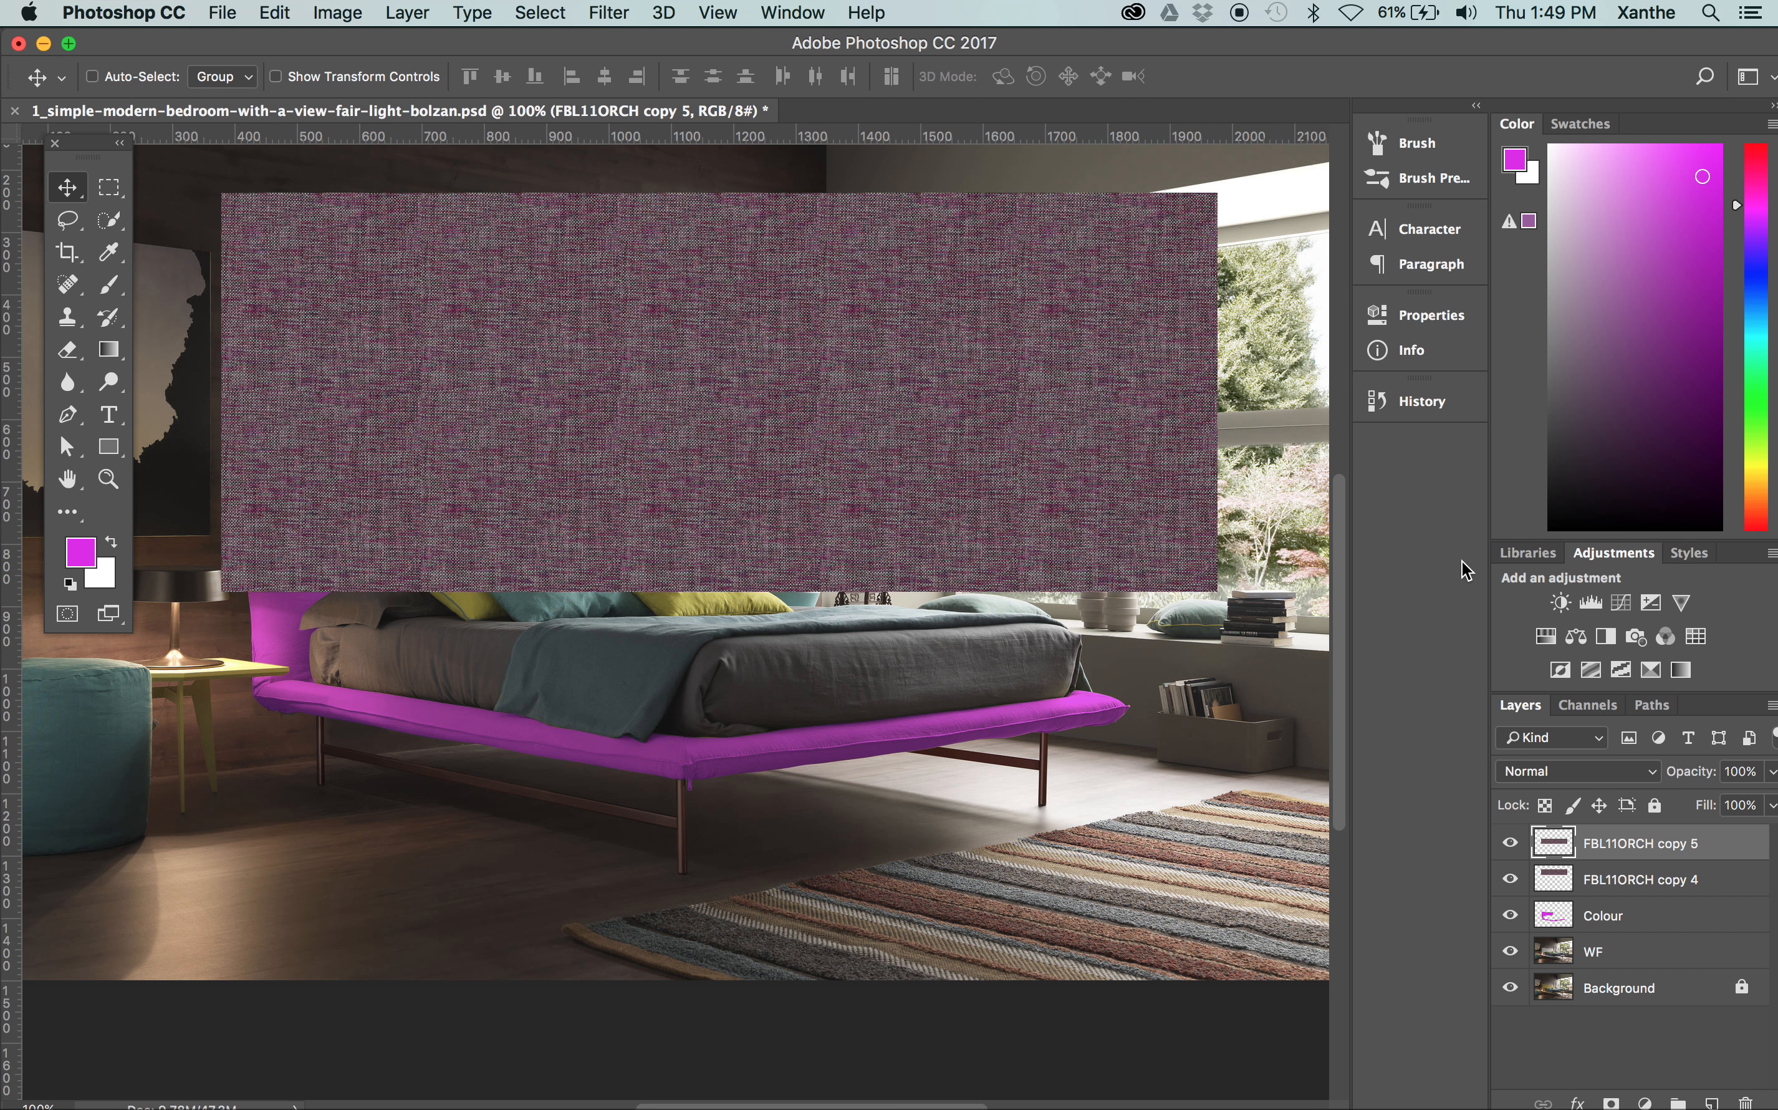
pyautogui.keyDown('shift'); pyautogui.click(1700, 883); pyautogui.keyUp('shift')
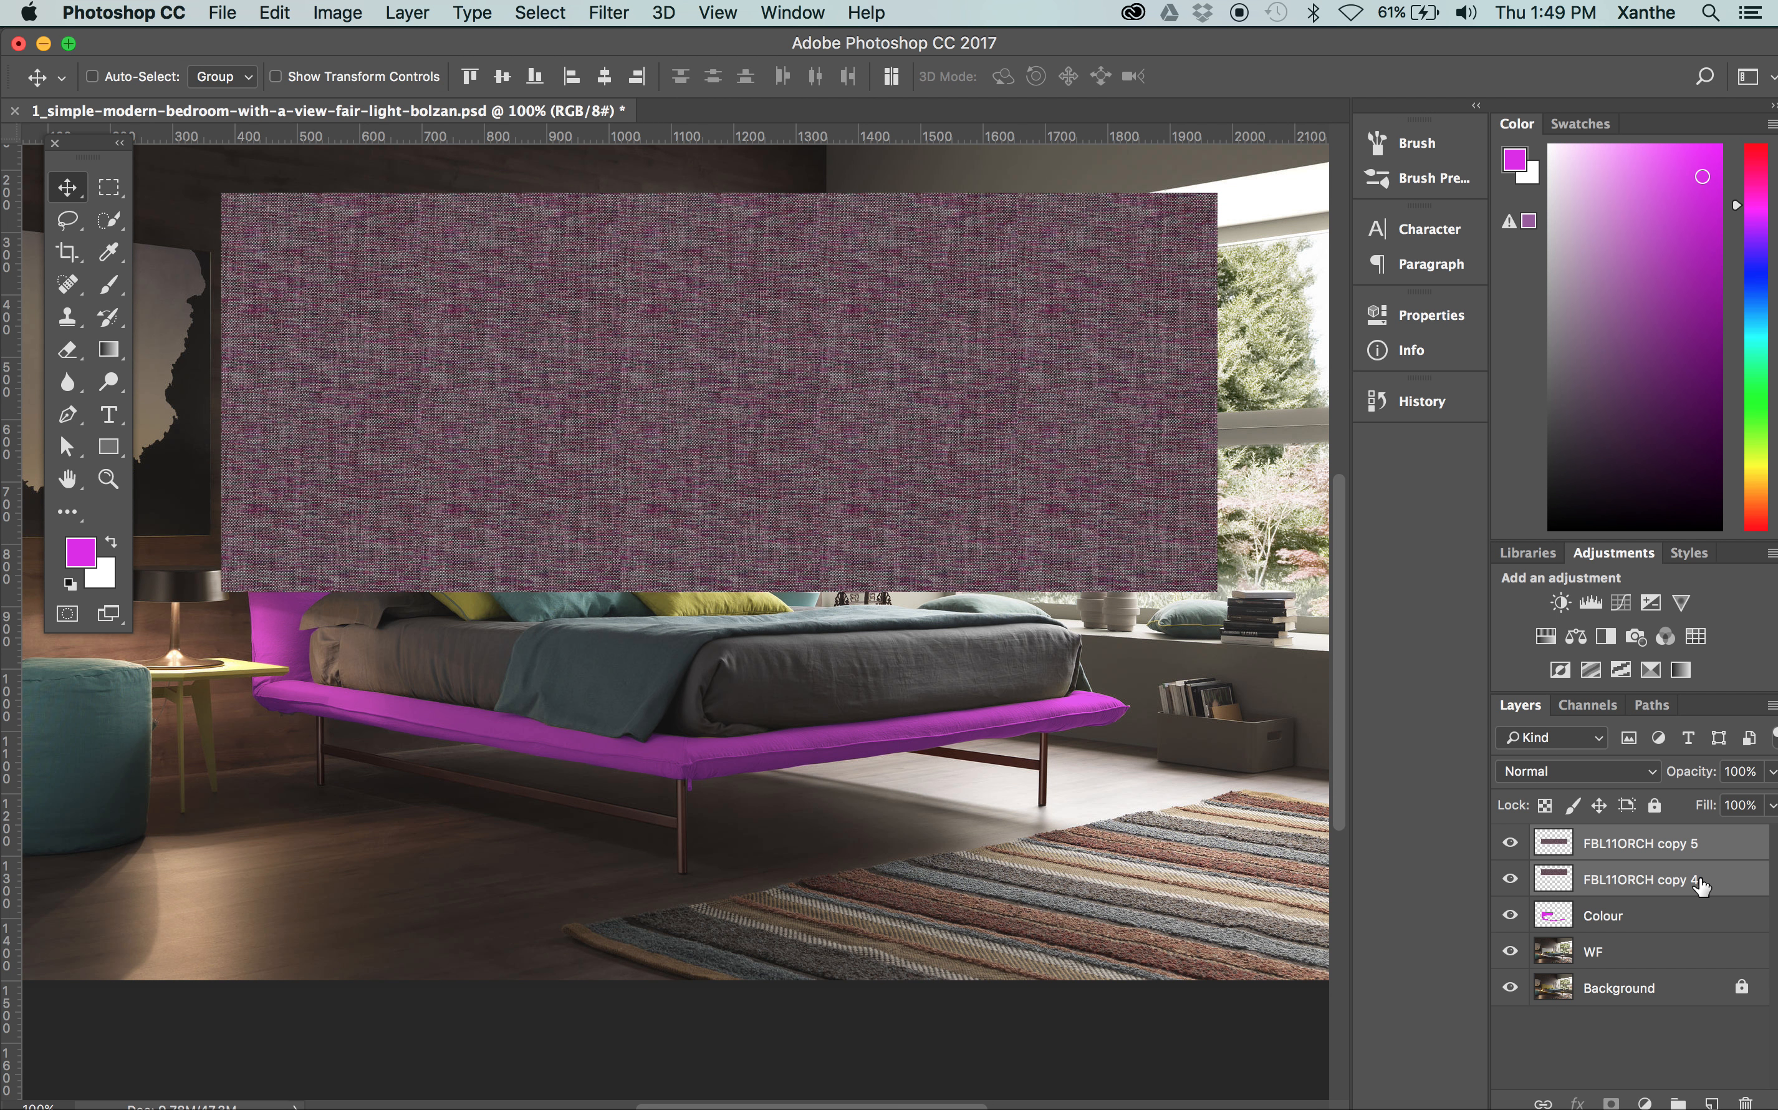
pyautogui.rightClick(1627, 830)
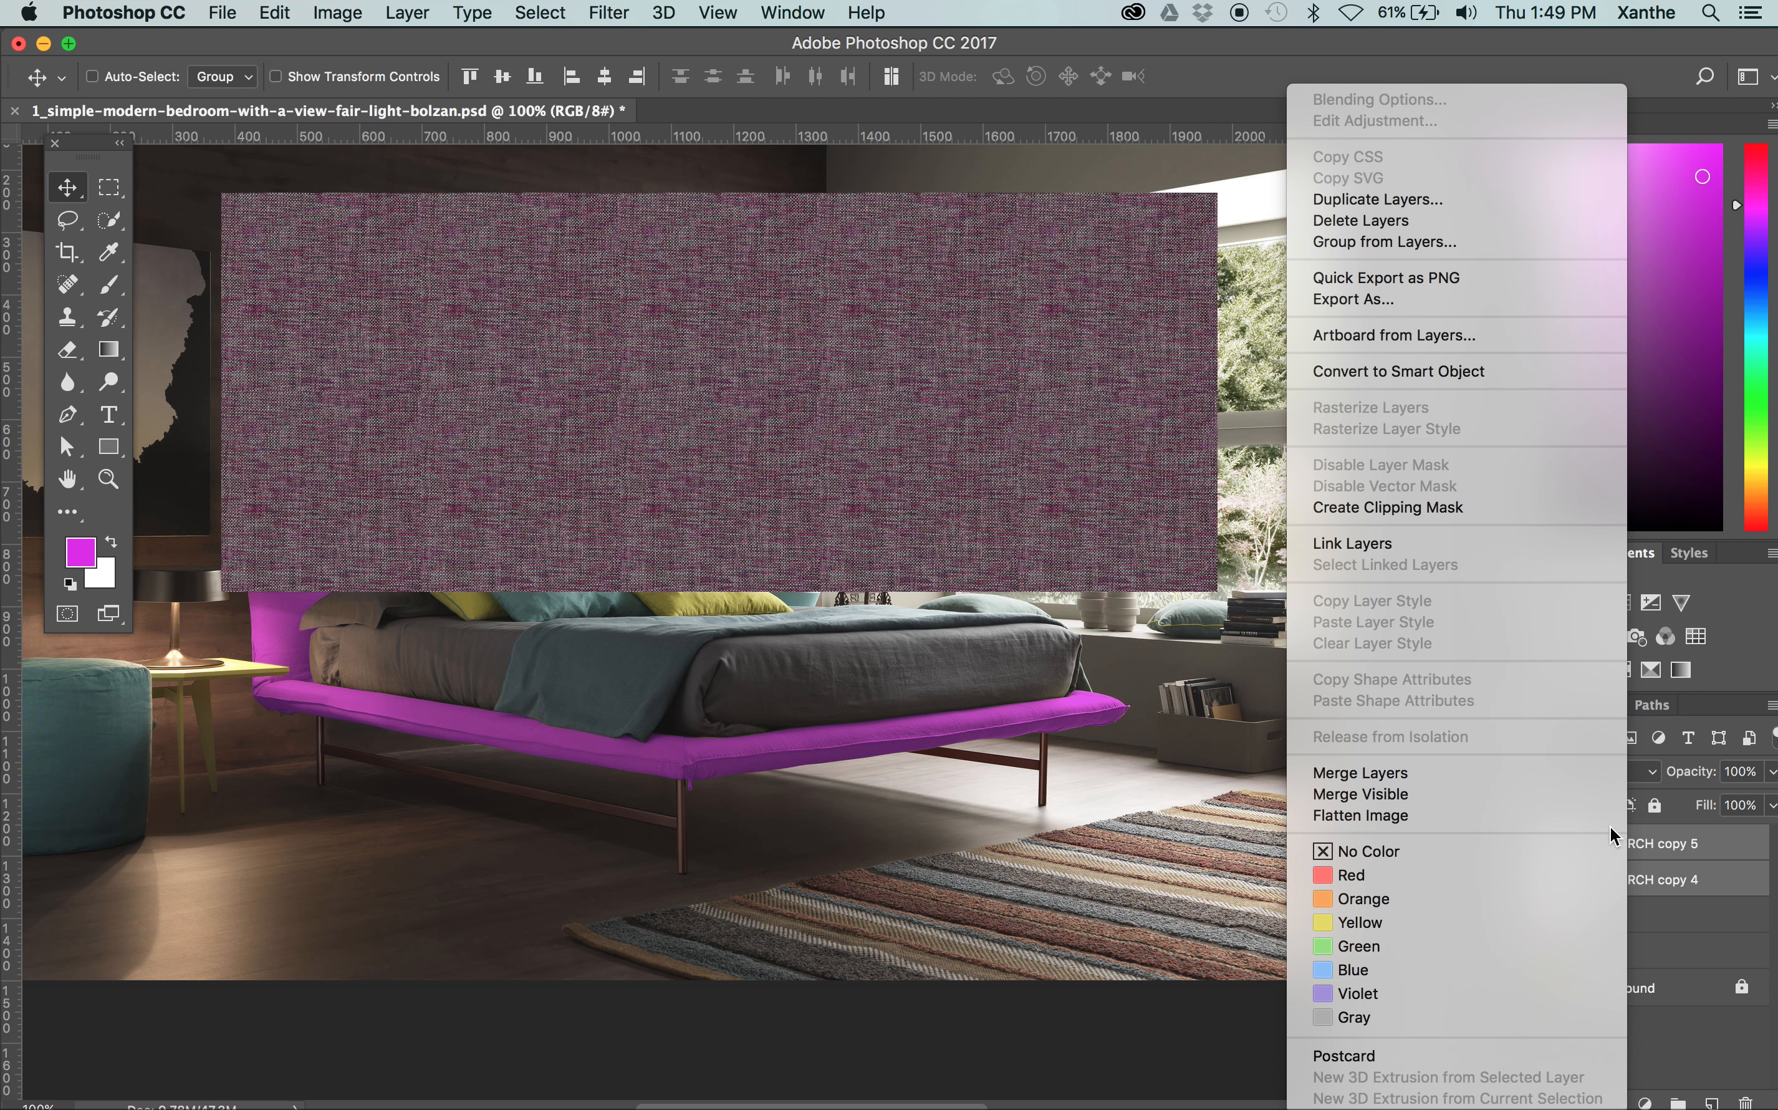
pyautogui.click(1420, 777)
# Duplicate the two-row texture block, place the copy flush below it, and merge both into one large texture
pyautogui.moveTo(1646, 840); pyautogui.dragTo(1712, 1100)
pyautogui.moveTo(752, 220); pyautogui.dragTo(760, 633)
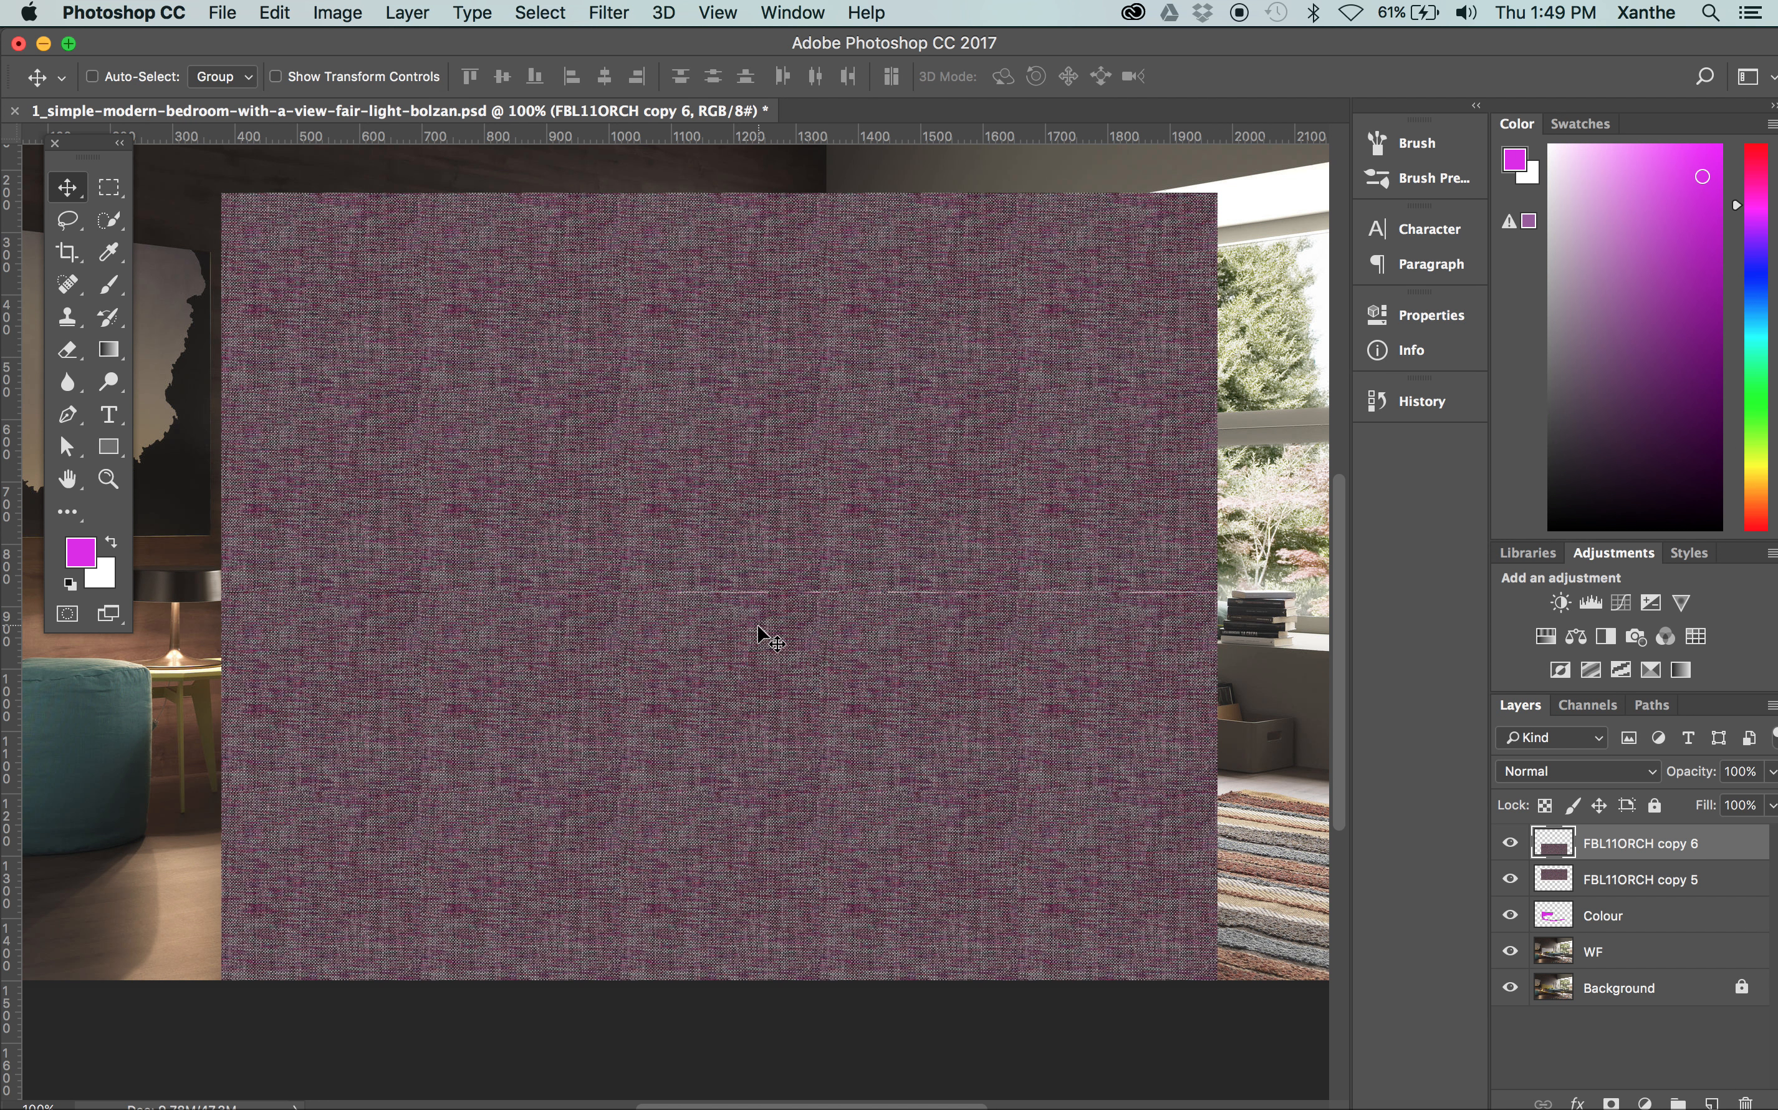
pyautogui.keyDown('shift'); pyautogui.click(1673, 879); pyautogui.keyUp('shift')
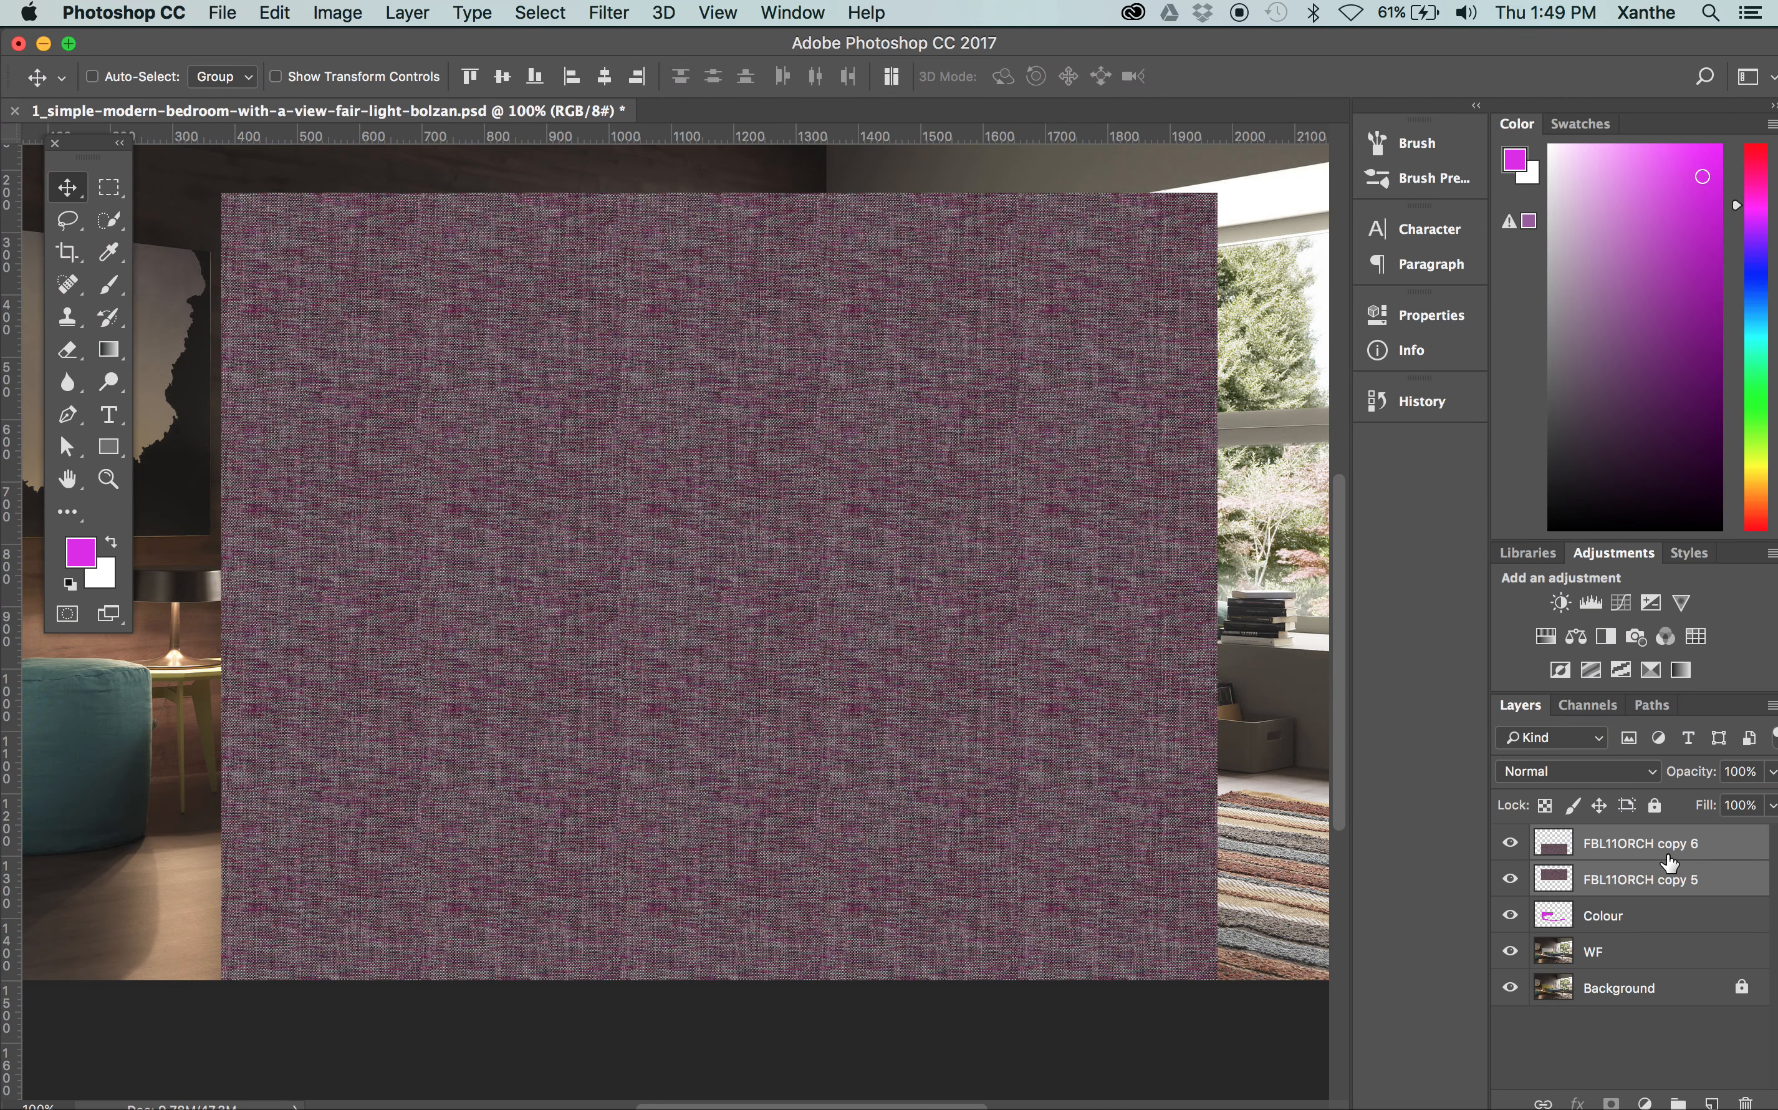
pyautogui.rightClick(1674, 852)
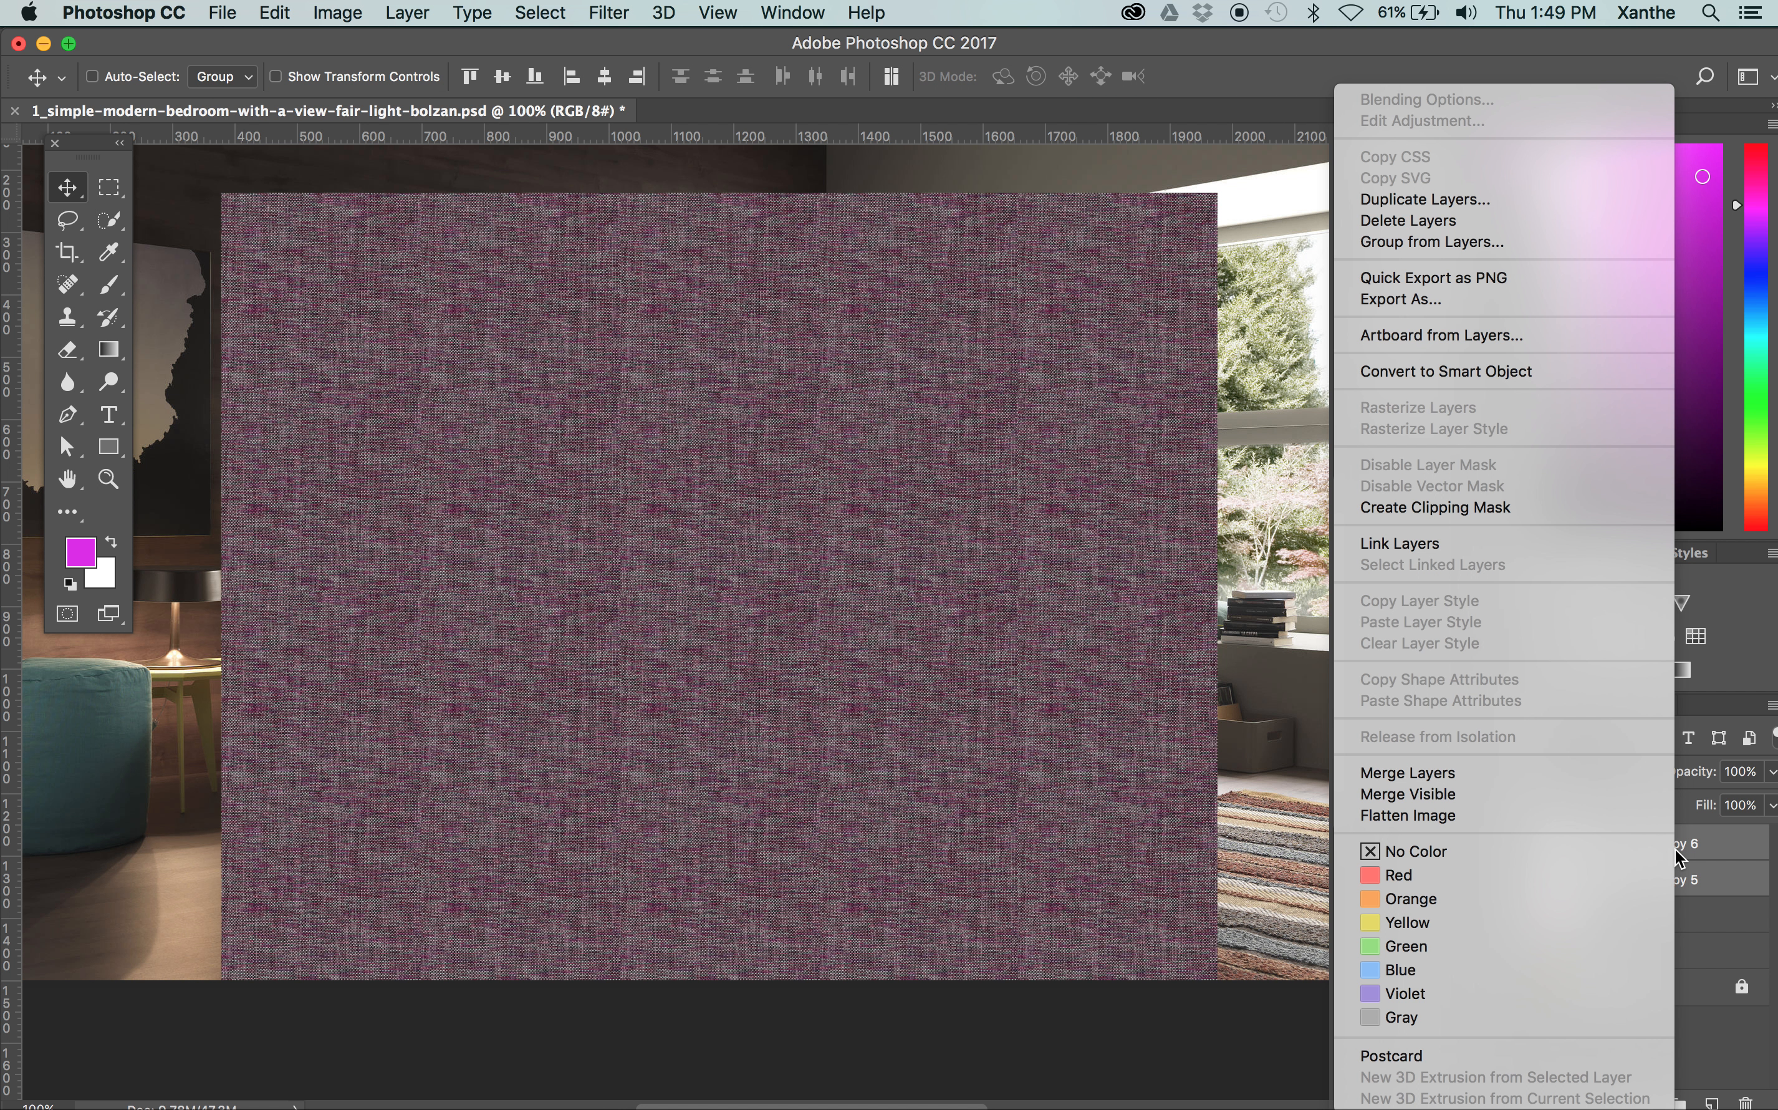
pyautogui.click(1493, 775)
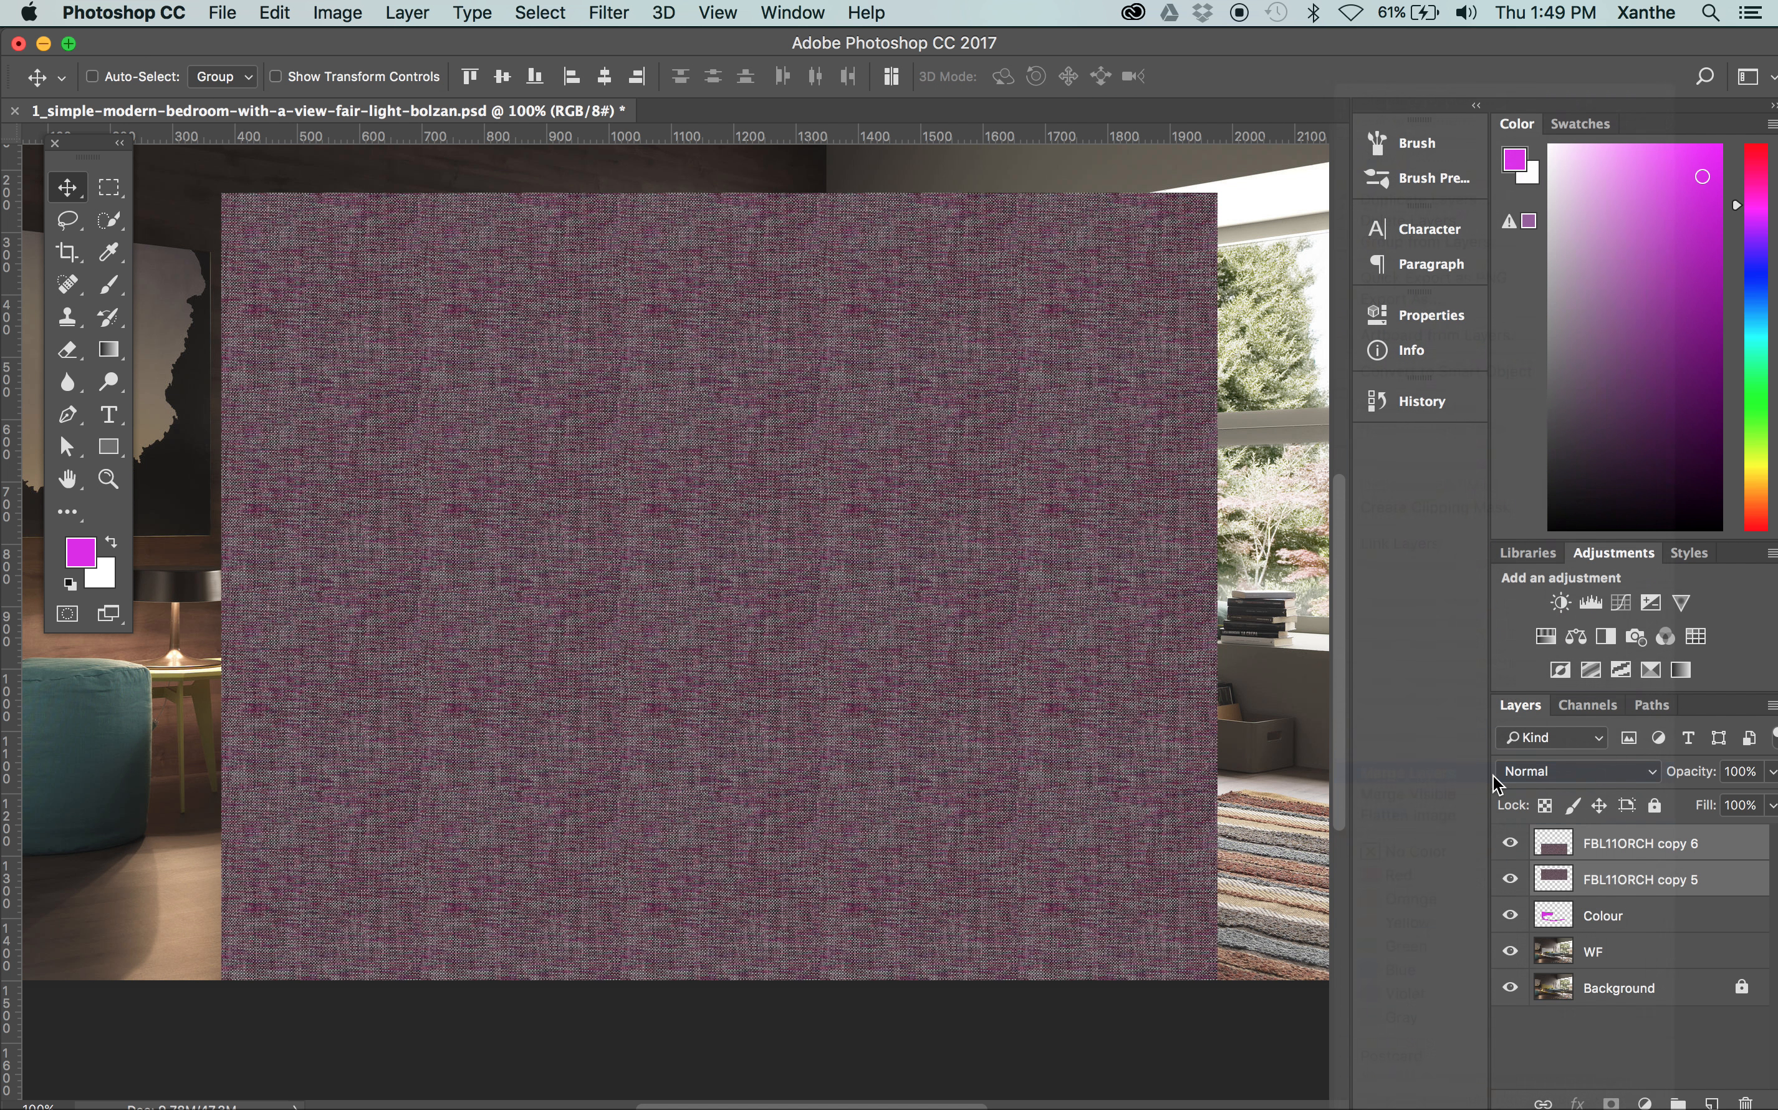
# Move the merged texture so that it covers the whole bed frame
pyautogui.click(1513, 848)
pyautogui.click(1513, 847)
pyautogui.moveTo(944, 737); pyautogui.dragTo(944, 683)
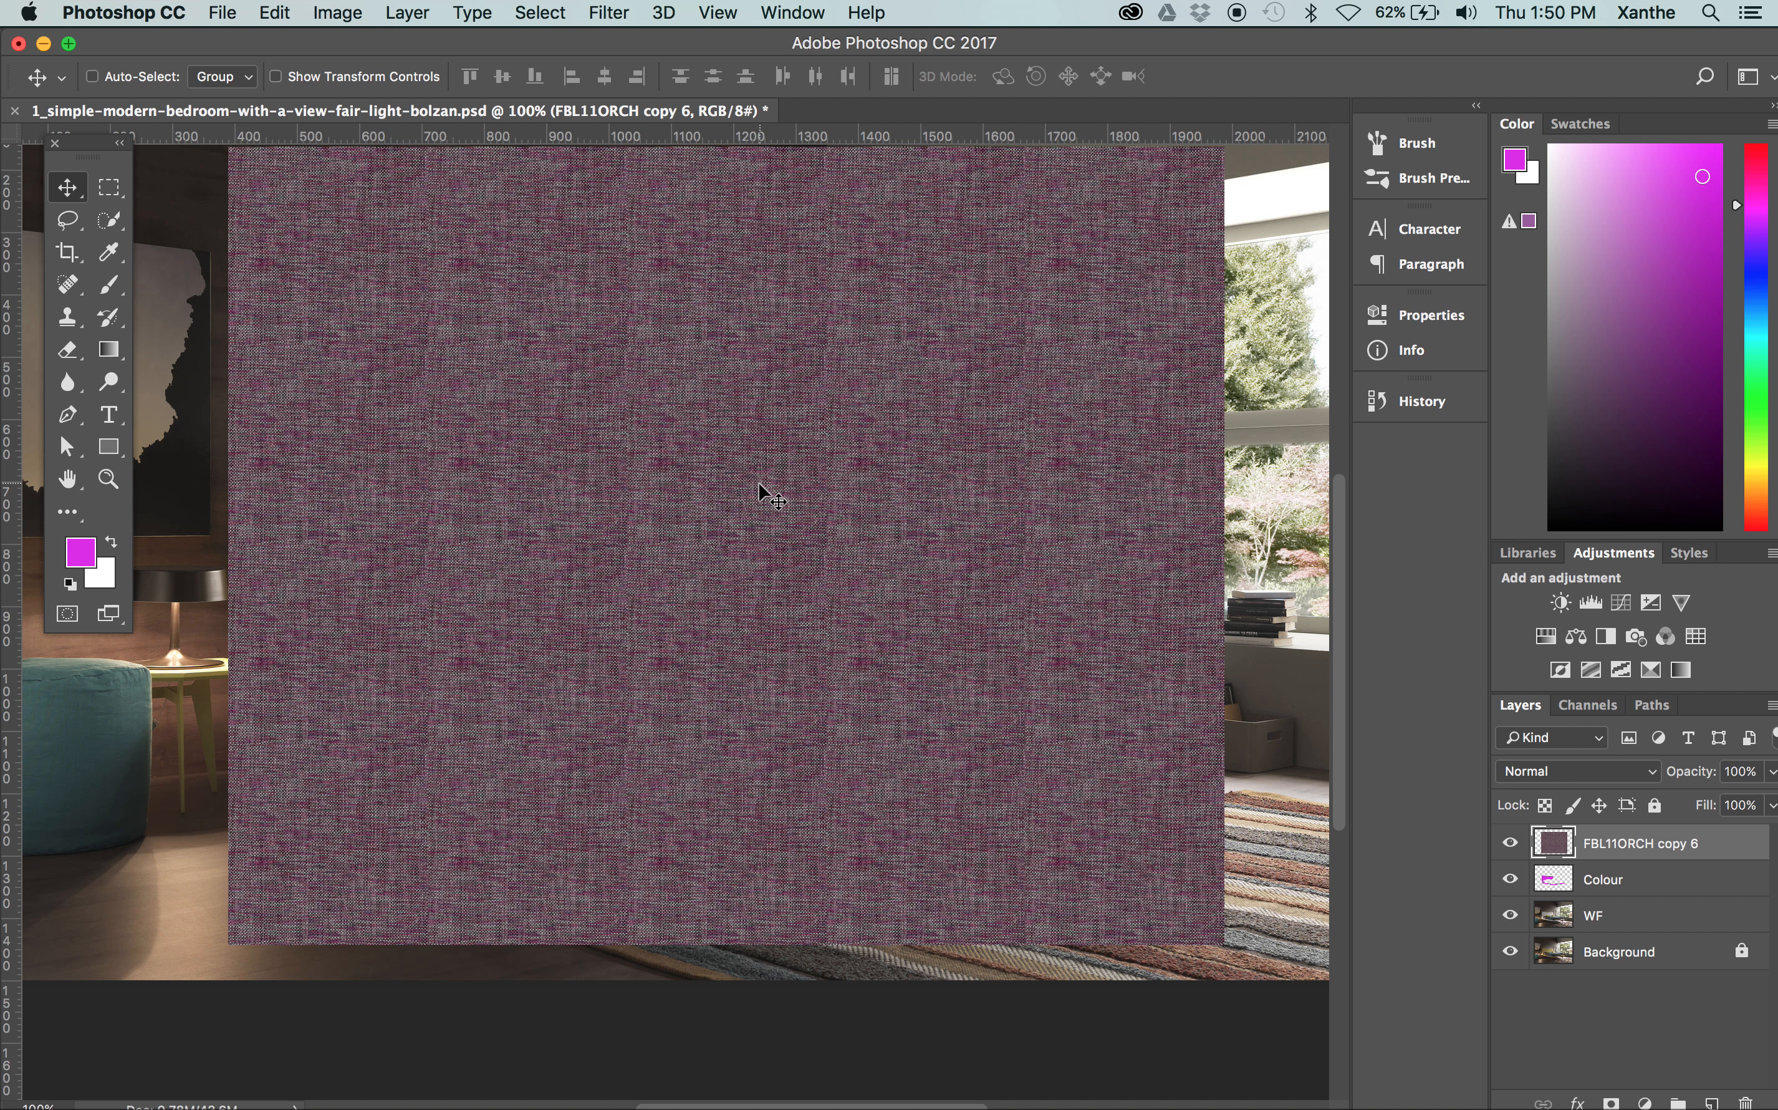
pyautogui.moveTo(759, 481); pyautogui.dragTo(743, 500)
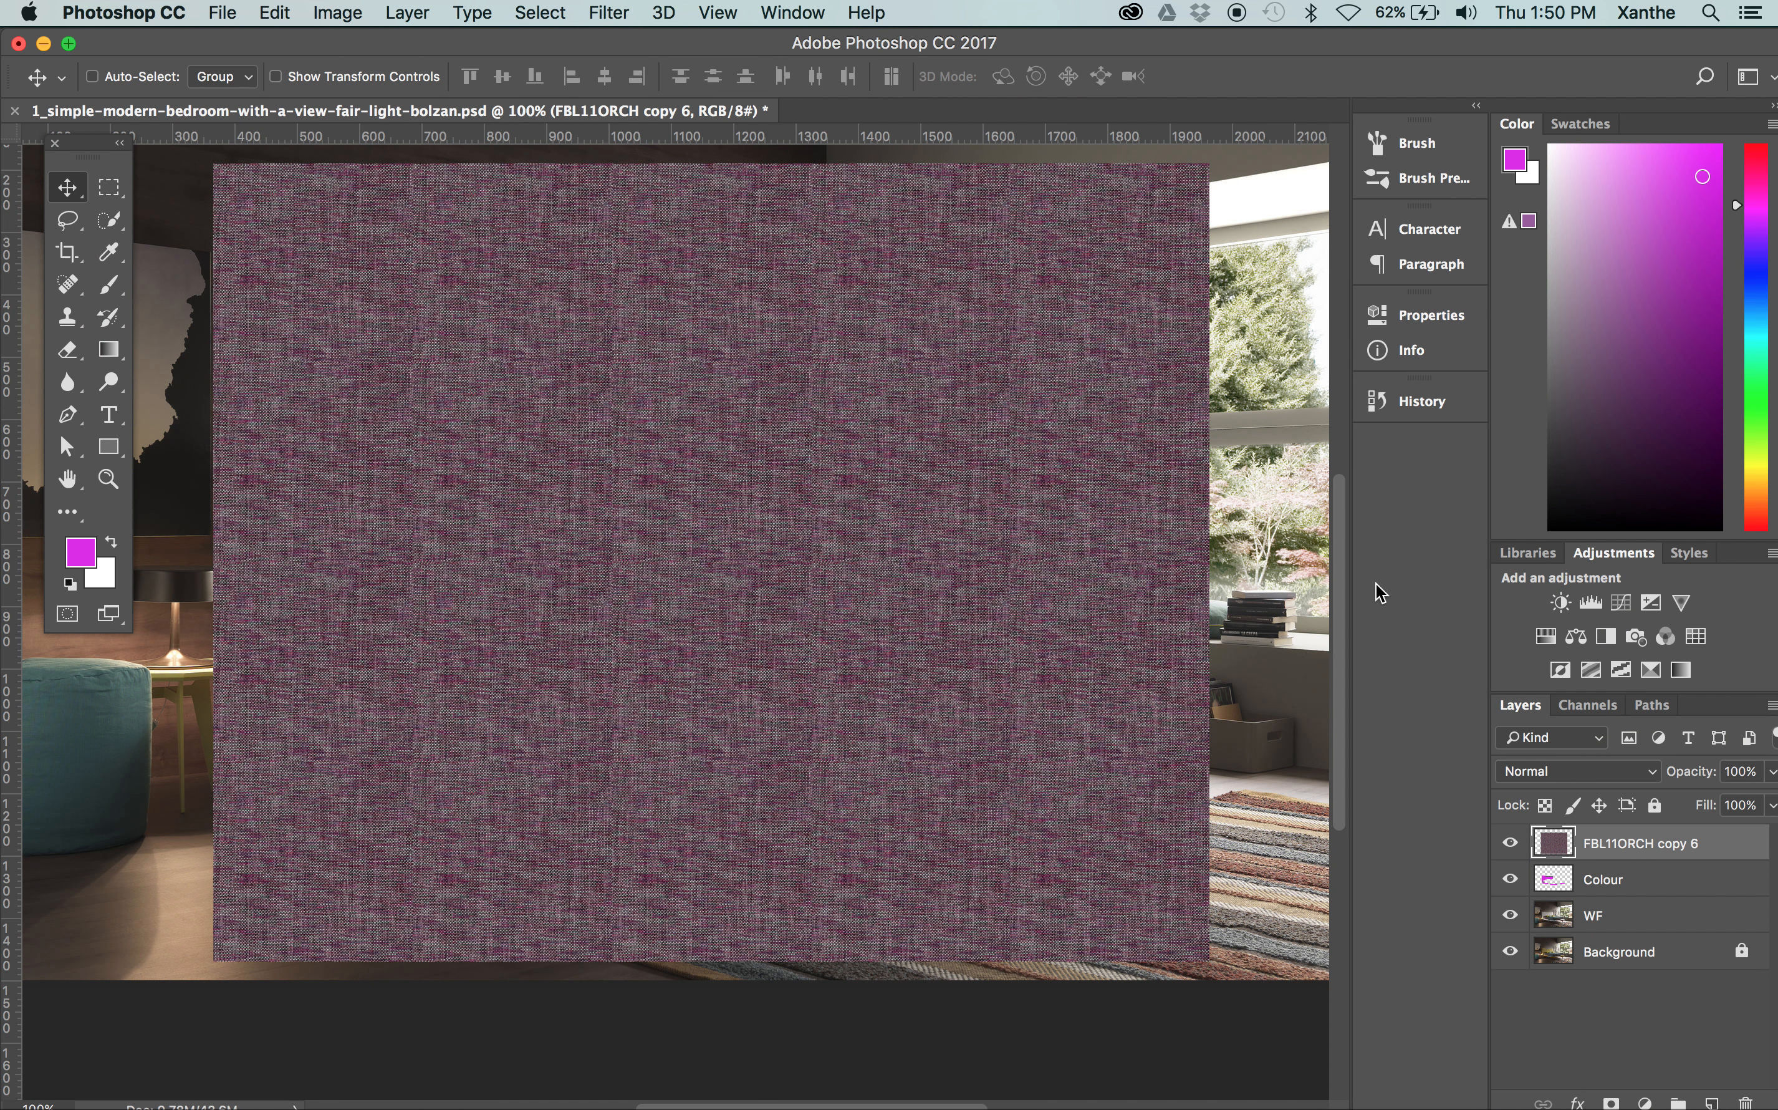
pyautogui.moveTo(988, 584); pyautogui.dragTo(983, 571)
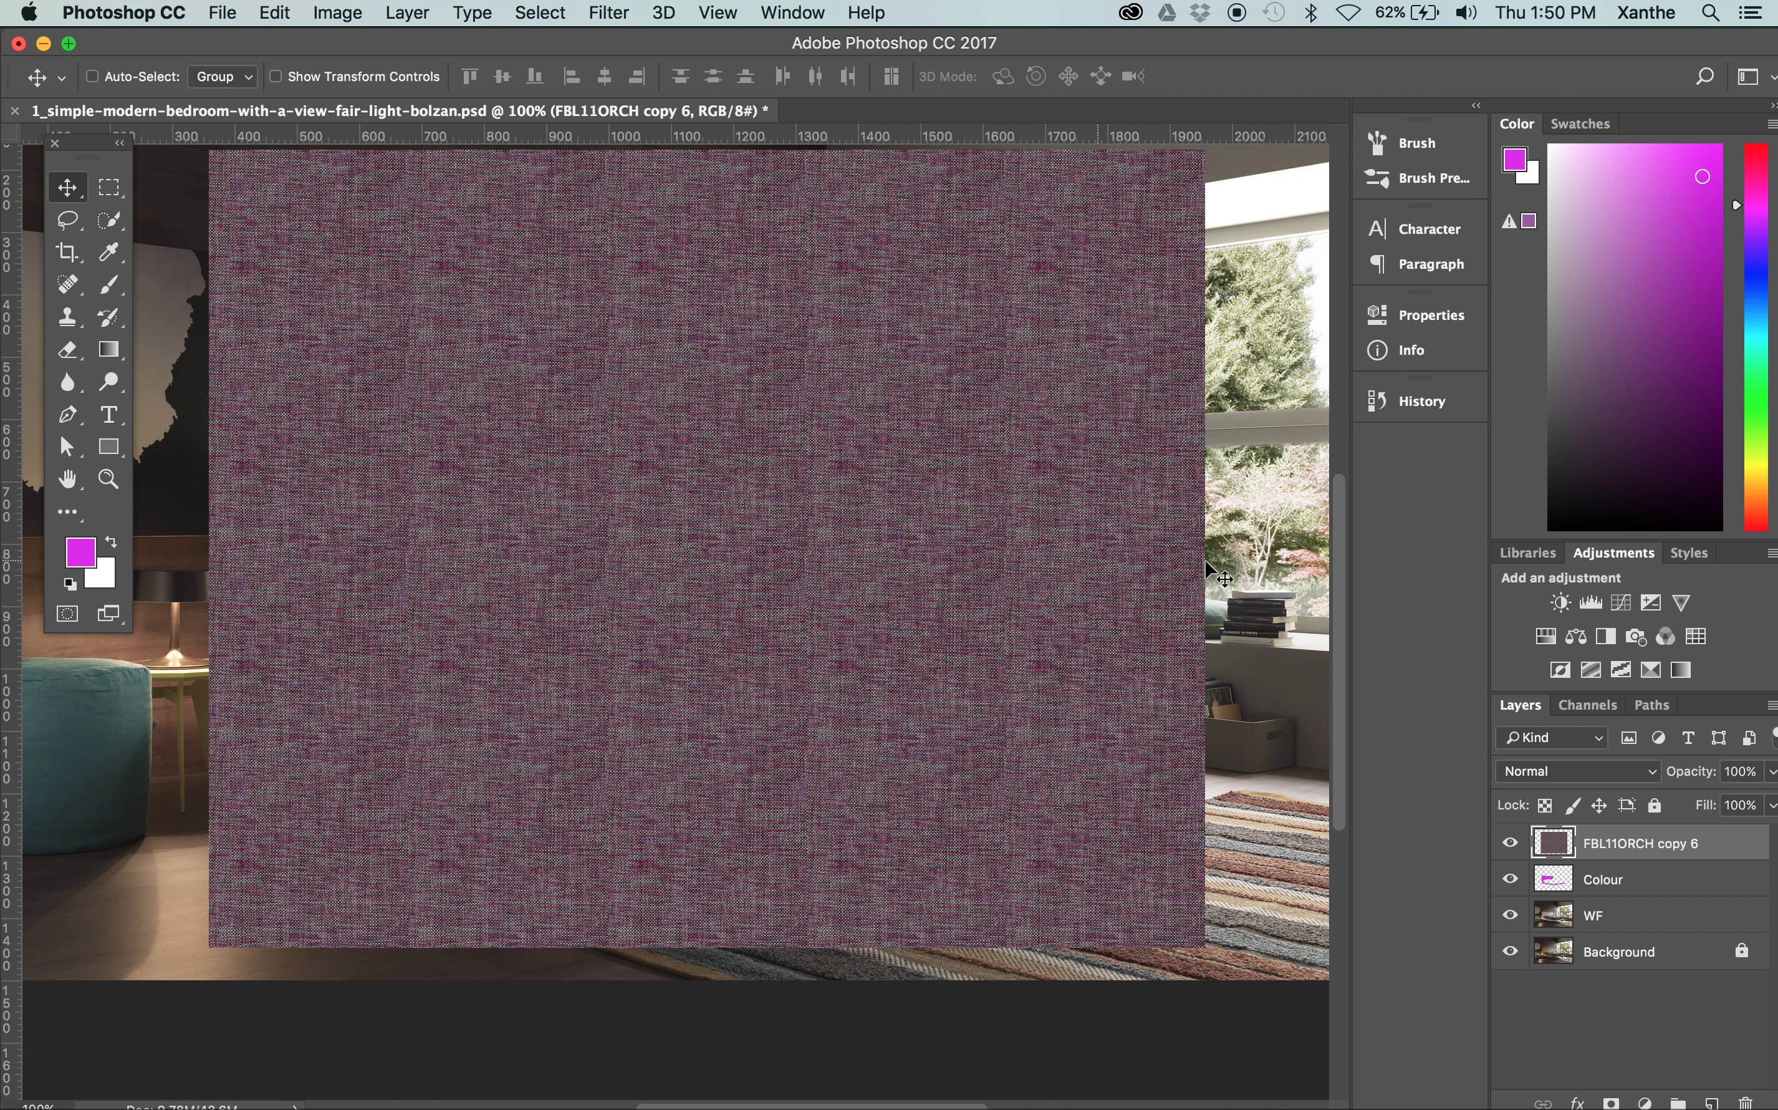
# Load the BedHead Path as a new anti-aliased selection with a feather radius of 0.5 pixels
pyautogui.click(1652, 704)
pyautogui.click(1569, 740)
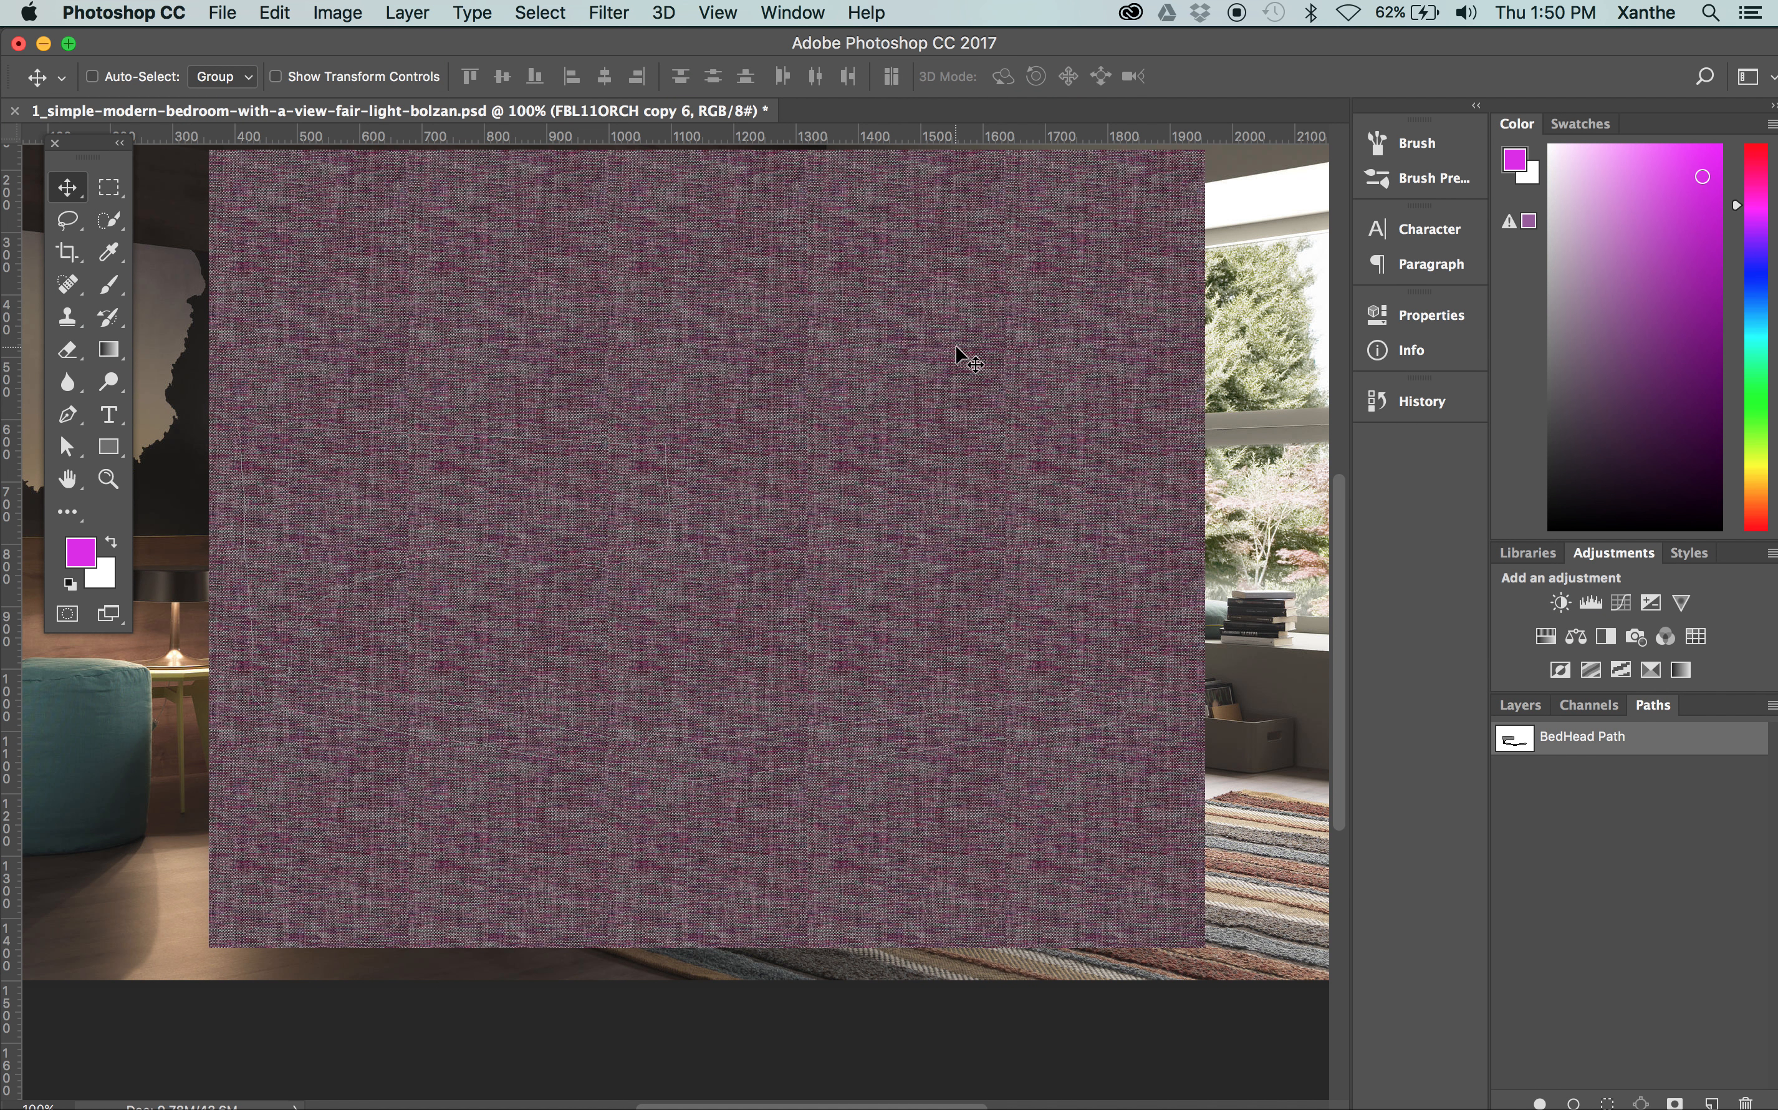
pyautogui.click(1770, 706)
pyautogui.click(1650, 841)
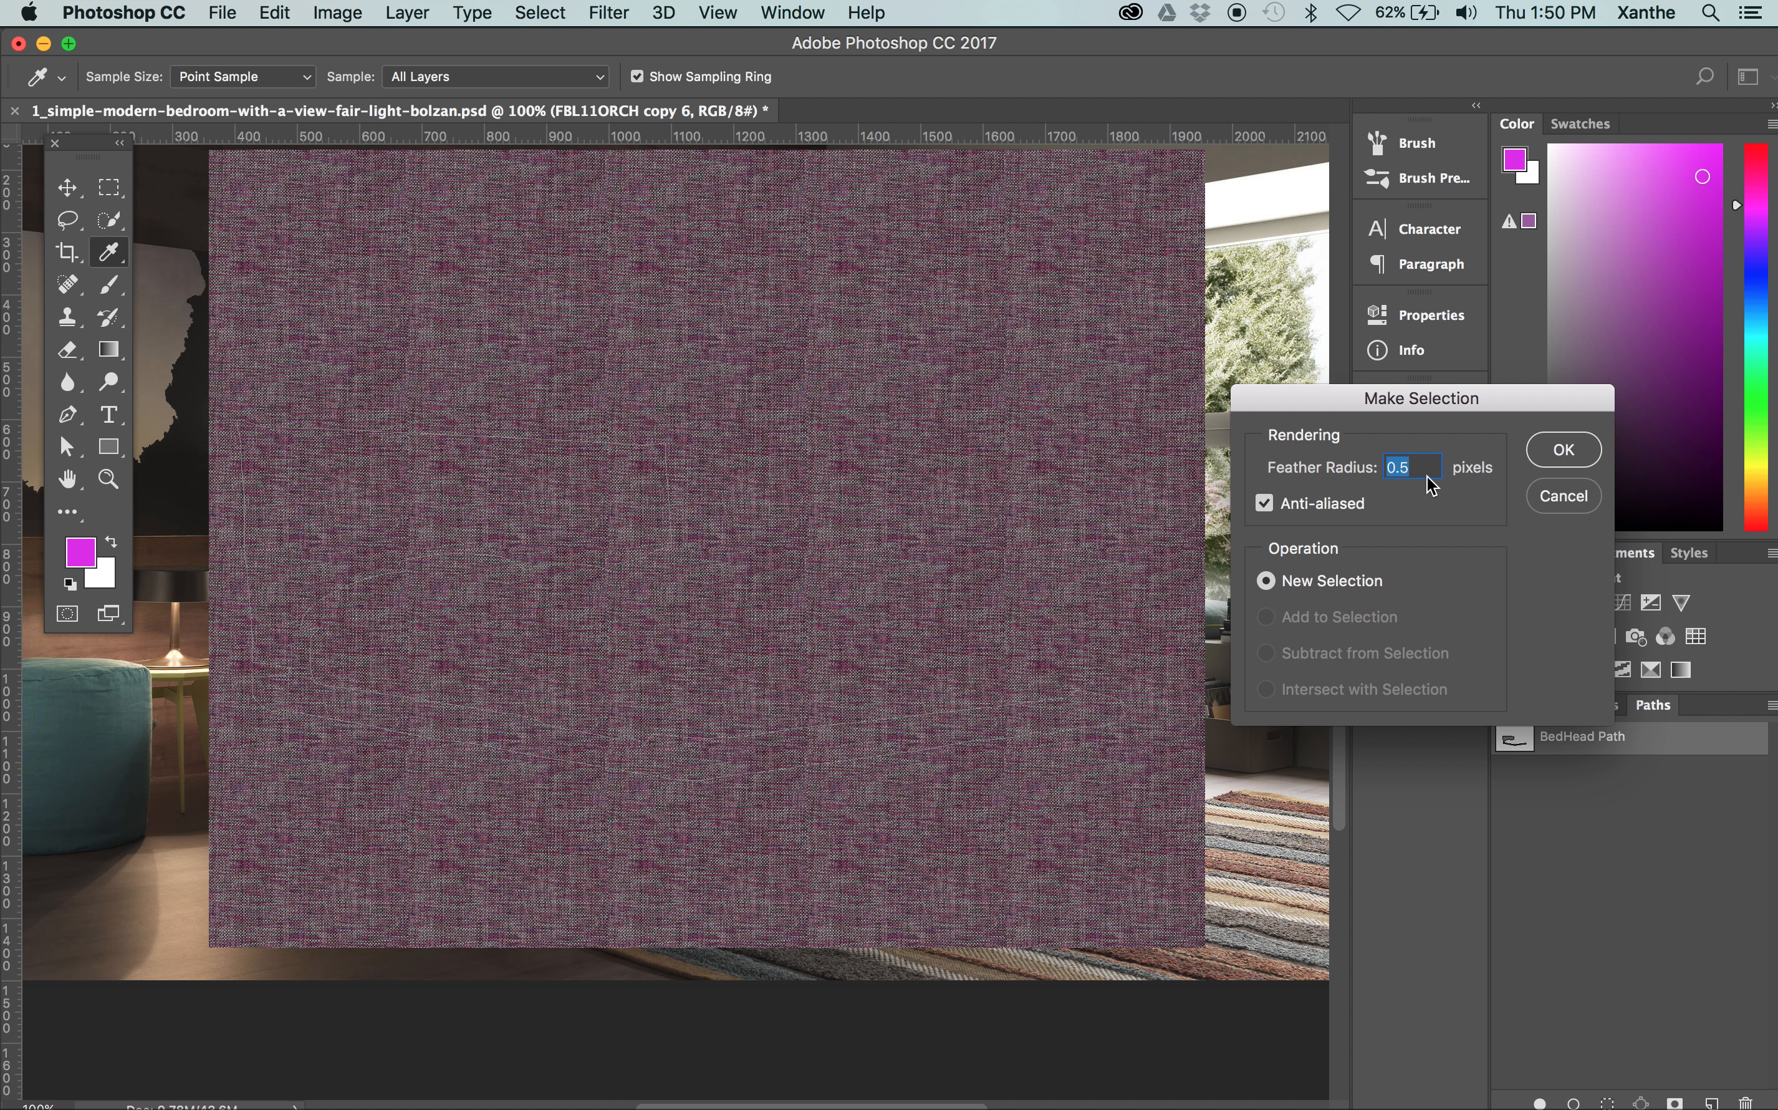
pyautogui.press('Return')
pyautogui.press('v')
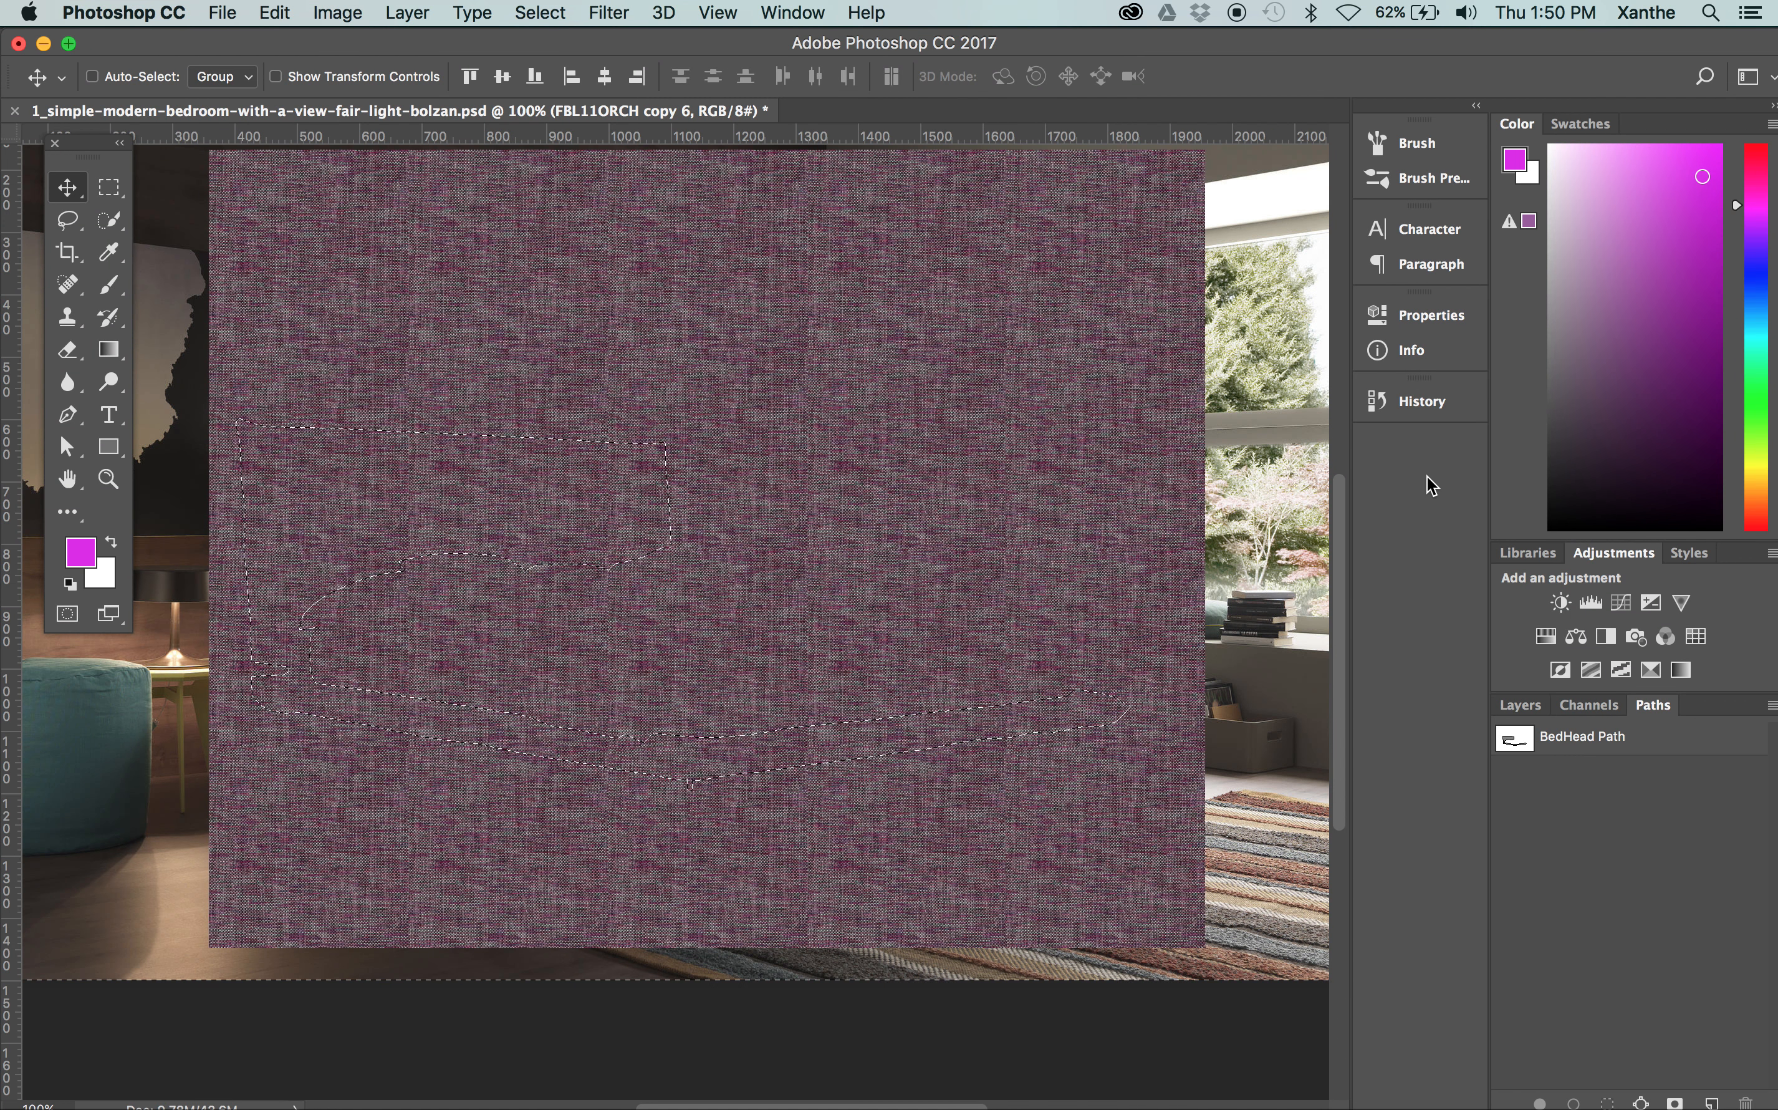
# Invert the selection to enclose the bed frame, and add it as a layer mask on the FBL11ORCH copy 6 layer
pyautogui.click(561, 9)
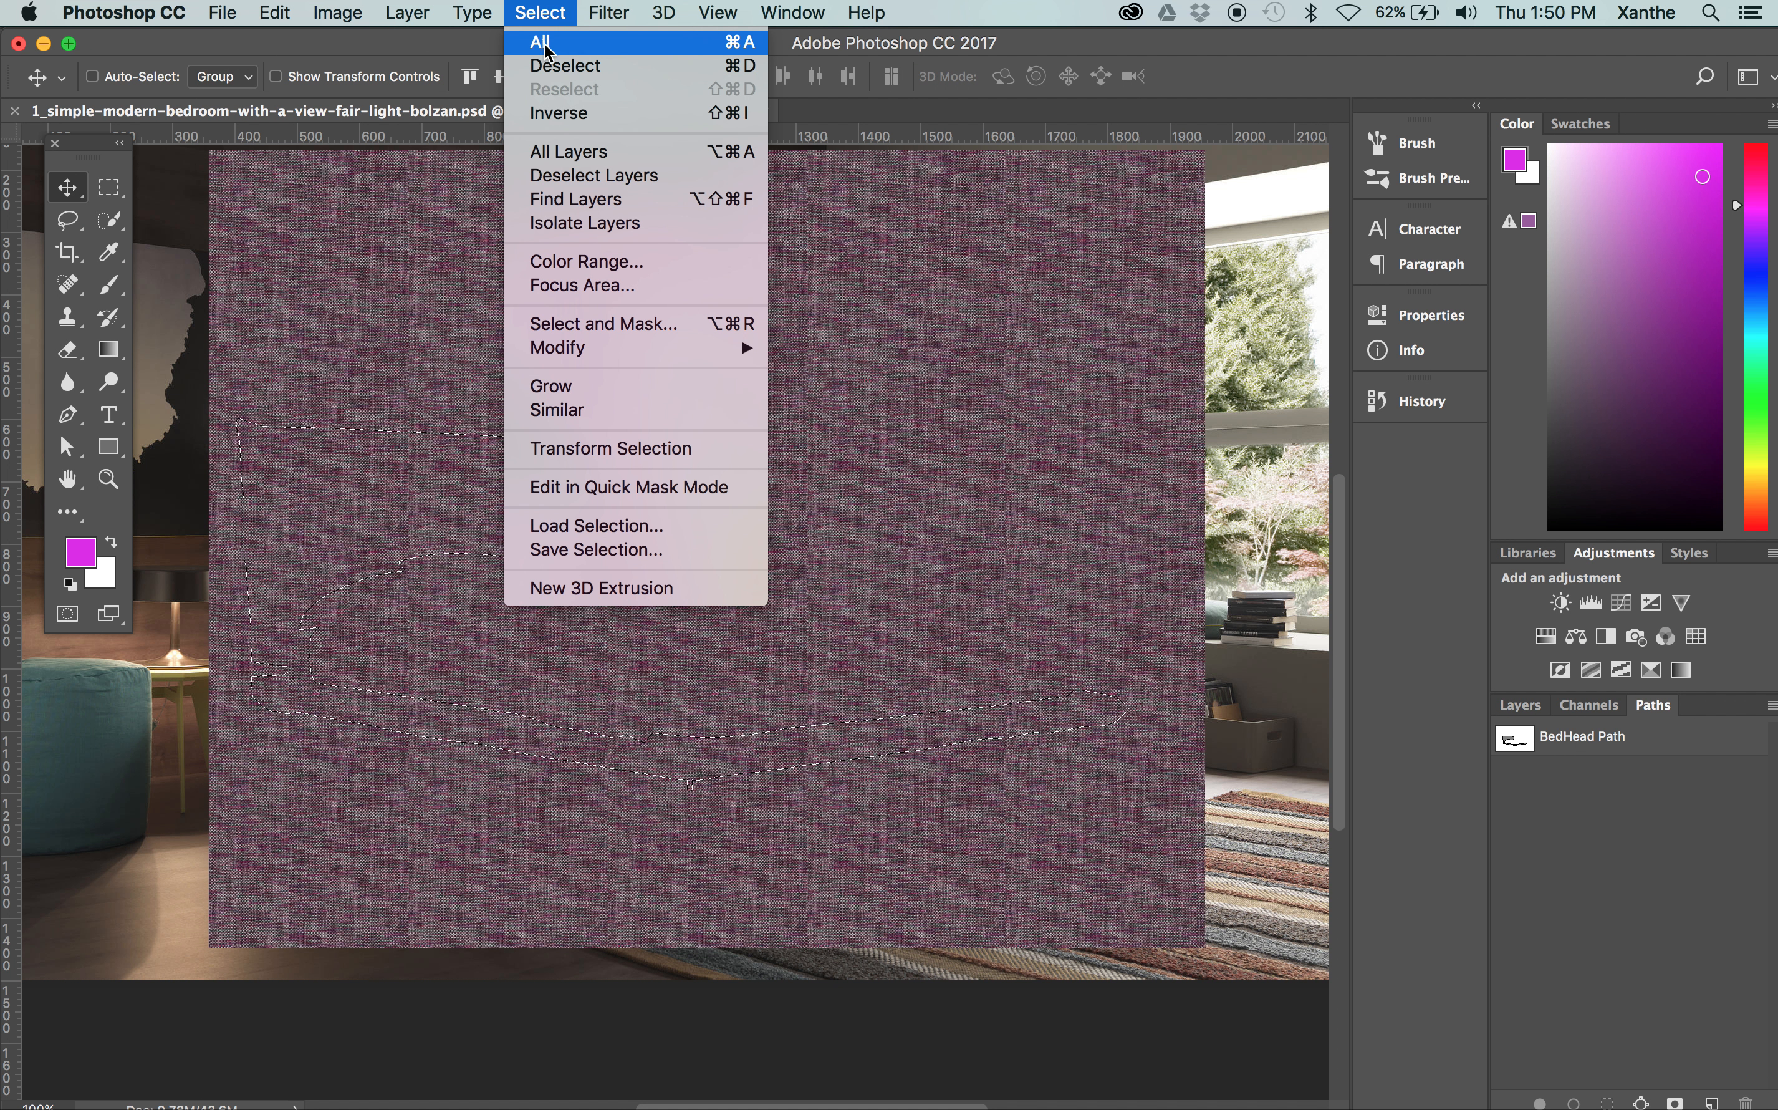
pyautogui.click(563, 112)
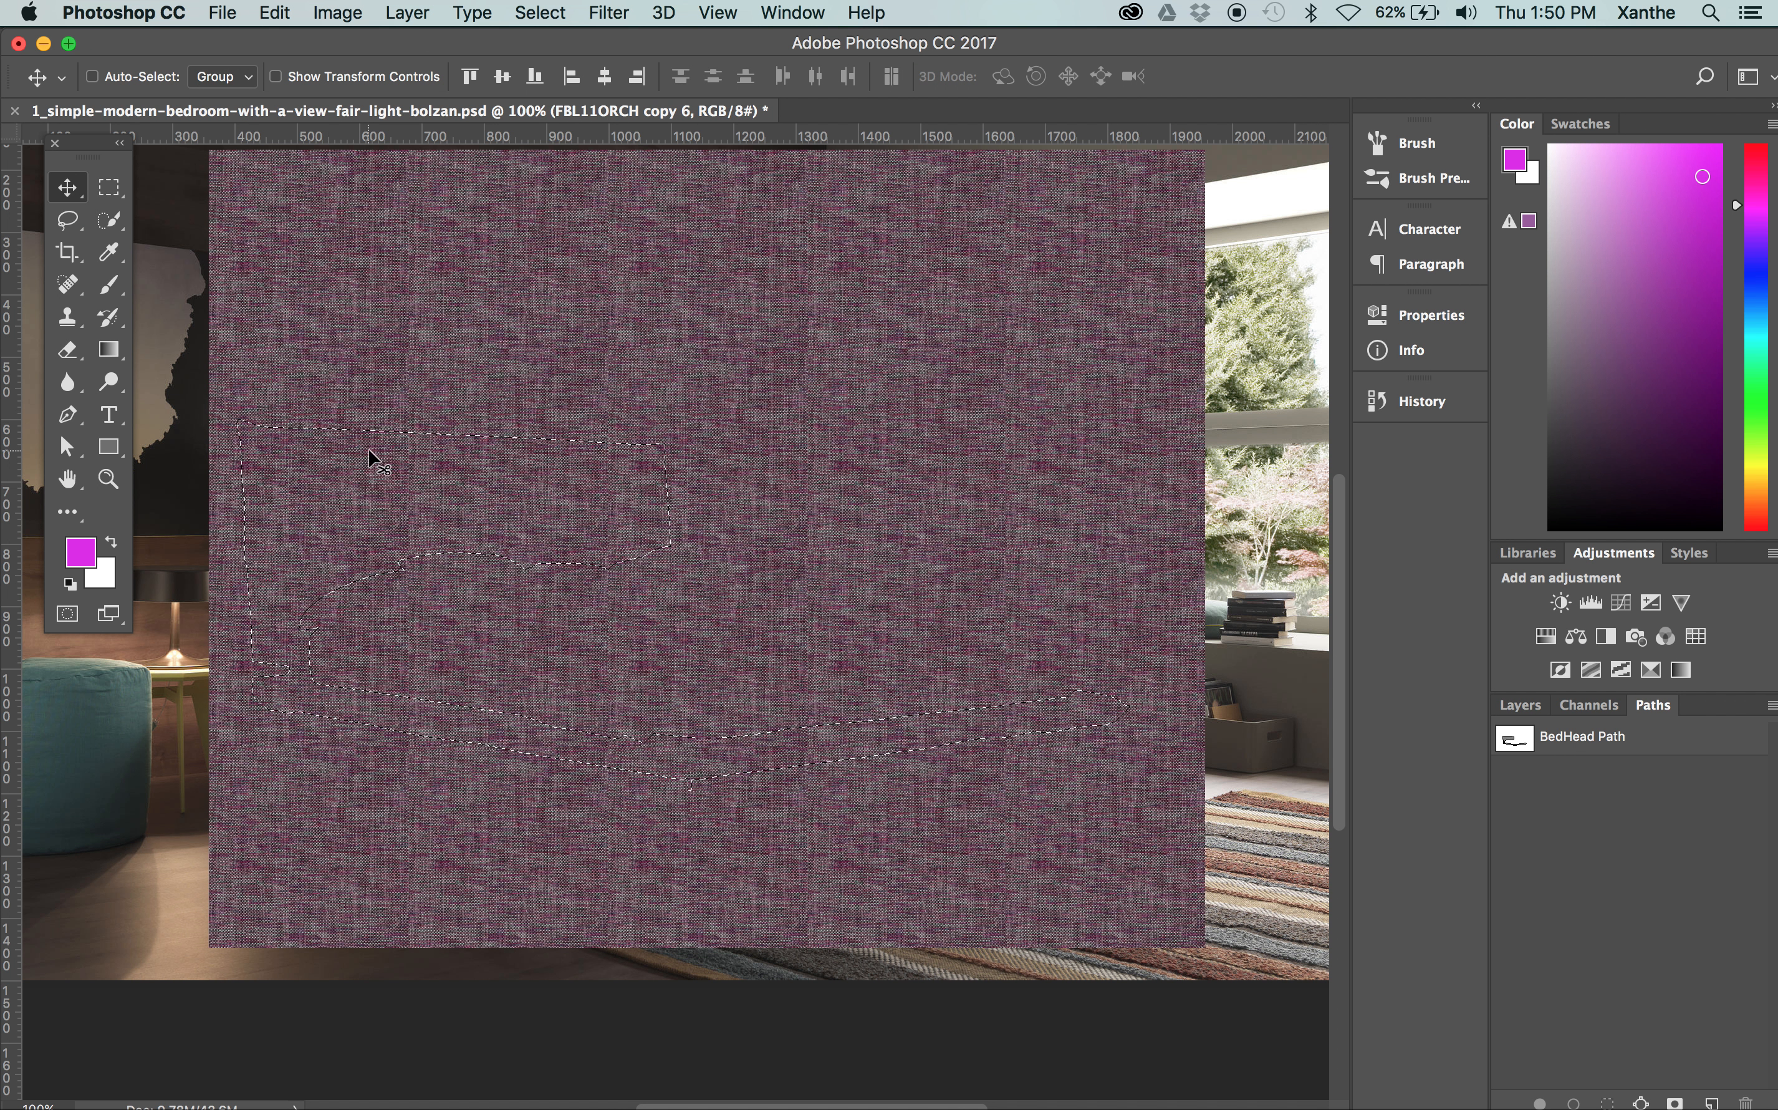
pyautogui.click(1523, 707)
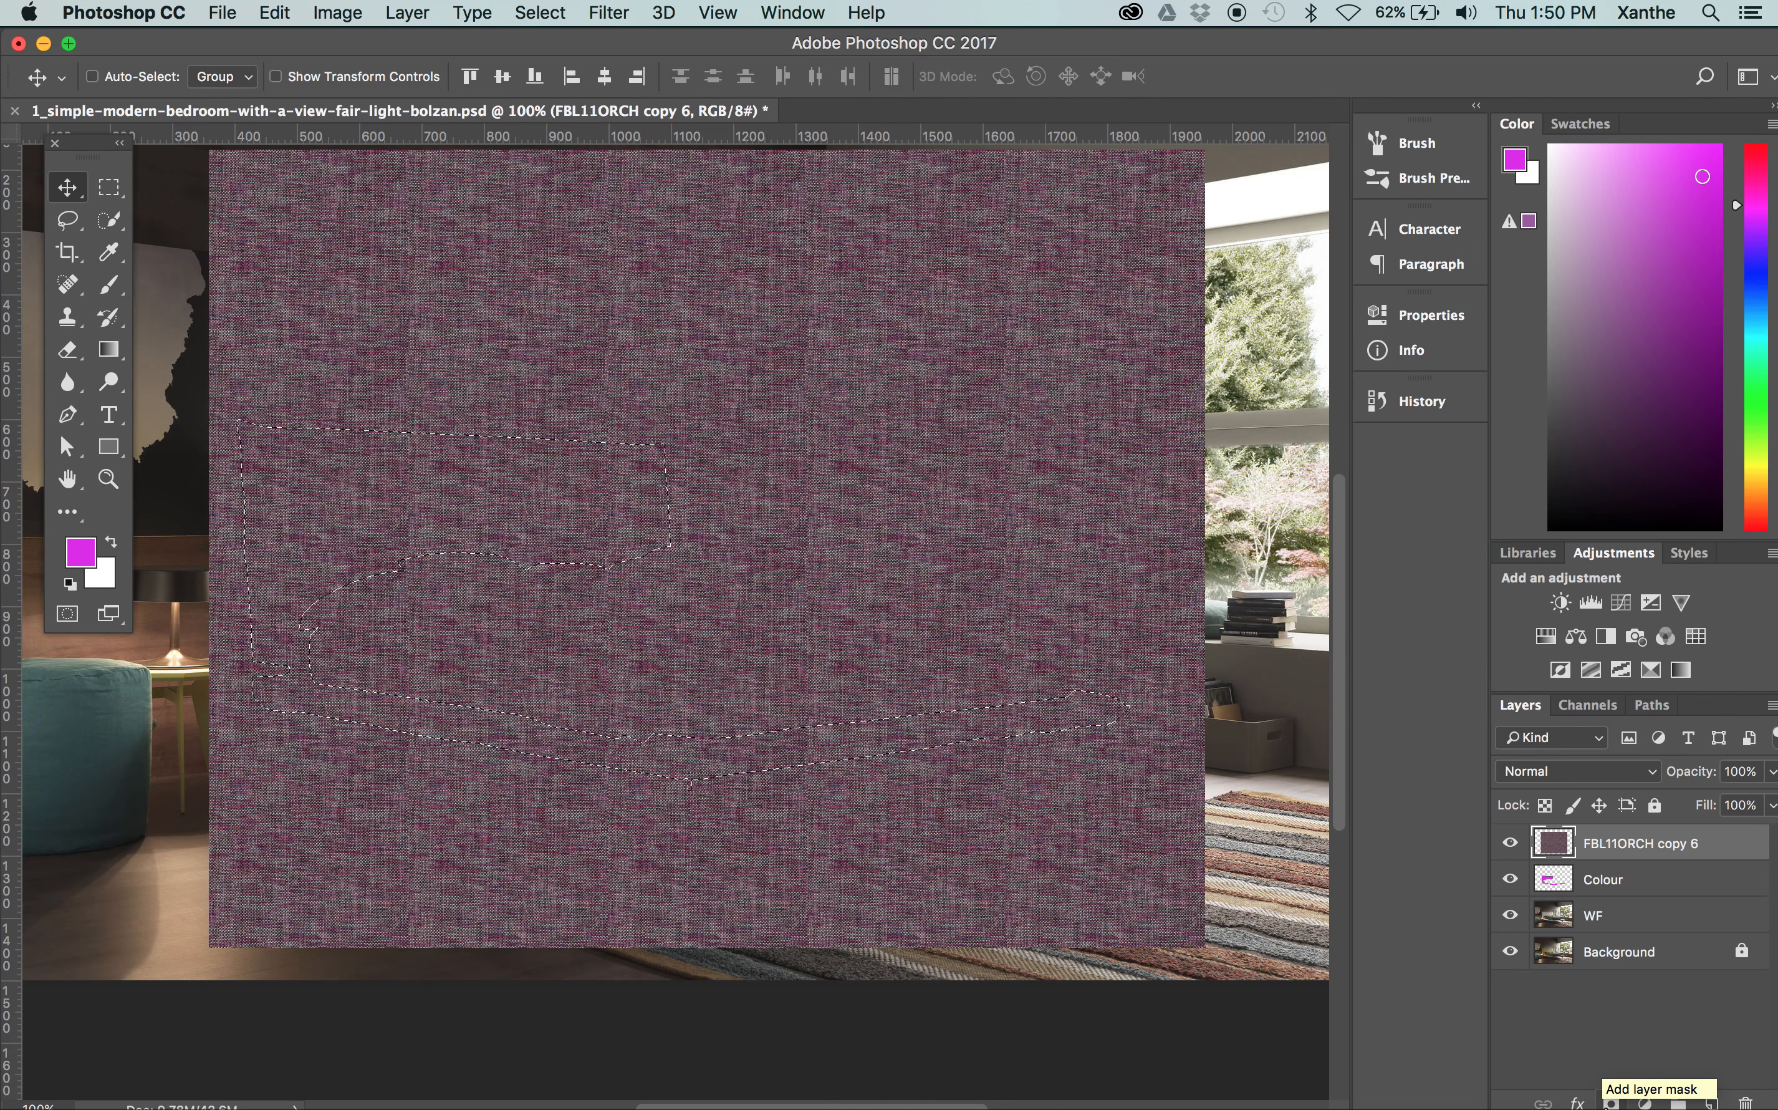
pyautogui.click(1607, 1102)
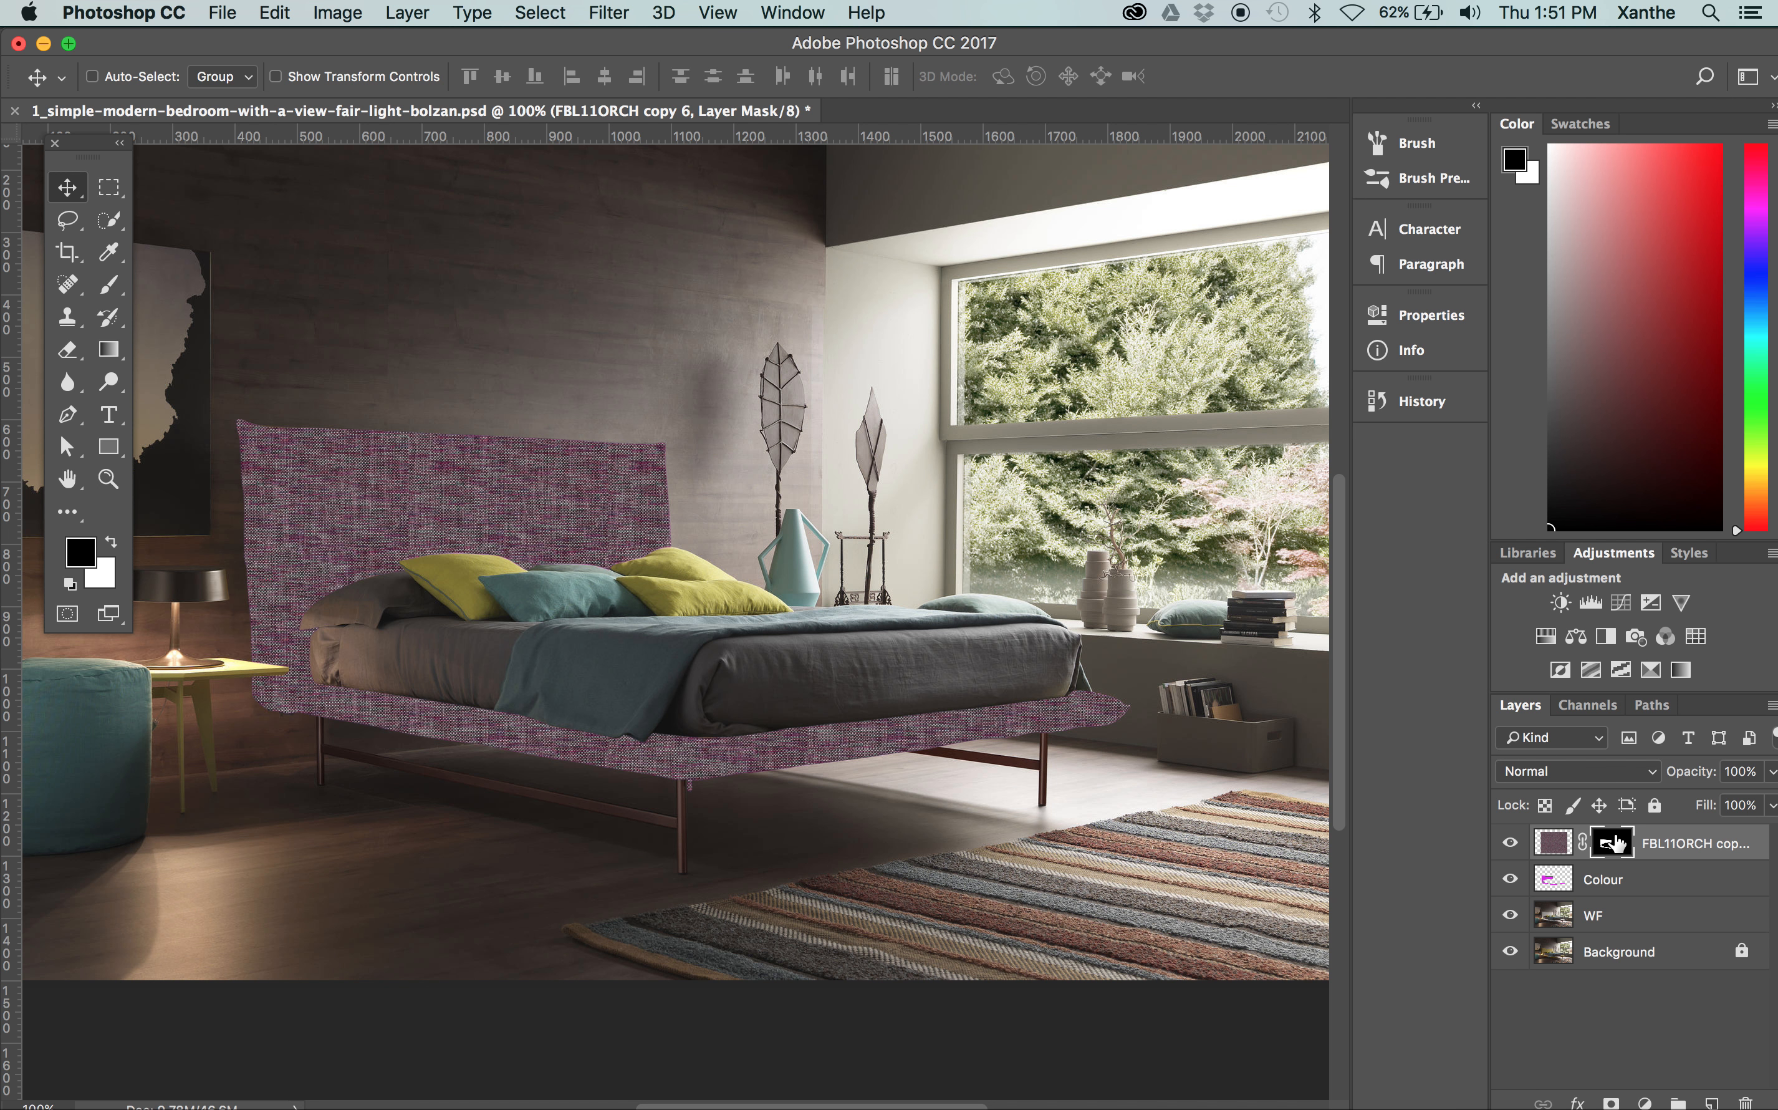
# Unlink the fabric texture from its layer mask, shift only the texture within the bed-frame shape, and relink them
pyautogui.click(1584, 844)
pyautogui.moveTo(807, 592); pyautogui.dragTo(785, 625)
pyautogui.press('super+z')
pyautogui.click(1553, 849)
pyautogui.click(1617, 852)
pyautogui.click(1562, 852)
pyautogui.click(1617, 851)
pyautogui.click(1558, 849)
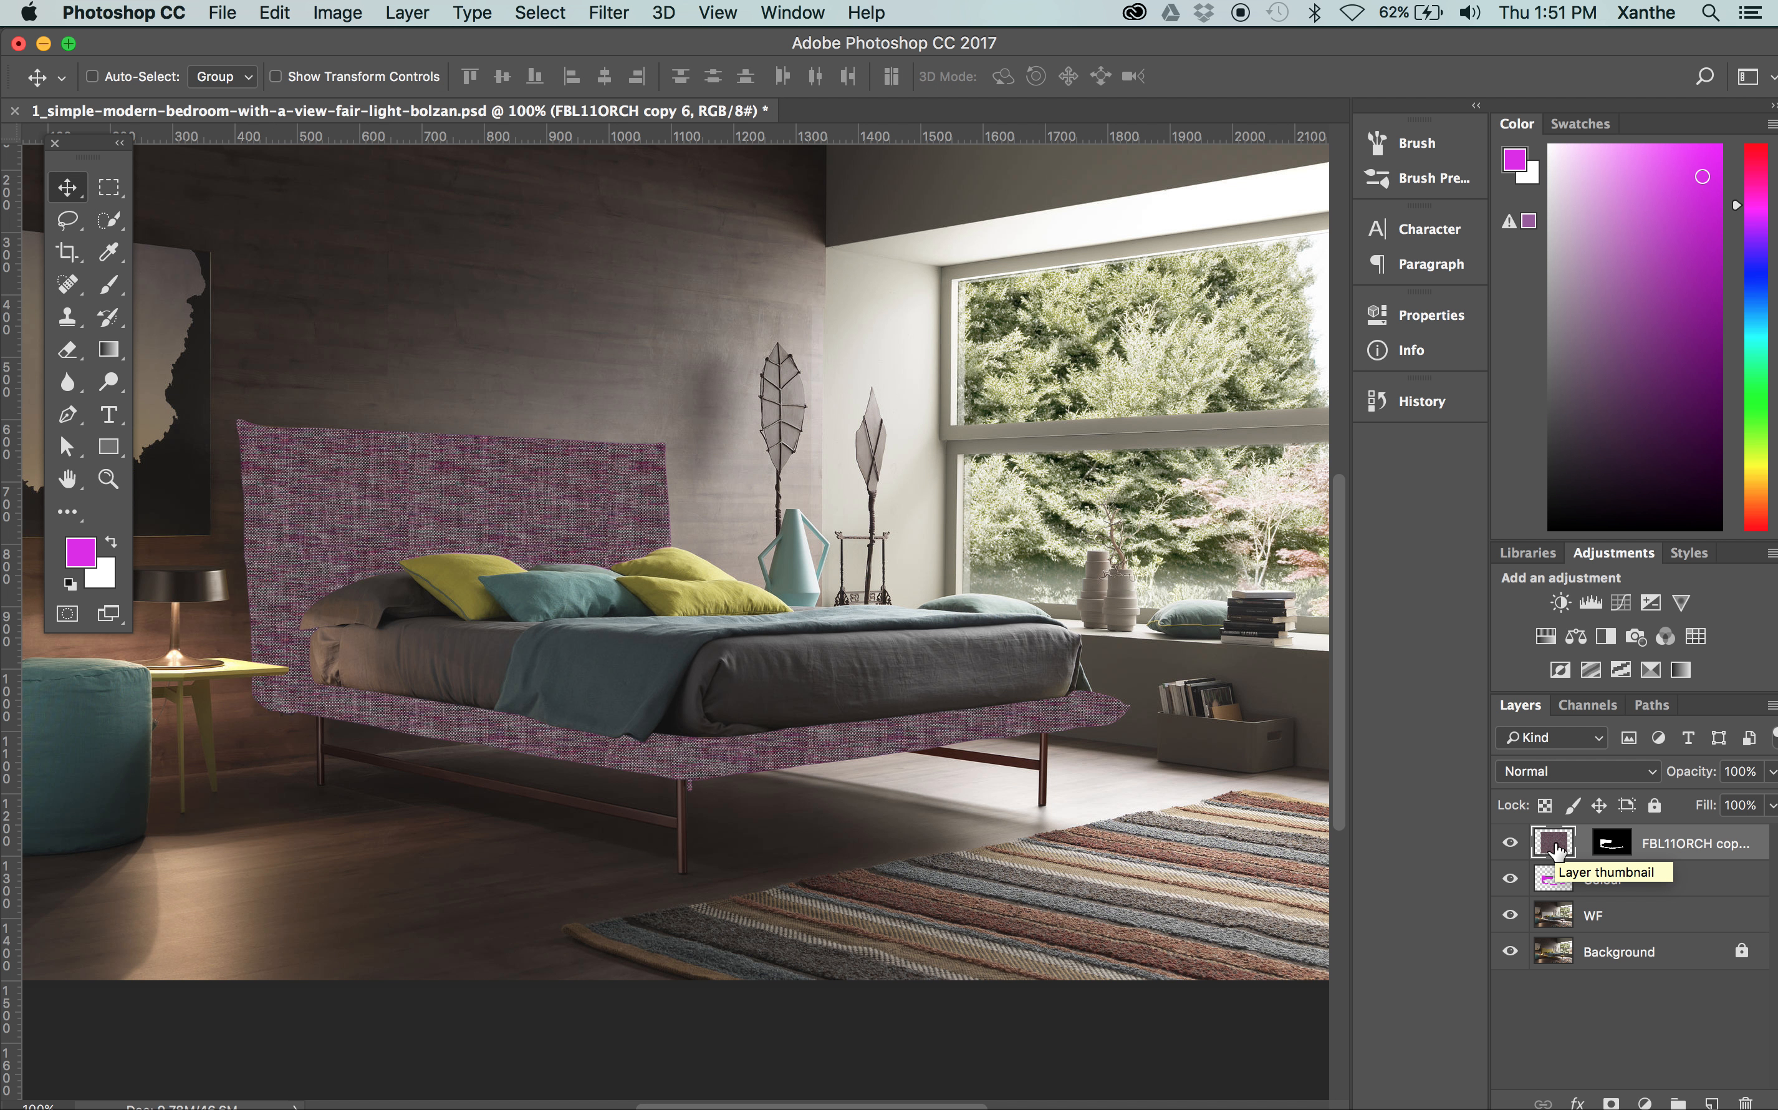
pyautogui.moveTo(430, 502); pyautogui.dragTo(456, 591)
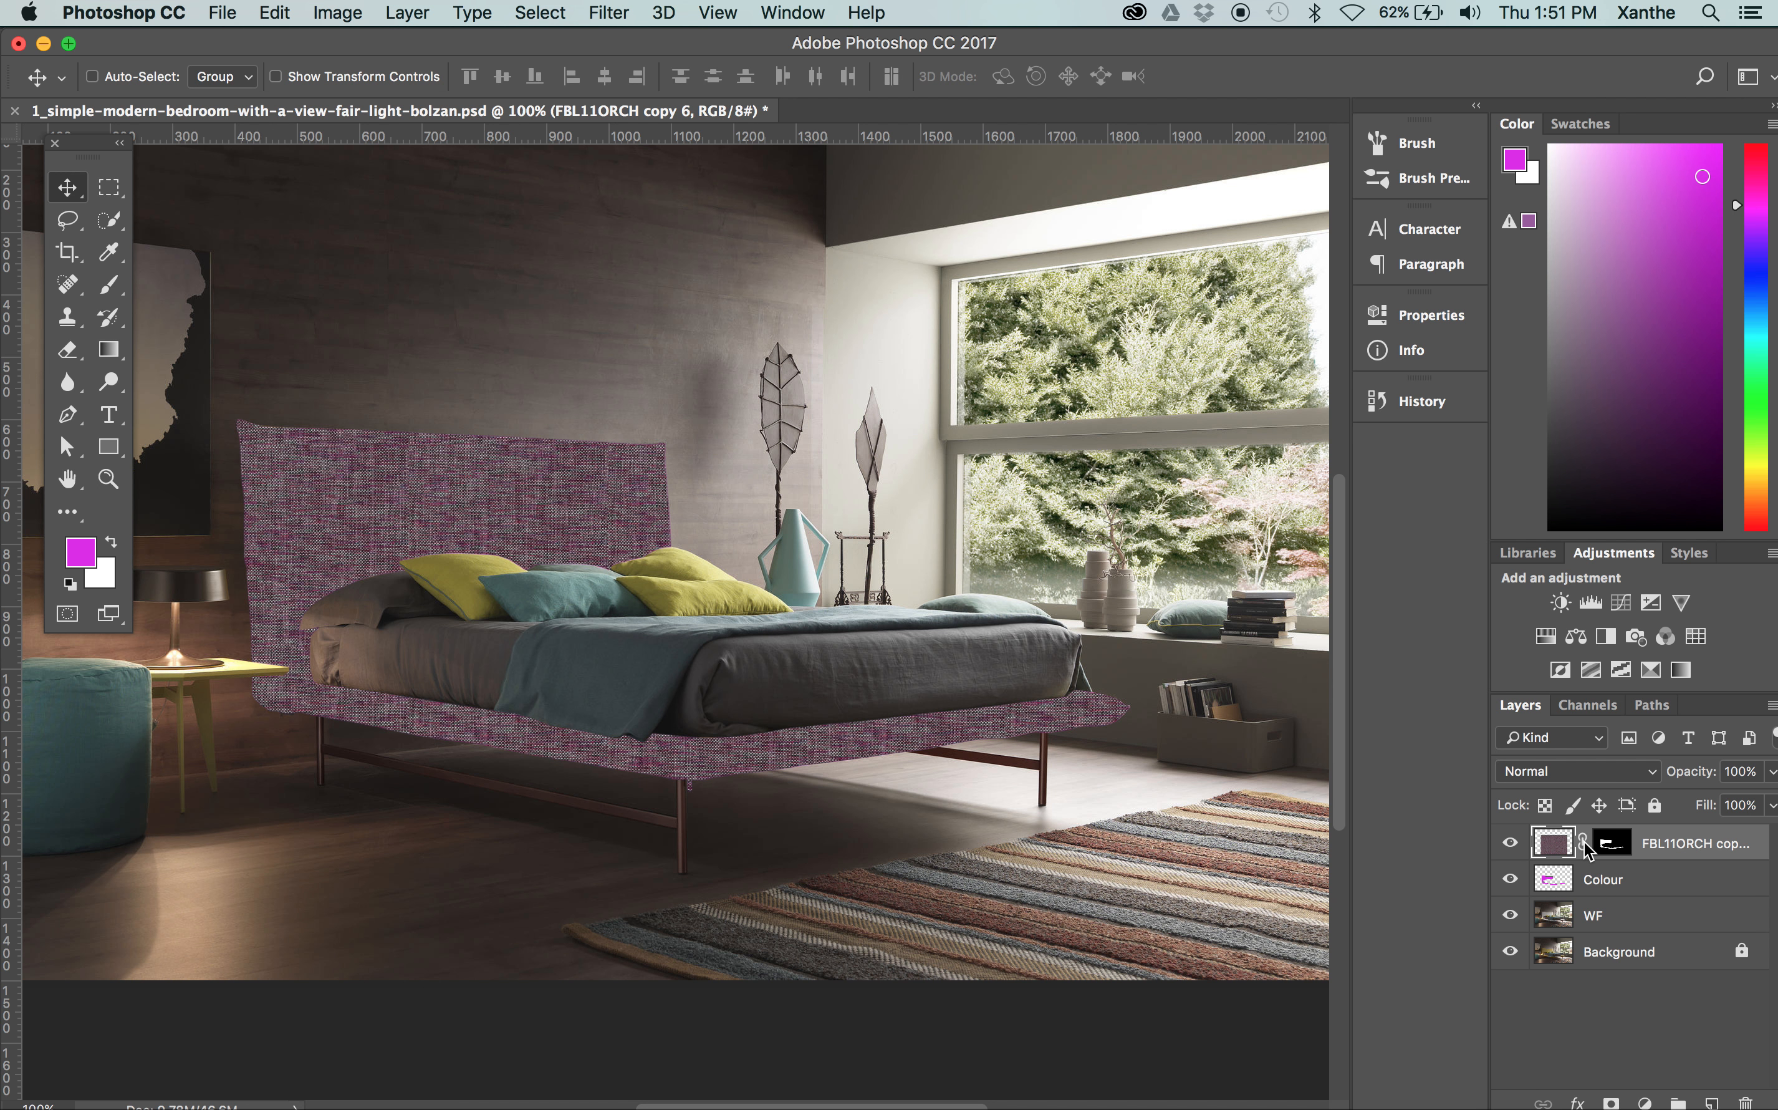
# Hide the Colour layer and set the masked fabric texture layer's blend mode to Multiply
pyautogui.click(1637, 876)
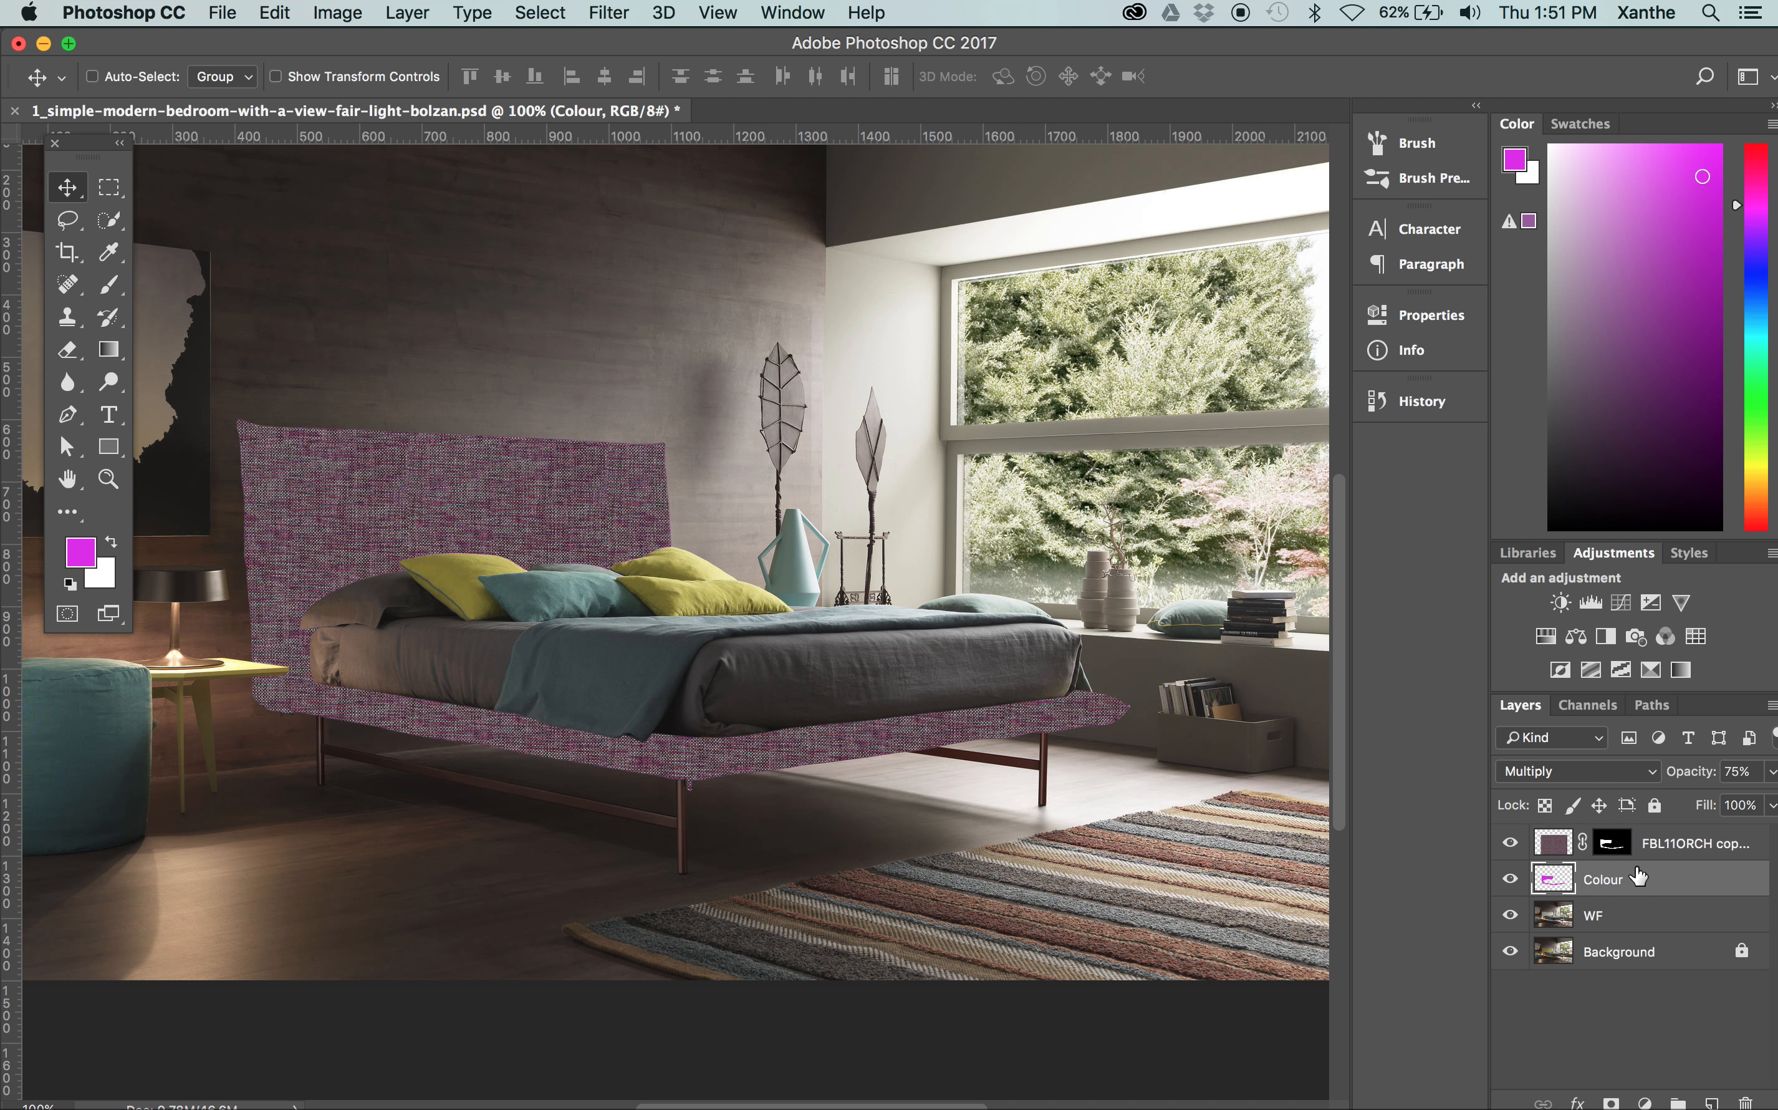
pyautogui.click(1509, 881)
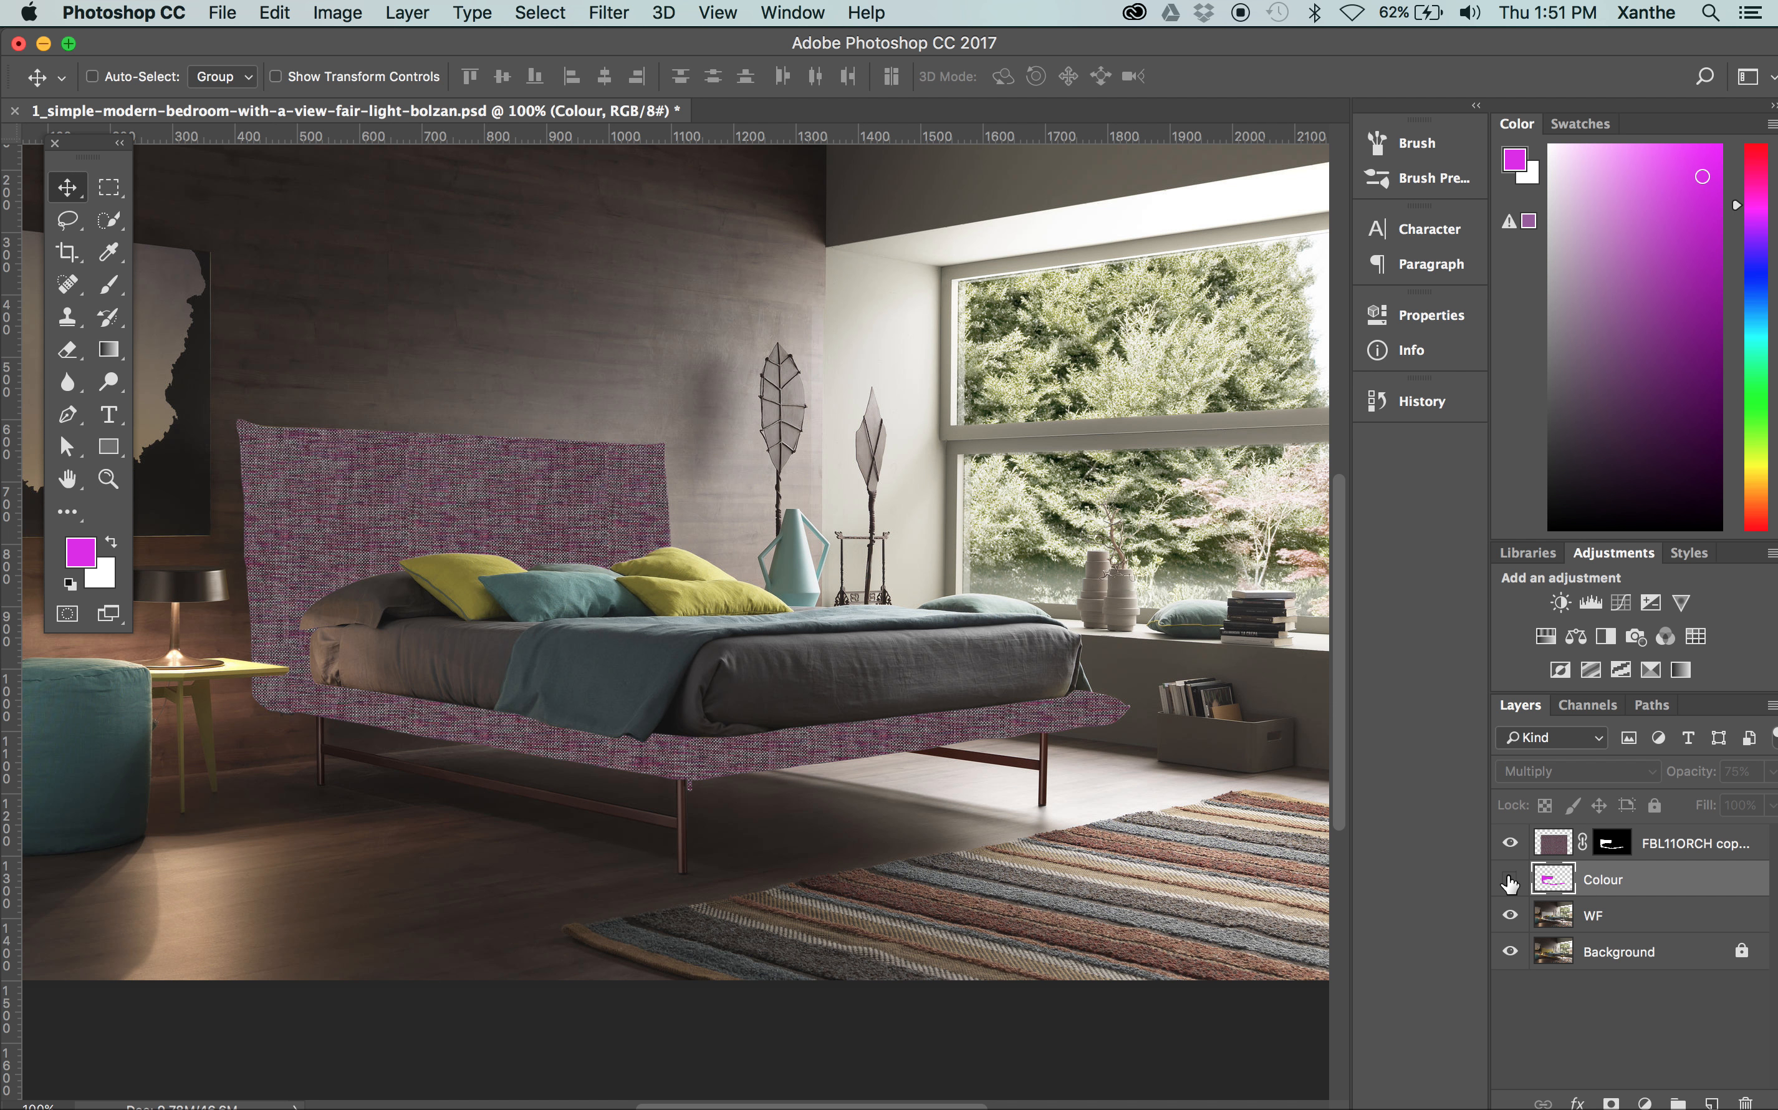
pyautogui.click(1687, 845)
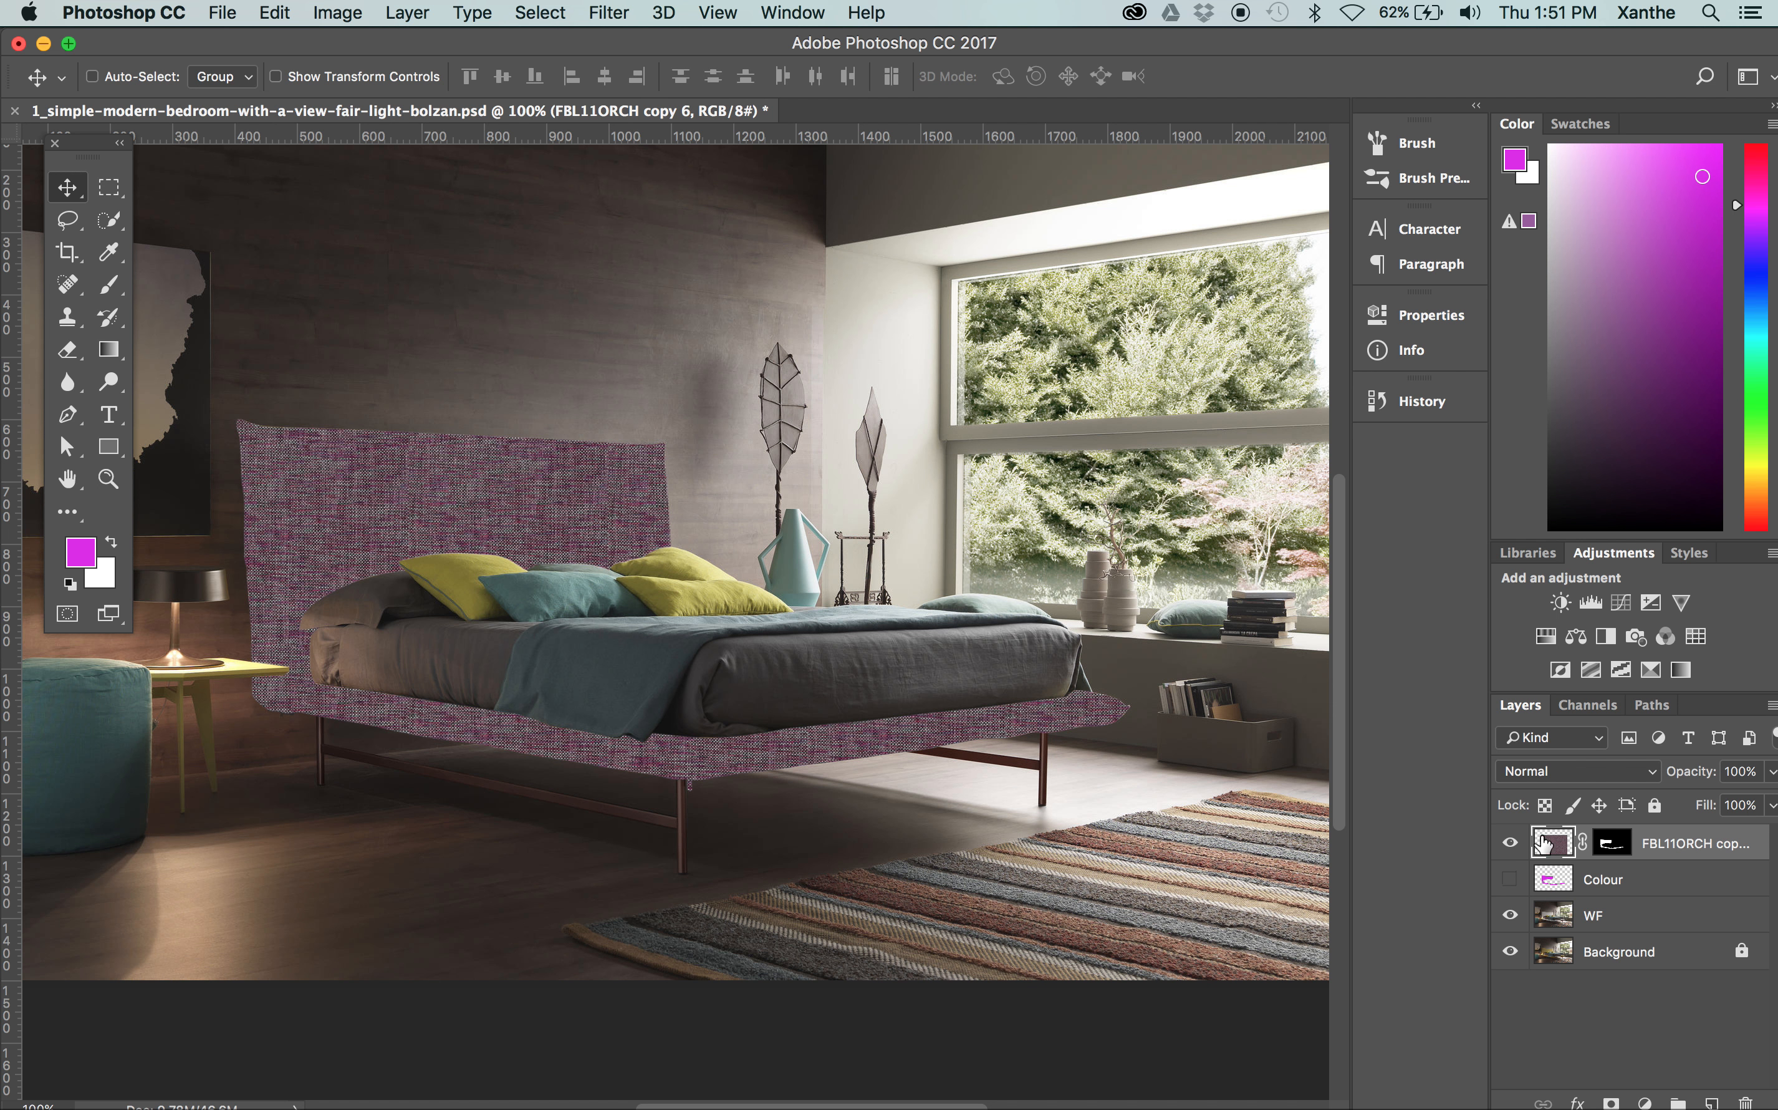
pyautogui.click(1536, 772)
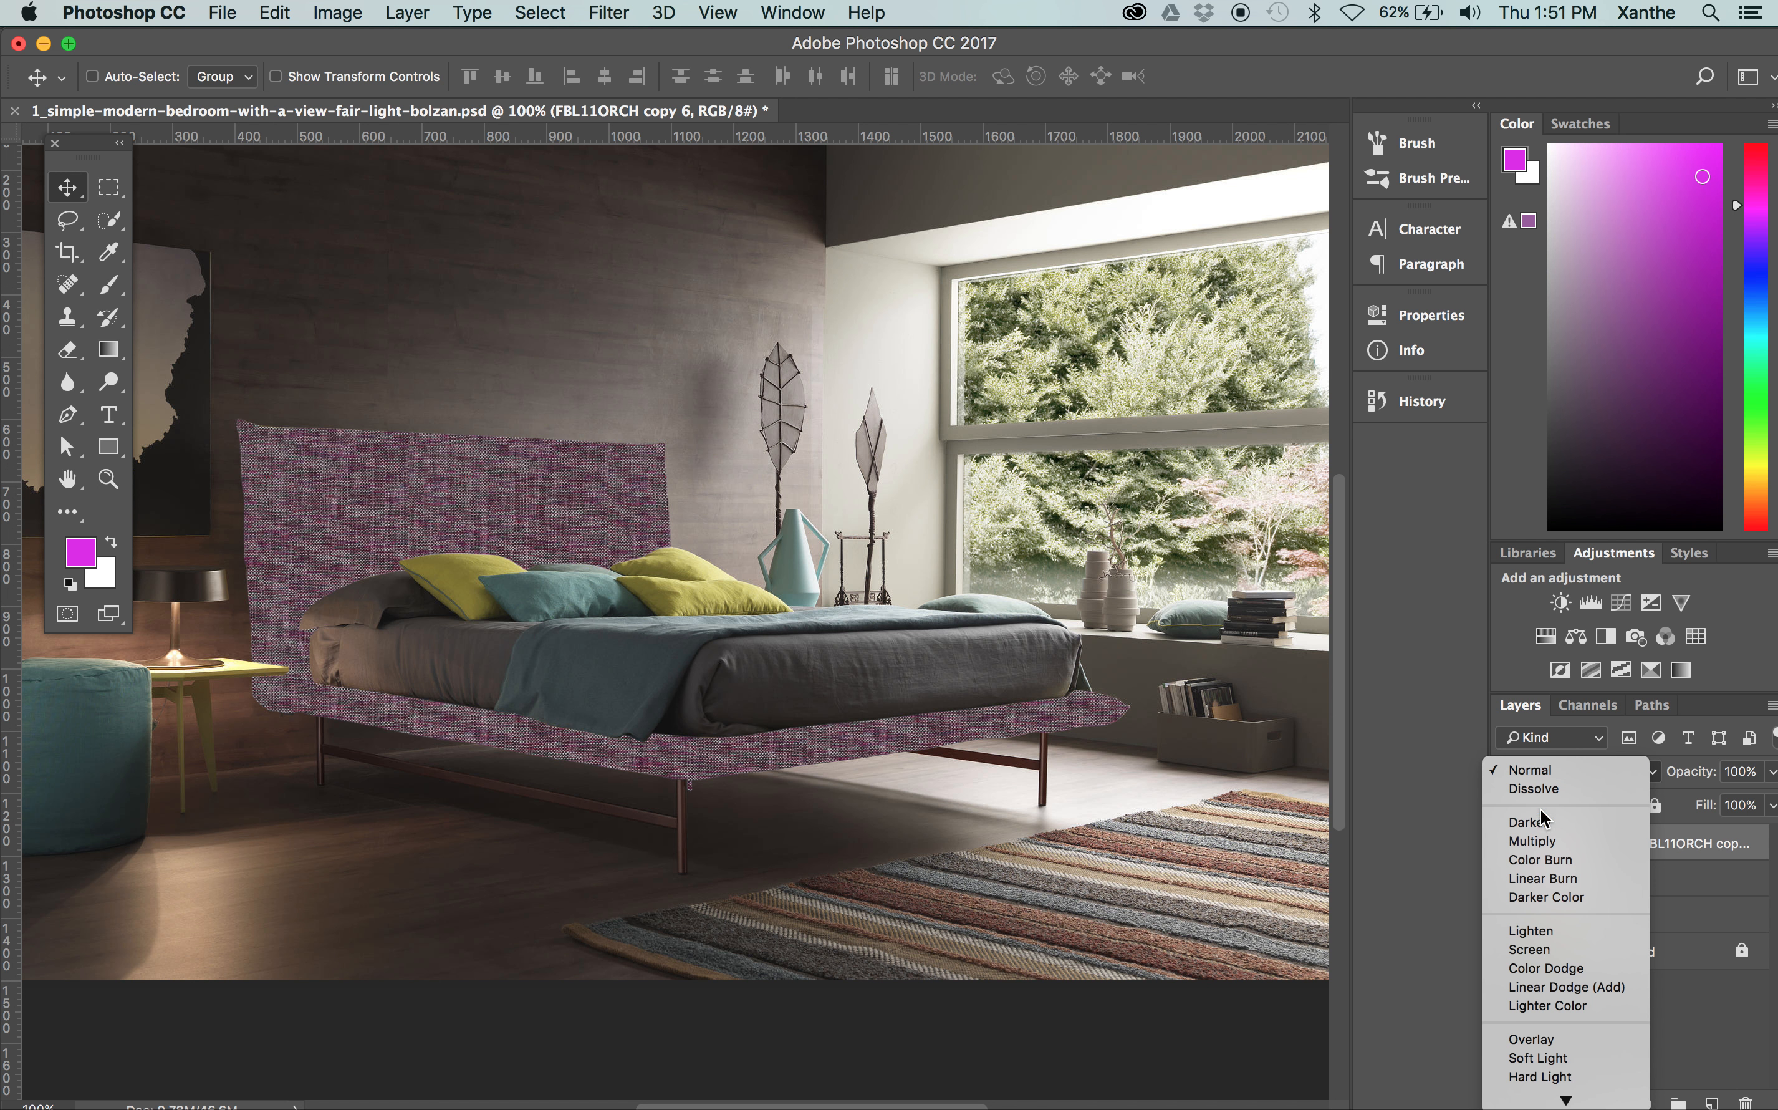
pyautogui.click(1541, 843)
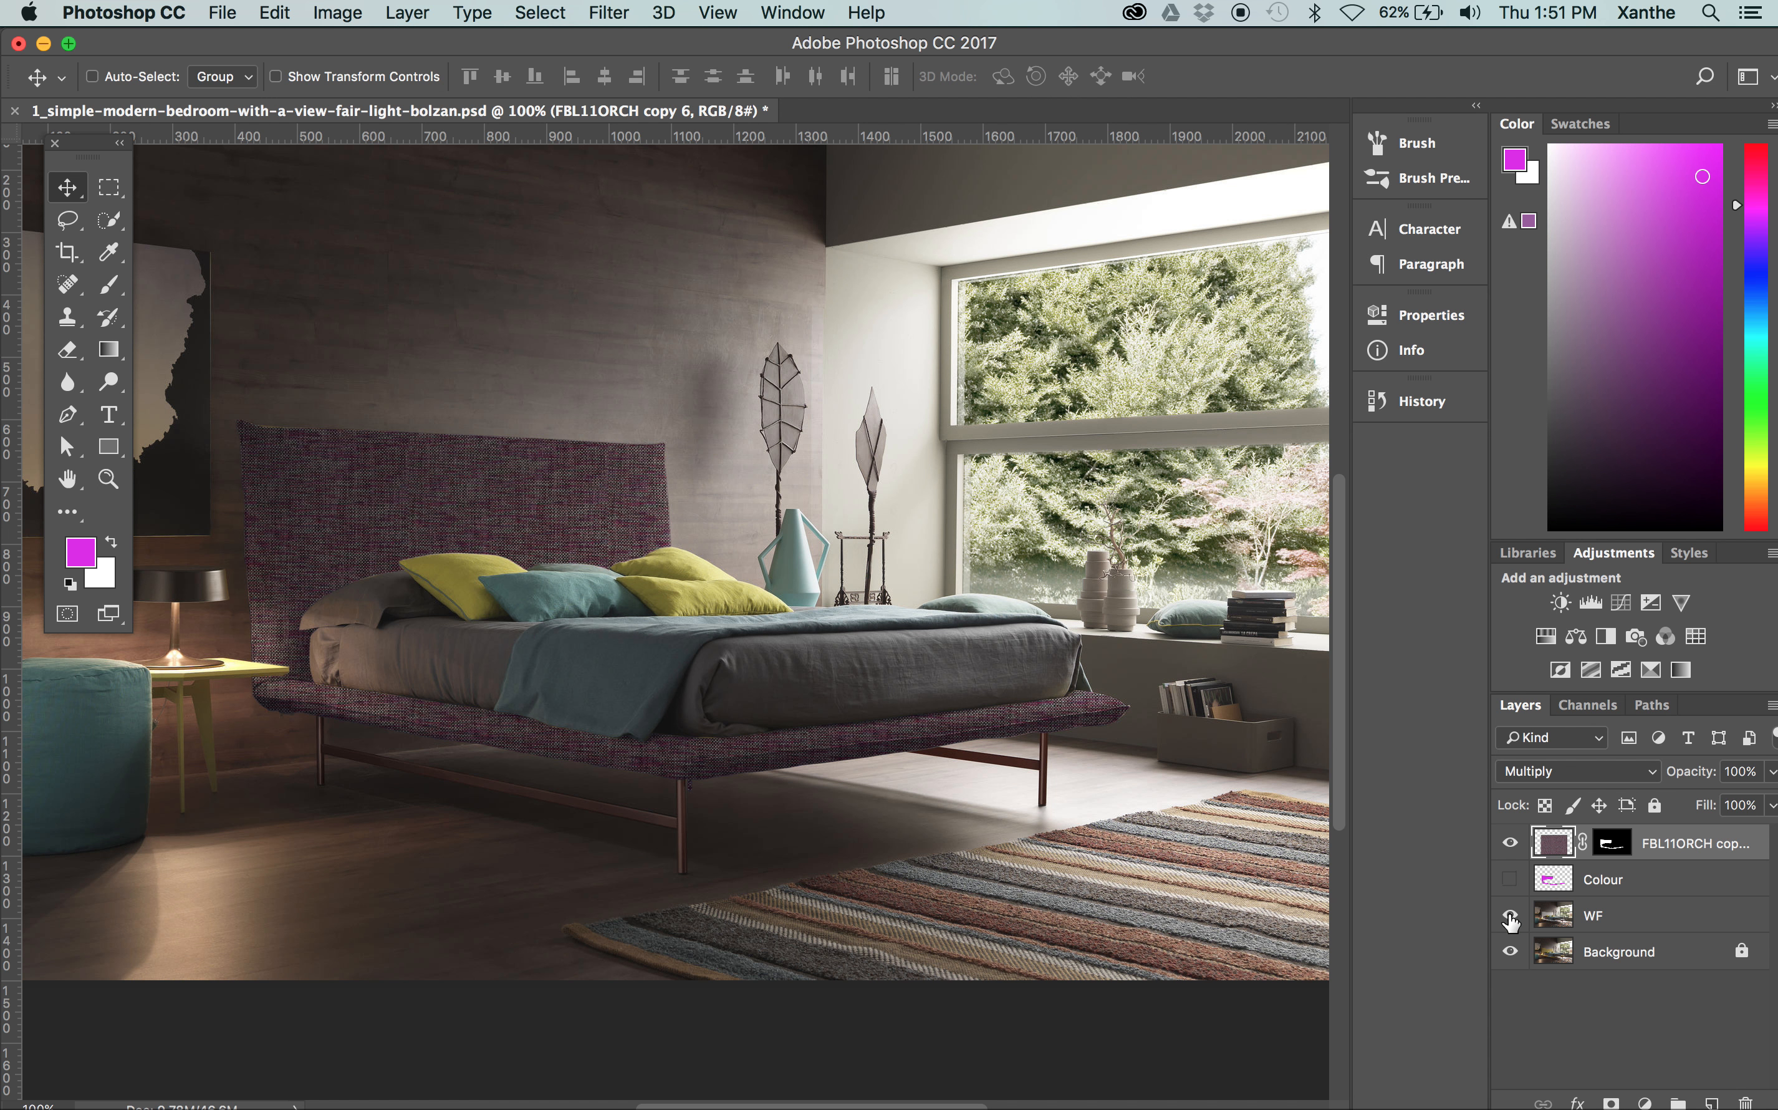
# Compare the bed frame with the texture, Colour and WF layers shown and hidden
pyautogui.click(1510, 843)
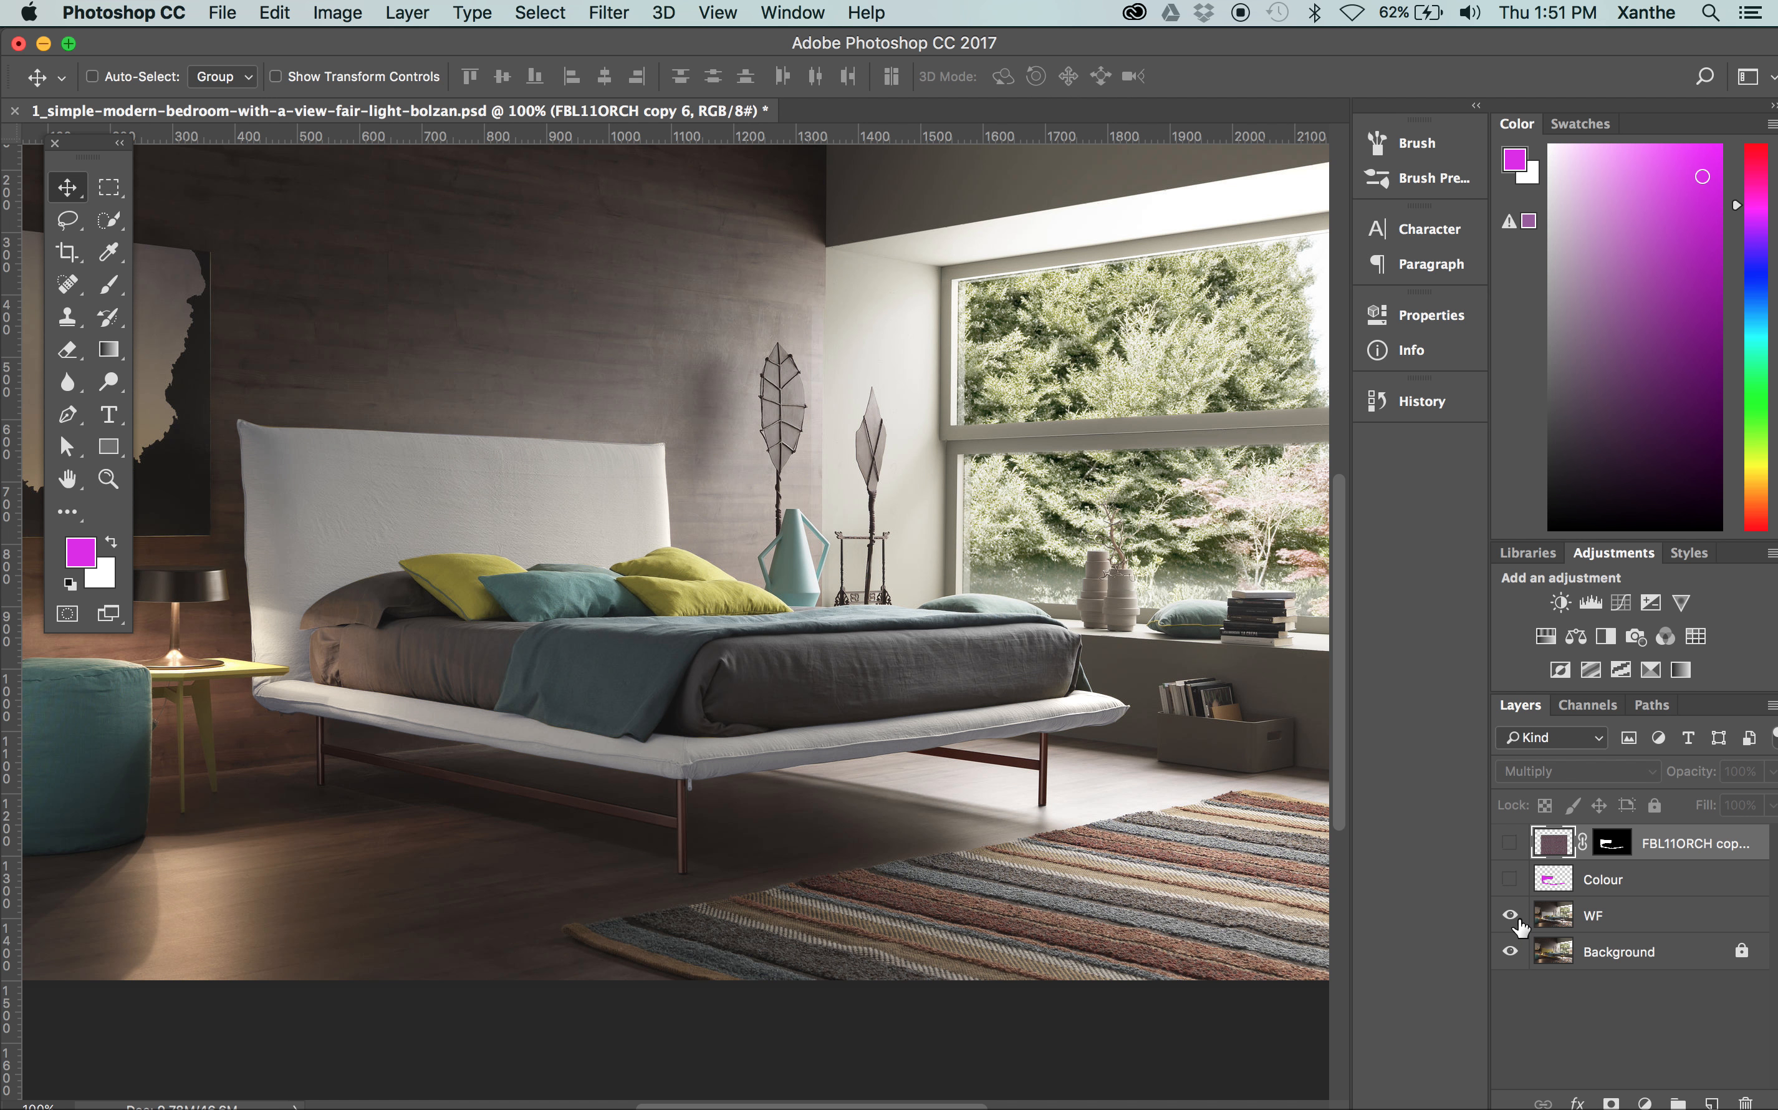
pyautogui.click(1509, 844)
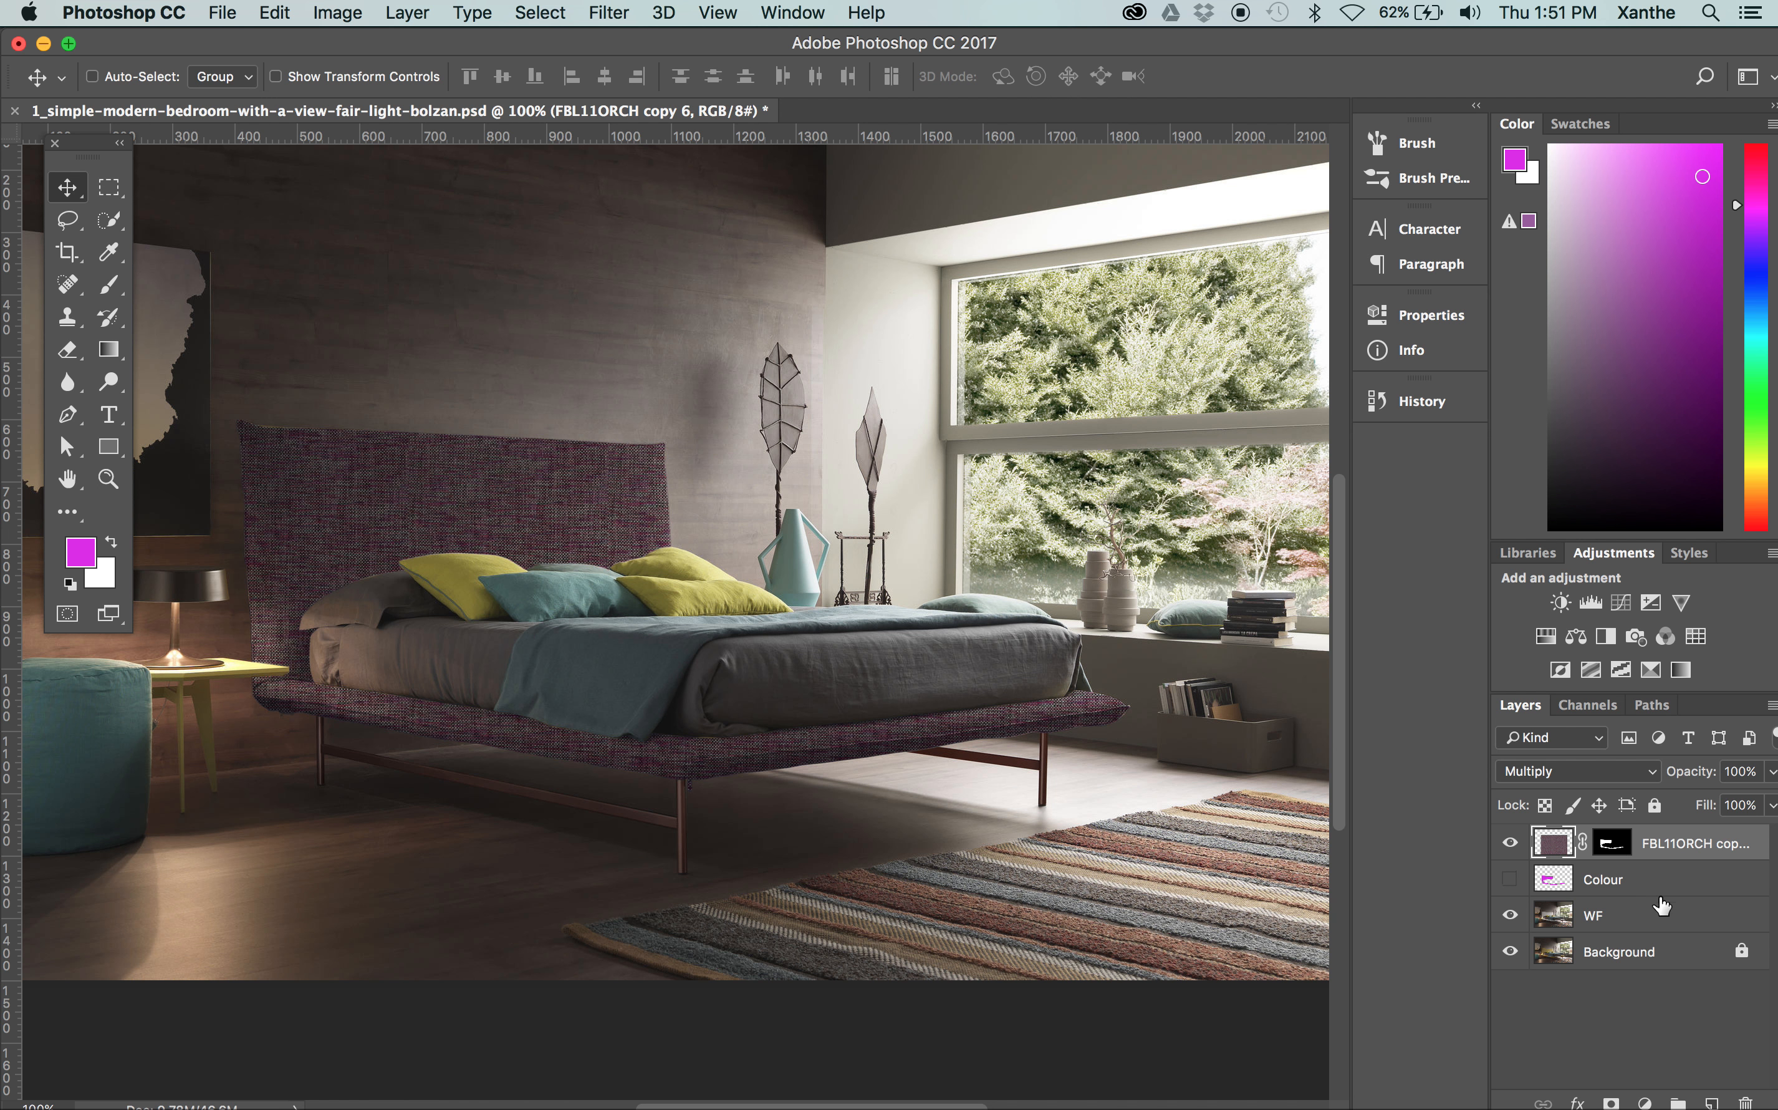
pyautogui.click(1510, 879)
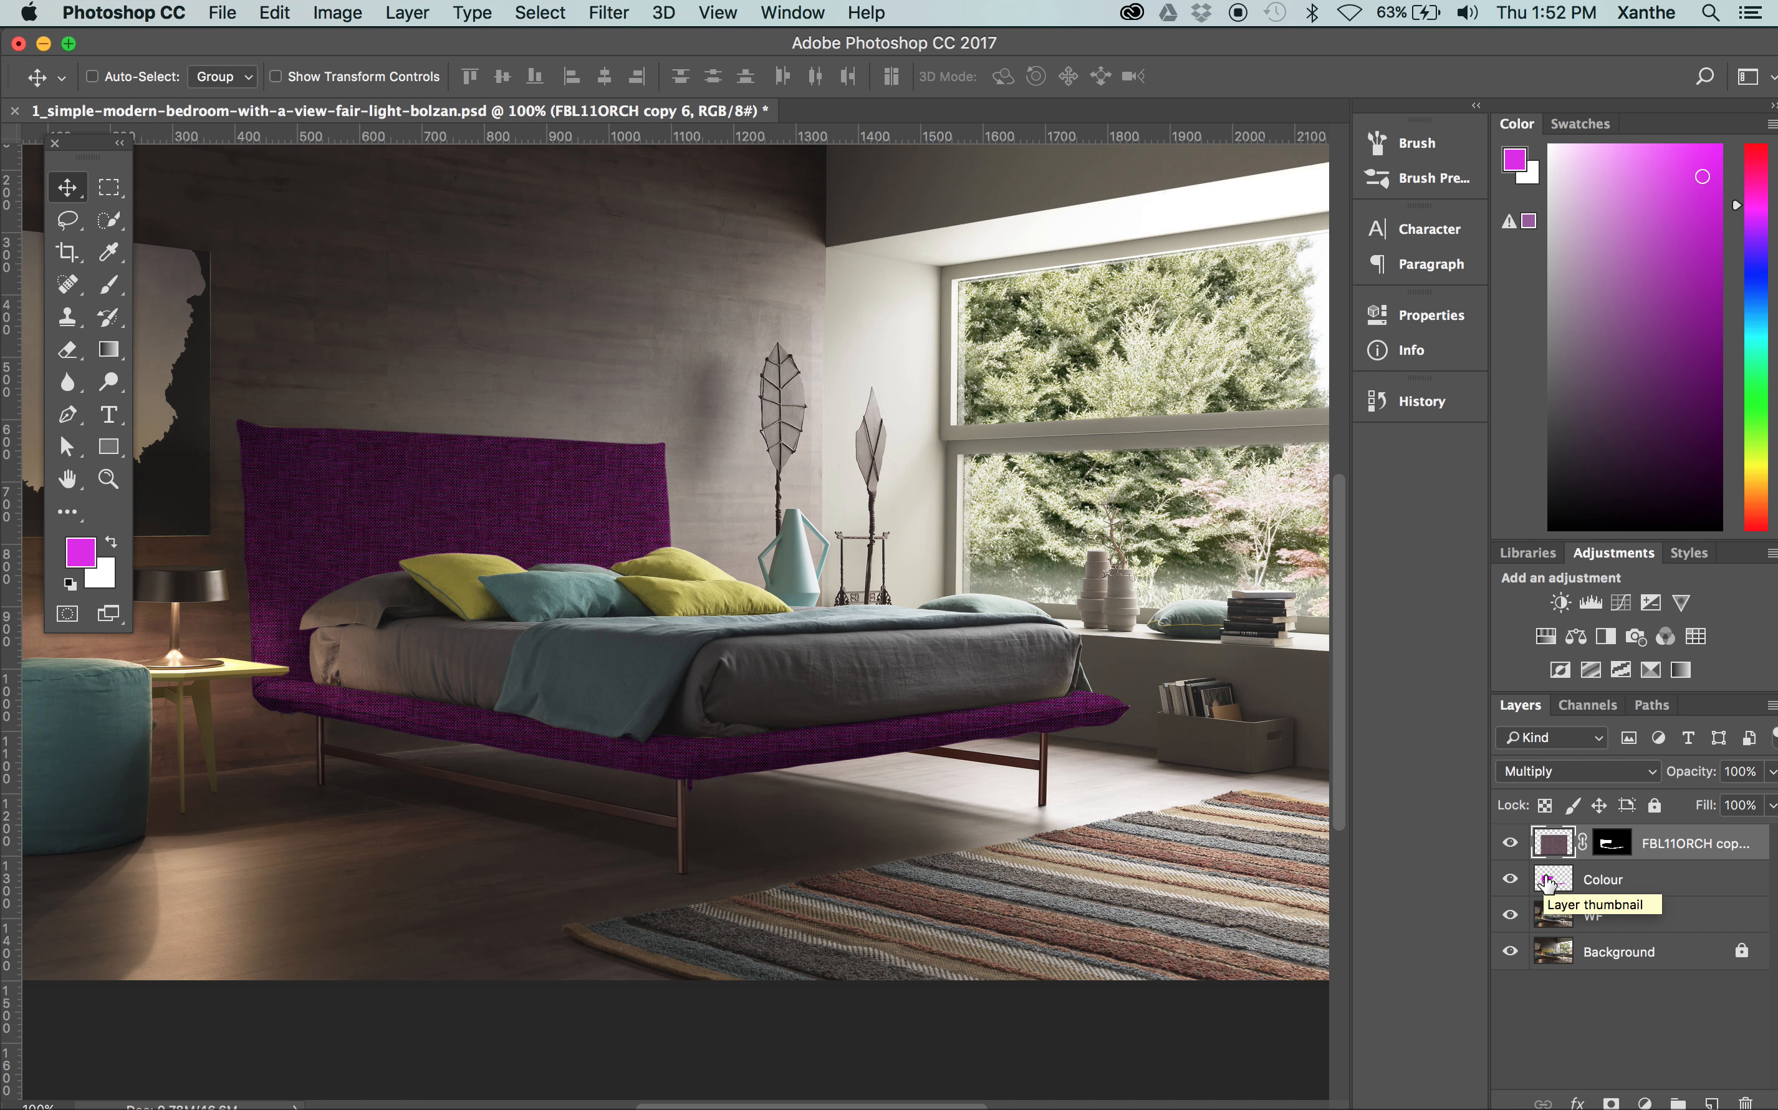
pyautogui.click(1670, 884)
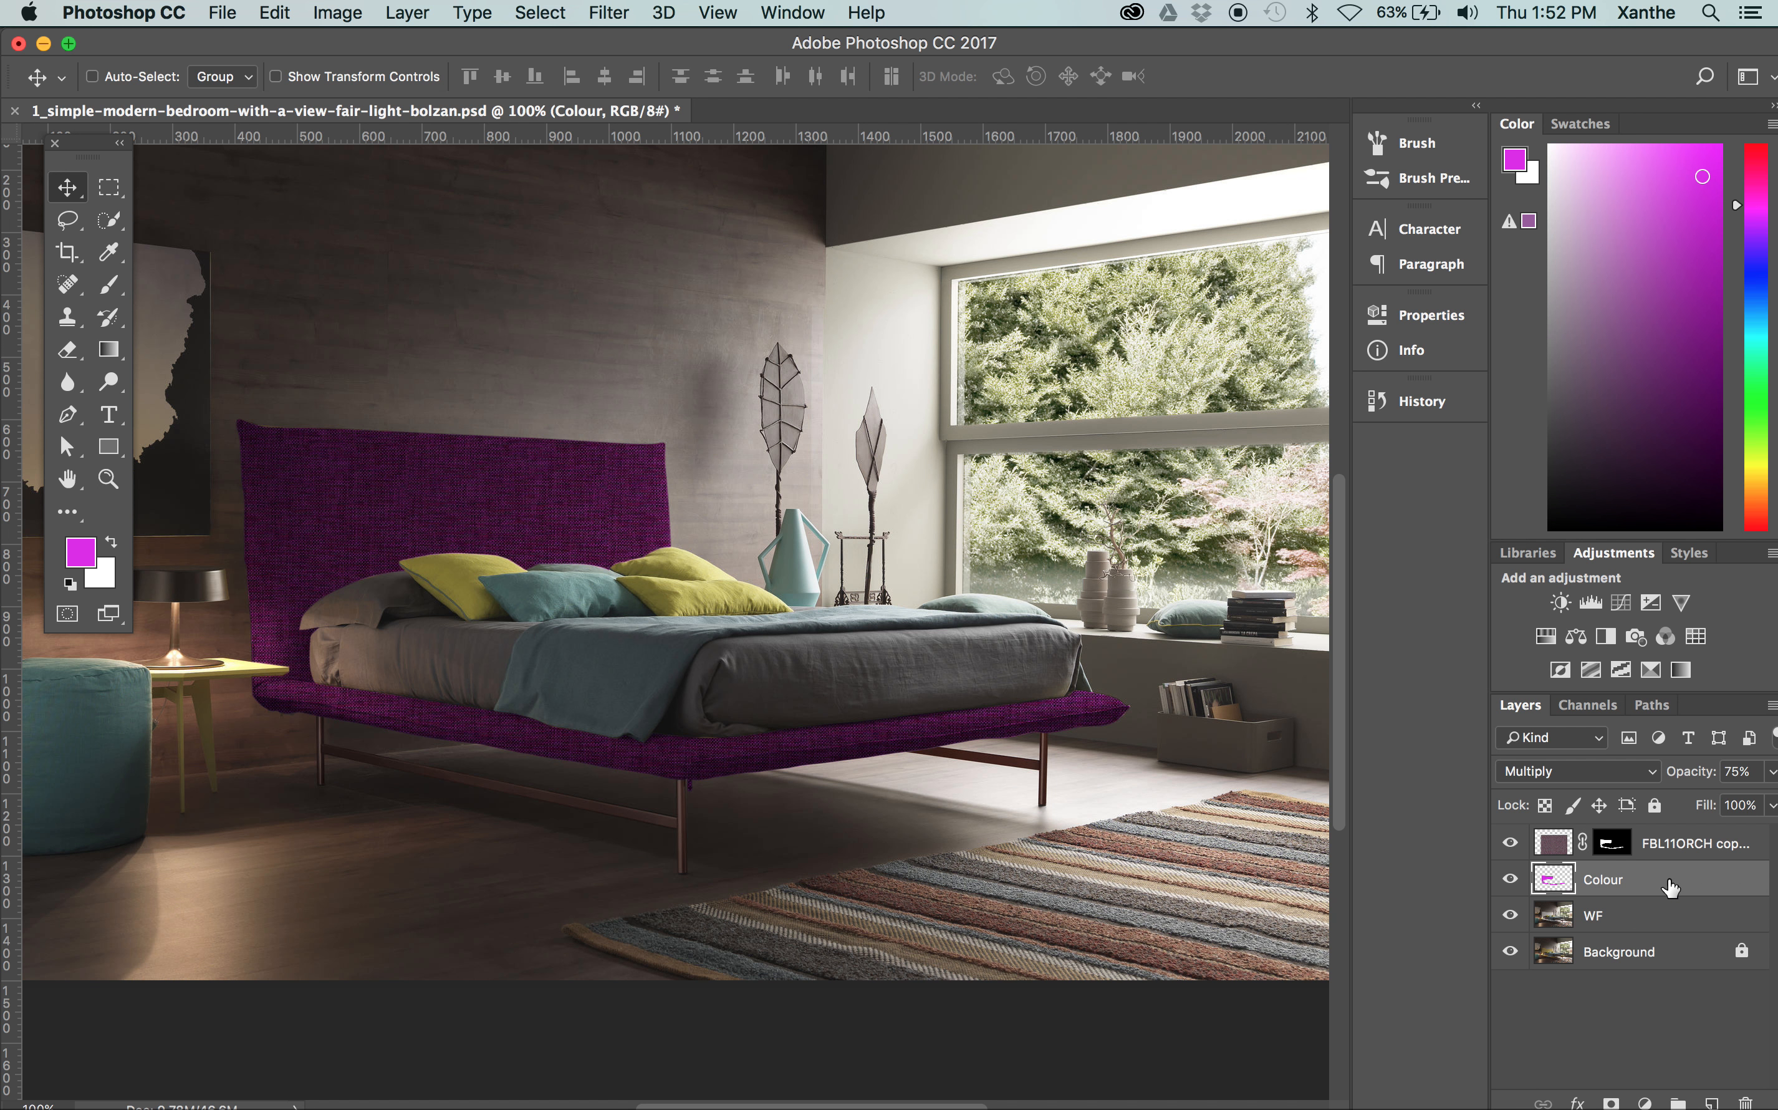
pyautogui.click(1509, 879)
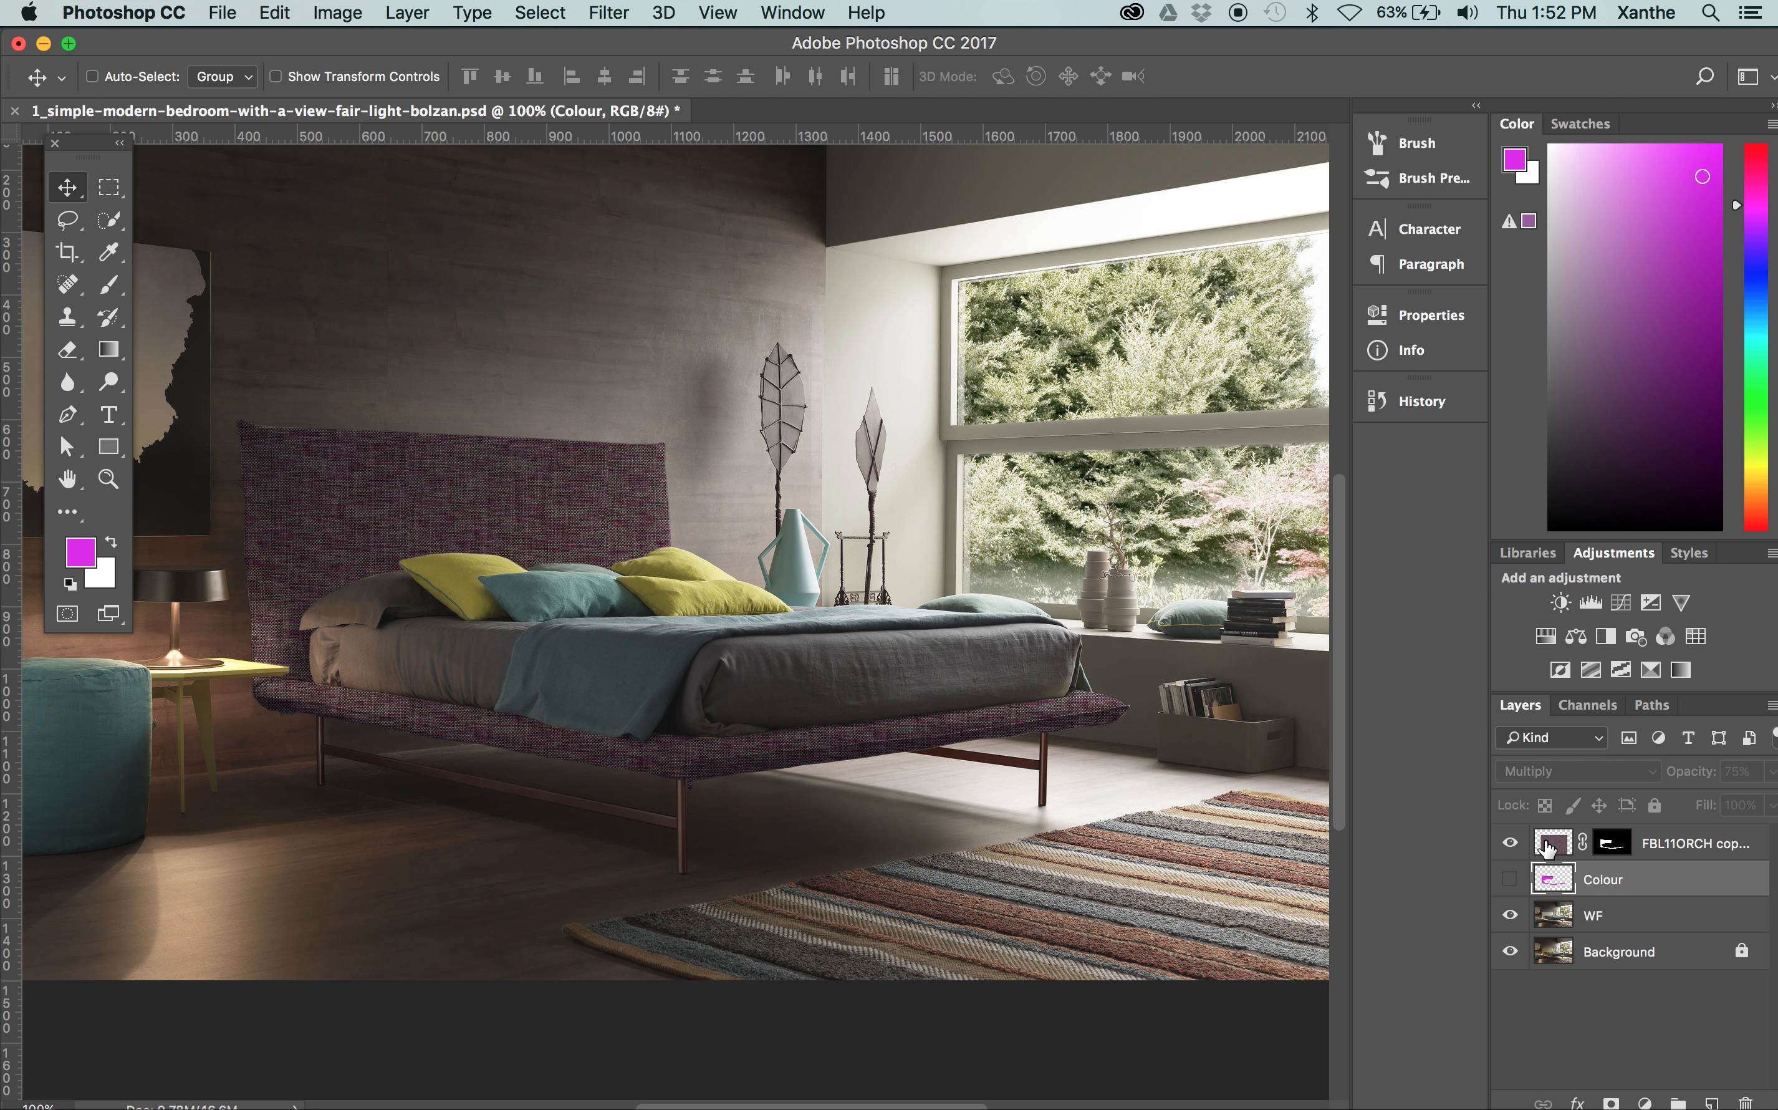
pyautogui.click(1510, 918)
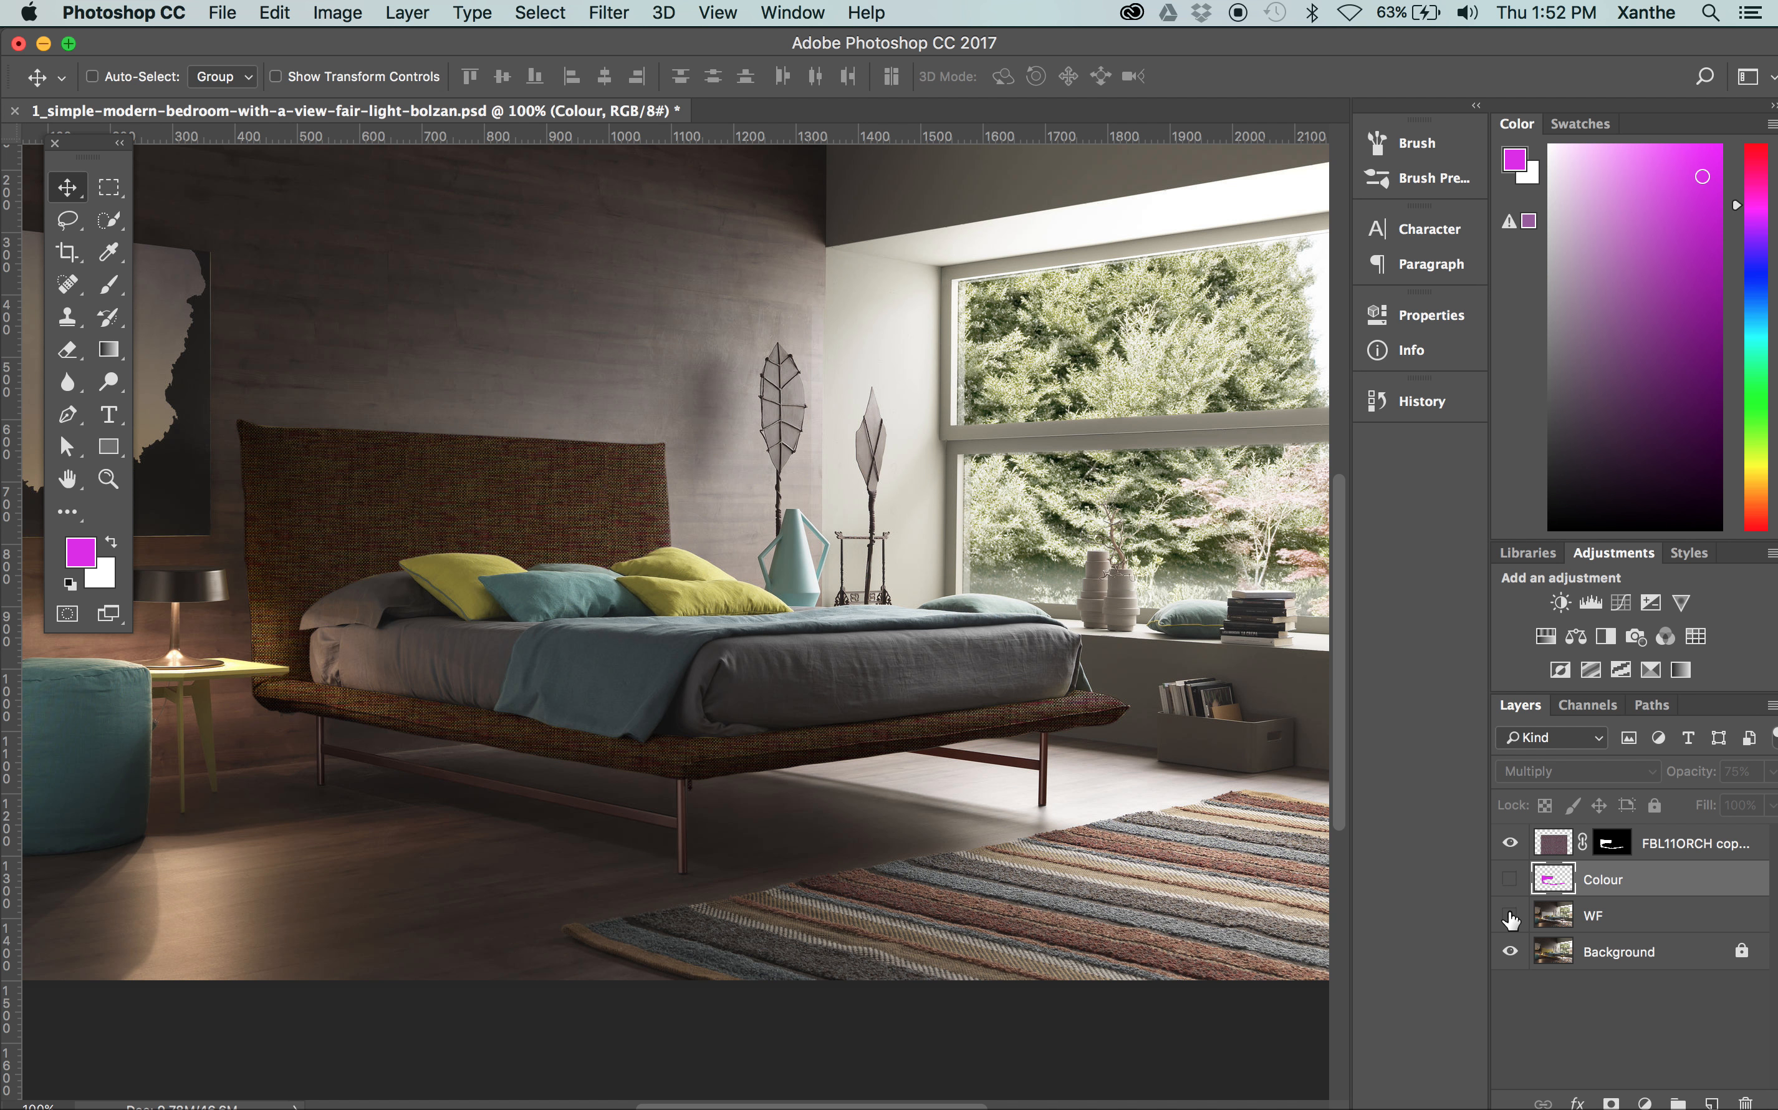
pyautogui.click(1510, 844)
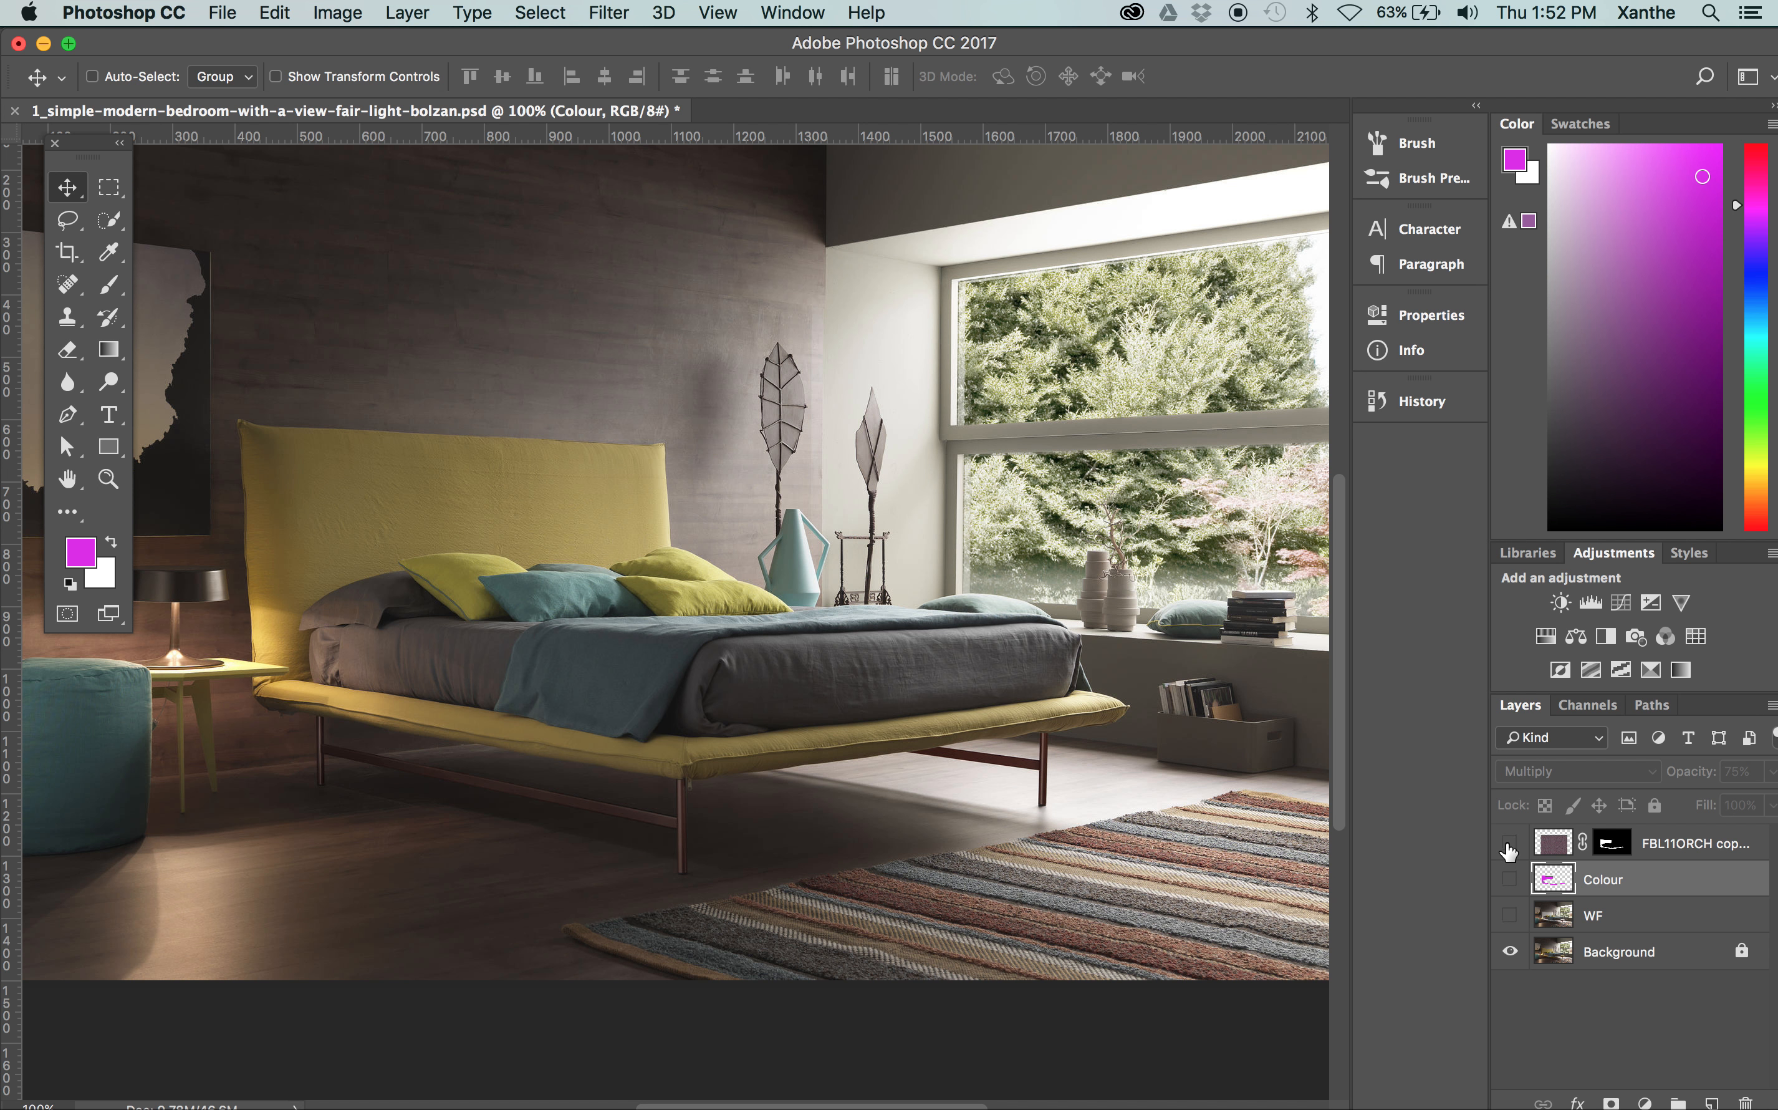
pyautogui.click(1509, 844)
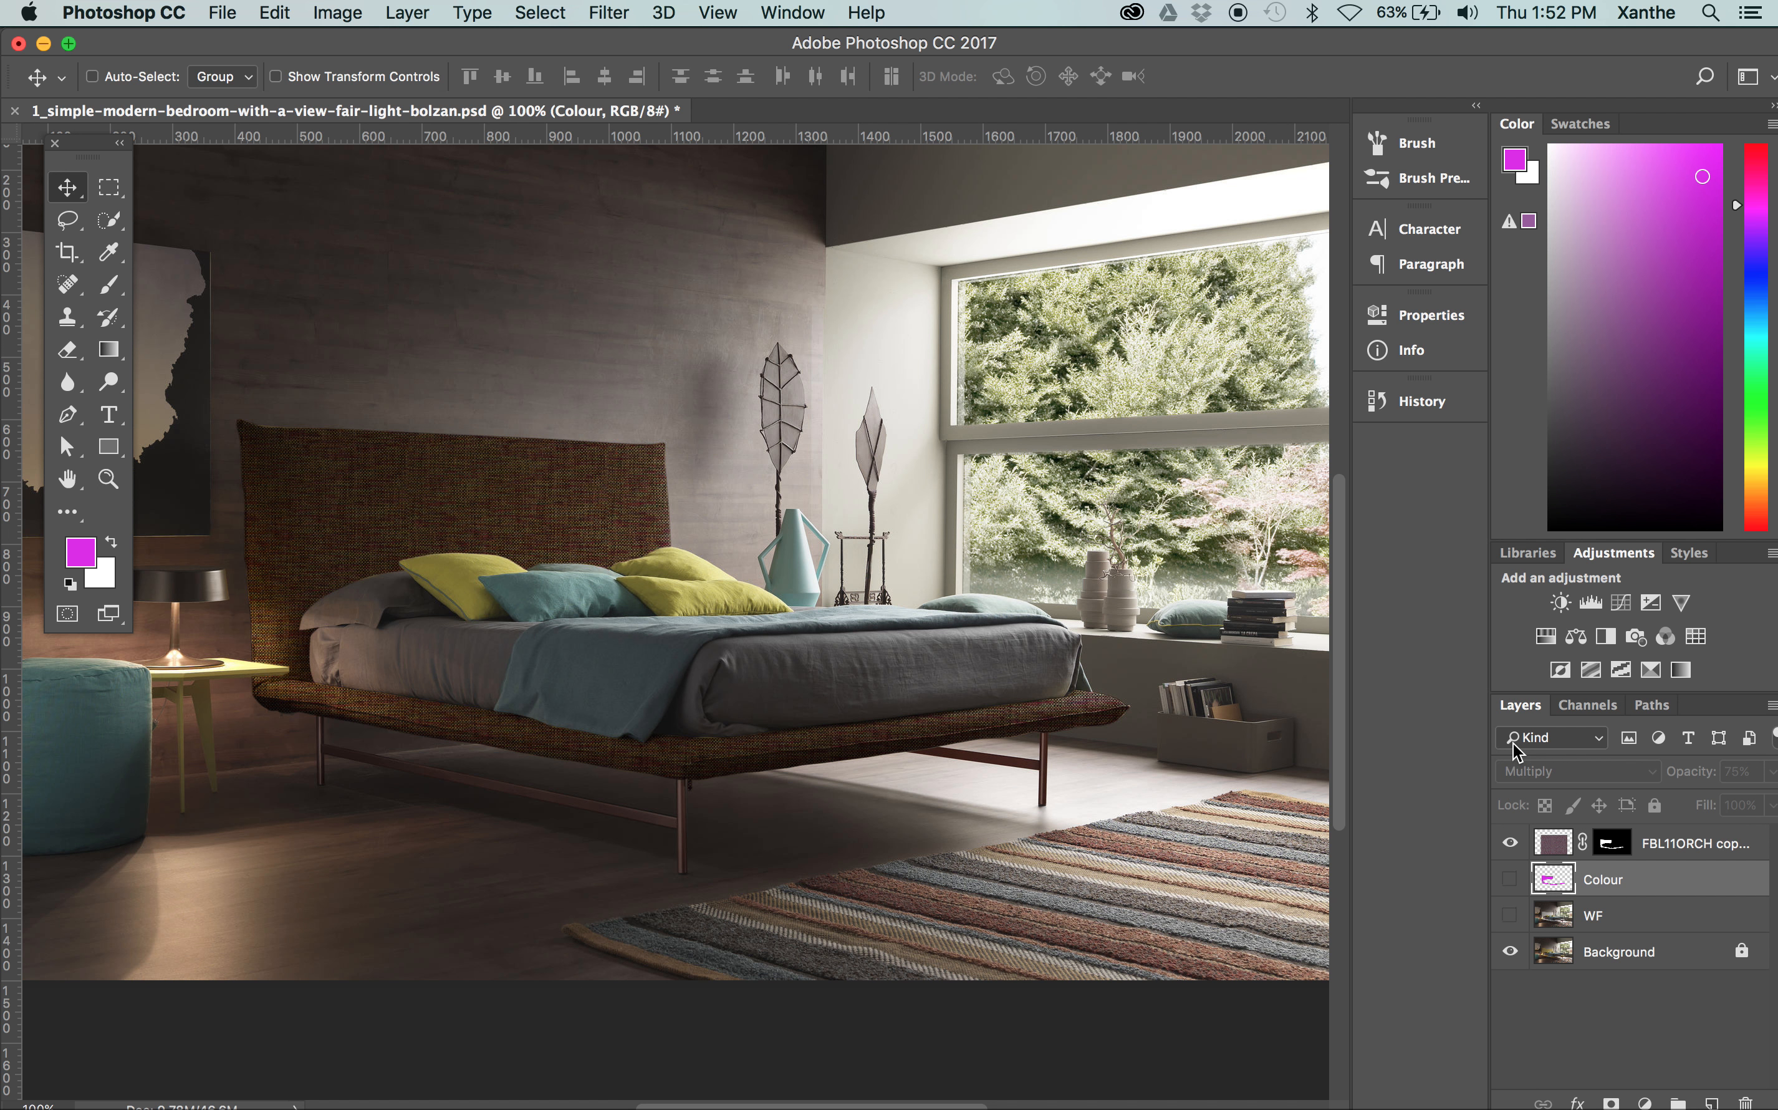
# Try the Normal and Overlay blend modes on the fabric texture layer
pyautogui.click(1694, 842)
pyautogui.click(1588, 770)
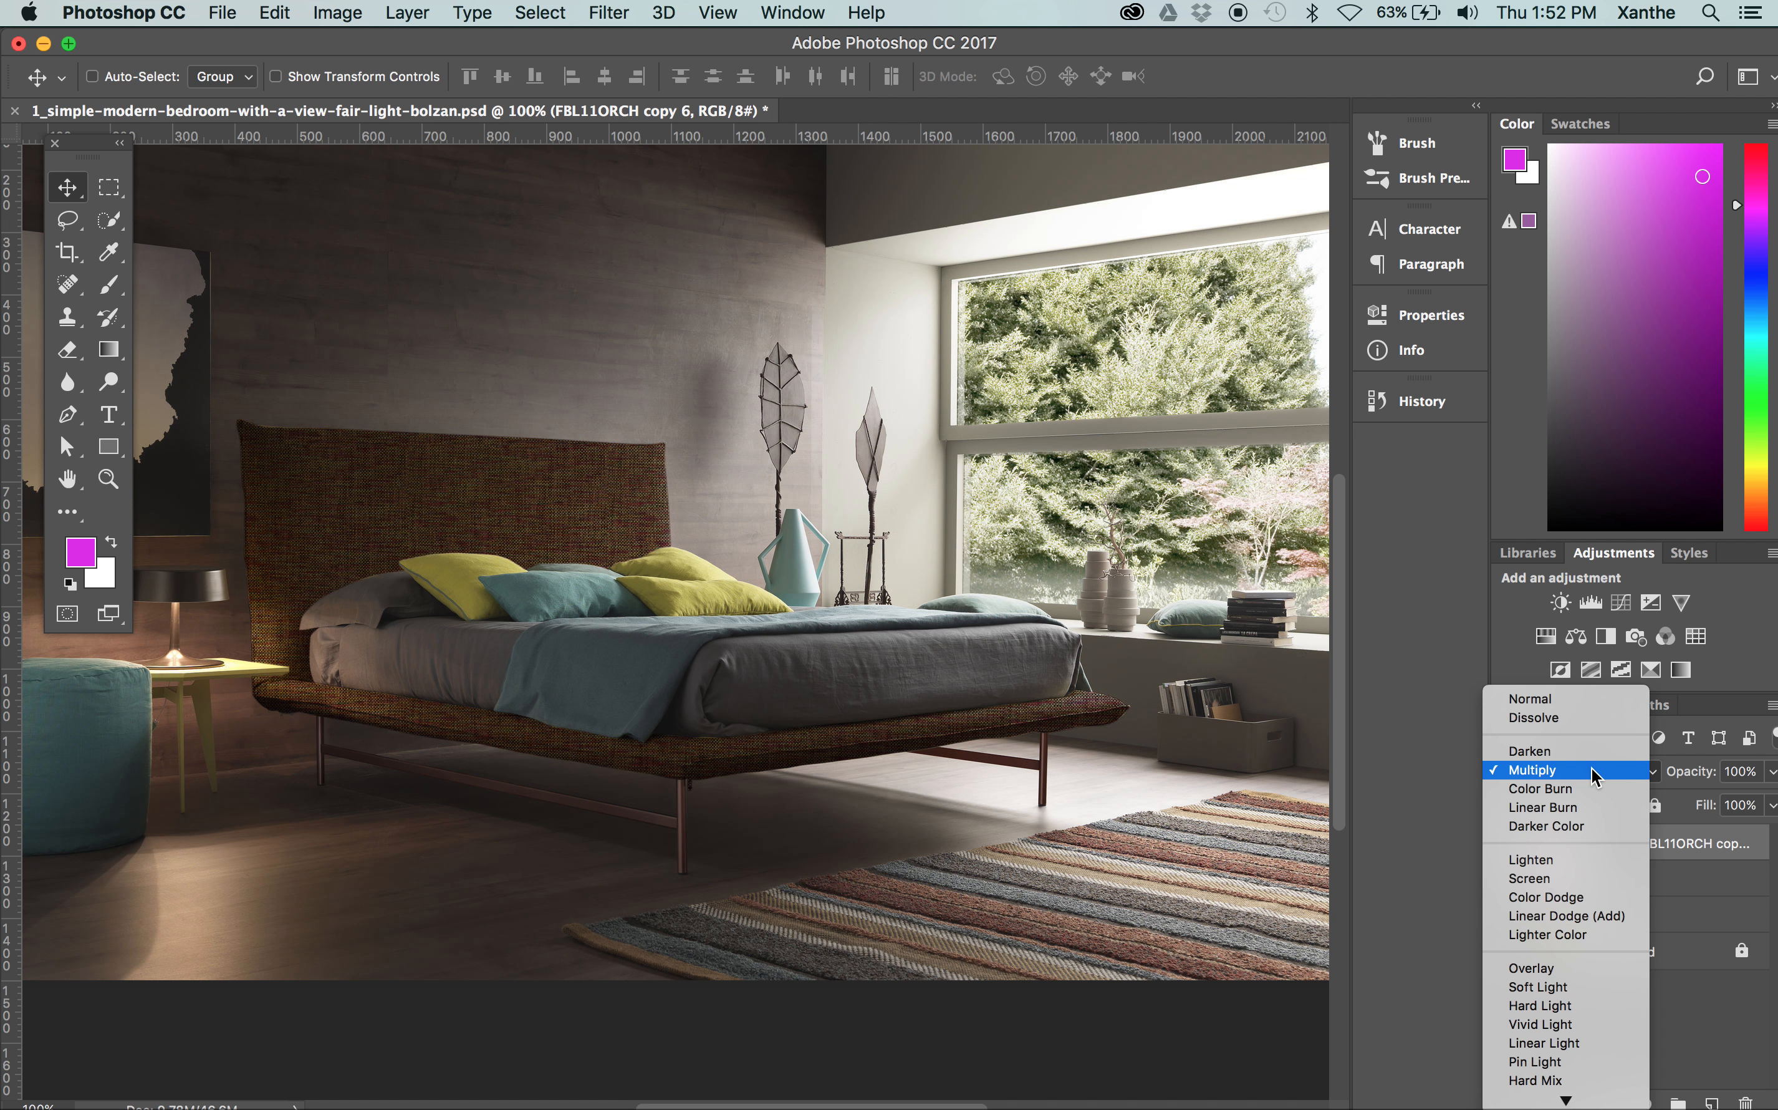
pyautogui.click(1537, 700)
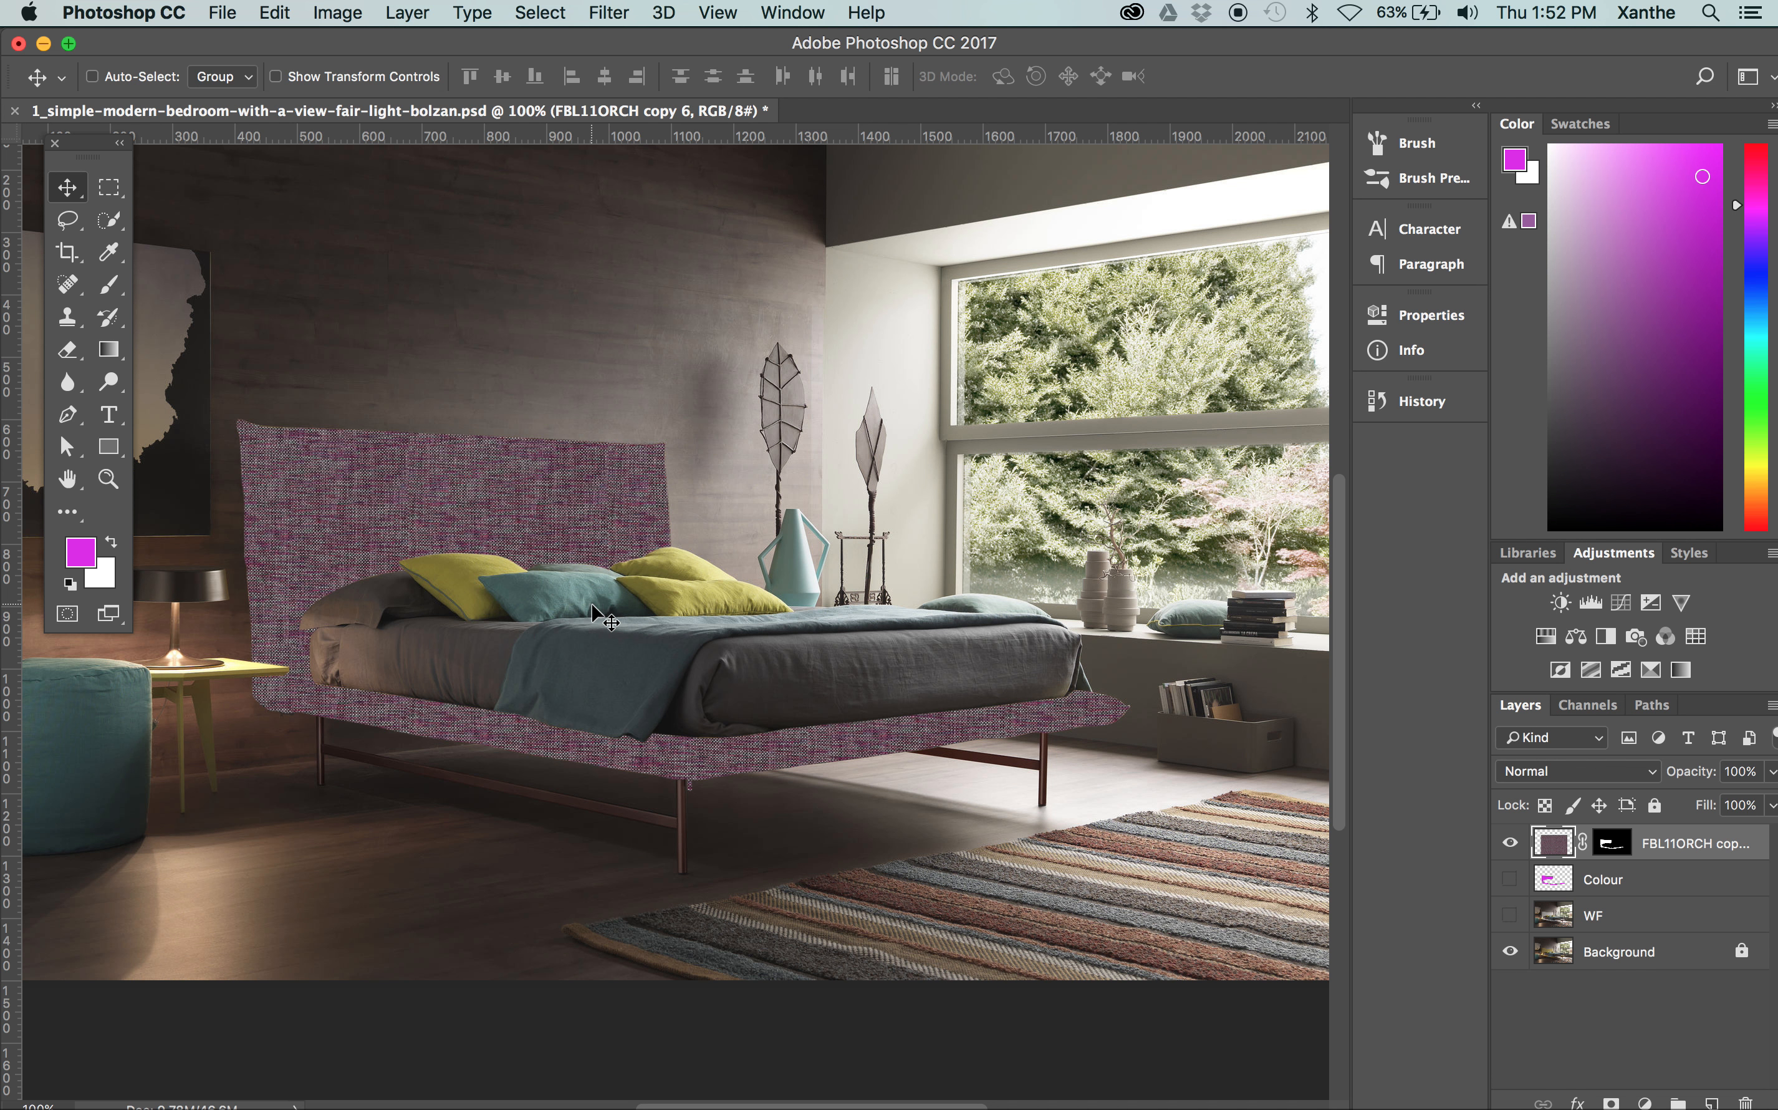
pyautogui.click(1558, 771)
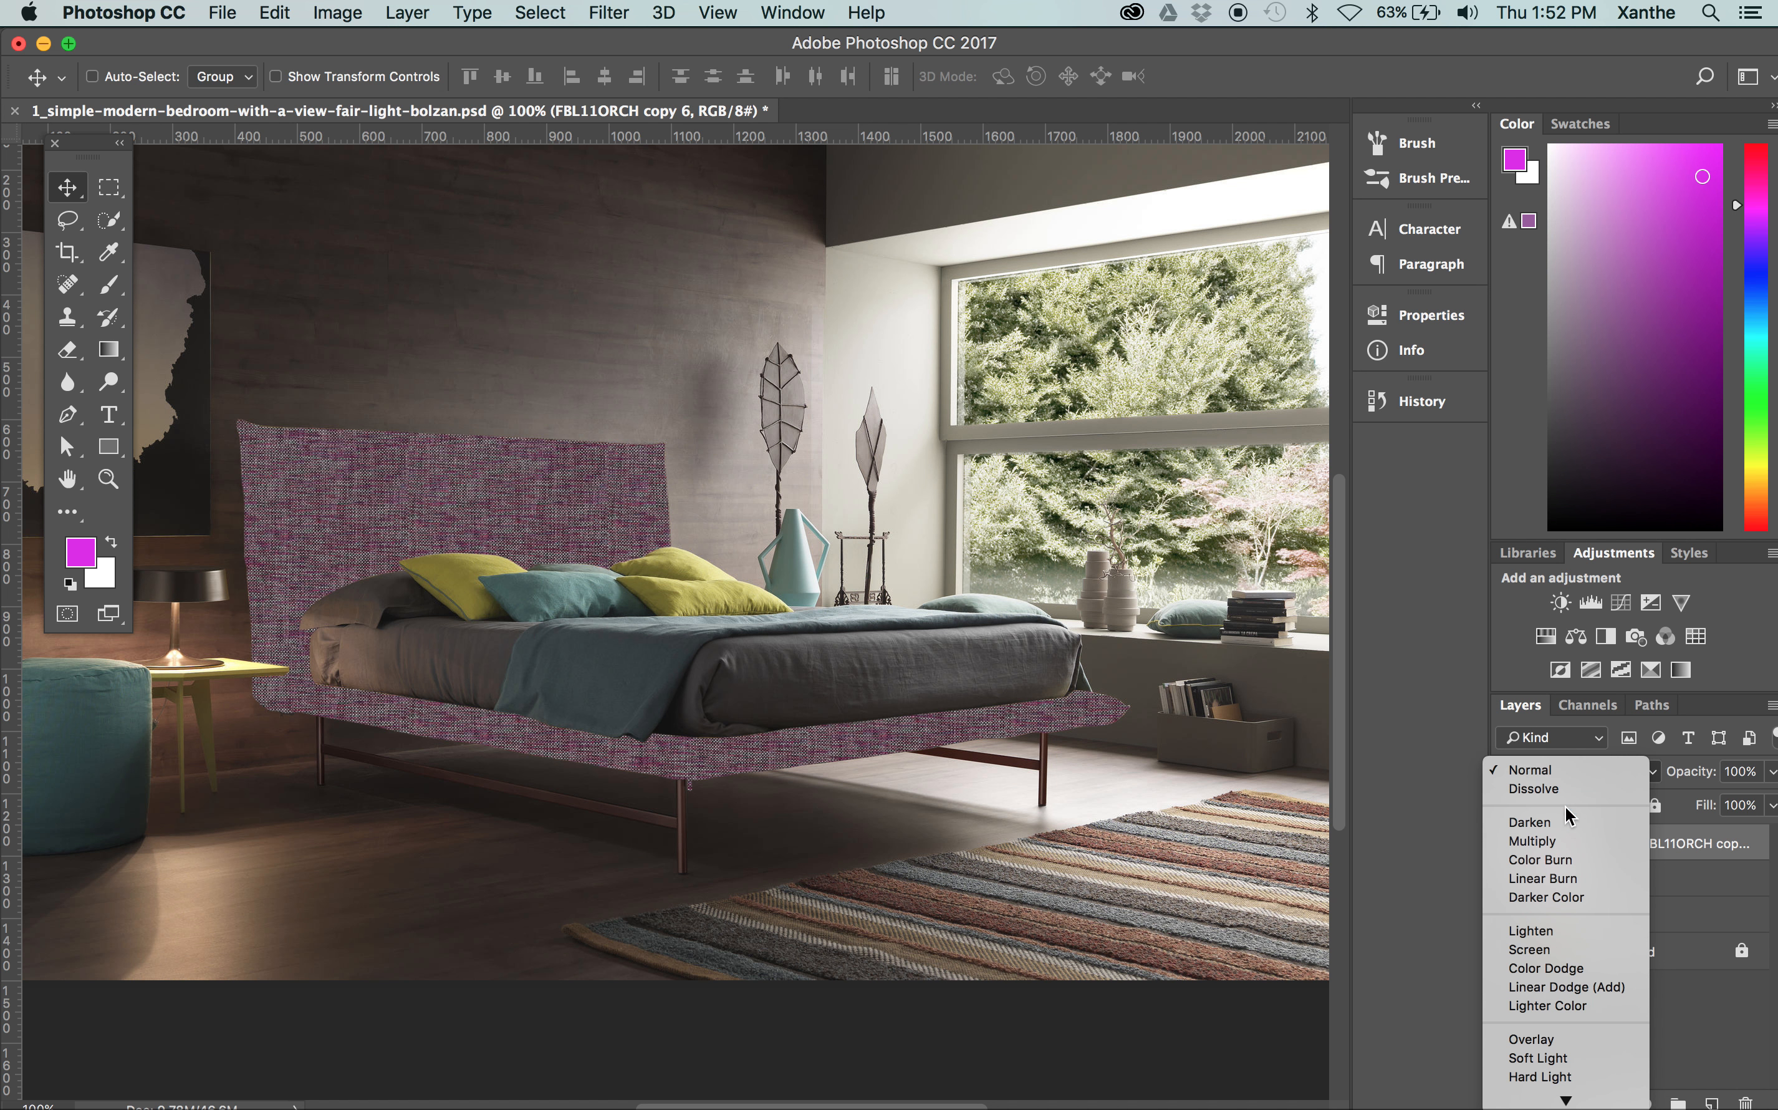
pyautogui.click(1545, 1037)
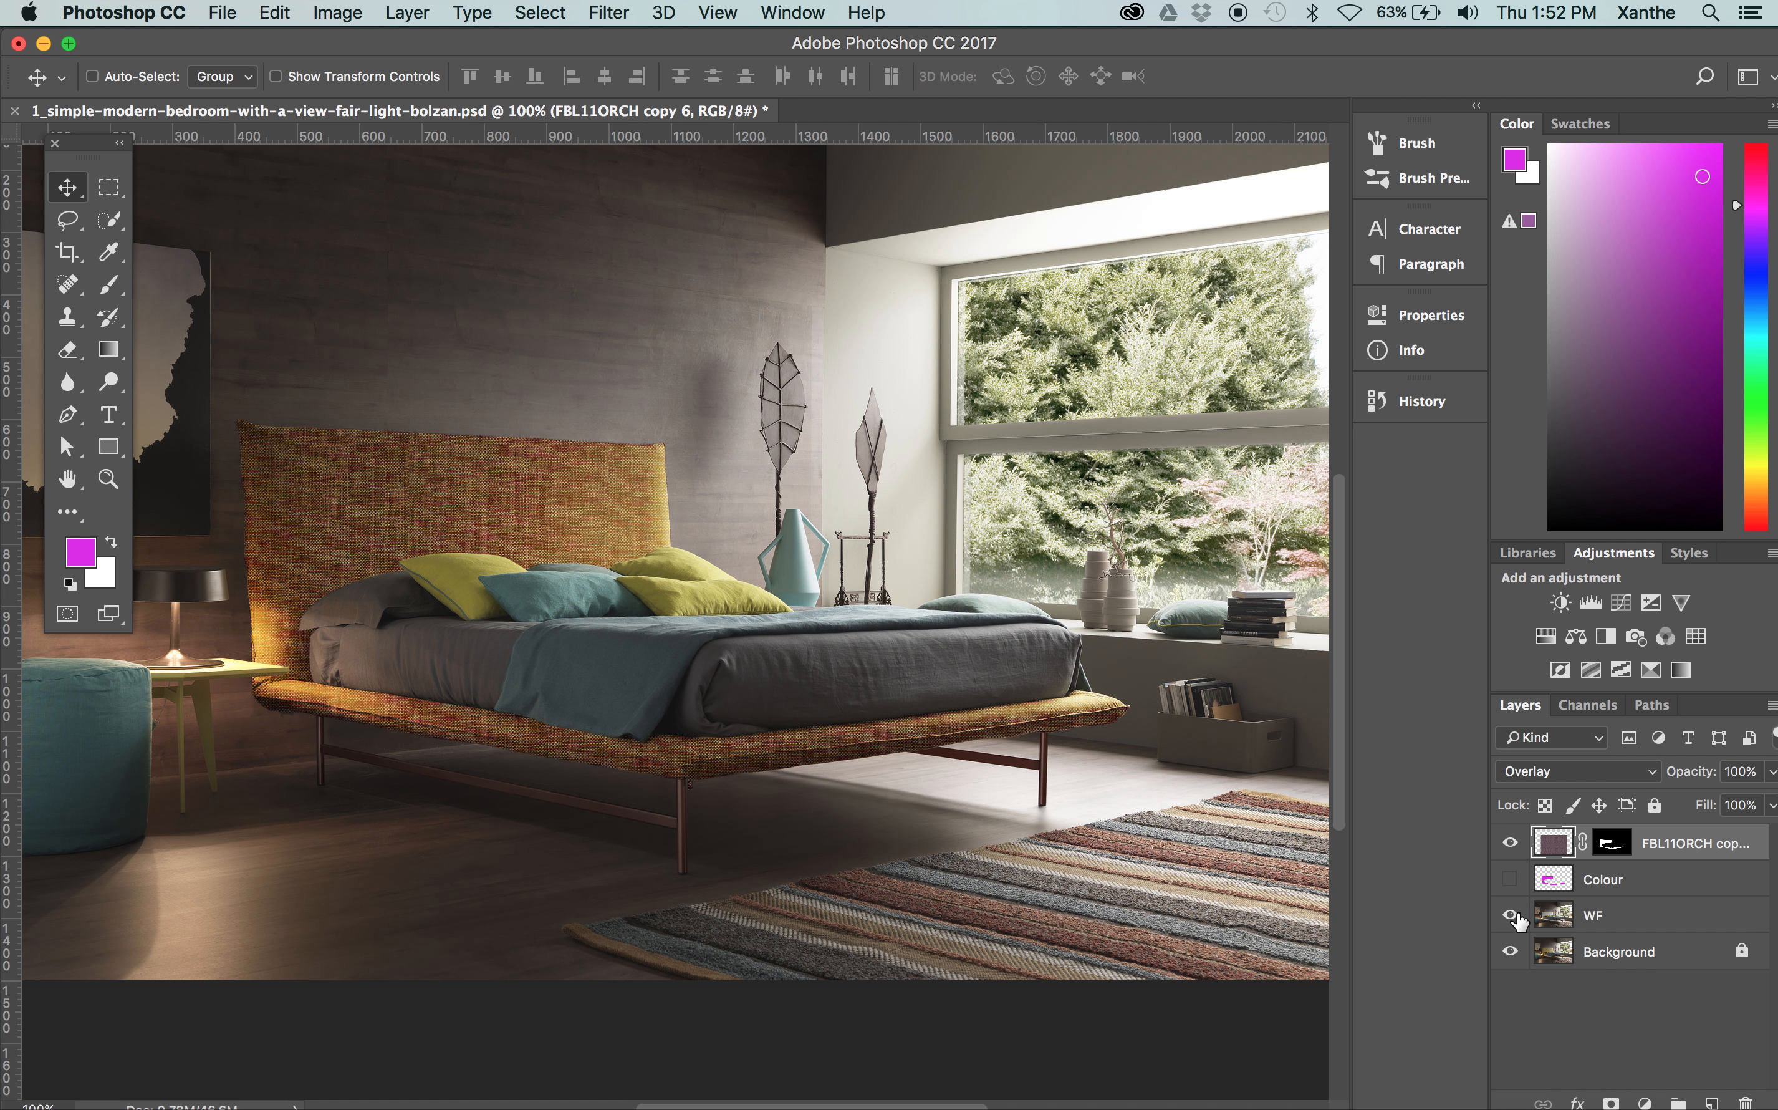
# Show the WF layer again and set the fabric texture layer's blend mode to Multiply
pyautogui.click(1510, 914)
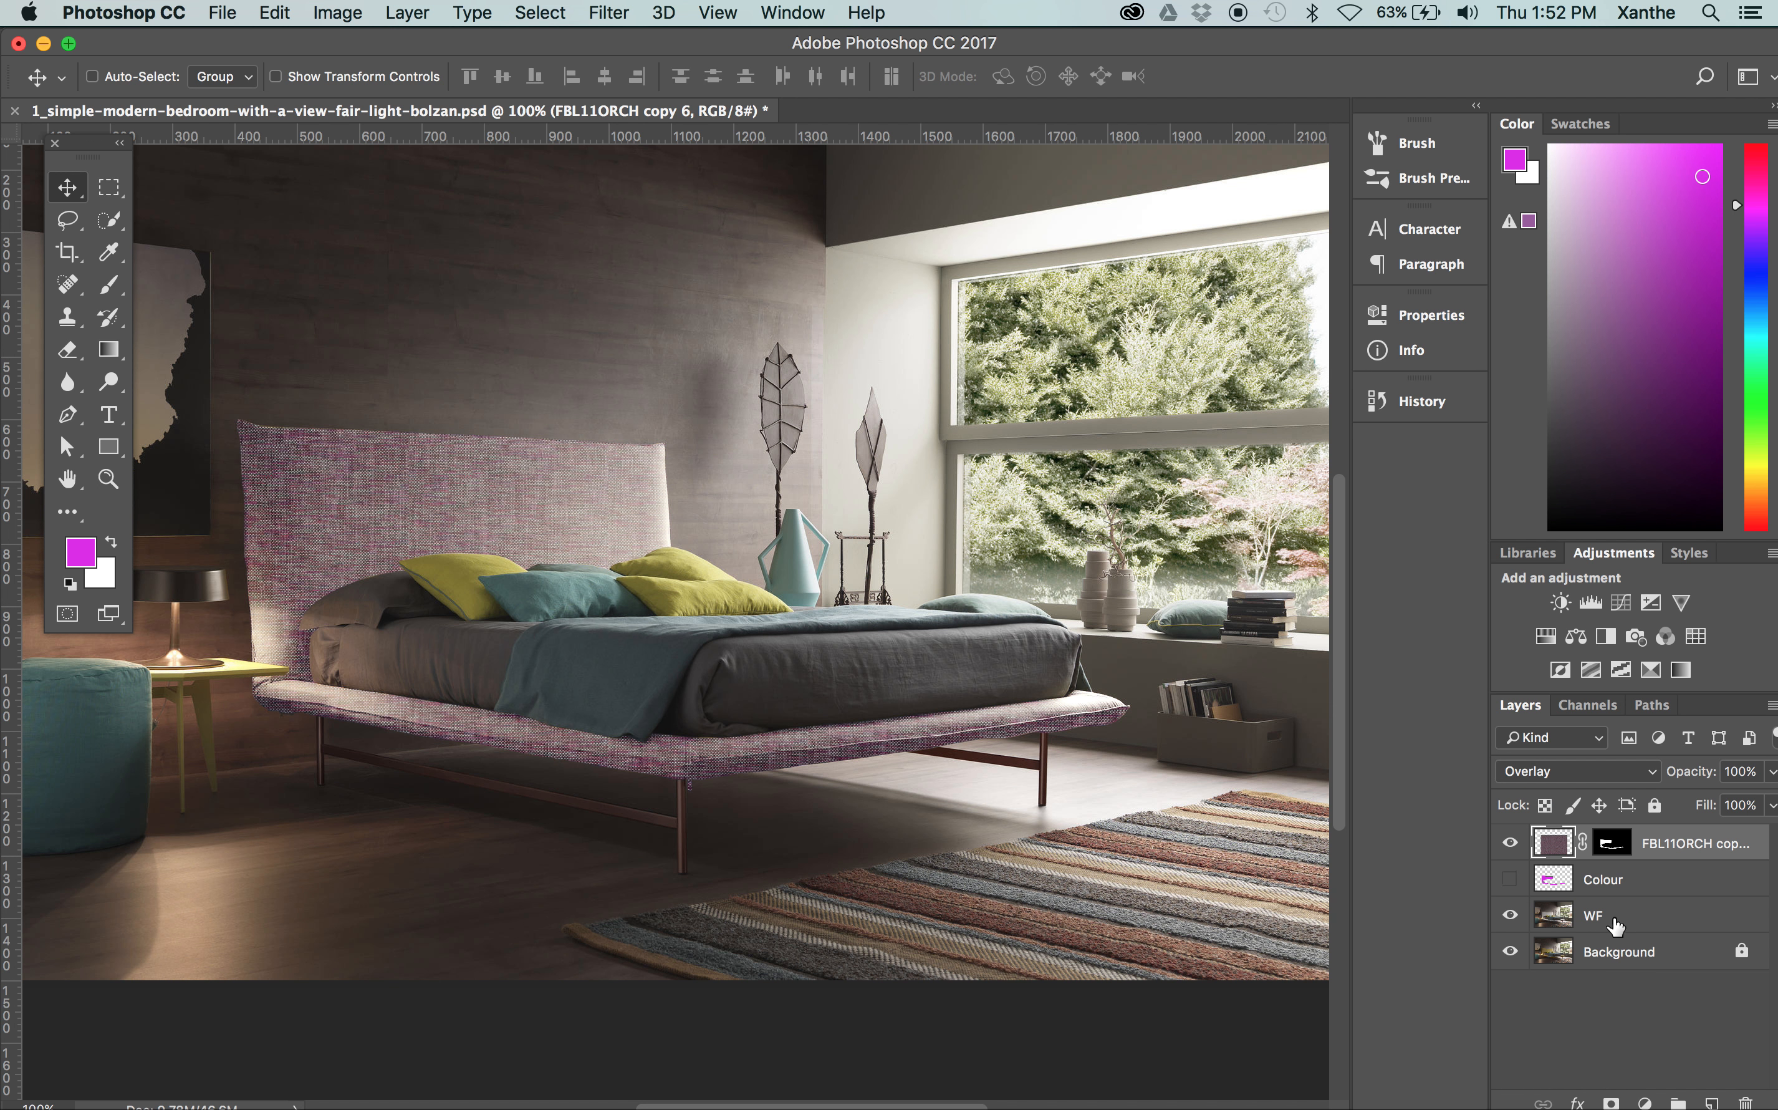
pyautogui.click(1568, 771)
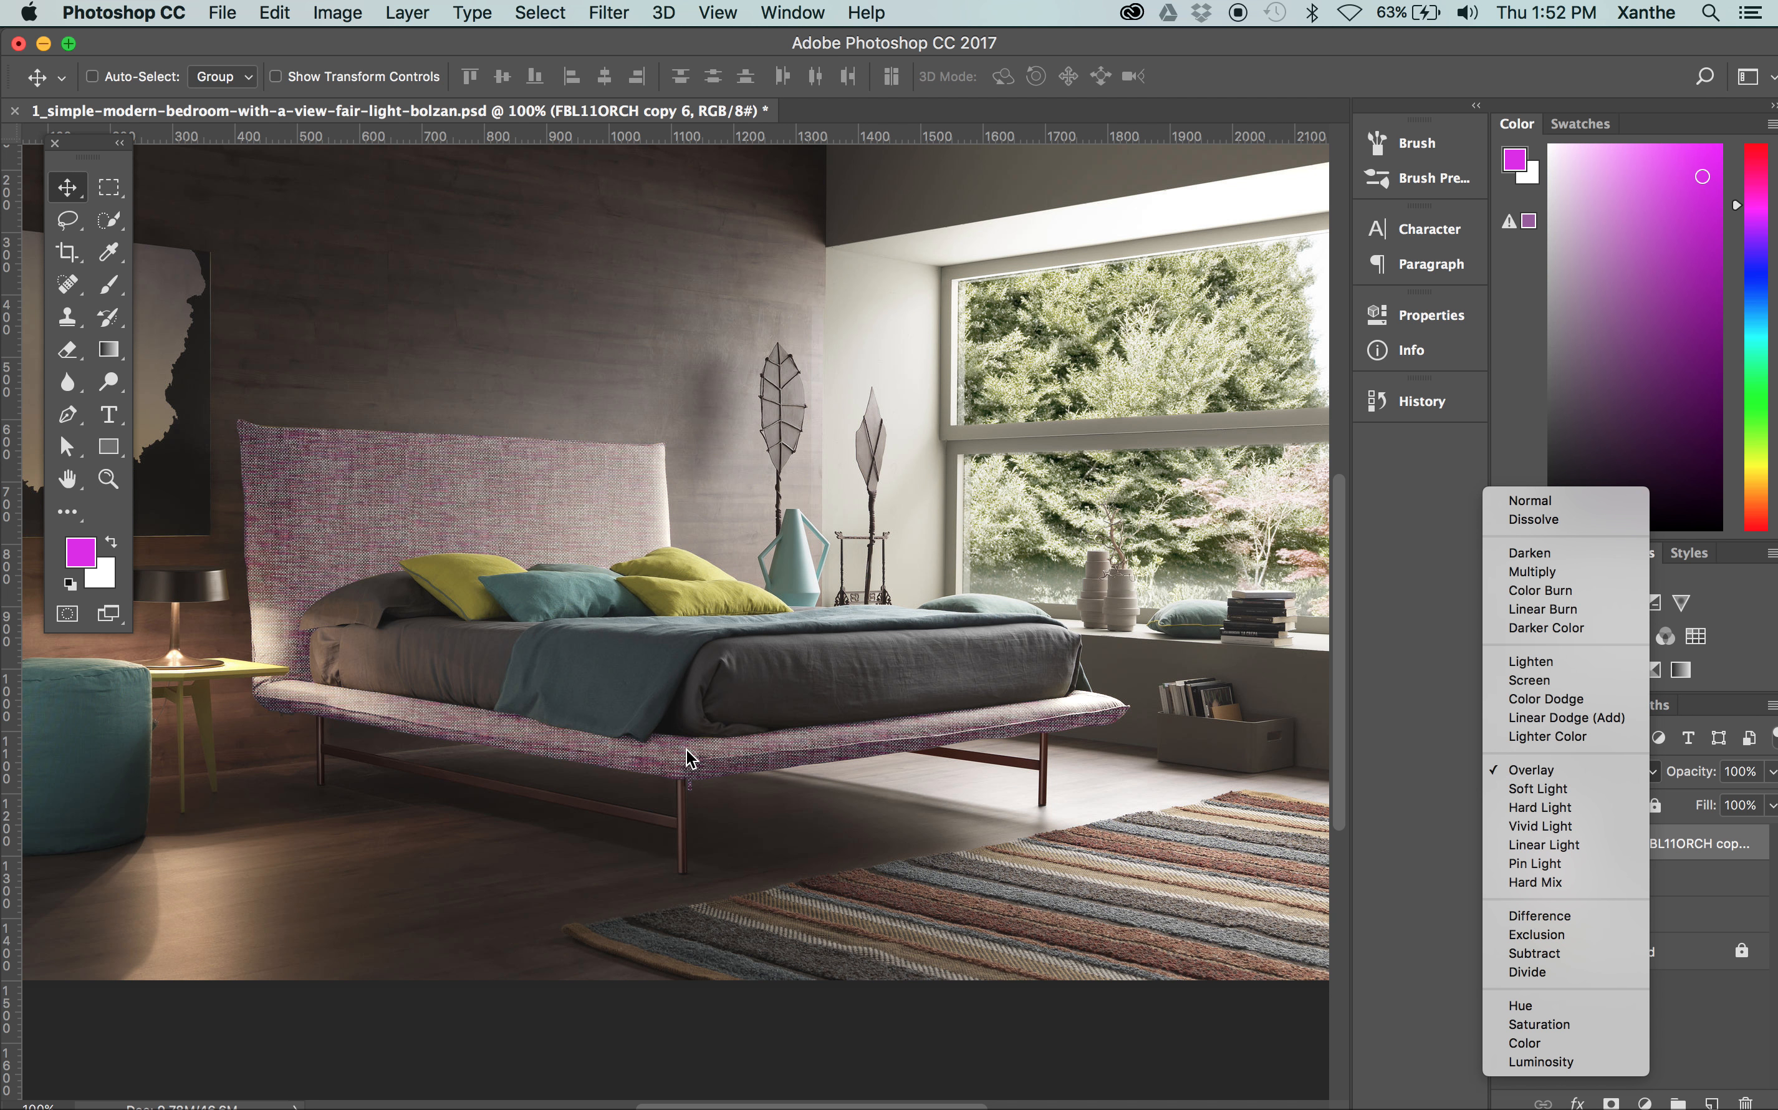
pyautogui.click(1711, 997)
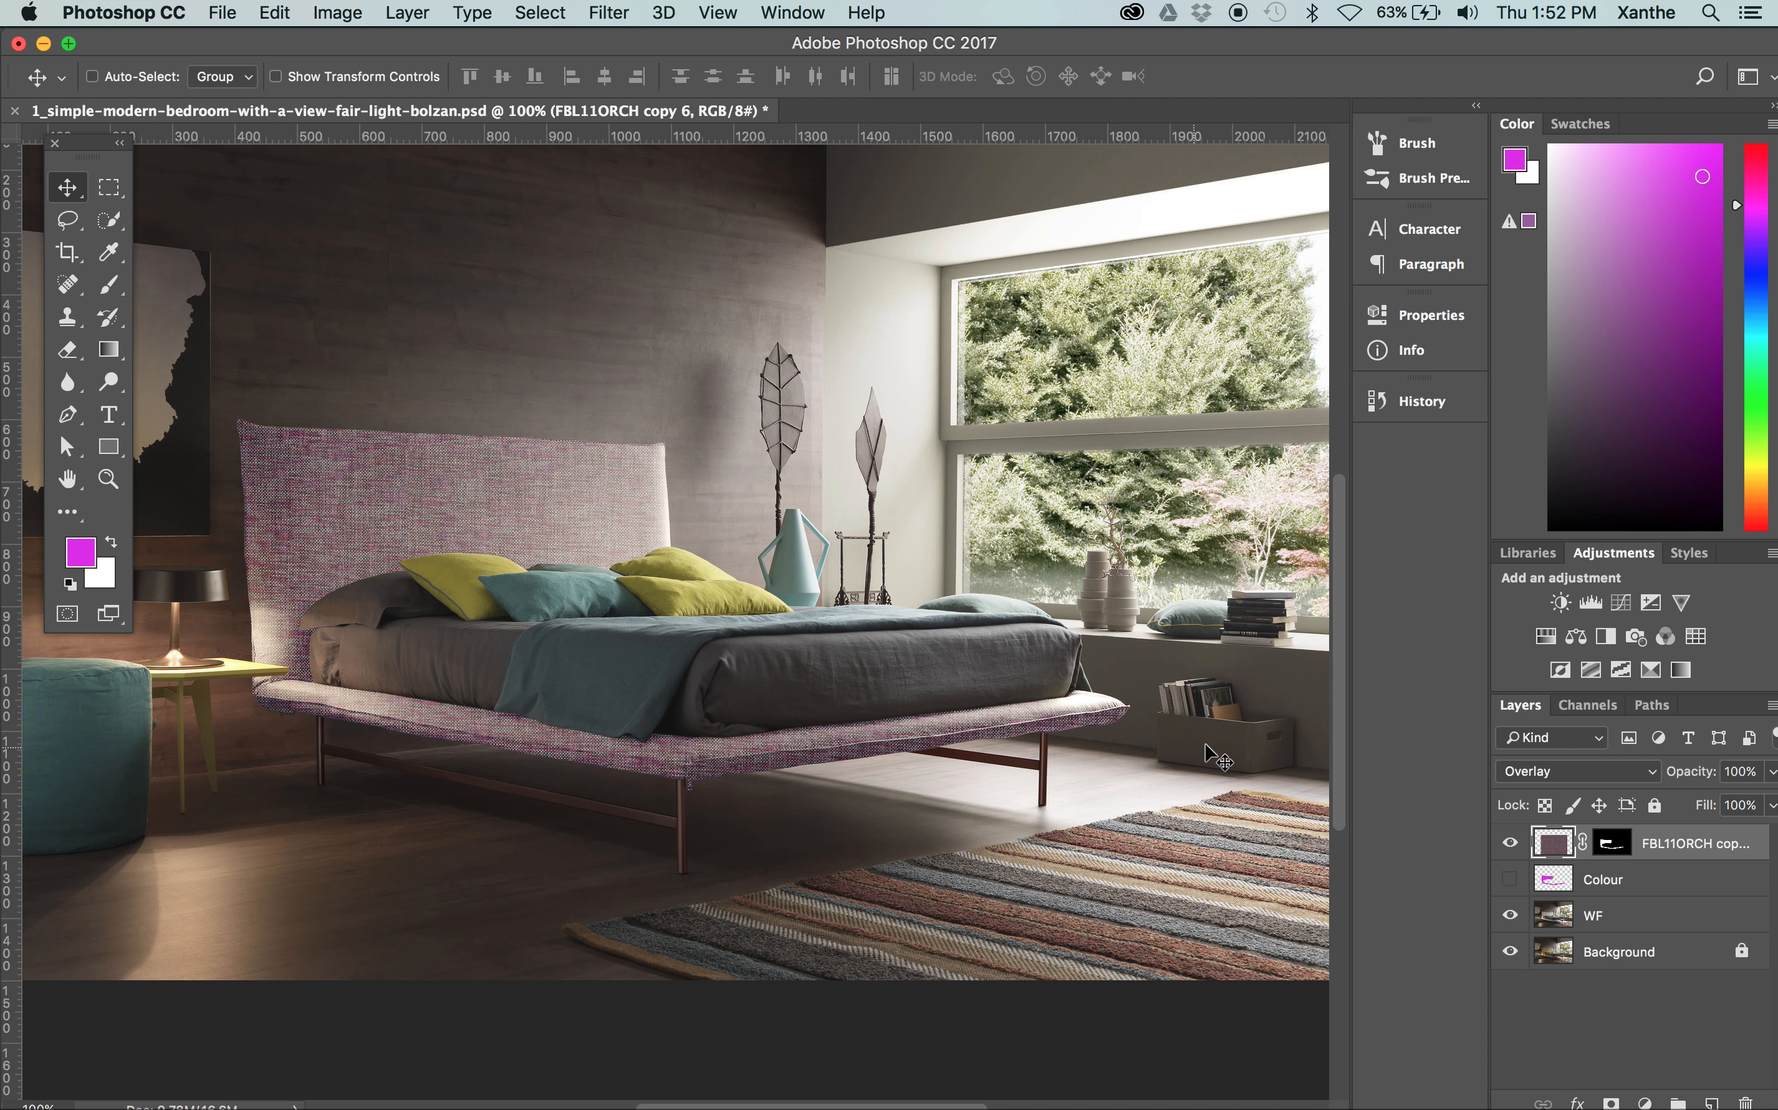
pyautogui.click(1564, 773)
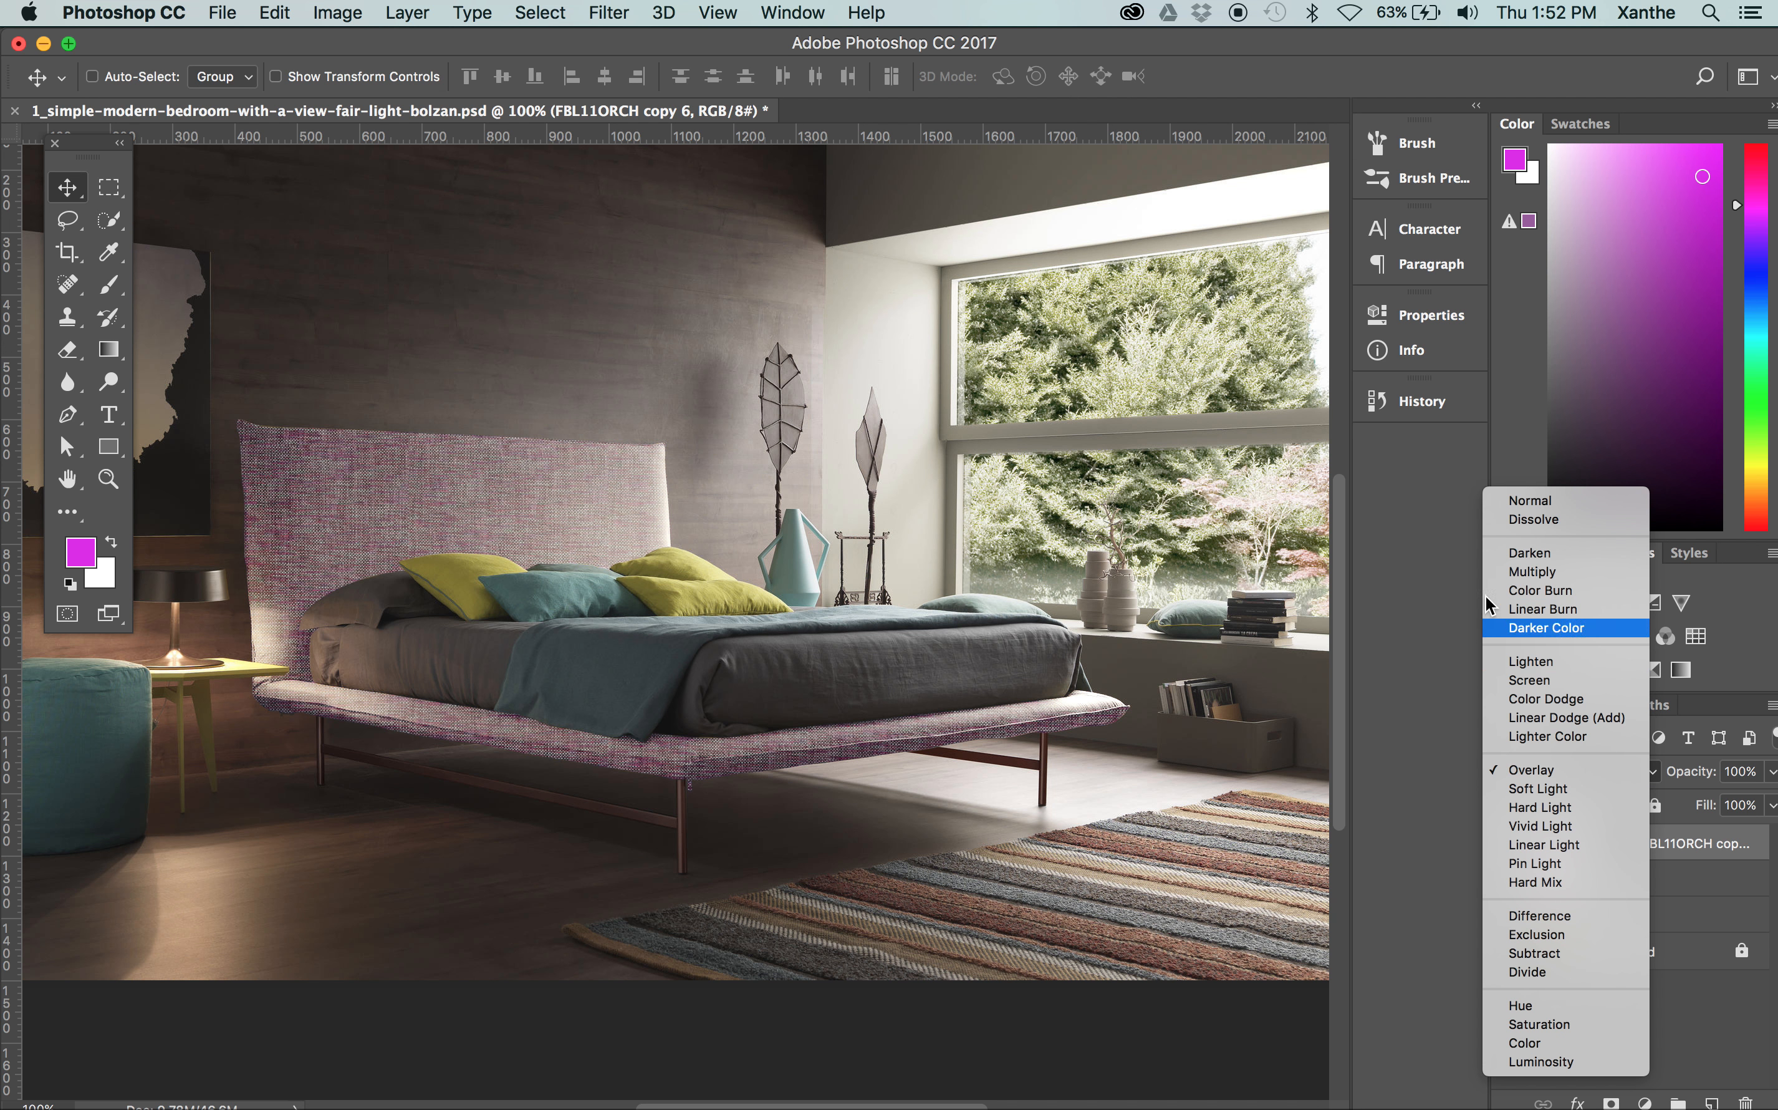
pyautogui.click(1530, 579)
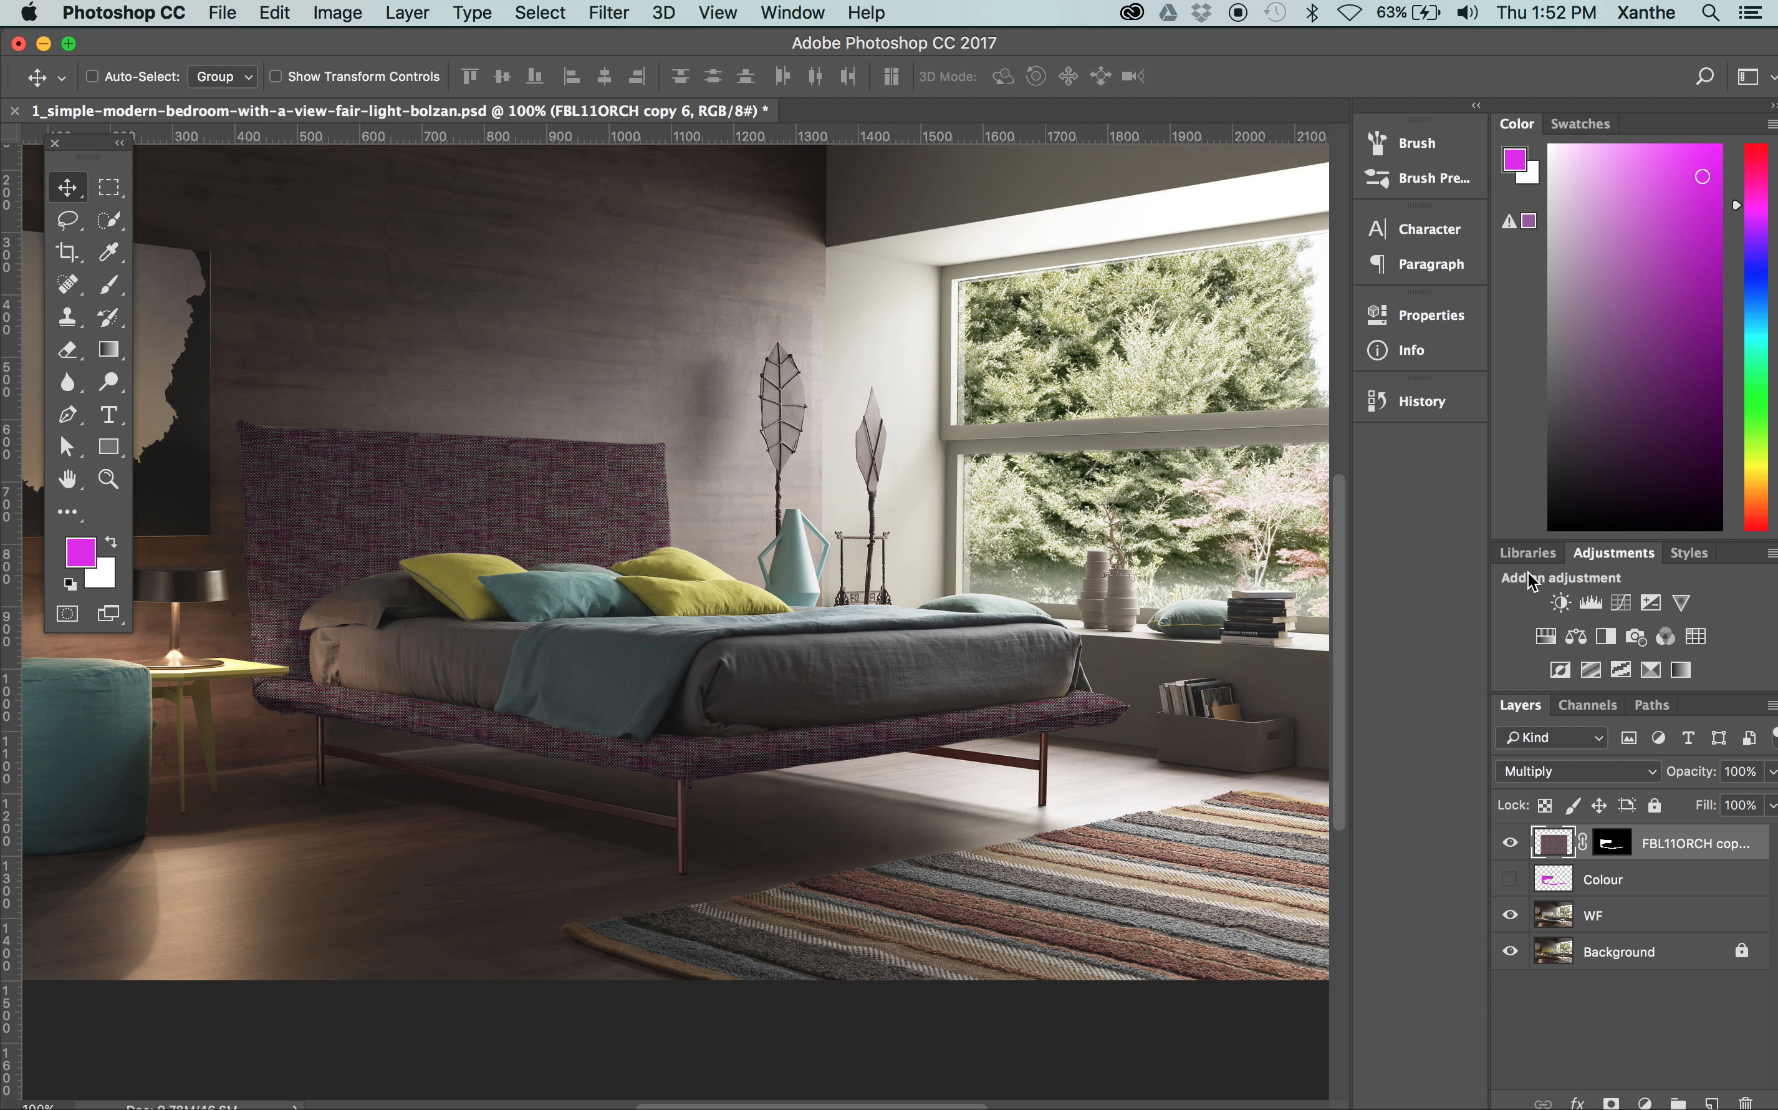
# Show the Colour layer beneath the texture and set its opacity to 12%
pyautogui.click(1510, 879)
pyautogui.click(1627, 881)
pyautogui.click(1771, 770)
pyautogui.moveTo(1743, 805); pyautogui.dragTo(1694, 804)
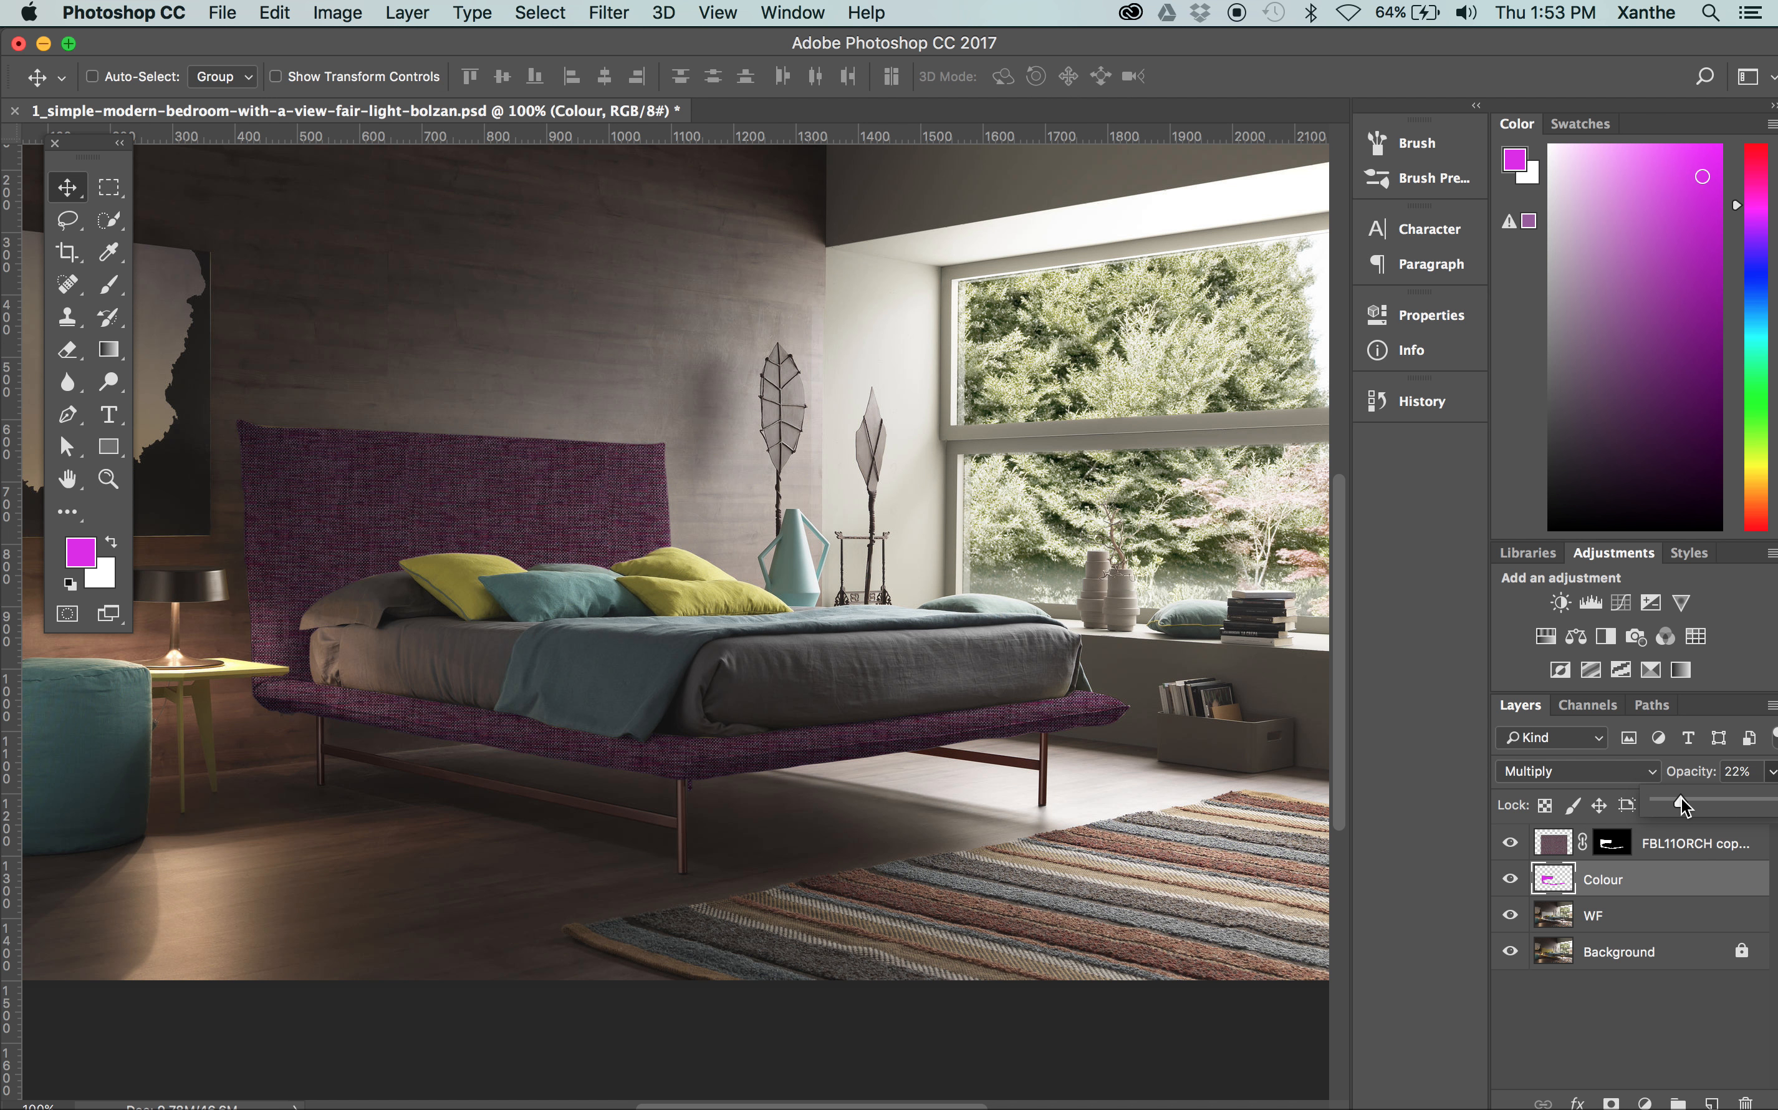
pyautogui.moveTo(1680, 799); pyautogui.dragTo(1671, 803)
# Compare the whole edited image with the original by hiding and reshowing all layers above the Background
pyautogui.press('super+minus')
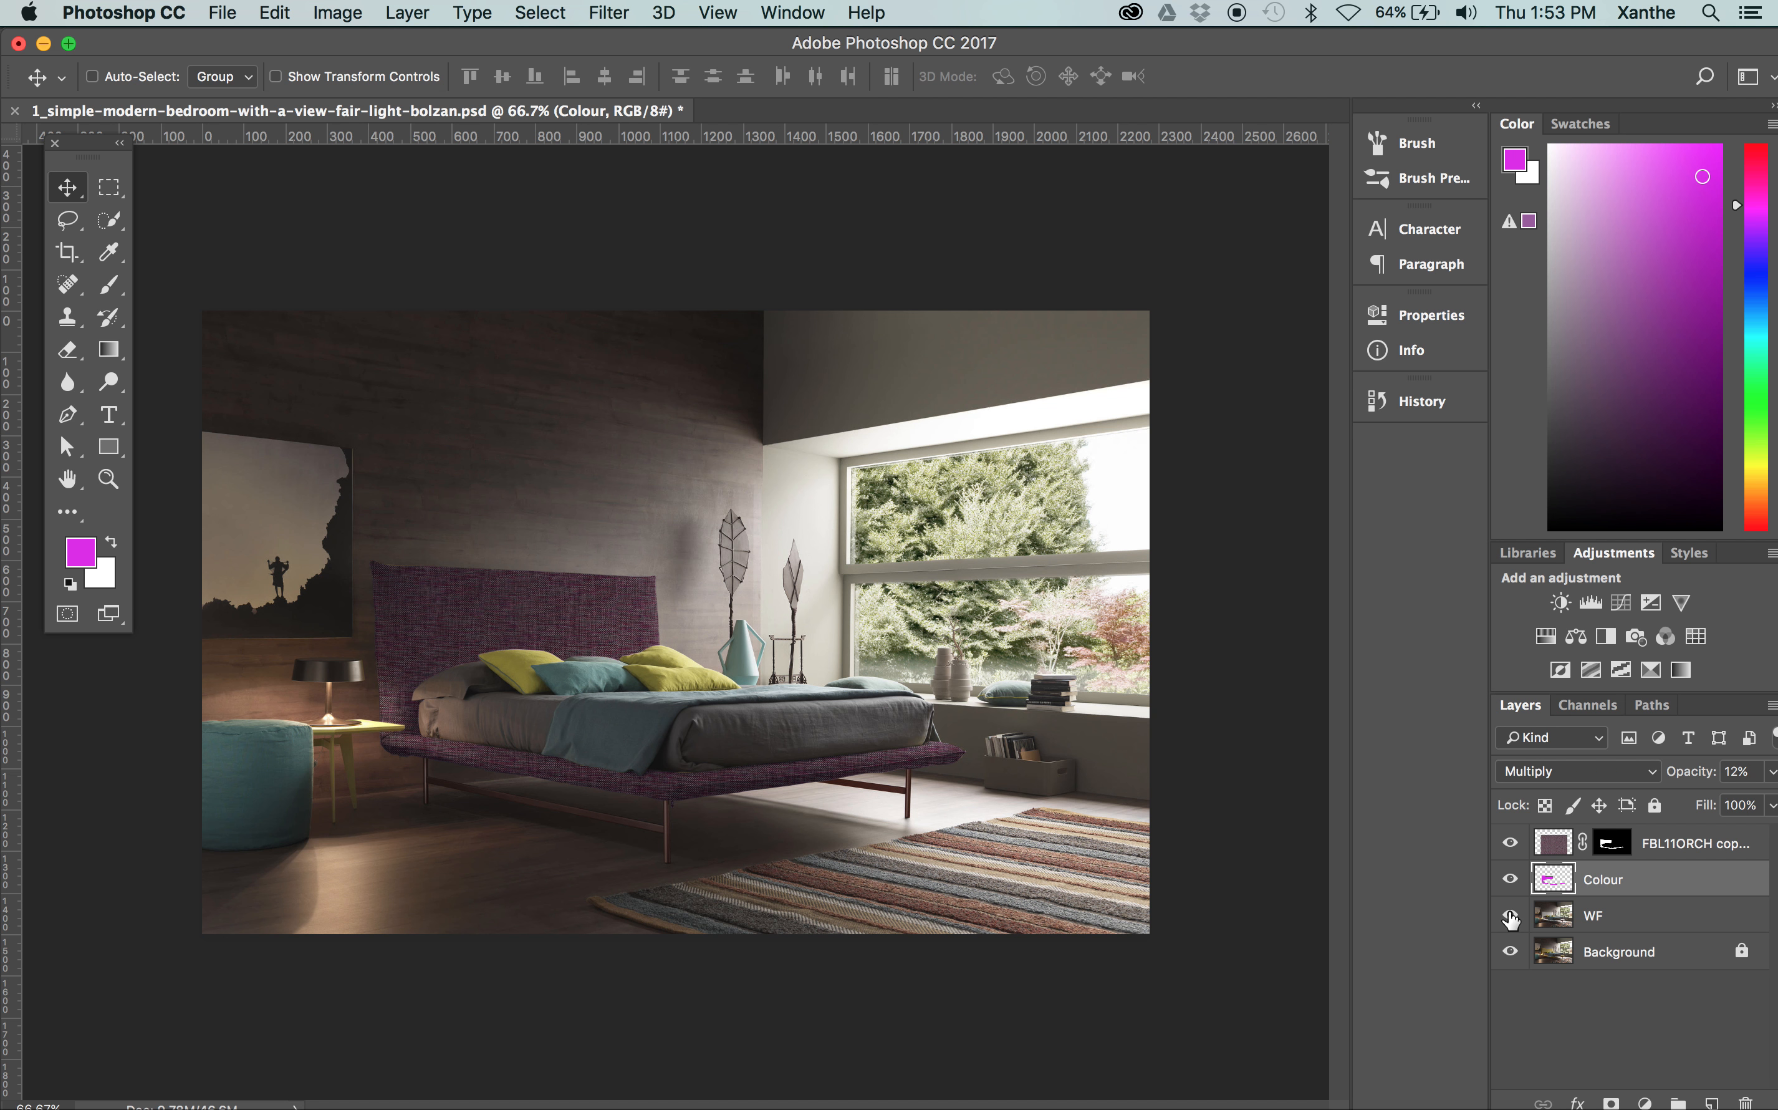
pyautogui.moveTo(1510, 917); pyautogui.dragTo(1512, 811)
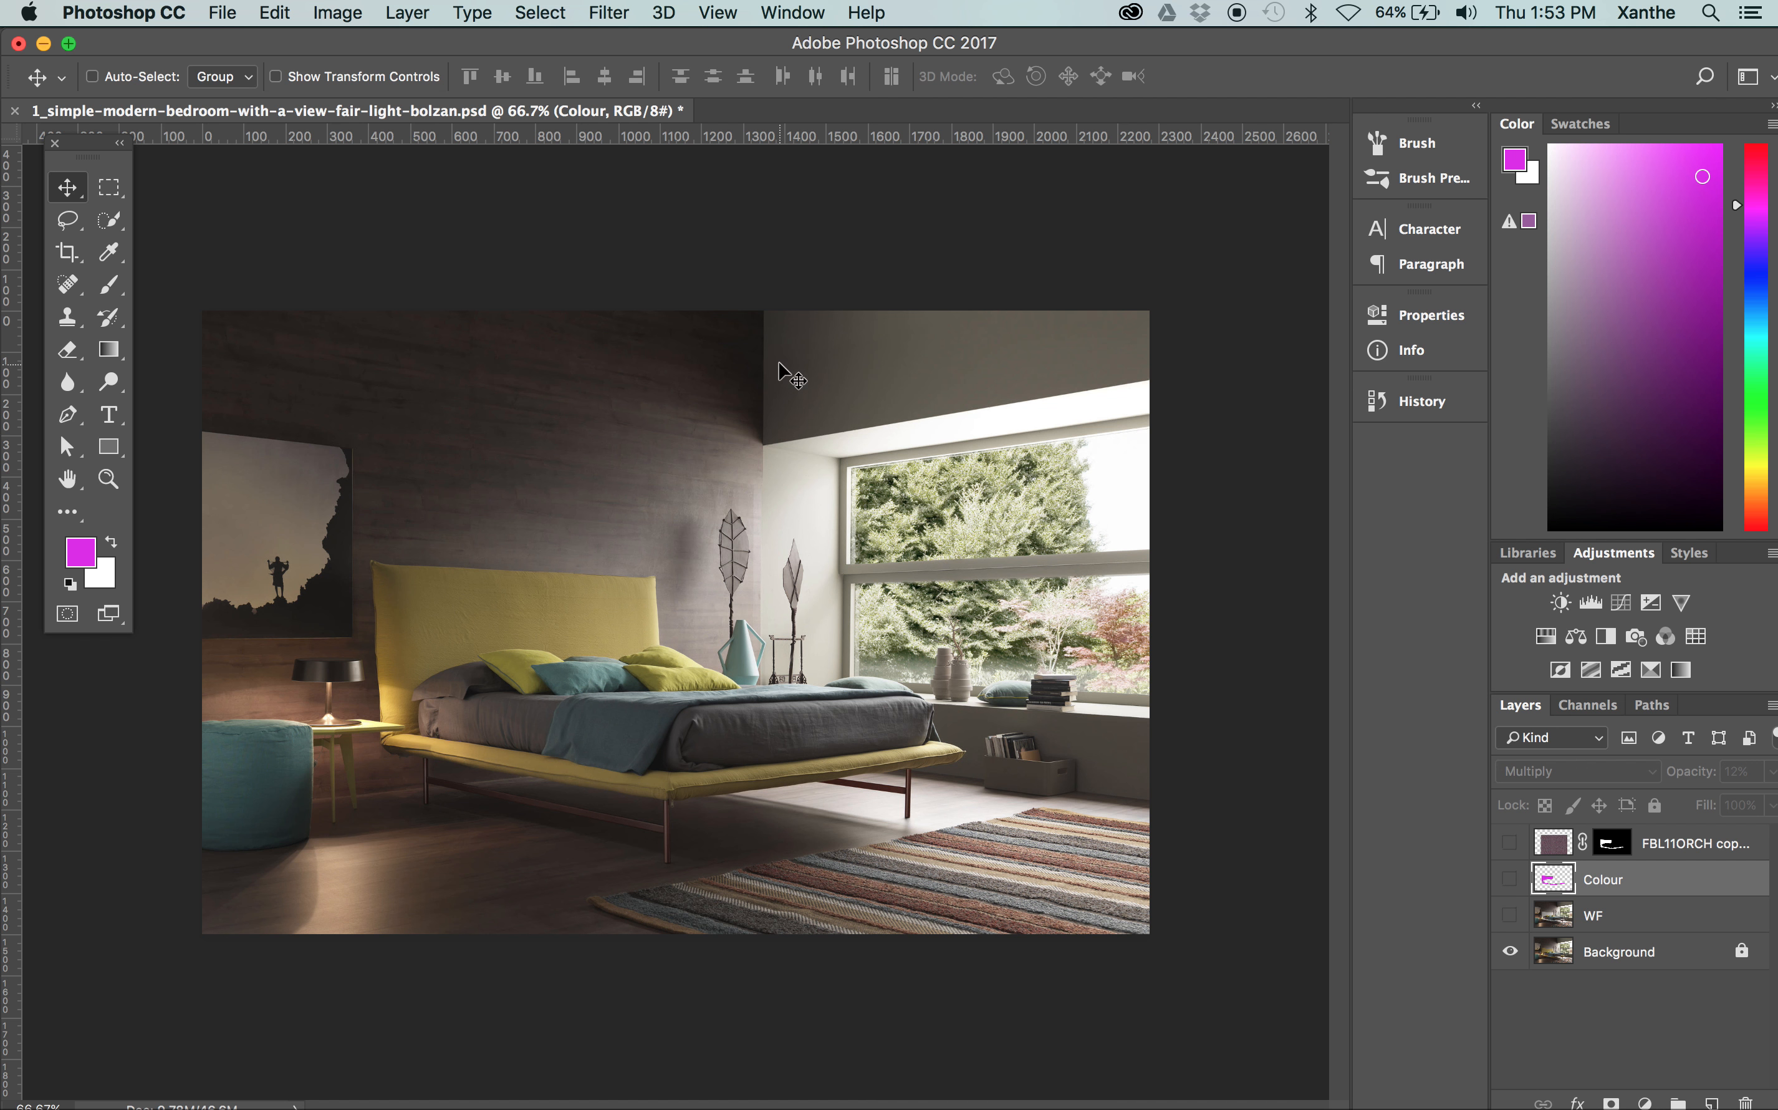
pyautogui.moveTo(1510, 916); pyautogui.dragTo(1511, 858)
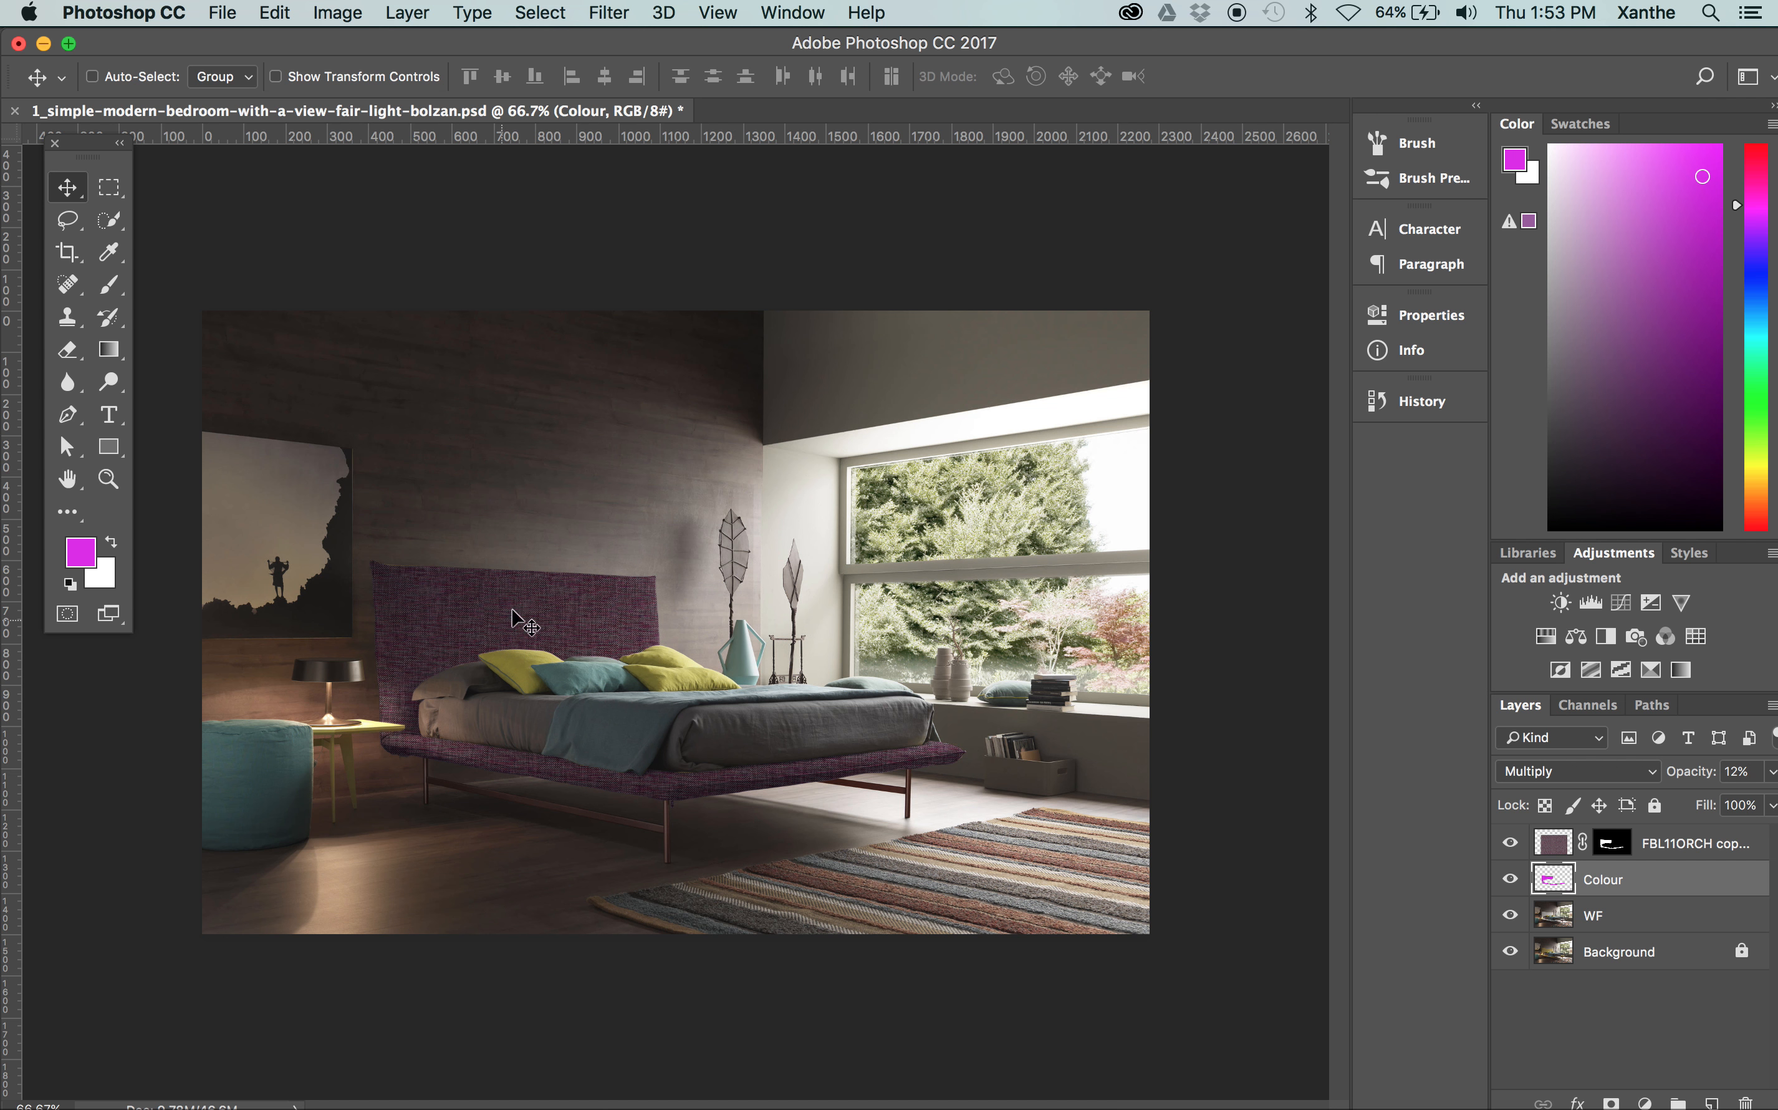
# Switch to Finder, preview Retouching.jpg from the Assets folder, and open that image in Photoshop
pyautogui.moveTo(2, 390)
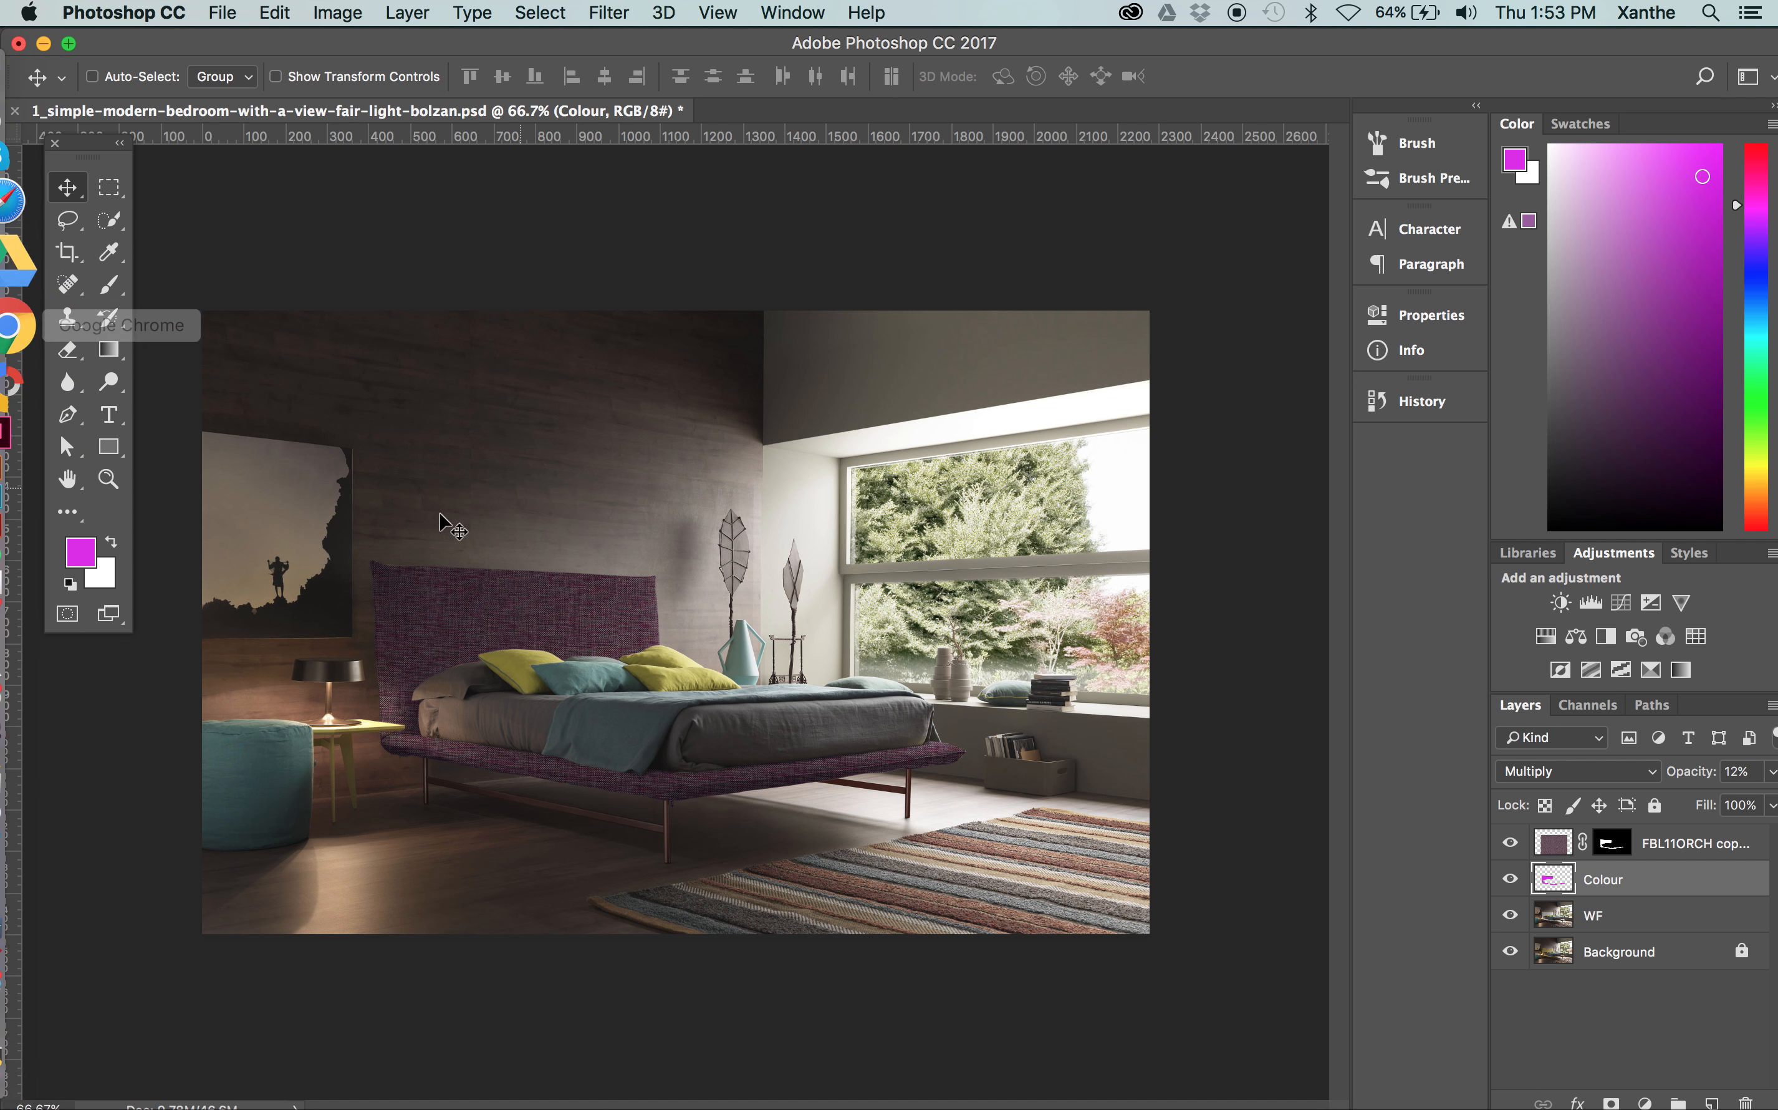
pyautogui.moveTo(2, 257)
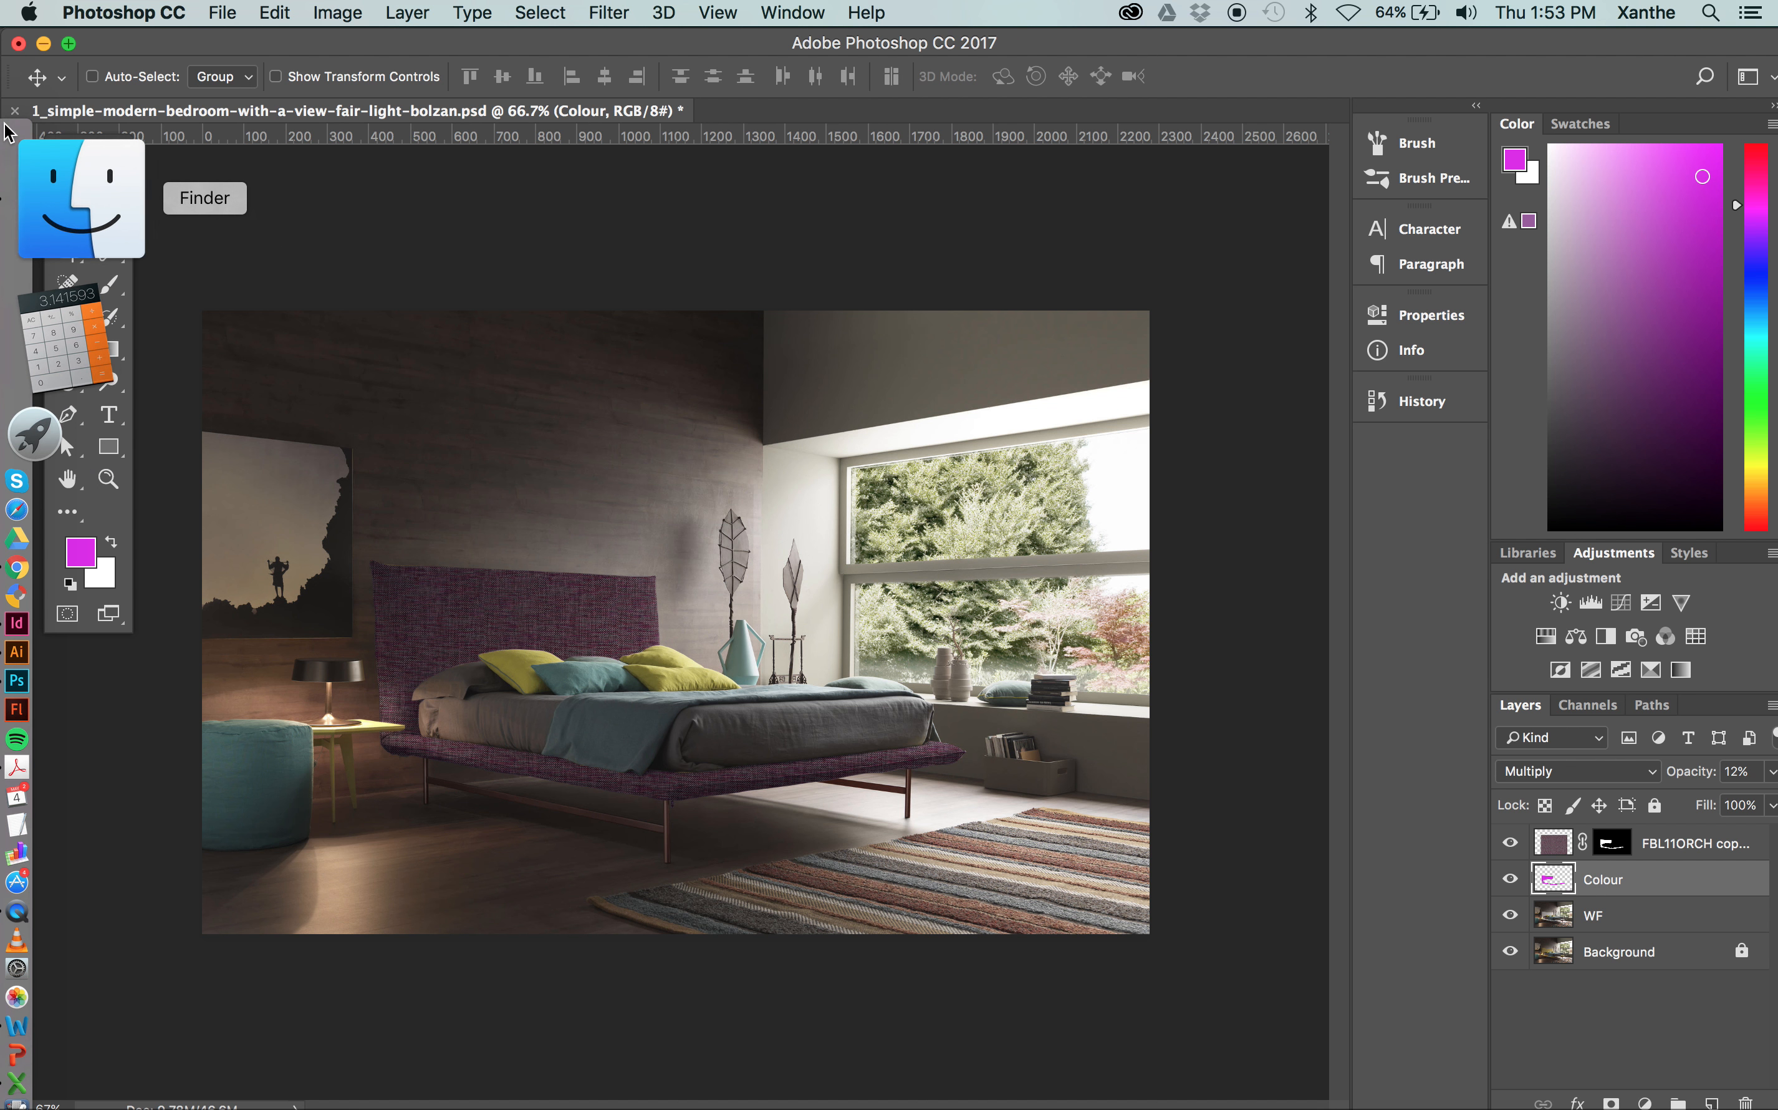
pyautogui.click(9, 137)
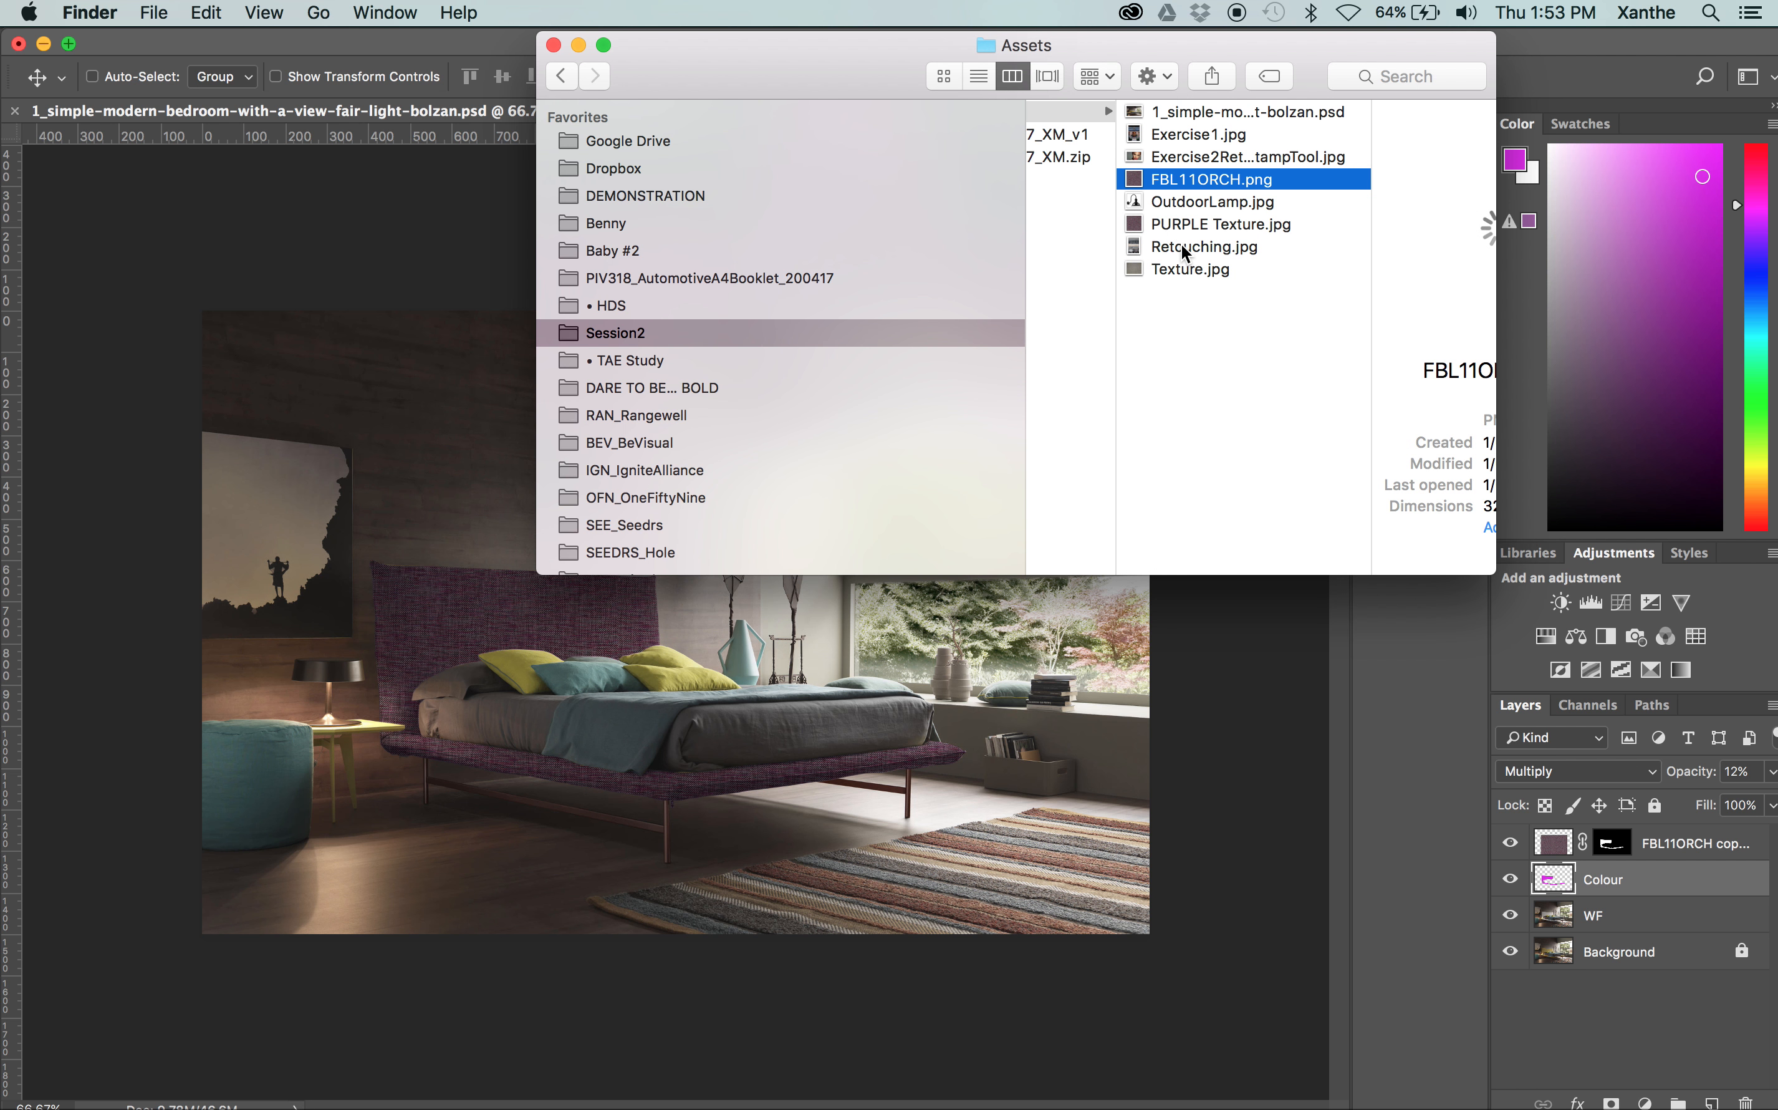
pyautogui.click(1176, 157)
pyautogui.click(1118, 135)
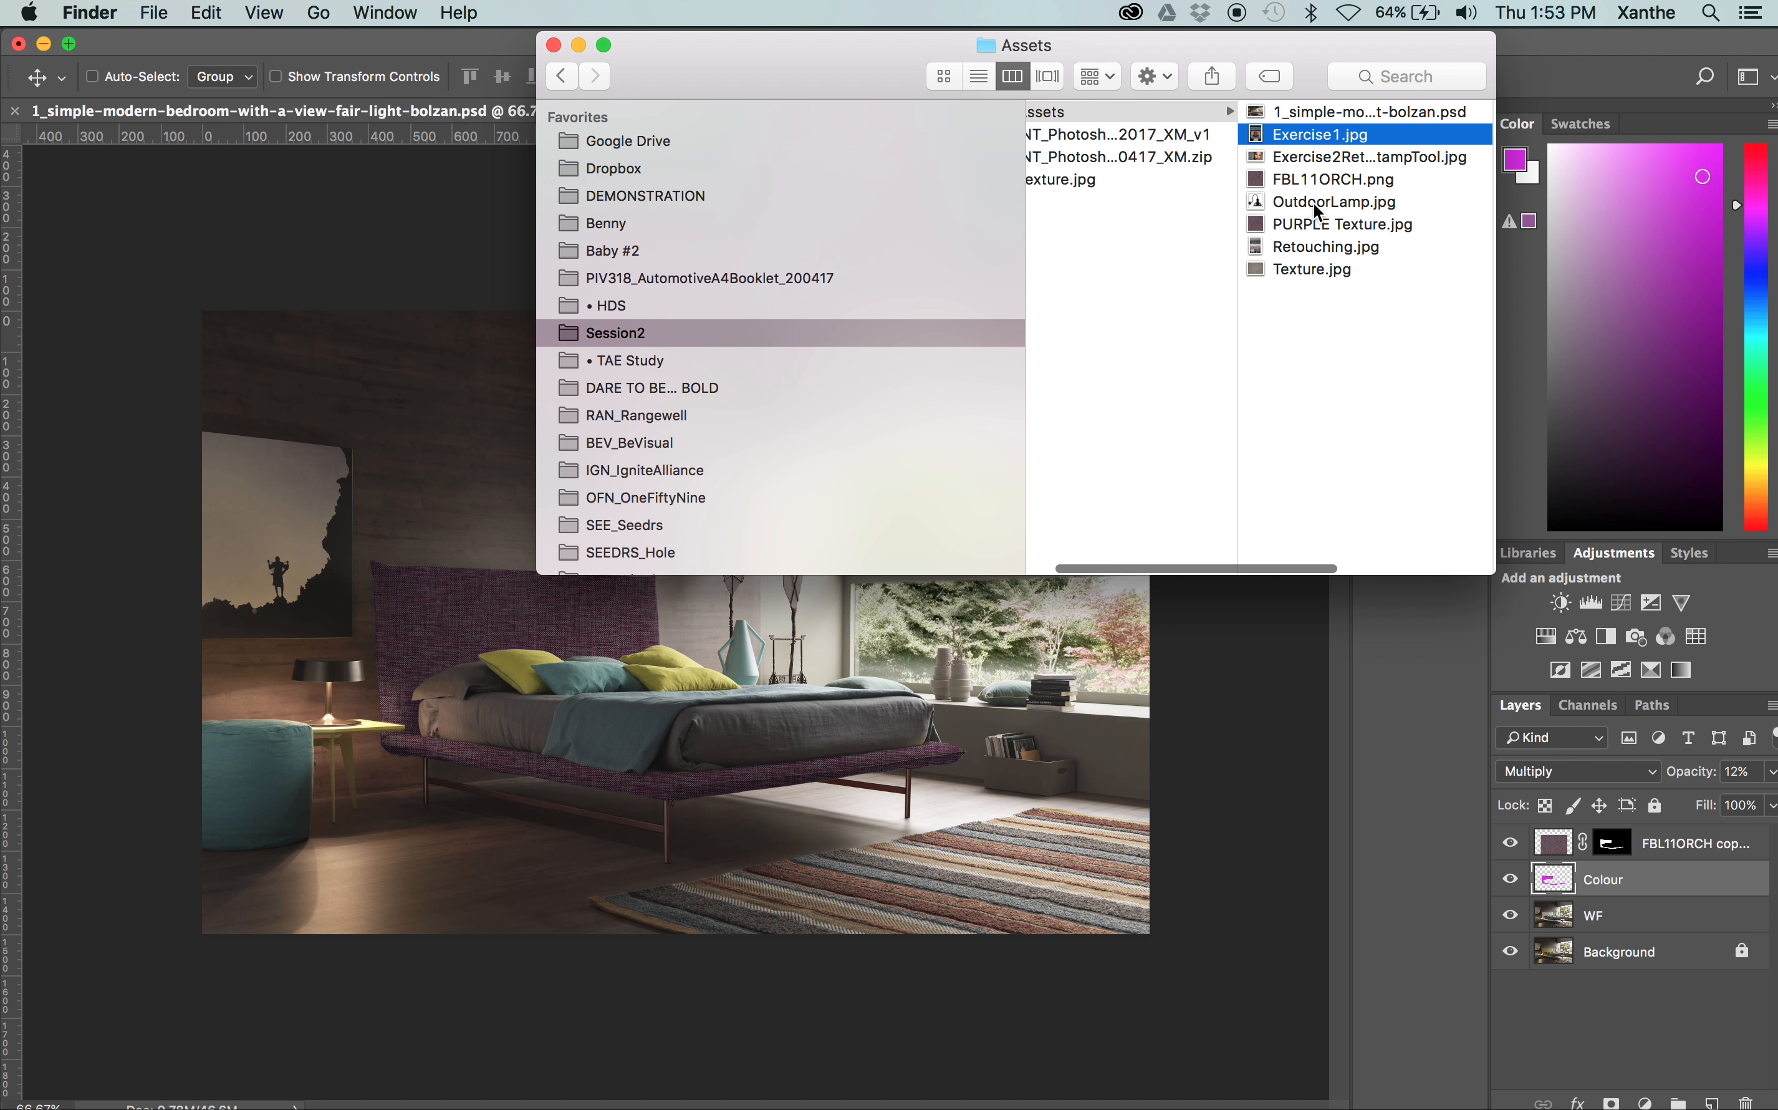
pyautogui.doubleClick(1284, 245)
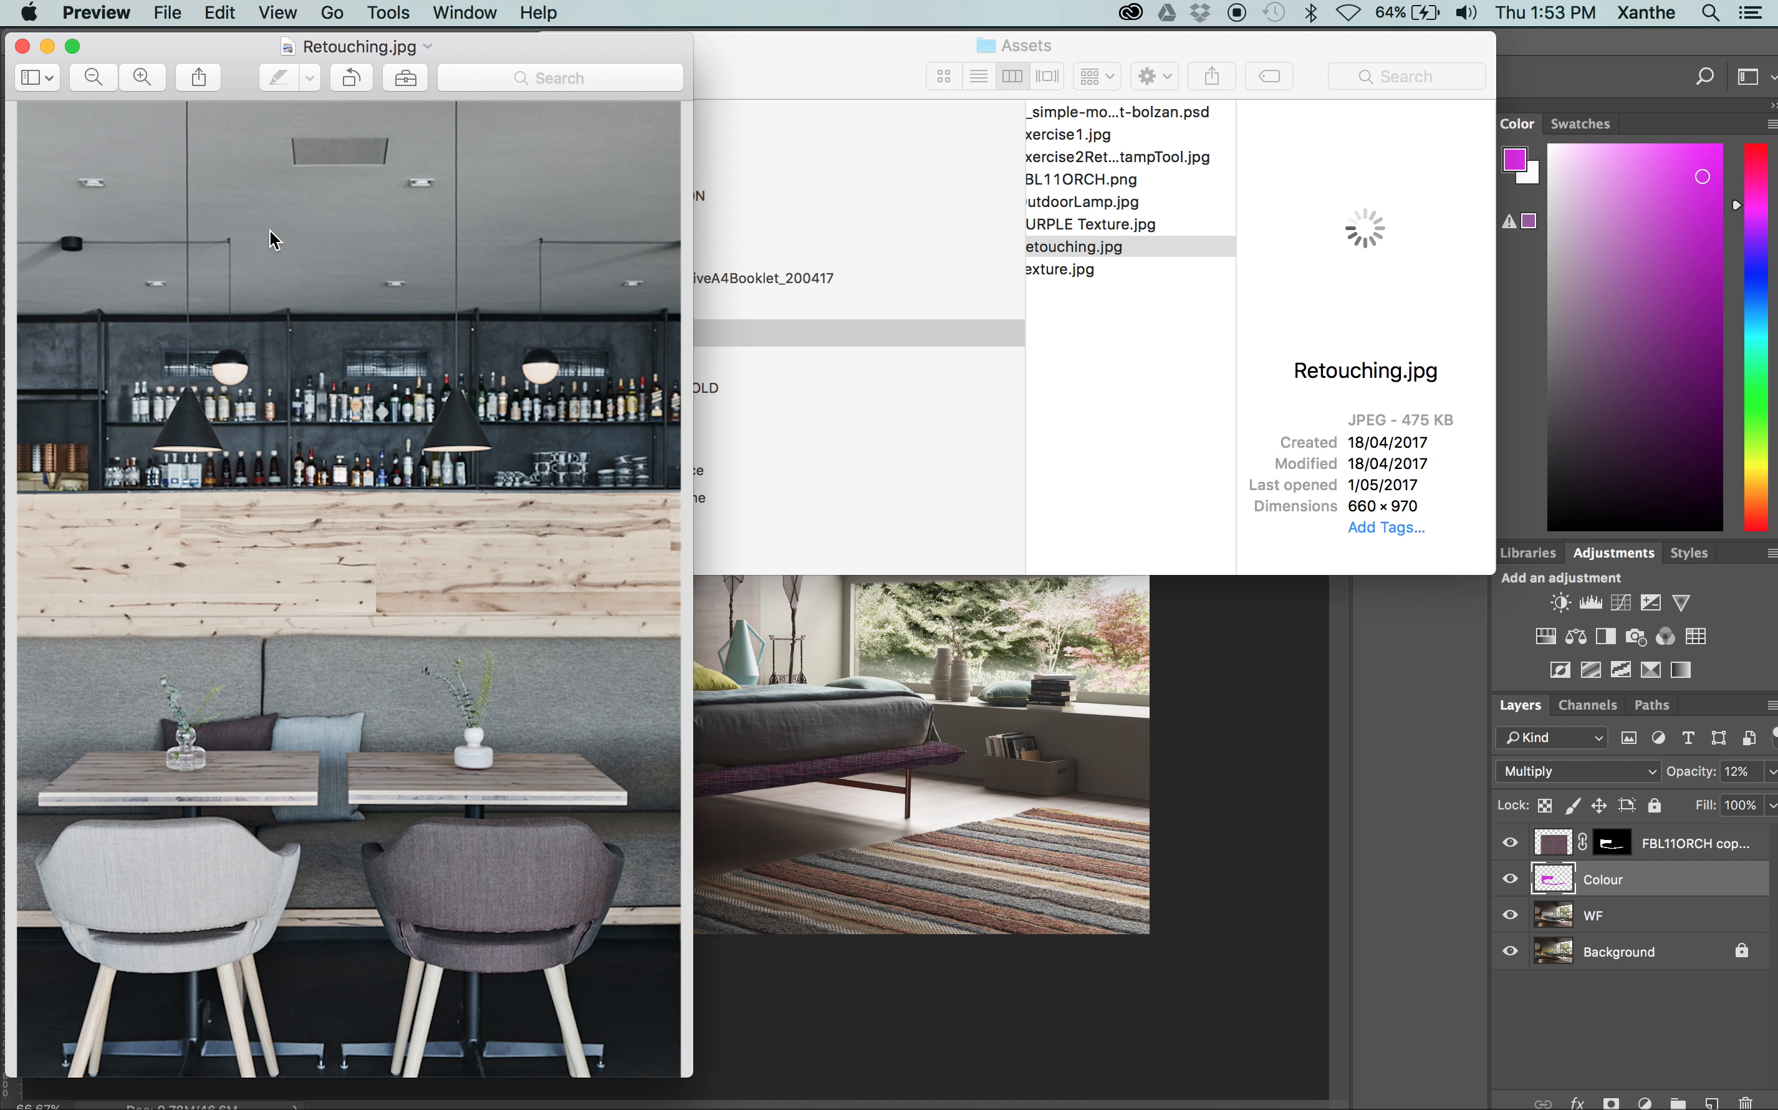
pyautogui.click(22, 46)
pyautogui.moveTo(1083, 250)
pyautogui.mouseDown()
pyautogui.moveTo(518, 248)
pyautogui.moveTo(8, 352)
pyautogui.moveTo(6, 371)
pyautogui.mouseUp()
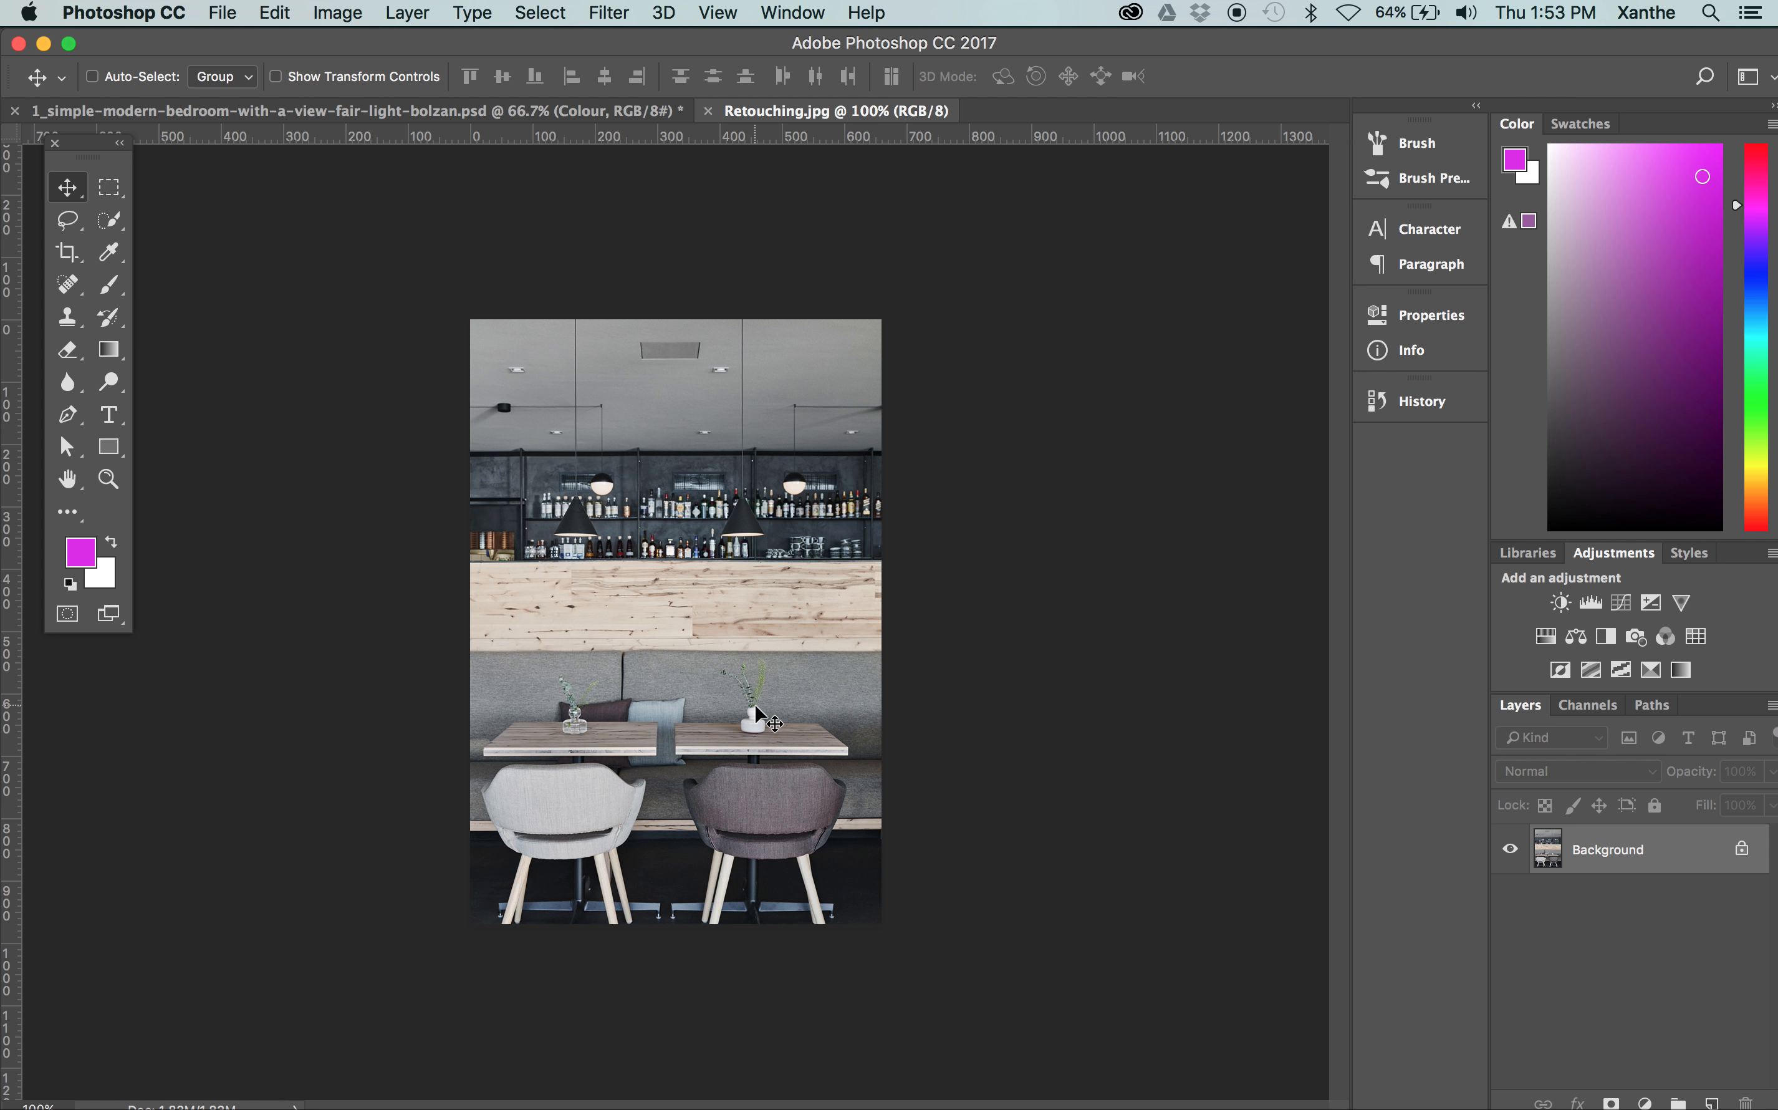
# Convert the locked Background of Retouching.jpg into an editable layer named Background
pyautogui.press('super+plus')
pyautogui.press('super+plus')
pyautogui.scroll(-5, 932, 653)
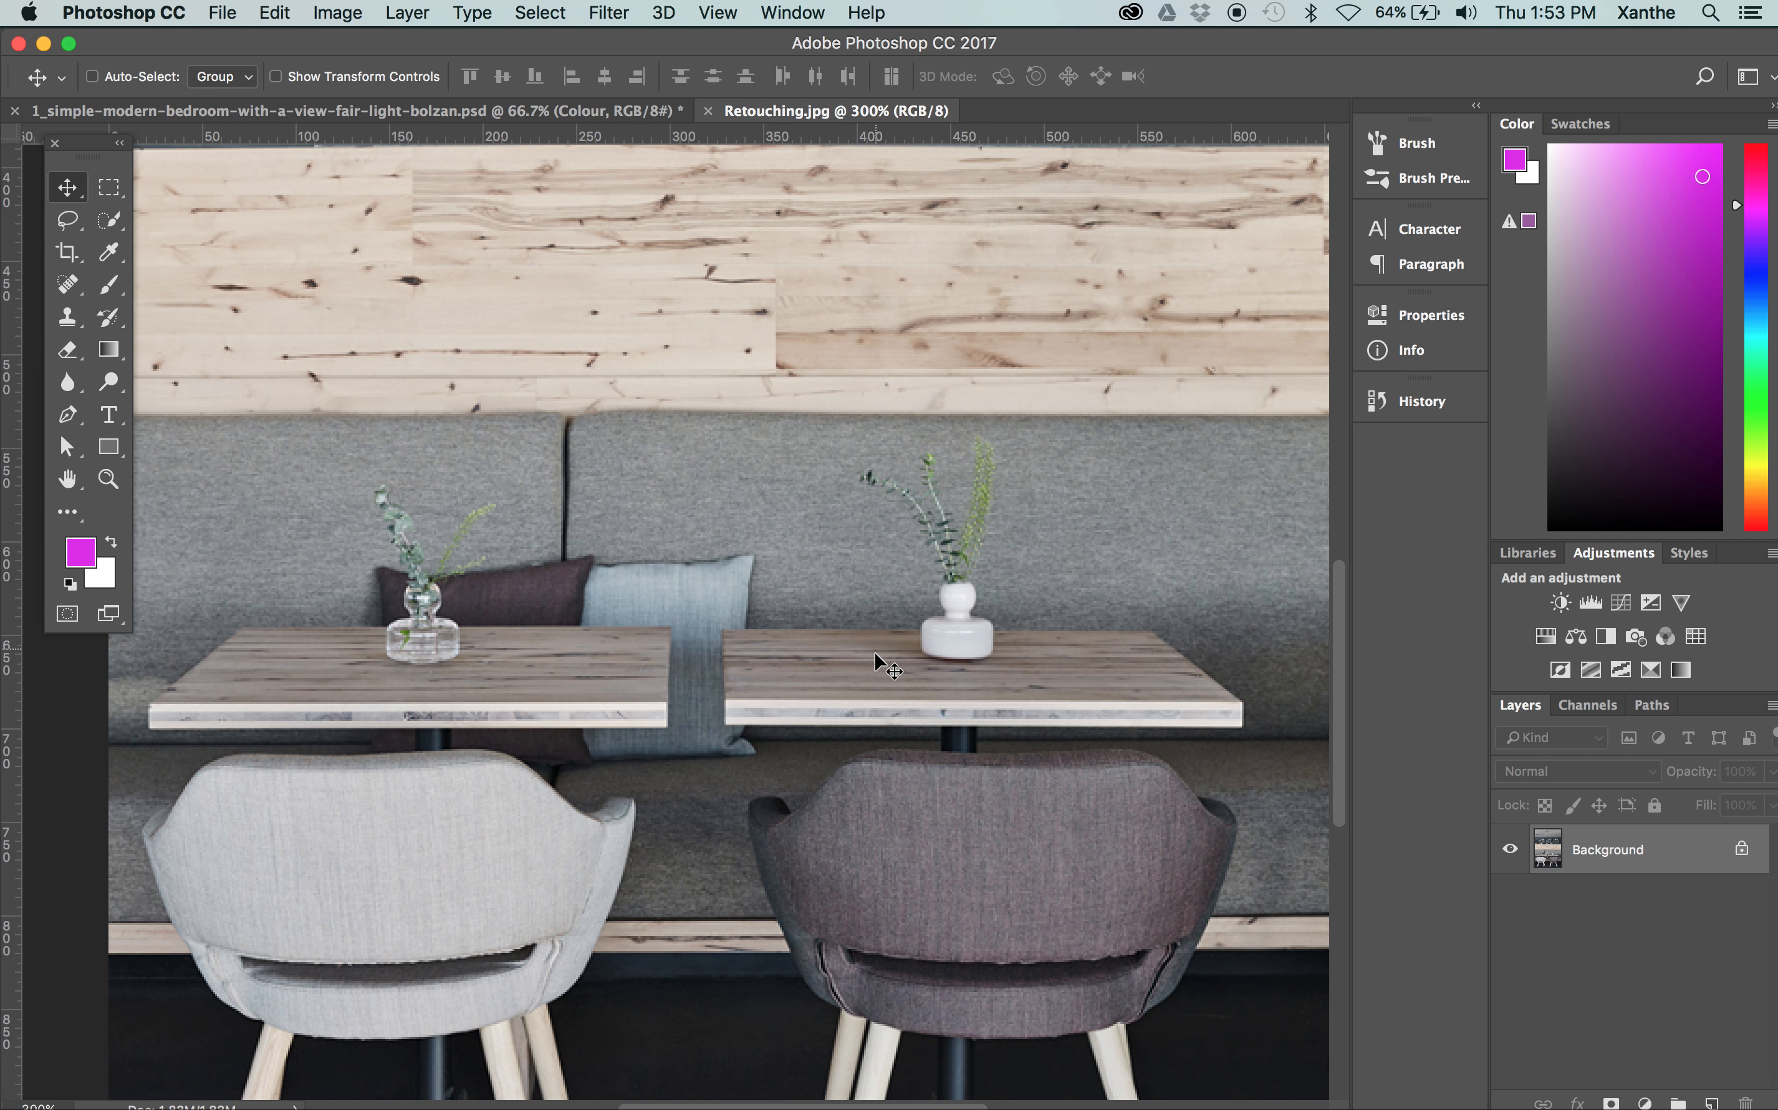
pyautogui.hscroll(2, 1136, 668)
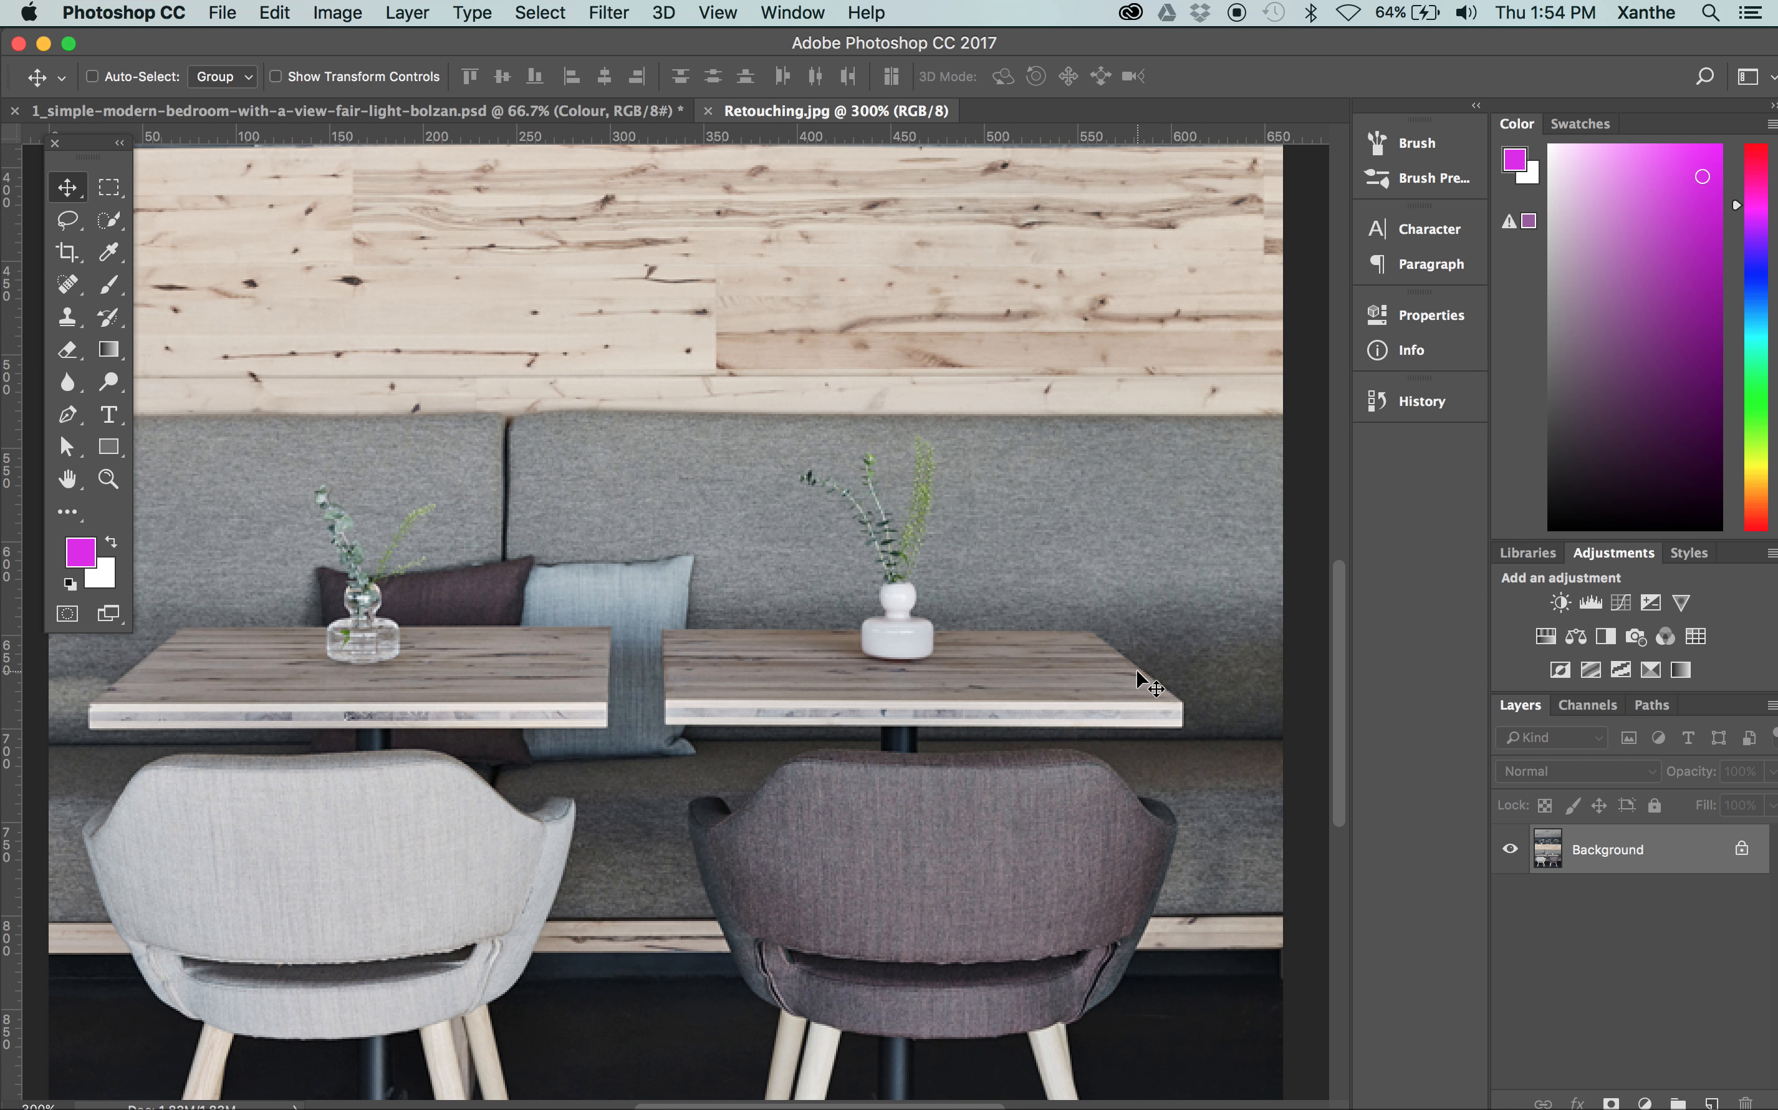
pyautogui.press('super+equal')
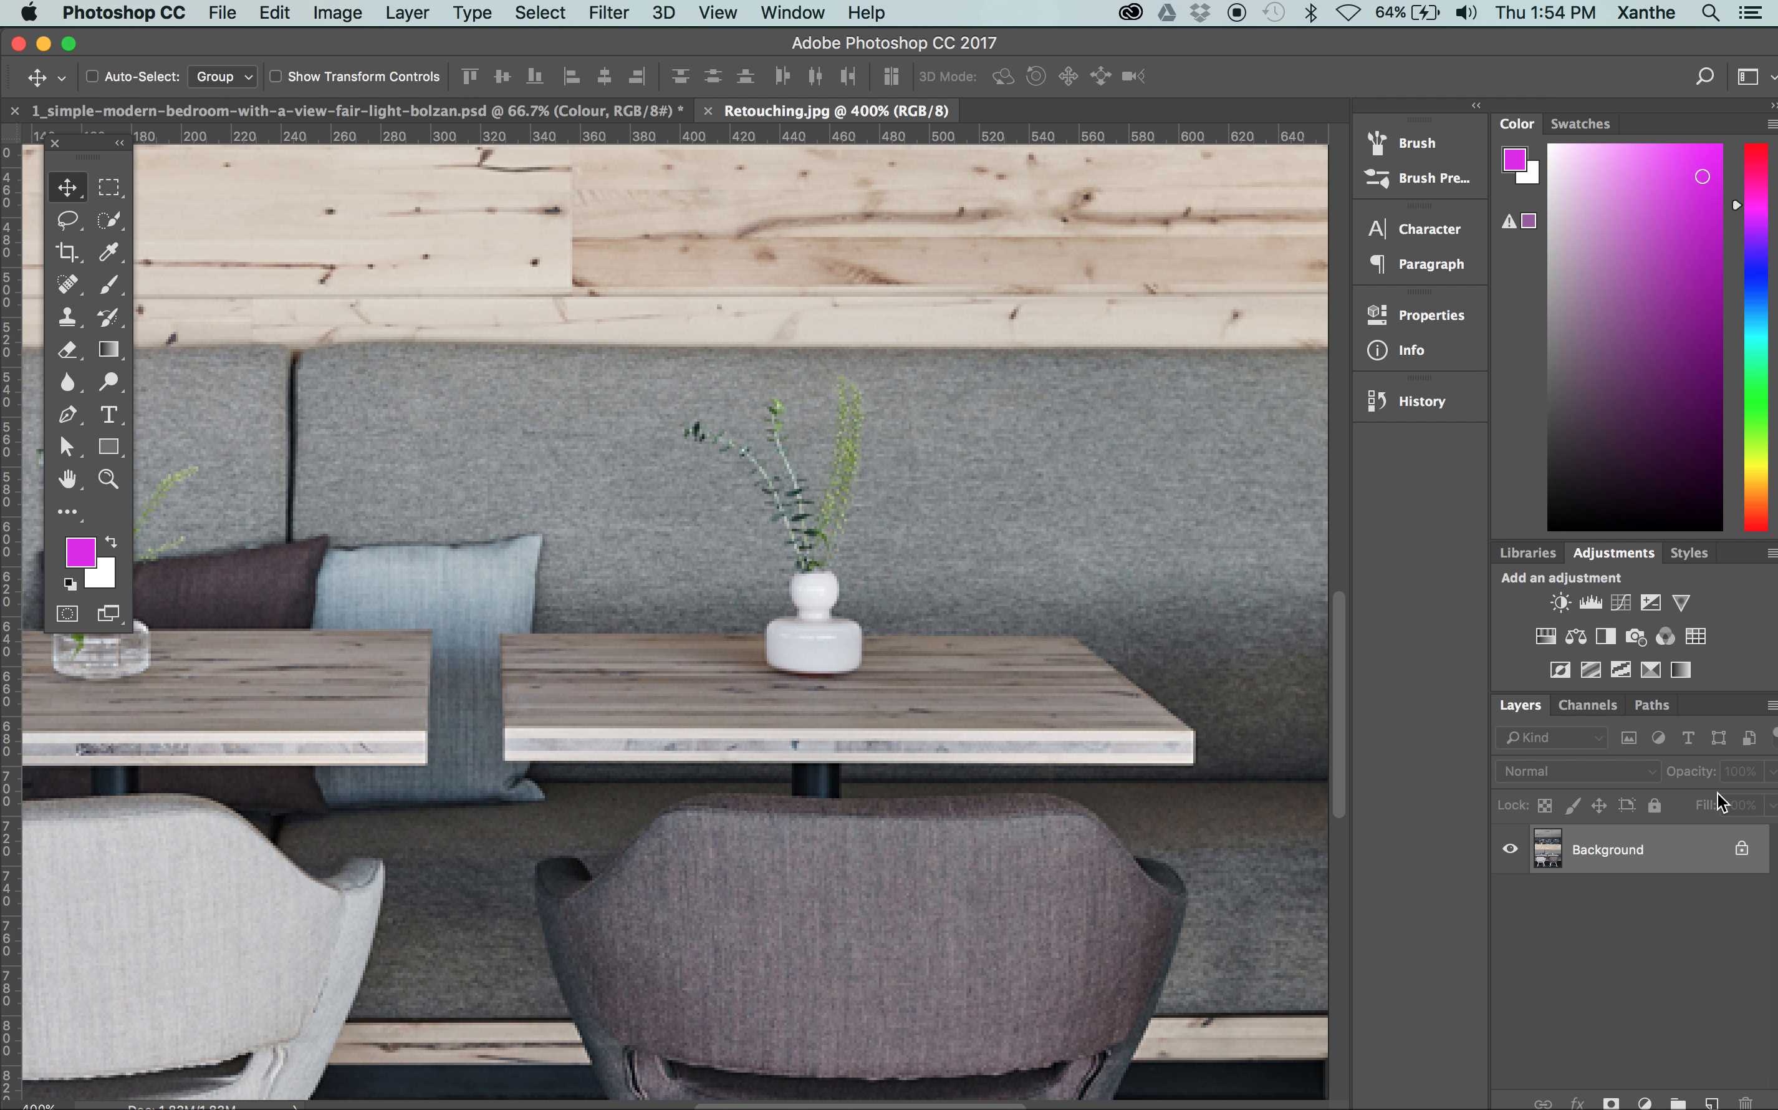
pyautogui.doubleClick(1666, 852)
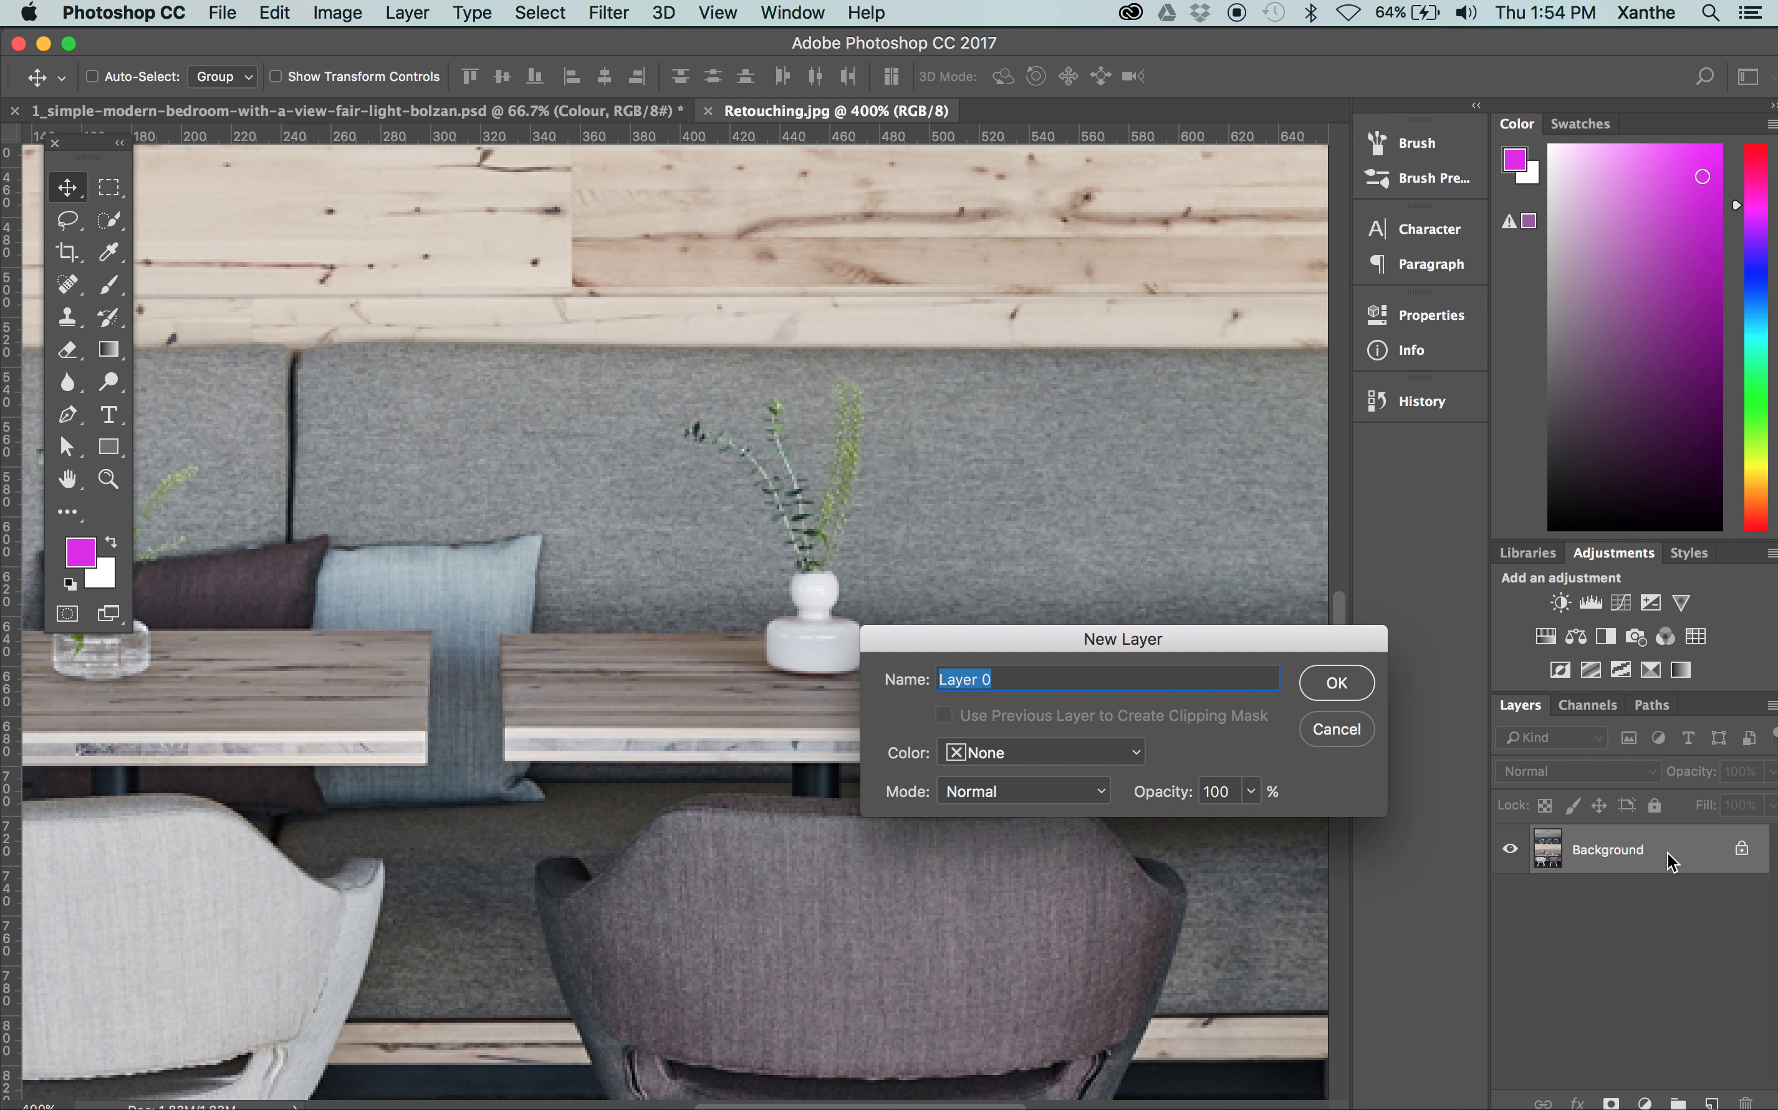
pyautogui.write('Background')
pyautogui.press('Return')
# Duplicate the Background layer and rename the copy WF
pyautogui.moveTo(1609, 866); pyautogui.dragTo(1711, 1101)
pyautogui.doubleClick(1637, 852)
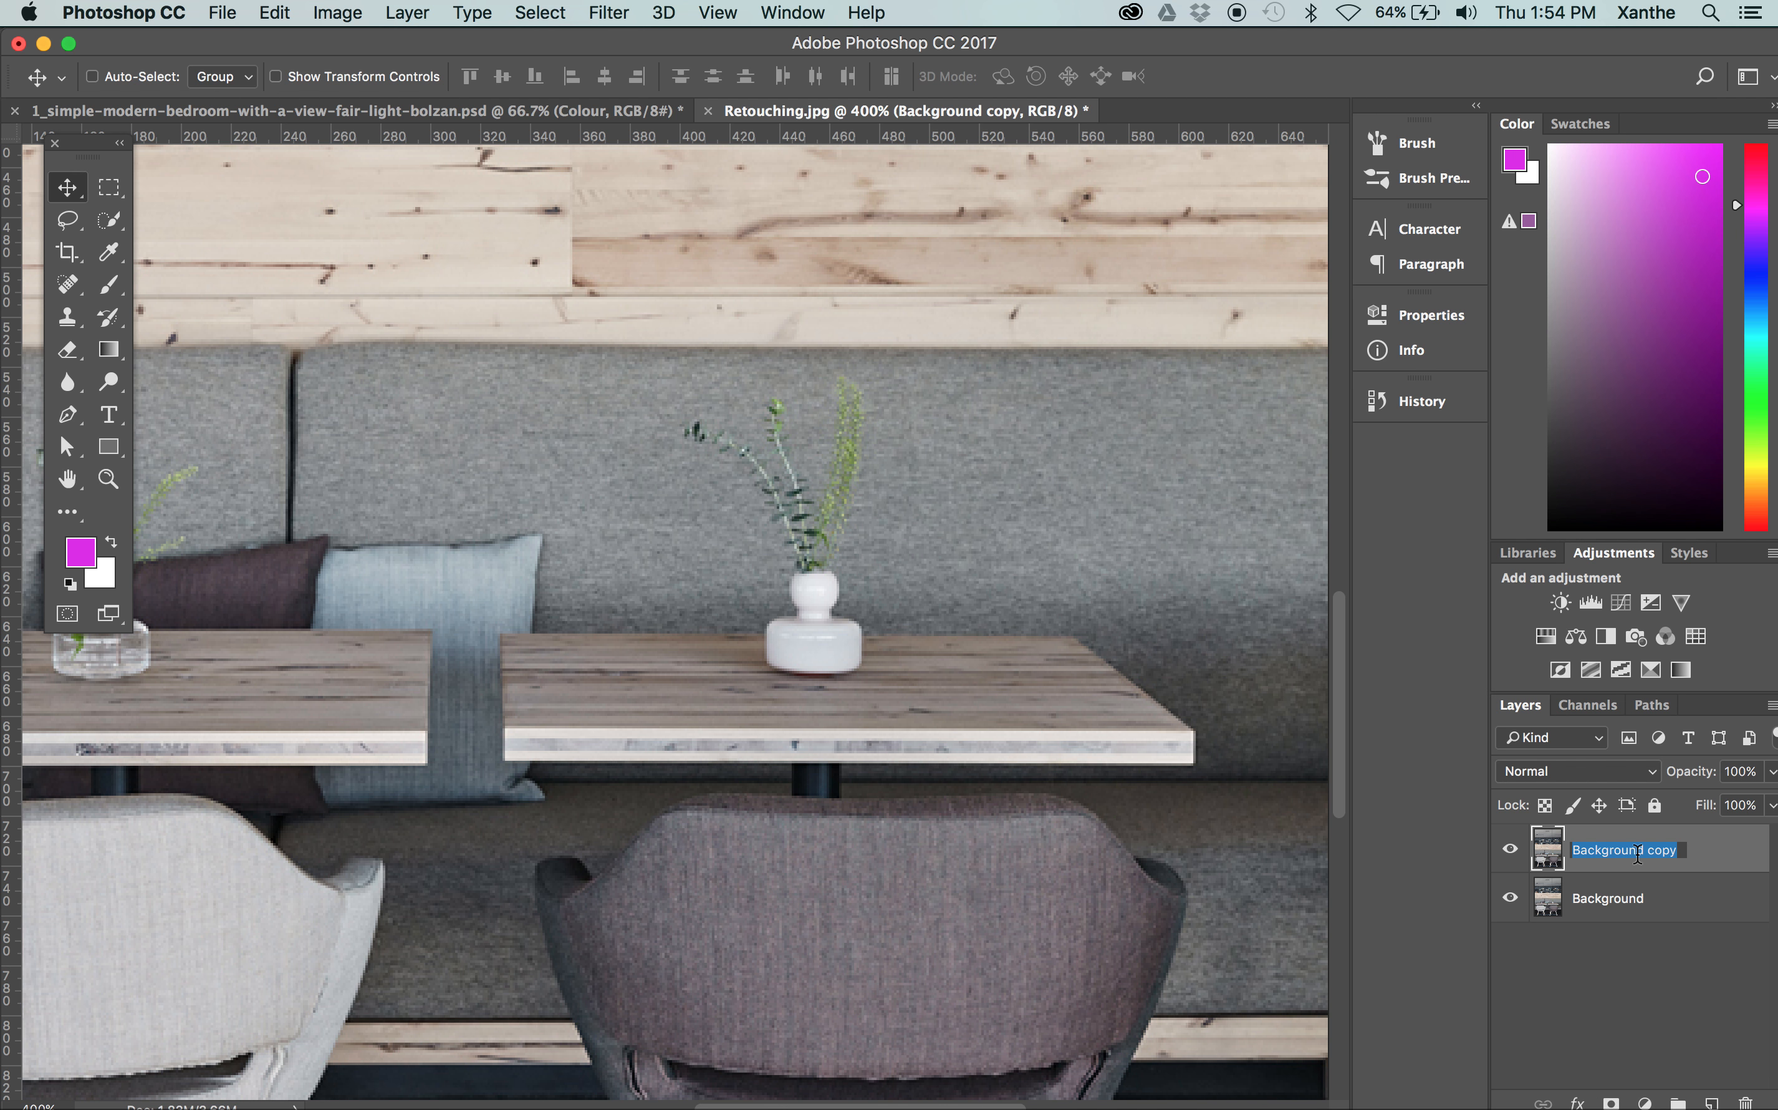
pyautogui.write('WF')
pyautogui.press('Return')
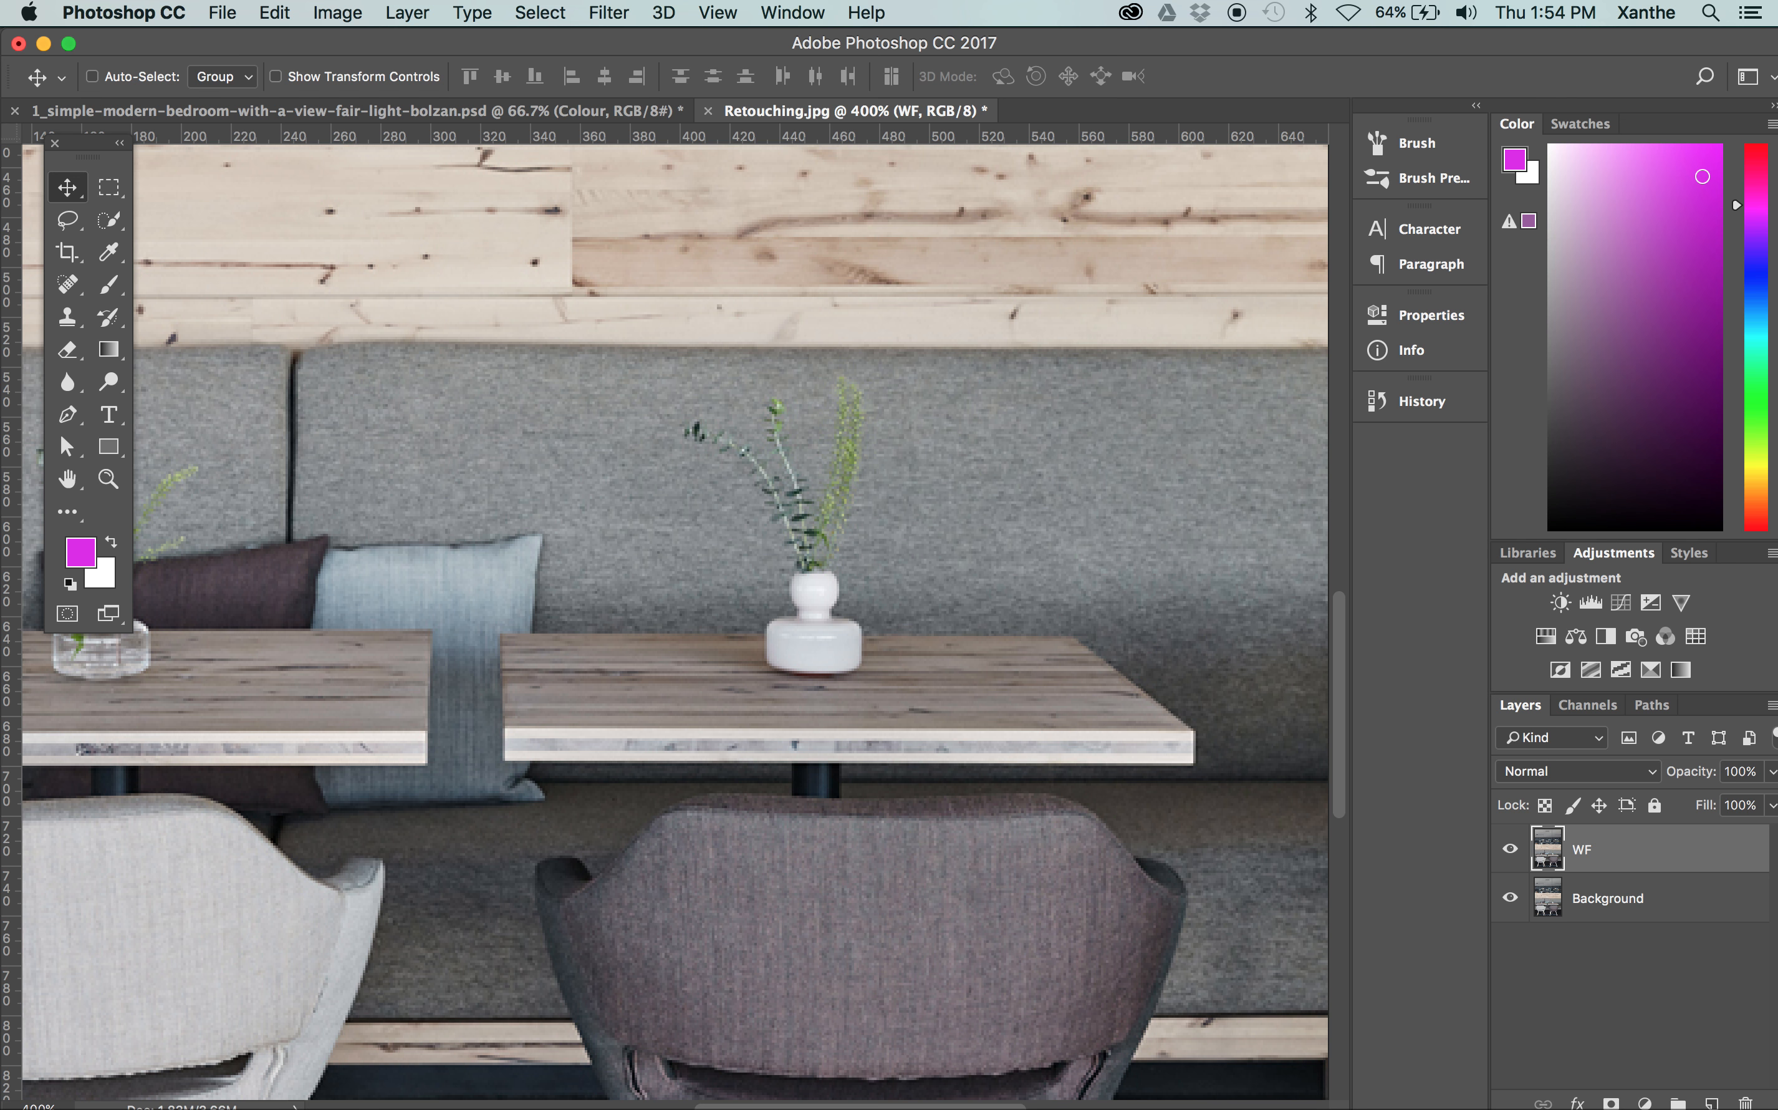
# Draw a rectangular marquee selection about 83 px wide and 137 px high beside the white vase, spanning the sofa back and tabletop
pyautogui.press('super+equal')
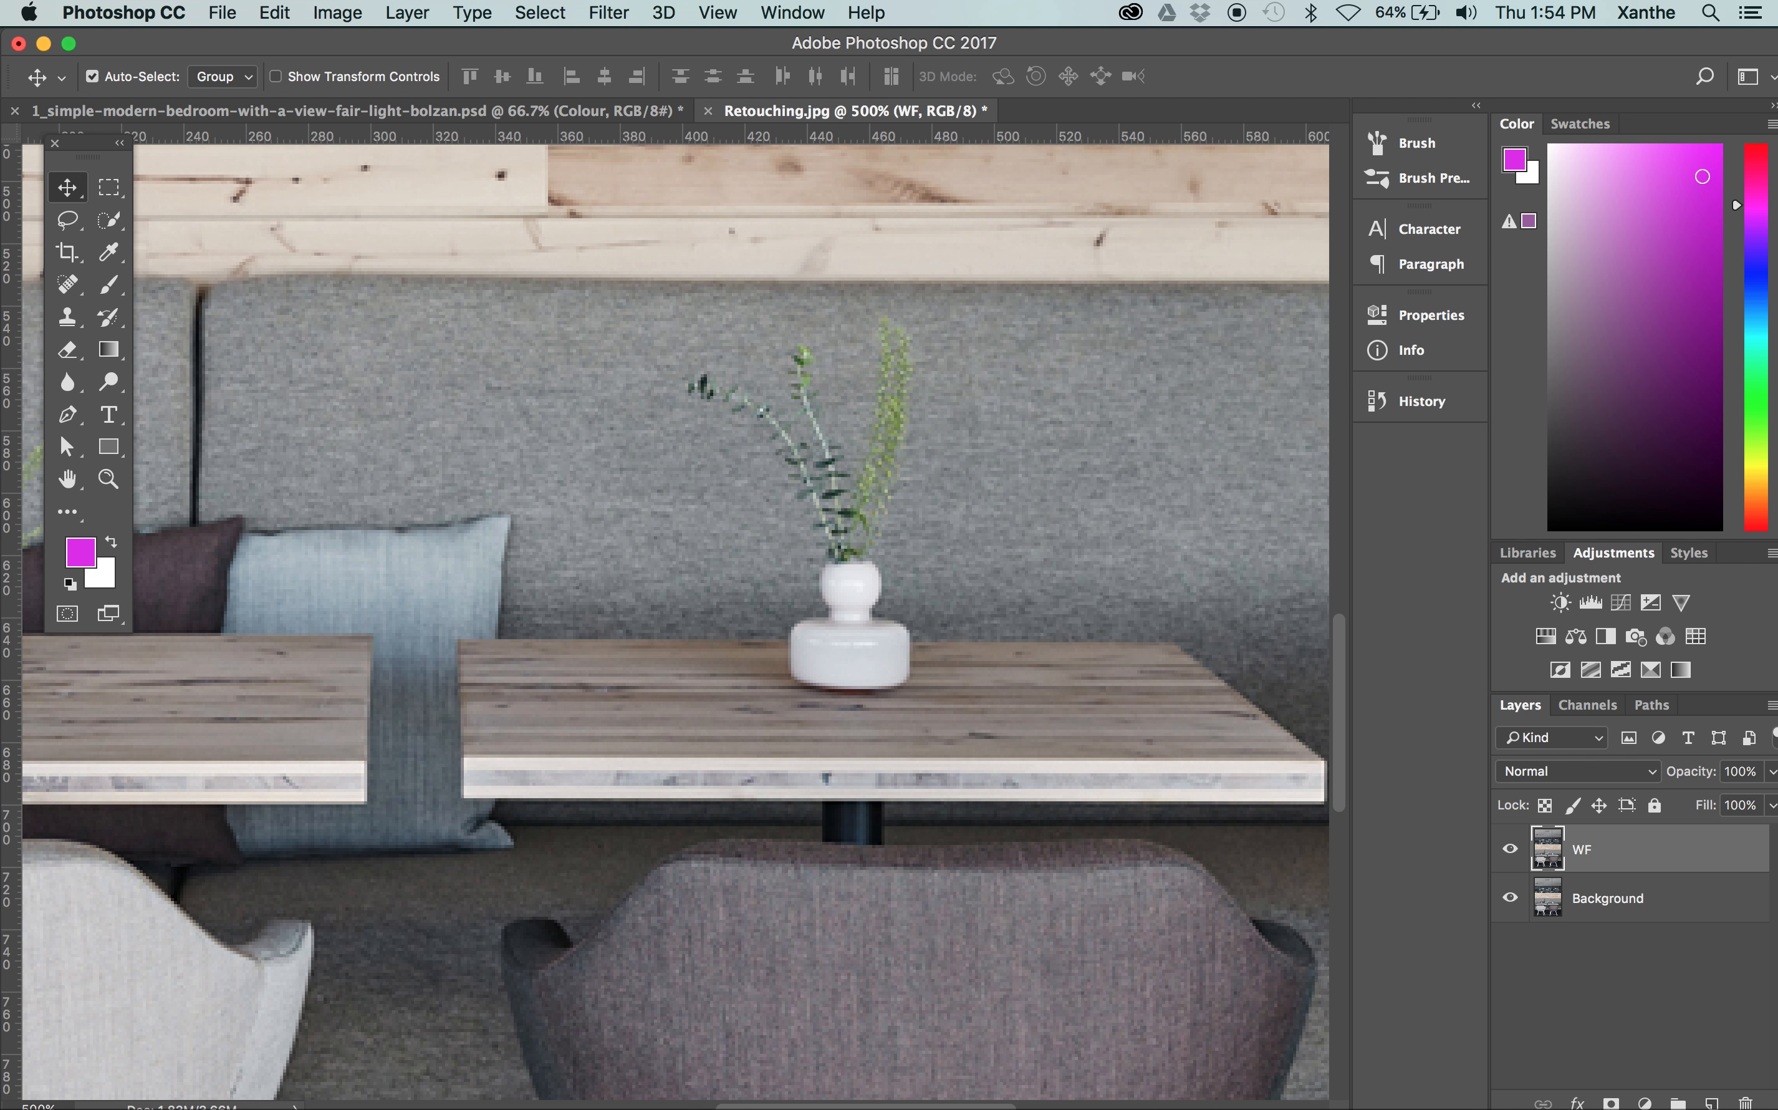
pyautogui.press('super+equal')
pyautogui.moveTo(1198, 512); pyautogui.dragTo(725, 516)
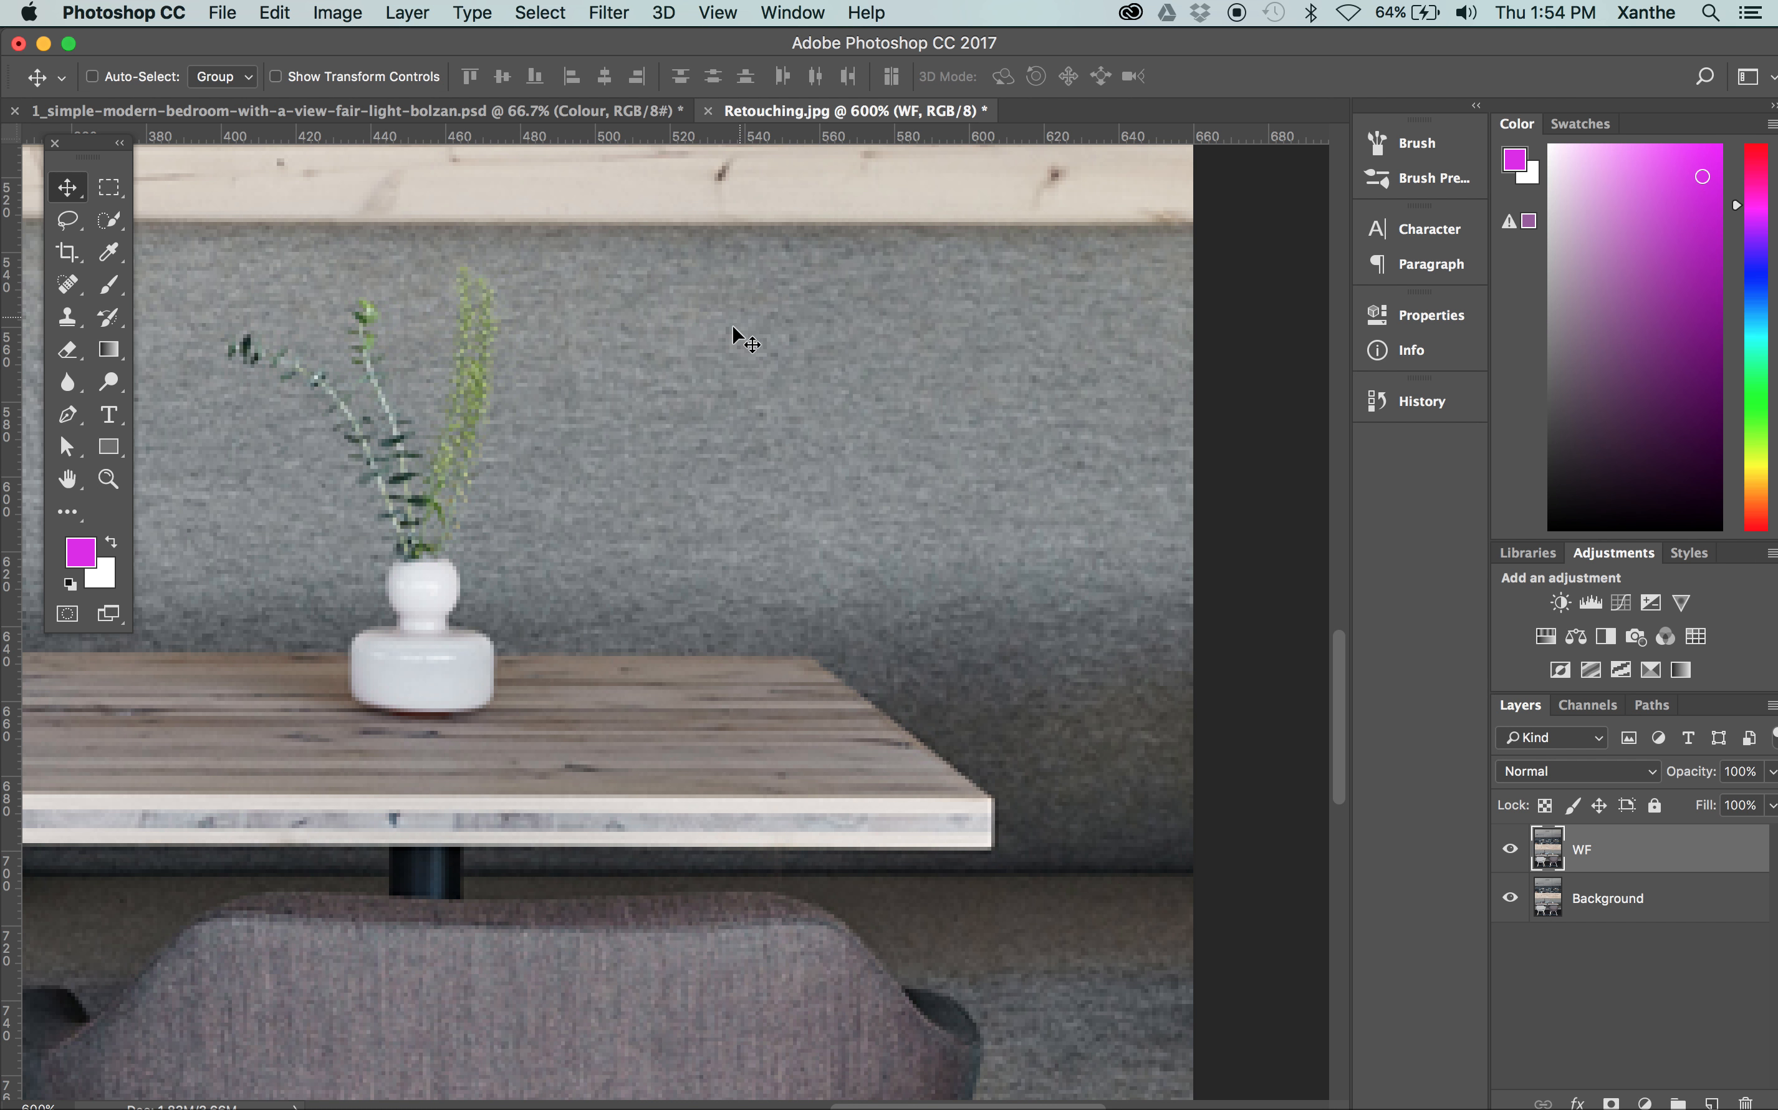
pyautogui.press('m')
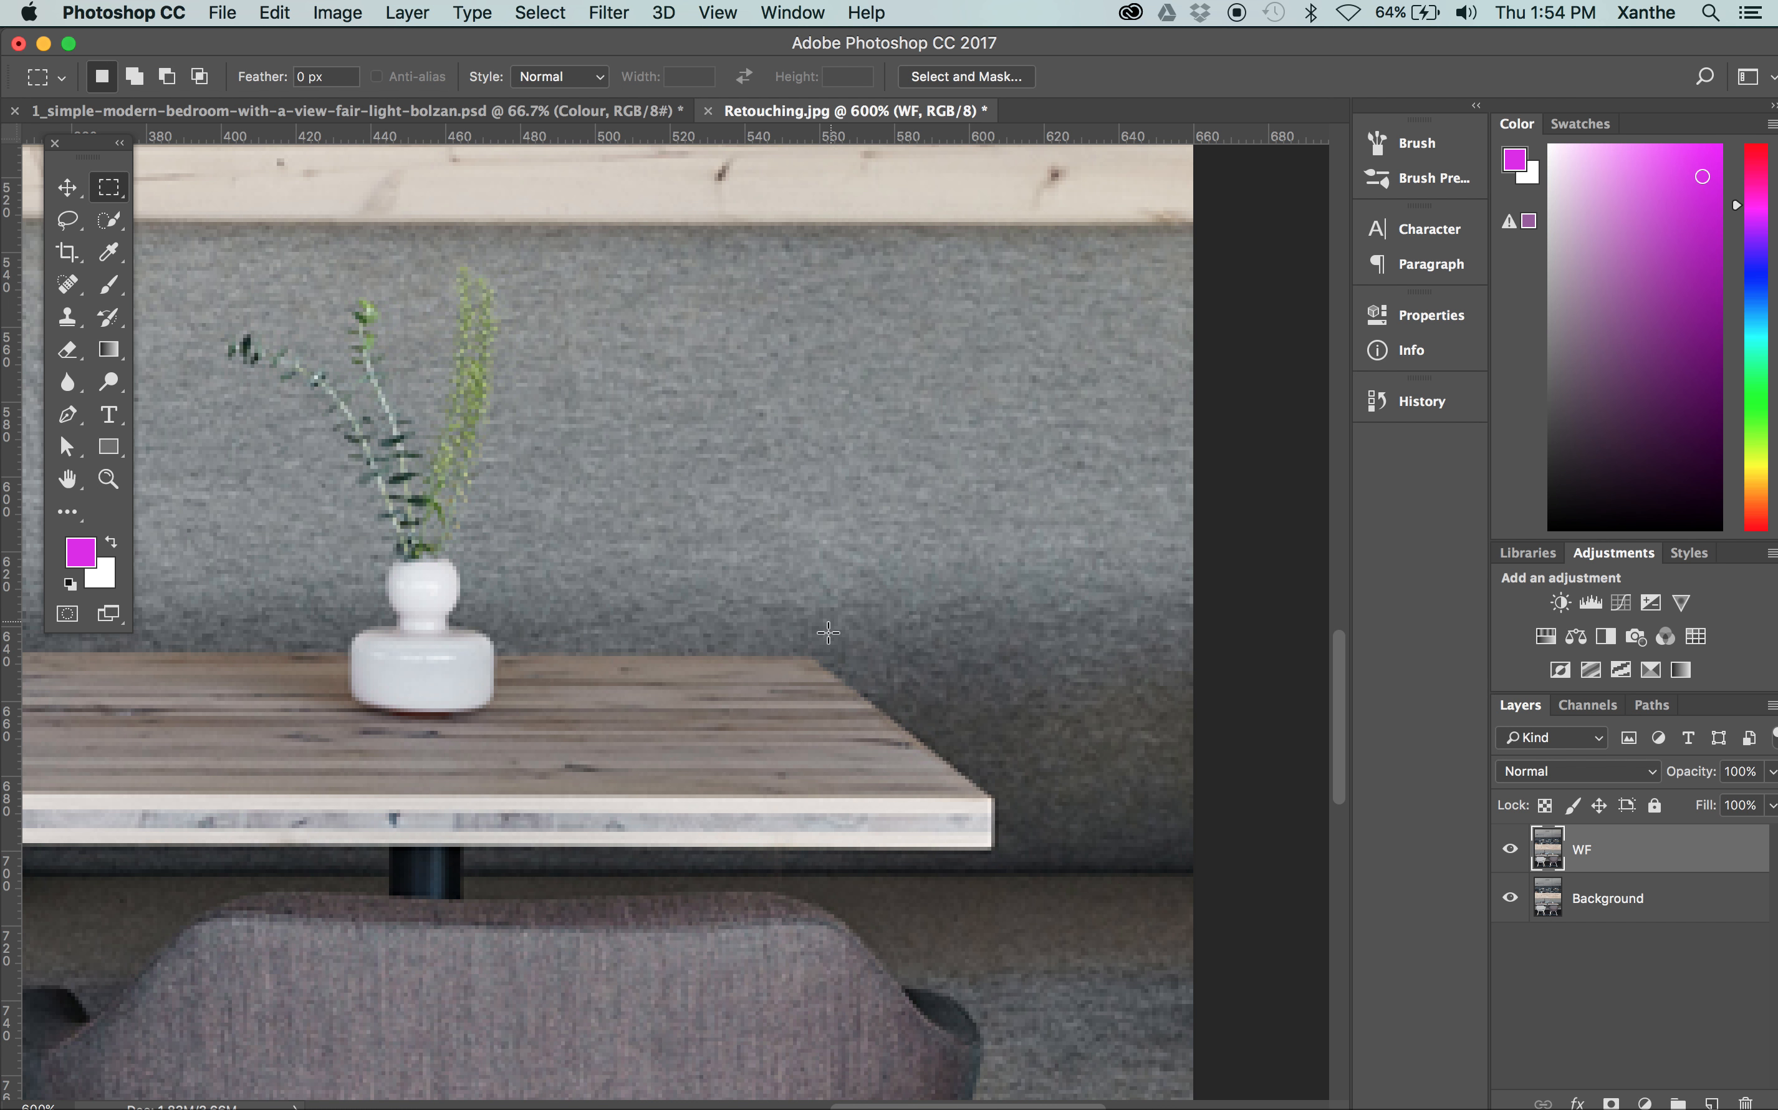
pyautogui.moveTo(502, 752); pyautogui.dragTo(810, 243)
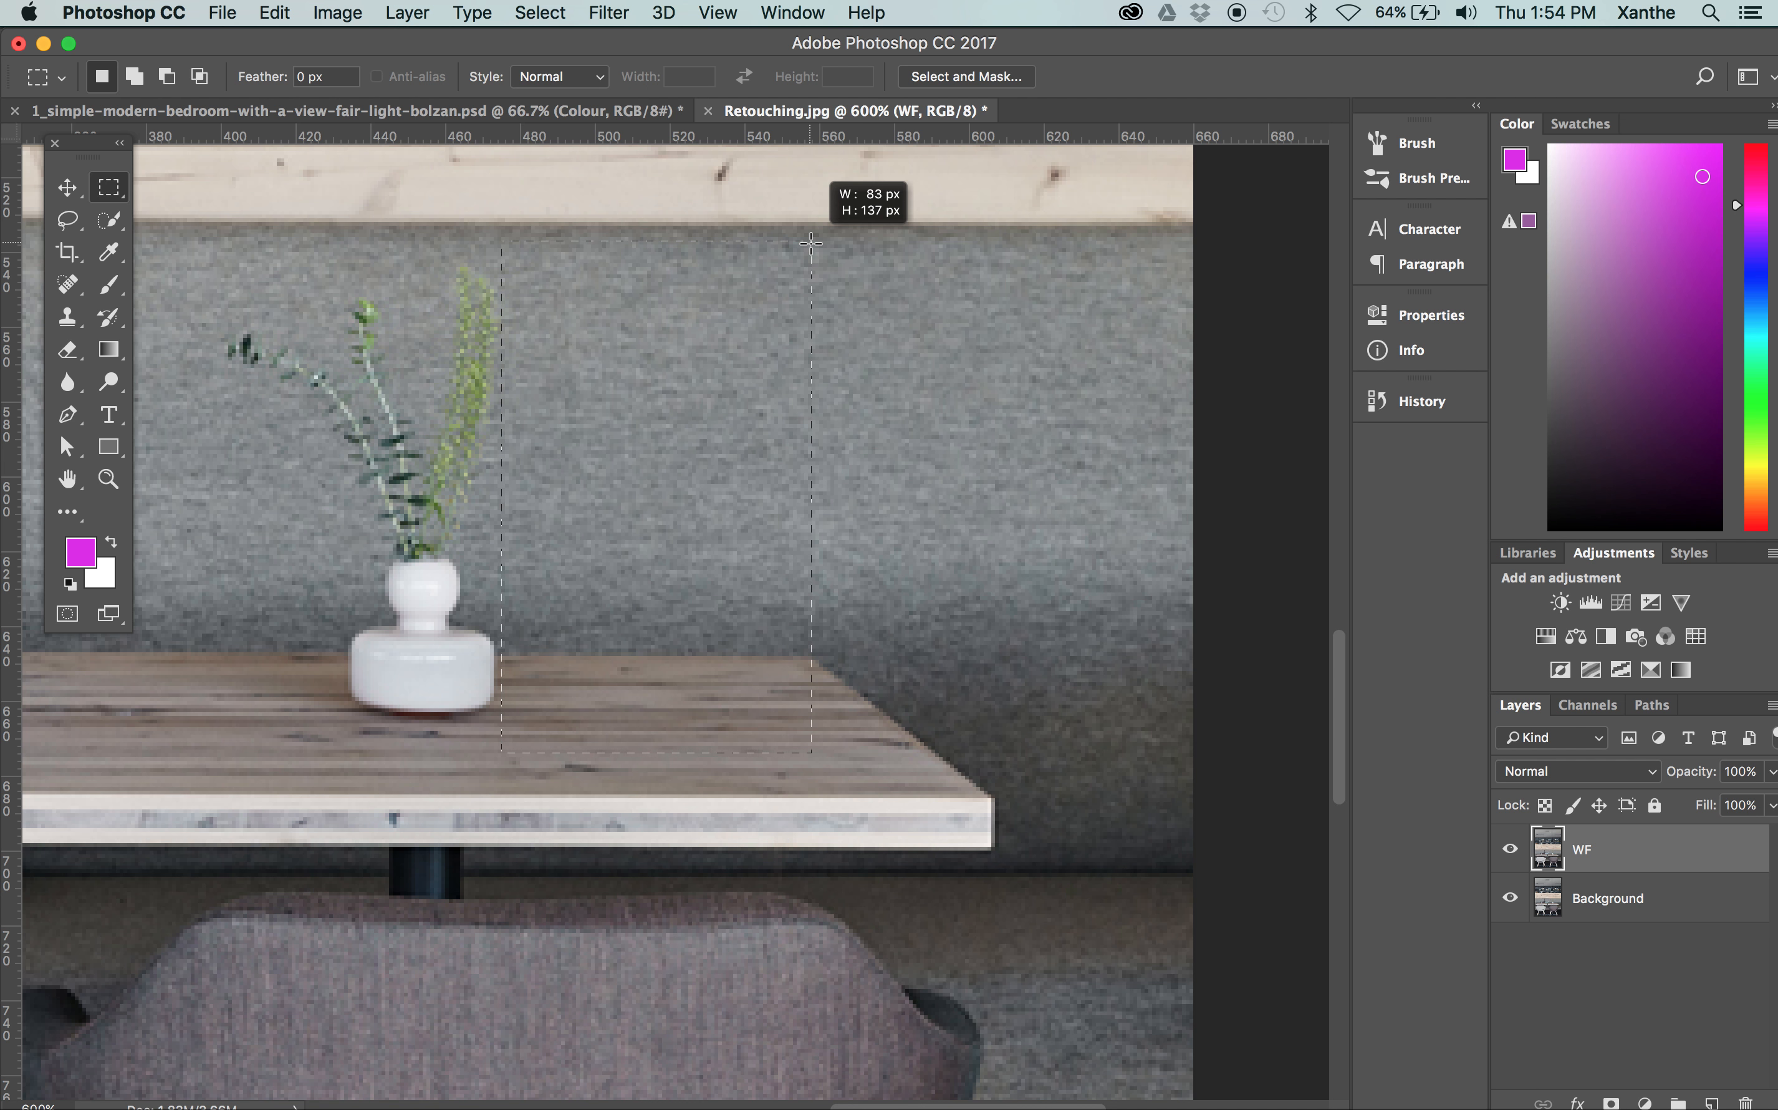
pyautogui.moveTo(810, 243); pyautogui.dragTo(810, 243)
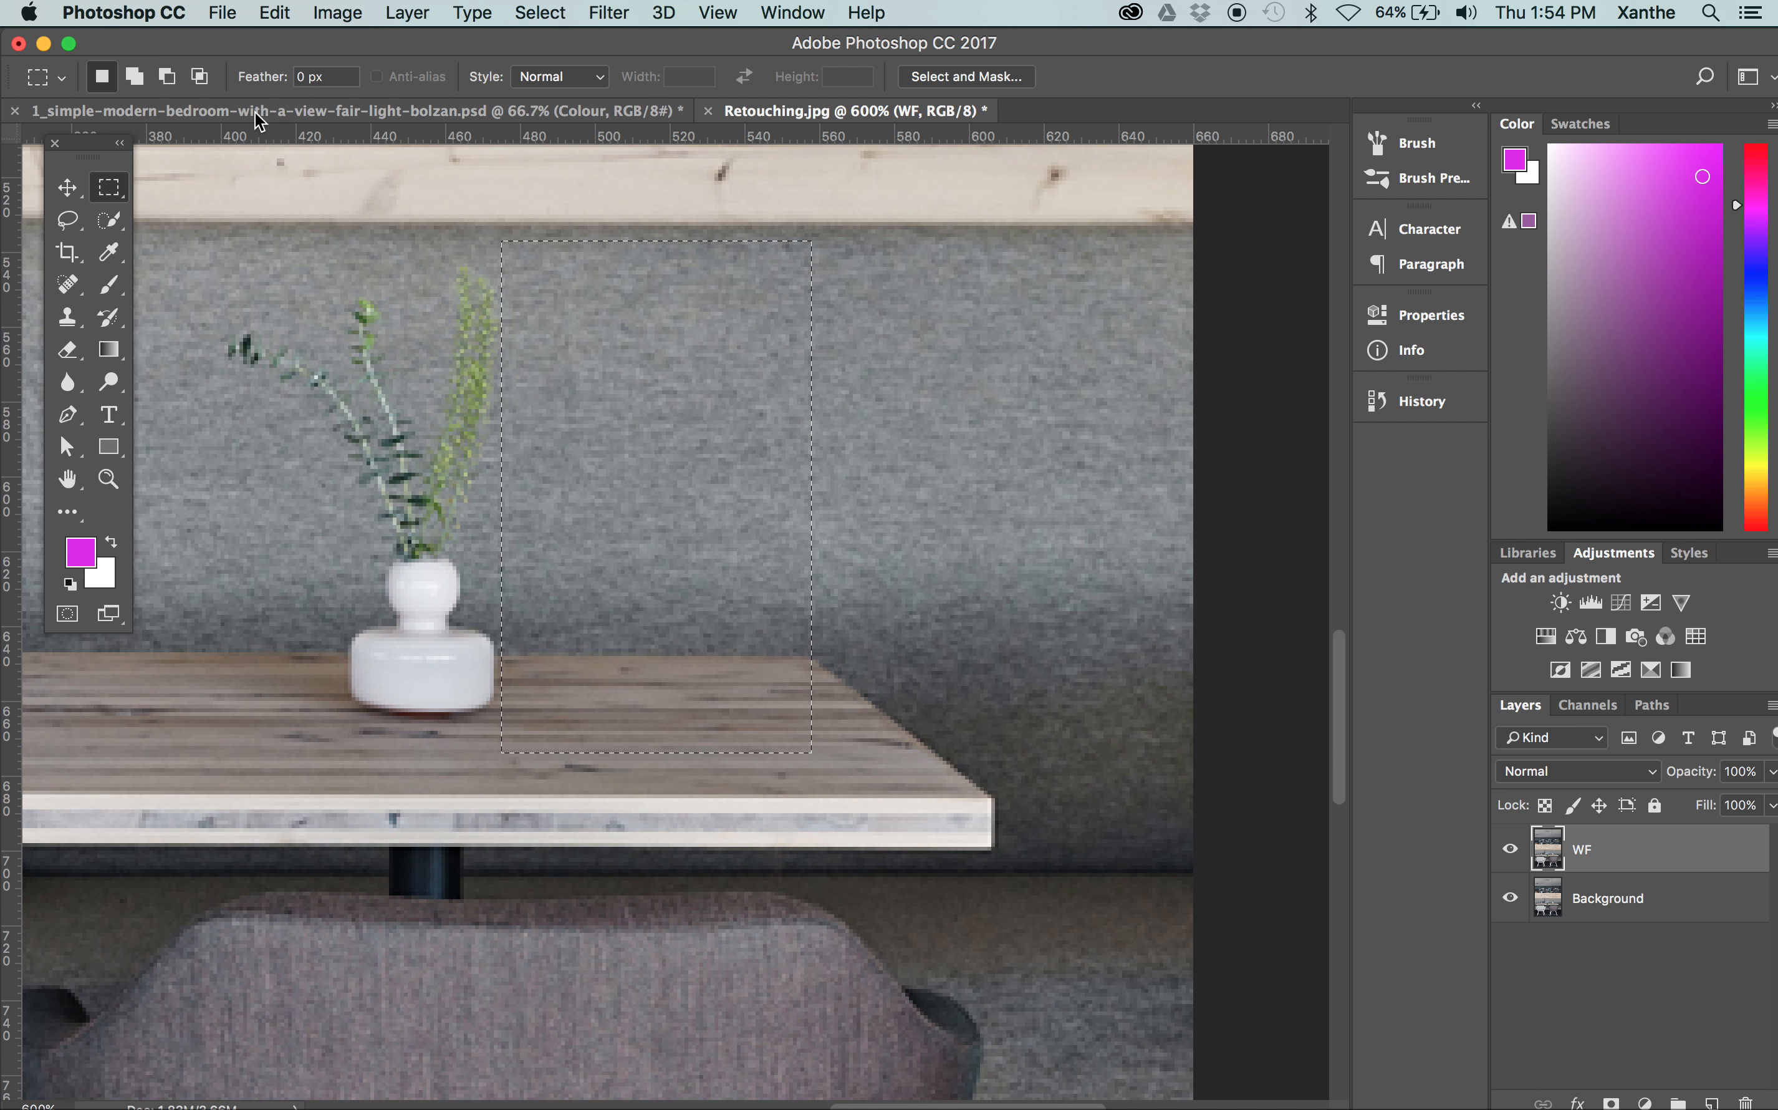
# Open the Rectangular Marquee tool's feather value for editing
pyautogui.click(293, 75)
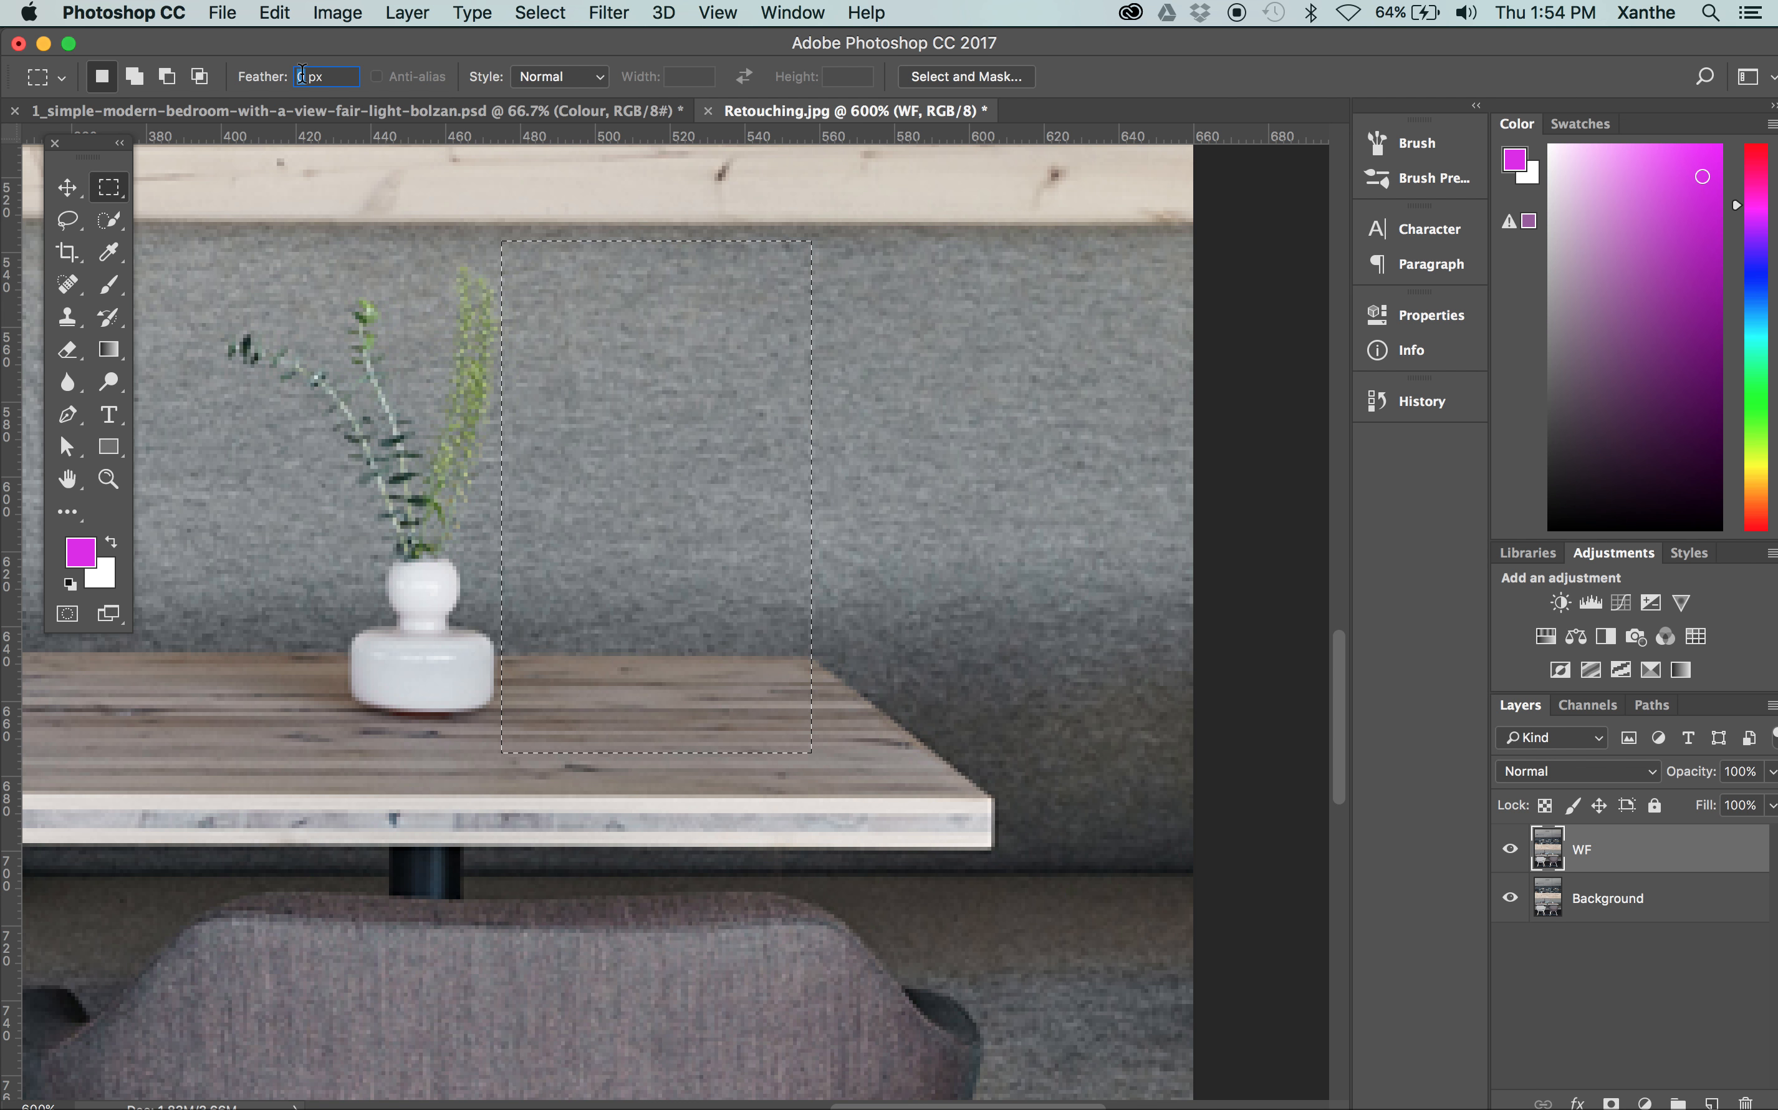
pyautogui.click(353, 71)
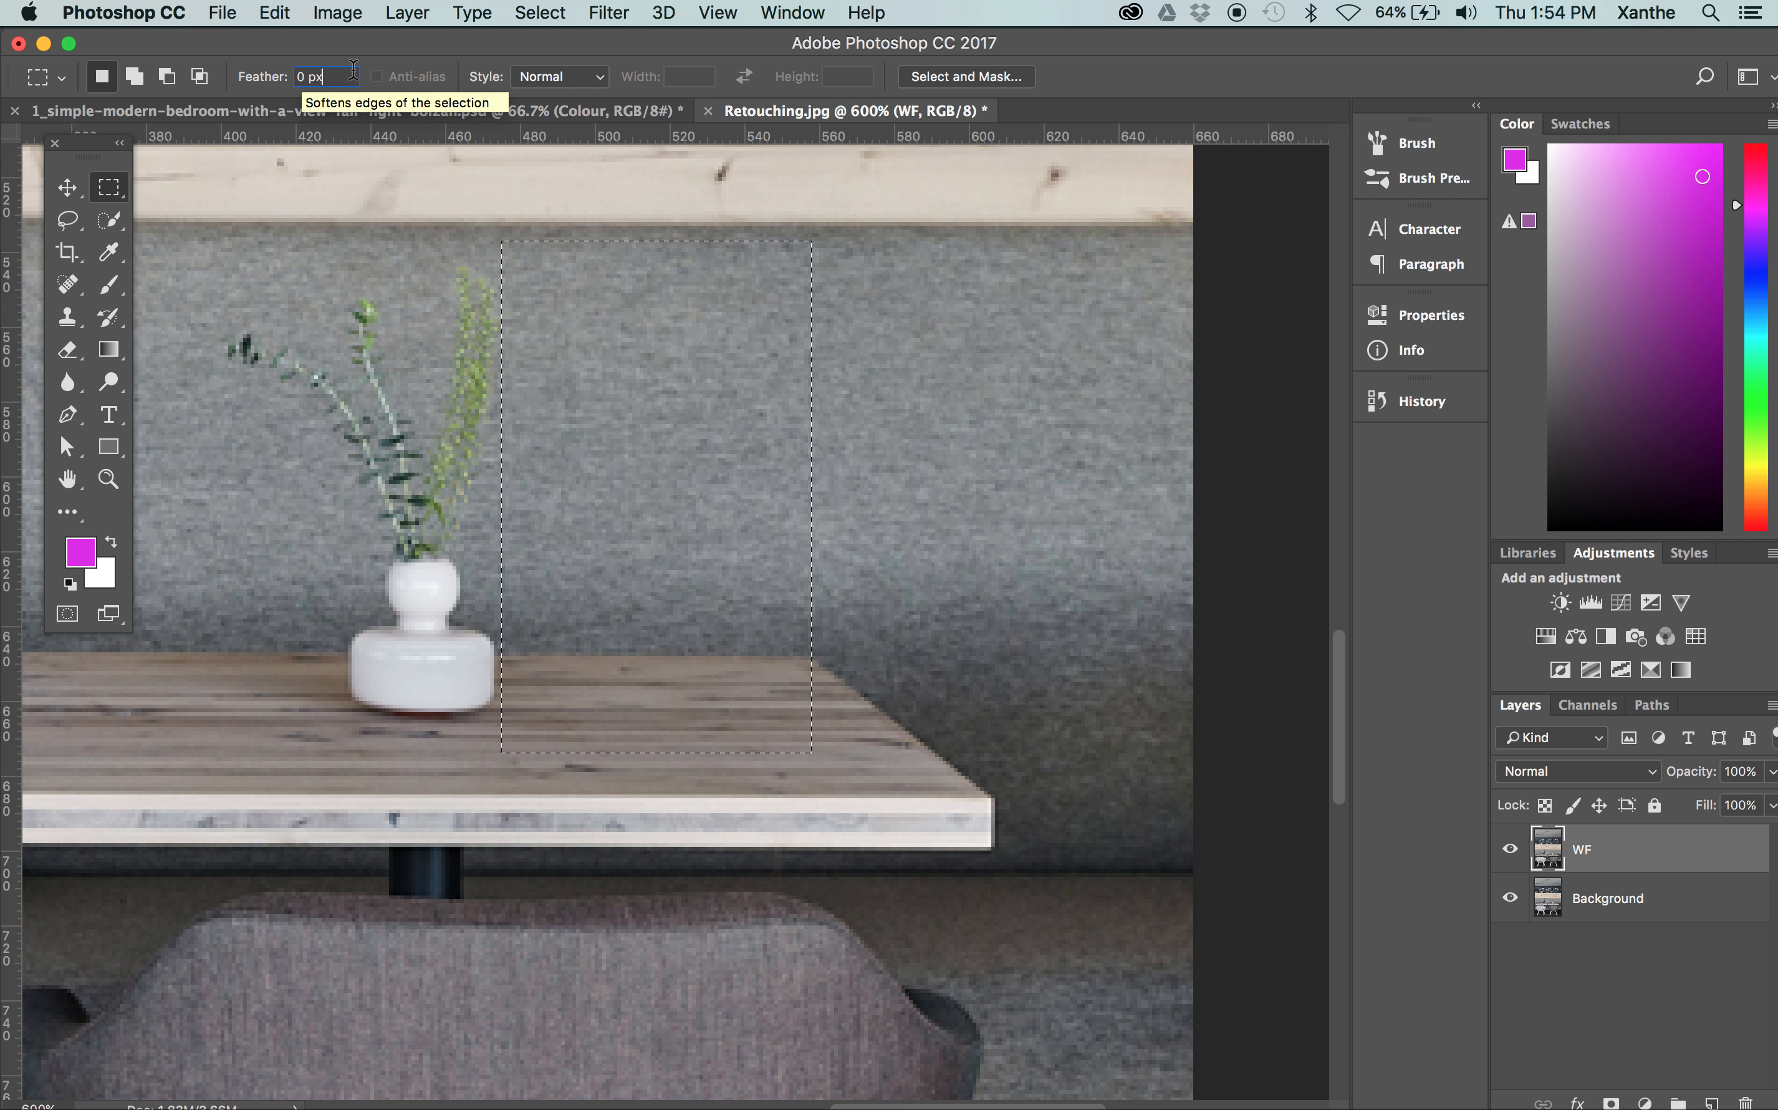
pyautogui.moveTo(353, 76); pyautogui.dragTo(288, 76)
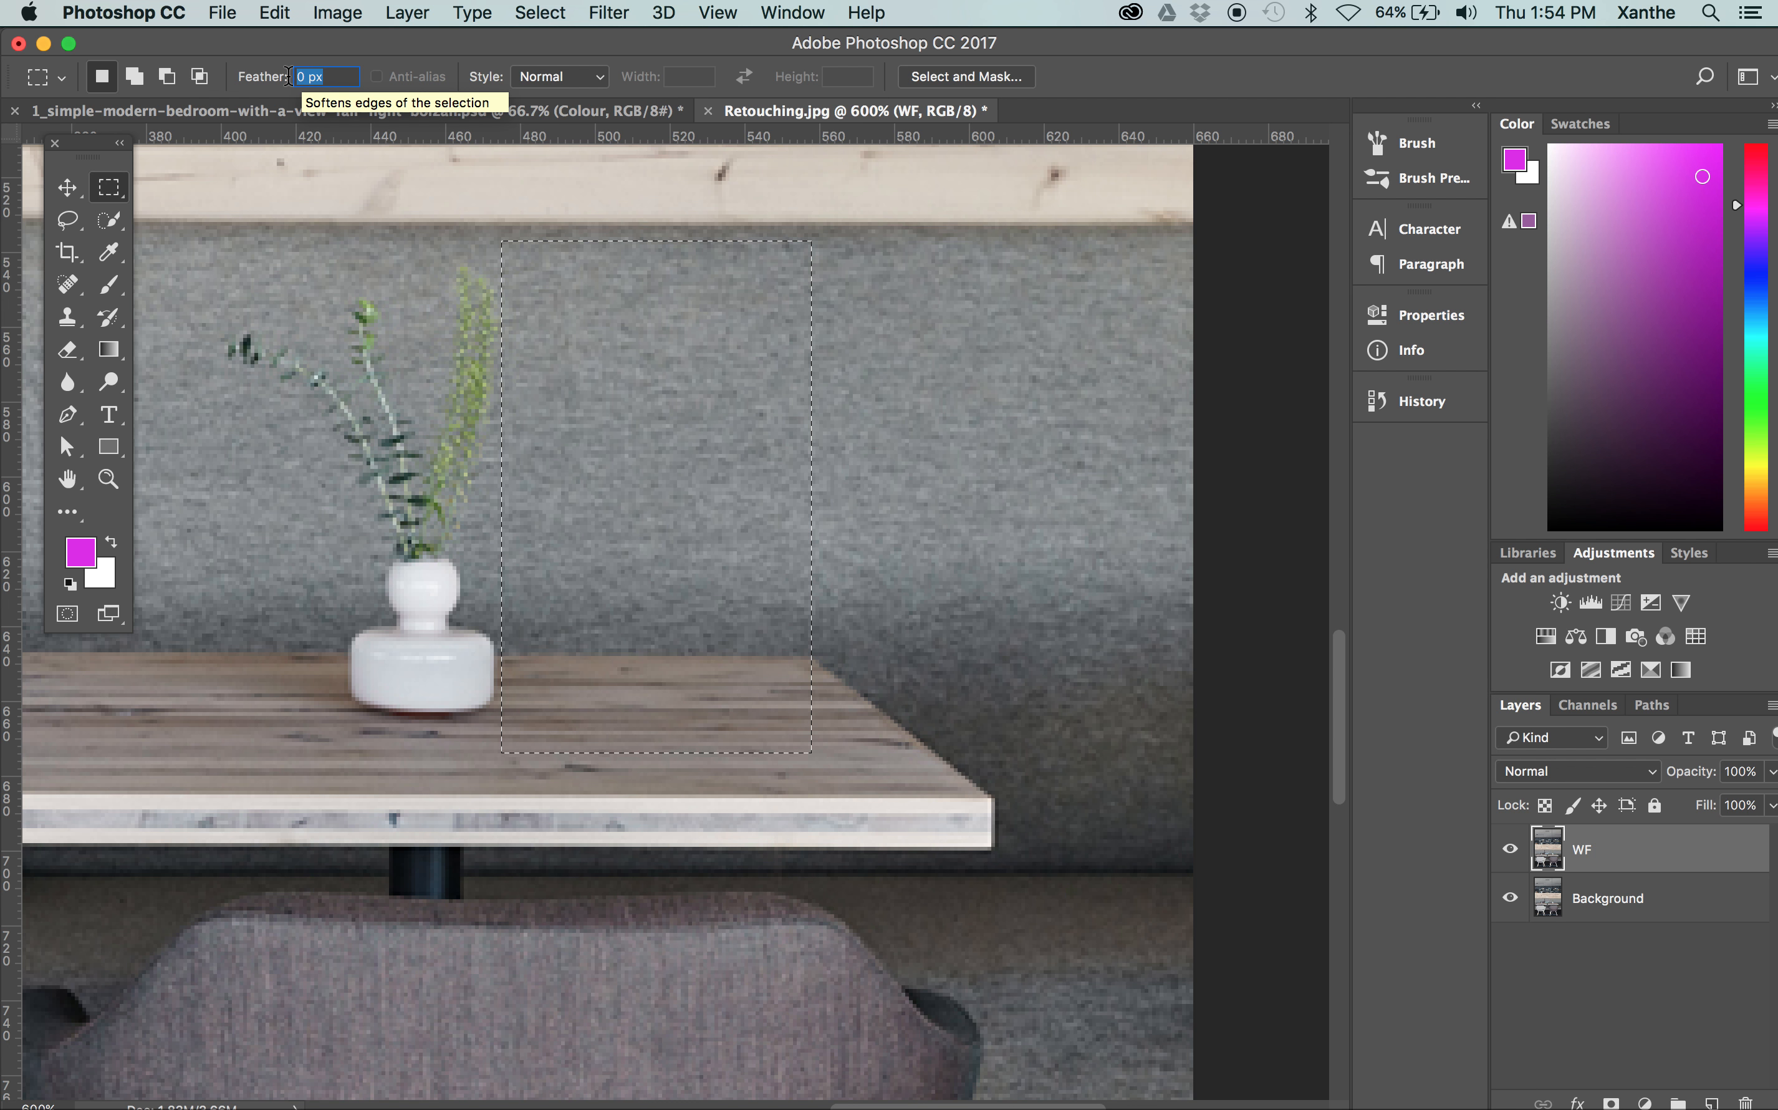
pyautogui.click(298, 76)
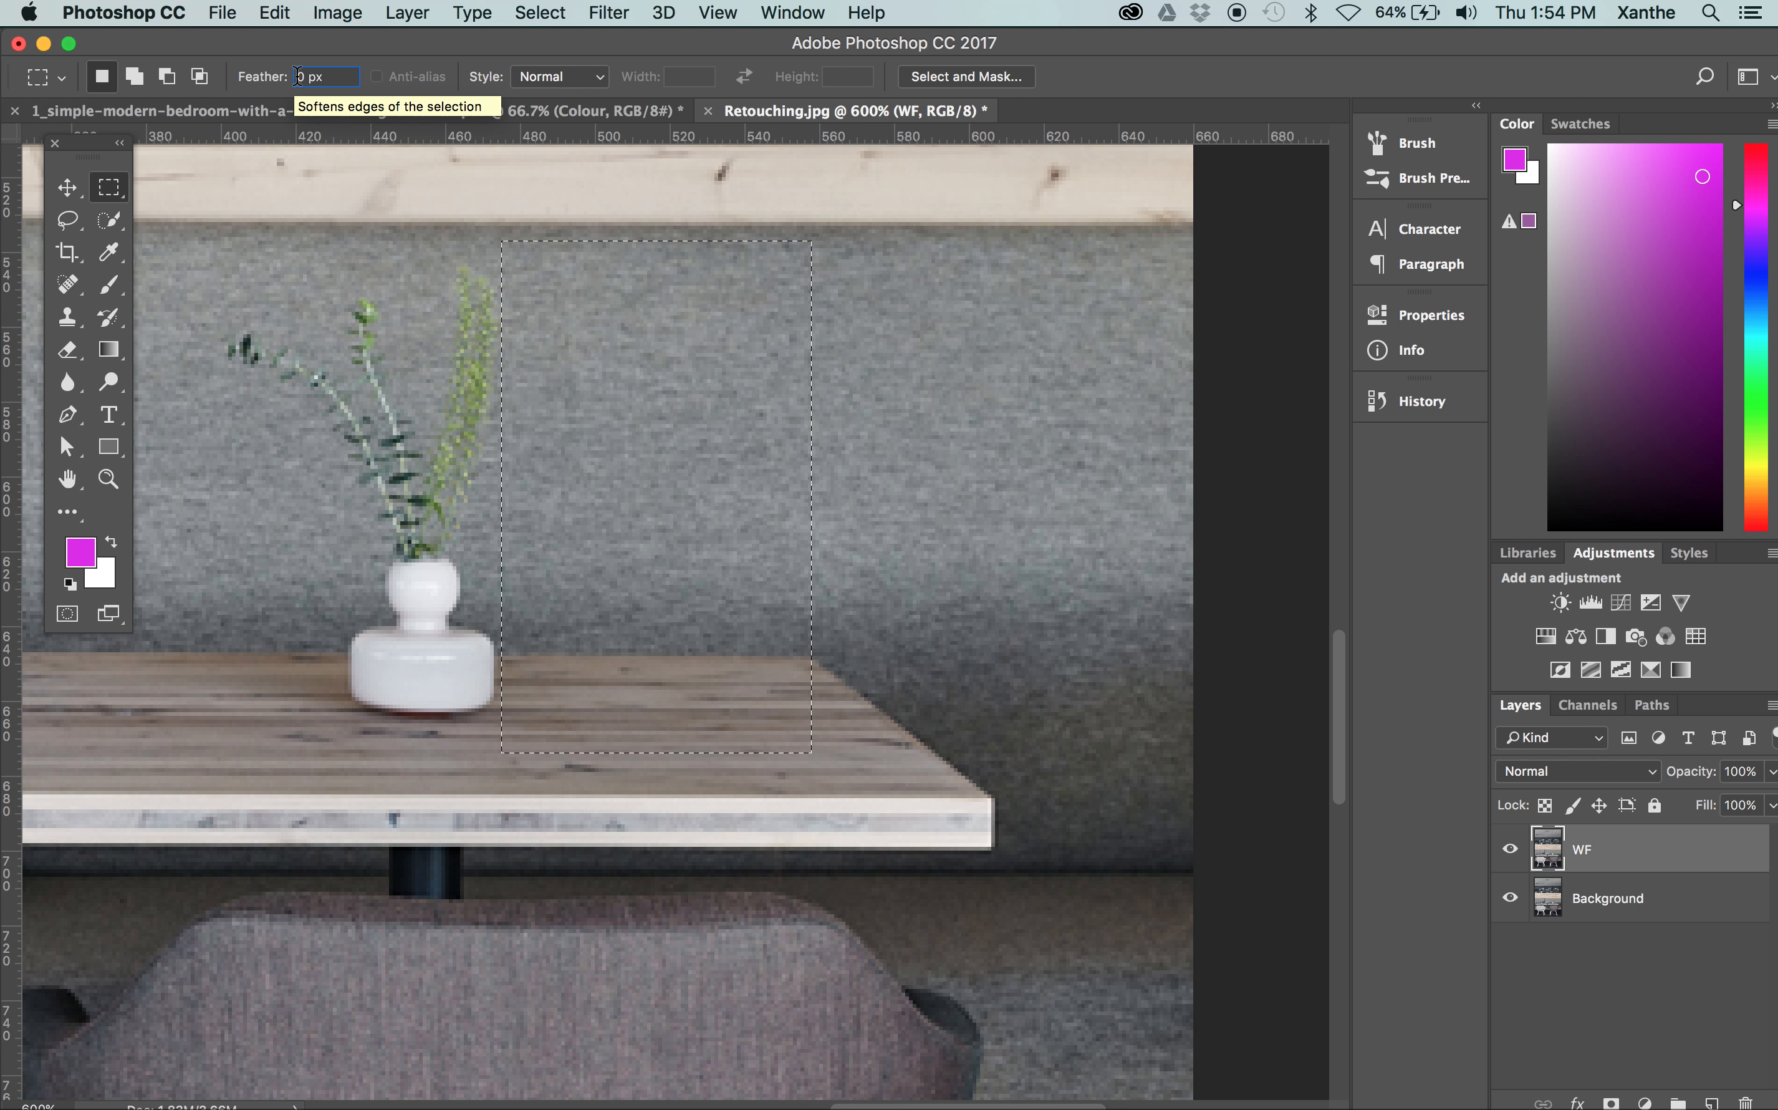
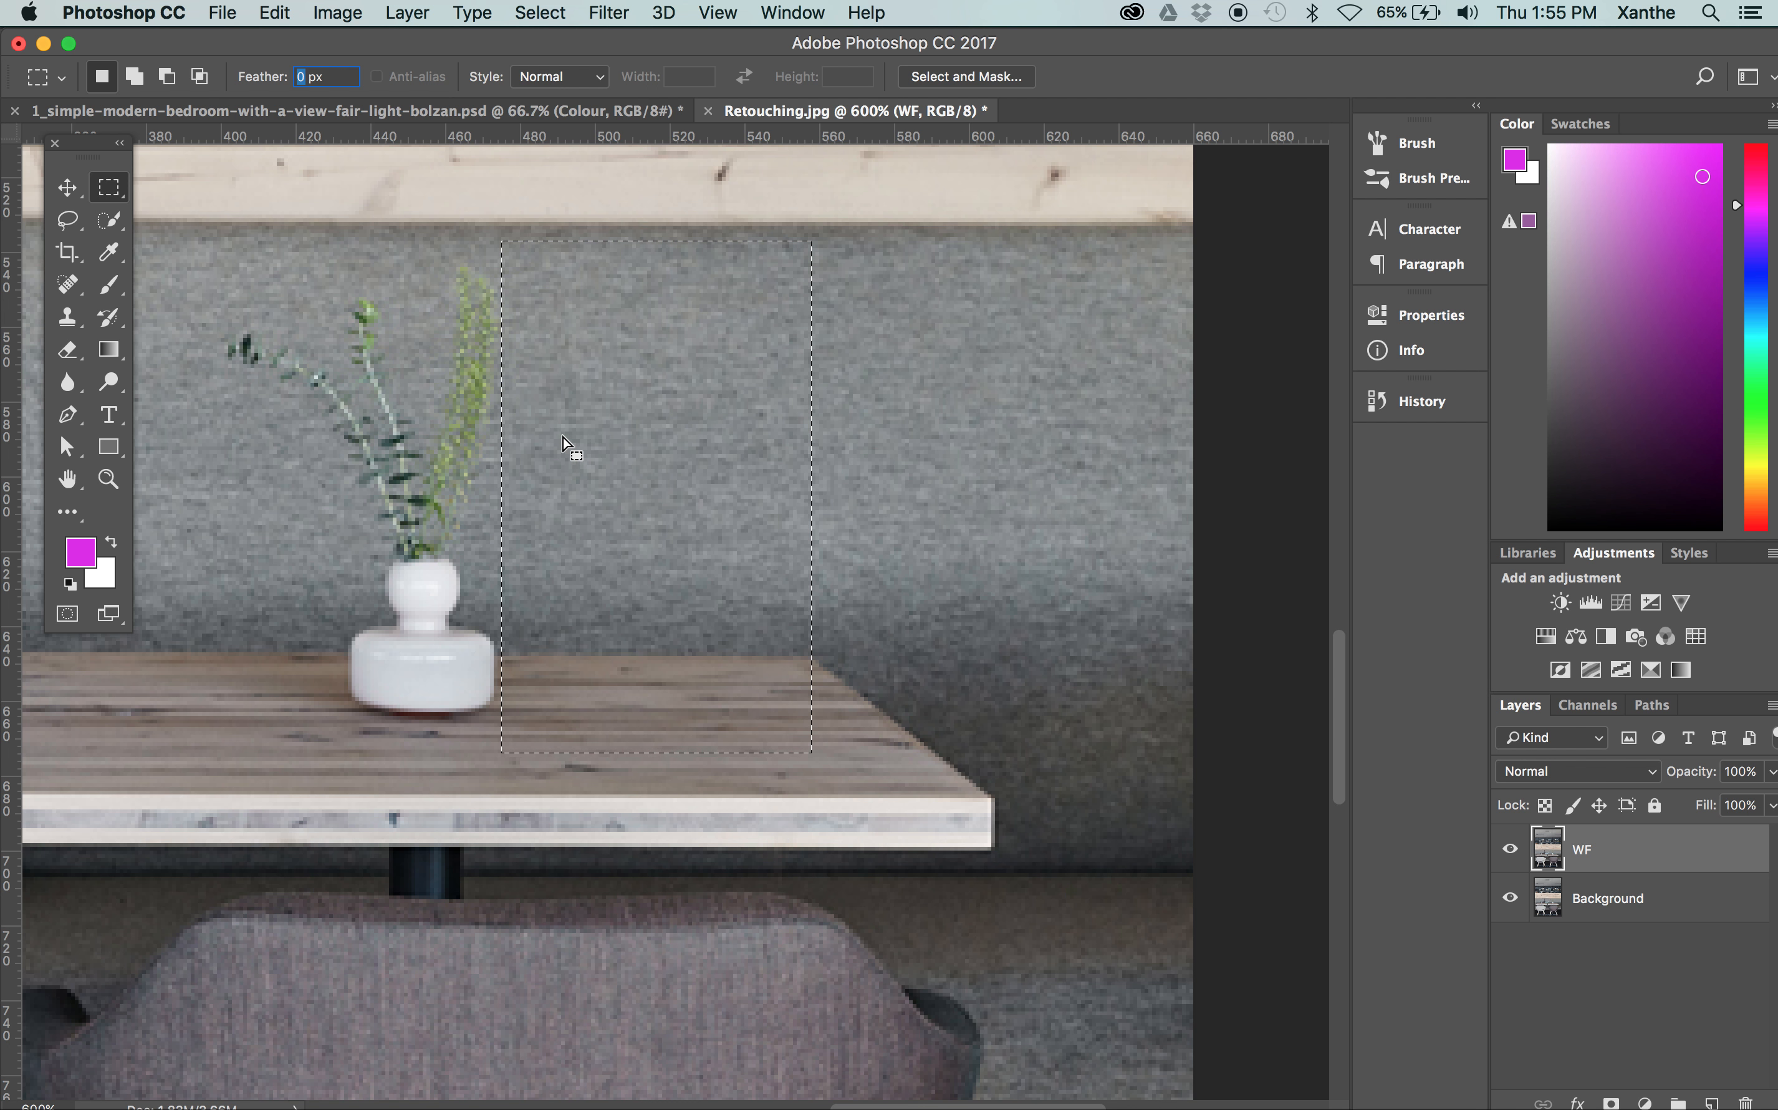
pyautogui.click(350, 16)
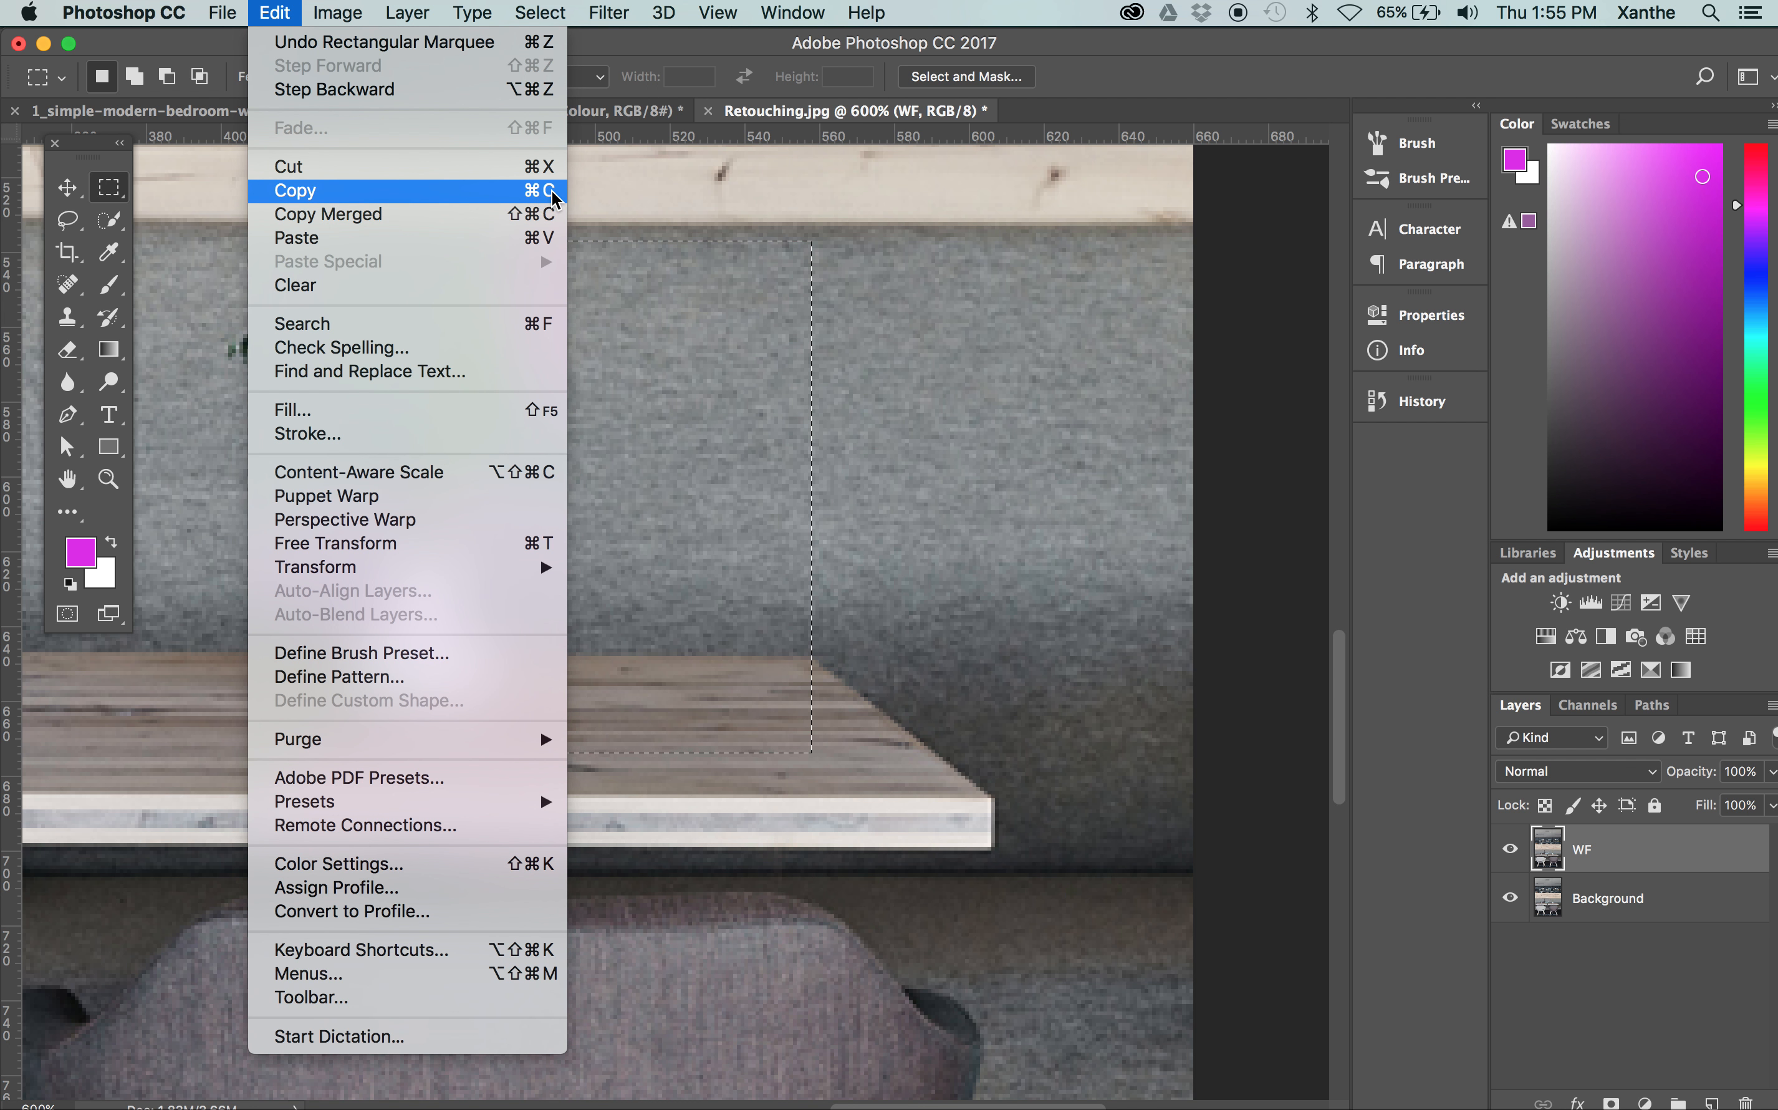
pyautogui.click(520, 202)
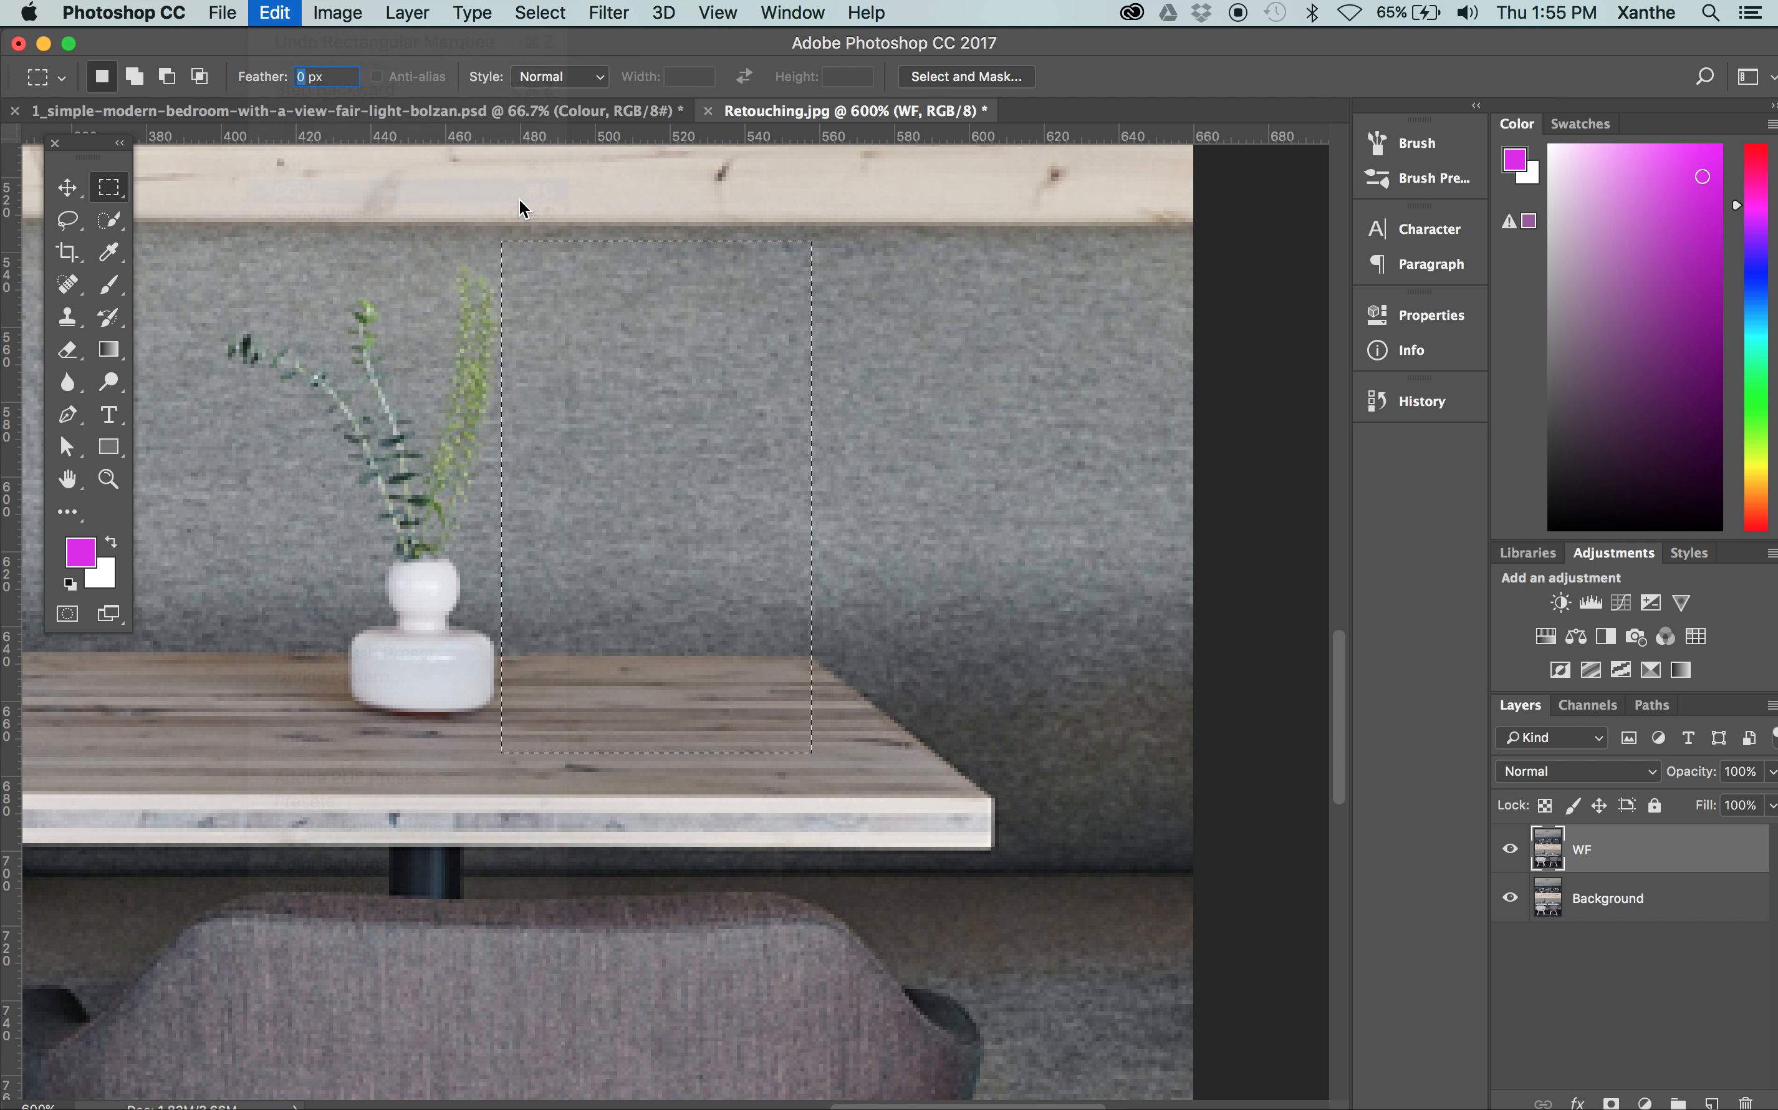
pyautogui.click(340, 15)
pyautogui.moveTo(275, 13)
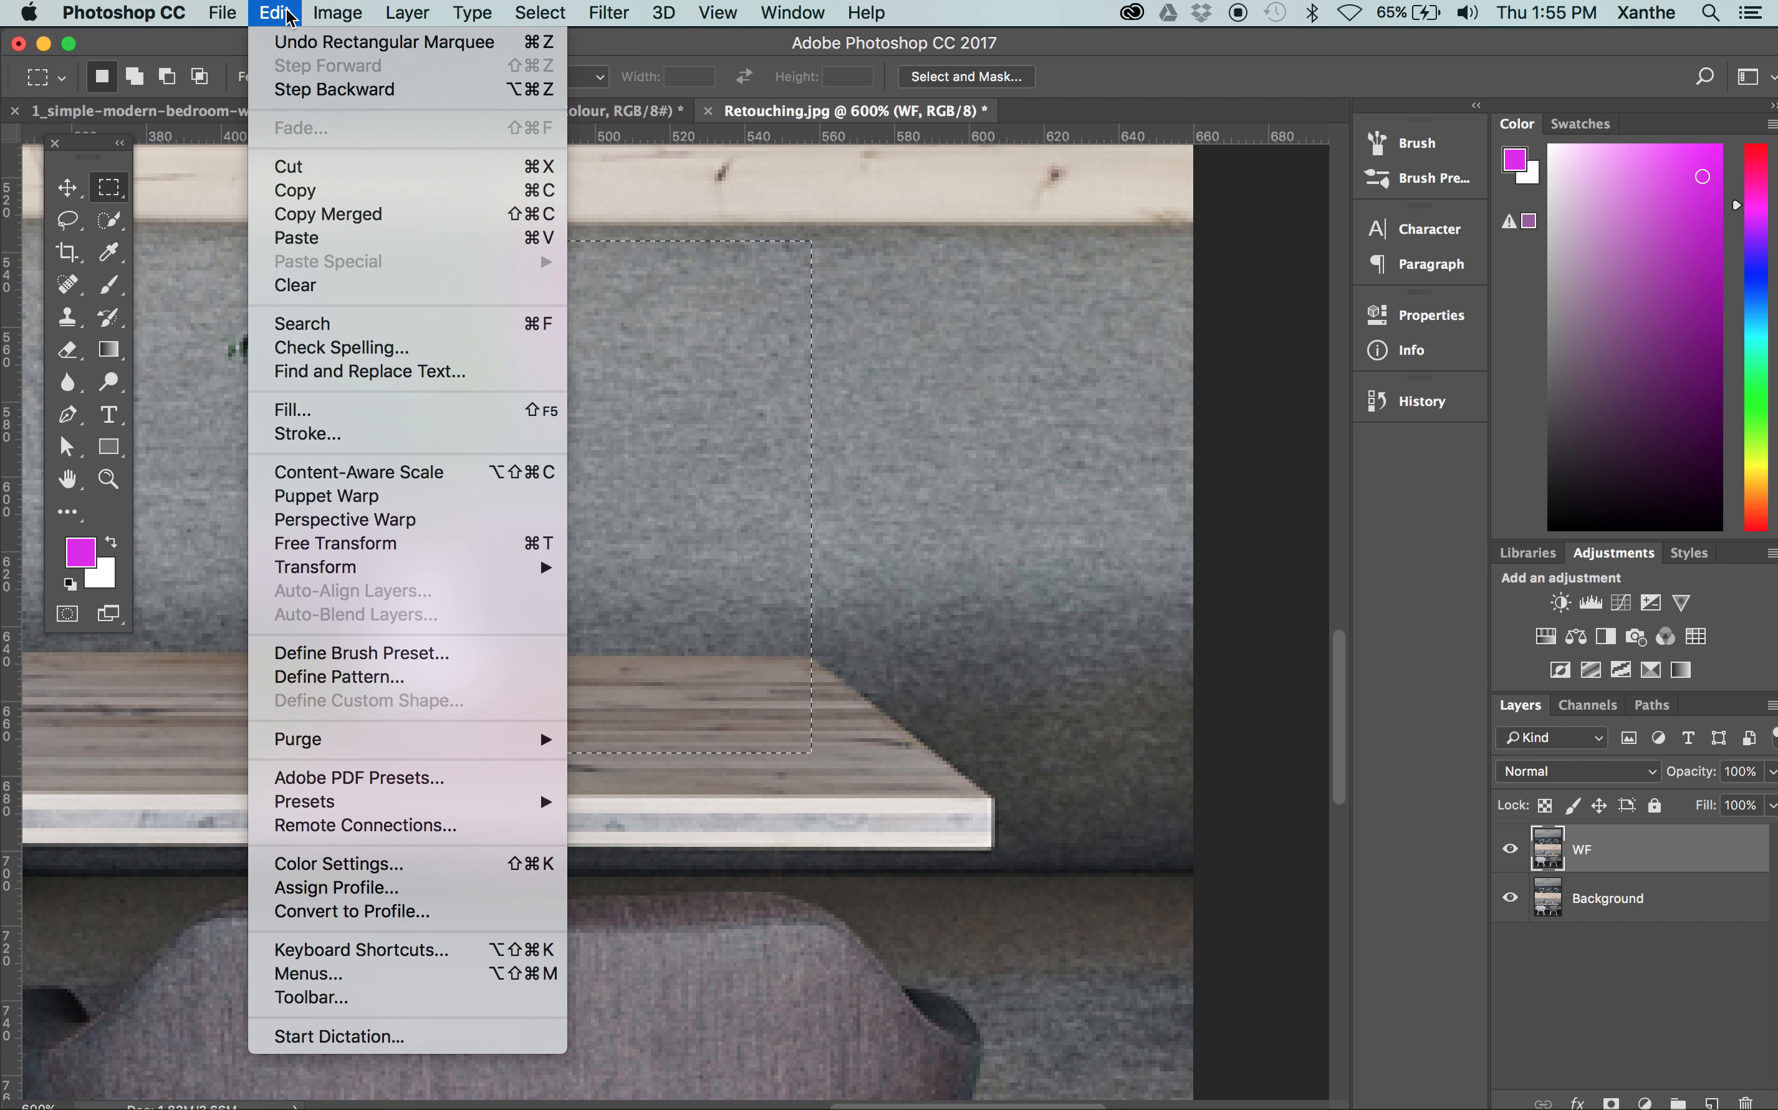
pyautogui.click(306, 238)
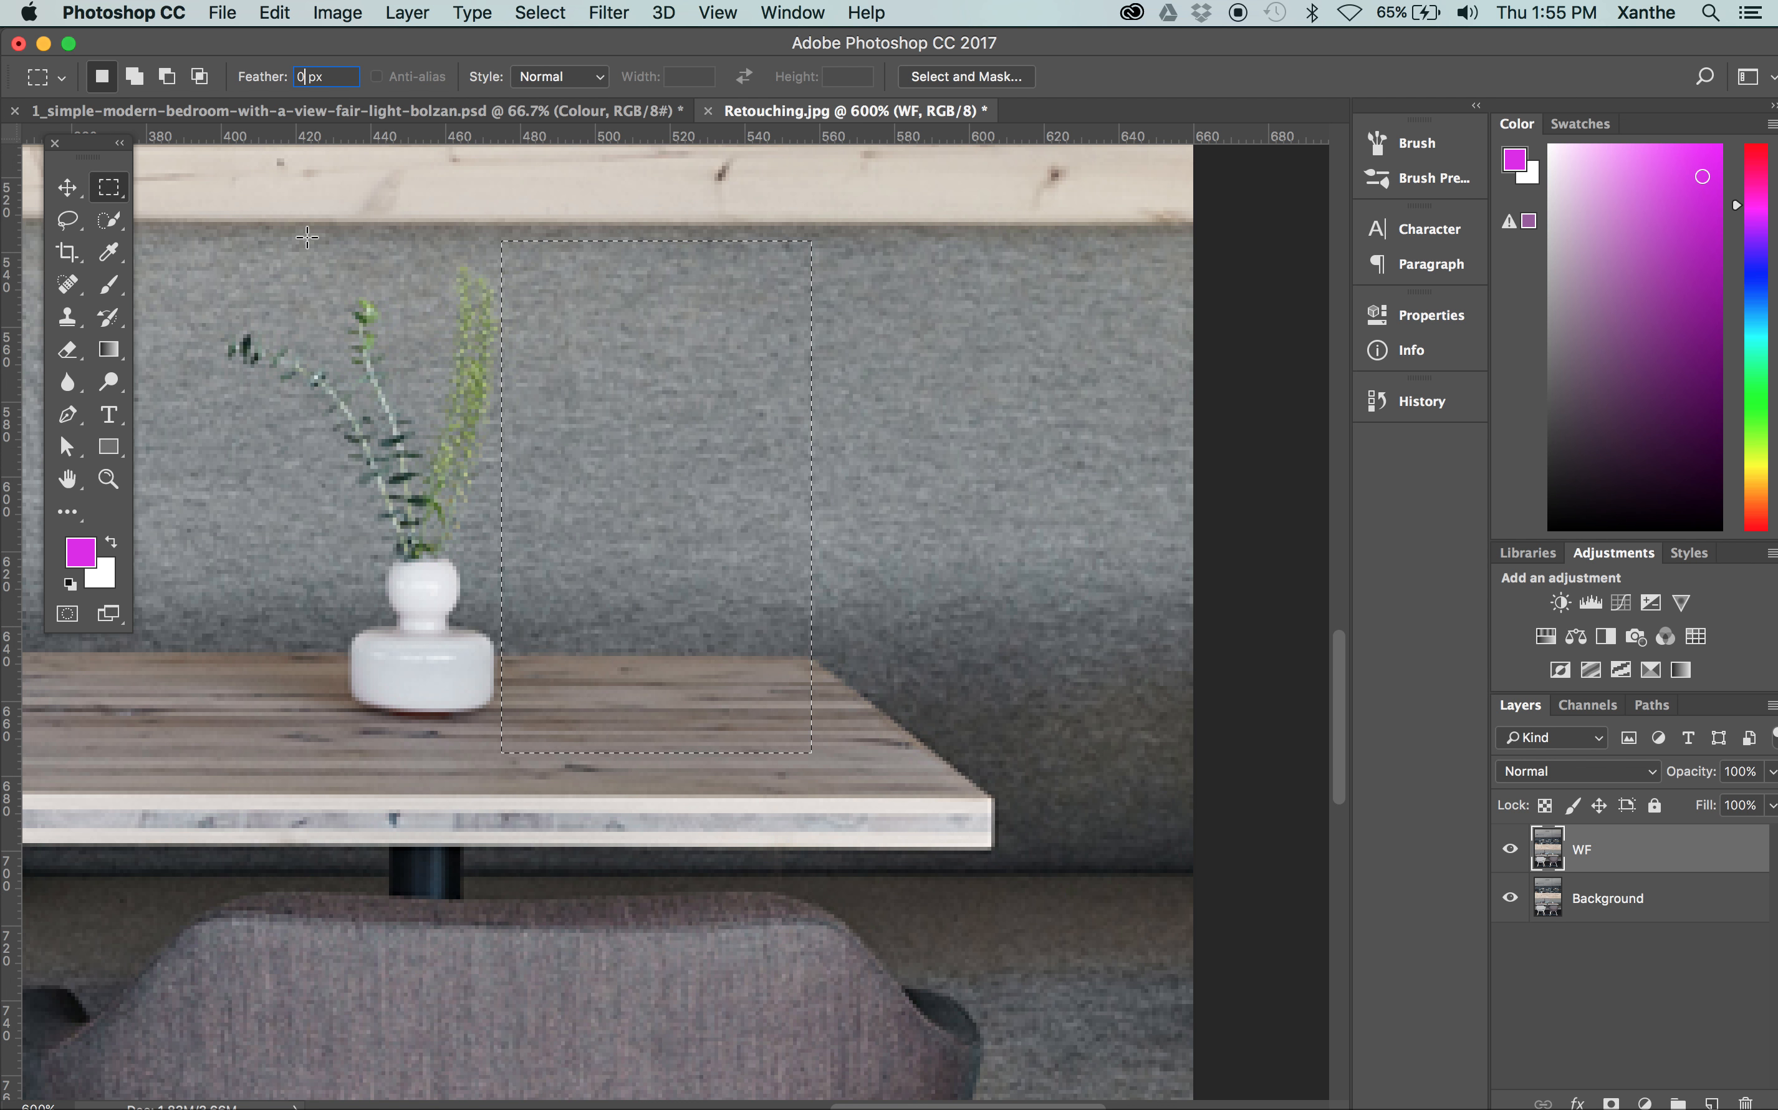
# Copy the selected area of sofa back and tabletop and paste it as a new layer above WF
pyautogui.click(68, 187)
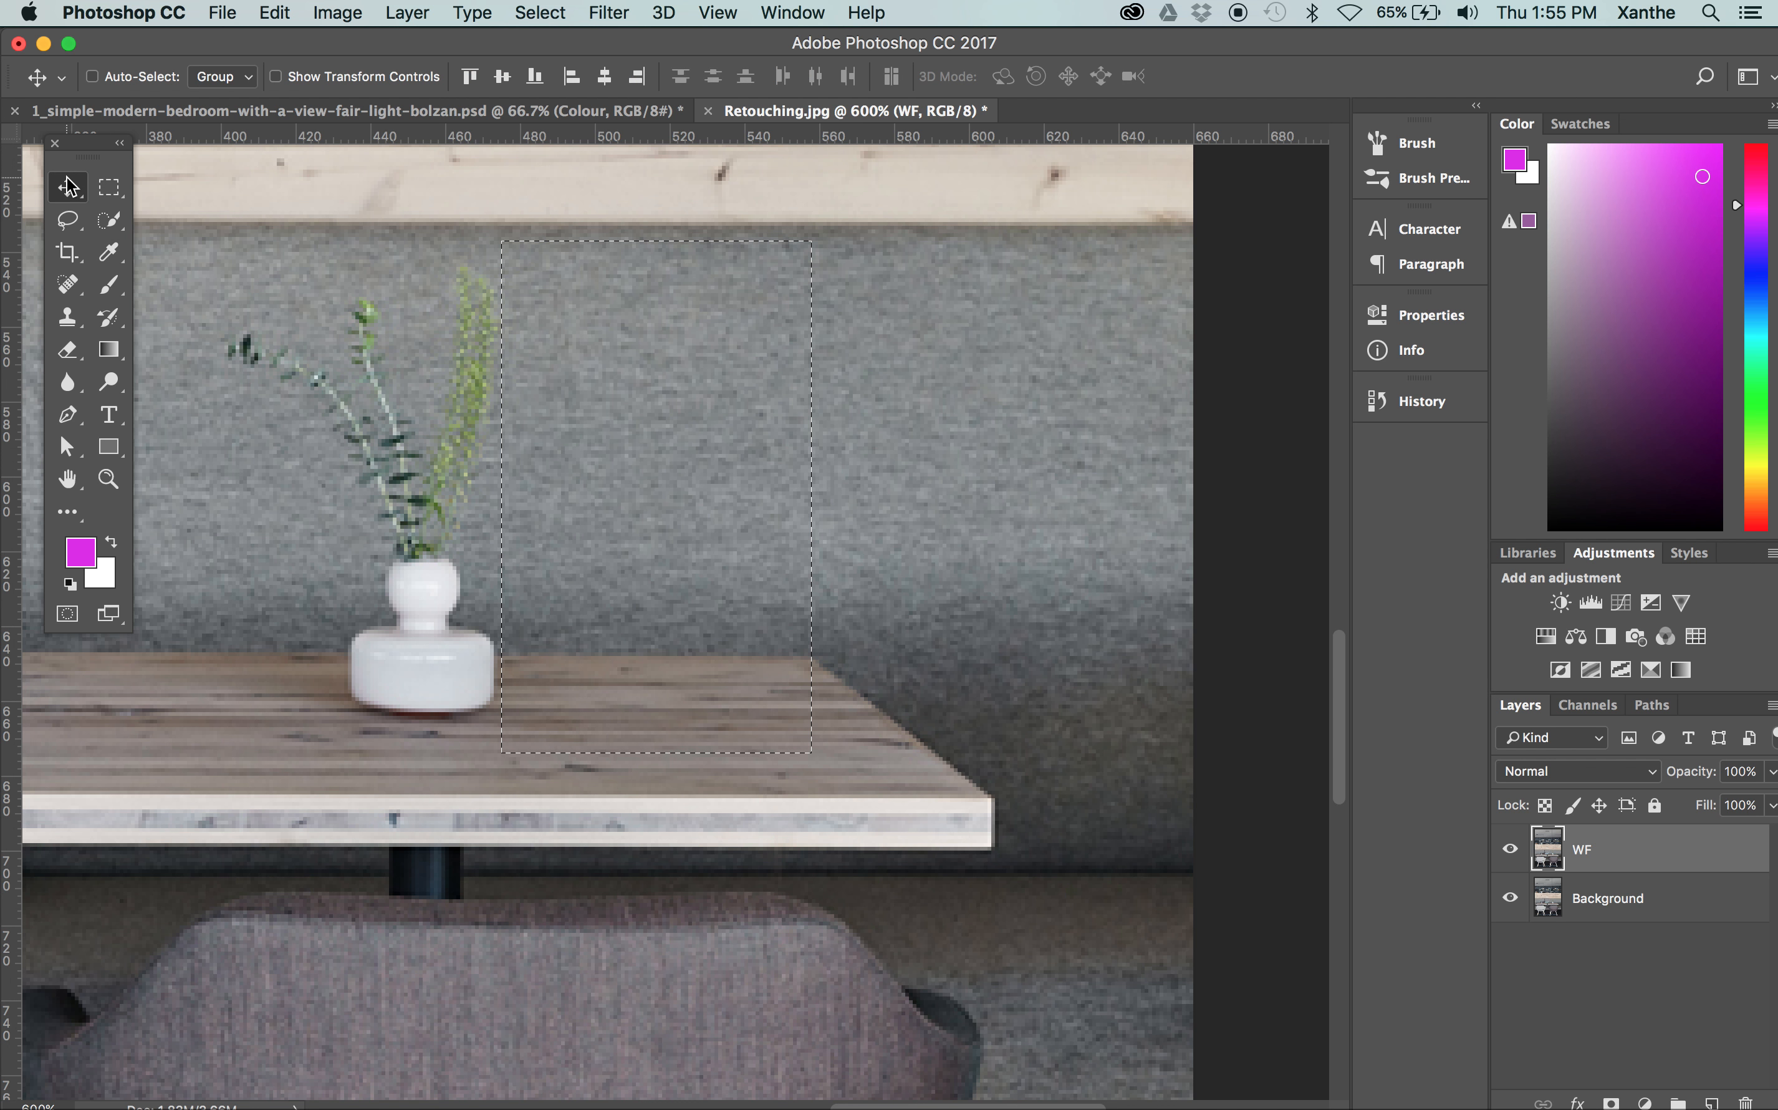
pyautogui.press('super+z')
pyautogui.press('super+c')
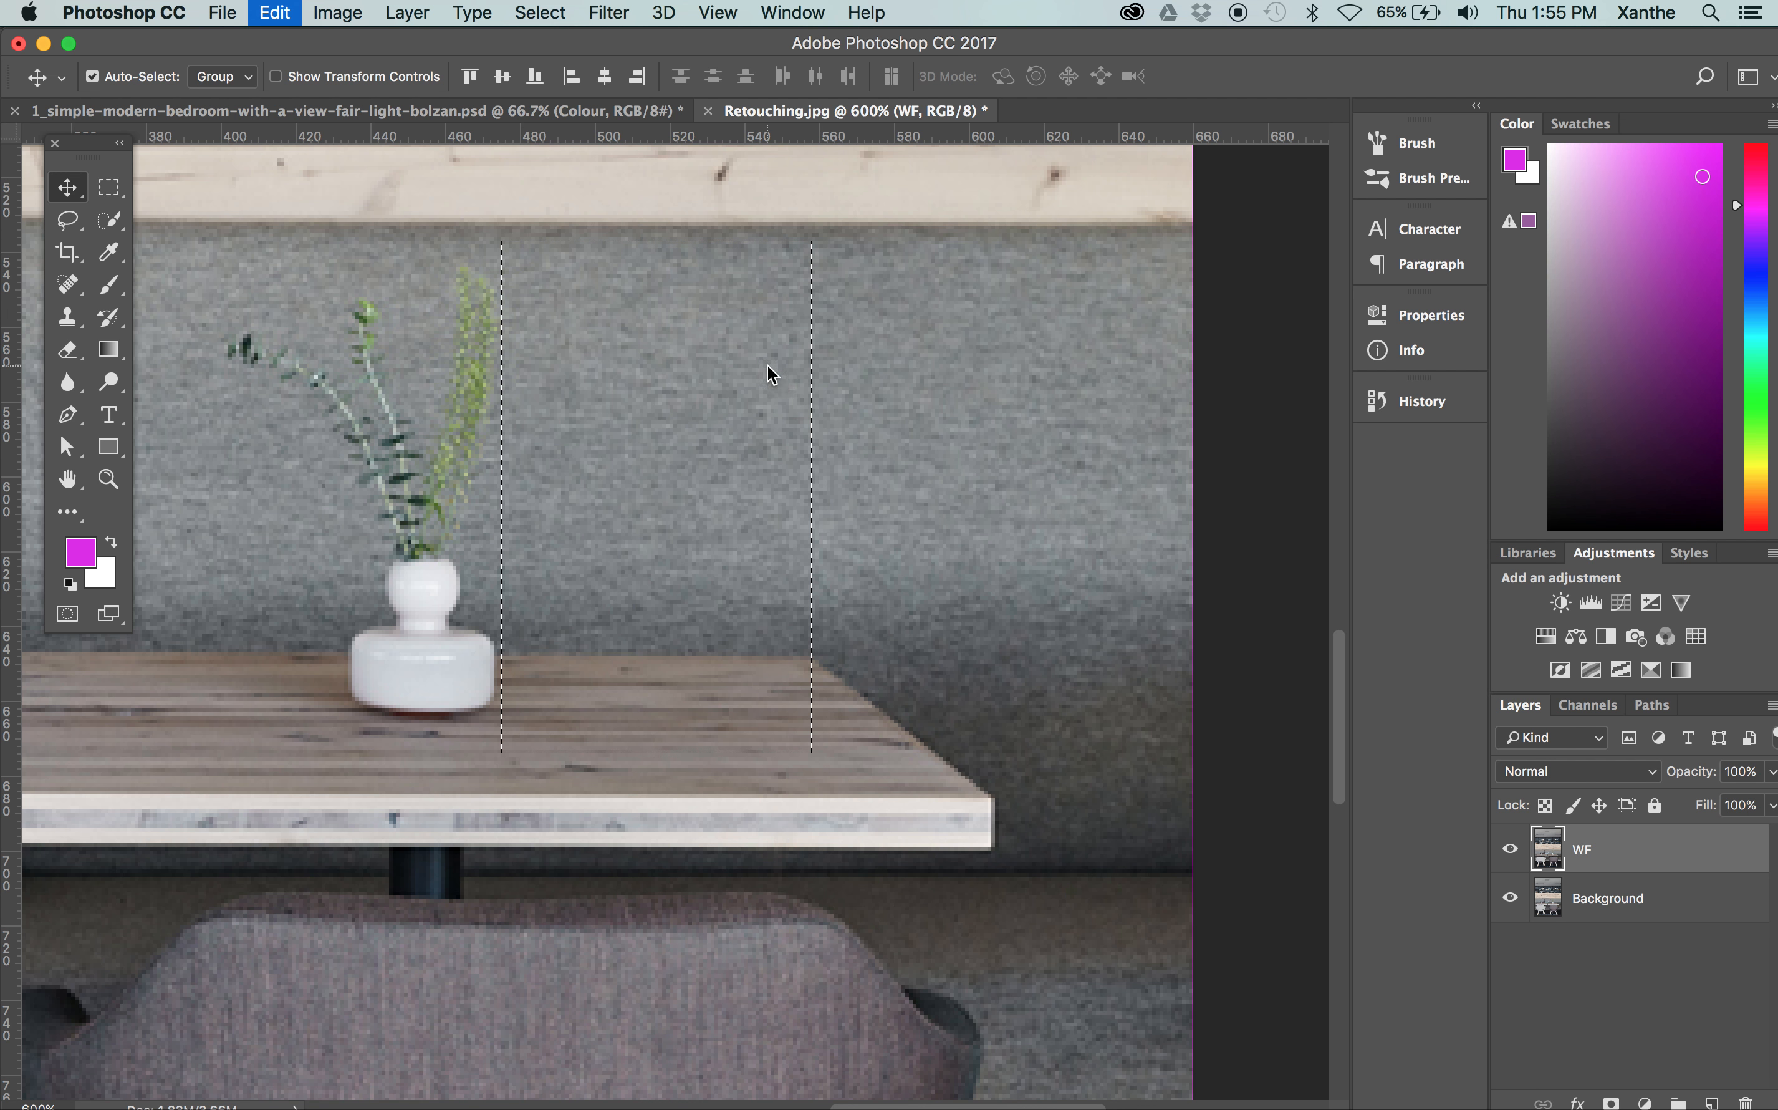
pyautogui.press('super+v')
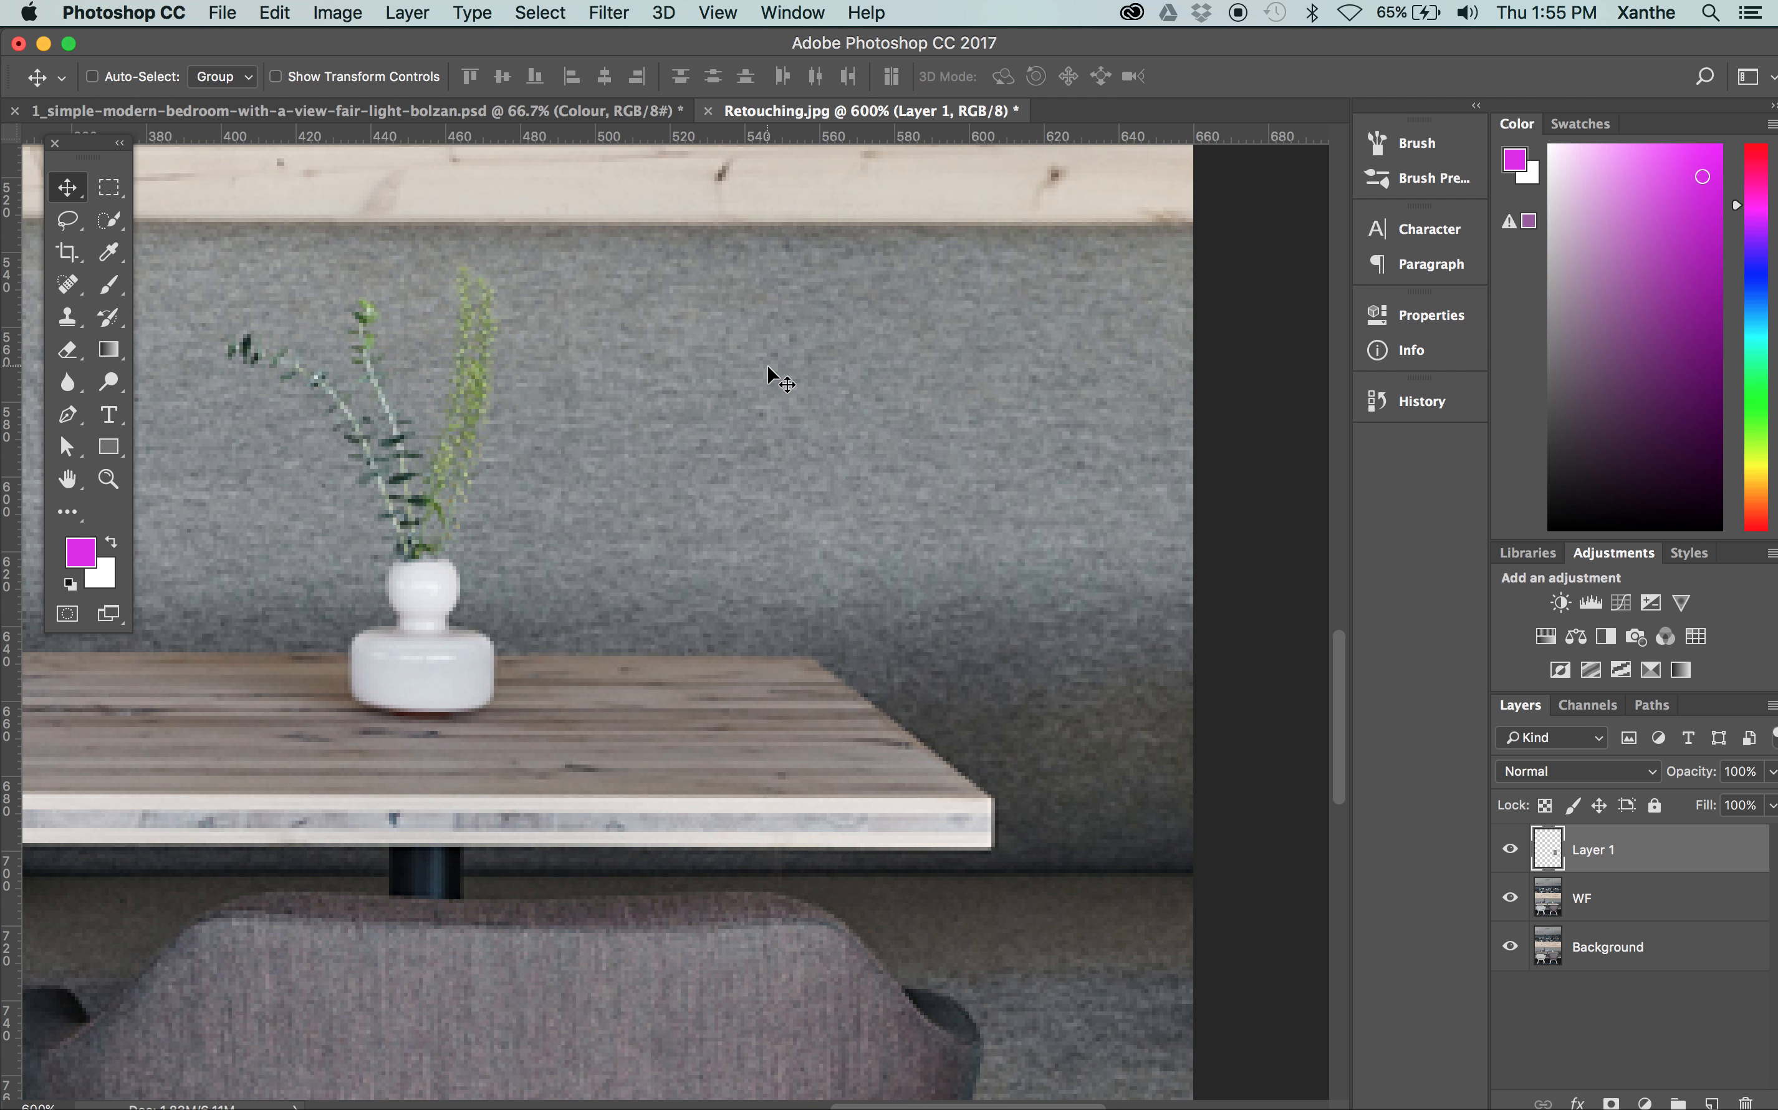
# Rename the pasted layer Retouch
pyautogui.doubleClick(1606, 852)
pyautogui.write('Retouch')
pyautogui.press('Return')
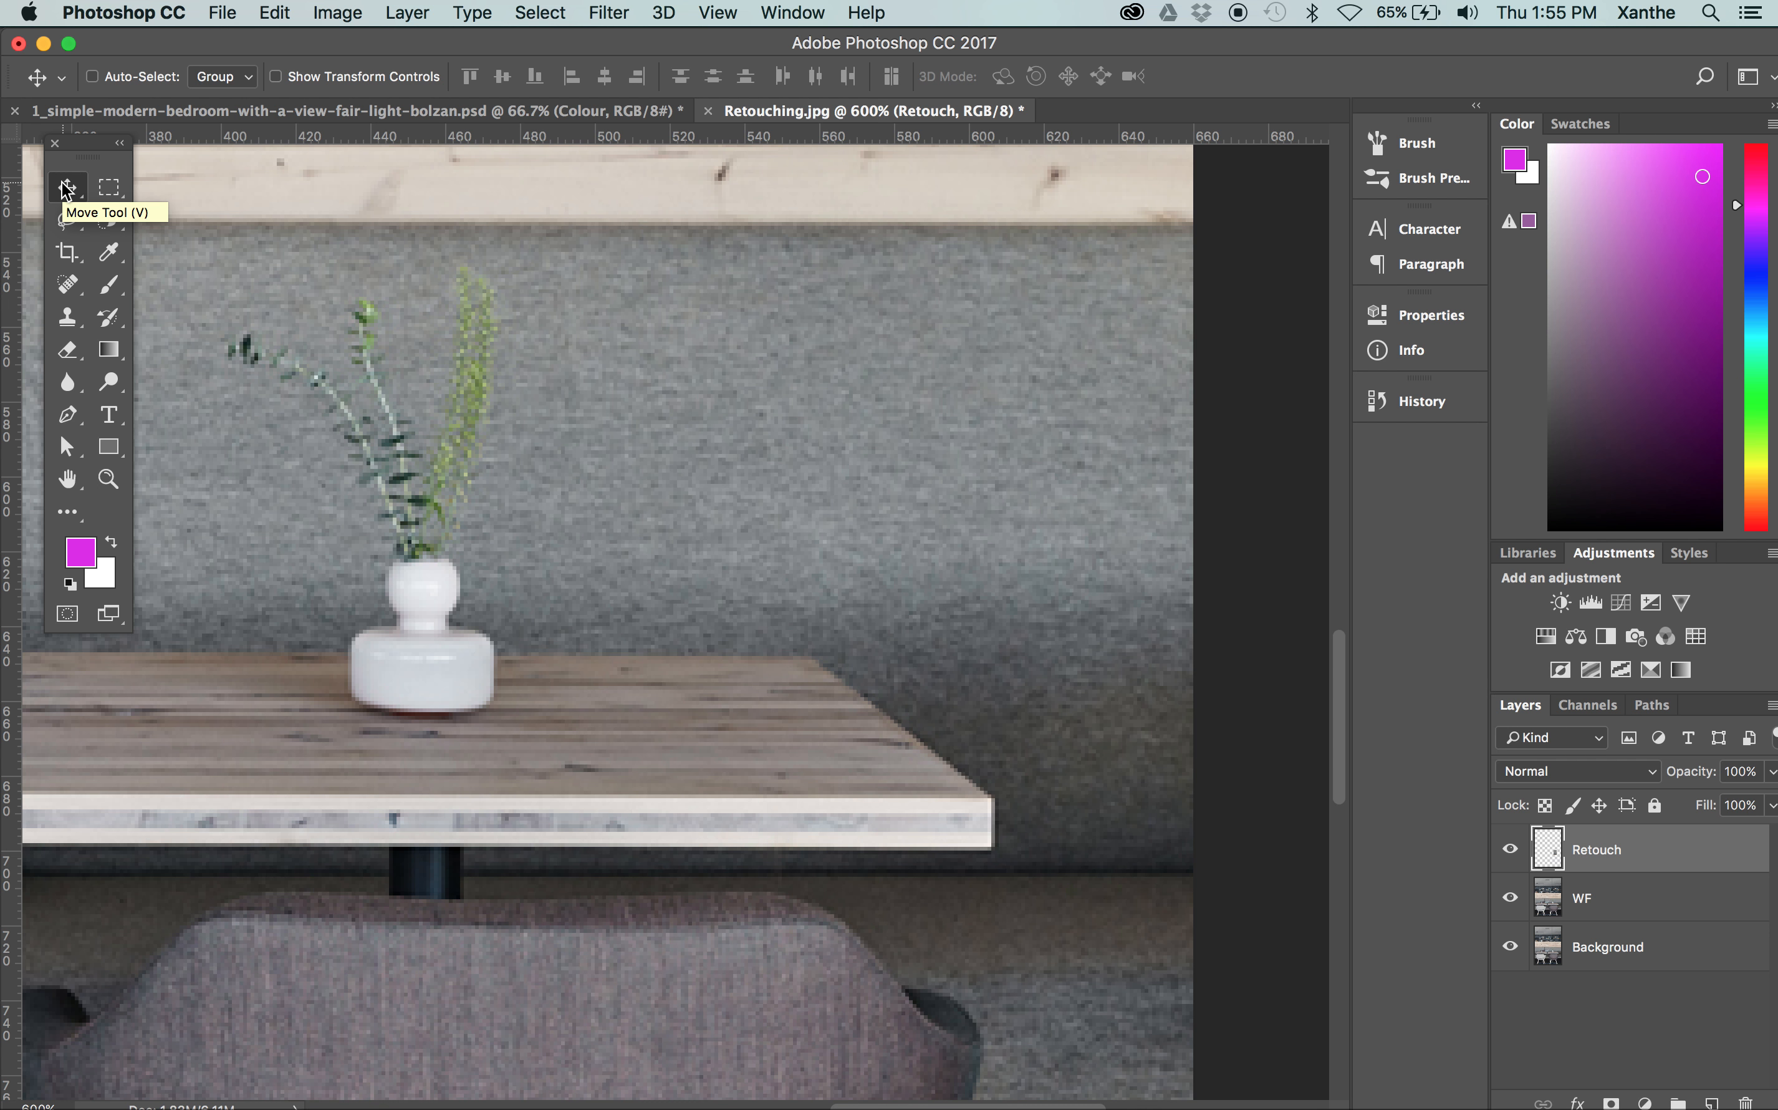
# Move the Retouch patch over the white vase and its plant, and nudge it to line up with the tabletop edge
pyautogui.moveTo(773, 454)
pyautogui.mouseDown()
pyautogui.moveTo(622, 456)
pyautogui.moveTo(943, 449)
pyautogui.moveTo(379, 417)
pyautogui.moveTo(740, 407)
pyautogui.moveTo(763, 180)
pyautogui.moveTo(868, 162)
pyautogui.moveTo(773, 395)
pyautogui.moveTo(926, 244)
pyautogui.moveTo(1032, 469)
pyautogui.moveTo(676, 676)
pyautogui.moveTo(692, 347)
pyautogui.moveTo(678, 822)
pyautogui.moveTo(265, 814)
pyautogui.moveTo(442, 791)
pyautogui.moveTo(397, 754)
pyautogui.moveTo(560, 749)
pyautogui.mouseUp()
pyautogui.scroll(-10, 782, 635)
pyautogui.hscroll(-5, 781, 635)
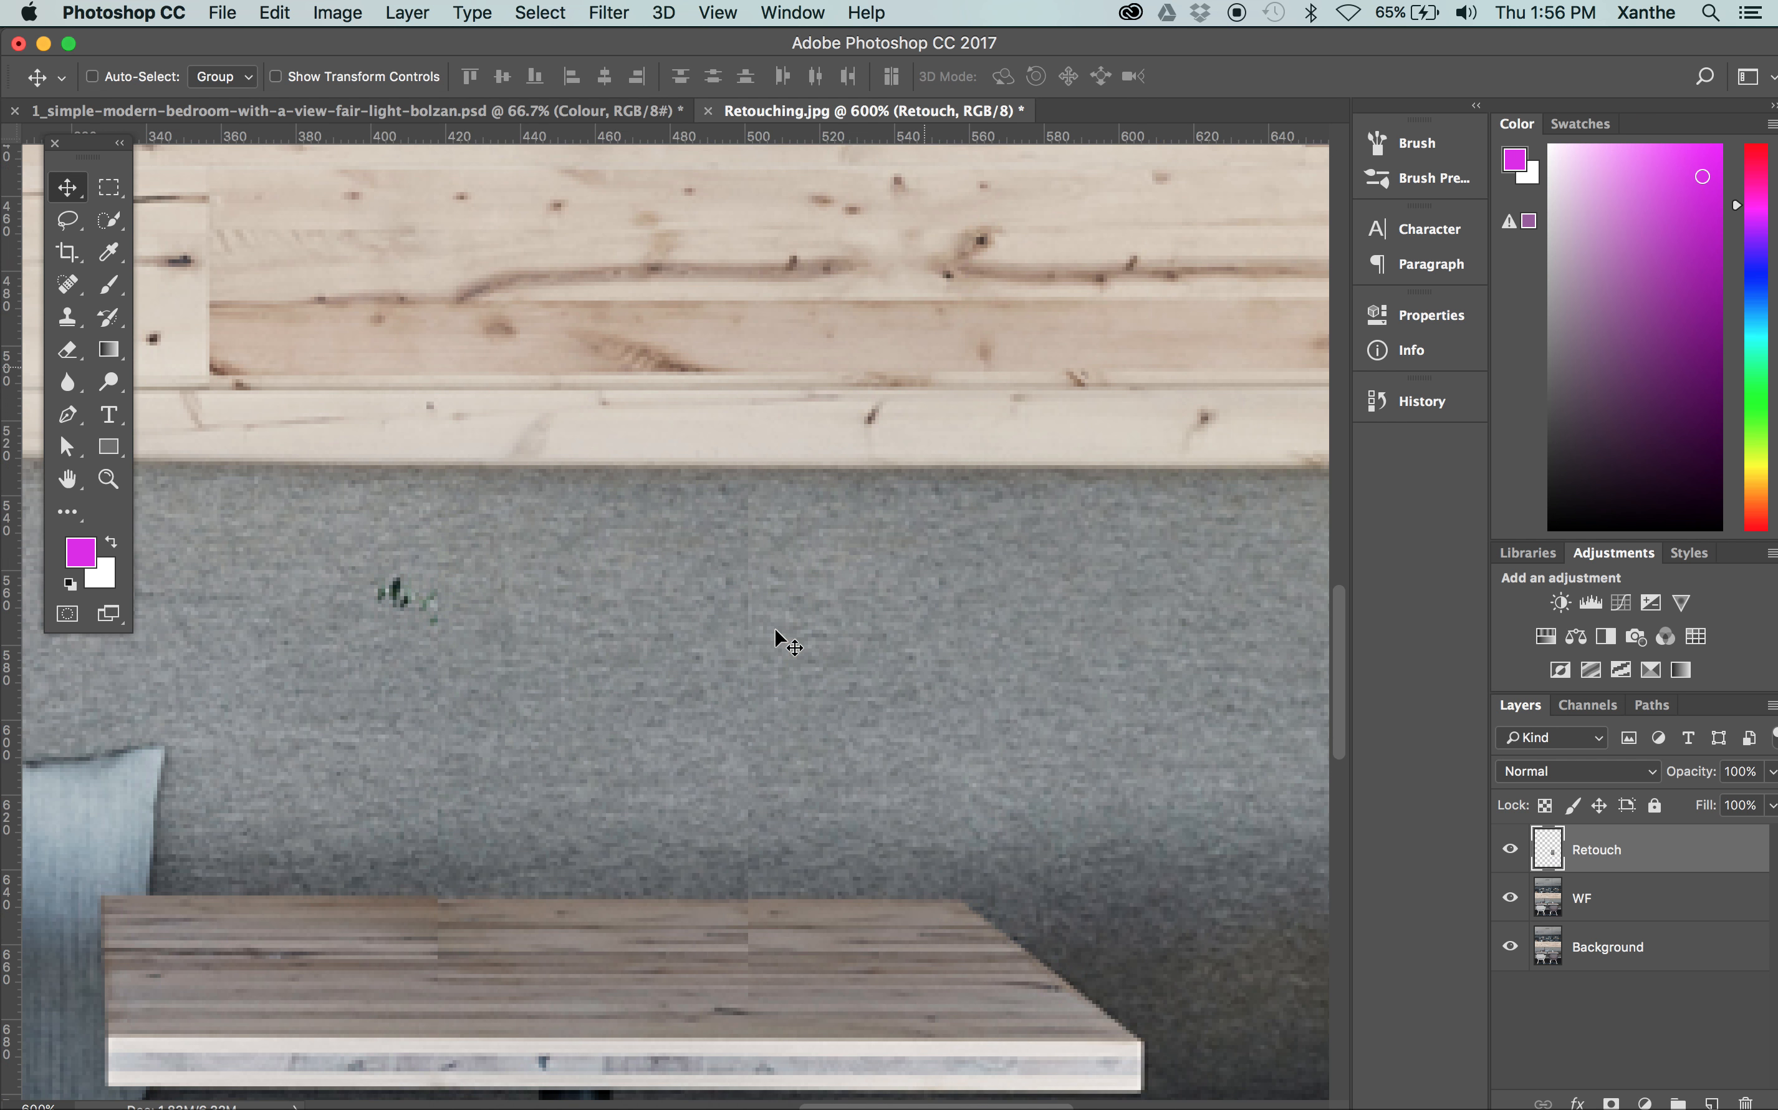
pyautogui.moveTo(736, 584)
pyautogui.mouseDown()
pyautogui.moveTo(579, 603)
pyautogui.moveTo(619, 564)
pyautogui.moveTo(702, 563)
pyautogui.moveTo(738, 587)
pyautogui.moveTo(643, 564)
pyautogui.moveTo(670, 566)
pyautogui.mouseUp()
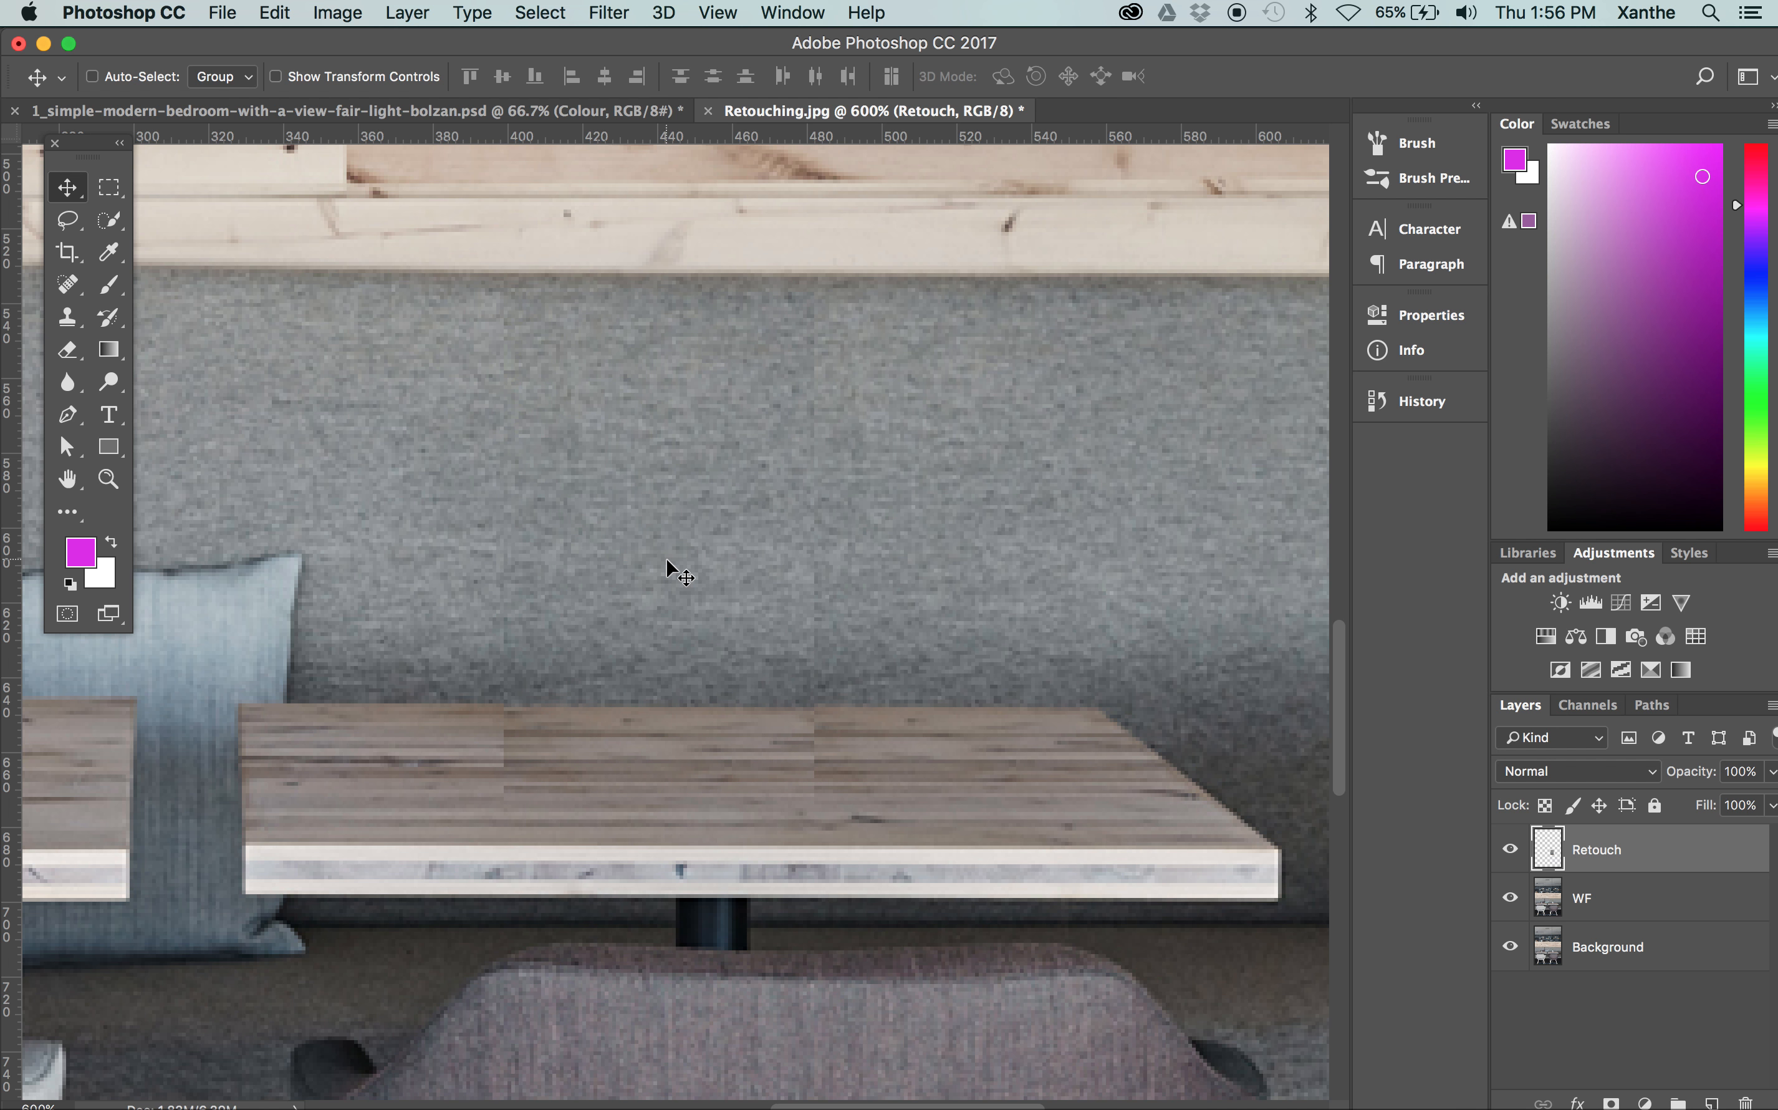
pyautogui.press('Up')
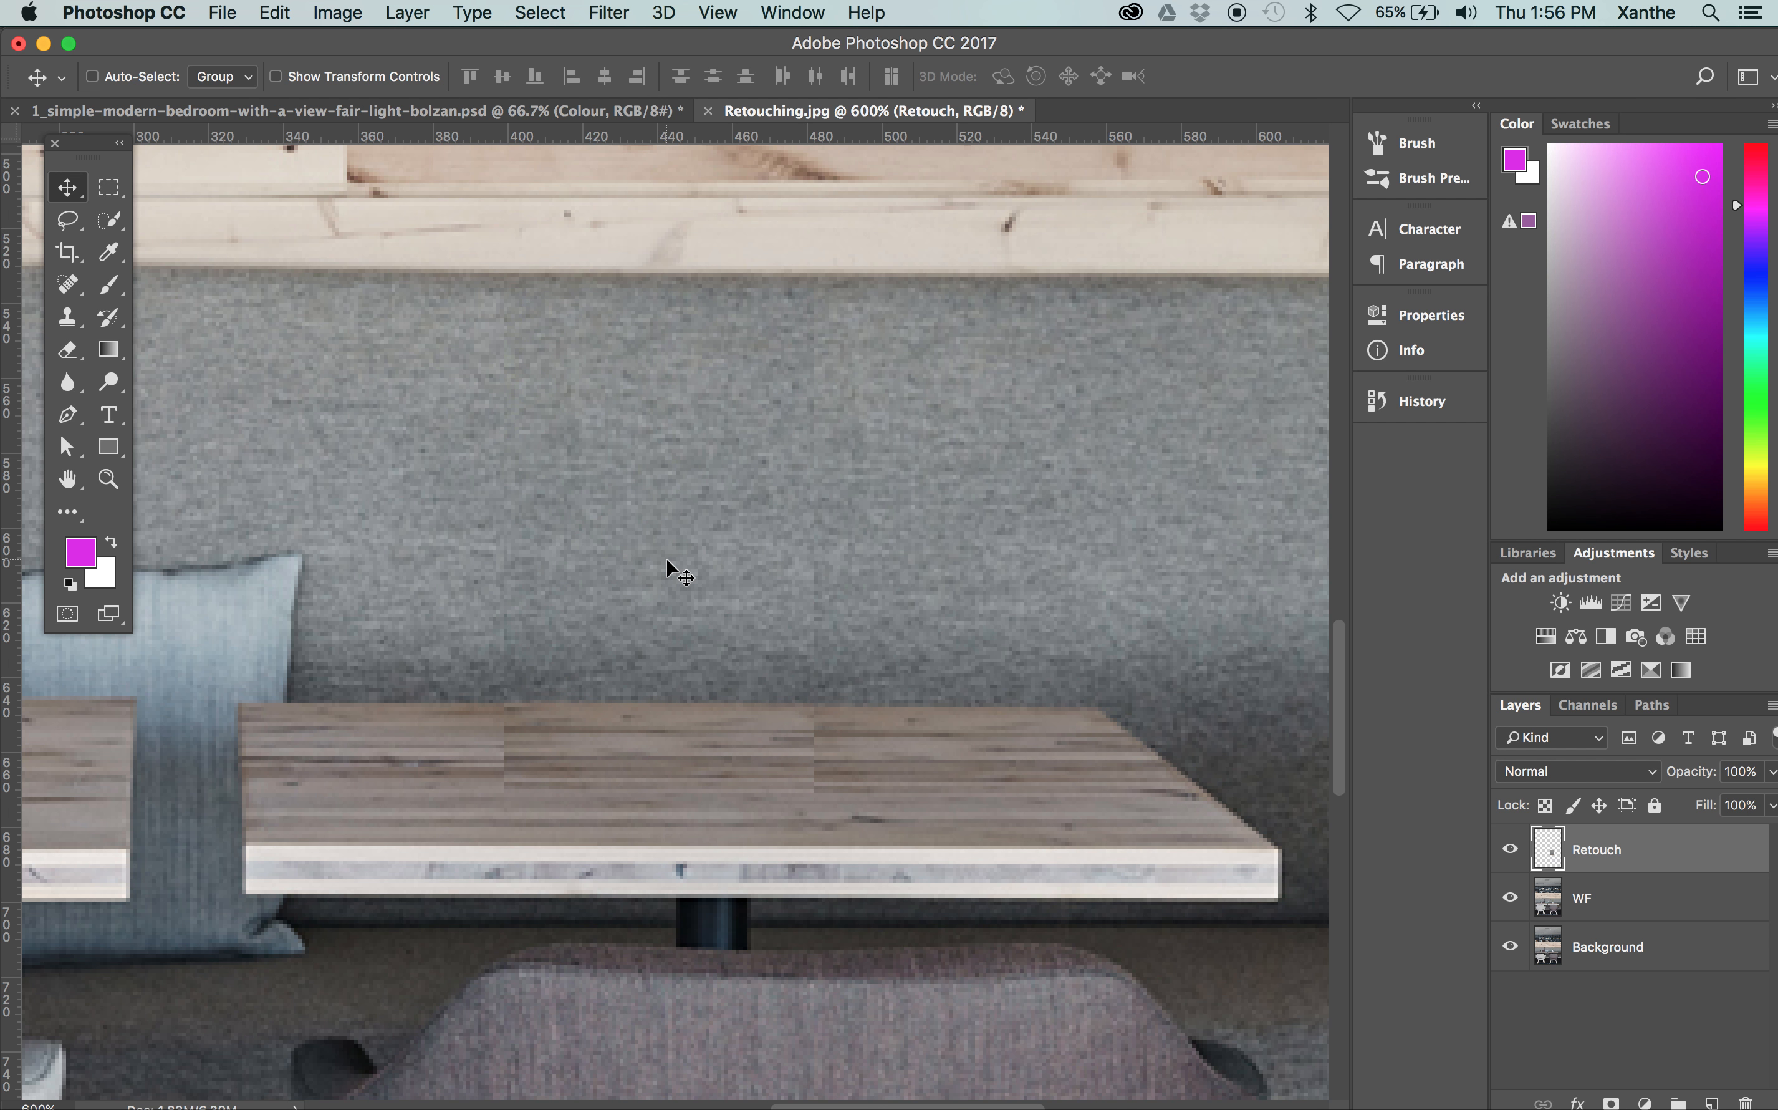
# Compare the whole image with the Retouch layer hidden and shown
pyautogui.press('super+minus')
pyautogui.press('super+minus')
pyautogui.press('super+minus')
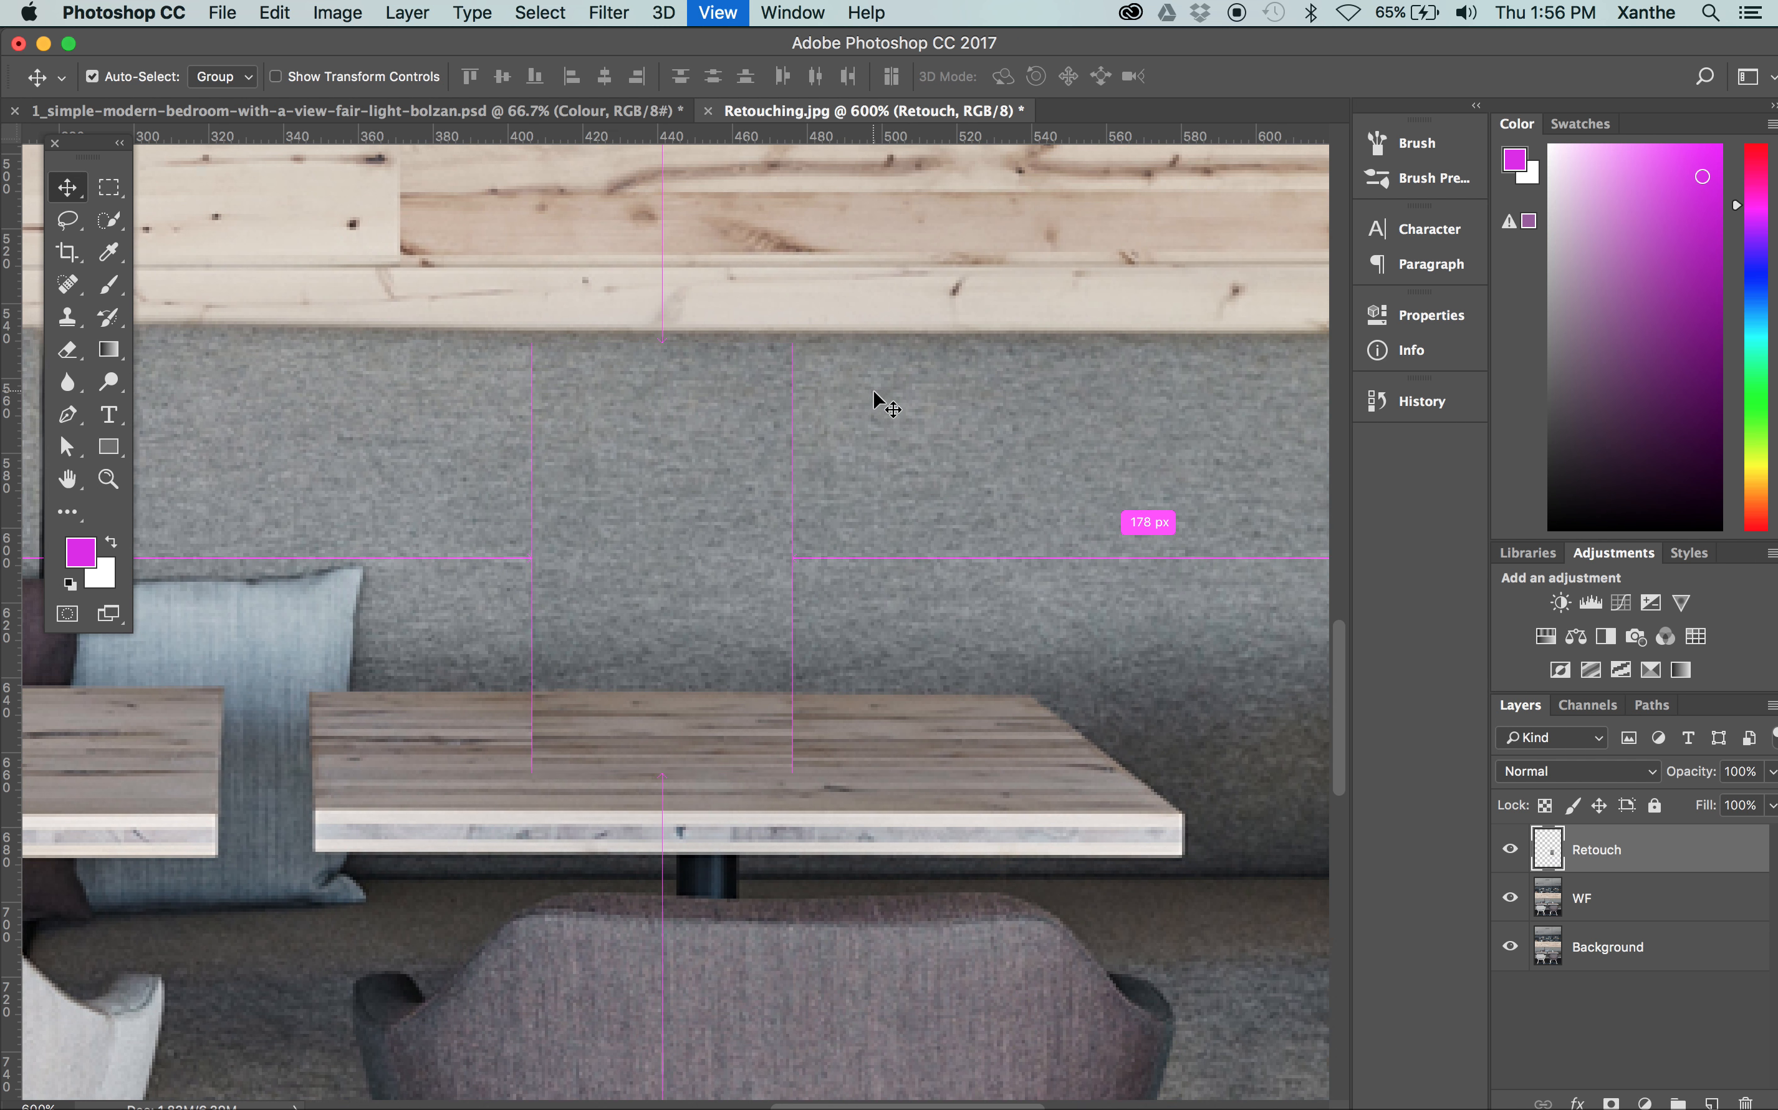
pyautogui.press('super+minus')
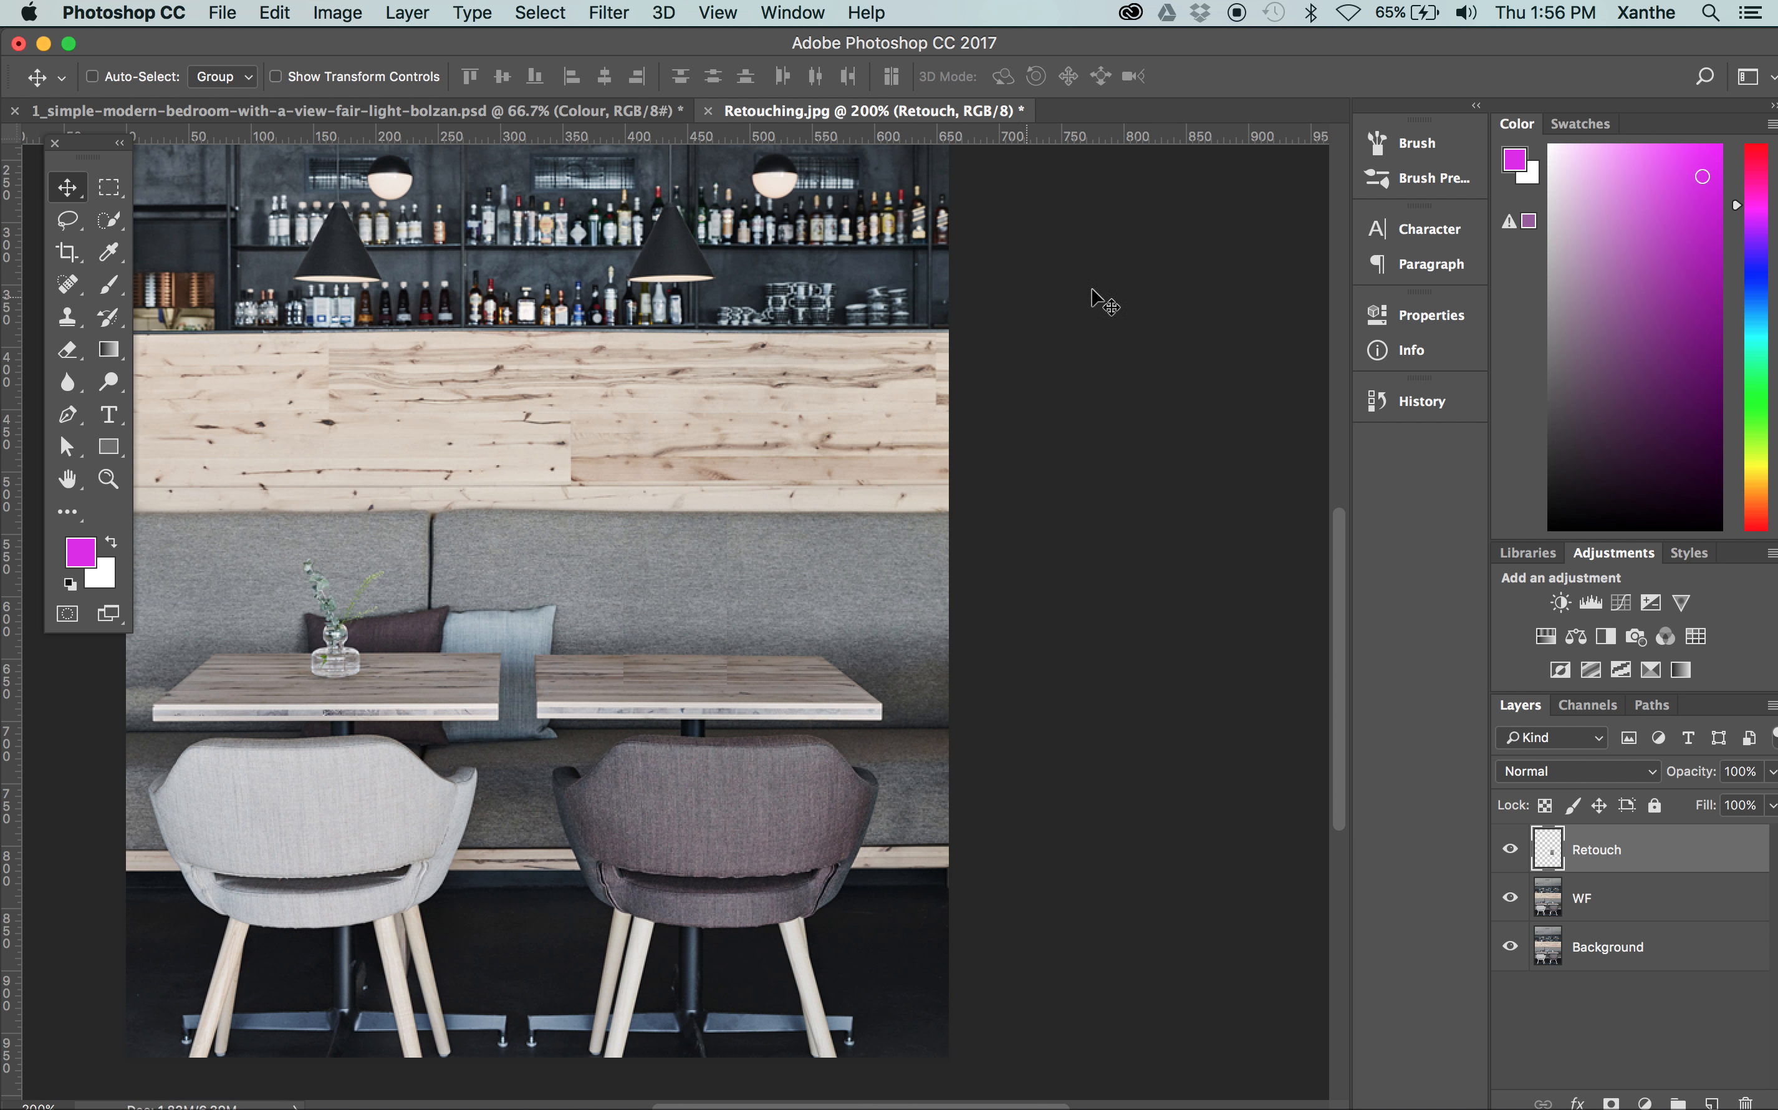
pyautogui.click(1511, 850)
pyautogui.click(1511, 850)
pyautogui.click(1512, 850)
pyautogui.click(1512, 850)
# Erase the hard seams around the edges of the Retouch patch using the Eraser with a soft 9 px brush
pyautogui.press('super+plus')
pyautogui.press('super+plus')
pyautogui.press('super+plus')
pyautogui.press('super+plus')
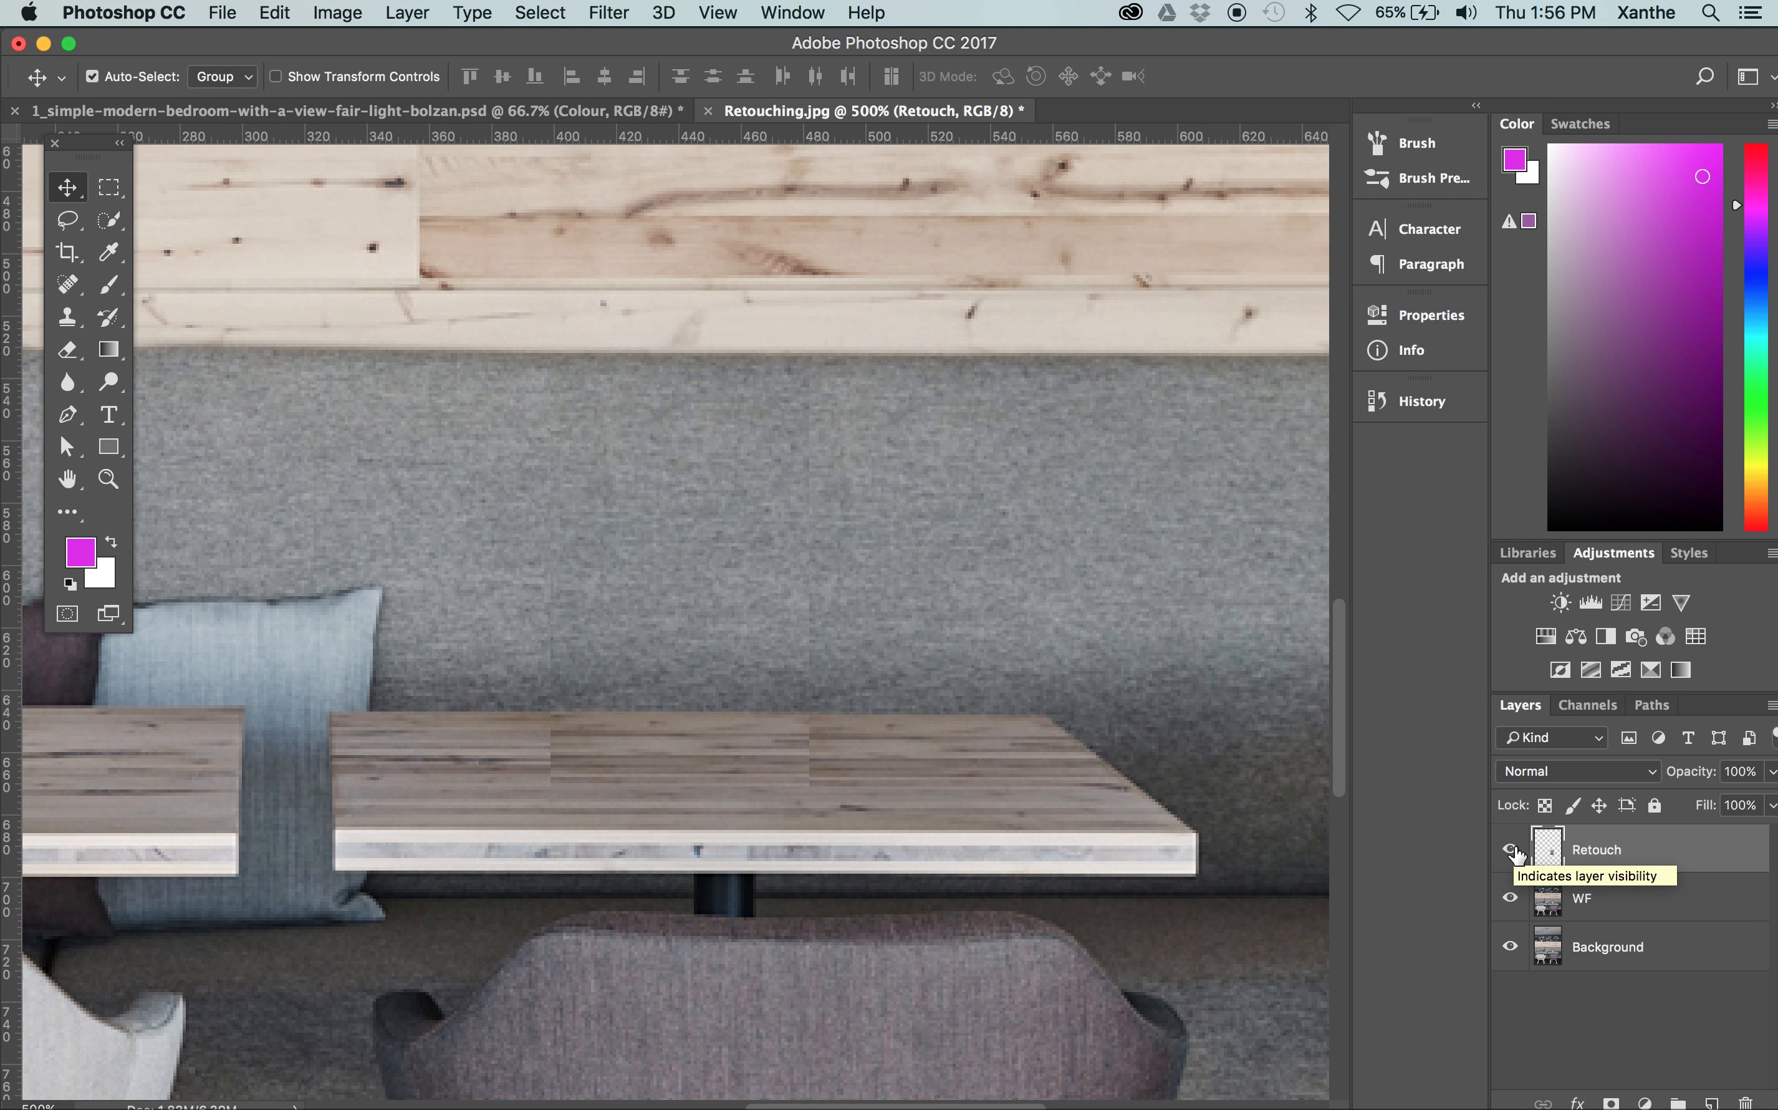
pyautogui.press('super+plus')
pyautogui.press('super+plus')
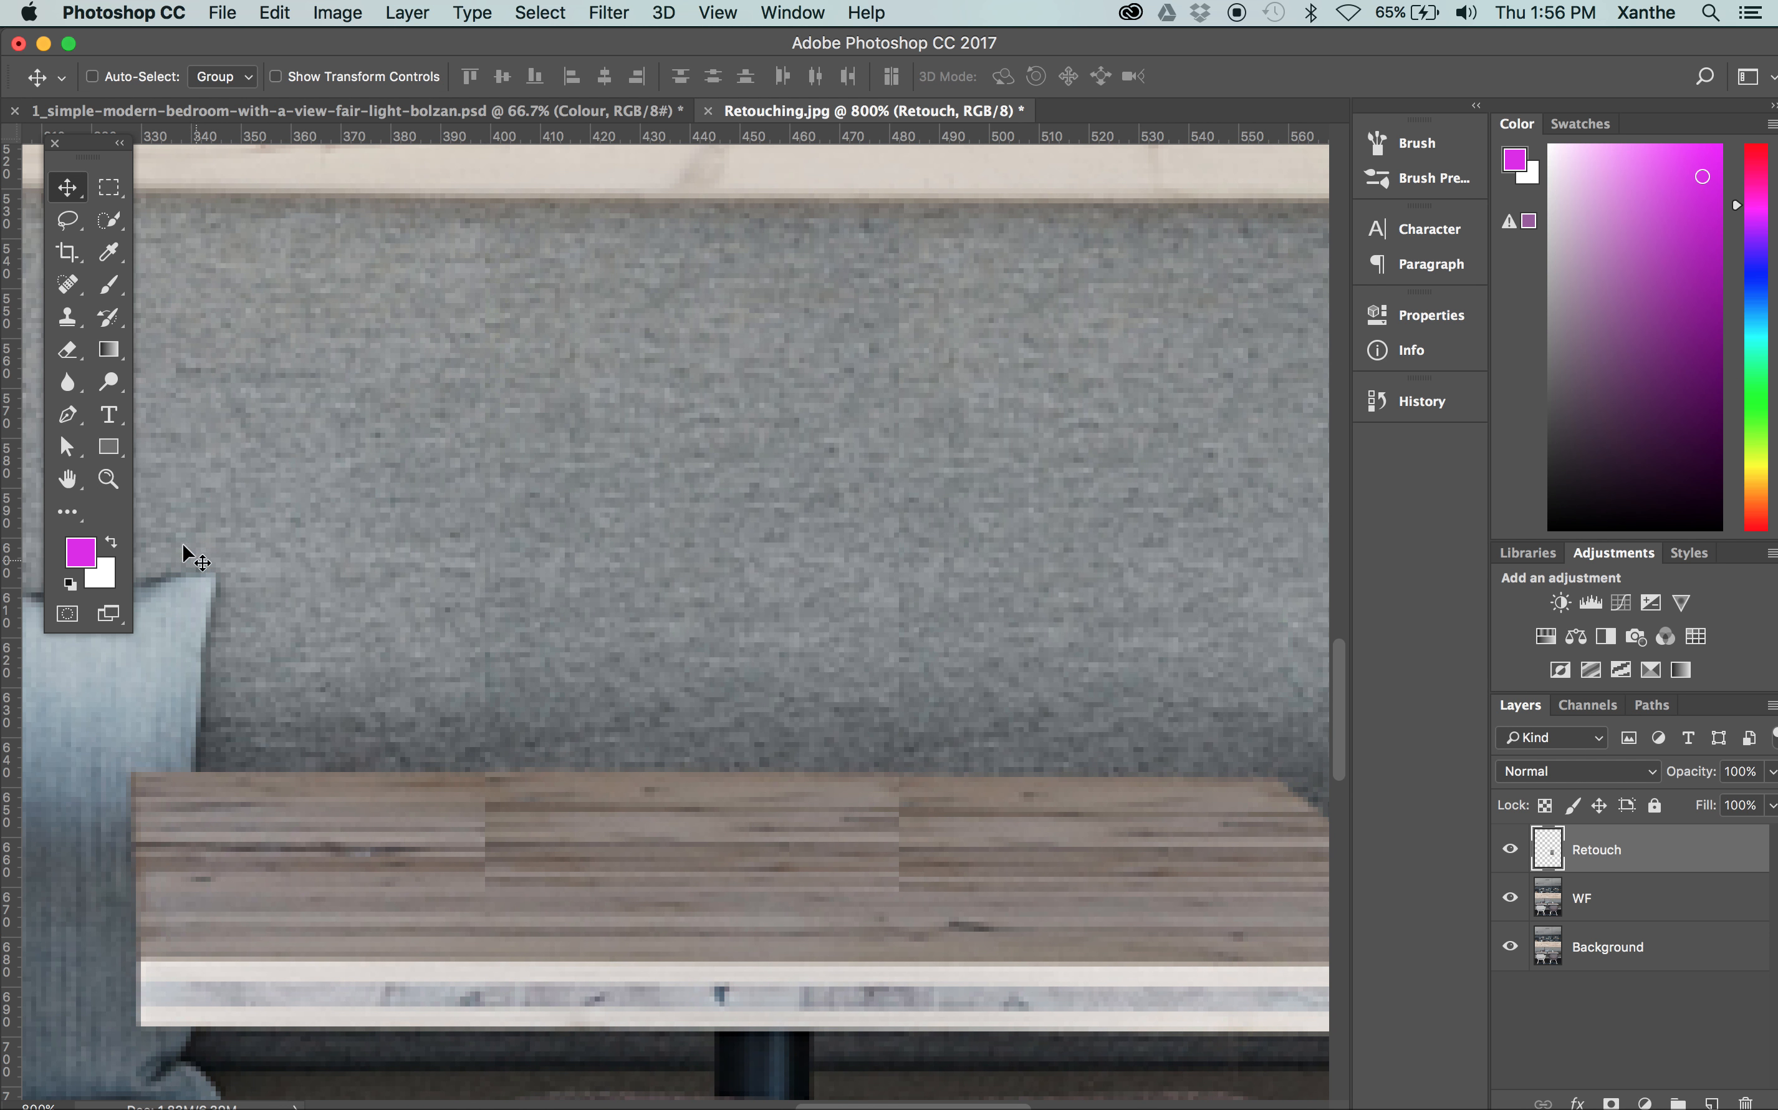
pyautogui.click(67, 351)
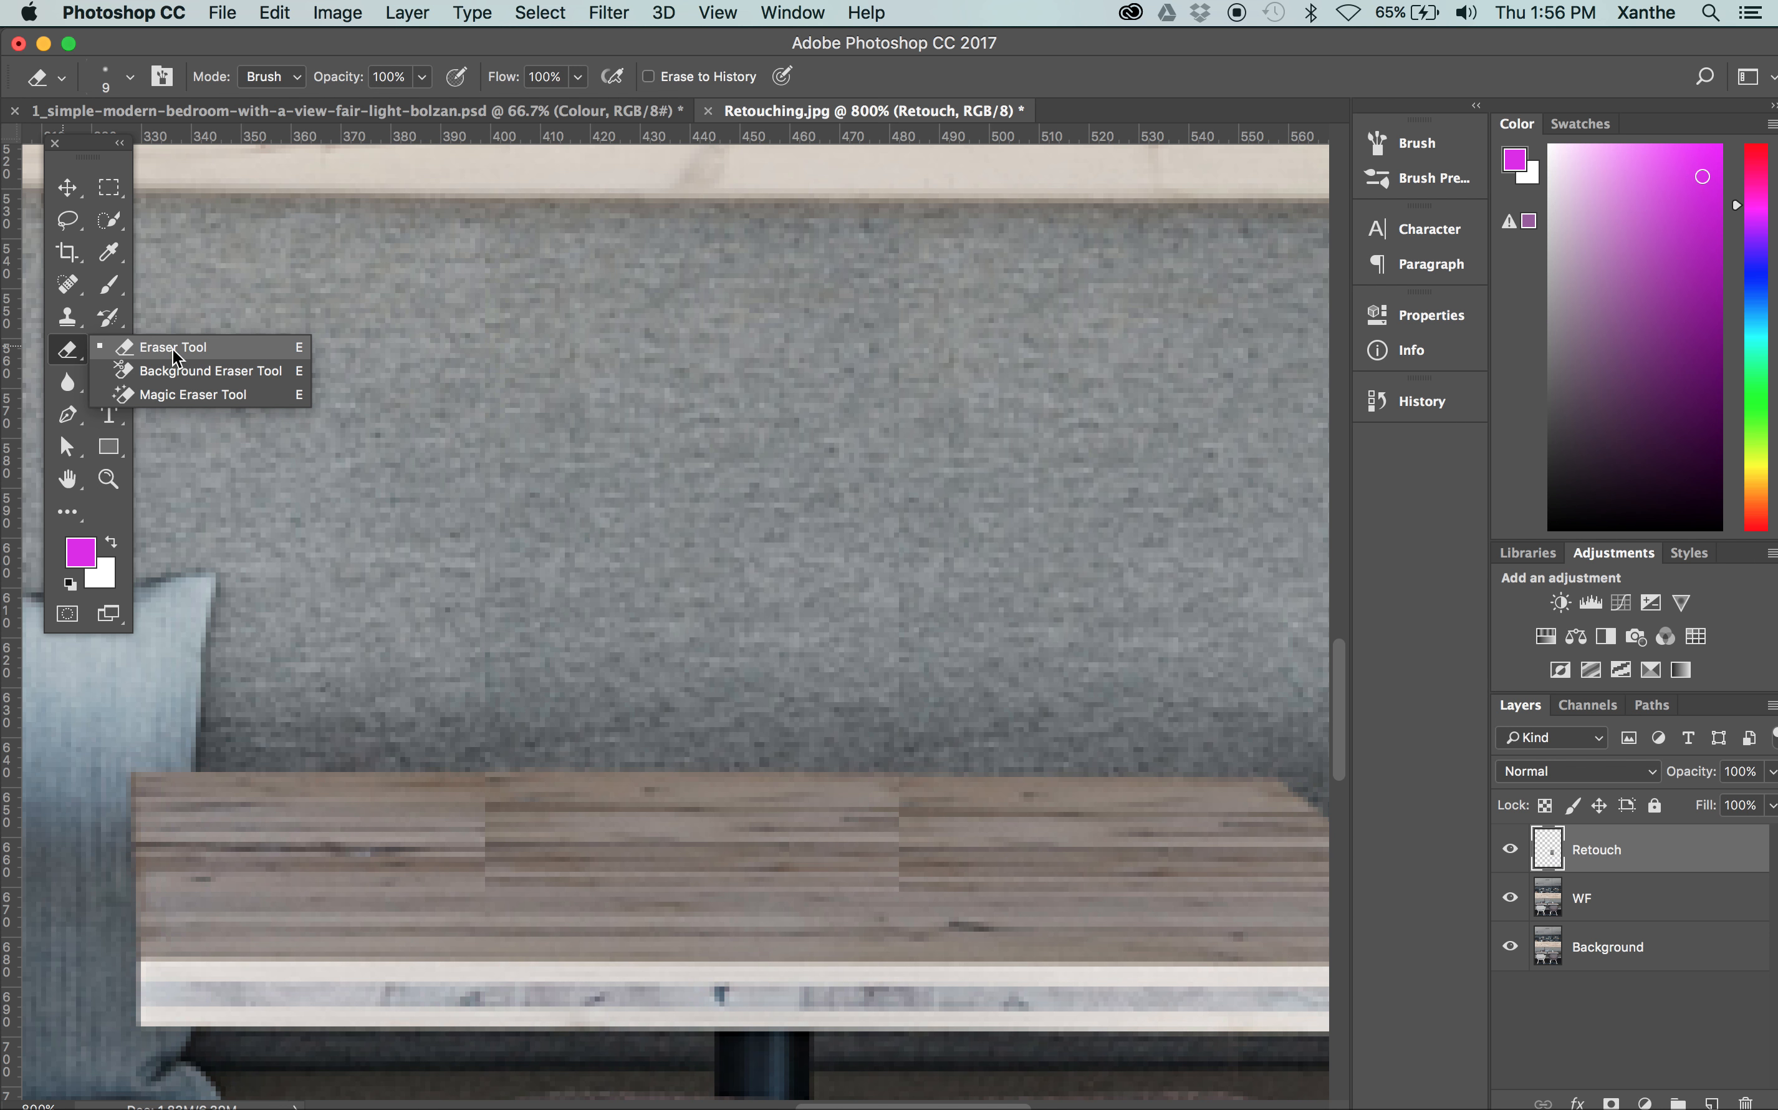
pyautogui.click(458, 430)
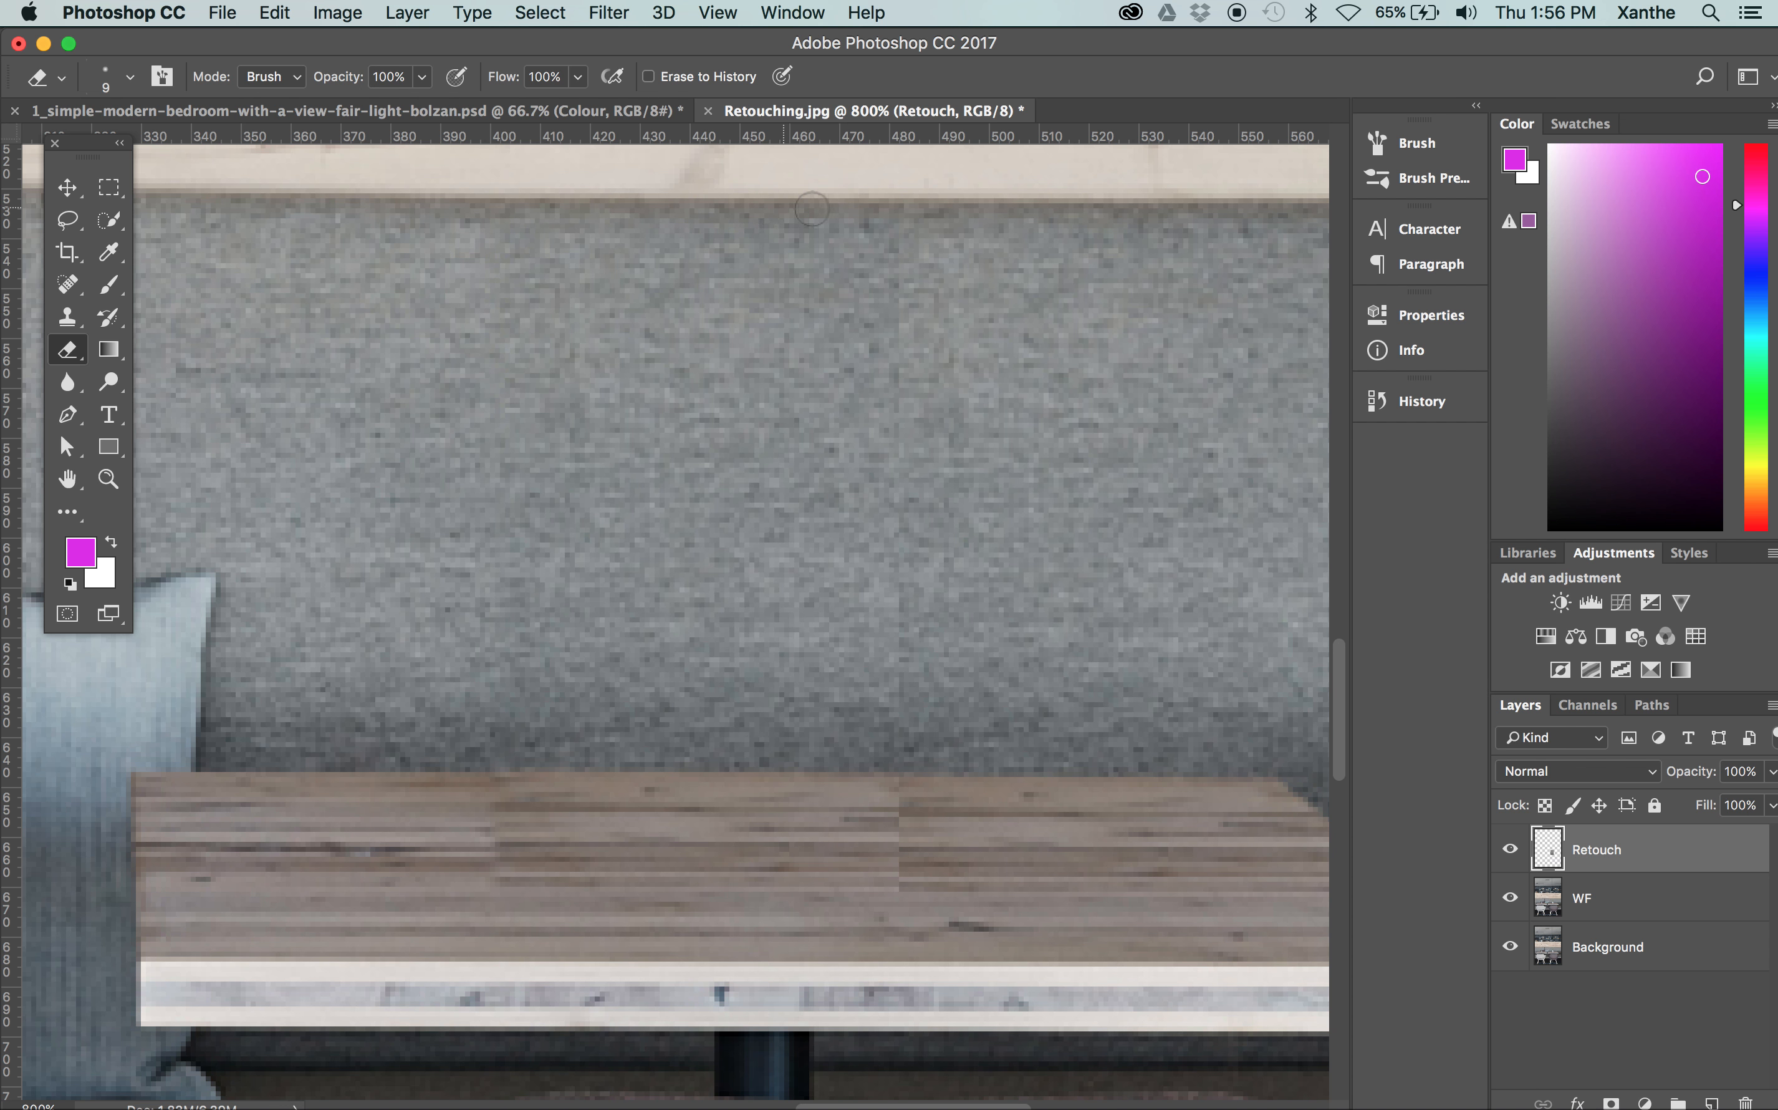
pyautogui.moveTo(904, 564)
pyautogui.mouseDown()
pyautogui.moveTo(890, 933)
pyautogui.moveTo(610, 898)
pyautogui.moveTo(436, 918)
pyautogui.mouseUp()
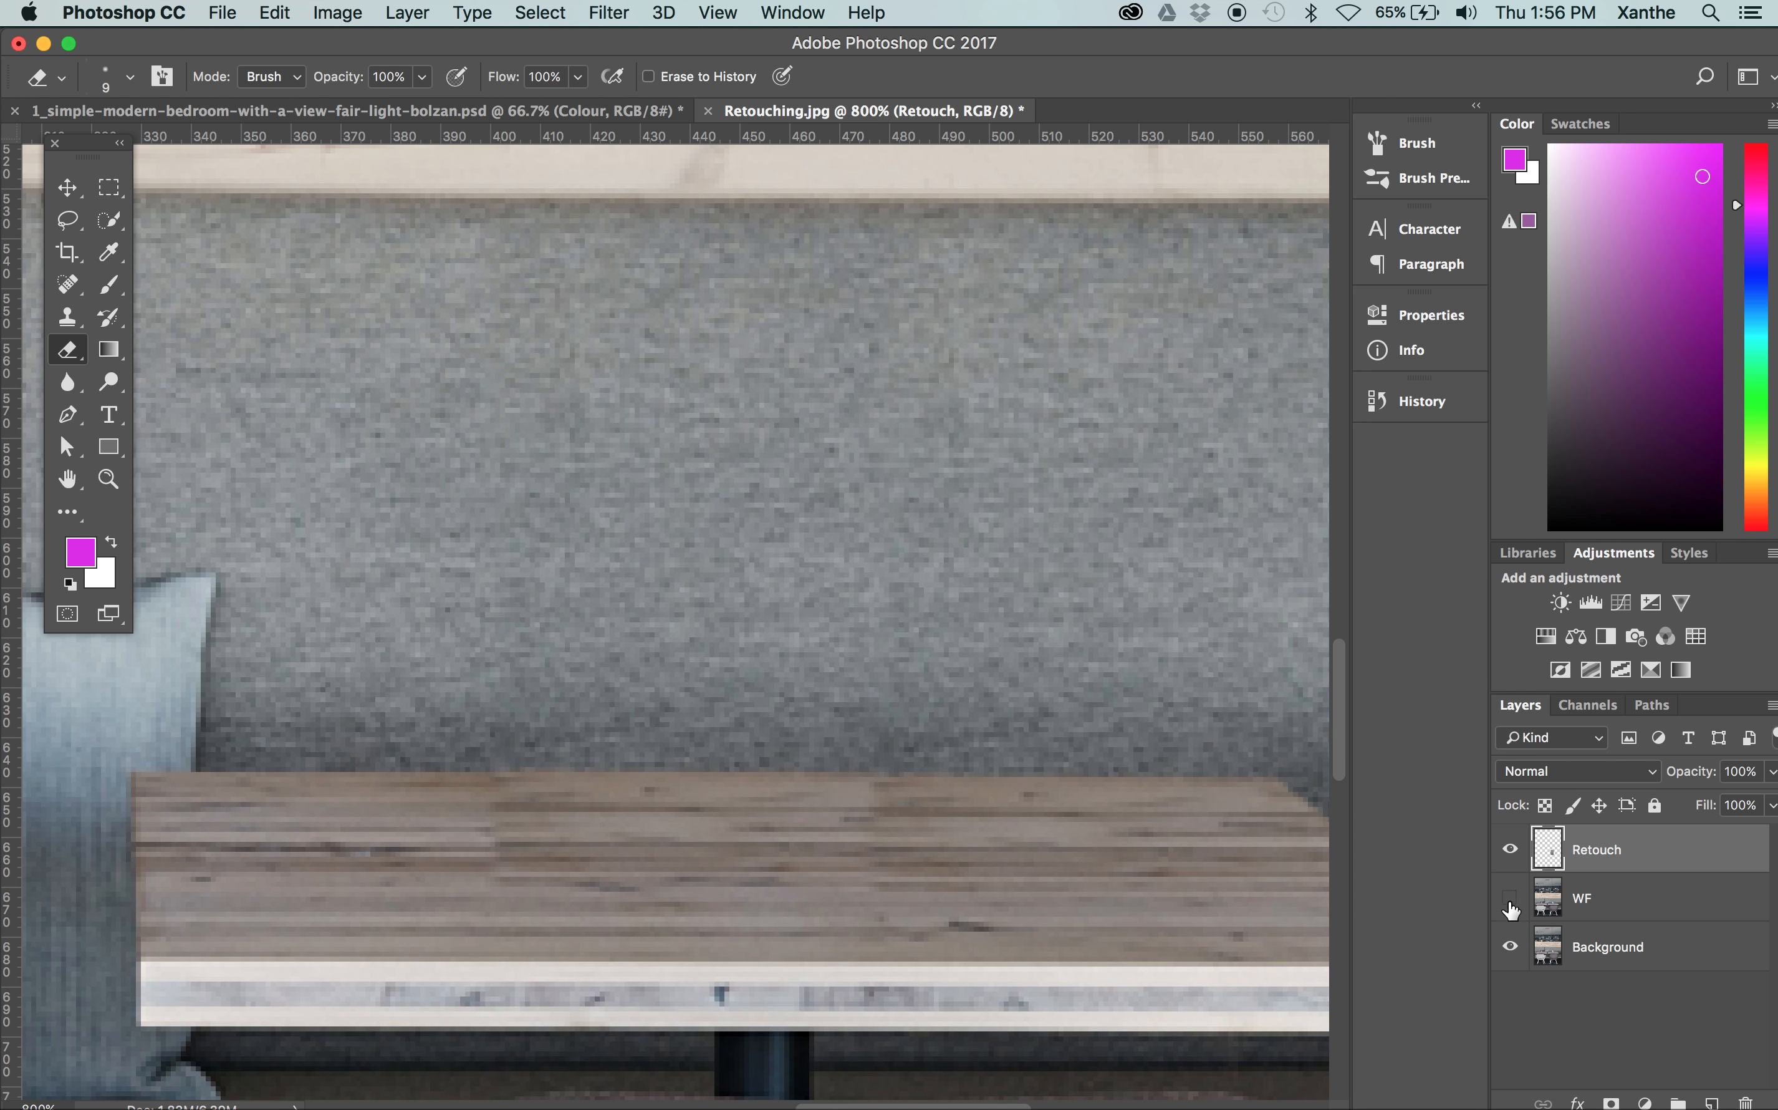
# Hide the WF and Background layers, and revert the document history to the Move state before the erasing
pyautogui.moveTo(1510, 897); pyautogui.dragTo(1511, 974)
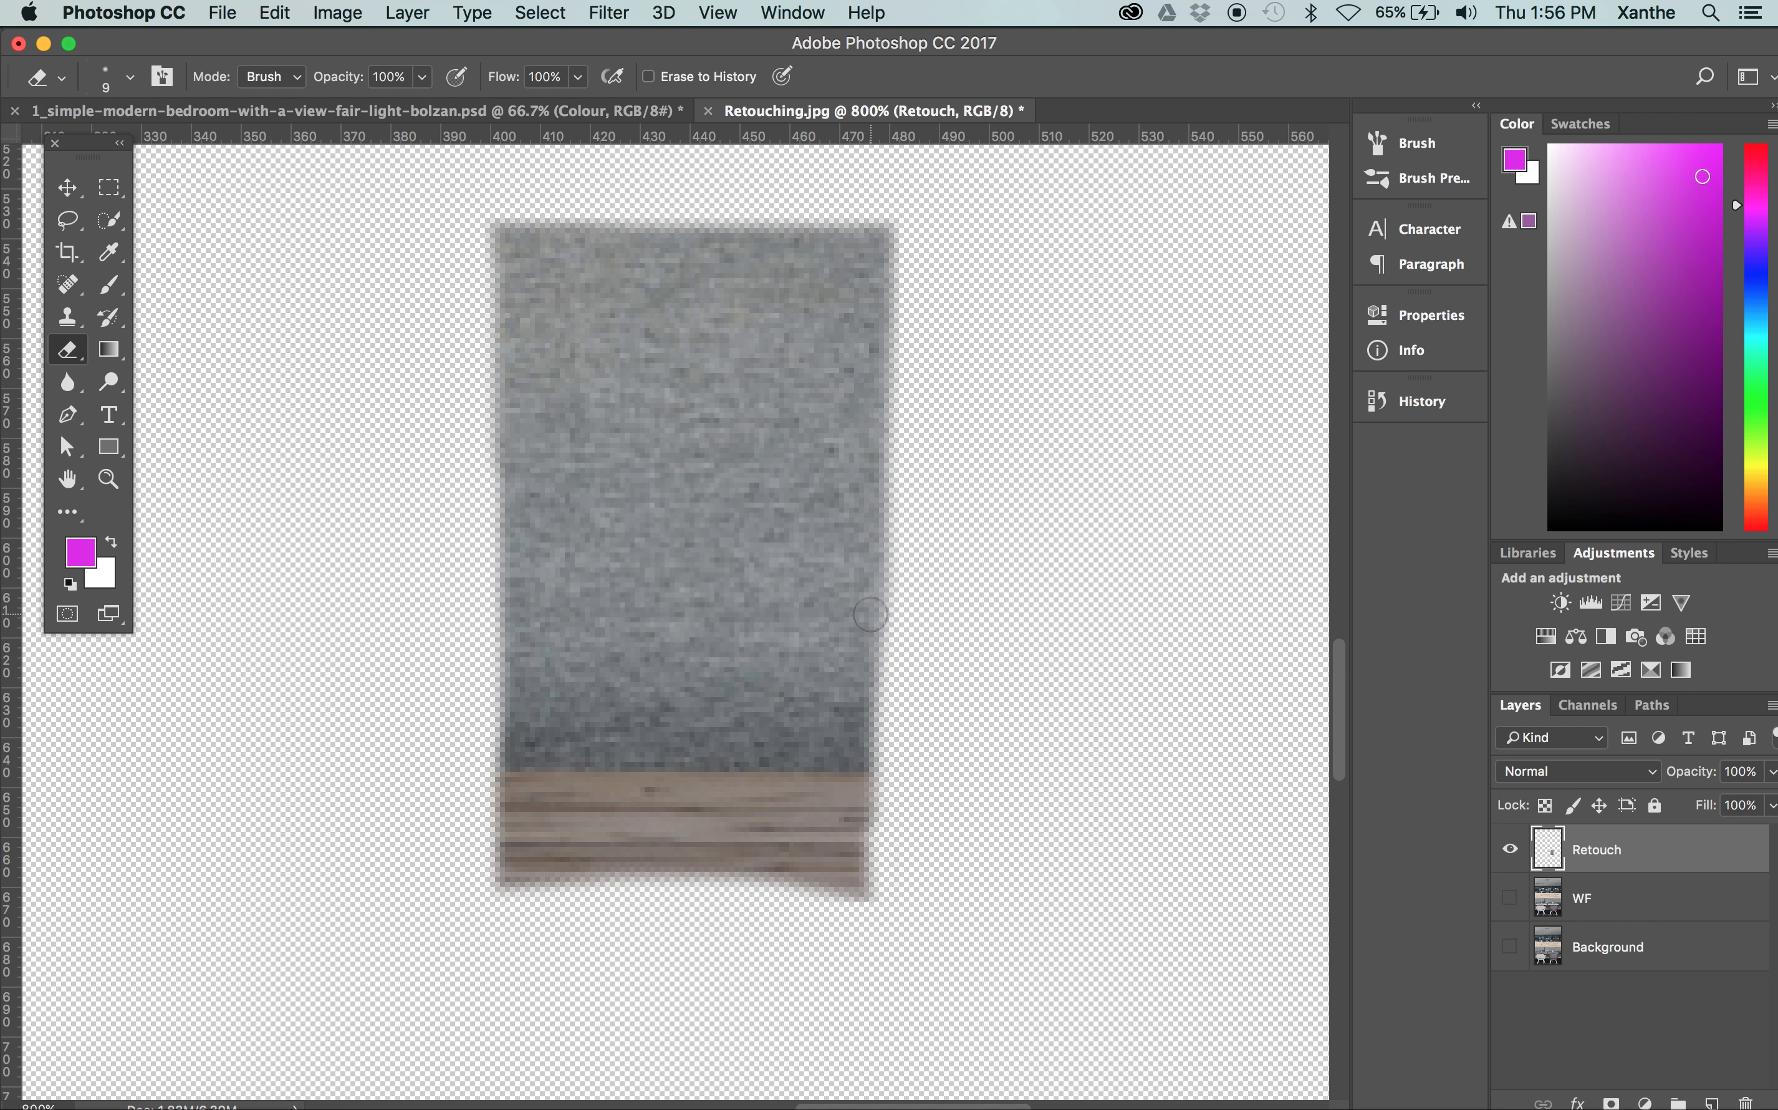
pyautogui.click(1403, 400)
pyautogui.click(1176, 618)
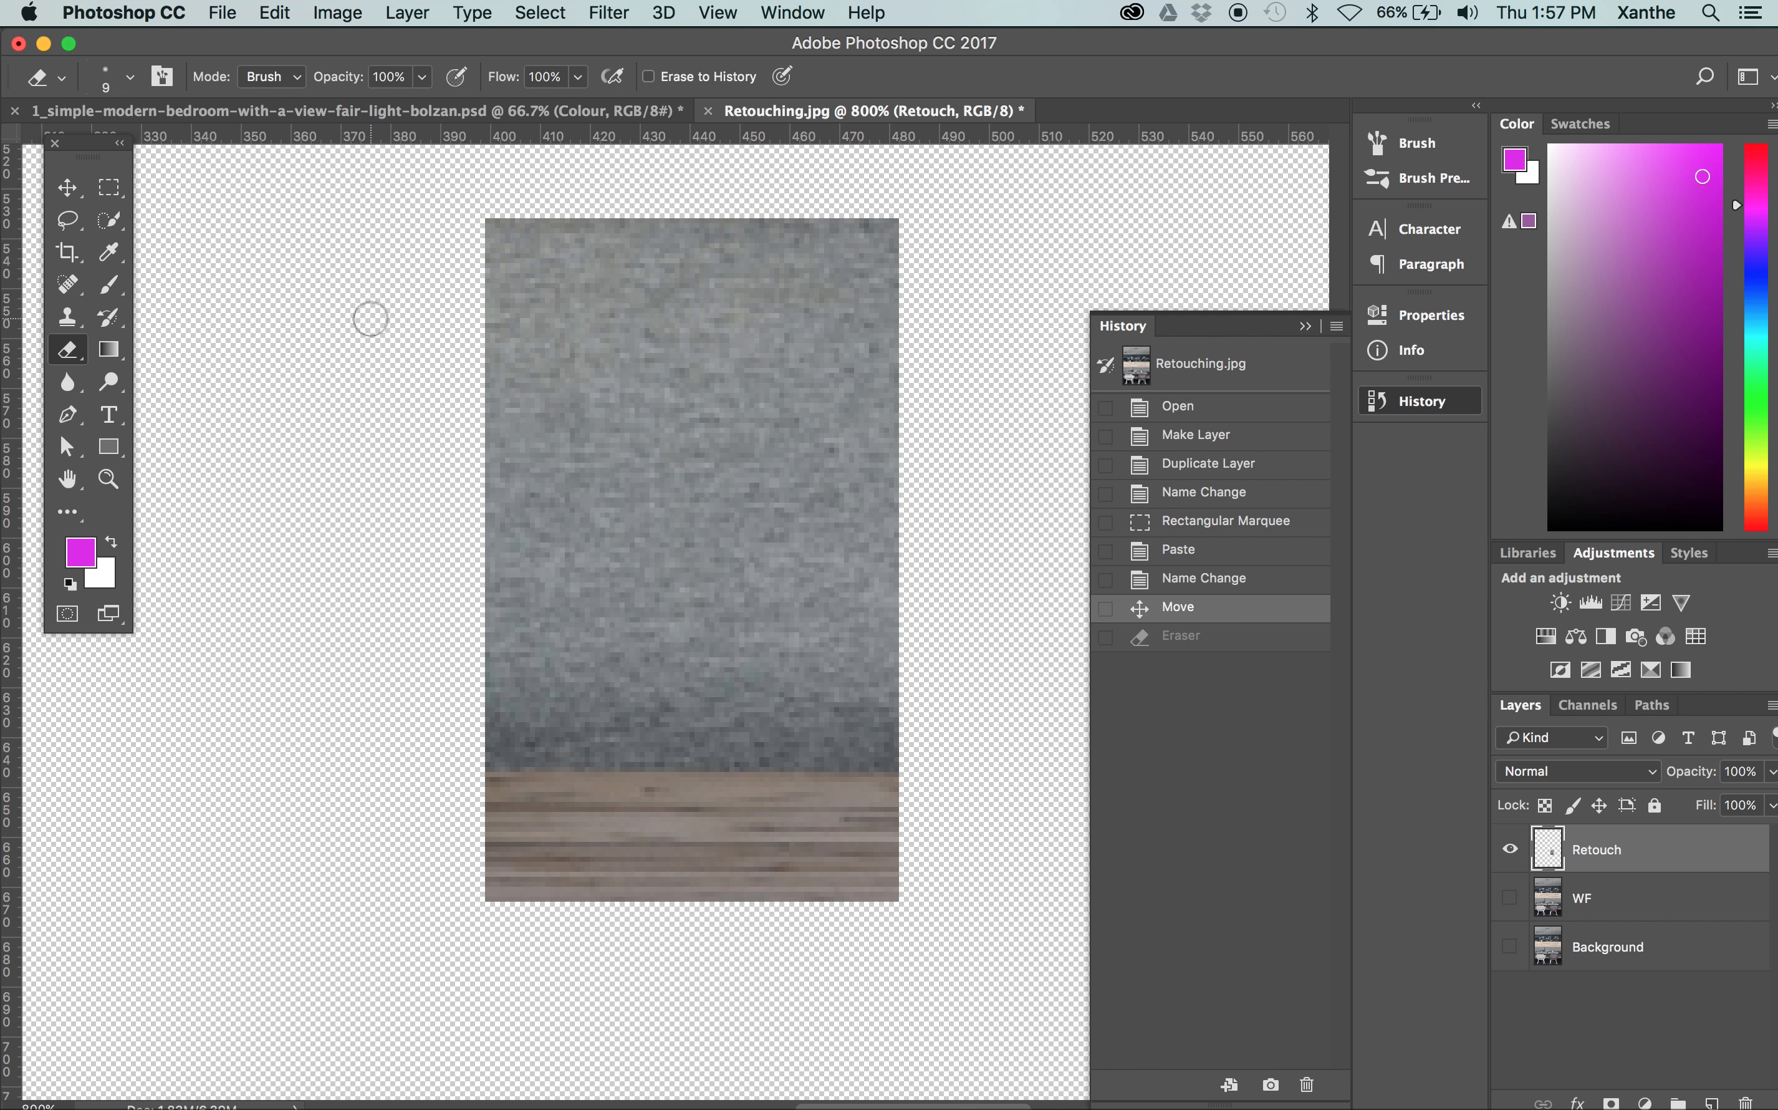
# Set the Eraser's brush size to 17 px, keeping the Brush mode
pyautogui.click(294, 70)
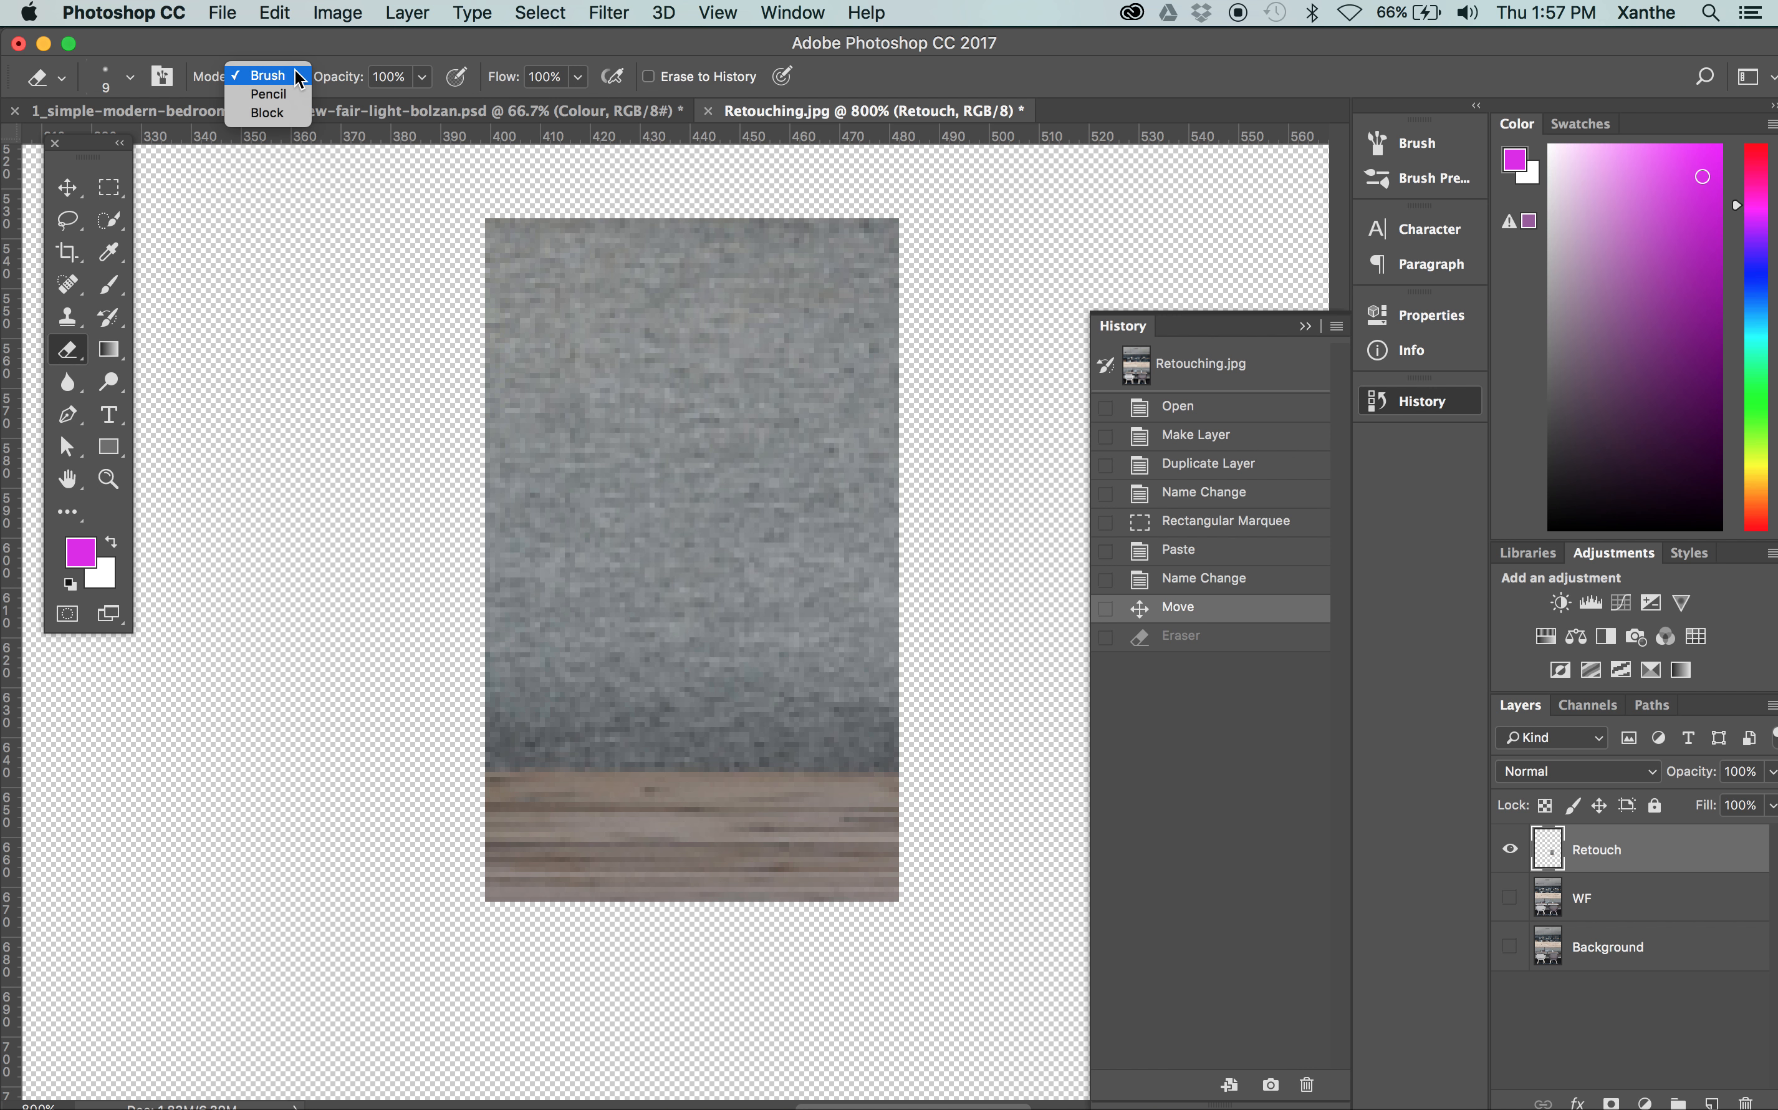
pyautogui.click(295, 70)
pyautogui.click(129, 73)
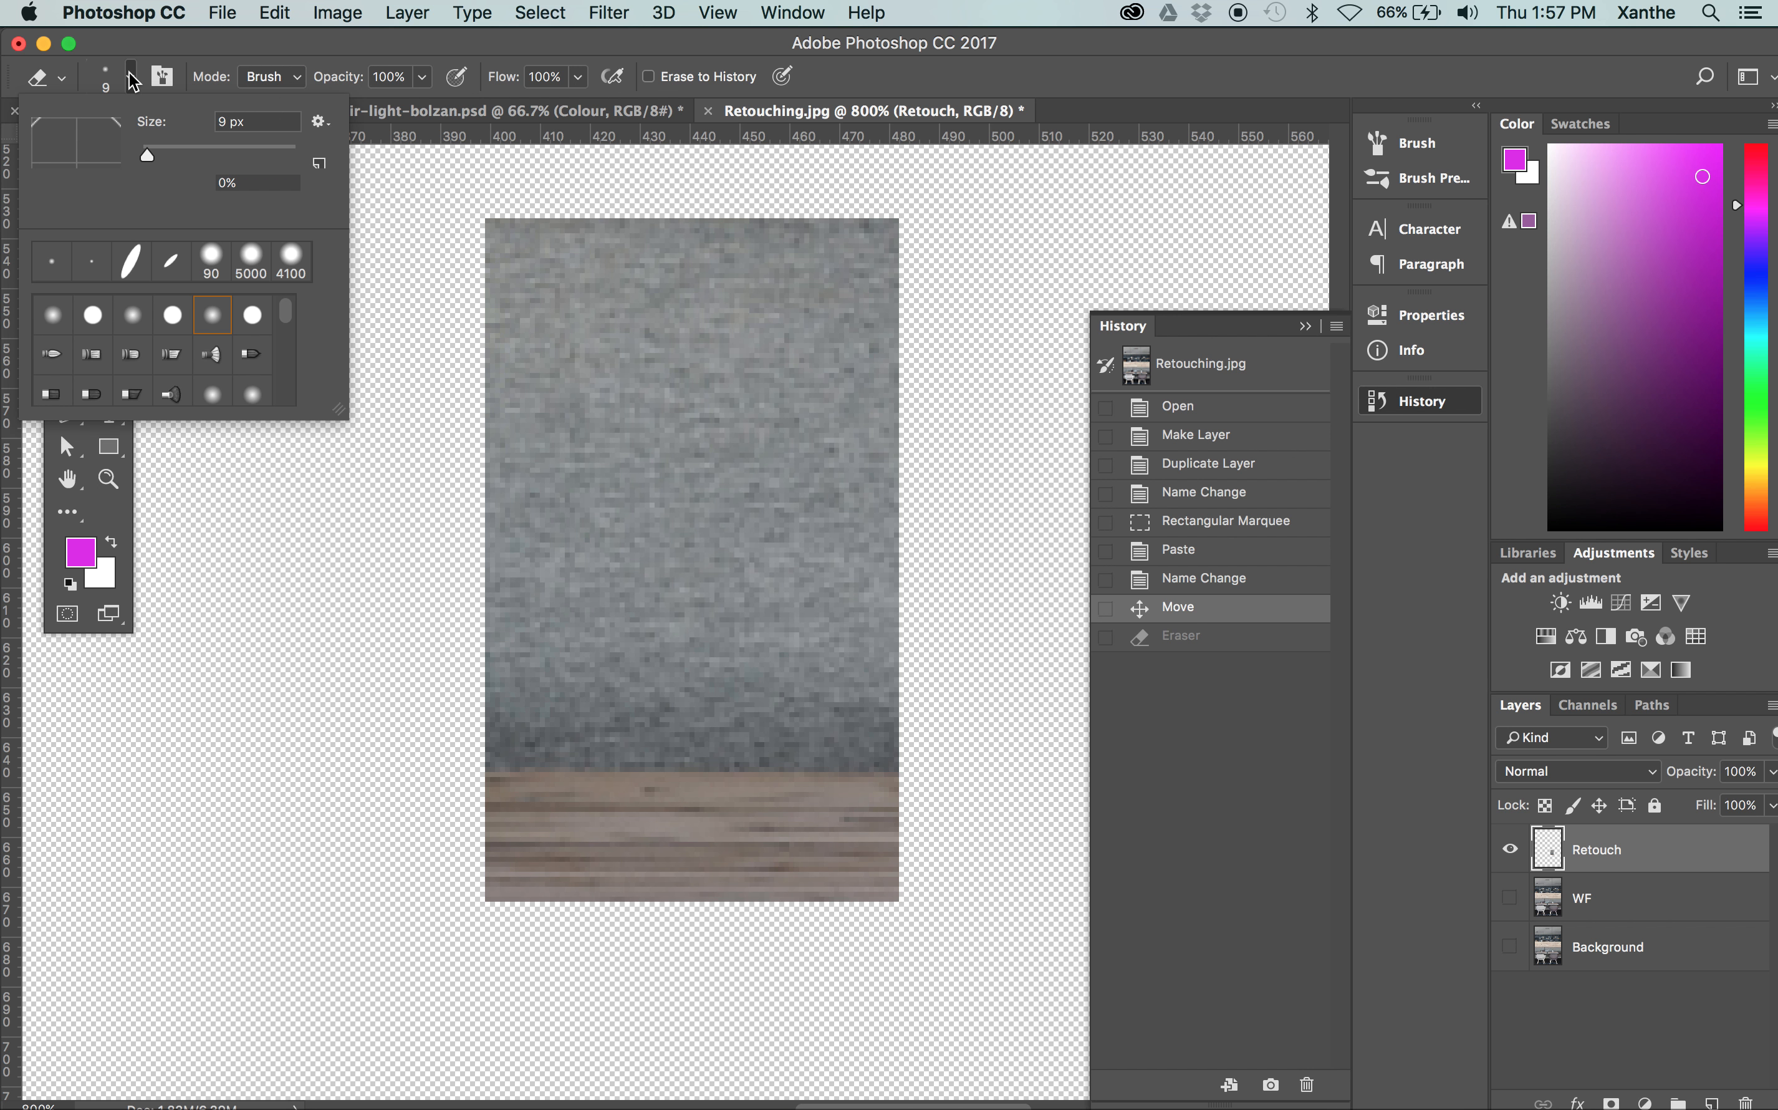
pyautogui.moveTo(149, 154); pyautogui.dragTo(258, 154)
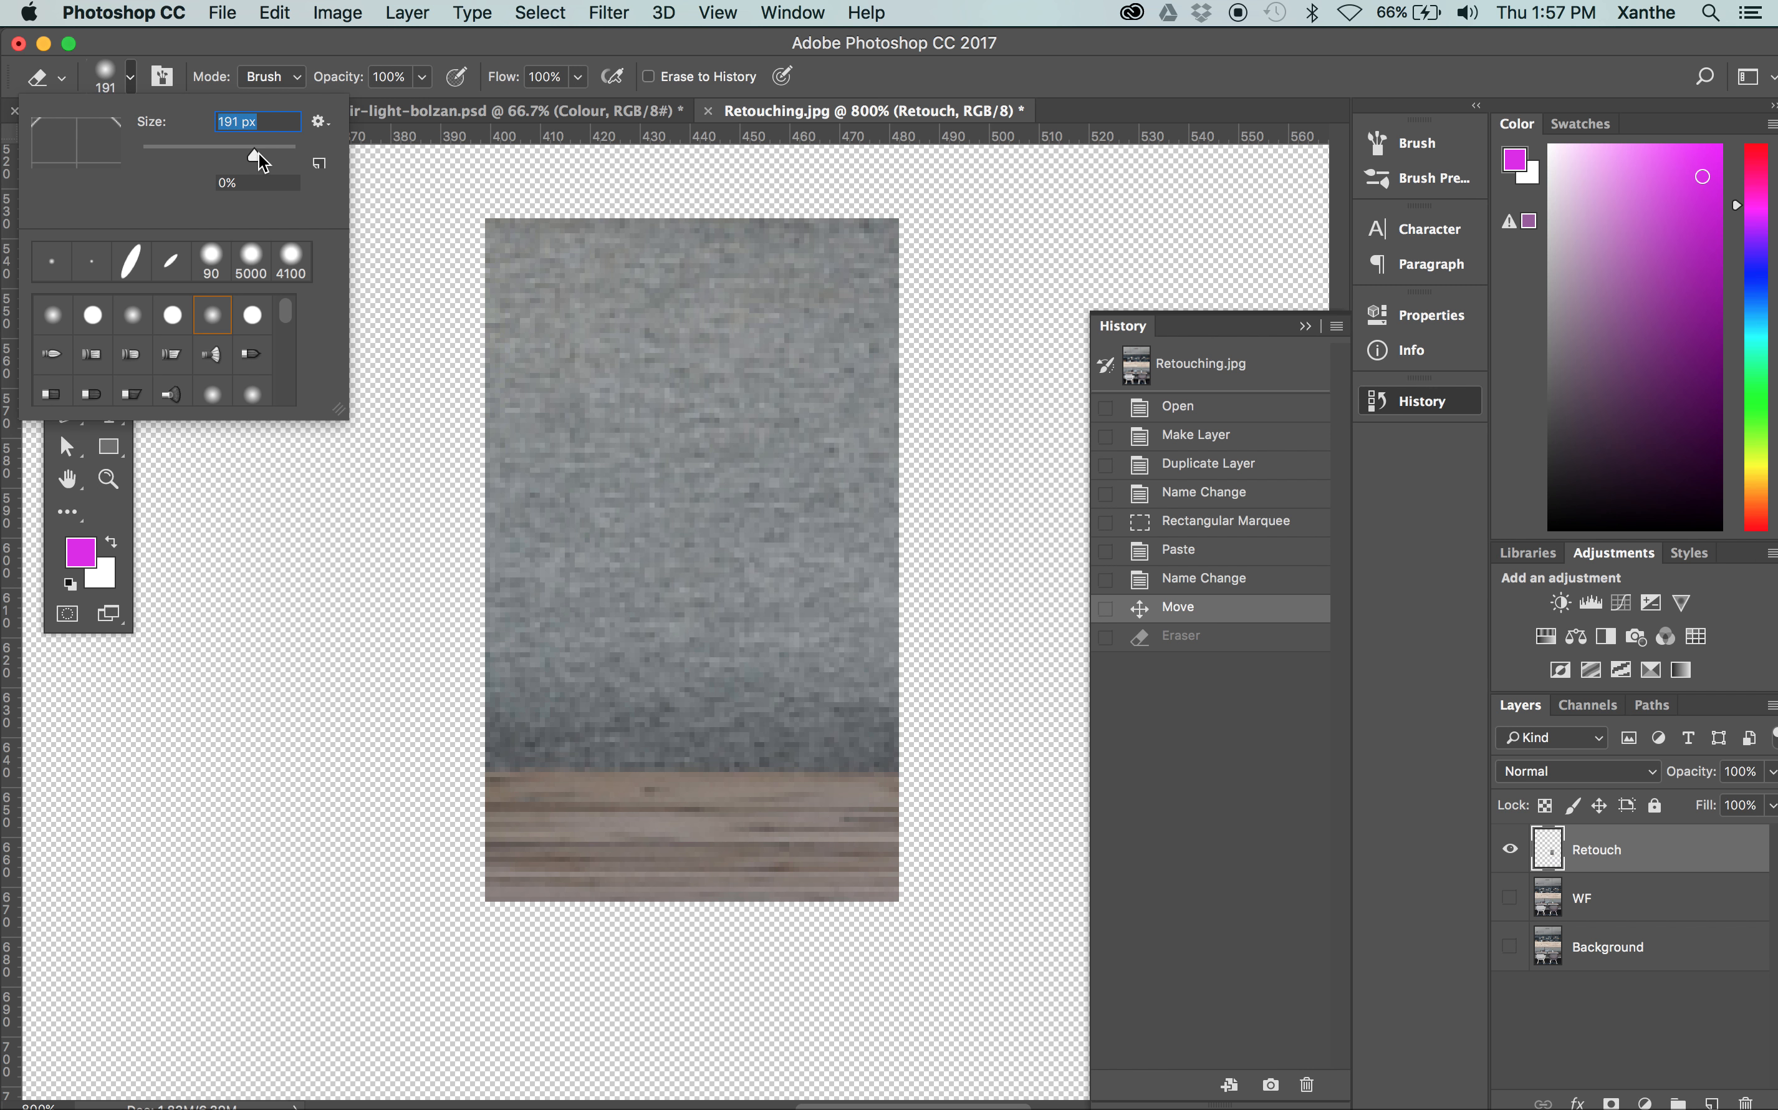
pyautogui.click(200, 150)
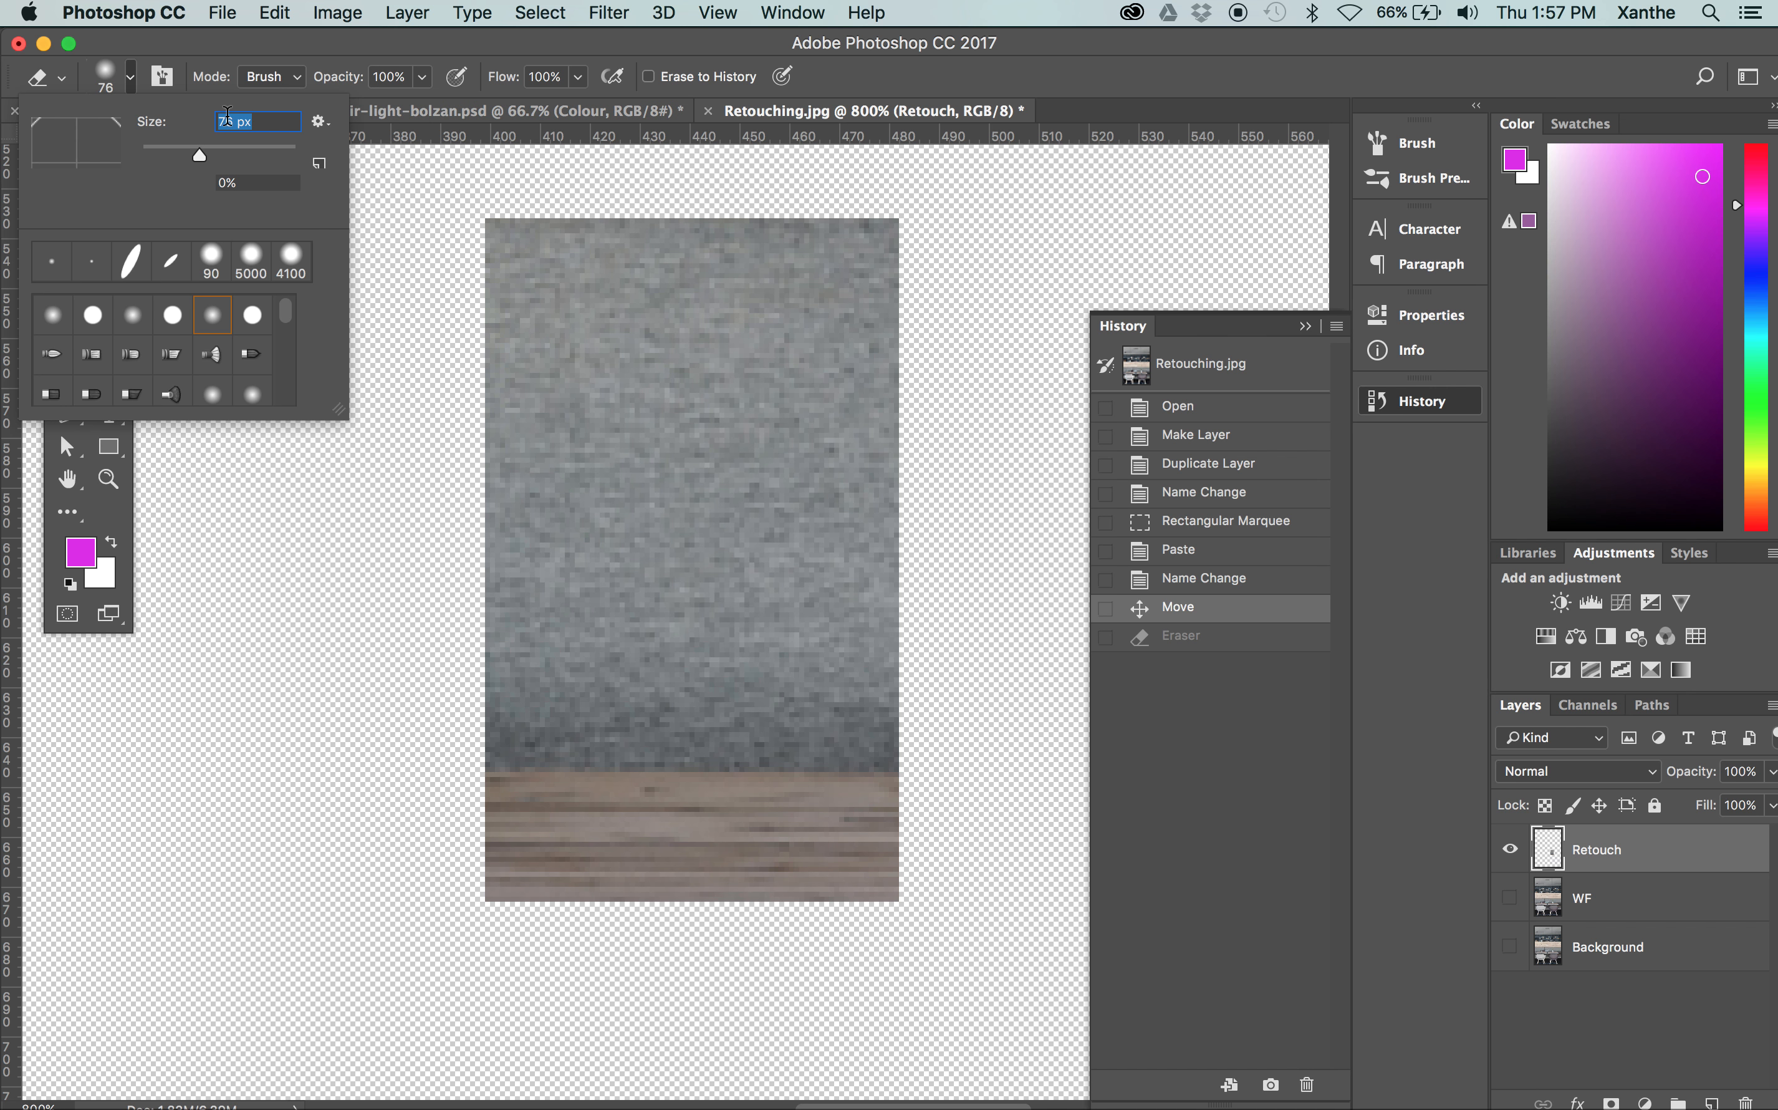
pyautogui.moveTo(200, 153); pyautogui.dragTo(145, 154)
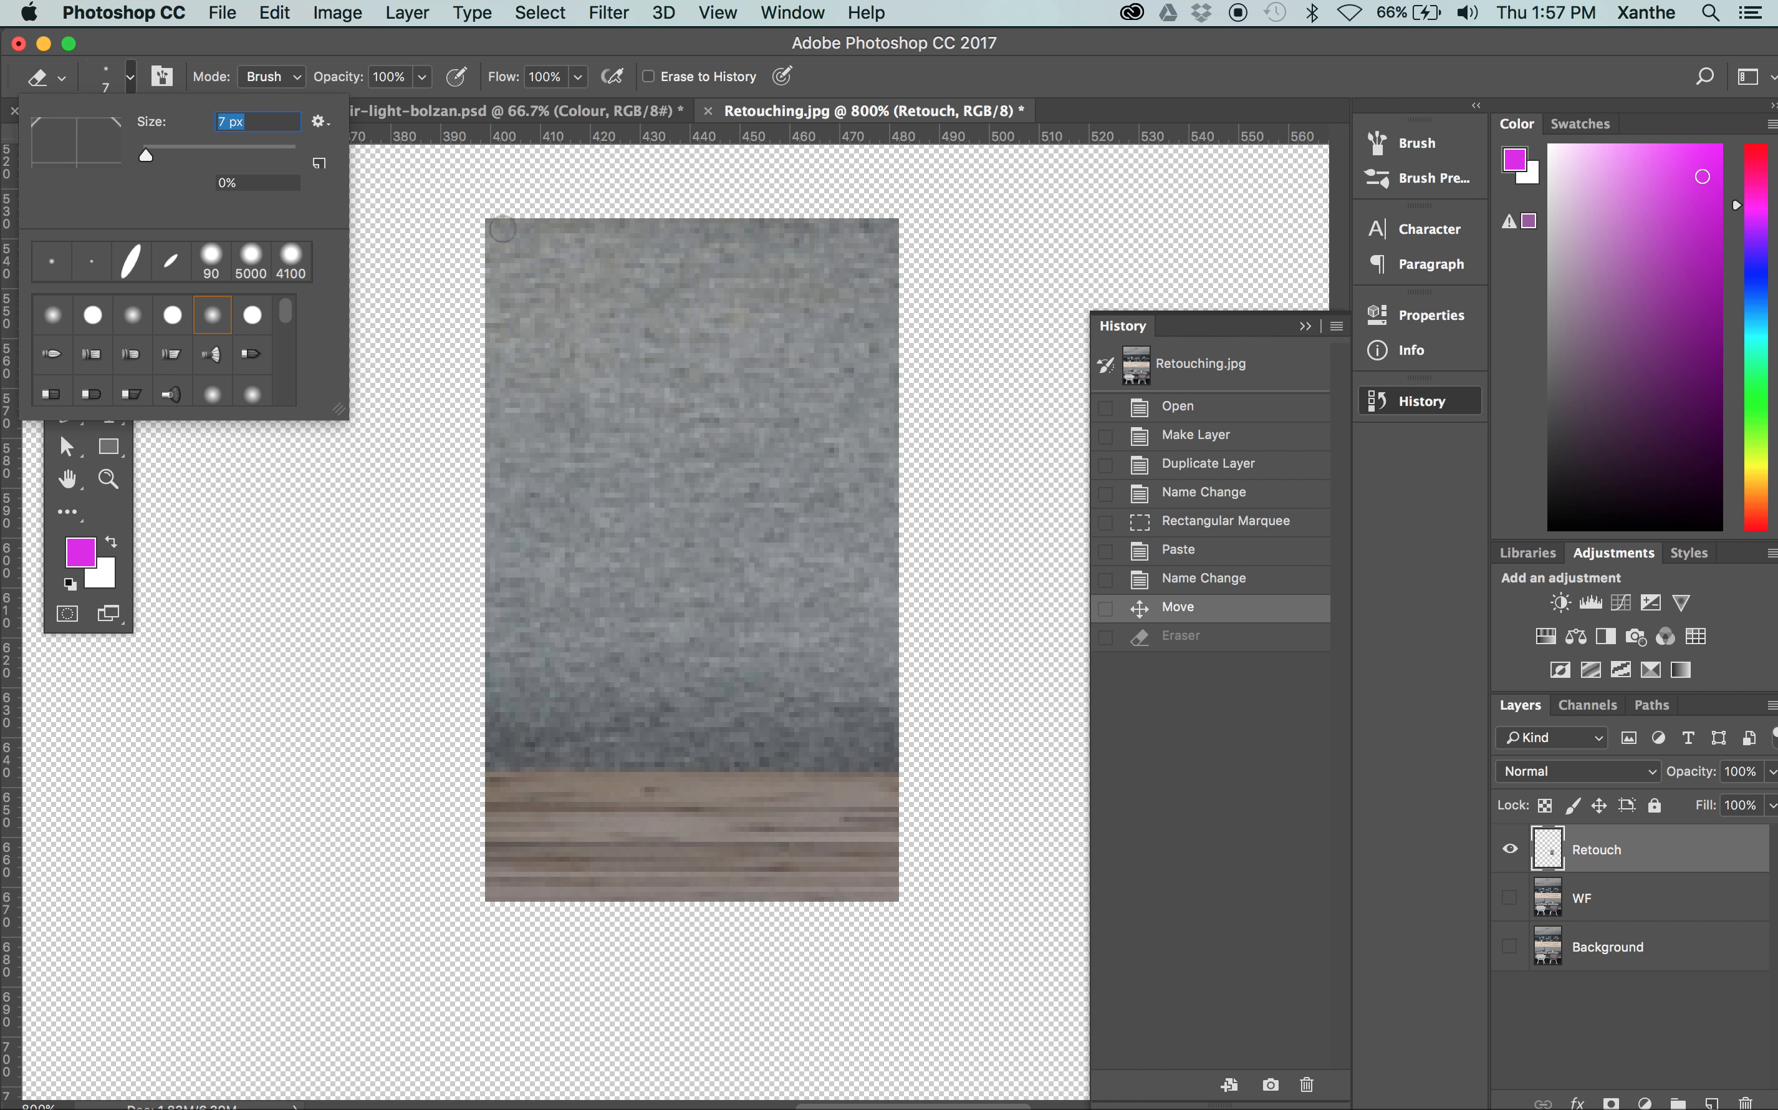
pyautogui.click(152, 153)
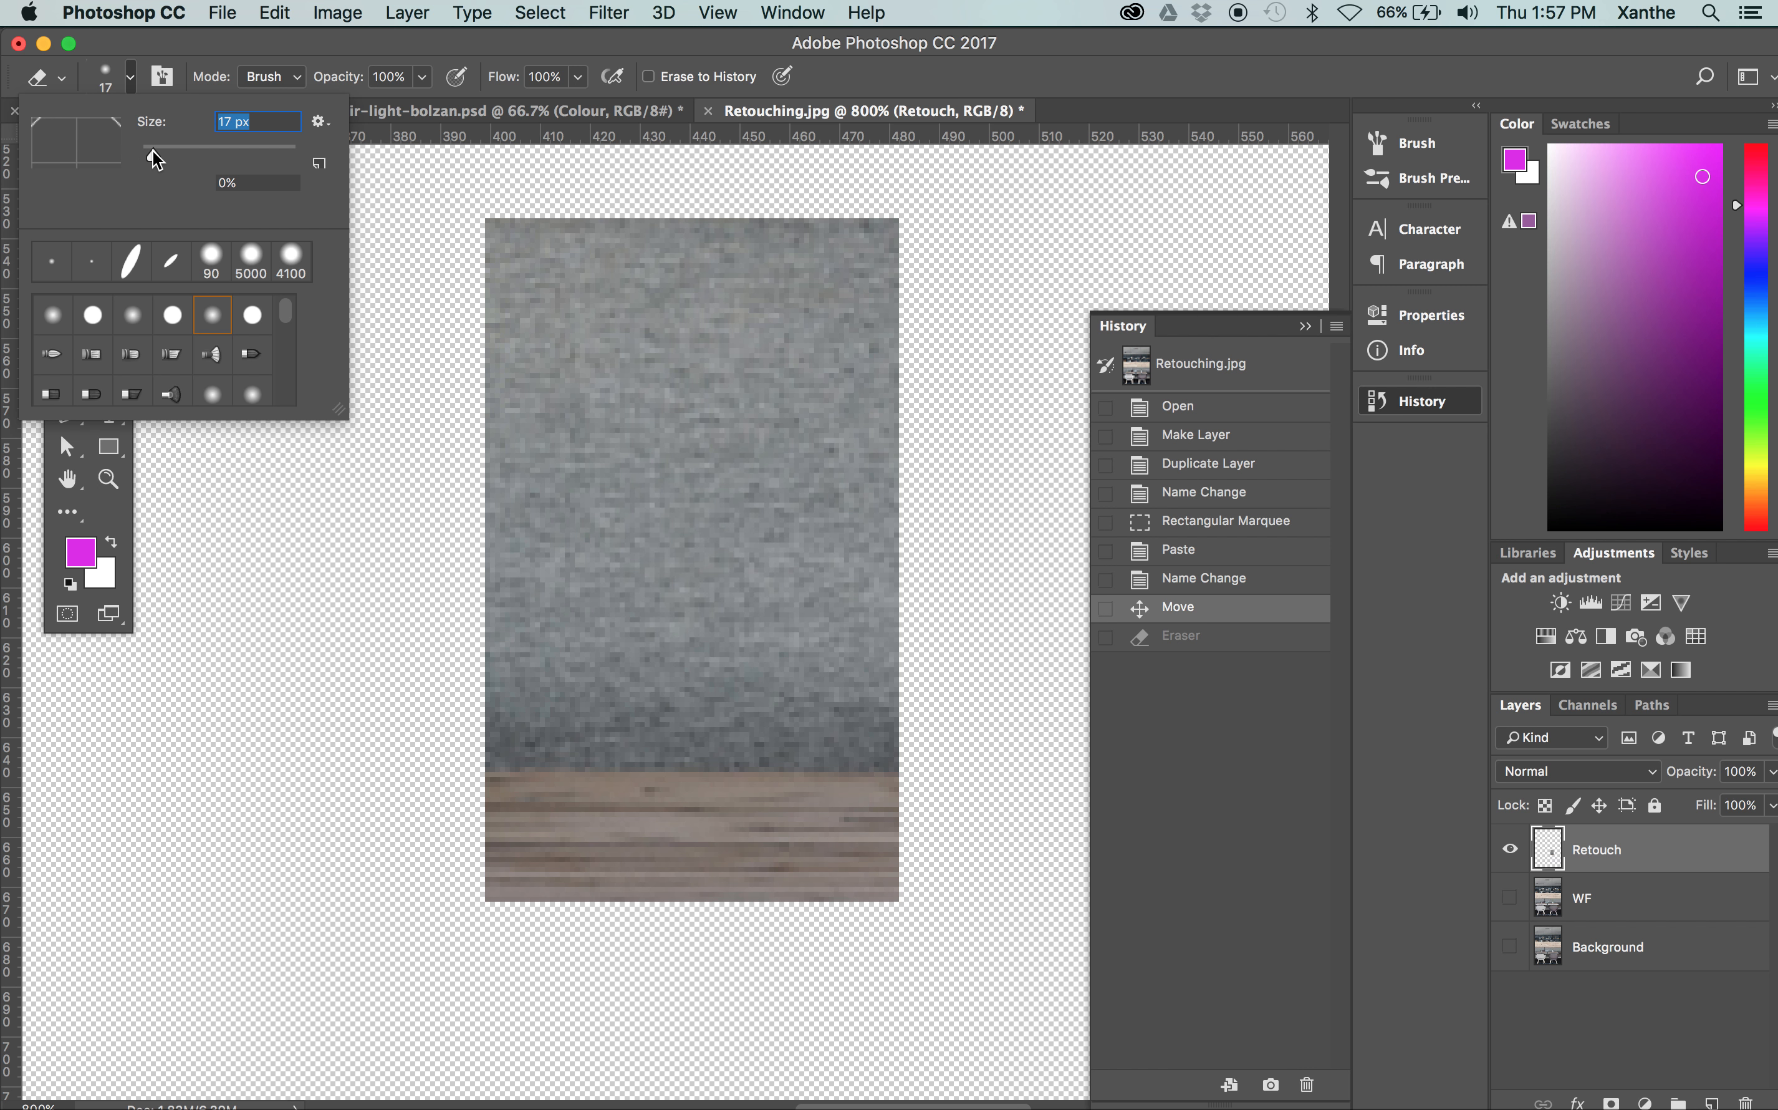
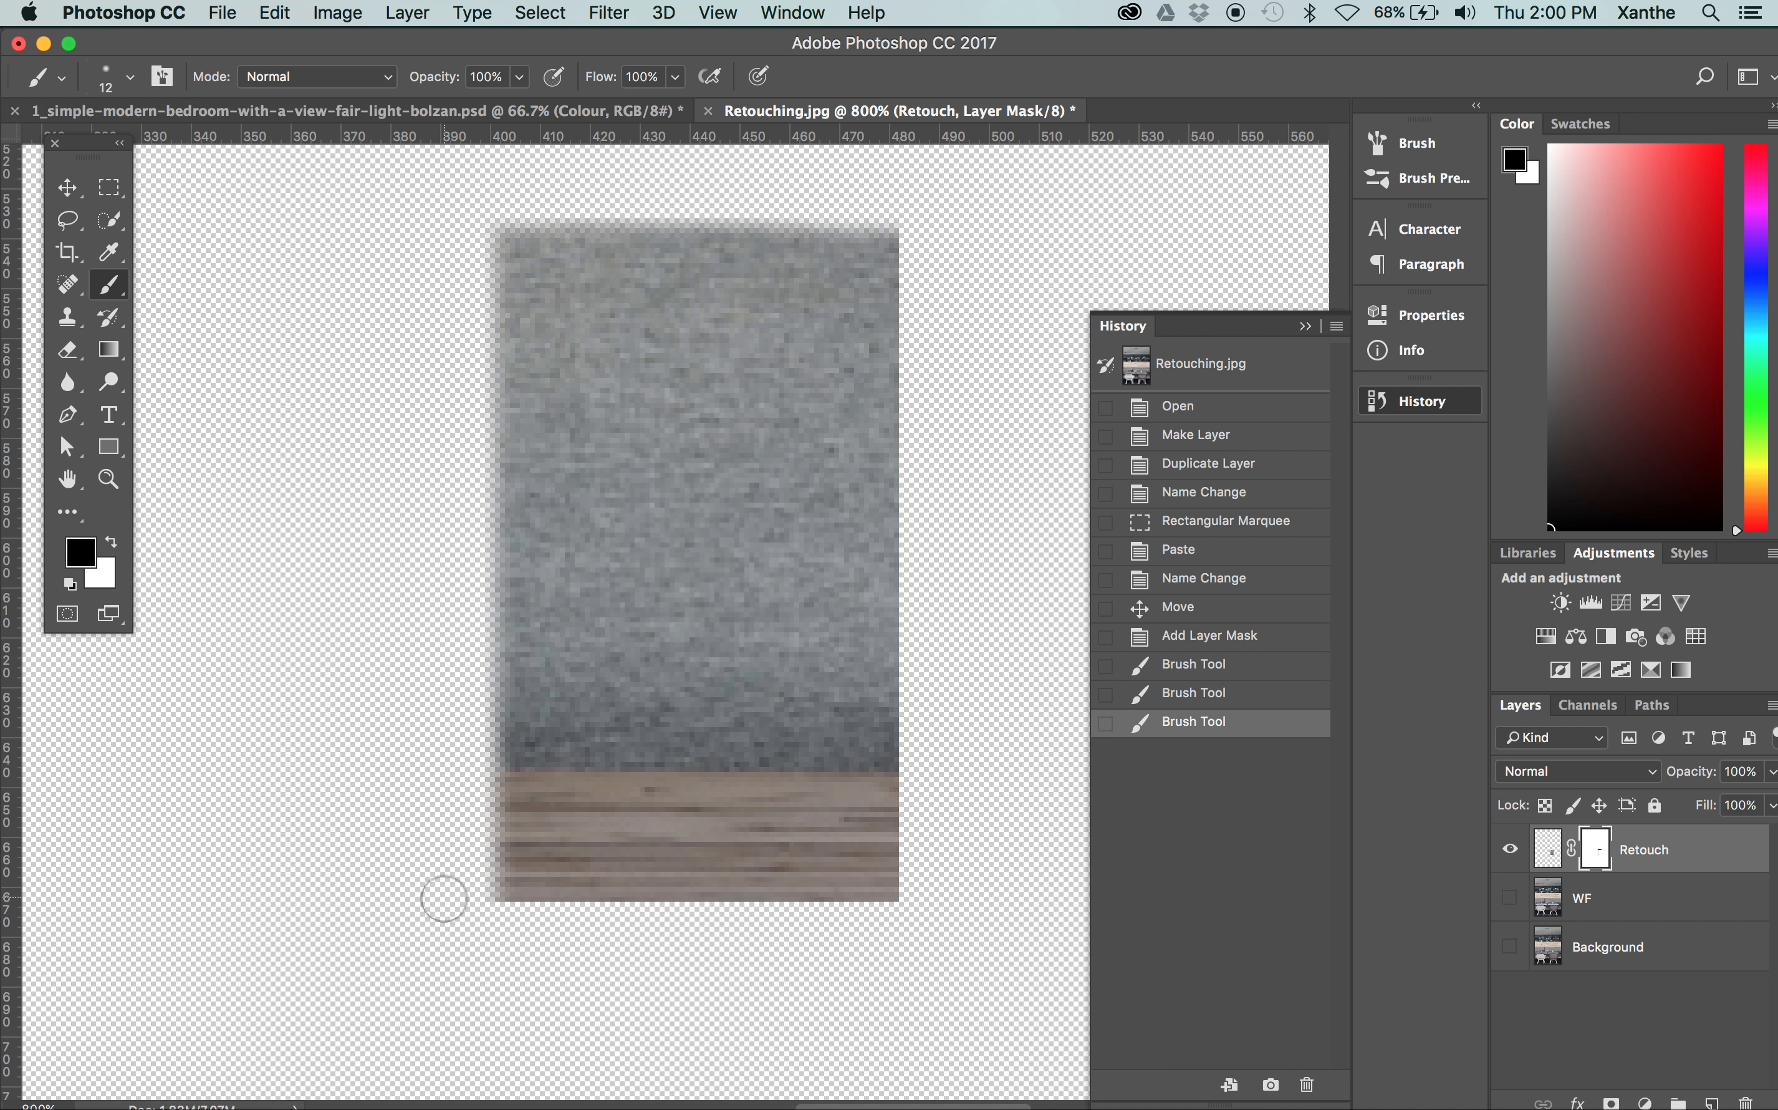
# Paint black on the Retouch layer mask along the patch's bottom and right edges with the 12 px brush
pyautogui.moveTo(464, 899); pyautogui.dragTo(466, 904)
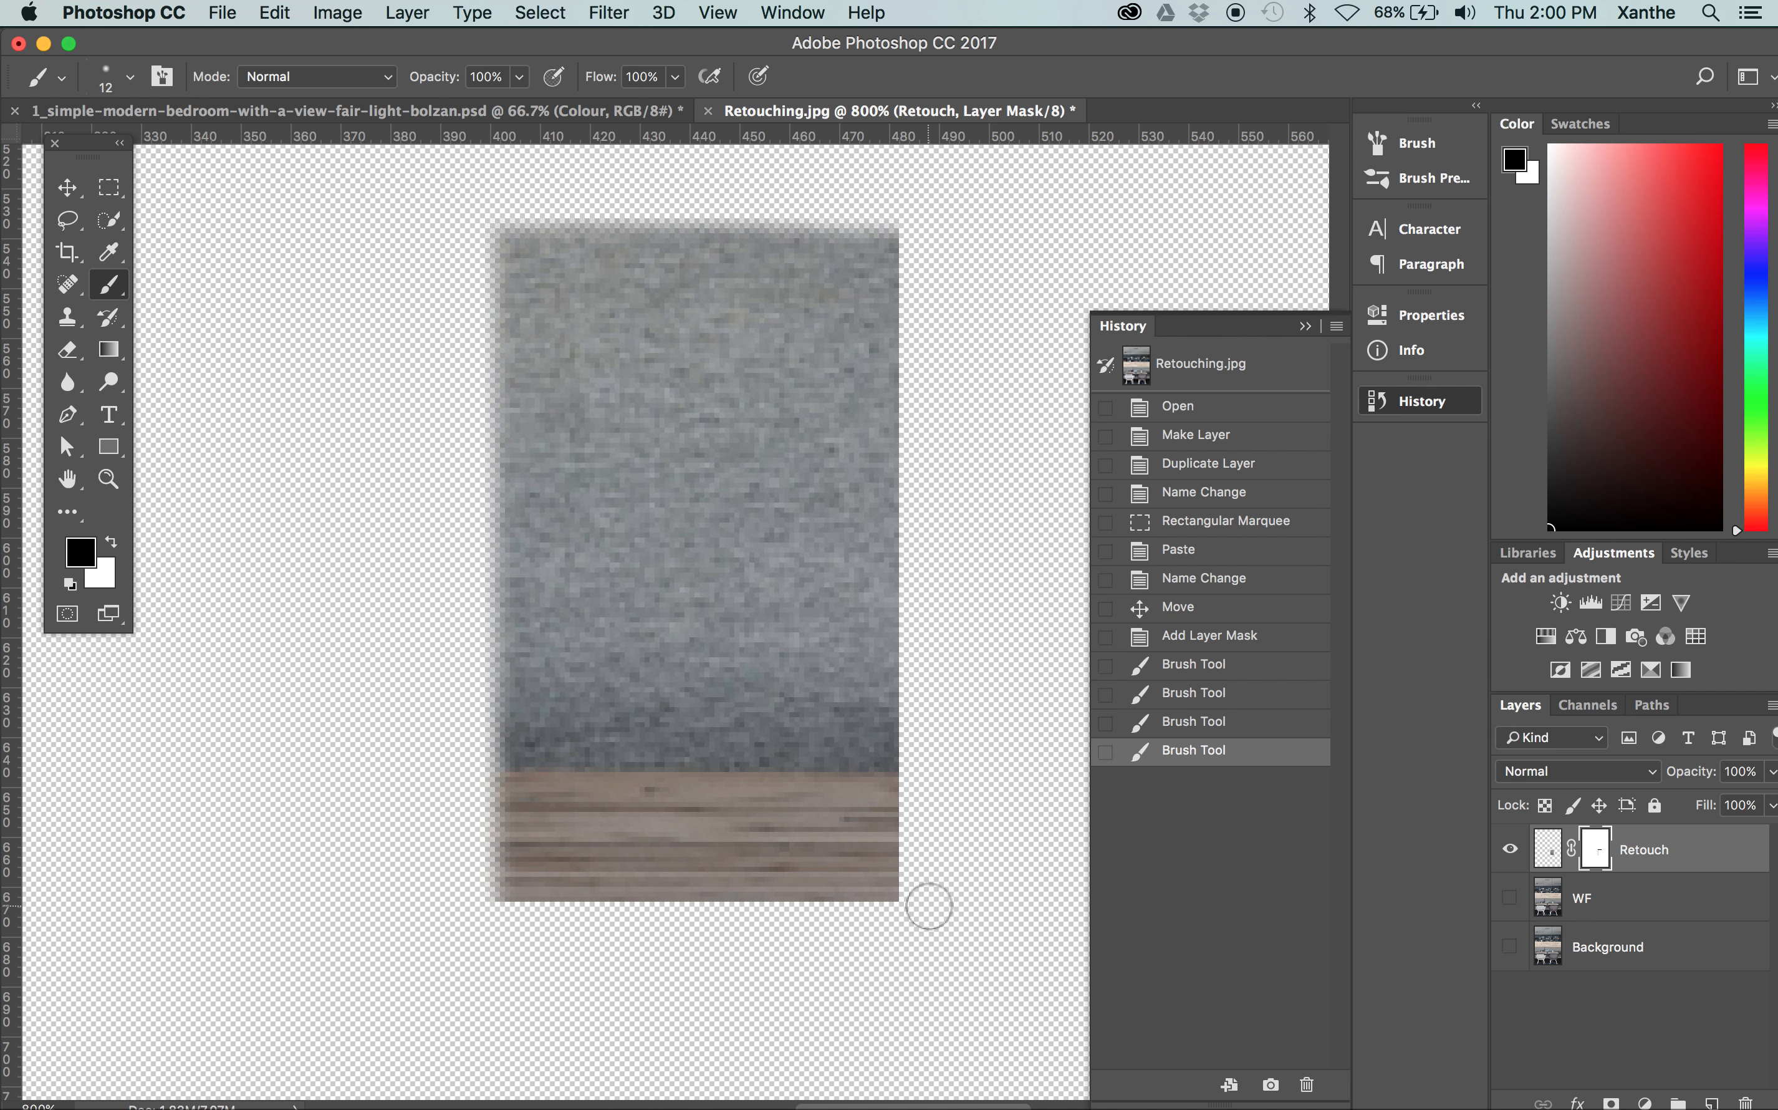
pyautogui.keyDown('shift'); pyautogui.click(929, 906); pyautogui.keyUp('shift')
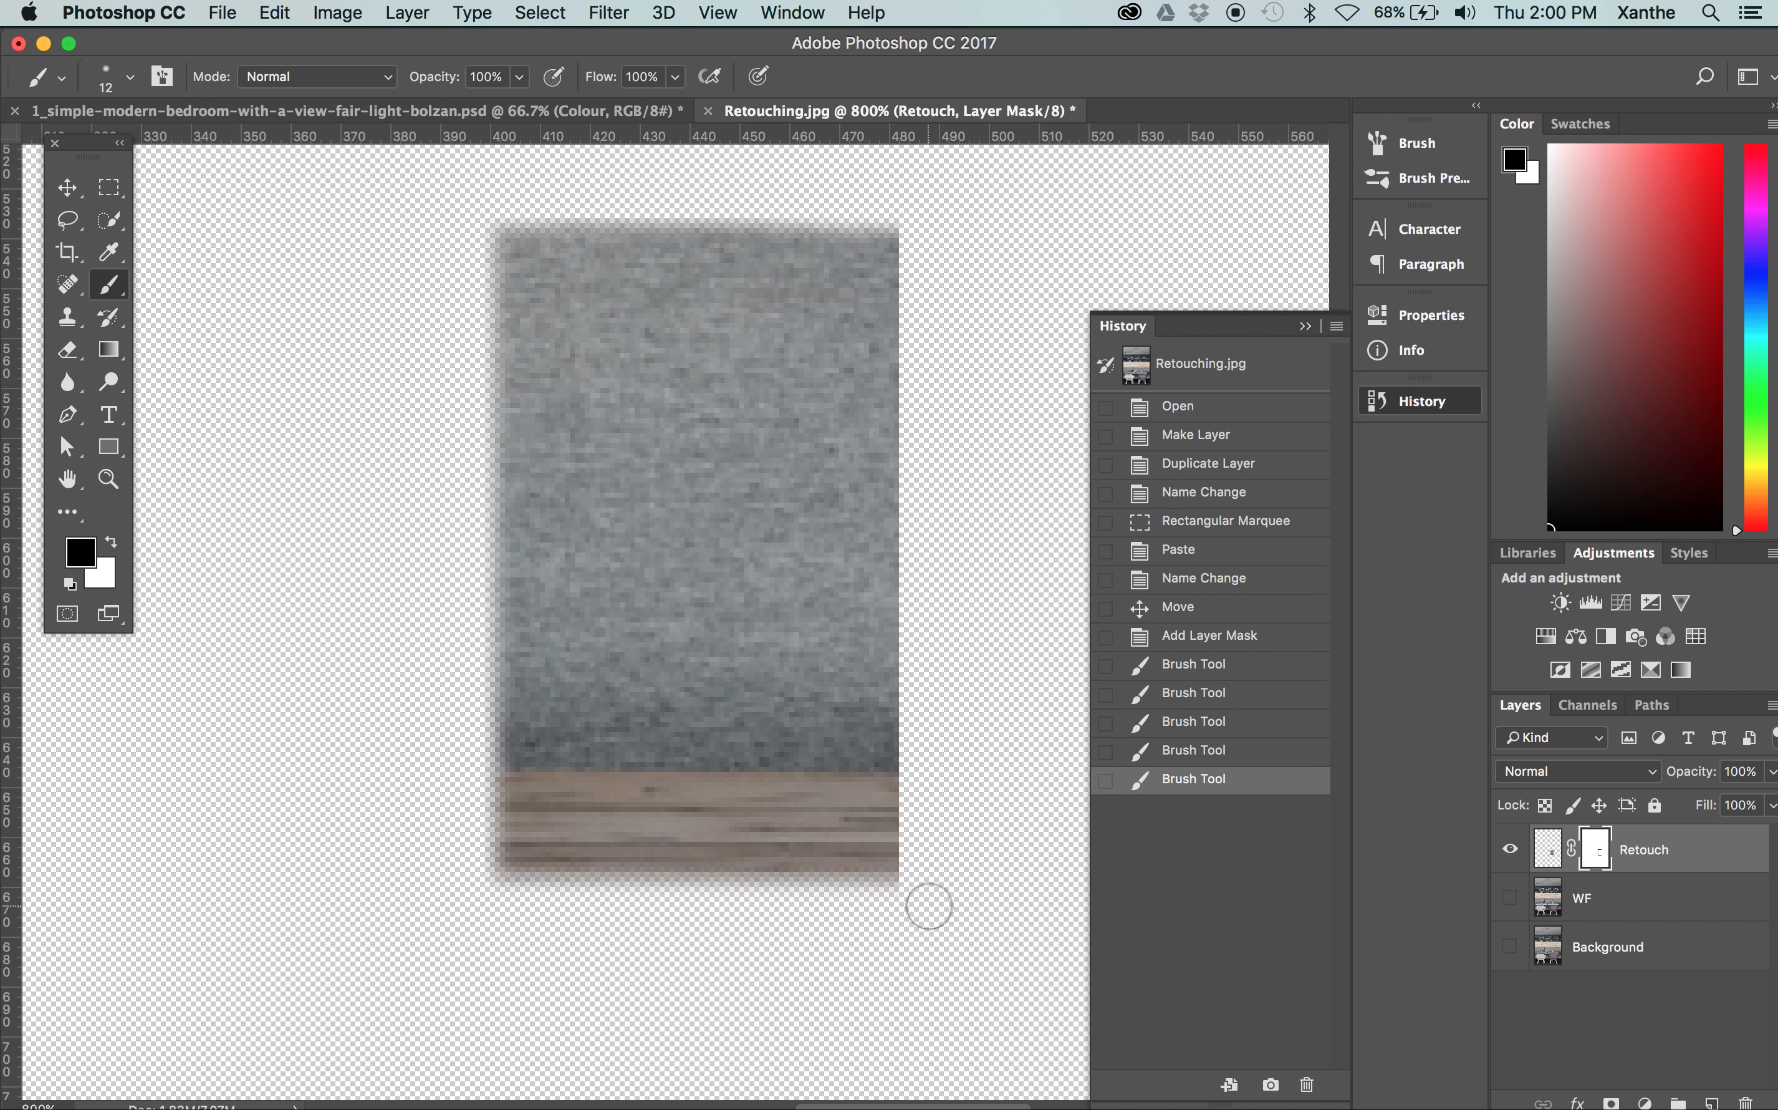
pyautogui.keyDown('shift'); pyautogui.click(907, 242); pyautogui.keyUp('shift')
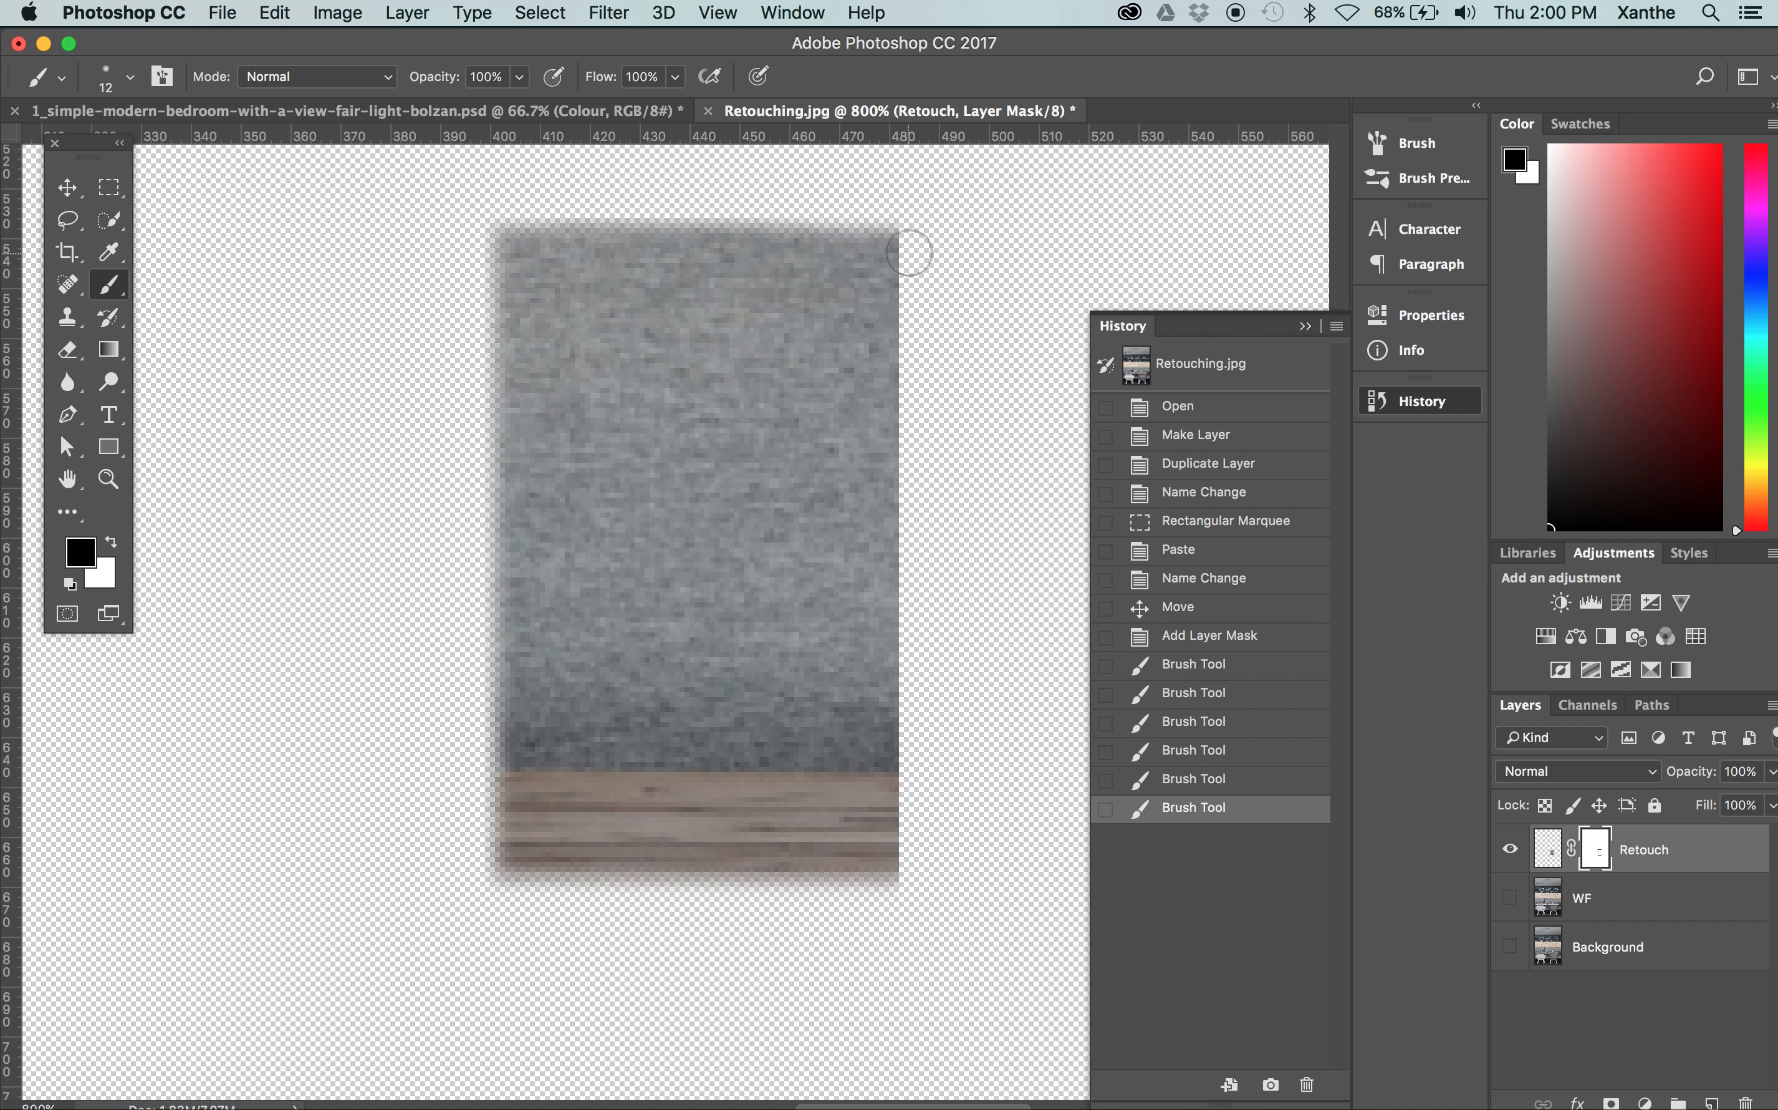
pyautogui.keyDown('shift'); pyautogui.click(907, 219); pyautogui.keyUp('shift')
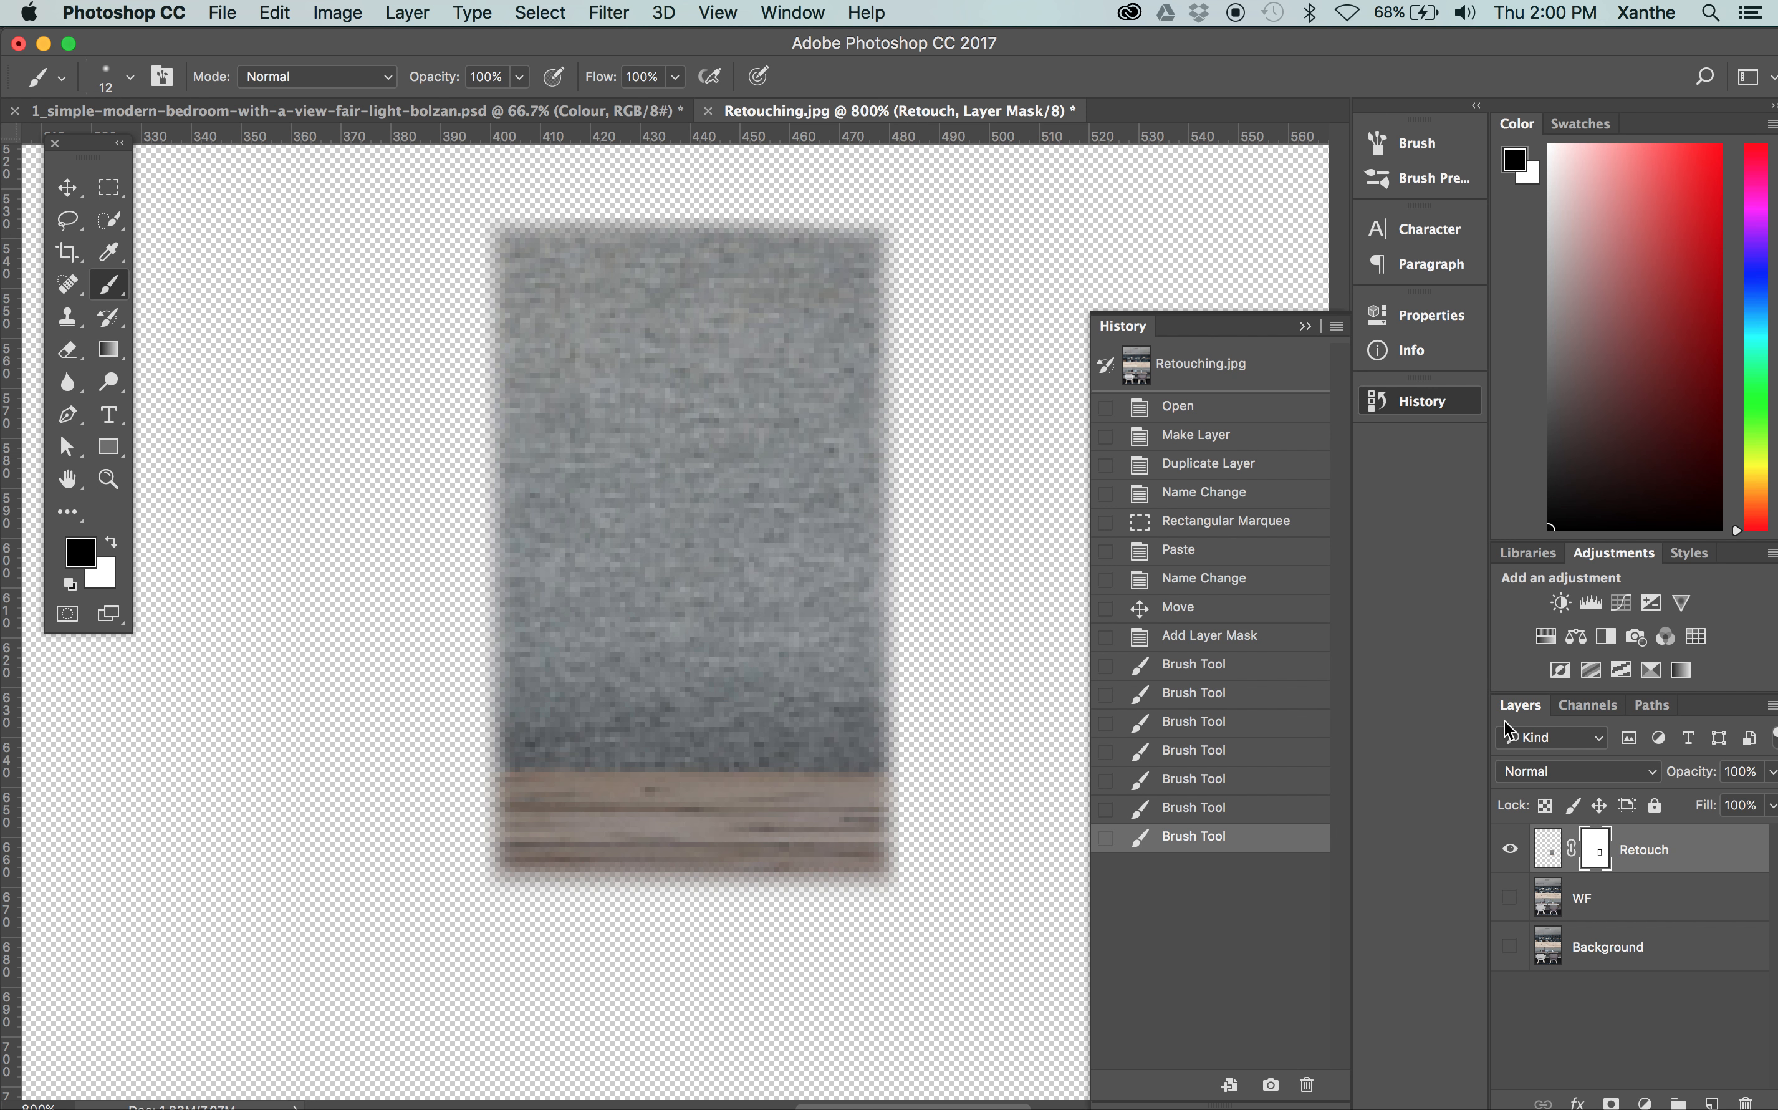
# Turn the WF layer's visibility back on beneath the masked Retouch patch
pyautogui.click(1511, 898)
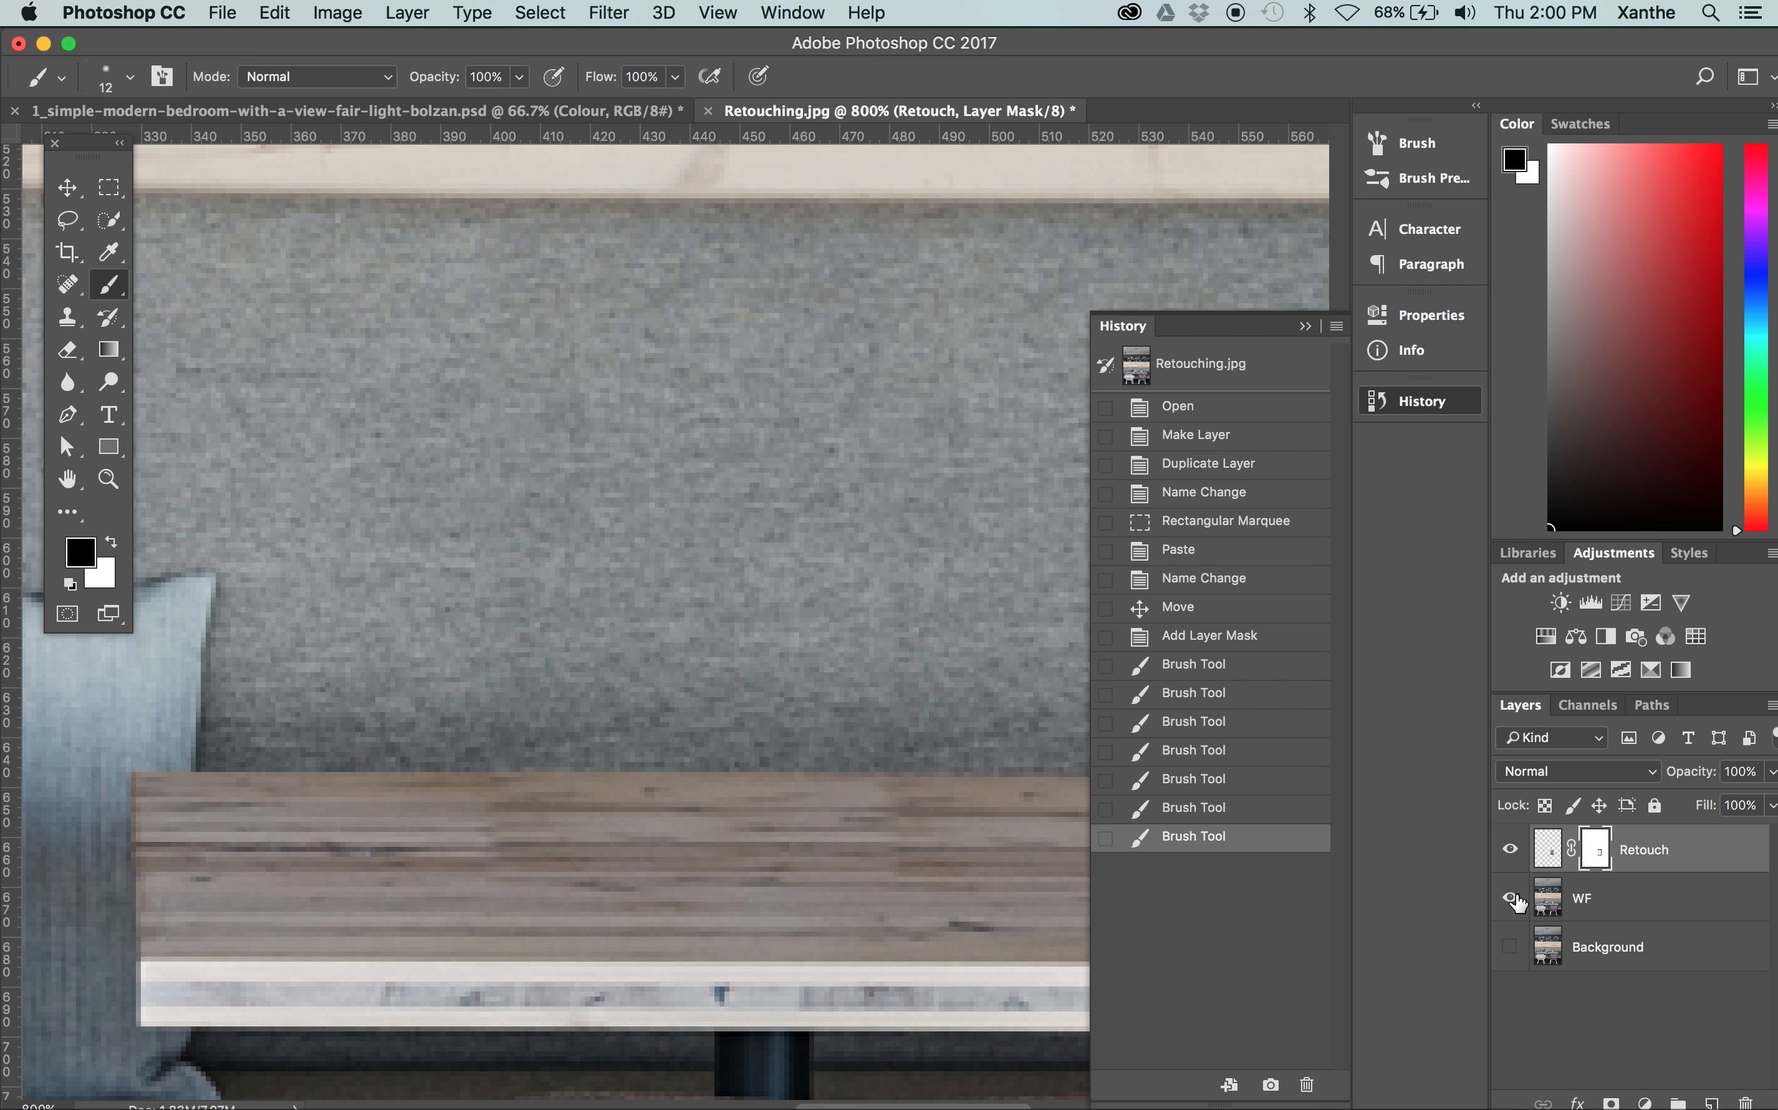
pyautogui.click(1511, 898)
pyautogui.click(1510, 898)
# Compare the Paste and Name Change history states with the latest Brush Tool state, and return to the latter
pyautogui.click(1163, 551)
pyautogui.click(1164, 580)
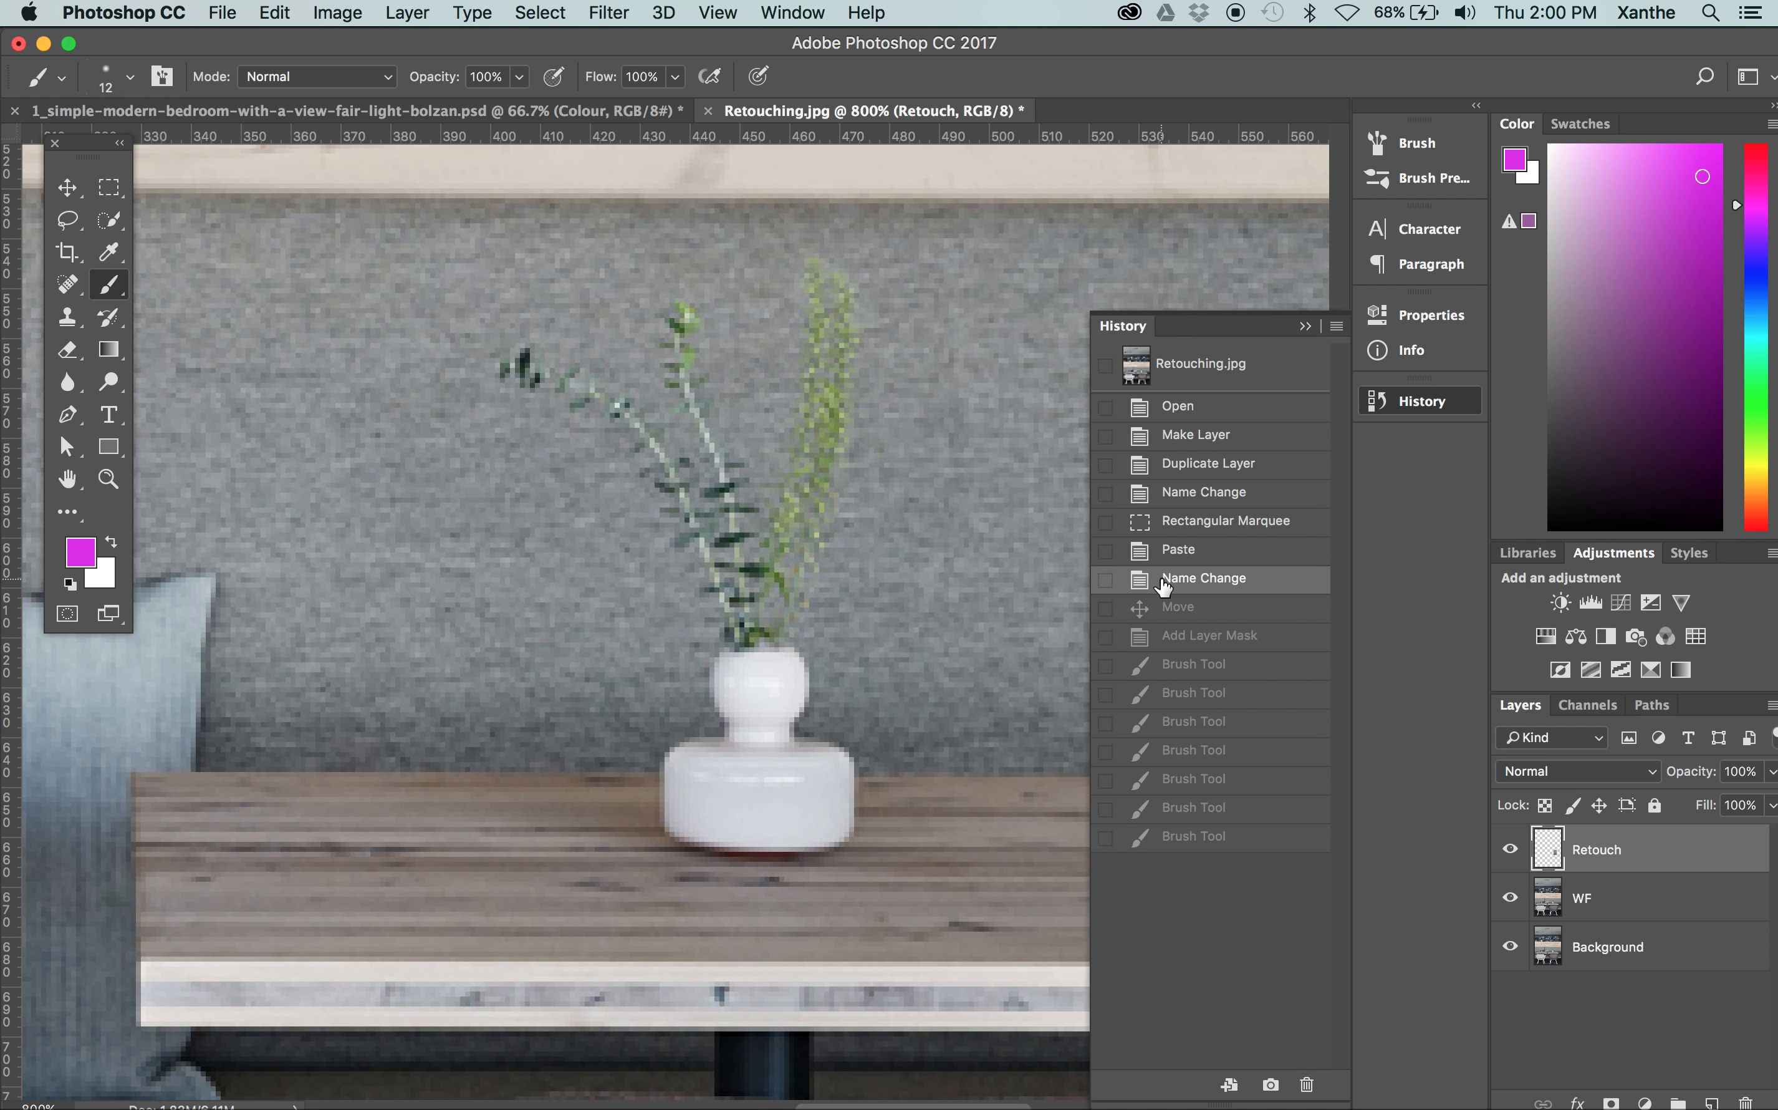
pyautogui.click(1105, 838)
pyautogui.click(1214, 838)
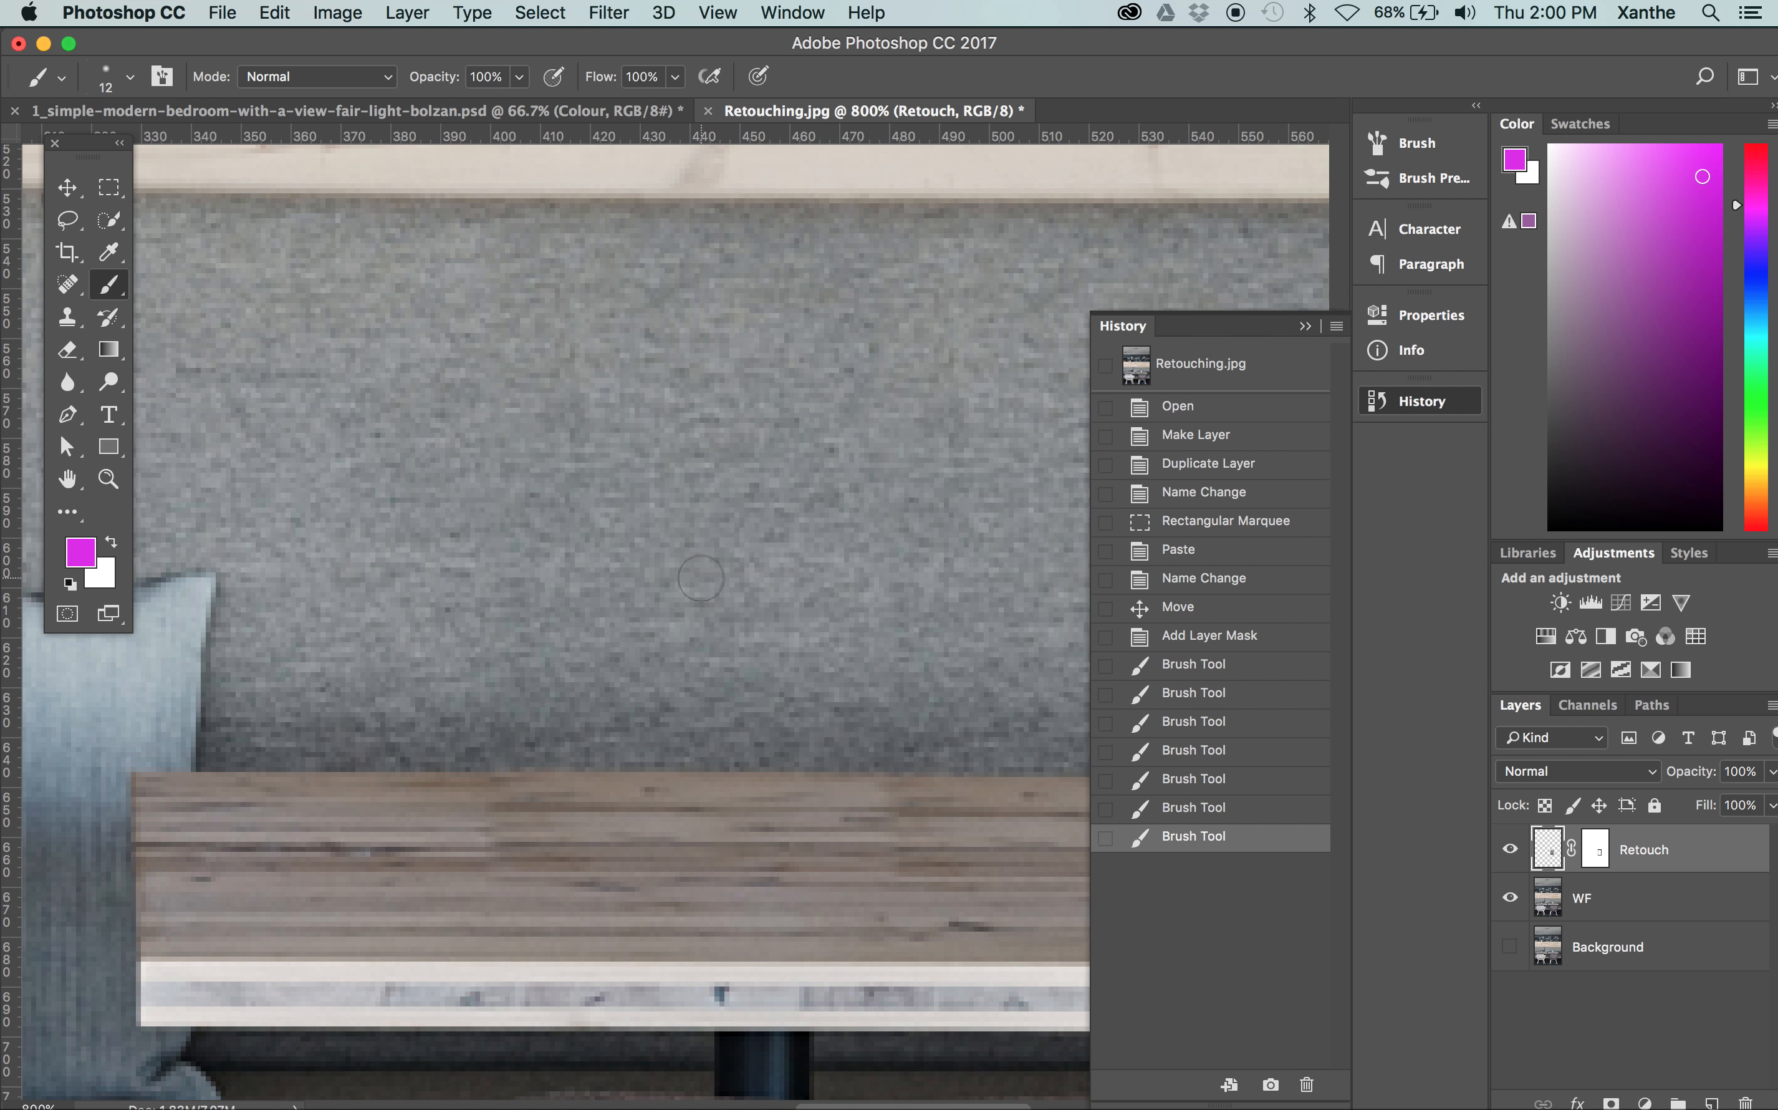
# Compare the whole image with the Retouch layer shown and hidden, leaving the layer hidden
pyautogui.scroll(-3, 701, 577)
pyautogui.scroll(5, 700, 577)
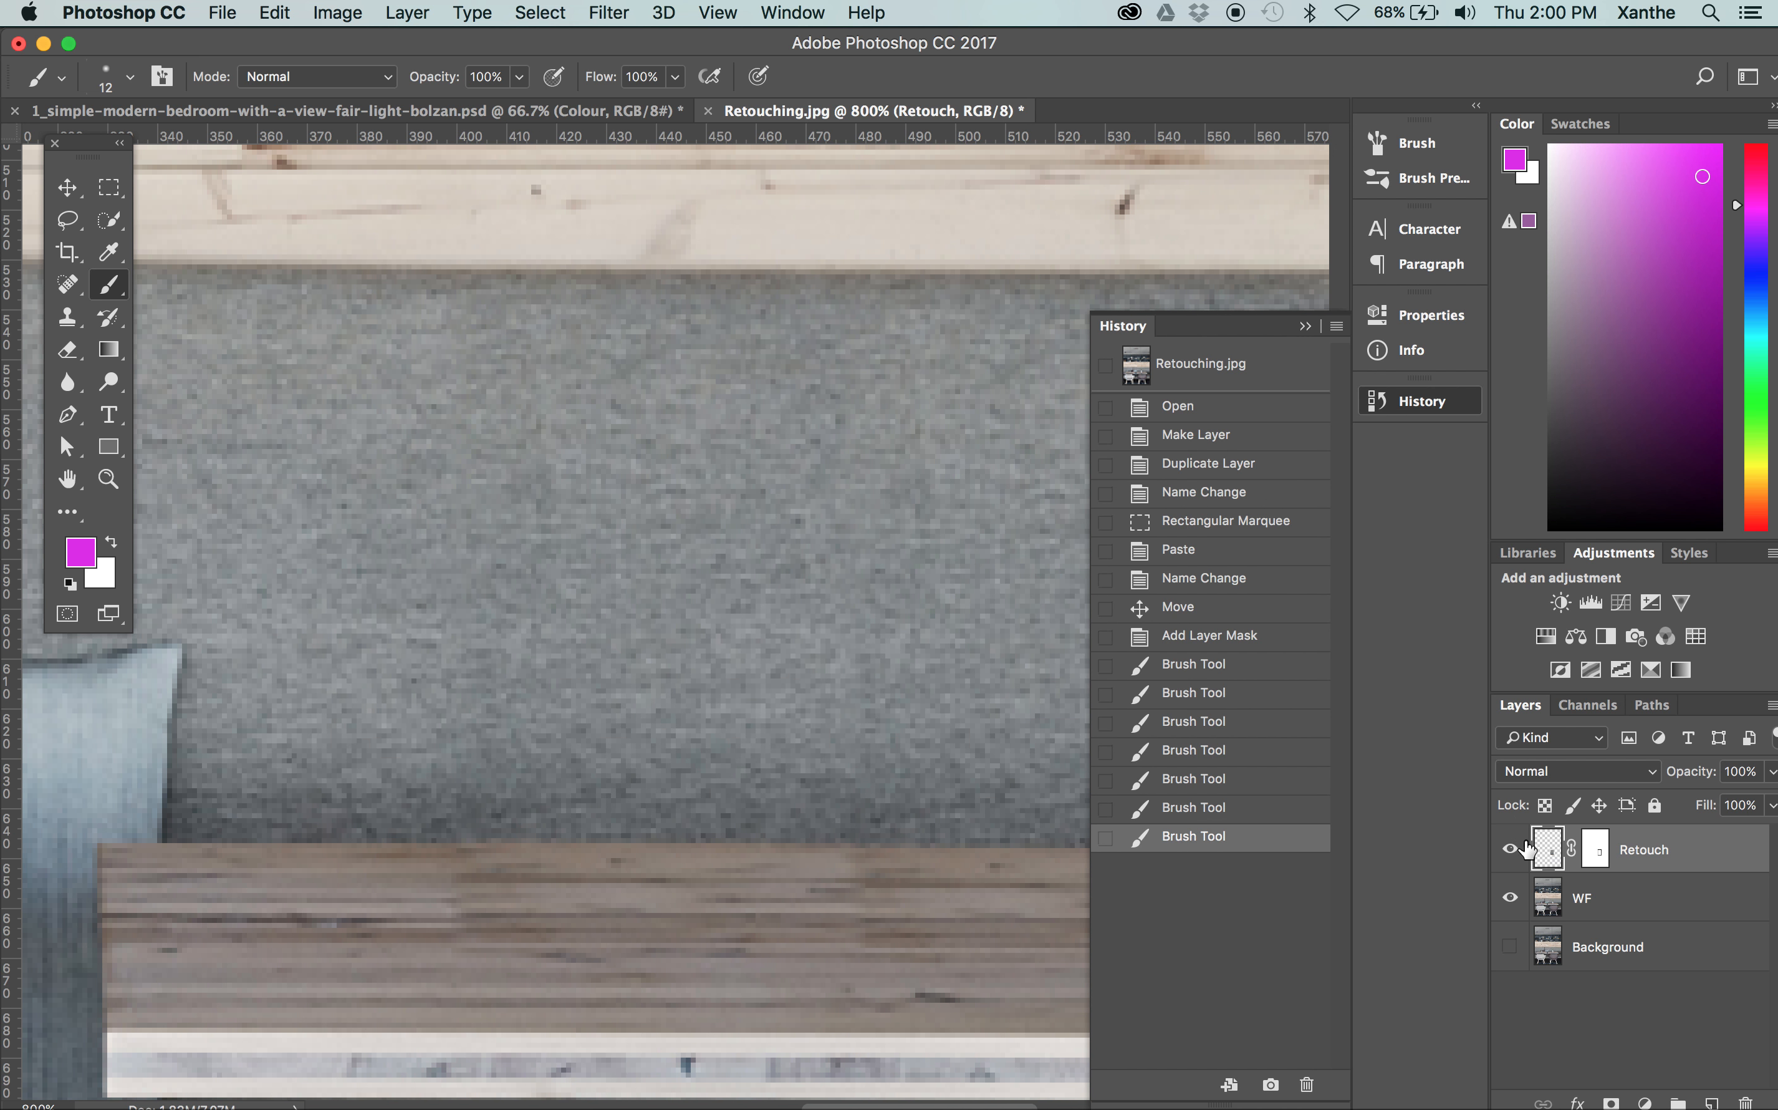
pyautogui.press('super+minus')
pyautogui.press('super+minus')
pyautogui.press('super+minus')
pyautogui.press('super+minus')
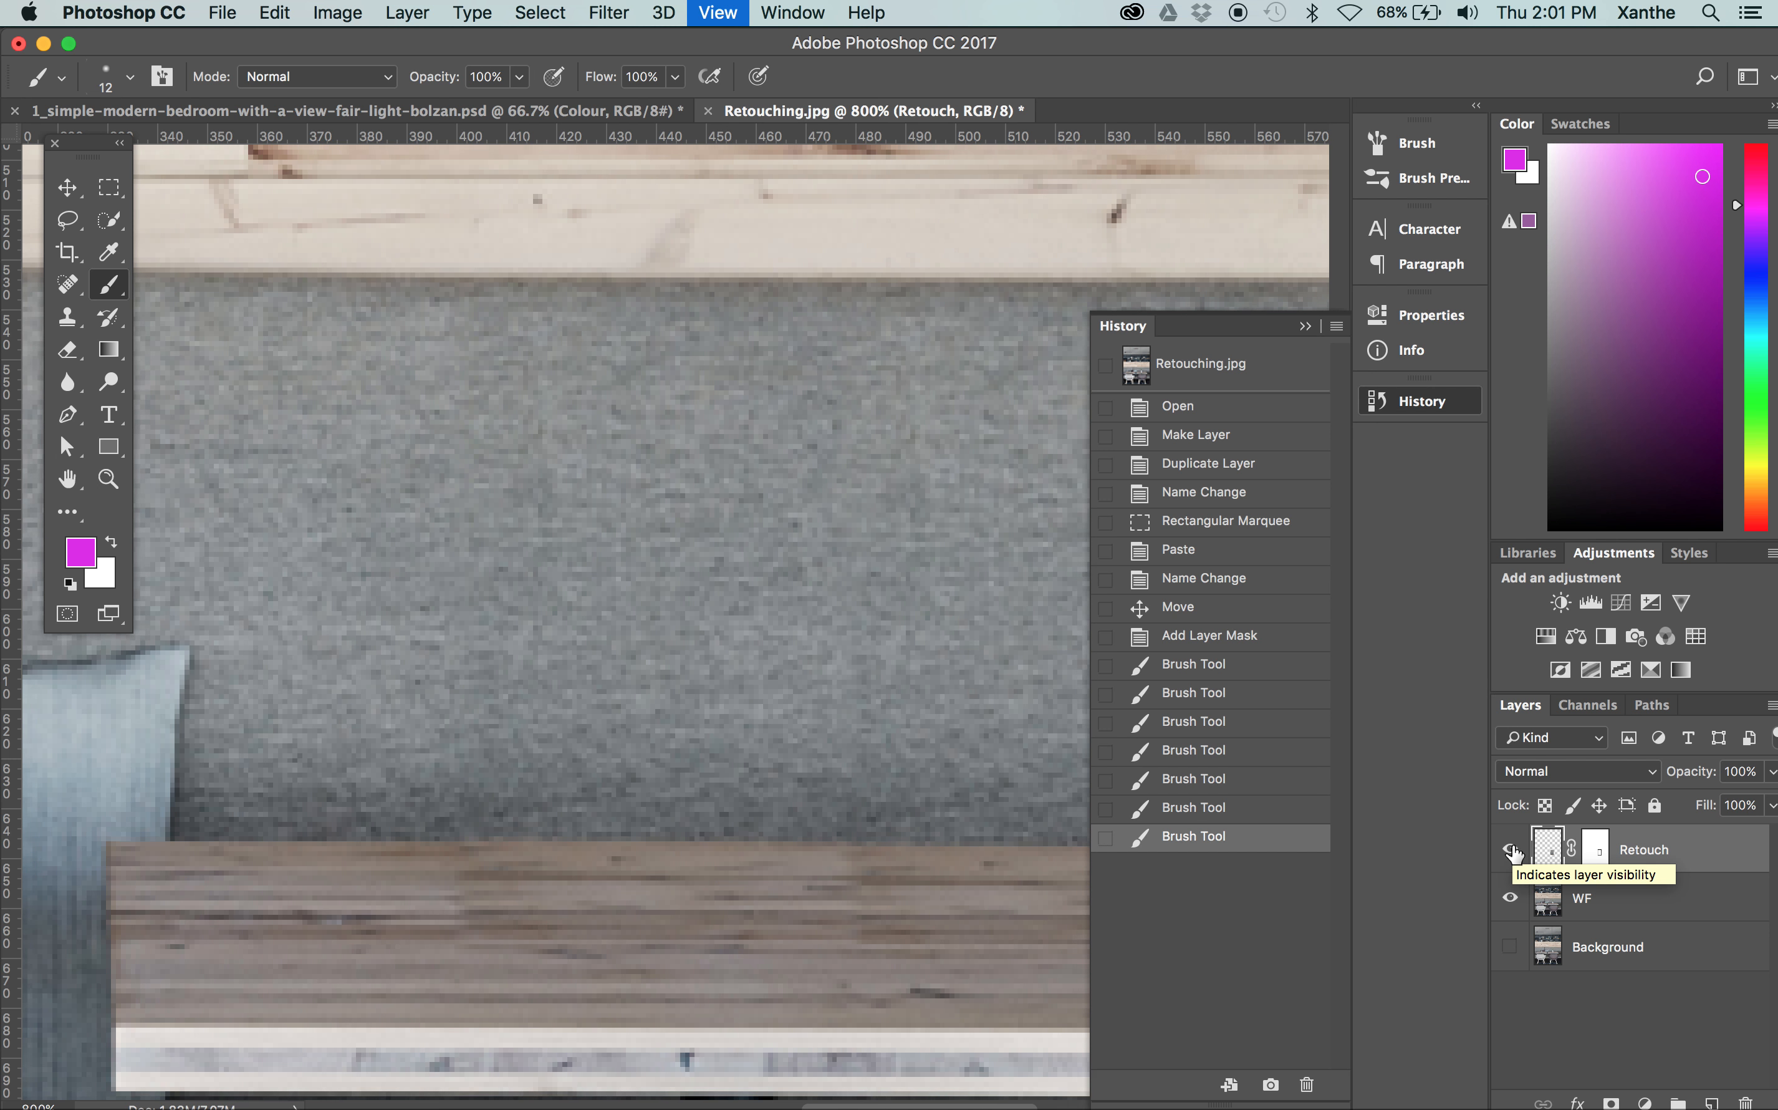
pyautogui.press('super+minus')
pyautogui.press('super+minus')
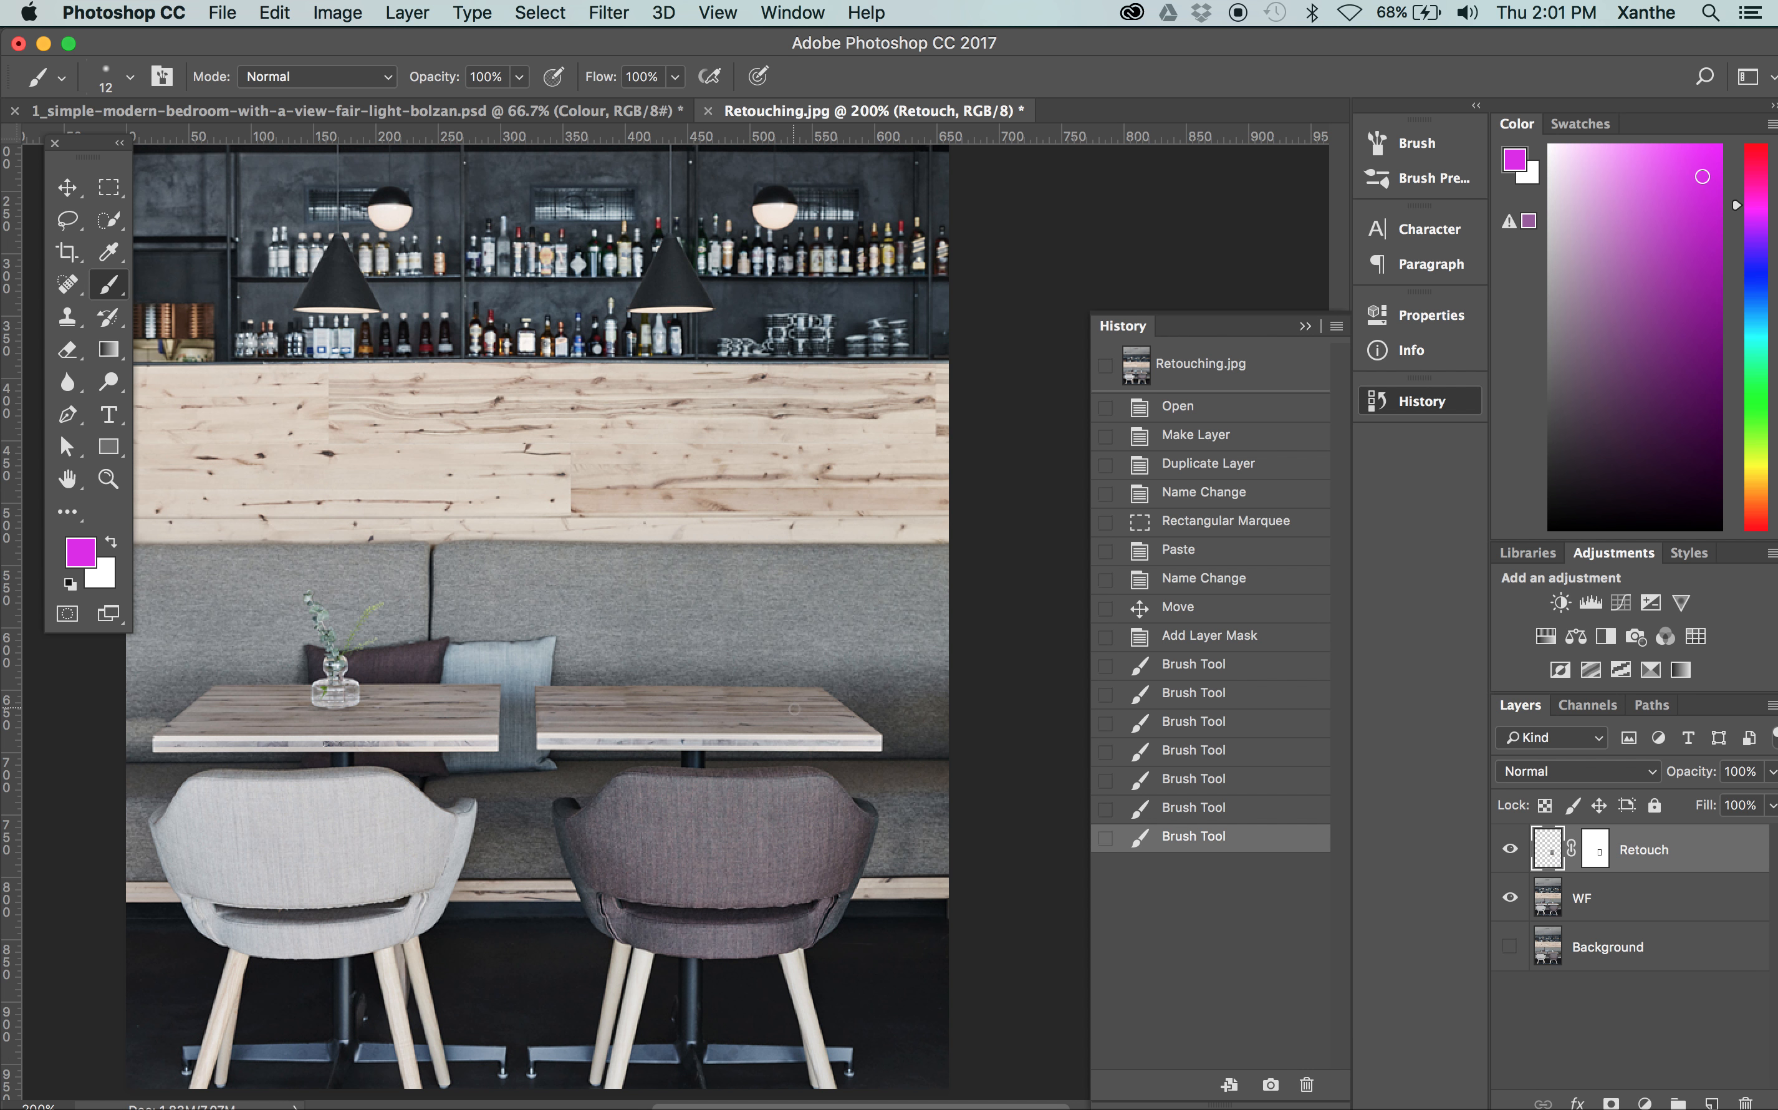
pyautogui.click(1512, 850)
pyautogui.click(1511, 849)
pyautogui.click(1511, 849)
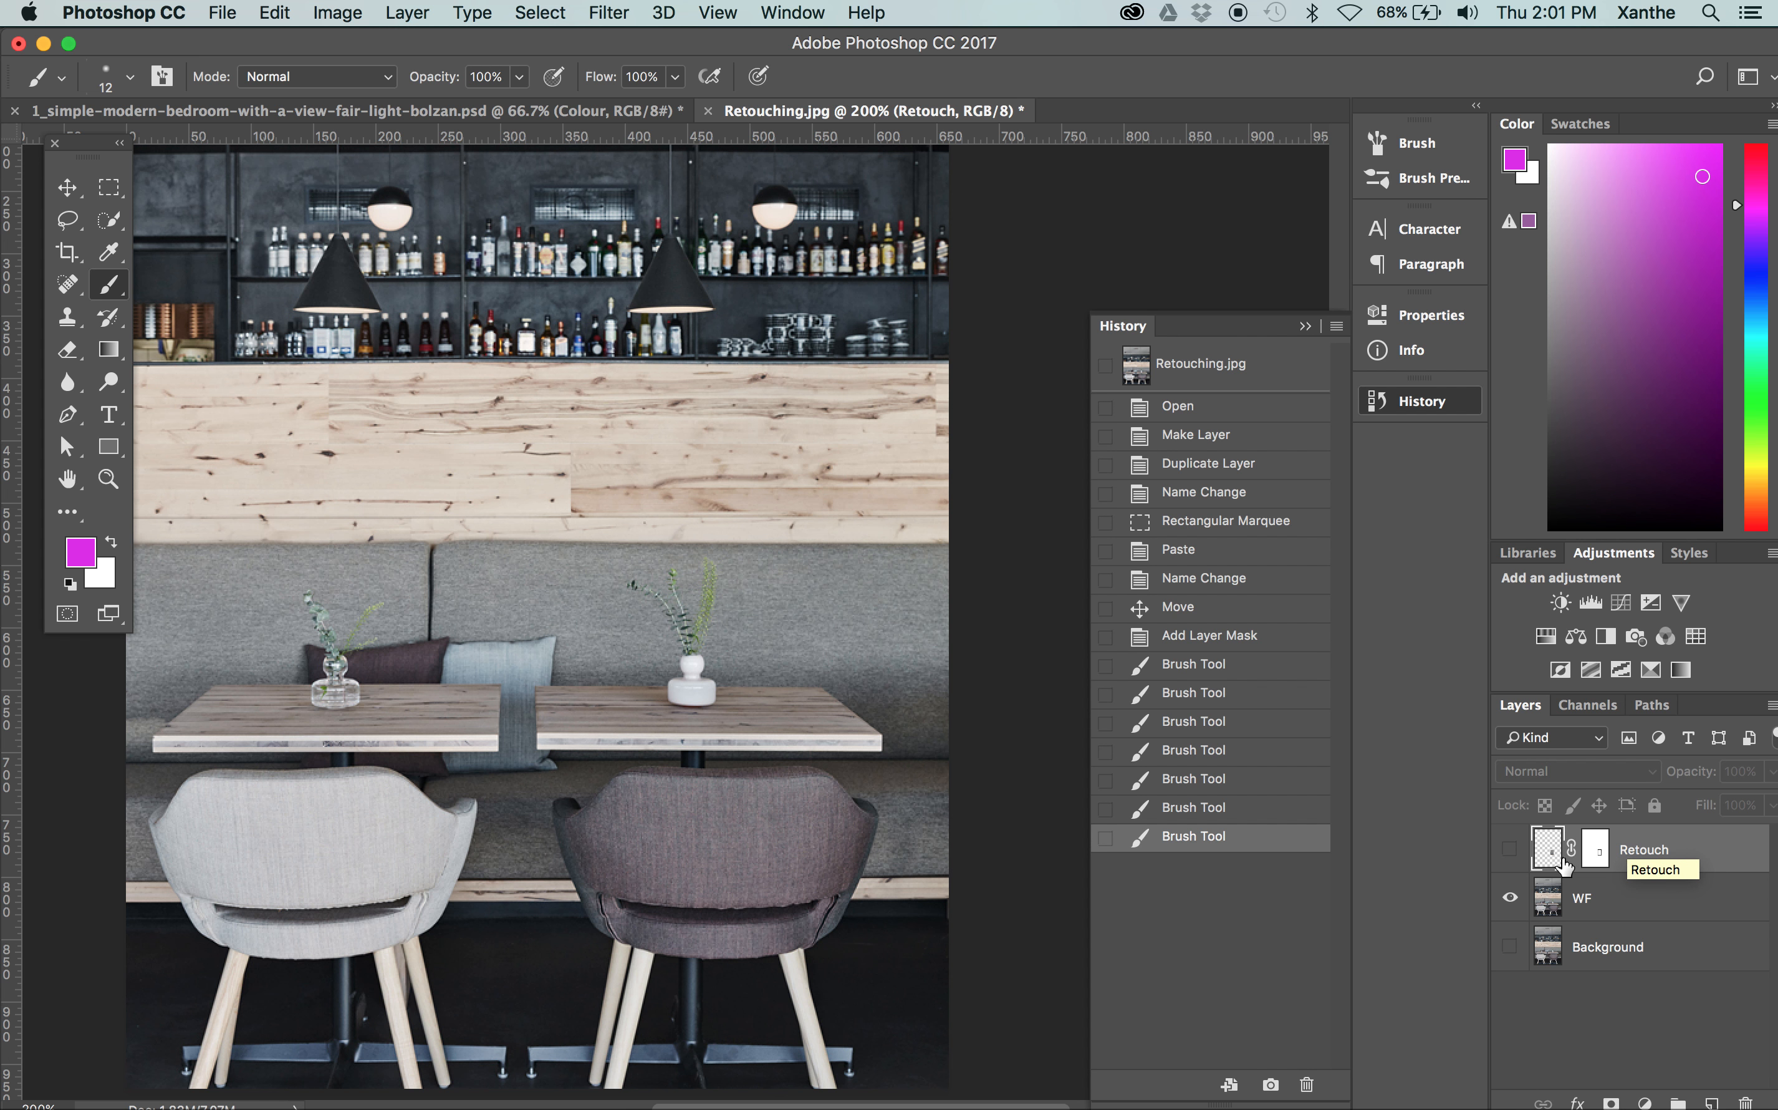
# Make WF the active layer and choose the Clone Stamp tool for retouching the vase and plant
pyautogui.click(1584, 907)
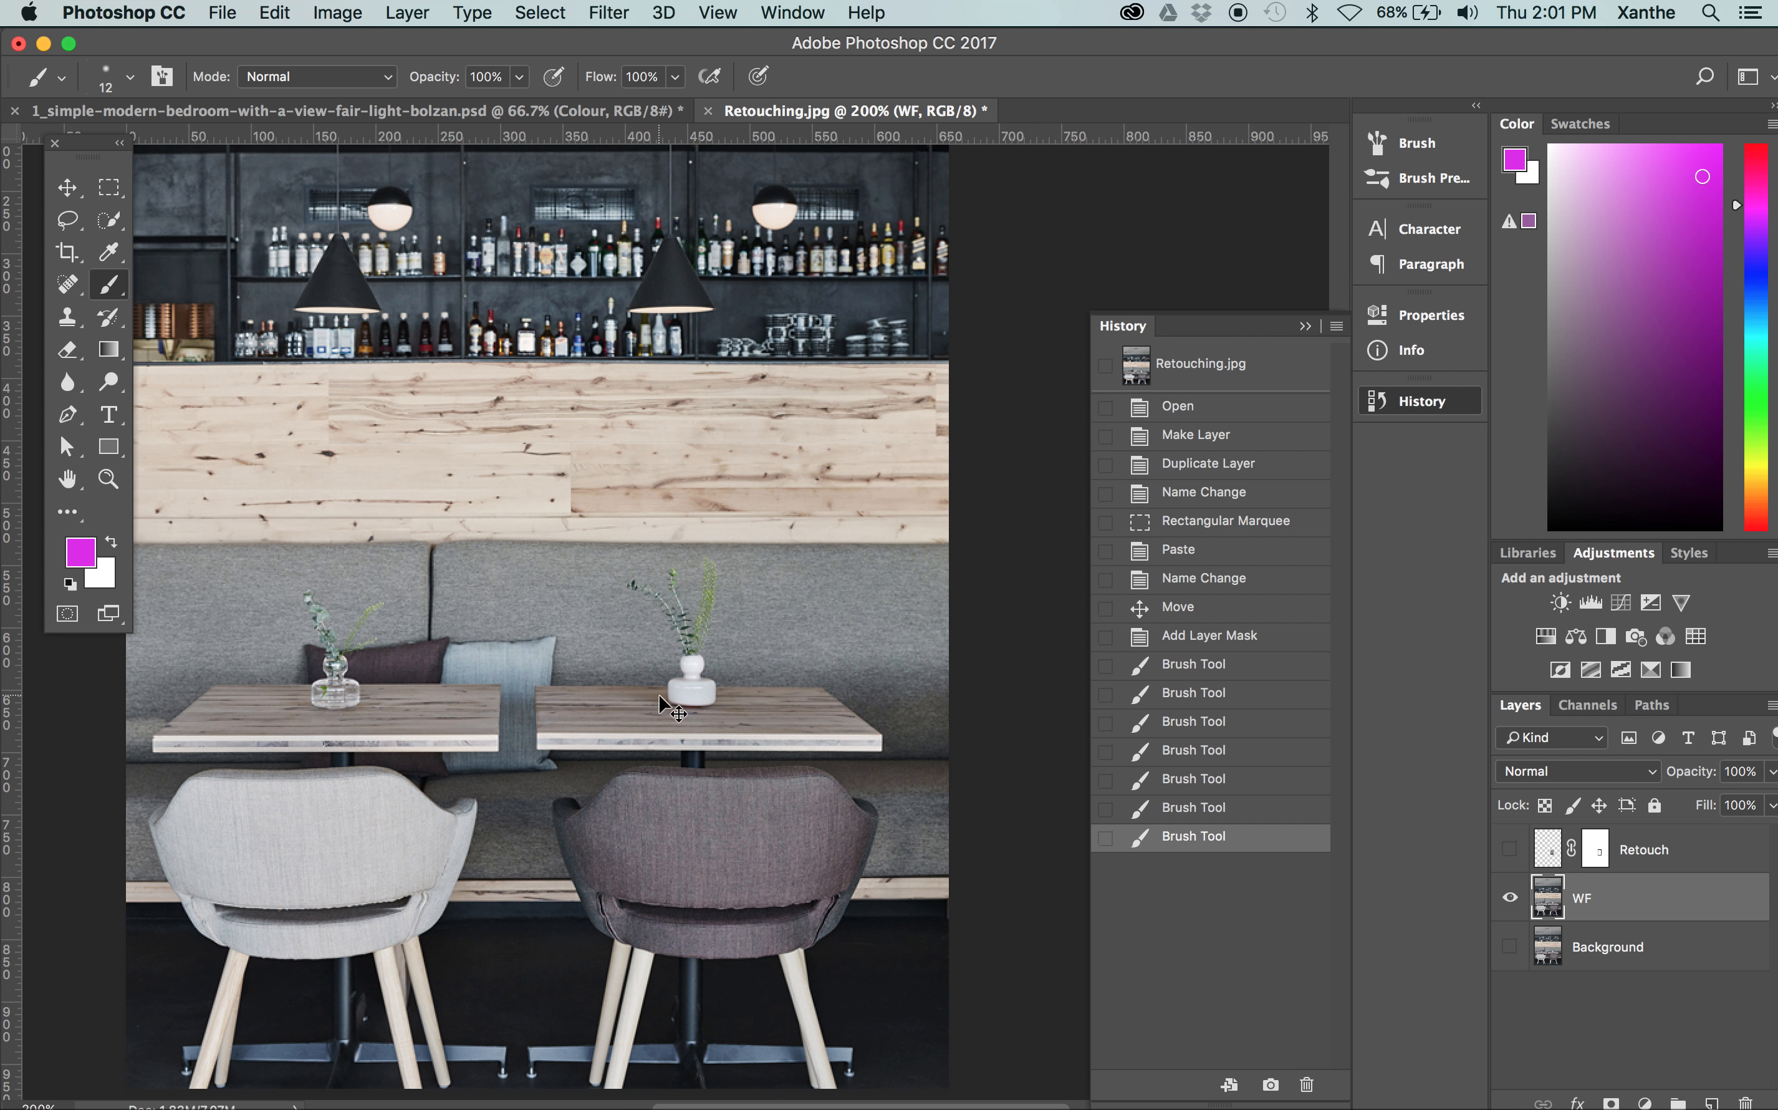
pyautogui.press('super+equal')
pyautogui.press('super+equal')
pyautogui.press('super+equal')
pyautogui.press('super+equal')
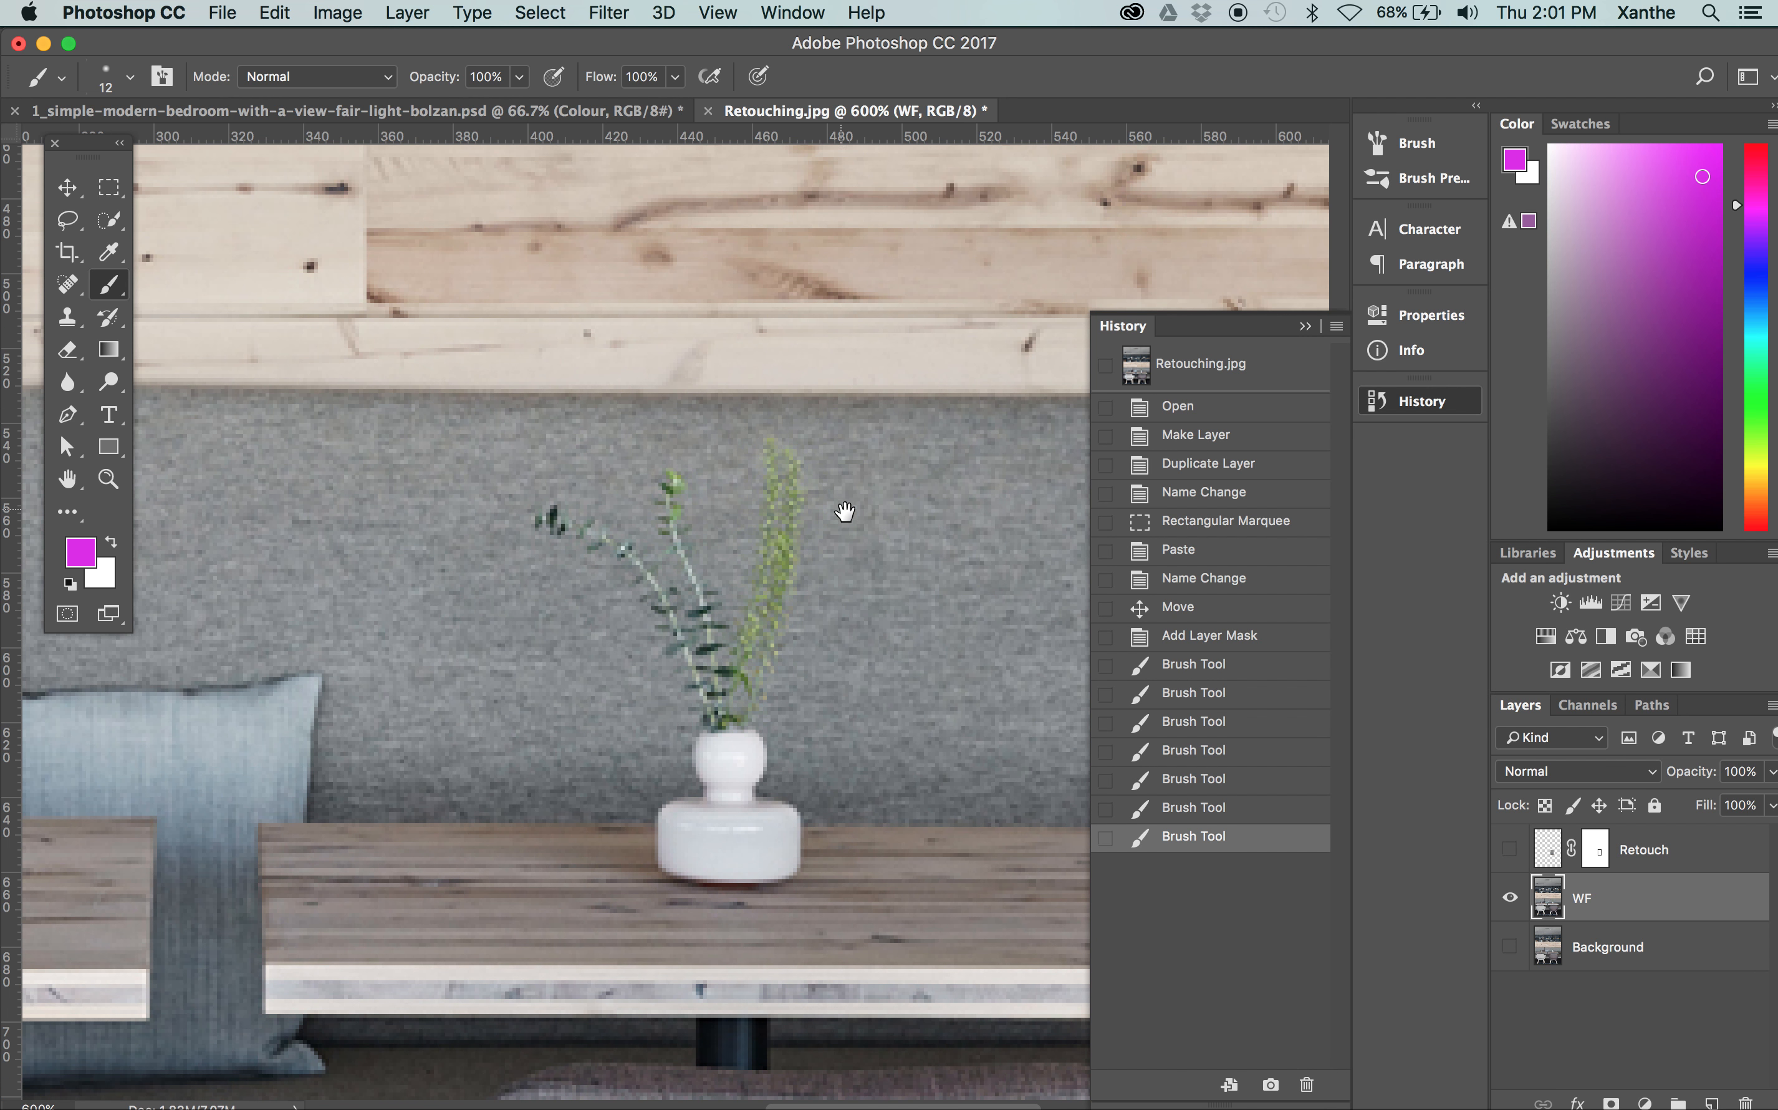
pyautogui.moveTo(844, 512); pyautogui.dragTo(737, 540)
pyautogui.press('super+equal')
pyautogui.moveTo(469, 620); pyautogui.dragTo(507, 610)
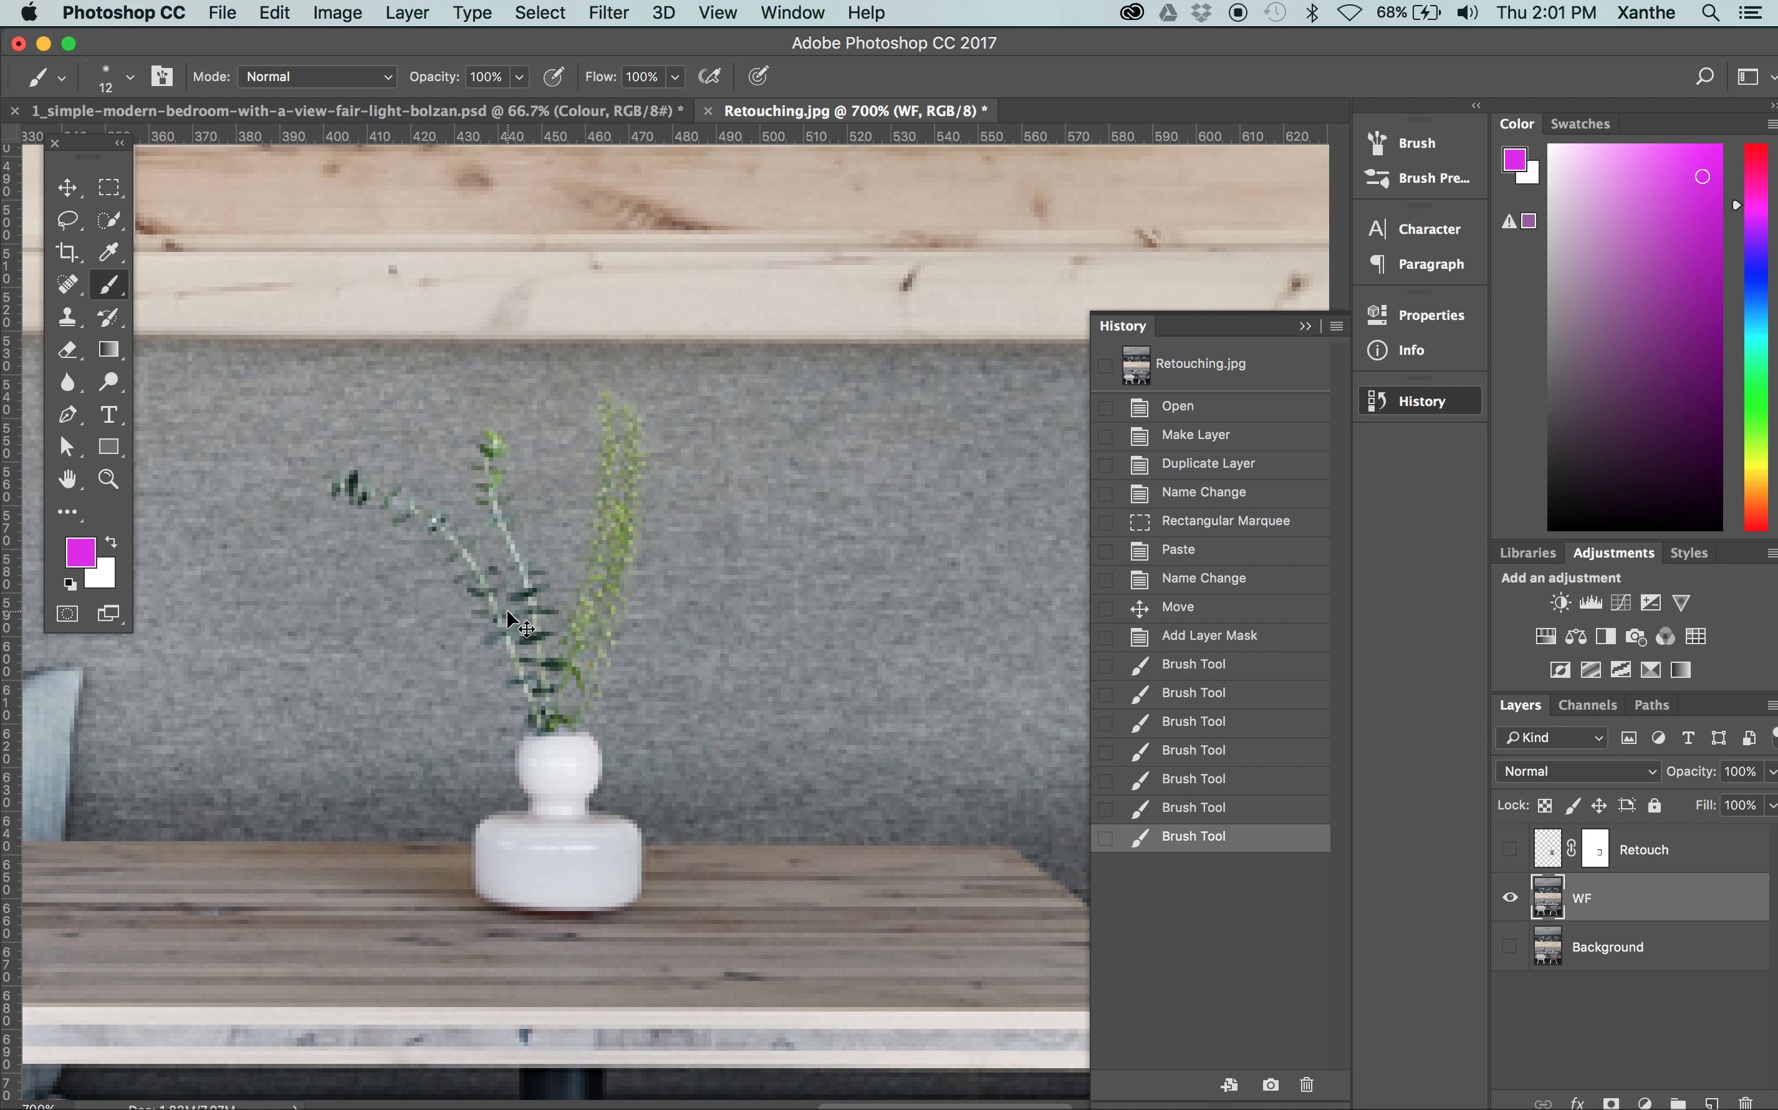
pyautogui.press('super+equal')
pyautogui.moveTo(363, 590); pyautogui.dragTo(461, 519)
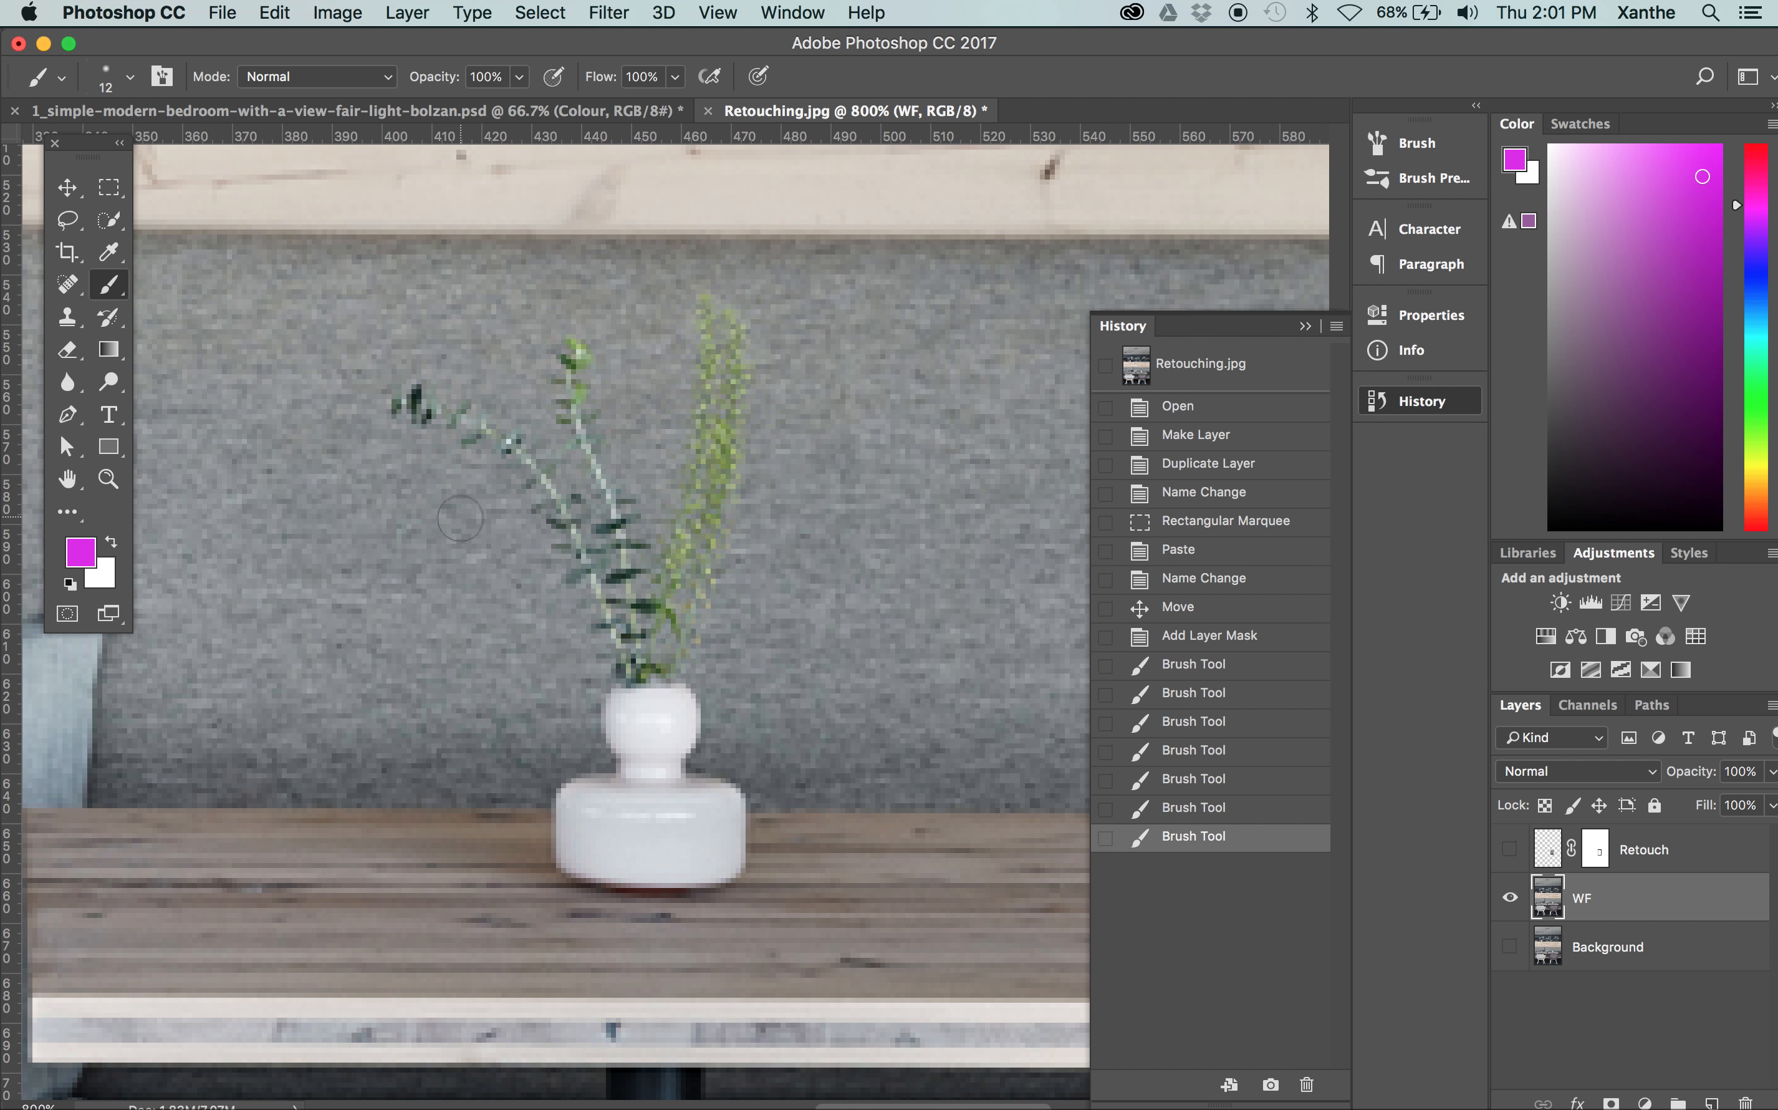
pyautogui.press('s')
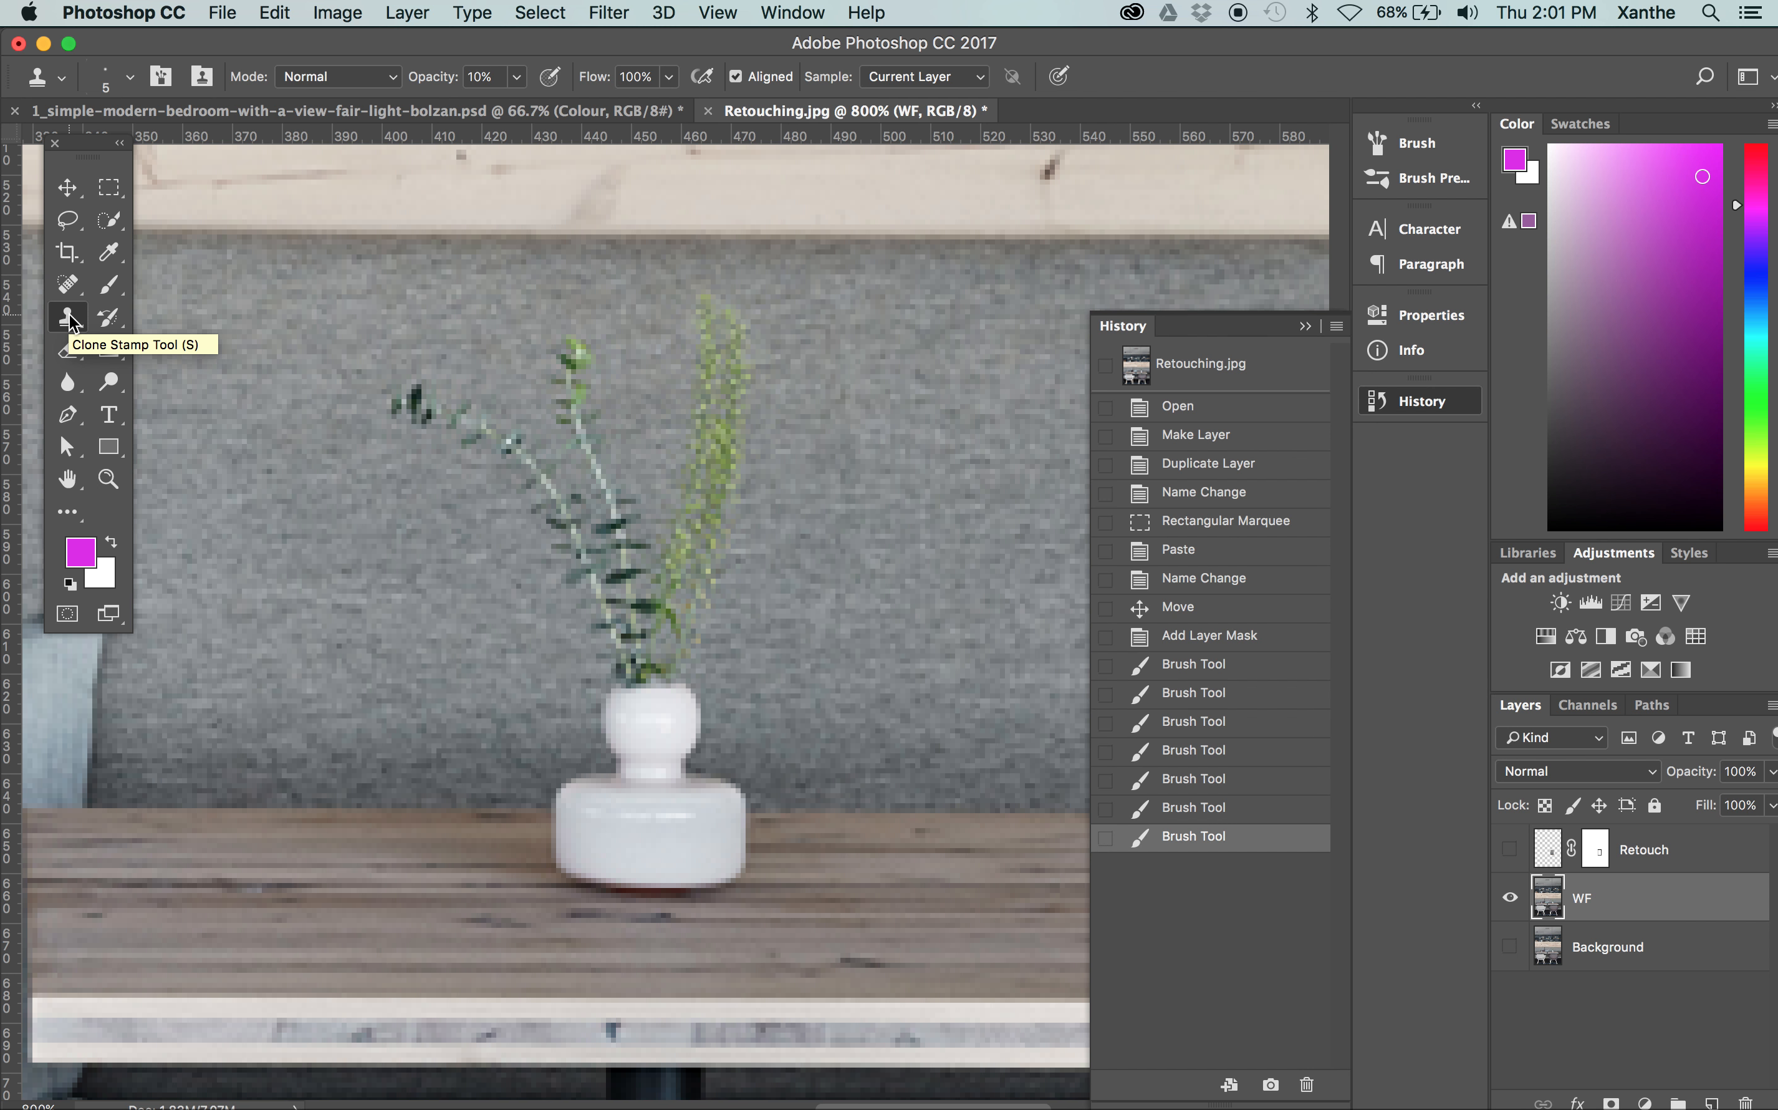
# Set the Clone Stamp's brush size to 12 px
pyautogui.click(129, 76)
pyautogui.moveTo(150, 152); pyautogui.dragTo(152, 153)
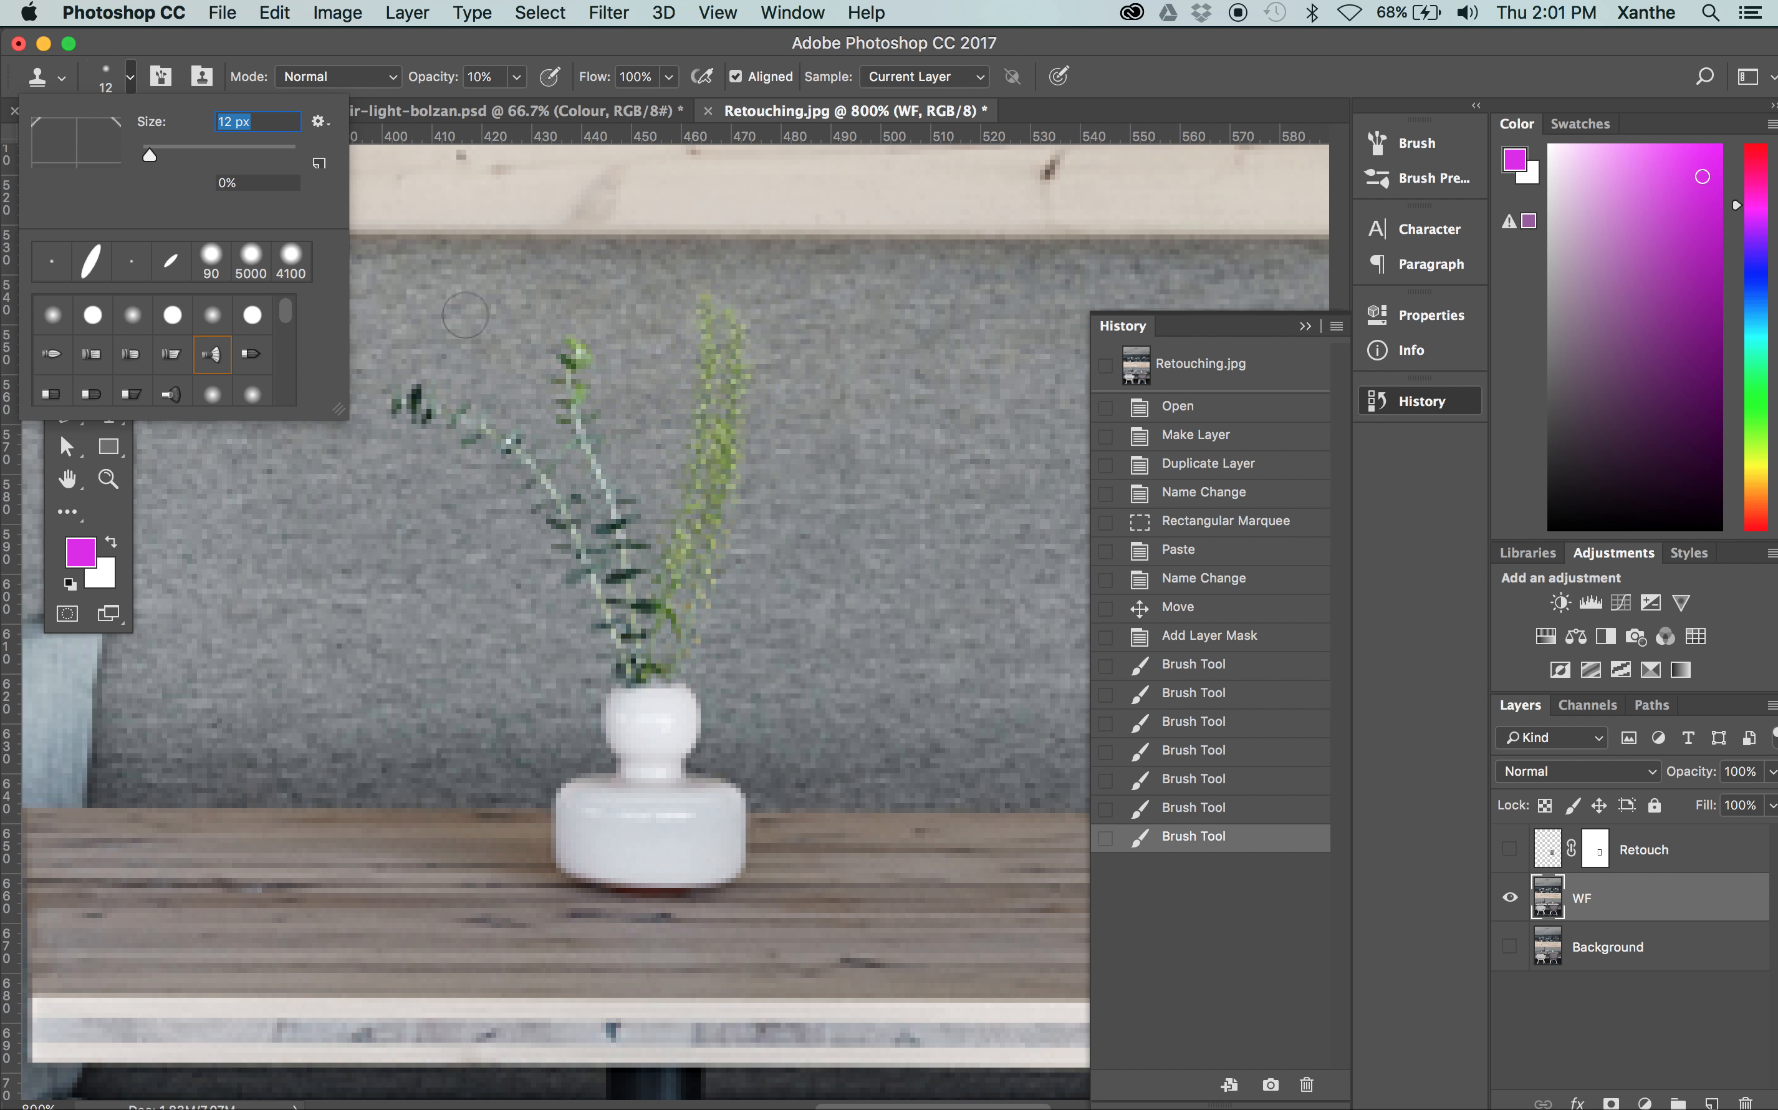
pyautogui.click(468, 317)
pyautogui.click(1071, 406)
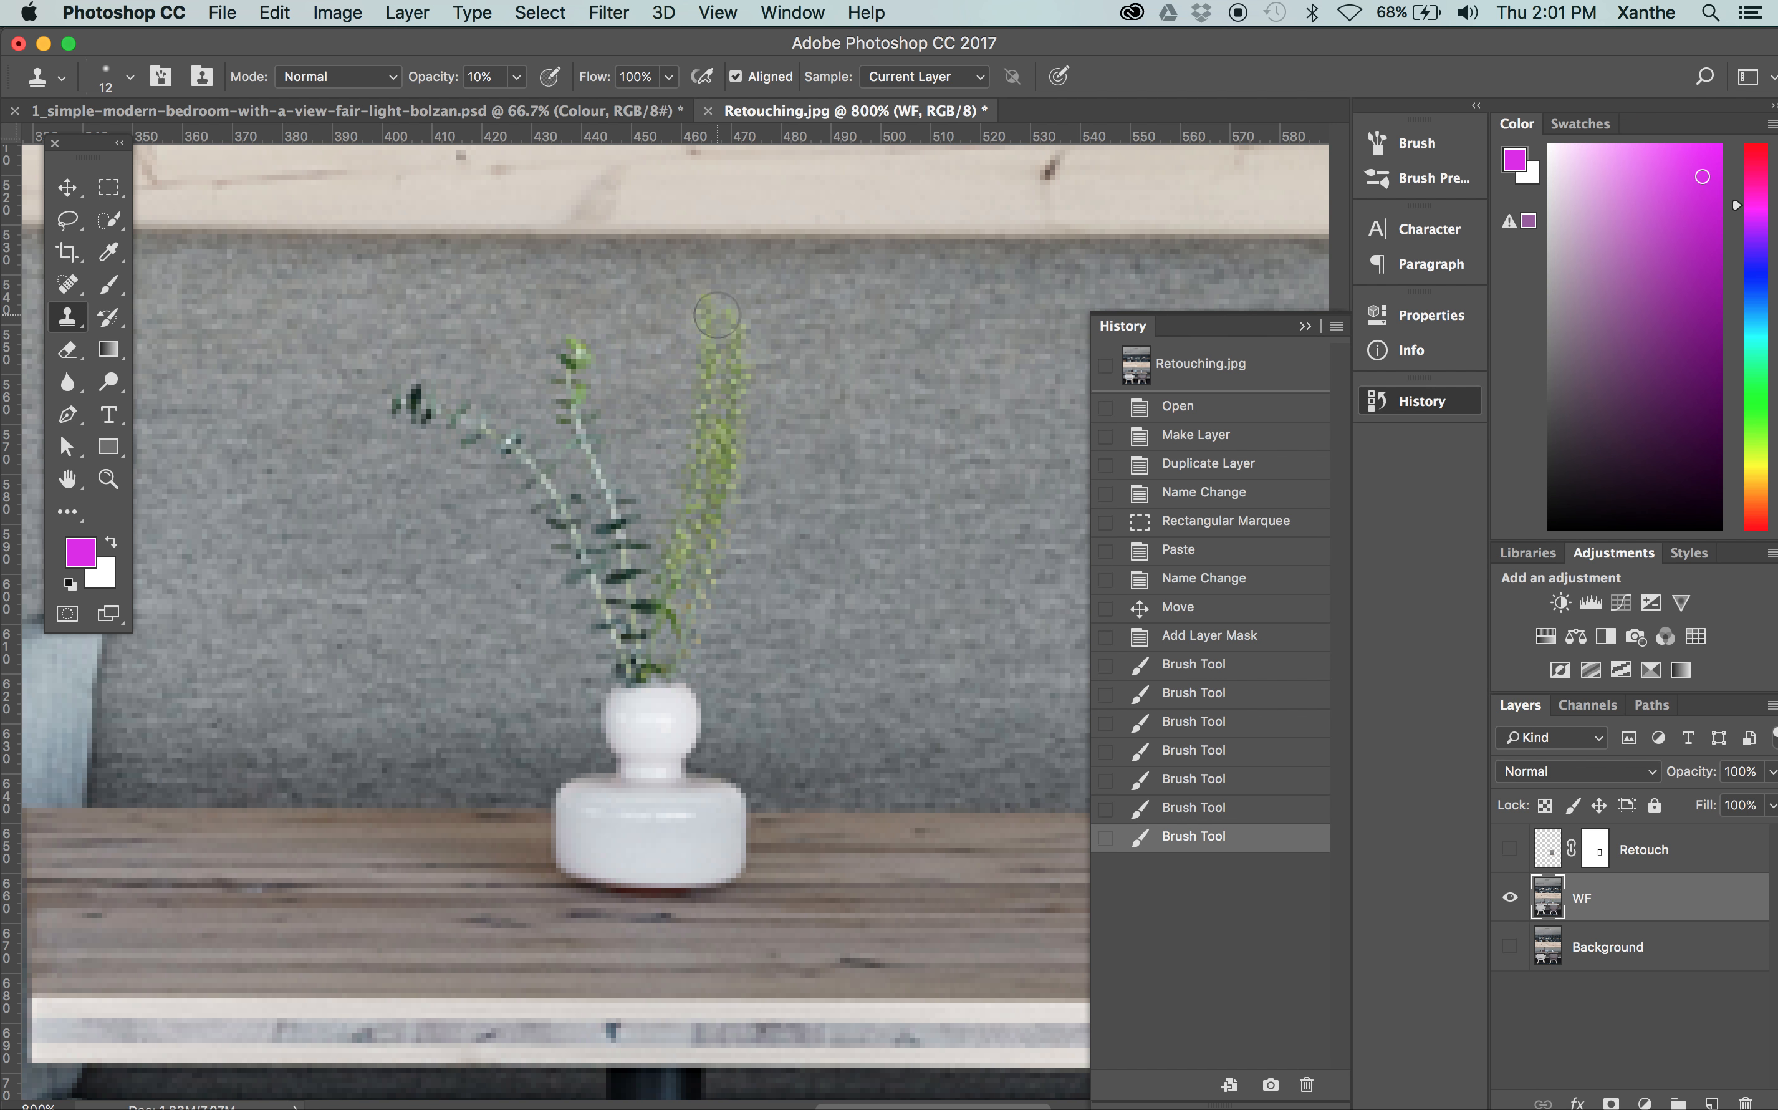
# Try to clone sofa fabric over the plant using the Clone Stamp with a 127 px brush
pyautogui.click(131, 76)
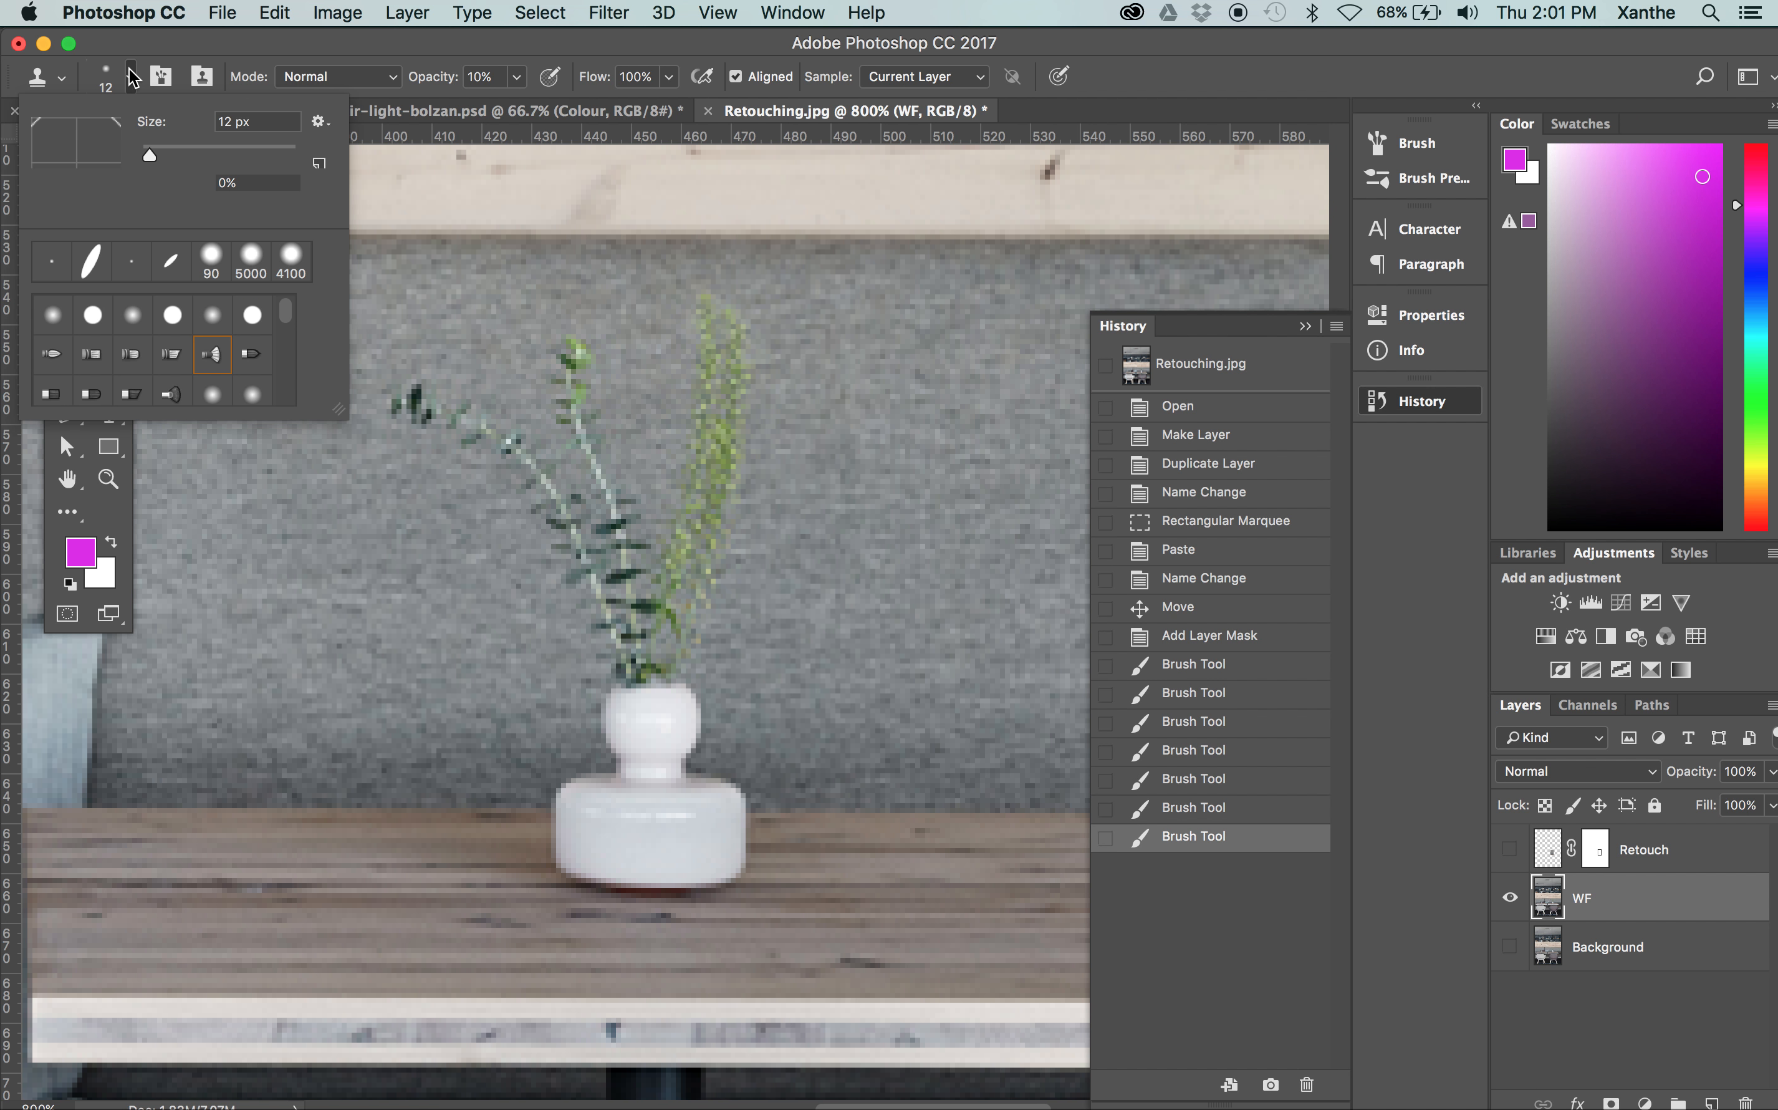
pyautogui.moveTo(151, 156); pyautogui.dragTo(231, 150)
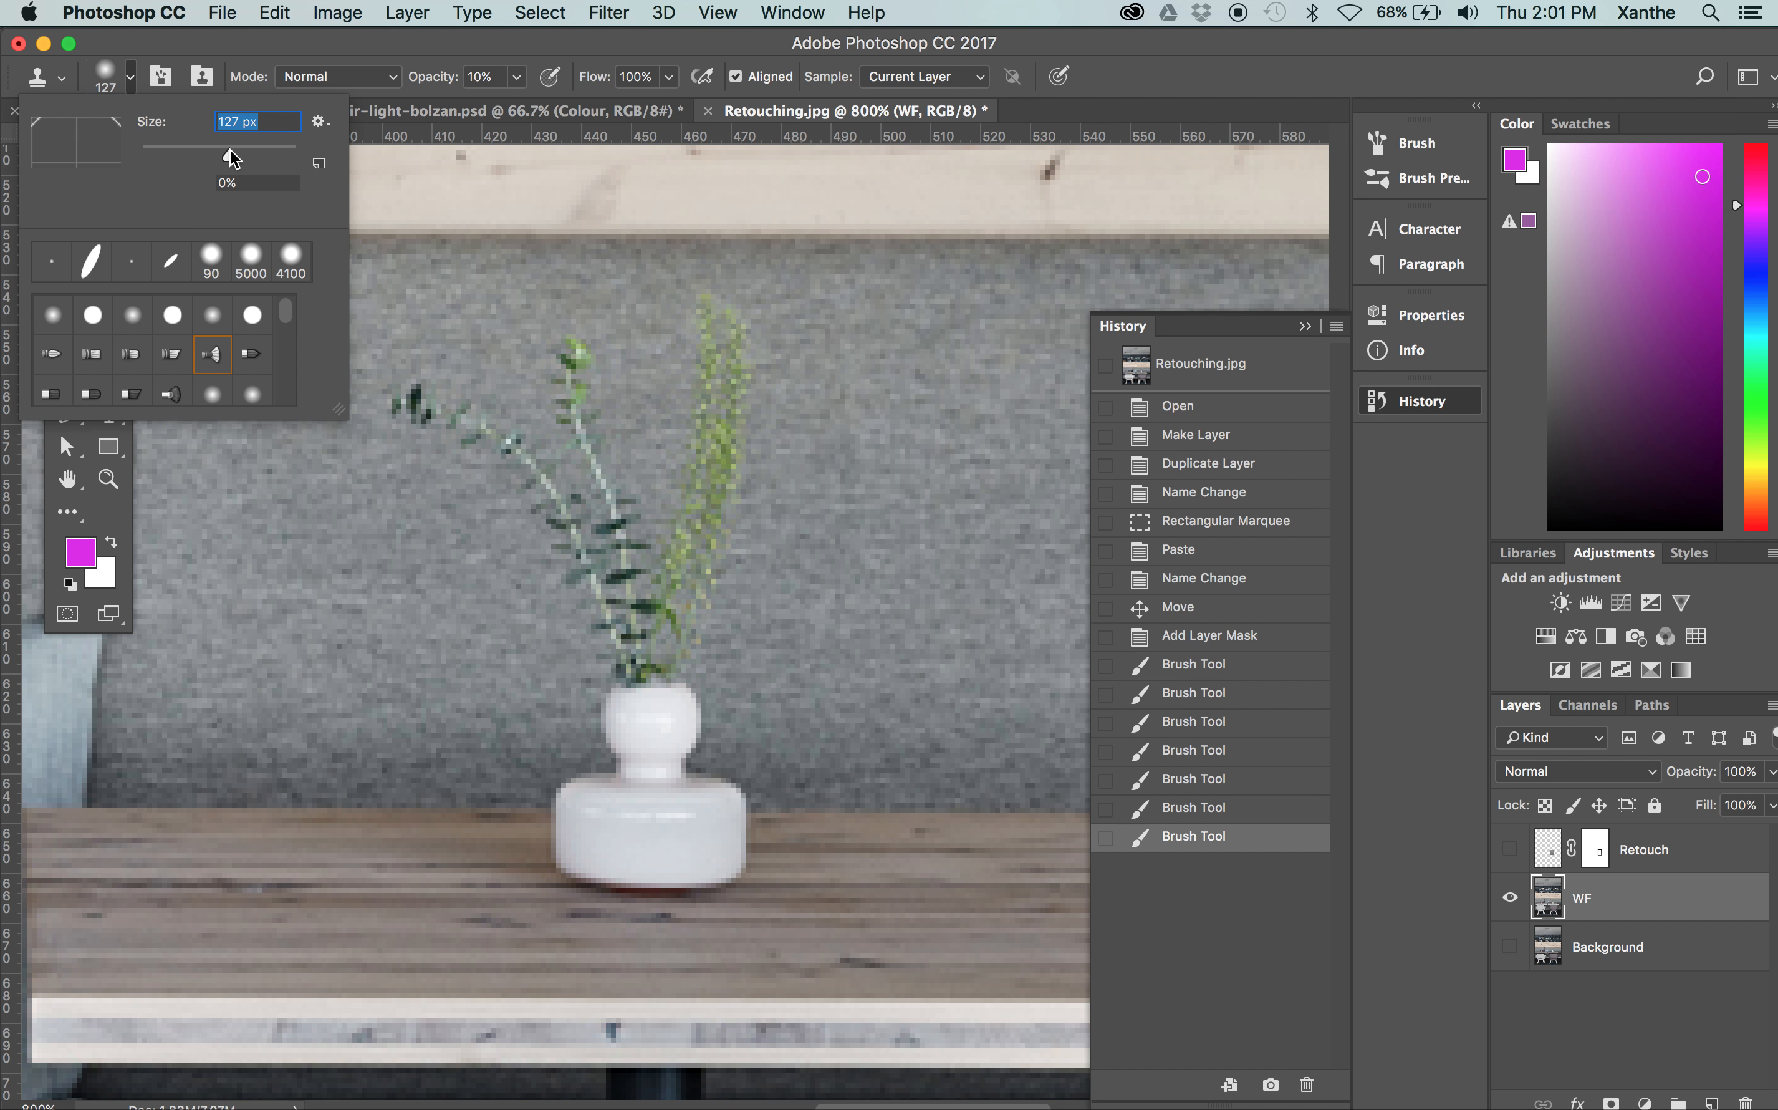
pyautogui.press('[')
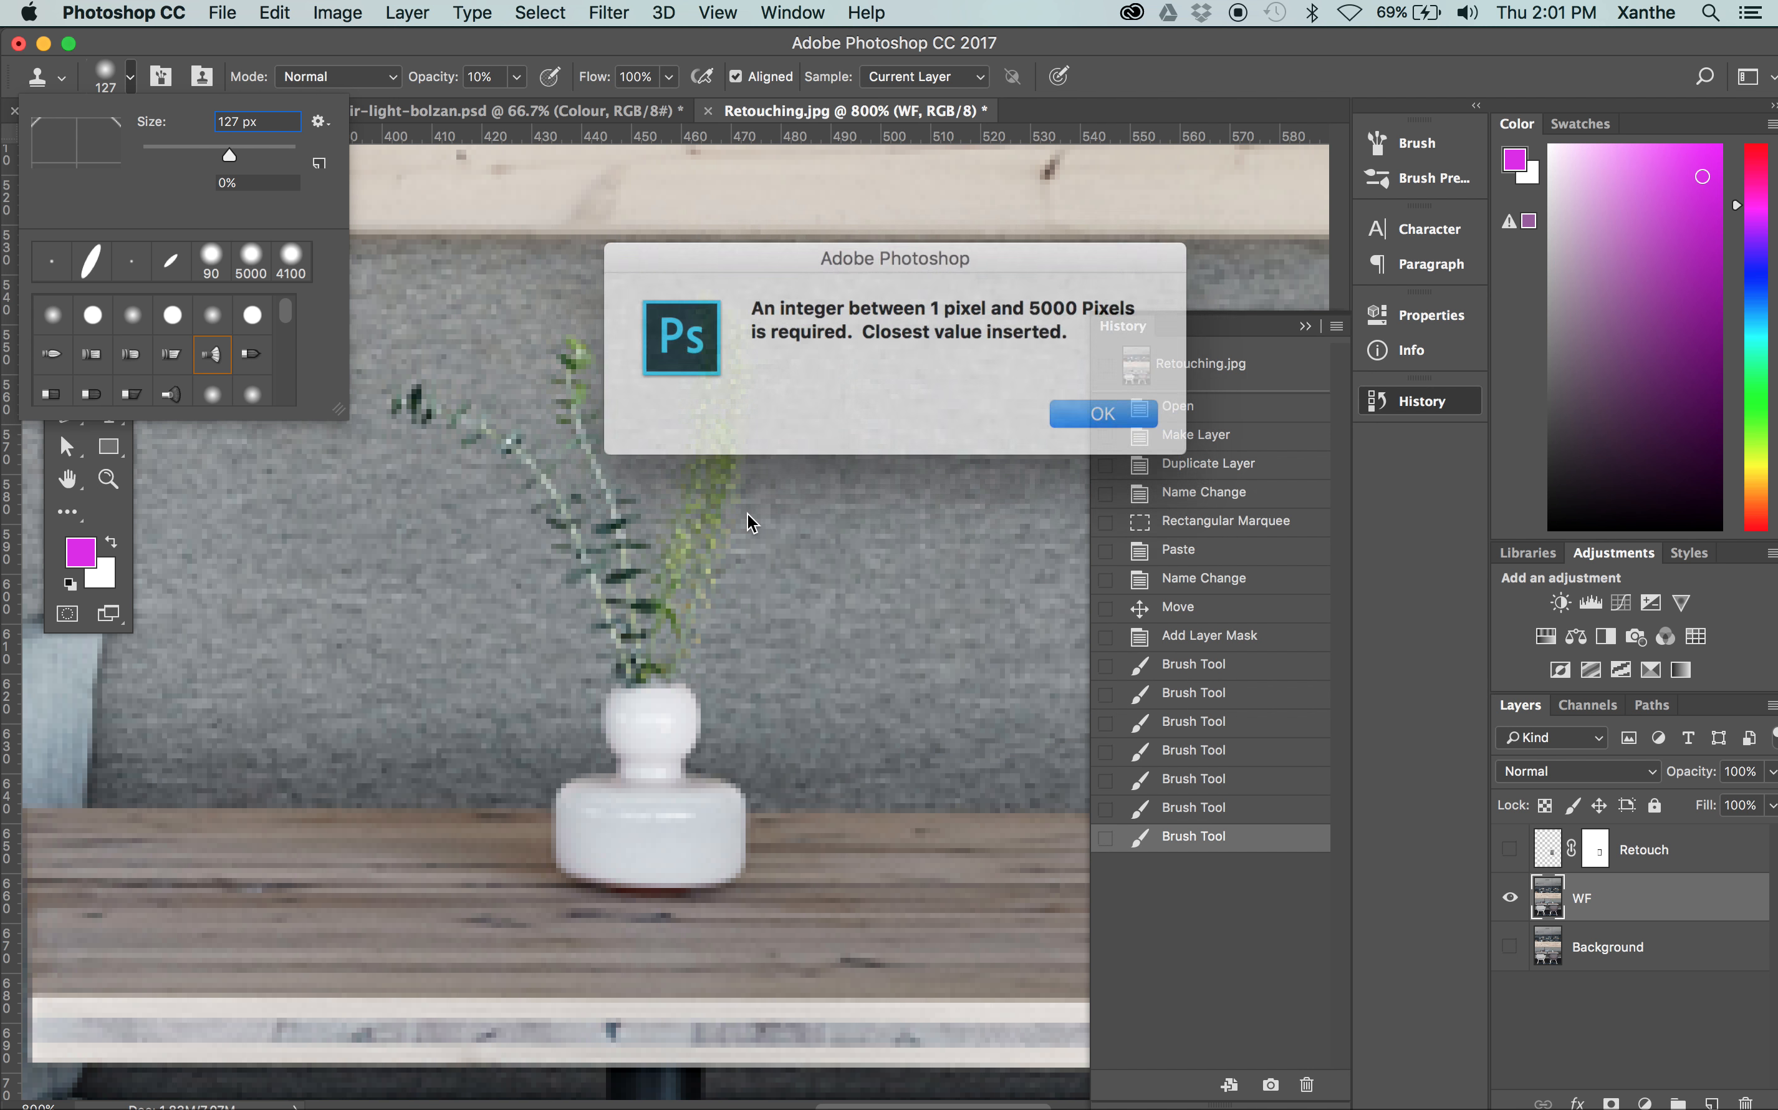
pyautogui.click(1093, 411)
pyautogui.click(1081, 412)
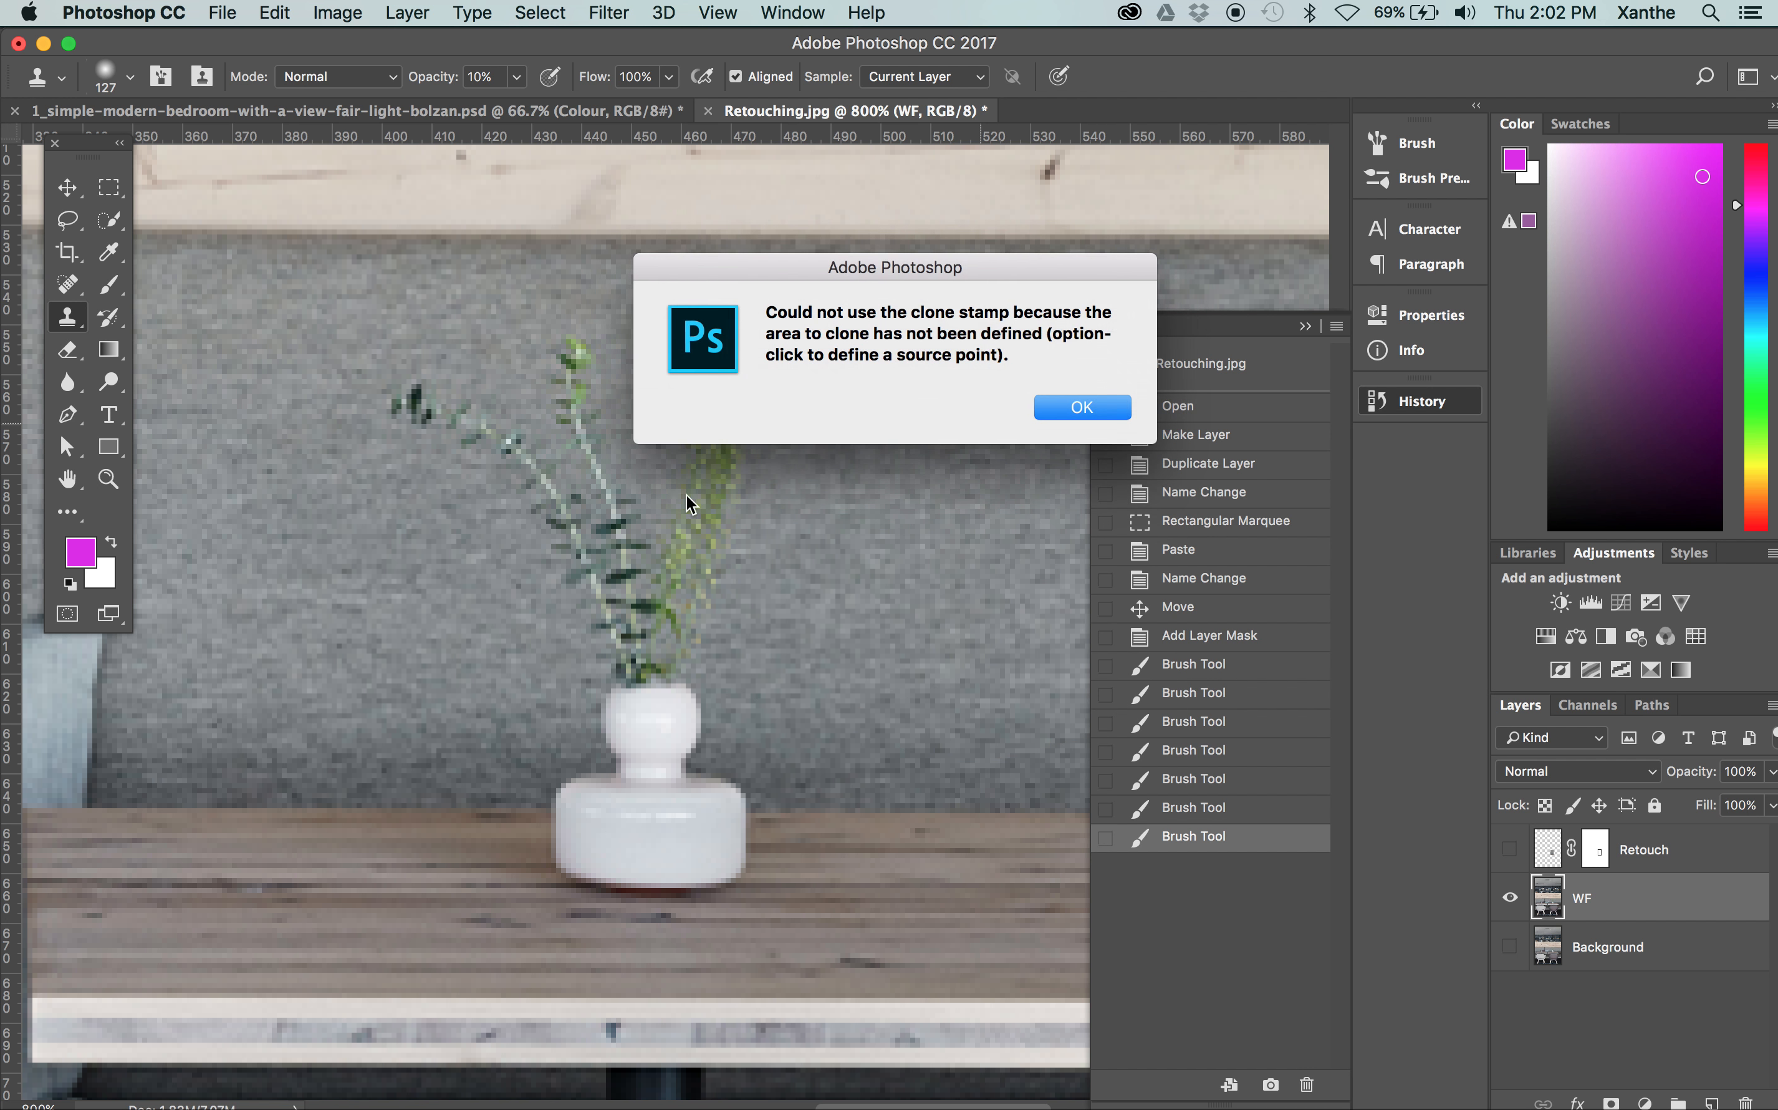
pyautogui.click(1085, 410)
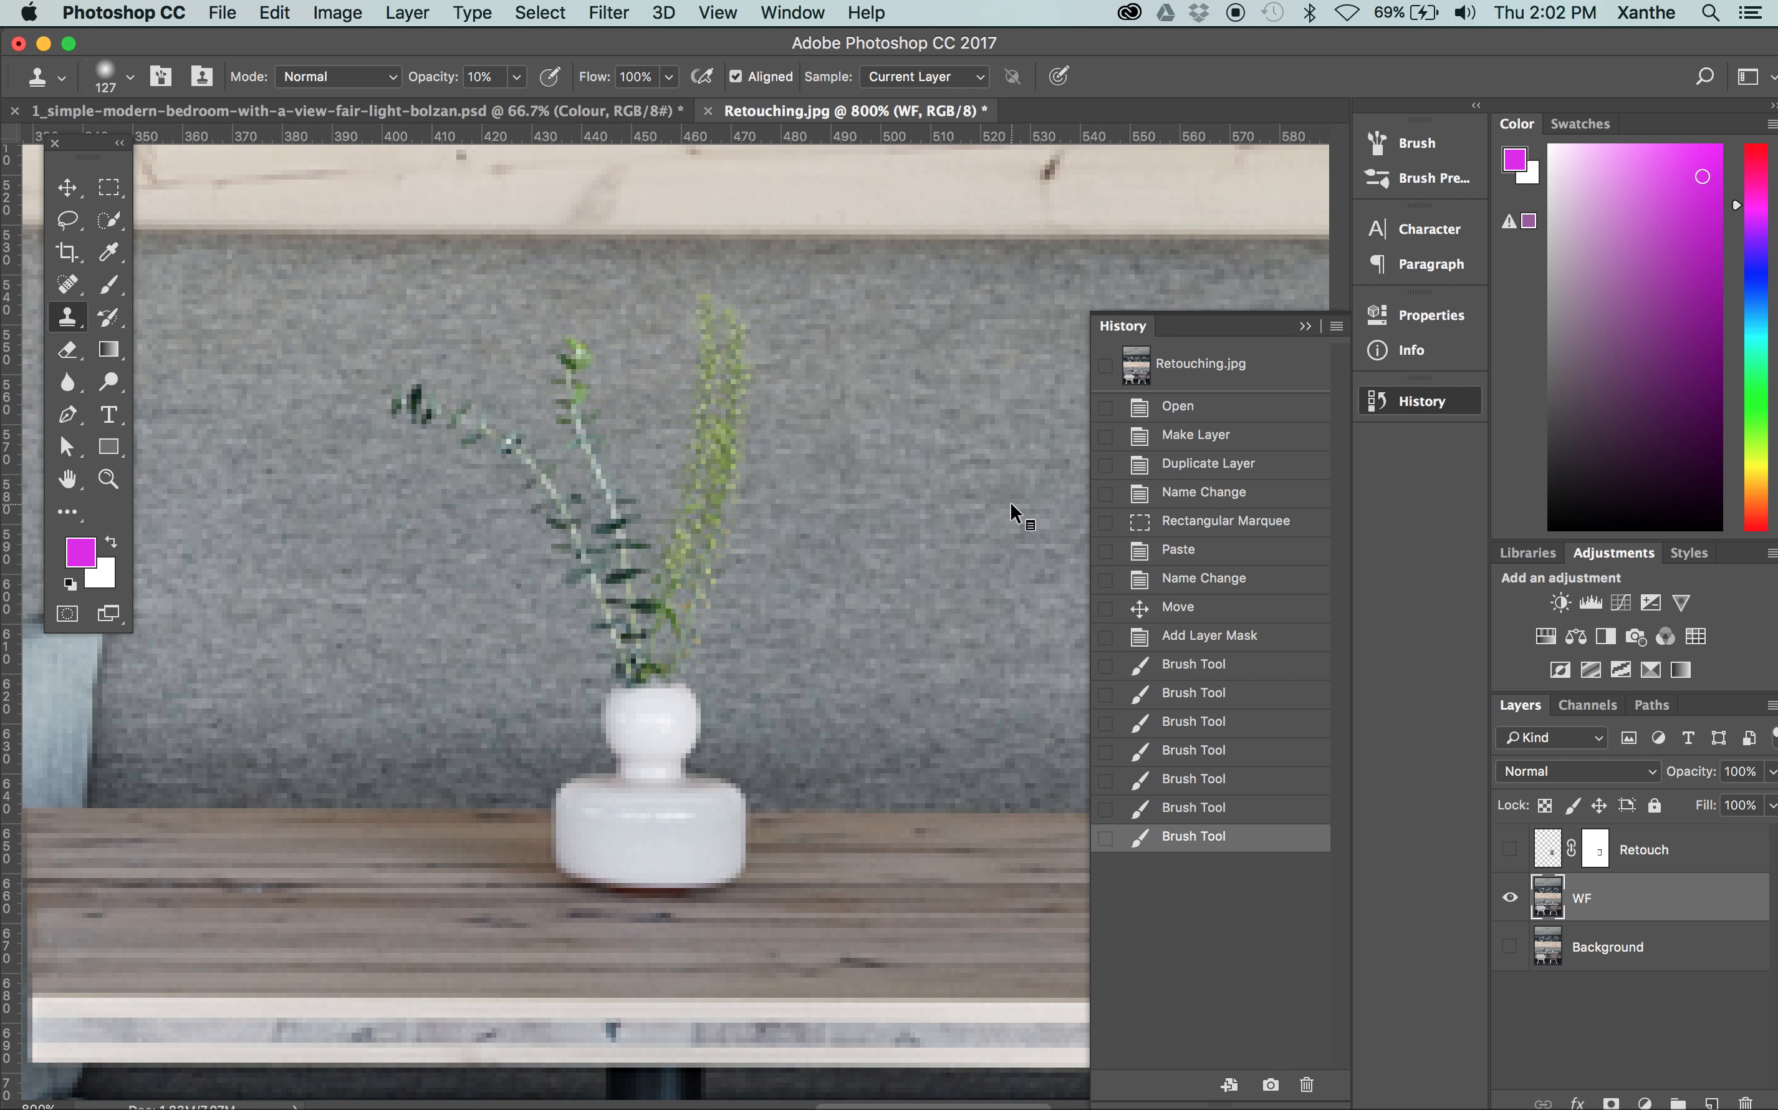
pyautogui.keyDown('alt'); pyautogui.click(1028, 517); pyautogui.keyUp('alt')
pyautogui.moveTo(650, 525); pyautogui.dragTo(652, 515)
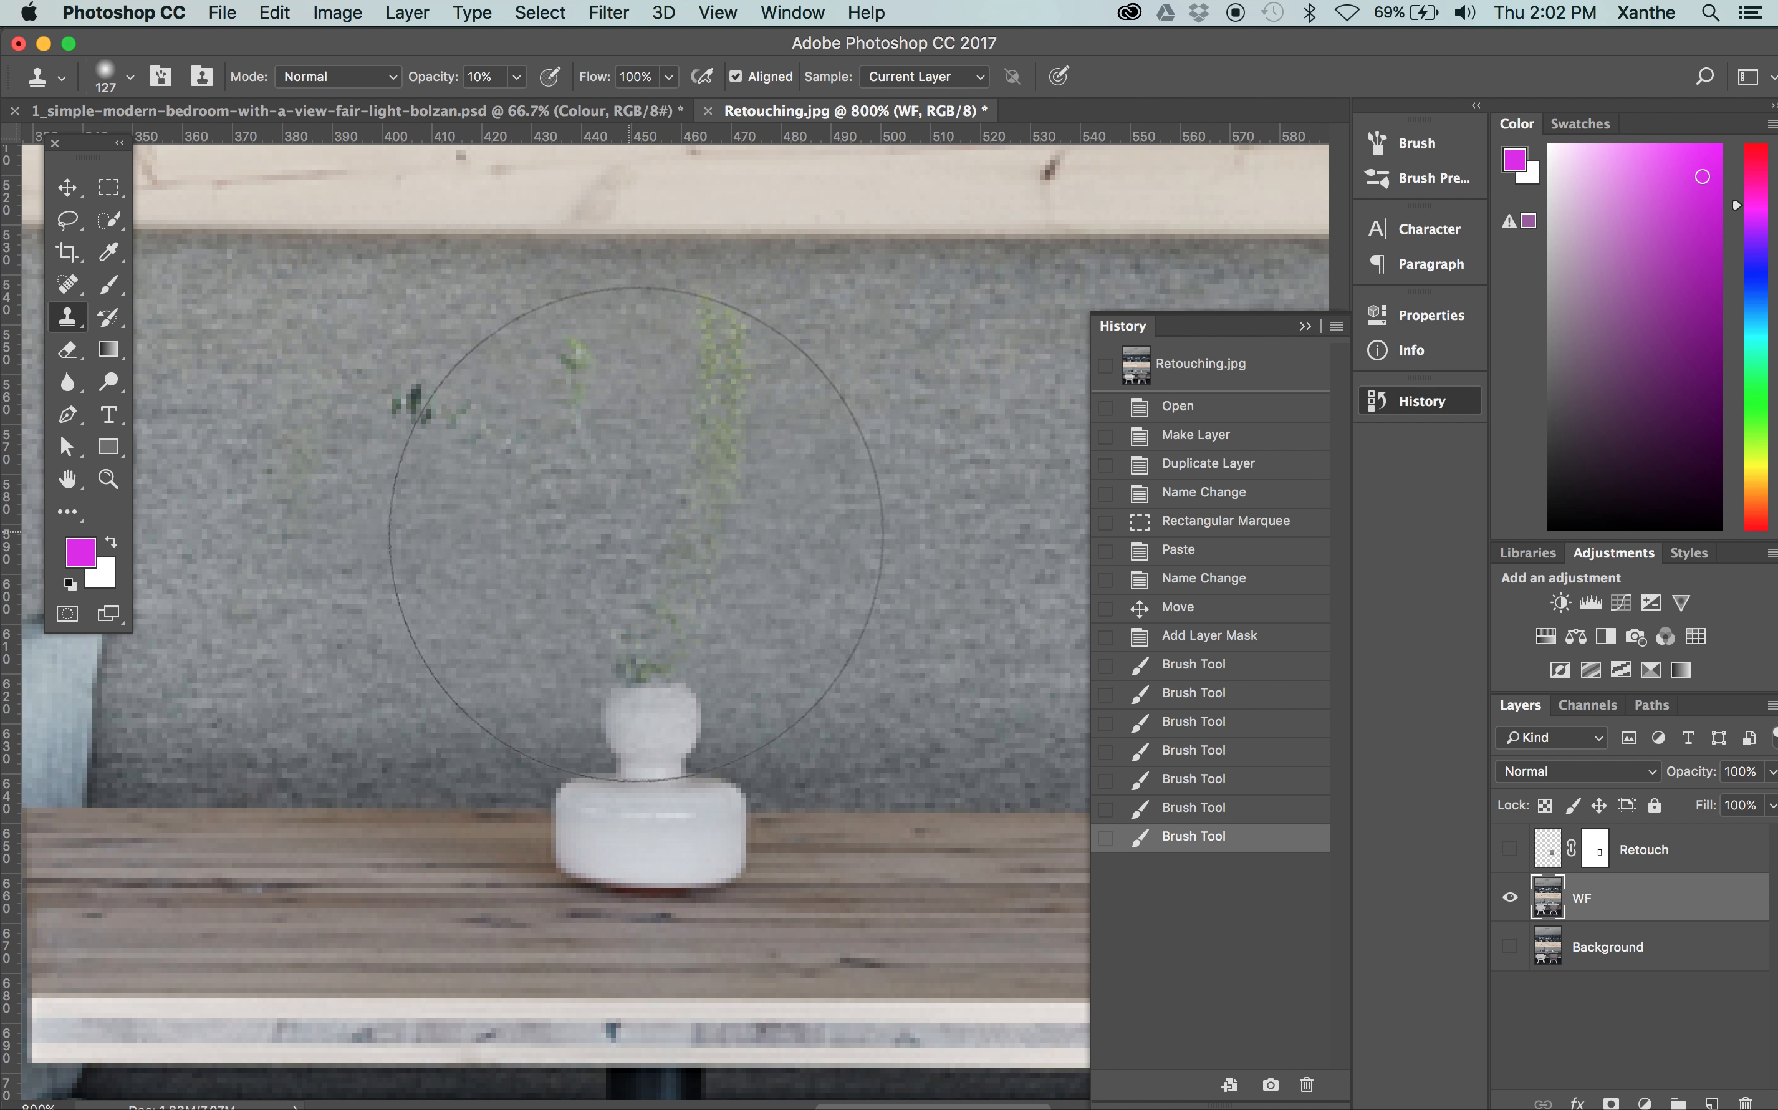
# Reduce the Clone Stamp's brush size to 9 px
pyautogui.press('[')
pyautogui.press('[')
pyautogui.press('[')
pyautogui.press('[')
pyautogui.press('[')
pyautogui.press('[')
pyautogui.press('[')
pyautogui.press('[')
pyautogui.press('[')
pyautogui.press('[')
pyautogui.press('[')
pyautogui.press('[')
pyautogui.press('[')
pyautogui.press('[')
pyautogui.press('[')
pyautogui.press('[')
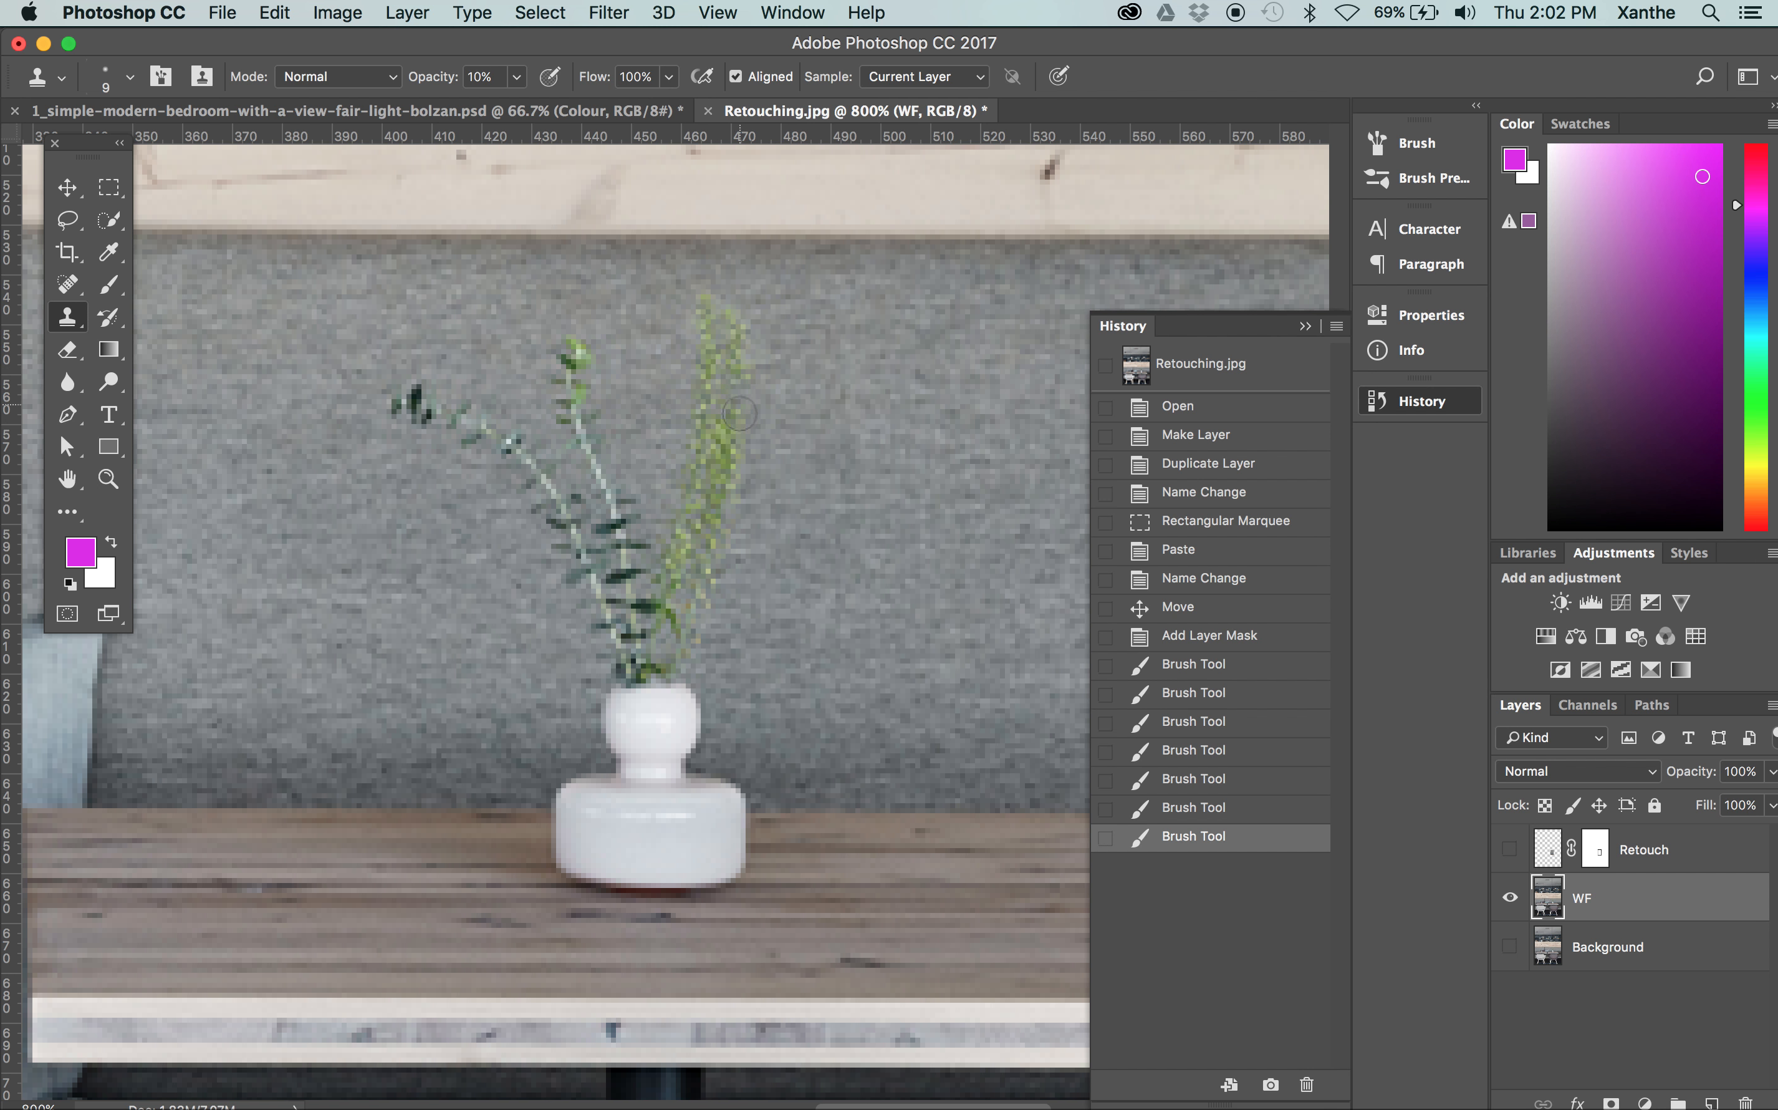
# Compare the enlarged vase area with the Retouch layer shown and hidden
pyautogui.moveTo(849, 635); pyautogui.dragTo(746, 624)
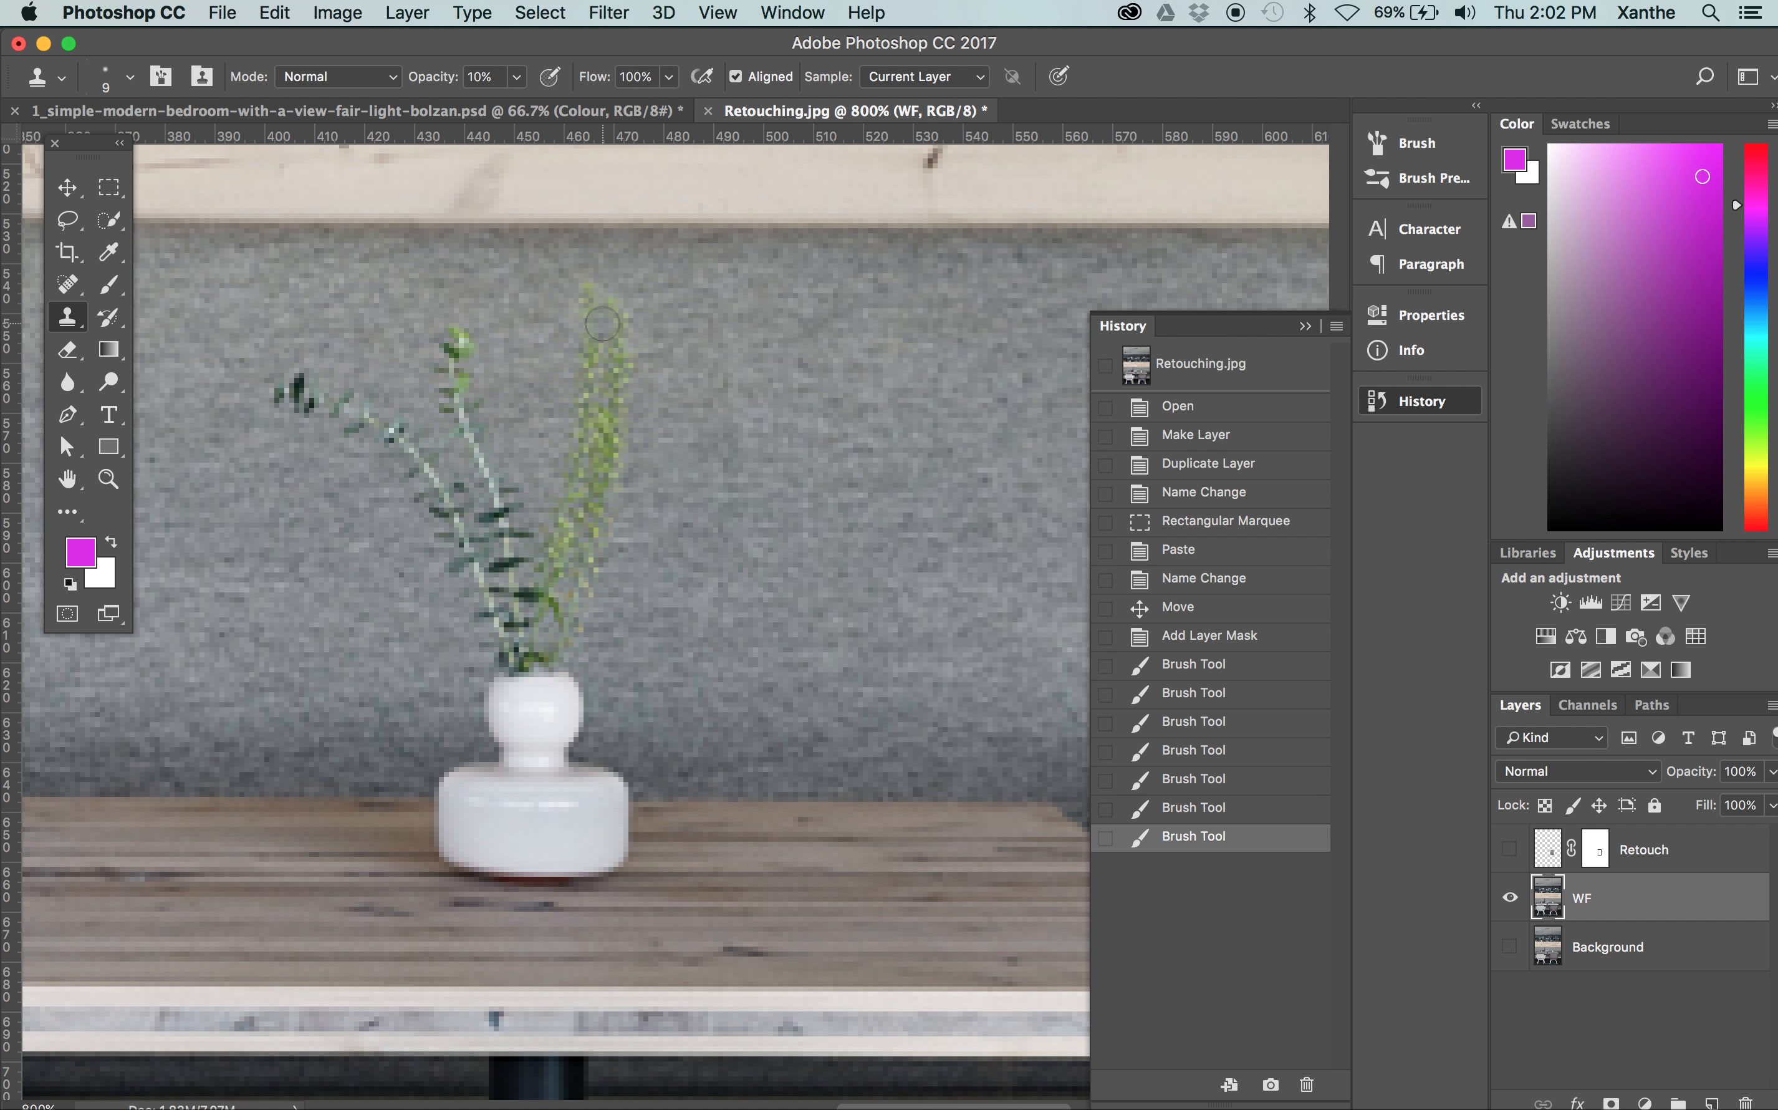
pyautogui.press('super+equal')
pyautogui.click(1510, 849)
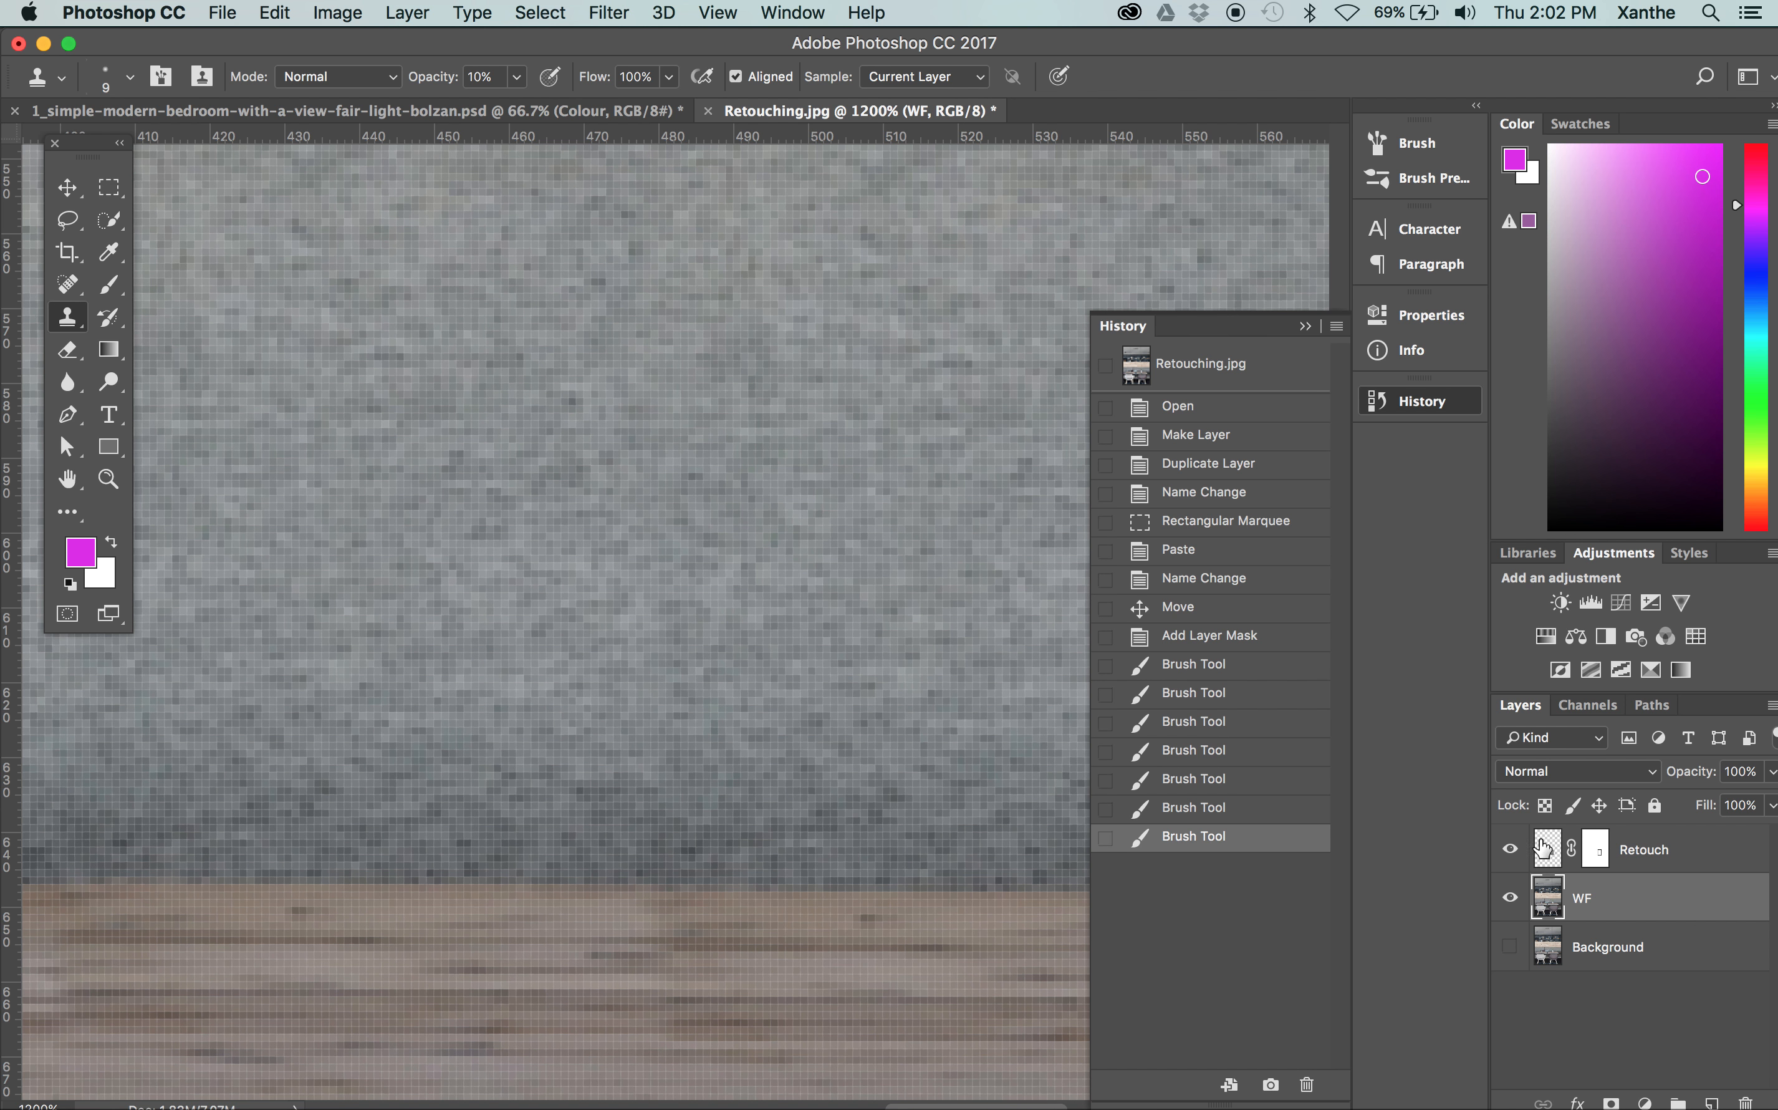
pyautogui.click(1509, 849)
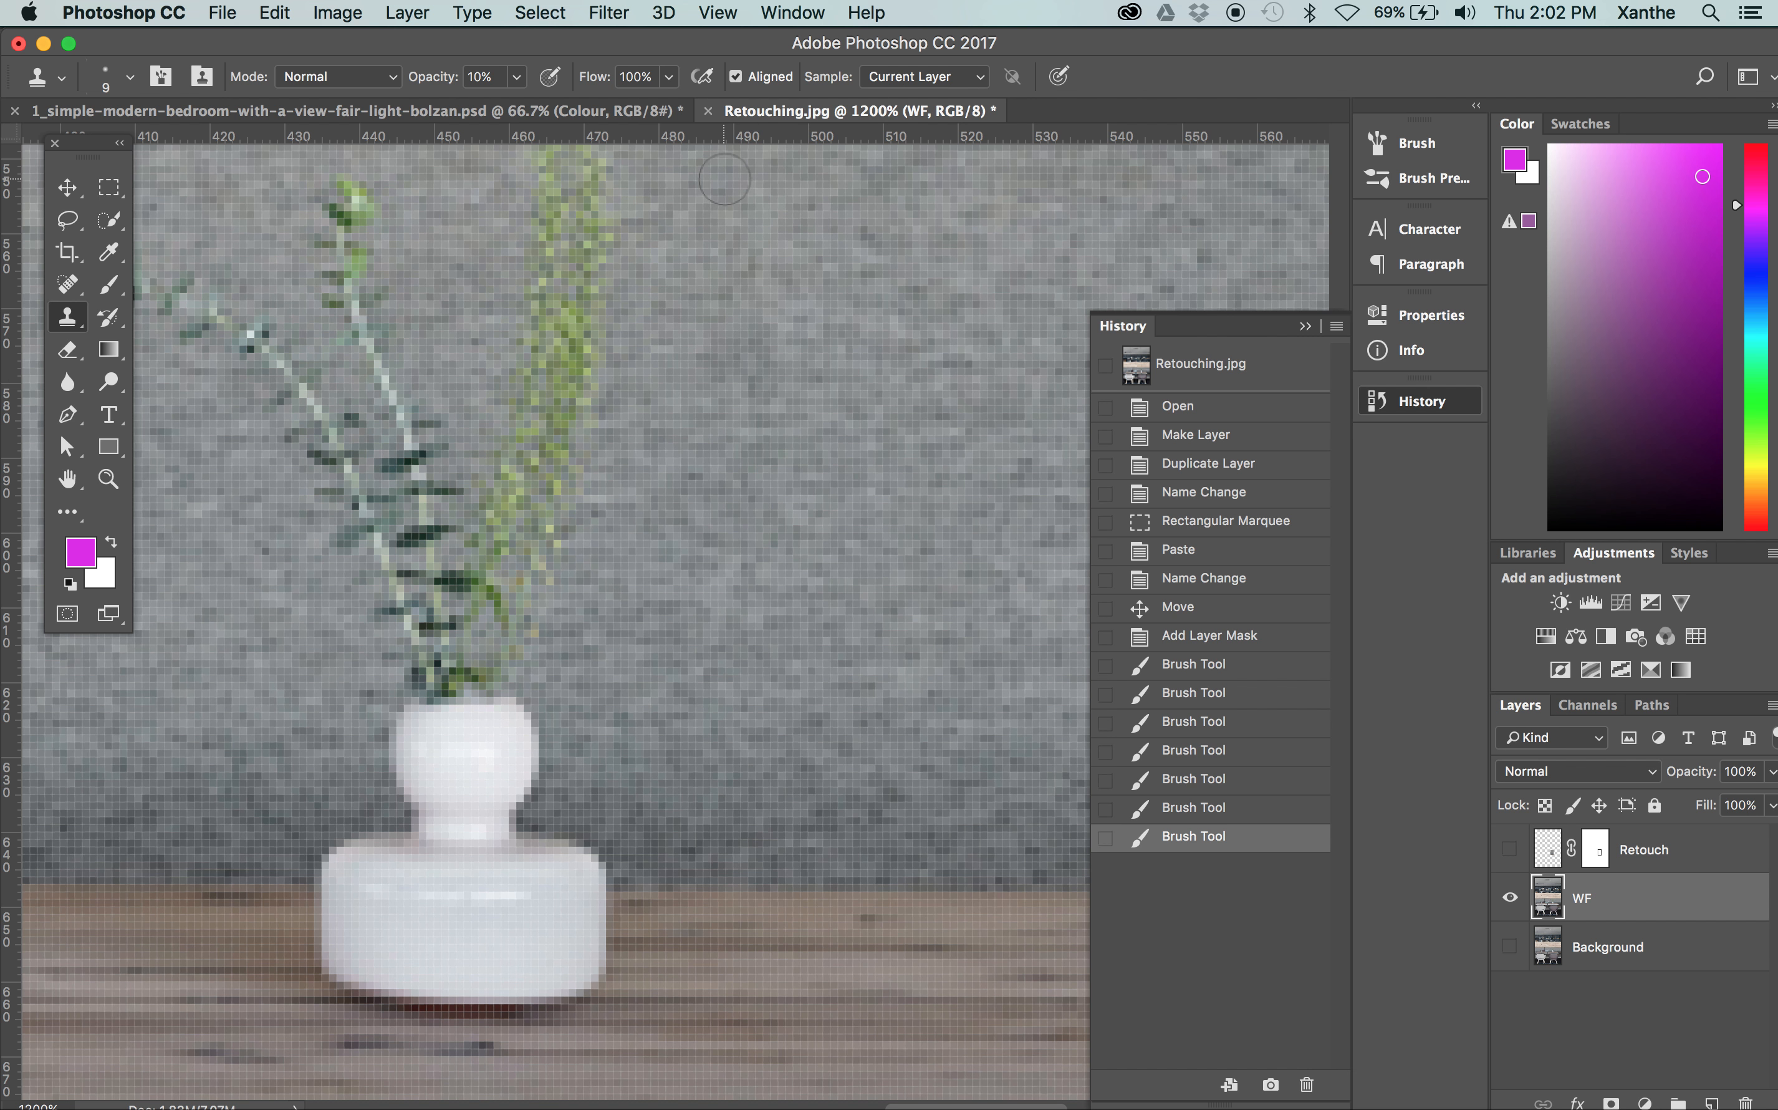
# Clone sofa fabric over the tall light-green stems on the WF layer with the 9 px brush at 10% opacity
pyautogui.scroll(3, 738, 239)
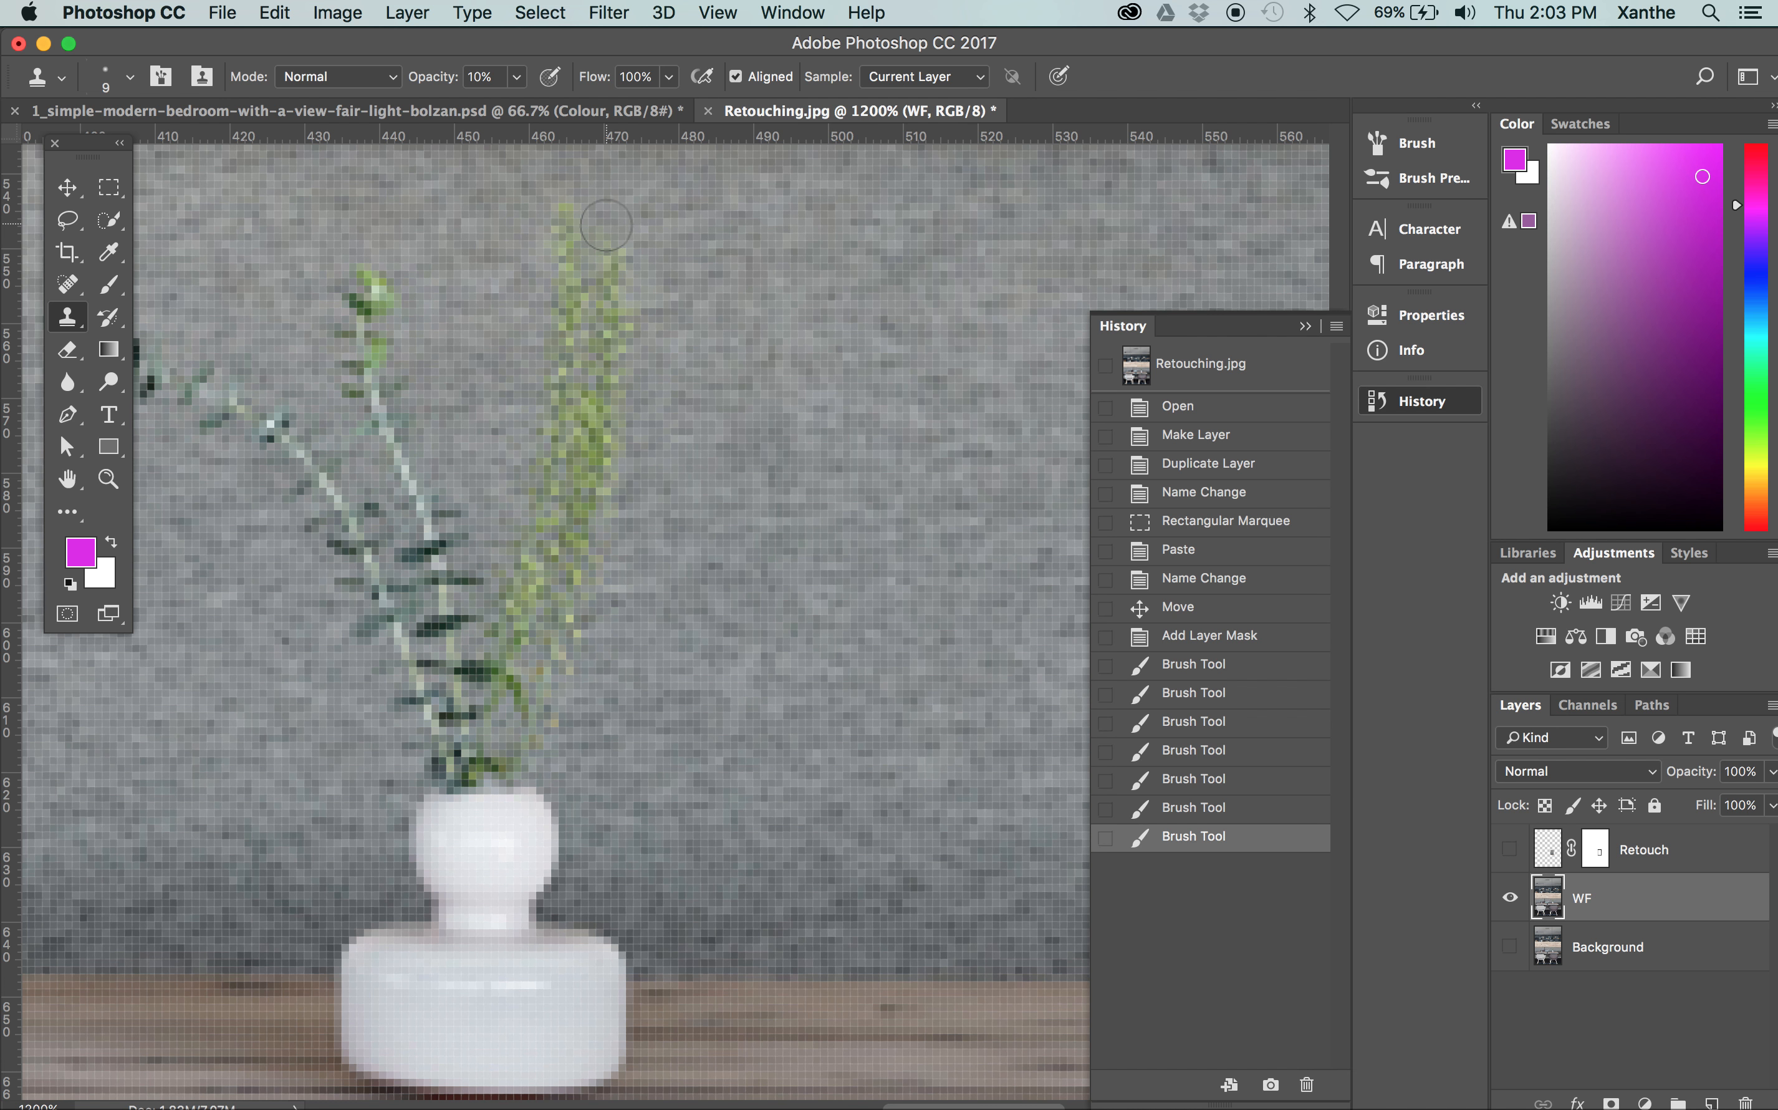
pyautogui.click(606, 225)
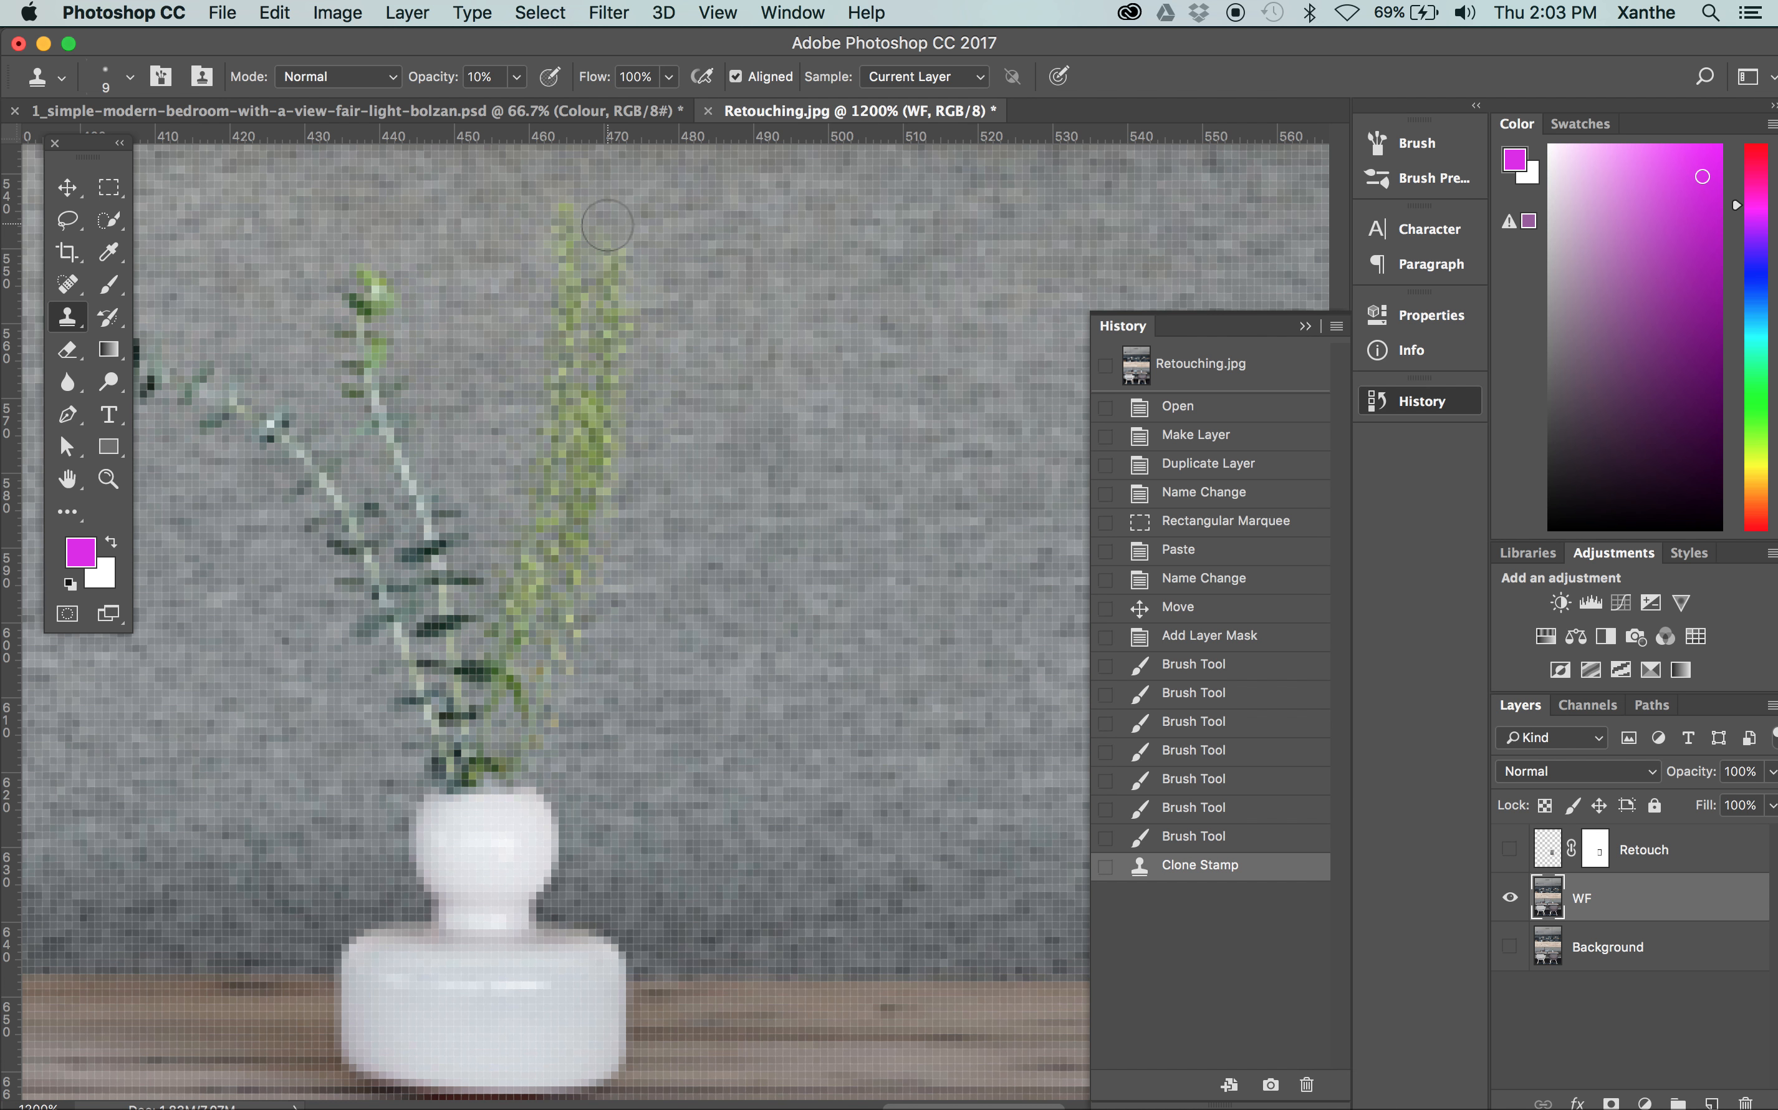
pyautogui.moveTo(612, 237); pyautogui.dragTo(584, 517)
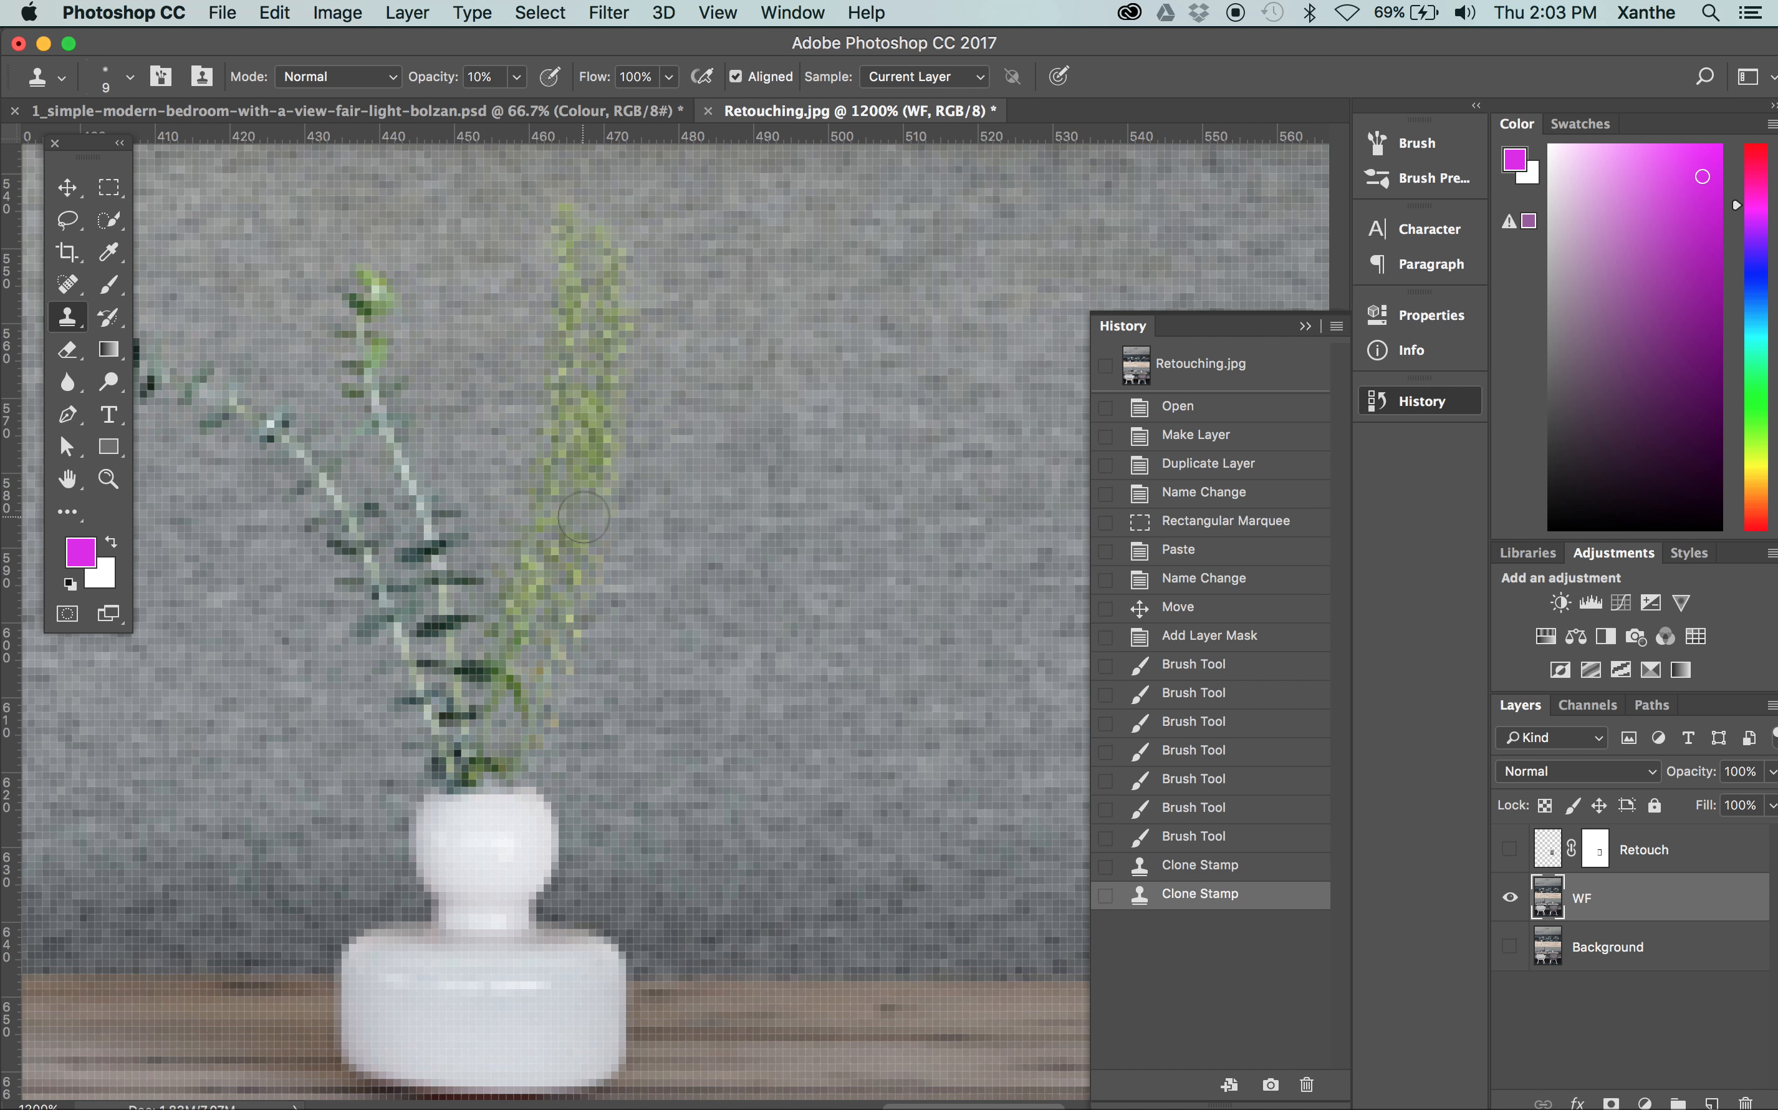
pyautogui.click(620, 371)
pyautogui.moveTo(587, 390); pyautogui.dragTo(582, 501)
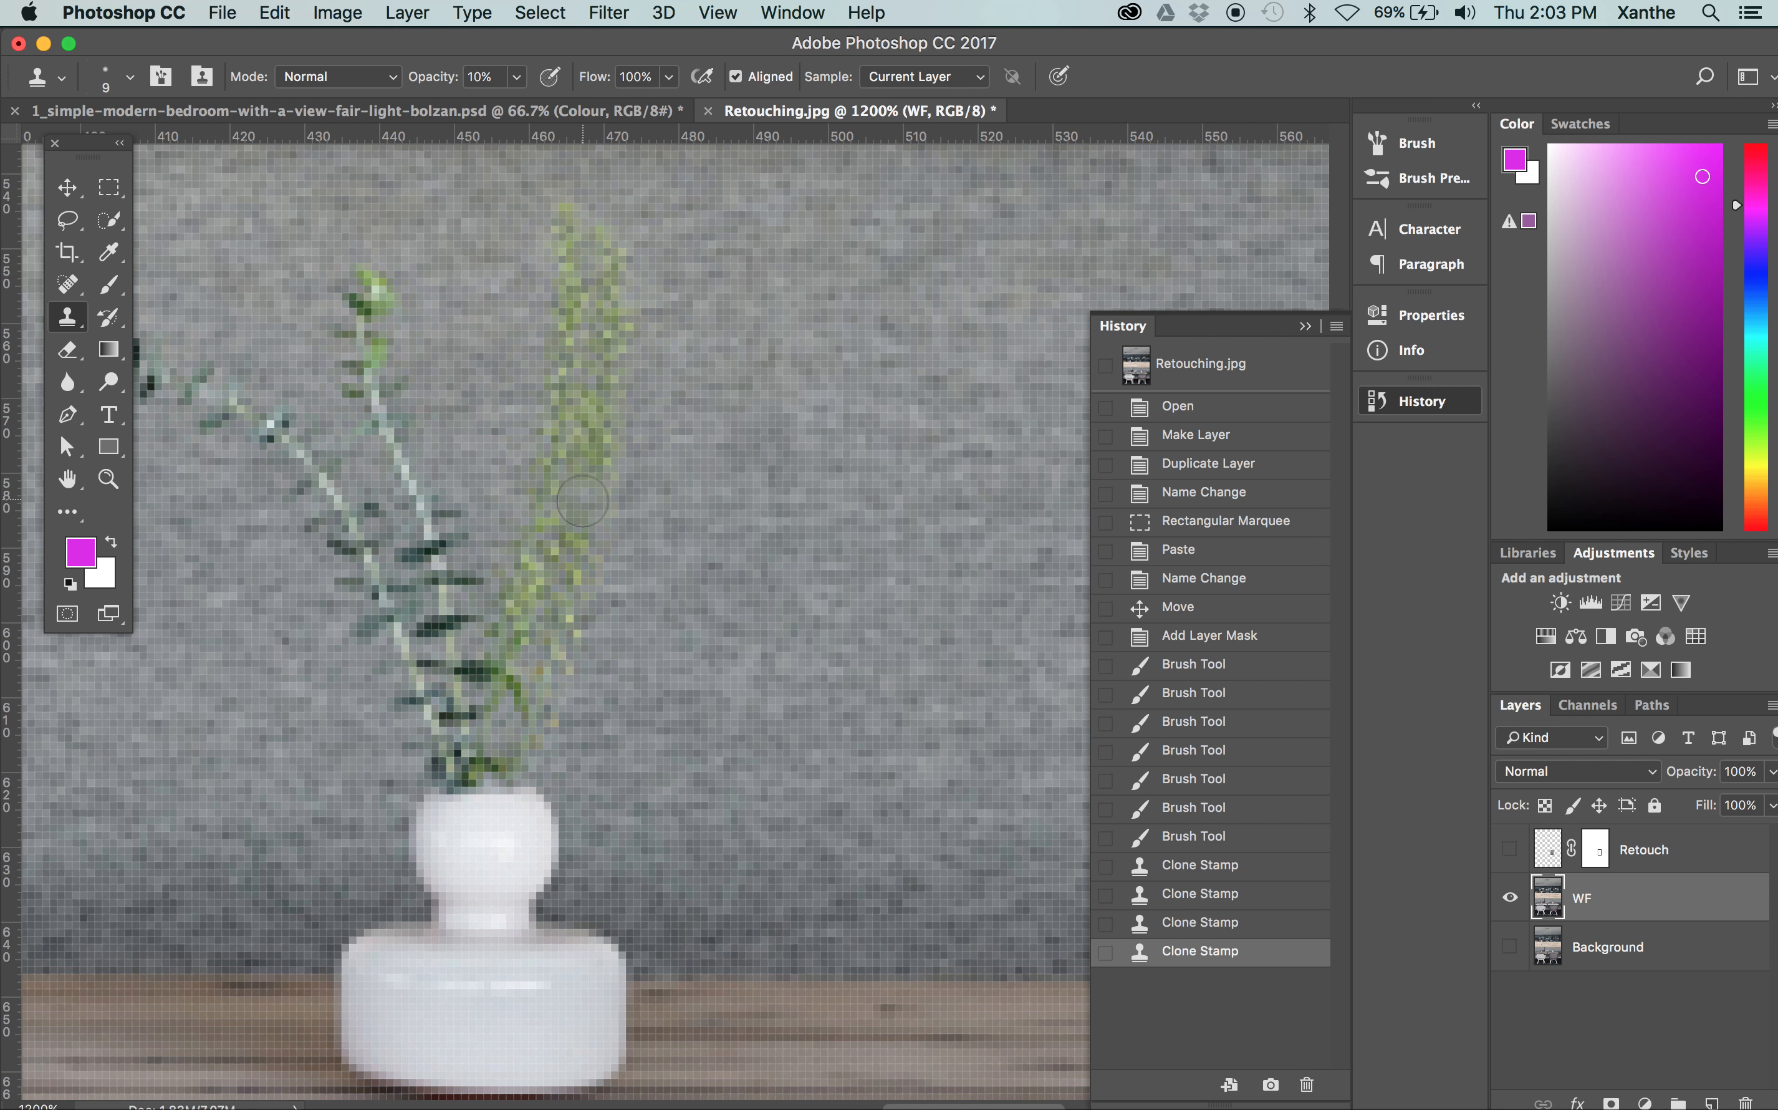
# Toggle the WF layer's visibility, and revert the history to the last Brush Tool state before the cloning strokes
pyautogui.click(1511, 899)
pyautogui.click(1511, 899)
pyautogui.click(1192, 841)
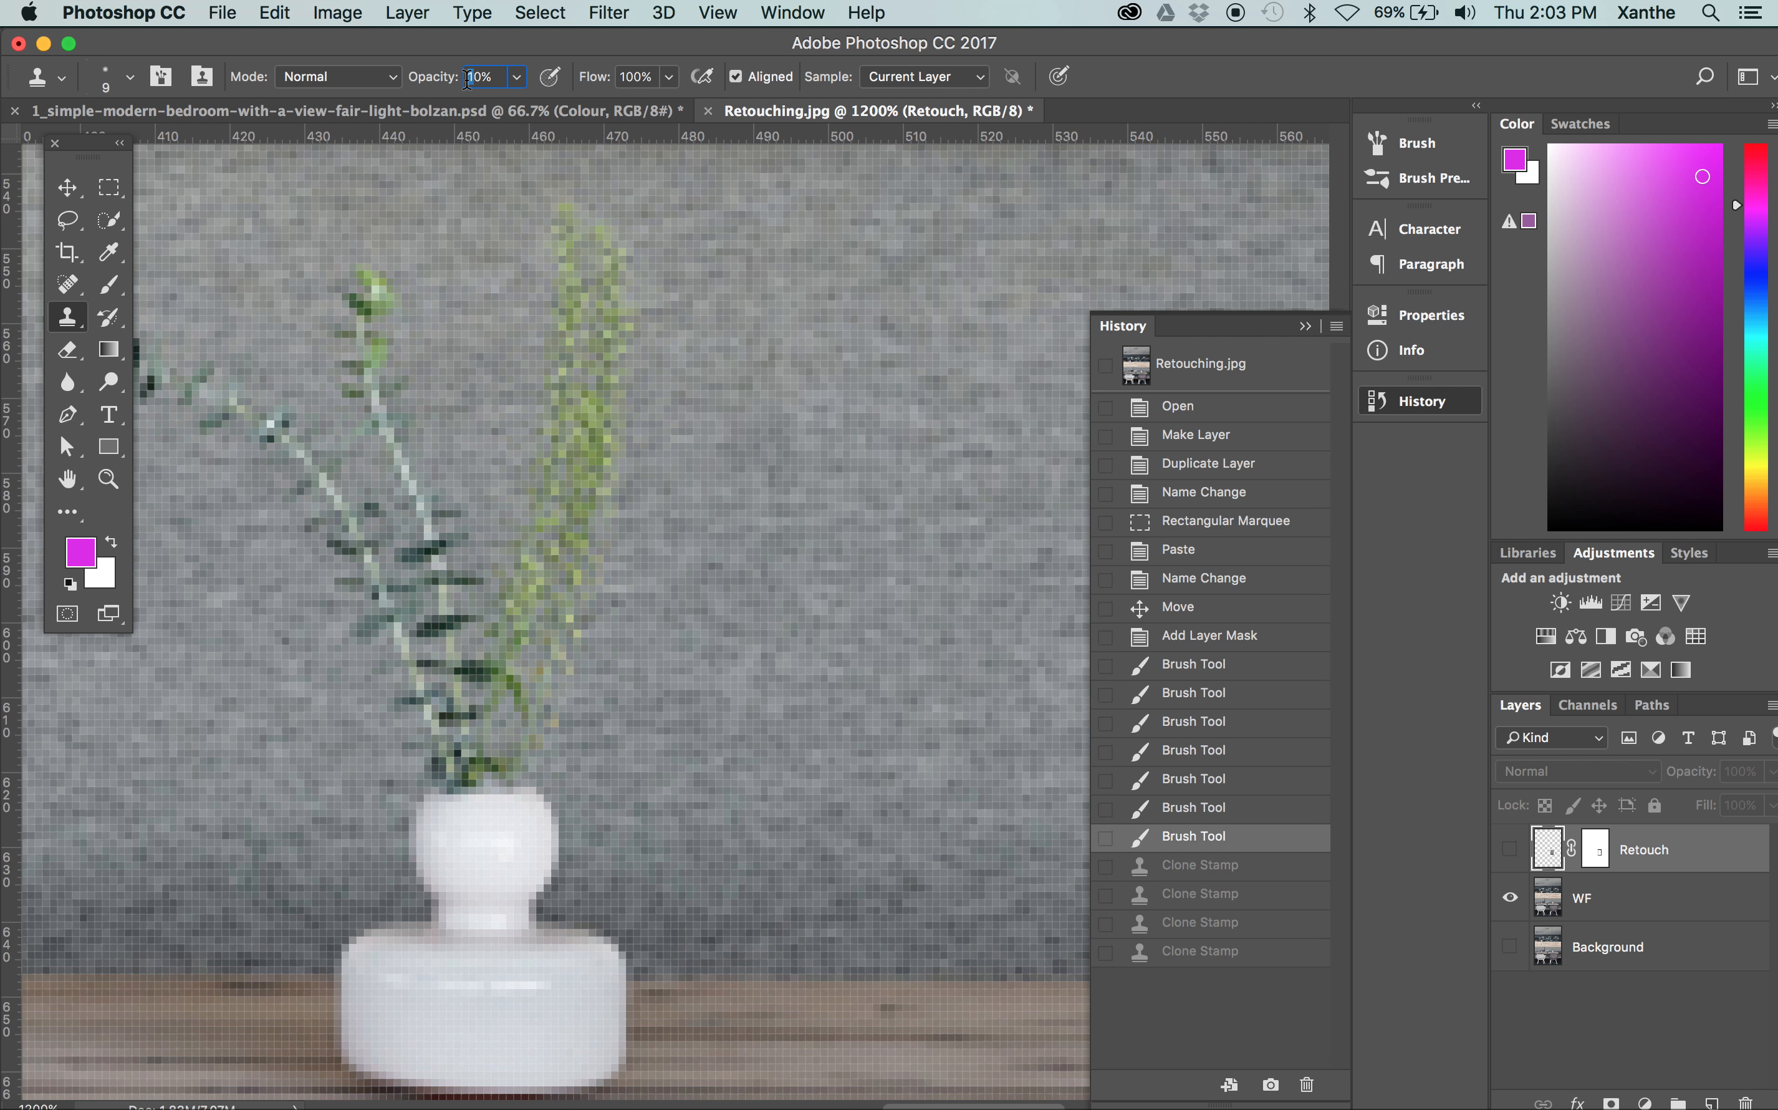
# Set the Clone Stamp's opacity to 100% and its brush size to 19 px
pyautogui.click(519, 80)
pyautogui.moveTo(514, 98); pyautogui.dragTo(578, 102)
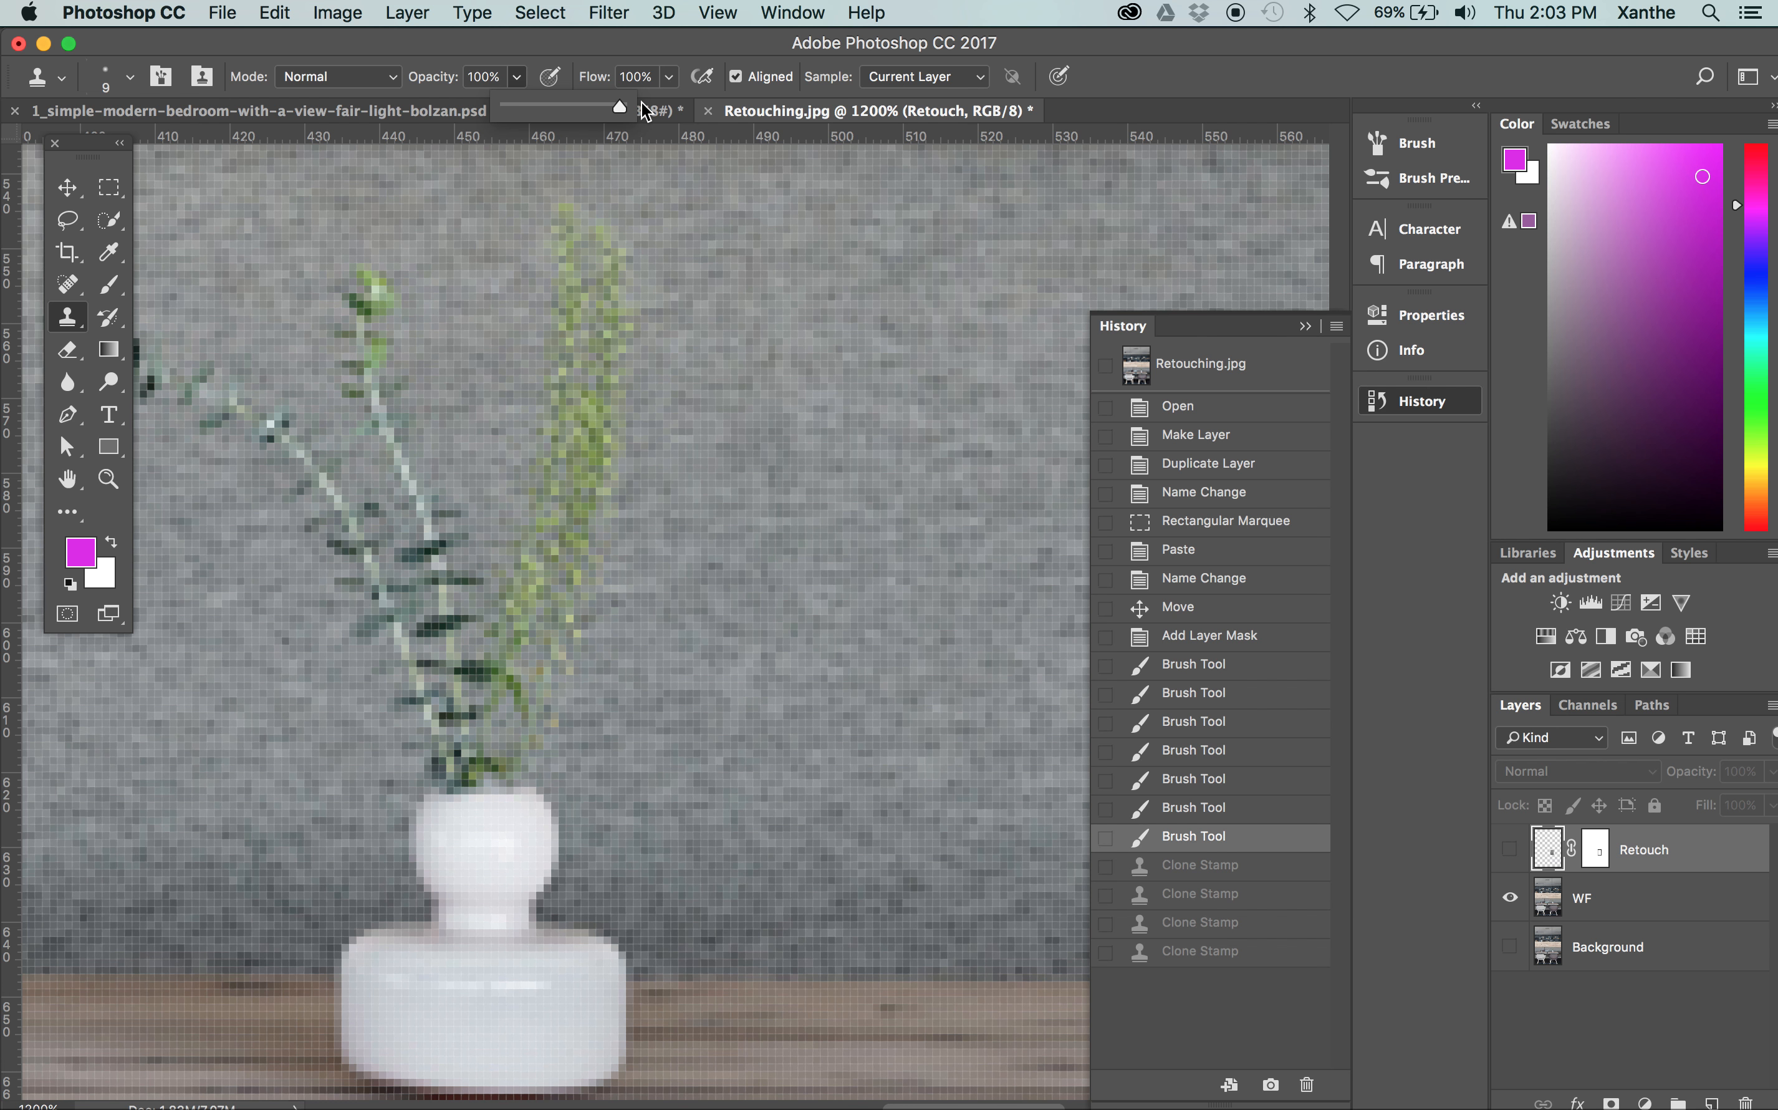
pyautogui.click(66, 327)
pyautogui.click(132, 78)
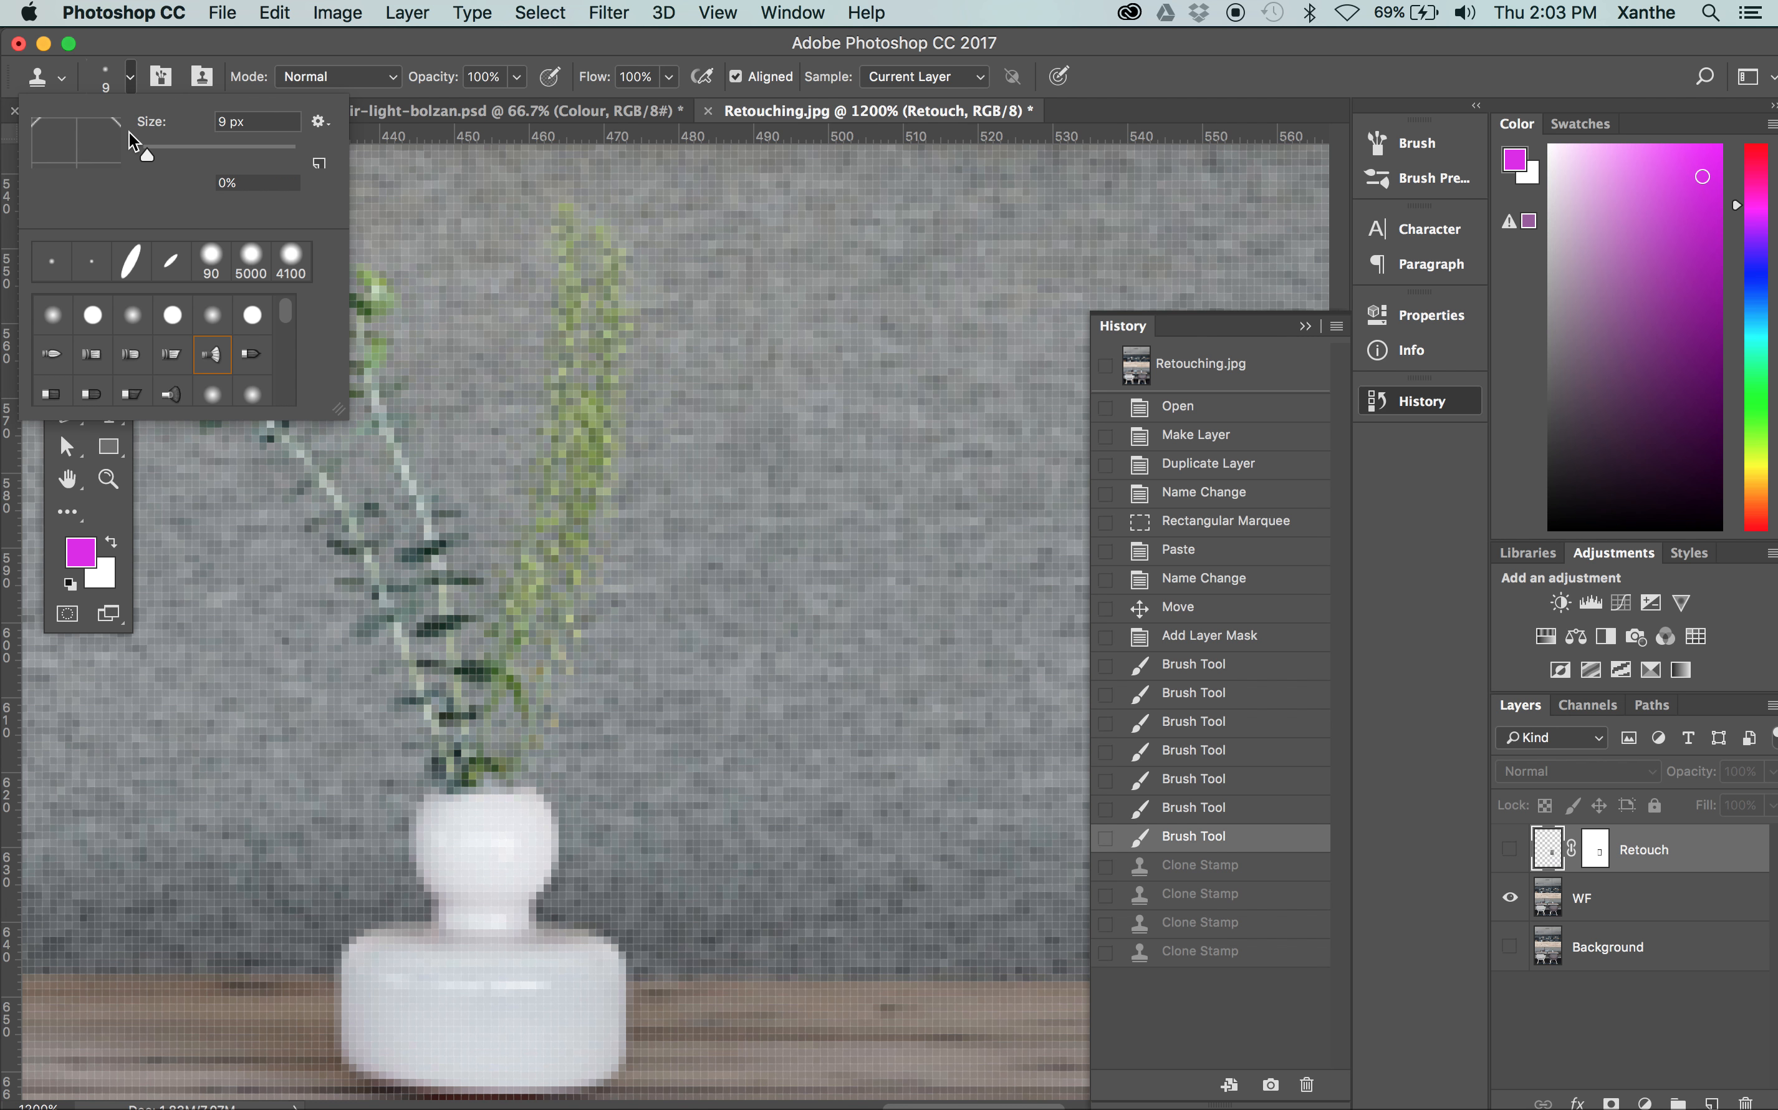
pyautogui.click(155, 156)
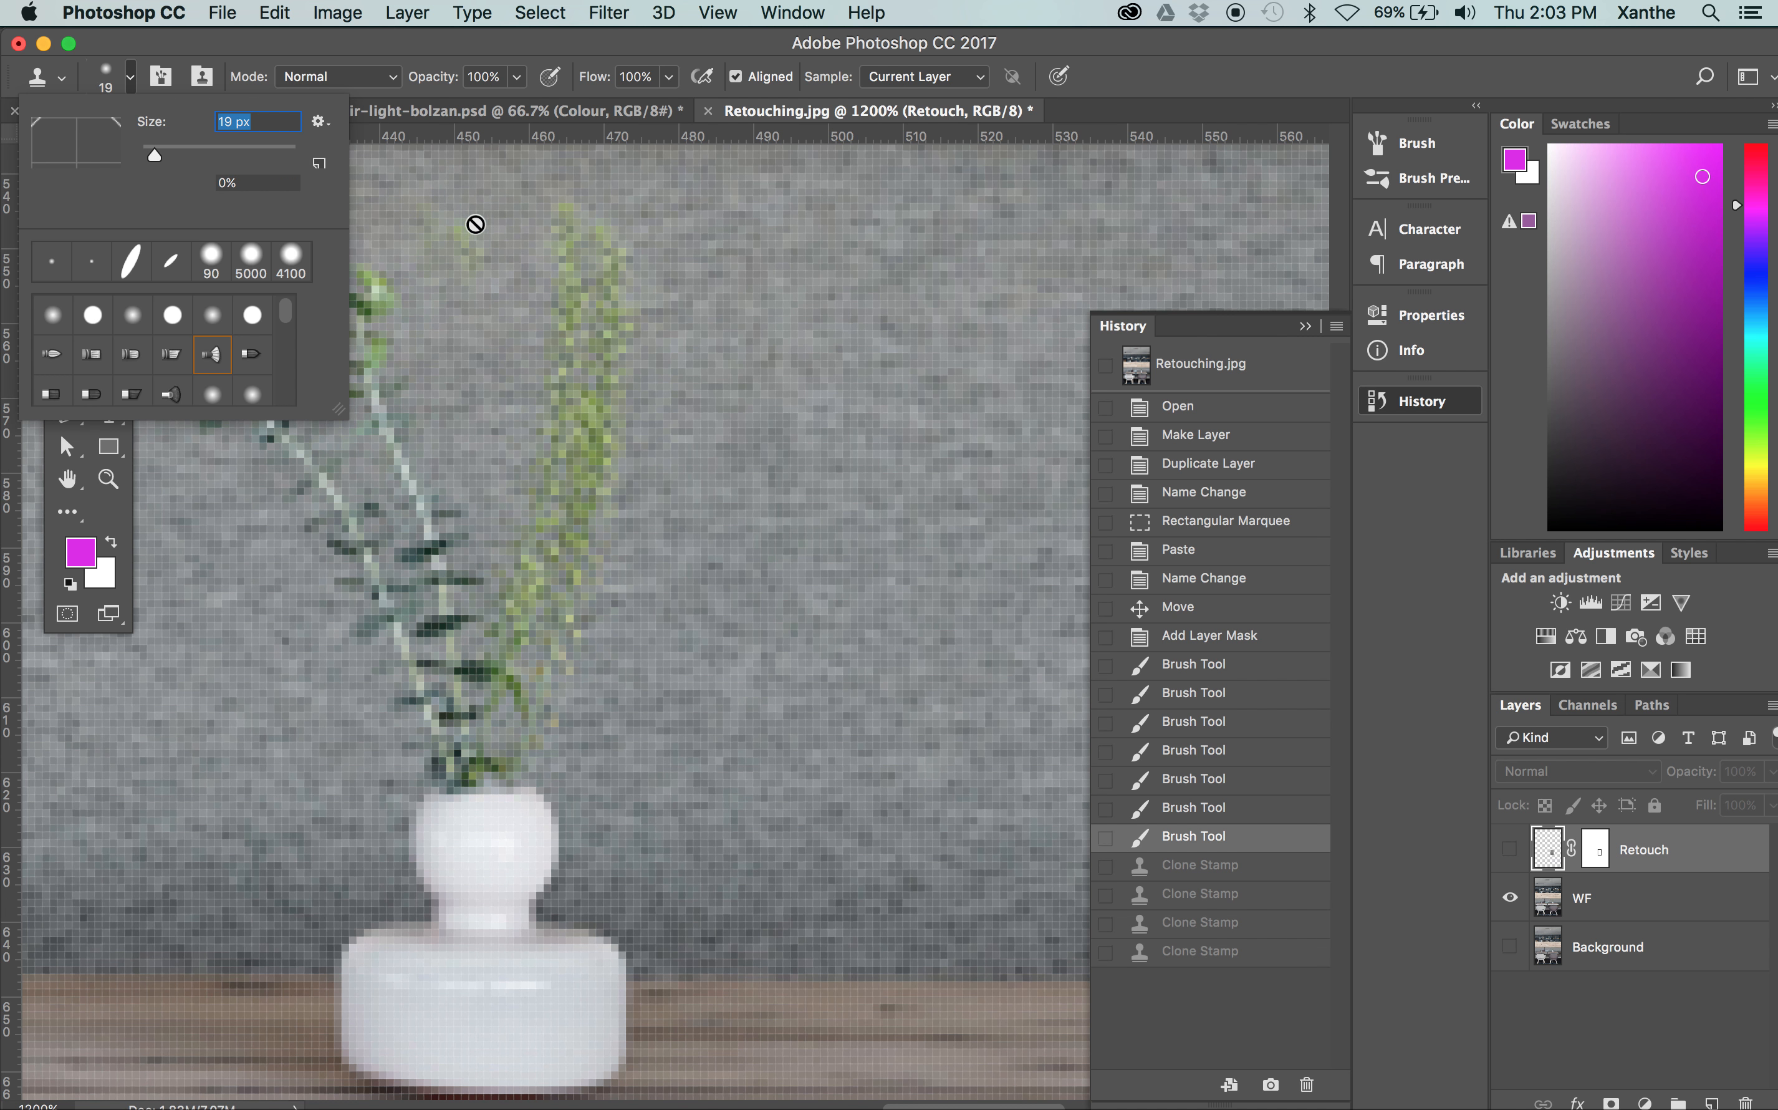
# Clone sofa fabric over the tall light-green stems on the WF layer with the brush reduced to 10 px
pyautogui.moveTo(150, 152); pyautogui.dragTo(151, 157)
pyautogui.click(444, 55)
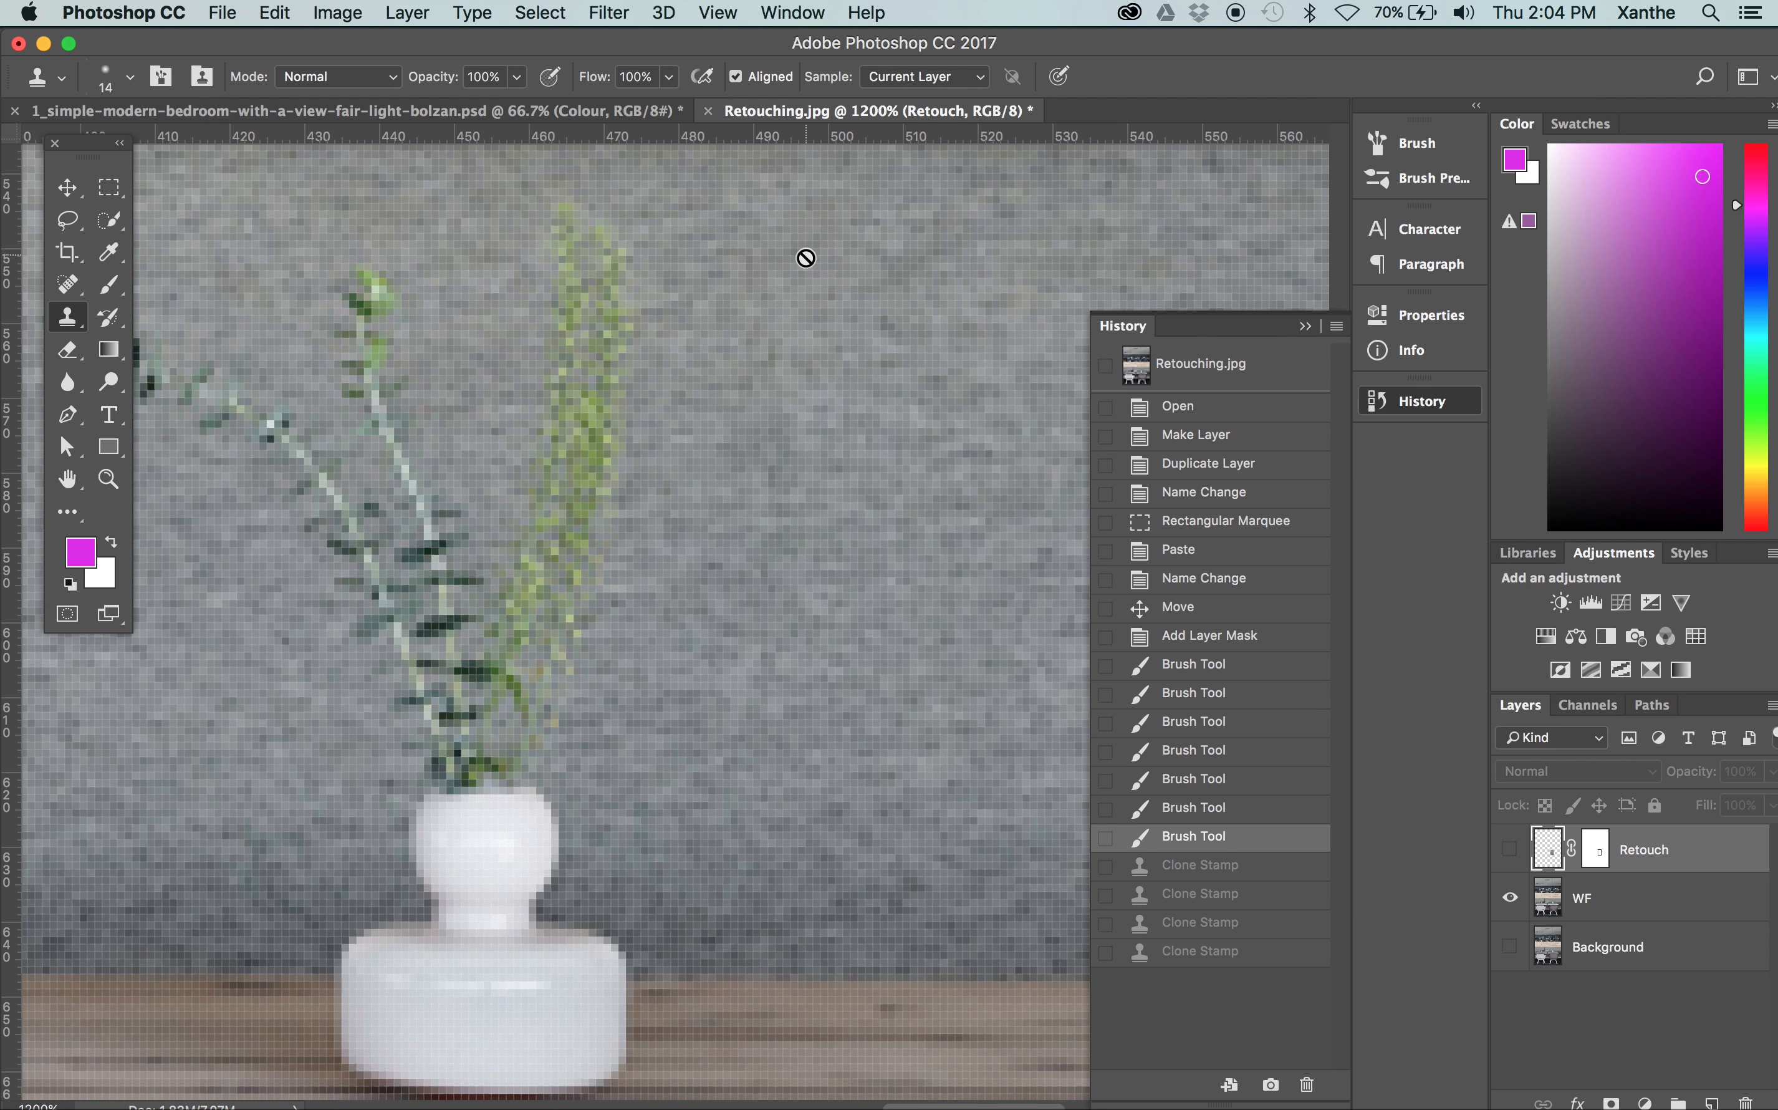
pyautogui.click(1592, 899)
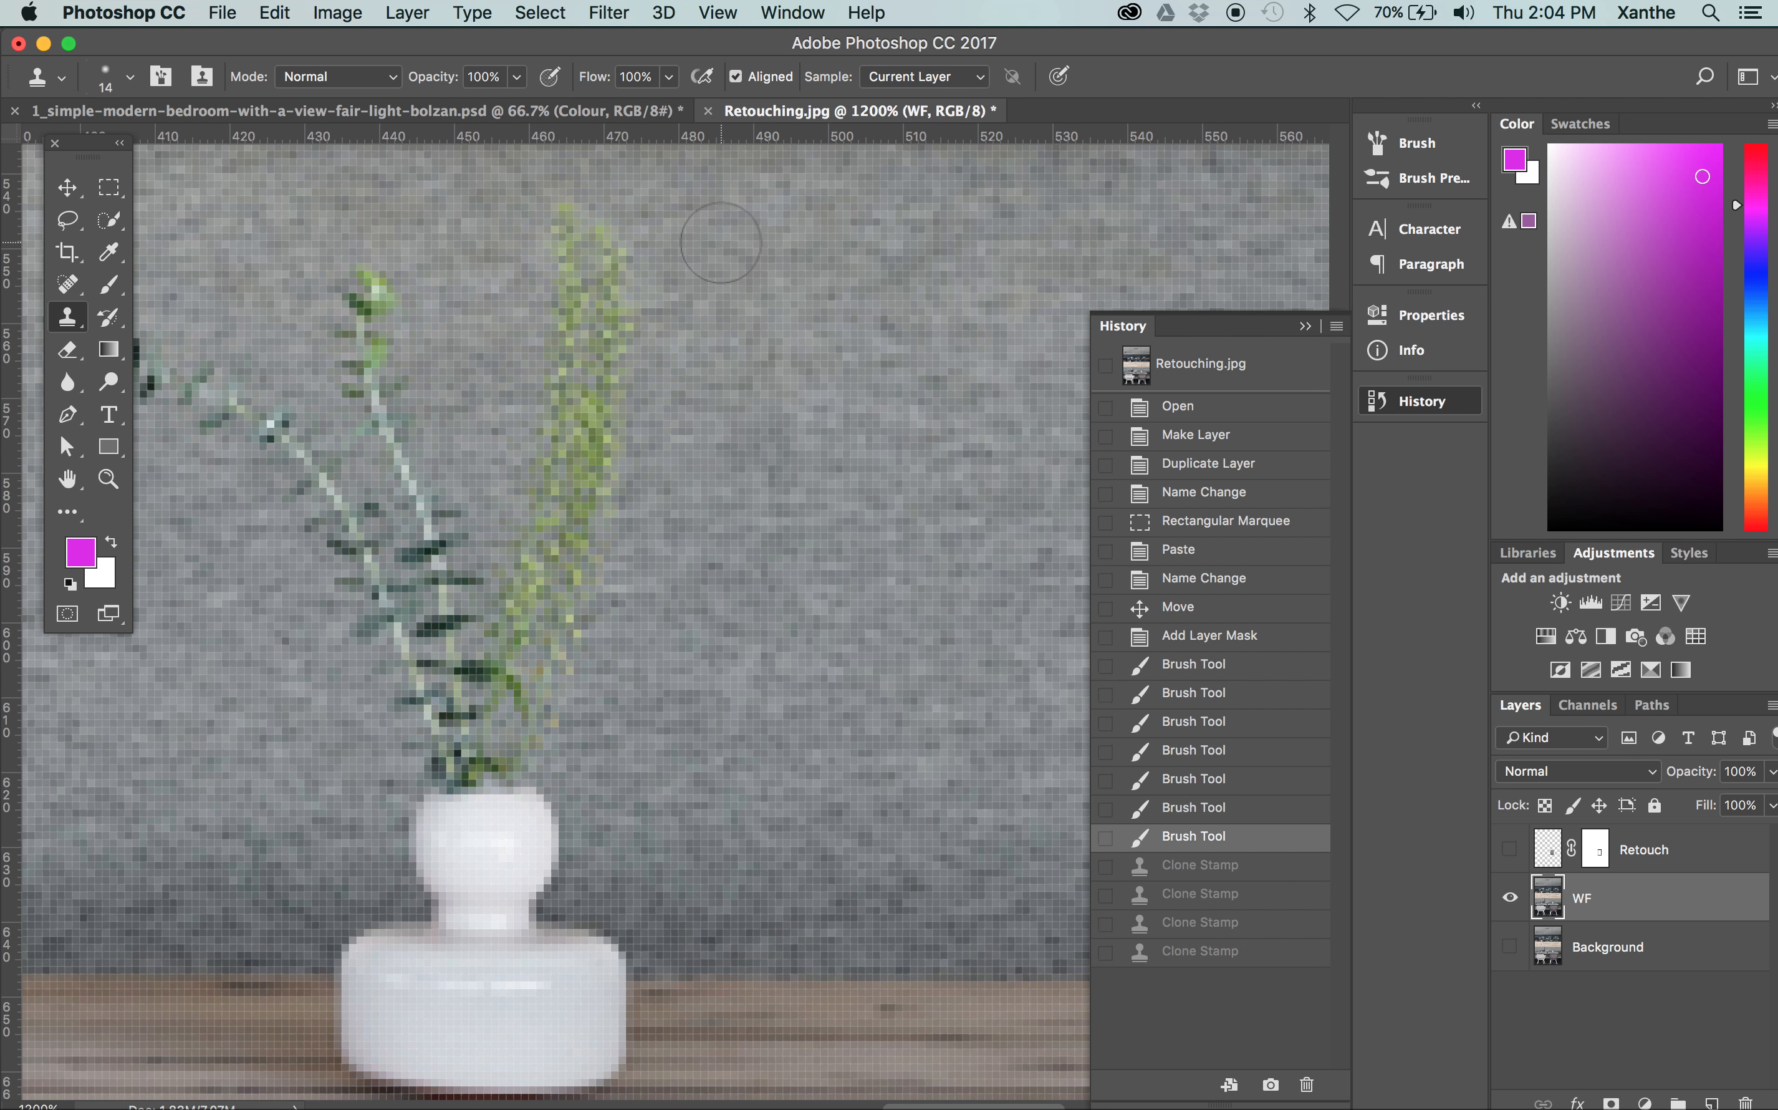
pyautogui.press('[')
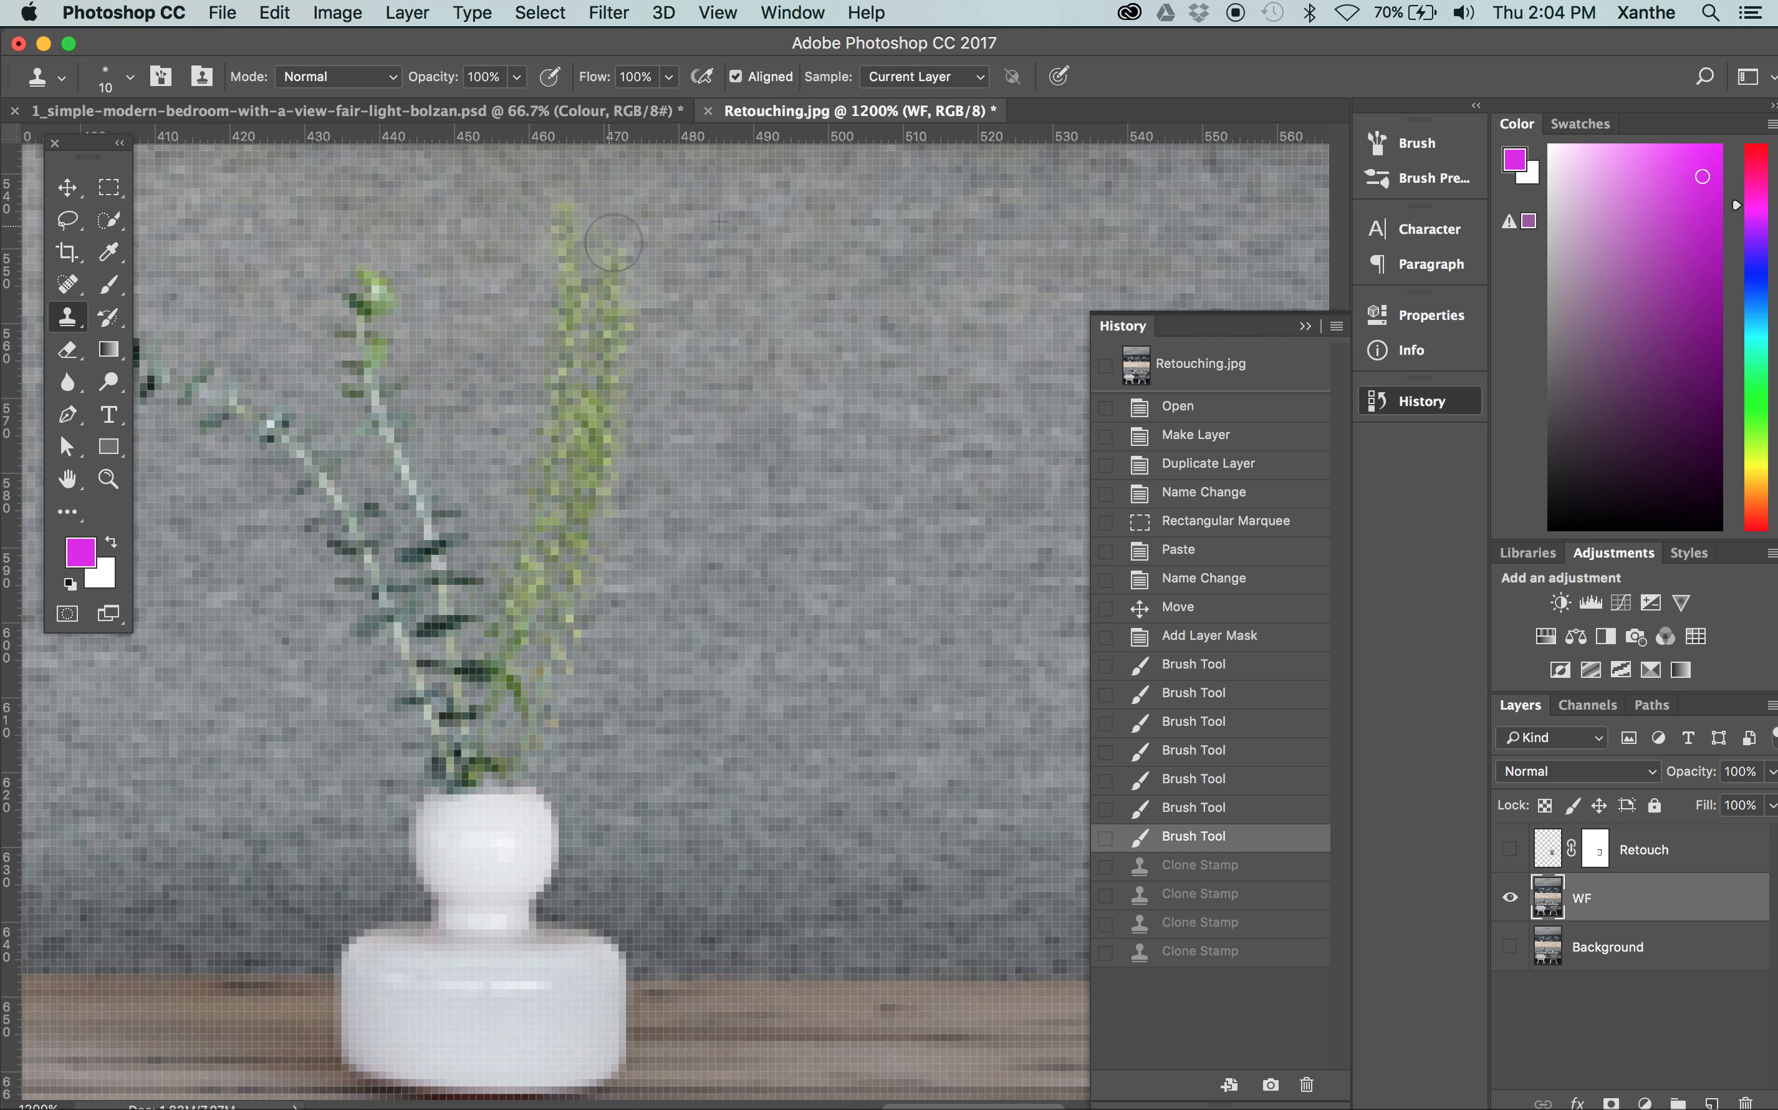
pyautogui.moveTo(618, 280); pyautogui.dragTo(587, 562)
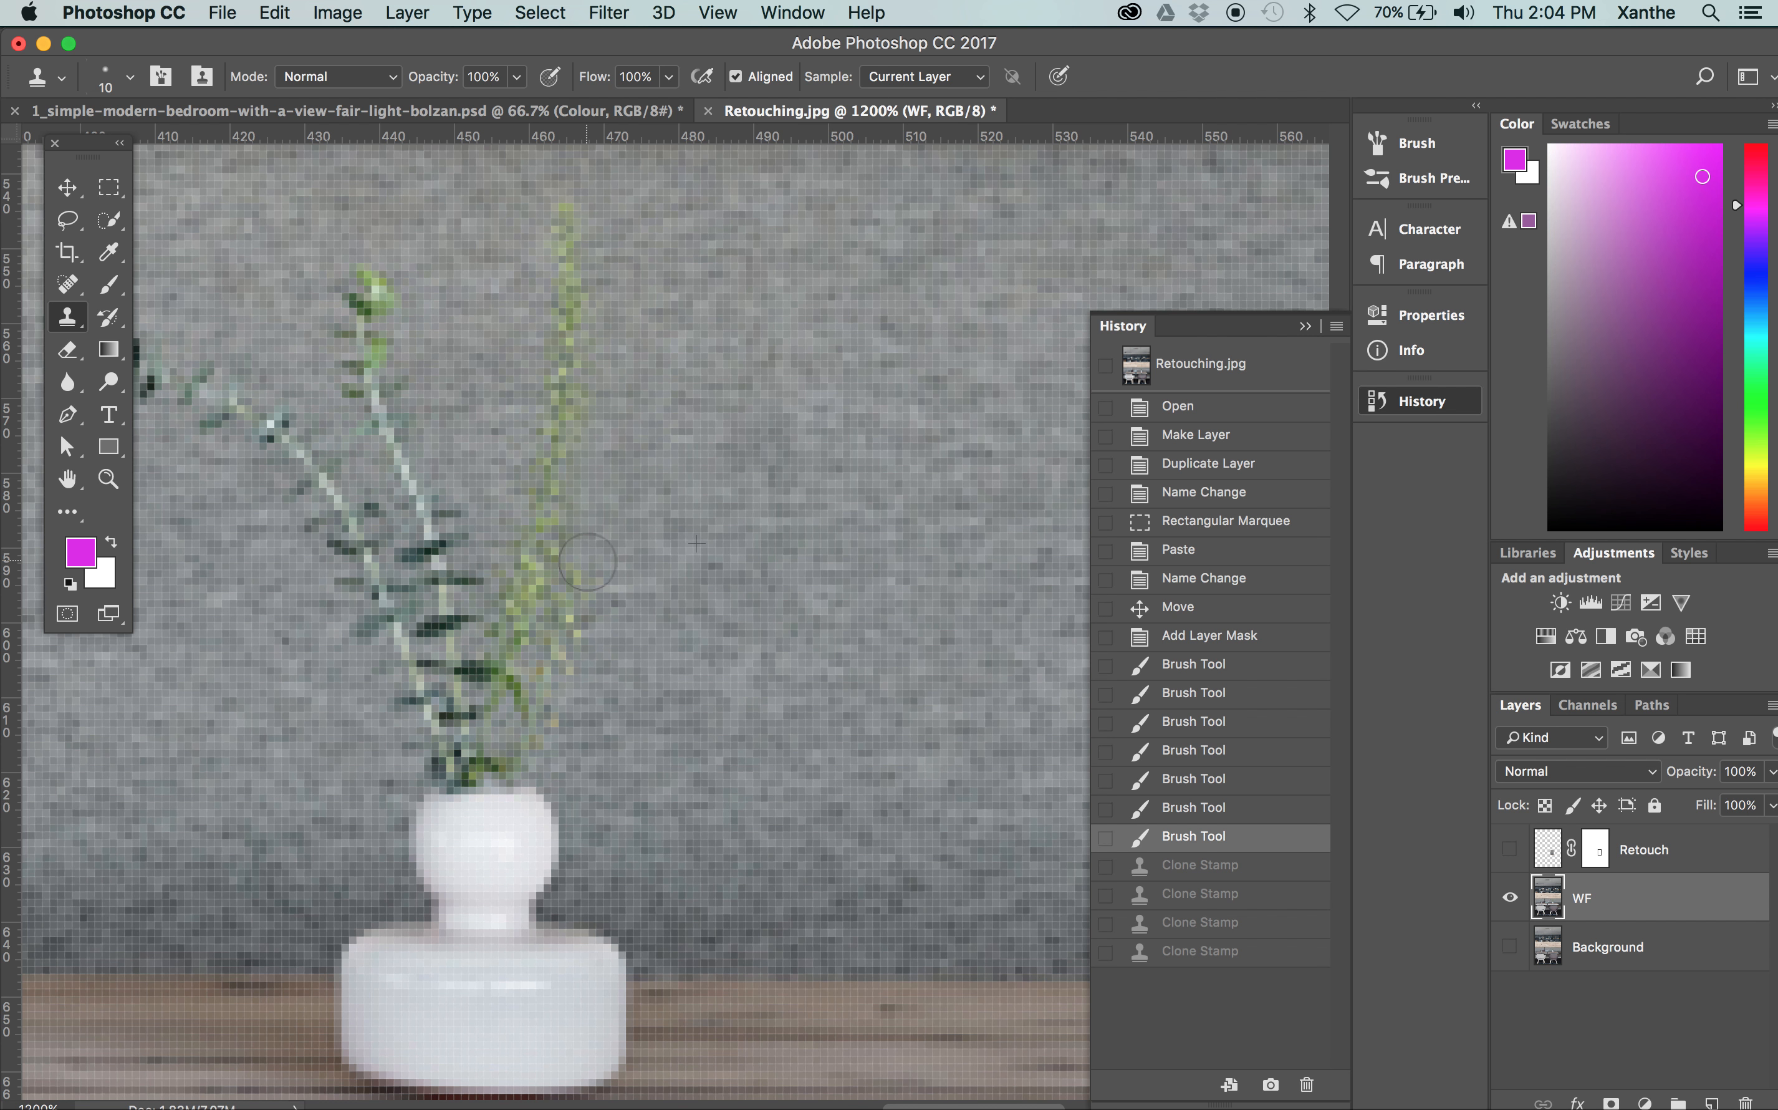
pyautogui.moveTo(588, 563); pyautogui.dragTo(532, 742)
pyautogui.moveTo(579, 203)
pyautogui.mouseDown()
pyautogui.moveTo(565, 452)
pyautogui.moveTo(508, 703)
pyautogui.mouseUp()
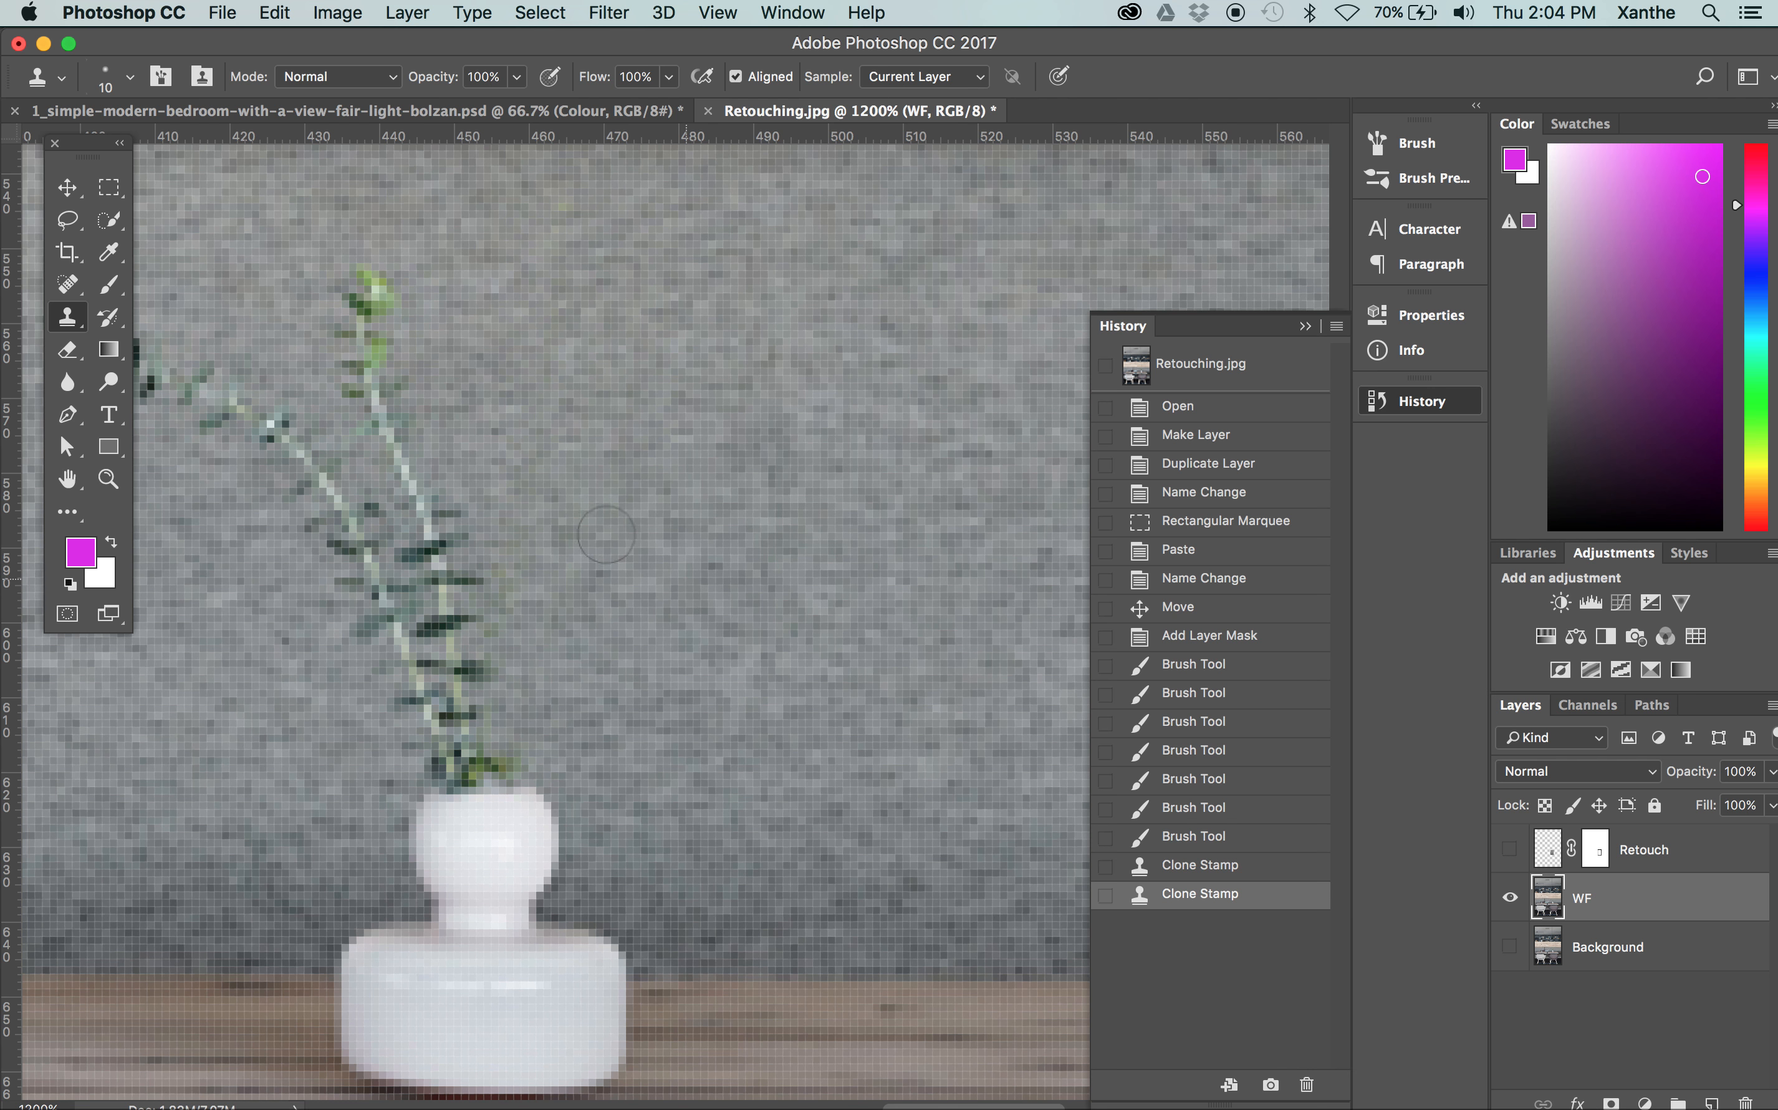
# Show the Background layer and toggle the WF layer's visibility to compare the cloned area with the original
pyautogui.click(1509, 945)
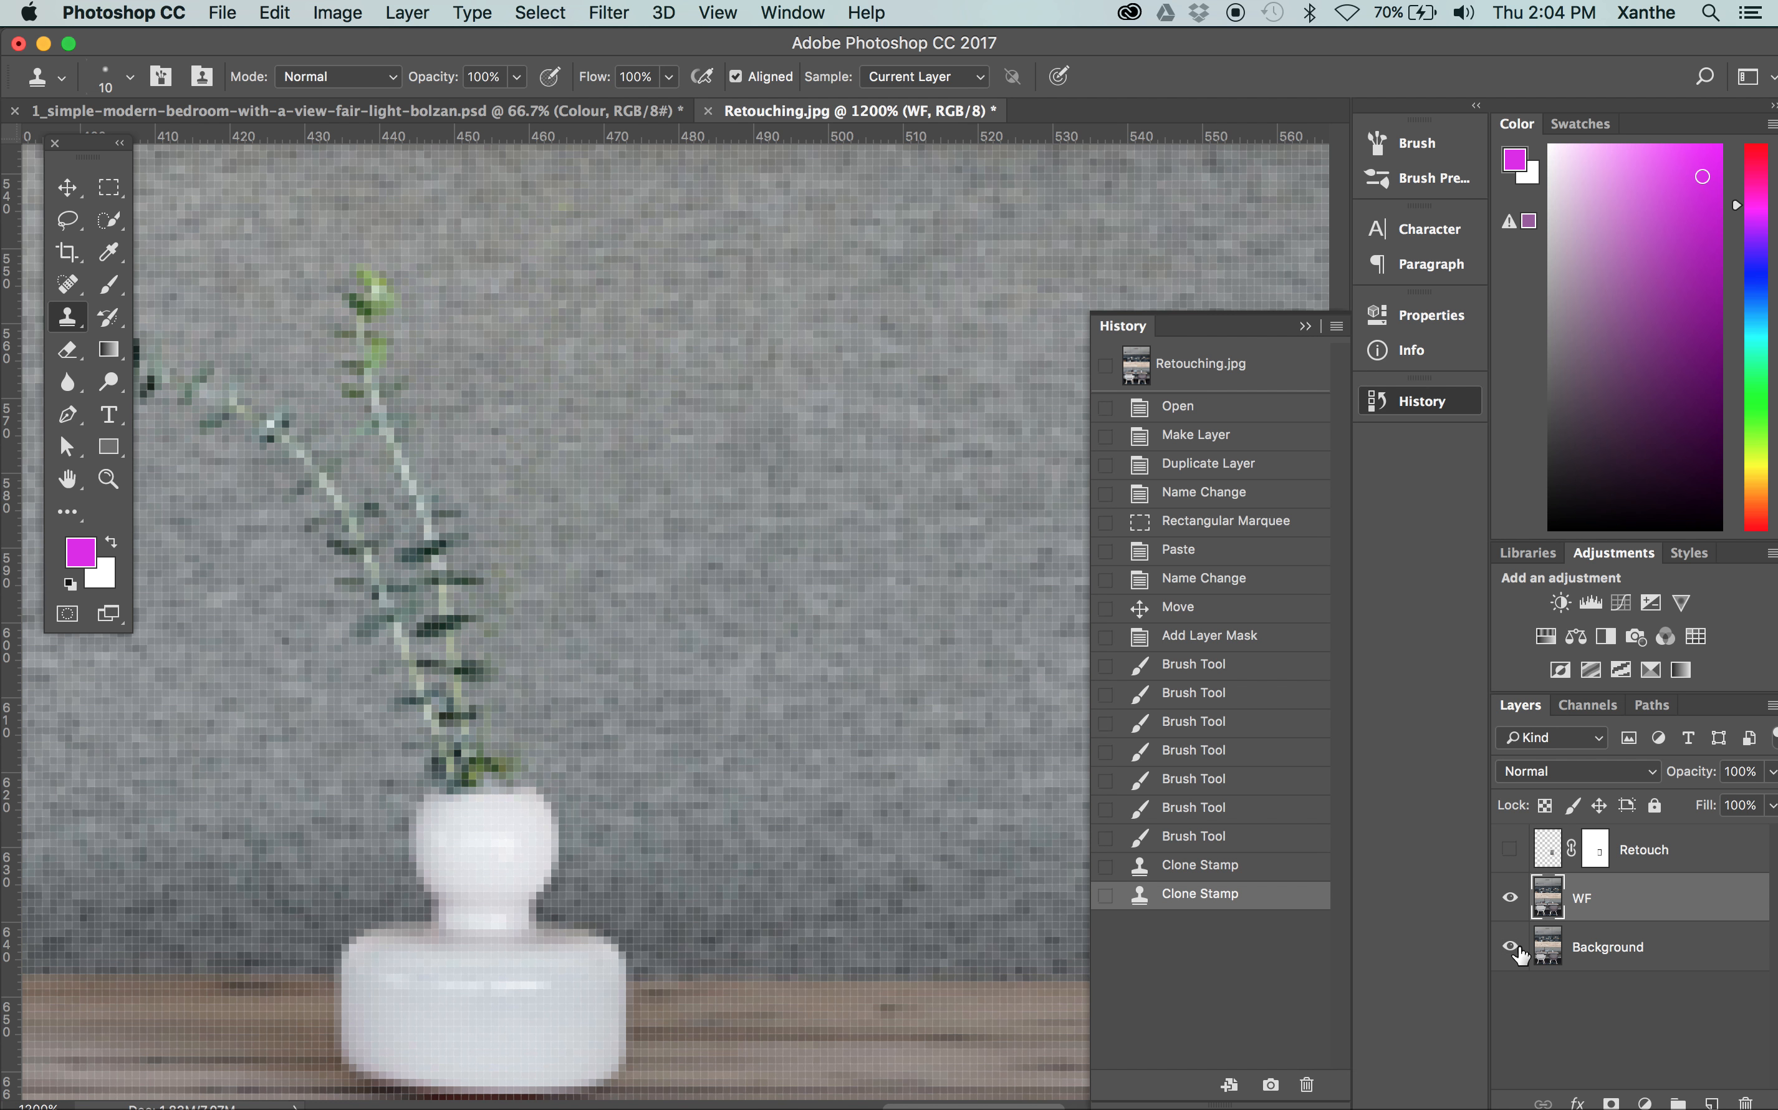
pyautogui.click(1511, 897)
pyautogui.click(1512, 900)
pyautogui.click(1512, 899)
pyautogui.click(1512, 900)
# Try to clone sofa fabric over the drooping dark-green stem, and undo the stroke
pyautogui.moveTo(587, 775); pyautogui.dragTo(830, 778)
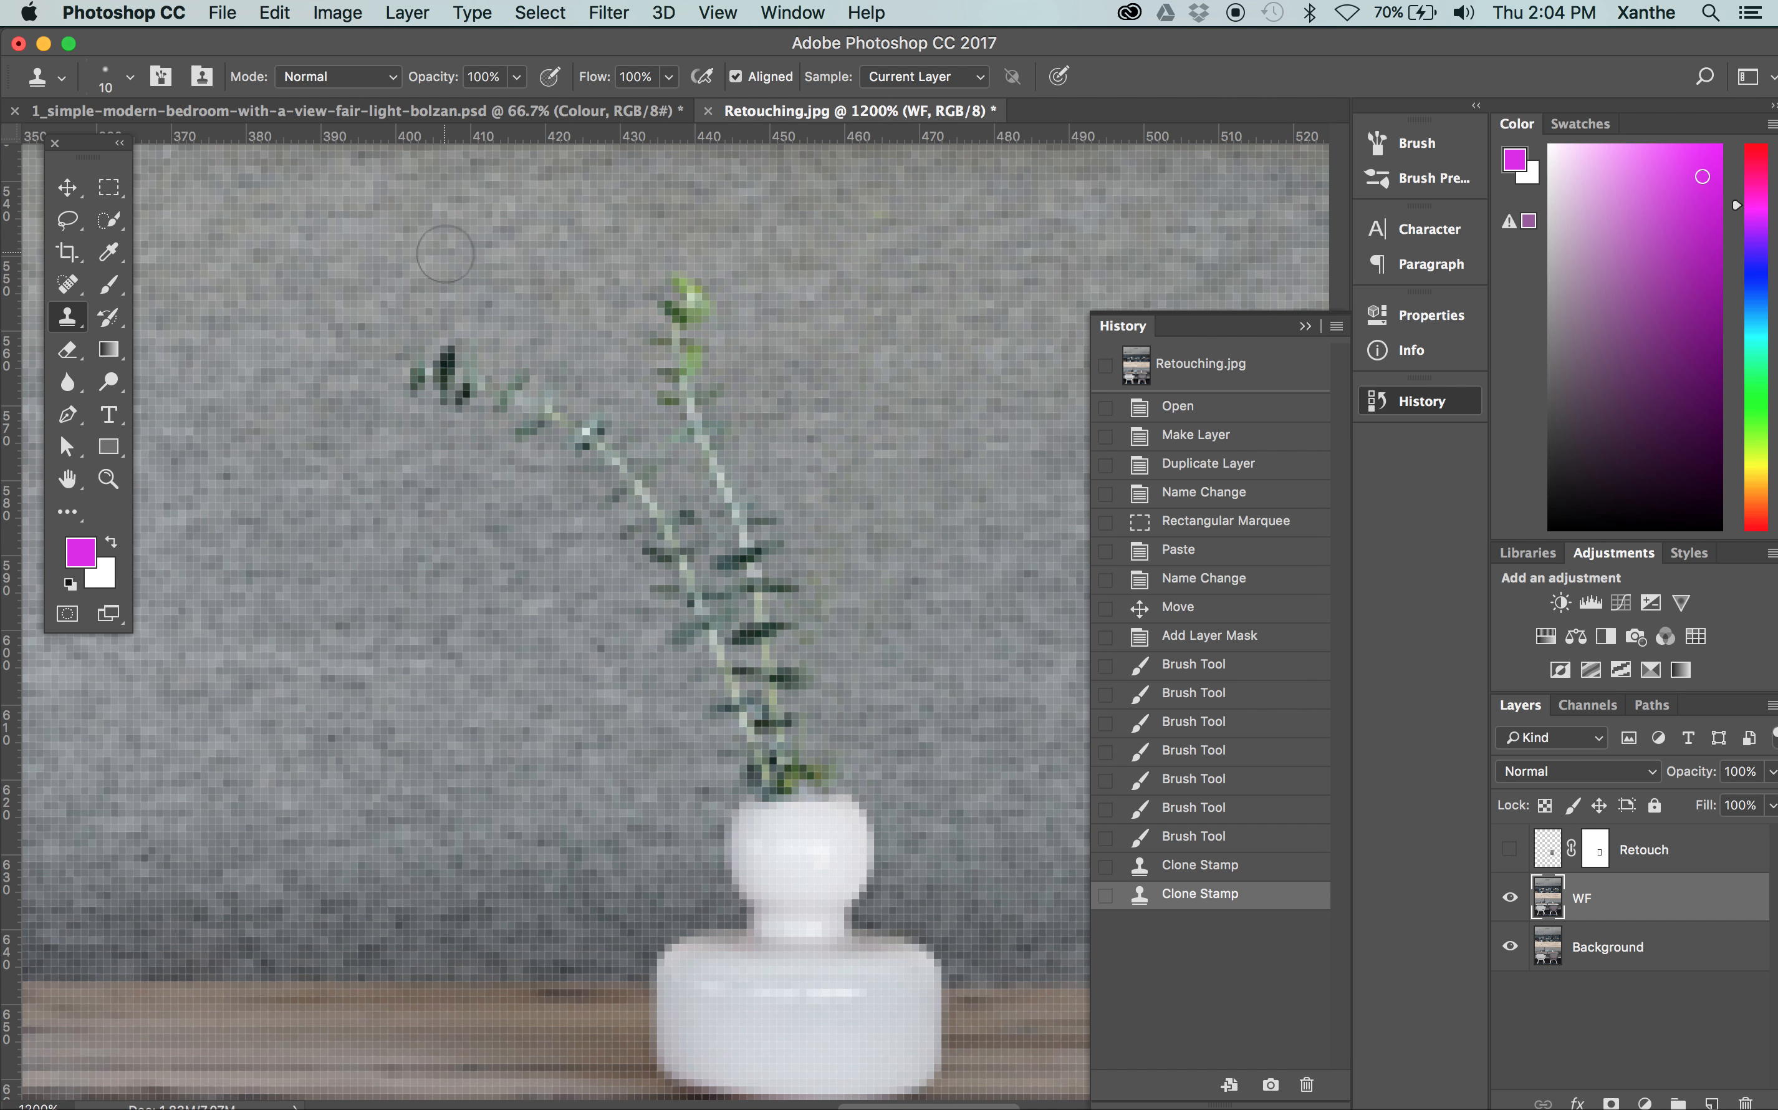
pyautogui.moveTo(474, 380); pyautogui.dragTo(590, 442)
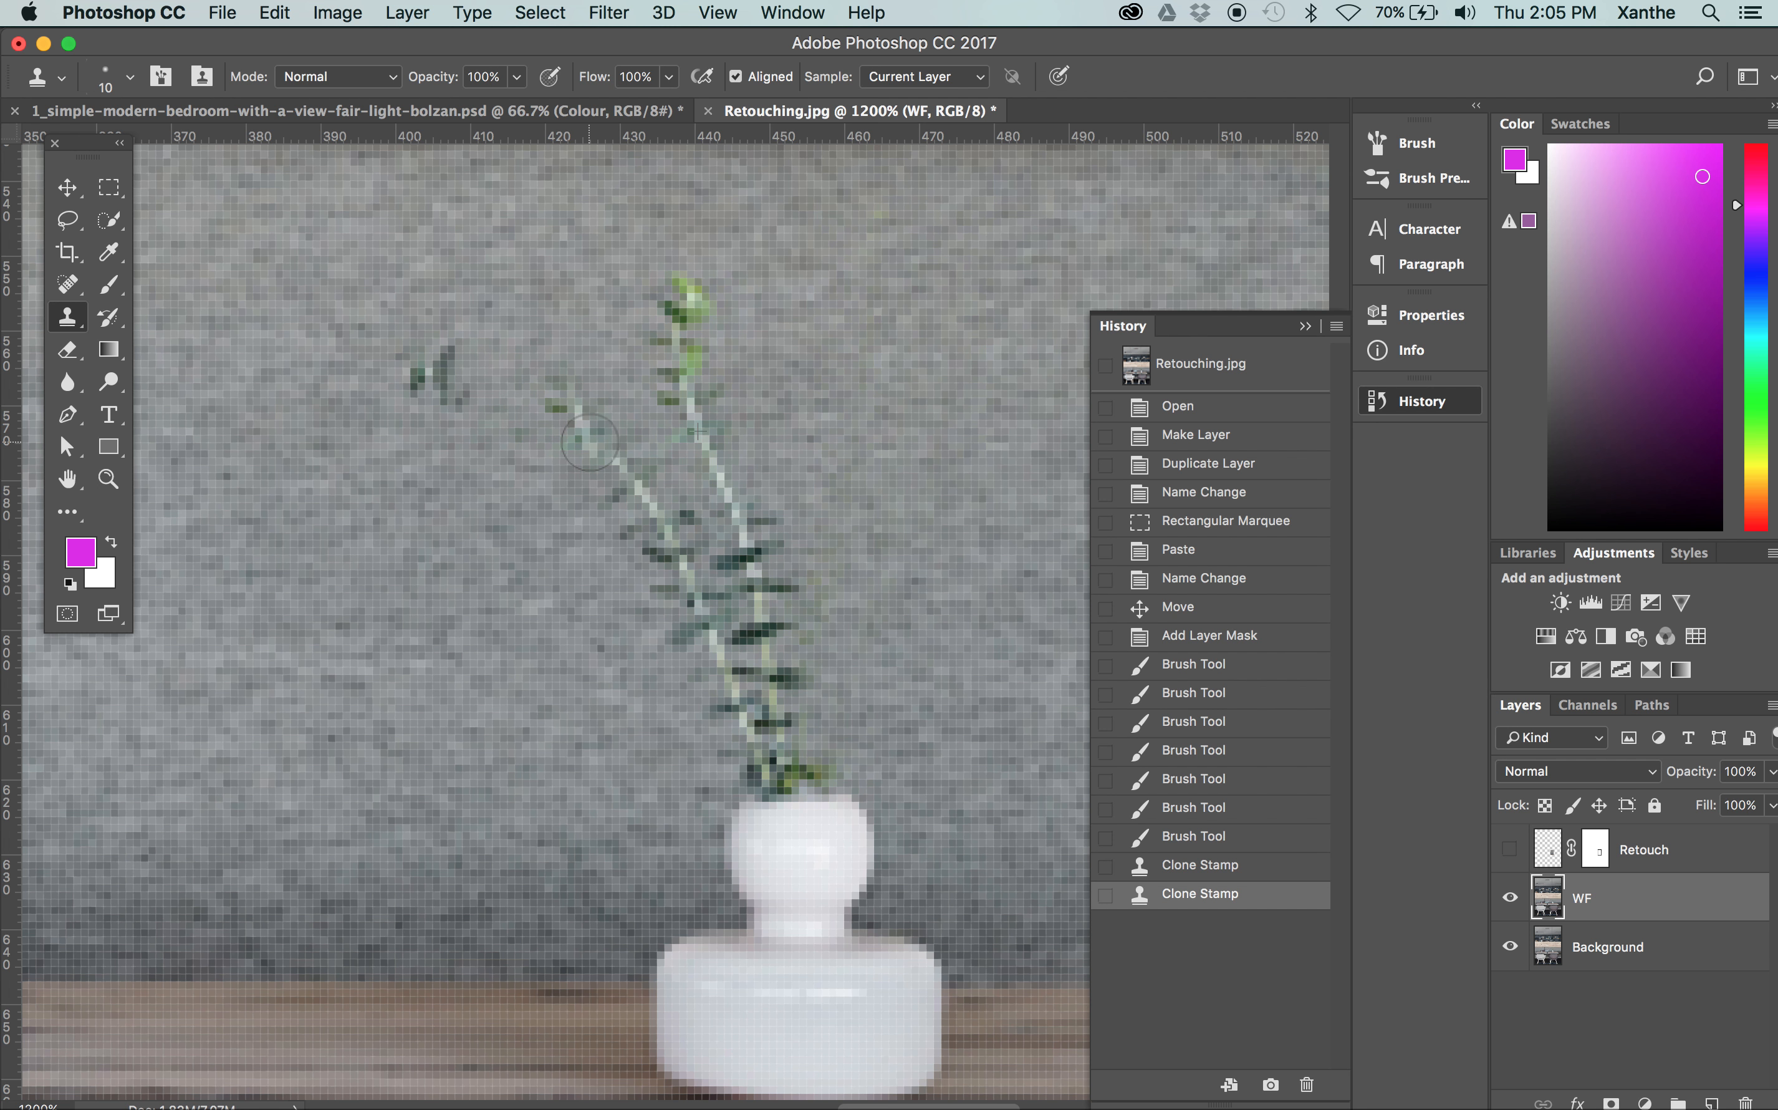
pyautogui.moveTo(590, 442)
pyautogui.mouseDown()
pyautogui.moveTo(649, 481)
pyautogui.moveTo(680, 540)
pyautogui.moveTo(697, 662)
pyautogui.moveTo(610, 446)
pyautogui.moveTo(530, 371)
pyautogui.moveTo(548, 298)
pyautogui.moveTo(615, 290)
pyautogui.moveTo(575, 302)
pyautogui.moveTo(598, 414)
pyautogui.moveTo(568, 287)
pyautogui.moveTo(531, 450)
pyautogui.moveTo(492, 331)
pyautogui.moveTo(465, 442)
pyautogui.moveTo(429, 336)
pyautogui.moveTo(422, 447)
pyautogui.moveTo(394, 423)
pyautogui.moveTo(444, 372)
pyautogui.moveTo(518, 466)
pyautogui.moveTo(611, 518)
pyautogui.moveTo(639, 497)
pyautogui.moveTo(676, 646)
pyautogui.mouseUp()
pyautogui.press('super+z')
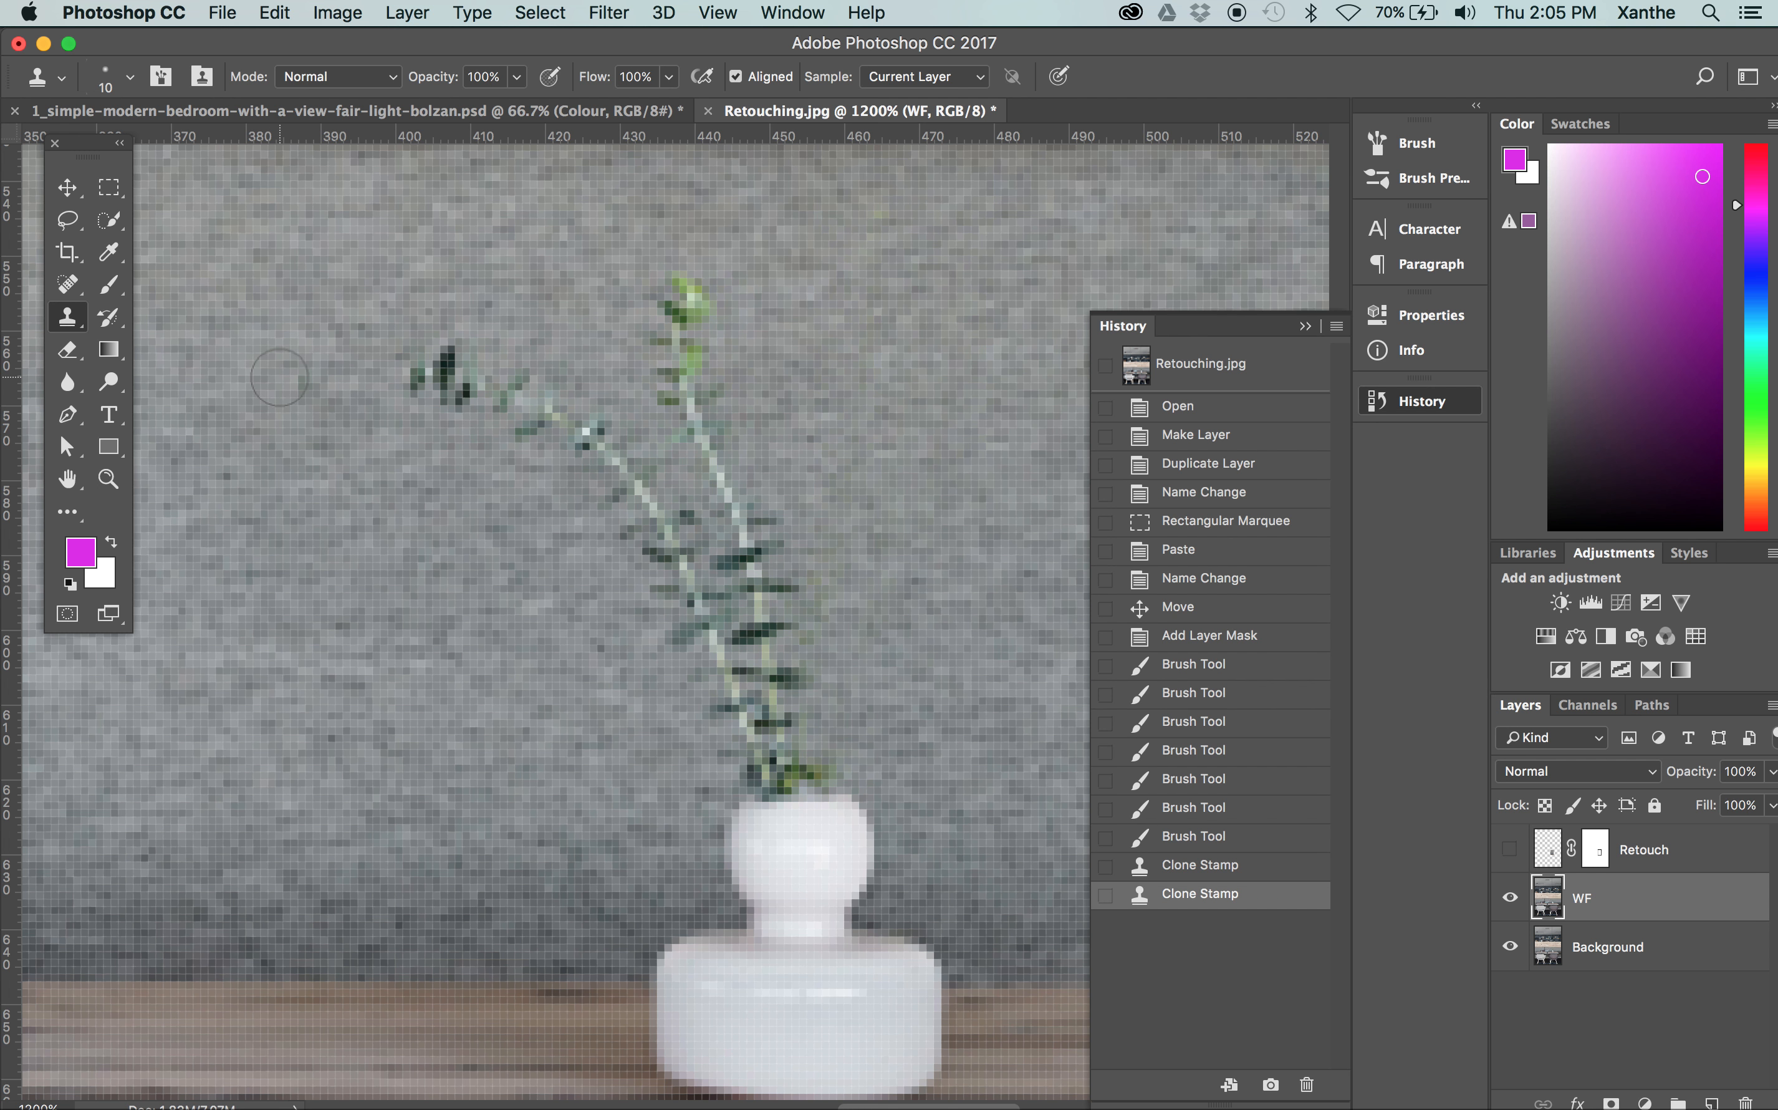
# Clone over the drooping dark-green stem, sampling the clean sofa fabric level with its tip
pyautogui.keyDown('alt'); pyautogui.click(279, 377); pyautogui.keyUp('alt')
pyautogui.moveTo(410, 381)
pyautogui.mouseDown()
pyautogui.moveTo(427, 347)
pyautogui.moveTo(454, 384)
pyautogui.mouseUp()
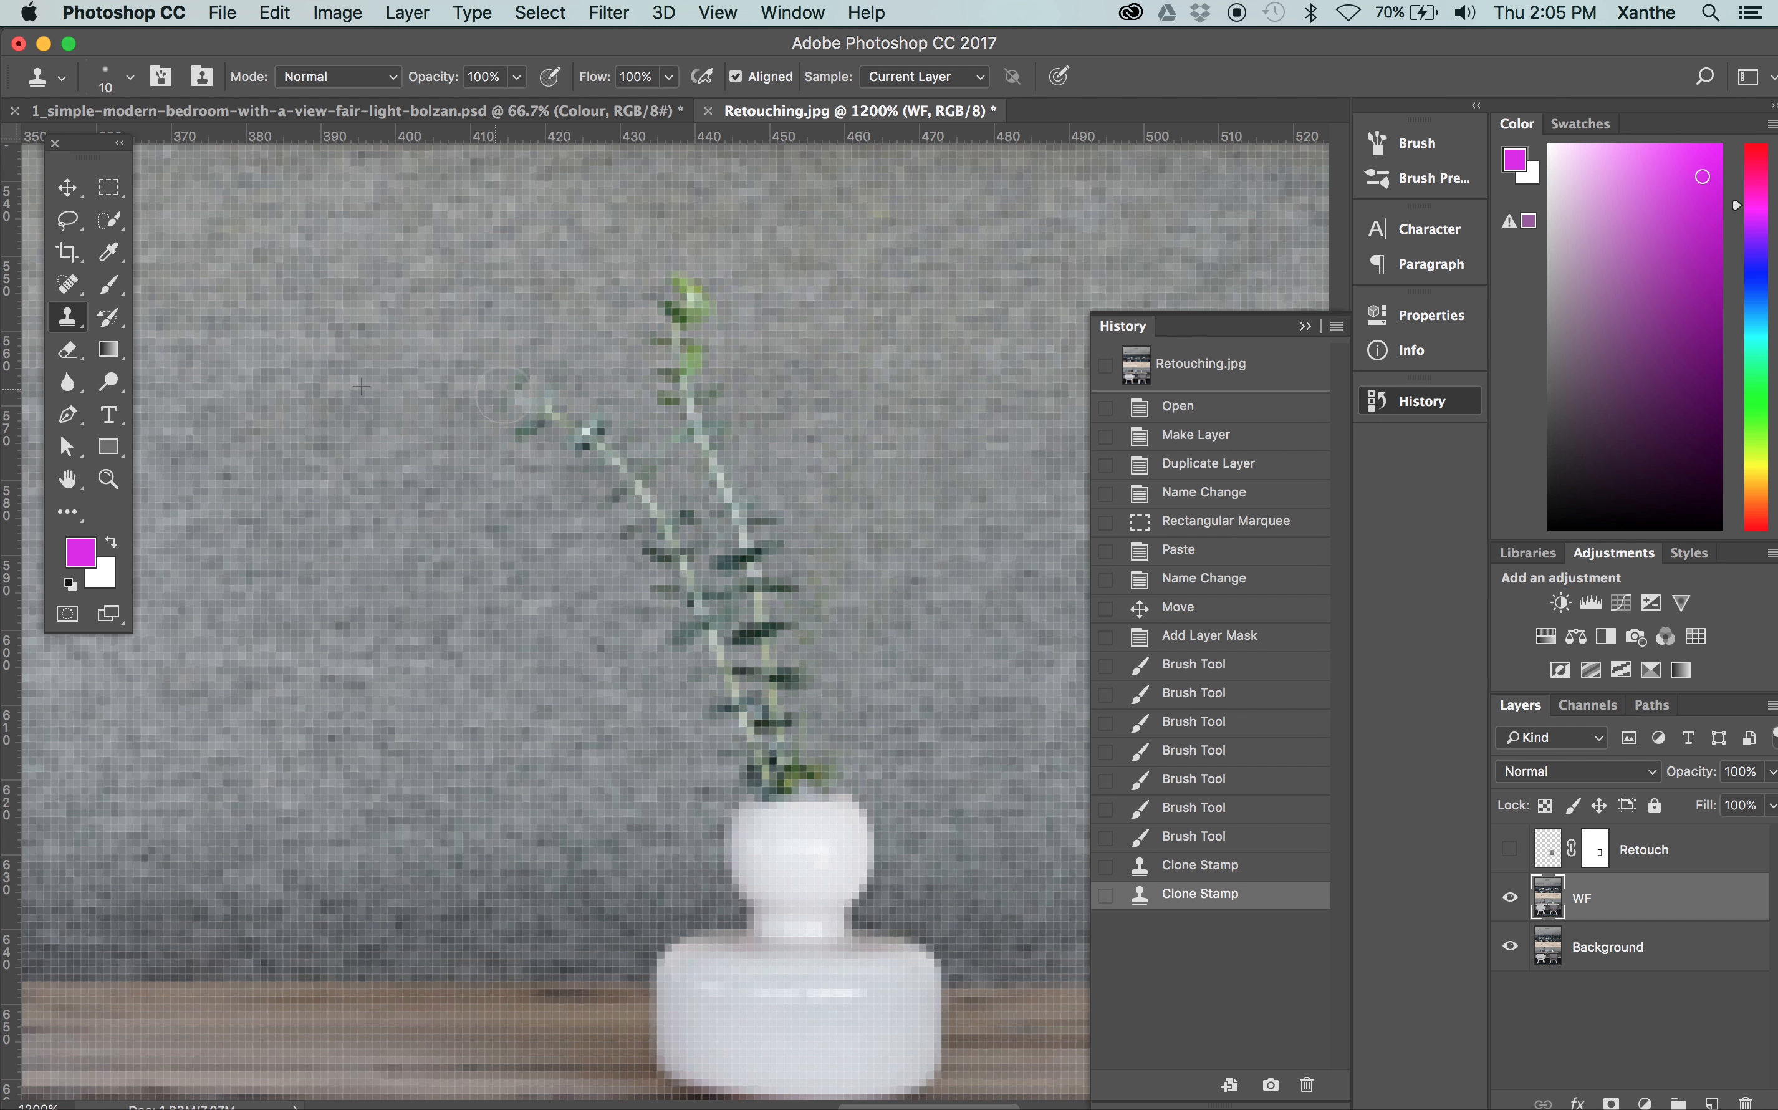
pyautogui.moveTo(503, 394); pyautogui.dragTo(536, 378)
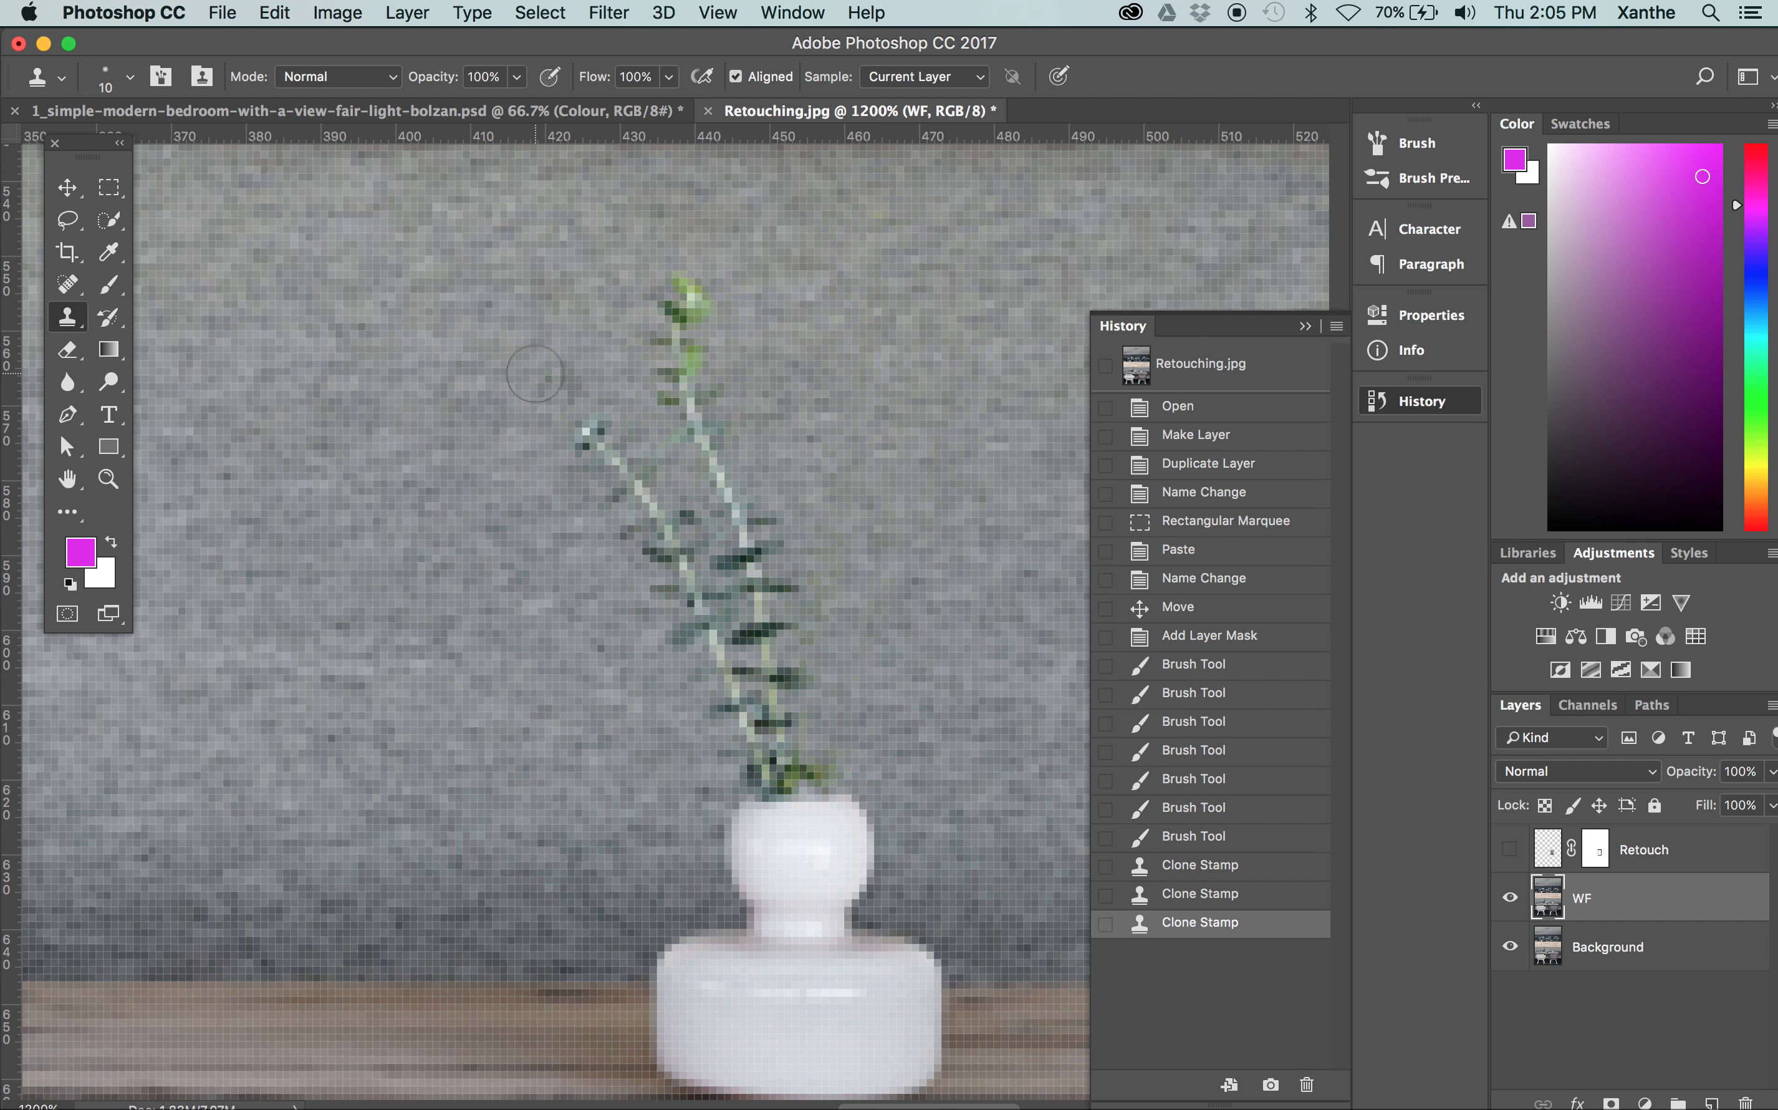
pyautogui.moveTo(533, 379)
pyautogui.mouseDown()
pyautogui.moveTo(559, 417)
pyautogui.moveTo(560, 386)
pyautogui.moveTo(585, 432)
pyautogui.moveTo(592, 493)
pyautogui.moveTo(589, 467)
pyautogui.moveTo(632, 495)
pyautogui.moveTo(680, 650)
pyautogui.mouseUp()
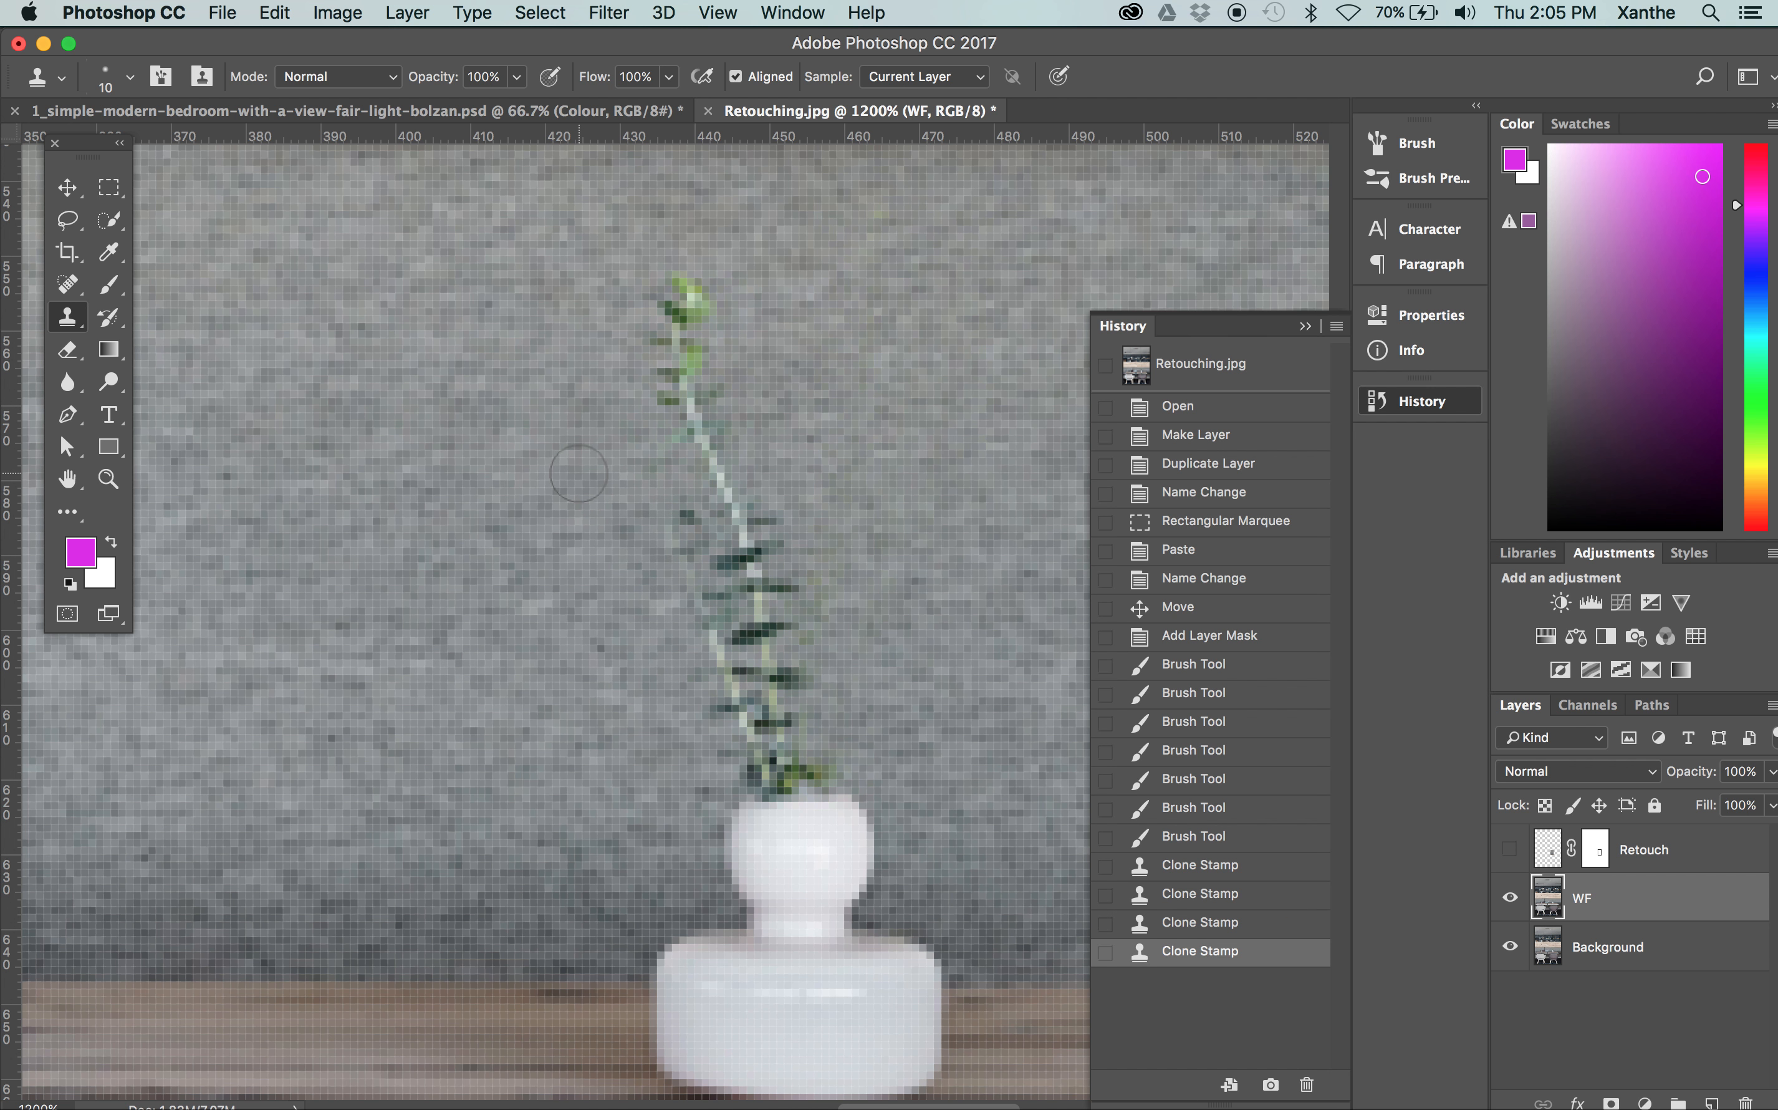
# Try to clone the darker fabric beside the vase over the upright stem, and revert the history to before those strokes
pyautogui.keyDown('alt'); pyautogui.click(637, 844); pyautogui.keyUp('alt')
pyautogui.moveTo(668, 273)
pyautogui.mouseDown()
pyautogui.moveTo(678, 322)
pyautogui.moveTo(646, 359)
pyautogui.moveTo(694, 294)
pyautogui.moveTo(603, 278)
pyautogui.moveTo(663, 355)
pyautogui.moveTo(638, 256)
pyautogui.moveTo(689, 309)
pyautogui.moveTo(651, 278)
pyautogui.moveTo(590, 341)
pyautogui.moveTo(499, 296)
pyautogui.moveTo(699, 363)
pyautogui.moveTo(796, 316)
pyautogui.moveTo(717, 289)
pyautogui.moveTo(609, 292)
pyautogui.moveTo(662, 356)
pyautogui.moveTo(585, 295)
pyautogui.moveTo(545, 414)
pyautogui.moveTo(845, 383)
pyautogui.moveTo(698, 390)
pyautogui.moveTo(820, 383)
pyautogui.moveTo(696, 455)
pyautogui.moveTo(725, 397)
pyautogui.moveTo(890, 360)
pyautogui.moveTo(763, 386)
pyautogui.moveTo(731, 315)
pyautogui.moveTo(875, 310)
pyautogui.moveTo(762, 284)
pyautogui.moveTo(771, 255)
pyautogui.moveTo(907, 303)
pyautogui.moveTo(747, 554)
pyautogui.moveTo(734, 525)
pyautogui.moveTo(833, 525)
pyautogui.moveTo(834, 492)
pyautogui.moveTo(963, 433)
pyautogui.moveTo(938, 475)
pyautogui.moveTo(867, 420)
pyautogui.moveTo(882, 503)
pyautogui.moveTo(841, 464)
pyautogui.mouseUp()
pyautogui.keyDown('alt'); pyautogui.click(544, 914); pyautogui.keyUp('alt')
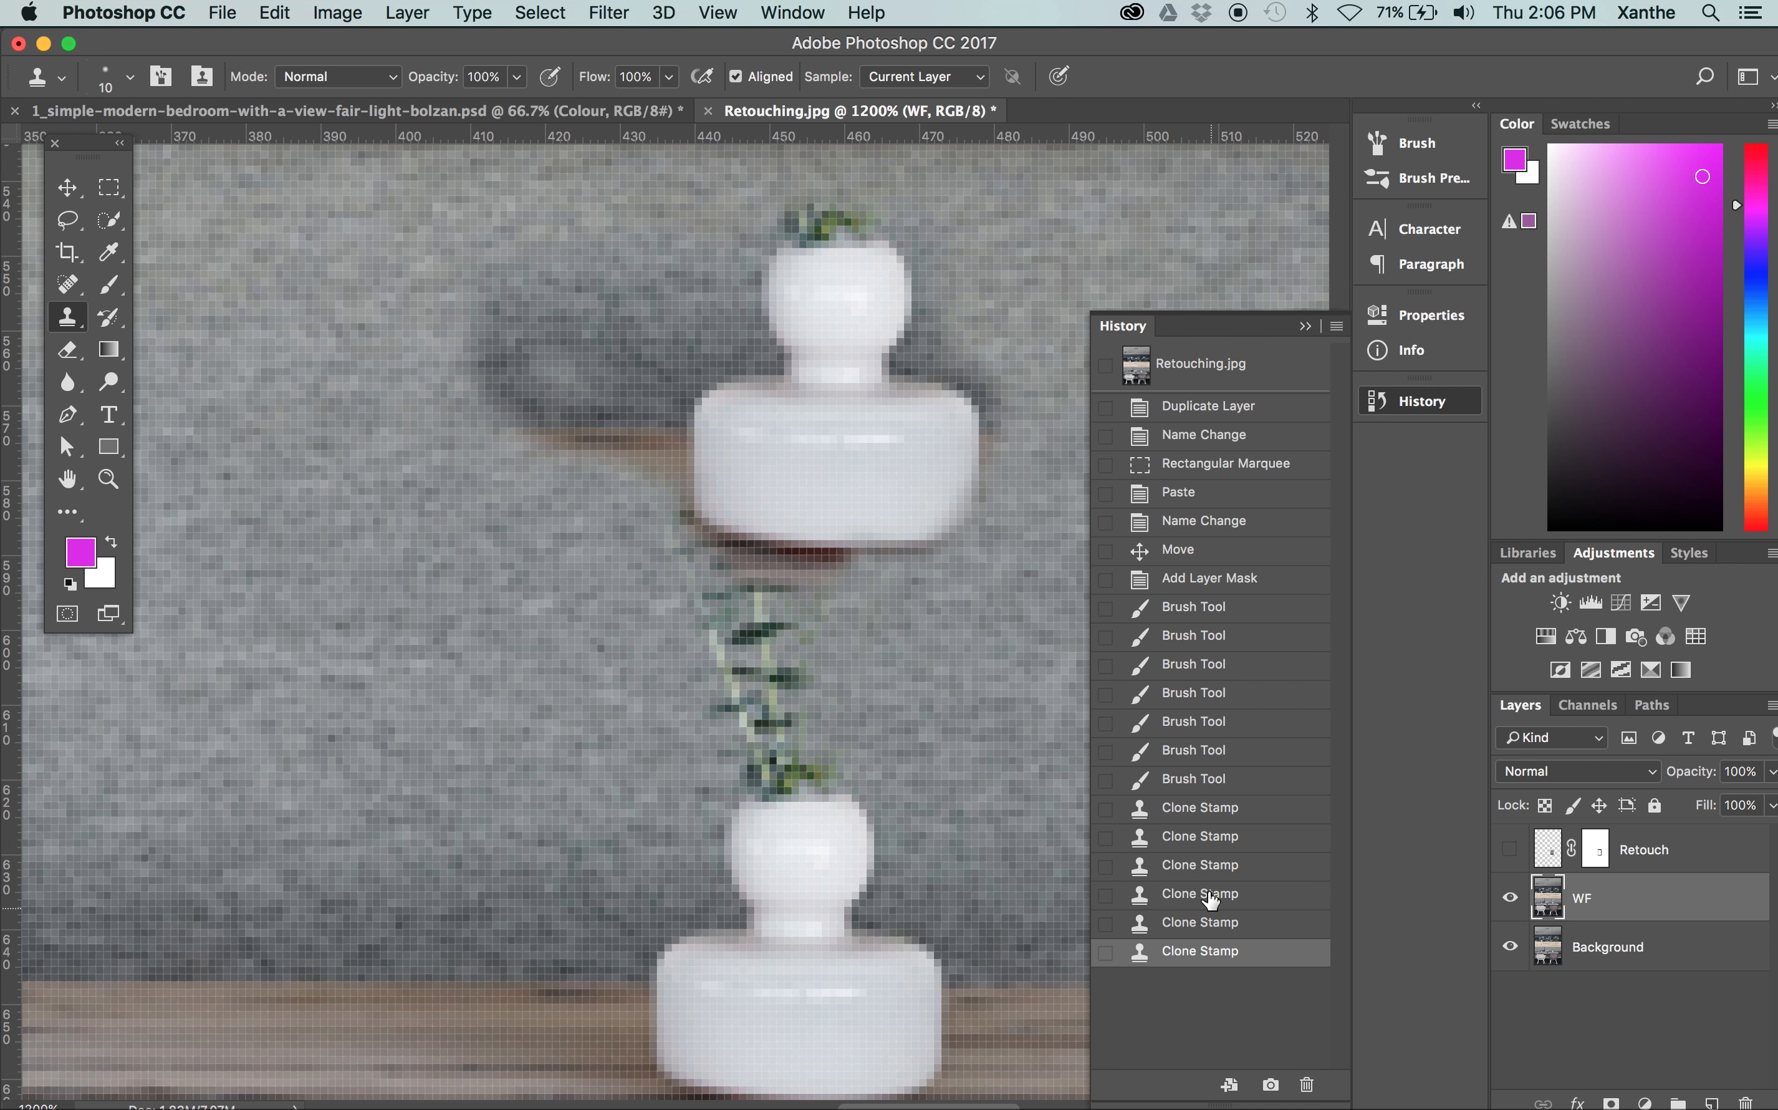
pyautogui.click(1214, 922)
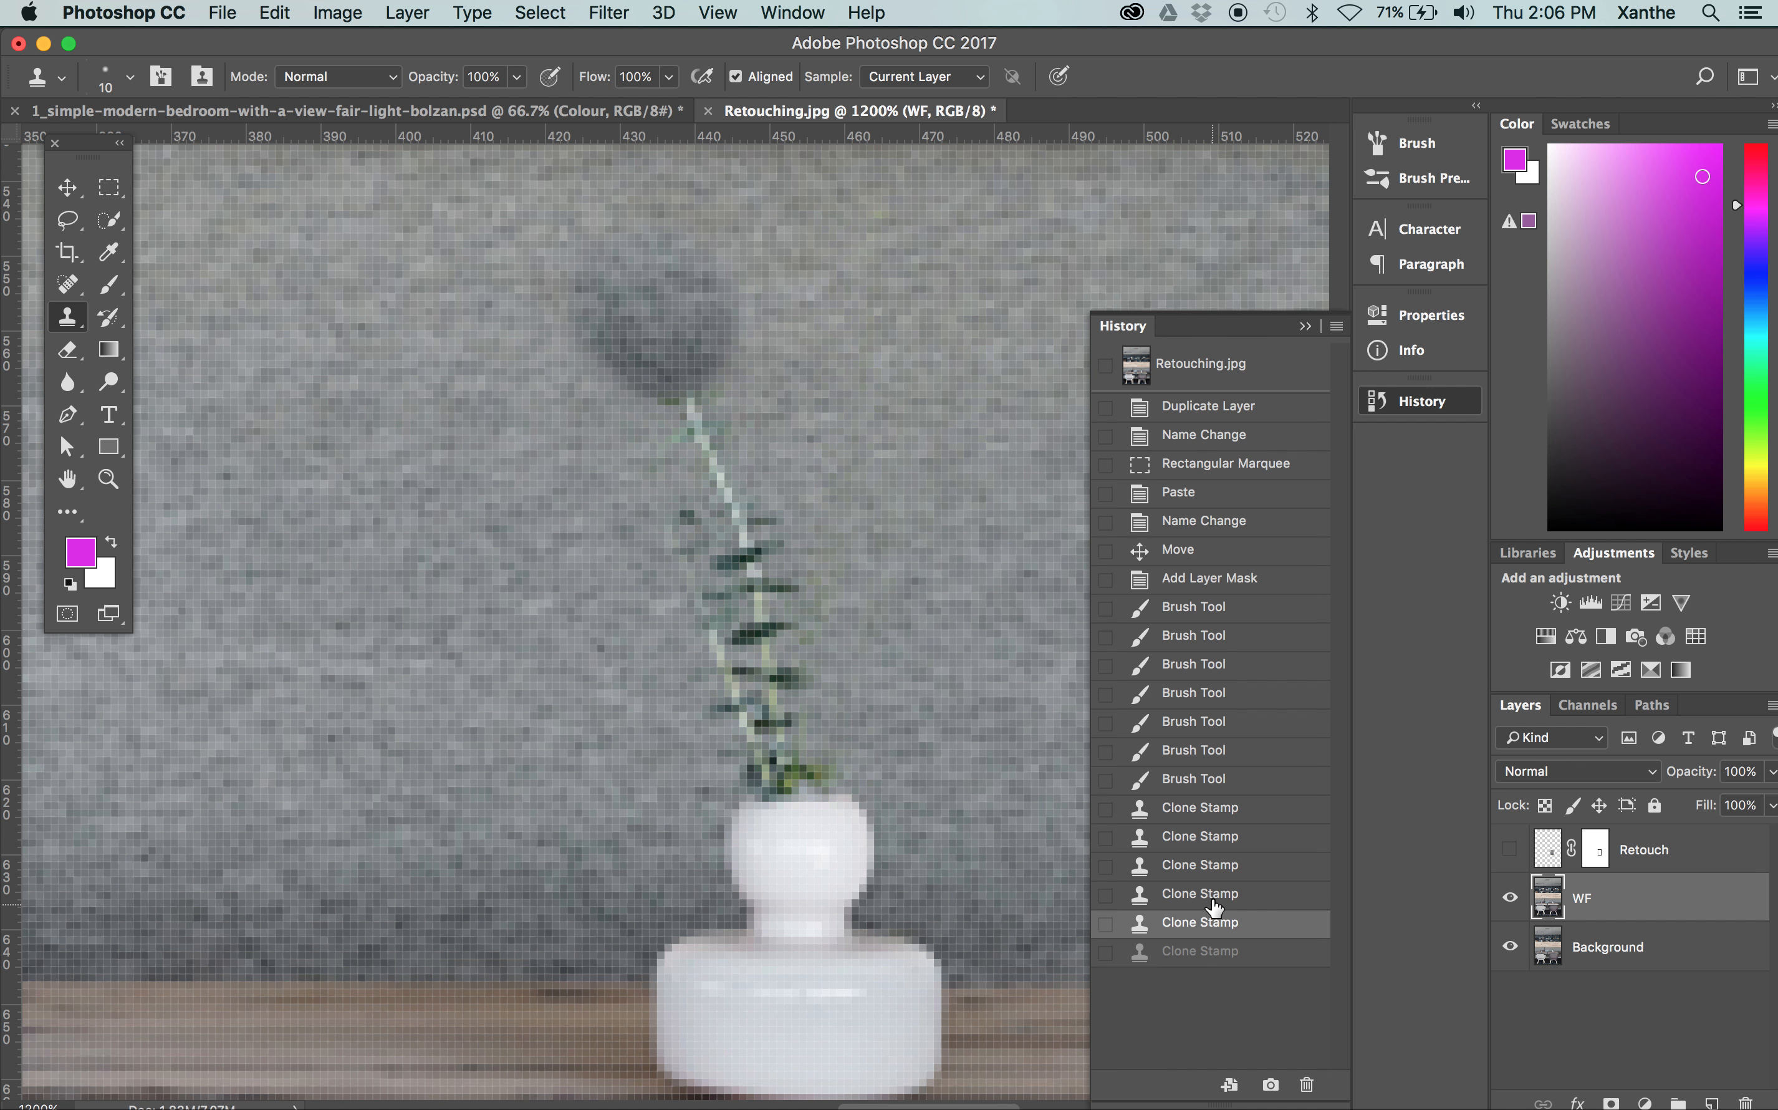
pyautogui.click(1210, 895)
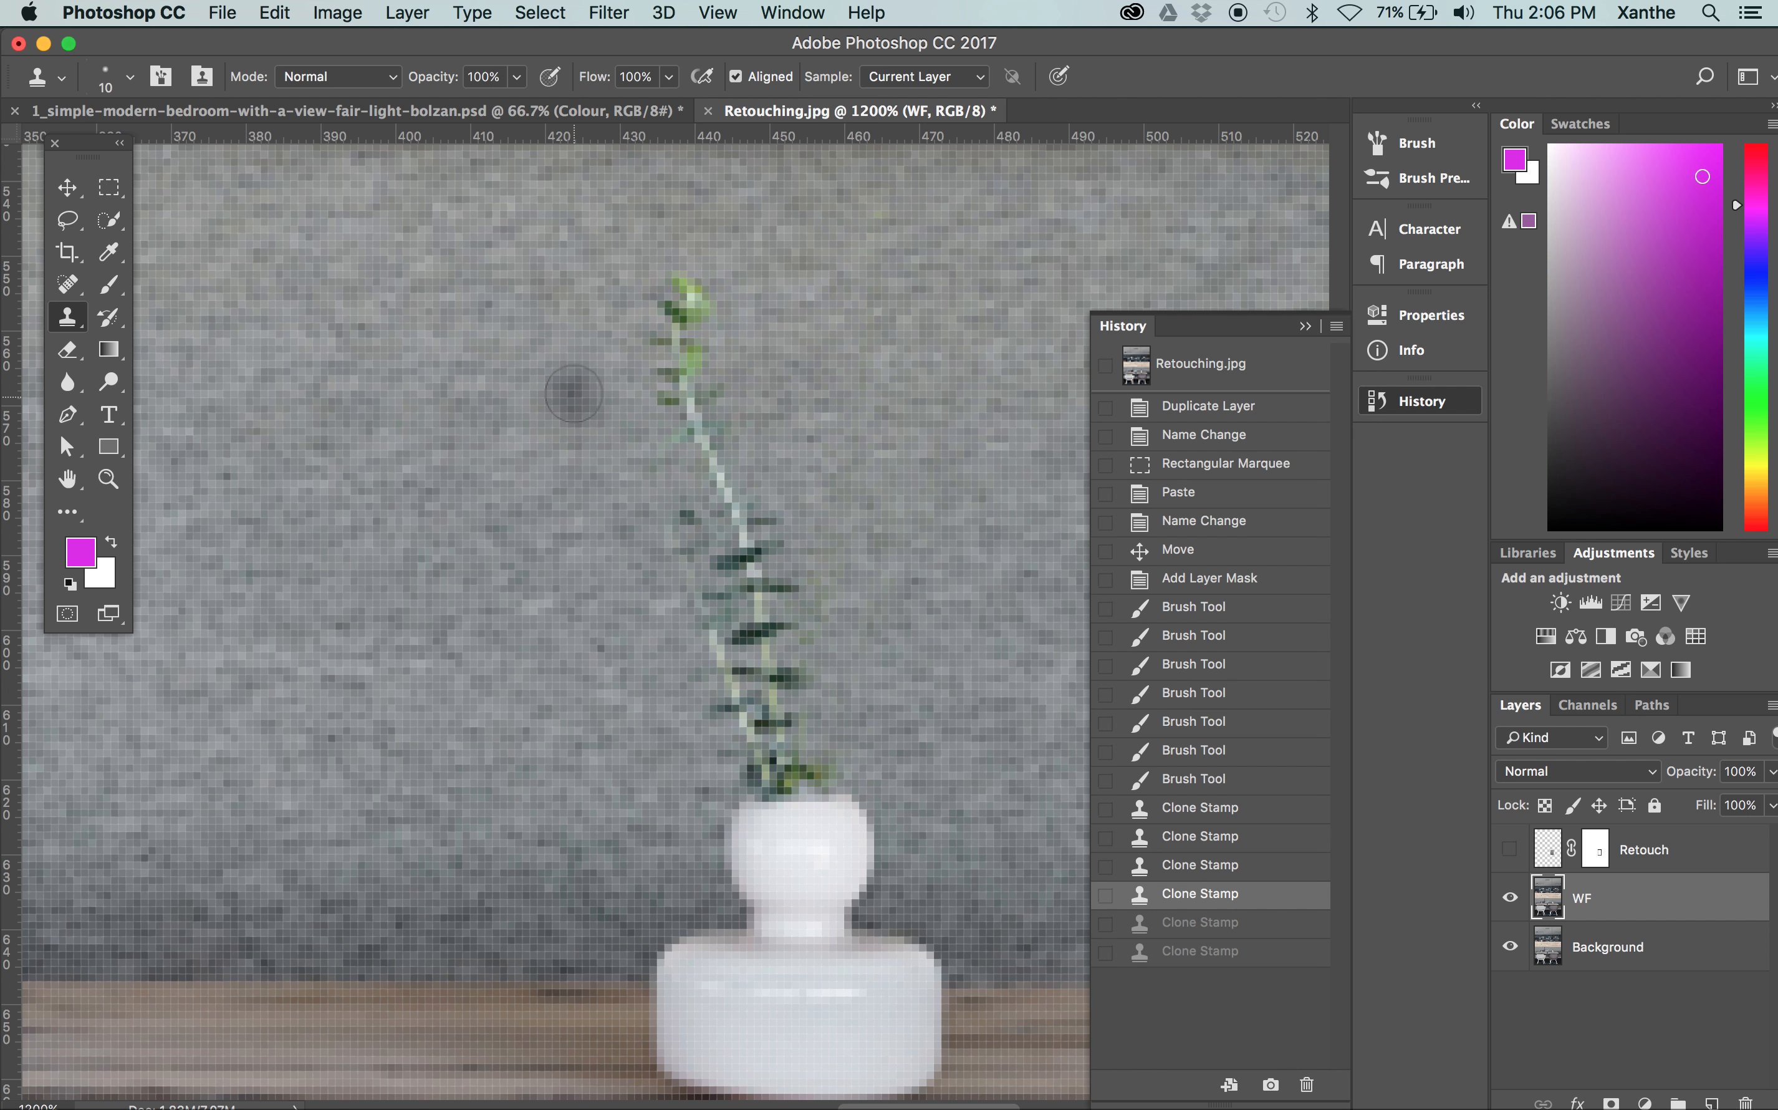
# Clone clean sofa fabric over the upright stem and its remaining leaves down to the vase's mouth
pyautogui.press('super+minus')
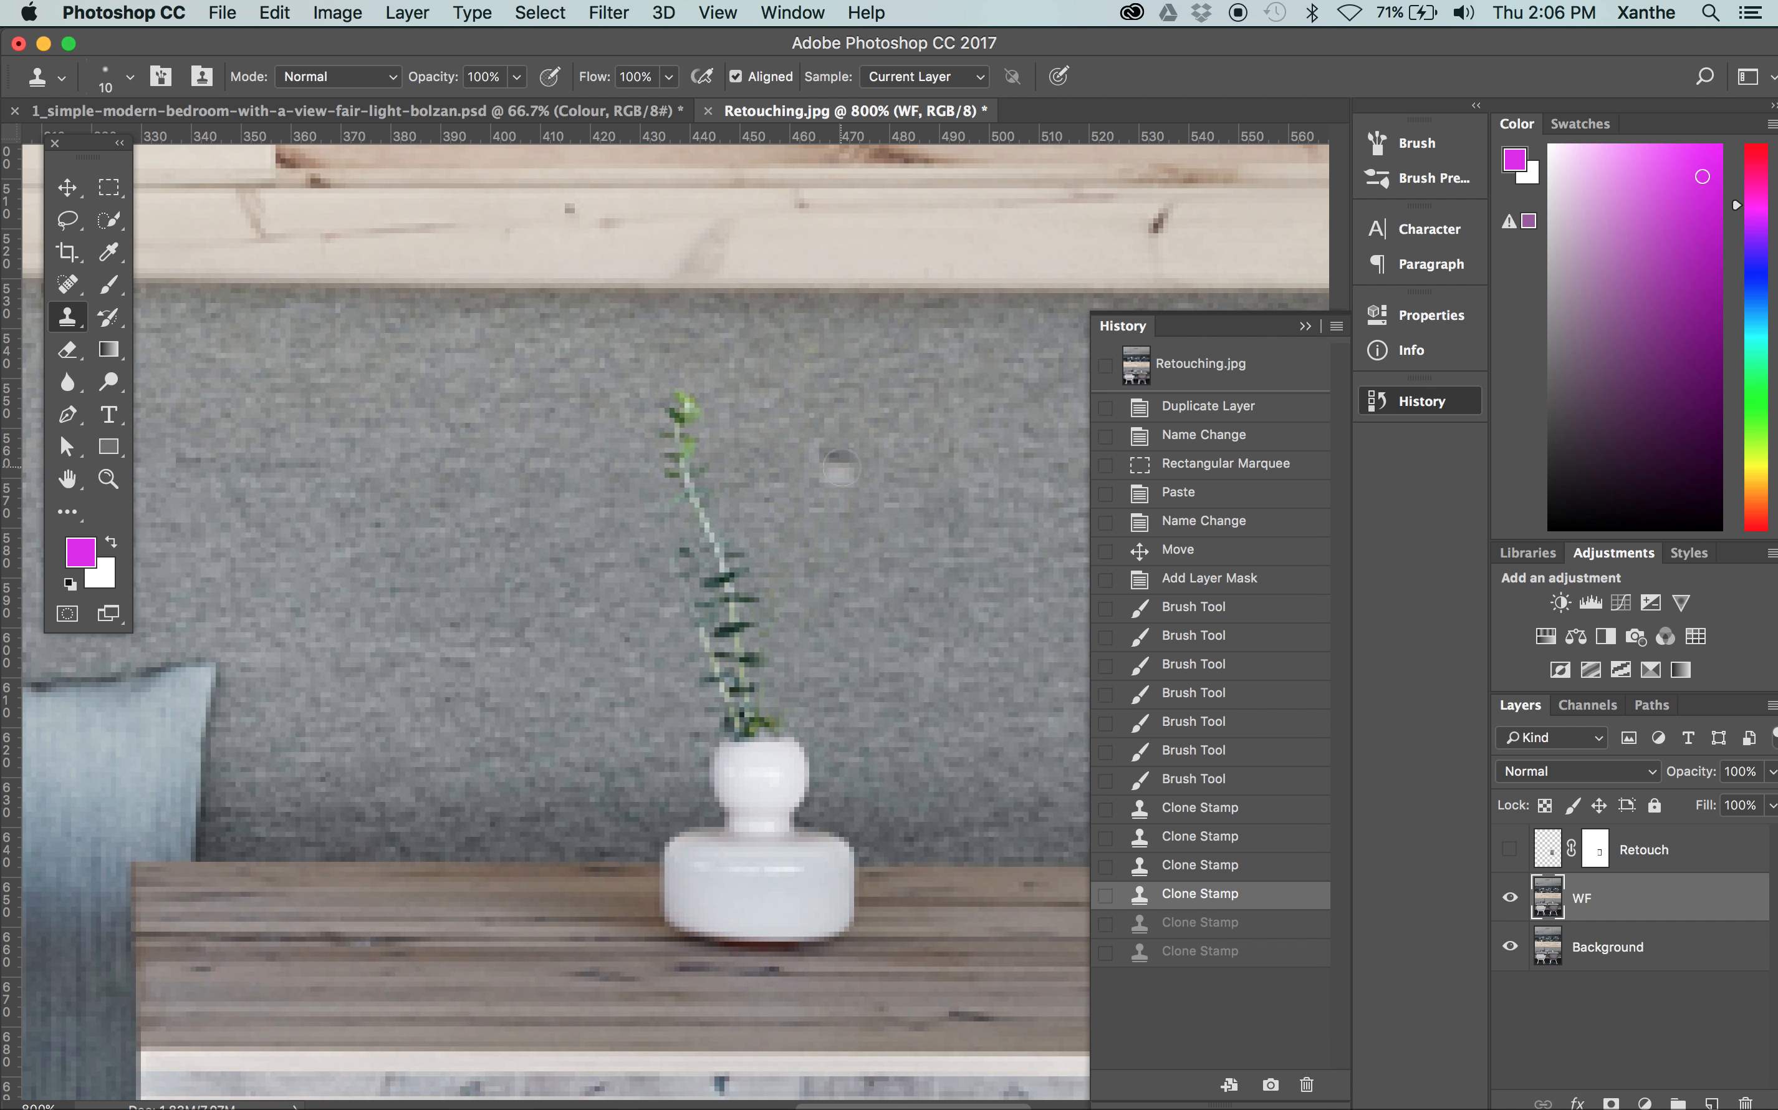
pyautogui.hscroll(5, 840, 467)
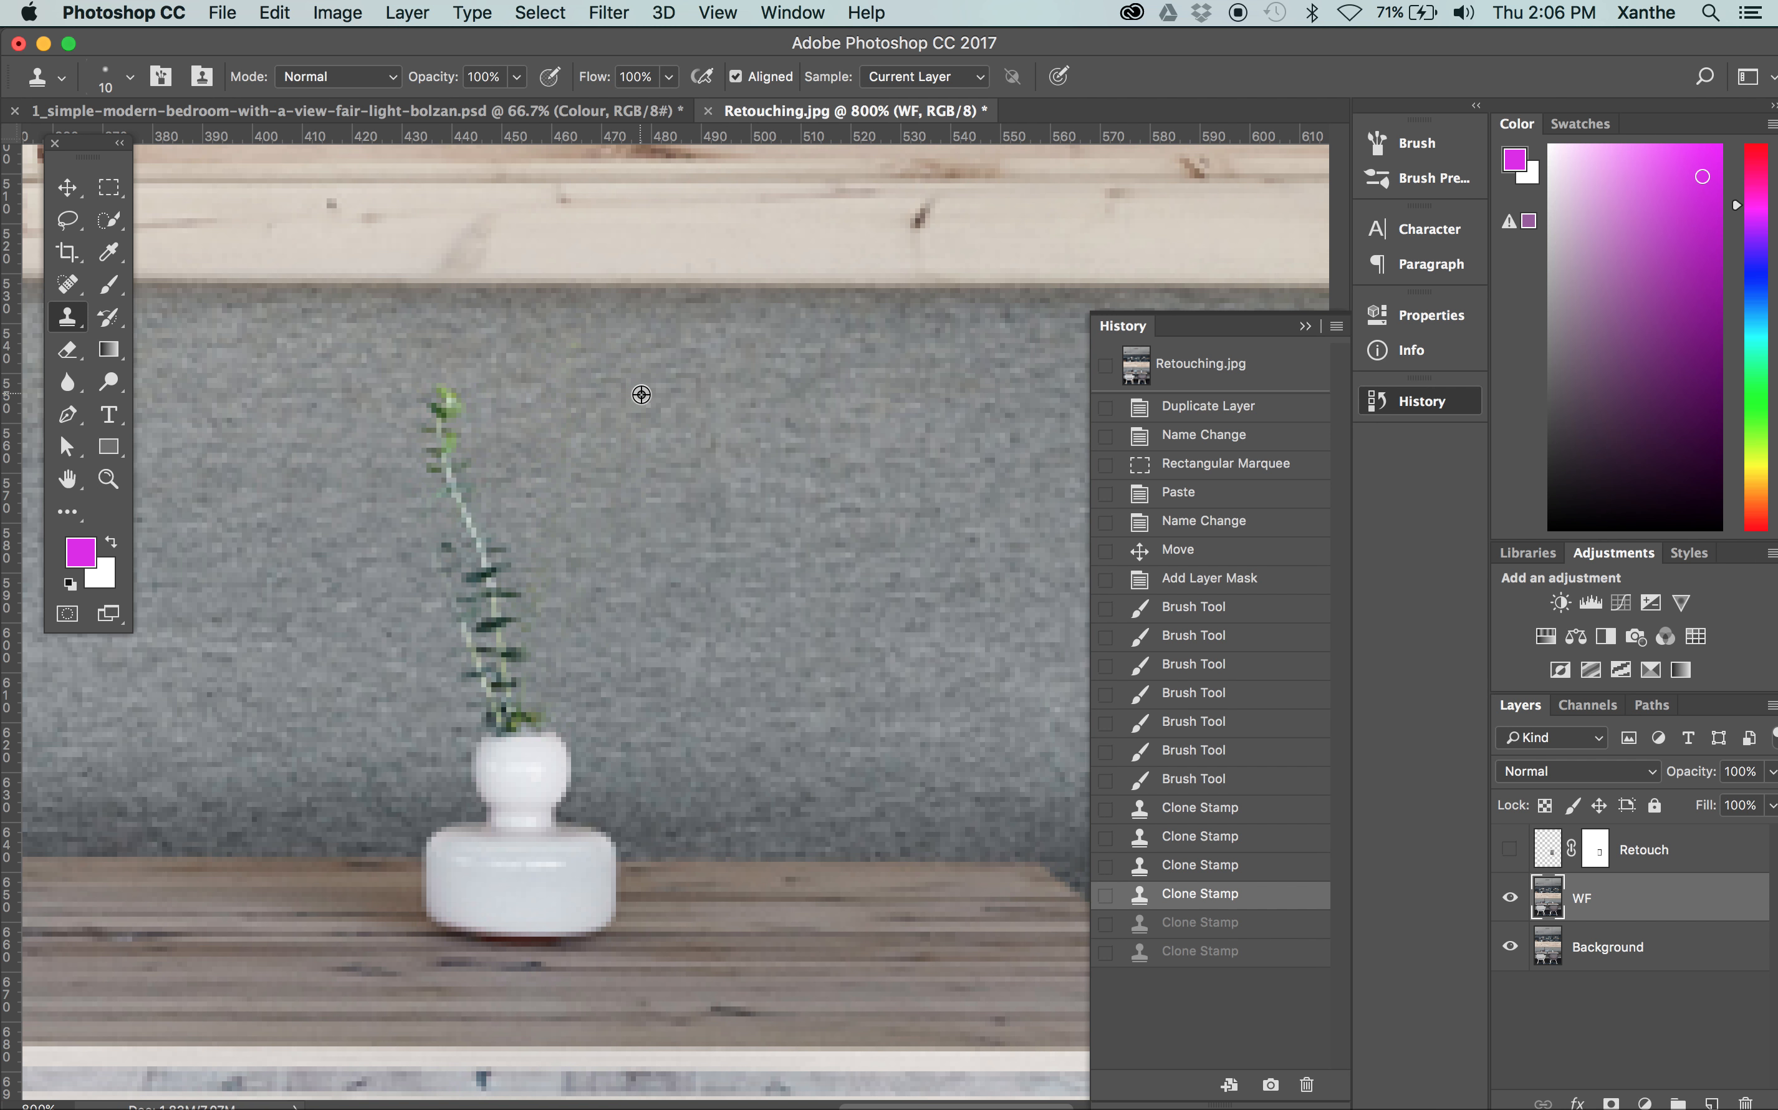
pyautogui.moveTo(445, 397)
pyautogui.mouseDown()
pyautogui.moveTo(506, 594)
pyautogui.moveTo(461, 408)
pyautogui.moveTo(437, 428)
pyautogui.moveTo(505, 481)
pyautogui.moveTo(528, 559)
pyautogui.mouseUp()
pyautogui.moveTo(485, 653)
pyautogui.mouseDown()
pyautogui.moveTo(516, 690)
pyautogui.moveTo(512, 601)
pyautogui.moveTo(496, 600)
pyautogui.moveTo(498, 650)
pyautogui.moveTo(543, 711)
pyautogui.mouseUp()
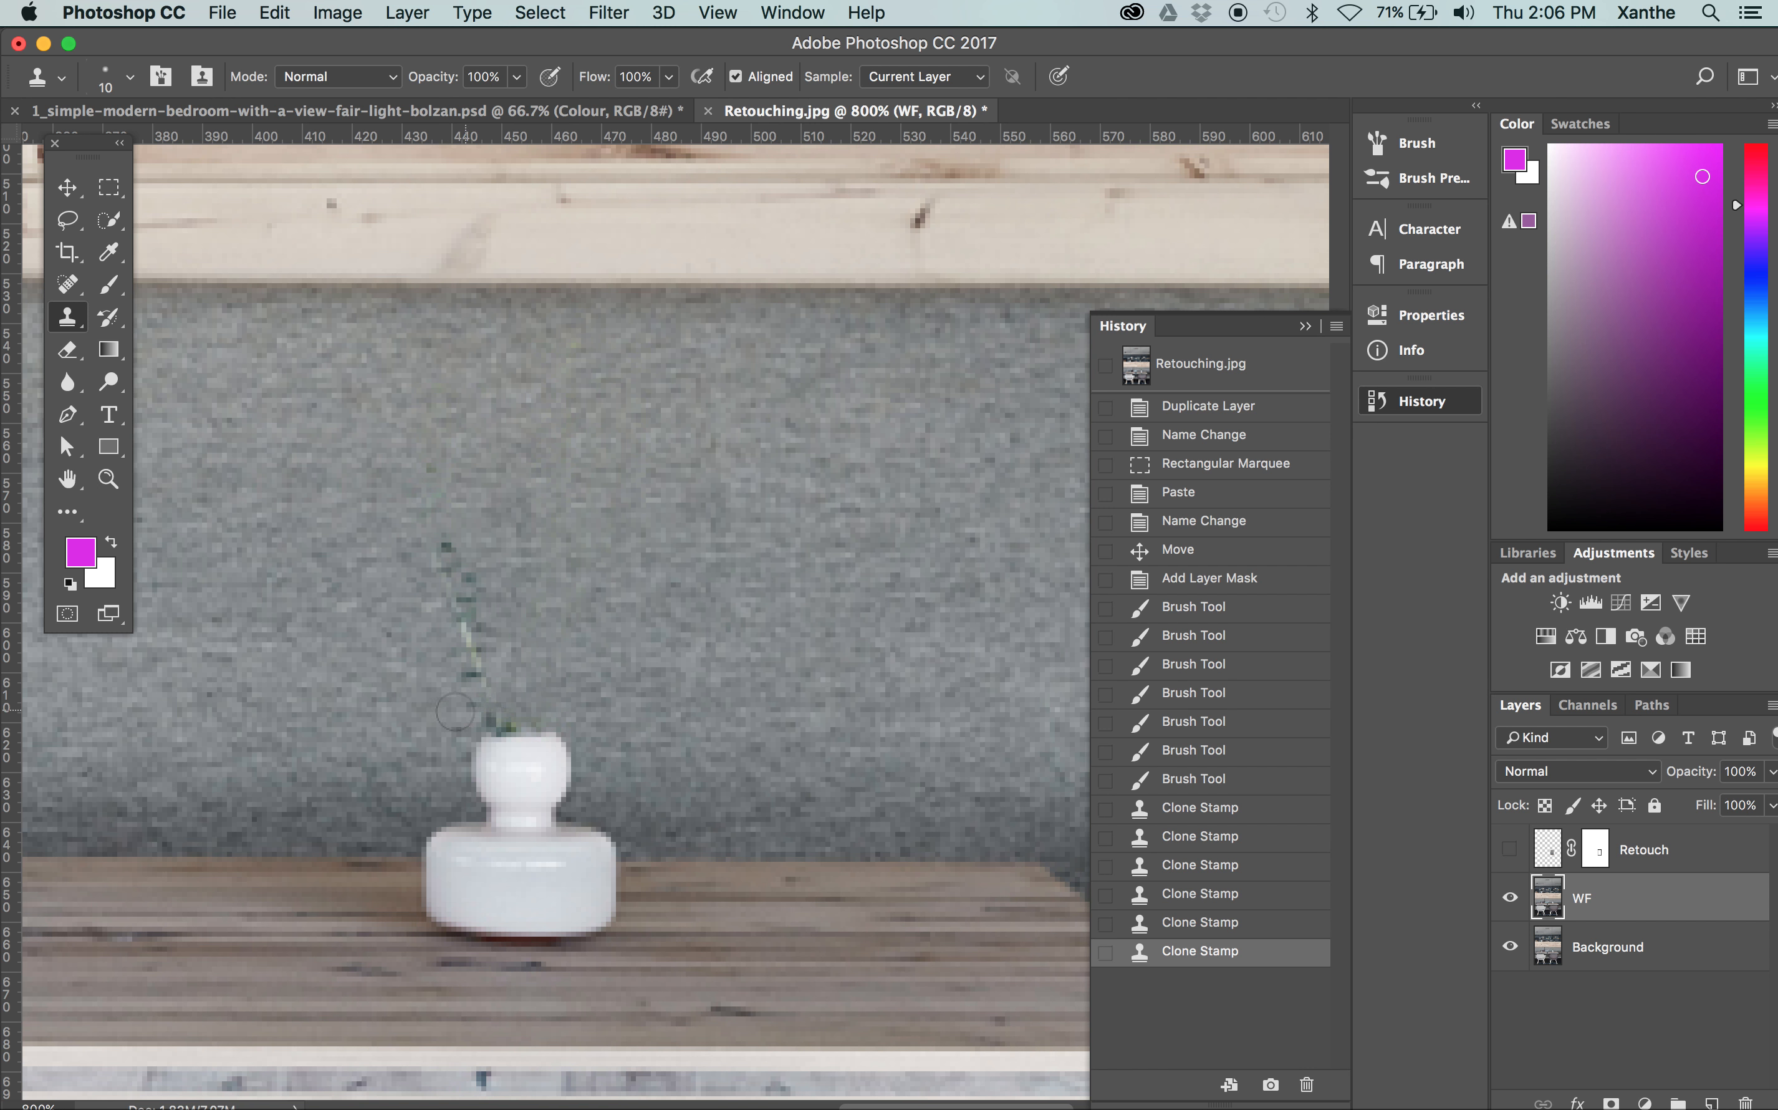
pyautogui.keyDown('alt'); pyautogui.click(254, 704); pyautogui.keyUp('alt')
pyautogui.moveTo(495, 711); pyautogui.dragTo(491, 702)
pyautogui.moveTo(463, 597)
pyautogui.mouseDown()
pyautogui.moveTo(433, 542)
pyautogui.moveTo(442, 567)
pyautogui.mouseUp()
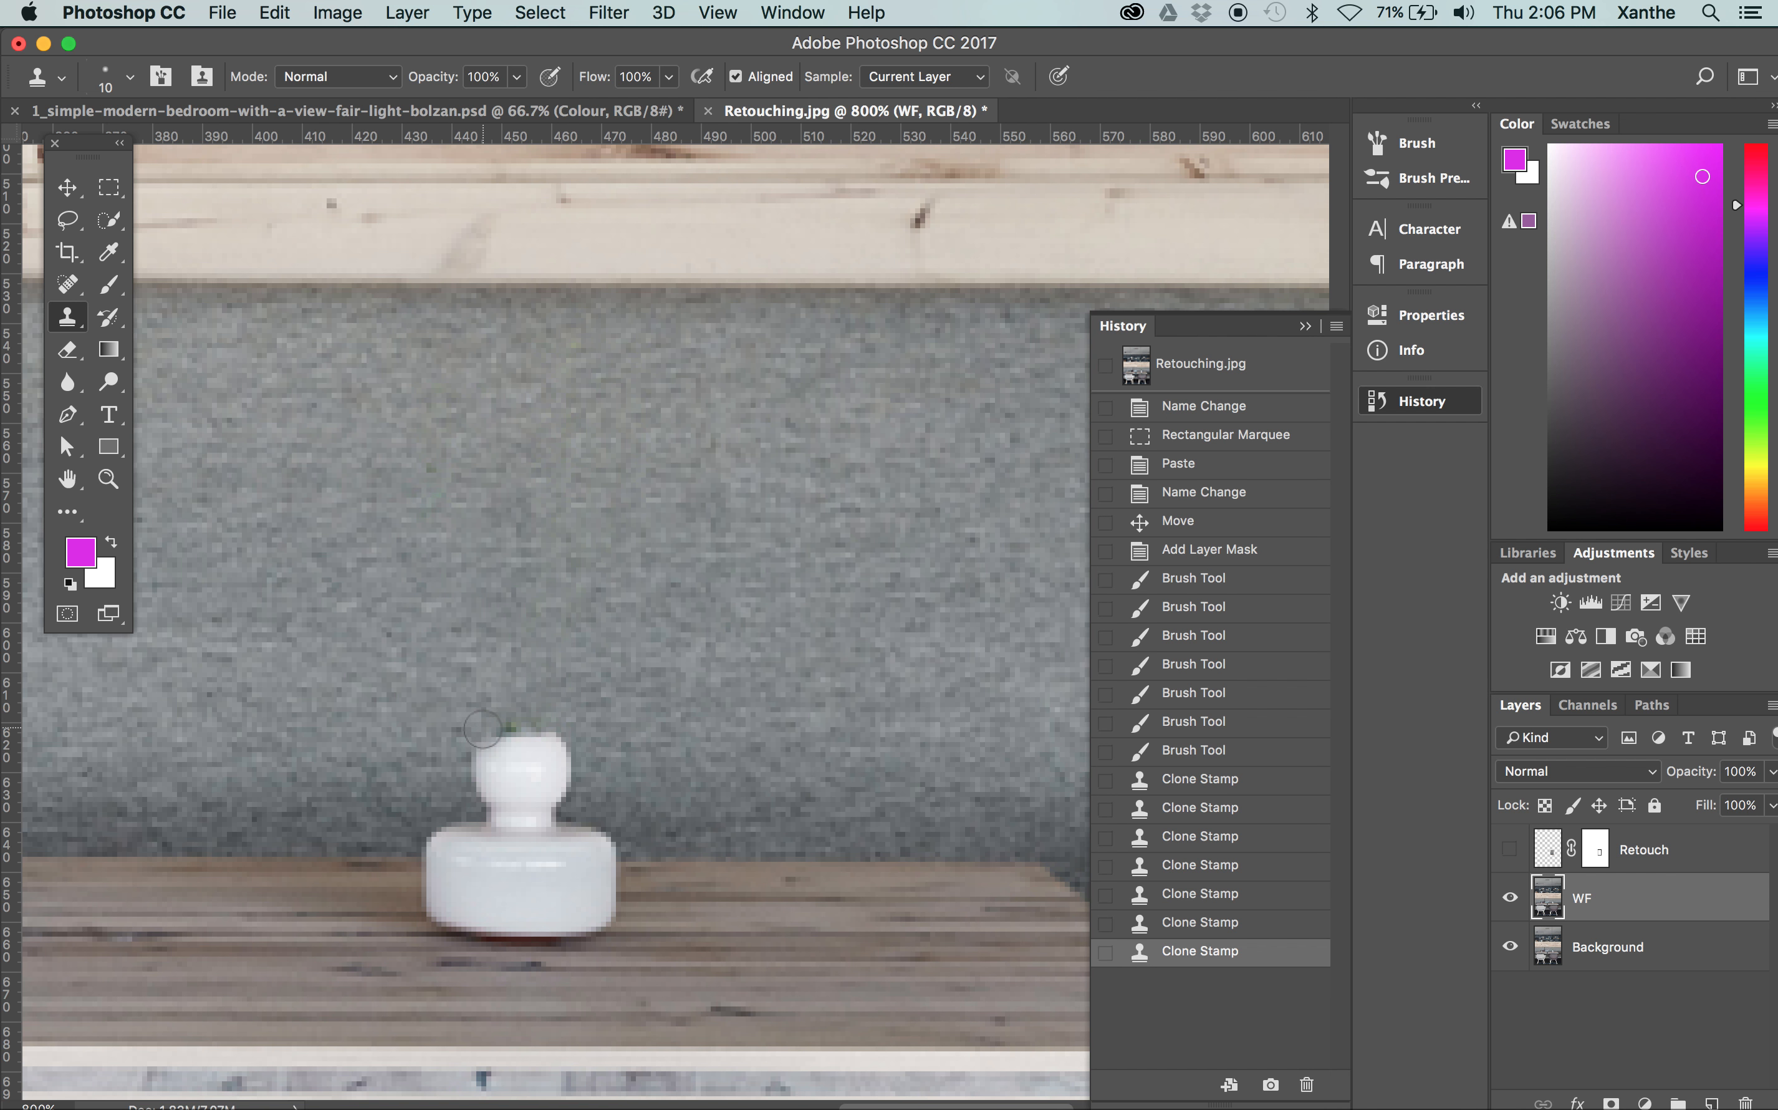
# Clone sofa fabric over the vase's rounded neck and the right shoulder of its base
pyautogui.moveTo(475, 738)
pyautogui.mouseDown()
pyautogui.moveTo(519, 739)
pyautogui.moveTo(481, 782)
pyautogui.mouseUp()
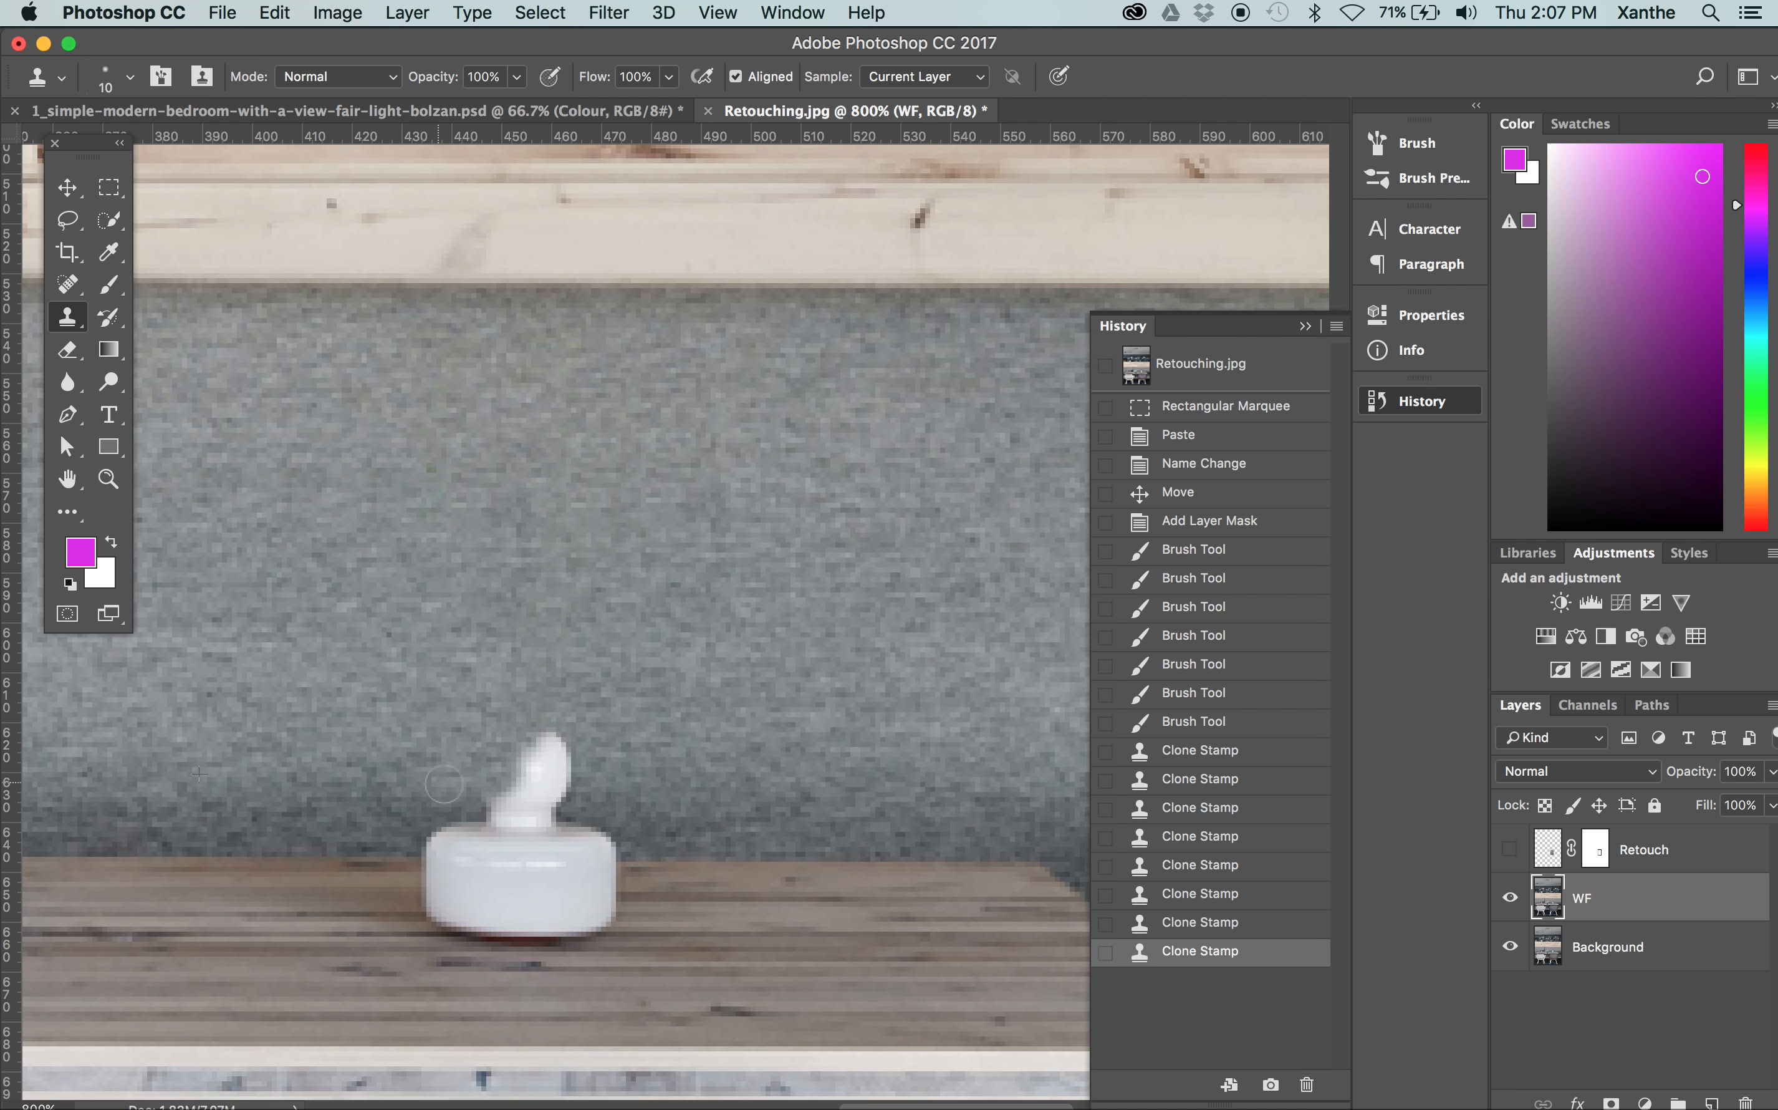
pyautogui.click(444, 784)
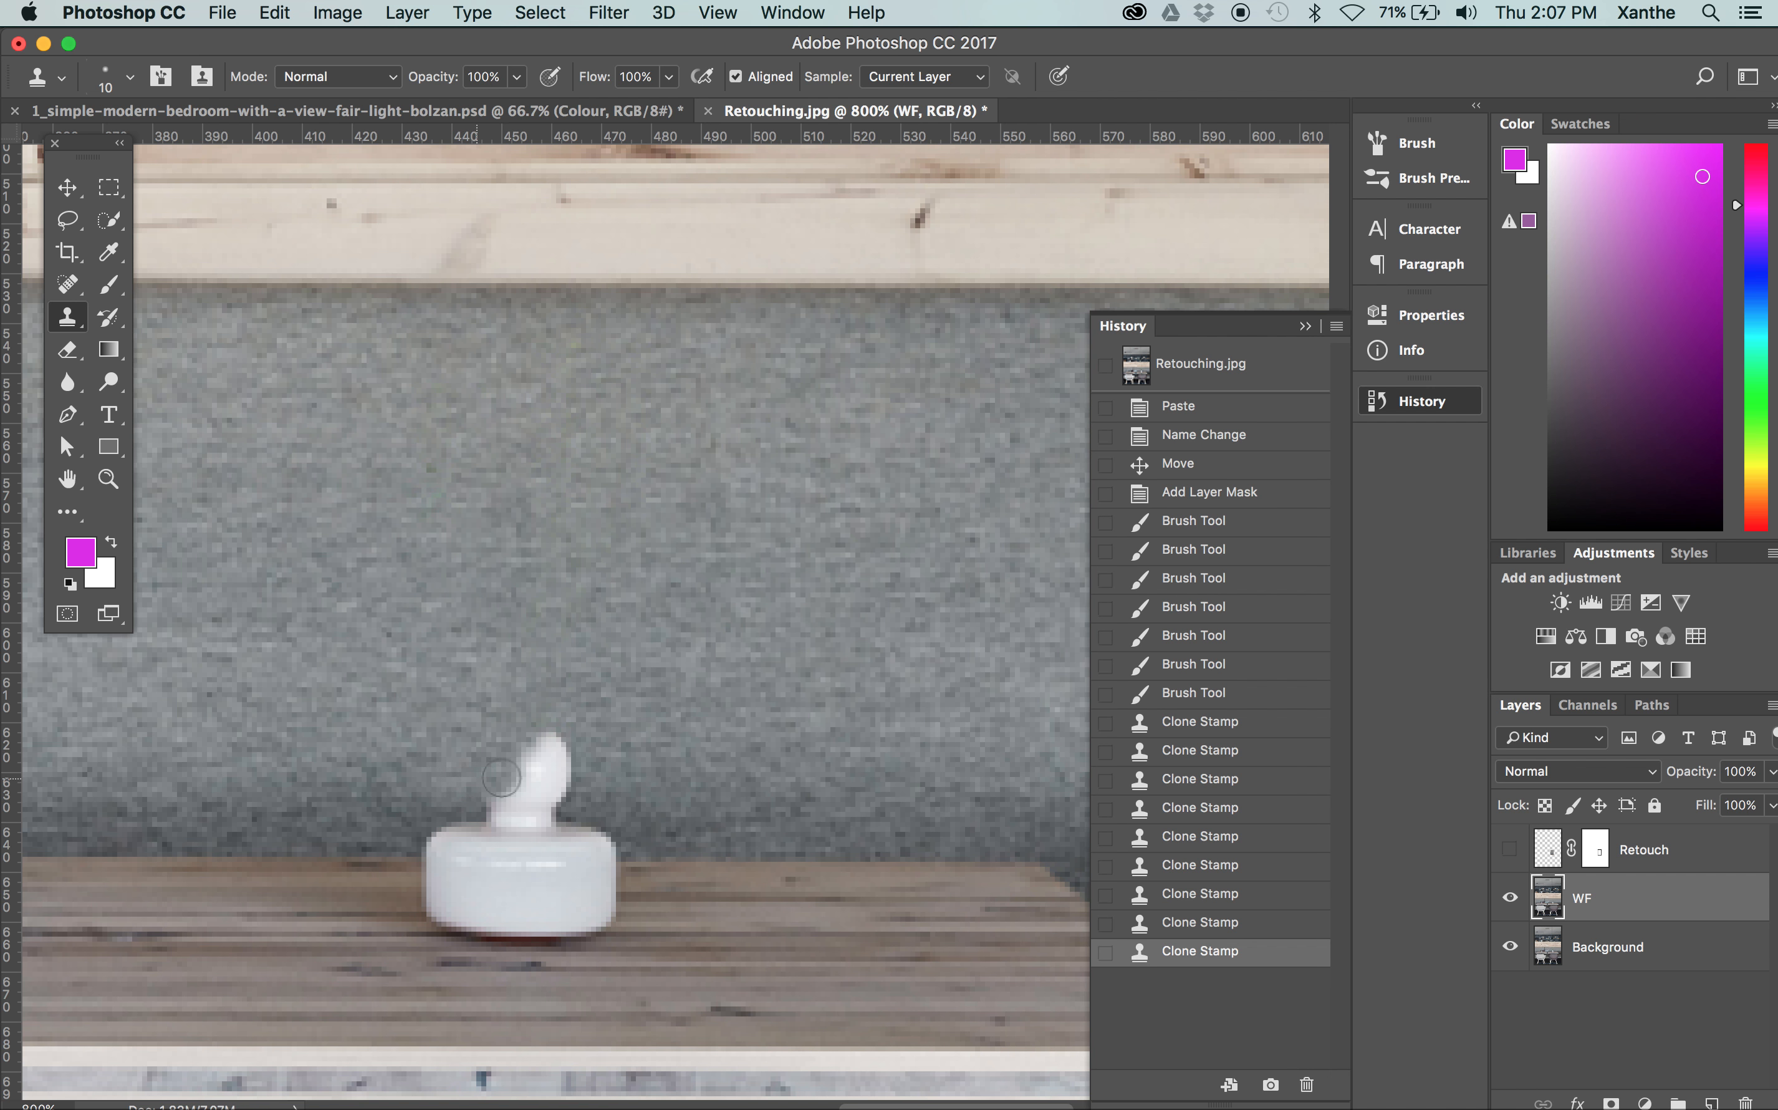
pyautogui.keyDown('alt'); pyautogui.click(655, 783); pyautogui.keyUp('alt')
pyautogui.moveTo(568, 778)
pyautogui.mouseDown()
pyautogui.moveTo(553, 740)
pyautogui.moveTo(531, 772)
pyautogui.mouseUp()
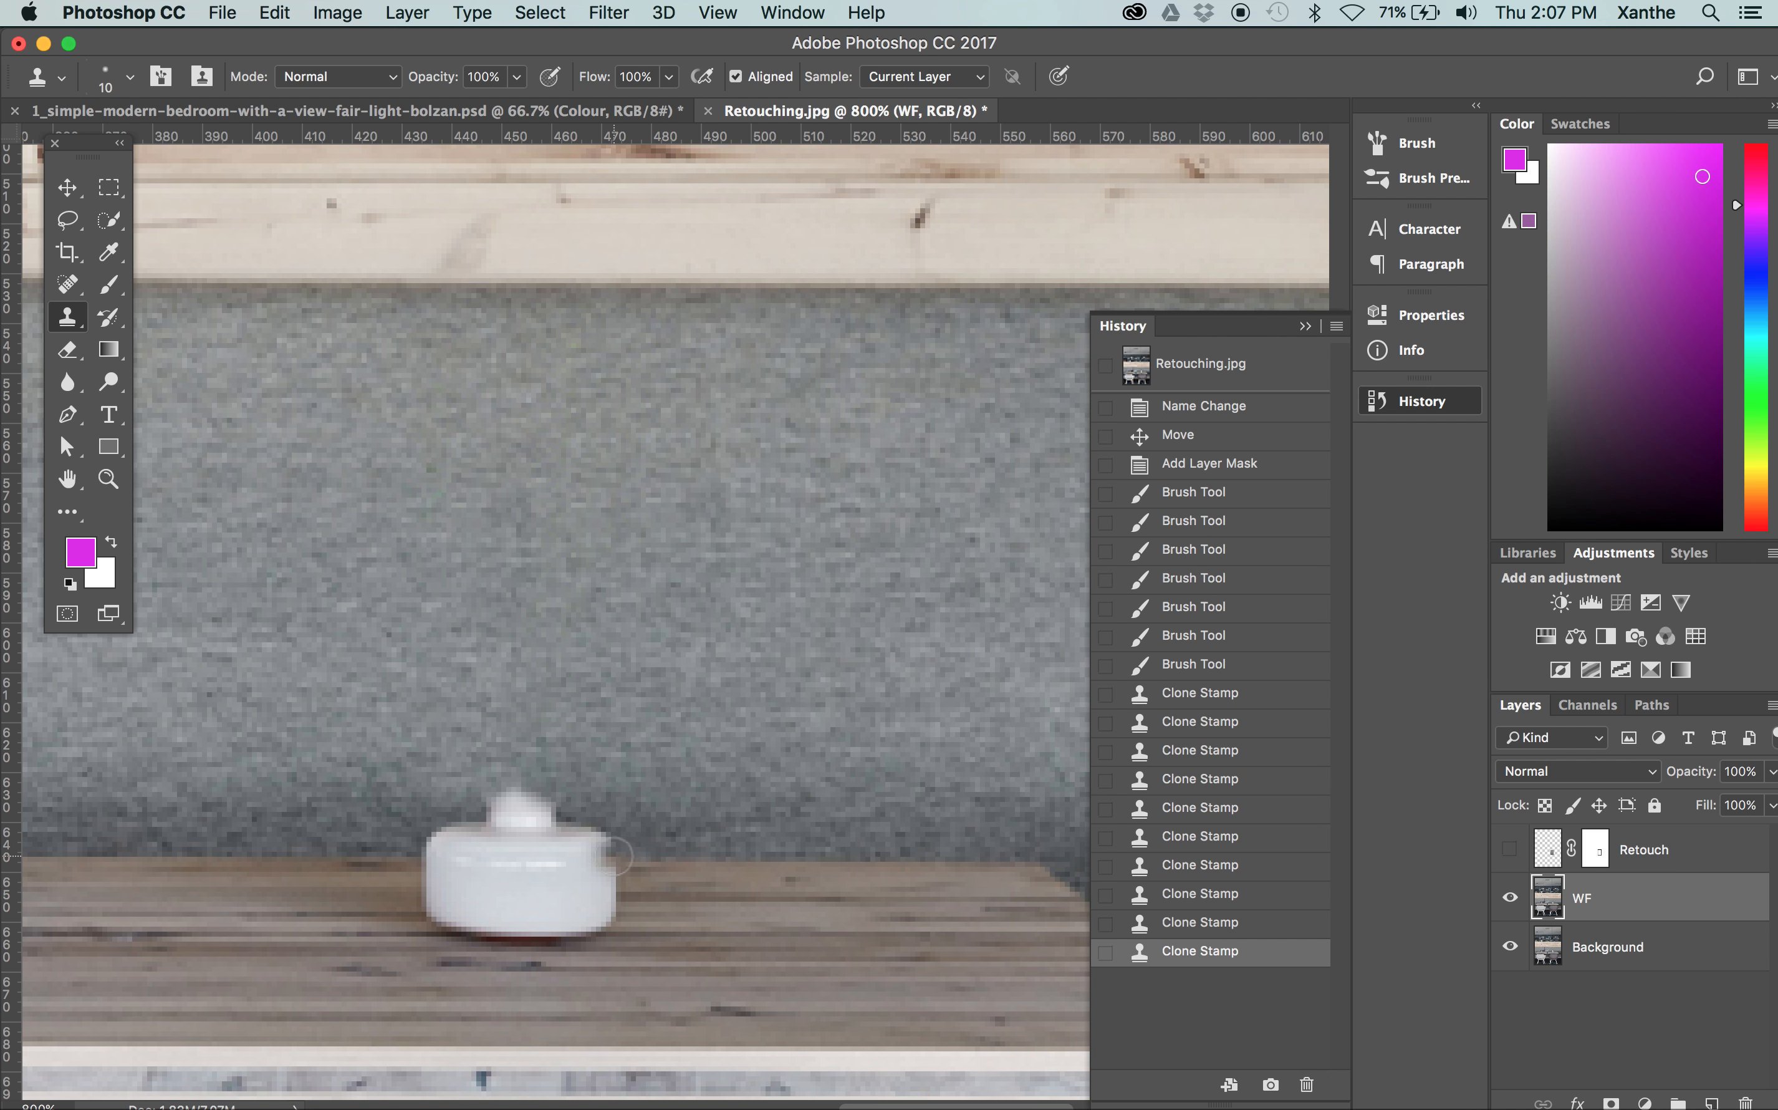
pyautogui.moveTo(611, 860); pyautogui.dragTo(541, 816)
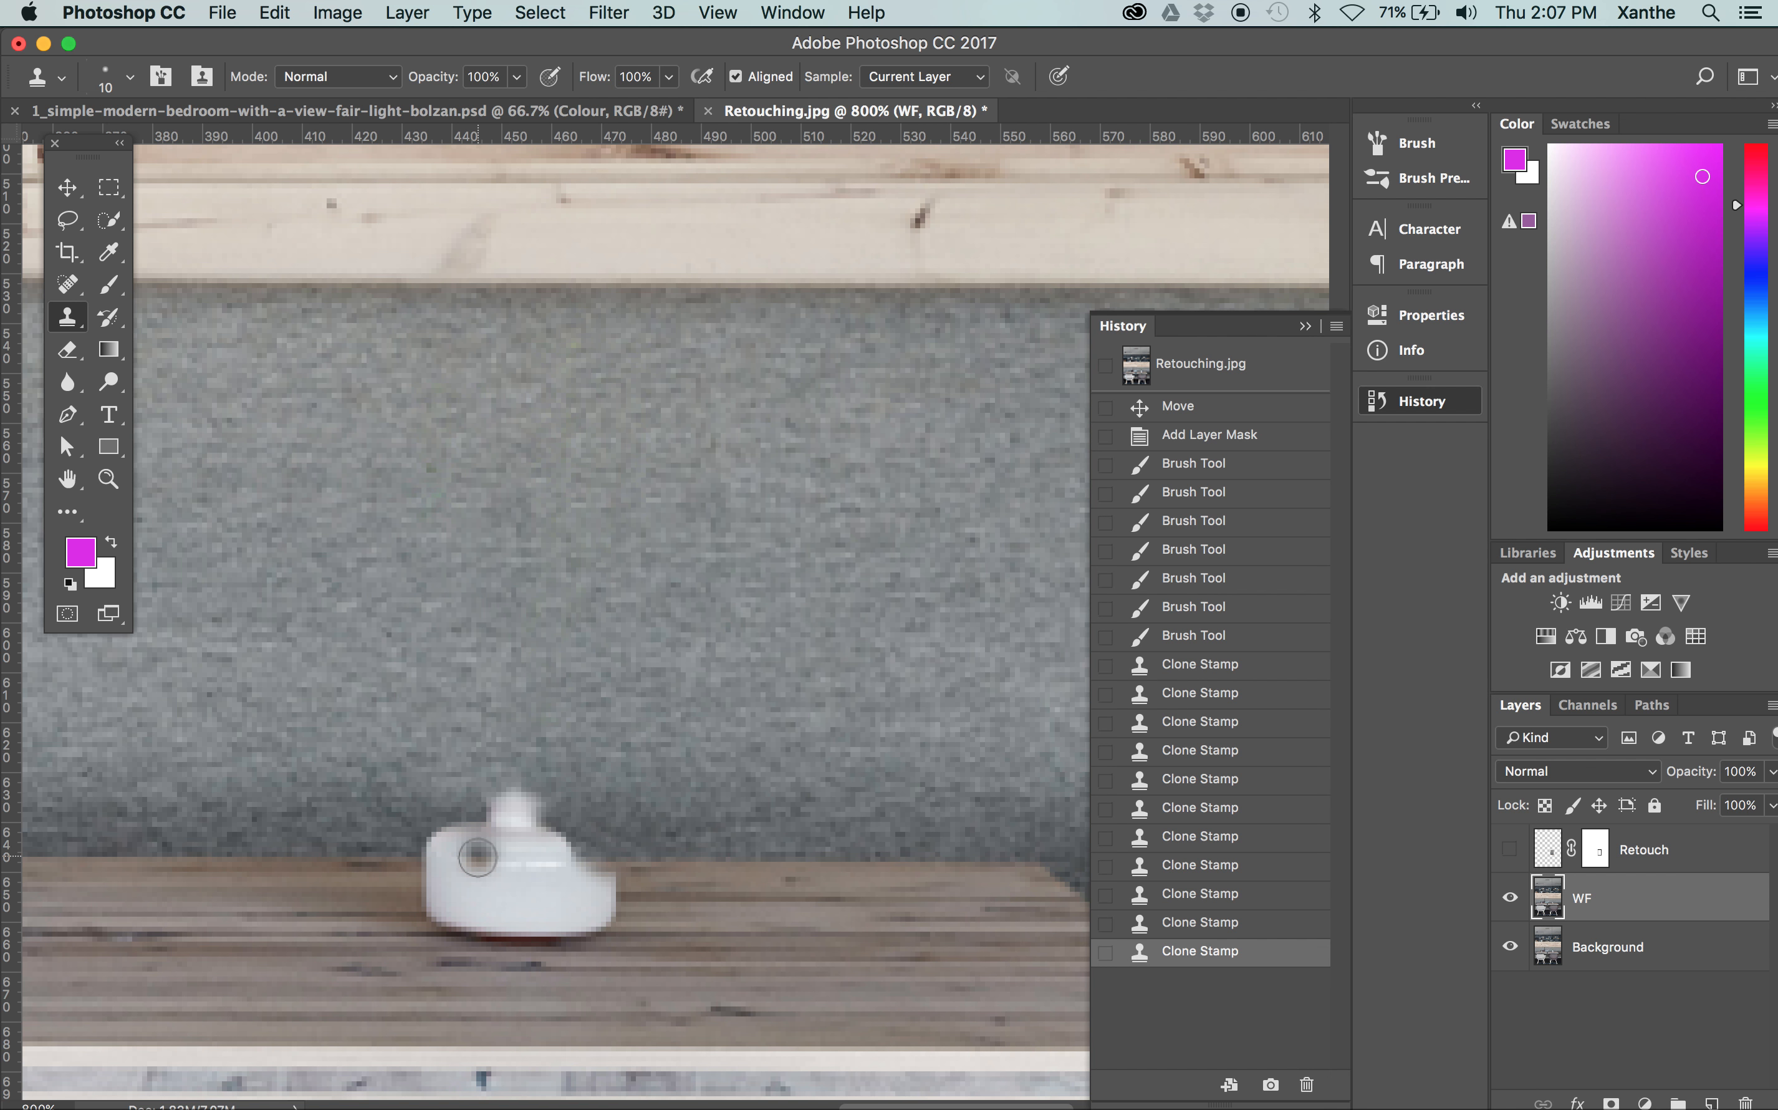
# Try to clone over the middle of the vase base, and undo the stroke
pyautogui.press('super+plus')
pyautogui.press('super+plus')
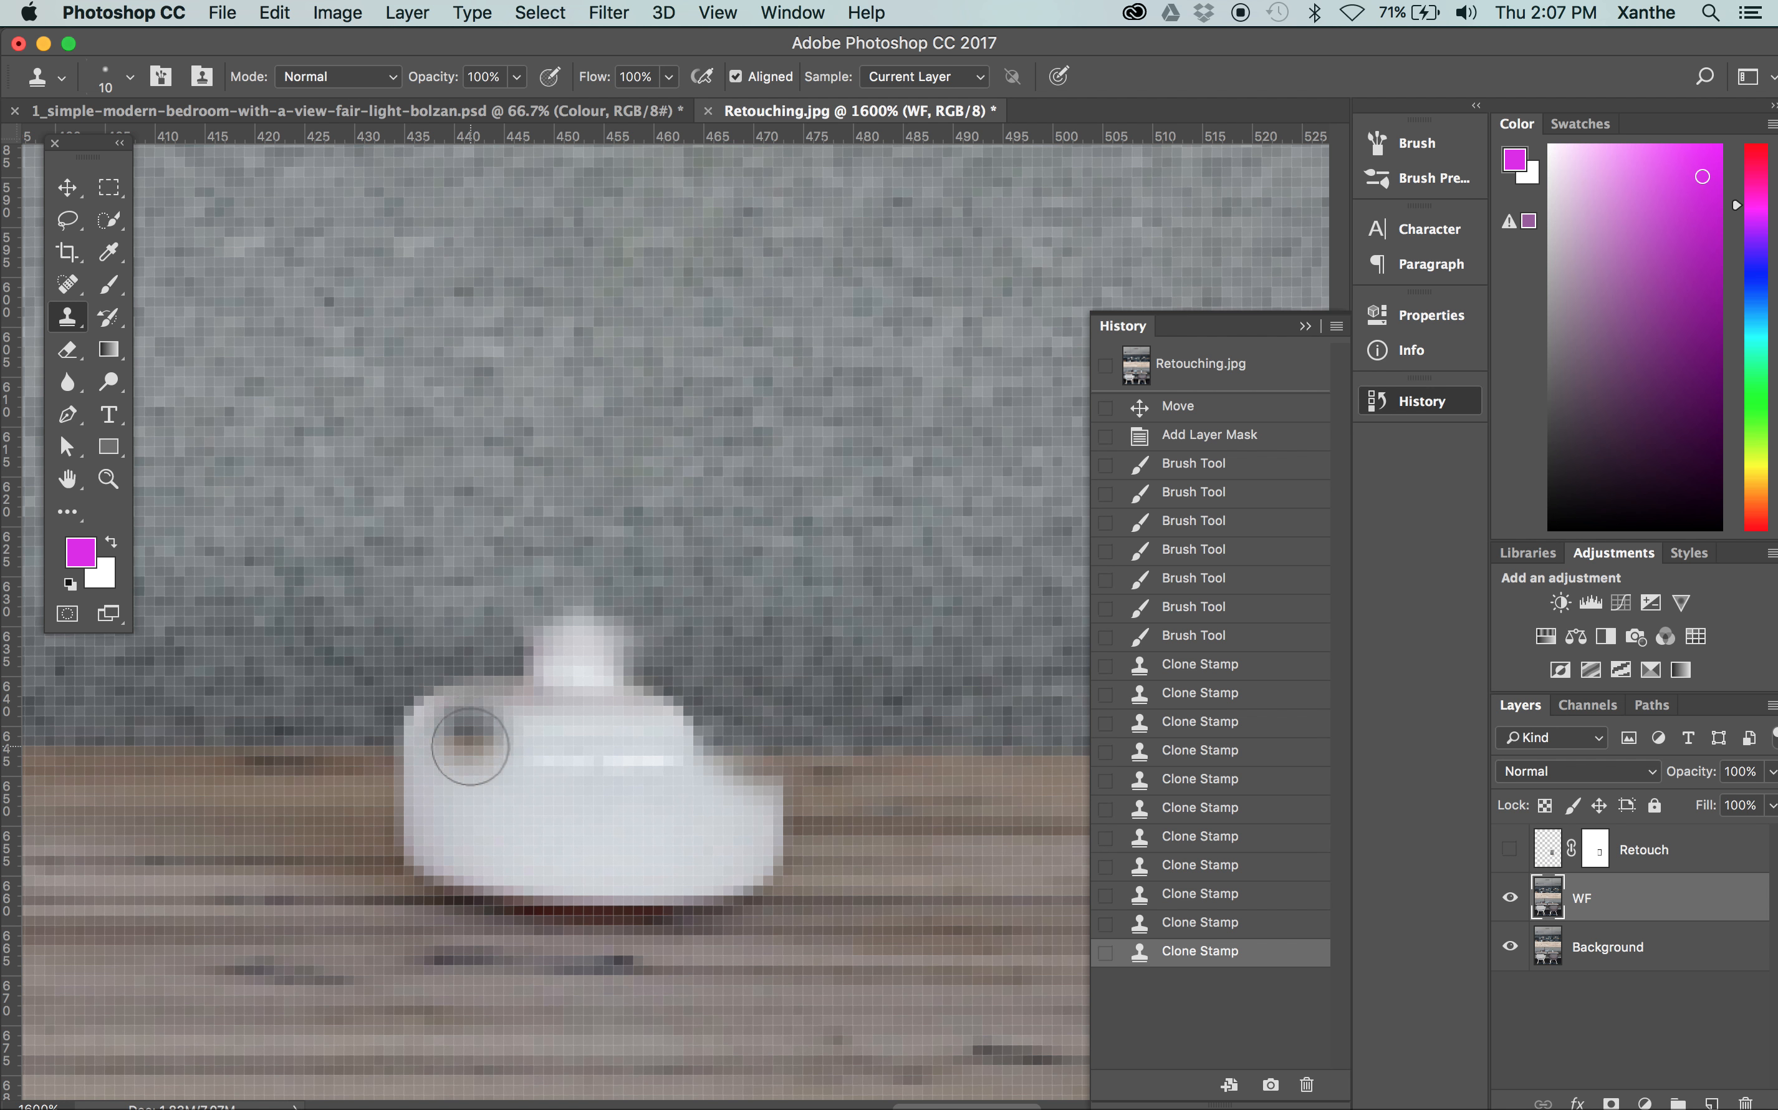
pyautogui.moveTo(482, 794)
pyautogui.mouseDown()
pyautogui.moveTo(743, 791)
pyautogui.moveTo(522, 765)
pyautogui.mouseUp()
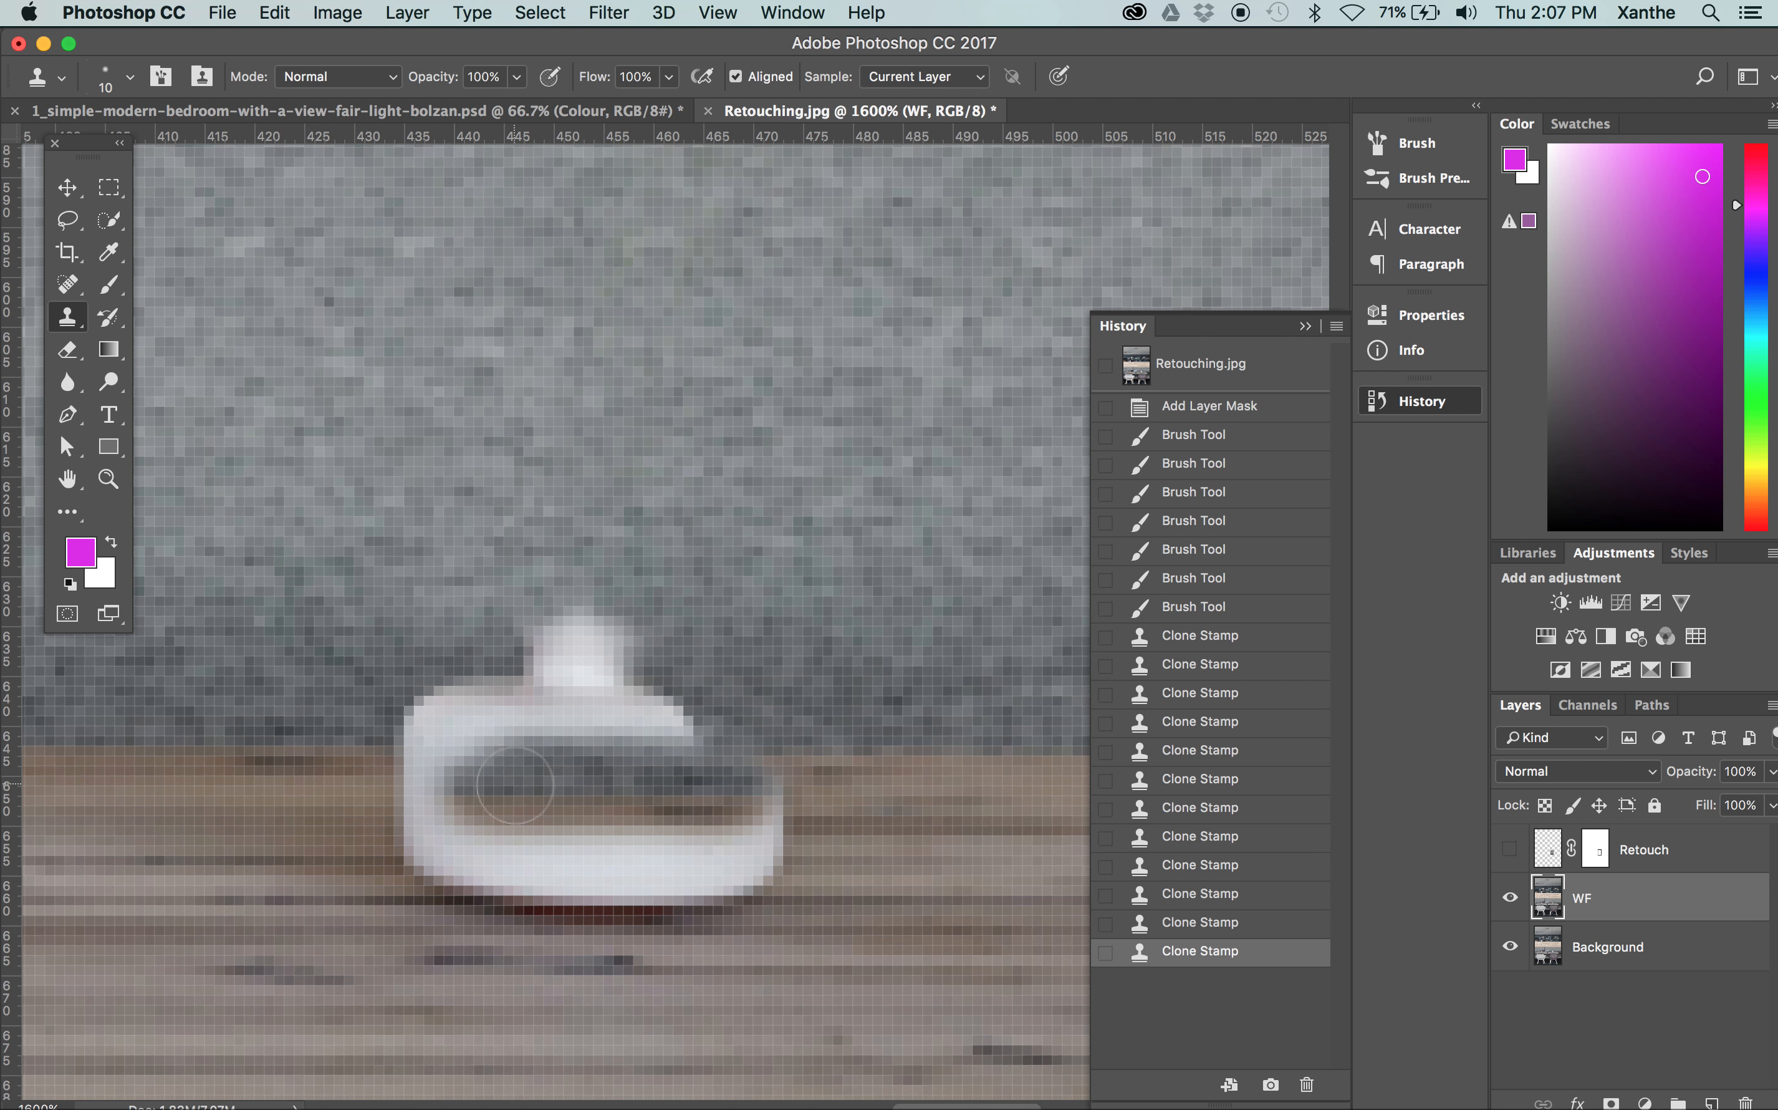
pyautogui.press('super+z')
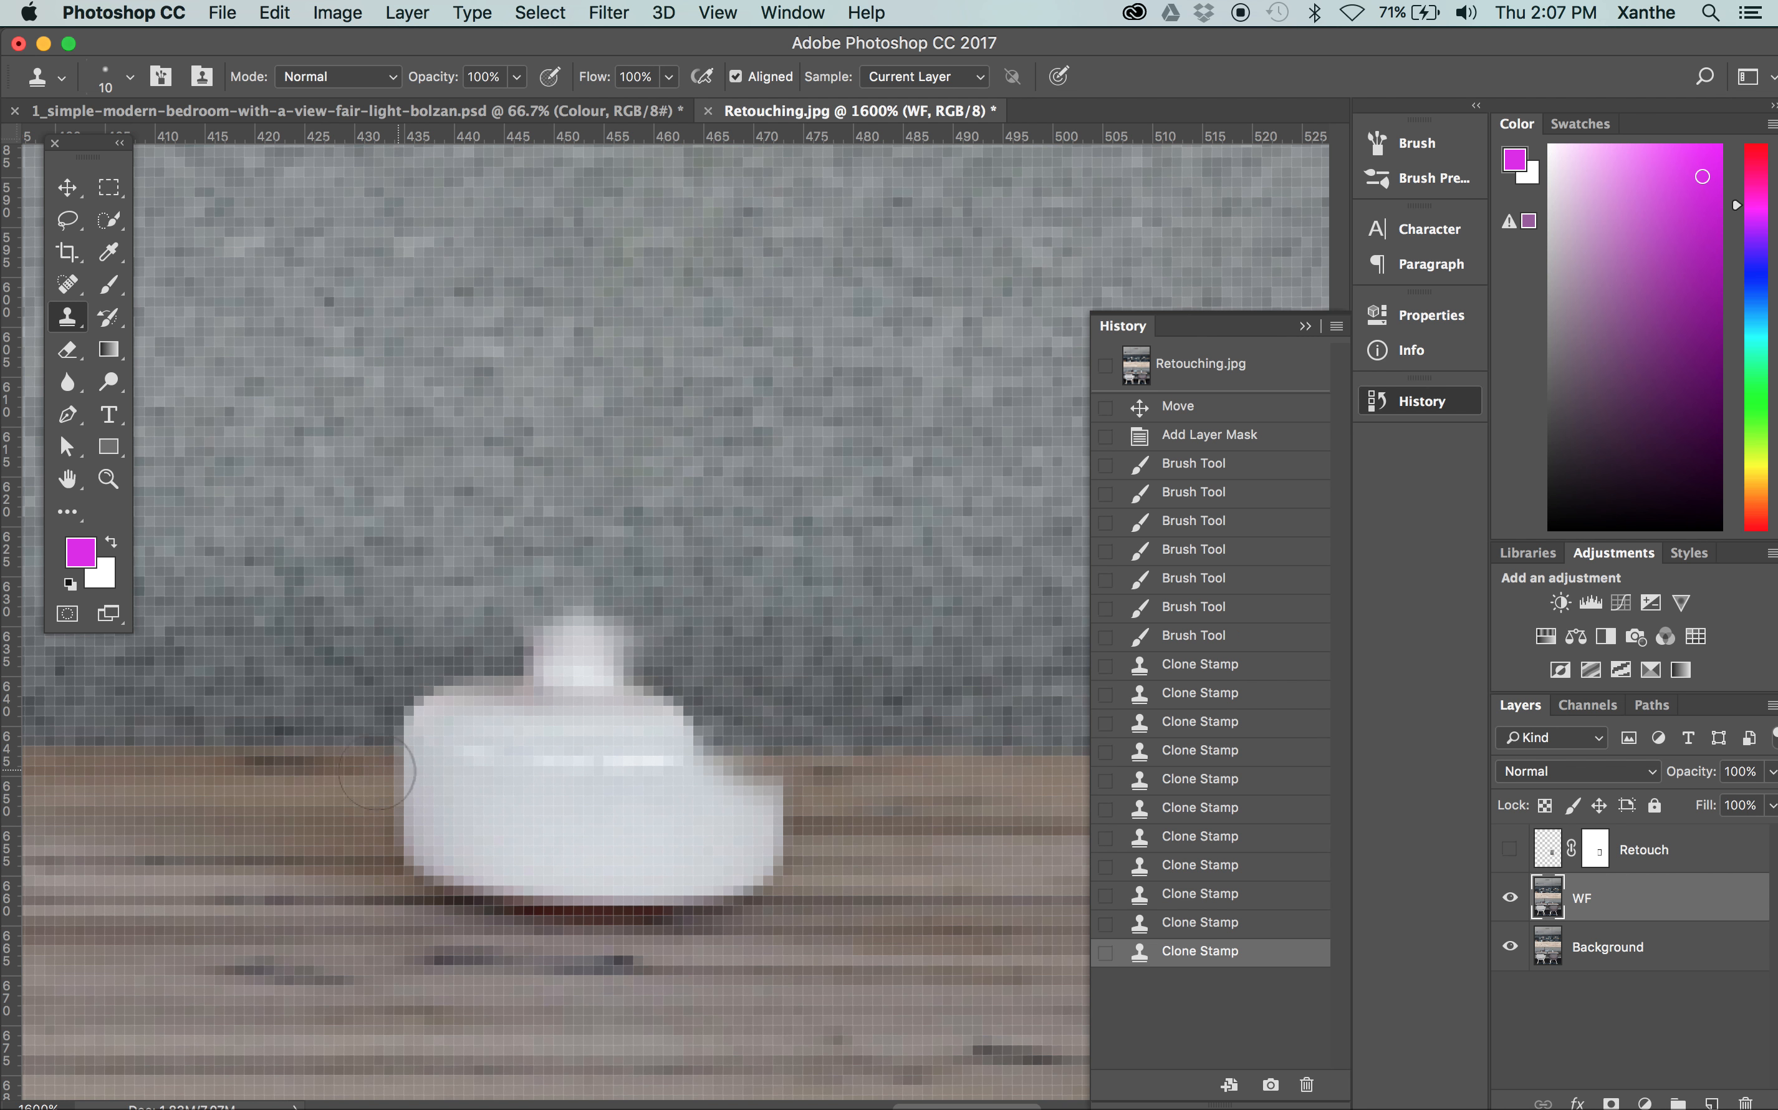
# Clone the edge between sofa and table across the upper vase base, sampling it on both sides of the vase
pyautogui.keyDown('alt'); pyautogui.click(114, 744); pyautogui.keyUp('alt')
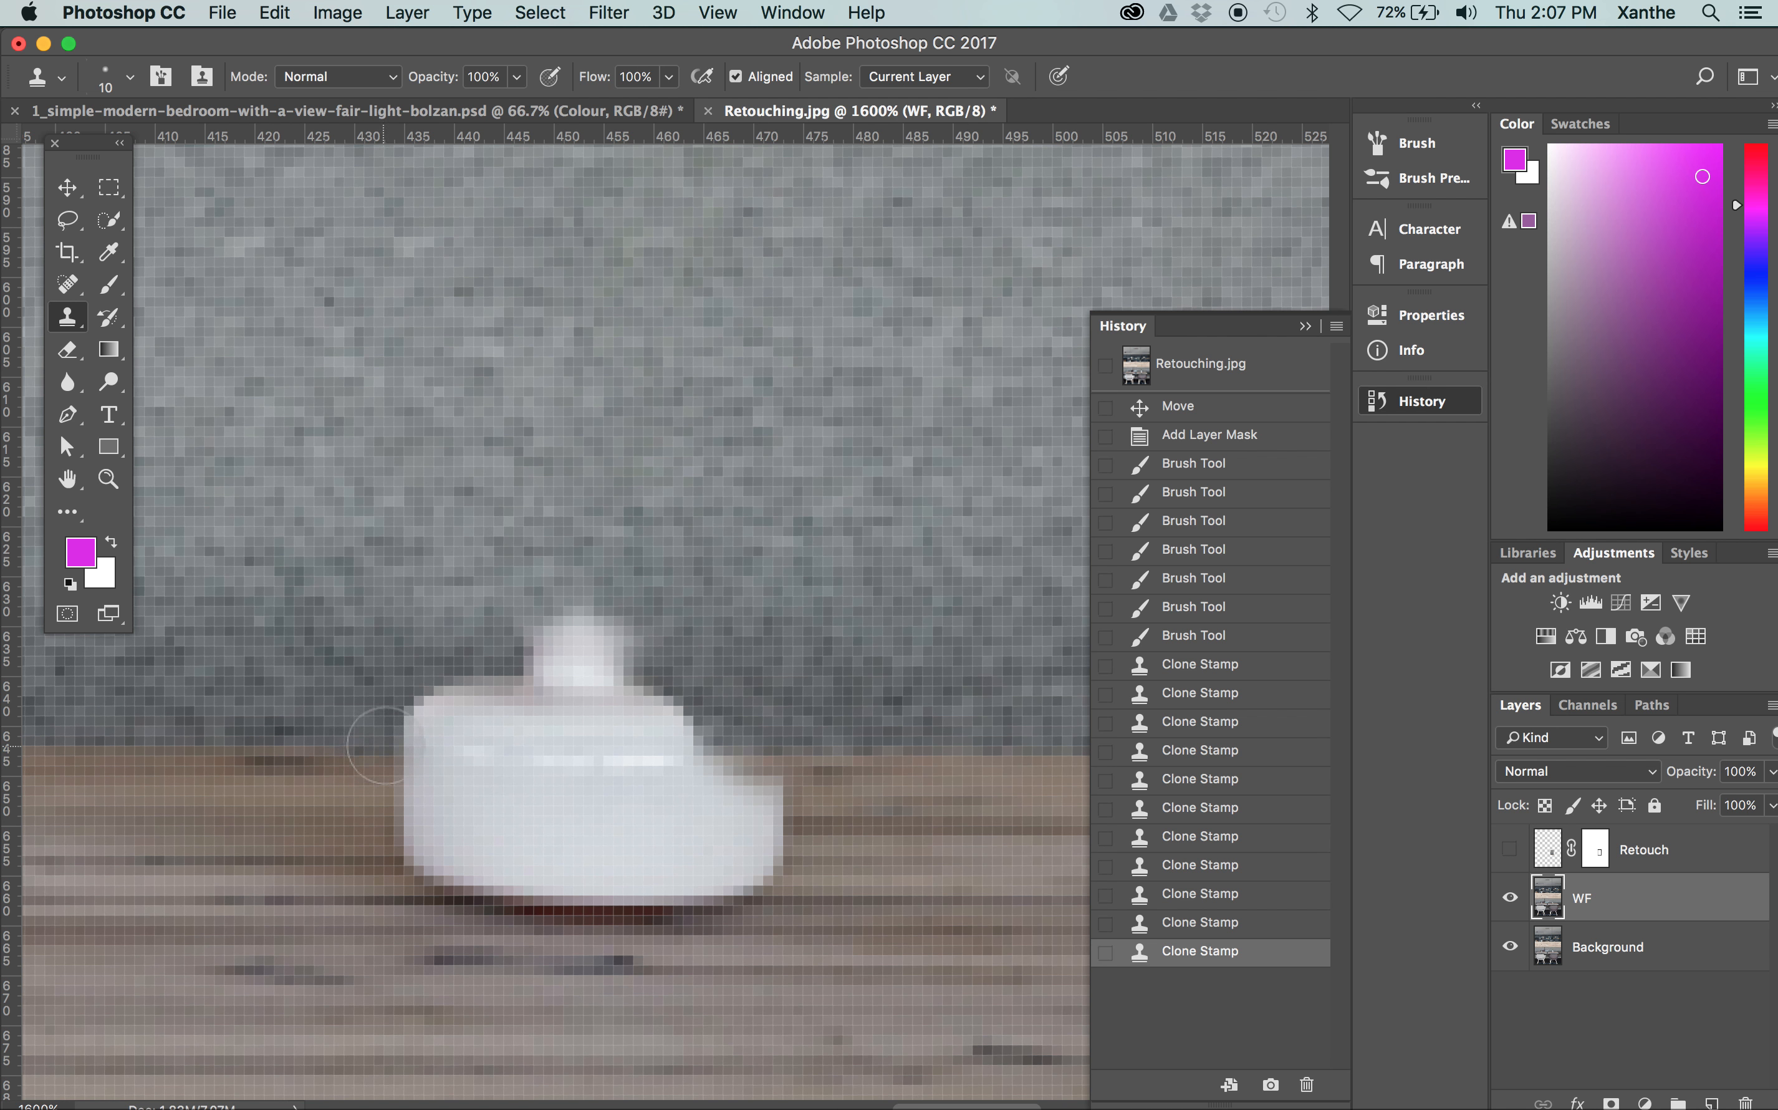
pyautogui.moveTo(440, 726)
pyautogui.mouseDown()
pyautogui.moveTo(422, 745)
pyautogui.moveTo(705, 749)
pyautogui.moveTo(395, 738)
pyautogui.mouseUp()
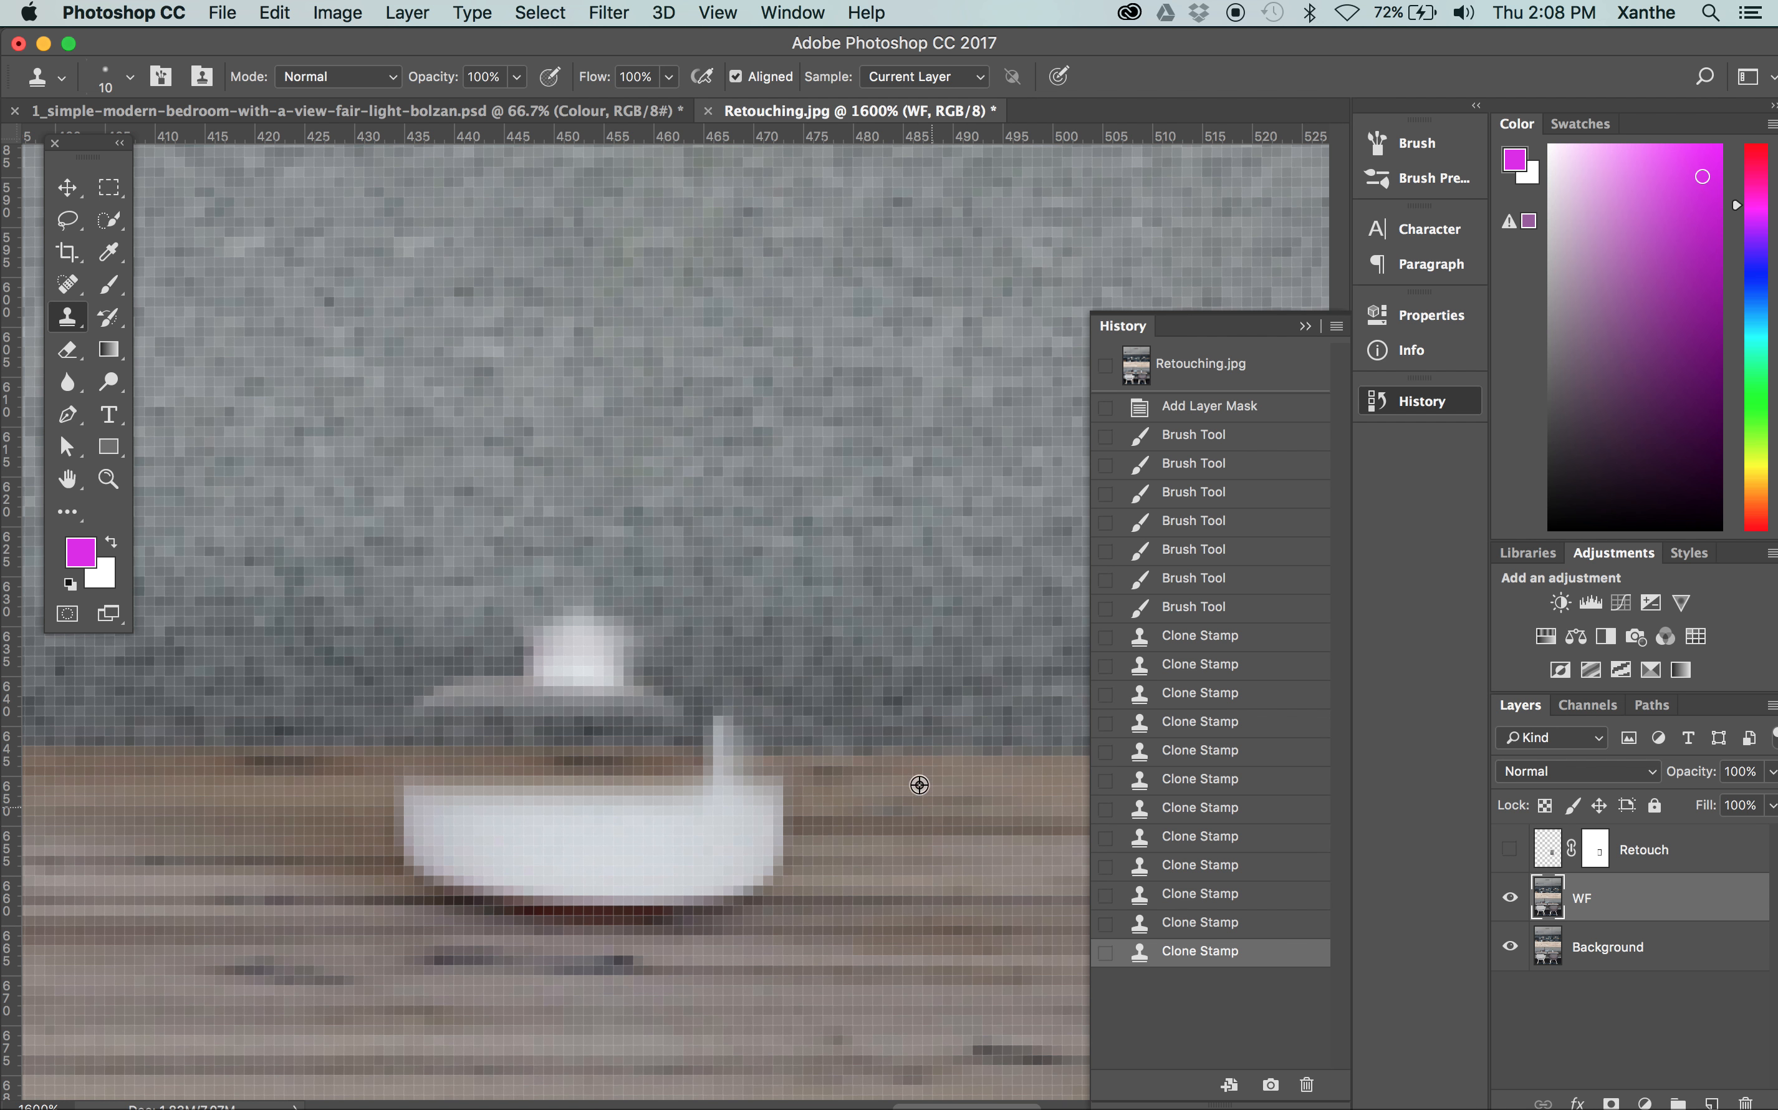
pyautogui.keyDown('alt'); pyautogui.click(894, 749); pyautogui.keyUp('alt')
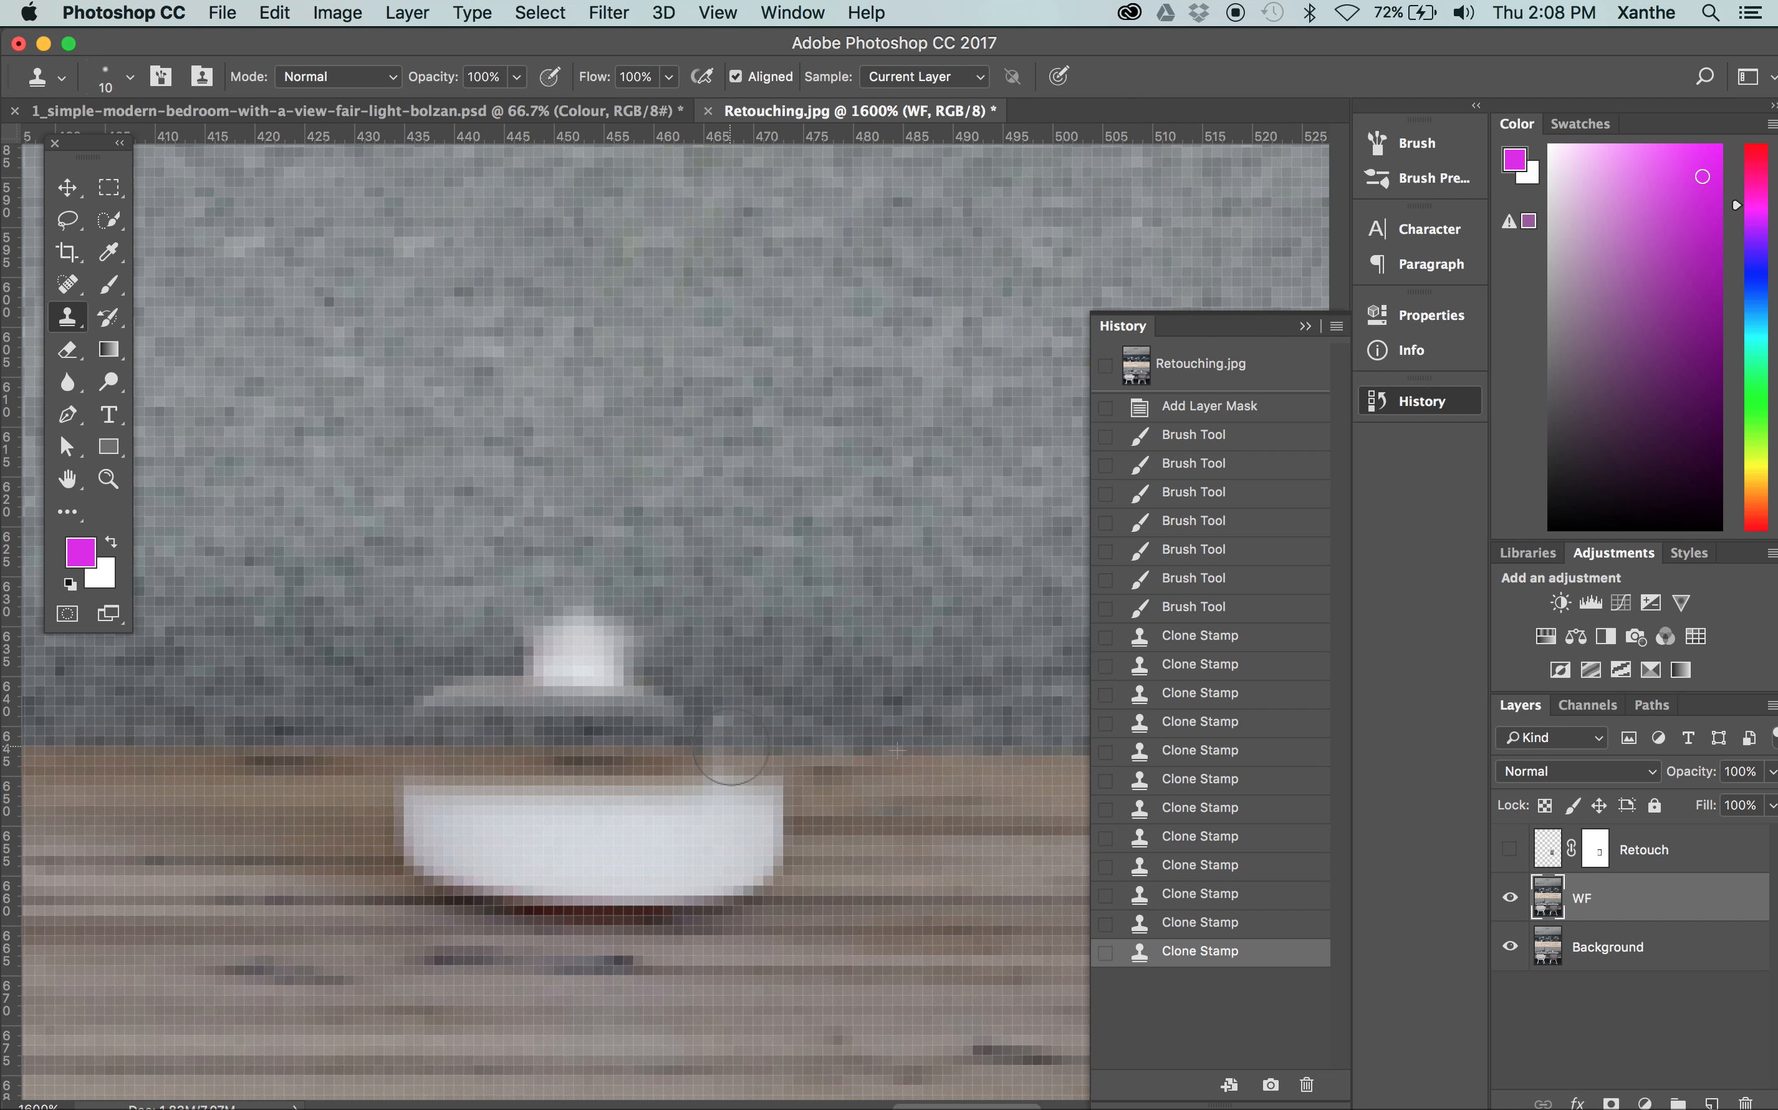
pyautogui.click(721, 723)
pyautogui.click(723, 724)
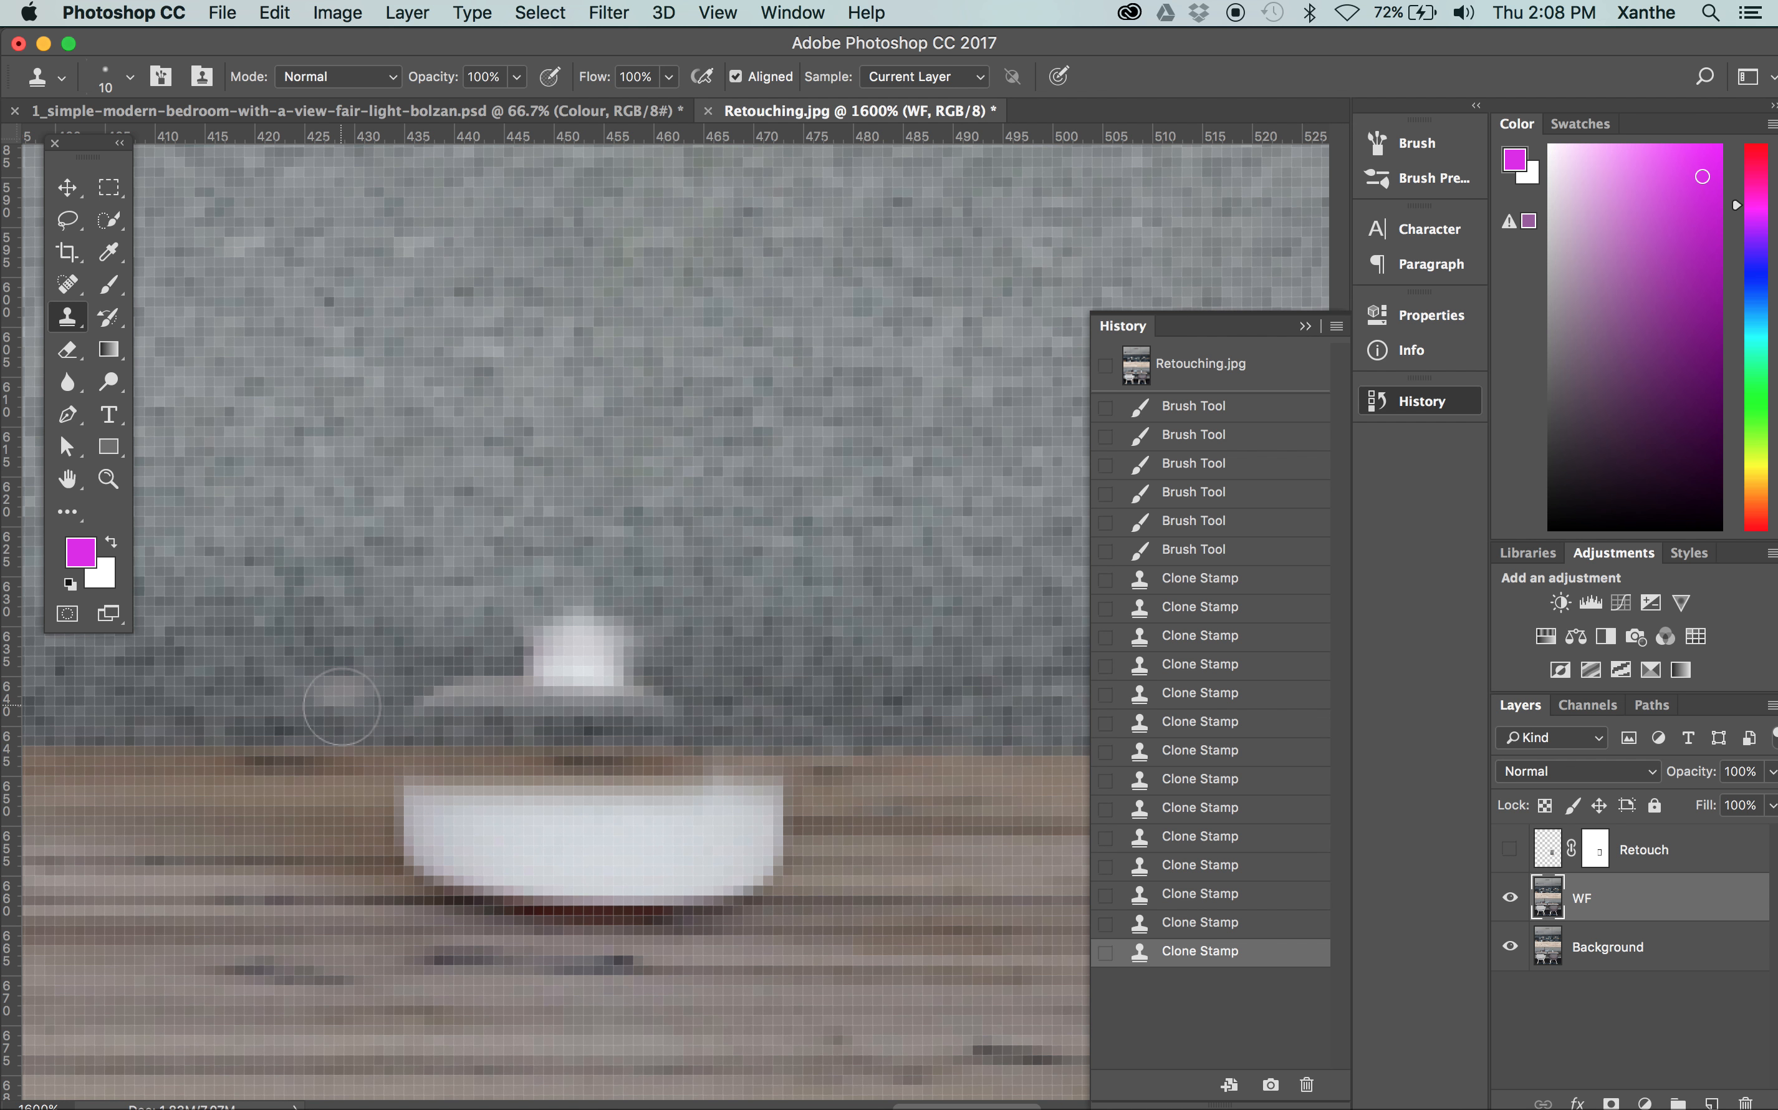
# Clone dark sofa fabric over the neck stub and the leftover shoulder of the vase above the table edge
pyautogui.keyDown('alt'); pyautogui.click(299, 691); pyautogui.keyUp('alt')
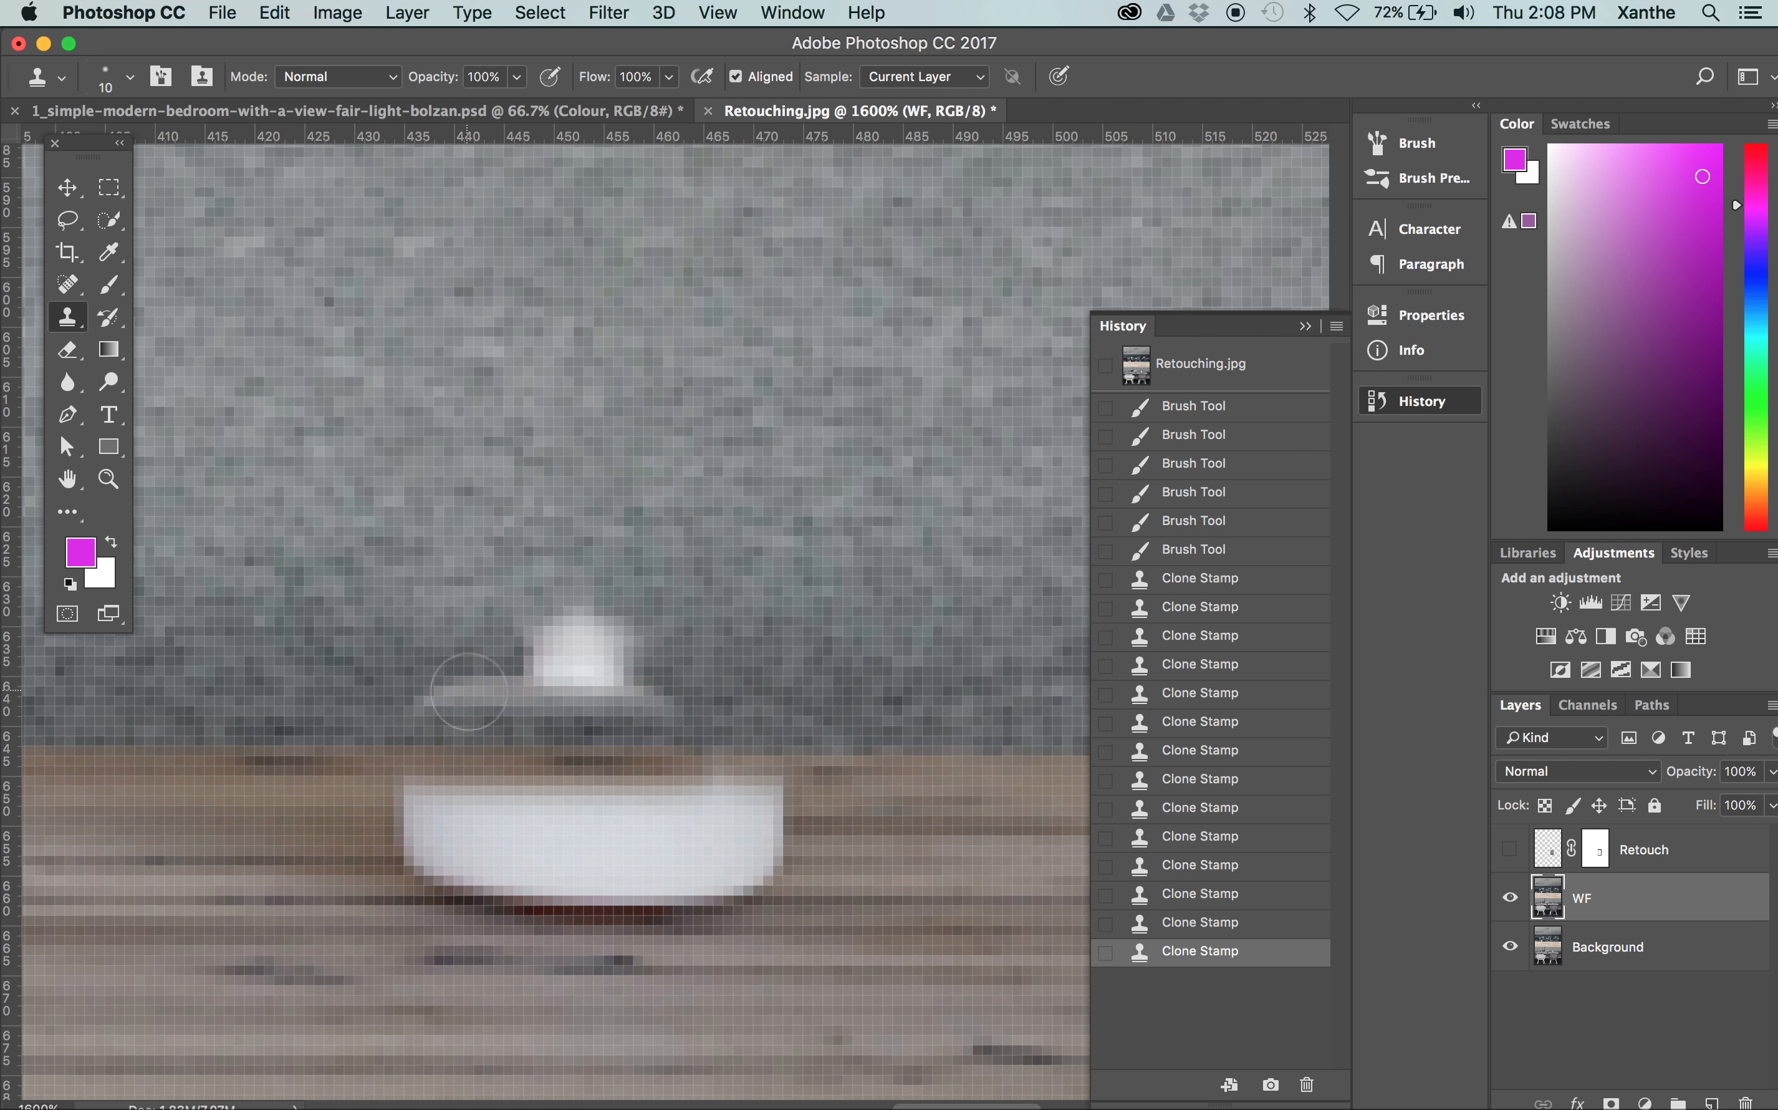
pyautogui.moveTo(430, 690)
pyautogui.mouseDown()
pyautogui.moveTo(557, 664)
pyautogui.moveTo(587, 631)
pyautogui.moveTo(562, 675)
pyautogui.moveTo(634, 642)
pyautogui.mouseUp()
pyautogui.click(634, 642)
pyautogui.keyDown('alt'); pyautogui.click(561, 496); pyautogui.keyUp('alt')
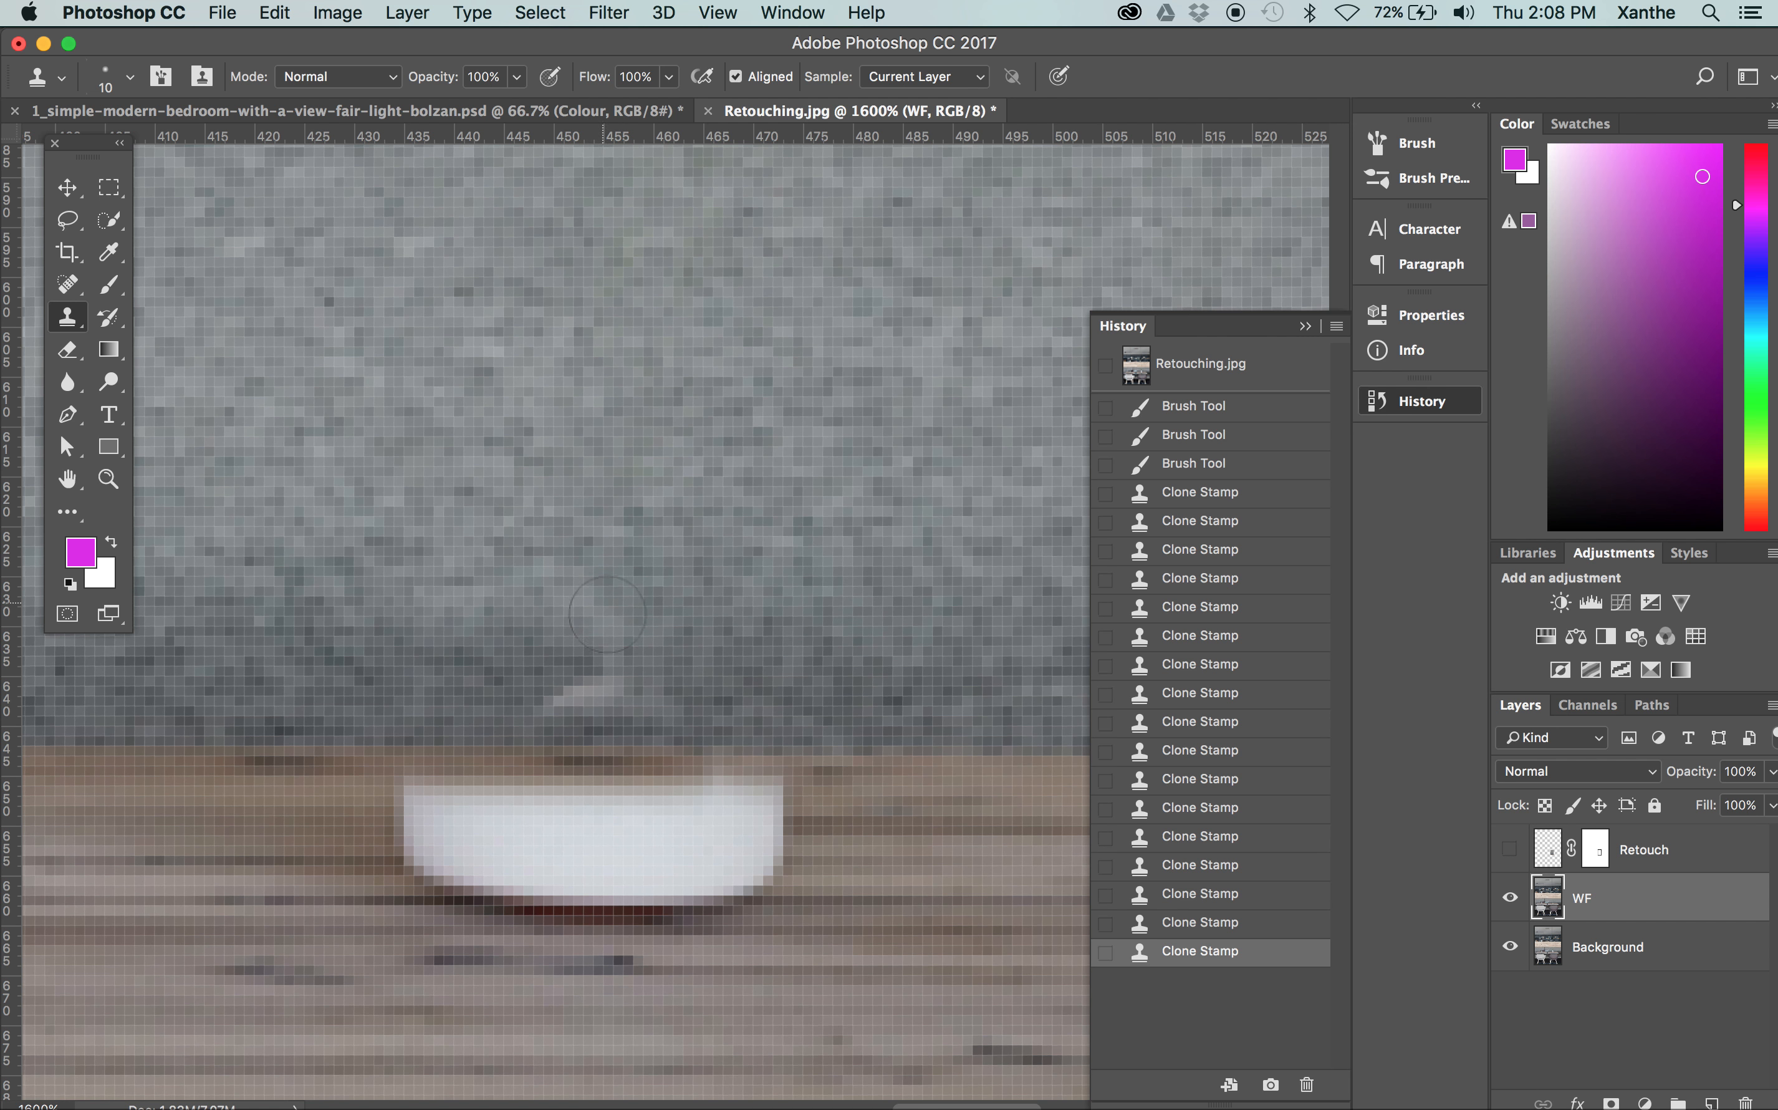
pyautogui.click(610, 637)
pyautogui.press('super+z')
pyautogui.keyDown('alt'); pyautogui.click(352, 675); pyautogui.keyUp('alt')
pyautogui.click(624, 683)
pyautogui.click(569, 693)
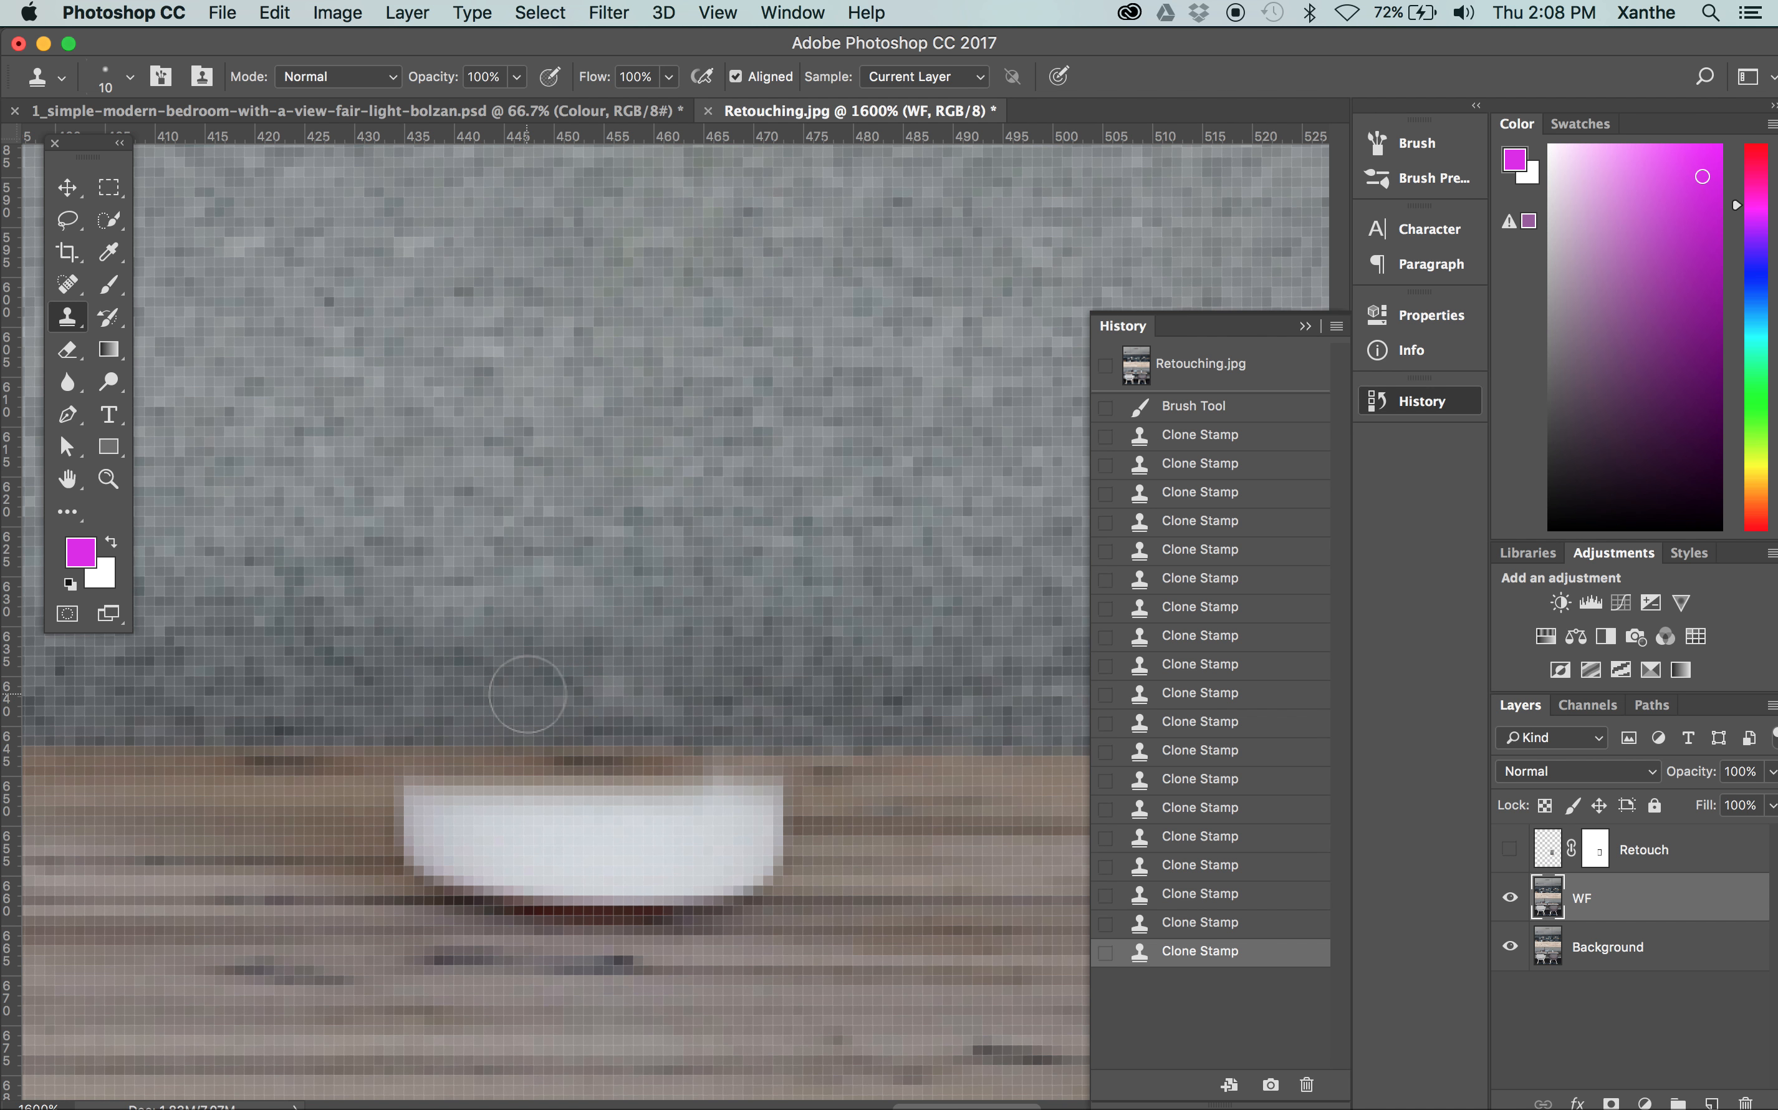
# Clone table wood over the left half and right edge of the vase base, sampling grain from both sides of it
pyautogui.click(623, 958)
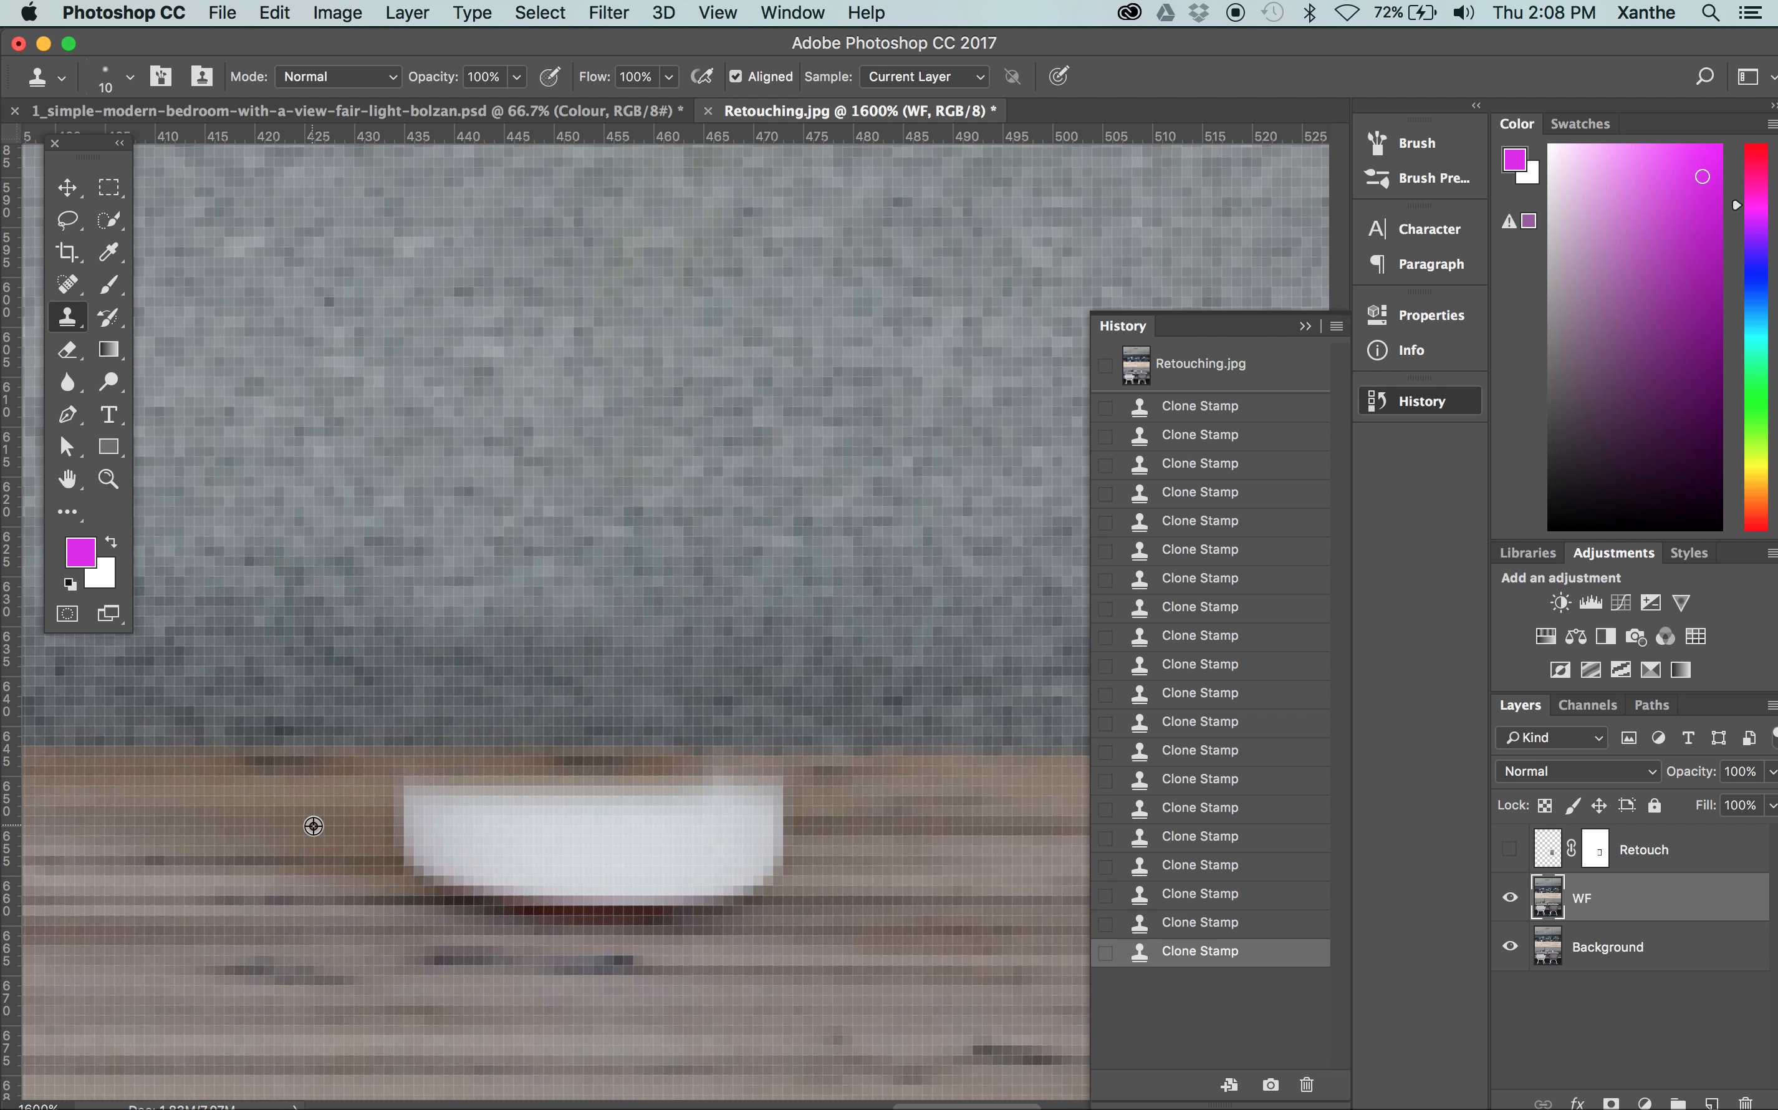
pyautogui.keyDown('alt'); pyautogui.click(238, 827); pyautogui.keyUp('alt')
pyautogui.moveTo(424, 828); pyautogui.dragTo(546, 815)
pyautogui.keyDown('alt'); pyautogui.click(258, 863); pyautogui.keyUp('alt')
pyautogui.moveTo(422, 859); pyautogui.dragTo(580, 859)
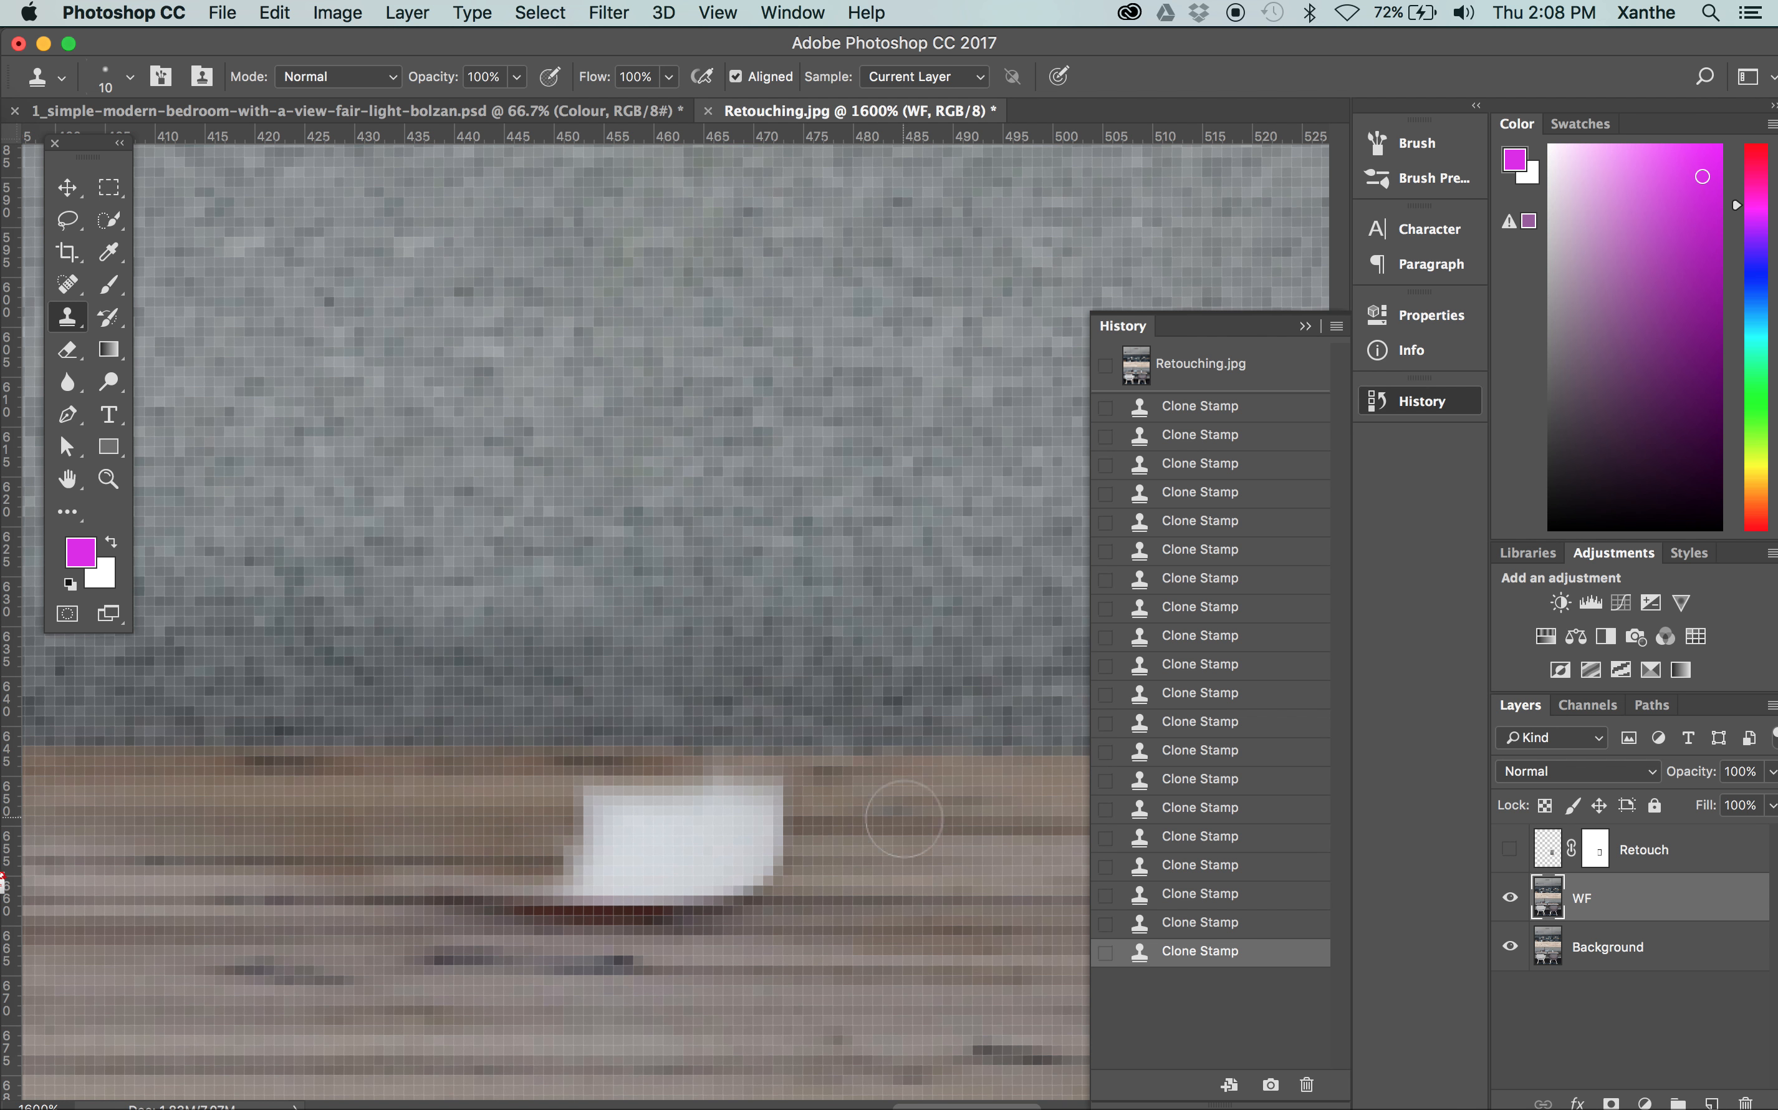
pyautogui.keyDown('alt'); pyautogui.click(826, 828); pyautogui.keyUp('alt')
pyautogui.moveTo(796, 825)
pyautogui.mouseDown()
pyautogui.moveTo(739, 827)
pyautogui.moveTo(771, 822)
pyautogui.moveTo(767, 784)
pyautogui.moveTo(753, 891)
pyautogui.moveTo(673, 881)
pyautogui.moveTo(720, 851)
pyautogui.moveTo(684, 852)
pyautogui.moveTo(742, 856)
pyautogui.moveTo(710, 860)
pyautogui.moveTo(733, 822)
pyautogui.moveTo(708, 791)
pyautogui.mouseUp()
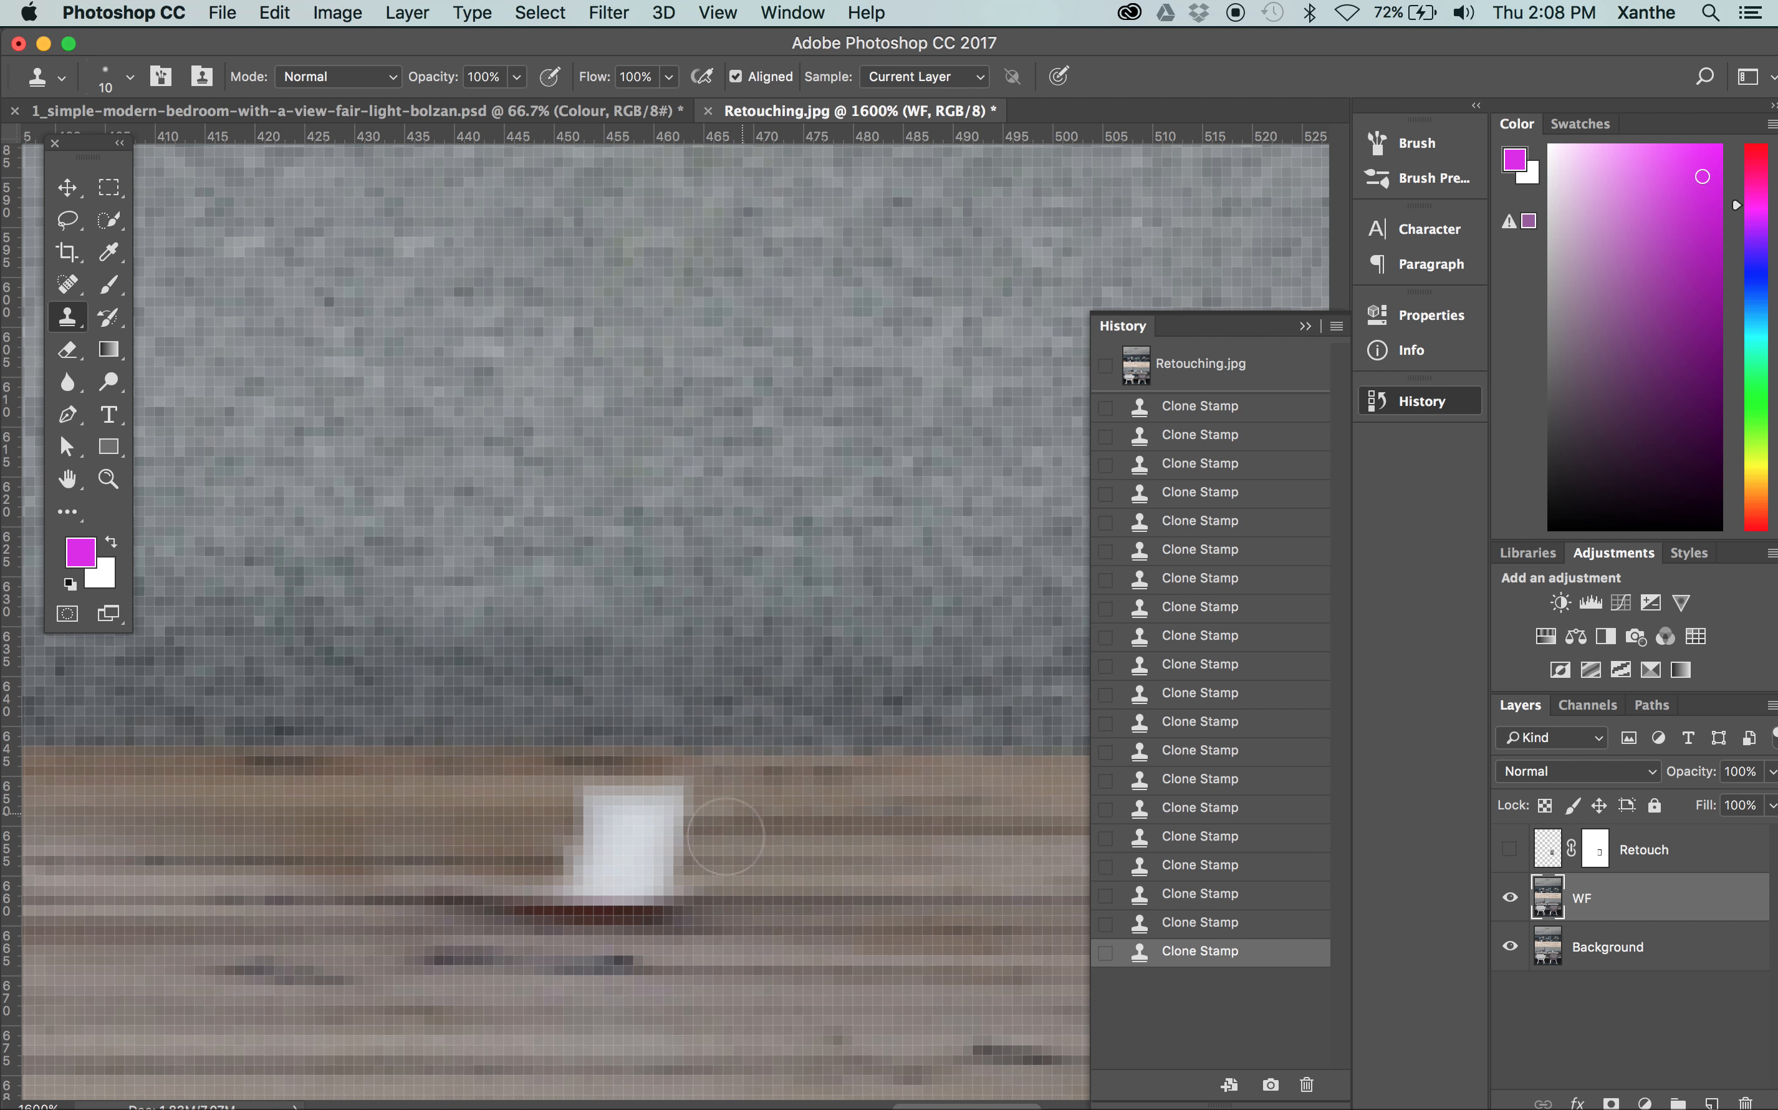
# Clone table wood over the remaining white strip in the middle of the vase base, undoing an unsuitable stroke
pyautogui.press('super+minus')
pyautogui.press('super+minus')
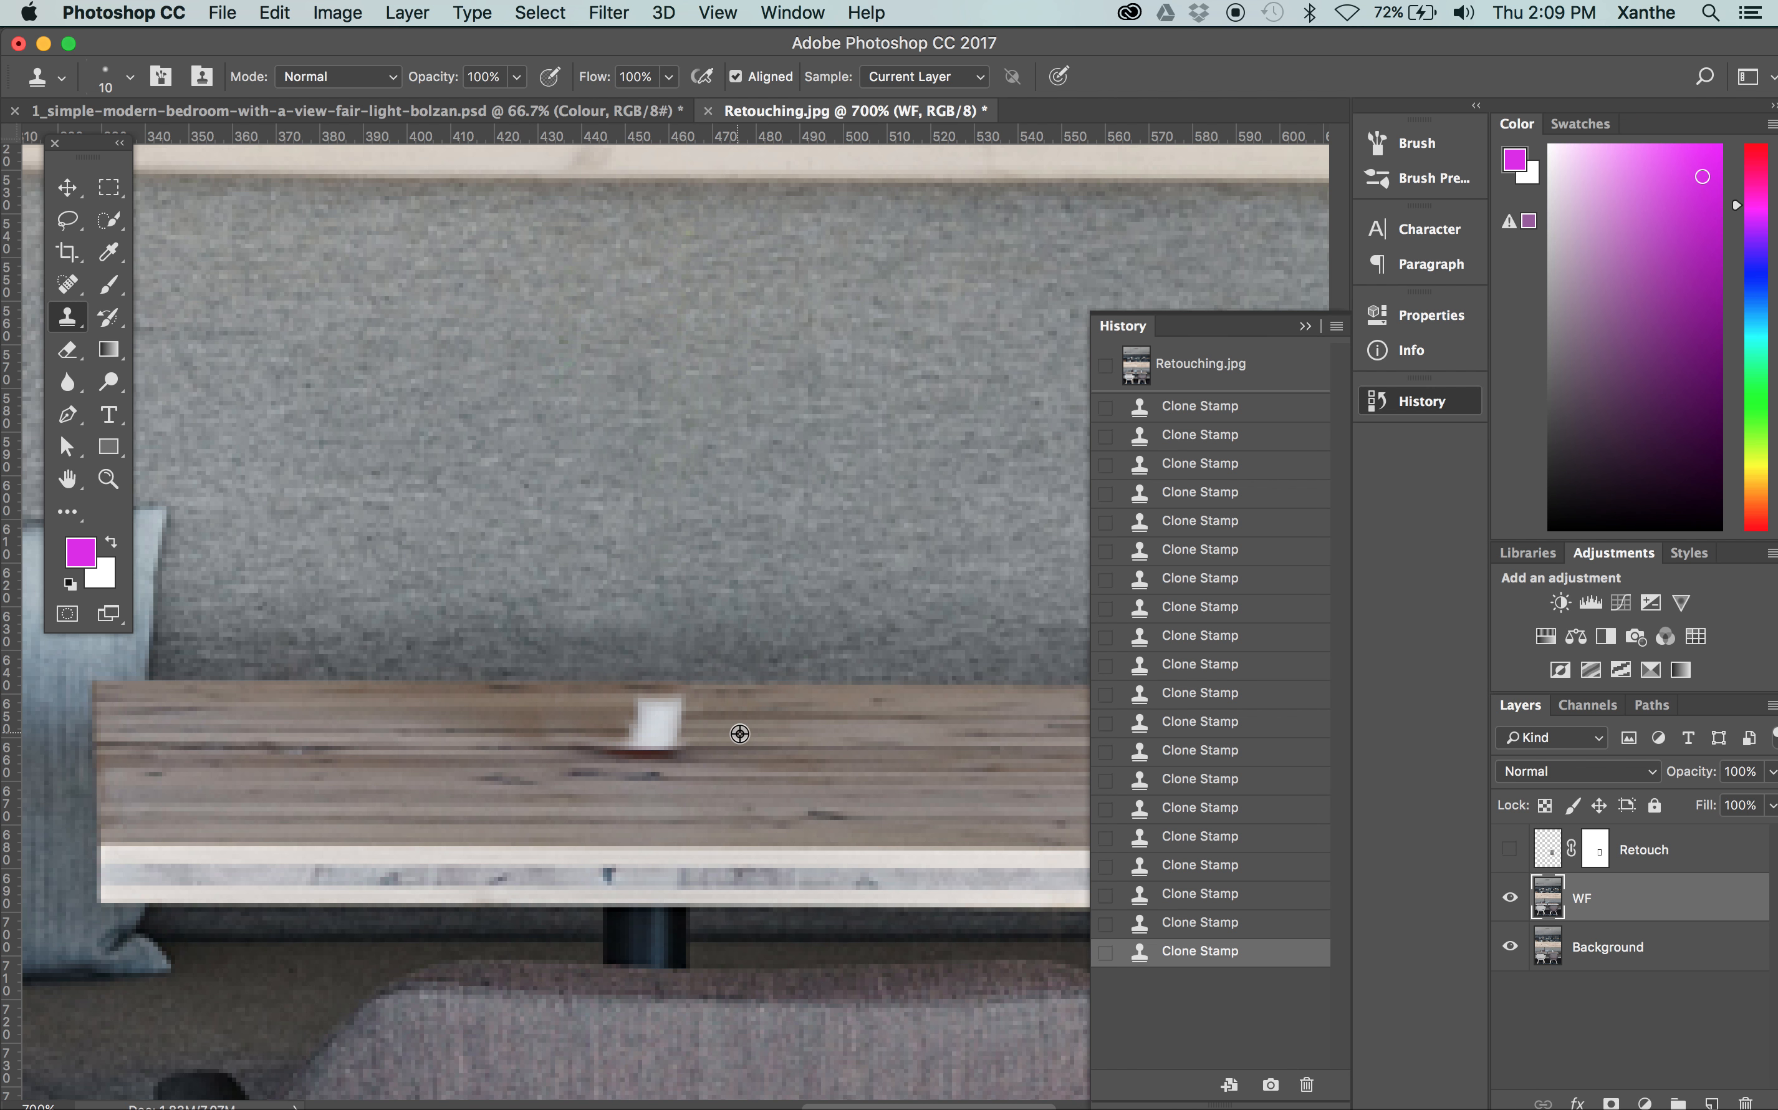
pyautogui.moveTo(682, 734)
pyautogui.mouseDown()
pyautogui.moveTo(612, 732)
pyautogui.moveTo(663, 732)
pyautogui.moveTo(649, 730)
pyautogui.moveTo(672, 708)
pyautogui.mouseUp()
pyautogui.press('super+z')
pyautogui.keyDown('alt'); pyautogui.click(732, 733); pyautogui.keyUp('alt')
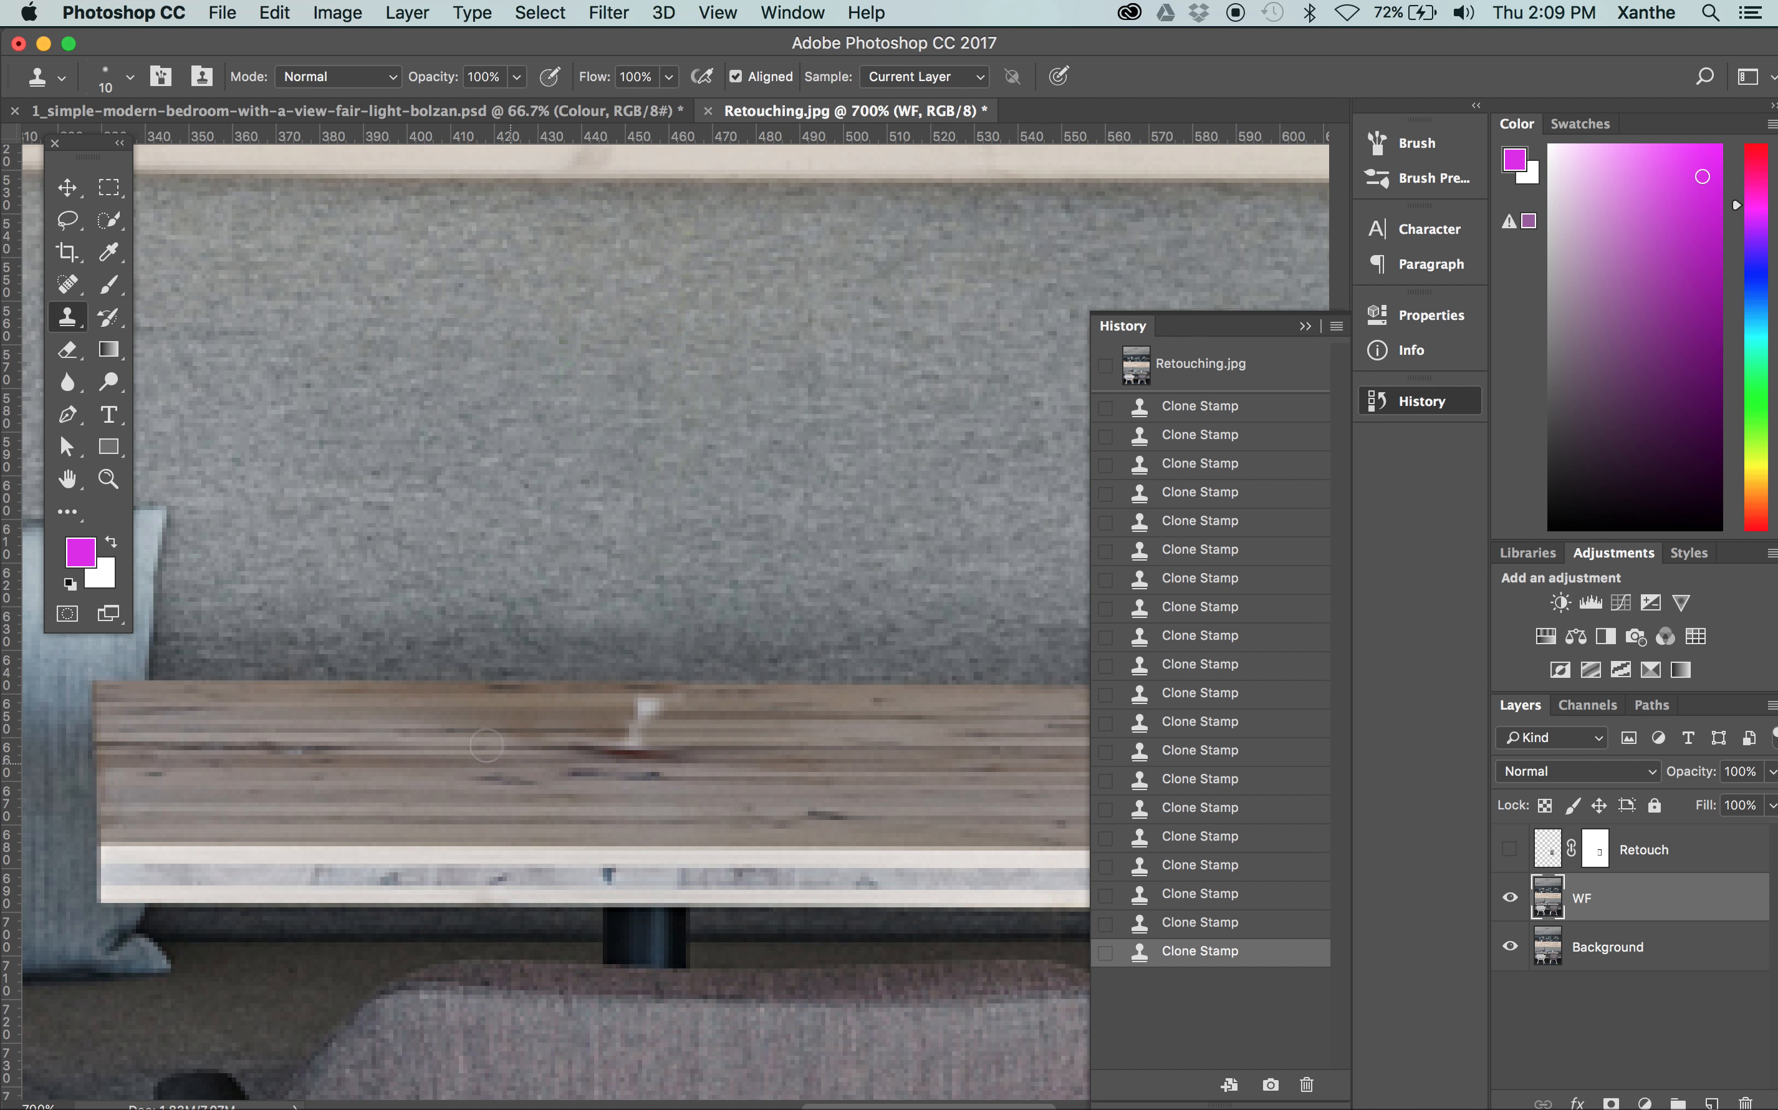
pyautogui.keyDown('alt'); pyautogui.click(472, 715); pyautogui.keyUp('alt')
pyautogui.click(649, 708)
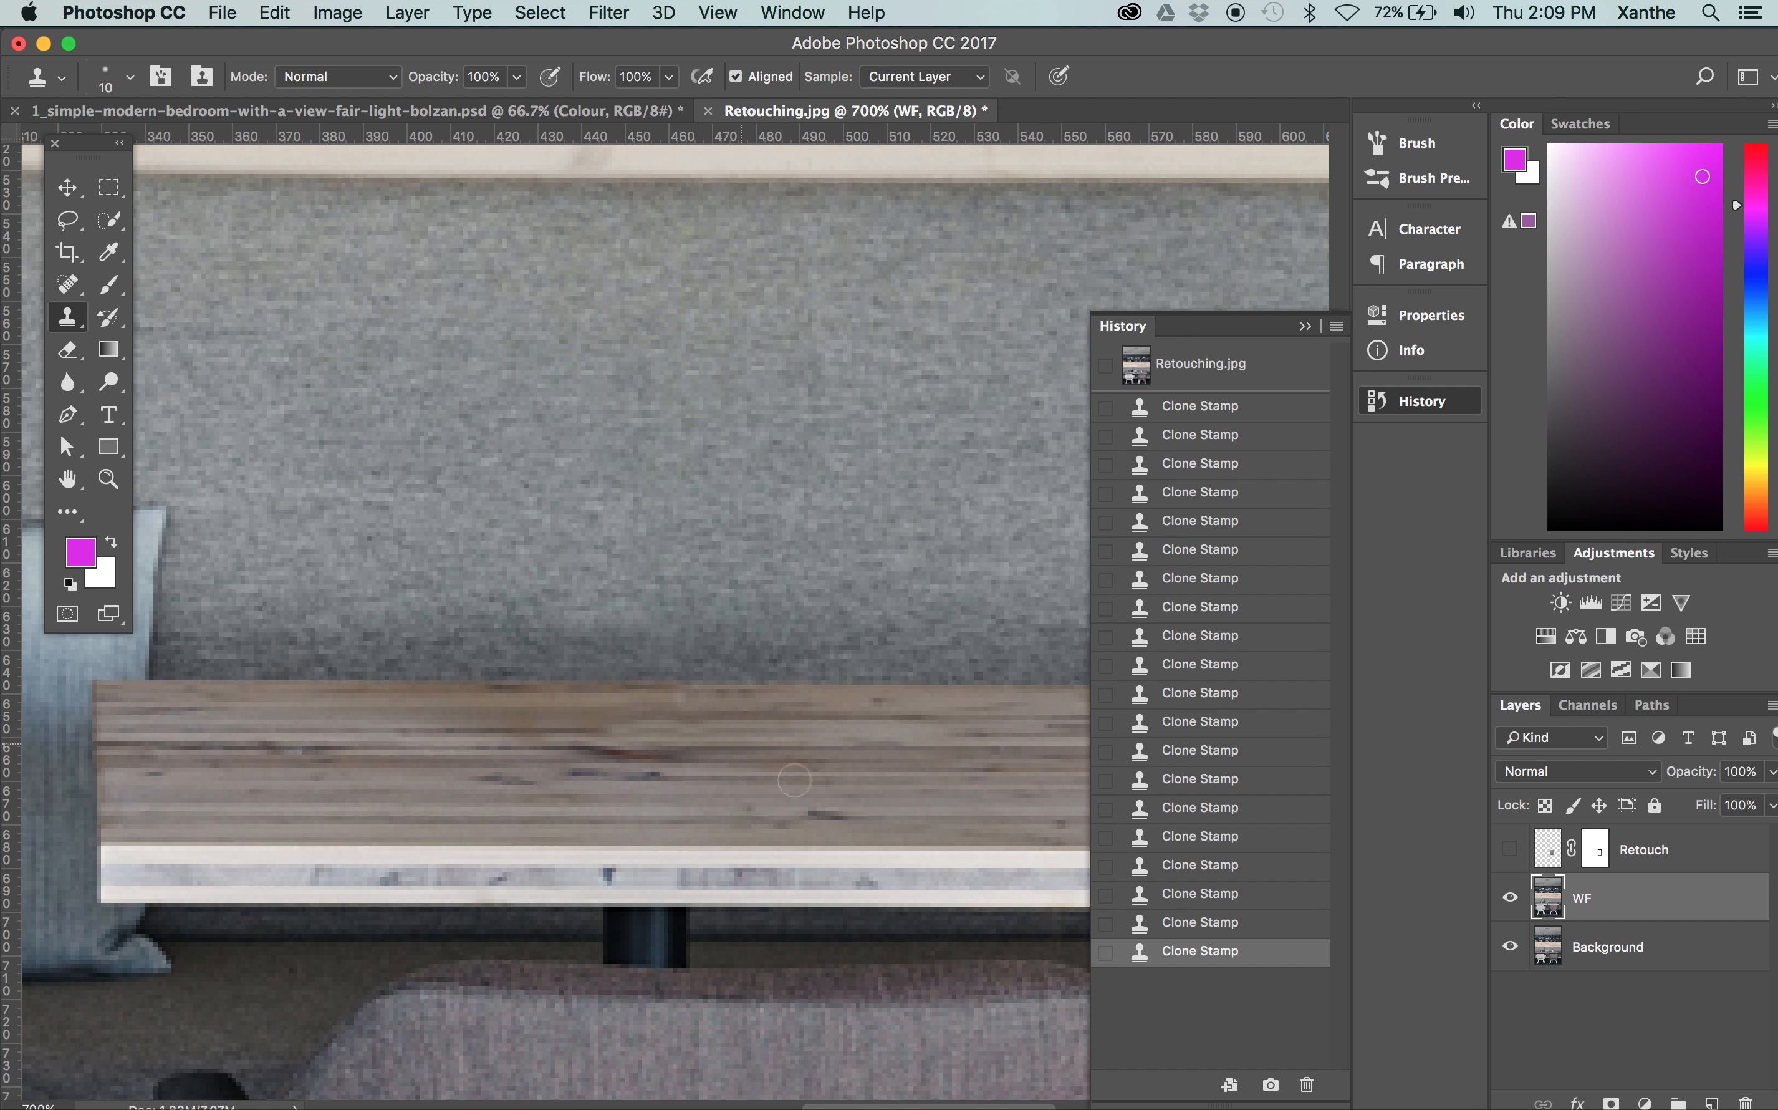
# Fit the whole image in view and toggle the WF layer's visibility to compare the retouch with the original
pyautogui.press('super+minus')
pyautogui.press('super+minus')
pyautogui.press('super+minus')
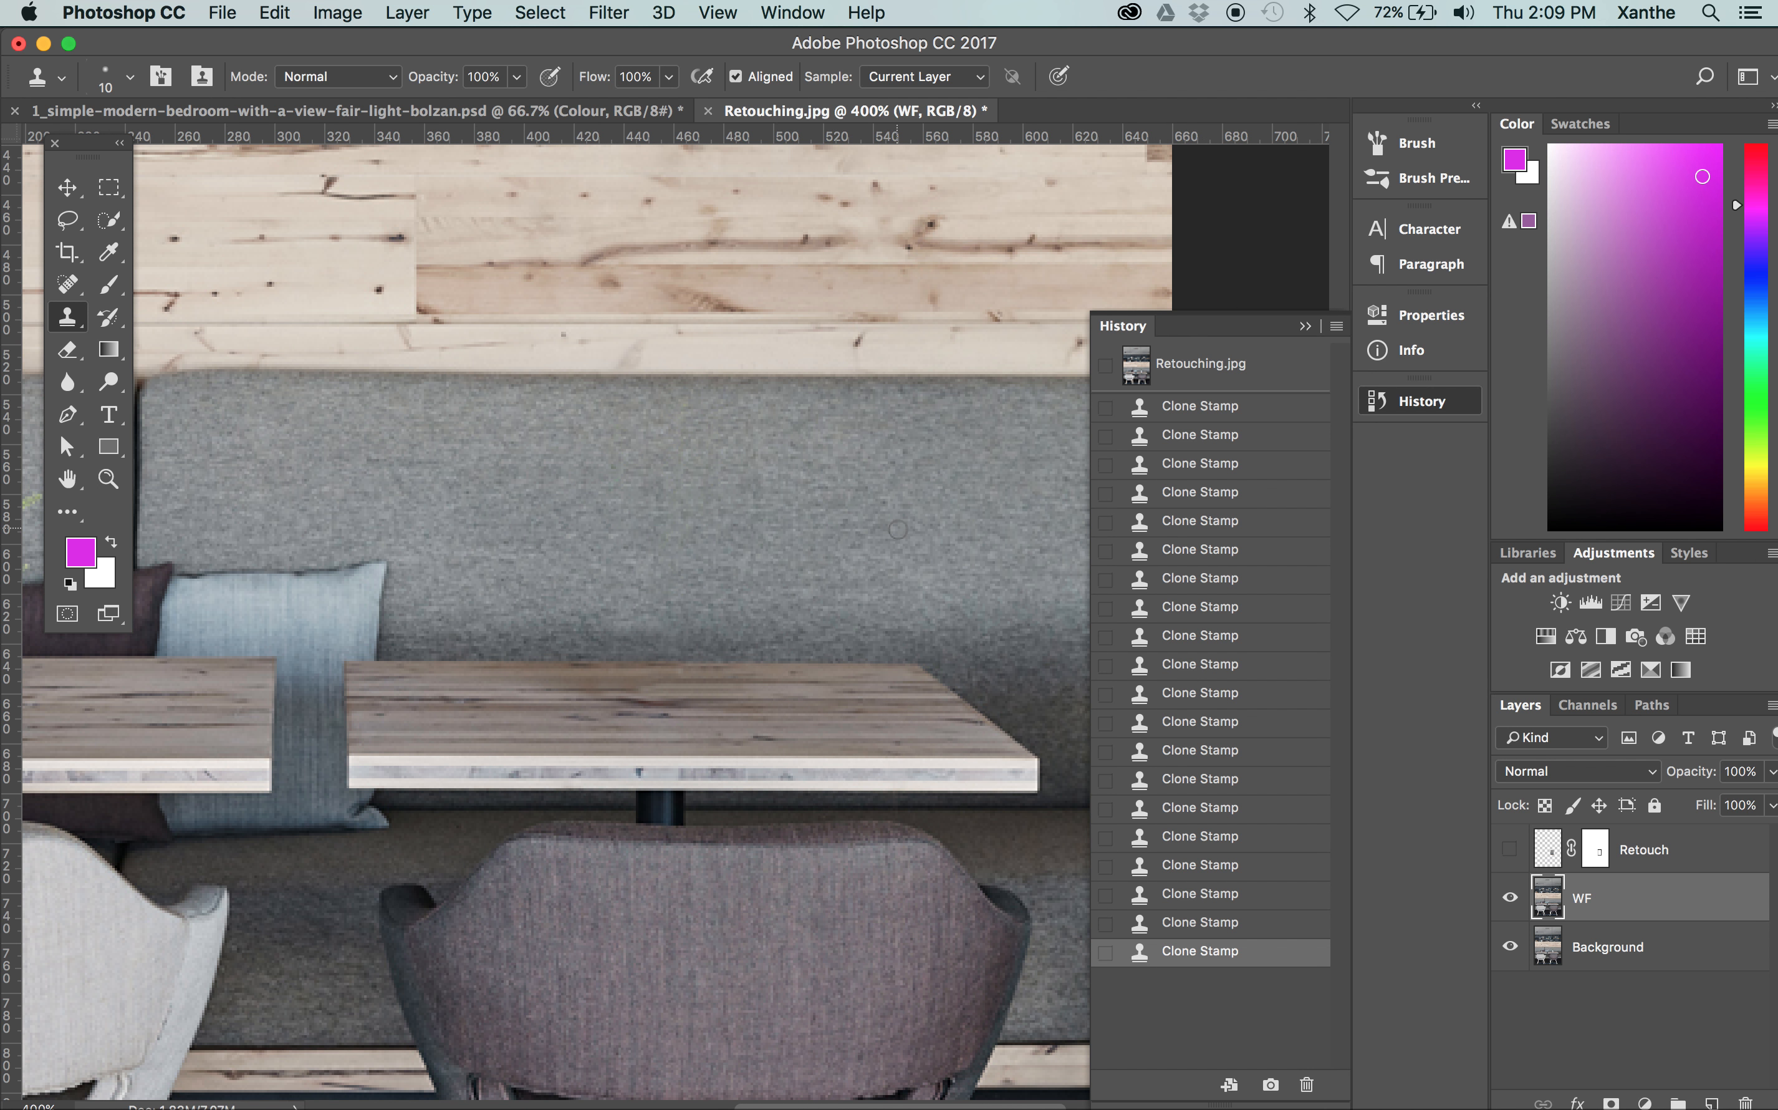
pyautogui.press('super+0')
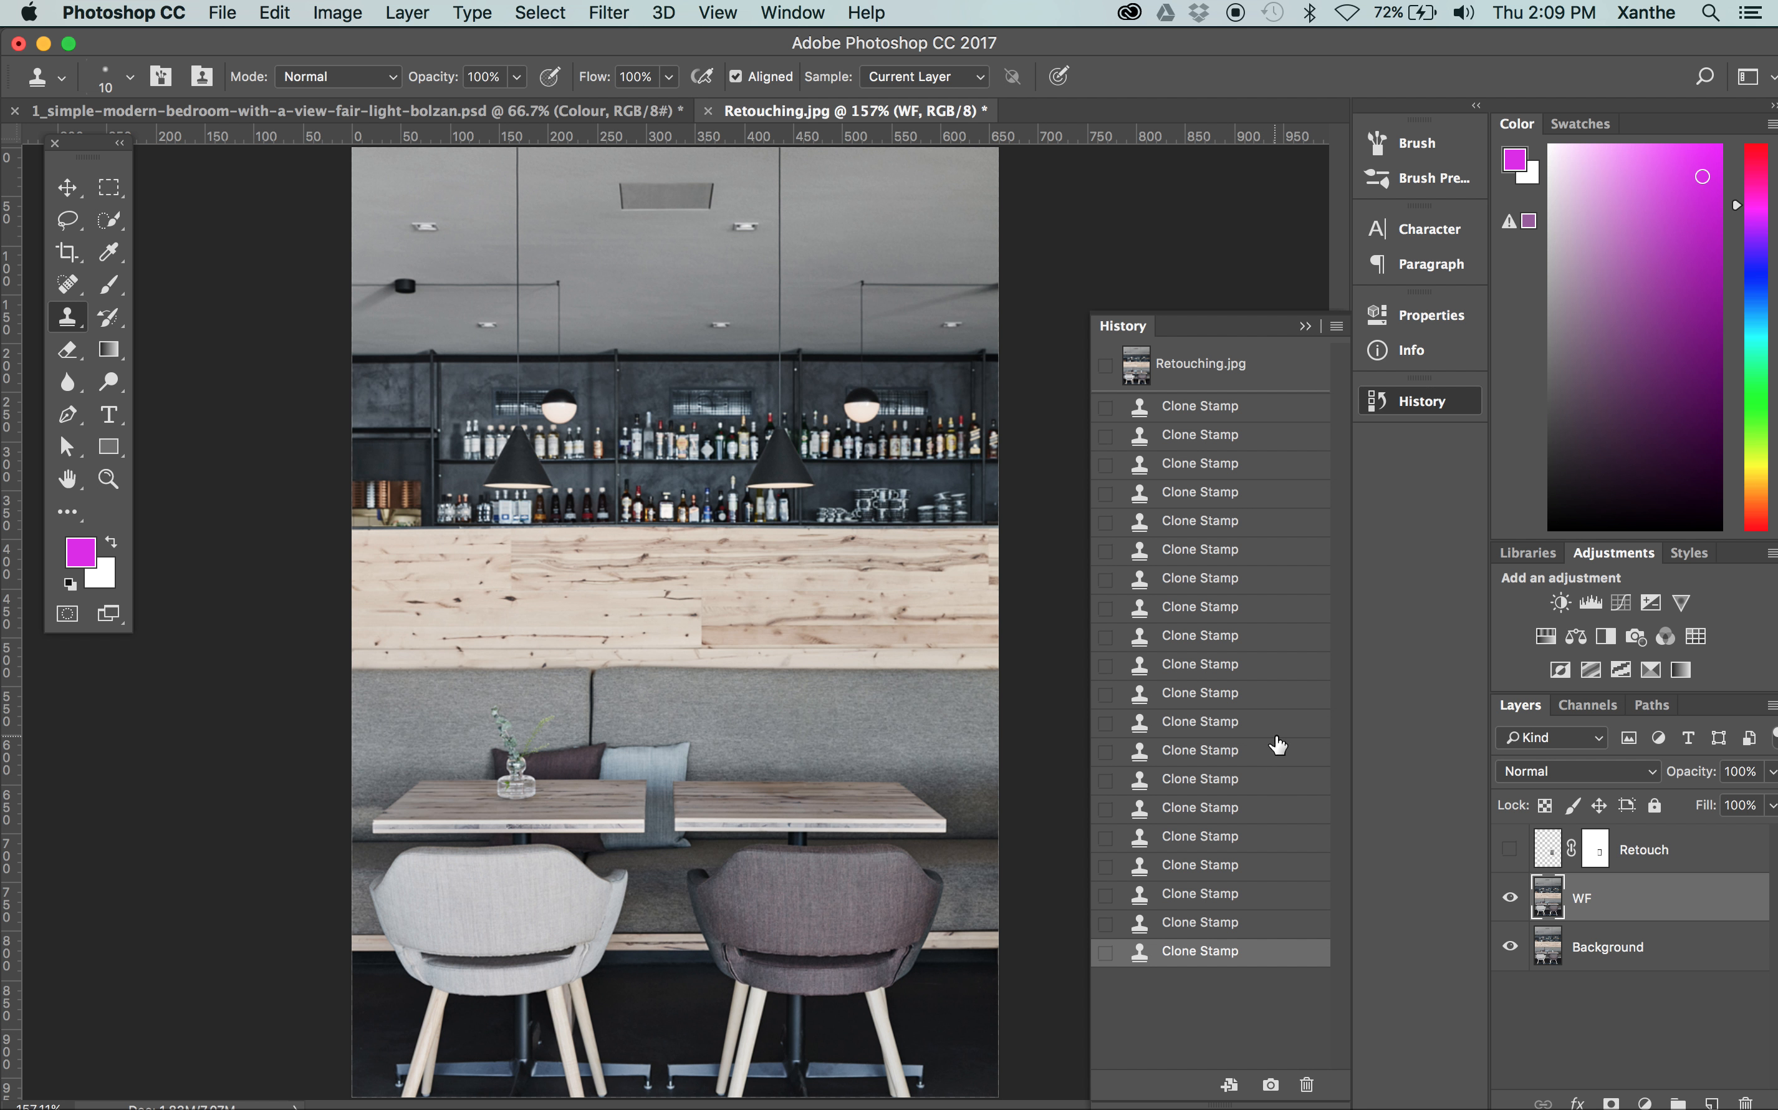
pyautogui.click(1509, 898)
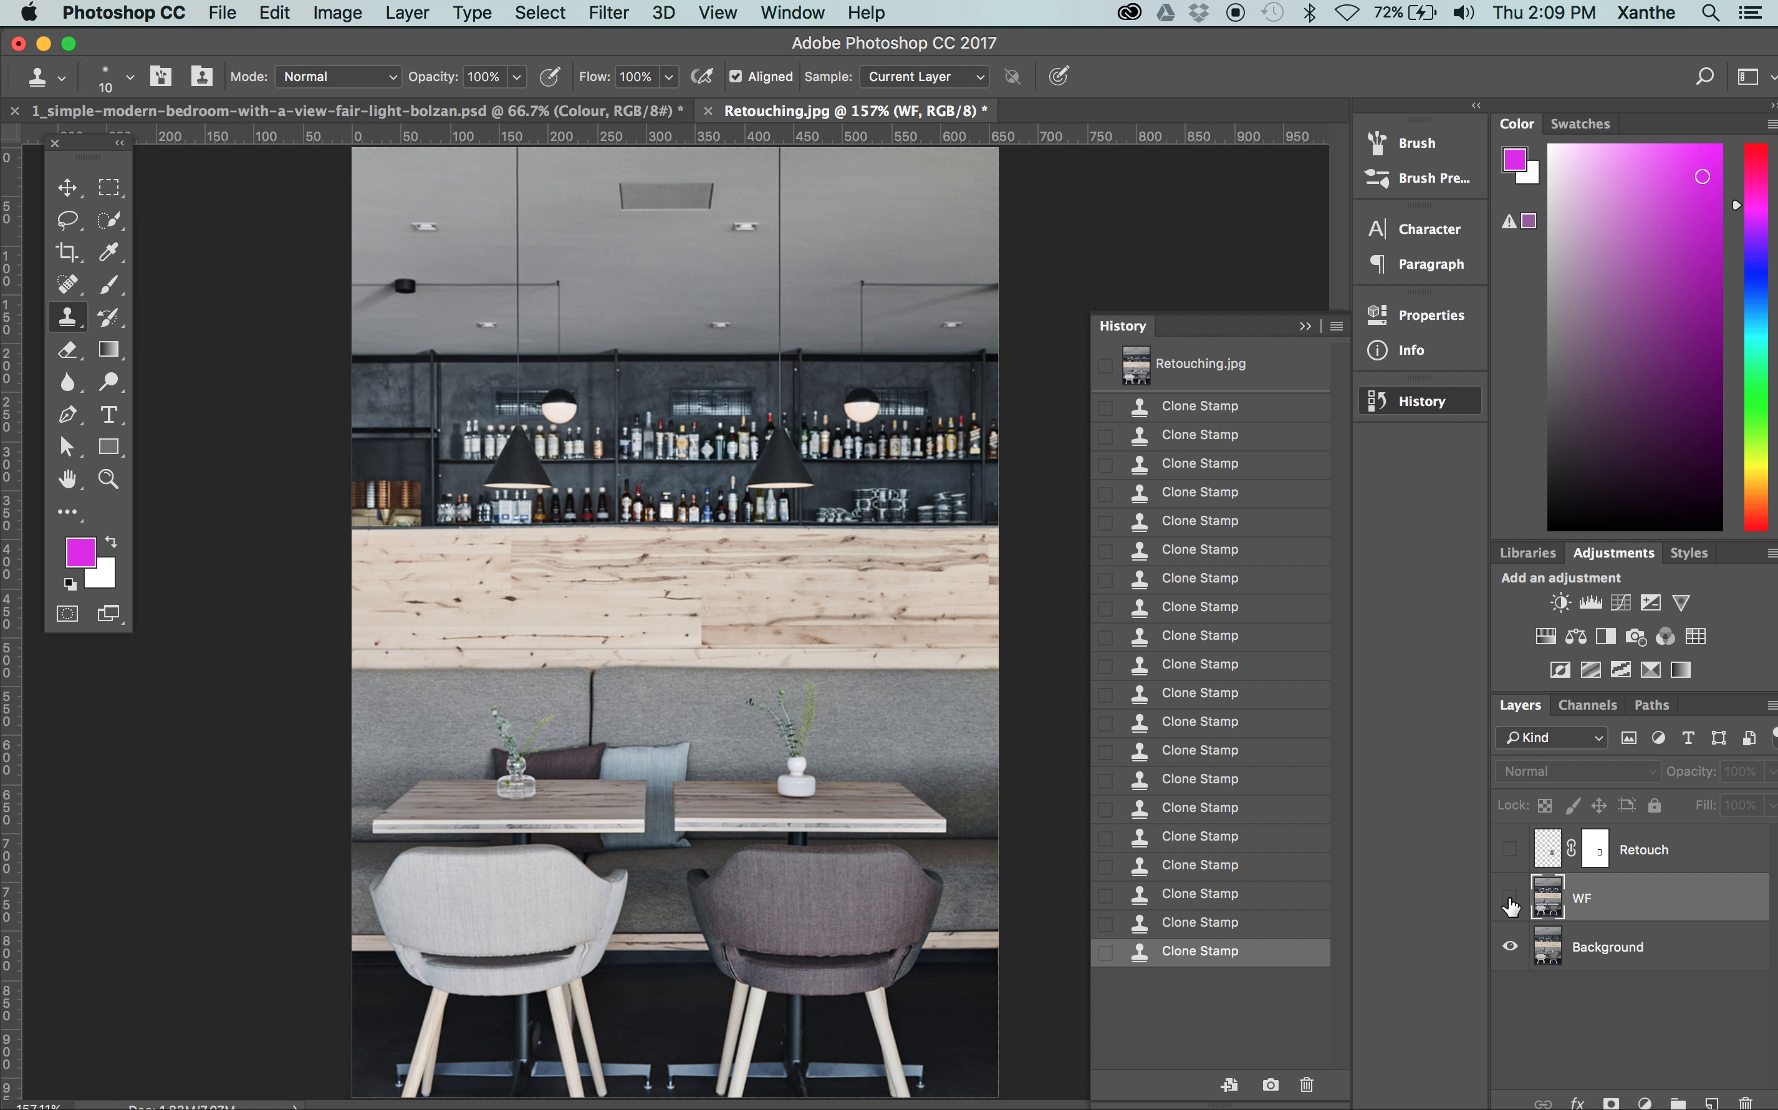
pyautogui.click(1509, 898)
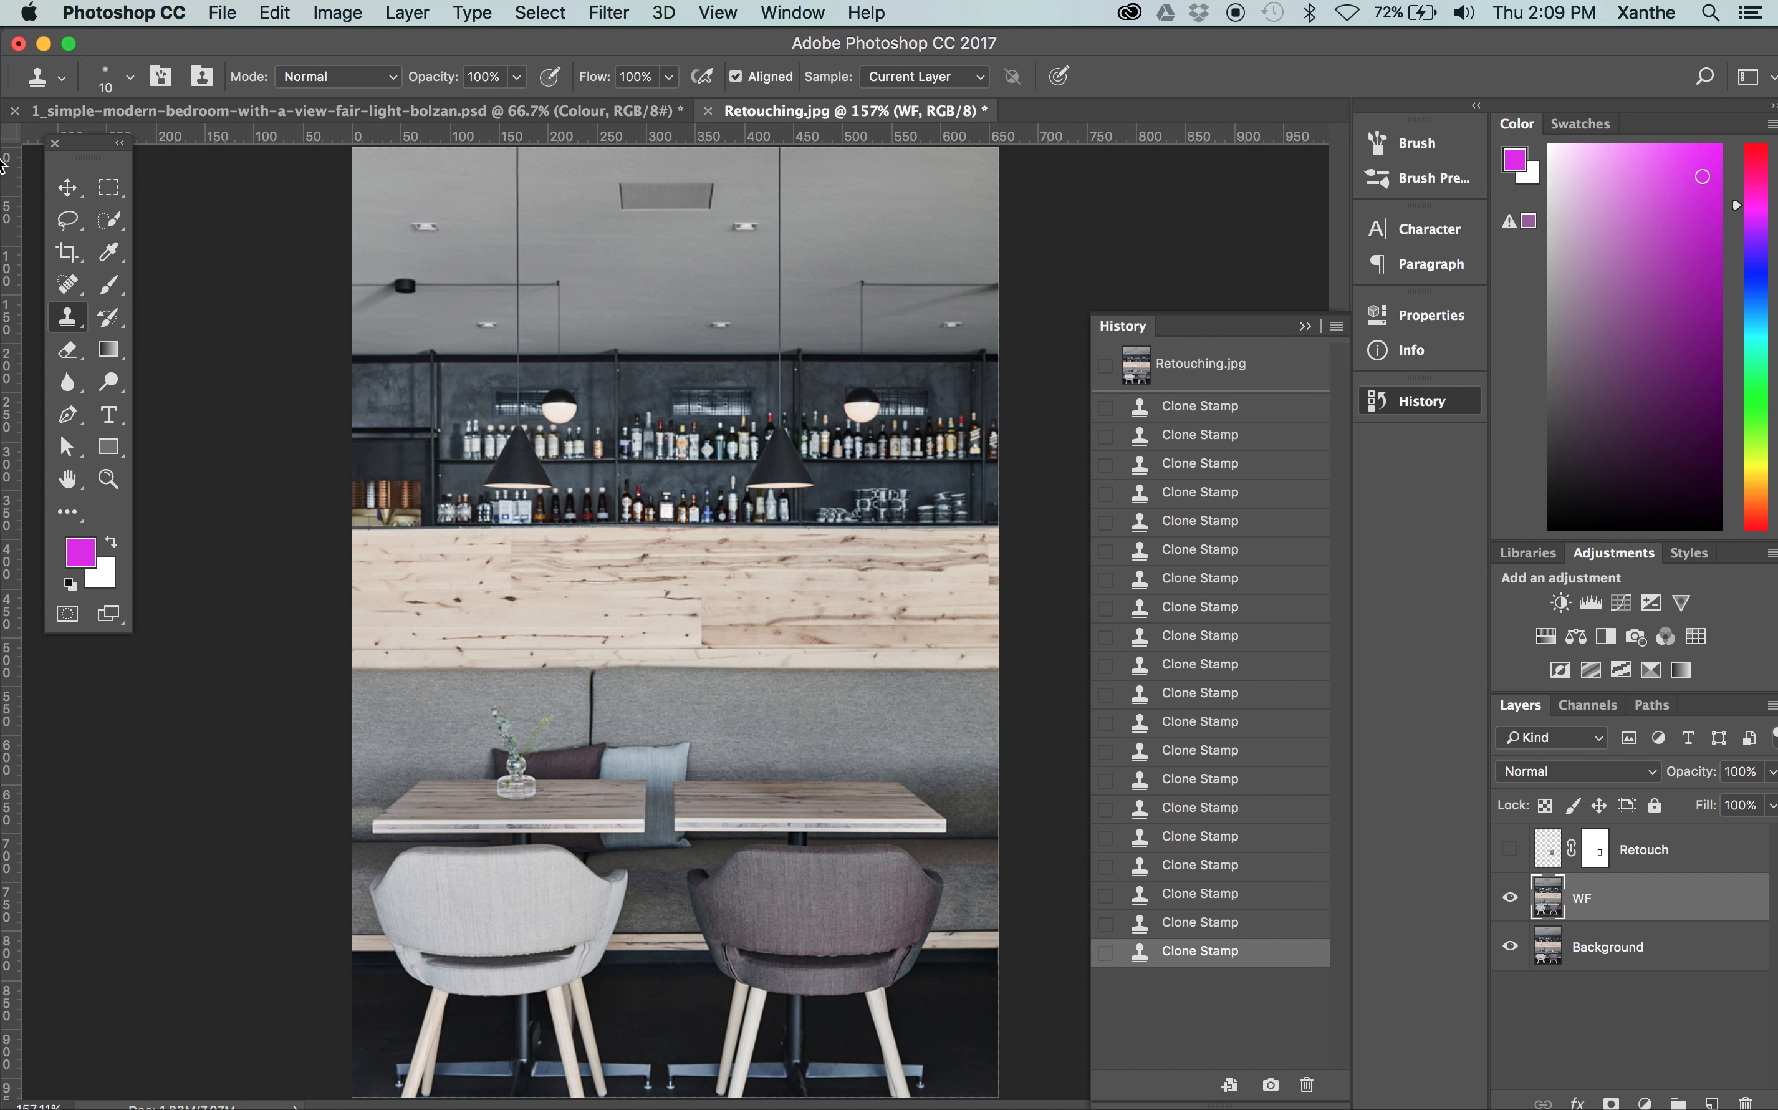
# Switch to Finder and open Exercise2RetouchingStampTool.jpg from the Assets folder in Photoshop
pyautogui.click(74, 180)
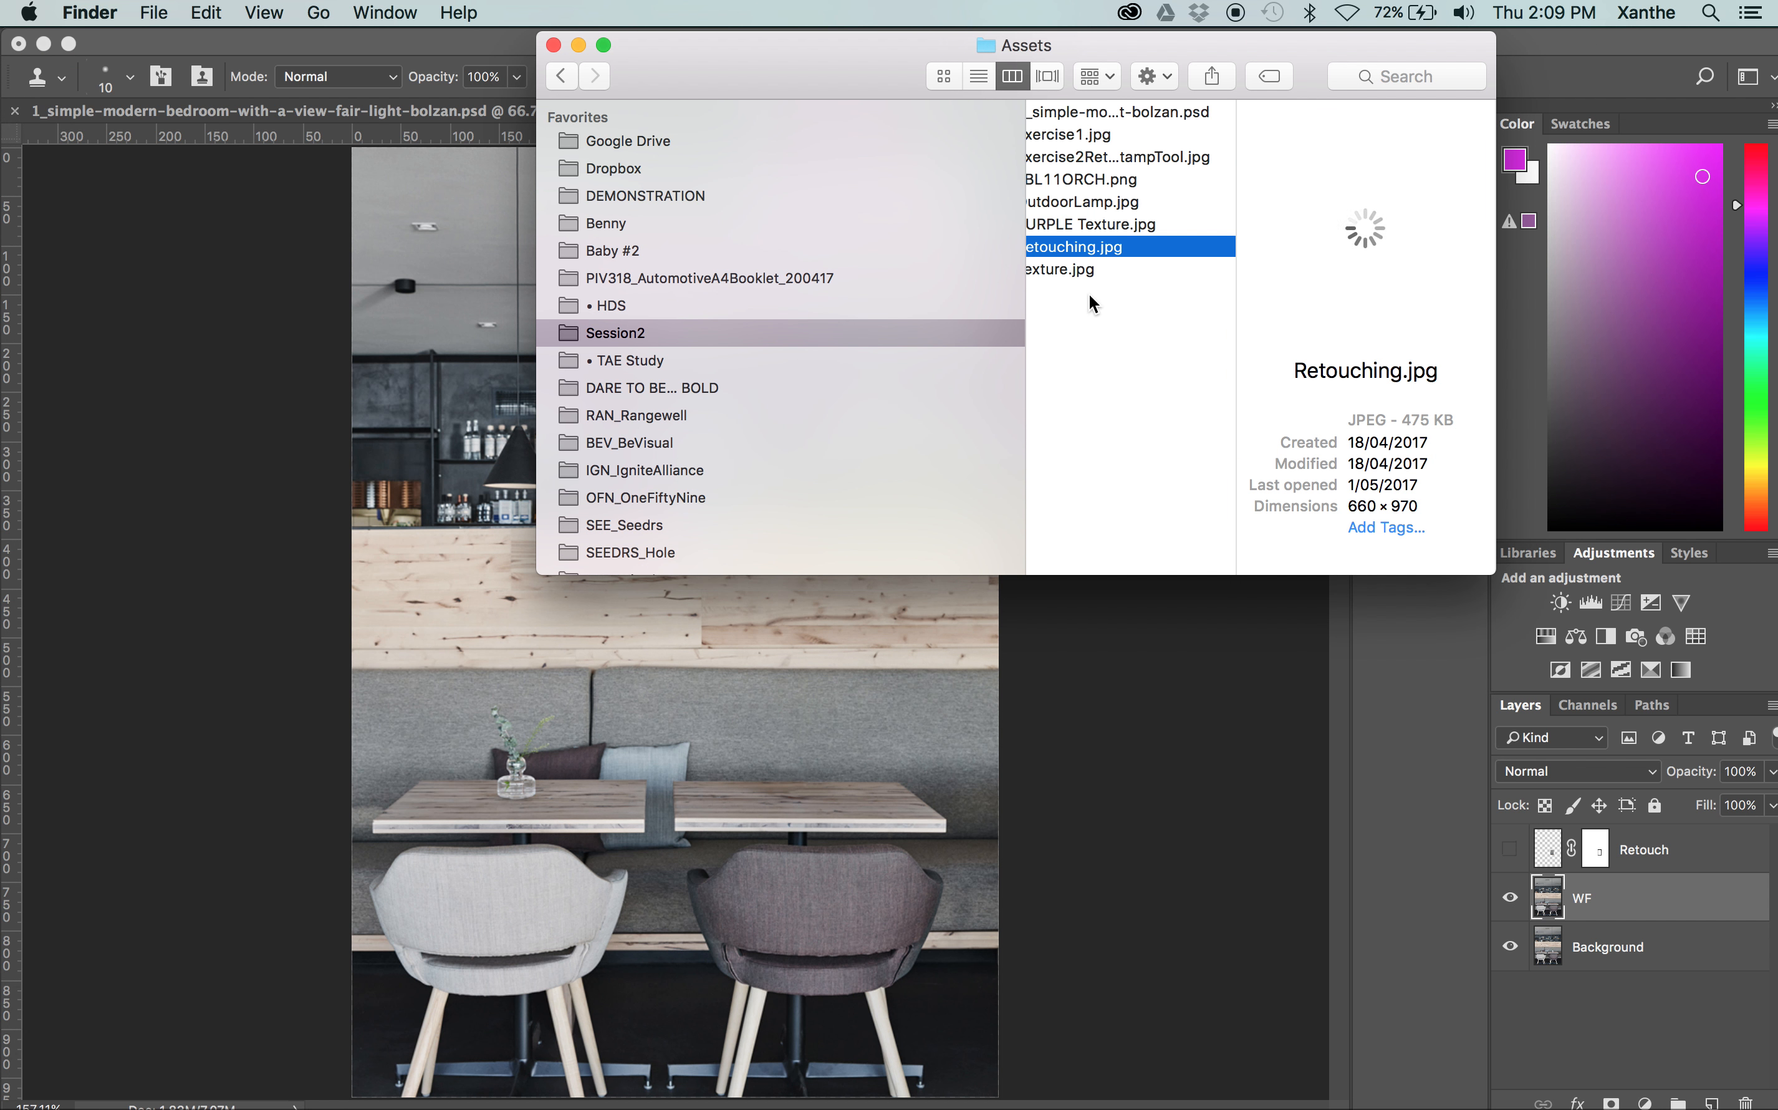
pyautogui.hscroll(-3, 1090, 295)
pyautogui.moveTo(1123, 153); pyautogui.dragTo(29, 425)
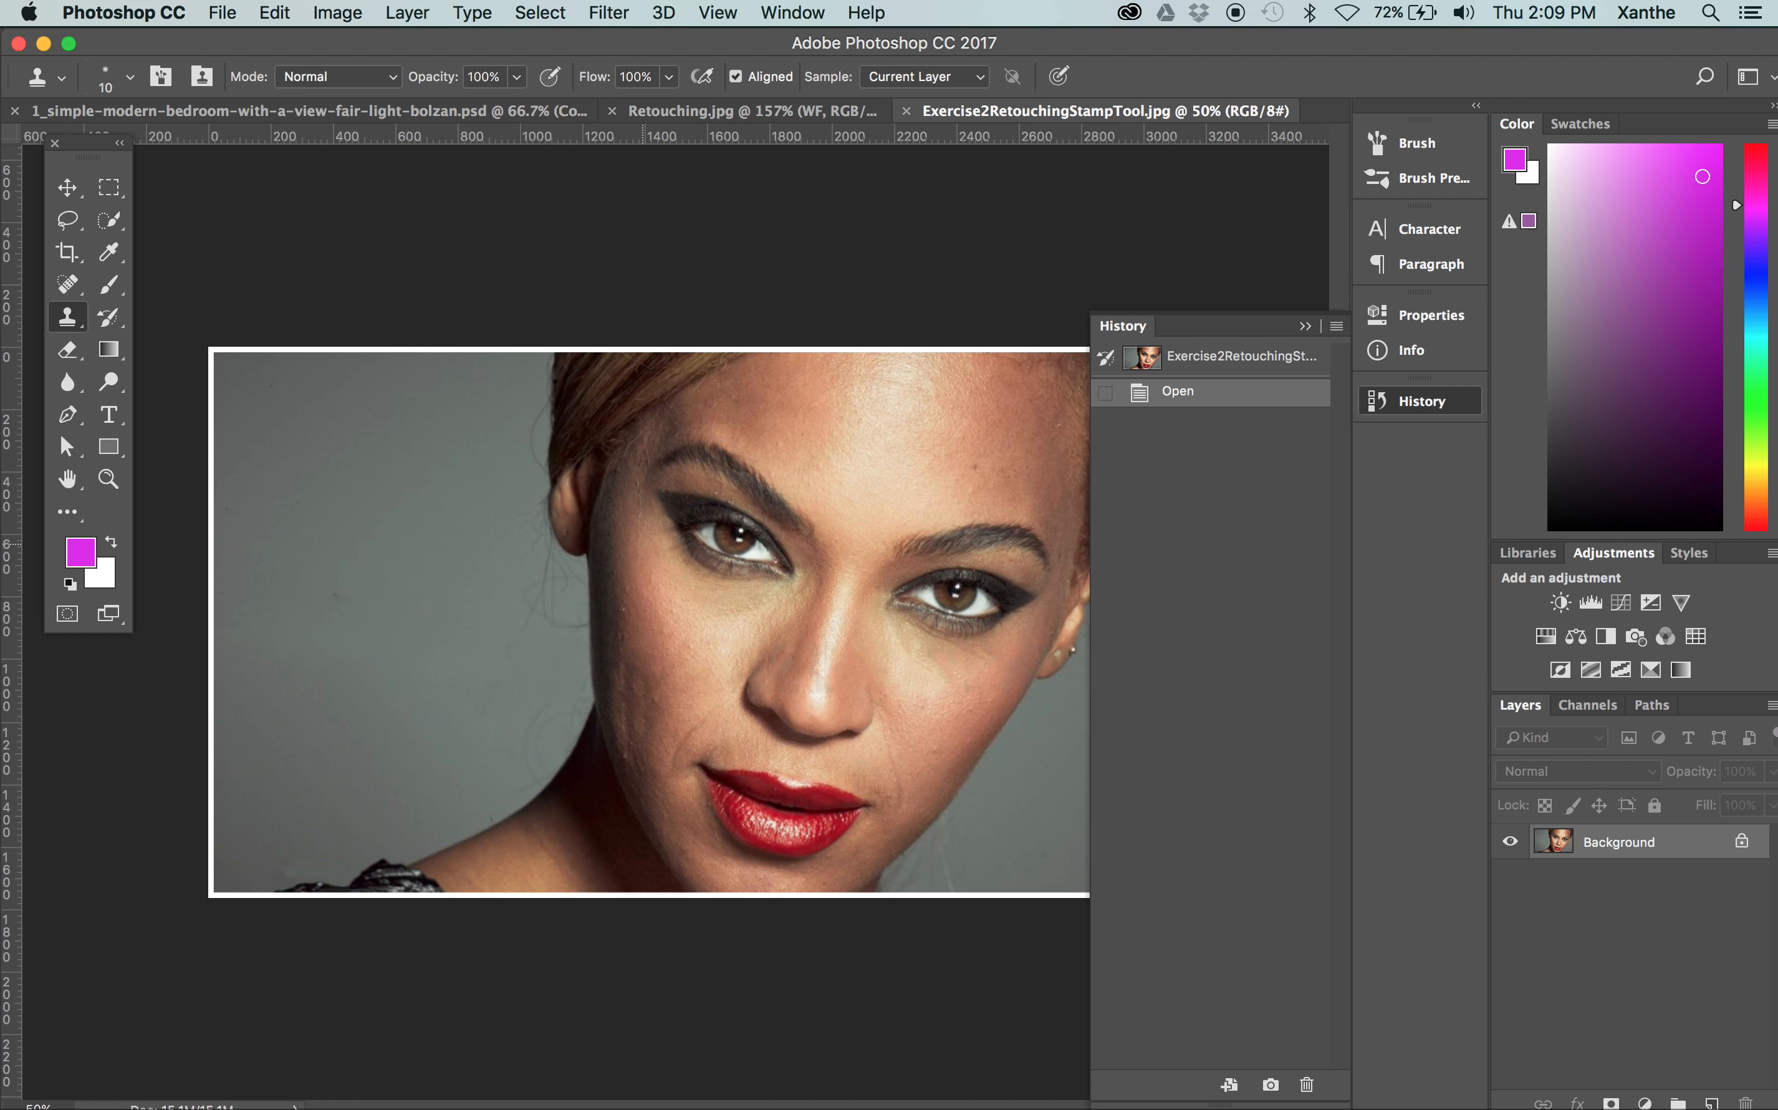
# Using a 25 px Clone Stamp brush, clone smooth skin over the light bumps on the portrait's upper cheek
pyautogui.press('z')
pyautogui.moveTo(585, 693)
pyautogui.mouseDown()
pyautogui.moveTo(635, 616)
pyautogui.moveTo(861, 445)
pyautogui.moveTo(789, 481)
pyautogui.moveTo(825, 475)
pyautogui.mouseUp()
pyautogui.press('space')
pyautogui.moveTo(940, 465); pyautogui.dragTo(377, 849)
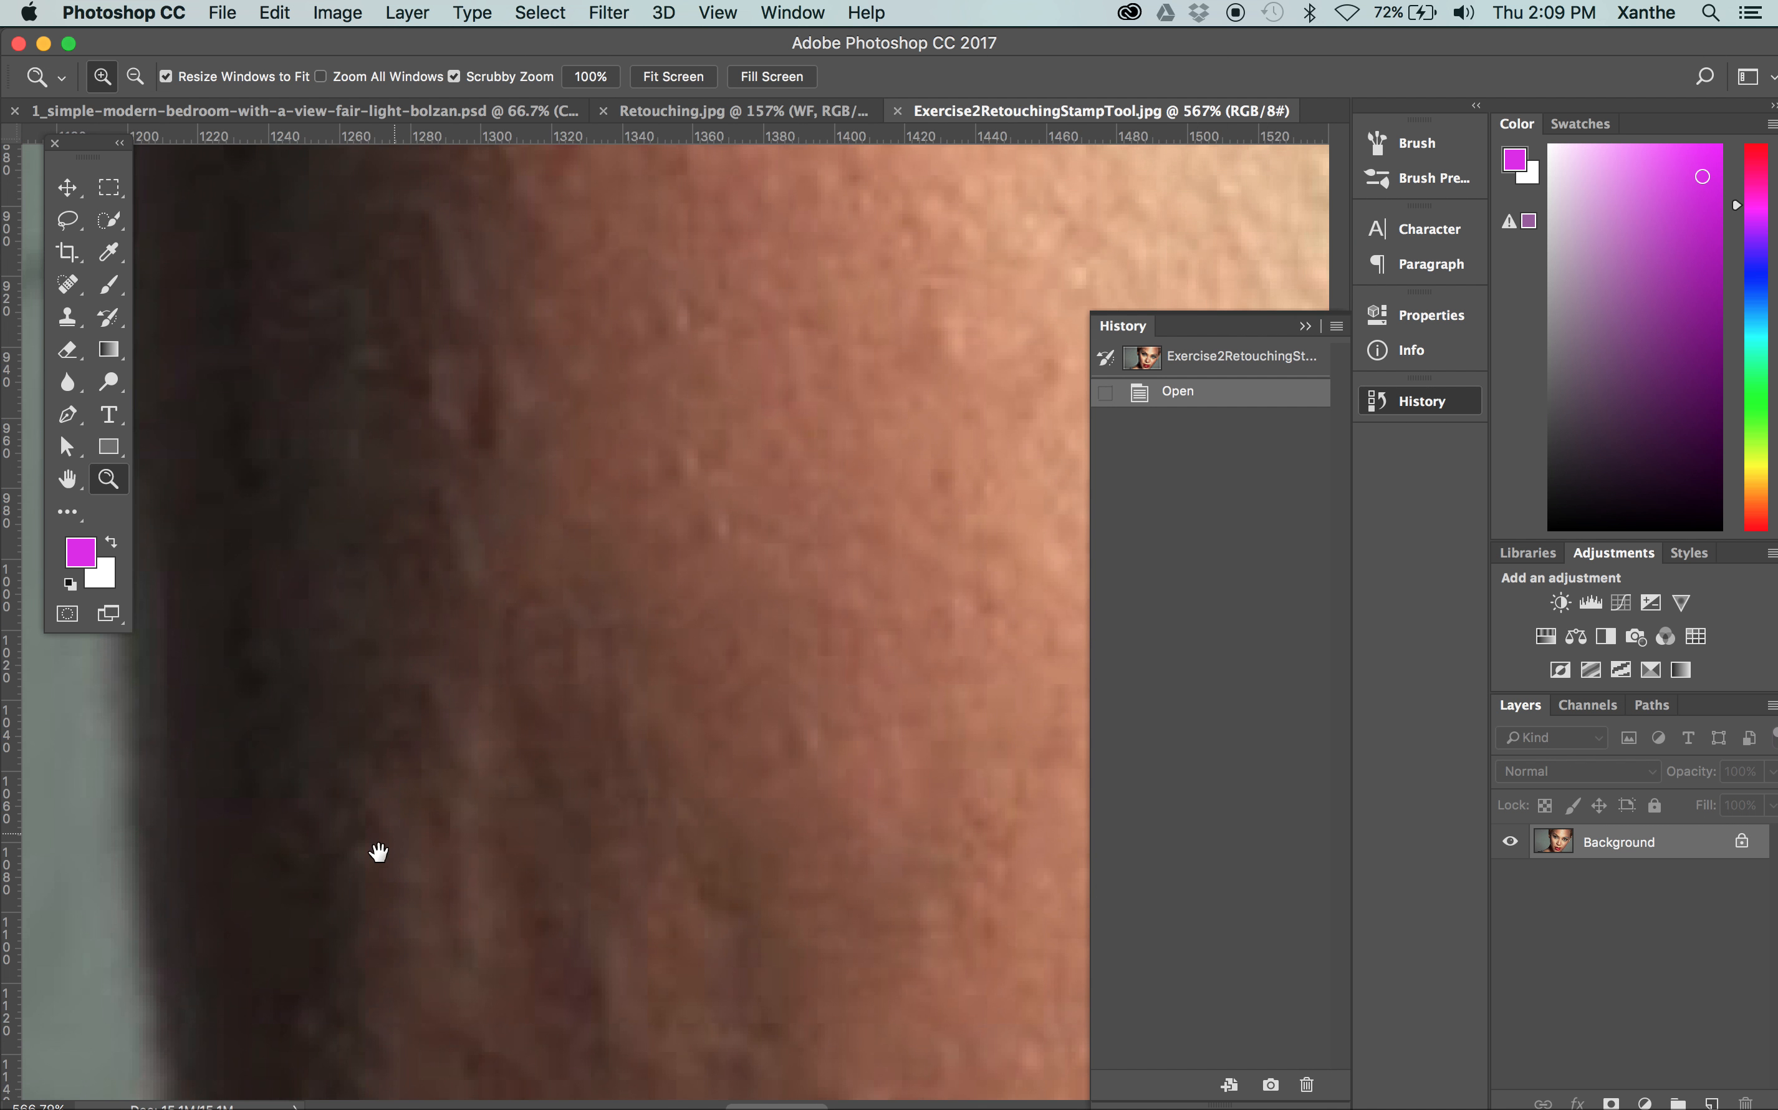
pyautogui.moveTo(751, 460); pyautogui.dragTo(573, 608)
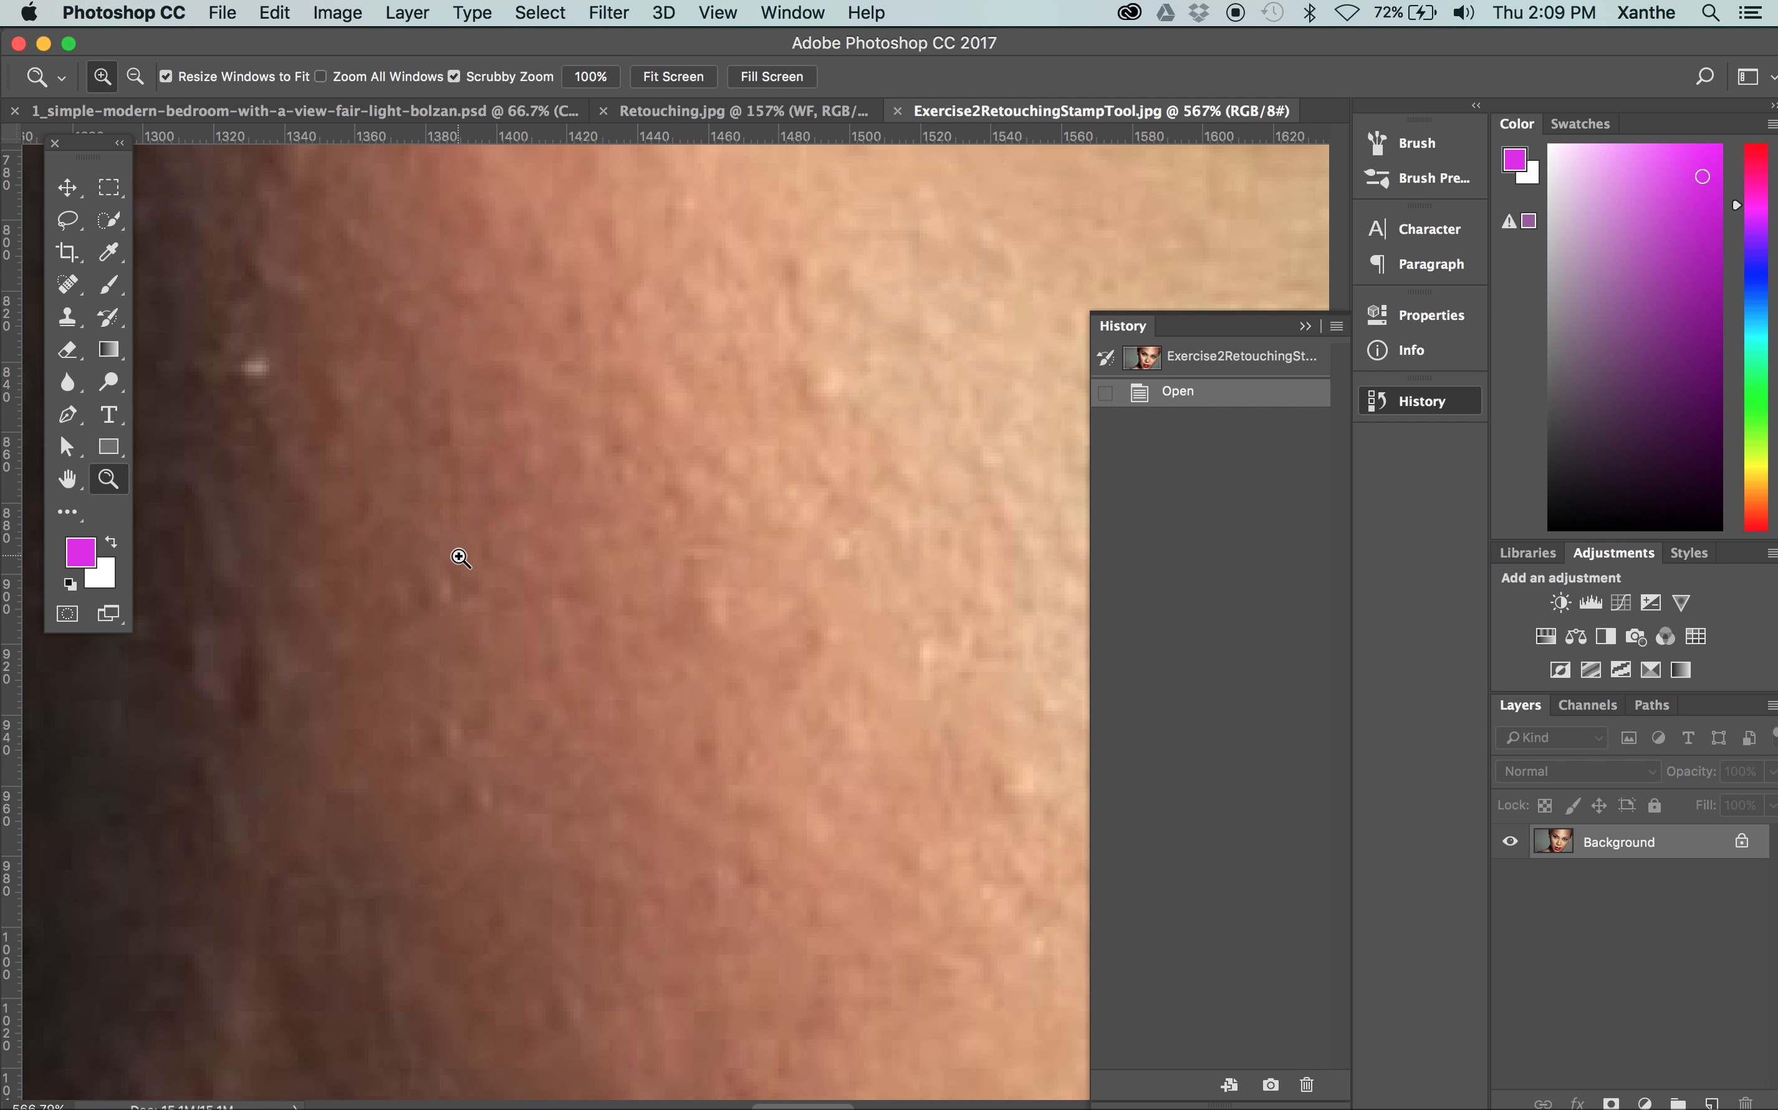
pyautogui.press('s')
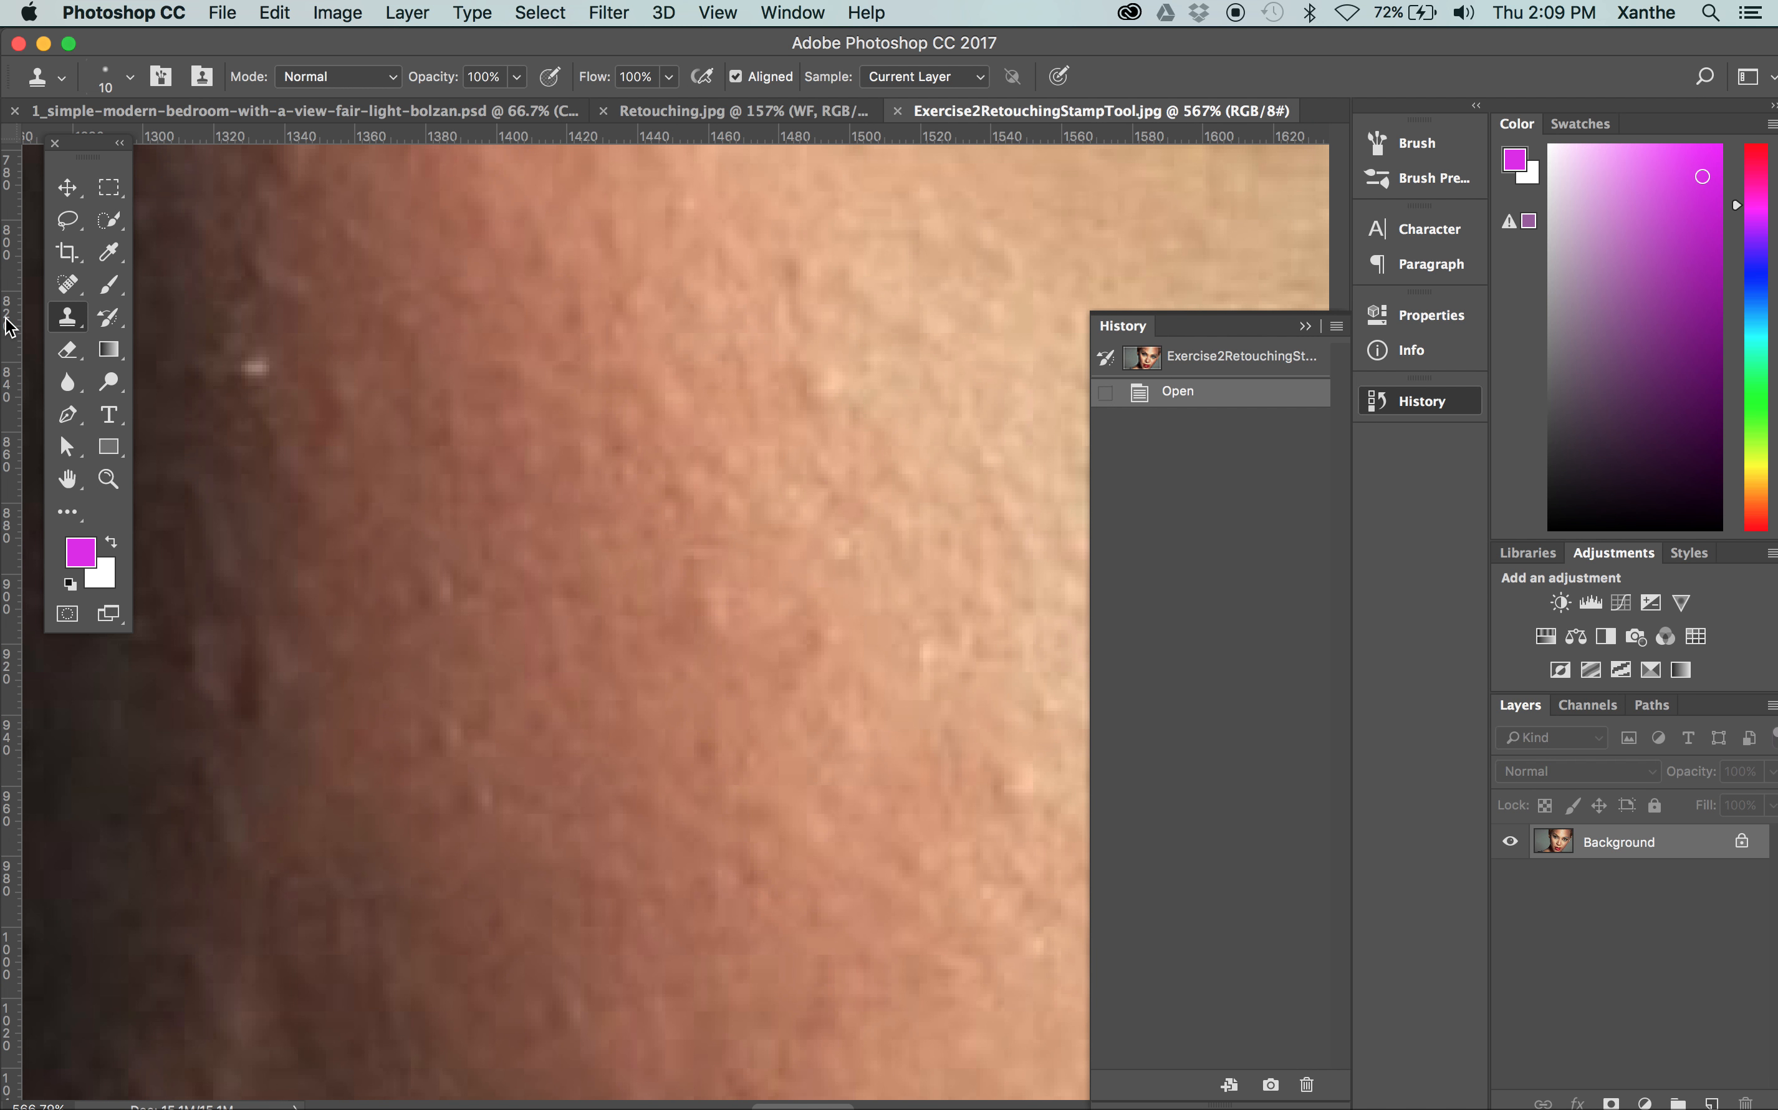
pyautogui.press(']')
pyautogui.press(']')
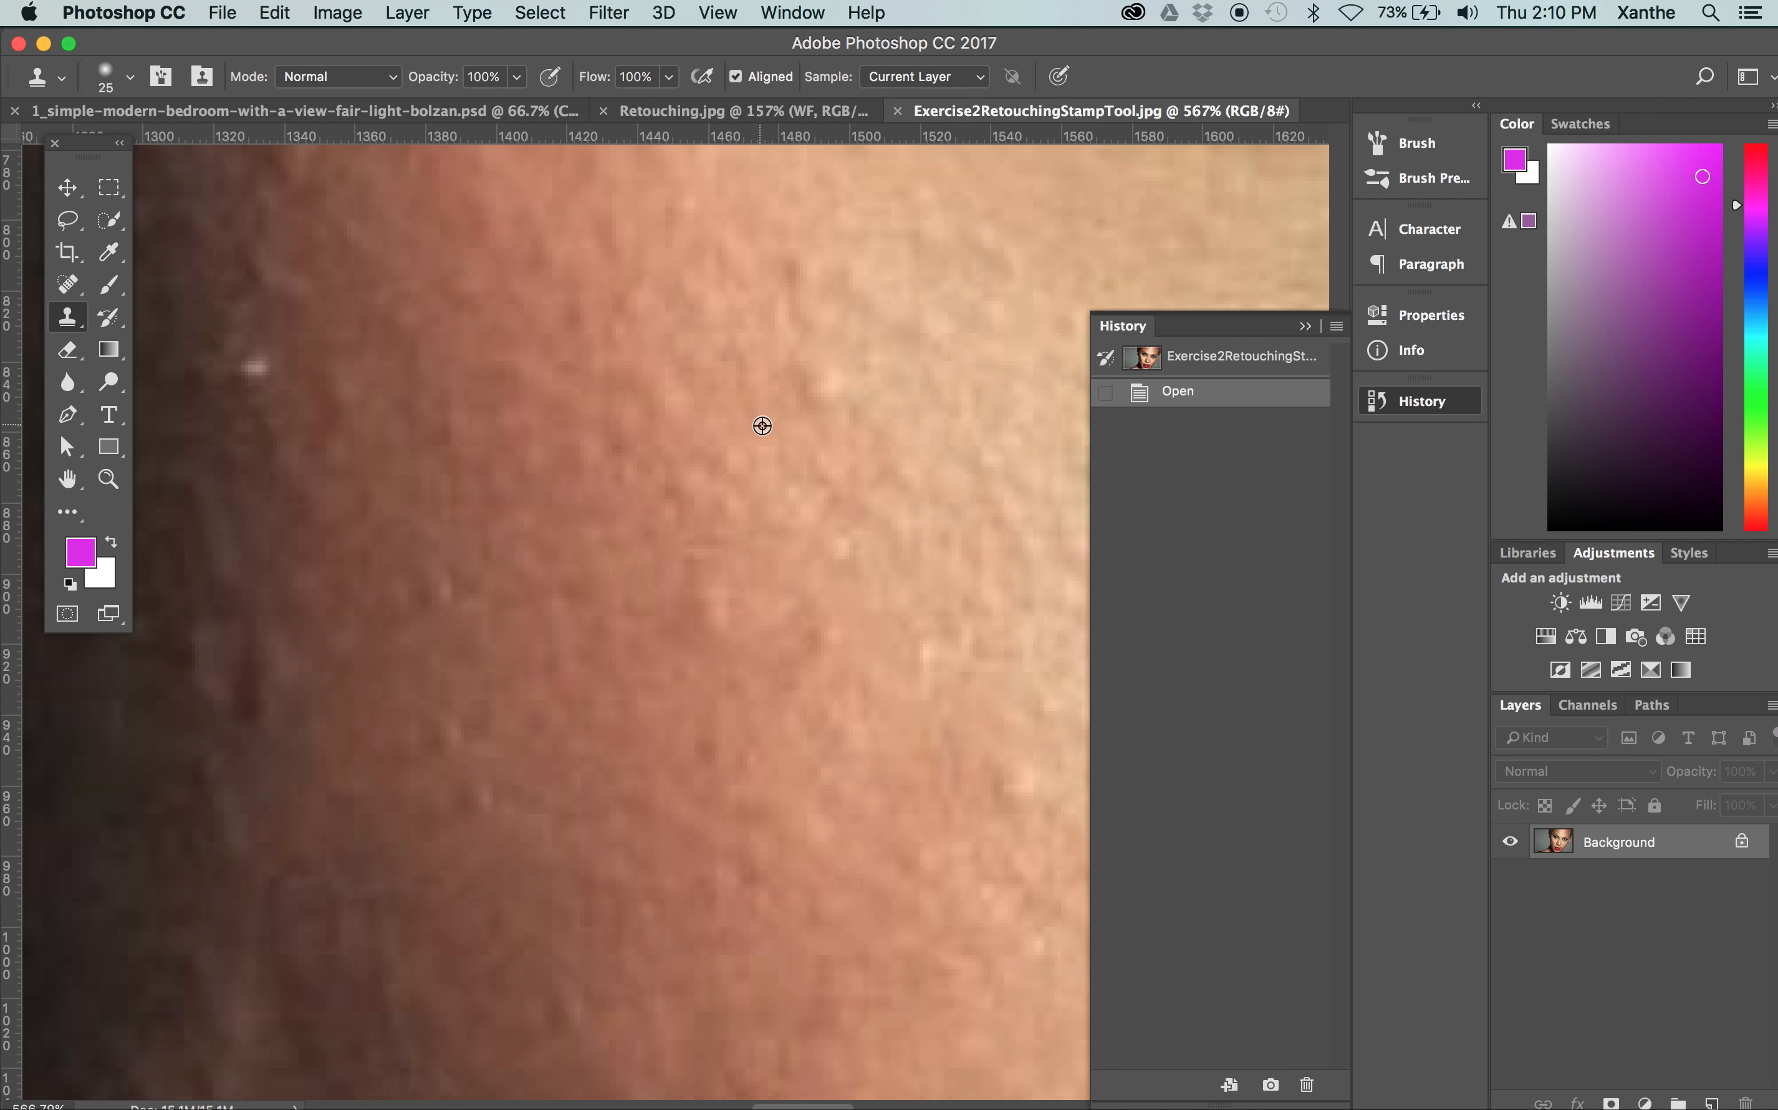
pyautogui.keyDown('alt'); pyautogui.click(815, 430); pyautogui.keyUp('alt')
pyautogui.click(811, 381)
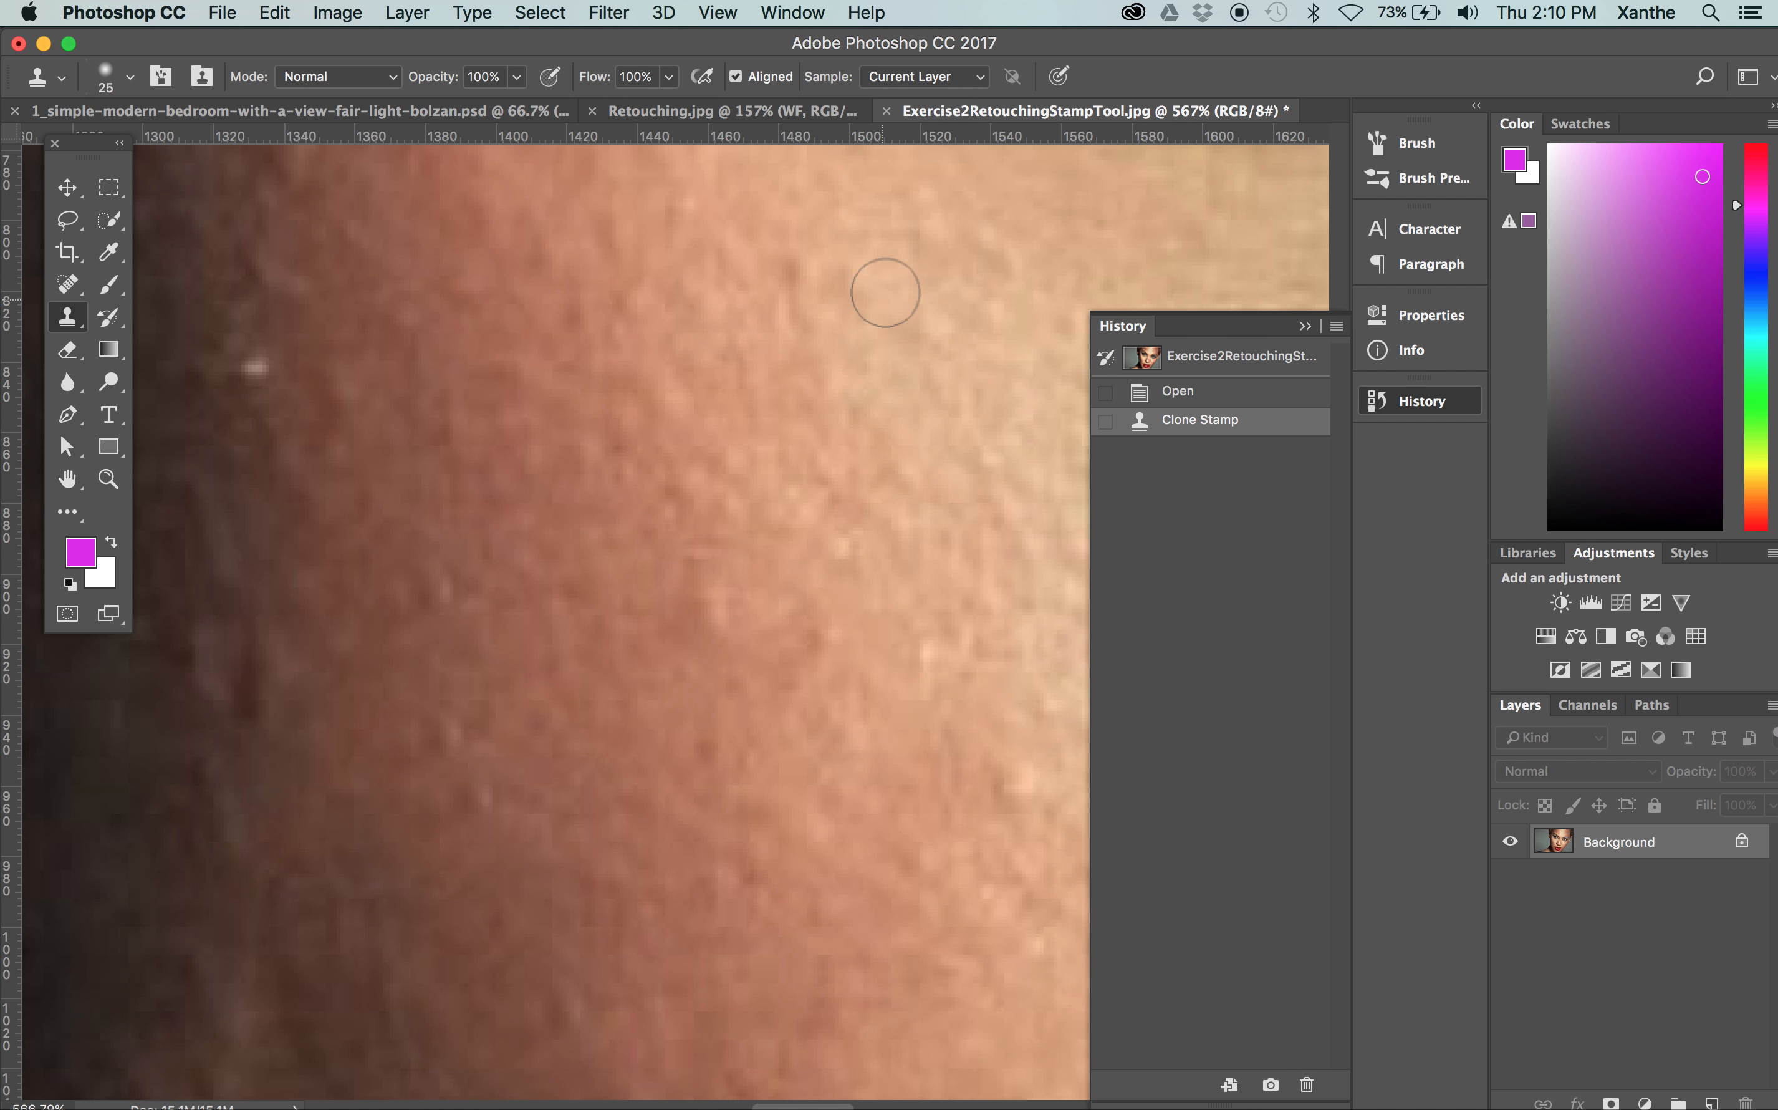
pyautogui.keyDown('alt'); pyautogui.click(801, 221); pyautogui.keyUp('alt')
pyautogui.click(803, 289)
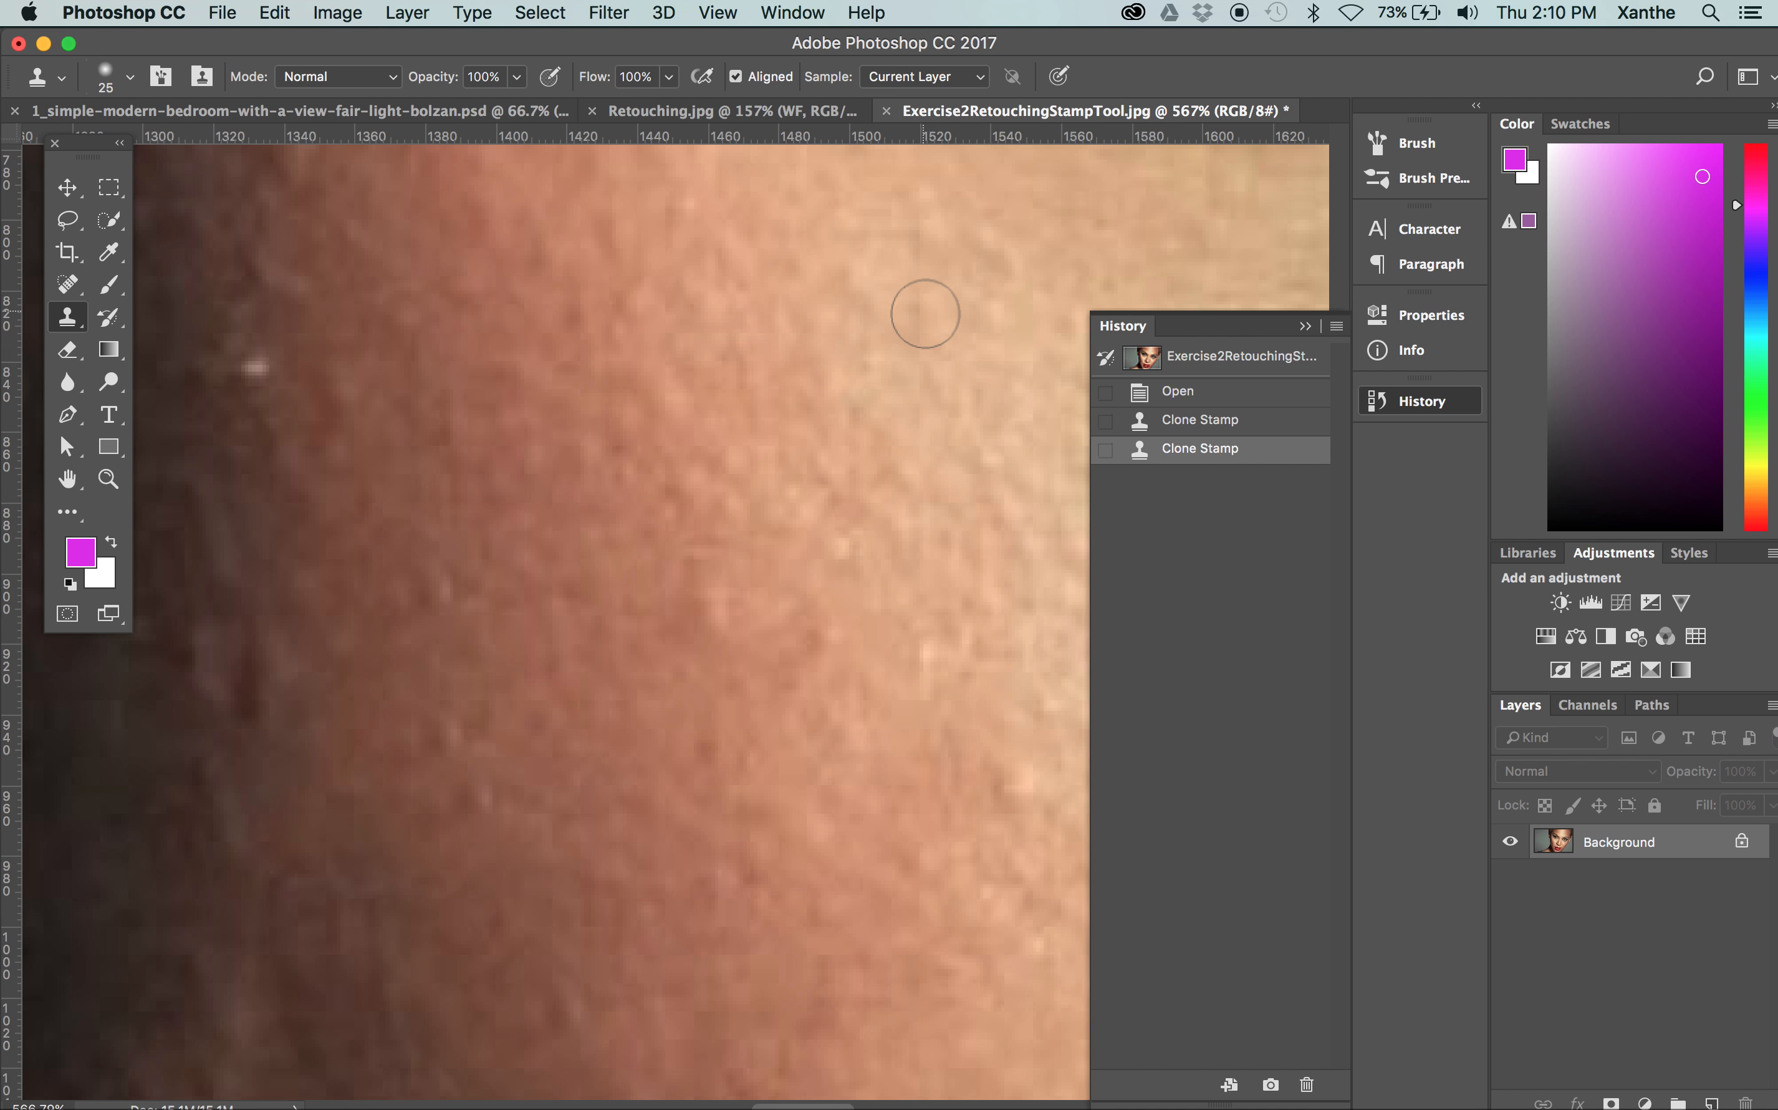
# Clone nearby skin over more small blemishes across the middle and brighter part of the cheek
pyautogui.click(931, 332)
pyautogui.click(1011, 240)
pyautogui.click(689, 518)
pyautogui.click(690, 623)
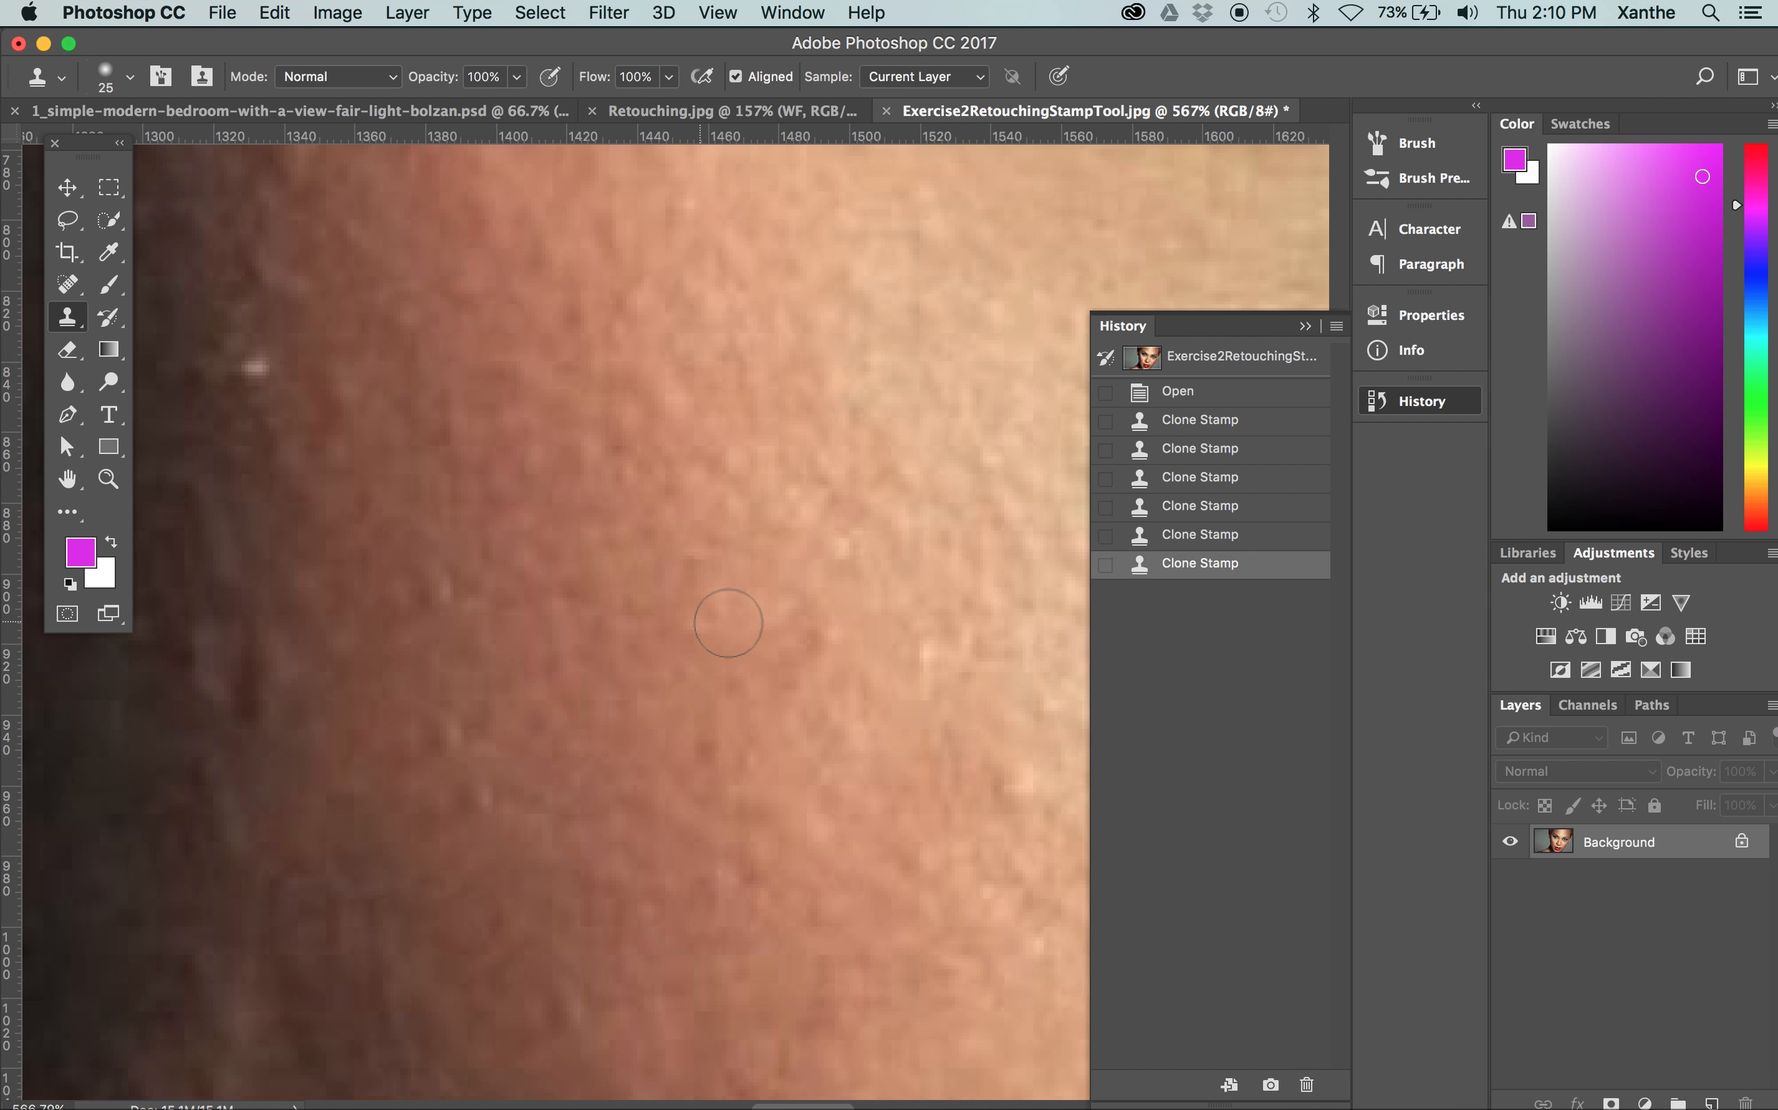
pyautogui.click(698, 547)
pyautogui.click(838, 547)
# Clone matching skin over the white spot and small bumps along the shadowed edge of the cheek
pyautogui.scroll(5, 738, 544)
pyautogui.hscroll(-8, 738, 543)
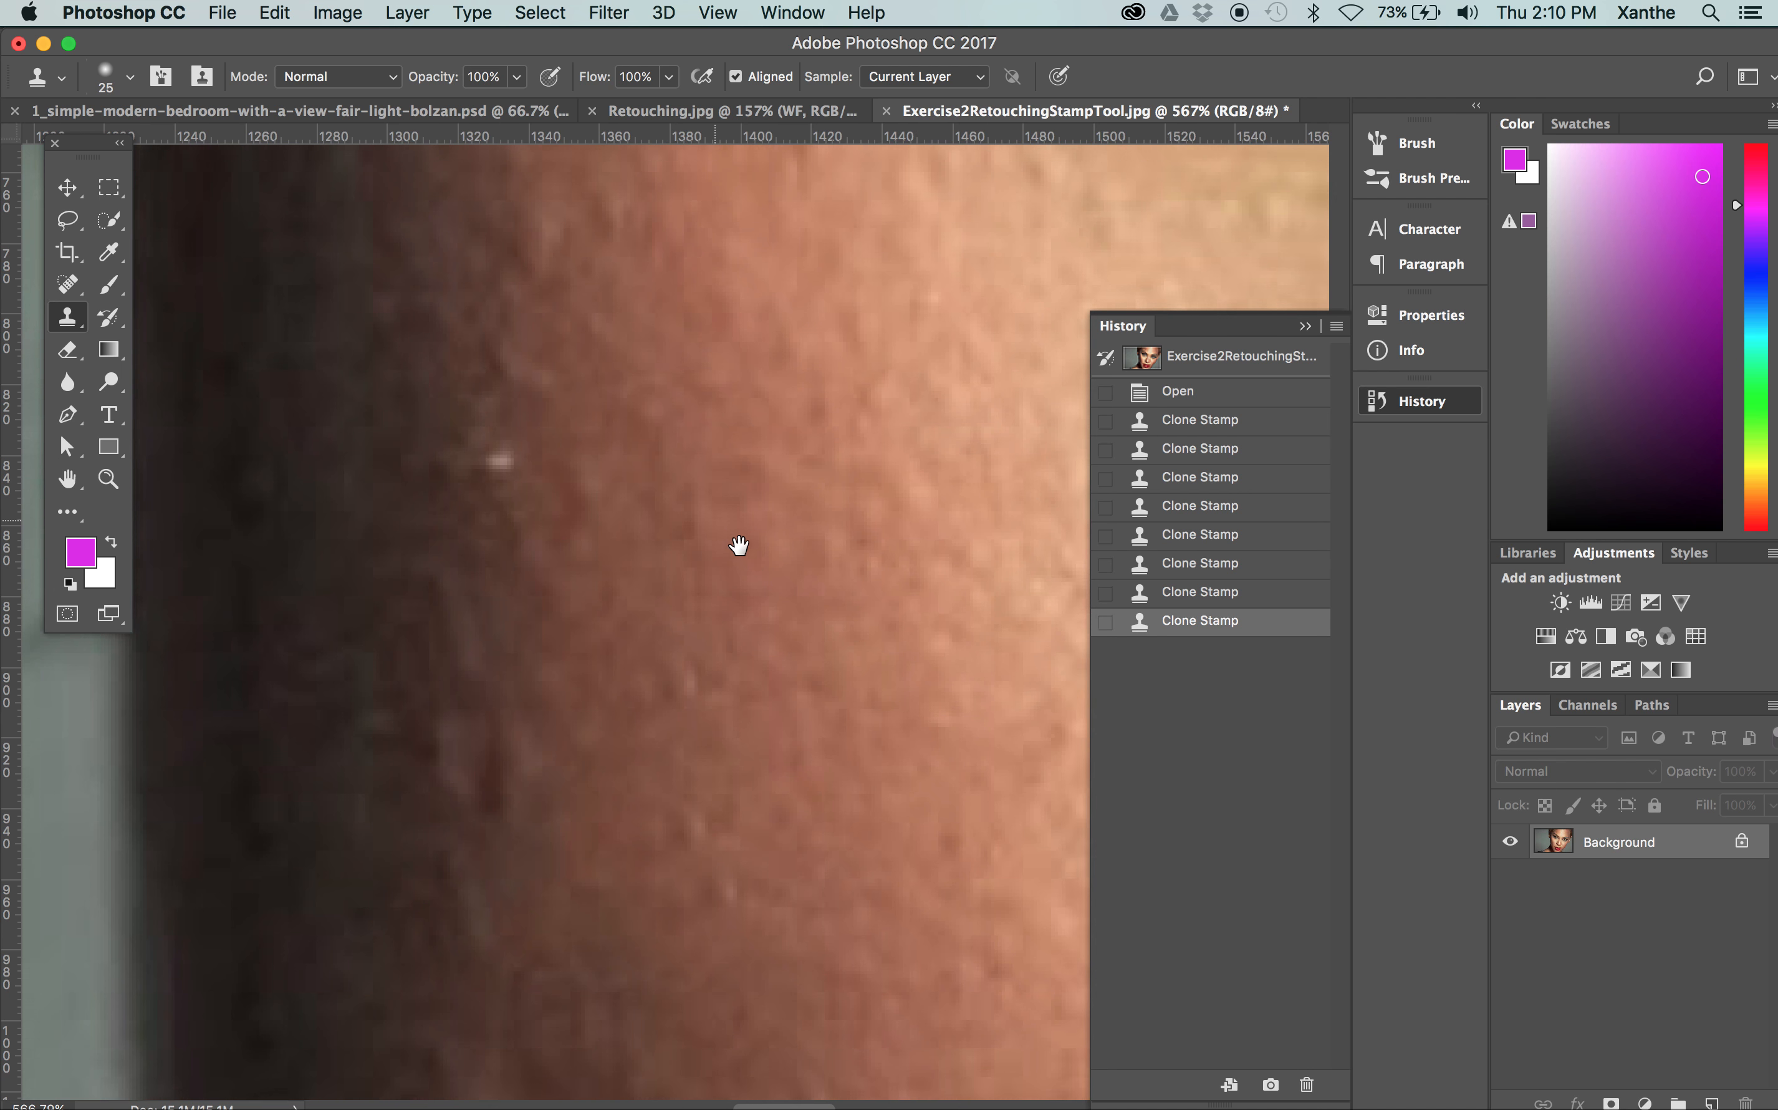
pyautogui.keyDown('alt'); pyautogui.click(599, 581); pyautogui.keyUp('alt')
pyautogui.click(550, 503)
pyautogui.click(557, 402)
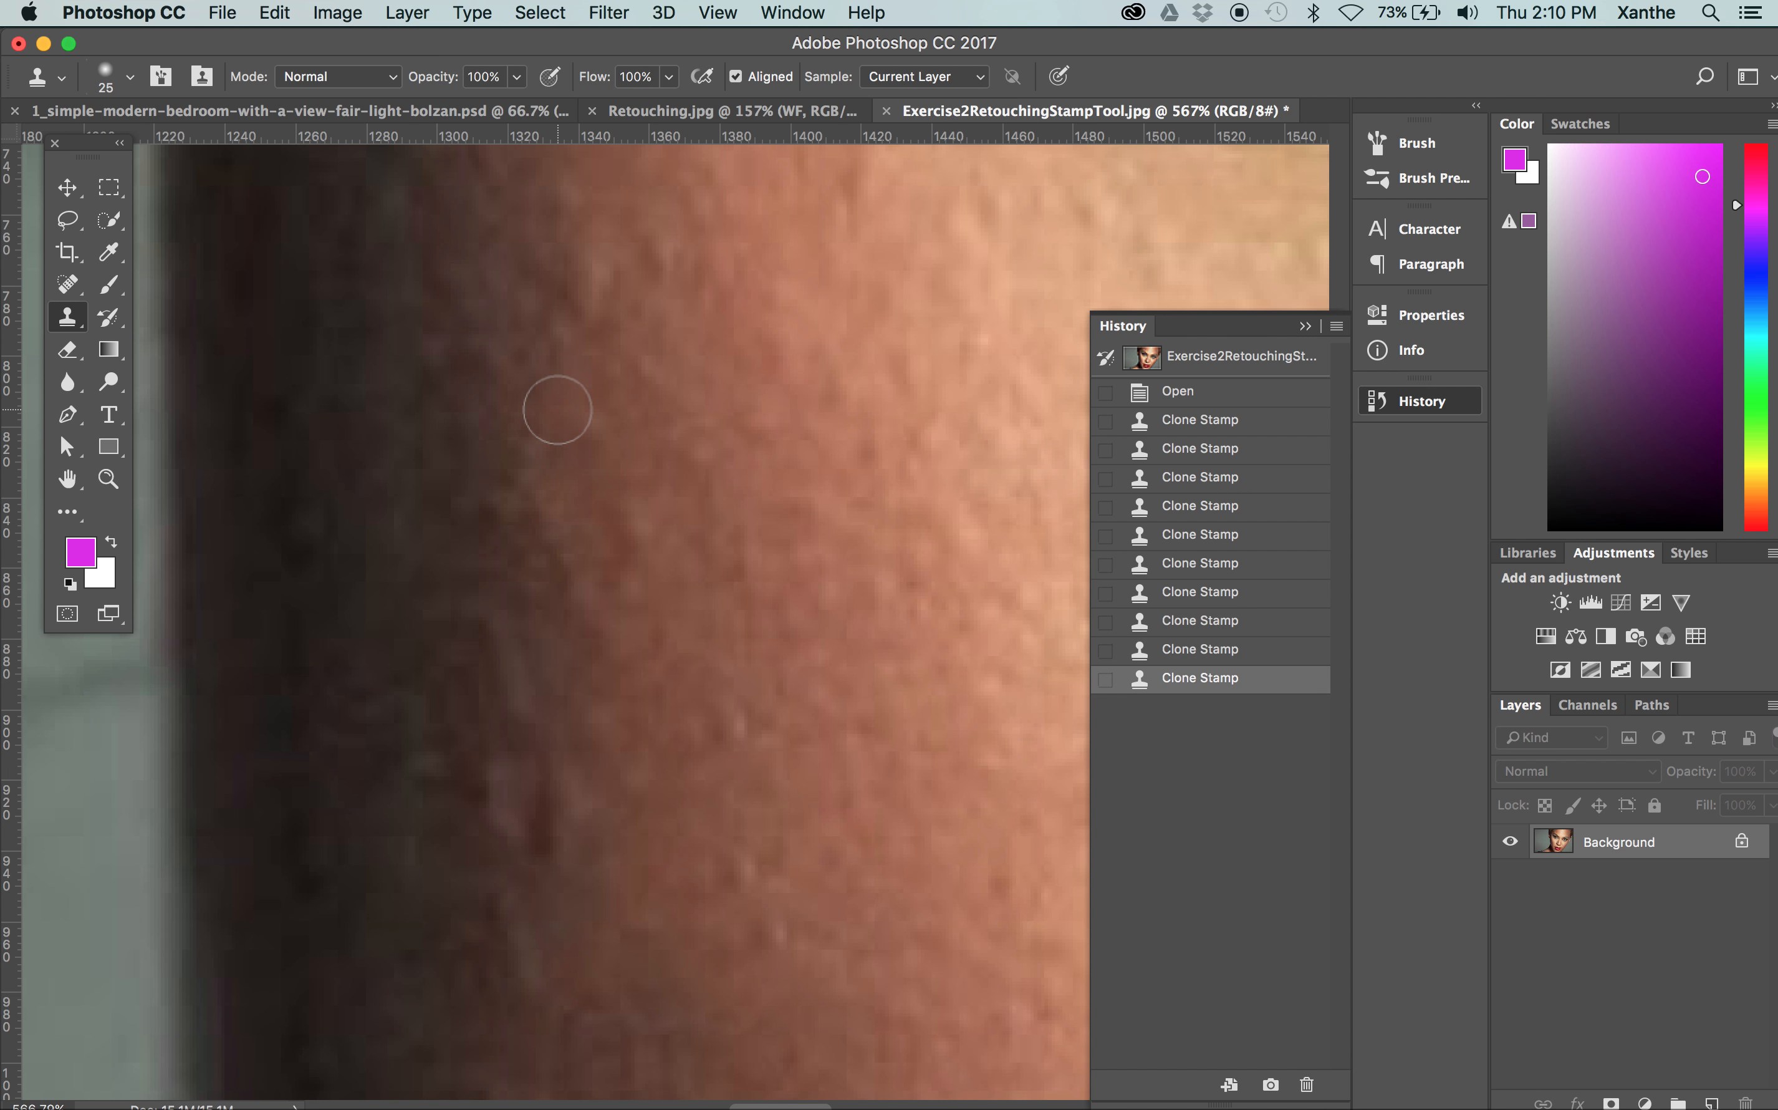
pyautogui.click(588, 339)
pyautogui.click(587, 305)
pyautogui.click(645, 565)
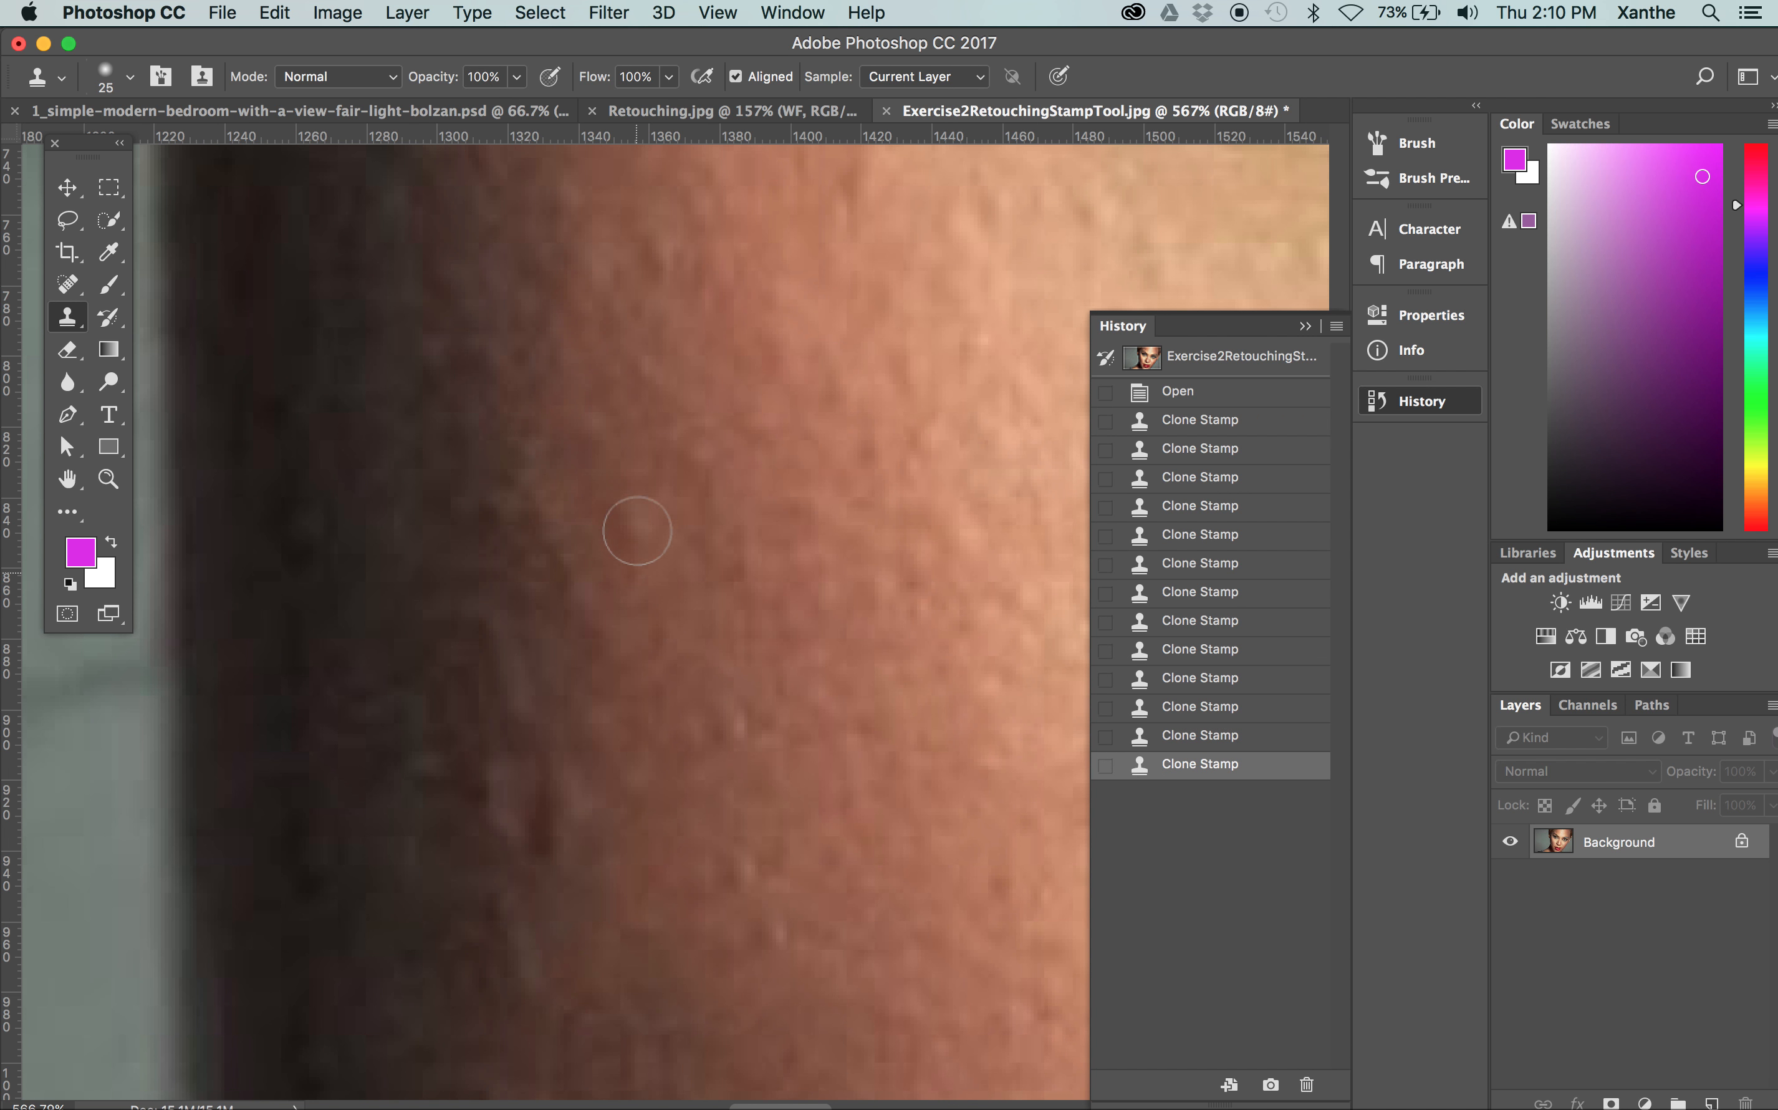
pyautogui.click(697, 458)
# Clone skin over the raised light bumps on the lower cheek beside the shadow, undoing and redoing one stroke
pyautogui.scroll(-5, 851, 645)
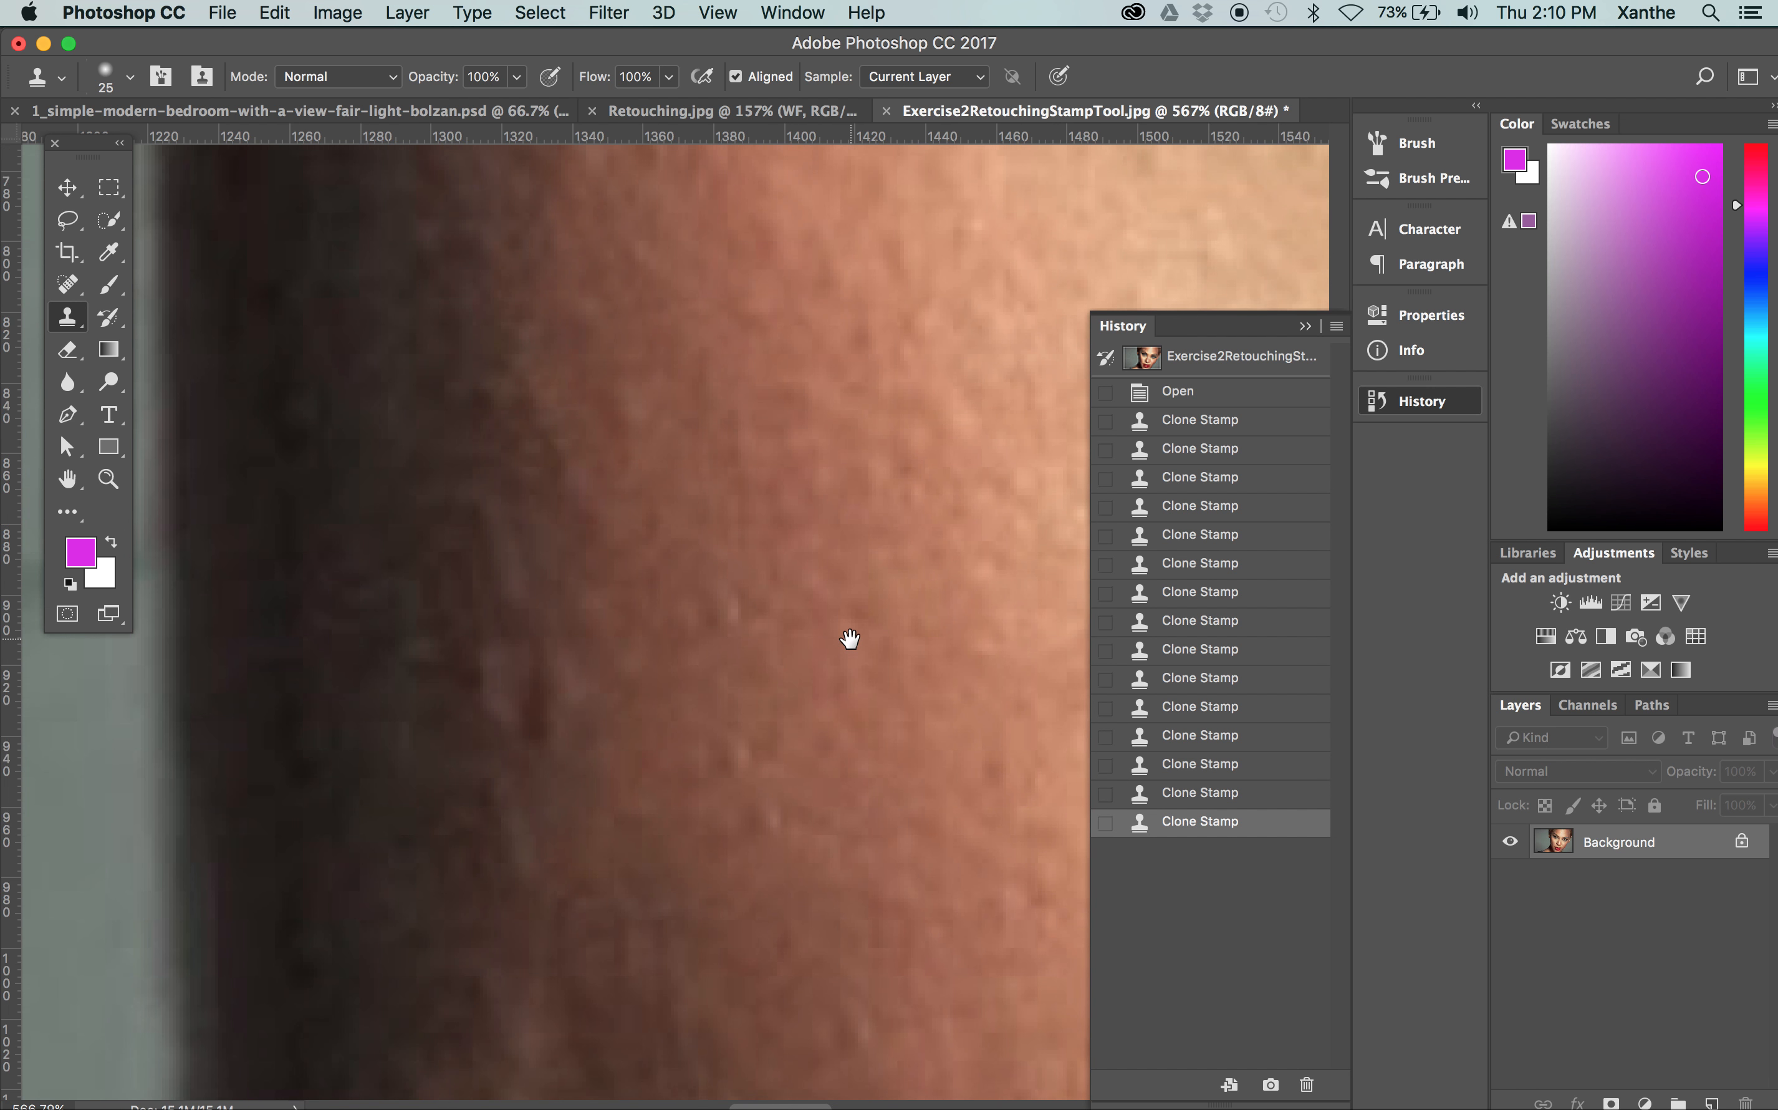
pyautogui.click(715, 651)
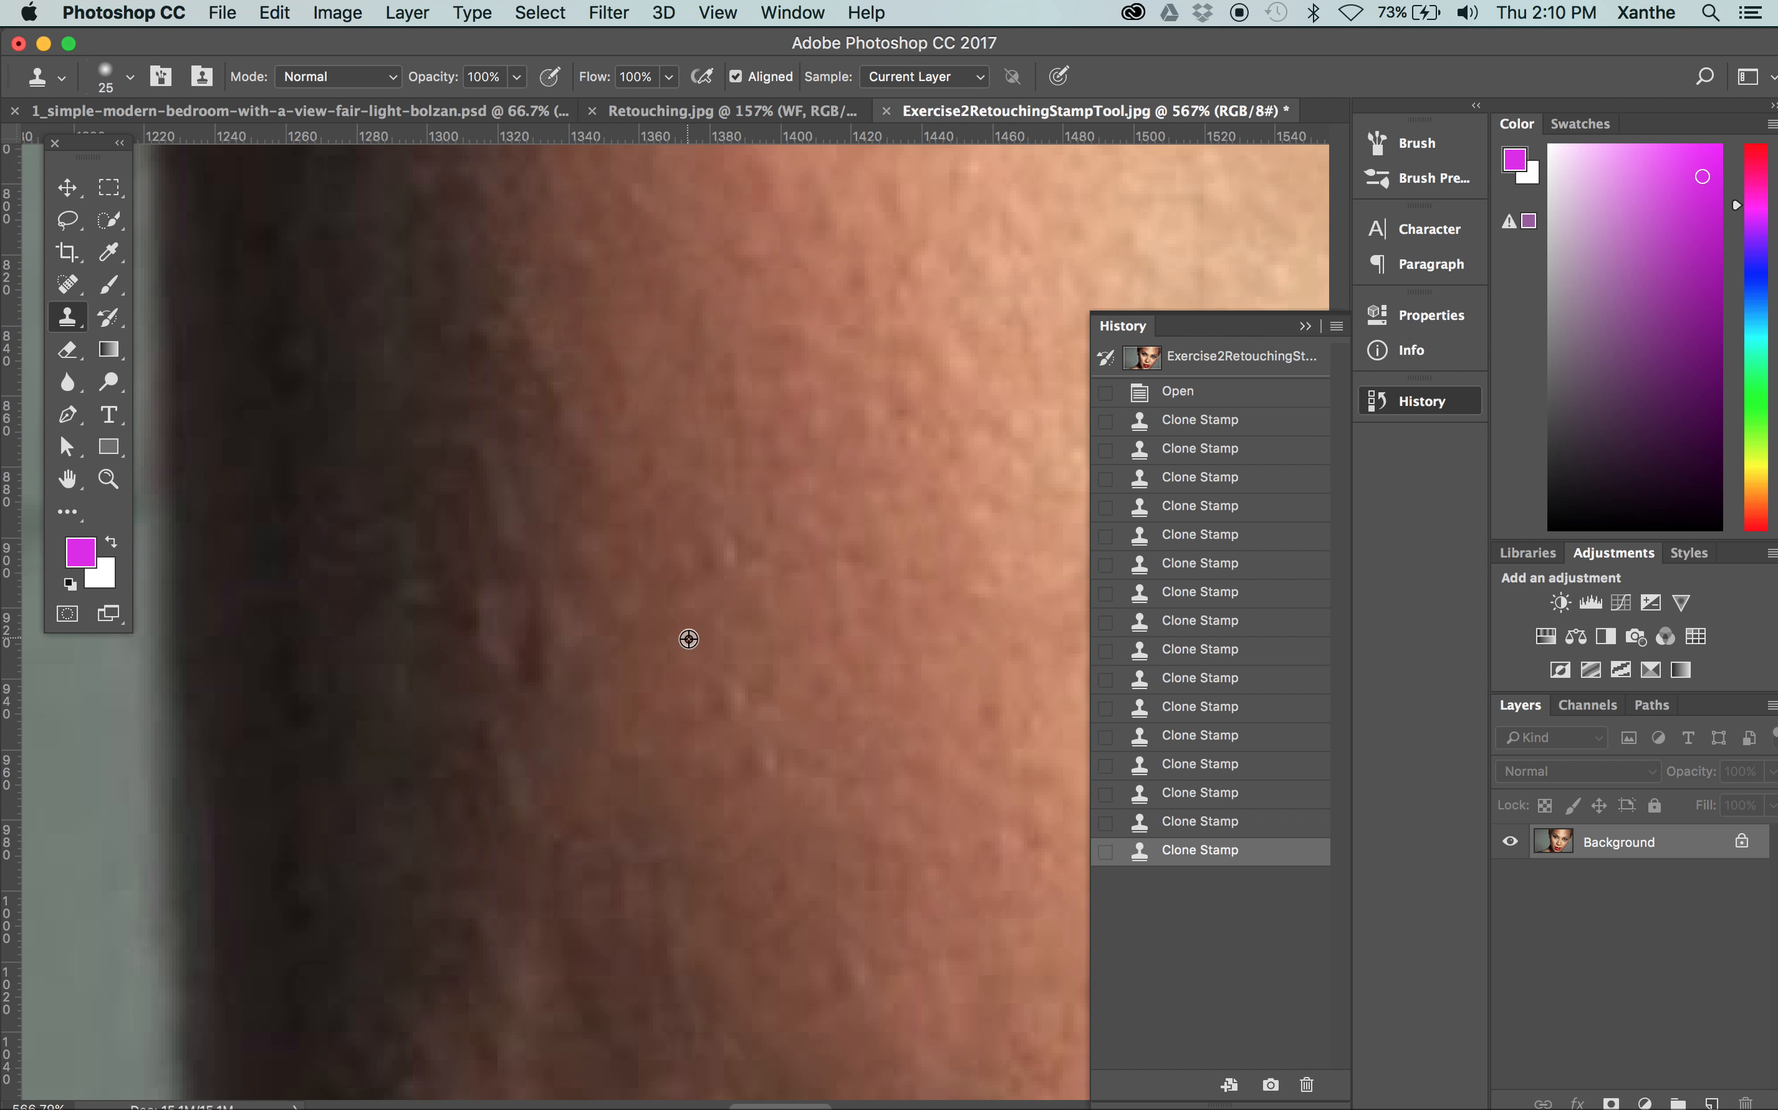
pyautogui.click(726, 563)
pyautogui.click(726, 692)
pyautogui.press('super+z')
pyautogui.keyDown('alt'); pyautogui.click(698, 637); pyautogui.keyUp('alt')
pyautogui.click(731, 712)
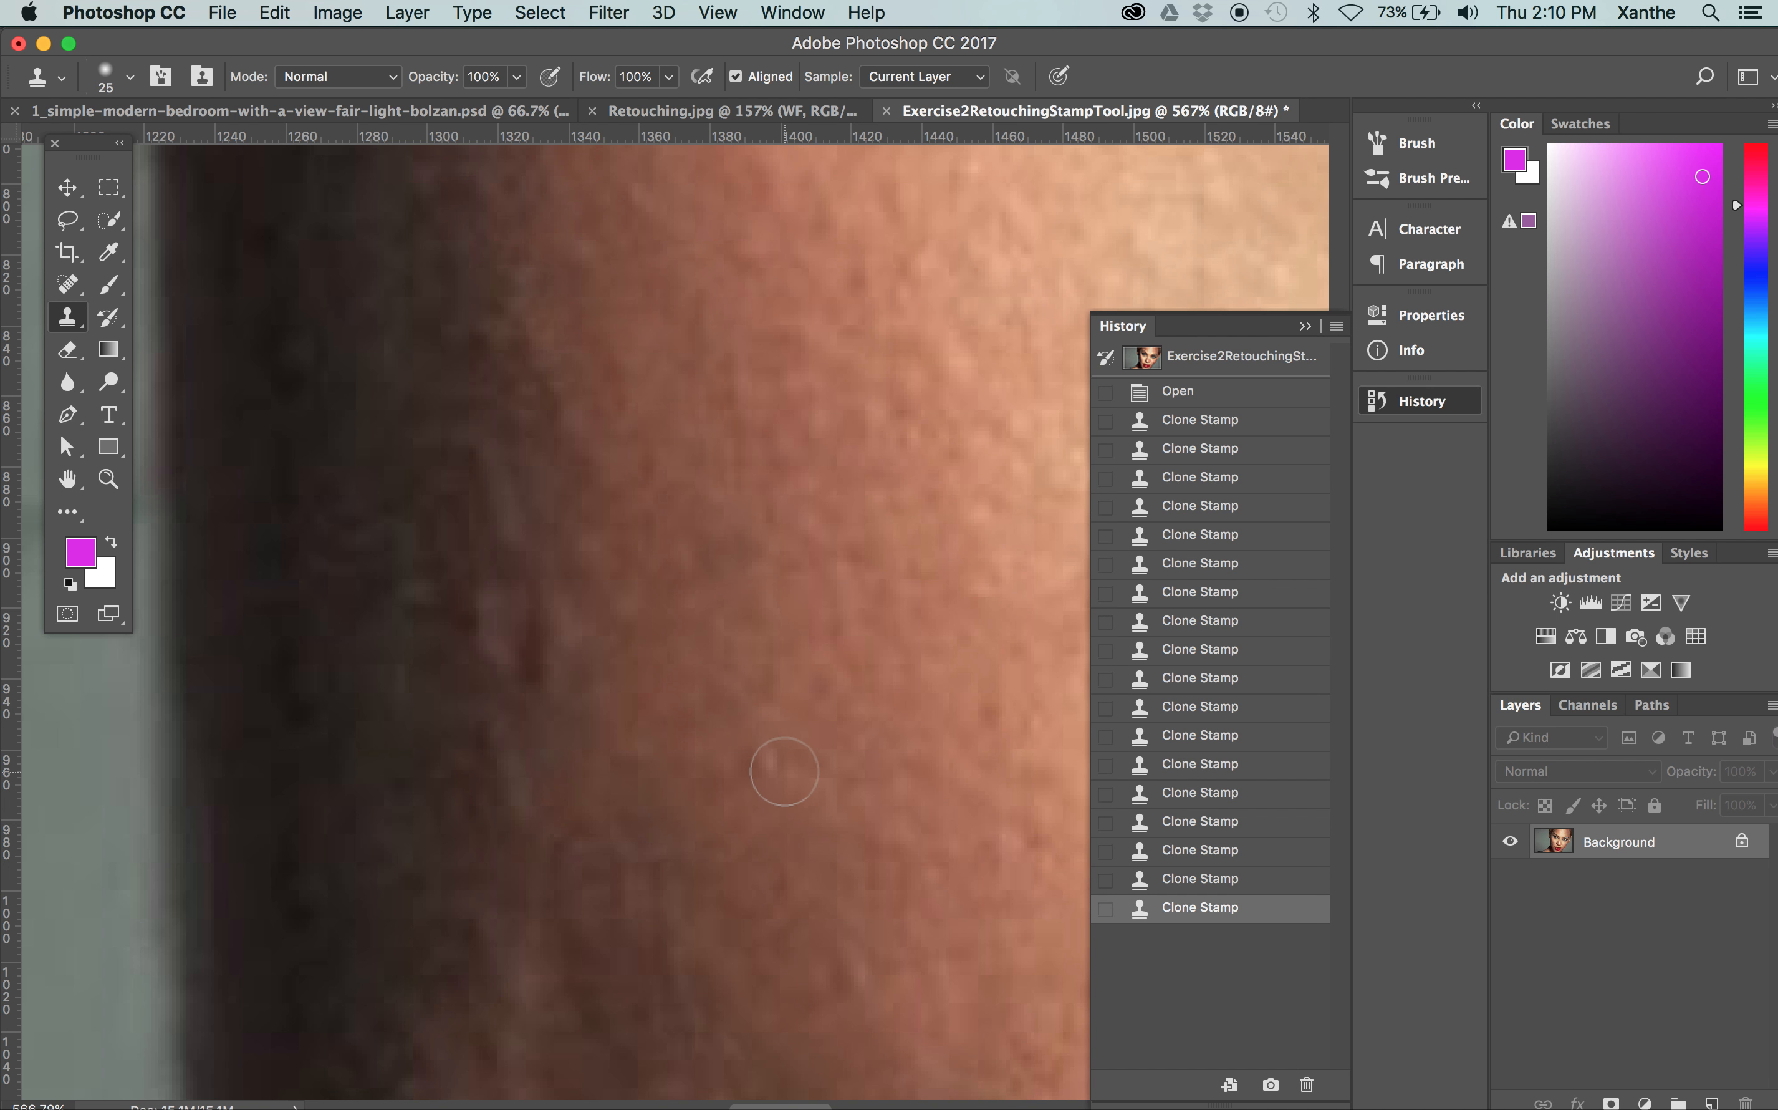
pyautogui.click(782, 769)
# Clone clean skin over the light blemish in the brighter area of the cheek toward the nose
pyautogui.moveTo(952, 814); pyautogui.dragTo(536, 707)
pyautogui.keyDown('alt'); pyautogui.click(919, 717); pyautogui.keyUp('alt')
pyautogui.click(874, 618)
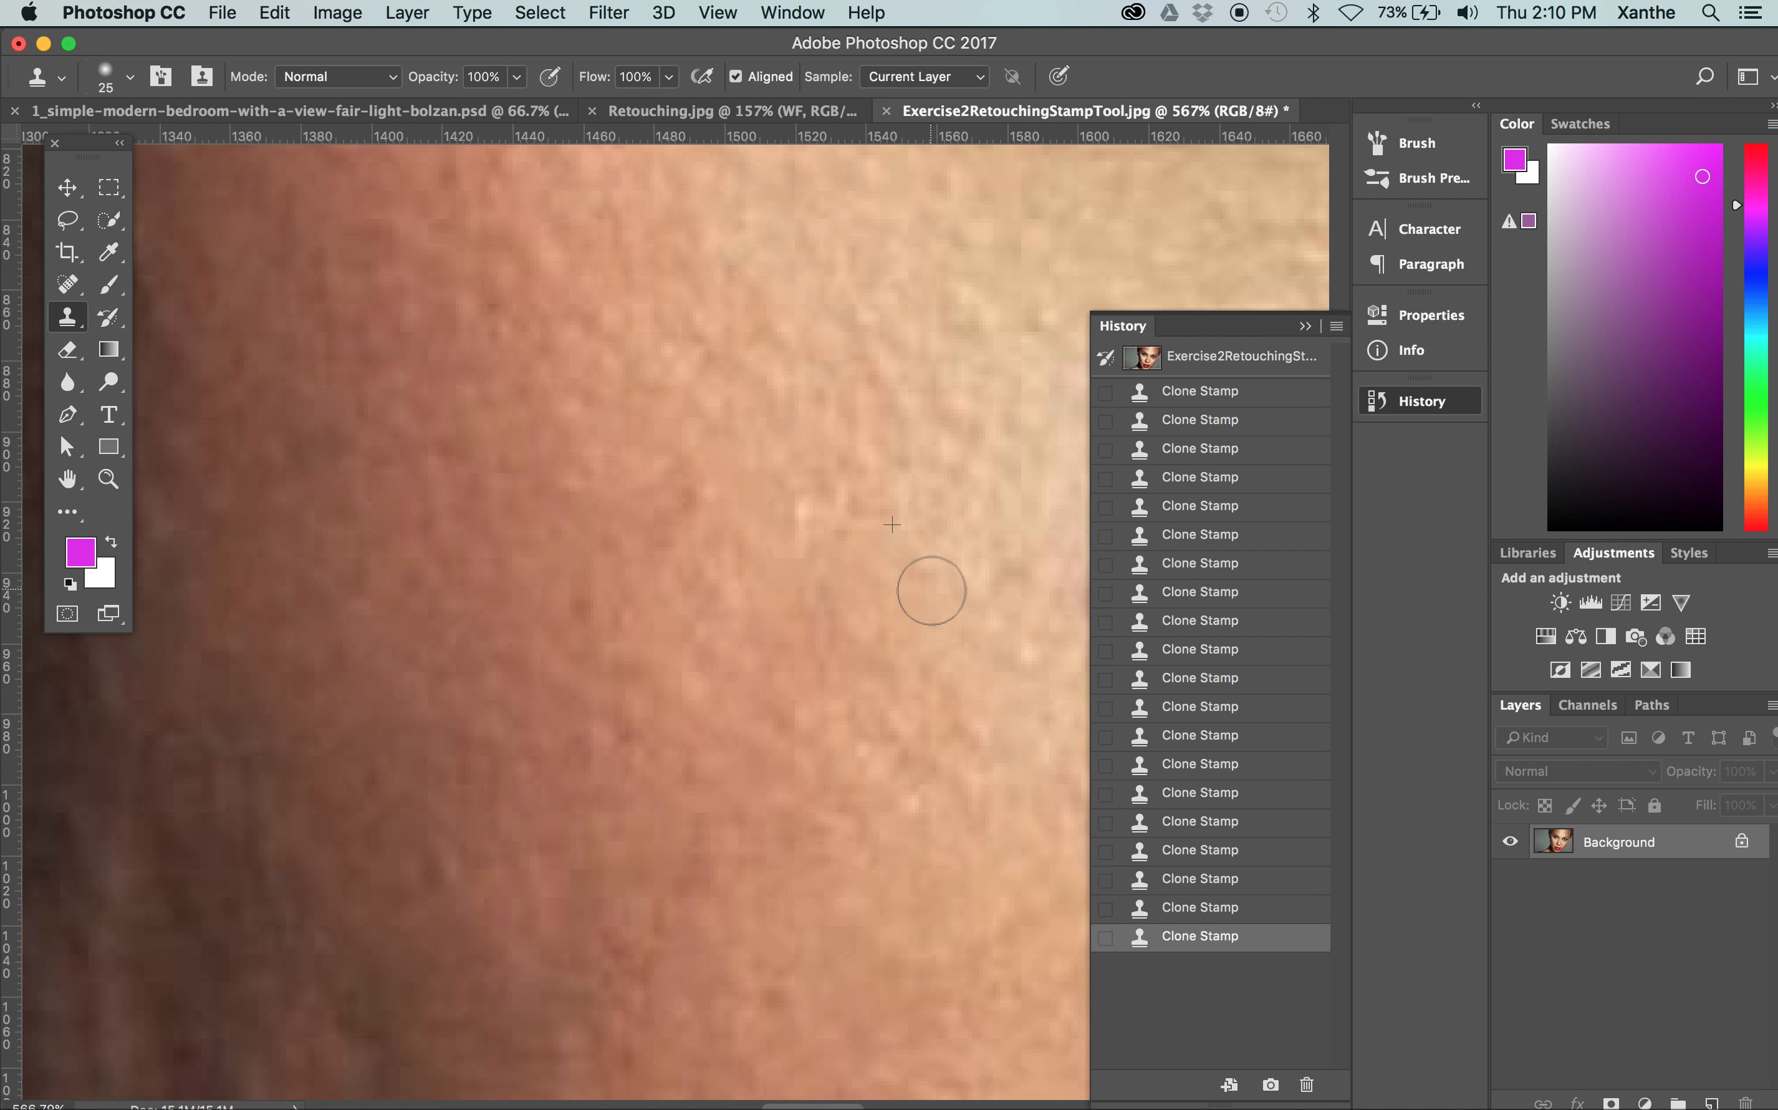
pyautogui.moveTo(957, 628); pyautogui.dragTo(814, 629)
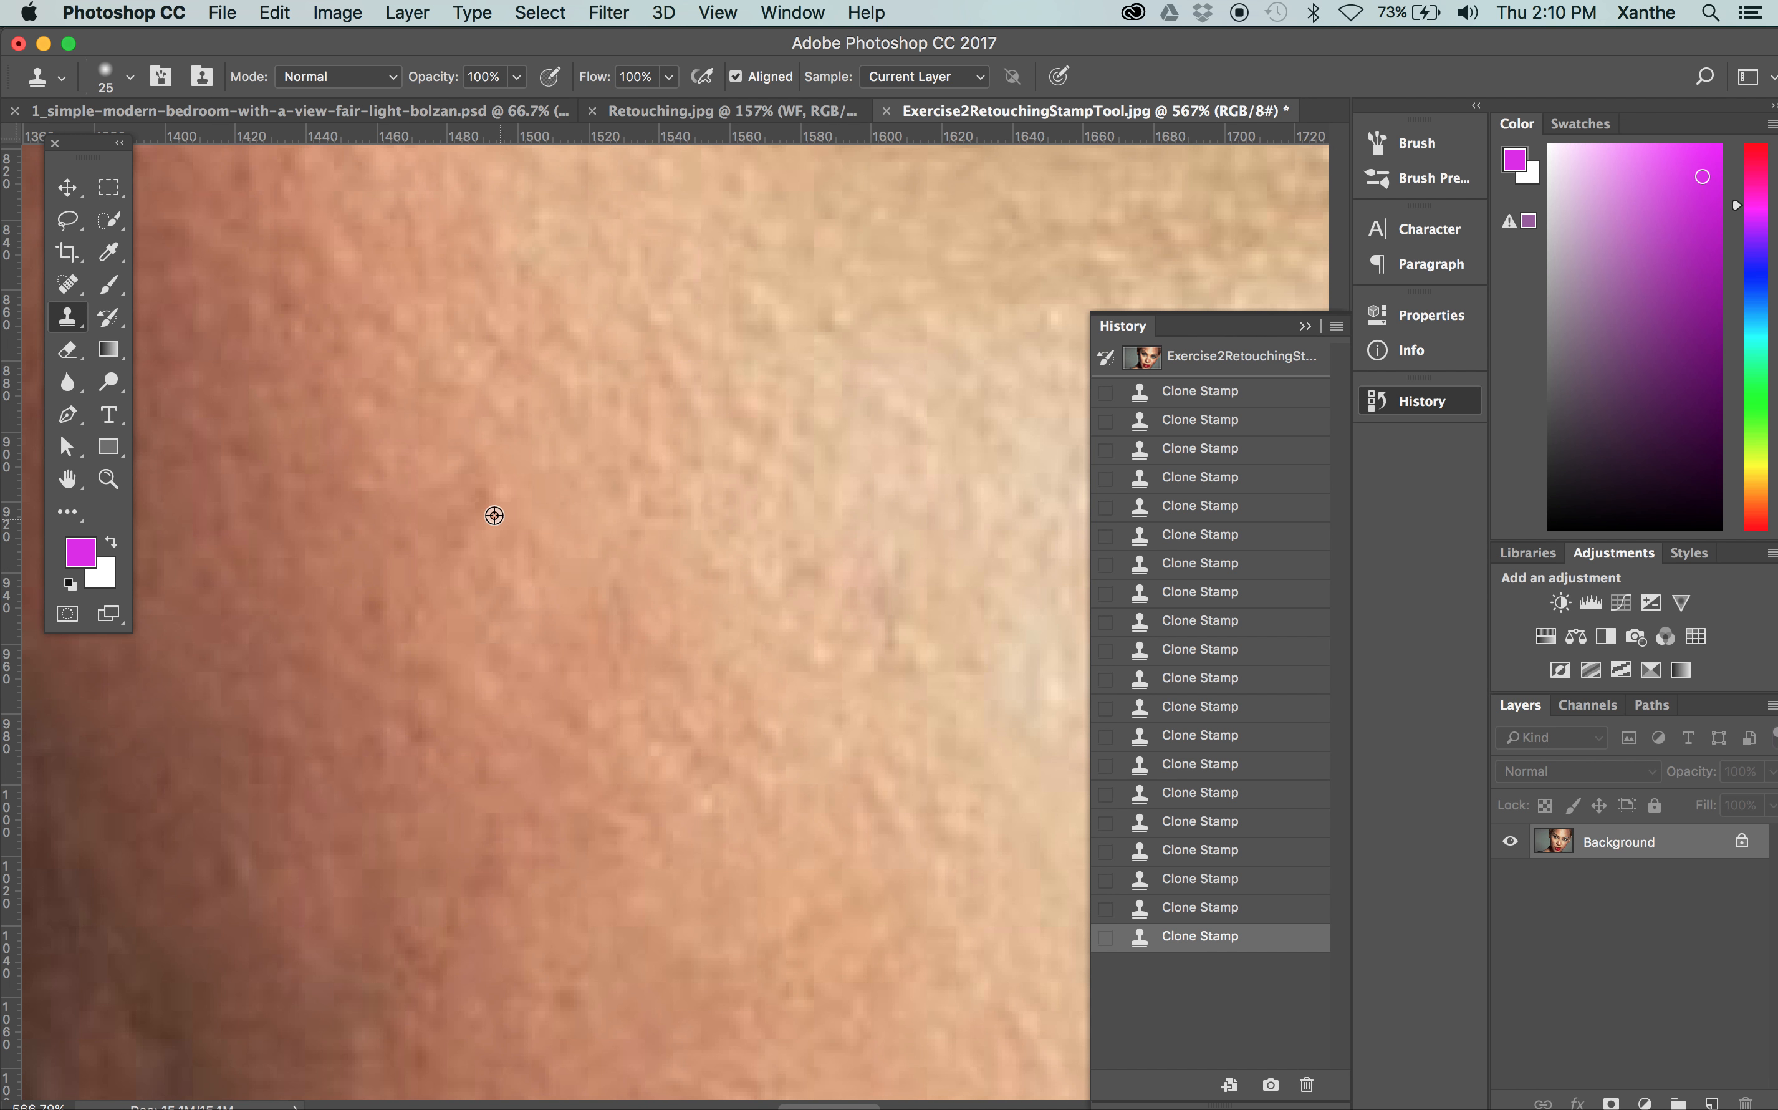
# Compare the portrait before and after retouching by switching between its opening snapshot and the latest Clone Stamp history state
pyautogui.press('super+minus')
pyautogui.press('super+minus')
pyautogui.press('super+minus')
pyautogui.press('super+minus')
pyautogui.press('super+minus')
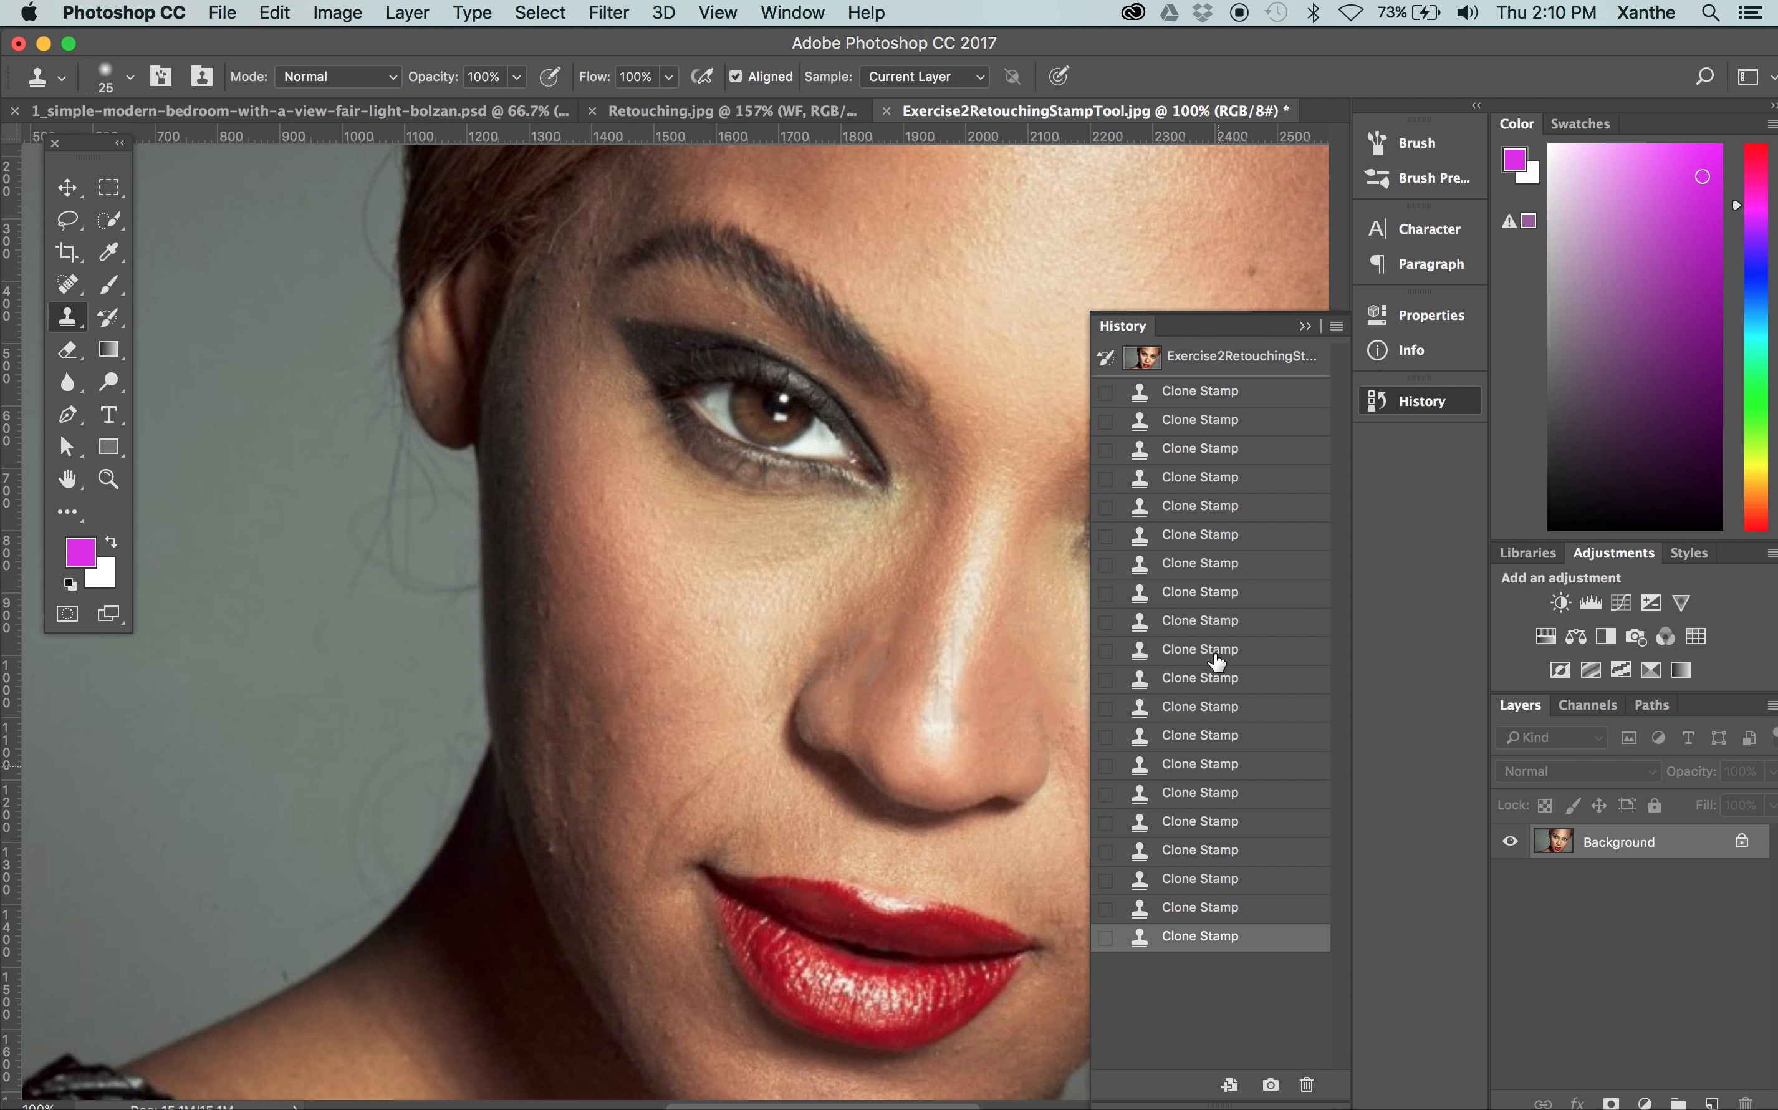
pyautogui.click(1235, 364)
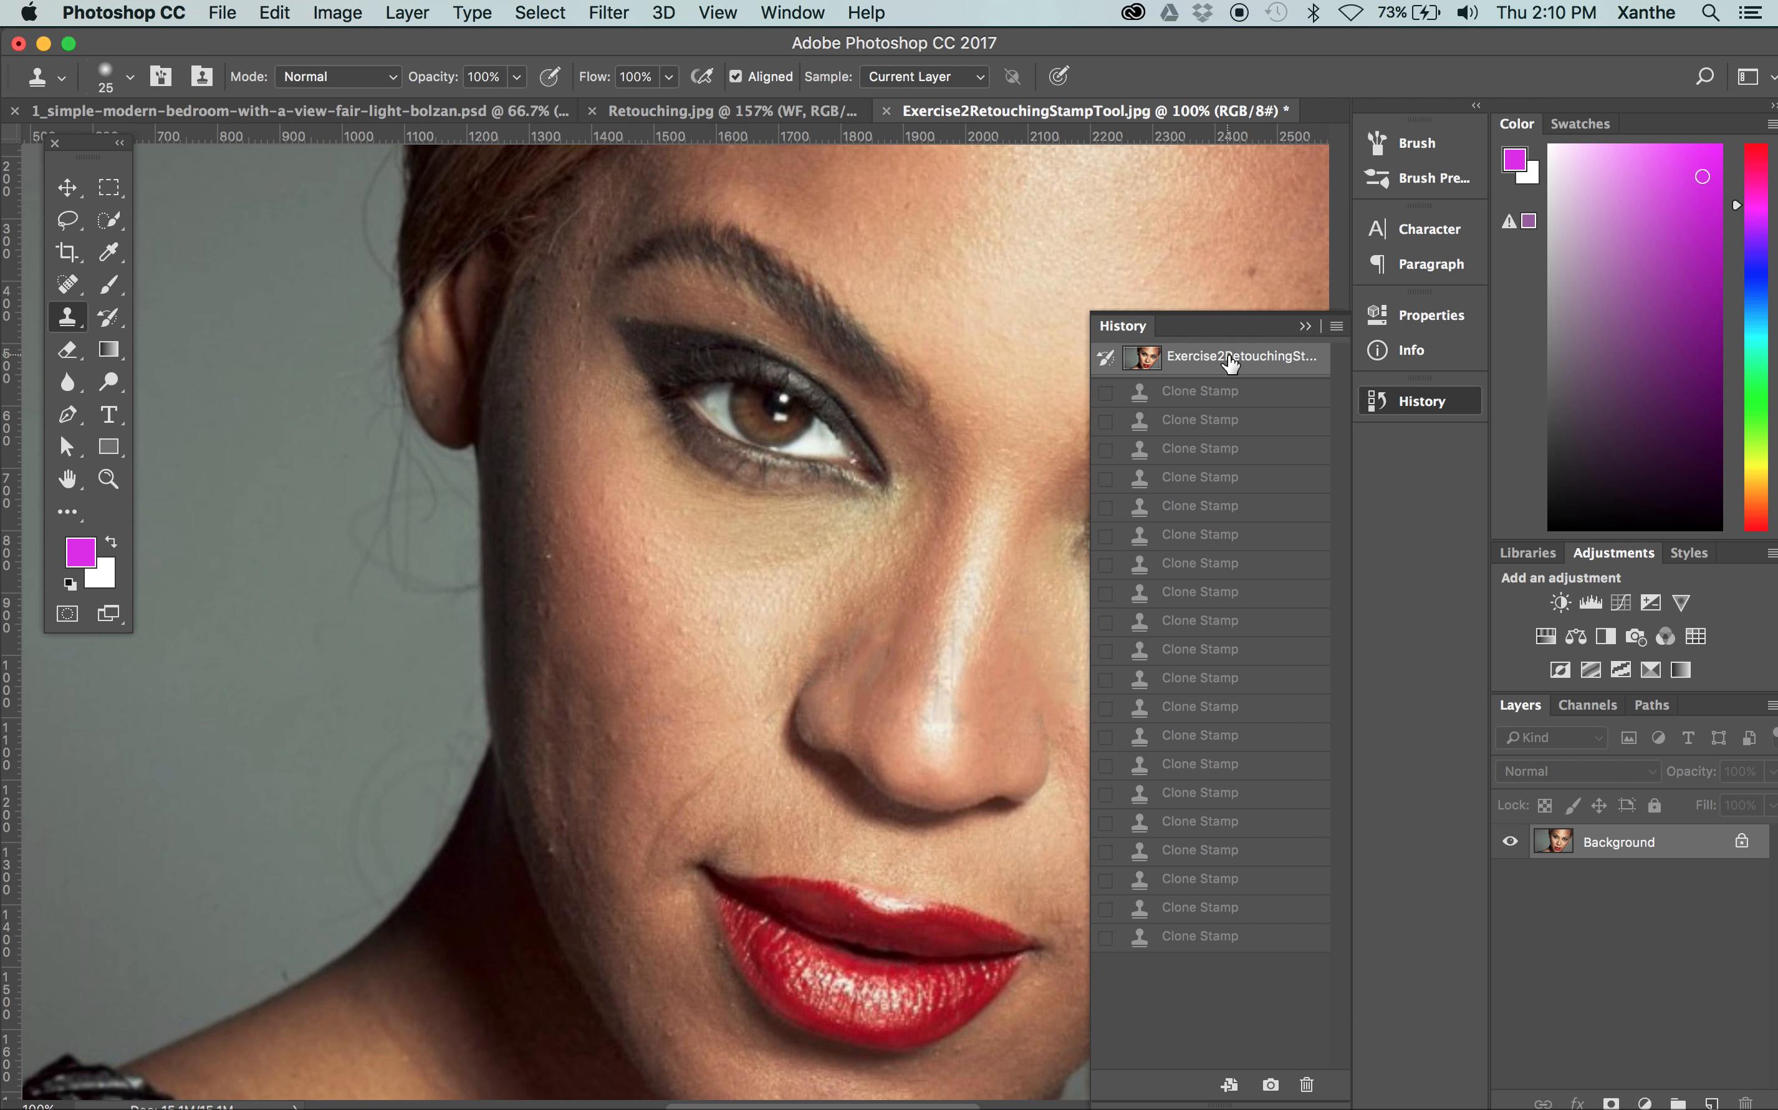
pyautogui.click(1211, 938)
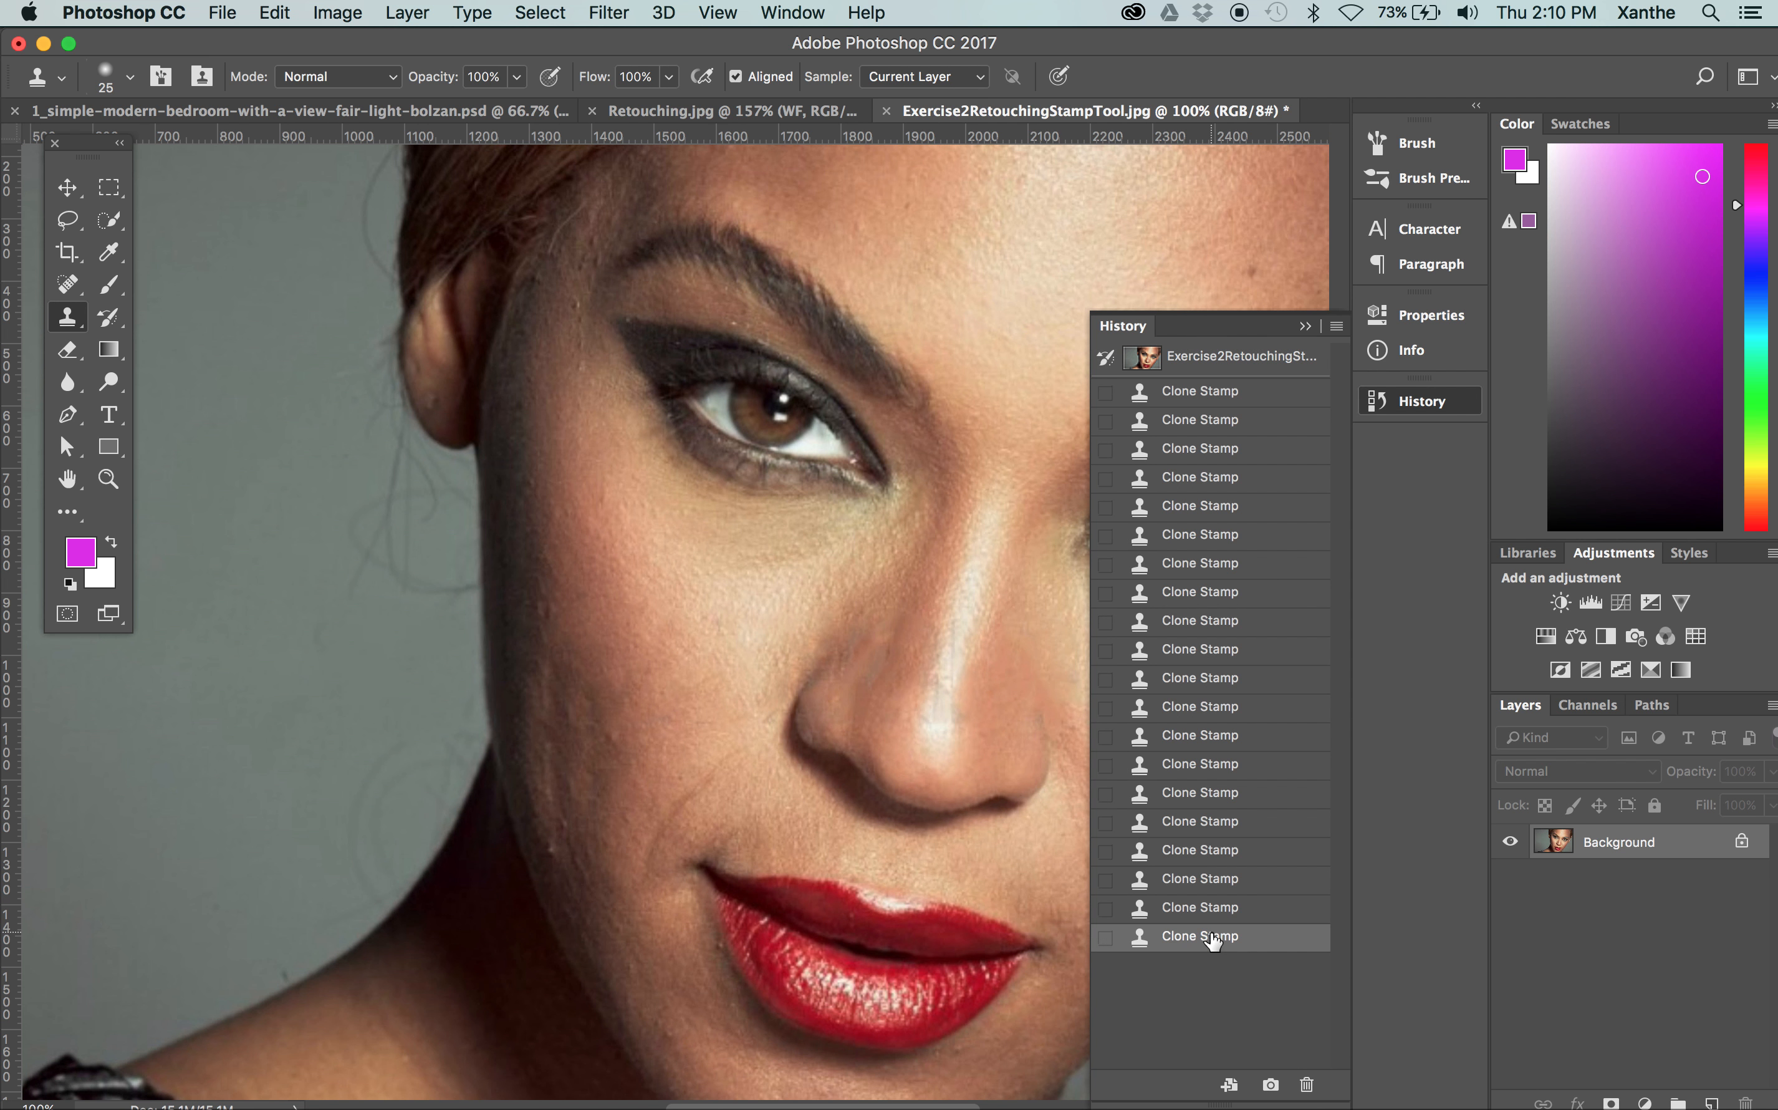
pyautogui.click(1234, 360)
pyautogui.click(1179, 939)
# Close Exercise2RetouchingStampTool.jpg without saving its changes and return to Retouching.jpg
pyautogui.moveTo(857, 600); pyautogui.dragTo(694, 579)
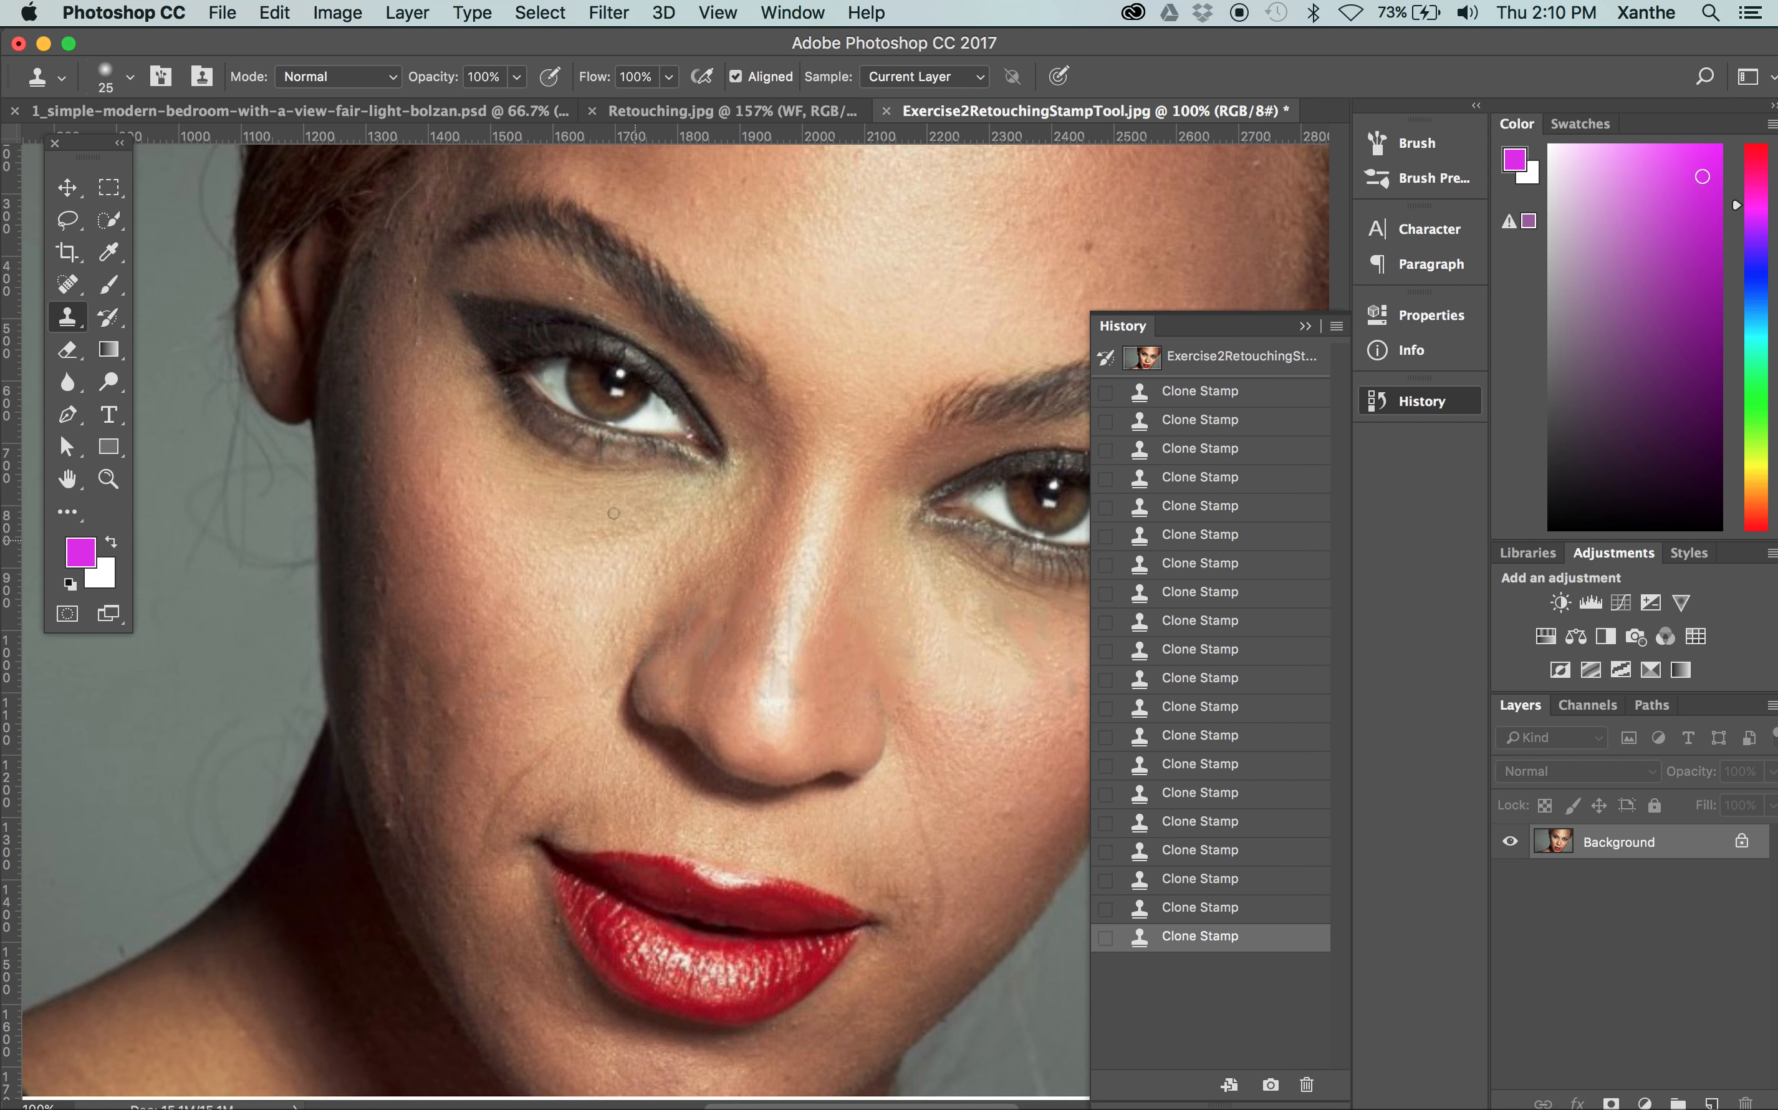
pyautogui.click(885, 110)
pyautogui.click(807, 411)
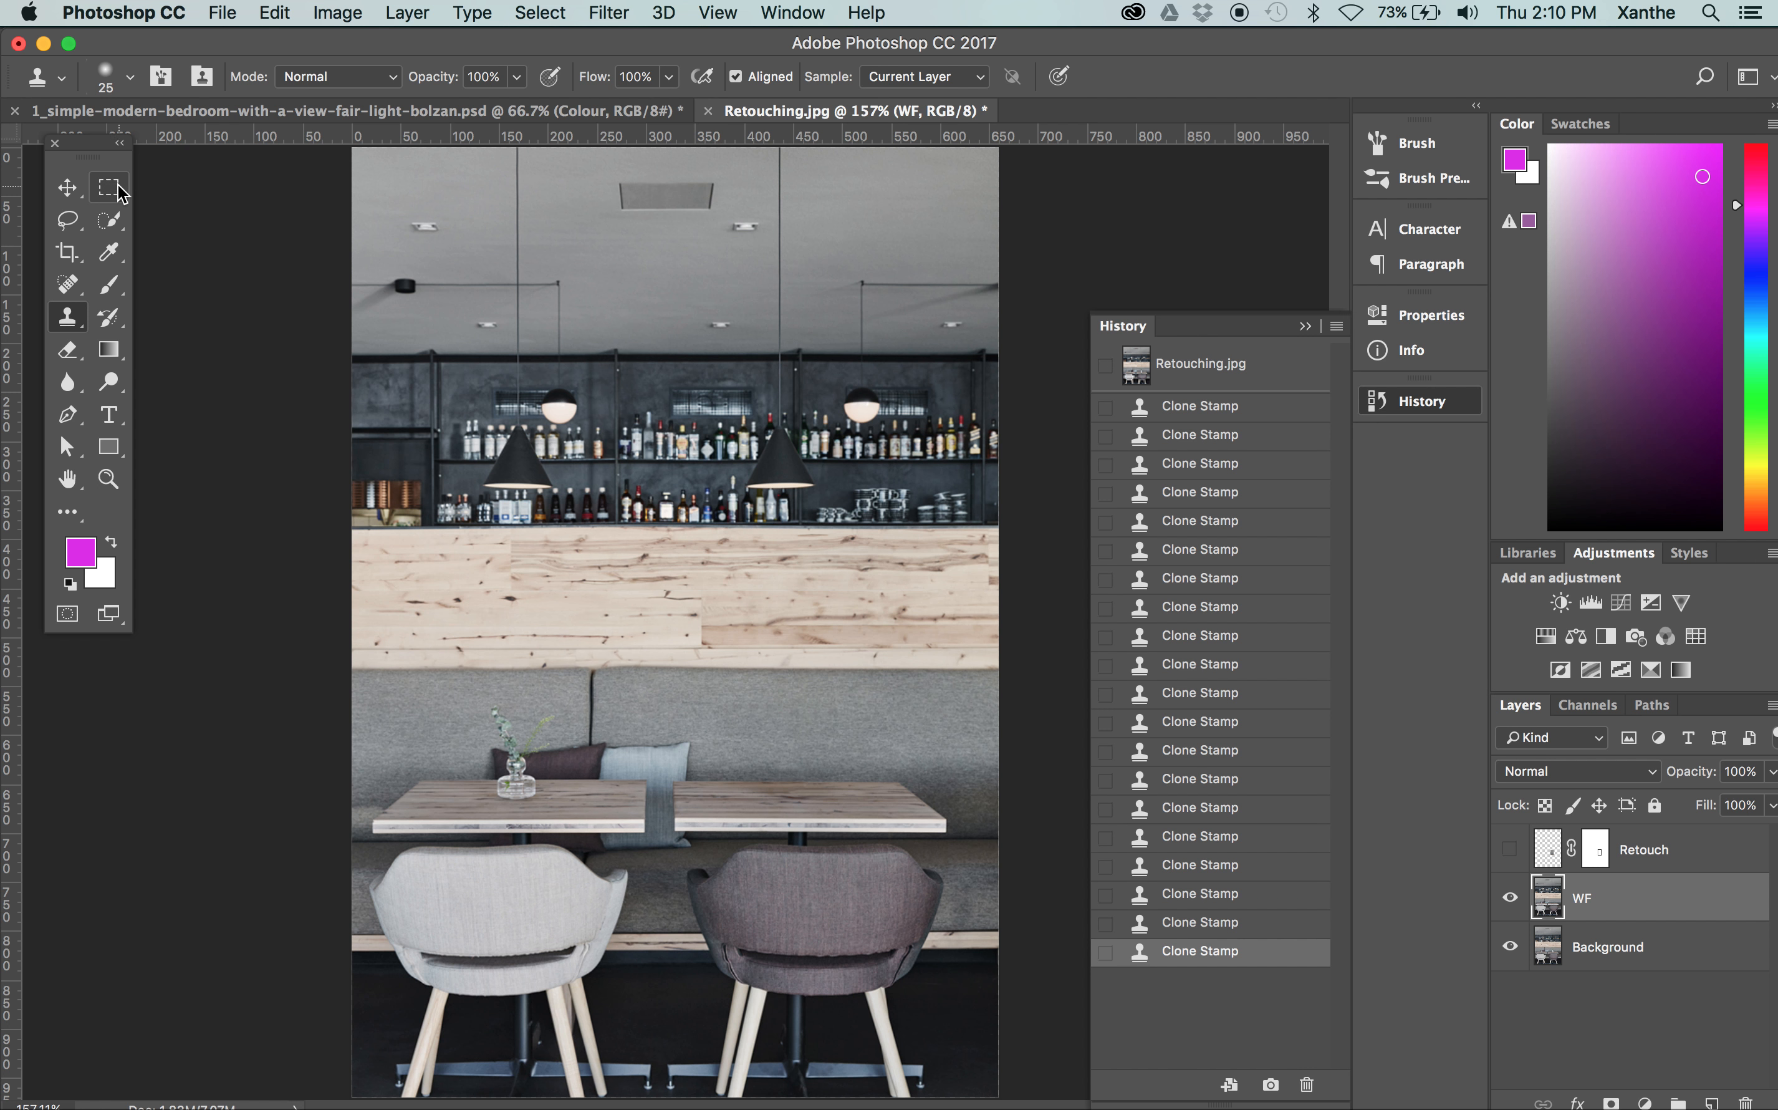
# Activate the Rectangular Marquee tool for Retouching.jpg
pyautogui.click(110, 187)
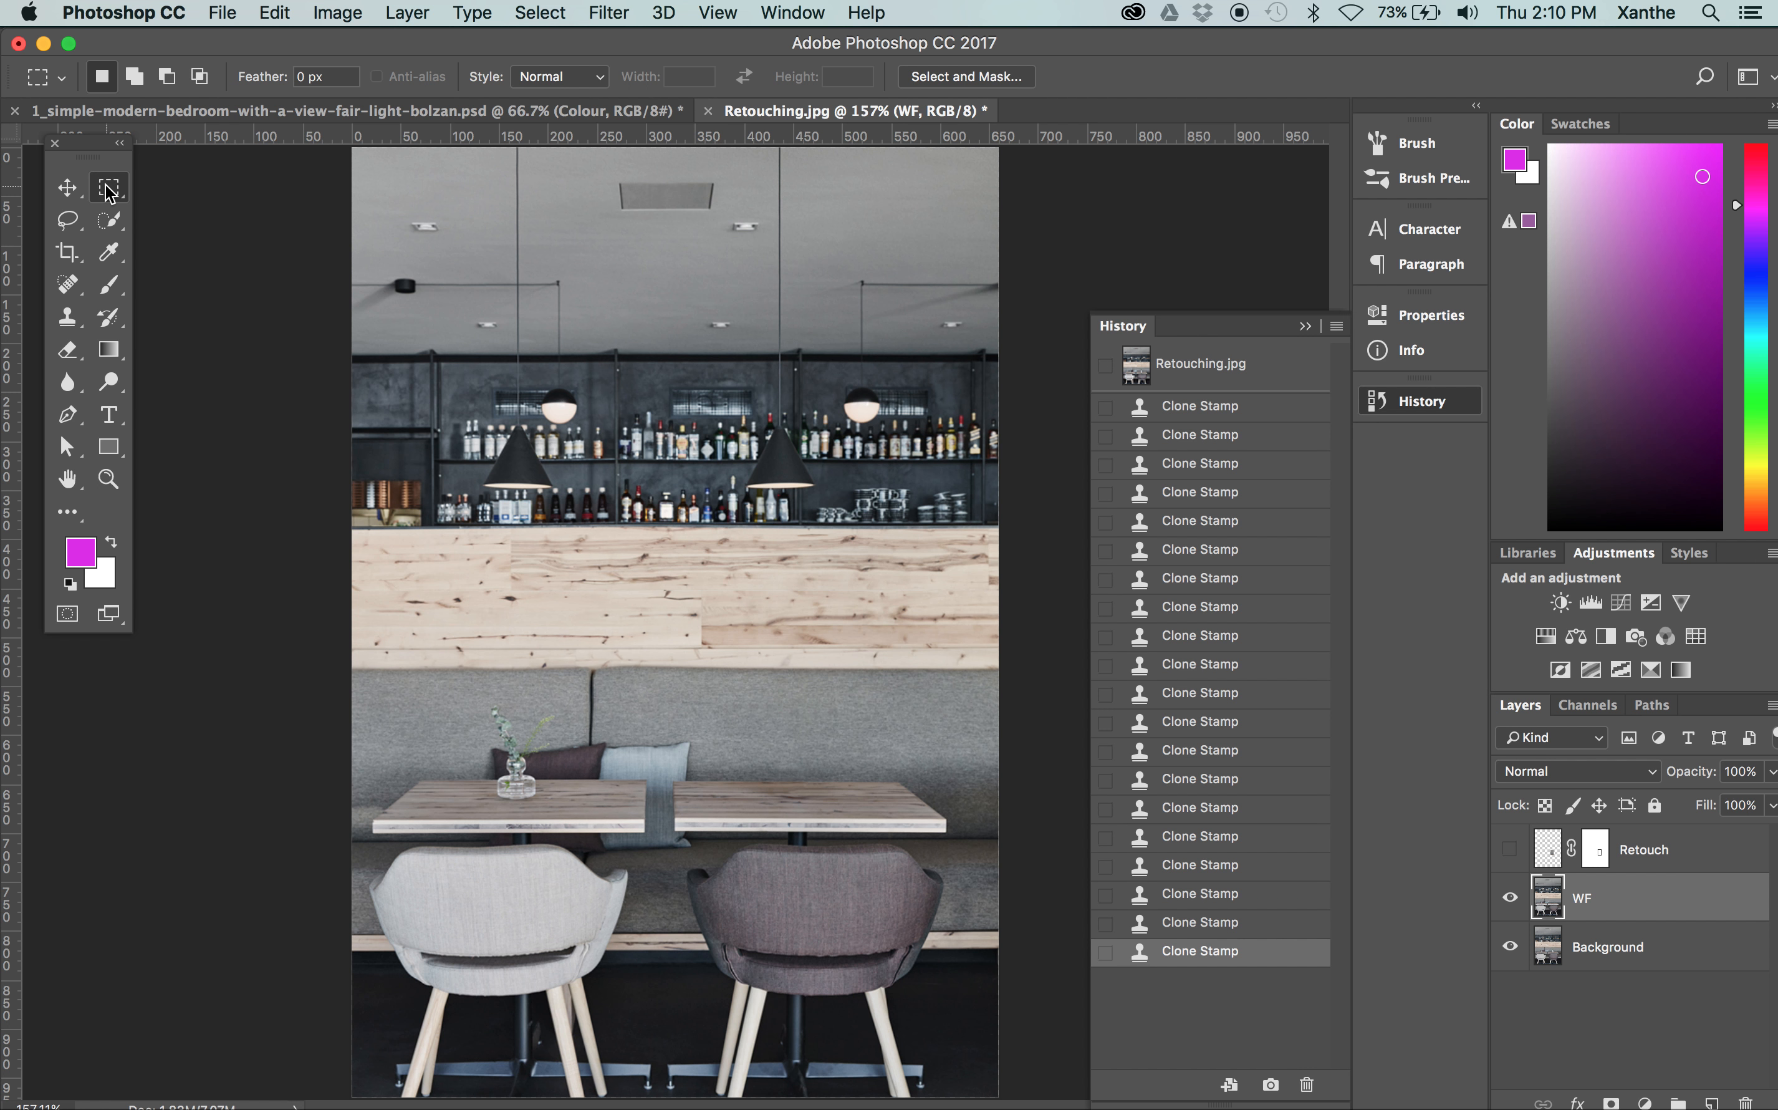